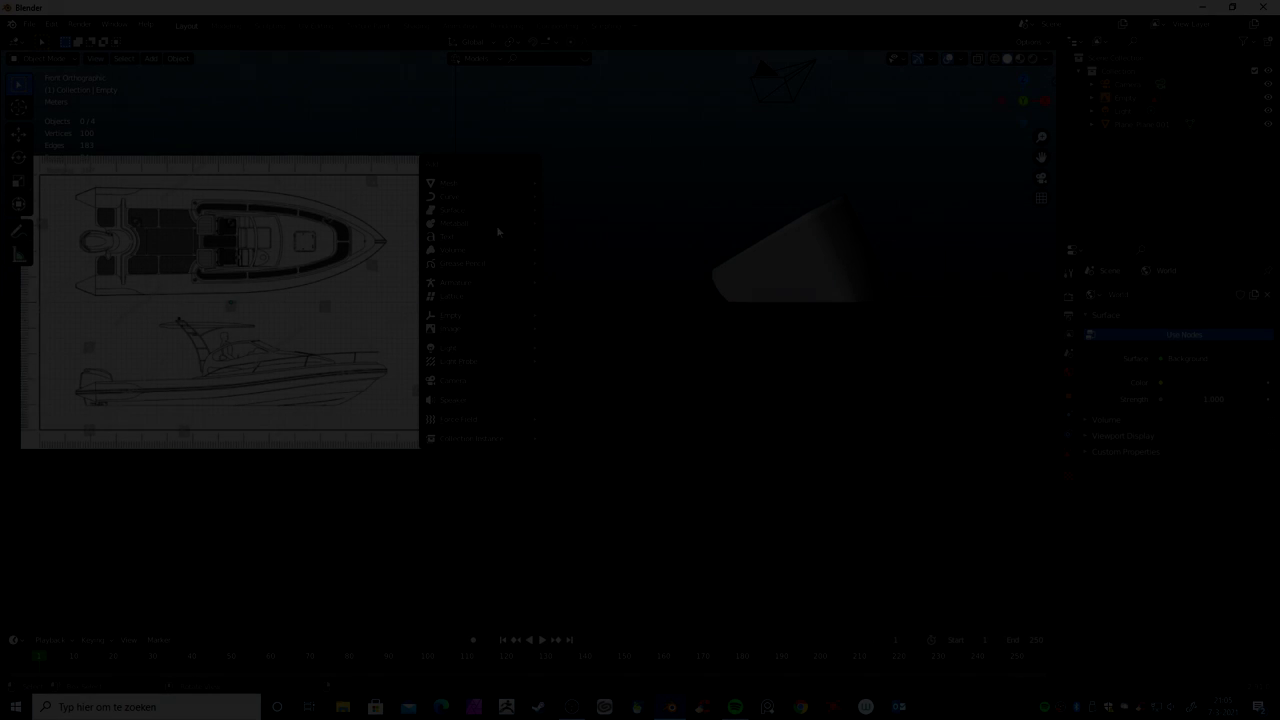
Add a plane rotated 90° on X, place it left of the hull, and enter Edit Mode
{"action": "left_click", "coordinate": [557, 182]}
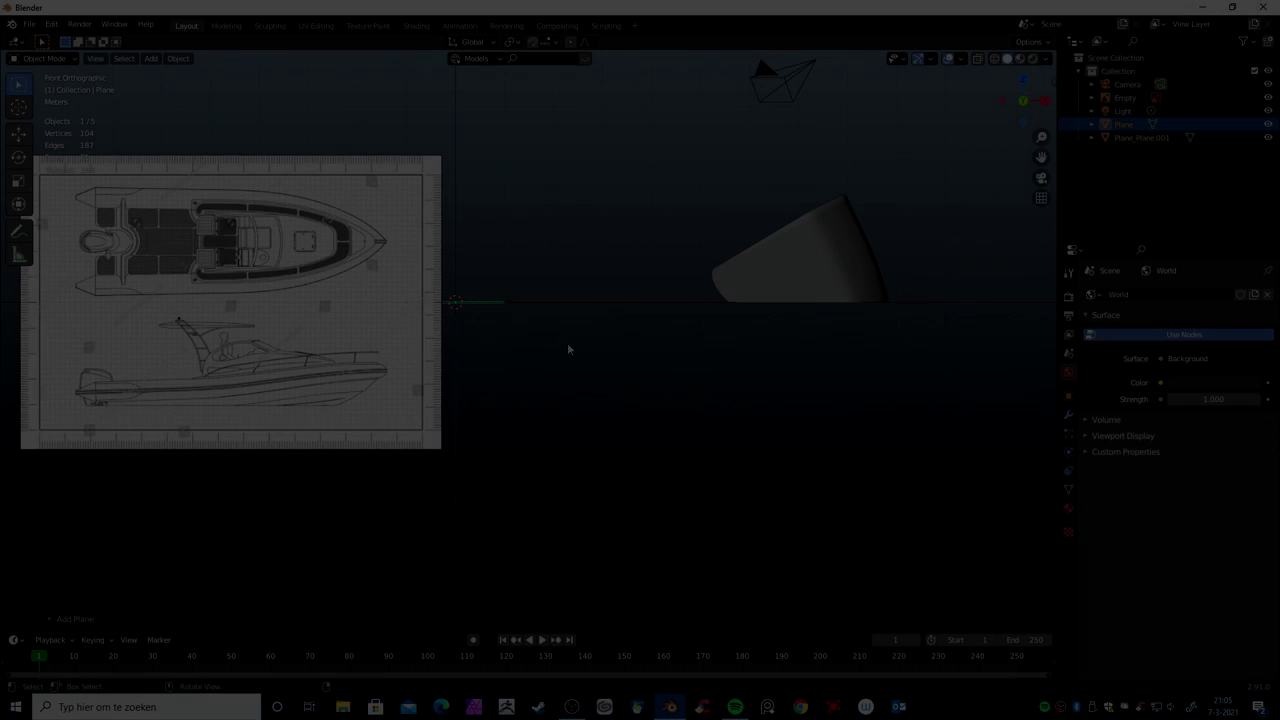
{"action": "type", "text": "rx90"}
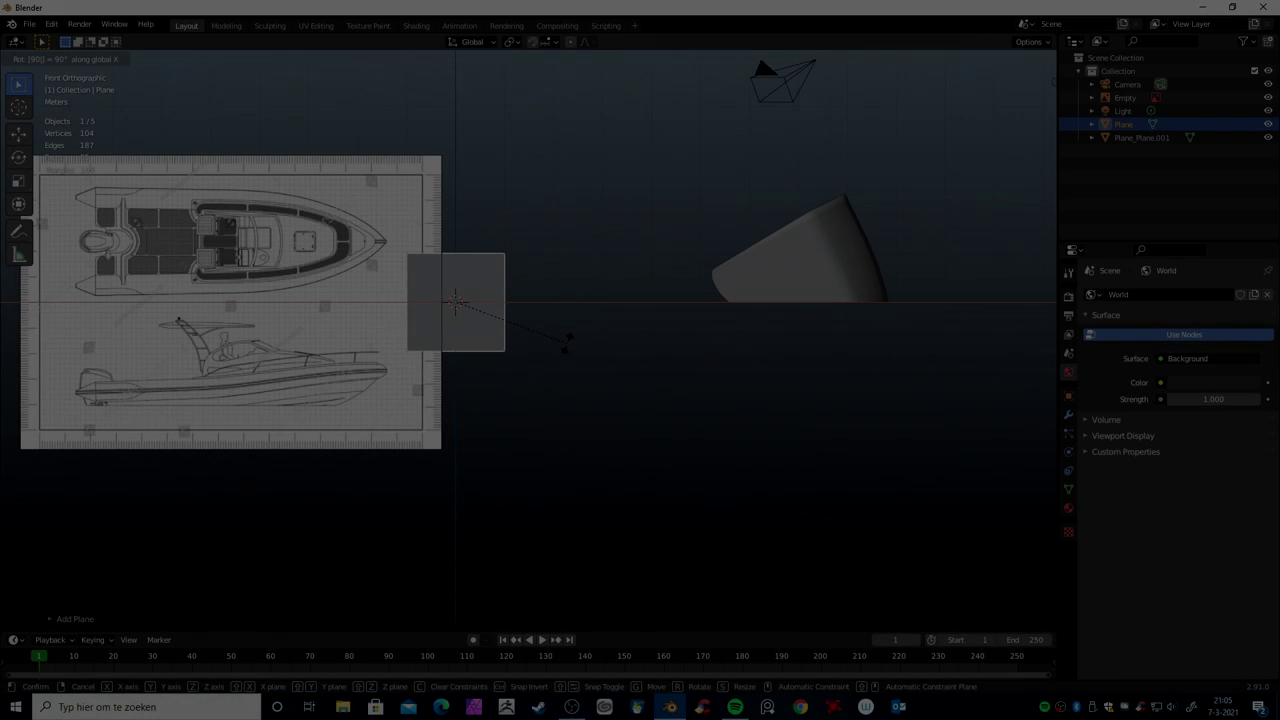
{"action": "key", "text": "Return"}
{"action": "key", "text": "g"}
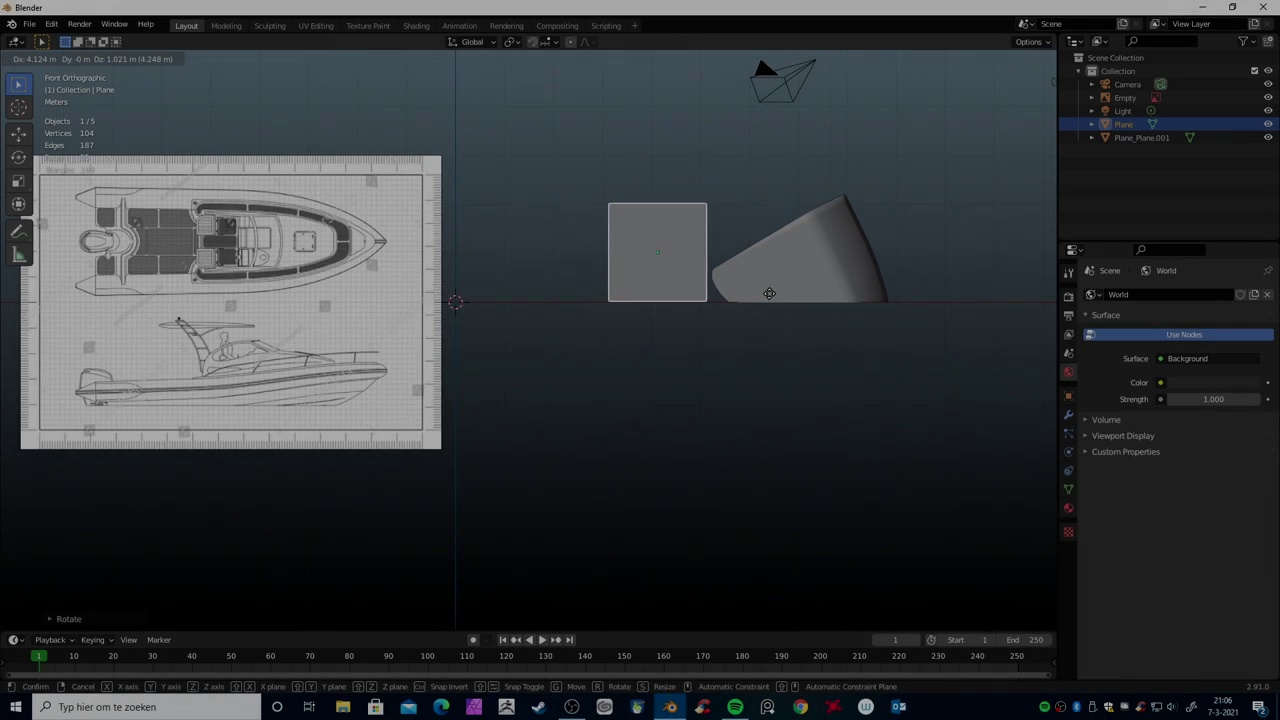
{"action": "left_click", "coordinate": [786, 295]}
{"action": "key", "text": "Tab"}
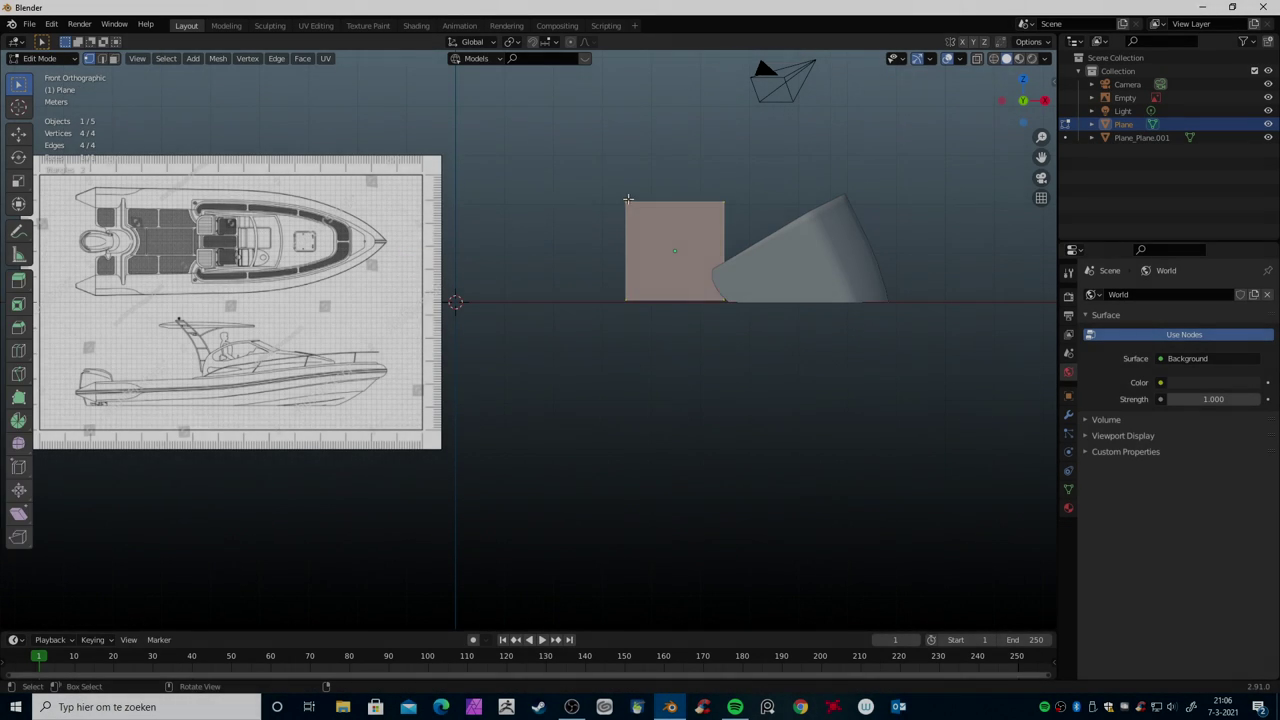
Select the plane's top edge and extrude it upward twice into three stacked sections
{"action": "key", "text": "ctrl+Tab"}
{"action": "left_click", "coordinate": [609, 203]}
{"action": "left_click_drag", "start_coordinate": [586, 177], "coordinate": [748, 222]}
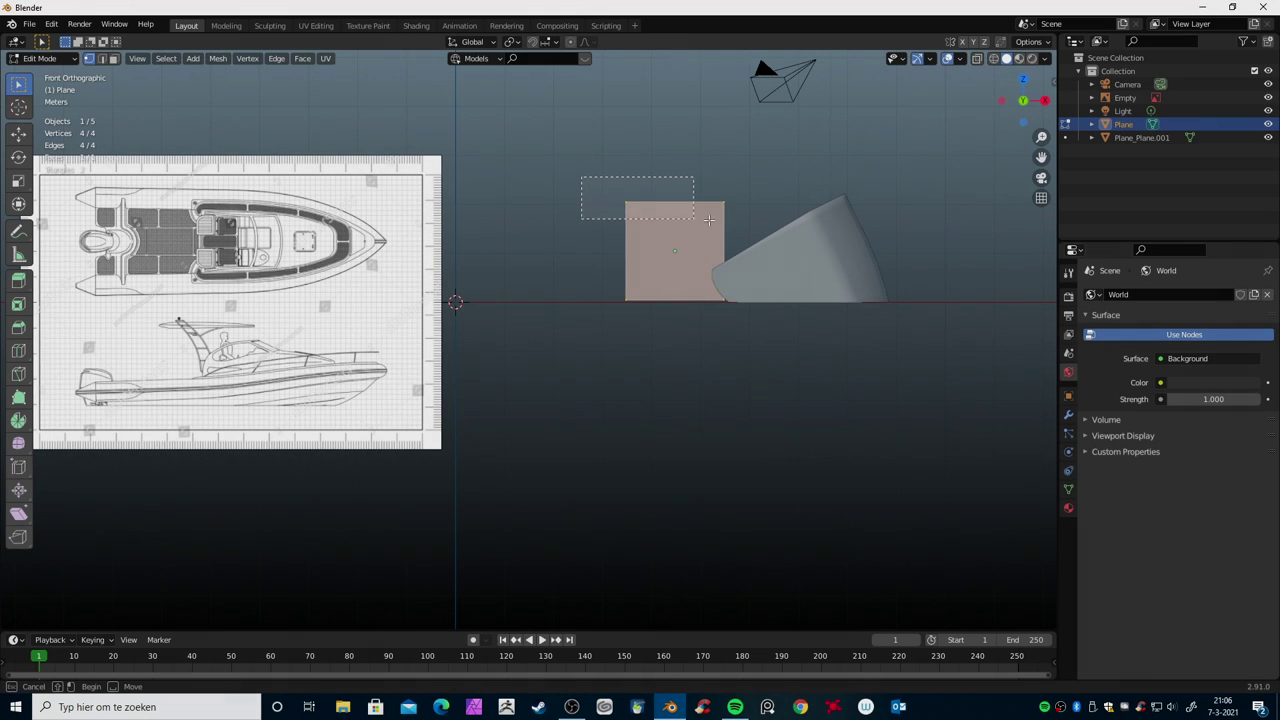
{"action": "scroll", "coordinate": [740, 232], "scroll_direction": "down", "scroll_amount": 3}
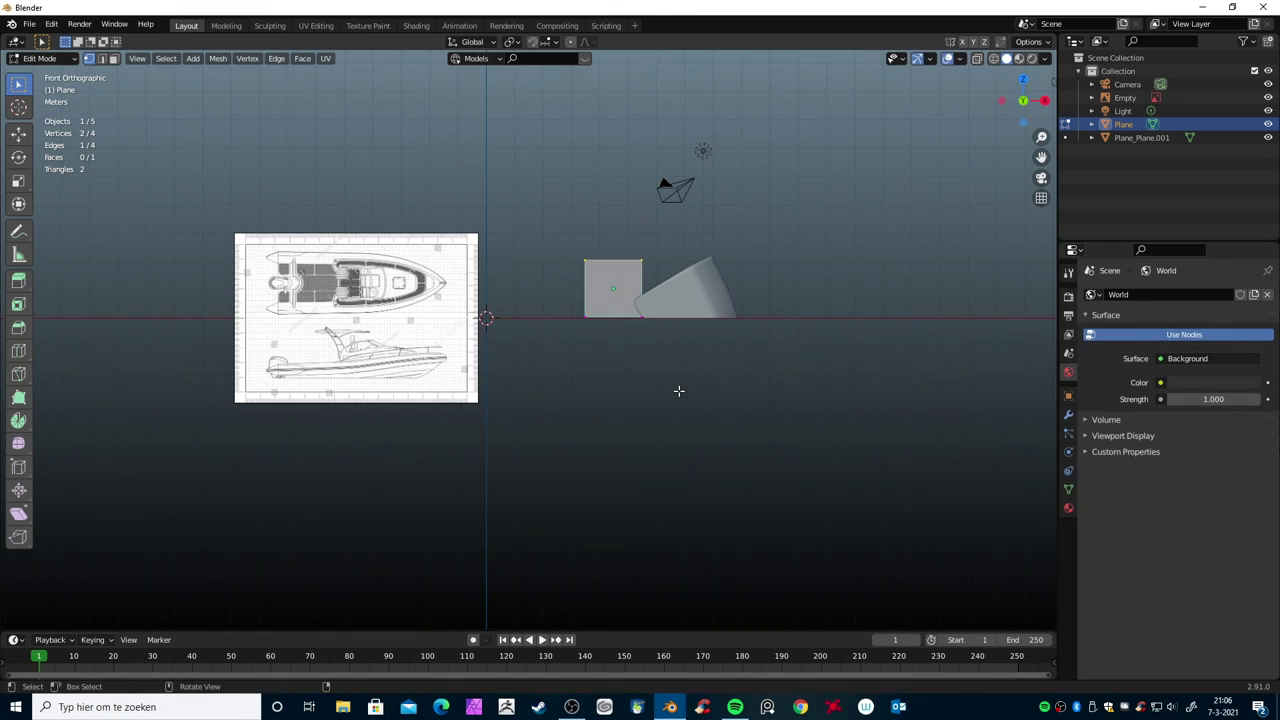
{"action": "key", "text": "e"}
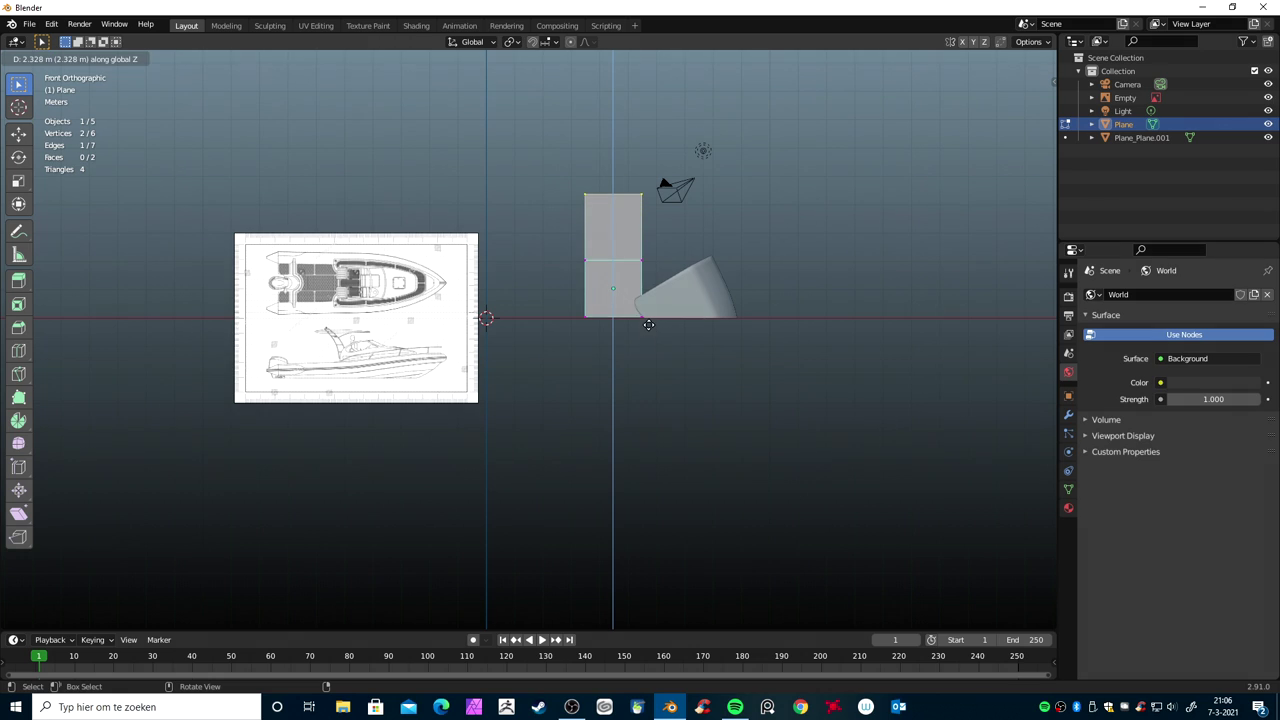
{"action": "left_click", "coordinate": [647, 333]}
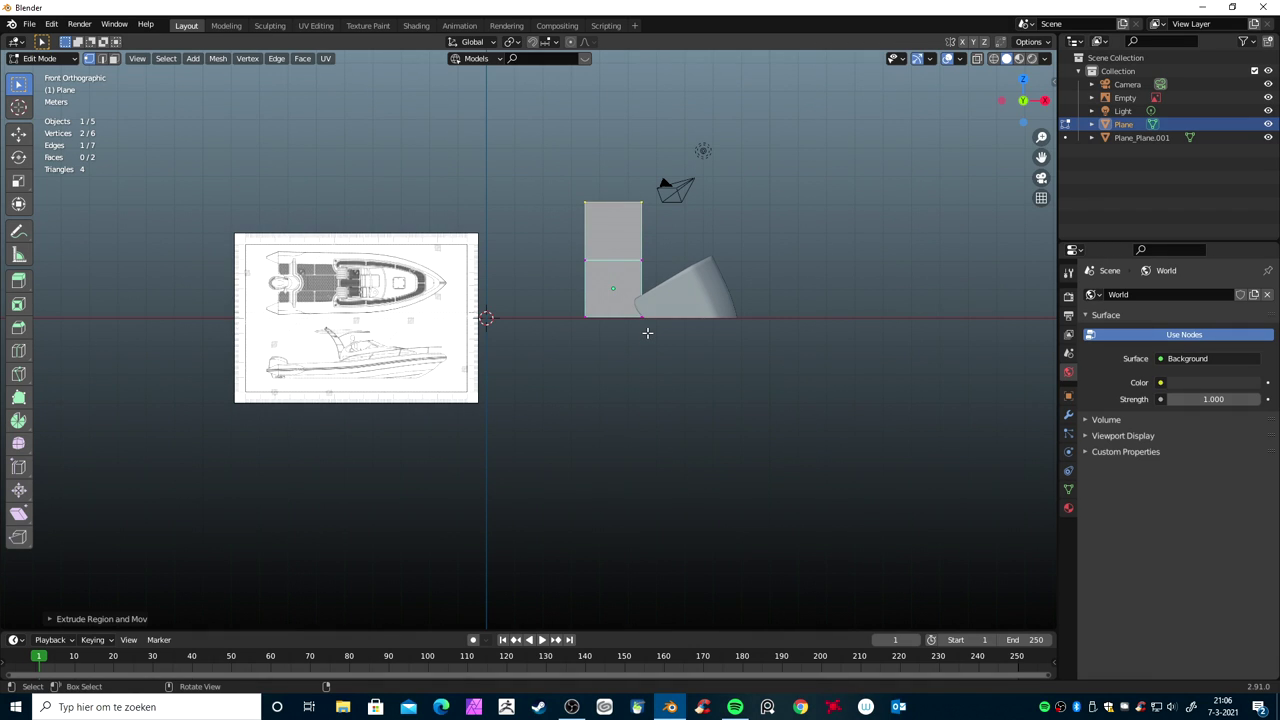
{"action": "key", "text": "e"}
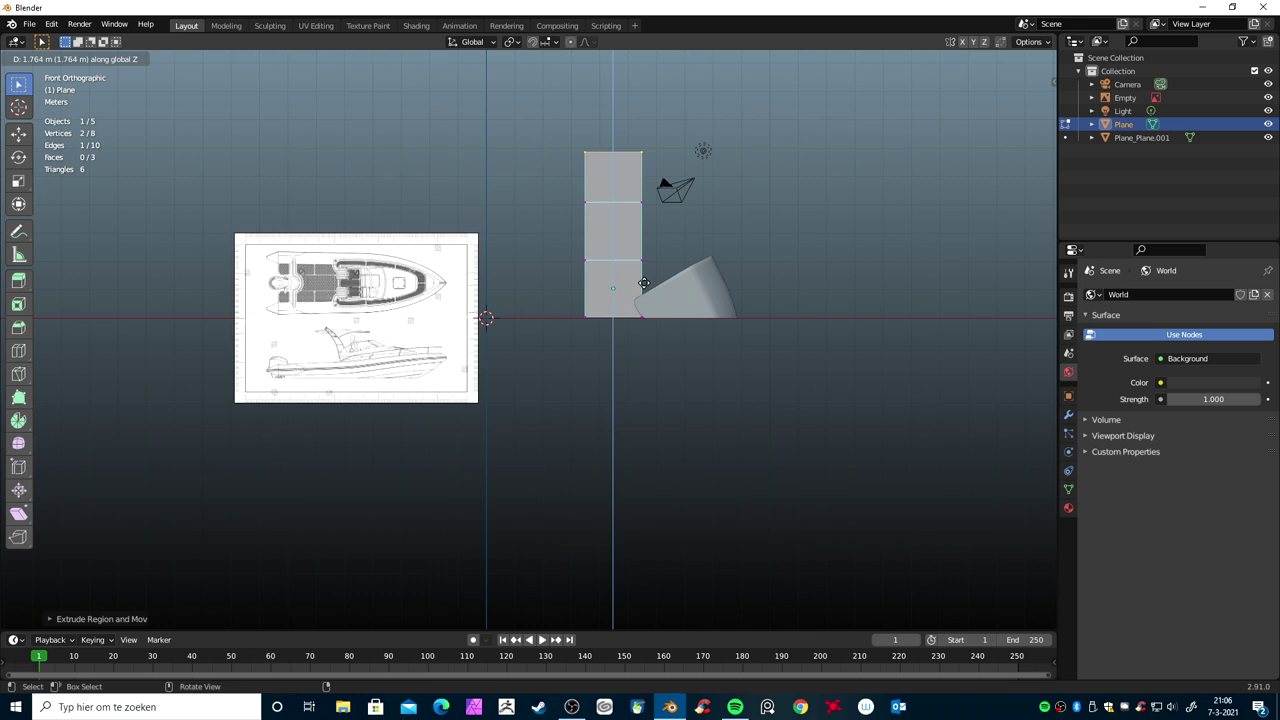
{"action": "left_click", "coordinate": [644, 283]}
Shift the middle, upper and top edges left along X, the top edge about 2 m
{"action": "left_click_drag", "start_coordinate": [563, 247], "coordinate": [660, 271]}
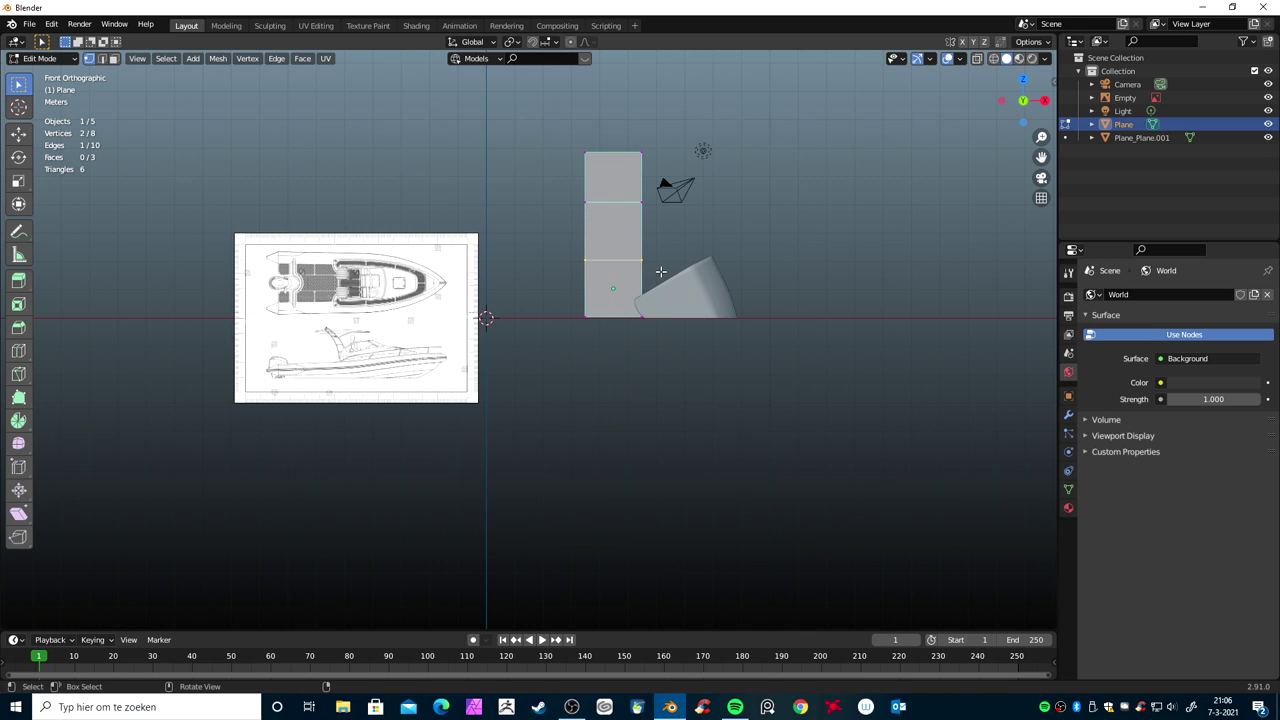
{"action": "key", "text": "g"}
{"action": "key", "text": "x"}
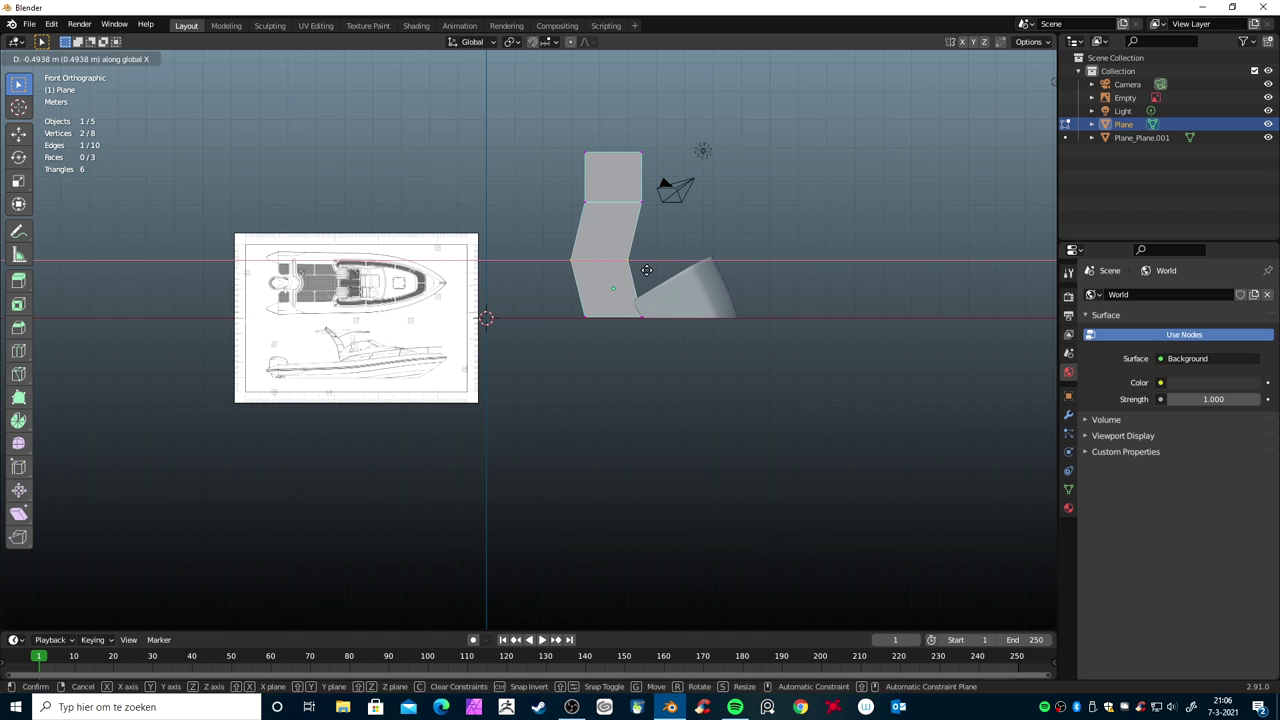
{"action": "left_click", "coordinate": [647, 270]}
{"action": "left_click_drag", "start_coordinate": [560, 188], "coordinate": [665, 213]}
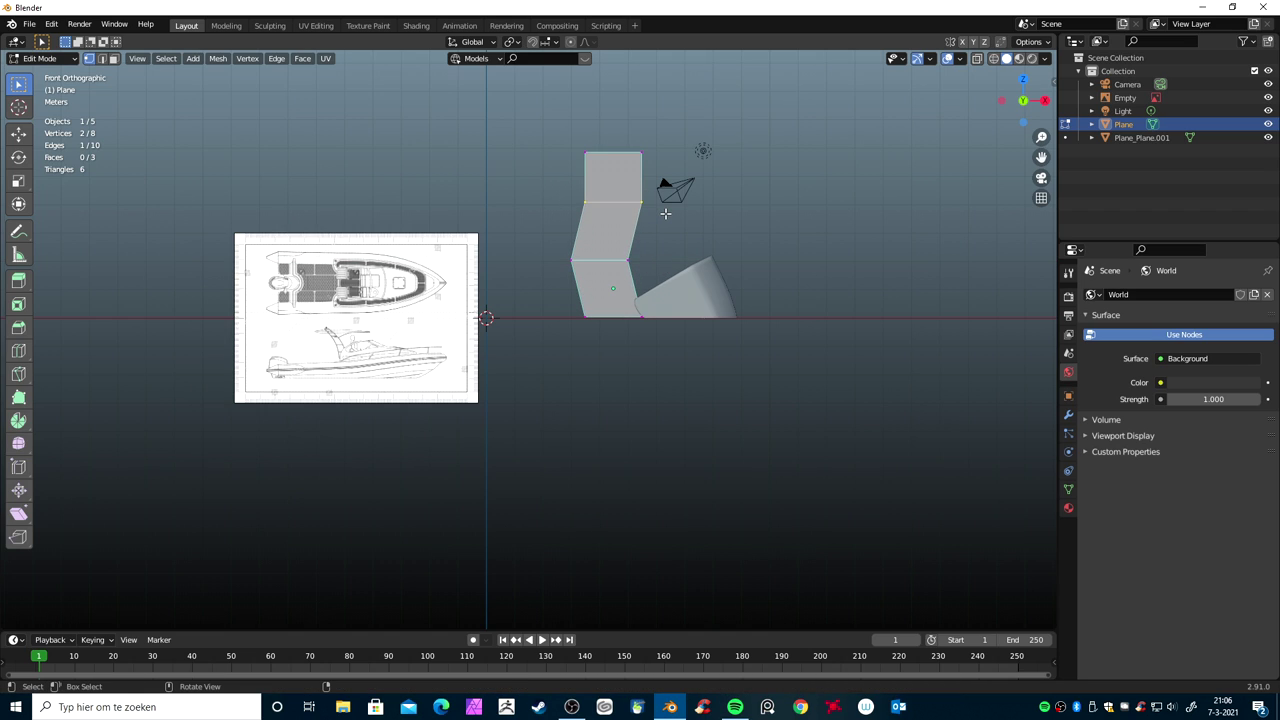
{"action": "key", "text": "g"}
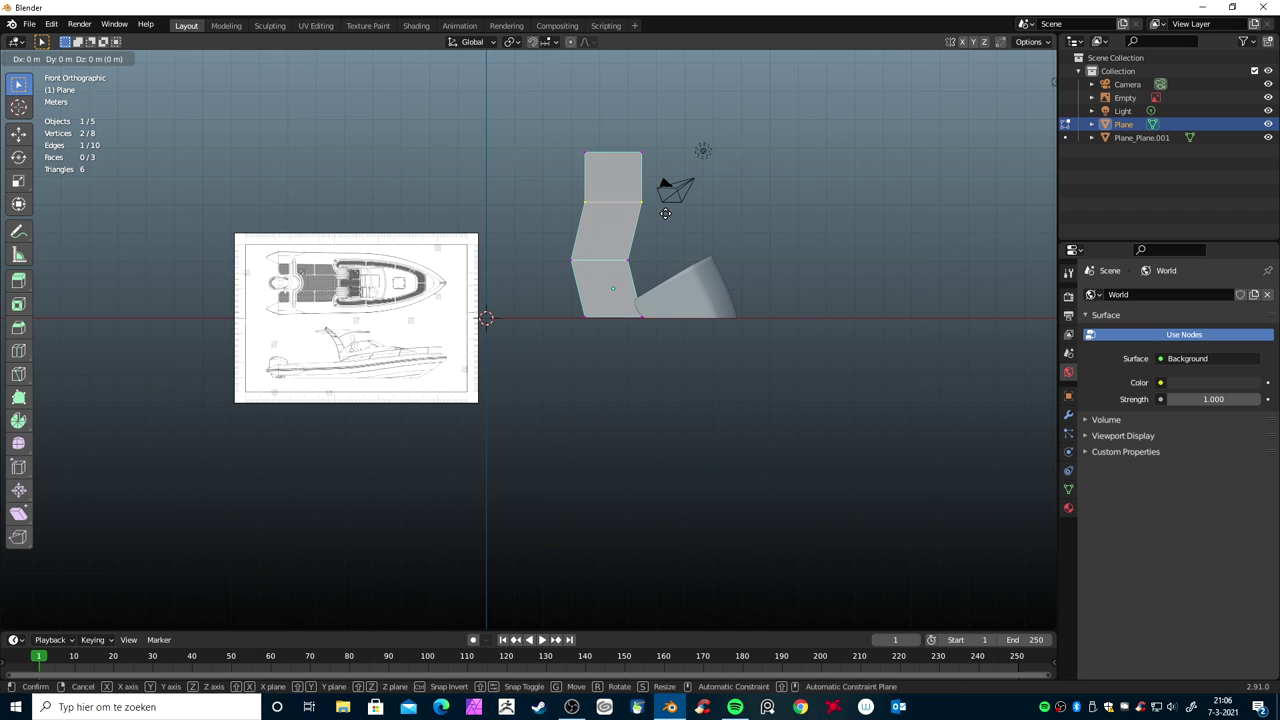
{"action": "key", "text": "x"}
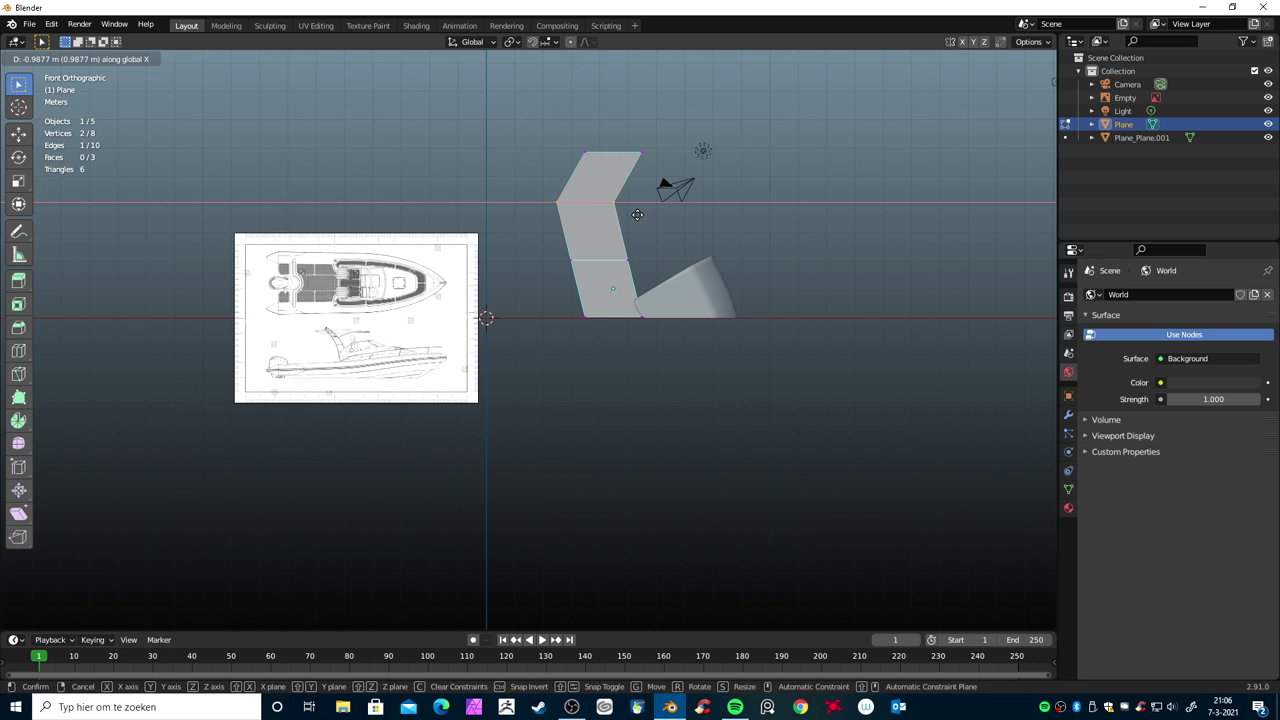
{"action": "left_click", "coordinate": [596, 163]}
{"action": "left_click_drag", "start_coordinate": [550, 135], "coordinate": [645, 158]}
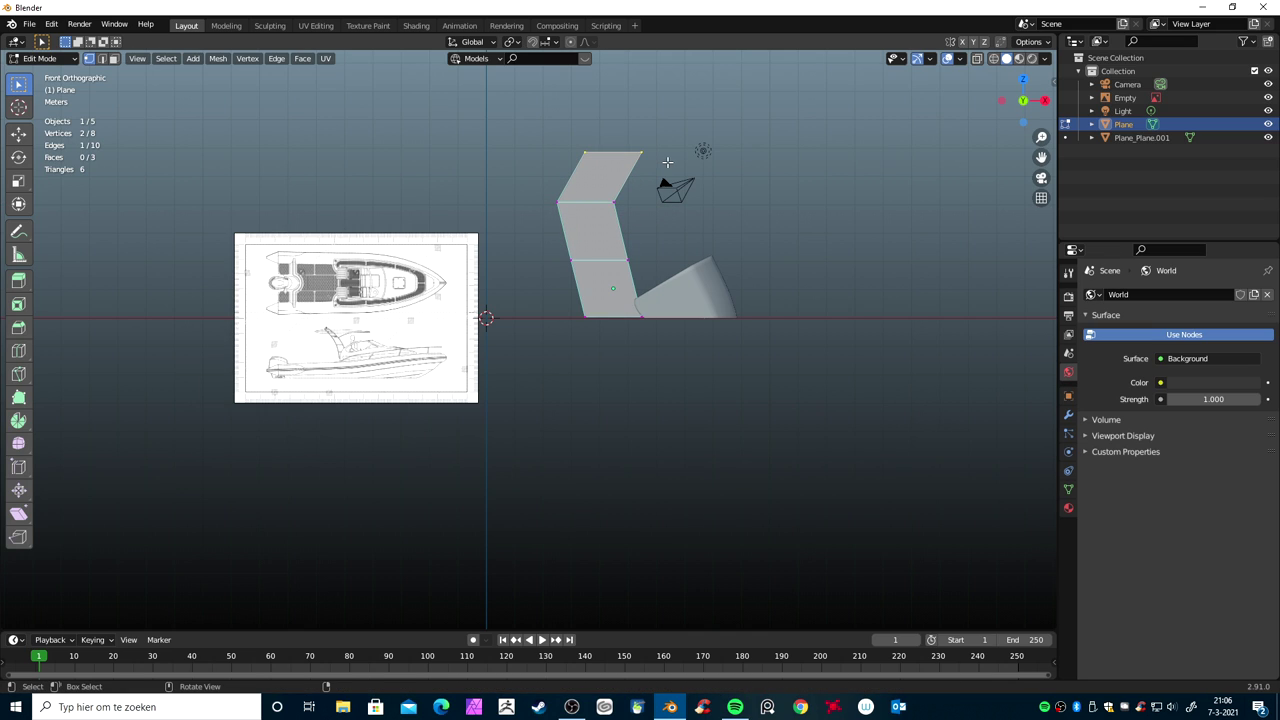
{"action": "key", "text": "g"}
{"action": "key", "text": "x"}
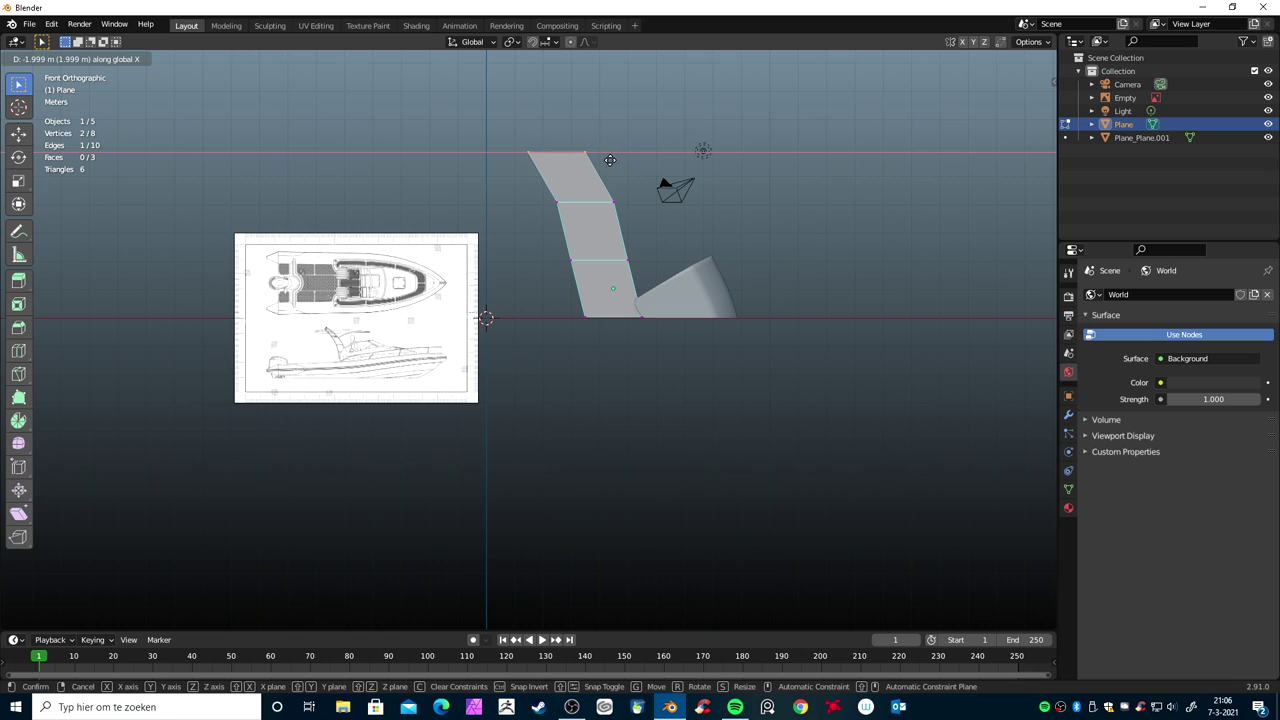
{"action": "left_click", "coordinate": [608, 160]}
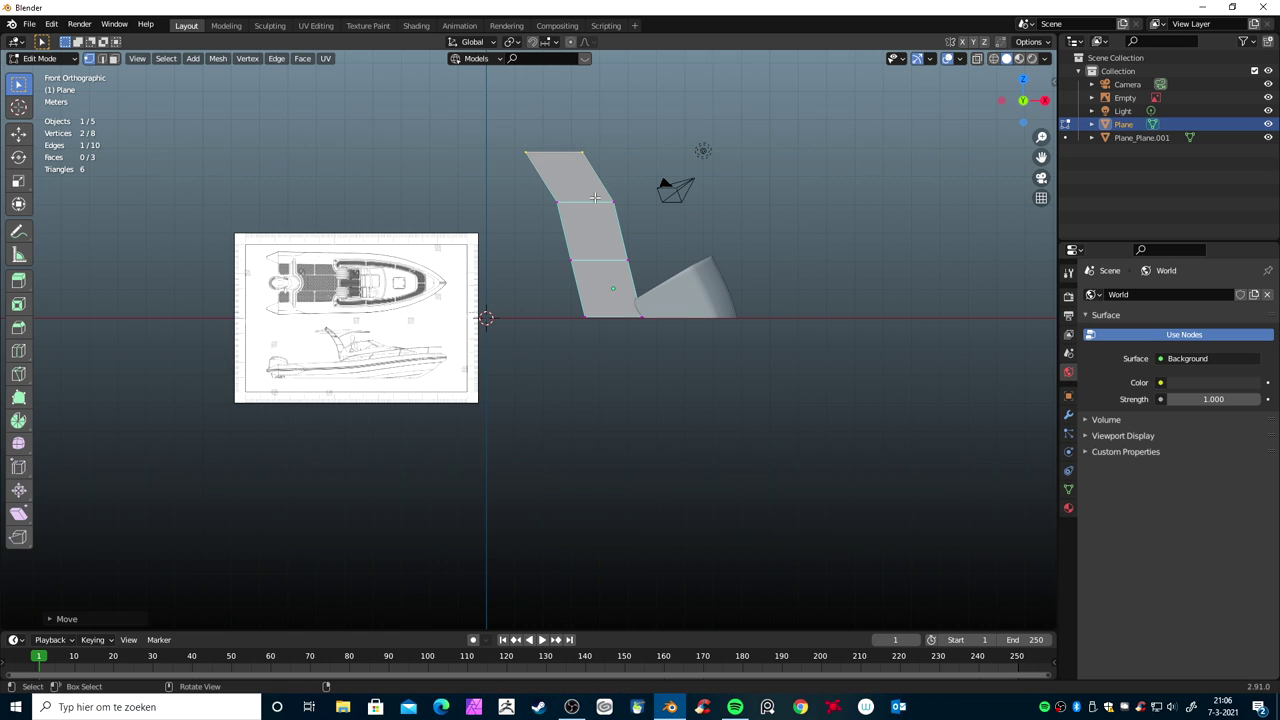
Scale the top and middle edges narrower and widen the bottom edge
{"action": "key", "text": "s"}
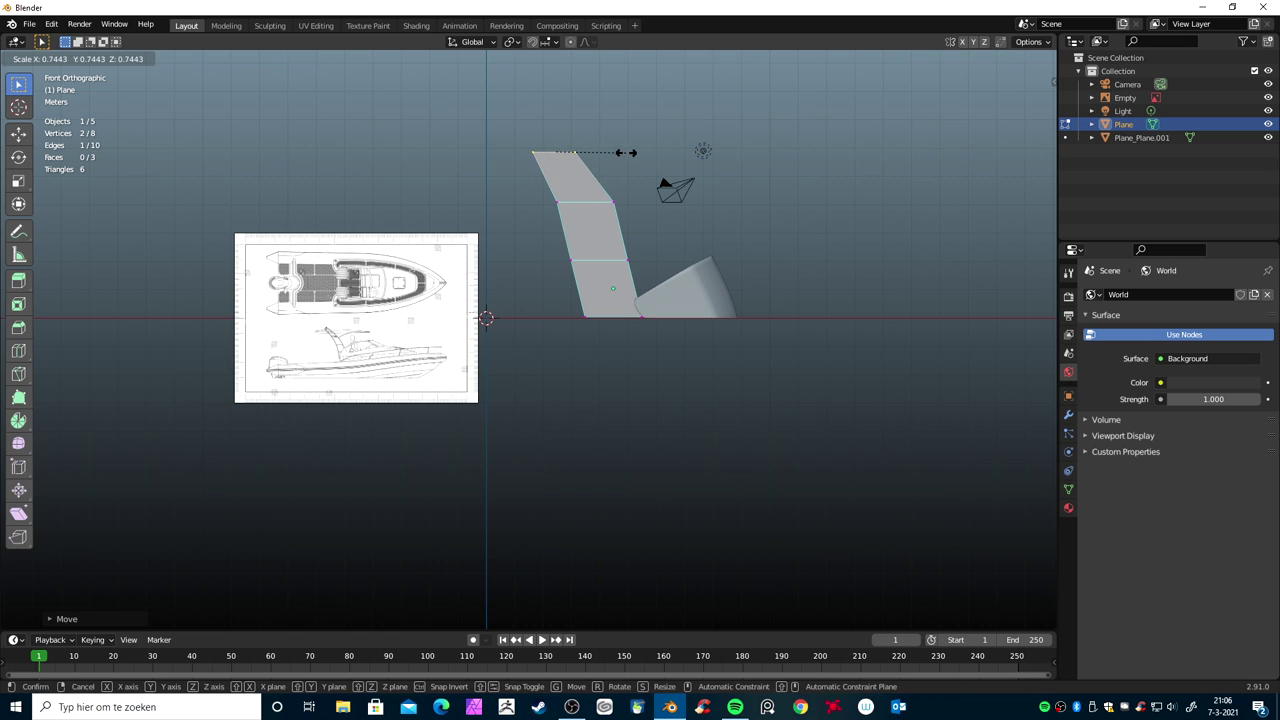
{"action": "left_click", "coordinate": [625, 152]}
{"action": "key", "text": "s"}
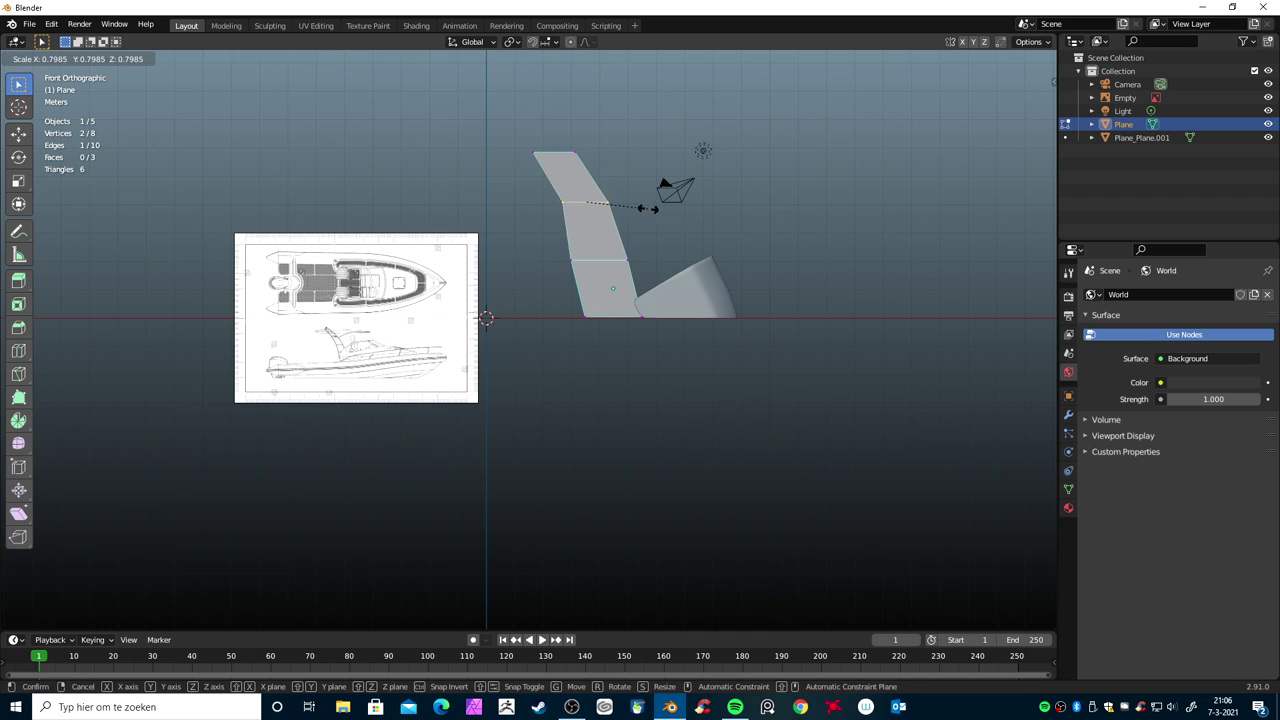
{"action": "left_click", "coordinate": [639, 216]}
{"action": "key", "text": "s"}
{"action": "left_click", "coordinate": [633, 289]}
{"action": "left_click", "coordinate": [615, 317]}
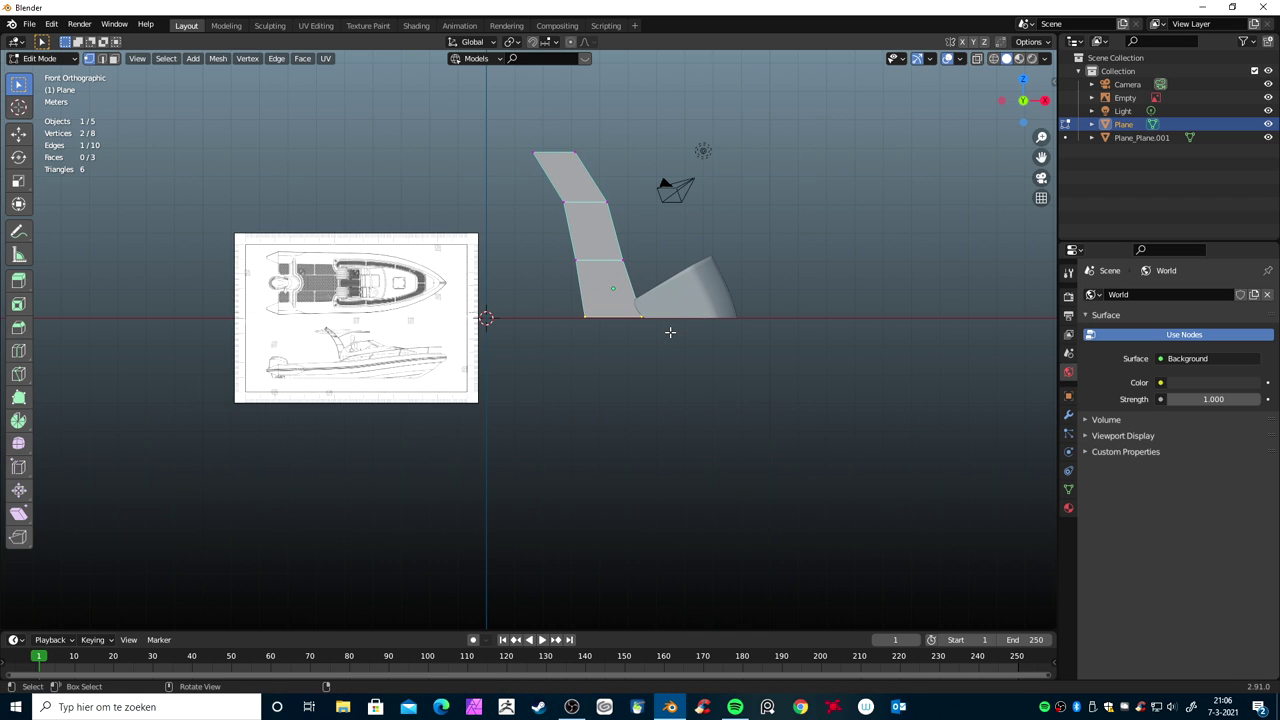
{"action": "key", "text": "s"}
{"action": "left_click", "coordinate": [679, 333]}
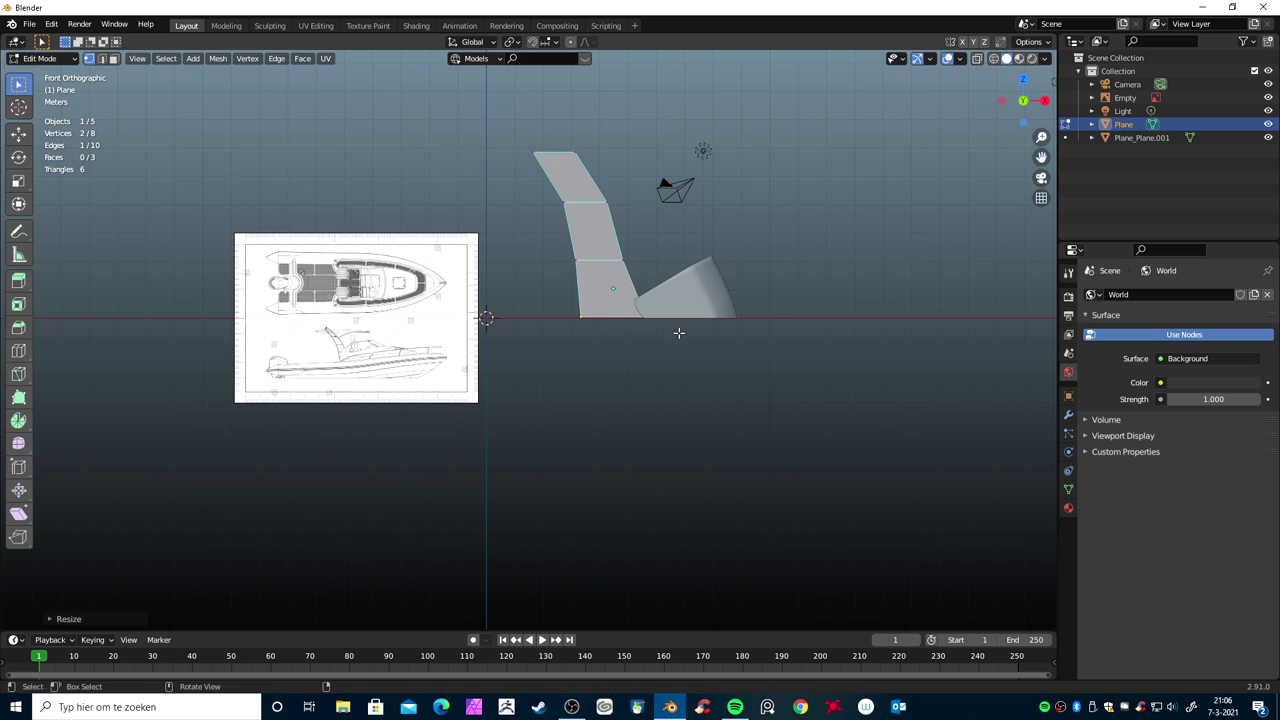
Rescale and nudge the mid-strip, lower middle and bottom edges to refine the taper
{"action": "left_click", "coordinate": [595, 203]}
{"action": "key", "text": "s"}
{"action": "left_click", "coordinate": [640, 215]}
{"action": "key", "text": "g"}
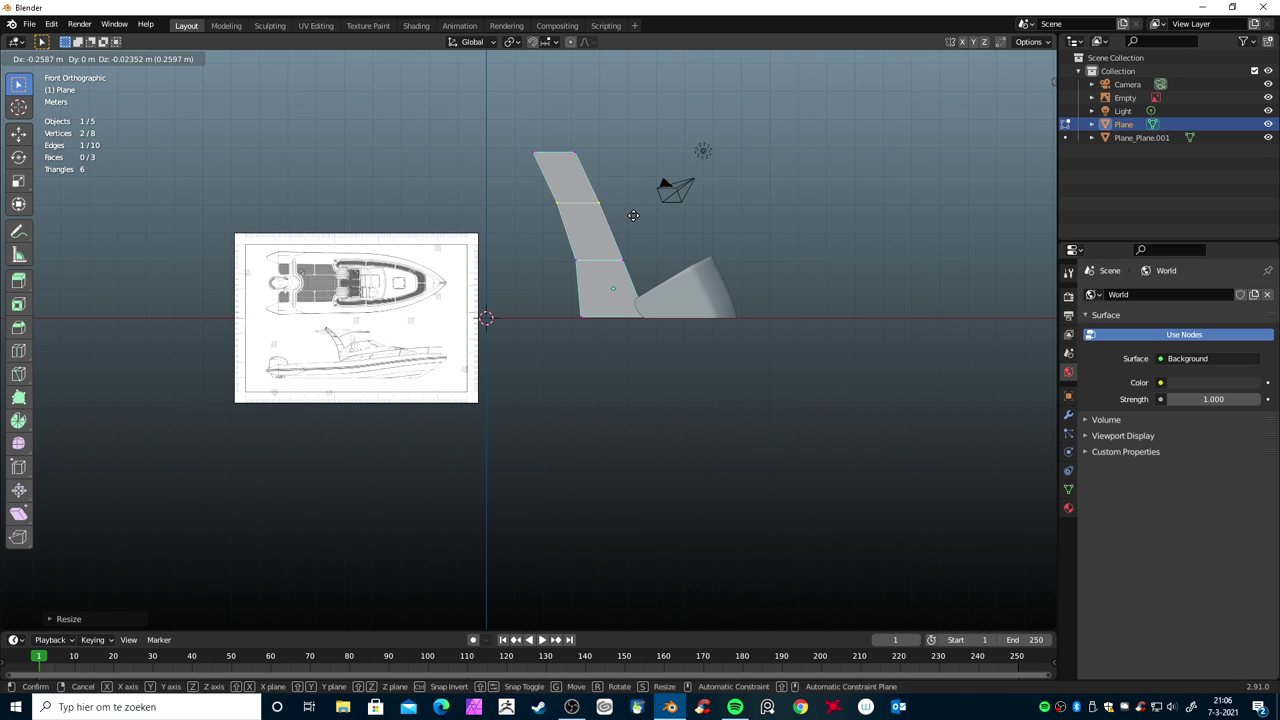
{"action": "left_click", "coordinate": [635, 216]}
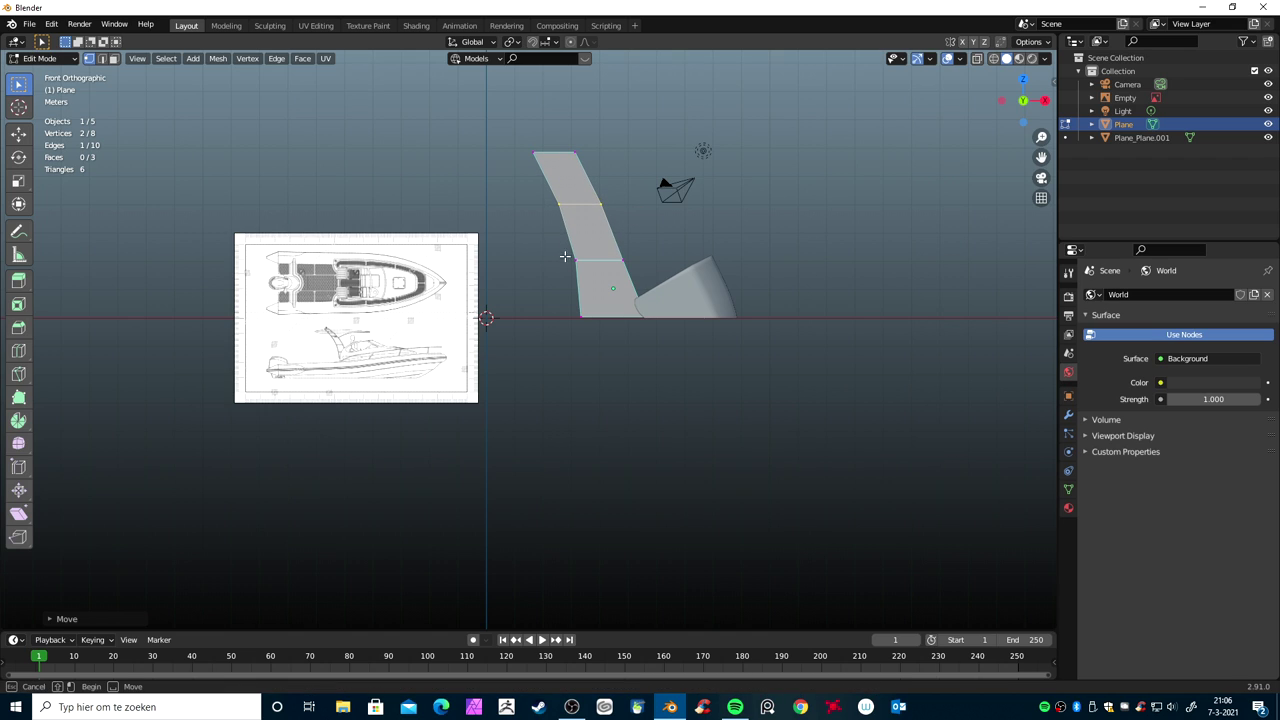
{"action": "left_click", "coordinate": [637, 265]}
{"action": "key", "text": "g"}
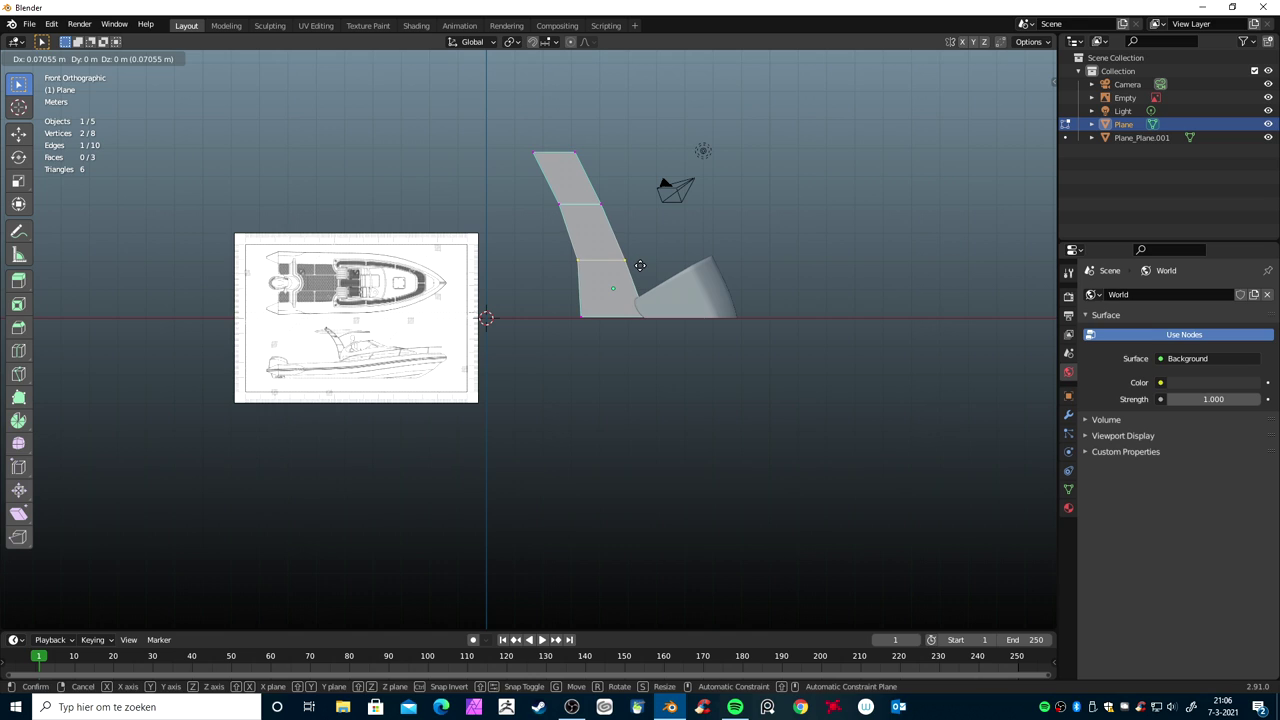
{"action": "left_click", "coordinate": [640, 265]}
{"action": "left_click", "coordinate": [615, 316]}
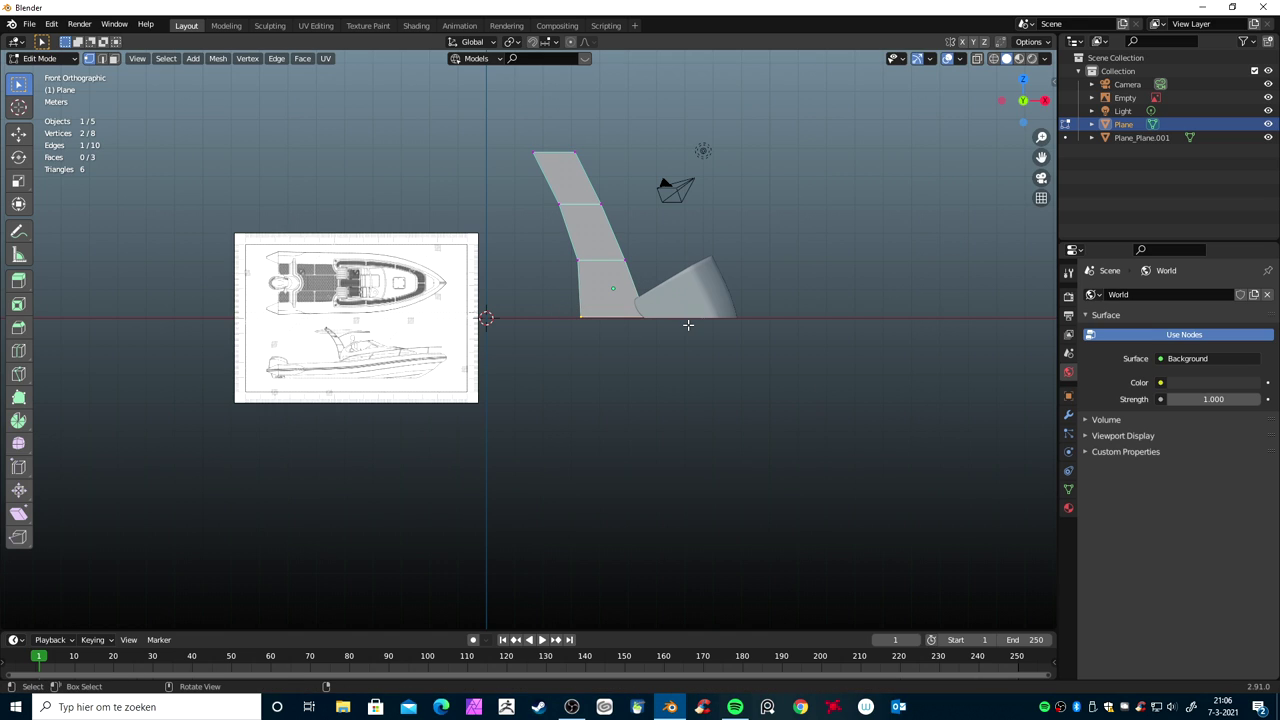
{"action": "key", "text": "g"}
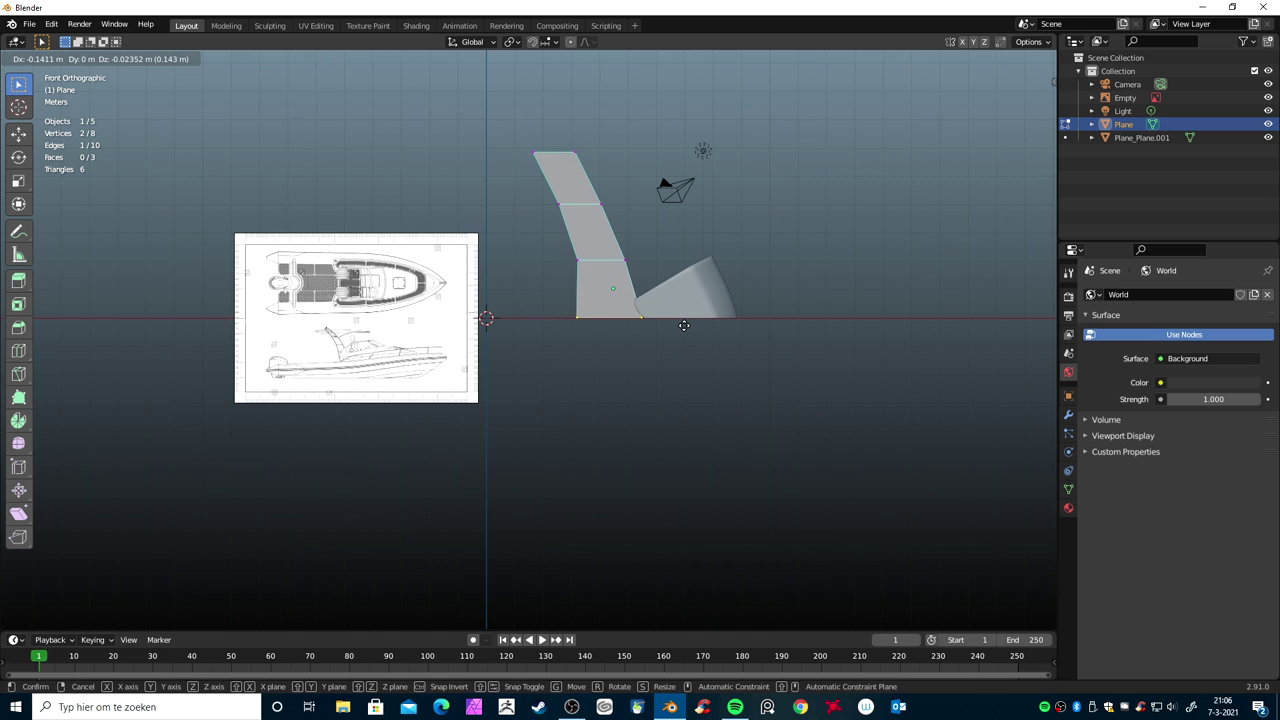
{"action": "left_click", "coordinate": [680, 325]}
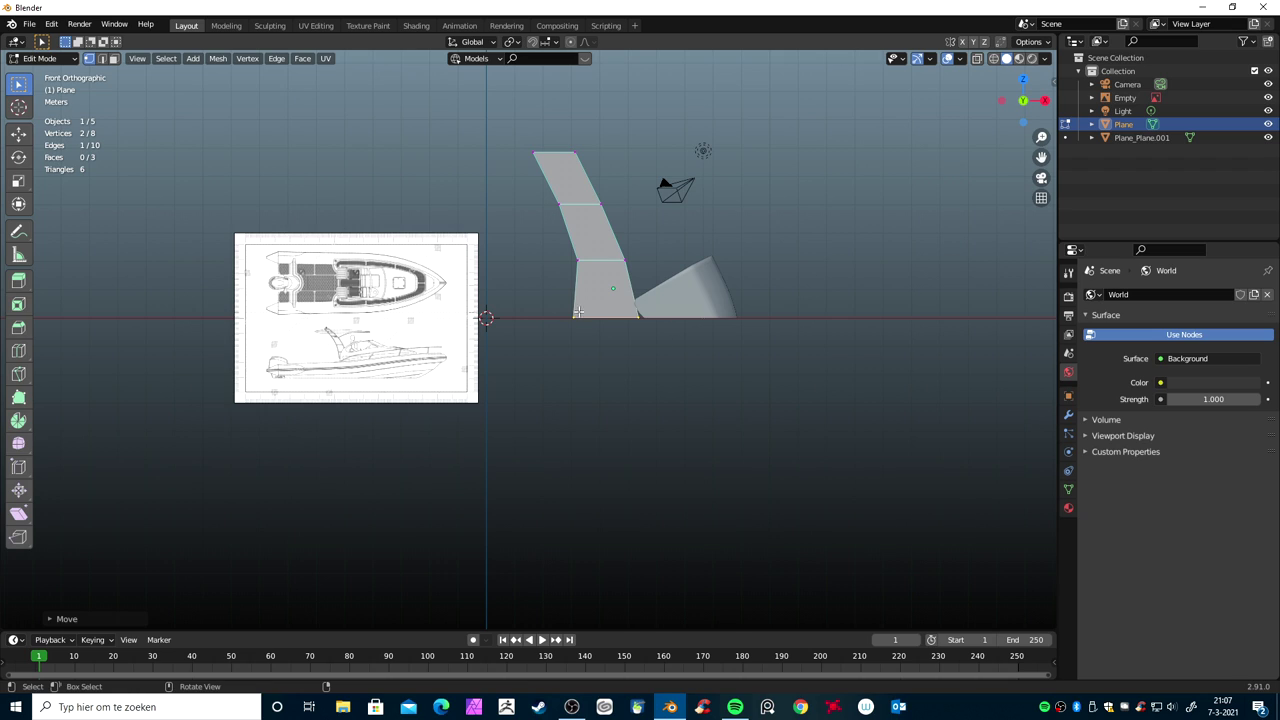
Narrow the top edge further and scale the edge just below it
{"action": "left_click", "coordinate": [553, 152]}
{"action": "key", "text": "s"}
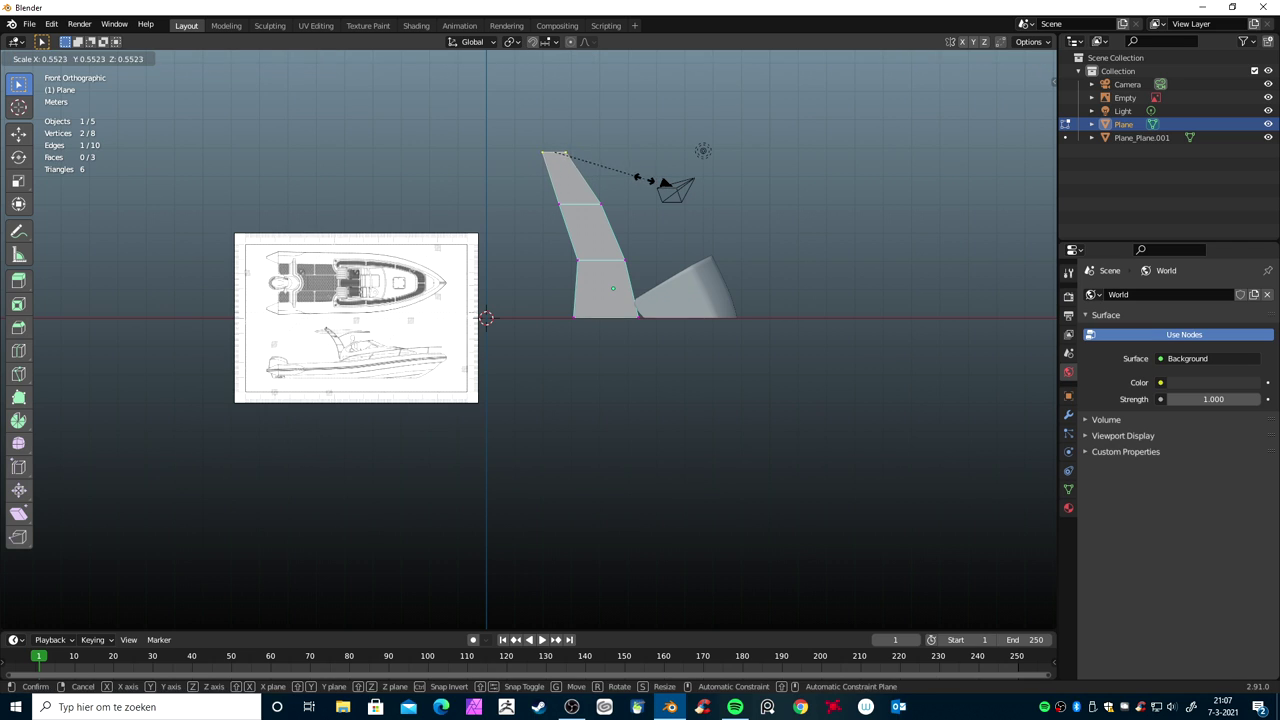
{"action": "left_click", "coordinate": [611, 221]}
{"action": "left_click", "coordinate": [585, 260]}
{"action": "key", "text": "s"}
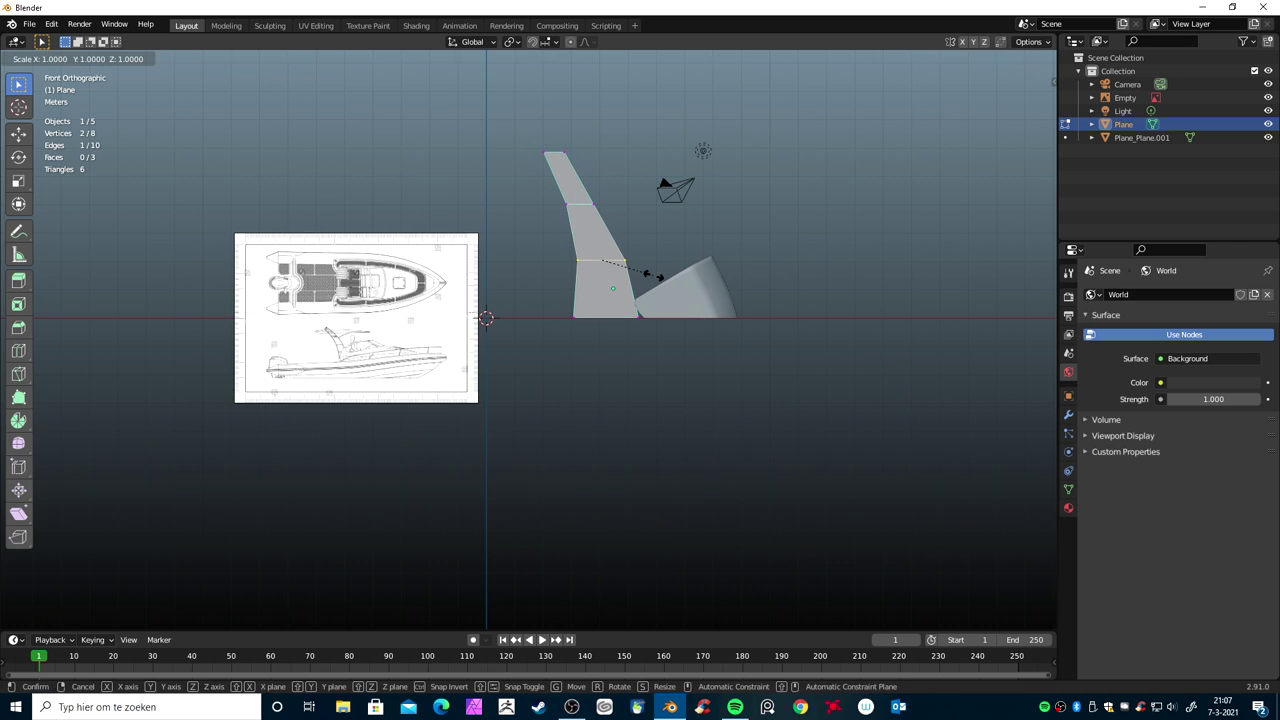
{"action": "left_click", "coordinate": [640, 276]}
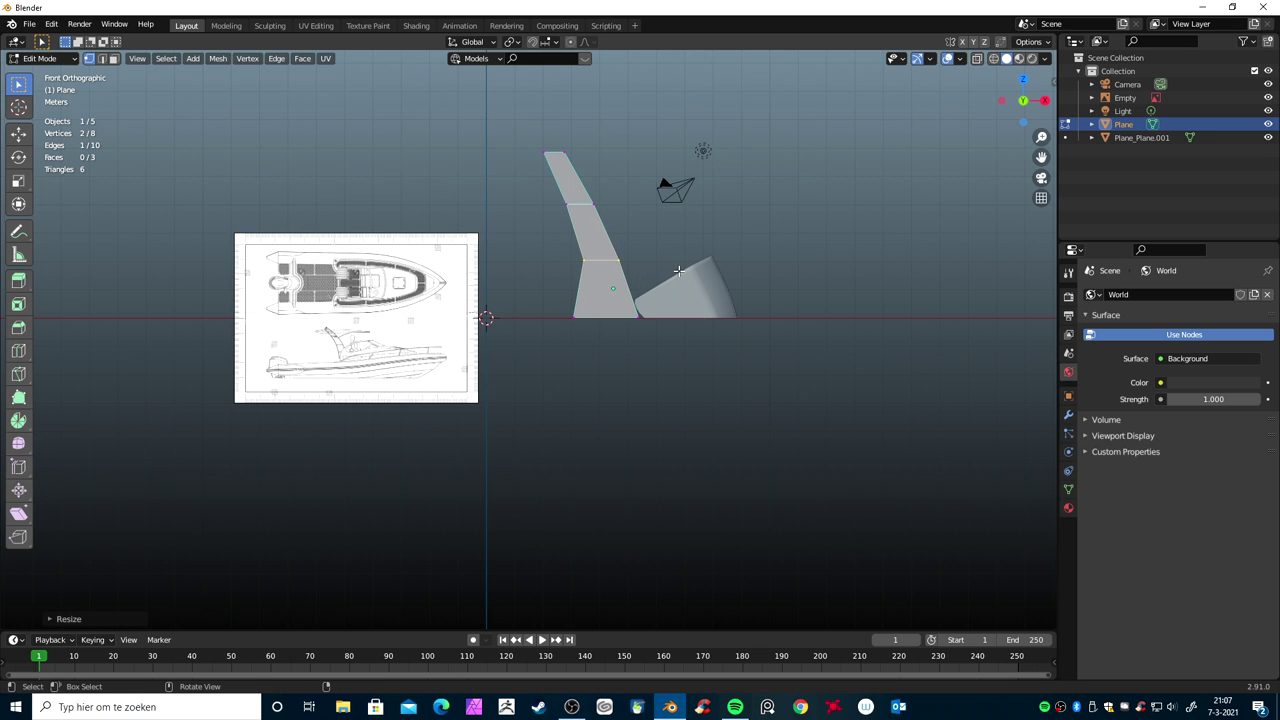
{"action": "middle_click_drag", "start_coordinate": [679, 271], "coordinate": [664, 300]}
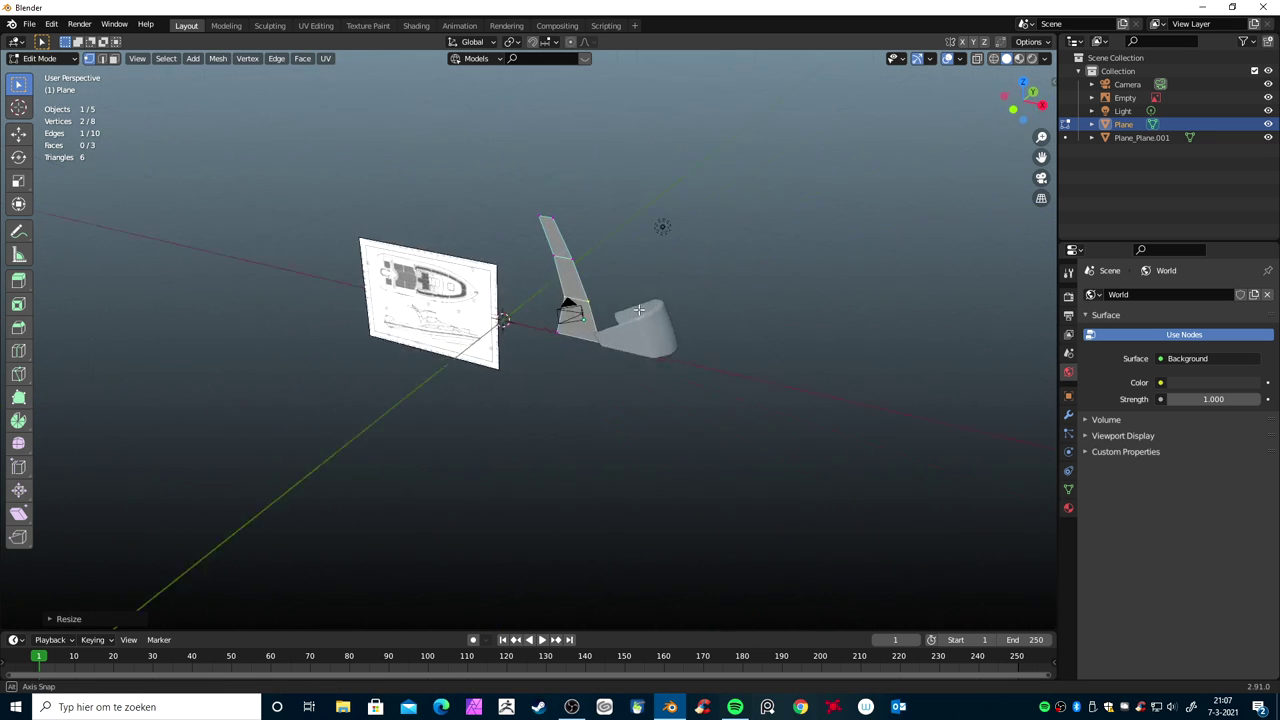
In front view with face select, inset the support's bottom face
{"action": "scroll", "coordinate": [664, 300], "scroll_direction": "up", "scroll_amount": 2}
{"action": "key", "text": "KP_1"}
{"action": "key", "text": "ctrl+Tab"}
{"action": "left_click", "coordinate": [664, 332]}
{"action": "left_click", "coordinate": [595, 275]}
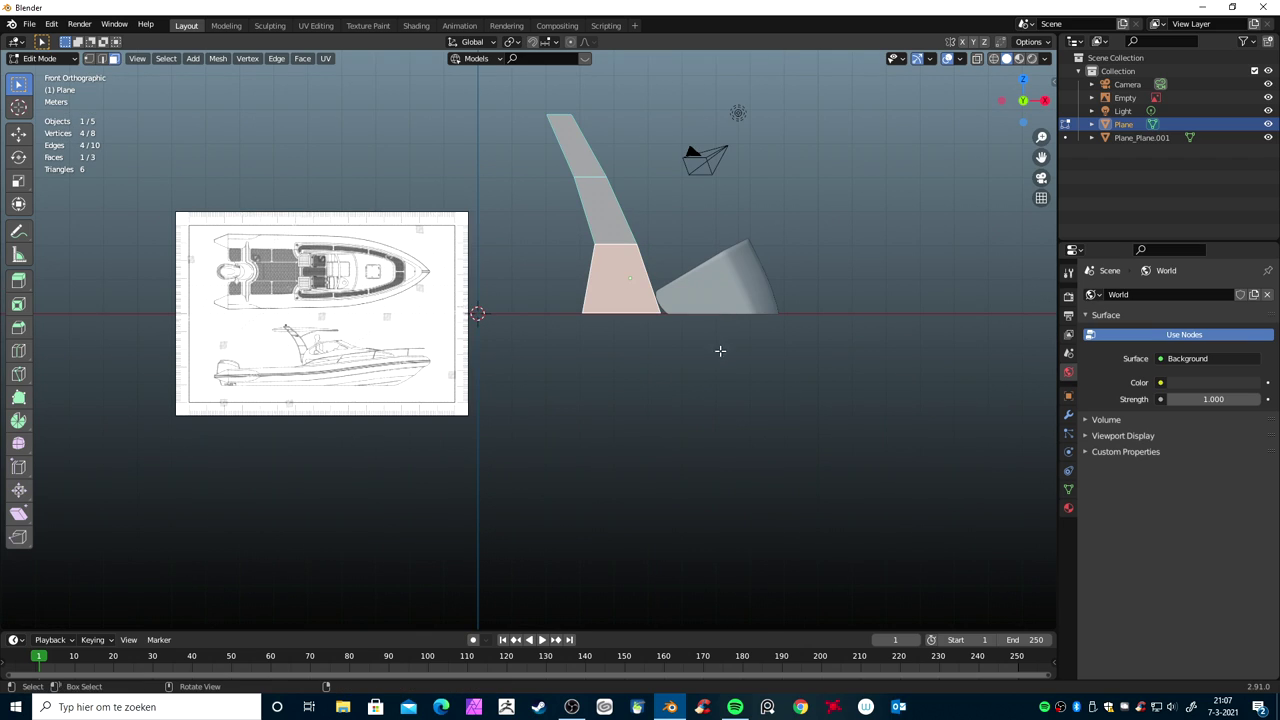
{"action": "key", "text": "i"}
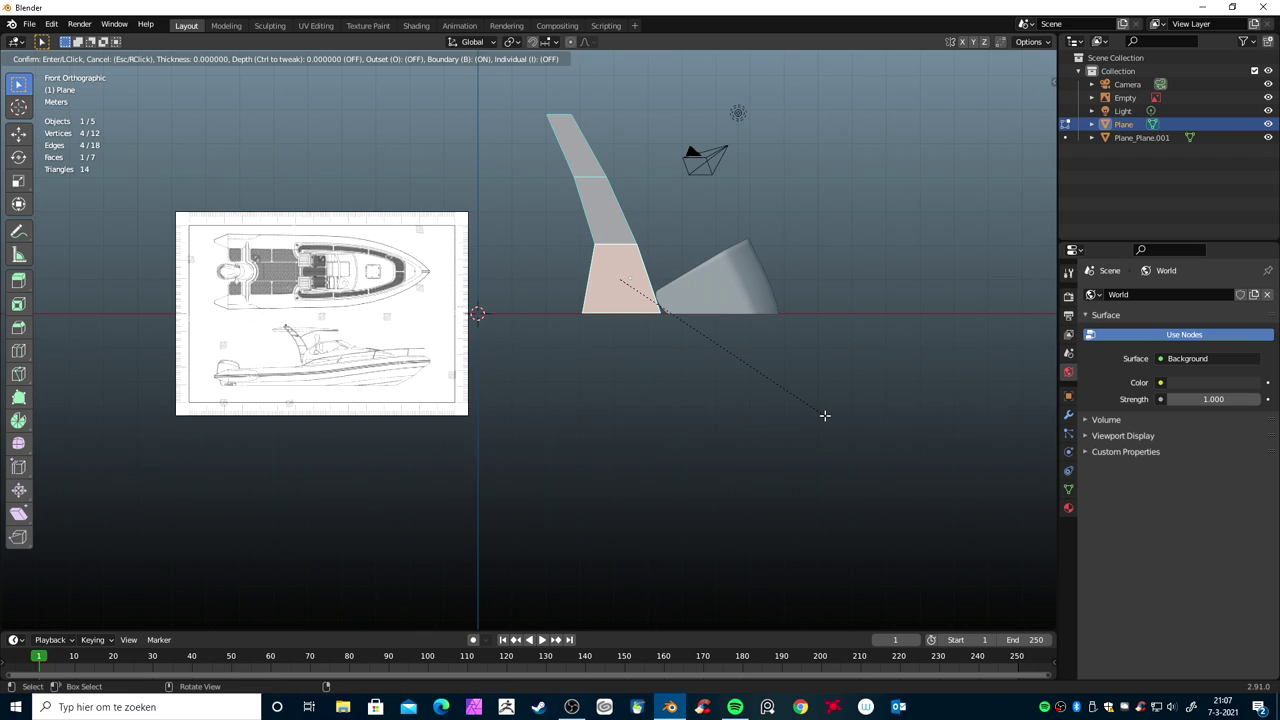
{"action": "left_click", "coordinate": [815, 414]}
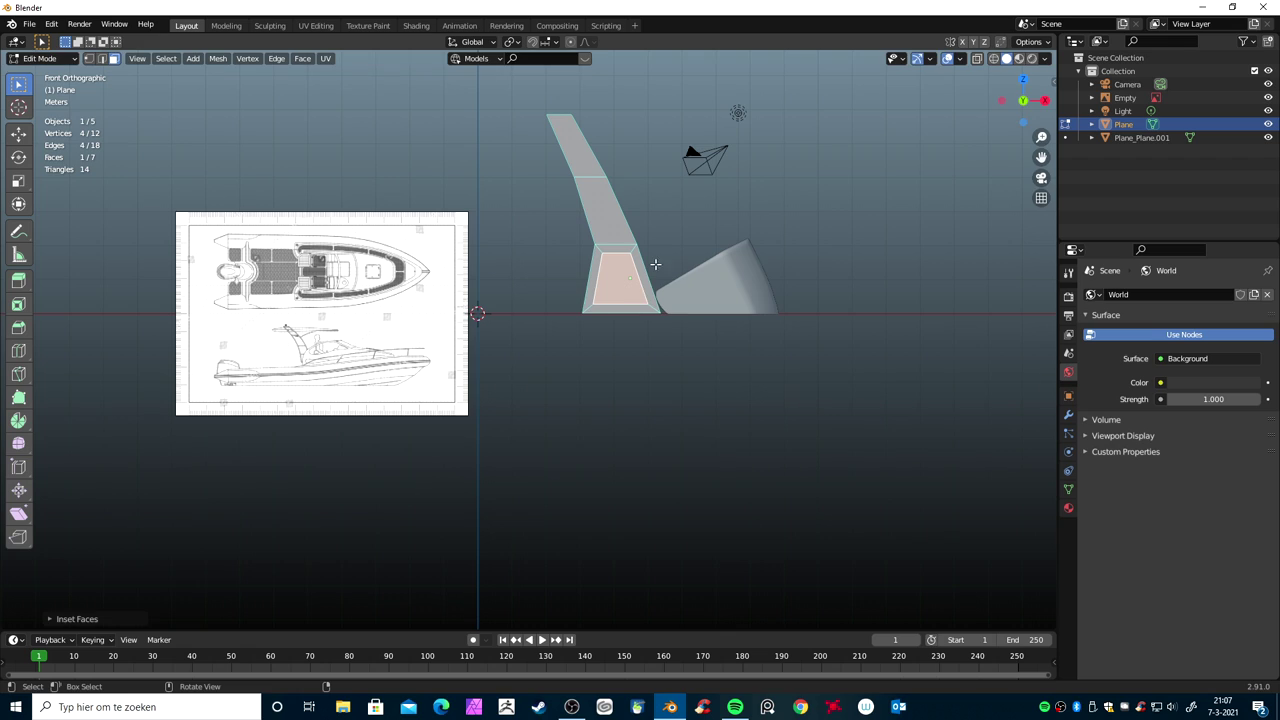
Inset the middle and top faces of the support the same way
{"action": "left_click", "coordinate": [621, 222]}
{"action": "key", "text": "i"}
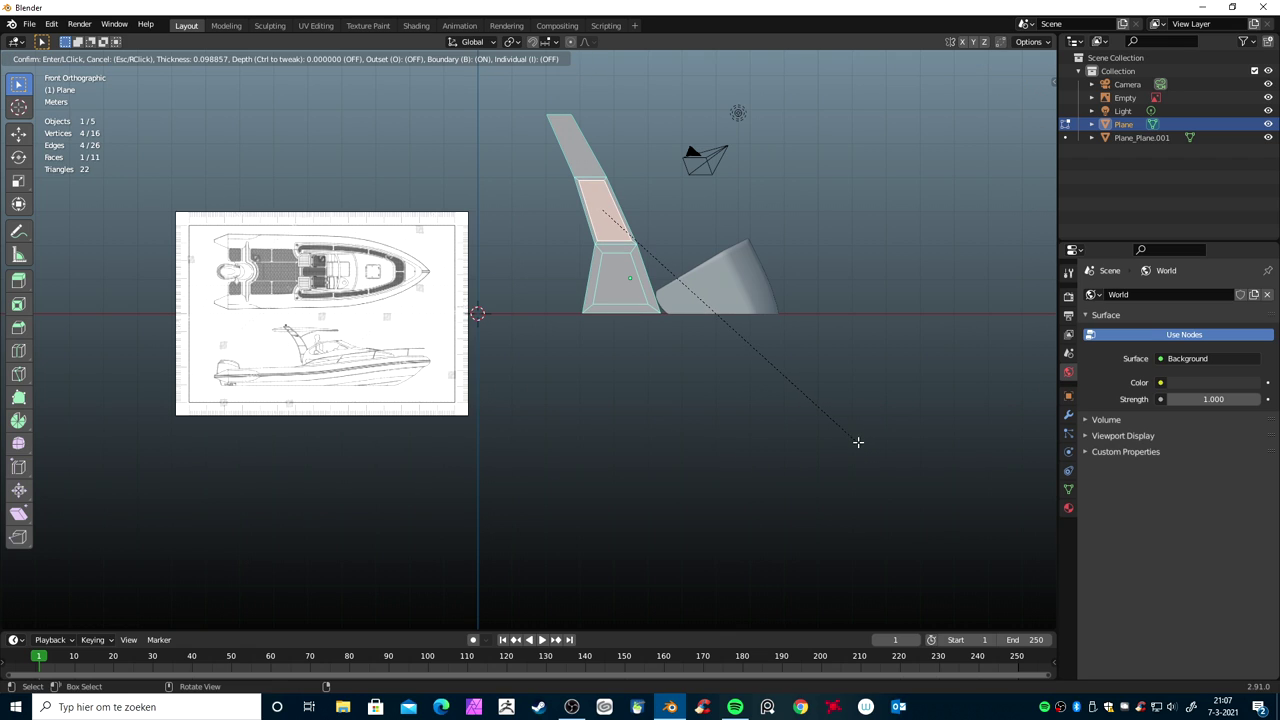
{"action": "left_click", "coordinate": [856, 440]}
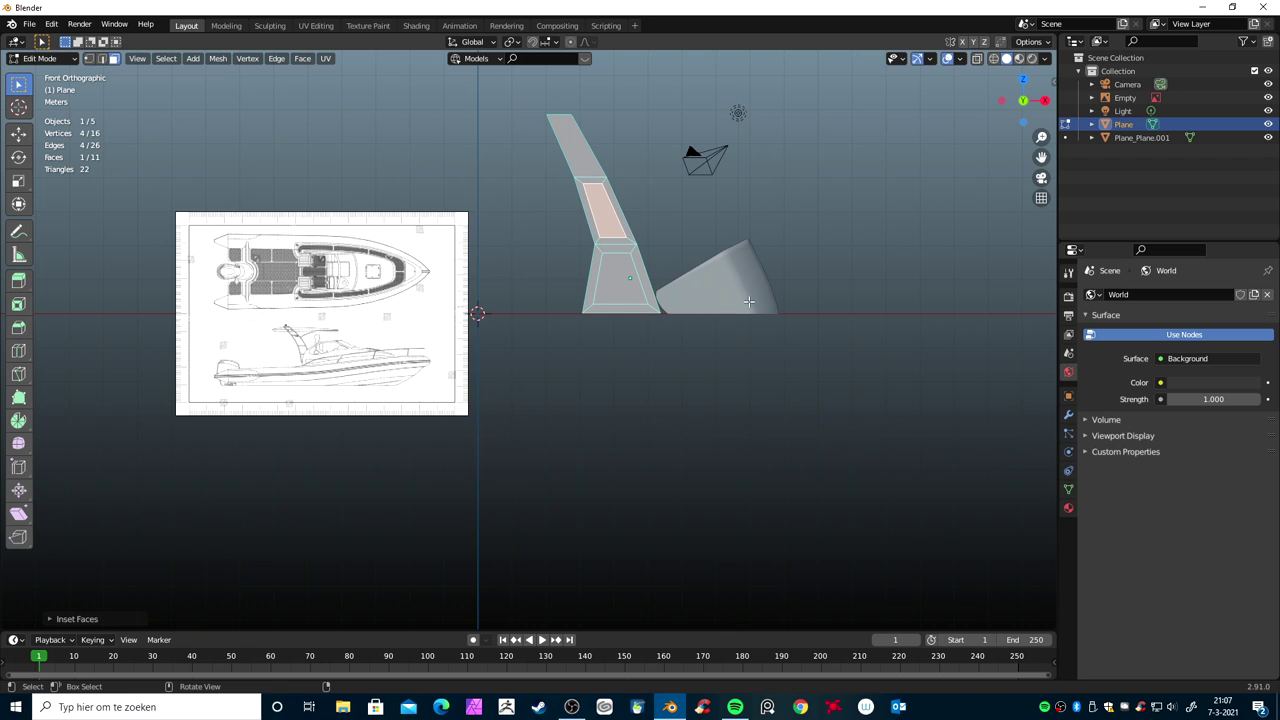
{"action": "left_click", "coordinate": [595, 172]}
{"action": "key", "text": "i"}
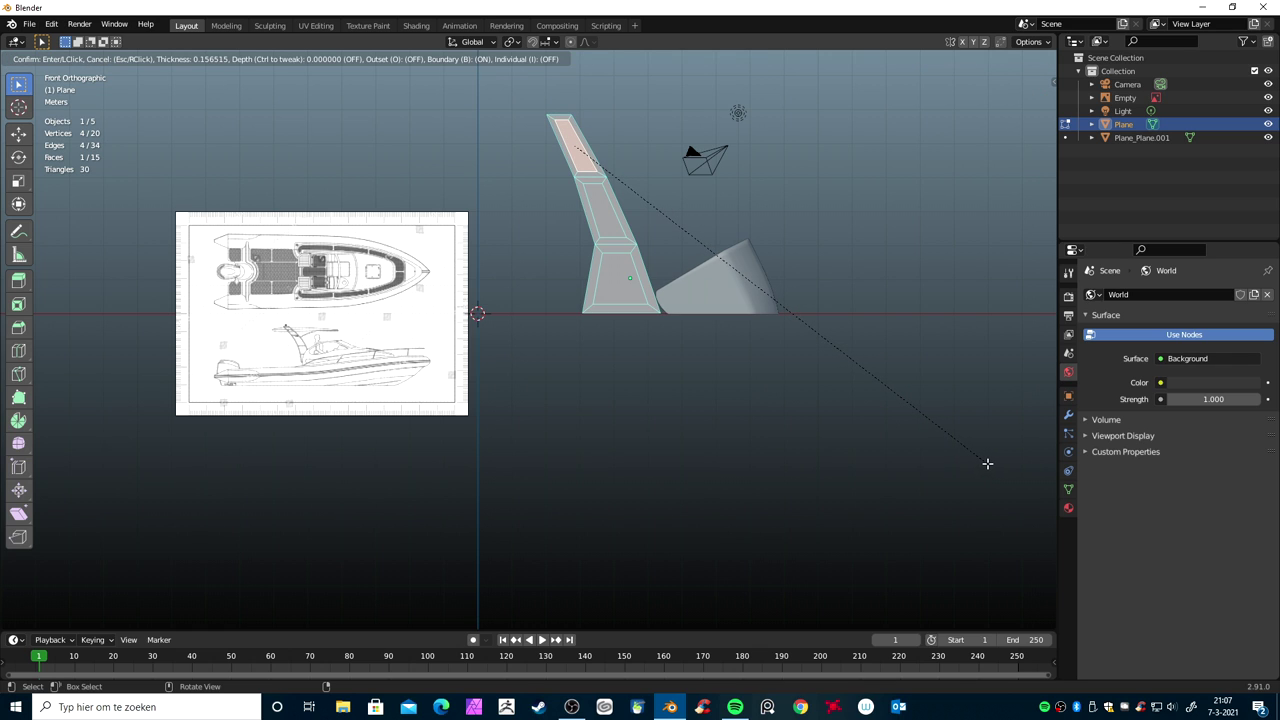
{"action": "left_click", "coordinate": [987, 463]}
{"action": "mouse_move", "coordinate": [796, 443]}
{"action": "middle_mouse_down"}
{"action": "mouse_move", "coordinate": [866, 480]}
{"action": "mouse_move", "coordinate": [748, 473]}
{"action": "middle_mouse_up"}
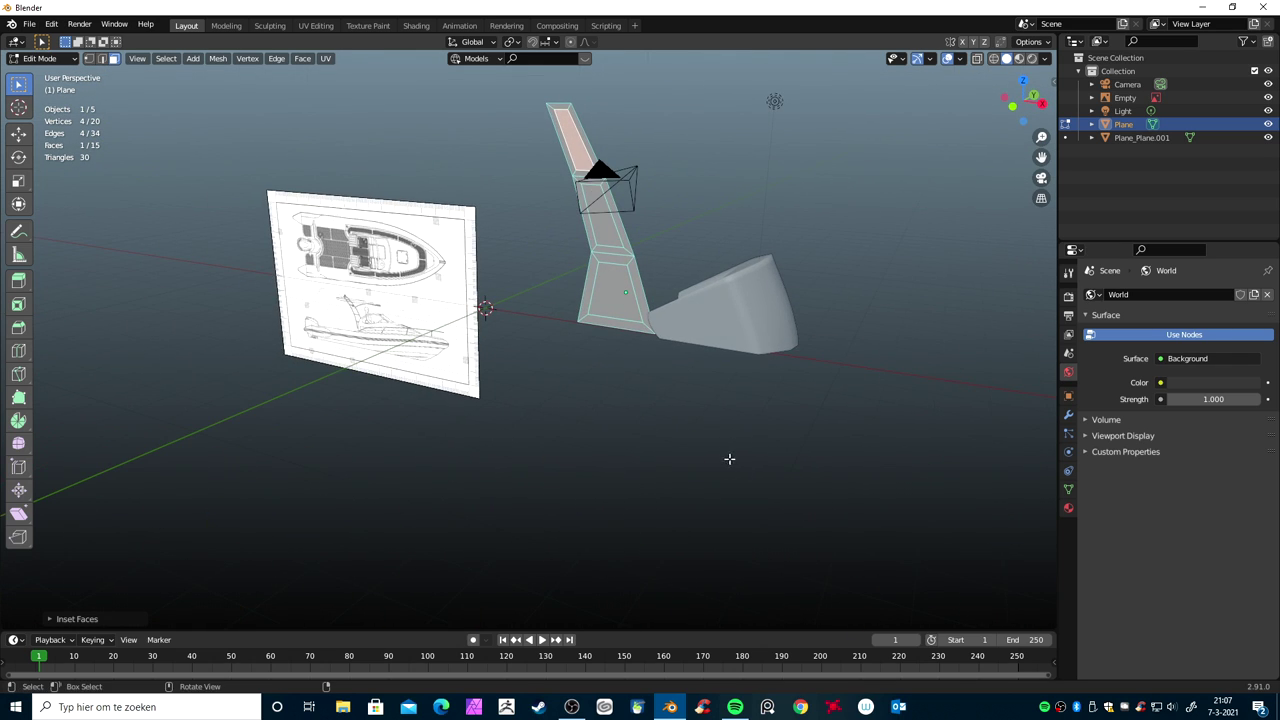
{"action": "key", "text": "ctrl+Tab"}
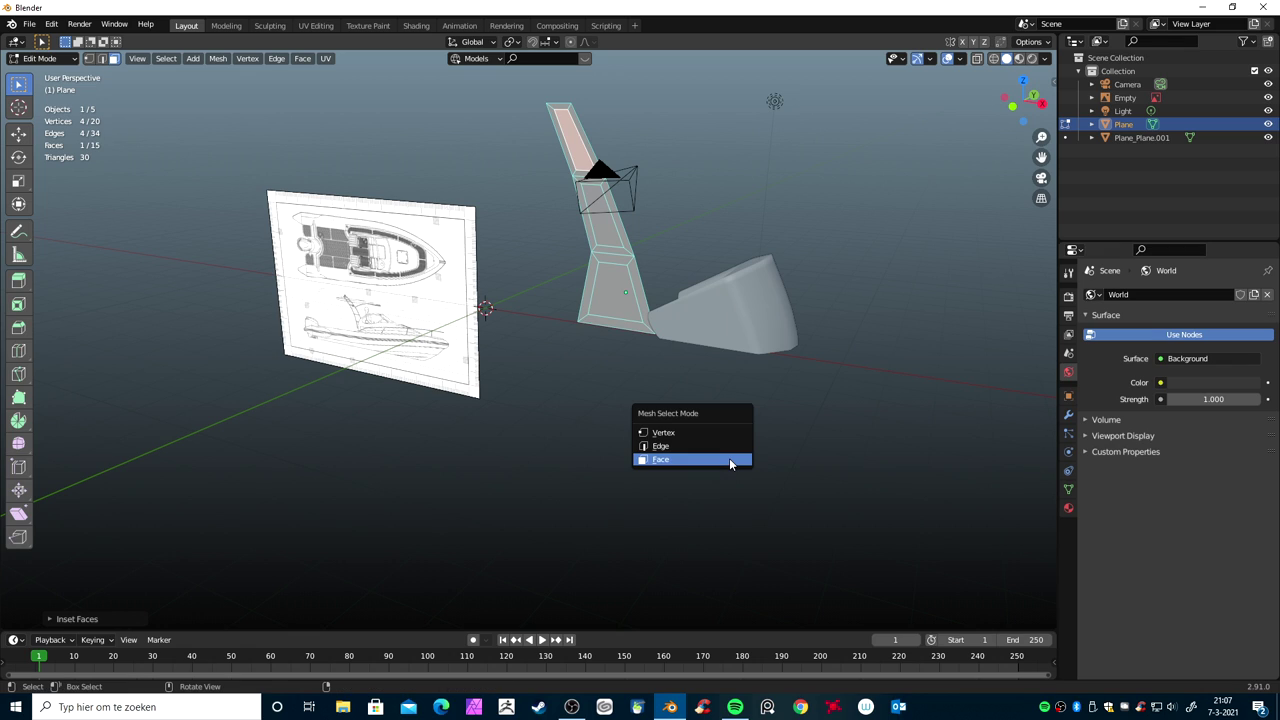
Select all the support's vertices and extrude them about 0.24 m along Y for depth
{"action": "left_click", "coordinate": [634, 432]}
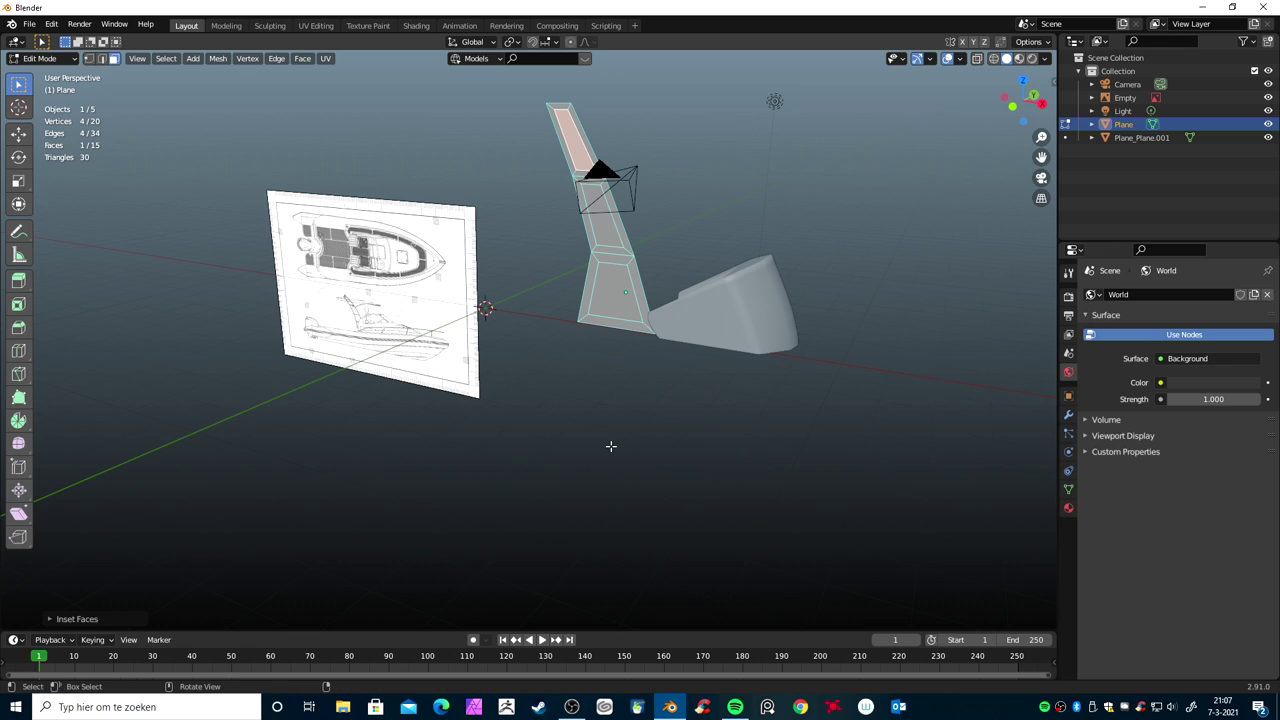
{"action": "key", "text": "a"}
{"action": "middle_click_drag", "start_coordinate": [630, 449], "coordinate": [582, 459]}
{"action": "key", "text": "g"}
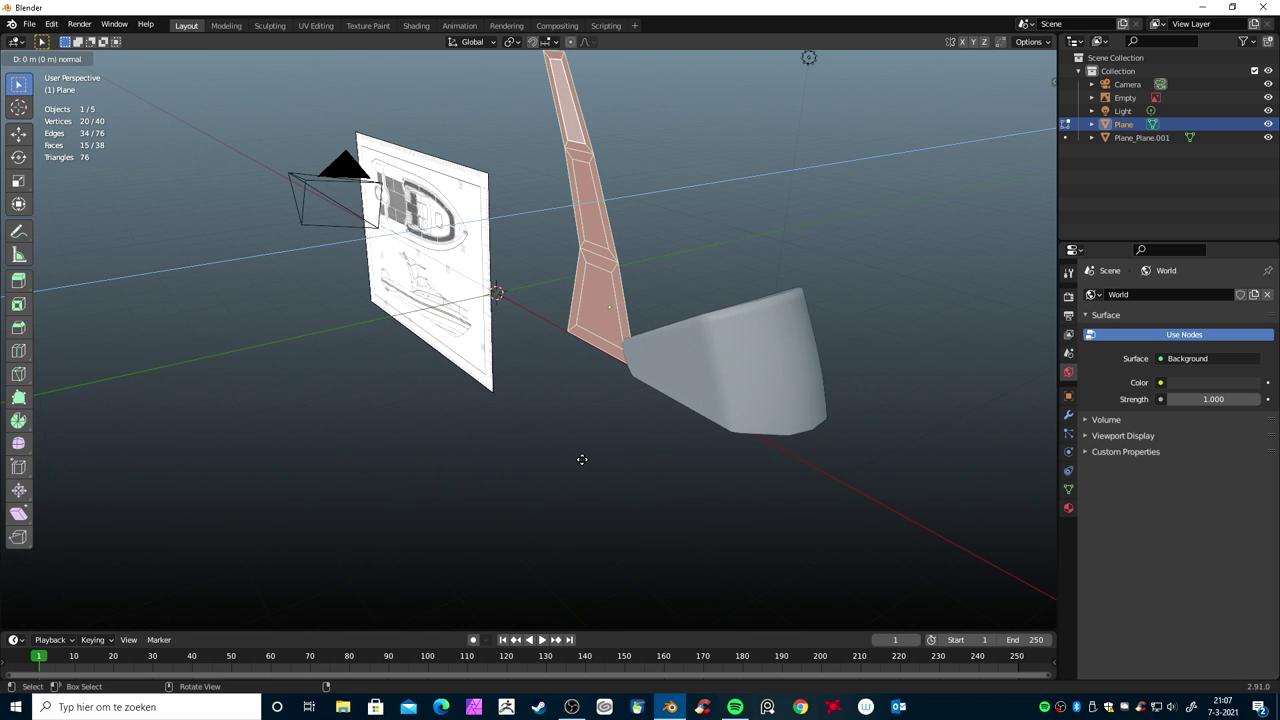
{"action": "key", "text": "y"}
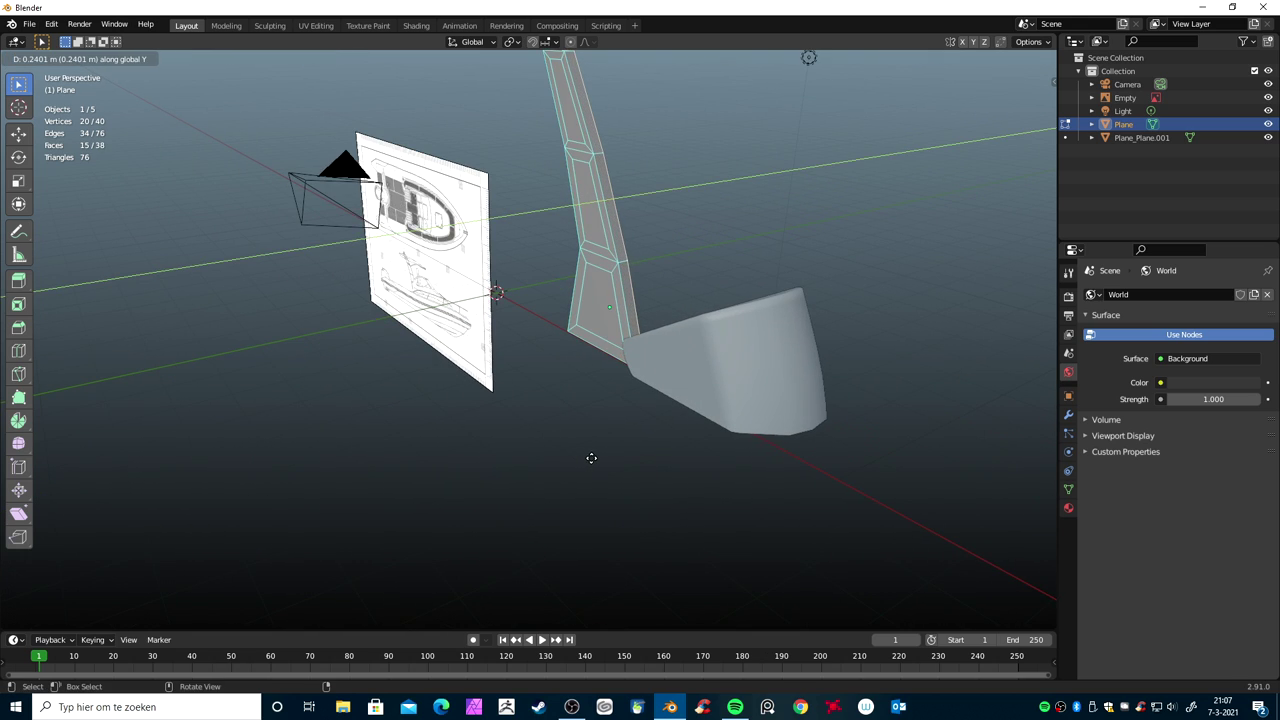
{"action": "left_click", "coordinate": [591, 457]}
{"action": "mouse_move", "coordinate": [586, 471]}
{"action": "middle_mouse_down"}
{"action": "mouse_move", "coordinate": [446, 457]}
{"action": "mouse_move", "coordinate": [424, 427]}
{"action": "mouse_move", "coordinate": [471, 460]}
{"action": "mouse_move", "coordinate": [600, 469]}
{"action": "mouse_move", "coordinate": [723, 449]}
{"action": "mouse_move", "coordinate": [697, 451]}
{"action": "mouse_move", "coordinate": [674, 423]}
{"action": "mouse_move", "coordinate": [748, 421]}
{"action": "mouse_move", "coordinate": [591, 429]}
{"action": "mouse_move", "coordinate": [620, 366]}
{"action": "middle_mouse_up"}
Remove the three inner faces on the front side using Dissolve Faces, then Only Faces
{"action": "key", "text": "ctrl+Tab"}
{"action": "left_click", "coordinate": [620, 368]}
{"action": "left_click", "coordinate": [636, 272]}
{"action": "left_click", "coordinate": [620, 176], "text": "shift"}
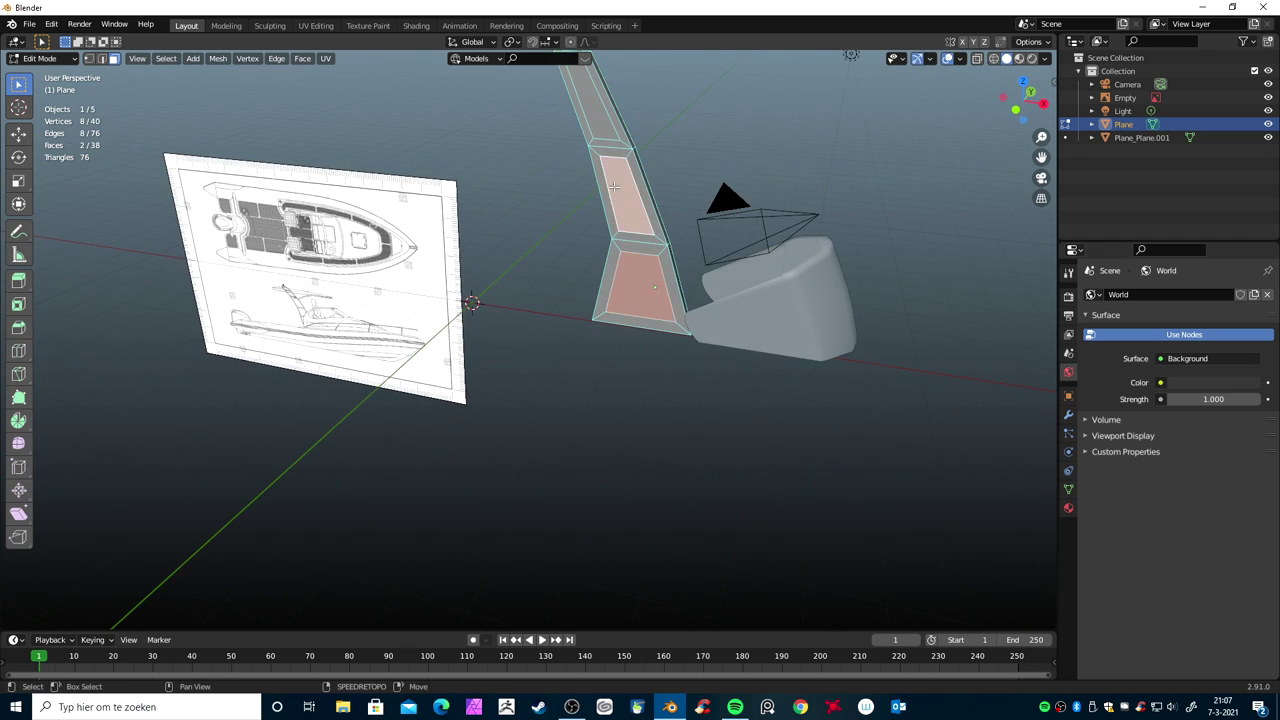
{"action": "left_click", "coordinate": [600, 131], "text": "shift"}
{"action": "key", "text": "x"}
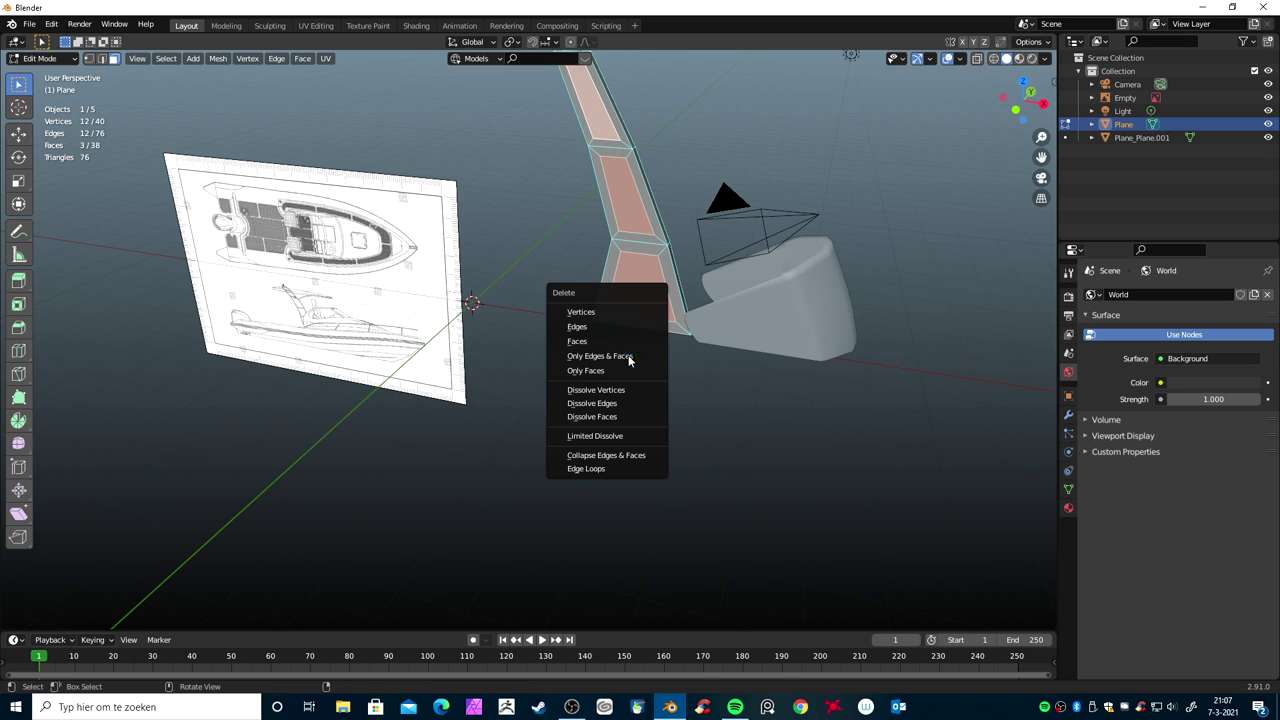
{"action": "left_click", "coordinate": [621, 414]}
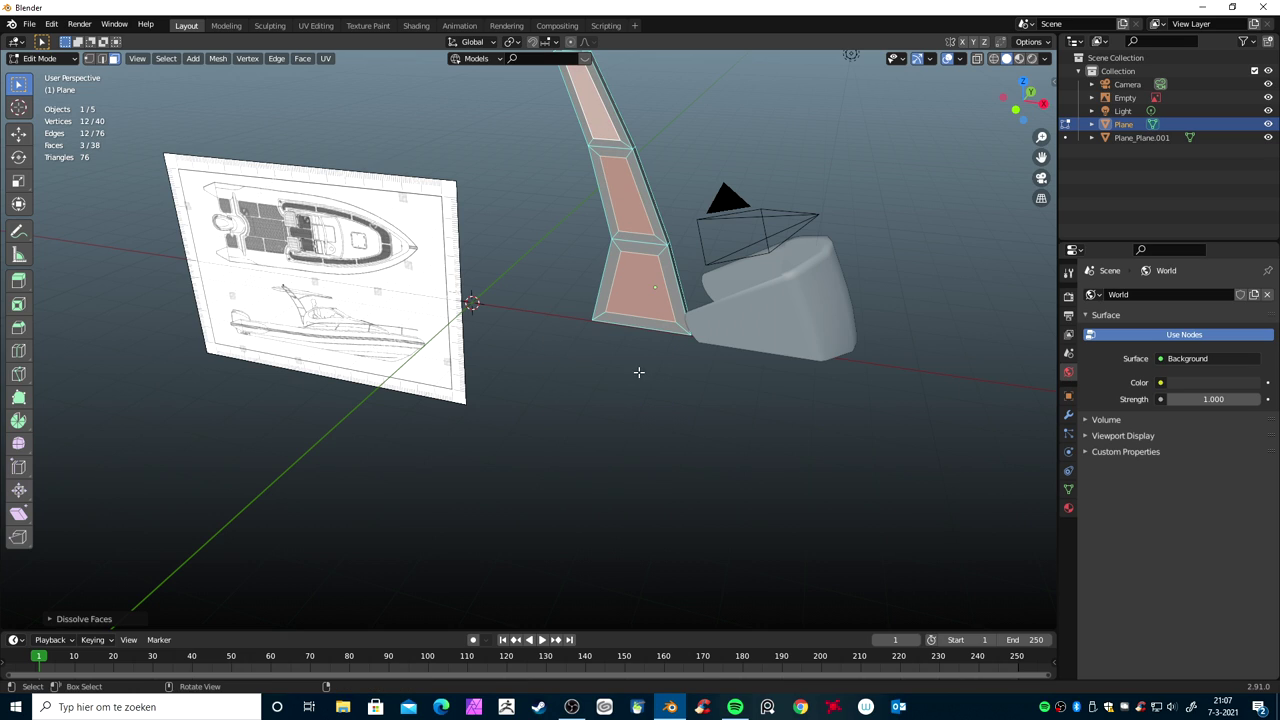
{"action": "key", "text": "x"}
{"action": "left_click", "coordinate": [610, 327]}
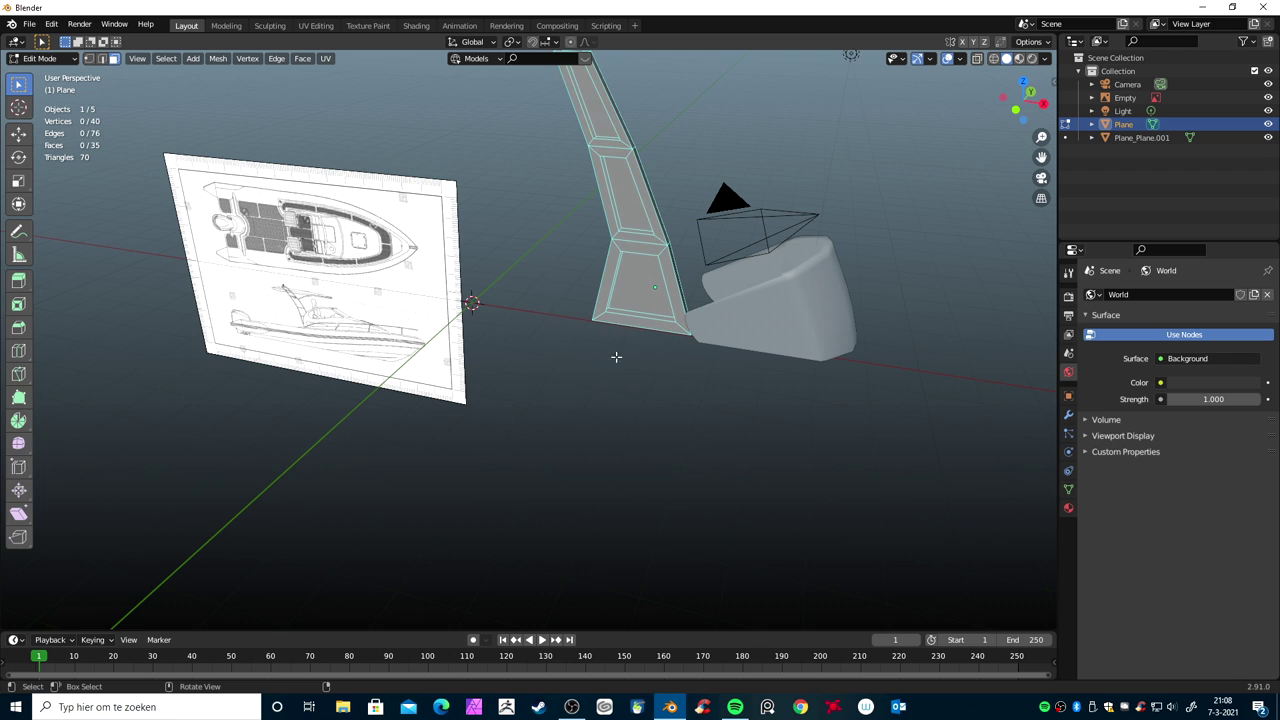
Delete the three inner faces on the back side with Only Faces
{"action": "middle_click_drag", "start_coordinate": [630, 382], "coordinate": [456, 300]}
{"action": "left_click", "coordinate": [469, 280]}
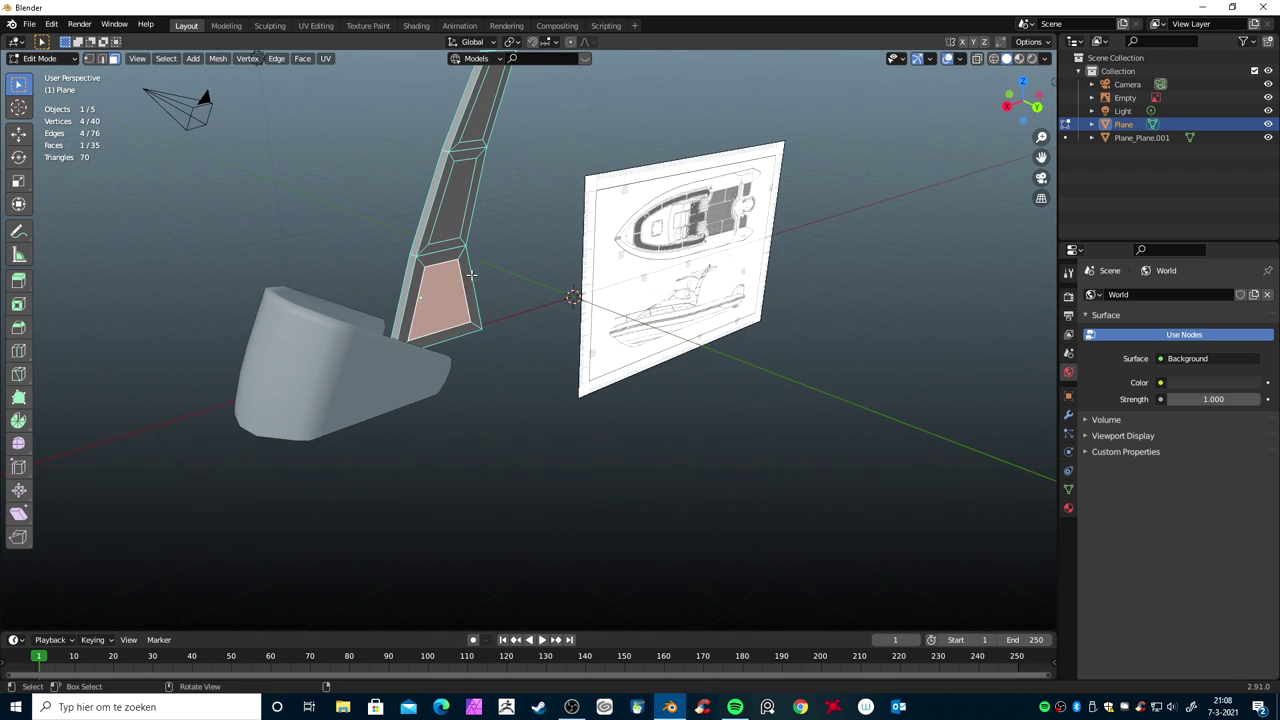
{"action": "left_click", "coordinate": [457, 190], "text": "shift"}
{"action": "left_click", "coordinate": [479, 110], "text": "shift"}
{"action": "key", "text": "x"}
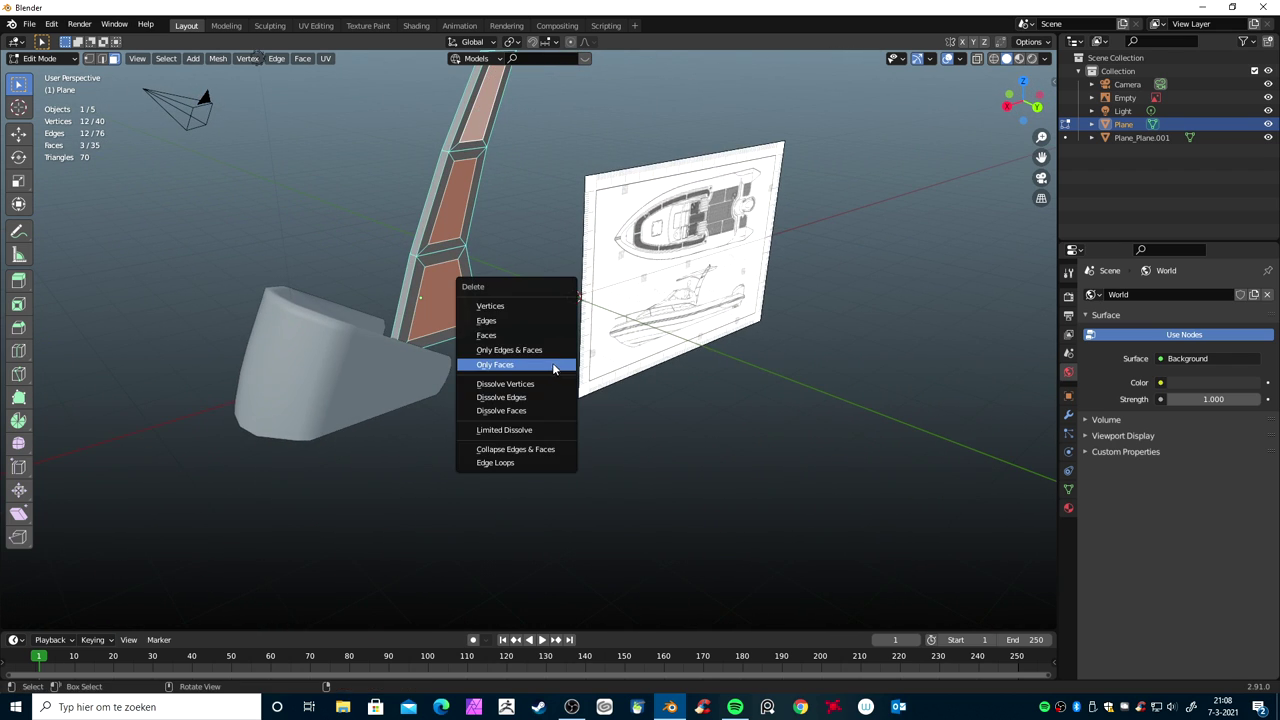
{"action": "left_click", "coordinate": [551, 366]}
In edge select mode, select the lower opening's two opposite inner edge loops
{"action": "mouse_move", "coordinate": [543, 397]}
{"action": "middle_mouse_down"}
{"action": "mouse_move", "coordinate": [661, 409]}
{"action": "mouse_move", "coordinate": [634, 309]}
{"action": "mouse_move", "coordinate": [602, 311]}
{"action": "mouse_move", "coordinate": [534, 397]}
{"action": "mouse_move", "coordinate": [494, 408]}
{"action": "middle_mouse_up"}
{"action": "scroll", "coordinate": [661, 409], "scroll_direction": "up", "scroll_amount": 5}
{"action": "key", "text": "ctrl+Tab"}
{"action": "left_click", "coordinate": [480, 394]}
{"action": "left_click", "coordinate": [461, 384], "text": "alt"}
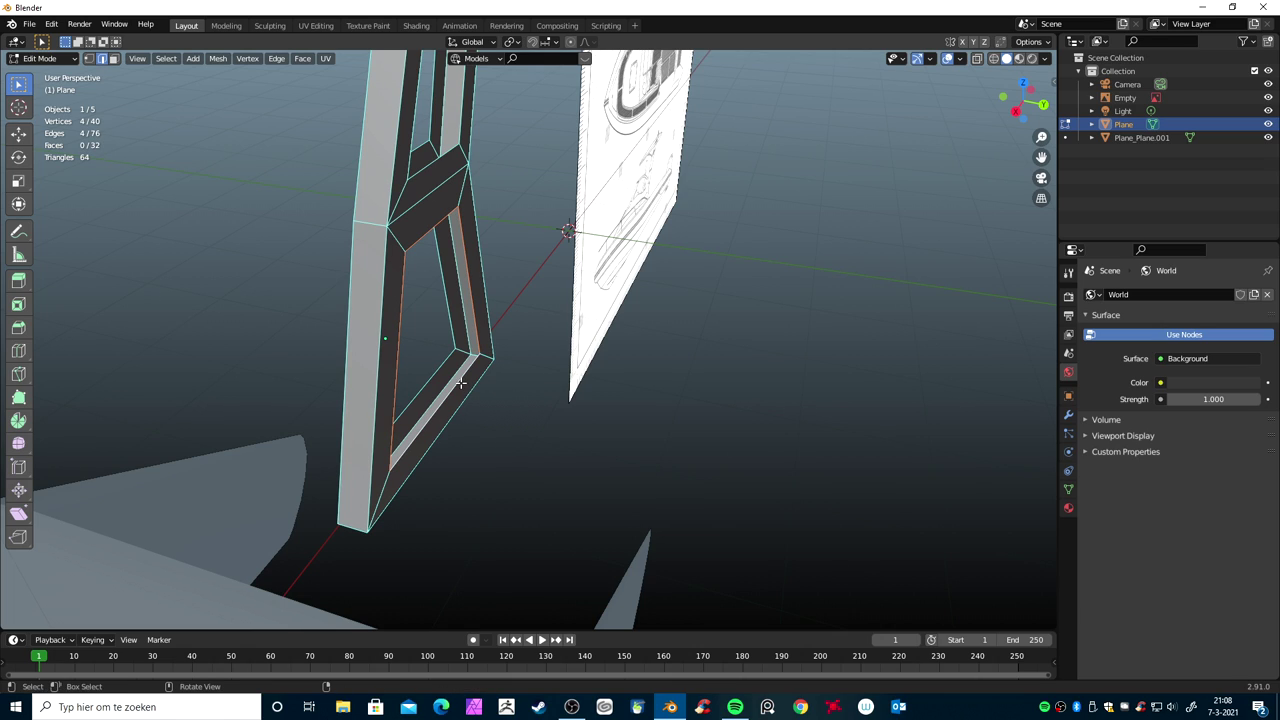
{"action": "left_click", "coordinate": [461, 384], "text": "alt+shift"}
Bridge the lower opening's edge loops with Bridge Edge Loops
{"action": "key", "text": "F3"}
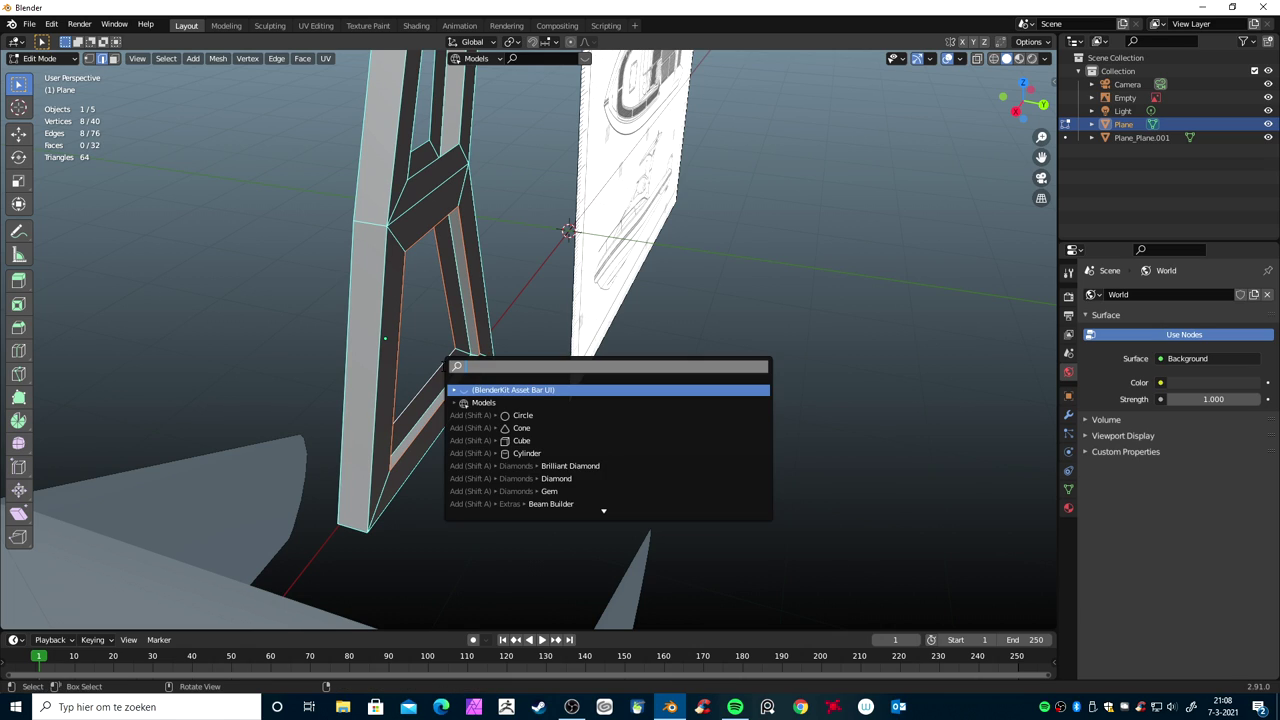
{"action": "type", "text": "brdug"}
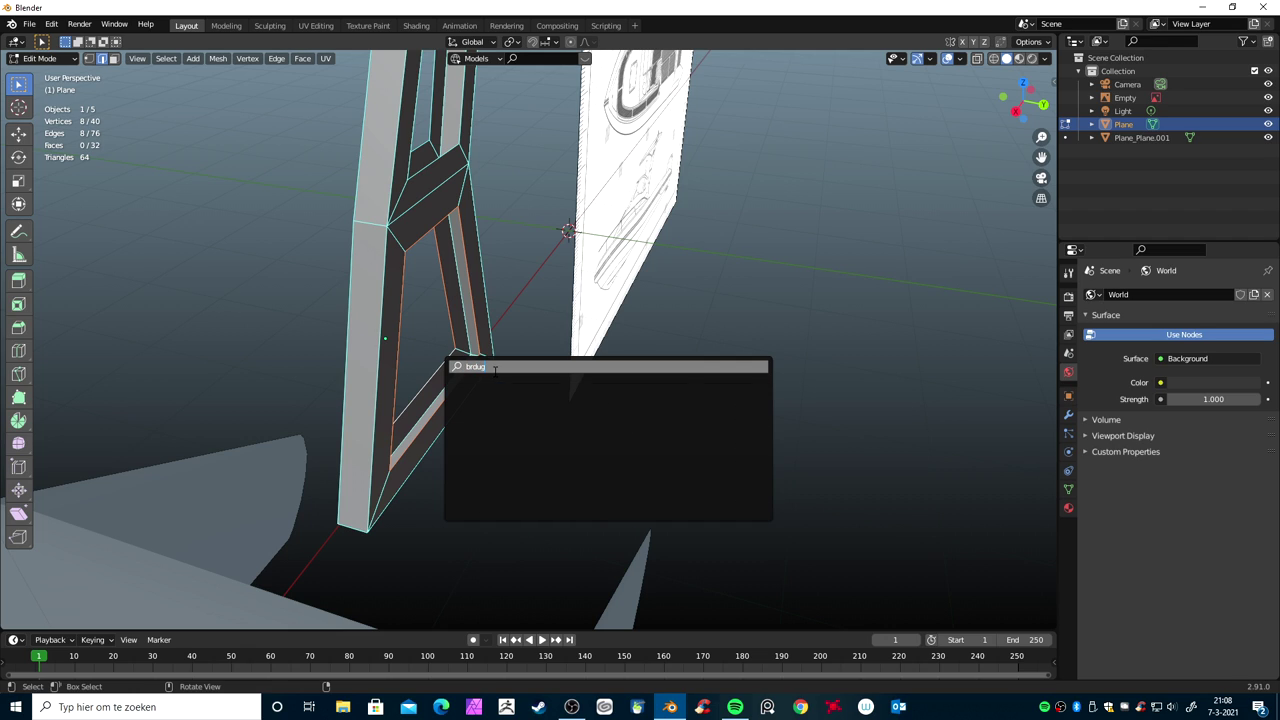
{"action": "key", "text": "BackSpace"}
{"action": "key", "text": "BackSpace"}
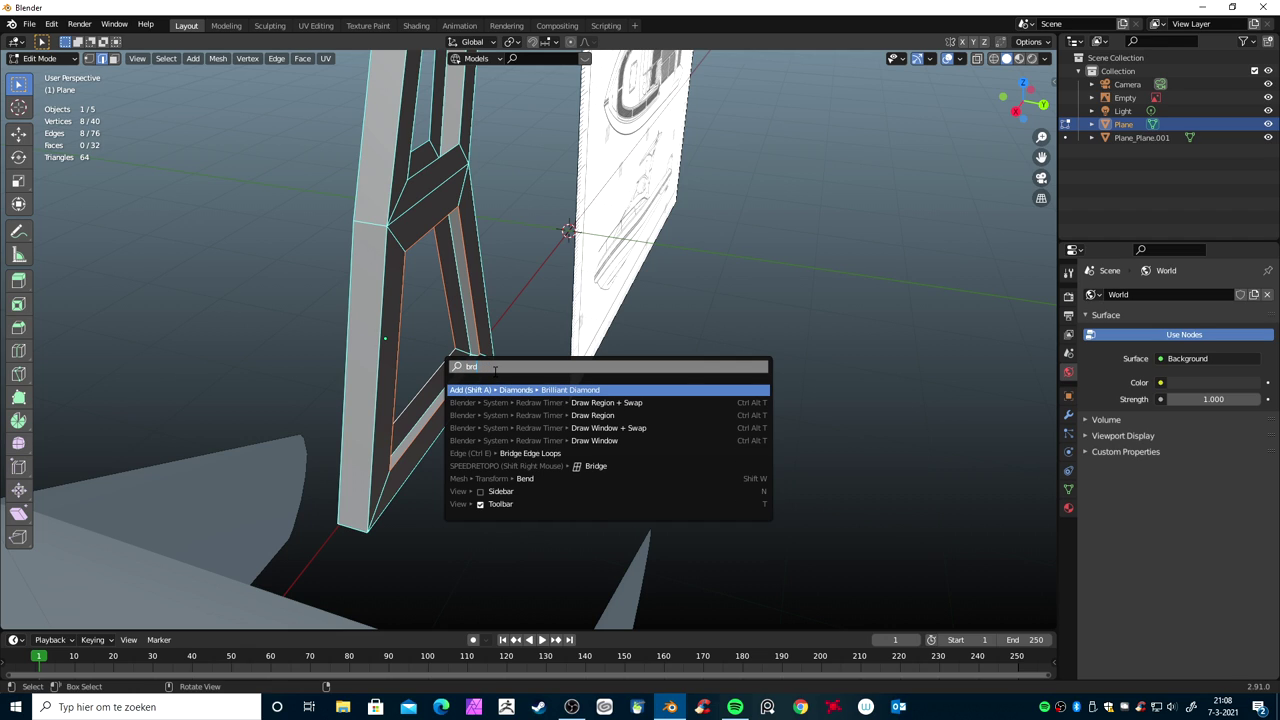
{"action": "key", "text": "BackSpace"}
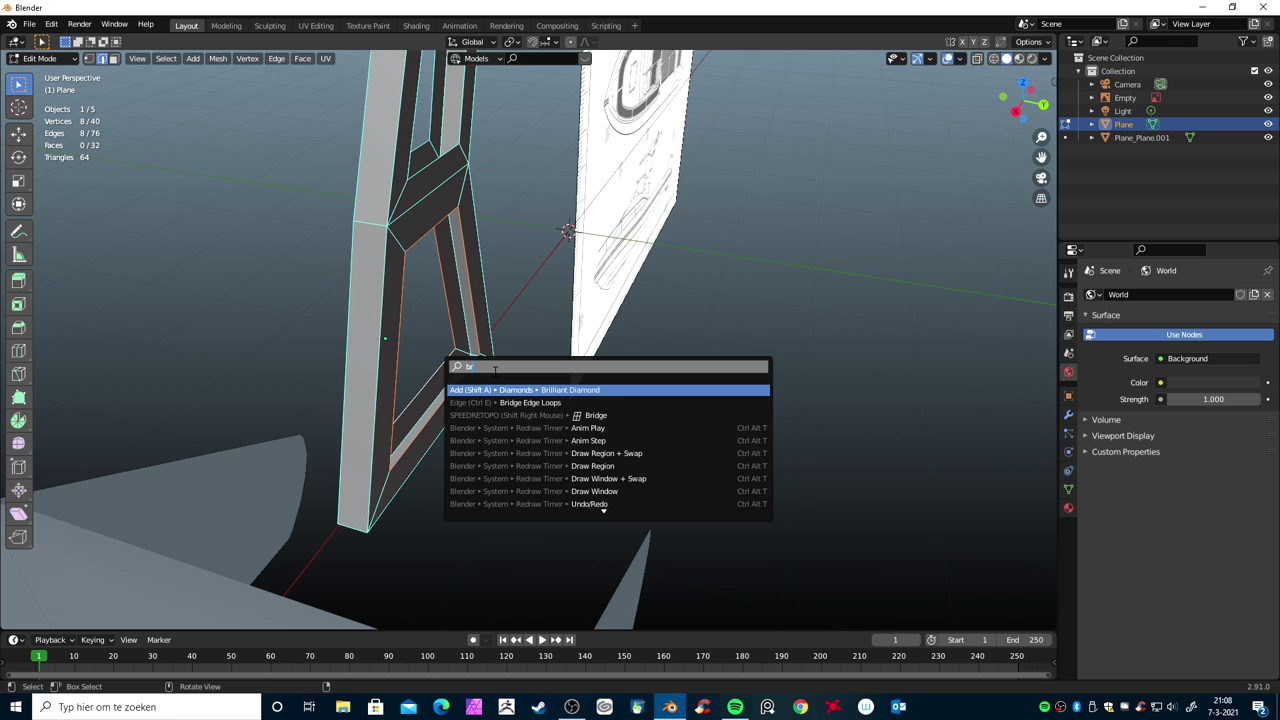
{"action": "left_click", "coordinate": [494, 402]}
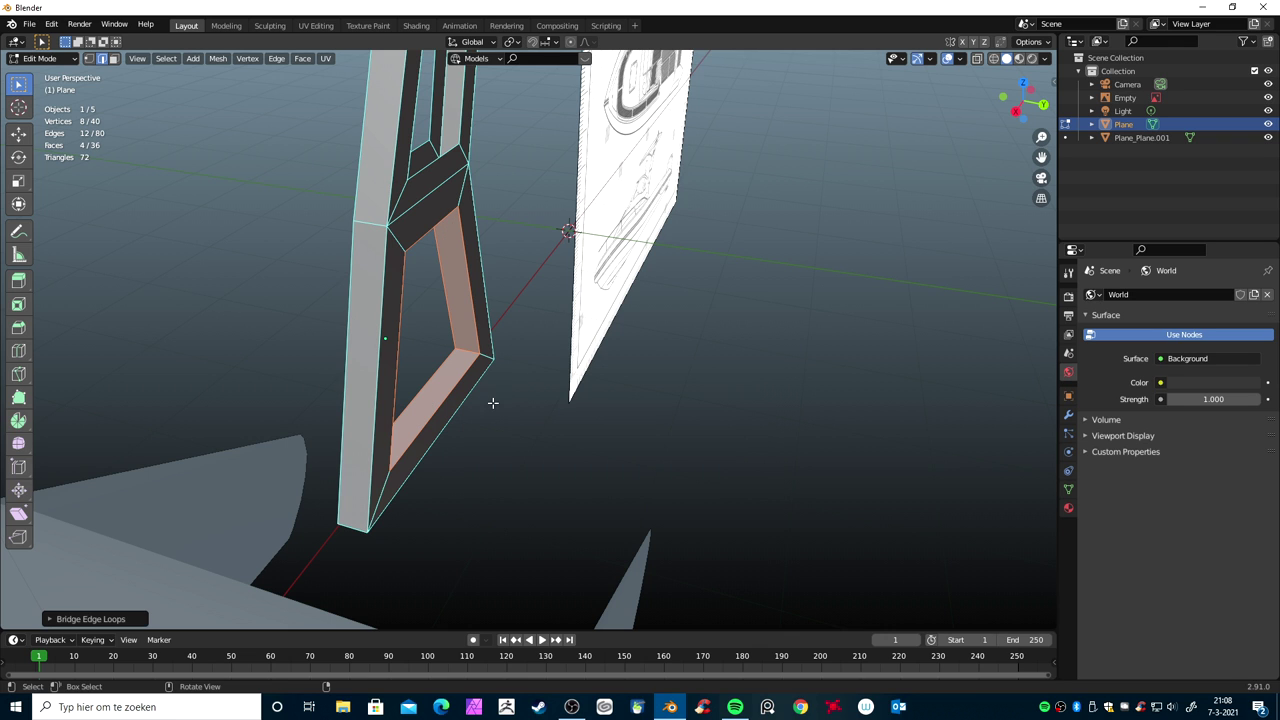
Bridge the edge loops of the middle opening
{"action": "mouse_move", "coordinate": [488, 413]}
{"action": "middle_mouse_down"}
{"action": "mouse_move", "coordinate": [454, 360]}
{"action": "mouse_move", "coordinate": [300, 394]}
{"action": "mouse_move", "coordinate": [417, 457]}
{"action": "mouse_move", "coordinate": [551, 577]}
{"action": "mouse_move", "coordinate": [483, 523]}
{"action": "mouse_move", "coordinate": [491, 574]}
{"action": "mouse_move", "coordinate": [542, 537]}
{"action": "middle_mouse_up"}
{"action": "left_click", "coordinate": [530, 398], "text": "alt"}
{"action": "mouse_move", "coordinate": [530, 398]}
{"action": "middle_mouse_down"}
{"action": "mouse_move", "coordinate": [477, 431]}
{"action": "mouse_move", "coordinate": [626, 411]}
{"action": "middle_mouse_up"}
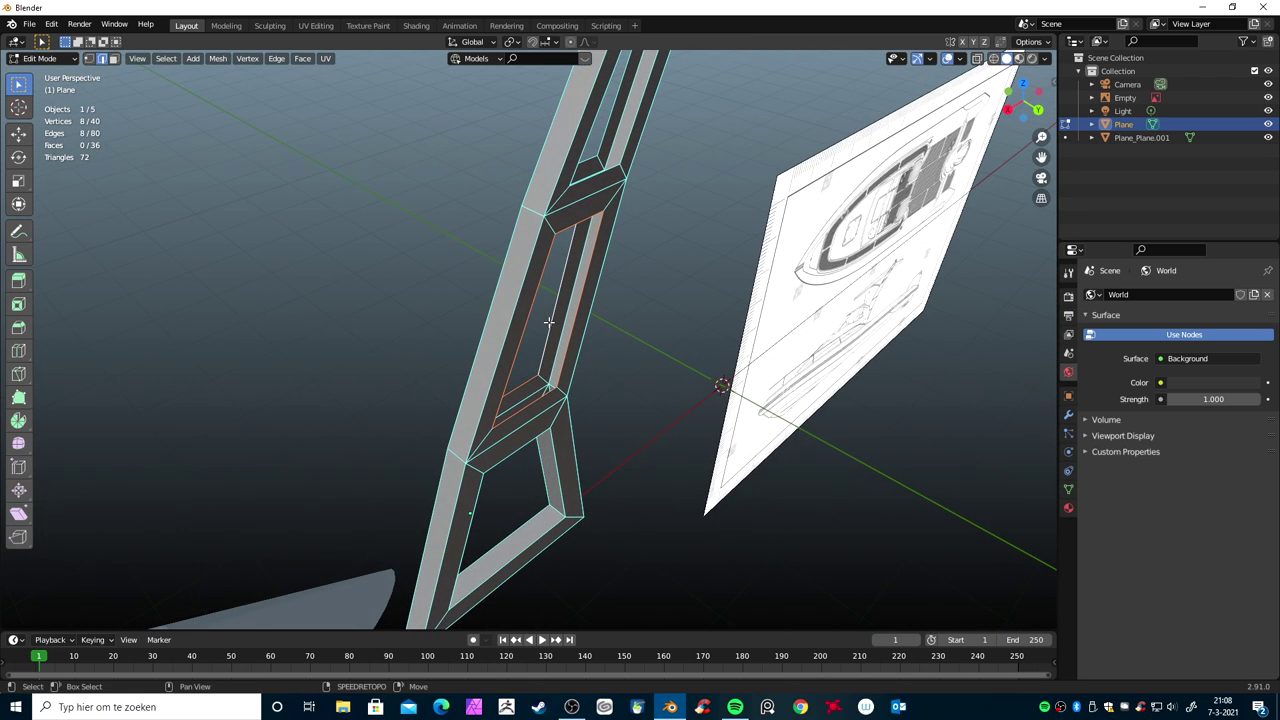
{"action": "key", "text": "F3"}
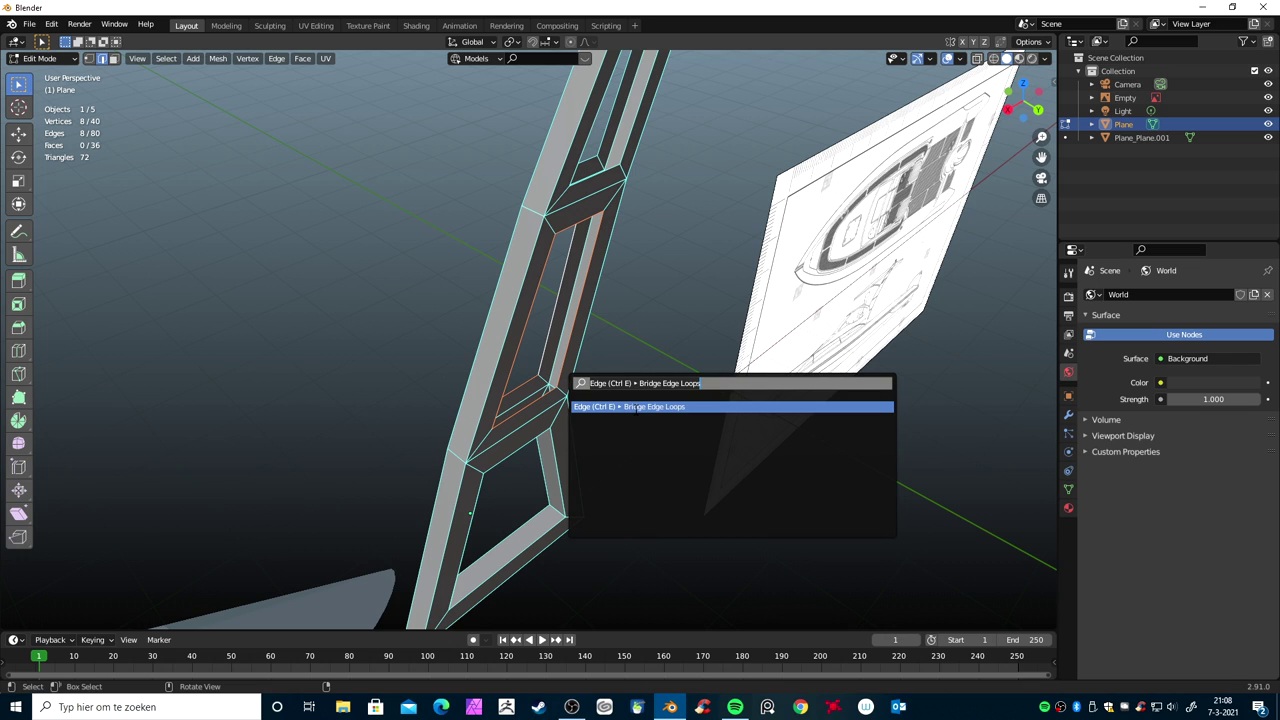
{"action": "left_click", "coordinate": [634, 407]}
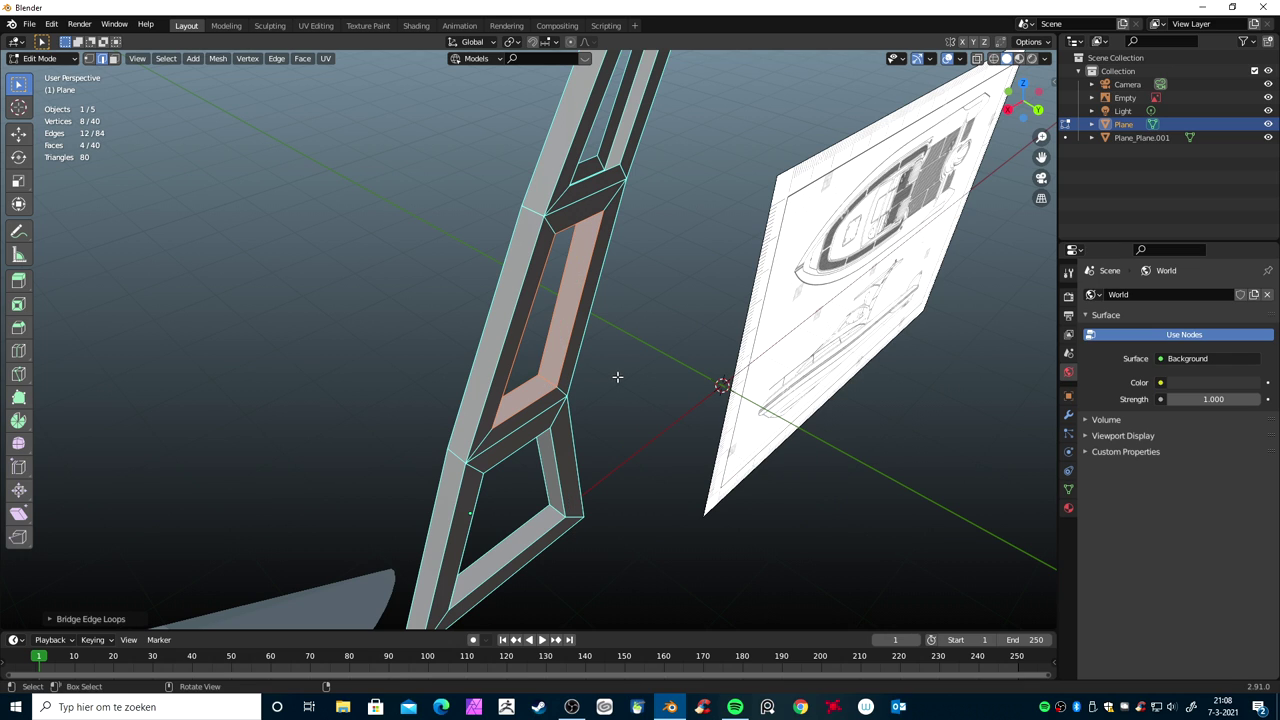
Bridge the top opening's edge loops, then deselect everything
{"action": "middle_click_drag", "start_coordinate": [617, 377], "coordinate": [593, 466]}
{"action": "left_click", "coordinate": [623, 347], "text": "alt"}
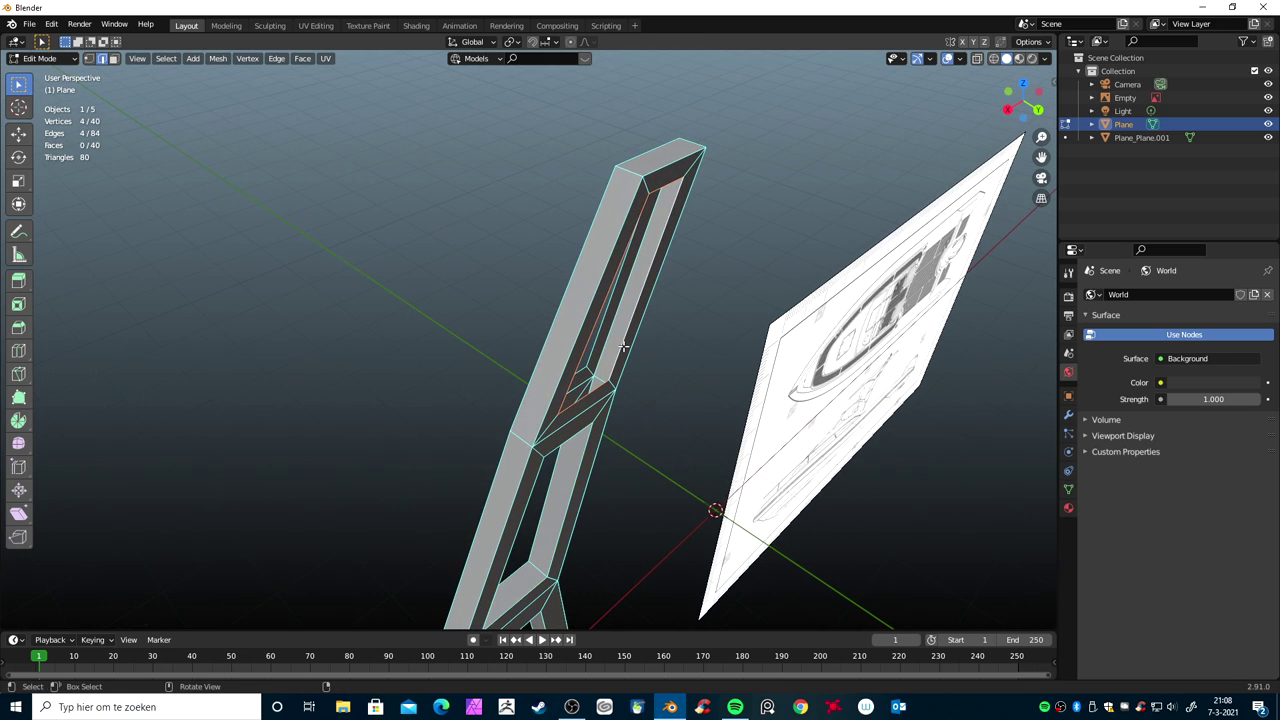
{"action": "left_click", "coordinate": [610, 372], "text": "alt+shift"}
{"action": "key", "text": "F3"}
{"action": "key", "text": "Return"}
{"action": "mouse_move", "coordinate": [724, 472]}
{"action": "middle_mouse_down"}
{"action": "mouse_move", "coordinate": [657, 437]}
{"action": "mouse_move", "coordinate": [520, 409]}
{"action": "mouse_move", "coordinate": [531, 409]}
{"action": "mouse_move", "coordinate": [450, 460]}
{"action": "mouse_move", "coordinate": [678, 452]}
{"action": "middle_mouse_up"}
{"action": "key", "text": "alt+a"}
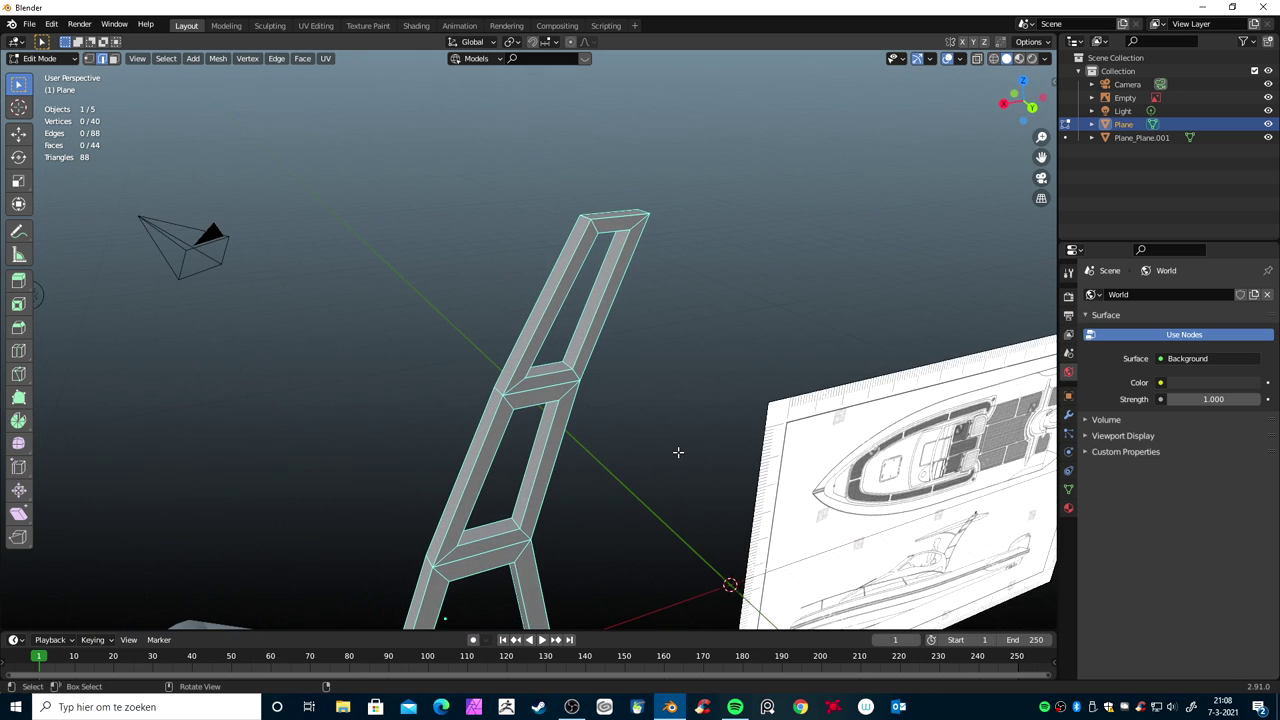
In Object Mode, set the support's origin to the 3D cursor
{"action": "key", "text": "KP_1"}
{"action": "scroll", "coordinate": [678, 452], "scroll_direction": "down", "scroll_amount": 5}
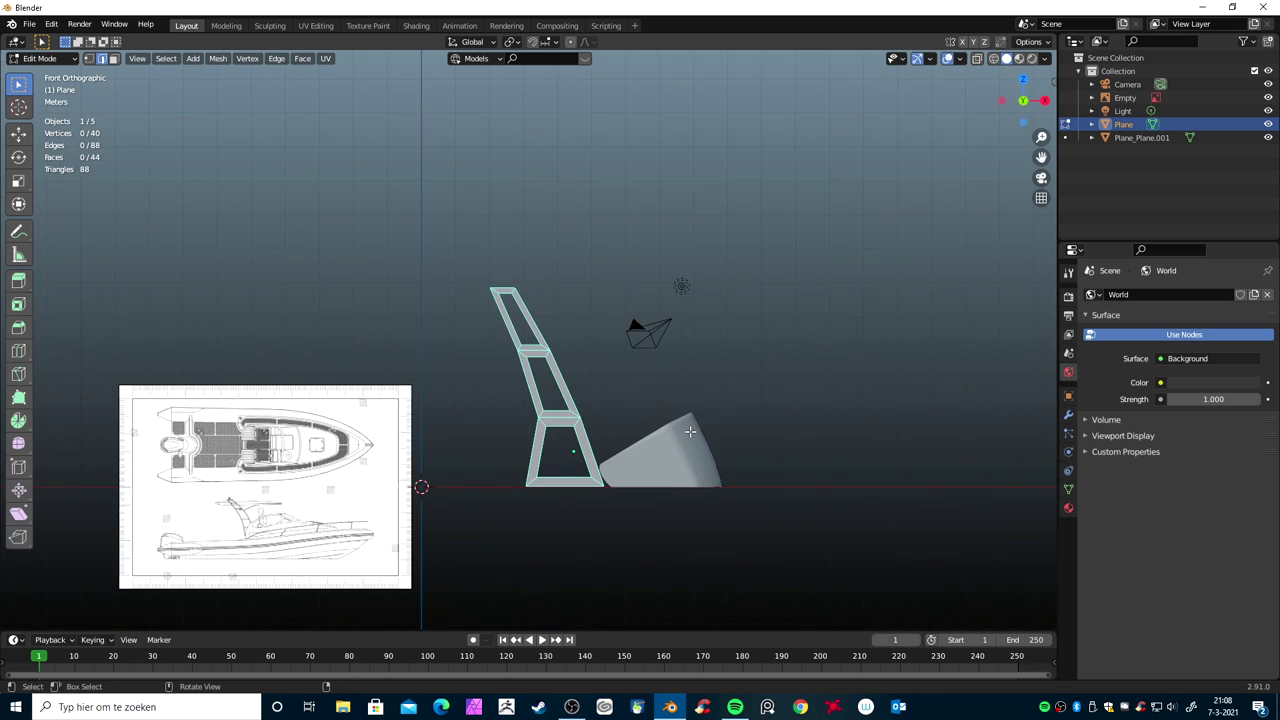
{"action": "key", "text": "Tab"}
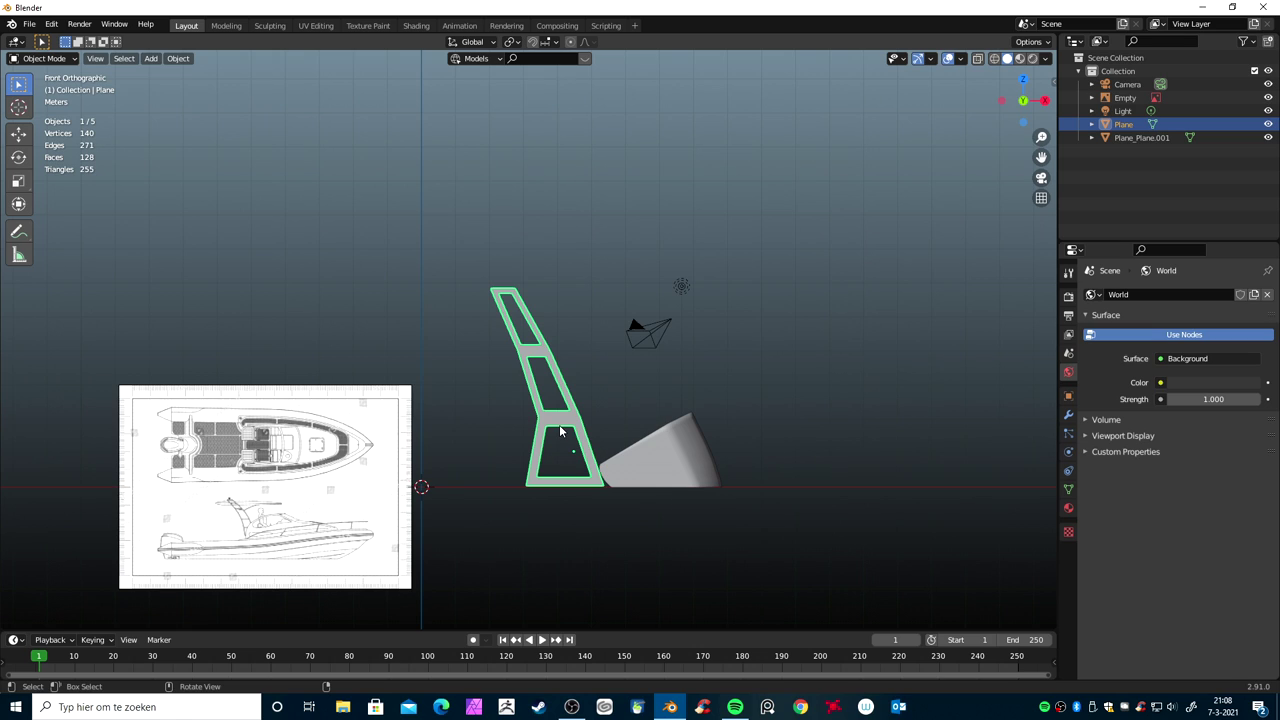
{"action": "left_click", "coordinate": [178, 58]}
{"action": "mouse_move", "coordinate": [193, 100]}
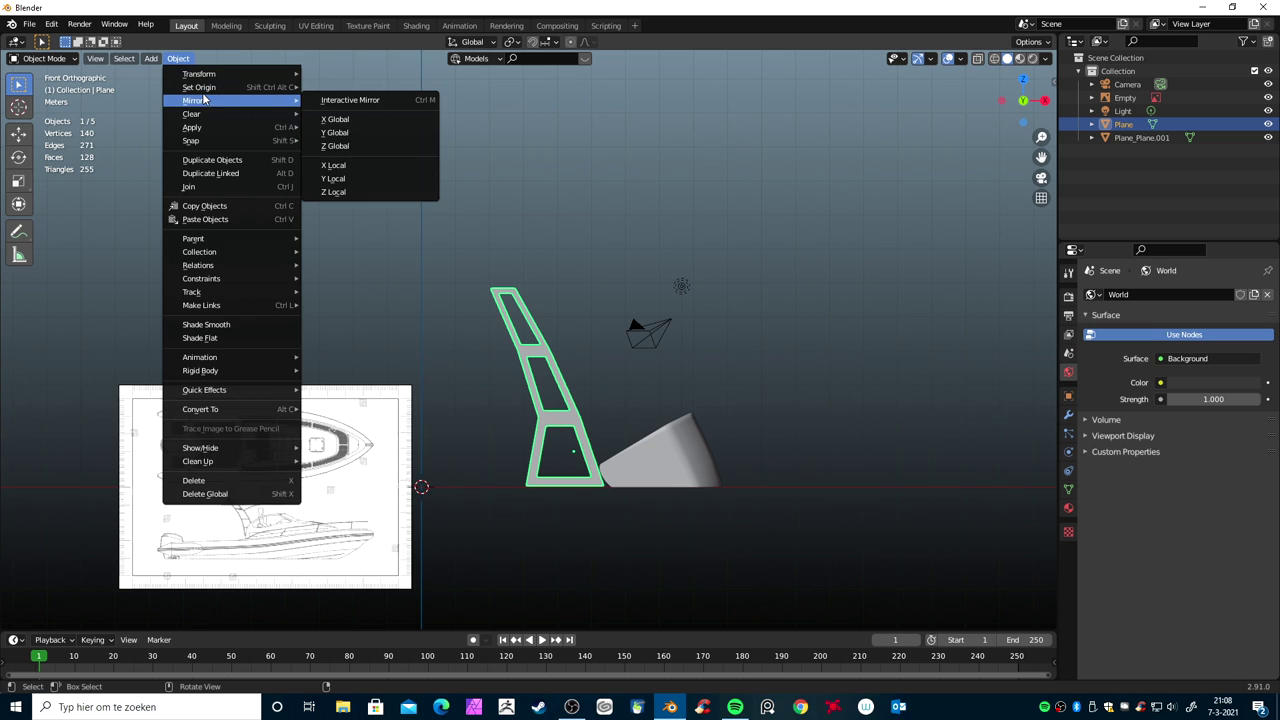
{"action": "left_click", "coordinate": [354, 130]}
{"action": "mouse_move", "coordinate": [453, 312]}
{"action": "middle_mouse_down"}
{"action": "mouse_move", "coordinate": [491, 372]}
{"action": "mouse_move", "coordinate": [598, 452]}
{"action": "mouse_move", "coordinate": [650, 406]}
{"action": "mouse_move", "coordinate": [640, 412]}
{"action": "middle_mouse_up"}
From top view, duplicate the support and move the copy along Y
{"action": "key", "text": "KP_7"}
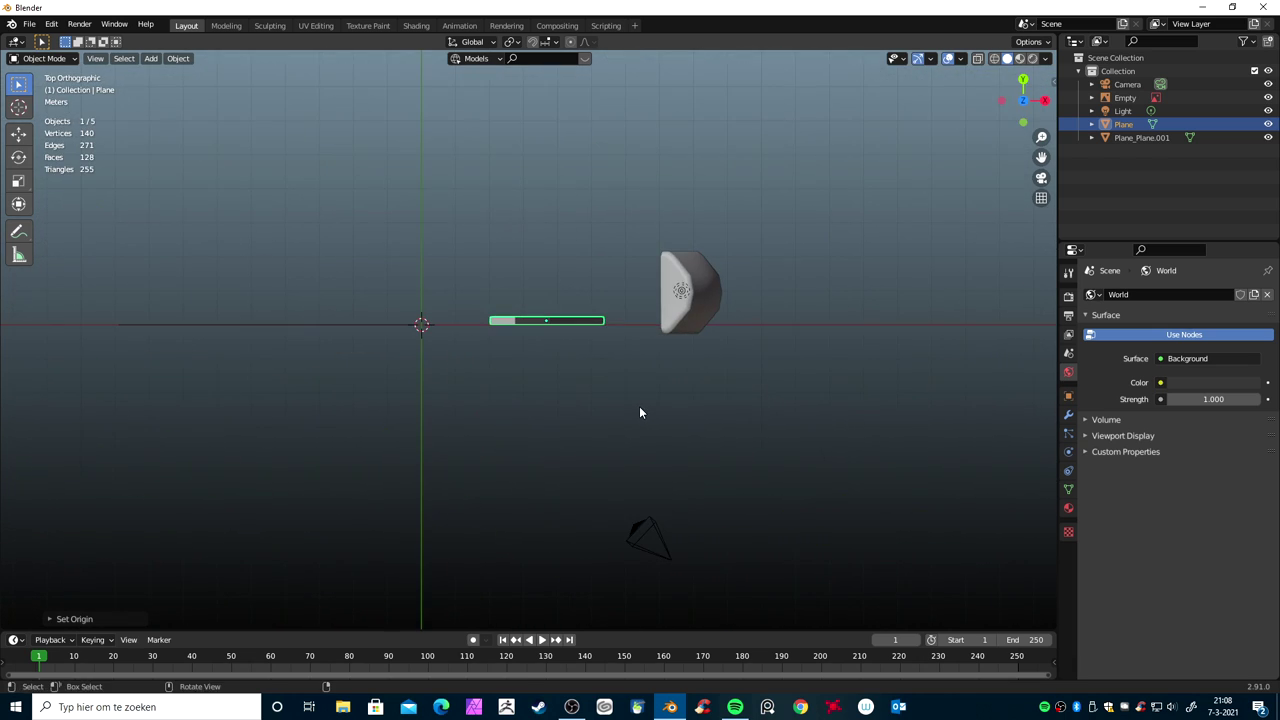
{"action": "key", "text": "shift+d"}
{"action": "key", "text": "y"}
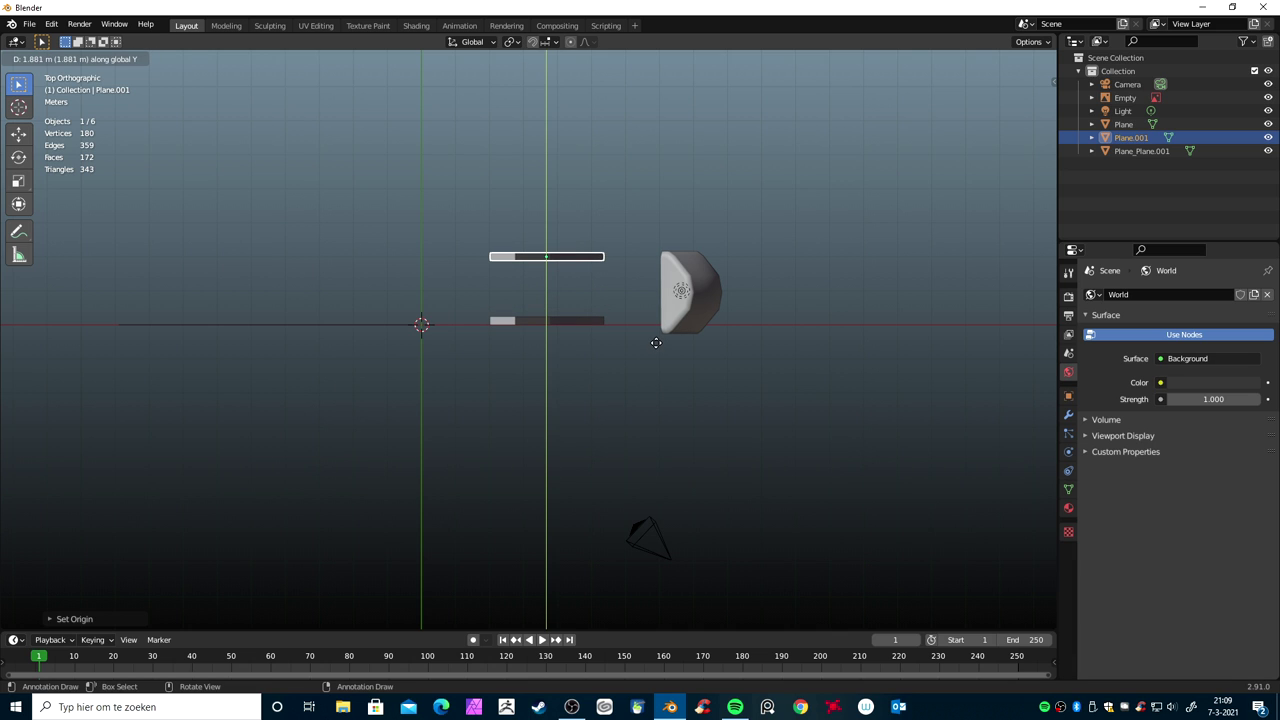
Move the duplicate Plane.001 about 1.9 m further along Y, parallel to the original support
{"action": "left_click", "coordinate": [655, 342]}
{"action": "mouse_move", "coordinate": [638, 393]}
{"action": "middle_mouse_down"}
{"action": "mouse_move", "coordinate": [610, 300]}
{"action": "mouse_move", "coordinate": [558, 300]}
{"action": "mouse_move", "coordinate": [617, 266]}
{"action": "mouse_move", "coordinate": [586, 362]}
{"action": "mouse_move", "coordinate": [558, 363]}
{"action": "middle_mouse_up"}
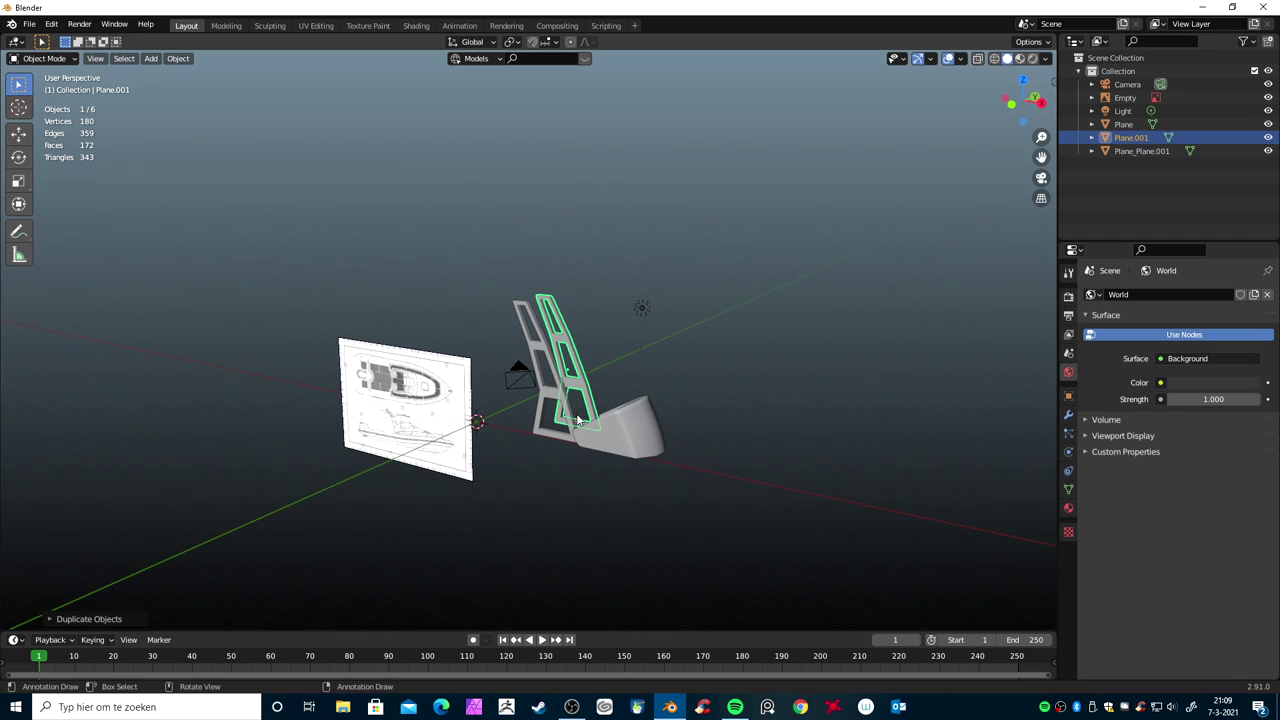
{"action": "middle_click_drag", "start_coordinate": [577, 420], "coordinate": [640, 505]}
{"action": "key", "text": "KP_7"}
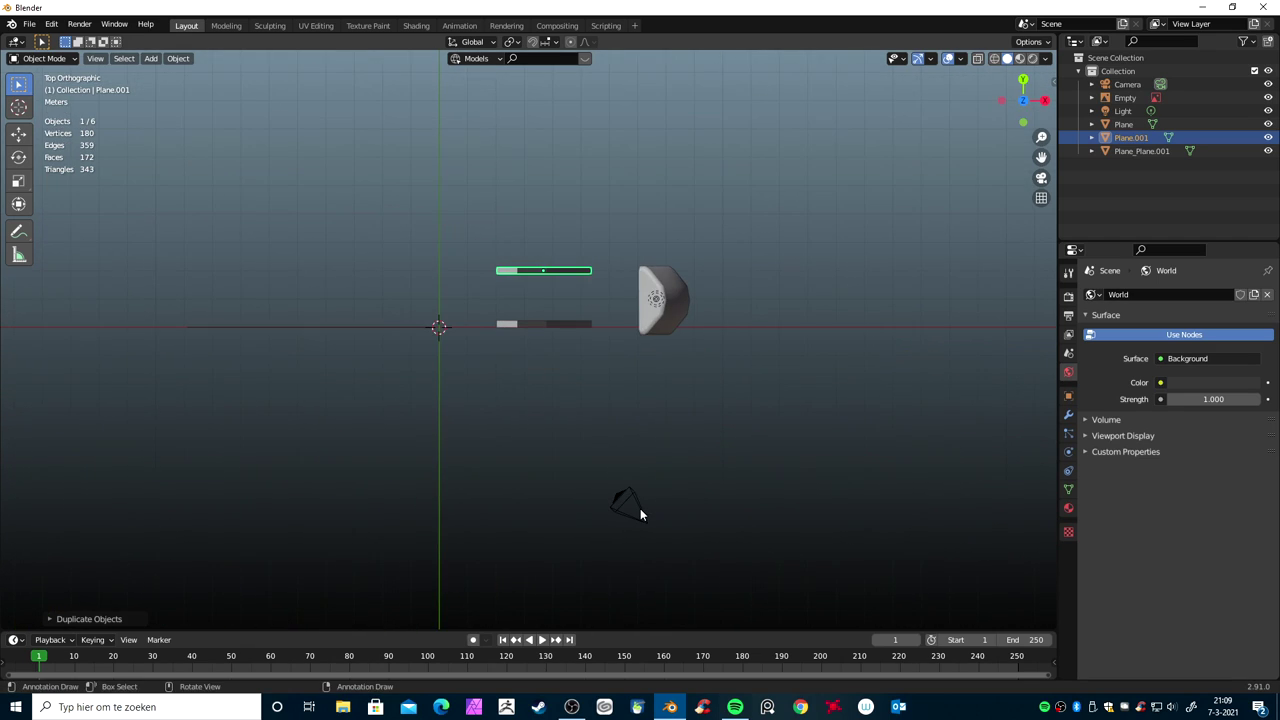
{"action": "scroll", "coordinate": [640, 514], "scroll_direction": "up", "scroll_amount": 2}
{"action": "key", "text": "g"}
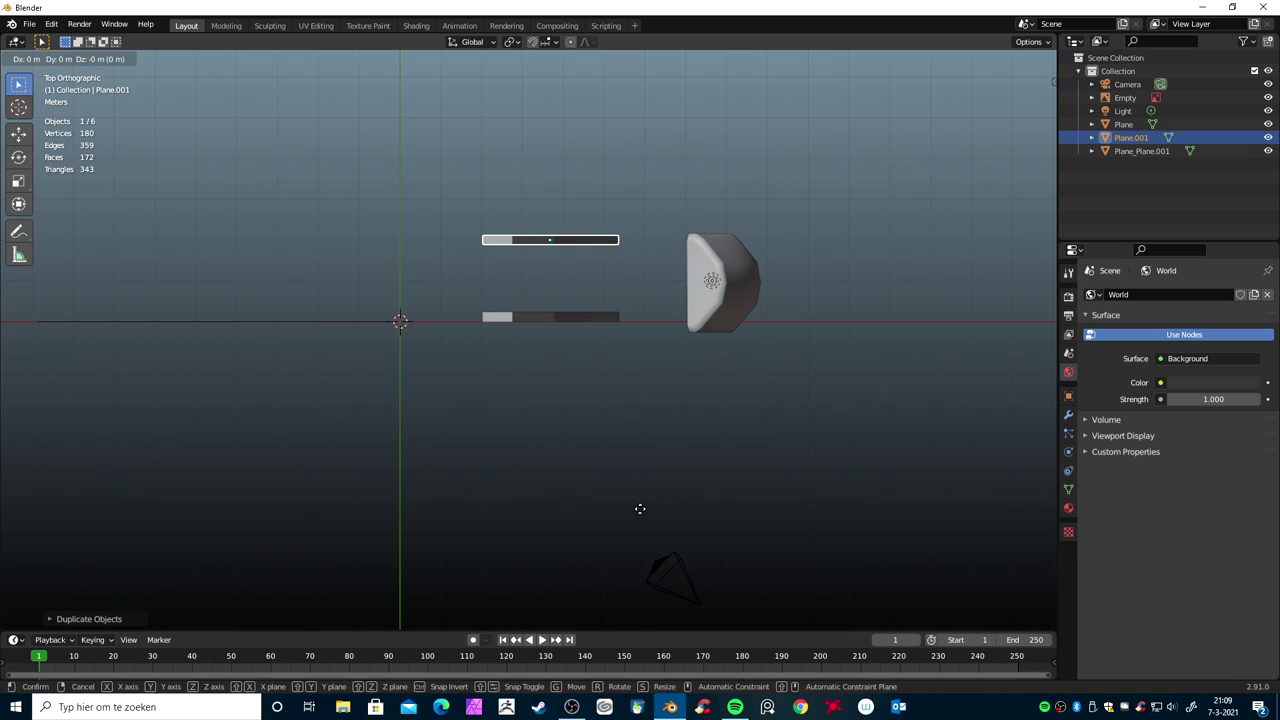
{"action": "key", "text": "y"}
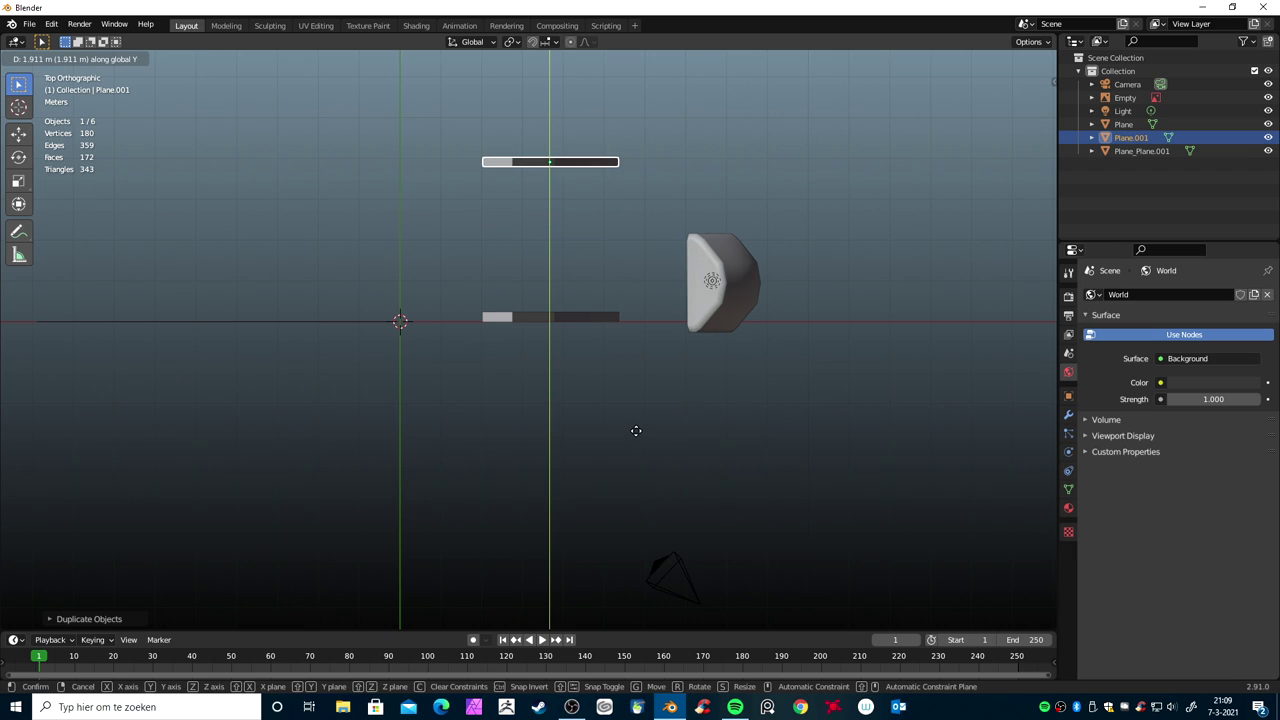
{"action": "left_click", "coordinate": [636, 430]}
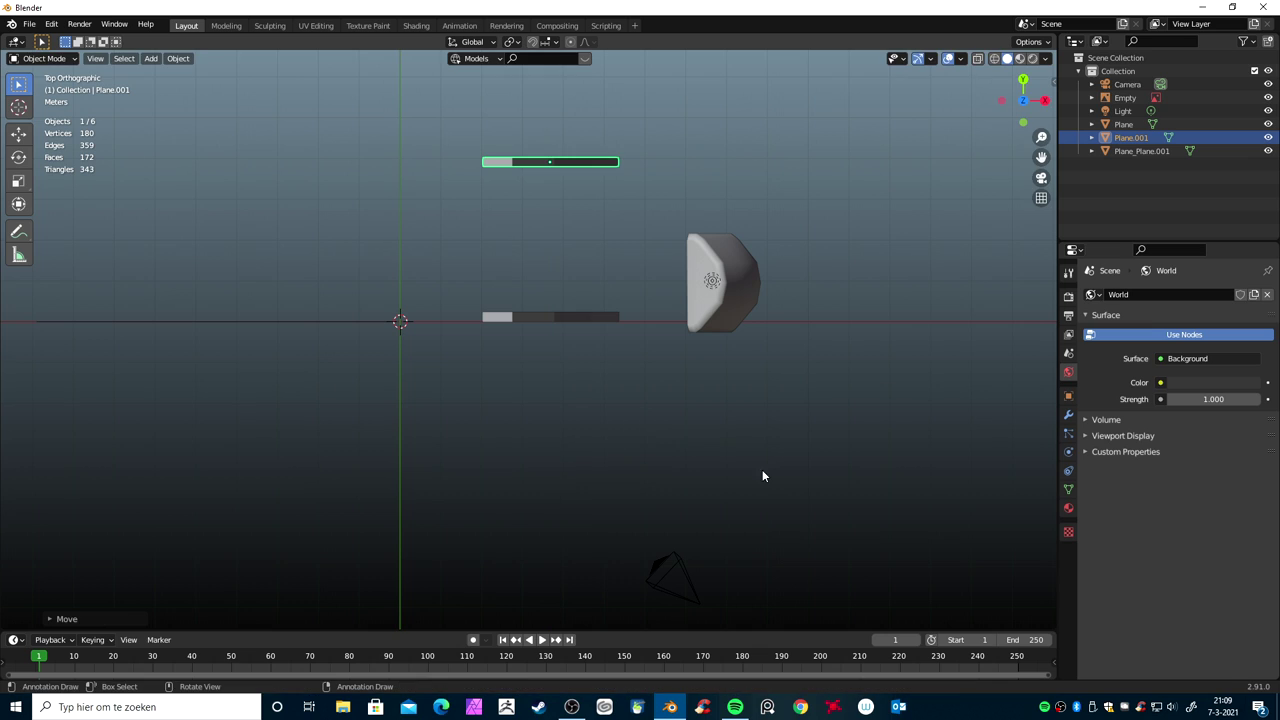
{"action": "left_click", "coordinate": [713, 313]}
Move the hull about 1 m along Y to centre it between the supports
{"action": "key", "text": "g"}
{"action": "key", "text": "y"}
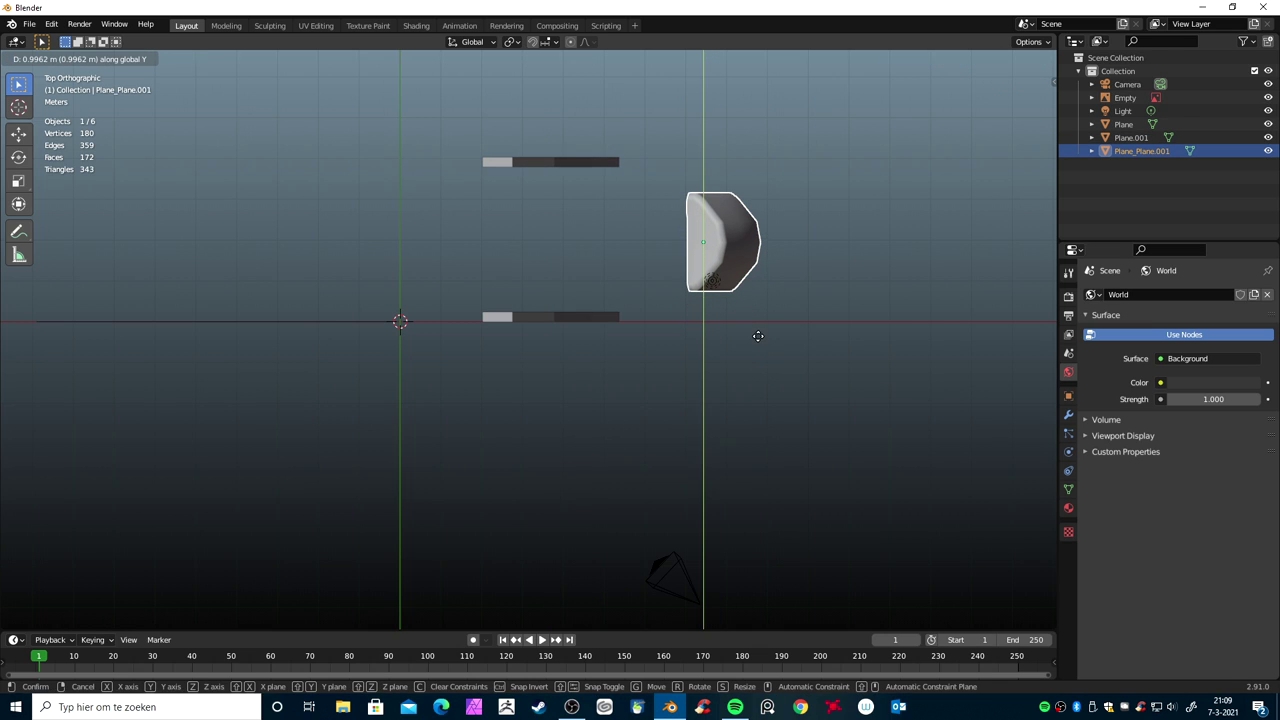
{"action": "left_click", "coordinate": [754, 328]}
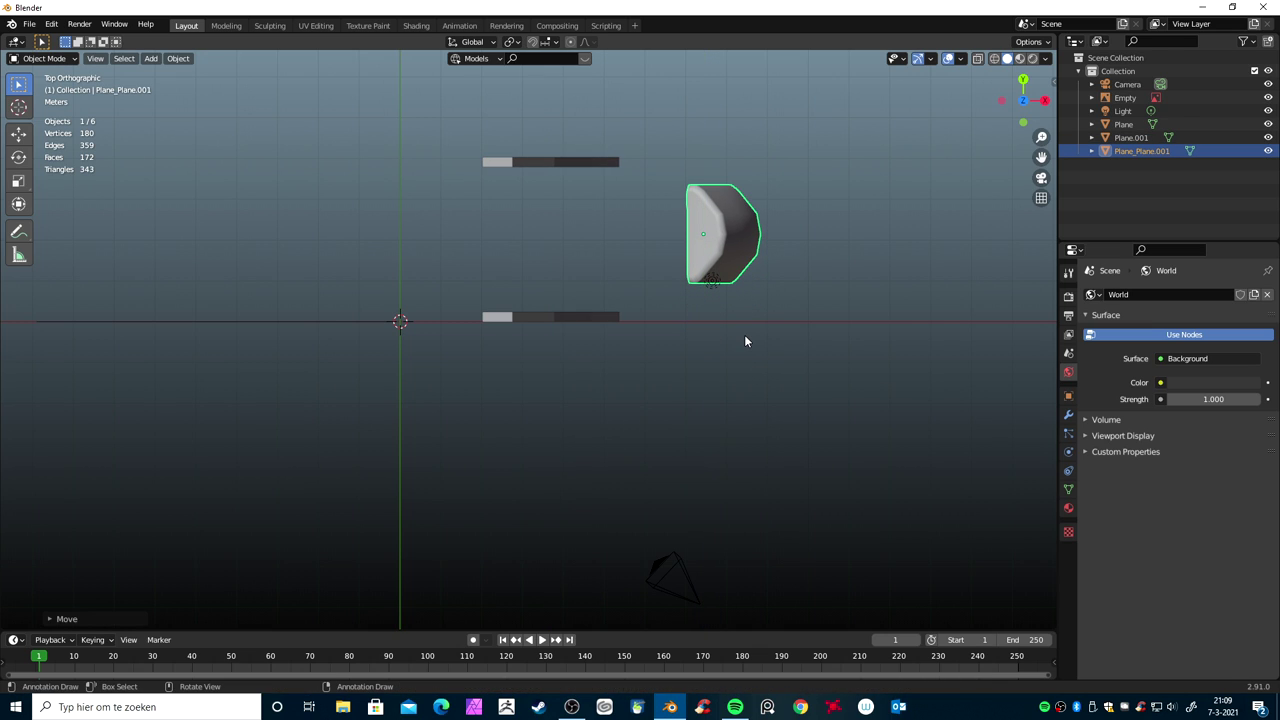
Scale the hull wider along the Y axis so it spans beside both supports
{"action": "key", "text": "s"}
{"action": "key", "text": "z"}
{"action": "key", "text": "Escape"}
{"action": "key", "text": "s"}
{"action": "key", "text": "y"}
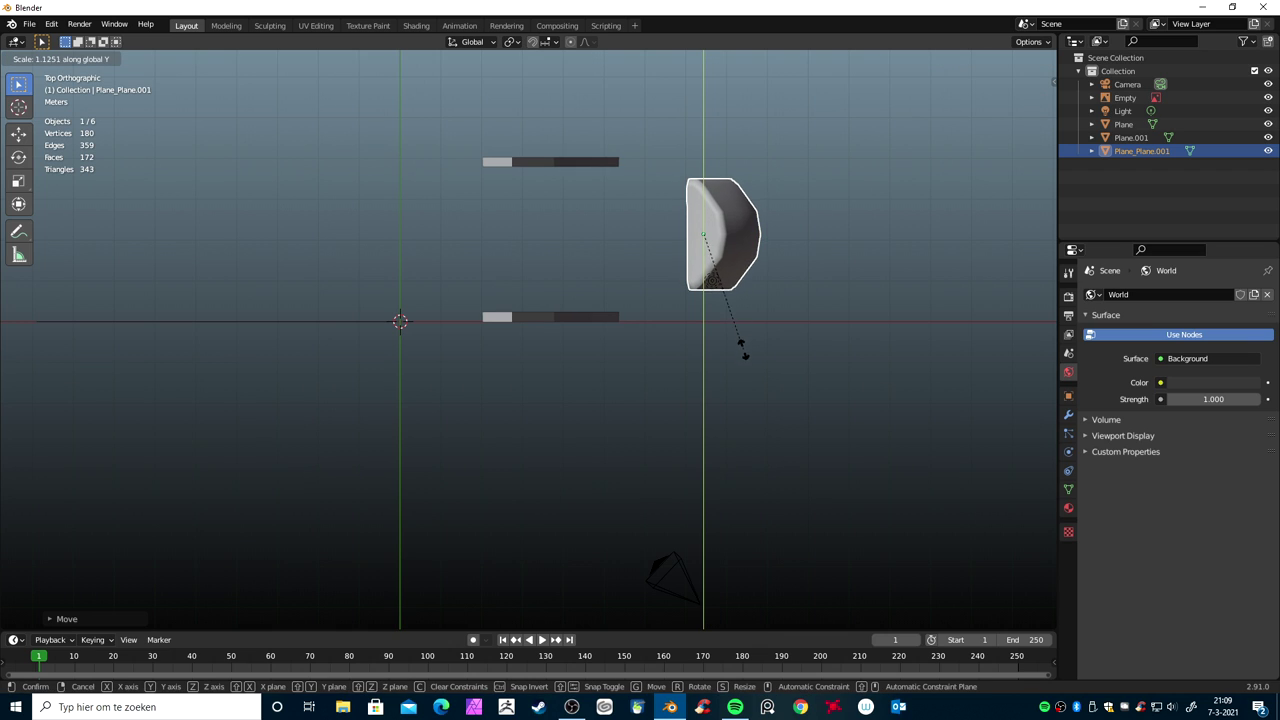
{"action": "left_click", "coordinate": [765, 415]}
{"action": "mouse_move", "coordinate": [759, 419]}
{"action": "middle_mouse_down"}
{"action": "mouse_move", "coordinate": [717, 273]}
{"action": "mouse_move", "coordinate": [457, 268]}
{"action": "mouse_move", "coordinate": [751, 280]}
{"action": "mouse_move", "coordinate": [737, 423]}
{"action": "middle_mouse_up"}
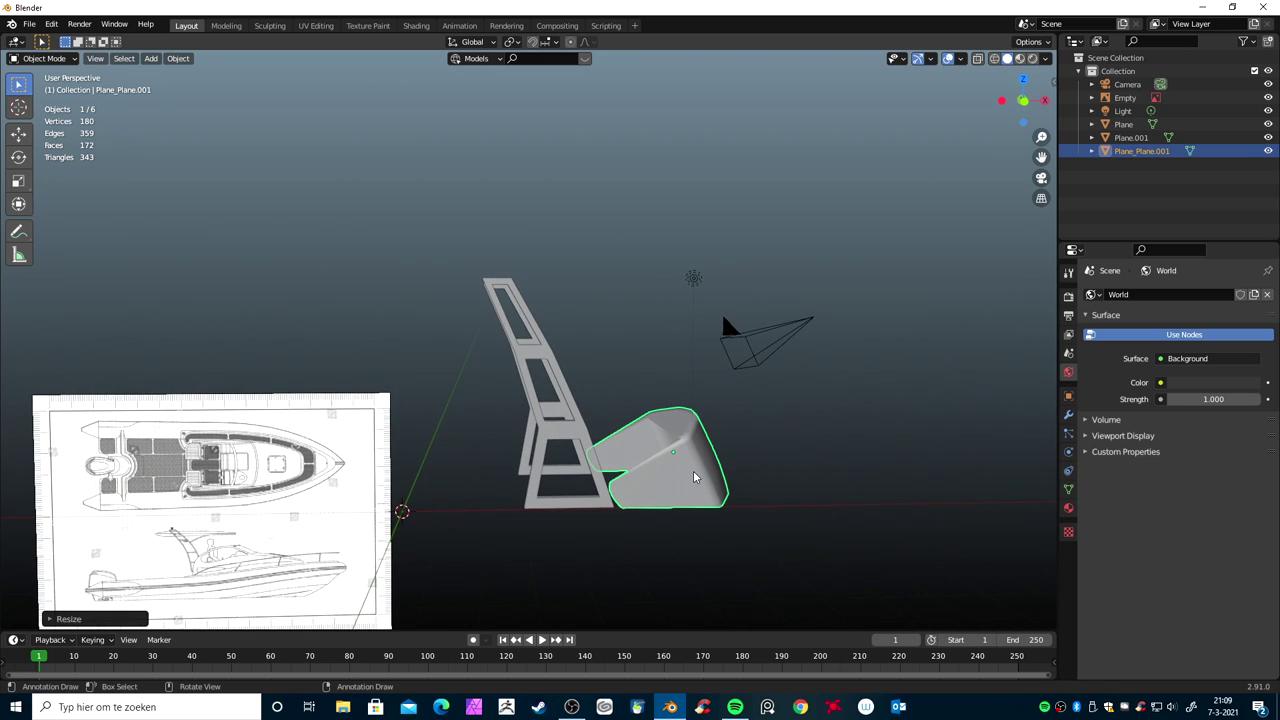
{"action": "left_click", "coordinate": [693, 278]}
In front view, flatten the hull to about 0.74 in Z and lower it 0.245 m
{"action": "key", "text": "KP_1"}
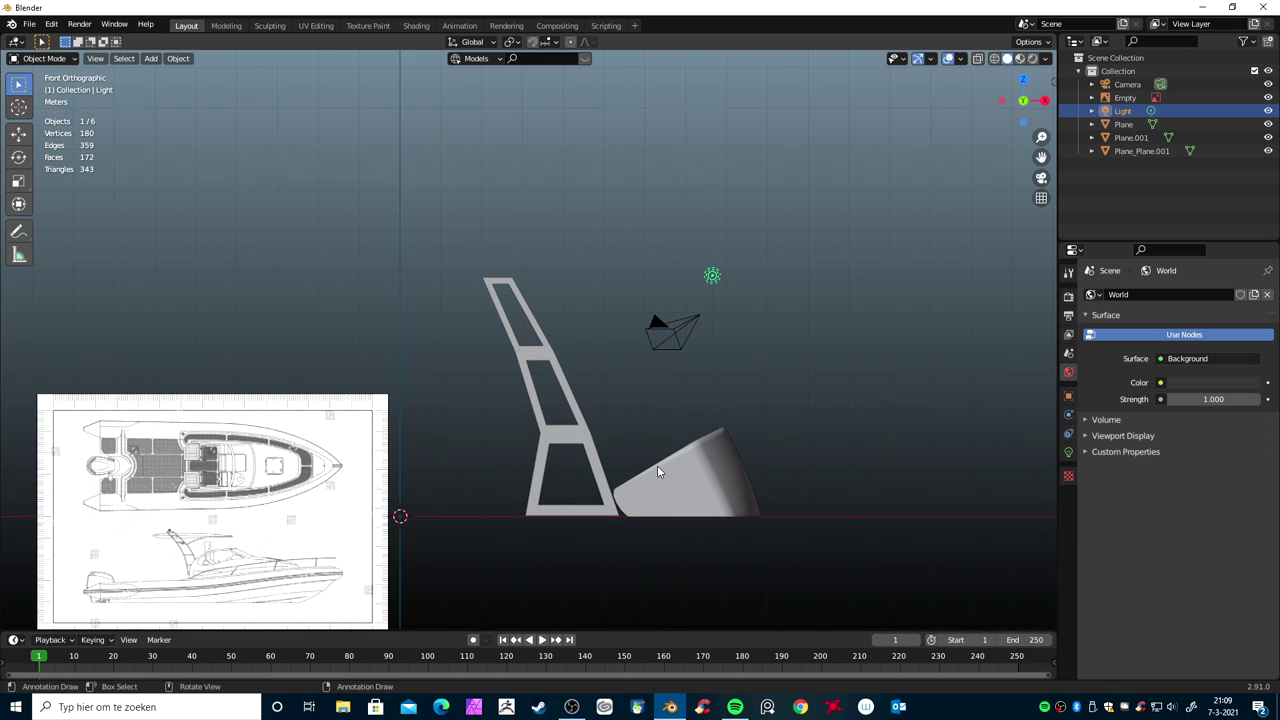
{"action": "left_click", "coordinate": [667, 493]}
{"action": "key", "text": "s"}
{"action": "key", "text": "z"}
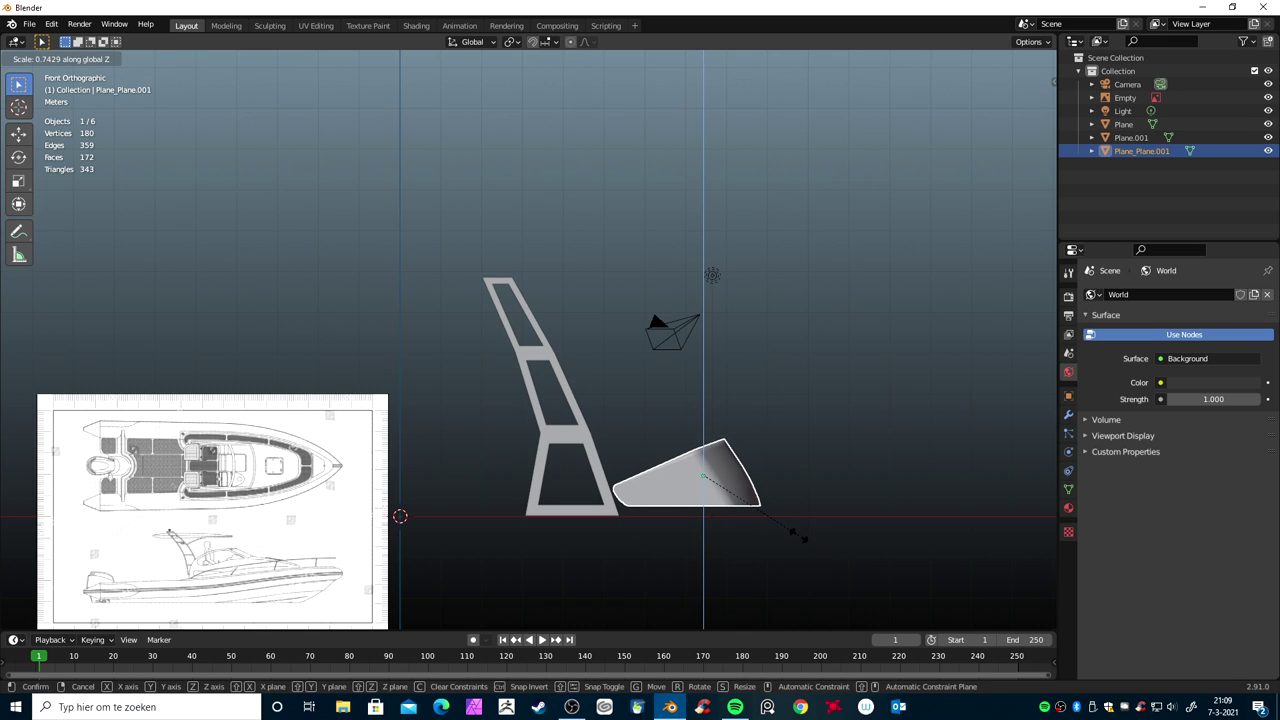
{"action": "left_click", "coordinate": [798, 538]}
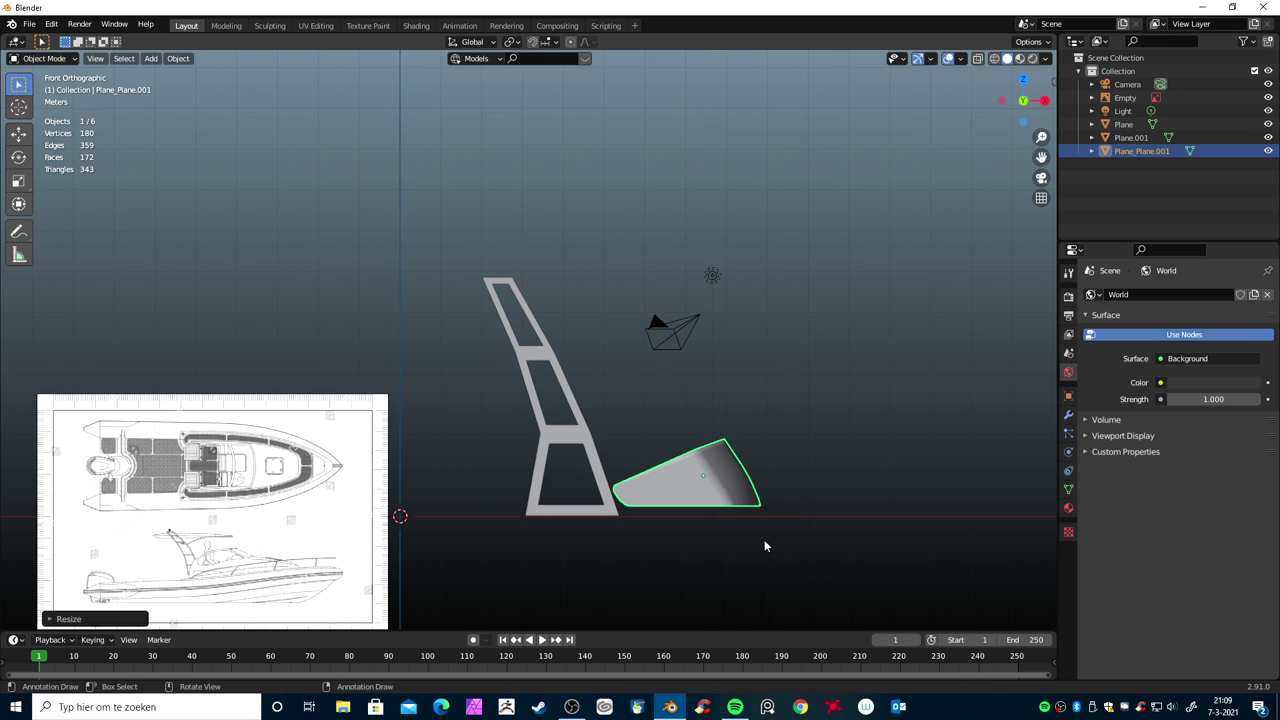
{"action": "key", "text": "g"}
{"action": "key", "text": "z"}
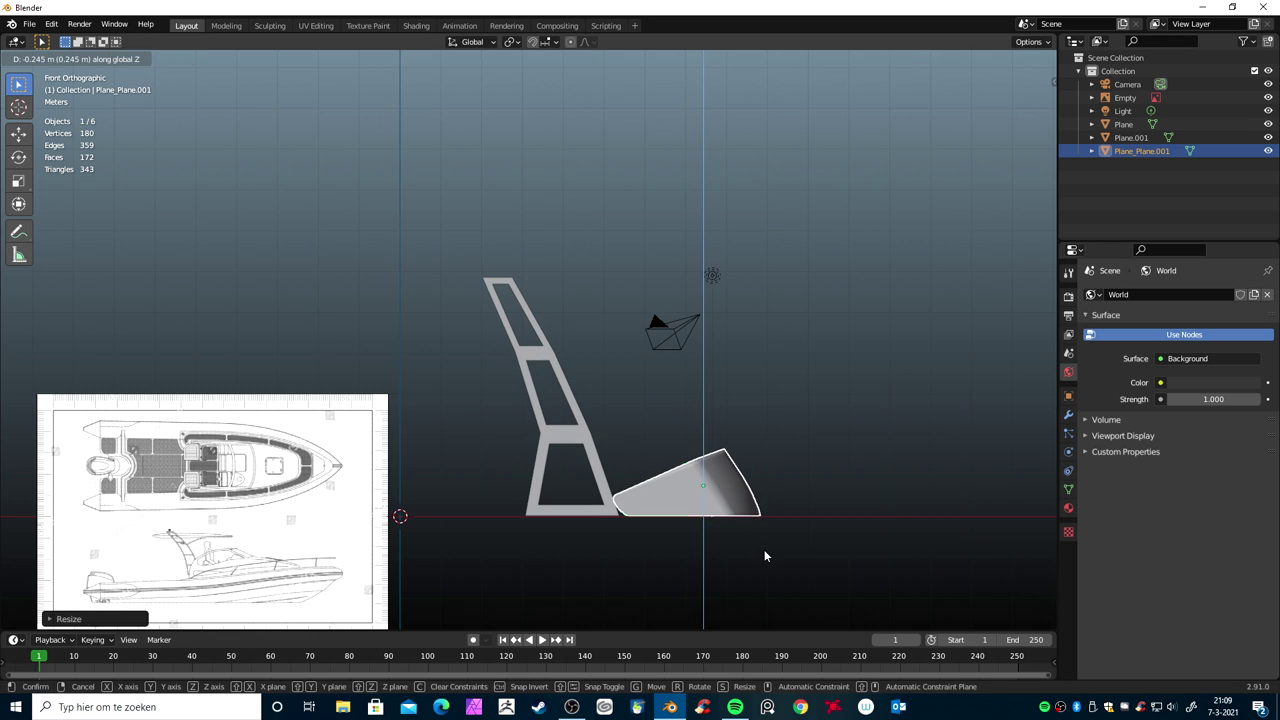
{"action": "left_click", "coordinate": [764, 549]}
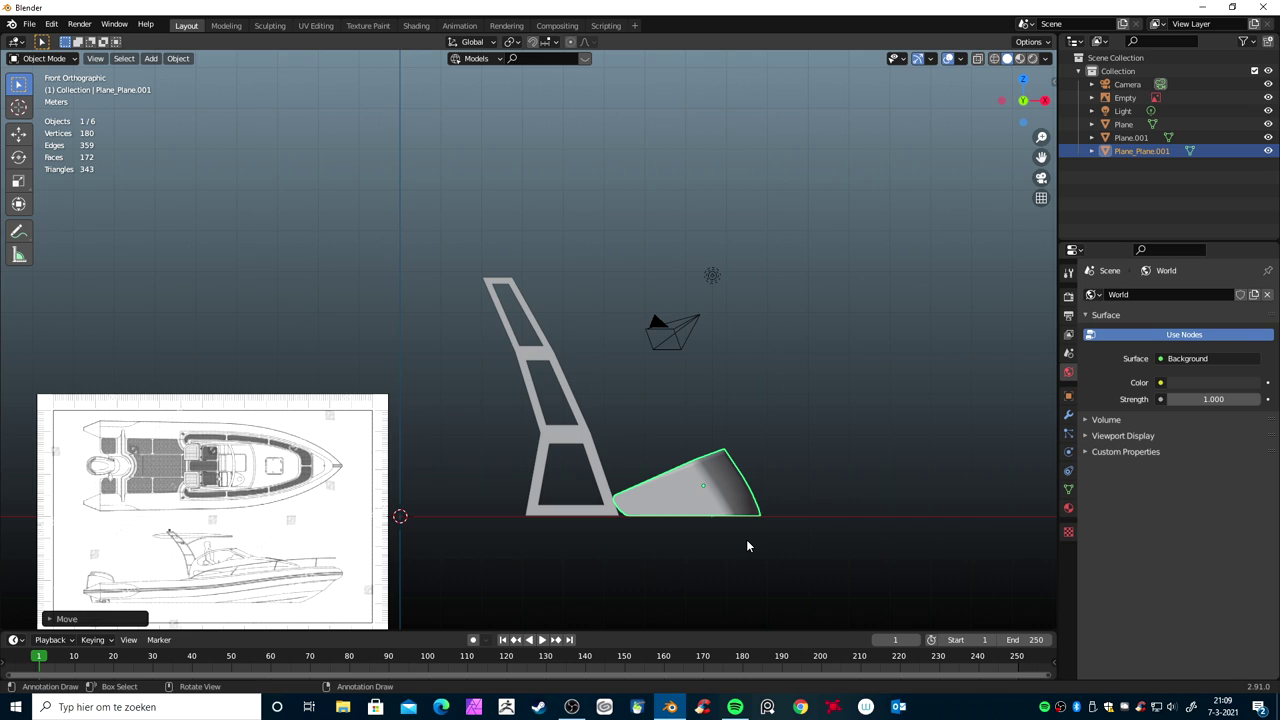
Lengthen the hull about 1.8× along X so it reaches beneath the supports
{"action": "key", "text": "s"}
{"action": "key", "text": "x"}
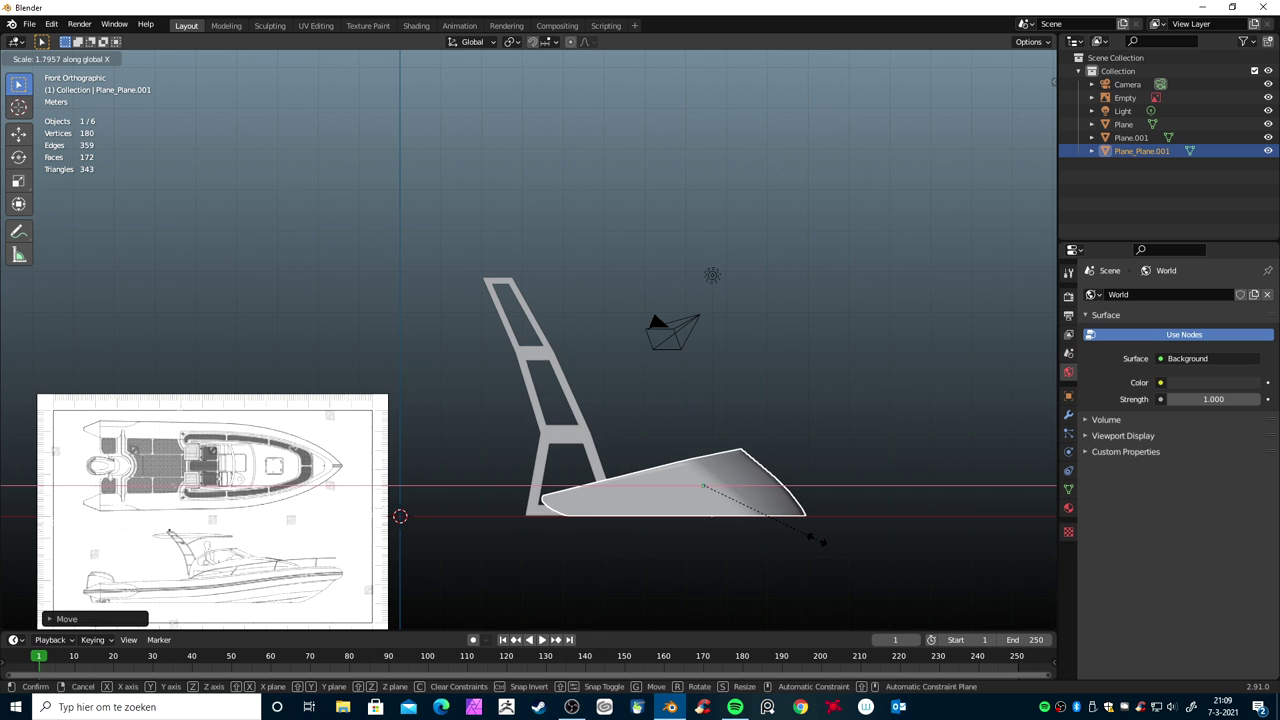
{"action": "left_click", "coordinate": [816, 539]}
{"action": "mouse_move", "coordinate": [816, 538]}
{"action": "middle_mouse_down"}
{"action": "mouse_move", "coordinate": [728, 566]}
{"action": "mouse_move", "coordinate": [616, 542]}
{"action": "mouse_move", "coordinate": [579, 561]}
{"action": "mouse_move", "coordinate": [586, 597]}
{"action": "mouse_move", "coordinate": [614, 572]}
{"action": "middle_mouse_up"}
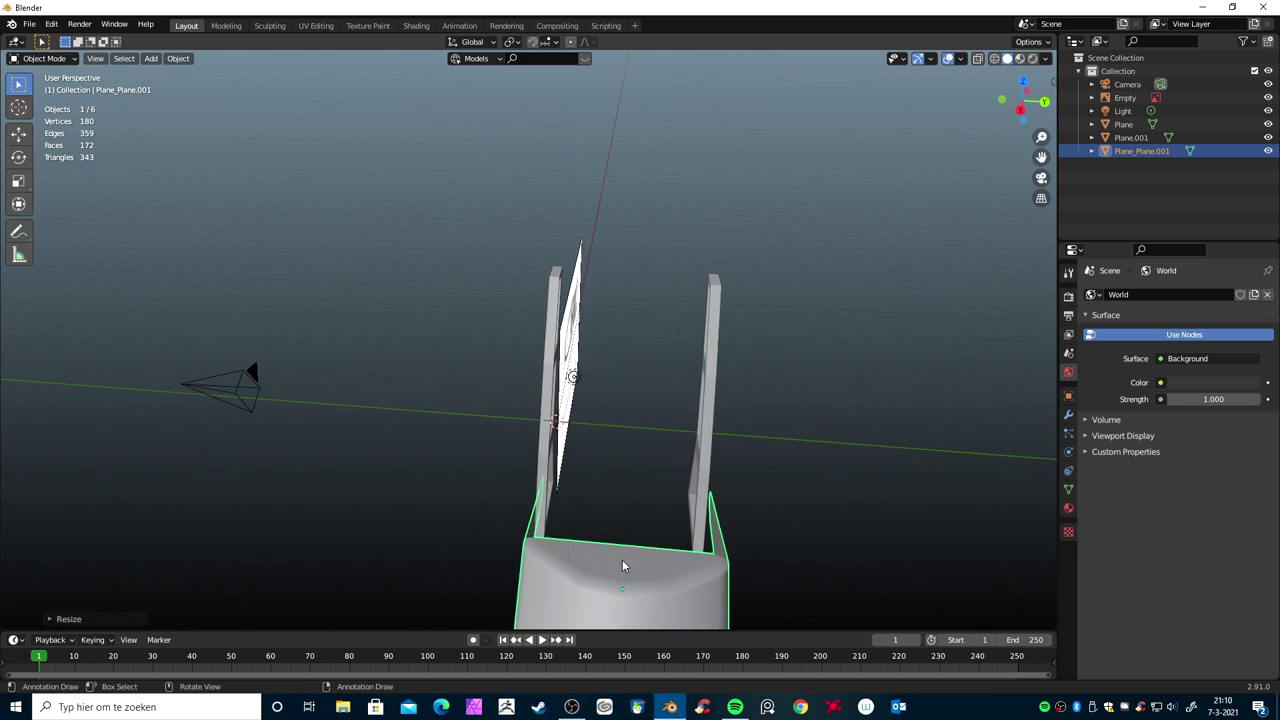
Move the right support, Plane.001, about 0.83 m along Y
{"action": "left_click", "coordinate": [703, 441]}
{"action": "key", "text": "g"}
{"action": "key", "text": "y"}
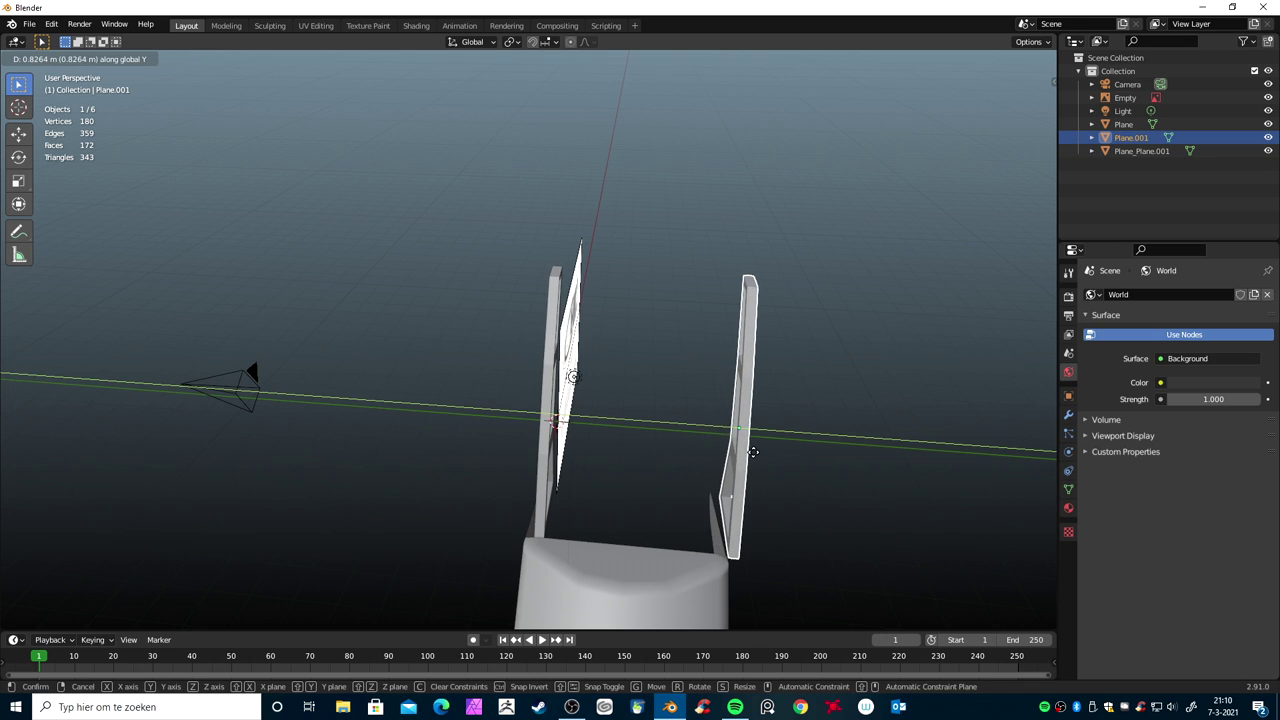
{"action": "left_click", "coordinate": [743, 452]}
{"action": "middle_click_drag", "start_coordinate": [710, 461], "coordinate": [716, 458]}
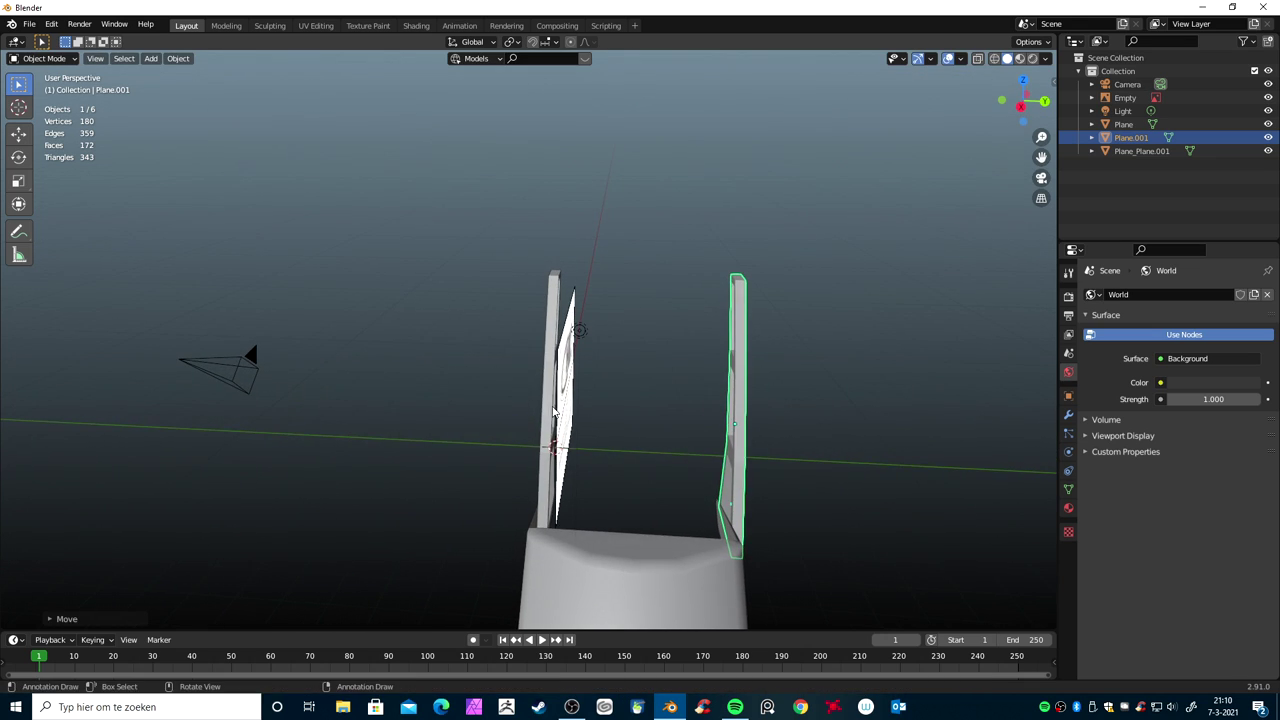
Move the left support, Plane, about -0.23 m along Y against the hull
{"action": "left_click", "coordinate": [543, 412]}
{"action": "key", "text": "g"}
{"action": "key", "text": "y"}
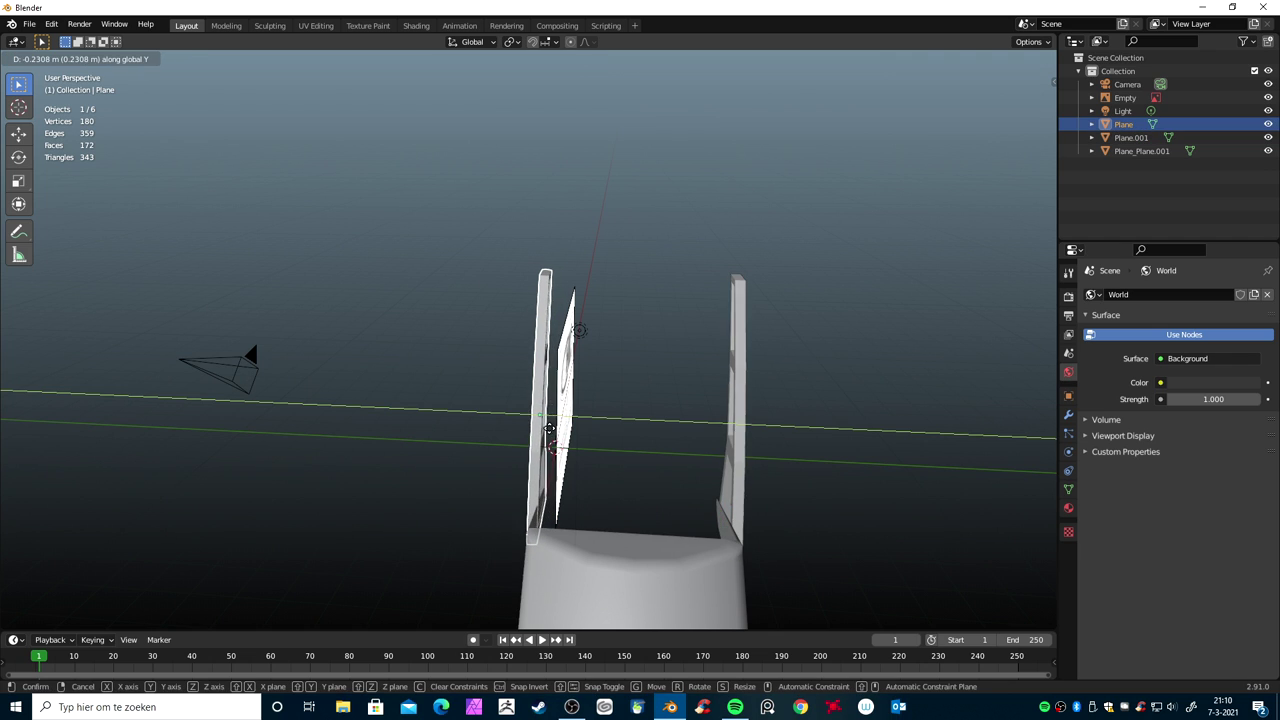
{"action": "left_click", "coordinate": [541, 427]}
{"action": "scroll", "coordinate": [594, 488], "scroll_direction": "down", "scroll_amount": 3}
{"action": "mouse_move", "coordinate": [594, 488]}
{"action": "middle_mouse_down"}
{"action": "mouse_move", "coordinate": [730, 451]}
{"action": "mouse_move", "coordinate": [789, 480]}
{"action": "mouse_move", "coordinate": [866, 474]}
{"action": "mouse_move", "coordinate": [923, 500]}
{"action": "mouse_move", "coordinate": [917, 609]}
{"action": "mouse_move", "coordinate": [900, 529]}
{"action": "mouse_move", "coordinate": [844, 518]}
{"action": "middle_mouse_up"}
{"action": "key", "text": "KP_7"}
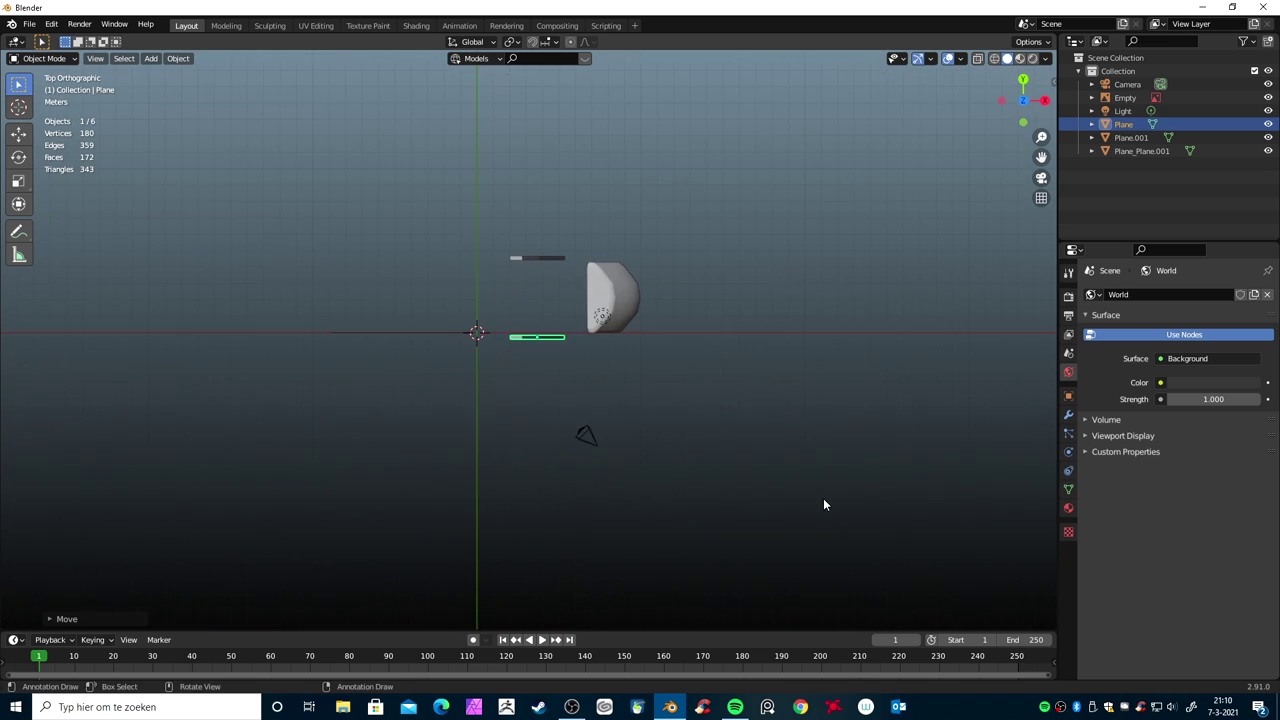
Select both supports and the hull, leaving the hull as the active object
{"action": "left_click", "coordinate": [824, 505]}
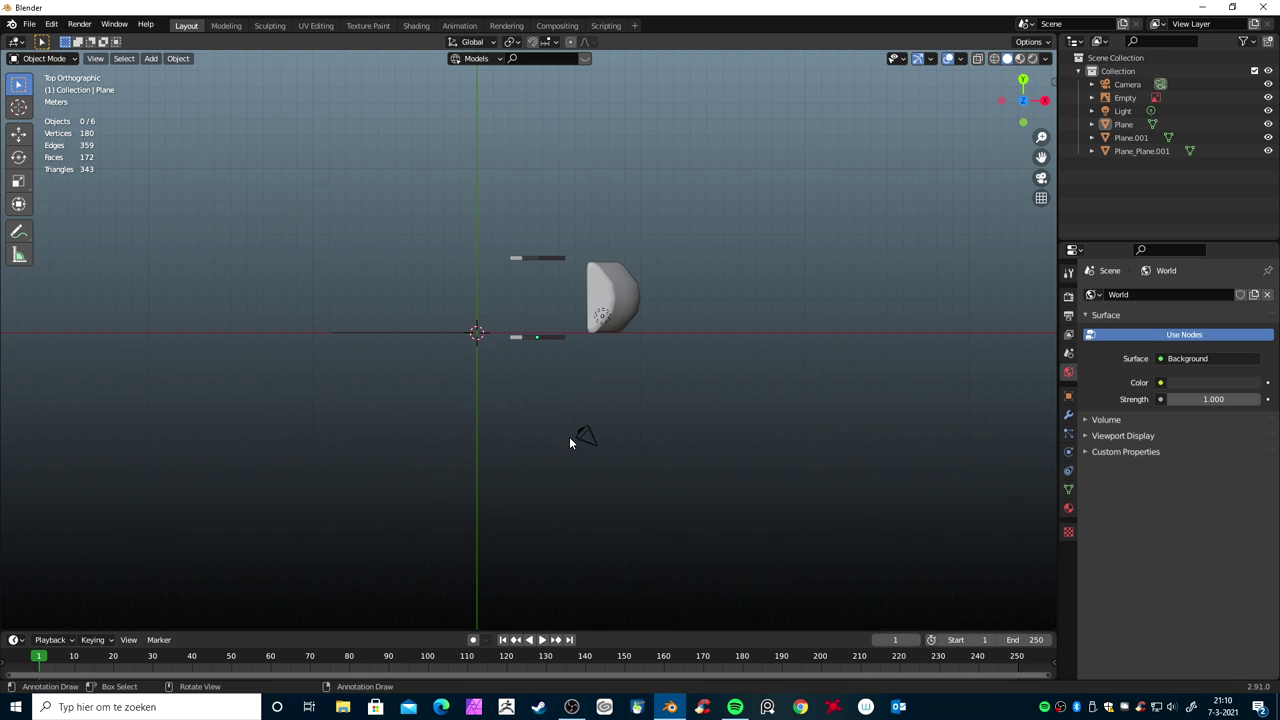
{"action": "mouse_move", "coordinate": [498, 225]}
{"action": "left_mouse_down"}
{"action": "mouse_move", "coordinate": [530, 307]}
{"action": "mouse_move", "coordinate": [656, 375]}
{"action": "left_mouse_up"}
{"action": "left_click", "coordinate": [618, 340], "text": "shift"}
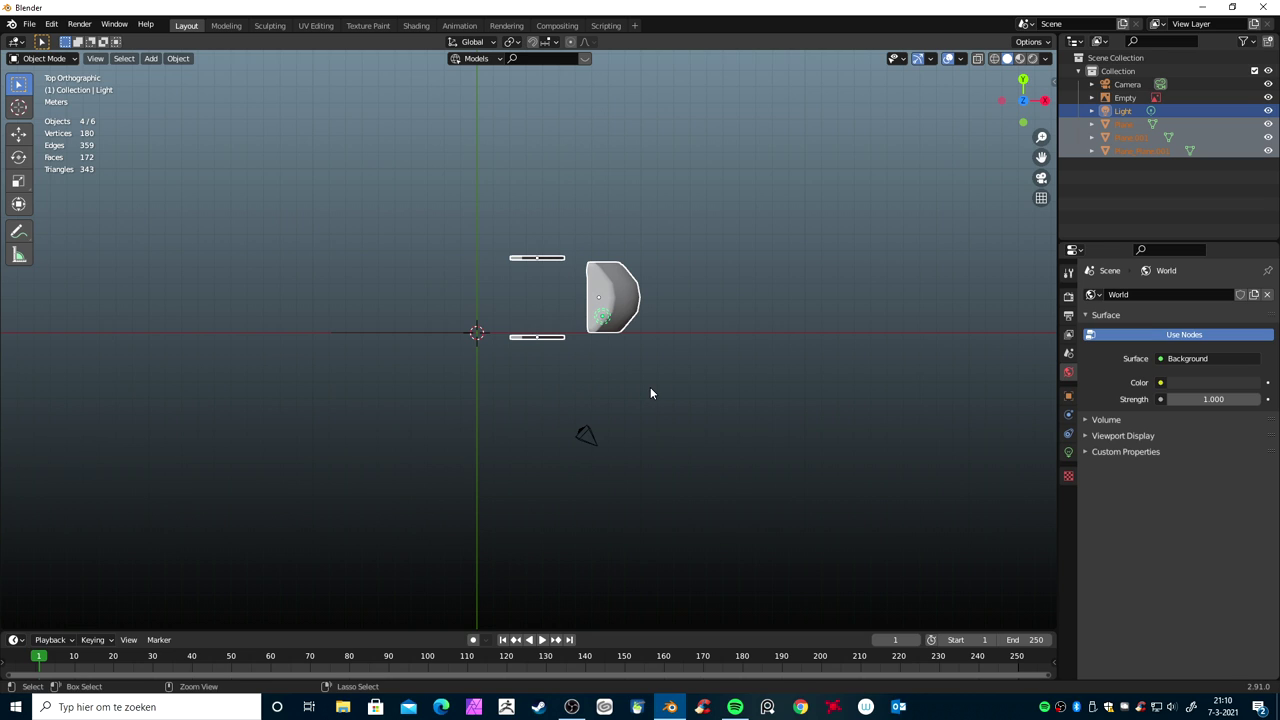
{"action": "key", "text": "ctrl+i"}
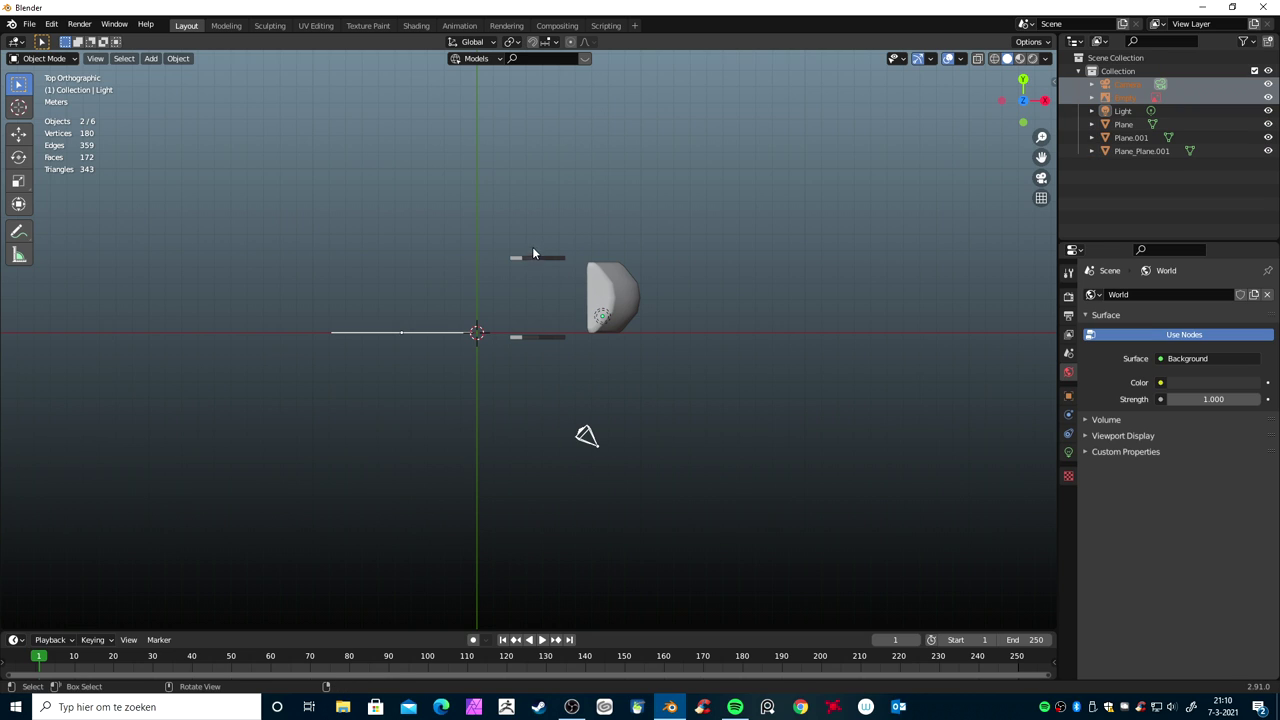
{"action": "left_click", "coordinate": [539, 263], "text": "shift"}
{"action": "left_click", "coordinate": [536, 320]}
{"action": "mouse_move", "coordinate": [522, 237]}
{"action": "left_mouse_down"}
{"action": "mouse_move", "coordinate": [532, 308]}
{"action": "mouse_move", "coordinate": [565, 349]}
{"action": "left_mouse_up"}
{"action": "left_click", "coordinate": [599, 281], "text": "shift"}
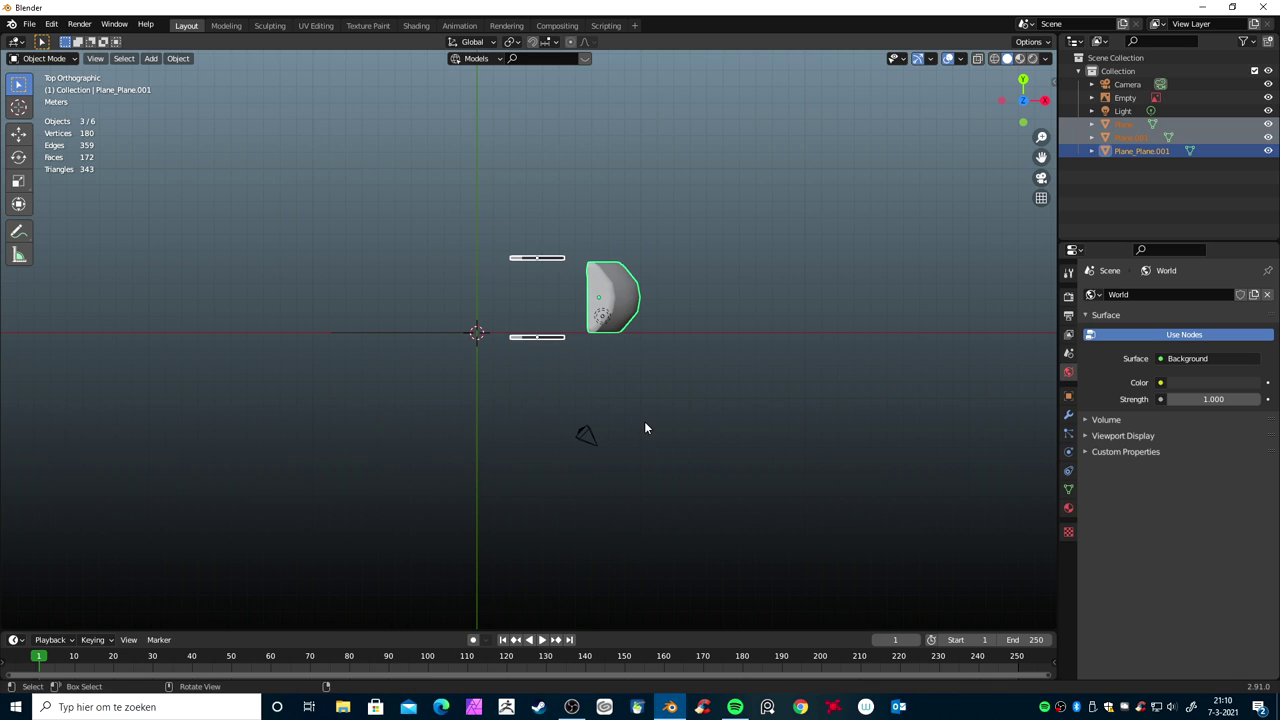
Move the hull and supports together to the world origin (−3.66 m X, −2.15 m Y)
{"action": "key", "text": "g"}
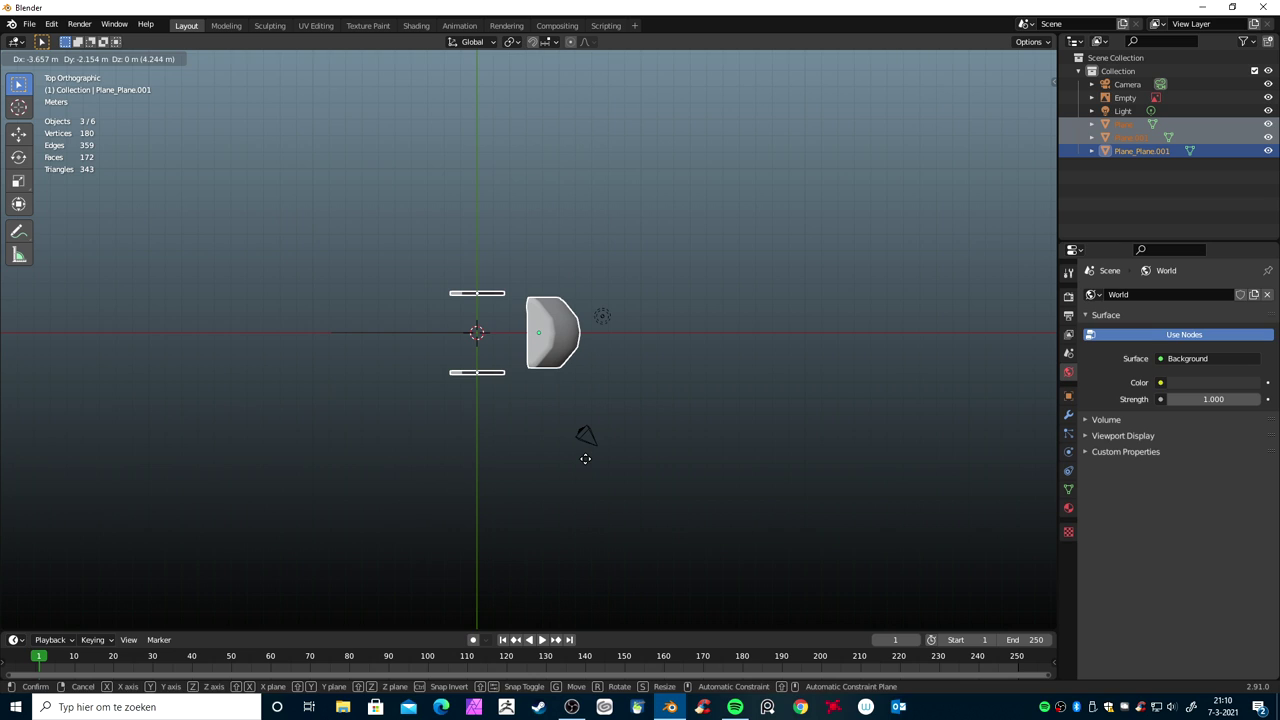
{"action": "left_click", "coordinate": [585, 464]}
{"action": "left_click", "coordinate": [583, 462]}
{"action": "key", "text": "shift+a"}
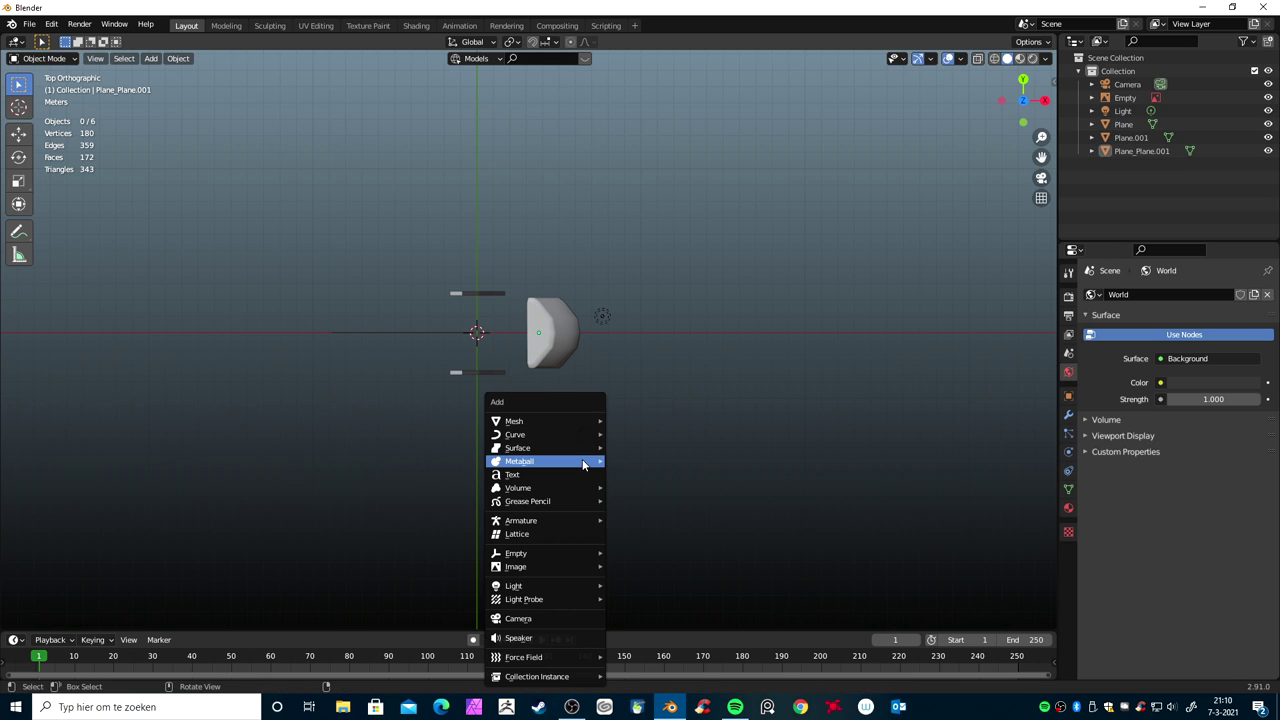
Add a new plane at the origin and scale it up
{"action": "left_click", "coordinate": [633, 132]}
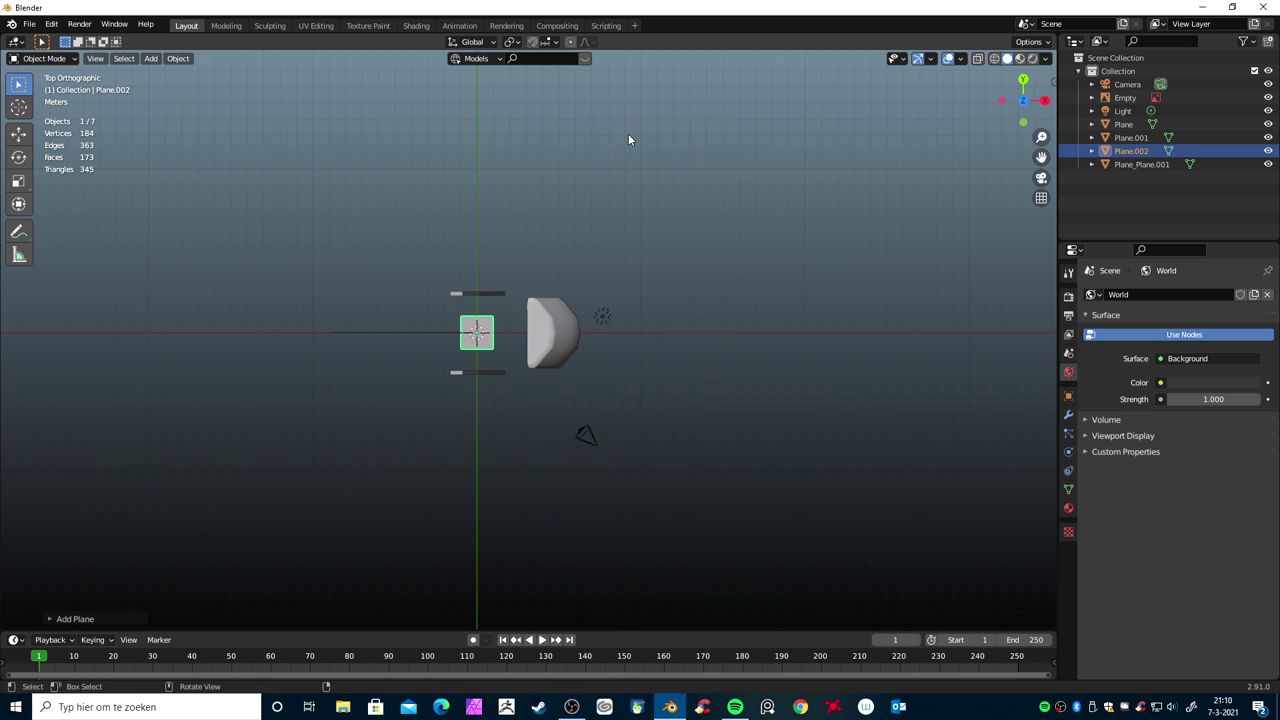
{"action": "key", "text": "s"}
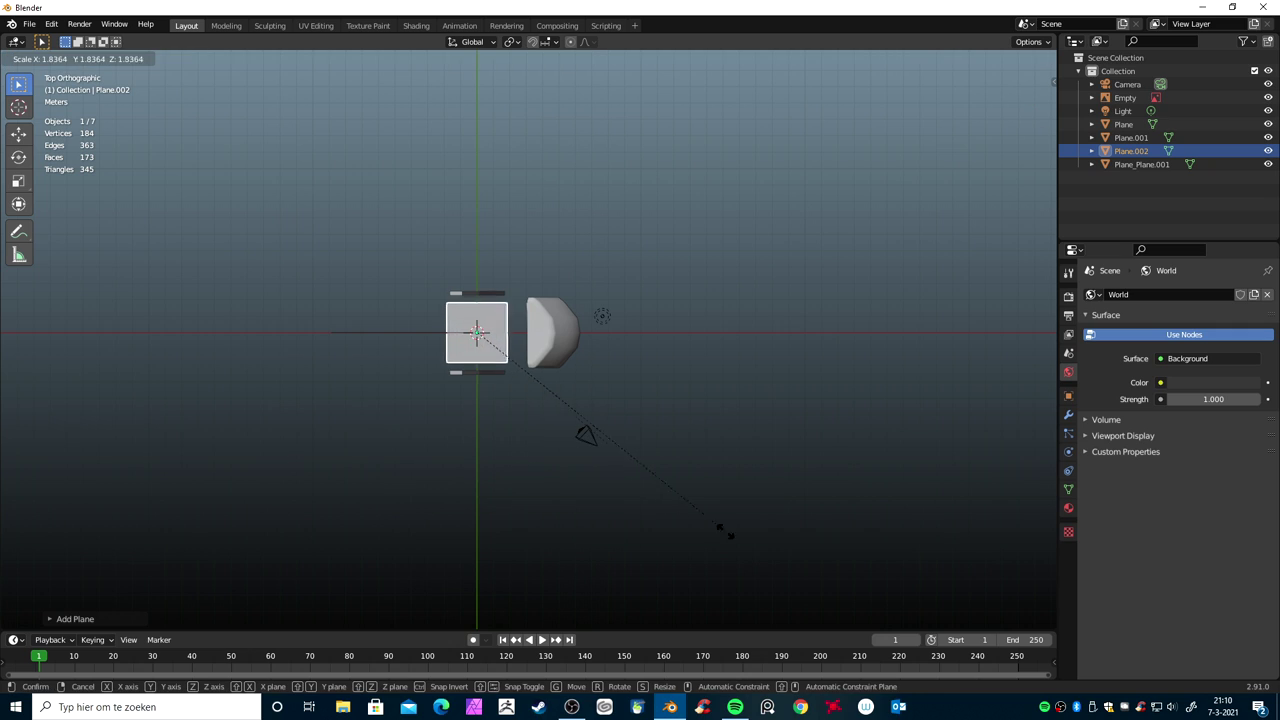
{"action": "left_click", "coordinate": [1022, 66]}
Stretch both end edges of the plane along X to 9.062 m and add a loop cut across it
{"action": "key", "text": "Tab"}
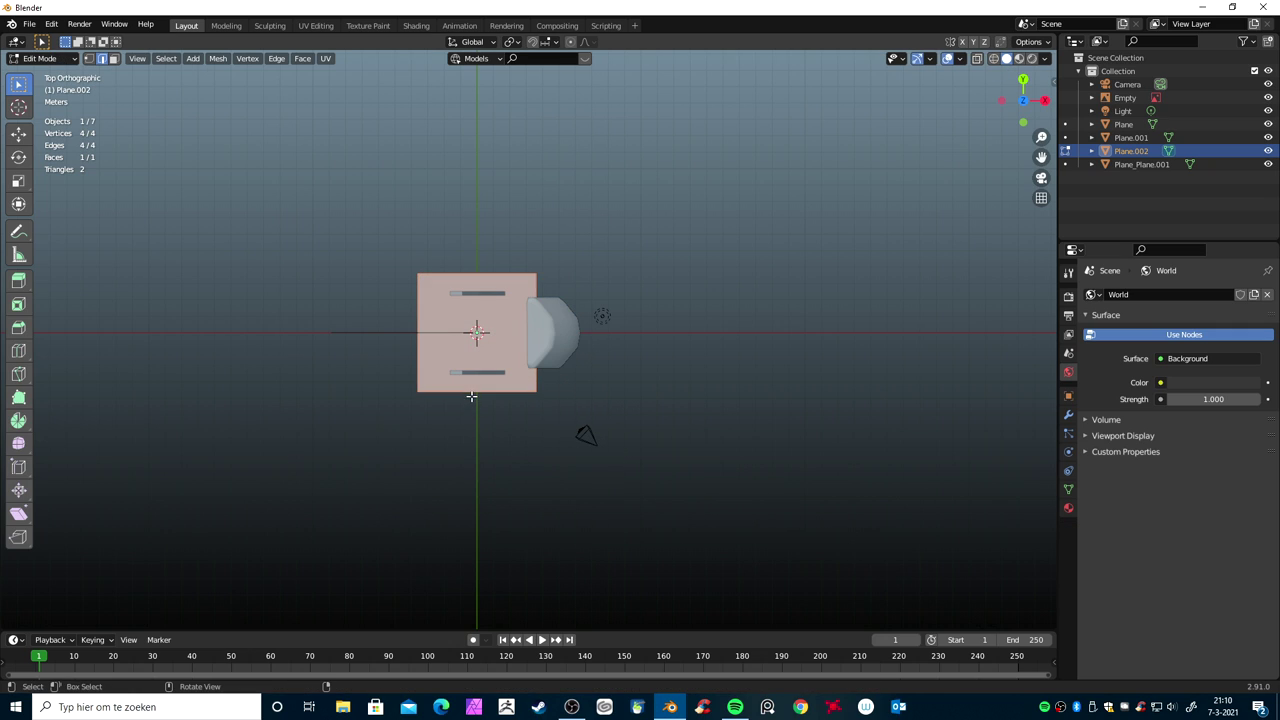
{"action": "left_click_drag", "start_coordinate": [396, 242], "coordinate": [438, 444]}
{"action": "key", "text": "g"}
{"action": "key", "text": "x"}
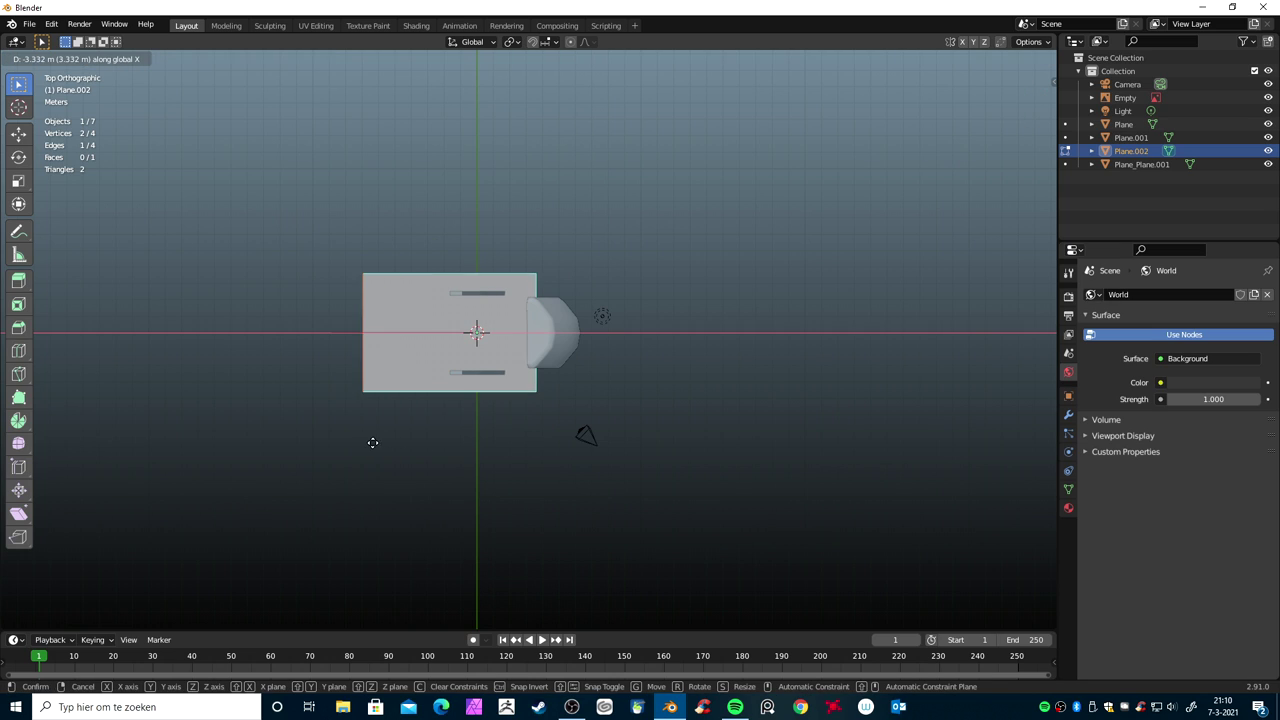
{"action": "left_click", "coordinate": [291, 443]}
{"action": "left_click_drag", "start_coordinate": [524, 256], "coordinate": [572, 434]}
{"action": "key", "text": "g"}
{"action": "key", "text": "x"}
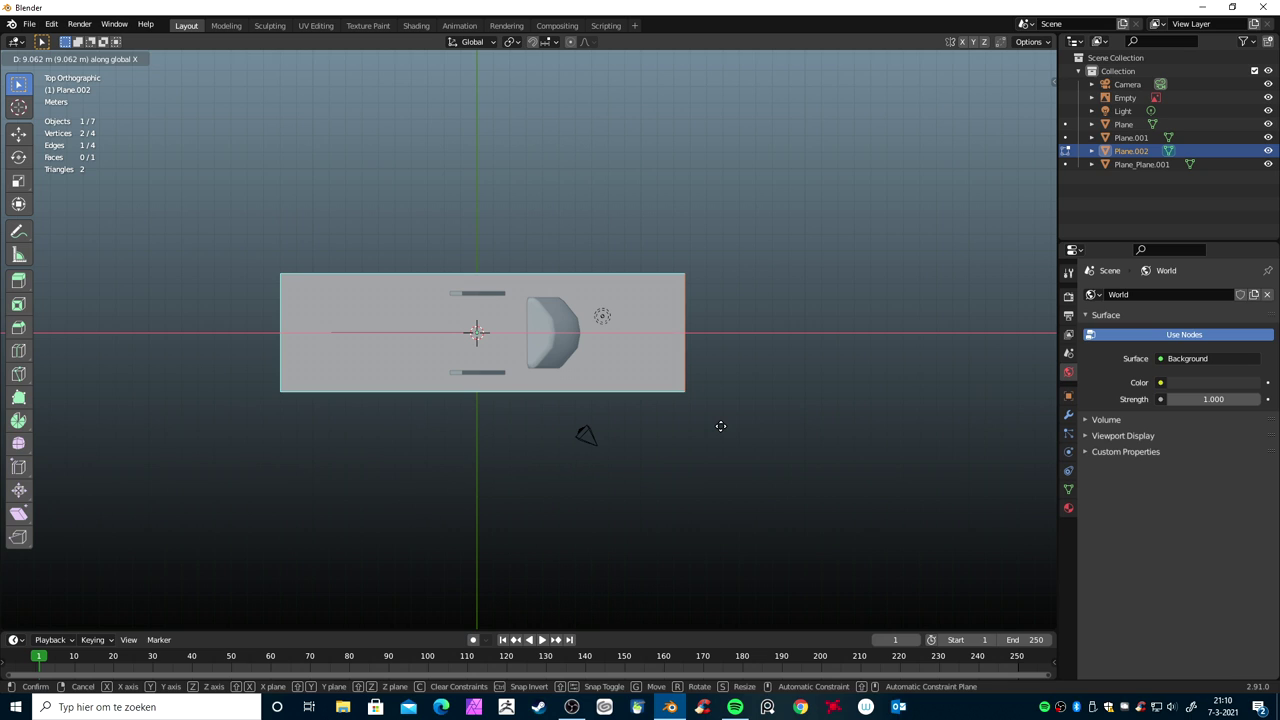
{"action": "left_click", "coordinate": [718, 426]}
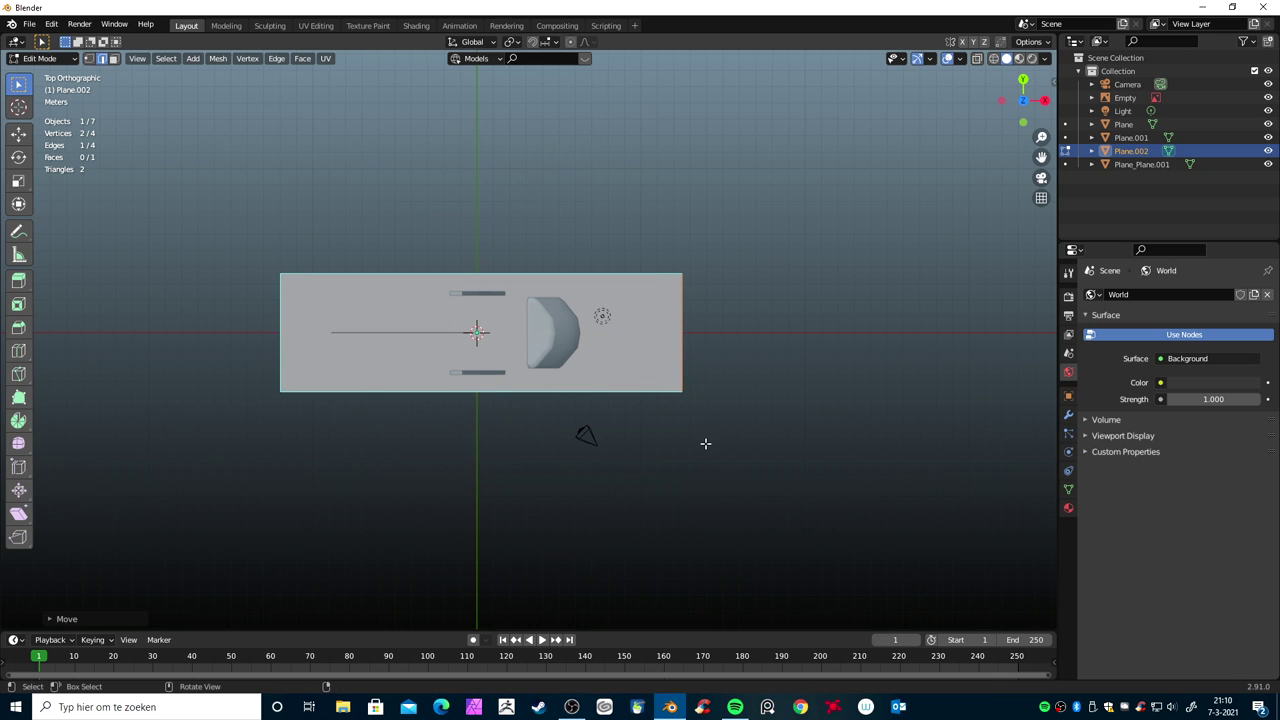
{"action": "key", "text": "ctrl+r"}
{"action": "left_click", "coordinate": [686, 318]}
Confirm the loop cut and lower the whole plane below the boat along Z
{"action": "left_click", "coordinate": [684, 322]}
{"action": "middle_click_drag", "start_coordinate": [686, 322], "coordinate": [684, 369]}
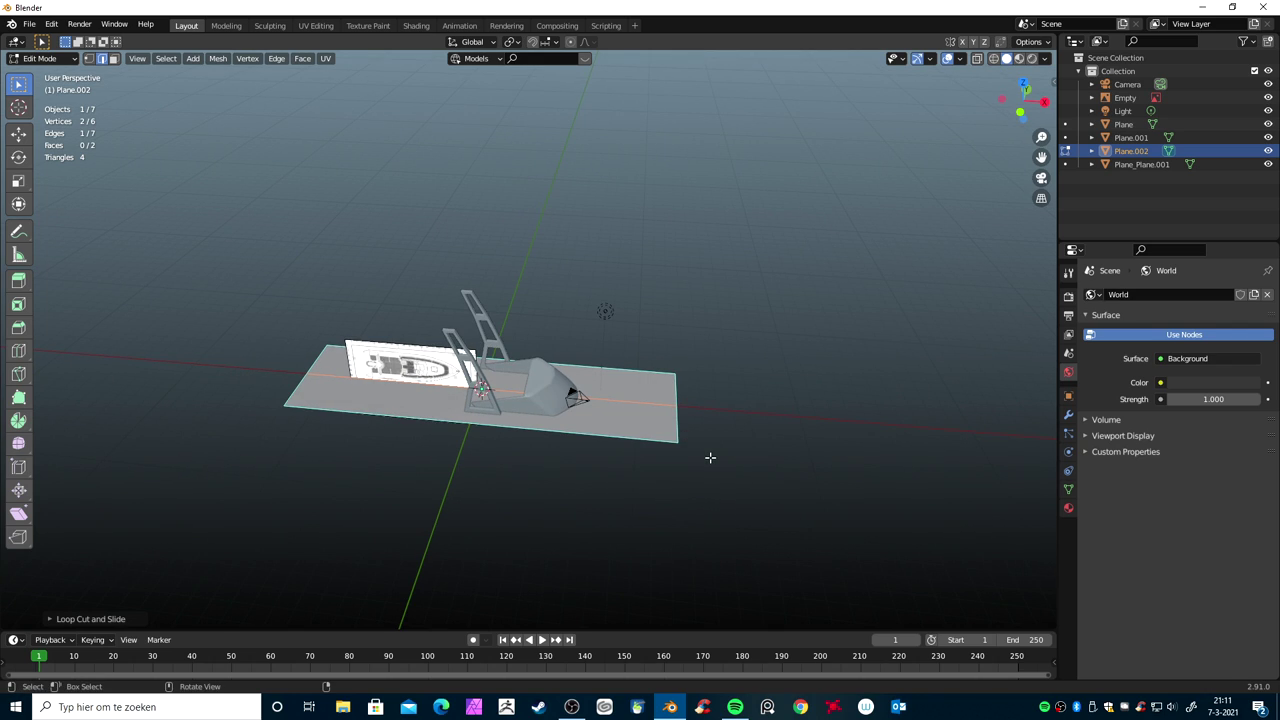
{"action": "key", "text": "a"}
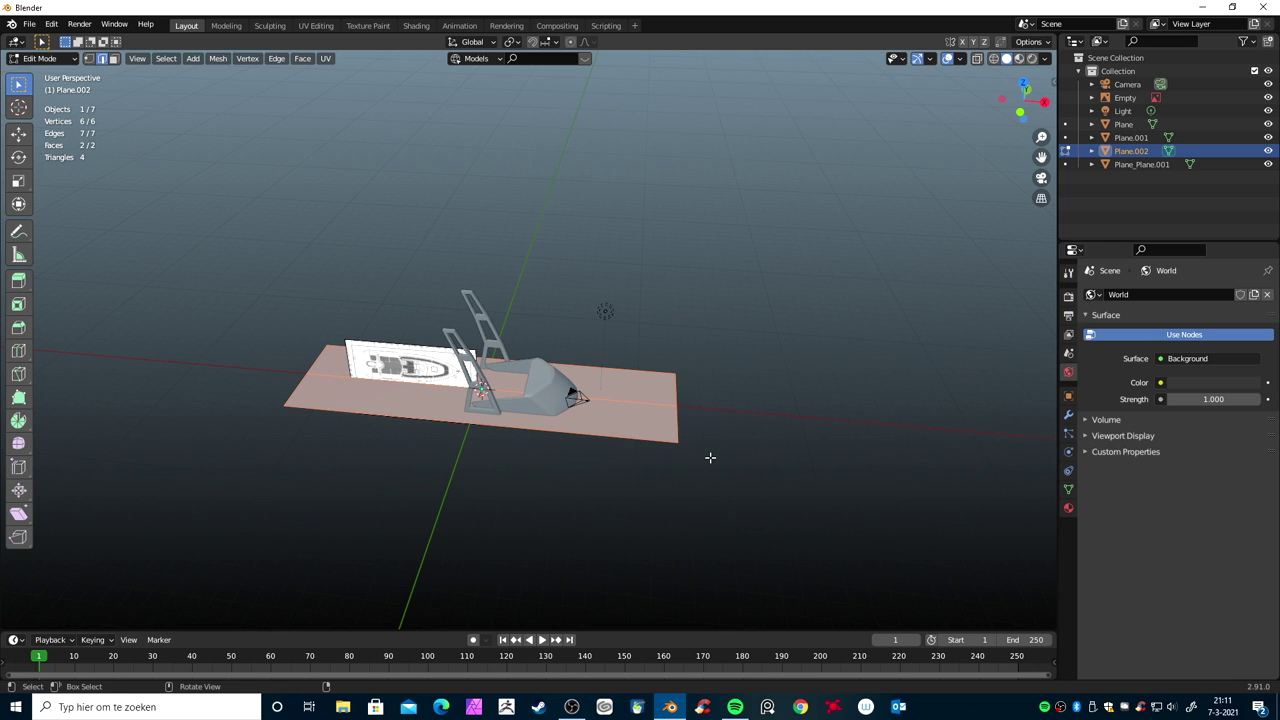
{"action": "key", "text": "g"}
{"action": "key", "text": "z"}
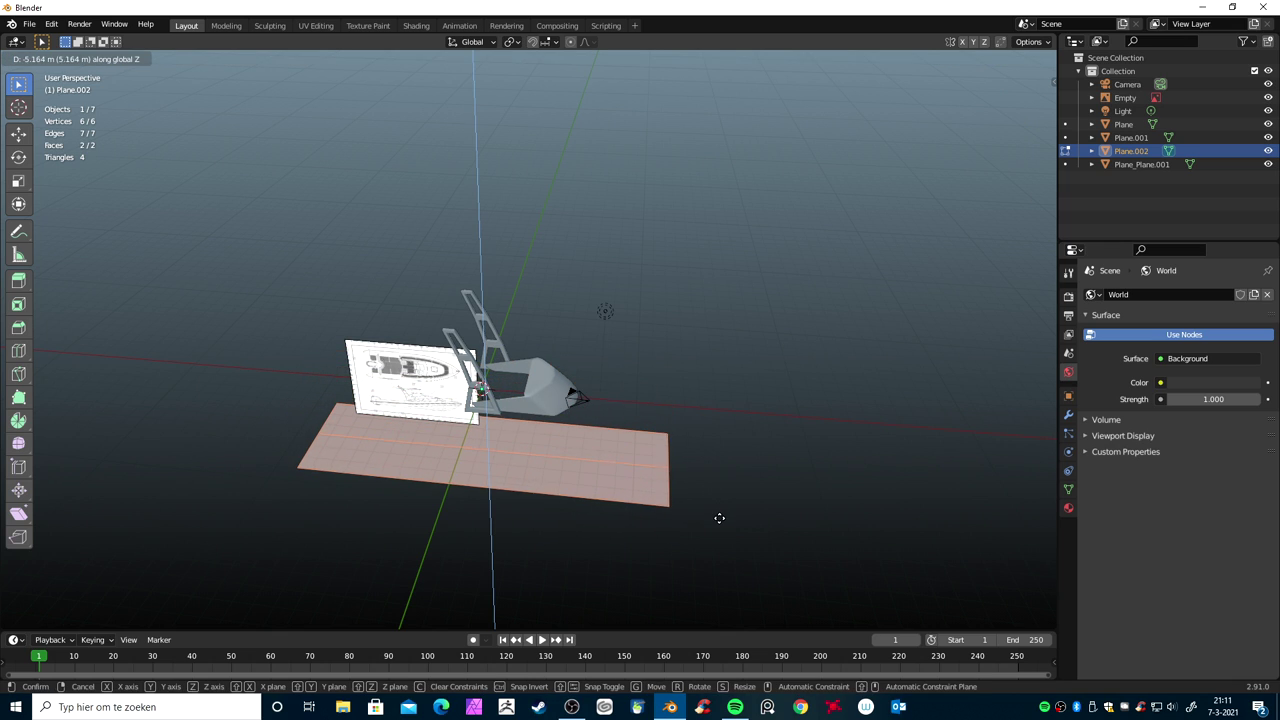
{"action": "left_click", "coordinate": [719, 518]}
Extrude the plane's border edges 0.7315 m straight up into walls
{"action": "left_click", "coordinate": [659, 505], "text": "shift"}
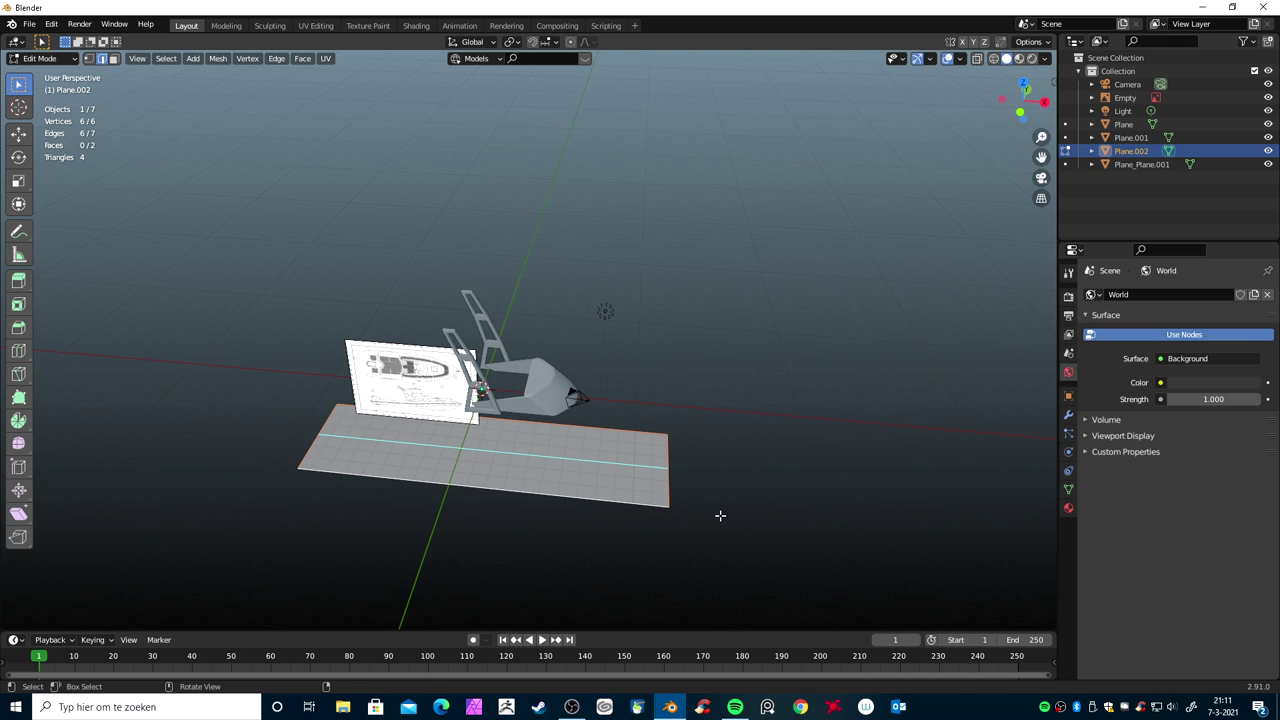
{"action": "key", "text": "e"}
{"action": "key", "text": "z"}
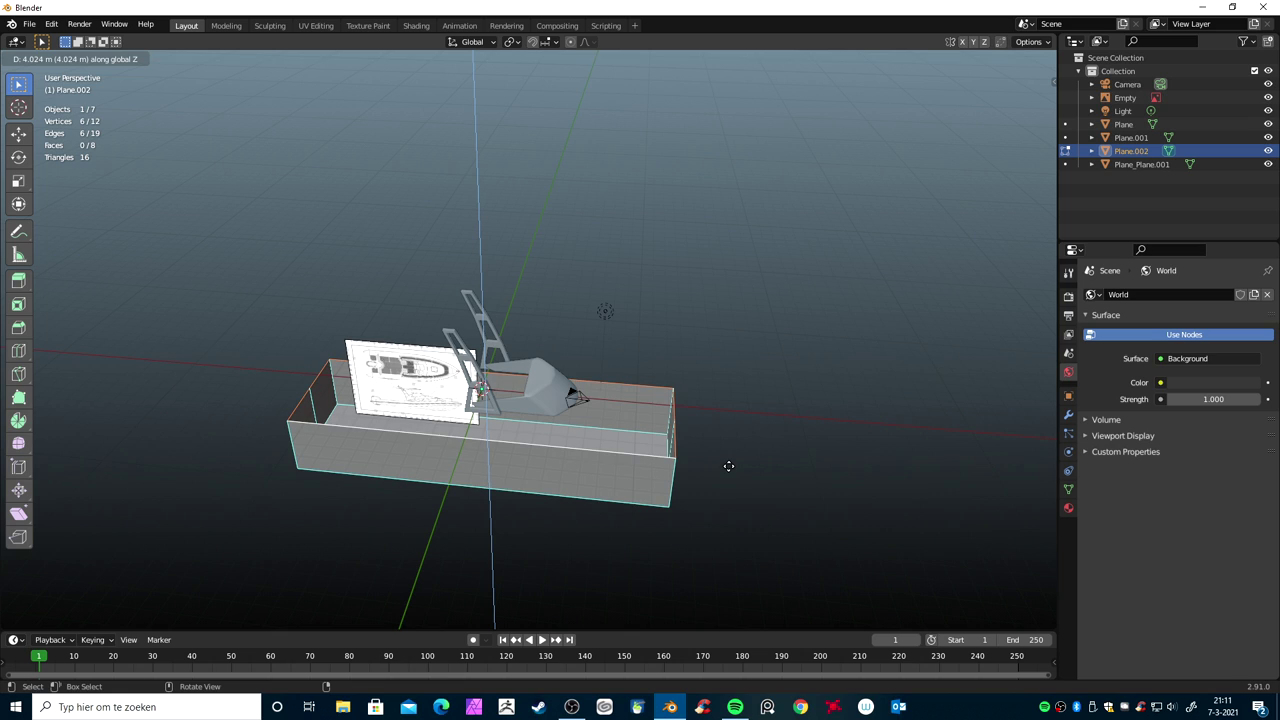
{"action": "left_click", "coordinate": [728, 464]}
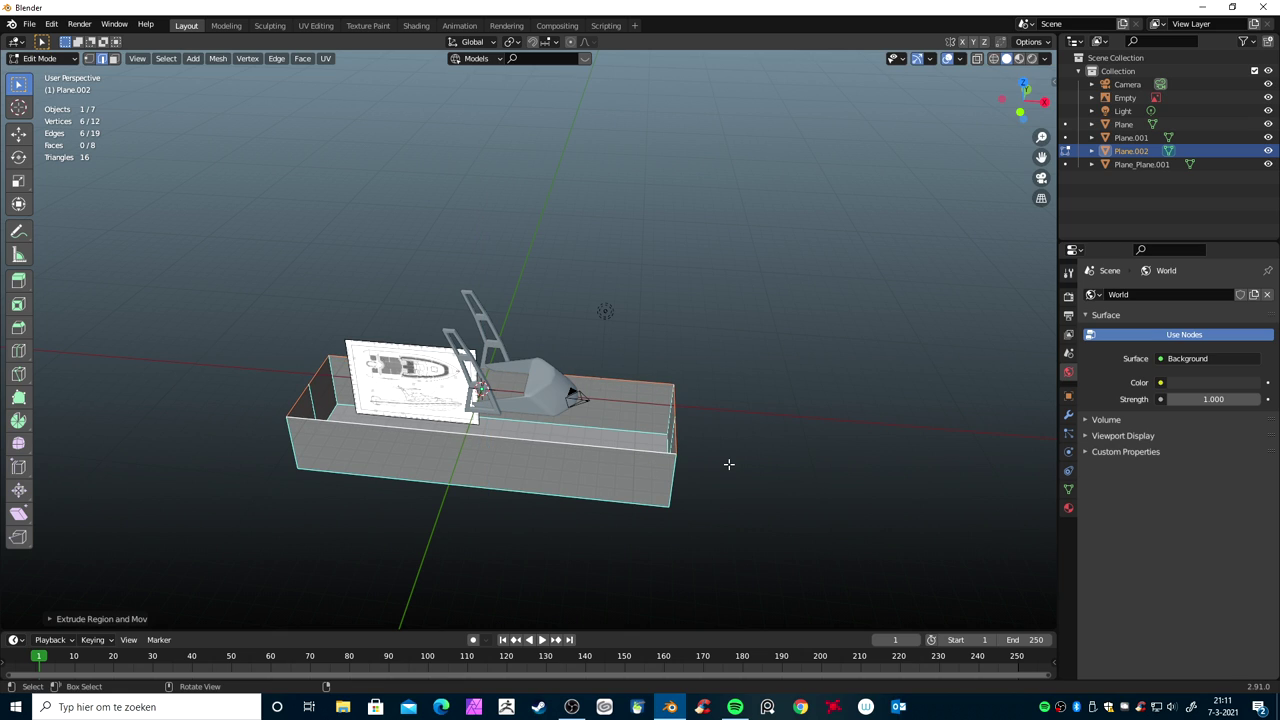
In front view, raise the whole hull mesh up to the console
{"action": "key", "text": "KP_1"}
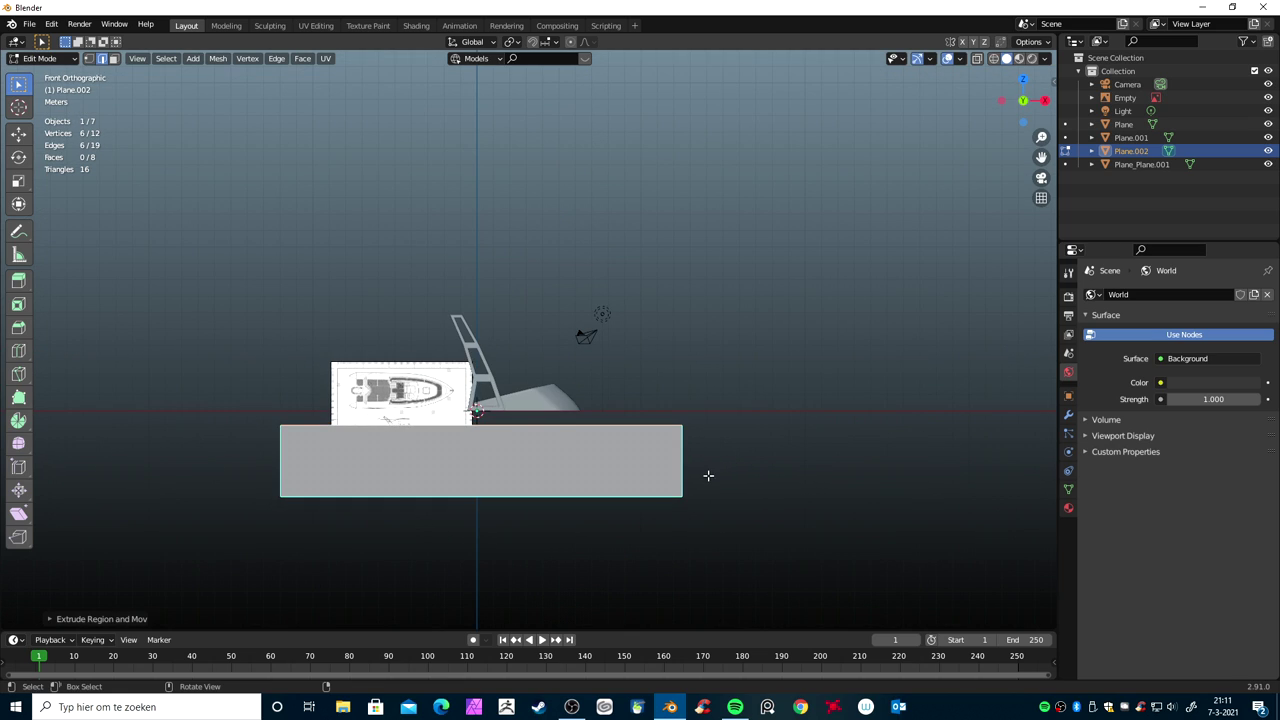
{"action": "key", "text": "a"}
{"action": "key", "text": "g"}
{"action": "key", "text": "z"}
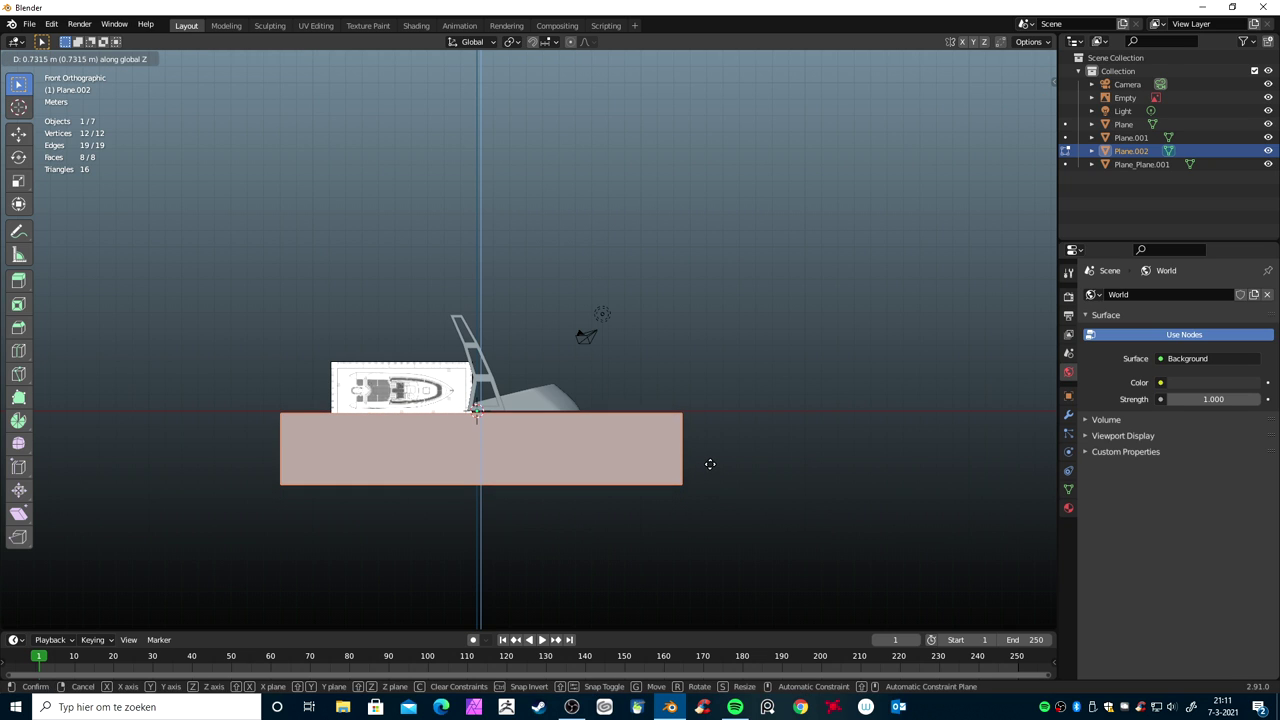
{"action": "left_click", "coordinate": [712, 461]}
Fill the hull's top rim with a deck face and switch to edge selection
{"action": "mouse_move", "coordinate": [706, 470]}
{"action": "middle_mouse_down"}
{"action": "mouse_move", "coordinate": [760, 509]}
{"action": "mouse_move", "coordinate": [670, 520]}
{"action": "mouse_move", "coordinate": [759, 523]}
{"action": "middle_mouse_up"}
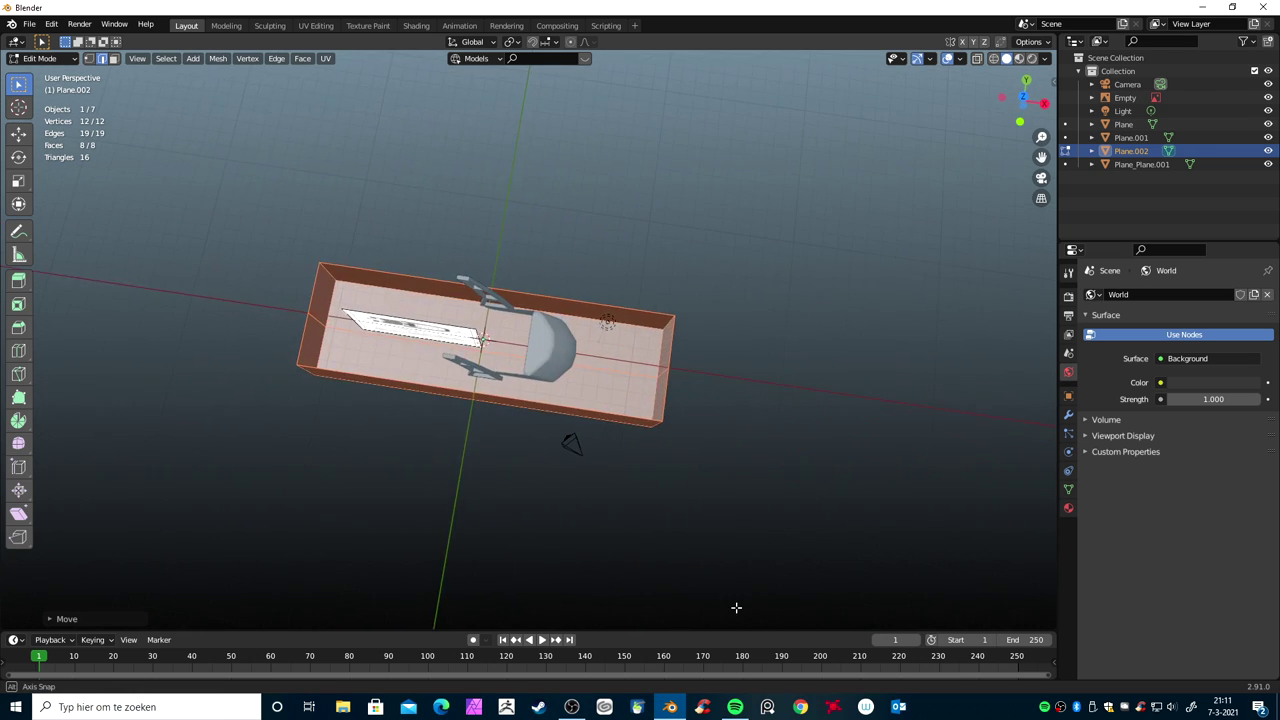
{"action": "left_click", "coordinate": [648, 423]}
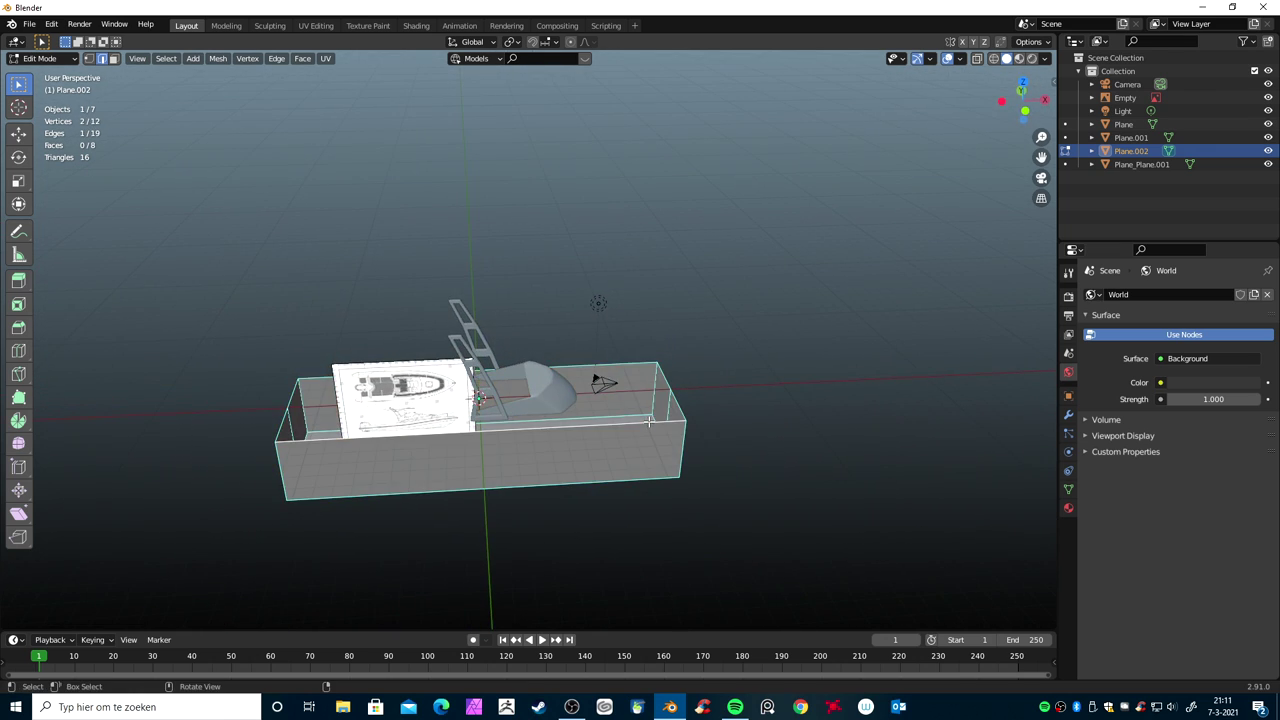
{"action": "key", "text": "f"}
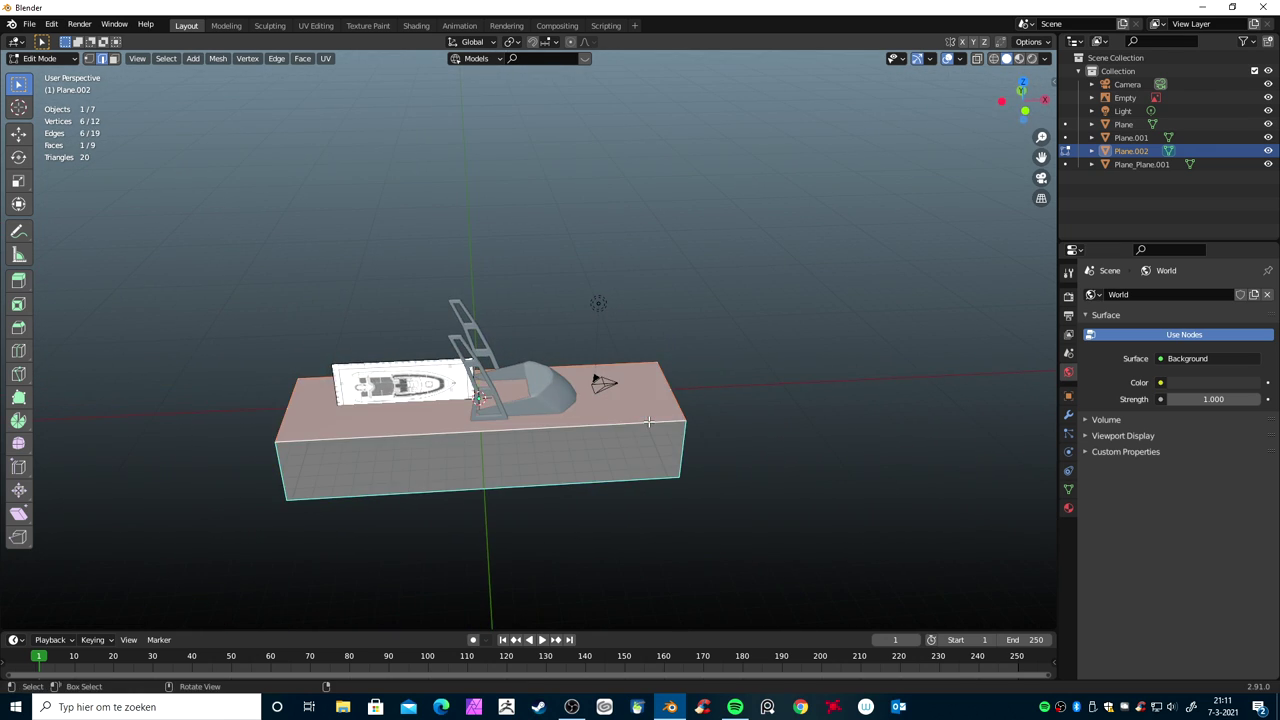
{"action": "middle_click_drag", "start_coordinate": [715, 455], "coordinate": [668, 478]}
{"action": "key", "text": "ctrl+Tab"}
{"action": "left_click", "coordinate": [668, 478]}
{"action": "middle_click_drag", "start_coordinate": [707, 530], "coordinate": [733, 566]}
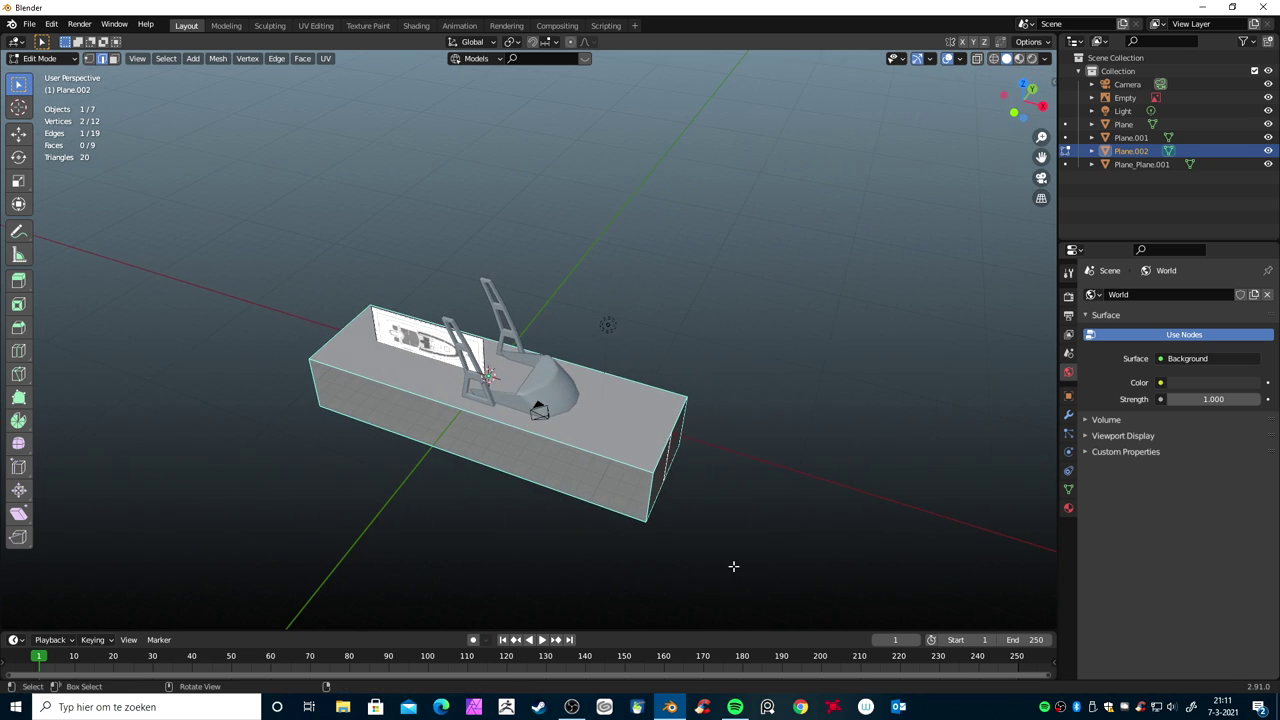
{"action": "key", "text": "KP_7"}
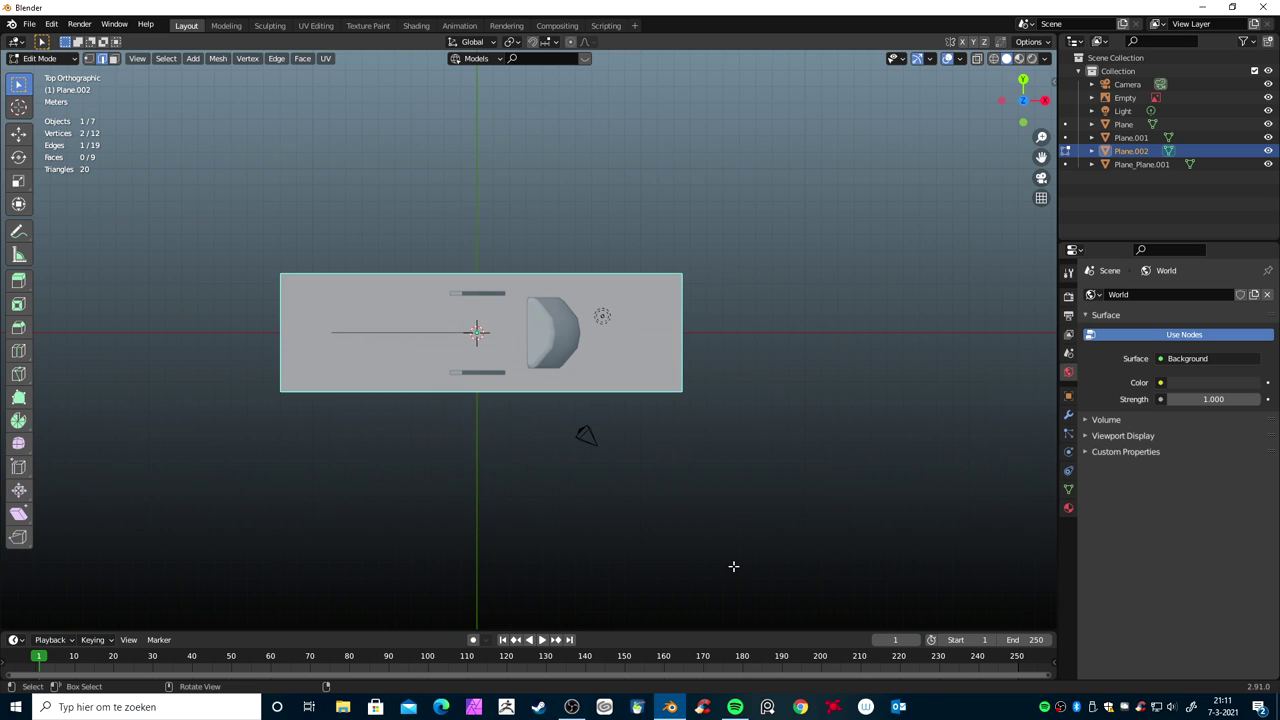
In top view, move the hull's front vertices along X into a pointed bow
{"action": "key", "text": "g"}
{"action": "key", "text": "x"}
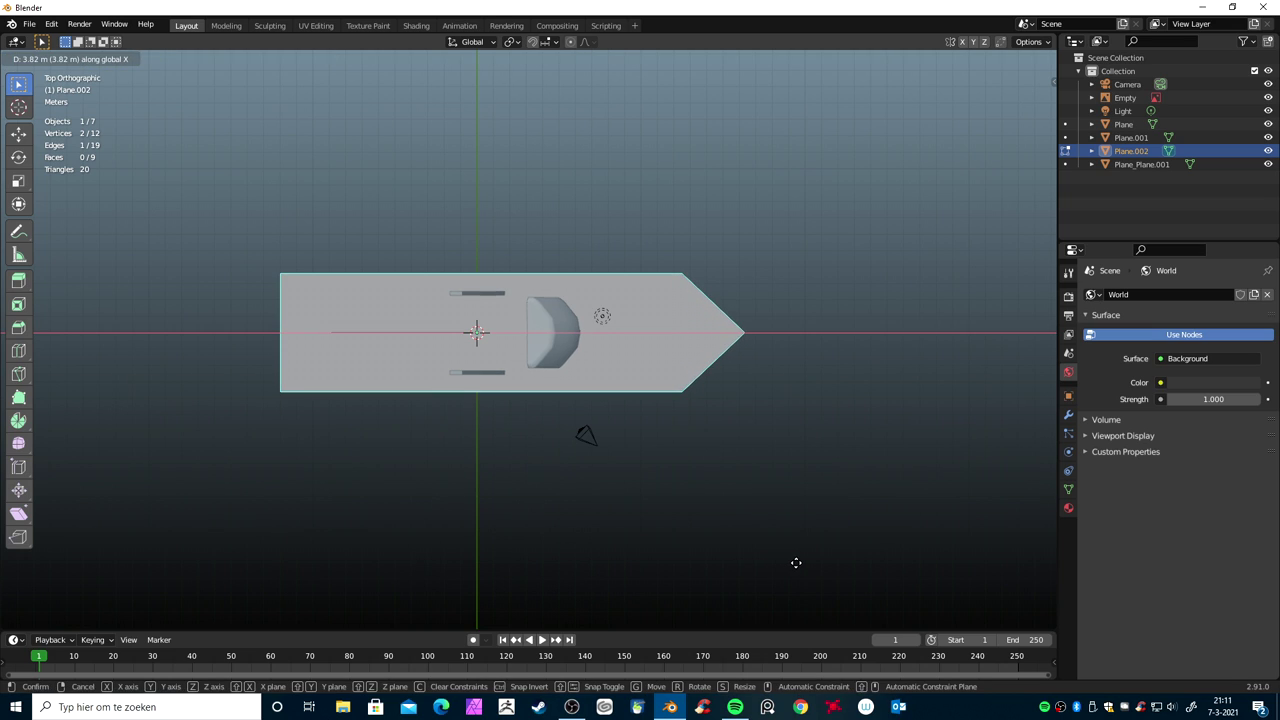
{"action": "left_click", "coordinate": [796, 563]}
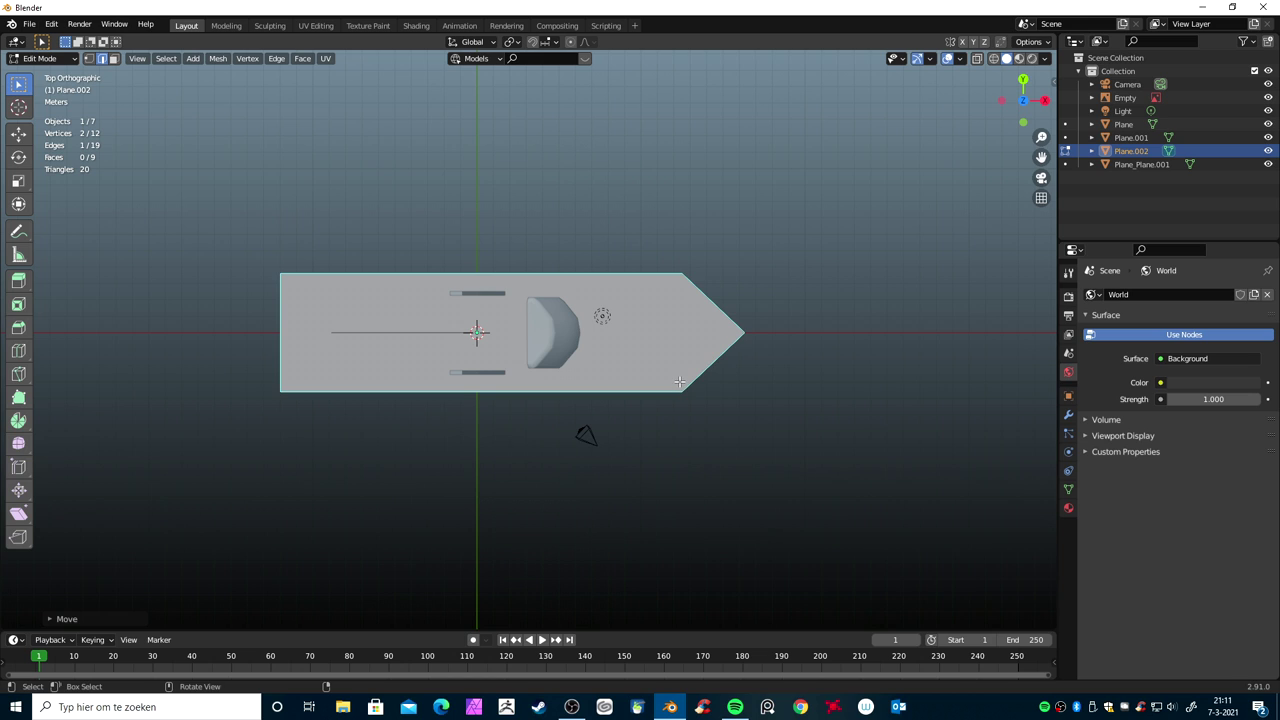
Shorten the hull to 0.9506 along X and flatten it to 0.6067 in Z
{"action": "key", "text": "a"}
{"action": "key", "text": "s"}
{"action": "key", "text": "x"}
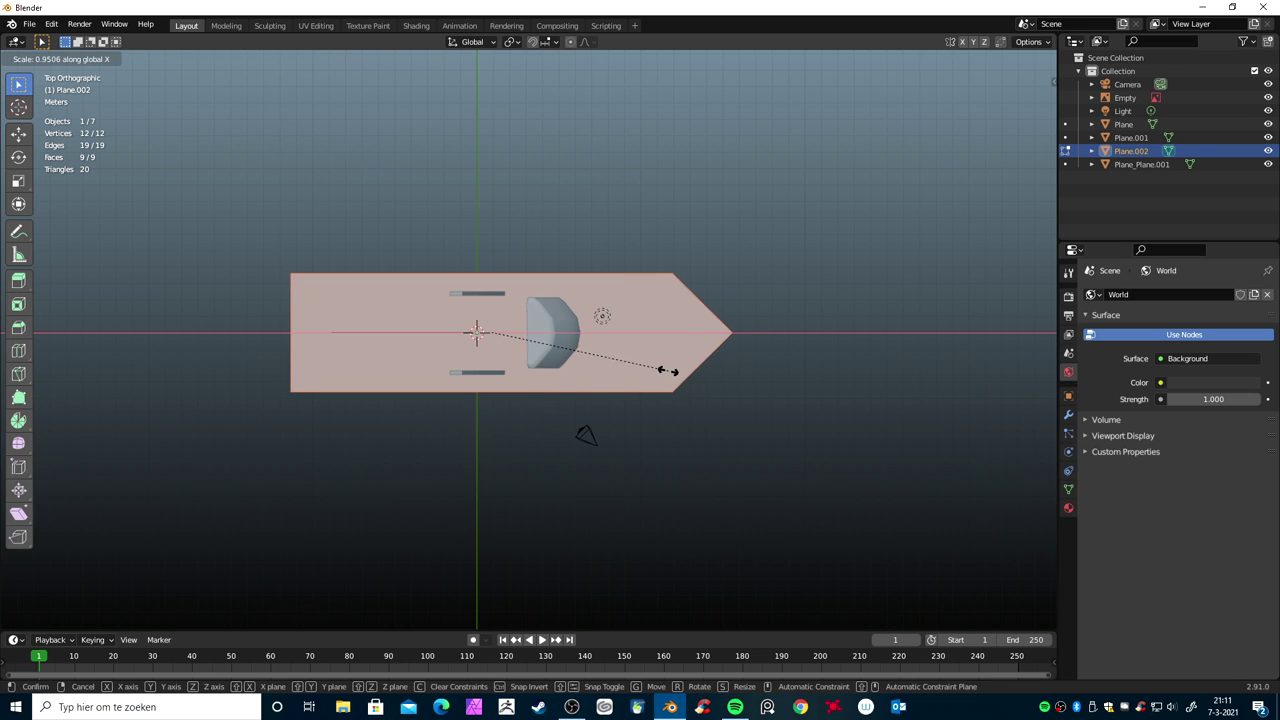
{"action": "left_click", "coordinate": [645, 368]}
{"action": "middle_click_drag", "start_coordinate": [645, 368], "coordinate": [615, 245]}
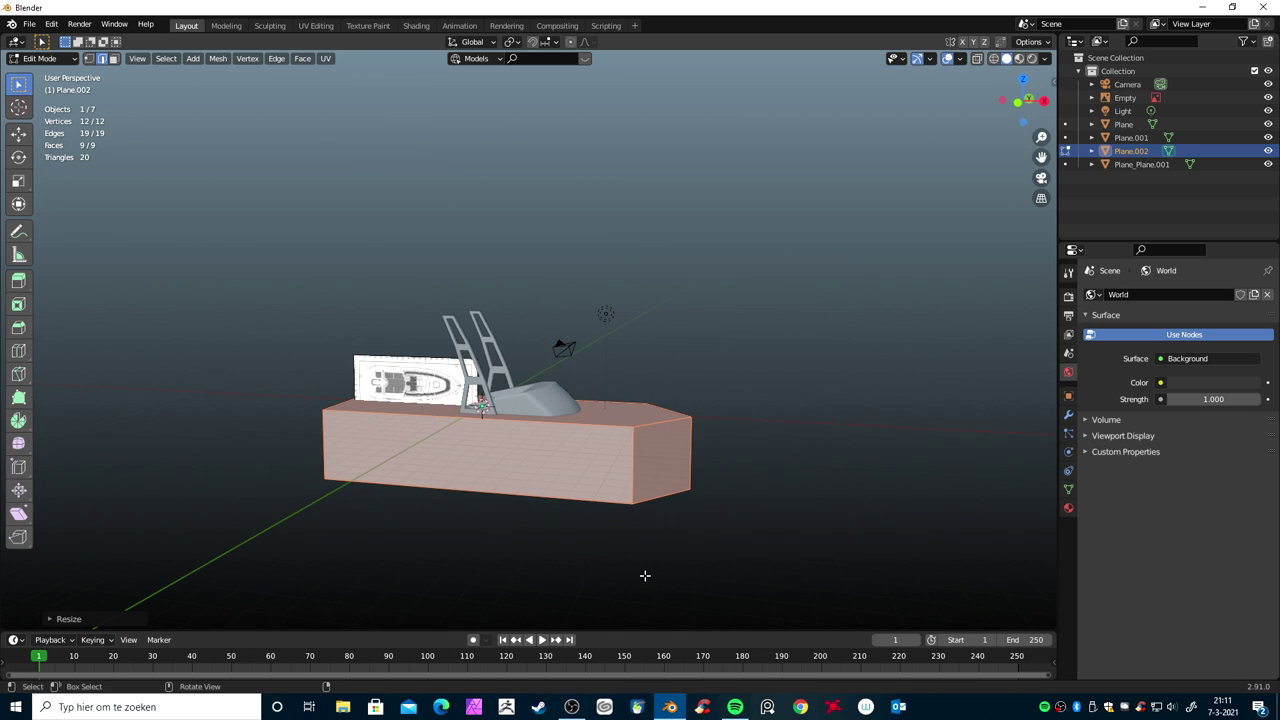
{"action": "key", "text": "s"}
{"action": "key", "text": "z"}
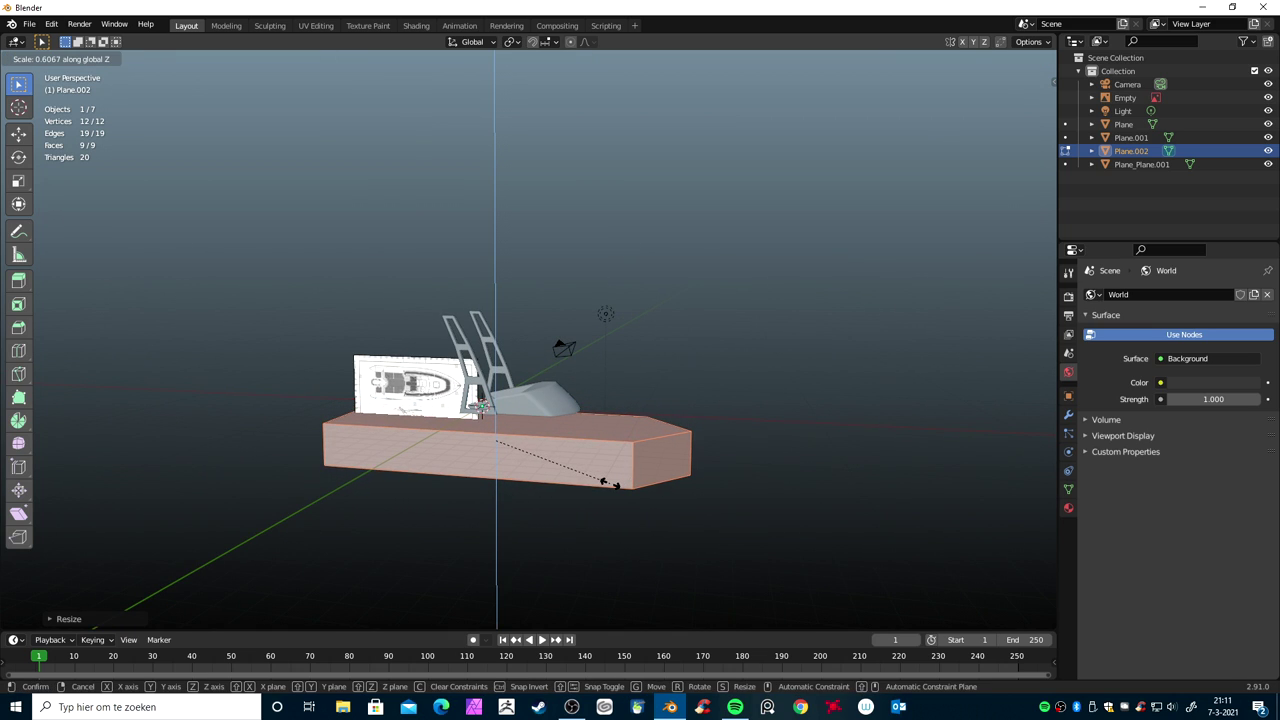
{"action": "left_click", "coordinate": [624, 504]}
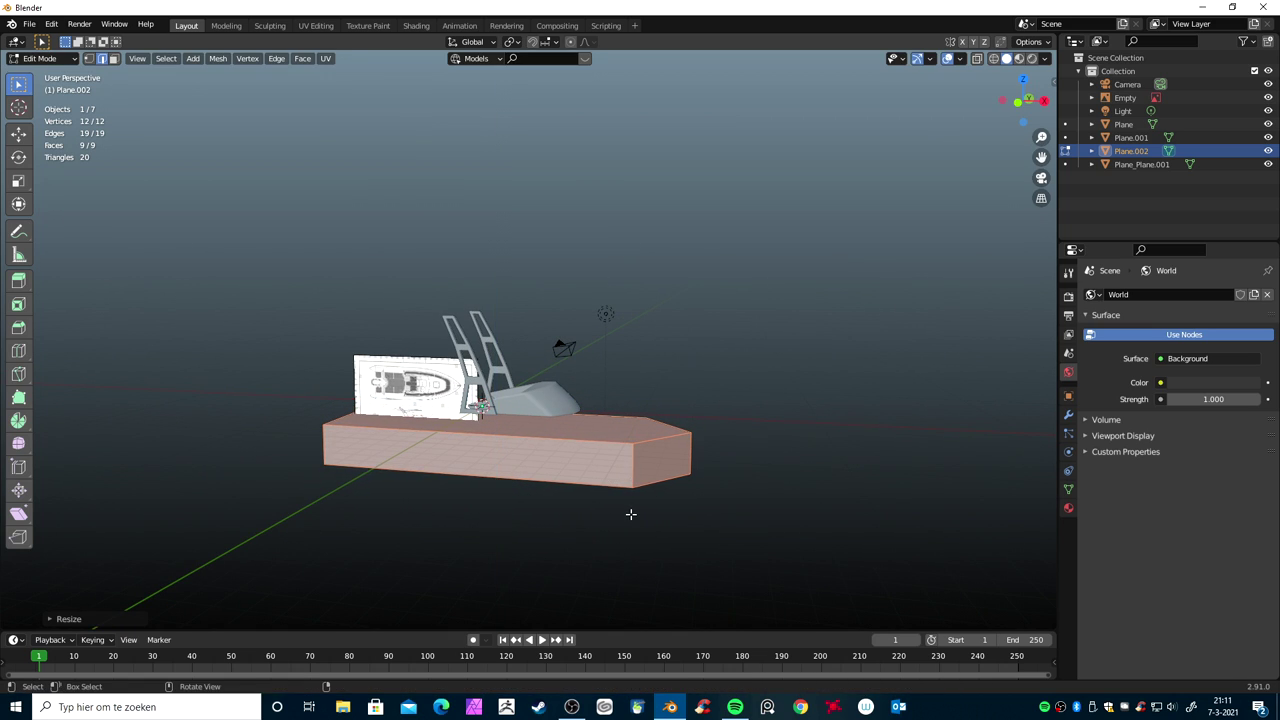
Raise the hull 1.071 m so its top meets the boat's base
{"action": "key", "text": "g"}
{"action": "key", "text": "z"}
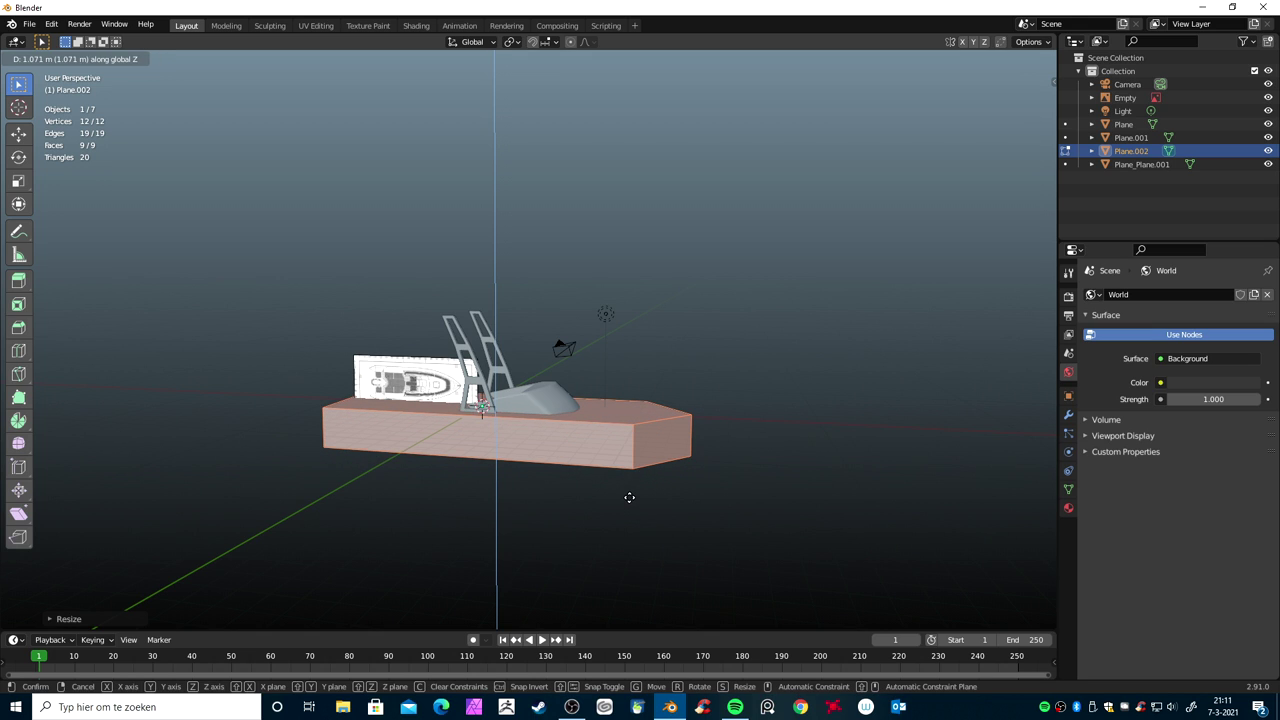
{"action": "left_click", "coordinate": [629, 500]}
{"action": "key", "text": "KP_1"}
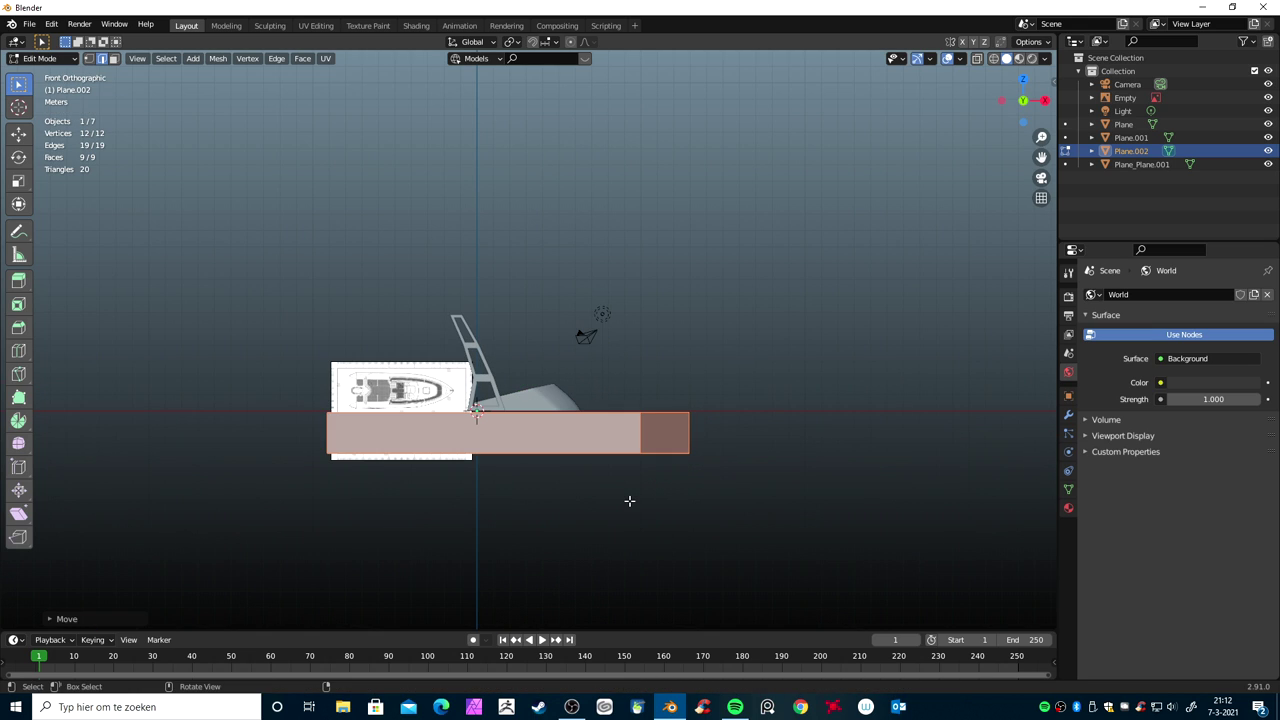
Nudge the hull slightly along Z to adjust its height
{"action": "key", "text": "g"}
{"action": "key", "text": "z"}
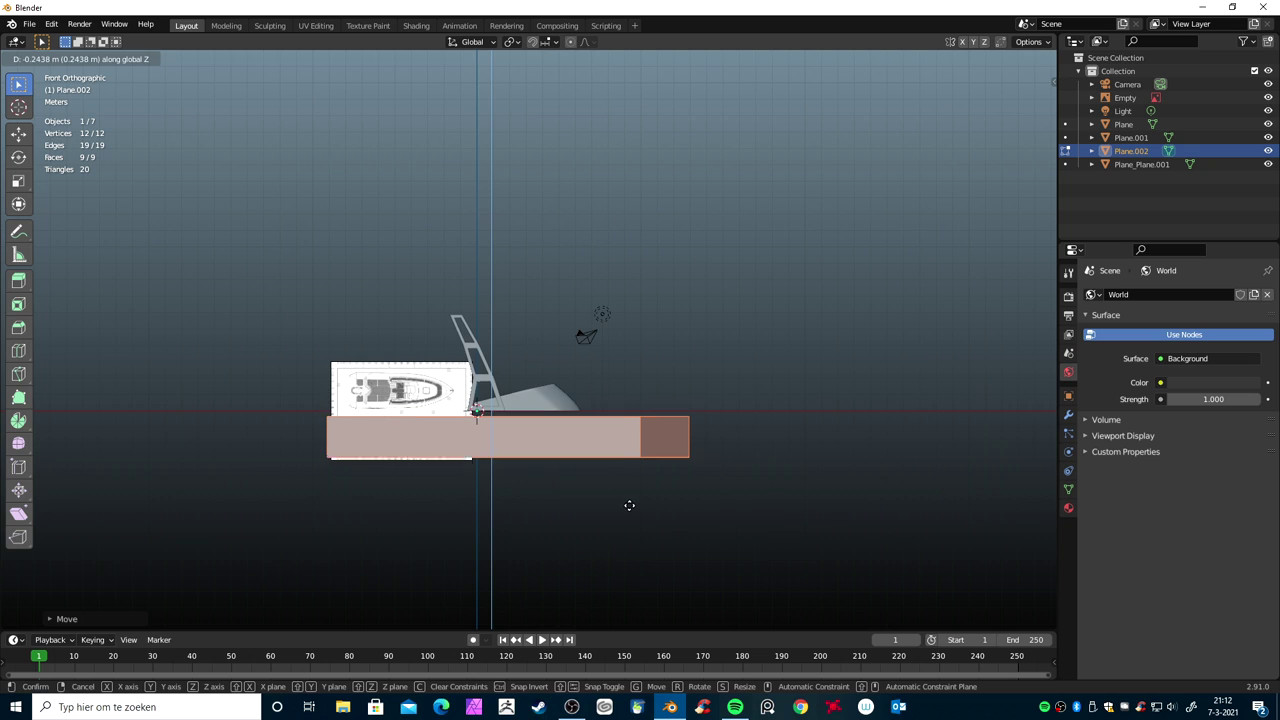
{"action": "left_click", "coordinate": [630, 503]}
{"action": "scroll", "coordinate": [630, 505], "scroll_direction": "up", "scroll_amount": 3}
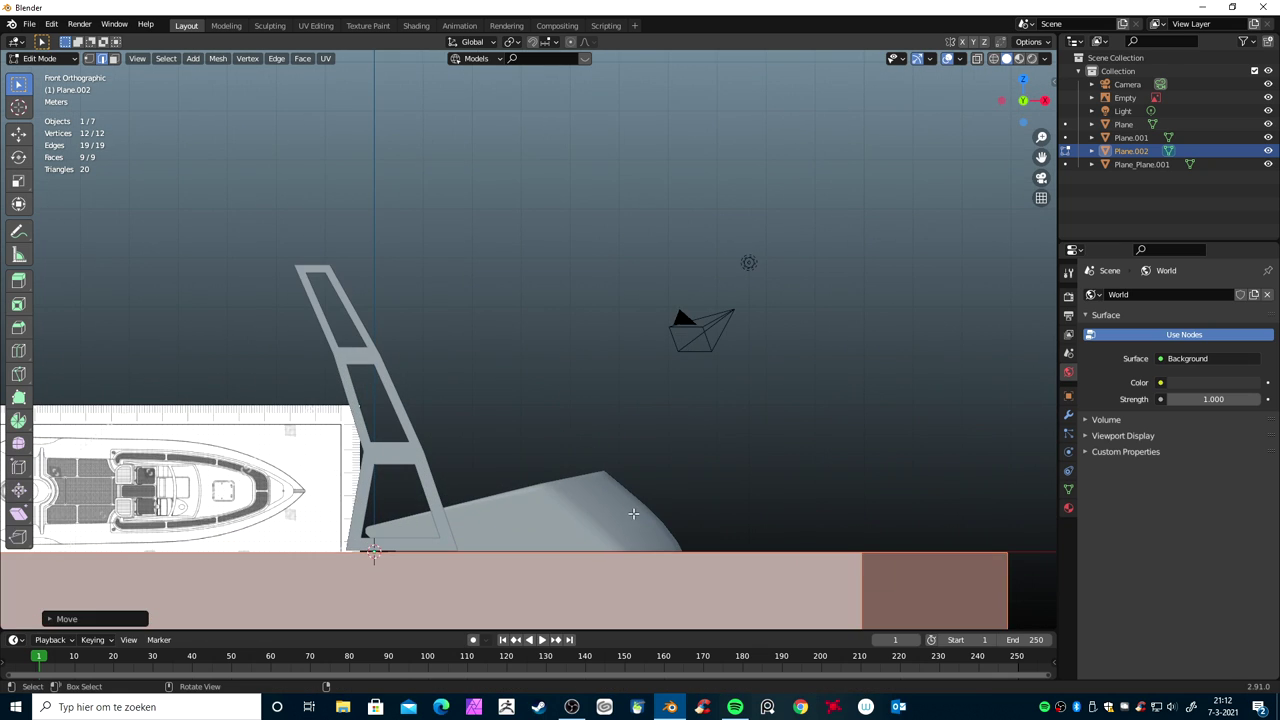
{"action": "scroll", "coordinate": [666, 345], "scroll_direction": "up", "scroll_amount": 3}
{"action": "scroll", "coordinate": [560, 385], "scroll_direction": "down", "scroll_amount": 1, "text": "shift"}
{"action": "scroll", "coordinate": [461, 403], "scroll_direction": "down", "scroll_amount": 1}
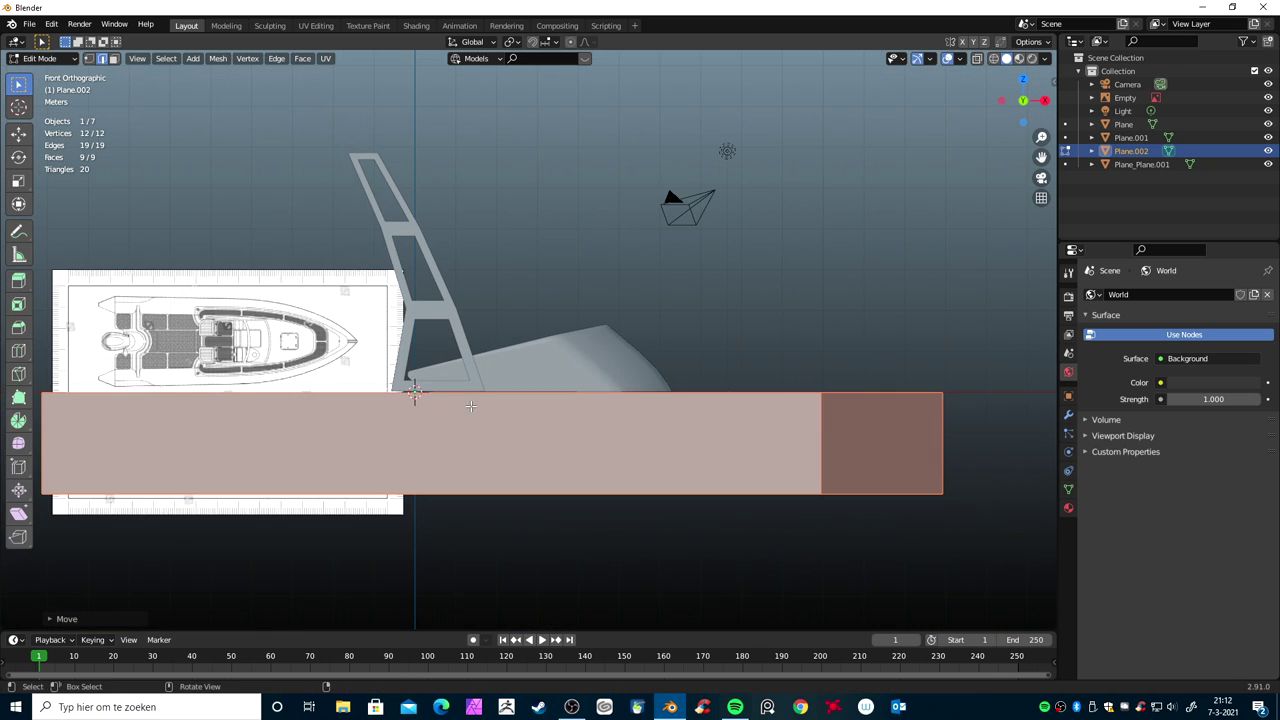
{"action": "mouse_move", "coordinate": [592, 437]}
{"action": "middle_mouse_down"}
{"action": "mouse_move", "coordinate": [634, 506]}
{"action": "mouse_move", "coordinate": [504, 533]}
{"action": "mouse_move", "coordinate": [573, 546]}
{"action": "middle_mouse_up"}
Move the hull's bottom centre edge along Z to shape the keel
{"action": "key", "text": "ctrl+Tab"}
{"action": "left_click", "coordinate": [620, 489]}
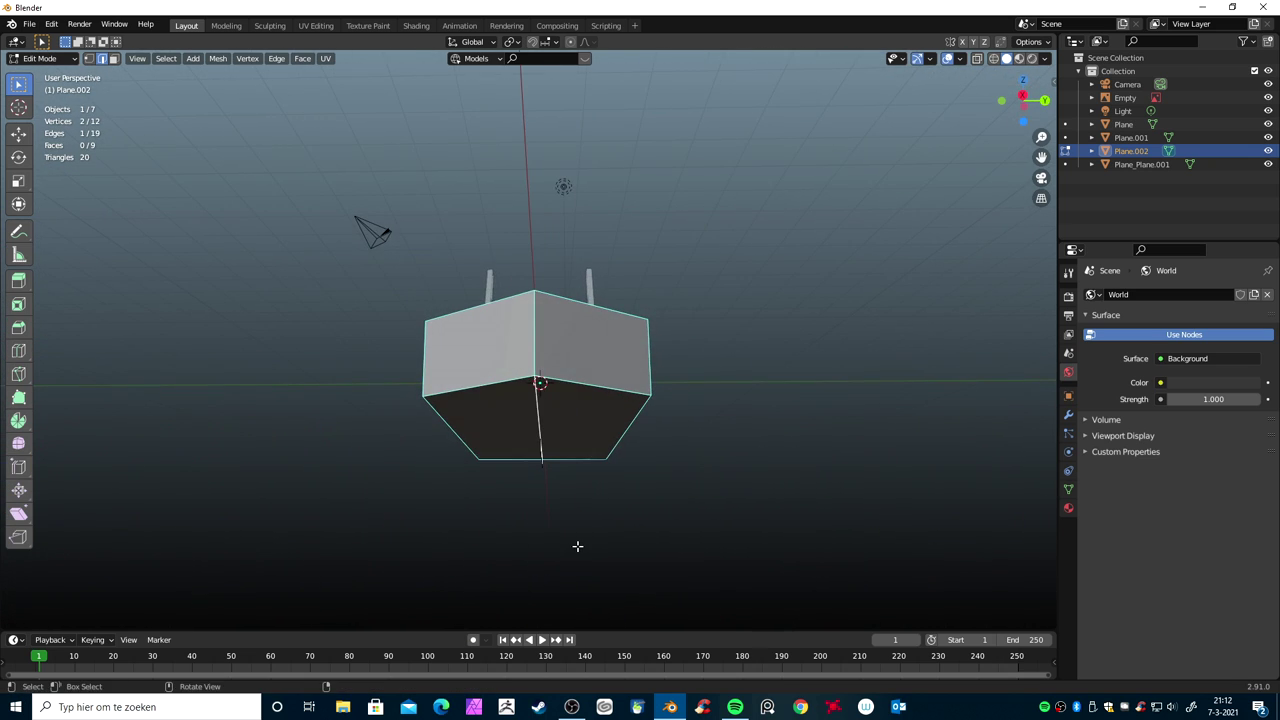
{"action": "key", "text": "g"}
{"action": "key", "text": "z"}
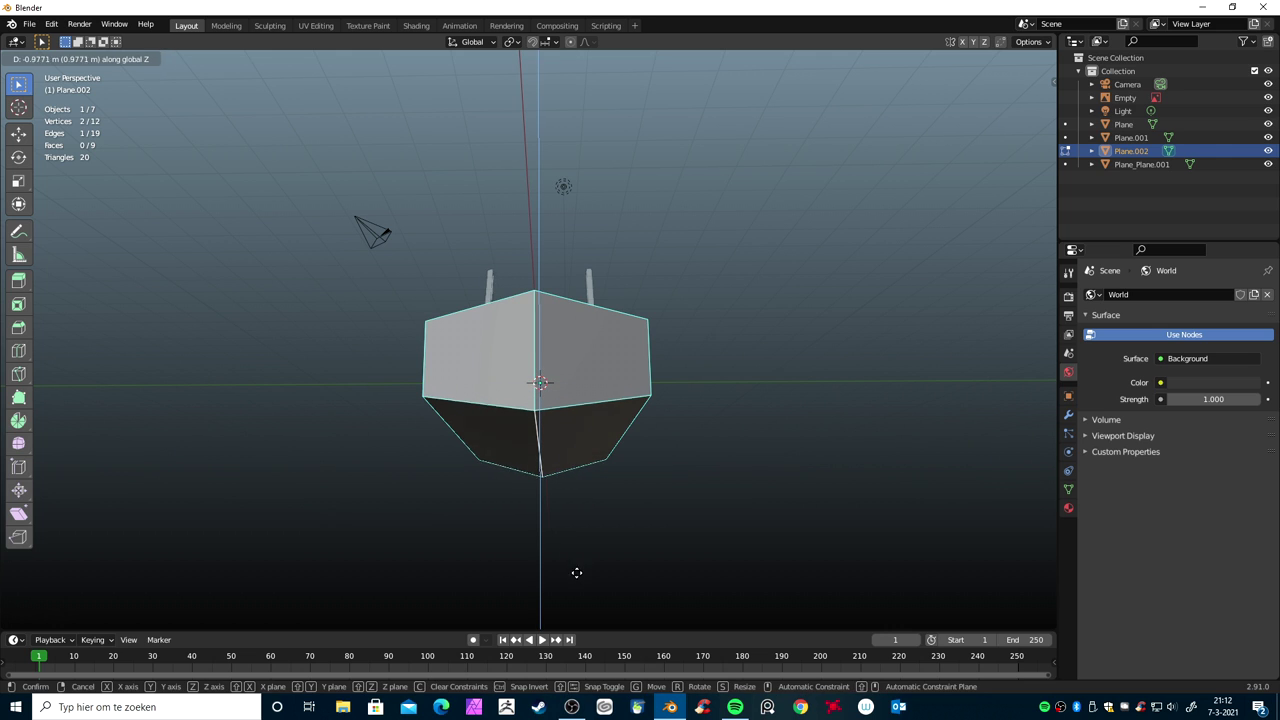
{"action": "left_click", "coordinate": [588, 569]}
{"action": "middle_click_drag", "start_coordinate": [588, 569], "coordinate": [720, 597]}
In vertex mode, raise the bow's corner vertex along Z, about 0.49 m in total
{"action": "key", "text": "ctrl+Tab"}
{"action": "left_click", "coordinate": [680, 586]}
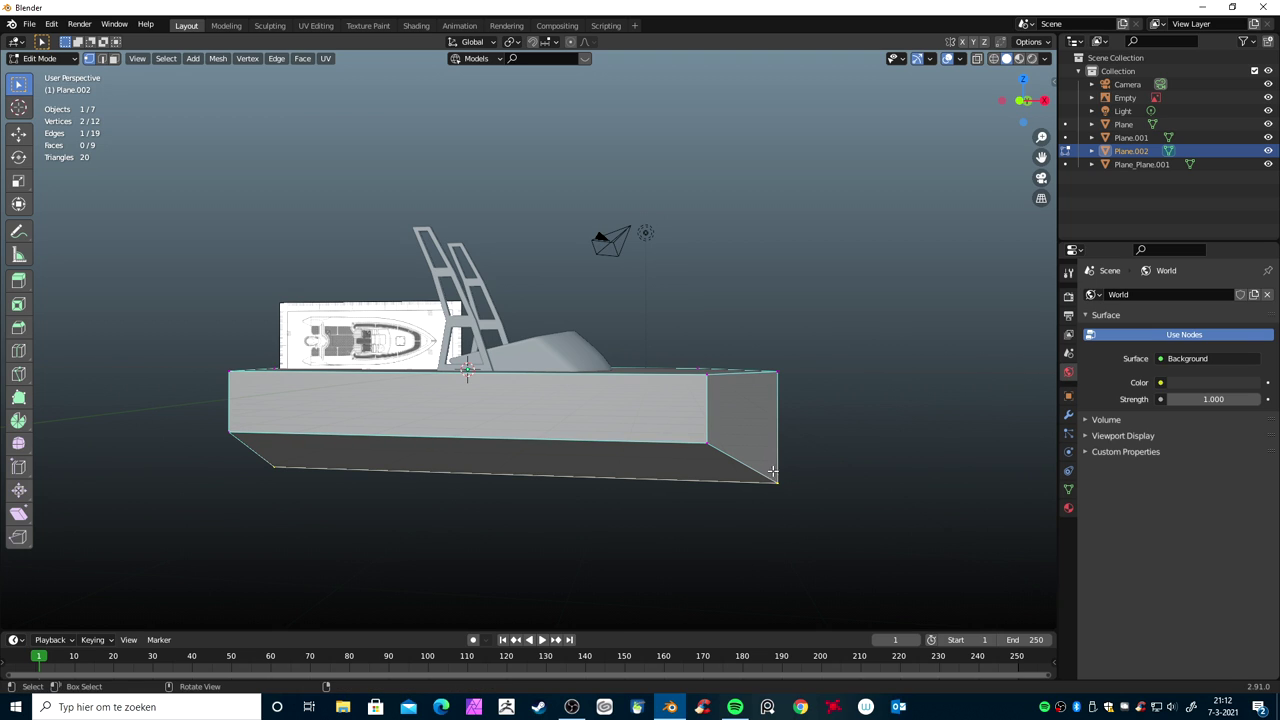
{"action": "key", "text": "g"}
{"action": "key", "text": "z"}
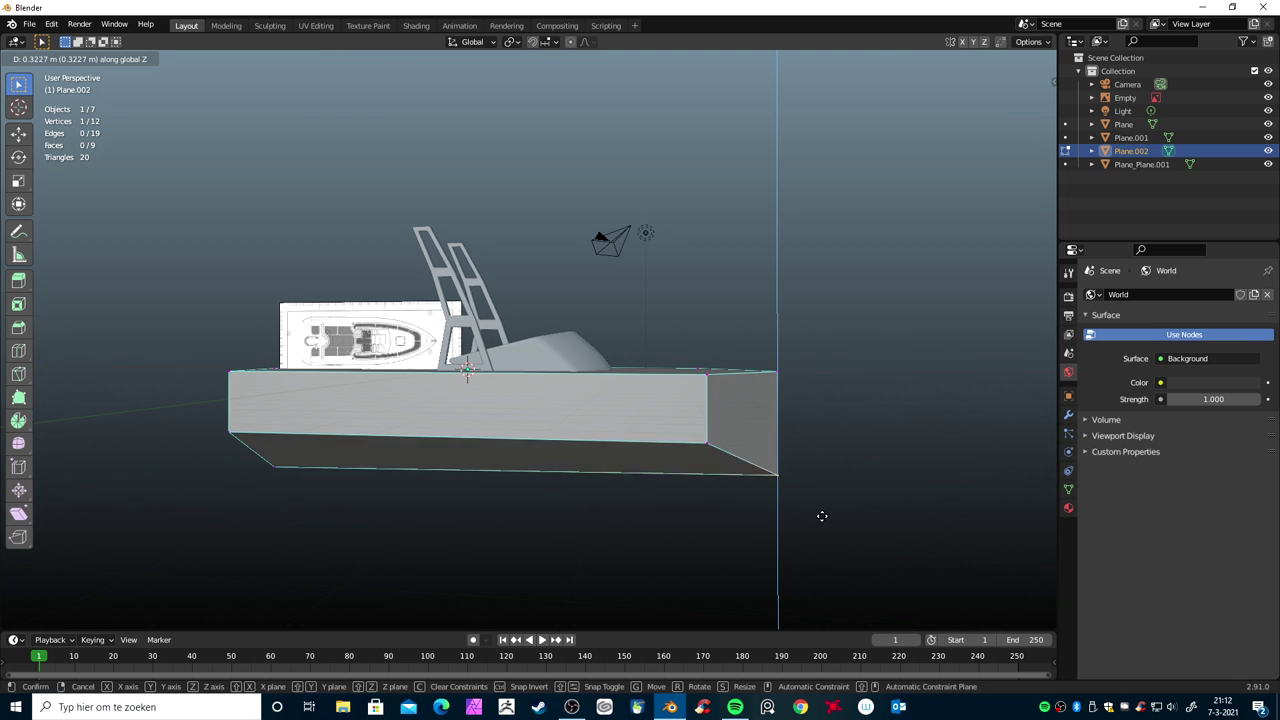
{"action": "left_click", "coordinate": [817, 502]}
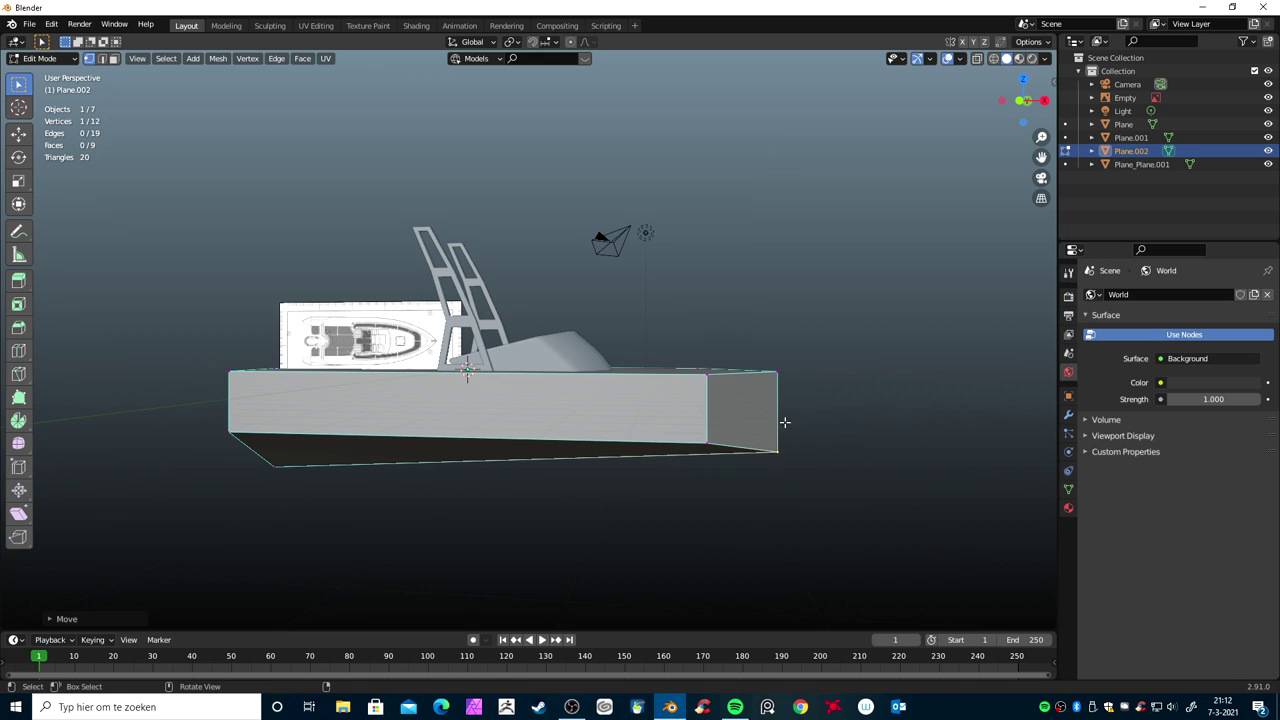
{"action": "key", "text": "g"}
{"action": "key", "text": "z"}
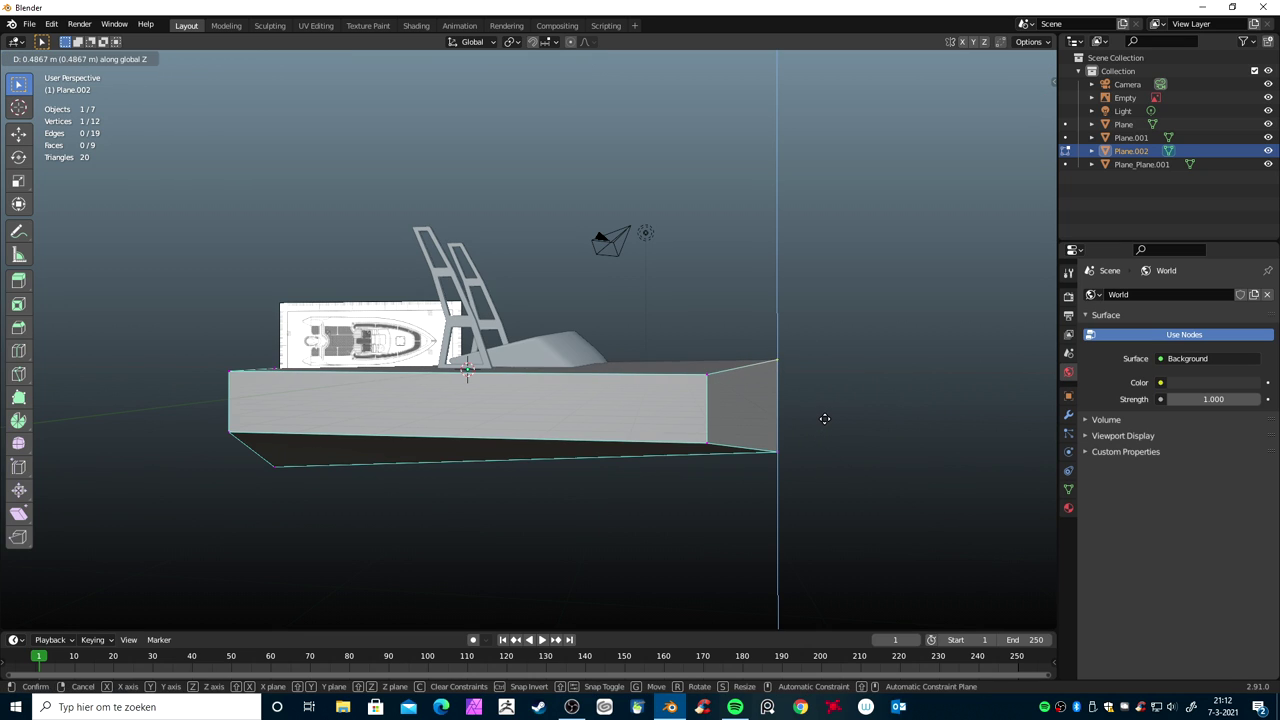
{"action": "left_click", "coordinate": [824, 418]}
{"action": "mouse_move", "coordinate": [800, 440]}
{"action": "middle_mouse_down"}
{"action": "mouse_move", "coordinate": [654, 477]}
{"action": "mouse_move", "coordinate": [656, 489]}
{"action": "mouse_move", "coordinate": [608, 489]}
{"action": "mouse_move", "coordinate": [534, 457]}
{"action": "middle_mouse_up"}
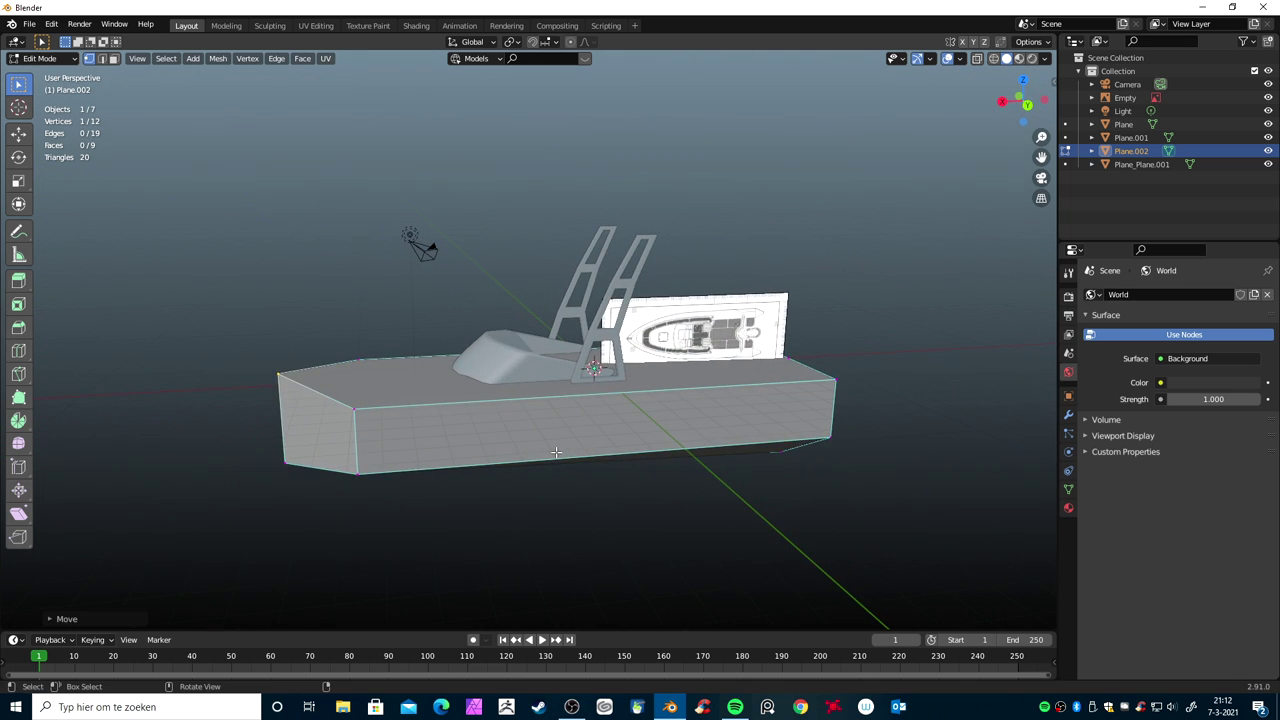
Add a loop cut across the hull, slid toward the bow
{"action": "key", "text": "ctrl+r"}
{"action": "left_click", "coordinate": [492, 402]}
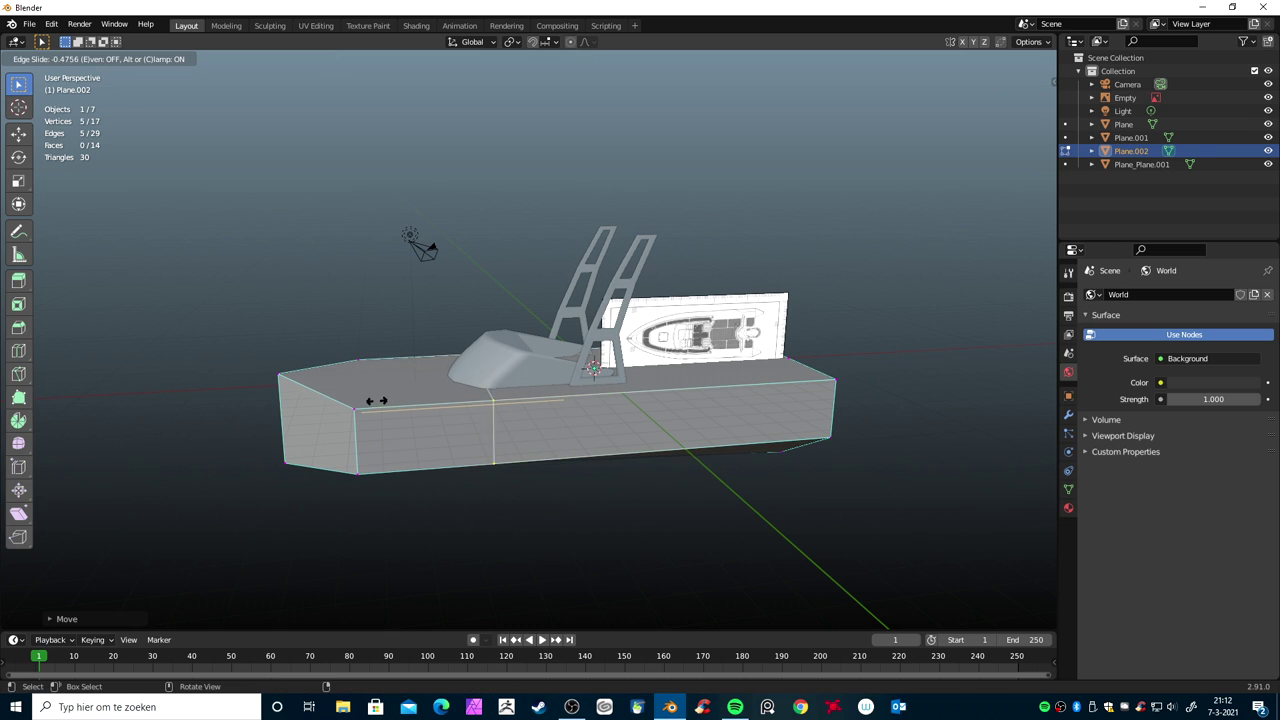
{"action": "left_click", "coordinate": [346, 402]}
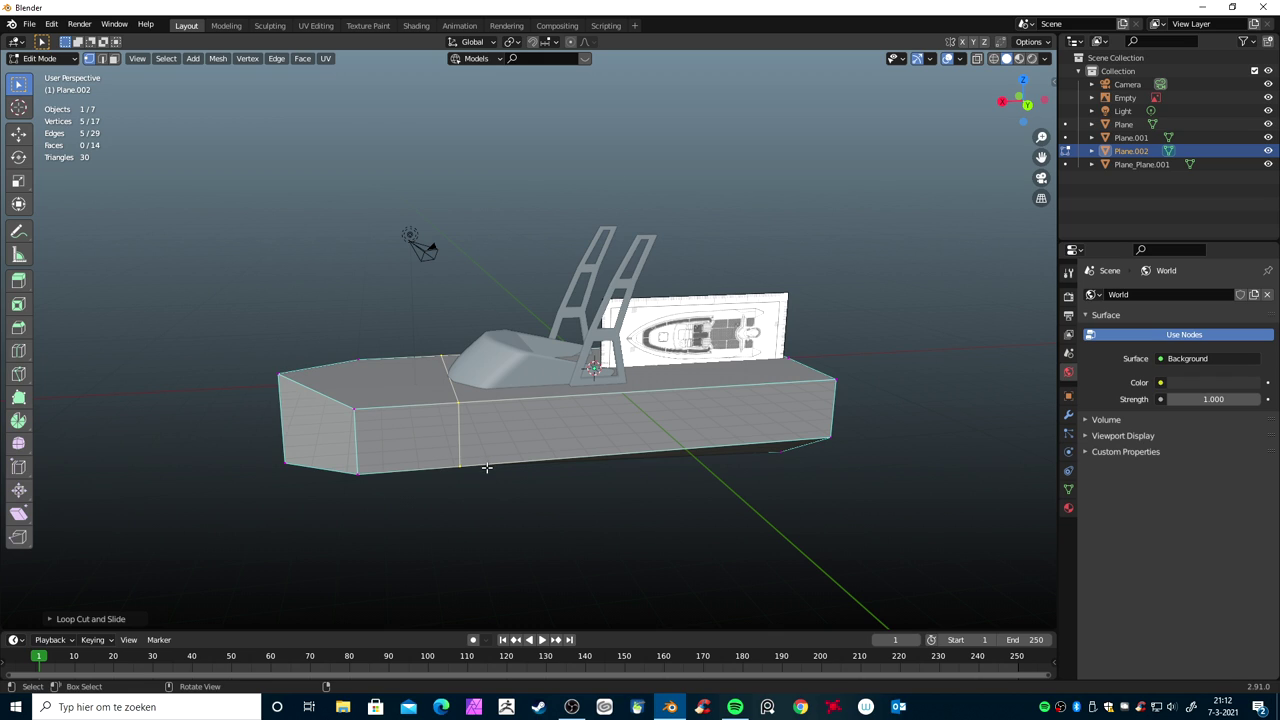
In edge mode, lower one hull edge 0.408 m along Z to slope the underside
{"action": "key", "text": "ctrl+Tab"}
{"action": "key", "text": "e"}
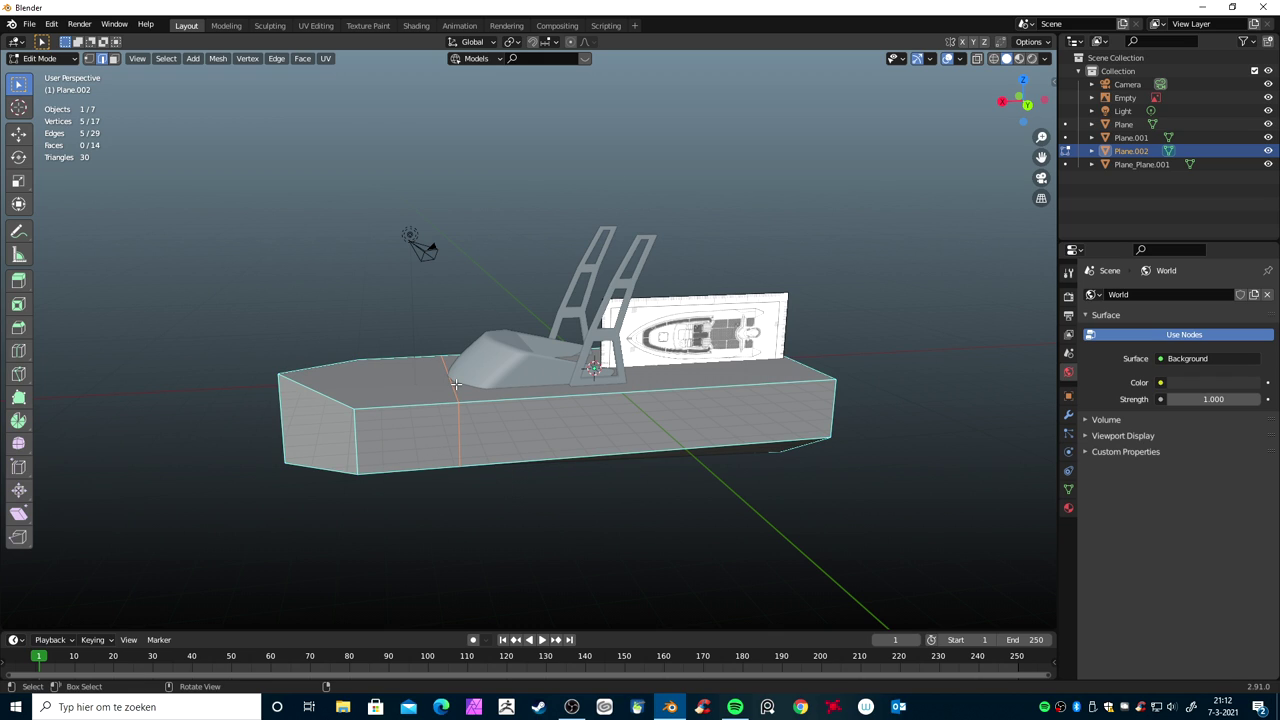
{"action": "key", "text": "g"}
{"action": "key", "text": "z"}
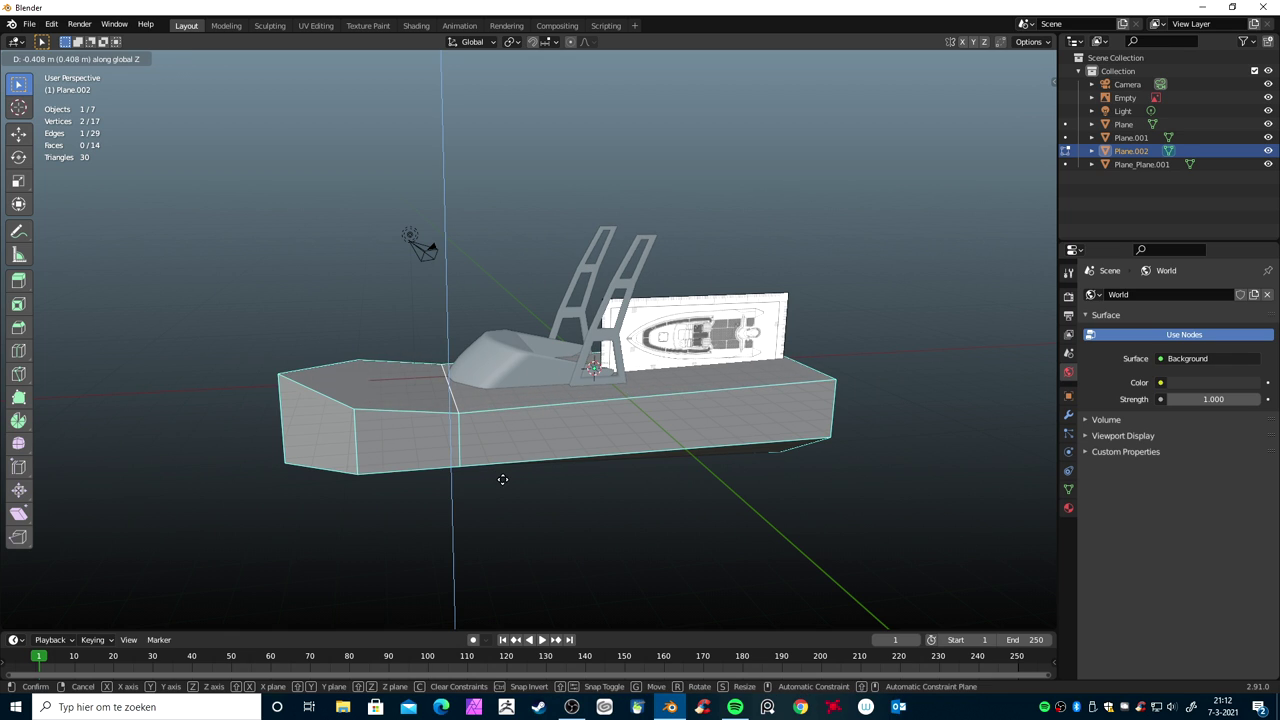
{"action": "left_click", "coordinate": [503, 480]}
{"action": "mouse_move", "coordinate": [503, 478]}
{"action": "middle_mouse_down"}
{"action": "mouse_move", "coordinate": [513, 466]}
{"action": "mouse_move", "coordinate": [577, 486]}
{"action": "mouse_move", "coordinate": [518, 515]}
{"action": "middle_mouse_up"}
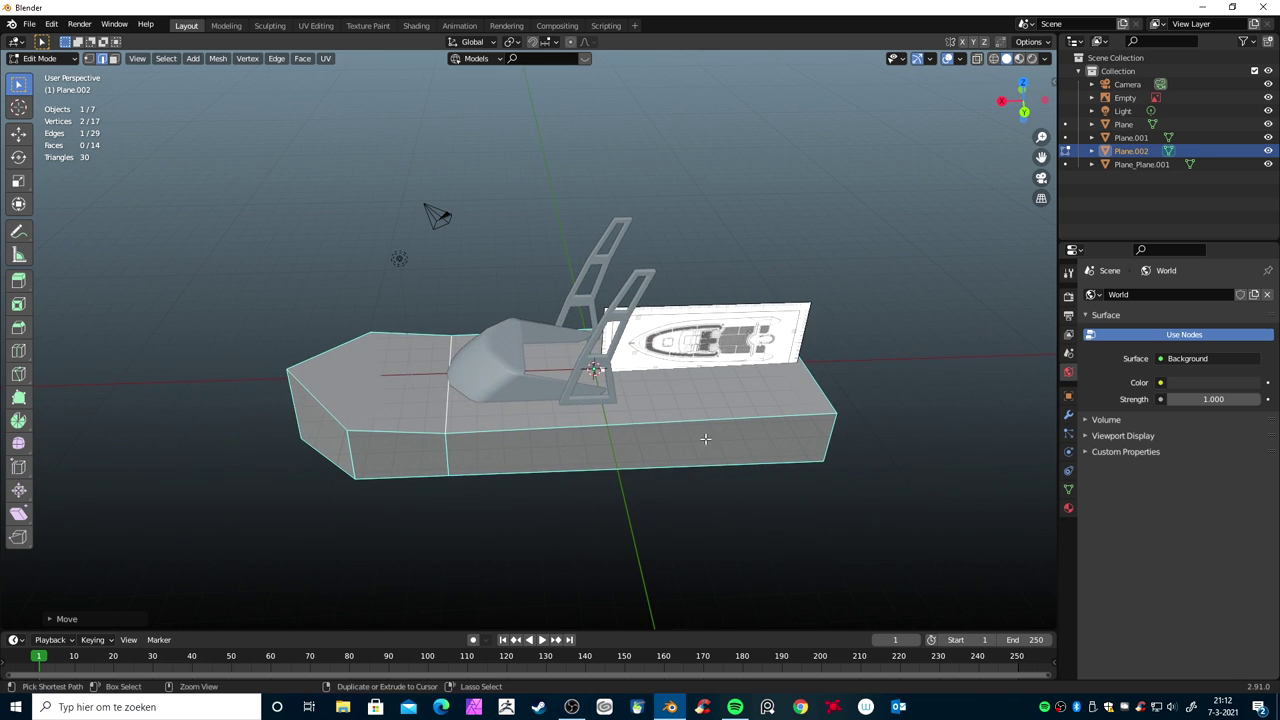
{"action": "key", "text": "ctrl+Tab"}
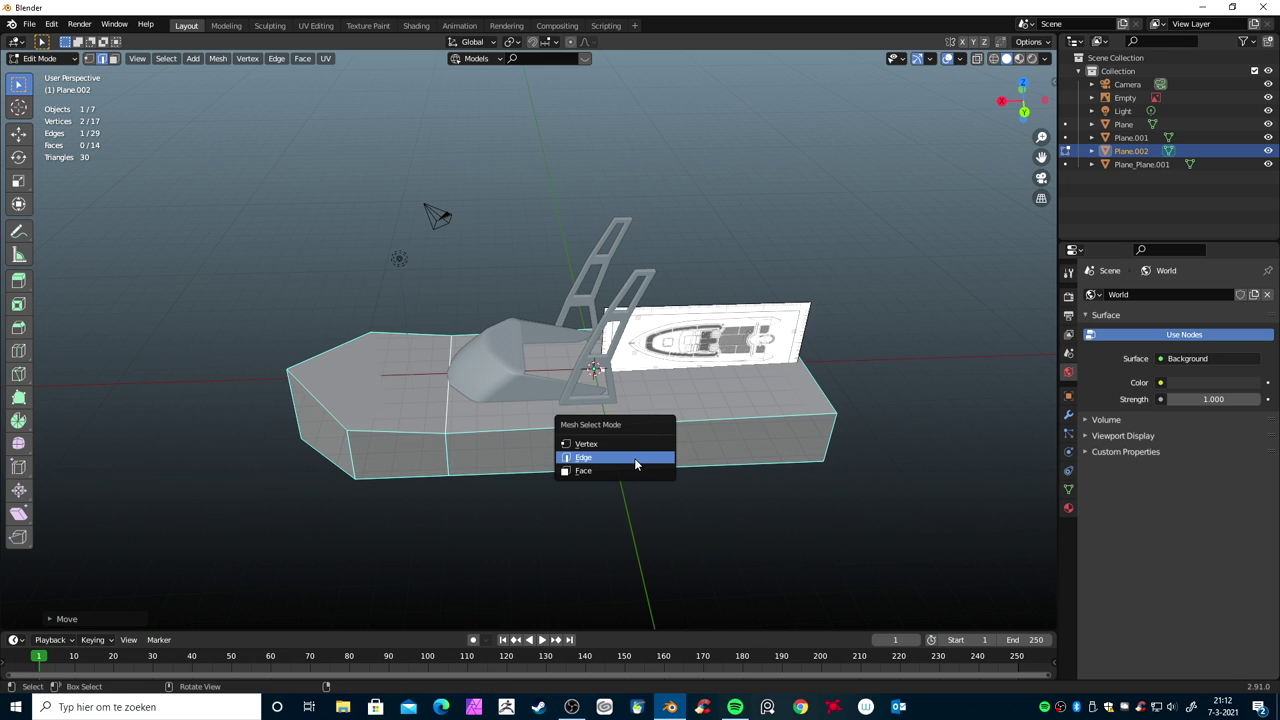
{"action": "key", "text": "Escape"}
{"action": "middle_click_drag", "start_coordinate": [643, 491], "coordinate": [668, 481]}
Add the last top hull edge and bevel the gunwale edges with 3 segments, about 0.255 m wide
{"action": "left_click", "coordinate": [460, 443], "text": "shift"}
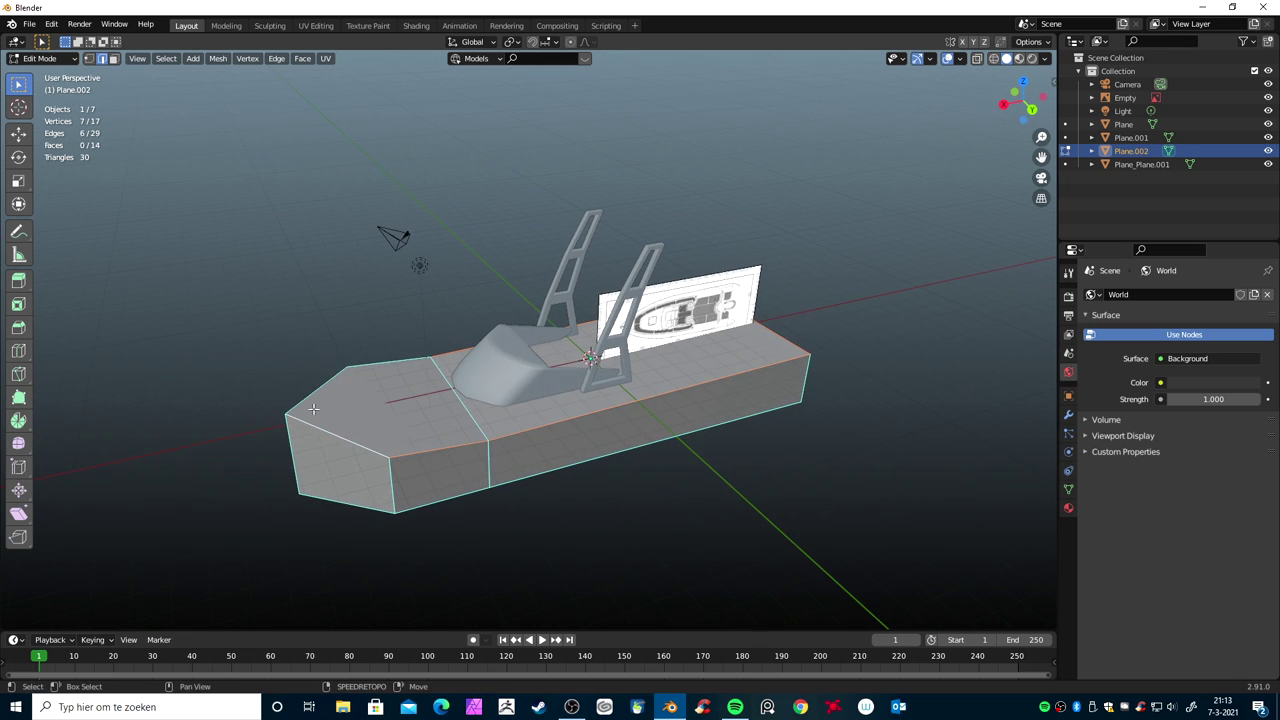
{"action": "middle_click_drag", "start_coordinate": [389, 384], "coordinate": [721, 404]}
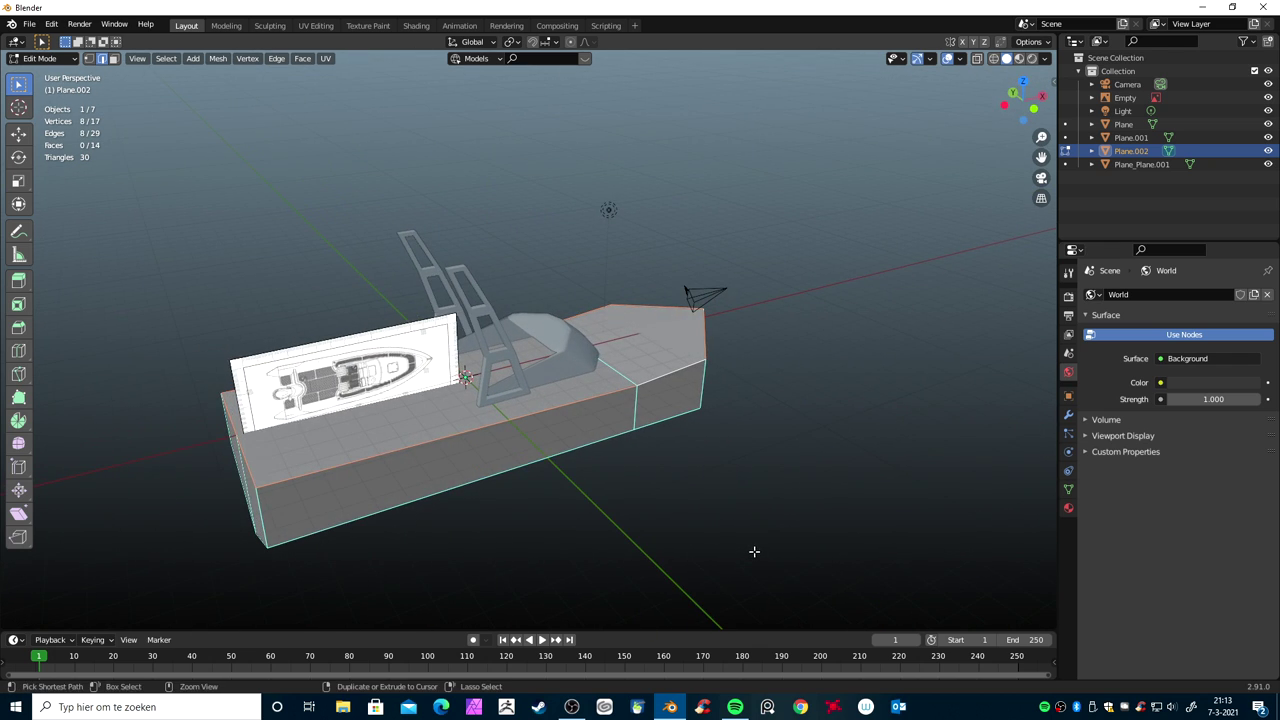
{"action": "key", "text": "ctrl+b"}
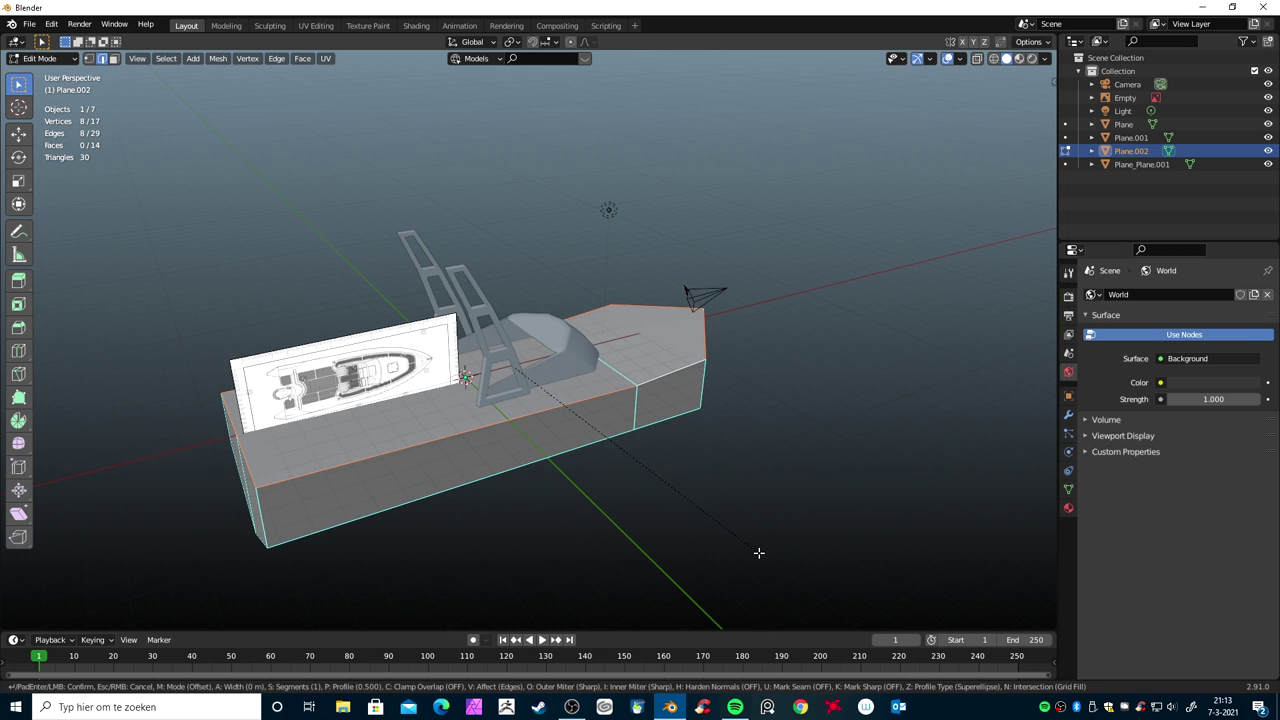
{"action": "scroll", "coordinate": [767, 562], "scroll_direction": "up", "scroll_amount": 2}
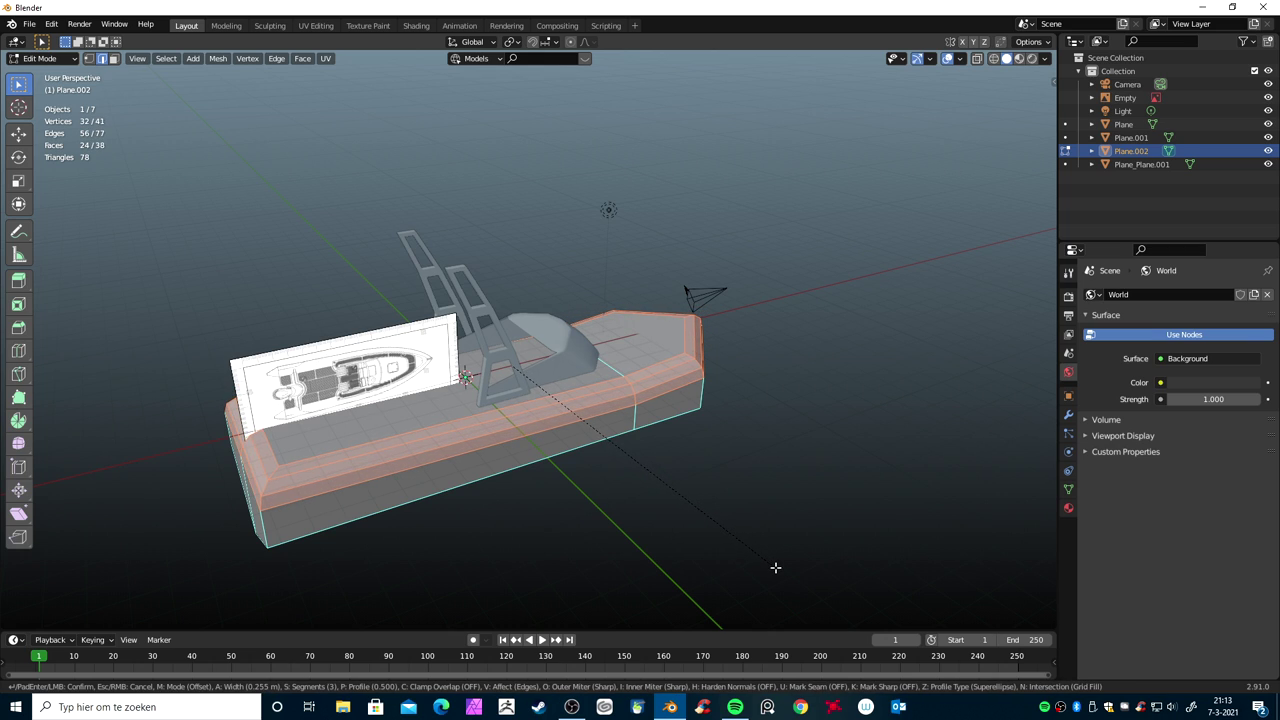
{"action": "left_click", "coordinate": [774, 562]}
{"action": "mouse_move", "coordinate": [772, 560]}
{"action": "middle_mouse_down"}
{"action": "mouse_move", "coordinate": [734, 534]}
{"action": "mouse_move", "coordinate": [668, 521]}
{"action": "mouse_move", "coordinate": [354, 506]}
{"action": "middle_mouse_up"}
{"action": "mouse_move", "coordinate": [622, 536]}
{"action": "middle_mouse_down"}
{"action": "mouse_move", "coordinate": [548, 534]}
{"action": "mouse_move", "coordinate": [606, 560]}
{"action": "middle_mouse_up"}
{"action": "key", "text": "ctrl+Tab"}
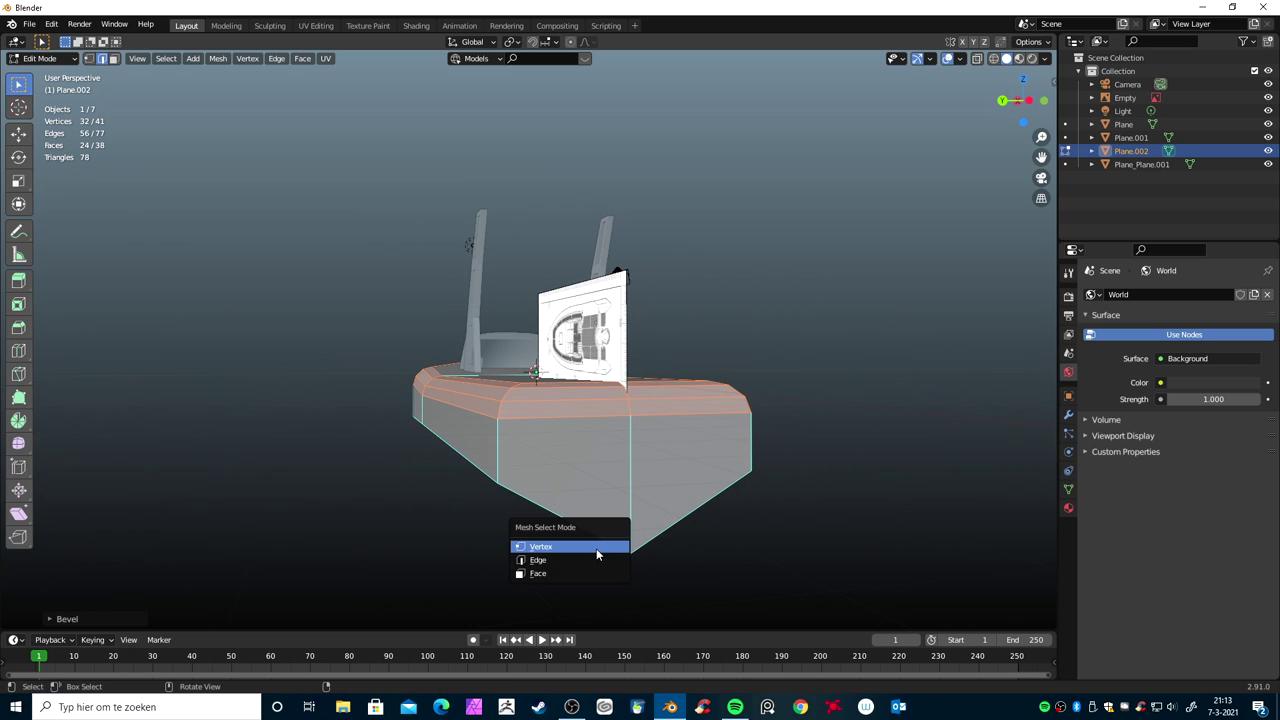
Select the hull's bottom corner vertex and raise it along Z to slope the underside
{"action": "left_click", "coordinate": [596, 548]}
{"action": "left_click", "coordinate": [674, 583]}
{"action": "middle_click_drag", "start_coordinate": [674, 583], "coordinate": [802, 585]}
{"action": "key", "text": "g"}
{"action": "key", "text": "z"}
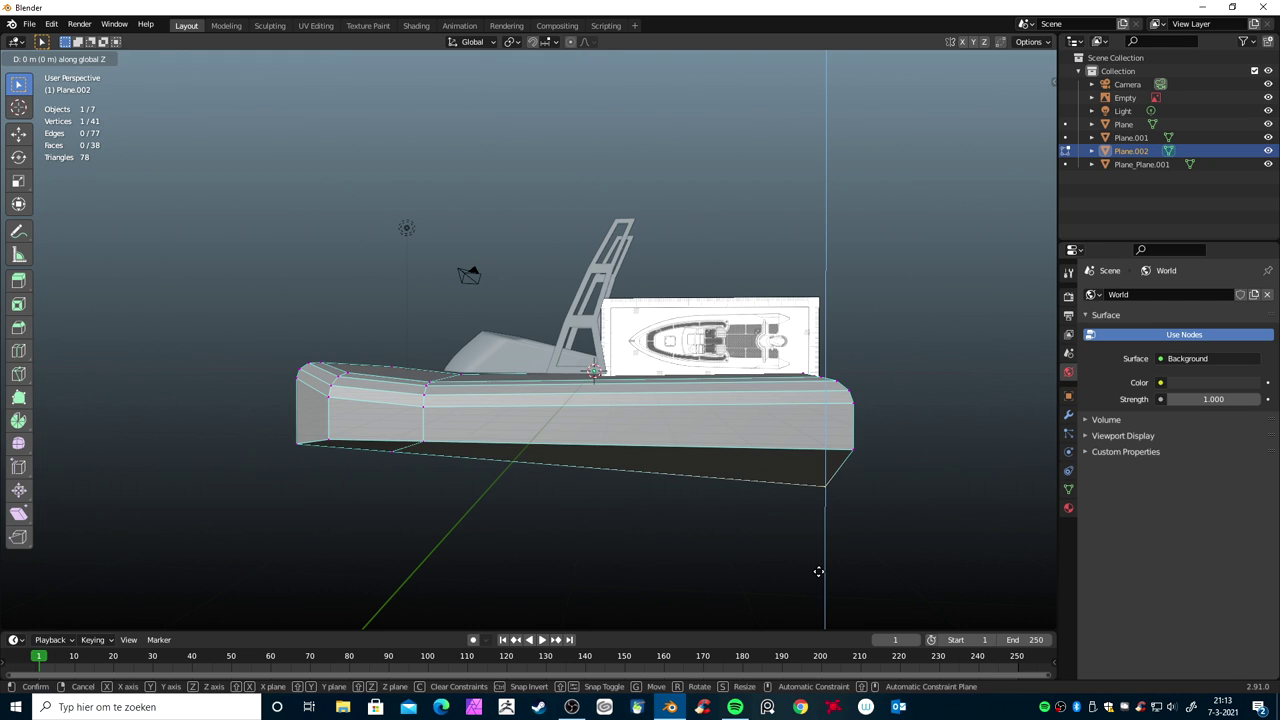
{"action": "left_click", "coordinate": [823, 552]}
{"action": "middle_click_drag", "start_coordinate": [774, 563], "coordinate": [786, 433]}
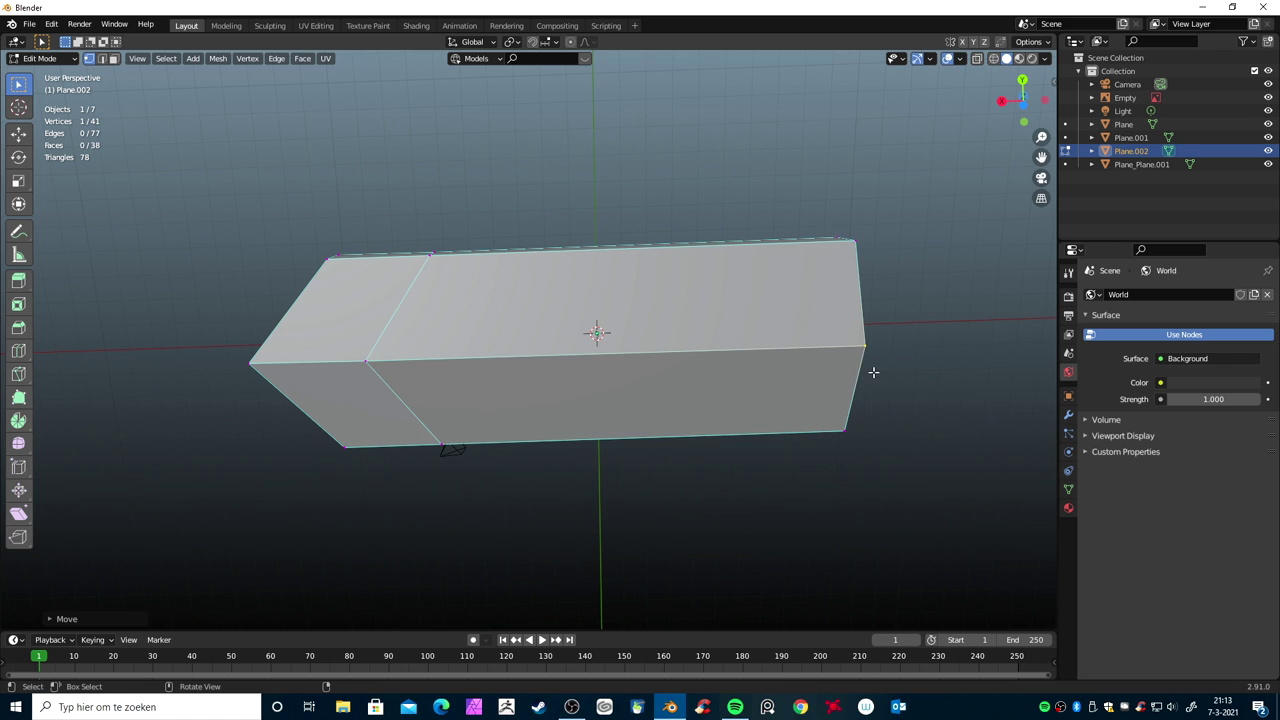
{"action": "mouse_move", "coordinate": [873, 372]}
{"action": "middle_mouse_down"}
{"action": "mouse_move", "coordinate": [777, 406]}
{"action": "mouse_move", "coordinate": [663, 503]}
{"action": "mouse_move", "coordinate": [786, 529]}
{"action": "mouse_move", "coordinate": [794, 551]}
{"action": "mouse_move", "coordinate": [776, 523]}
{"action": "middle_mouse_up"}
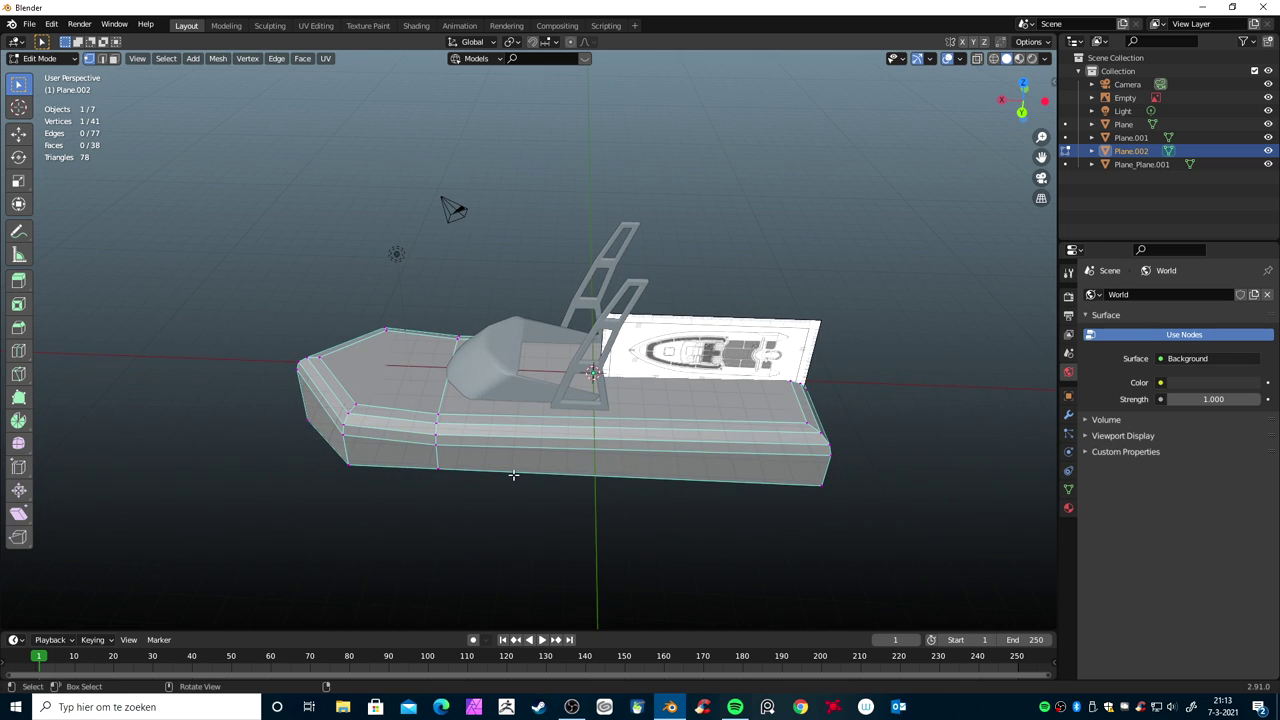
In front orthographic view, lower the console 0.2177 m along Z onto the deck
{"action": "key", "text": "KP_1"}
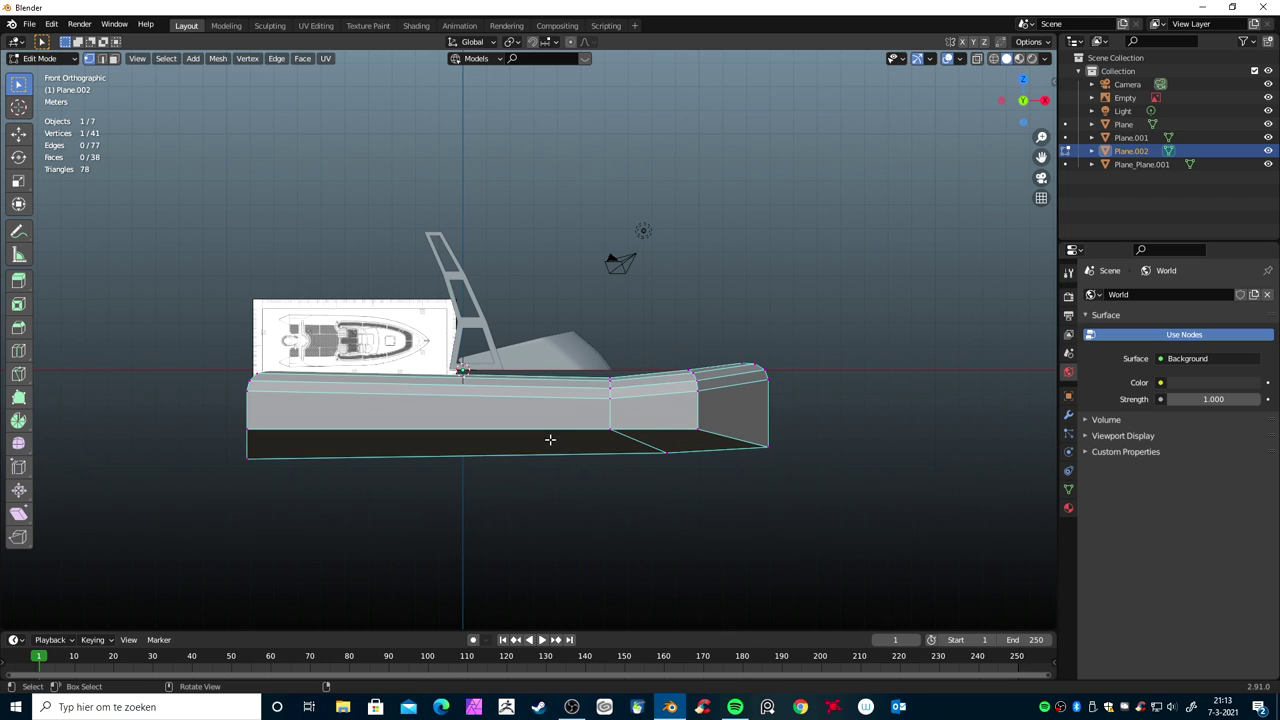
{"action": "scroll", "coordinate": [550, 439], "scroll_direction": "up", "scroll_amount": 3}
{"action": "scroll", "coordinate": [577, 455], "scroll_direction": "up", "scroll_amount": 2}
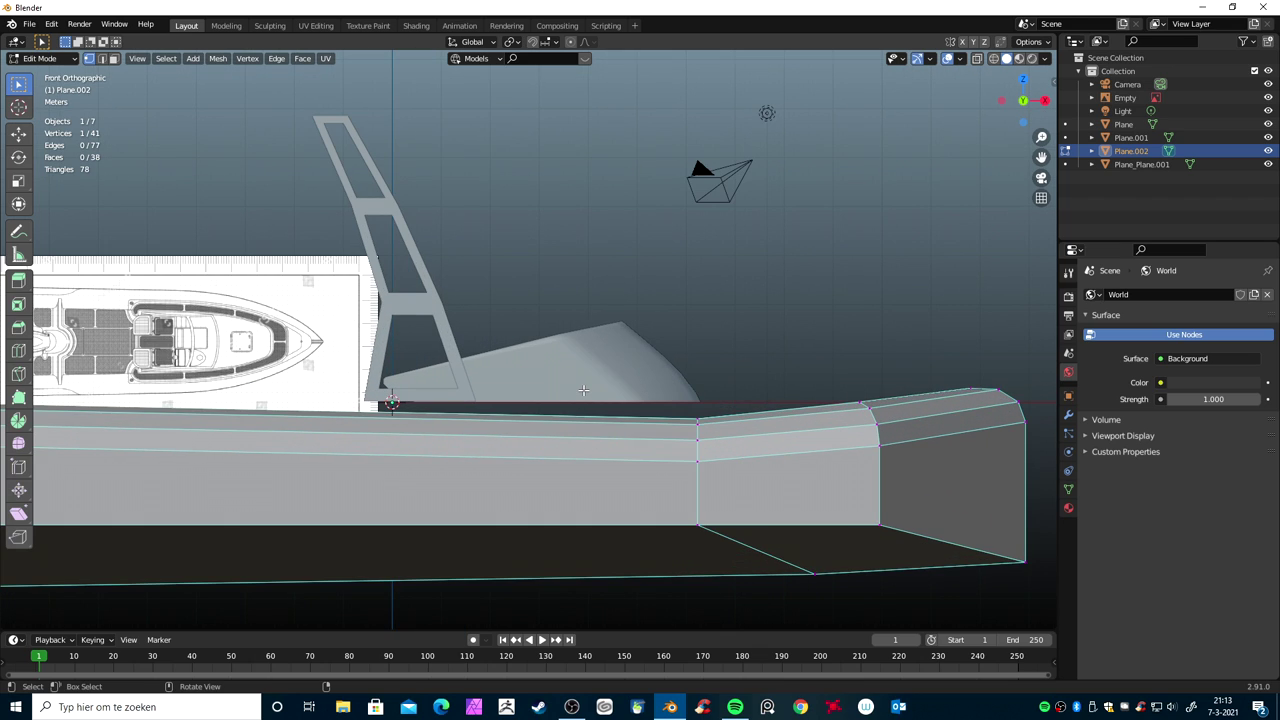
{"action": "key", "text": "Tab"}
{"action": "left_click", "coordinate": [579, 390]}
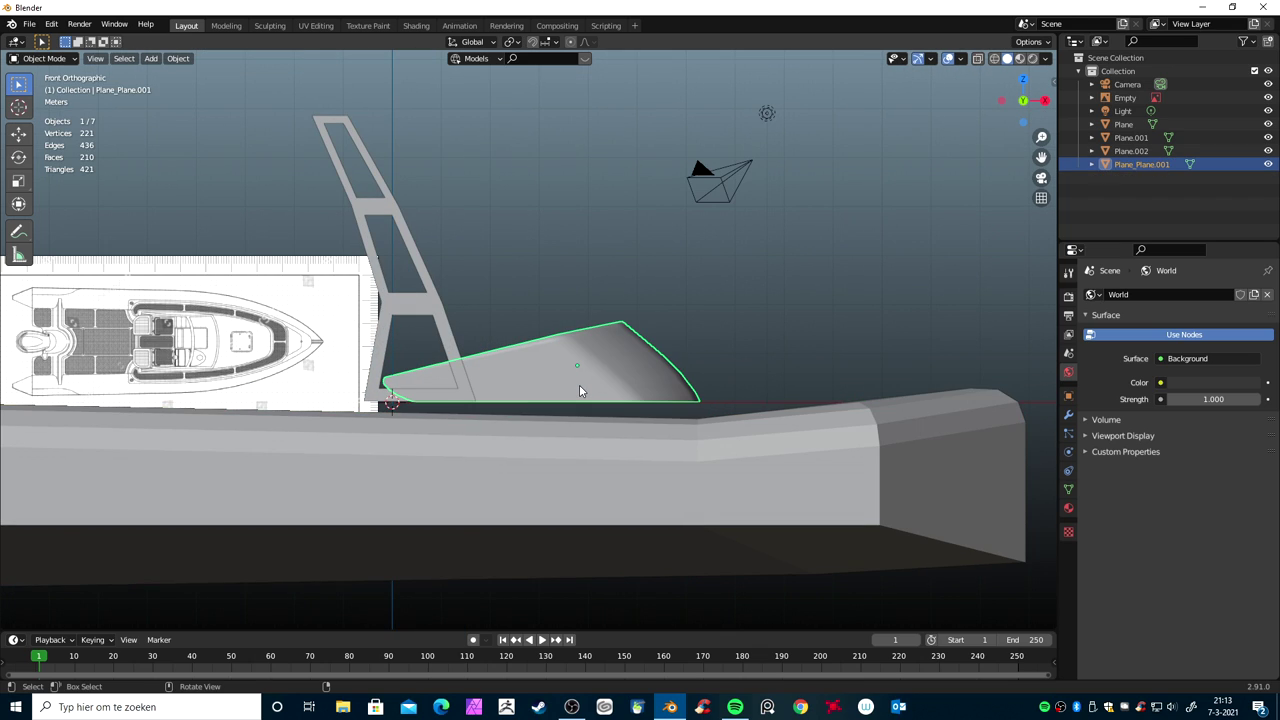
{"action": "key", "text": "g"}
{"action": "key", "text": "z"}
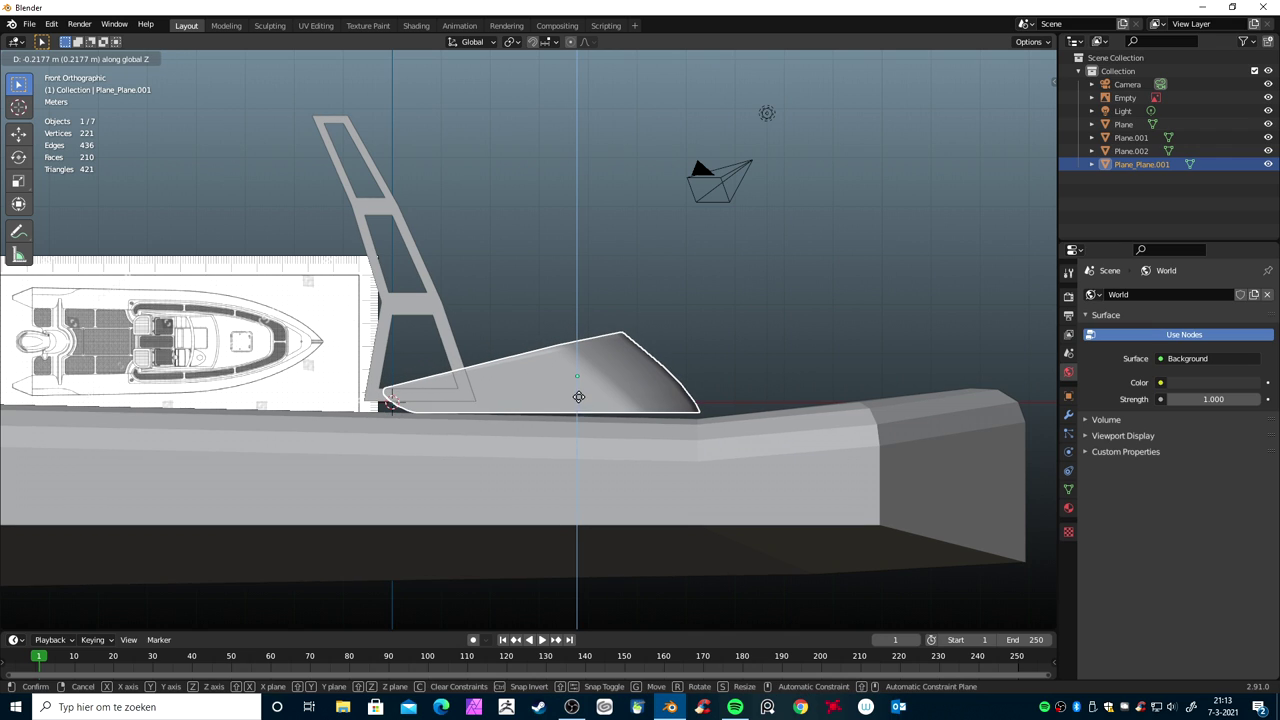
{"action": "left_click", "coordinate": [578, 401]}
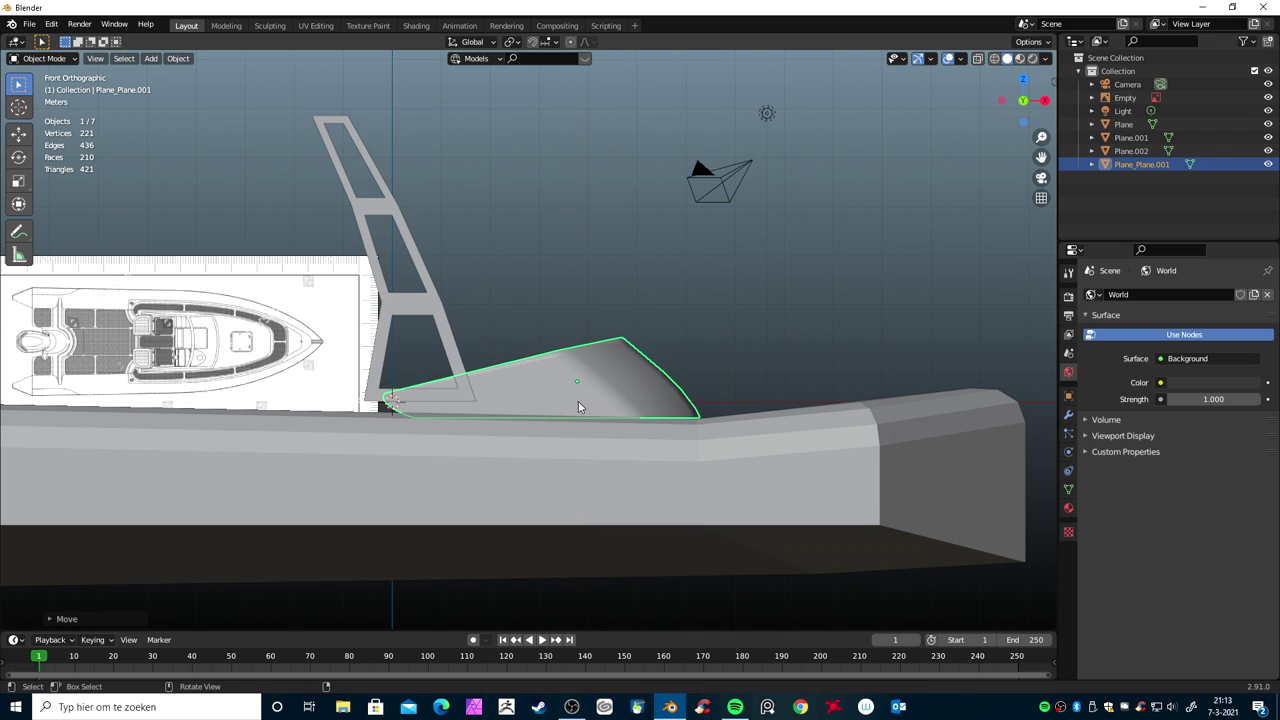
Lower both T-top support frames along Z until they sit on the deck
{"action": "left_click", "coordinate": [449, 347]}
{"action": "middle_click_drag", "start_coordinate": [529, 327], "coordinate": [492, 320]}
{"action": "left_click", "coordinate": [484, 324], "text": "shift"}
{"action": "key", "text": "KP_1"}
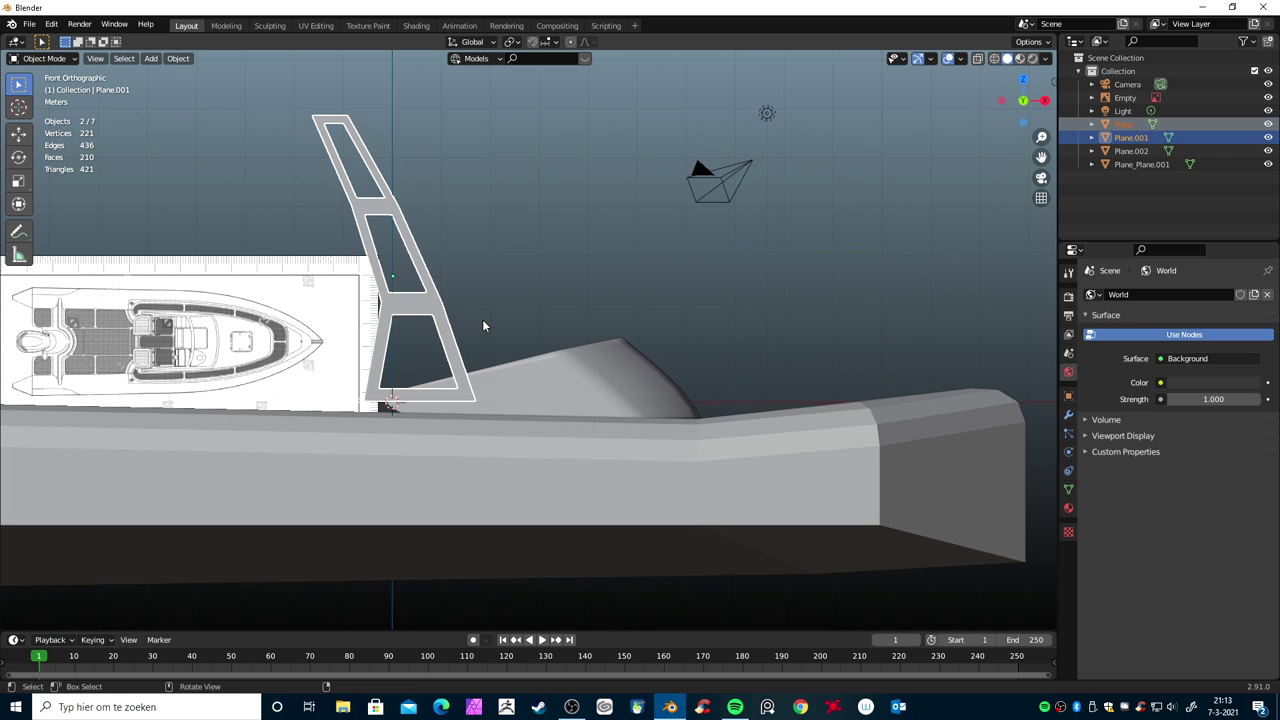
{"action": "key", "text": "g"}
{"action": "key", "text": "z"}
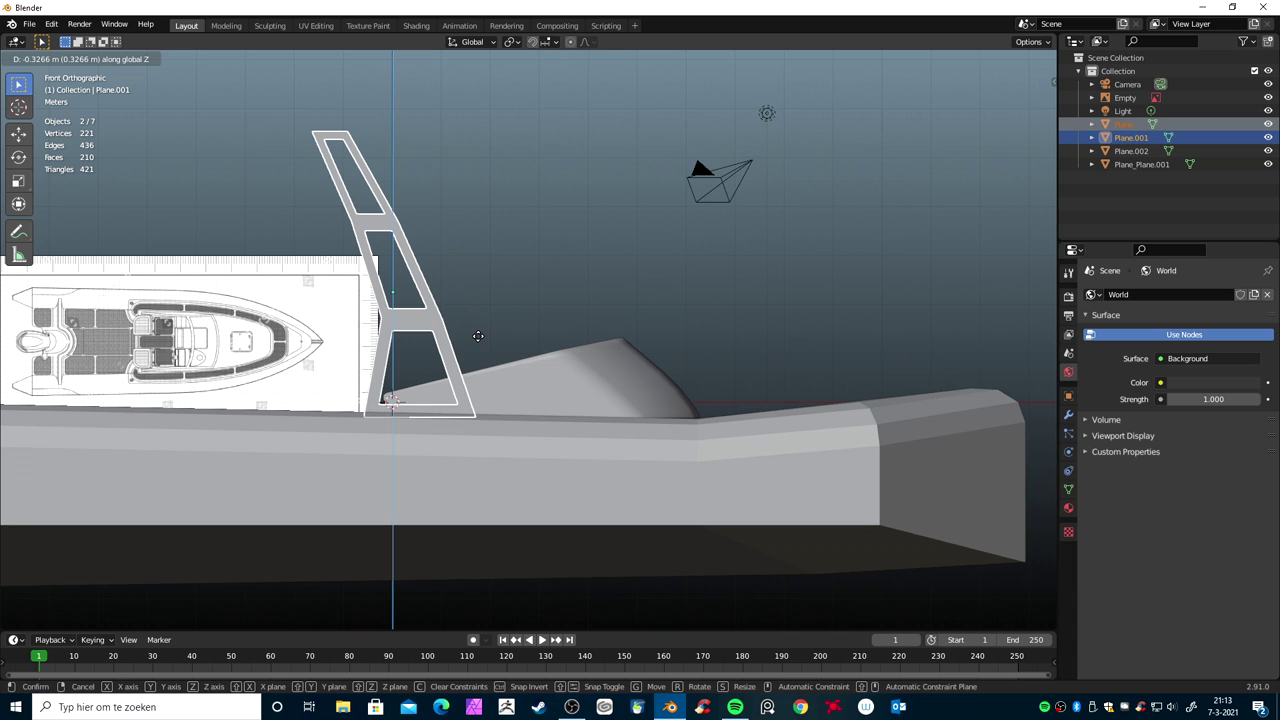
{"action": "left_click", "coordinate": [478, 335]}
{"action": "scroll", "coordinate": [478, 335], "scroll_direction": "down", "scroll_amount": 3}
{"action": "mouse_move", "coordinate": [500, 357]}
{"action": "middle_mouse_down"}
{"action": "mouse_move", "coordinate": [618, 441]}
{"action": "mouse_move", "coordinate": [546, 446]}
{"action": "middle_mouse_up"}
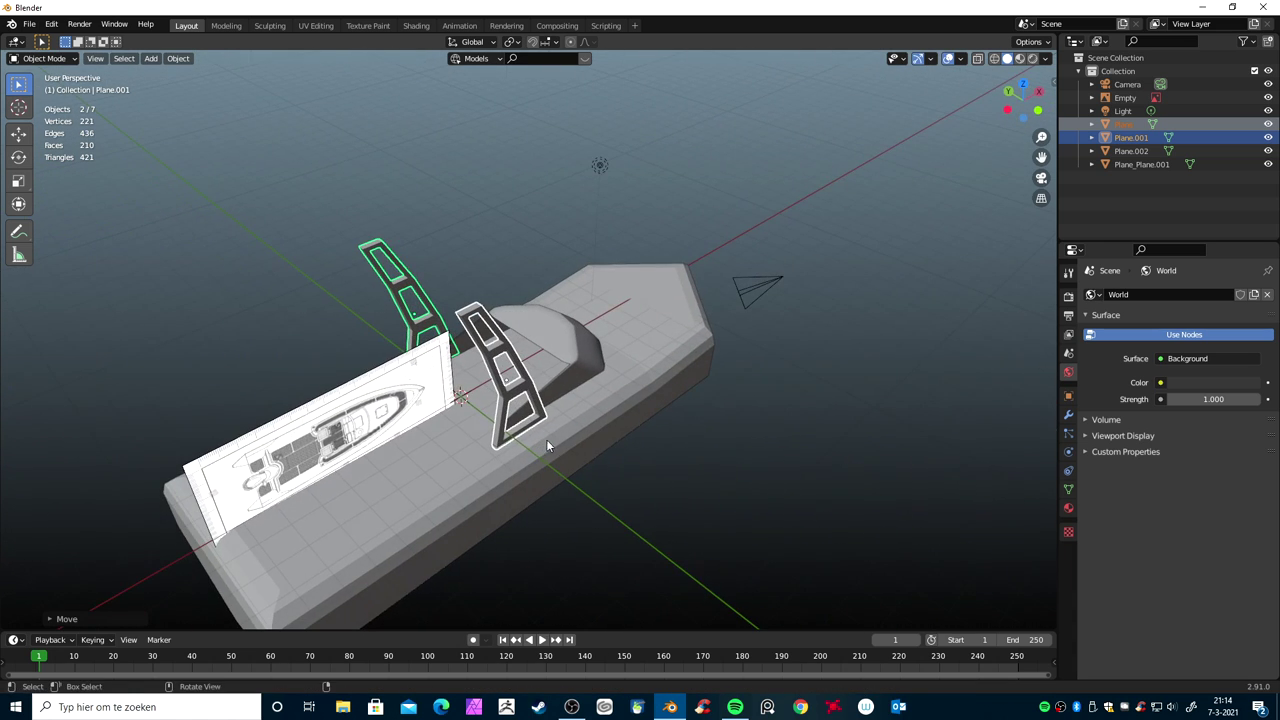
Shift the reference image Empty −3.303 m along X so it sits clear of the boat
{"action": "left_click", "coordinate": [339, 405]}
{"action": "key", "text": "g"}
{"action": "key", "text": "x"}
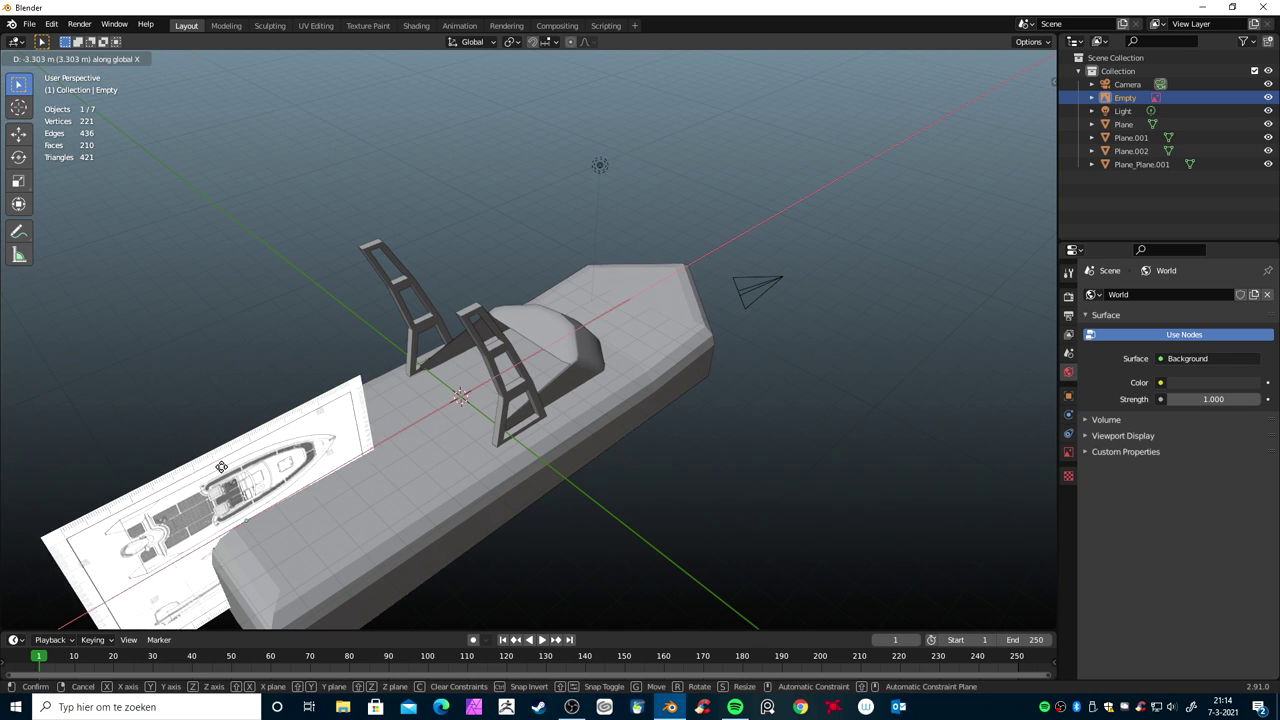
{"action": "left_click", "coordinate": [47, 548]}
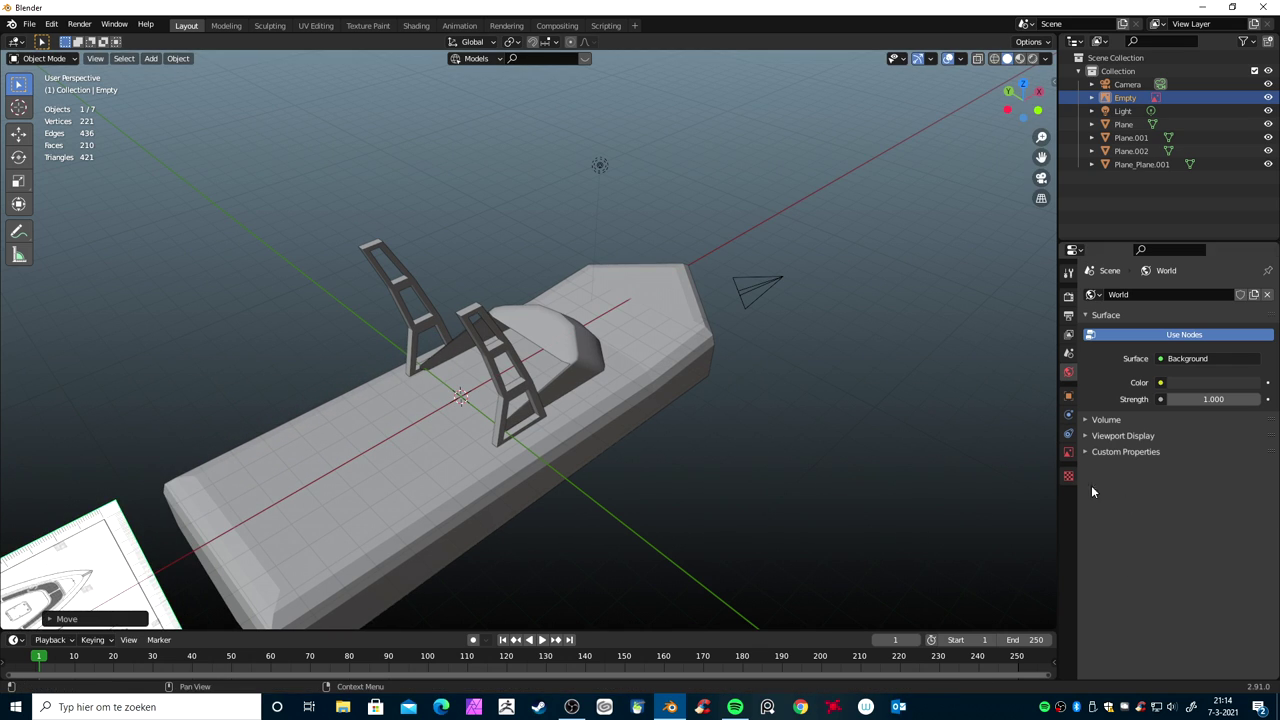
{"action": "middle_click_drag", "start_coordinate": [1000, 500], "coordinate": [806, 507]}
{"action": "key", "text": "KP_1"}
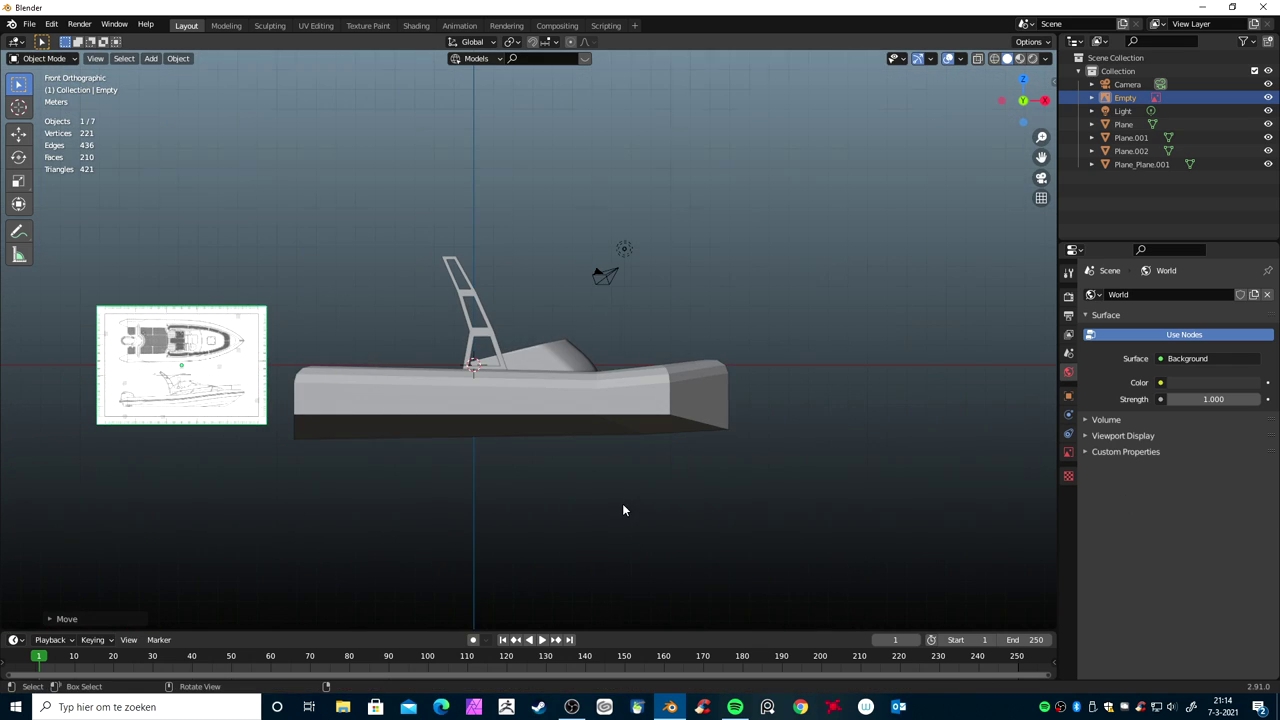
{"action": "mouse_move", "coordinate": [622, 508]}
{"action": "middle_mouse_down"}
{"action": "mouse_move", "coordinate": [621, 546]}
{"action": "mouse_move", "coordinate": [621, 488]}
{"action": "middle_mouse_up"}
{"action": "scroll", "coordinate": [619, 546], "scroll_direction": "up", "scroll_amount": 3}
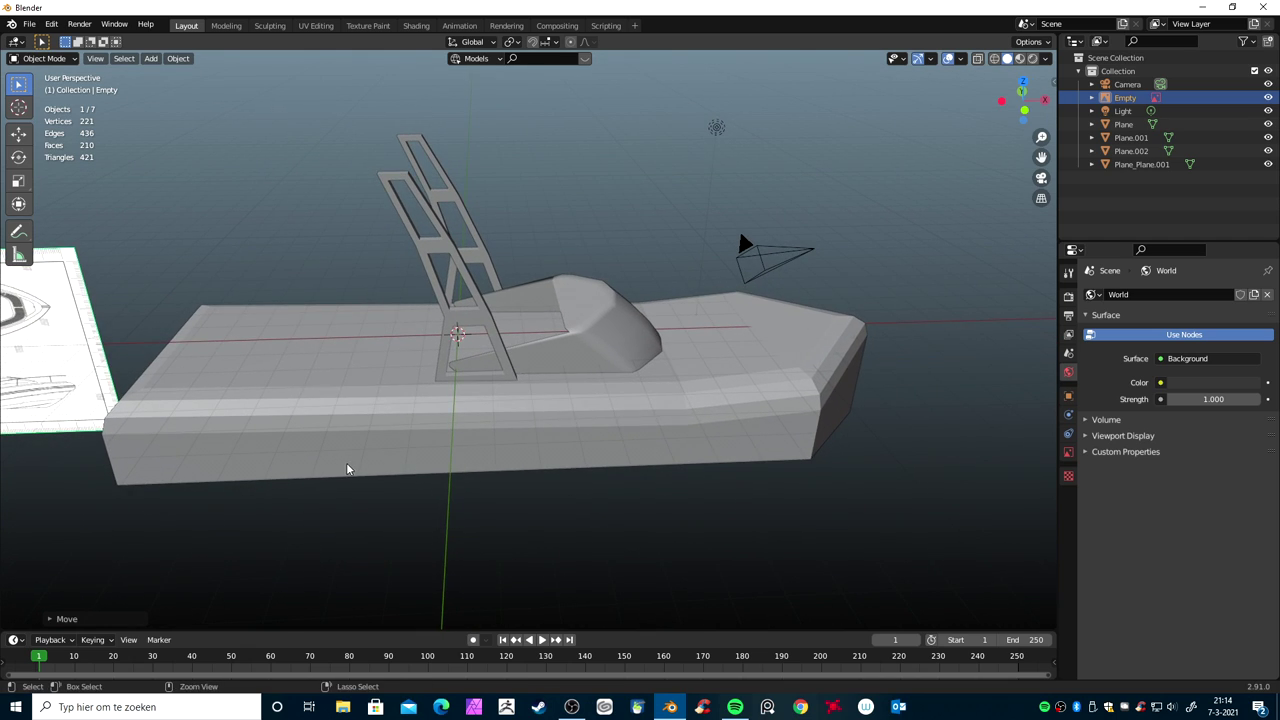
{"action": "left_click", "coordinate": [386, 413]}
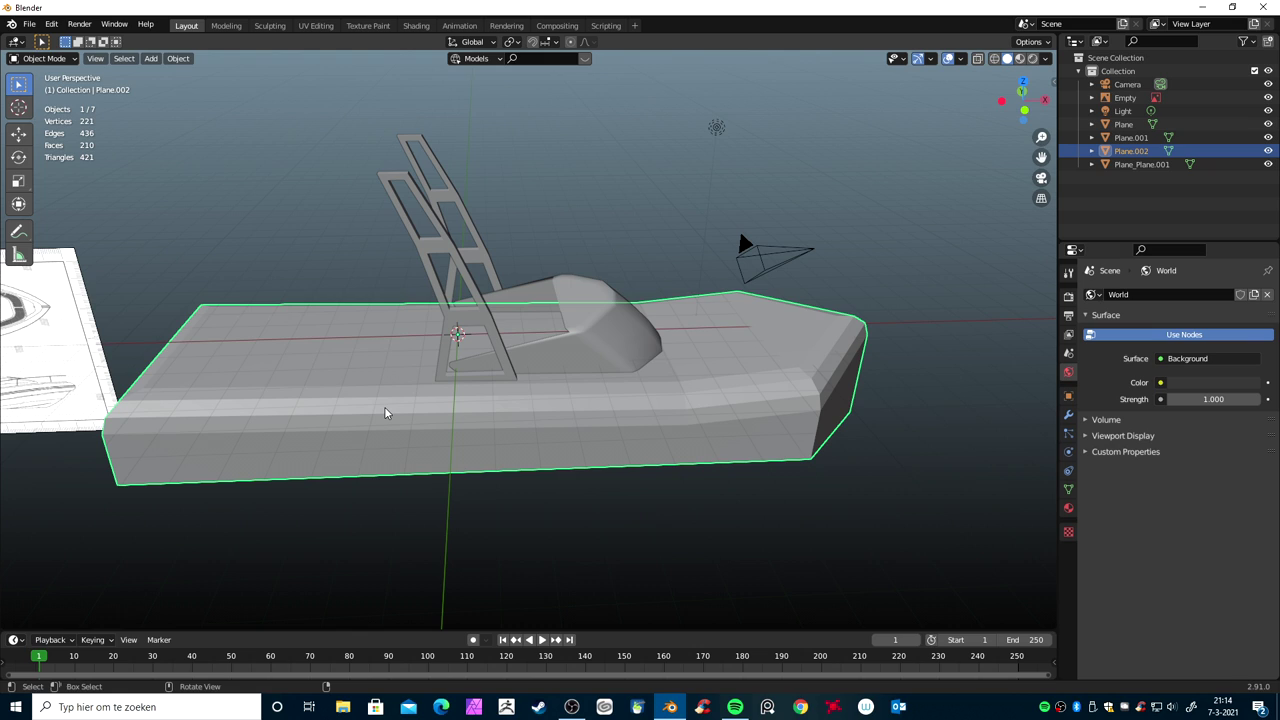
Cut two new edge loops across the hull, sliding them toward the stern
{"action": "key", "text": "Tab"}
{"action": "key", "text": "ctrl+r"}
{"action": "left_click", "coordinate": [390, 400]}
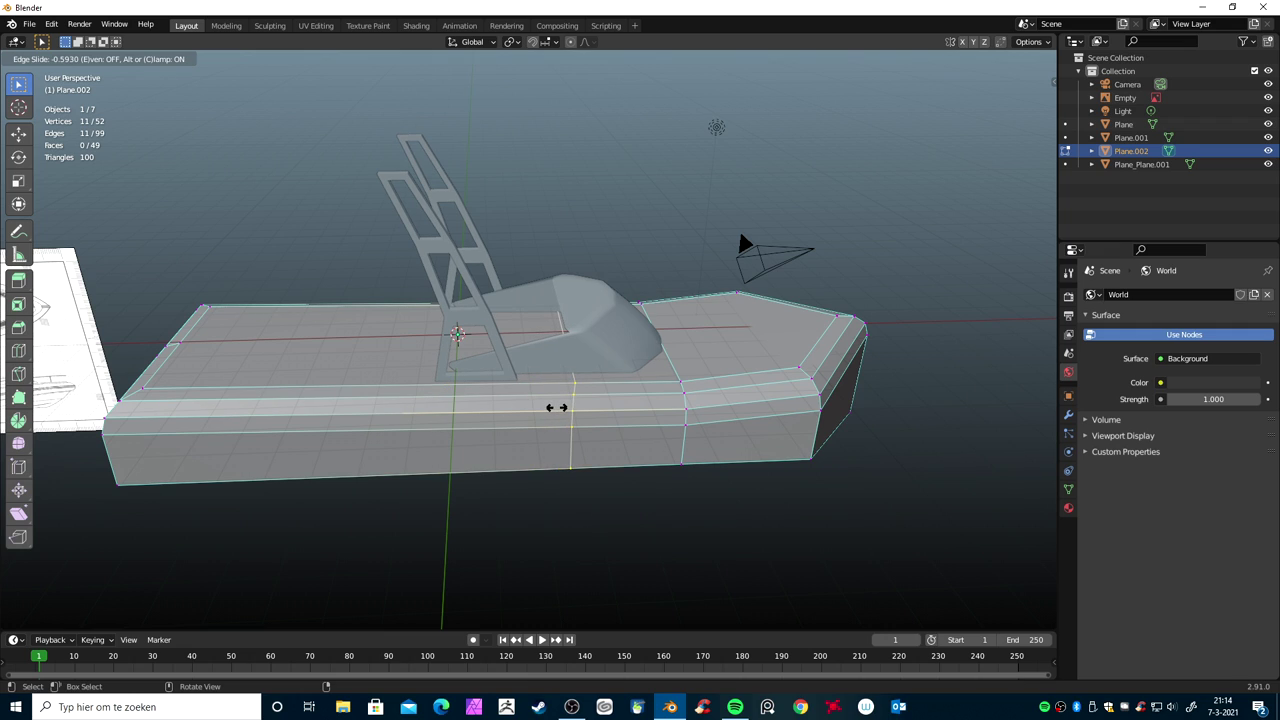
{"action": "left_click", "coordinate": [556, 407]}
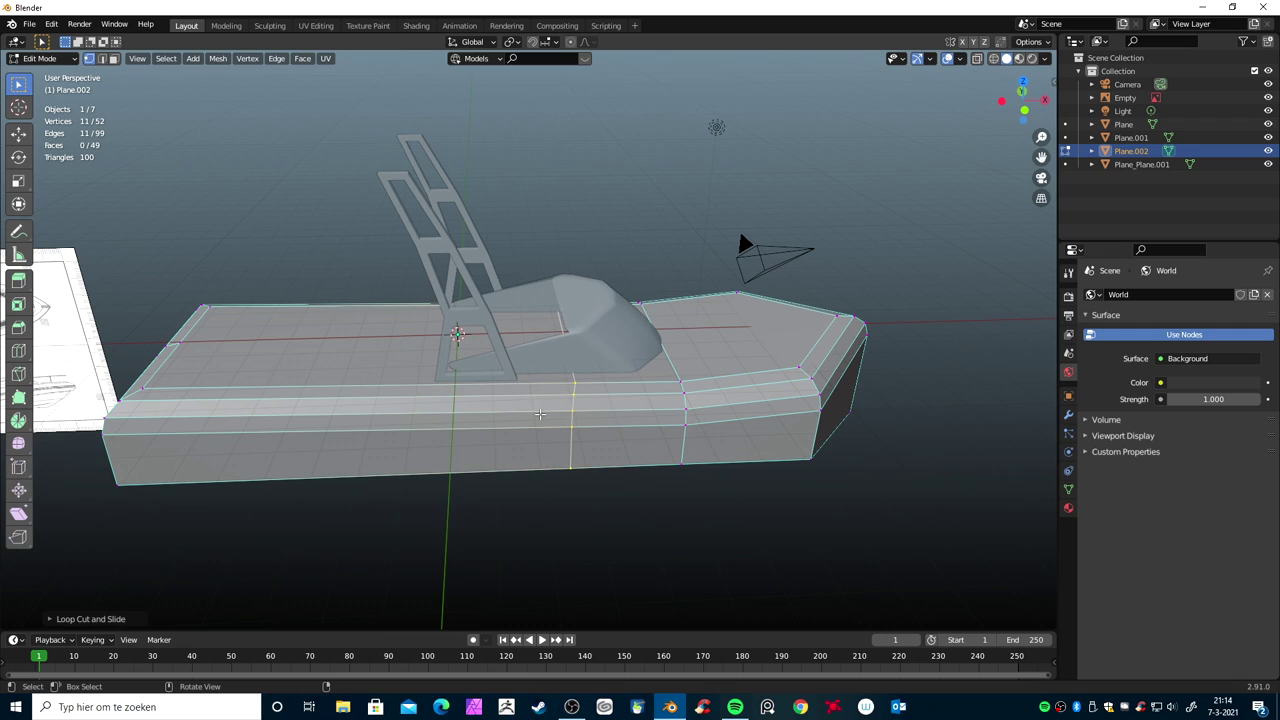
{"action": "key", "text": "ctrl+r"}
{"action": "left_click", "coordinate": [395, 398]}
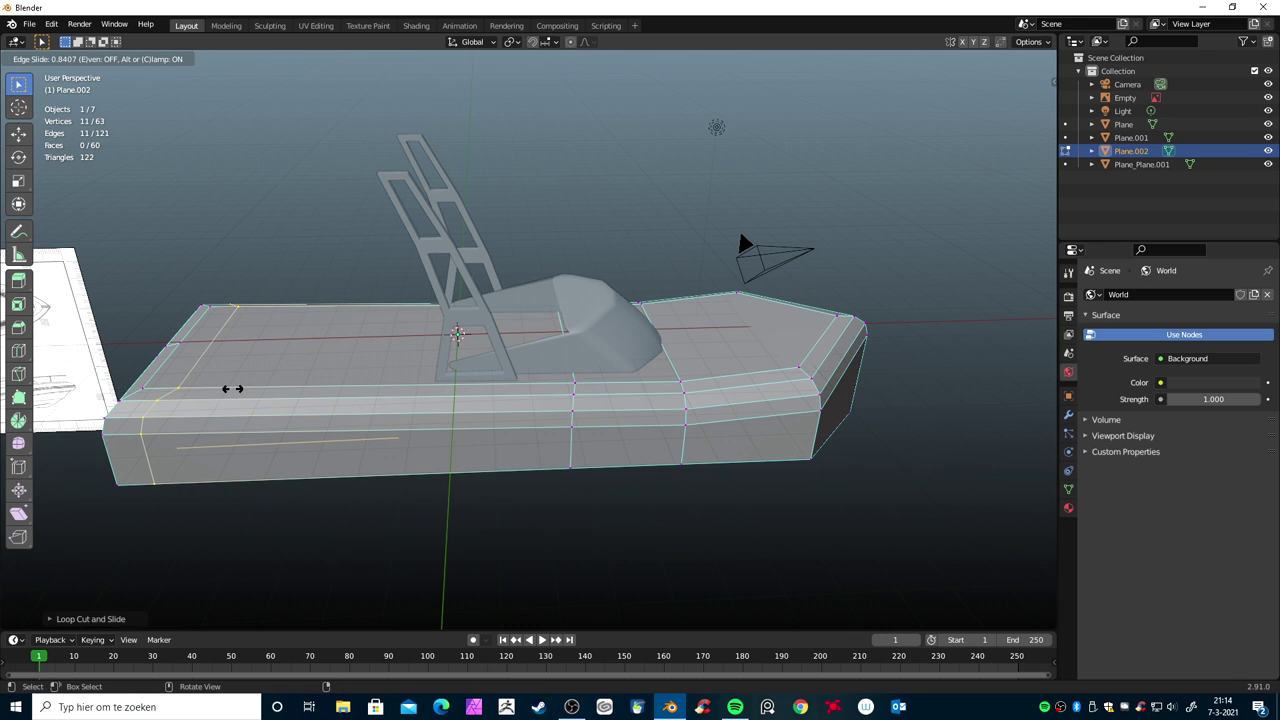
{"action": "left_click", "coordinate": [232, 388]}
Switch to face select mode and select the hull's deck face
{"action": "mouse_move", "coordinate": [283, 408]}
{"action": "middle_mouse_down"}
{"action": "mouse_move", "coordinate": [418, 420]}
{"action": "mouse_move", "coordinate": [446, 446]}
{"action": "middle_mouse_up"}
{"action": "key", "text": "ctrl+Tab"}
{"action": "left_click", "coordinate": [490, 472]}
{"action": "left_click", "coordinate": [560, 470]}
{"action": "middle_click_drag", "start_coordinate": [560, 470], "coordinate": [548, 430]}
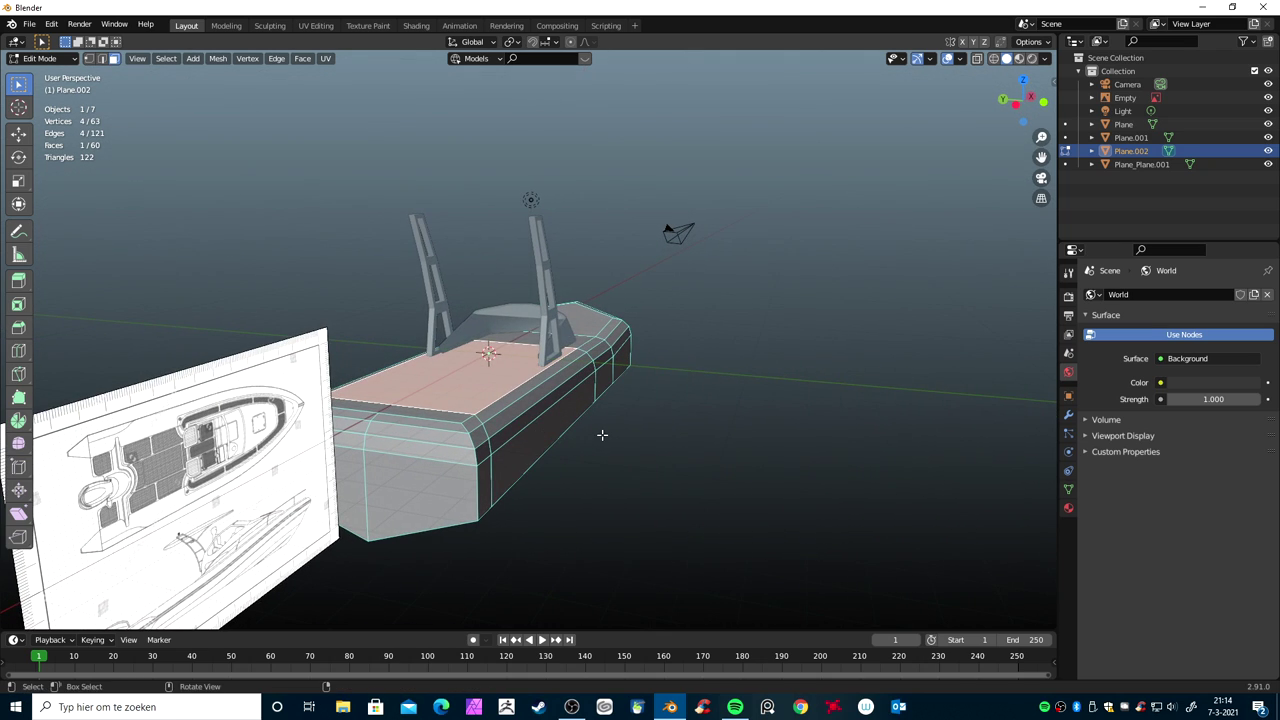
Extrude the deck face down into the hull and scale it to about 0.93
{"action": "key", "text": "e"}
{"action": "key", "text": "z"}
{"action": "key", "text": "z"}
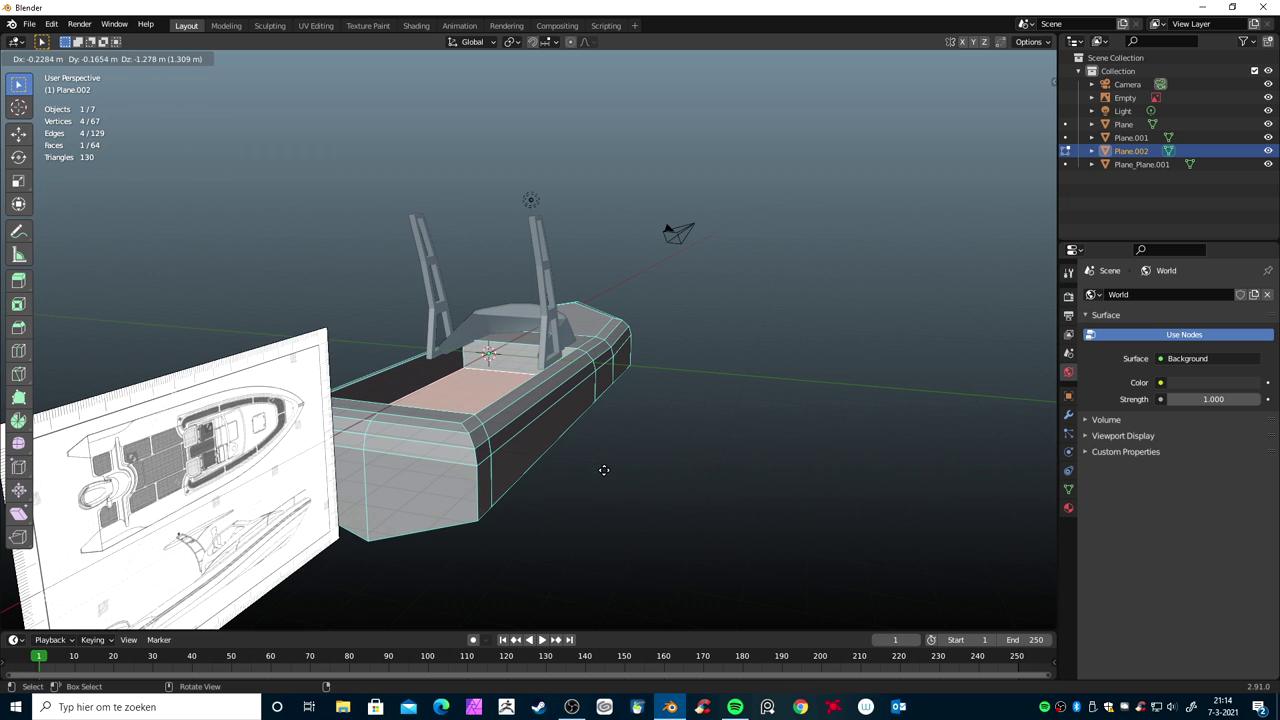
{"action": "left_click", "coordinate": [603, 466]}
{"action": "mouse_move", "coordinate": [589, 469]}
{"action": "middle_mouse_down"}
{"action": "mouse_move", "coordinate": [638, 505]}
{"action": "mouse_move", "coordinate": [632, 493]}
{"action": "middle_mouse_up"}
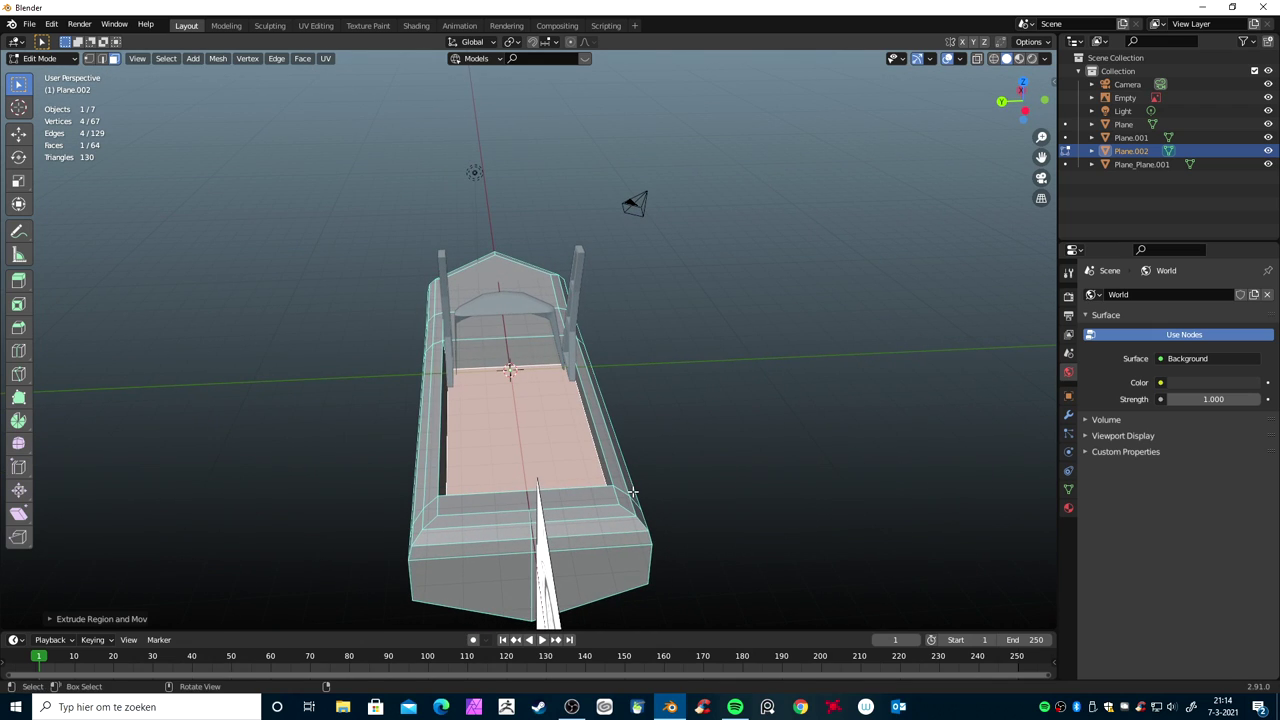
{"action": "key", "text": "g"}
{"action": "left_click", "coordinate": [632, 493]}
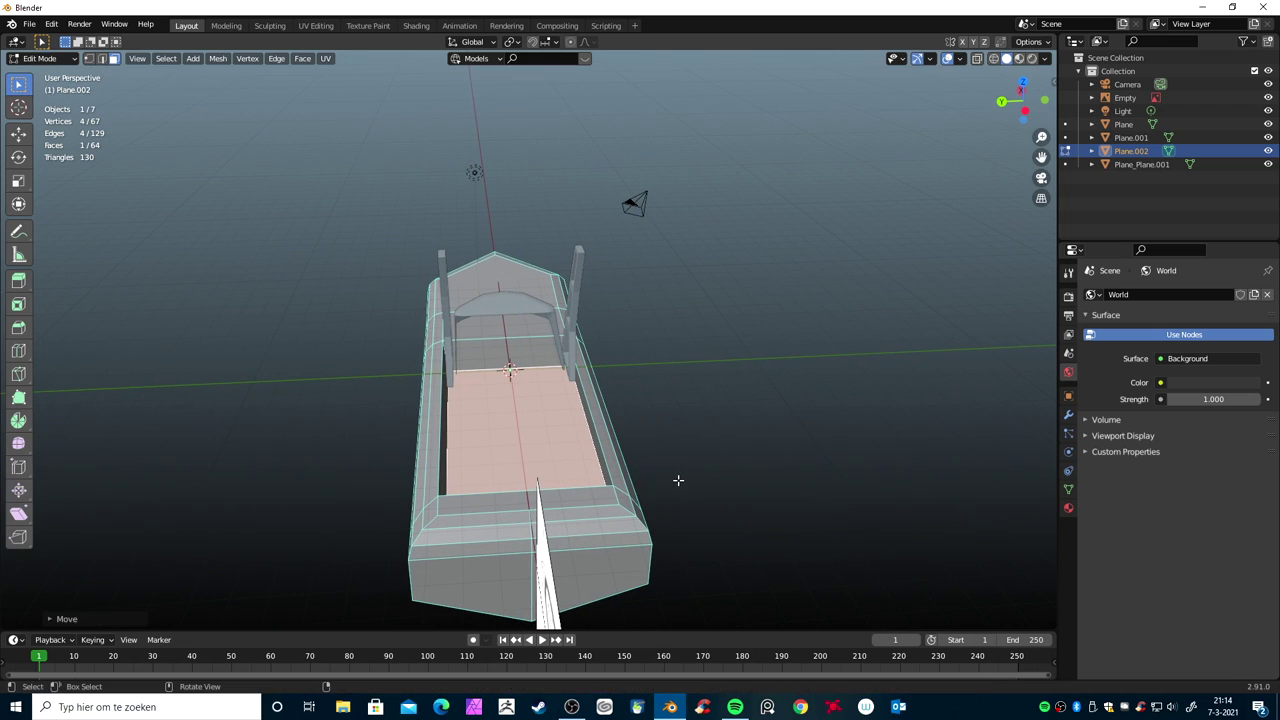
{"action": "key", "text": "s"}
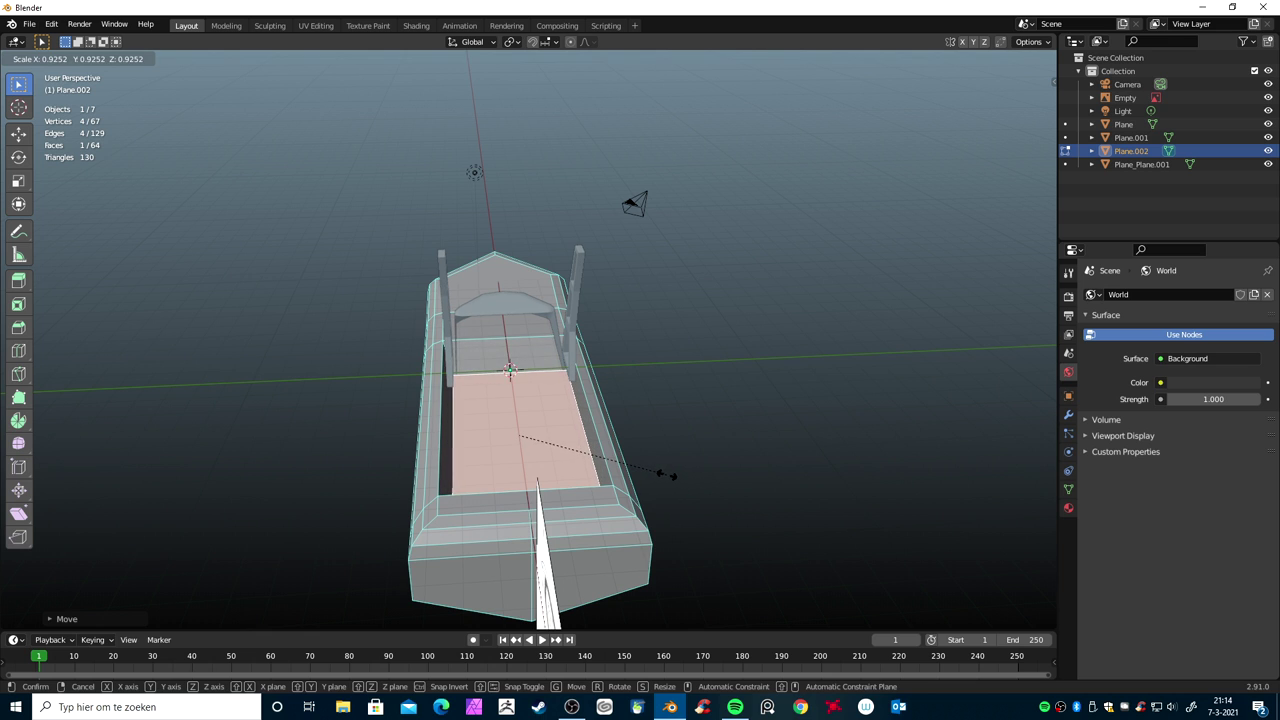
{"action": "left_click", "coordinate": [670, 476]}
Switch to edge select mode and select an edge by the dark gap near the console
{"action": "mouse_move", "coordinate": [663, 477]}
{"action": "middle_mouse_down"}
{"action": "mouse_move", "coordinate": [518, 493]}
{"action": "mouse_move", "coordinate": [433, 463]}
{"action": "middle_mouse_up"}
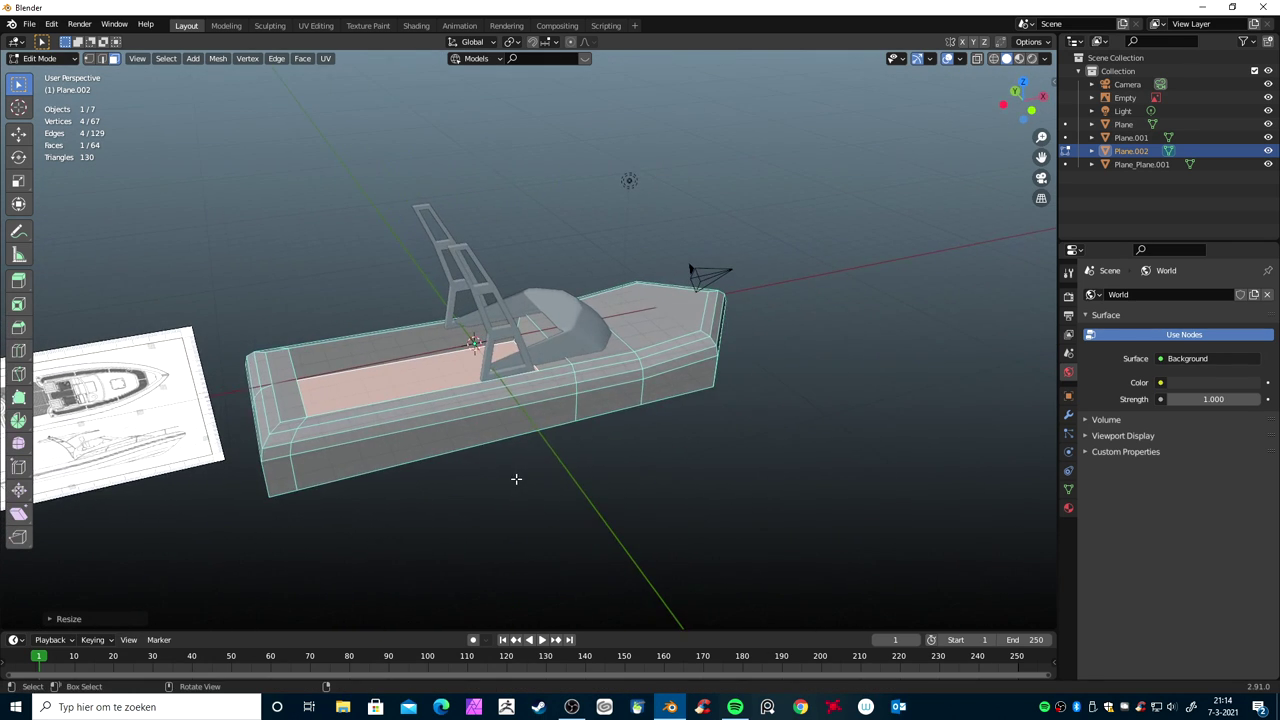
{"action": "middle_click_drag", "start_coordinate": [437, 460], "coordinate": [592, 427]}
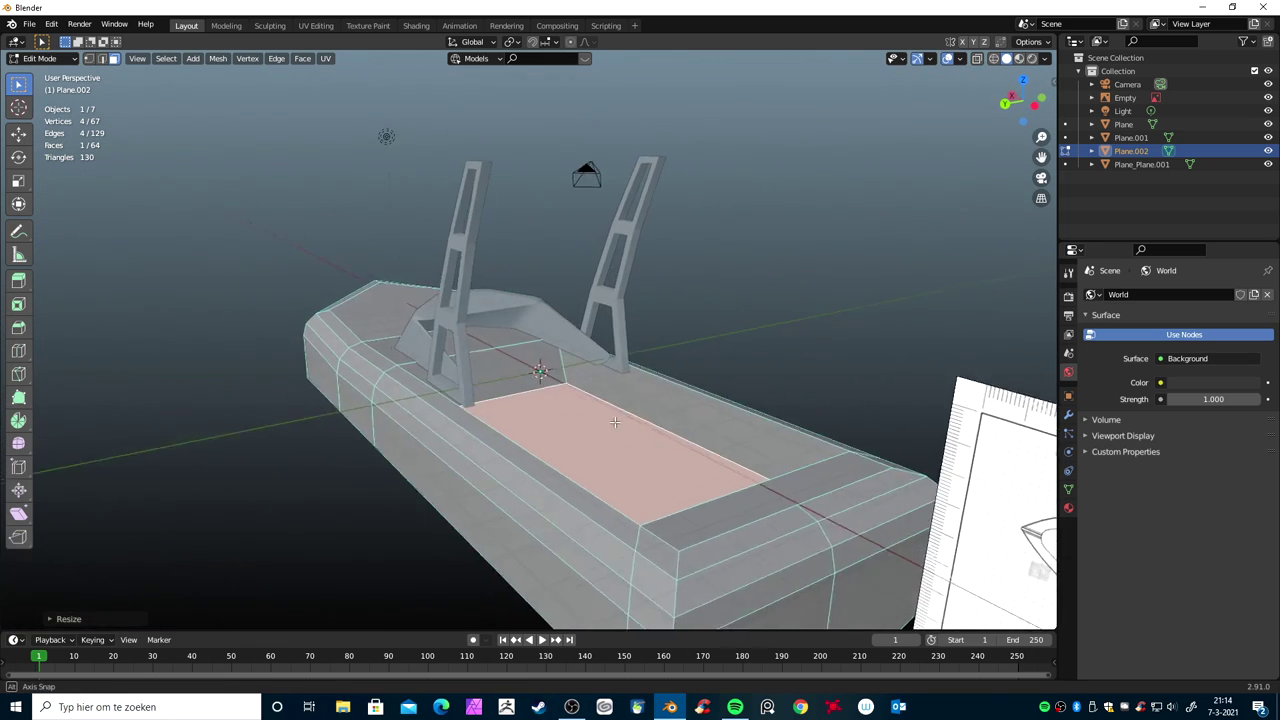
{"action": "scroll", "coordinate": [600, 430], "scroll_direction": "up", "scroll_amount": 6}
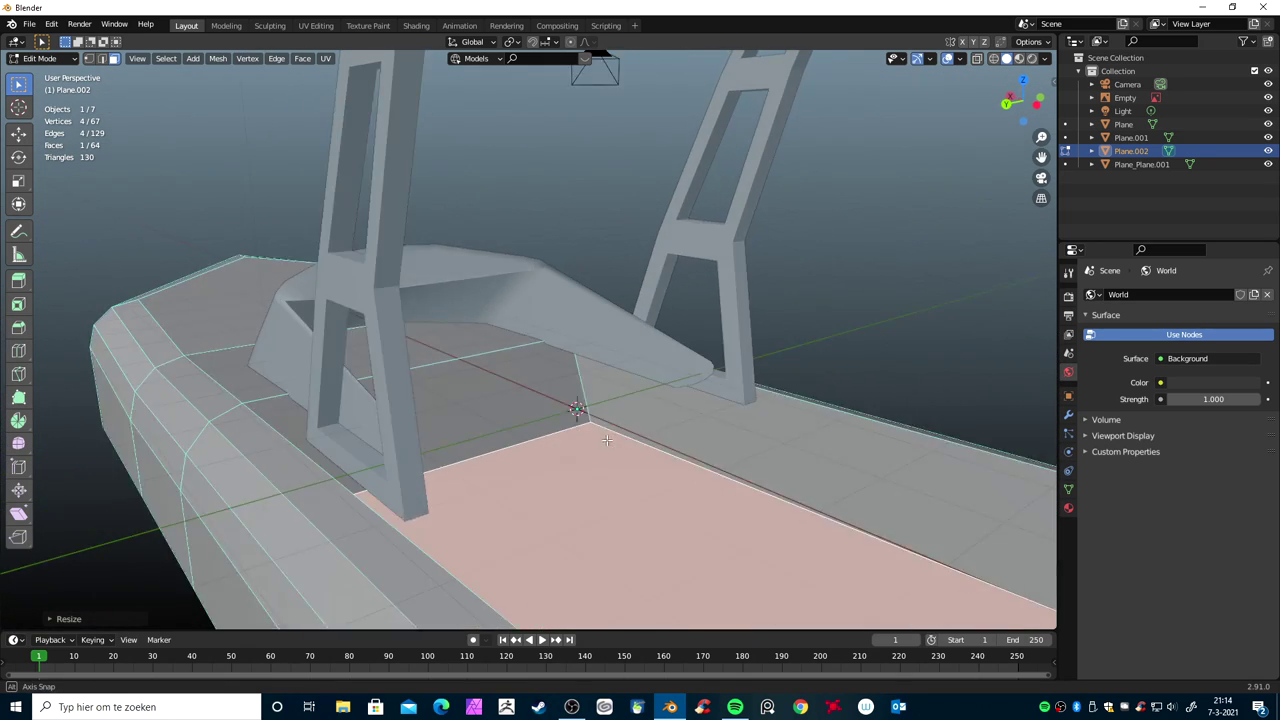
{"action": "mouse_move", "coordinate": [620, 435]}
{"action": "middle_mouse_down"}
{"action": "mouse_move", "coordinate": [679, 445]}
{"action": "mouse_move", "coordinate": [625, 430]}
{"action": "middle_mouse_up"}
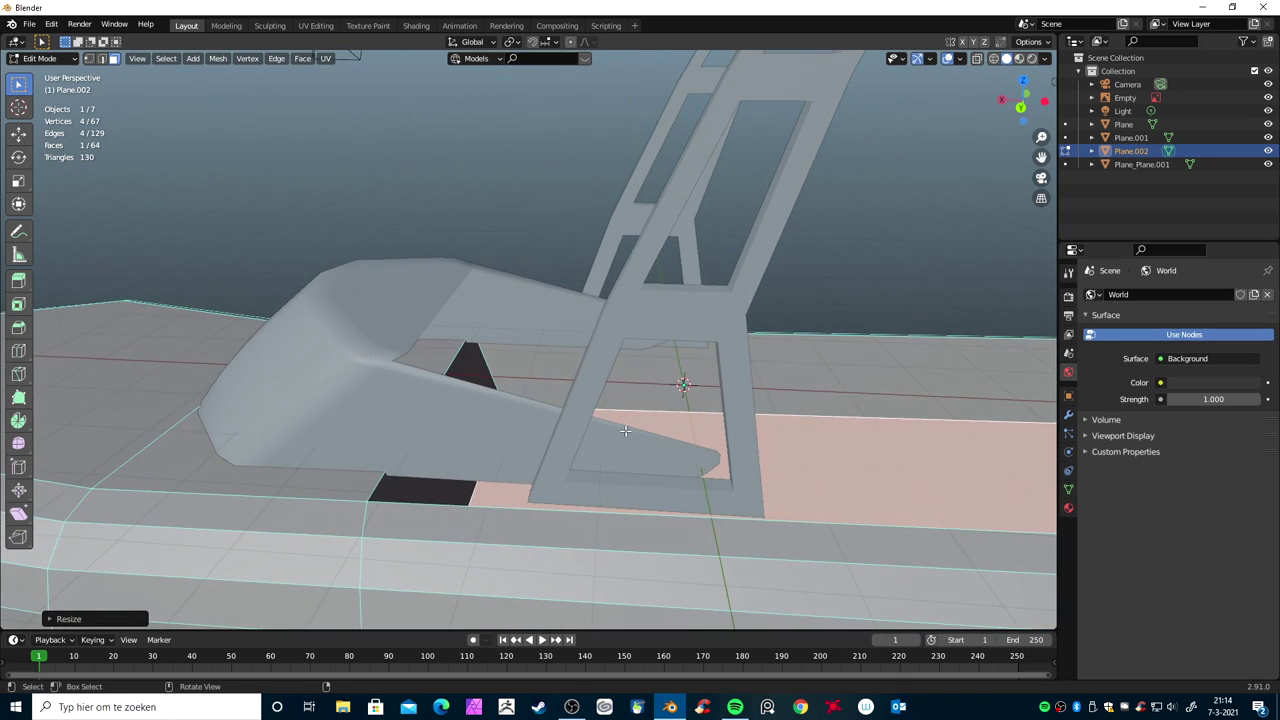
{"action": "key", "text": "ctrl+Tab"}
{"action": "left_click", "coordinate": [461, 356]}
{"action": "left_click", "coordinate": [481, 378]}
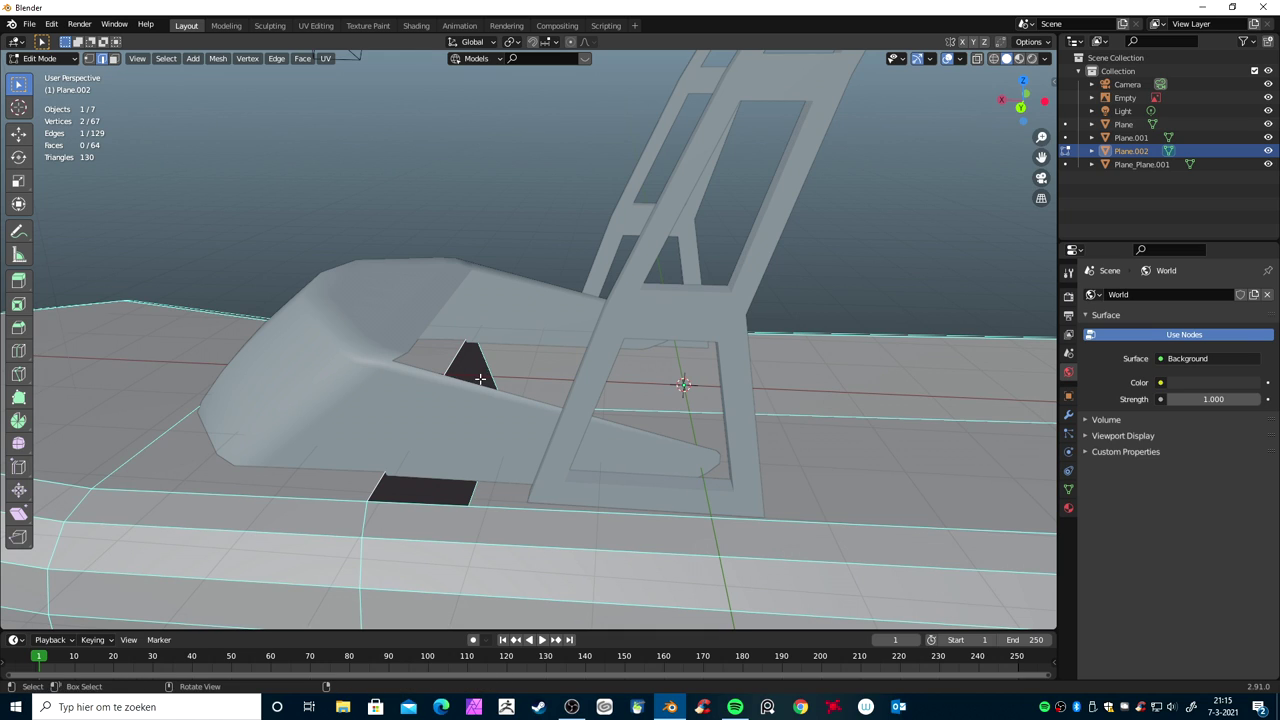
Bevel the edges of the step beneath the console
{"action": "left_click", "coordinate": [473, 375]}
{"action": "key", "text": "ctrl+b"}
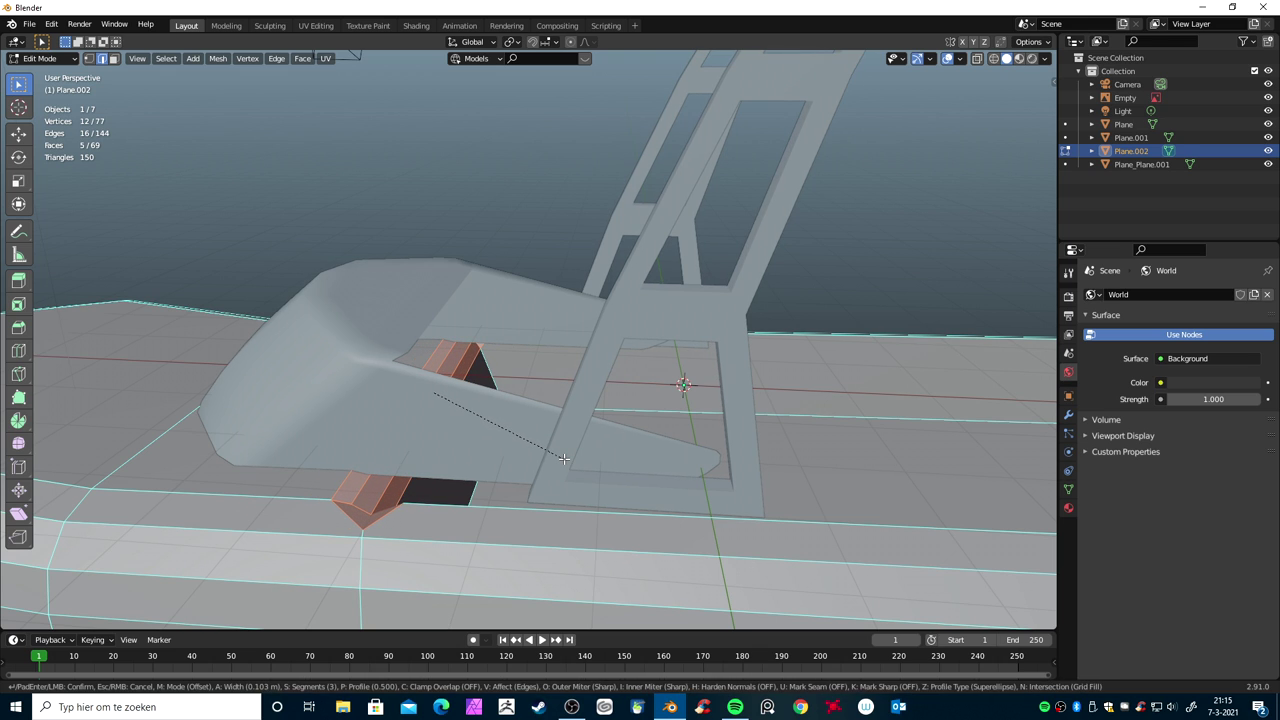
{"action": "left_click", "coordinate": [564, 458]}
{"action": "middle_click_drag", "start_coordinate": [566, 460], "coordinate": [357, 477]}
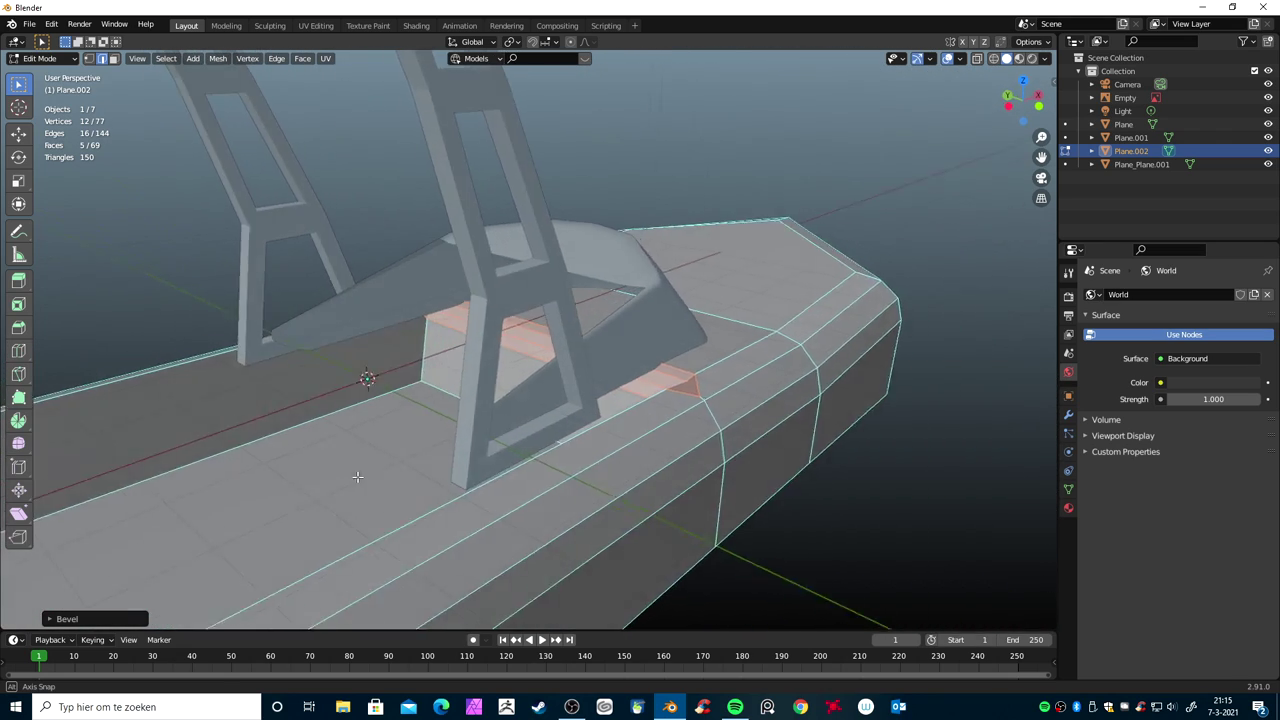
{"action": "middle_click_drag", "start_coordinate": [357, 477], "coordinate": [453, 424]}
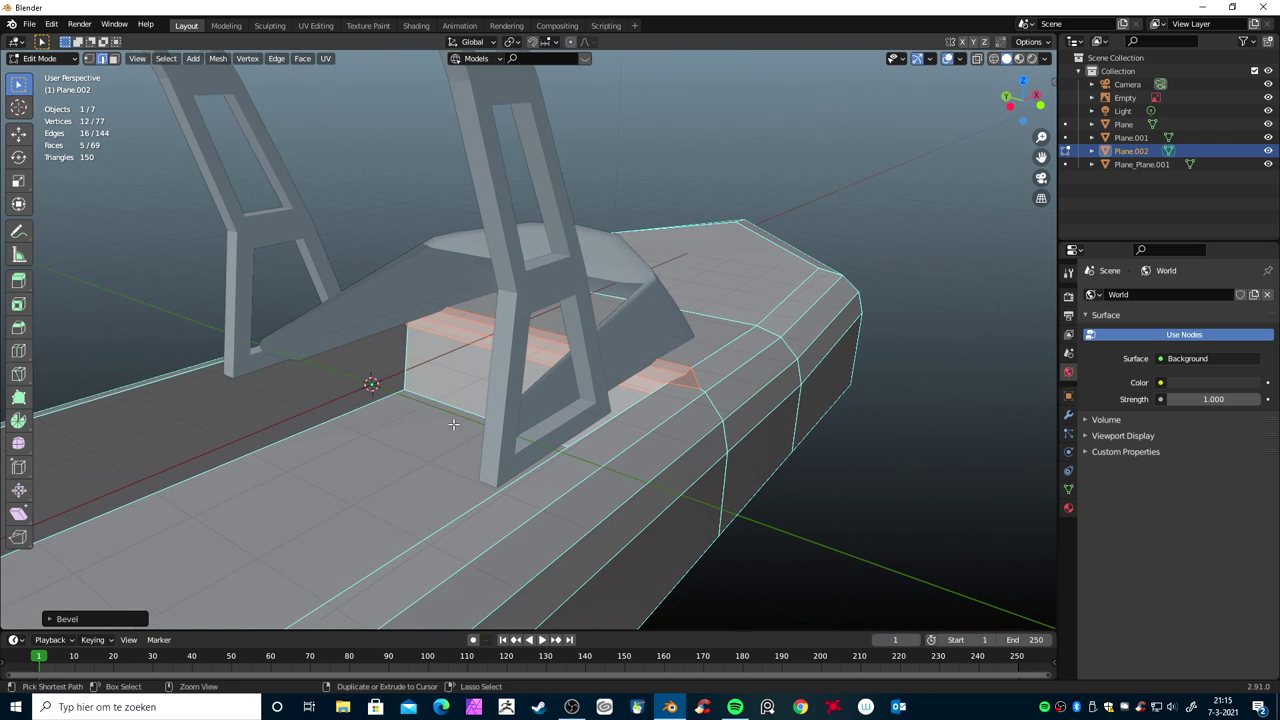
Move the cockpit front wall's bottom edge −0.9536 m along X to form a slope
{"action": "key", "text": "ctrl+Tab"}
{"action": "left_click", "coordinate": [456, 423]}
{"action": "left_click", "coordinate": [468, 431]}
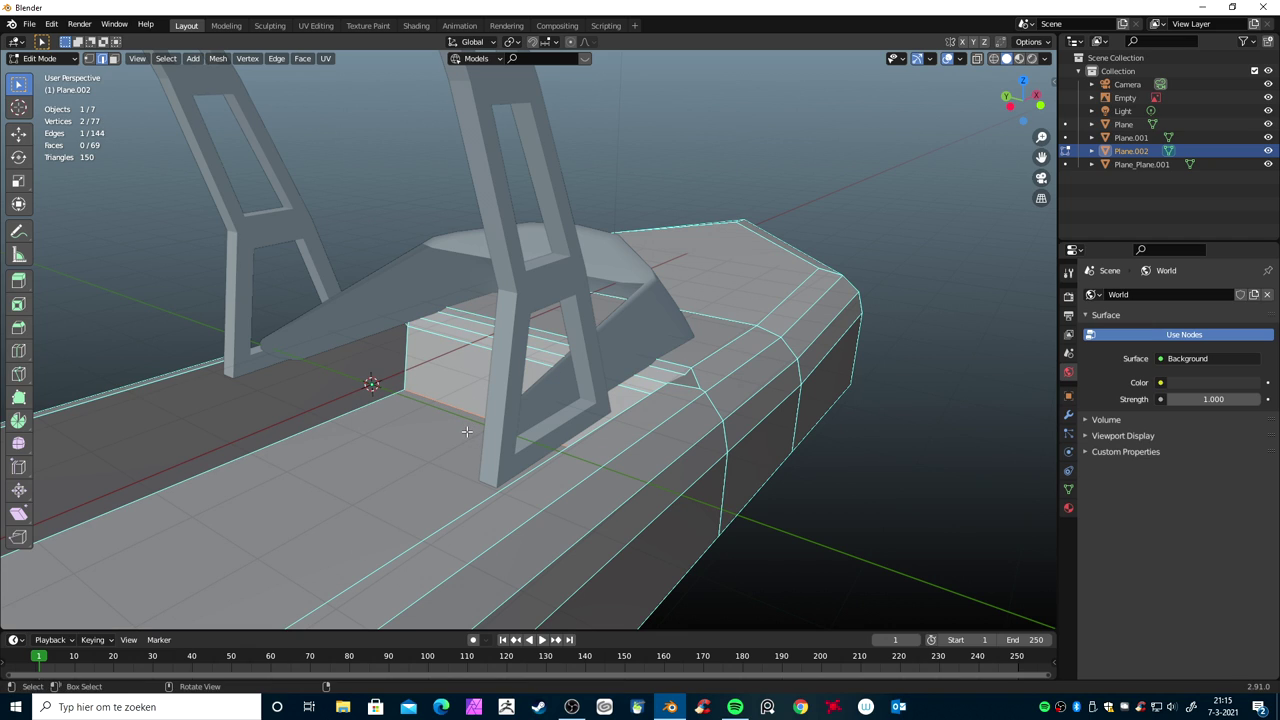
{"action": "key", "text": "g"}
{"action": "key", "text": "x"}
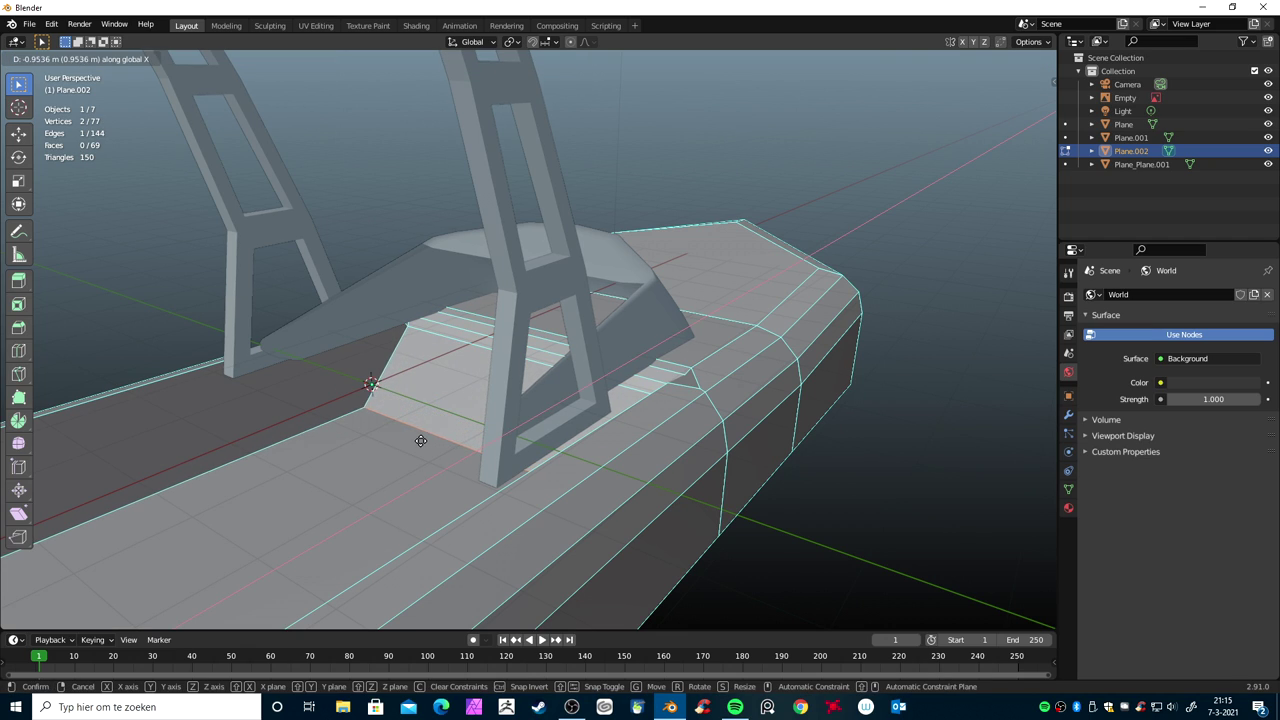
{"action": "left_click", "coordinate": [424, 440]}
{"action": "middle_click_drag", "start_coordinate": [424, 440], "coordinate": [517, 481]}
{"action": "scroll", "coordinate": [522, 455], "scroll_direction": "down", "scroll_amount": 3}
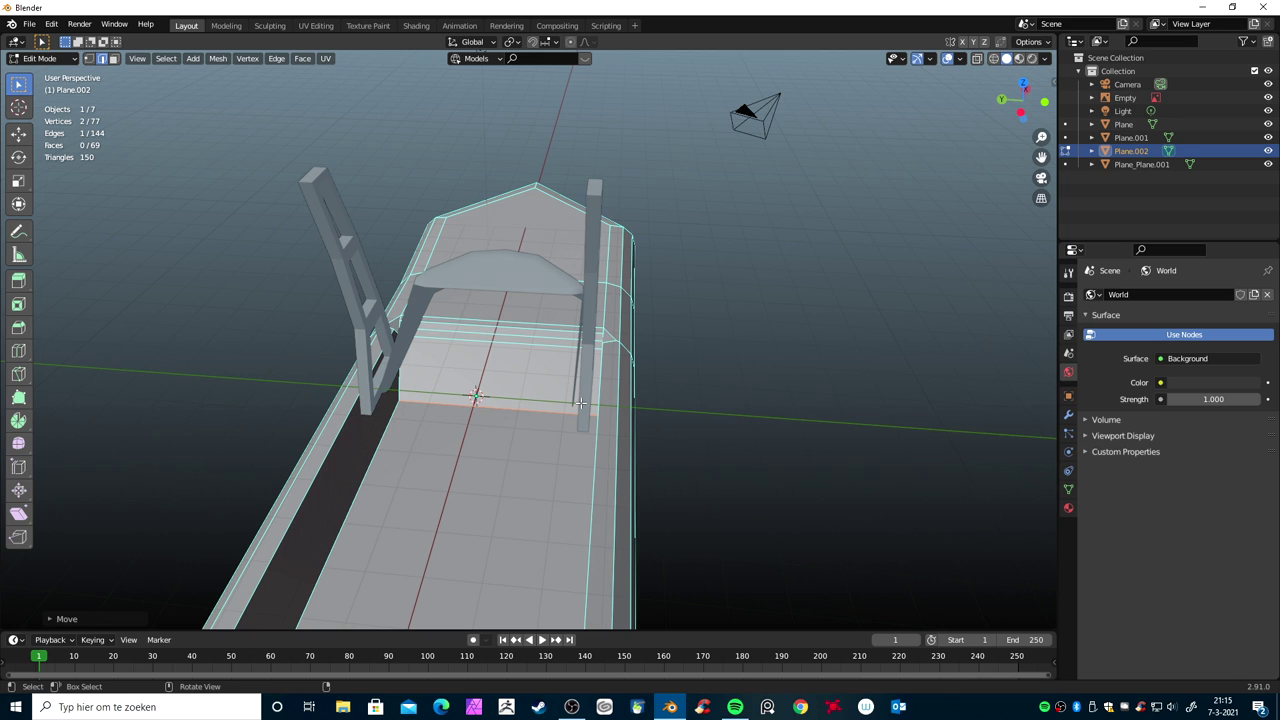
In top view, move both T-top support bases outward along Y to the hull's sides
{"action": "key", "text": "KP_7"}
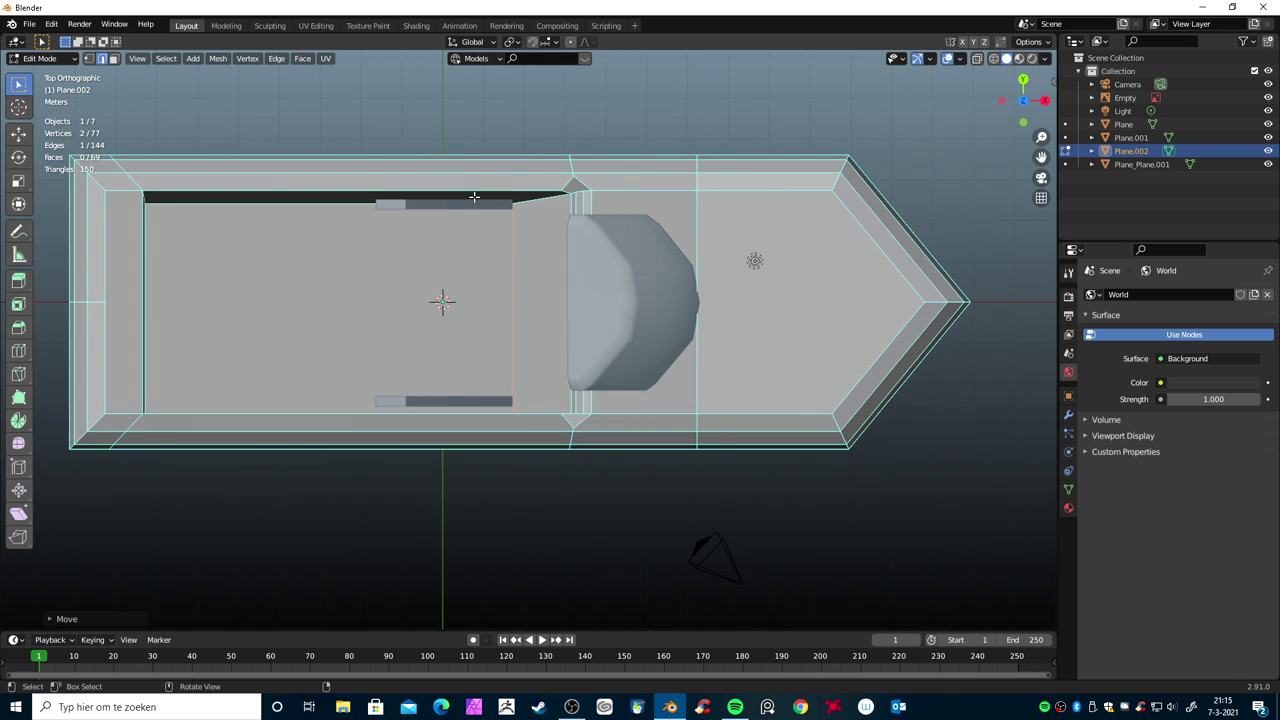
{"action": "key", "text": "ctrl+Tab"}
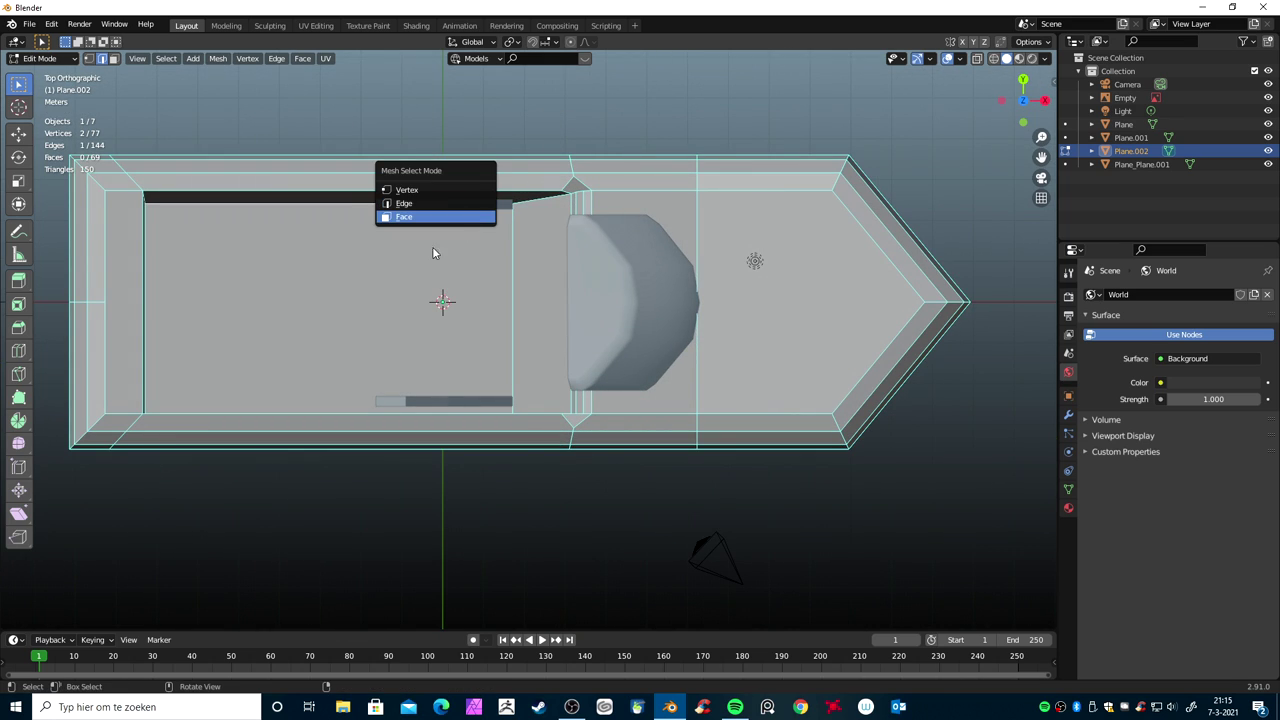
{"action": "key", "text": "Escape"}
{"action": "key", "text": "Tab"}
{"action": "left_click", "coordinate": [438, 205]}
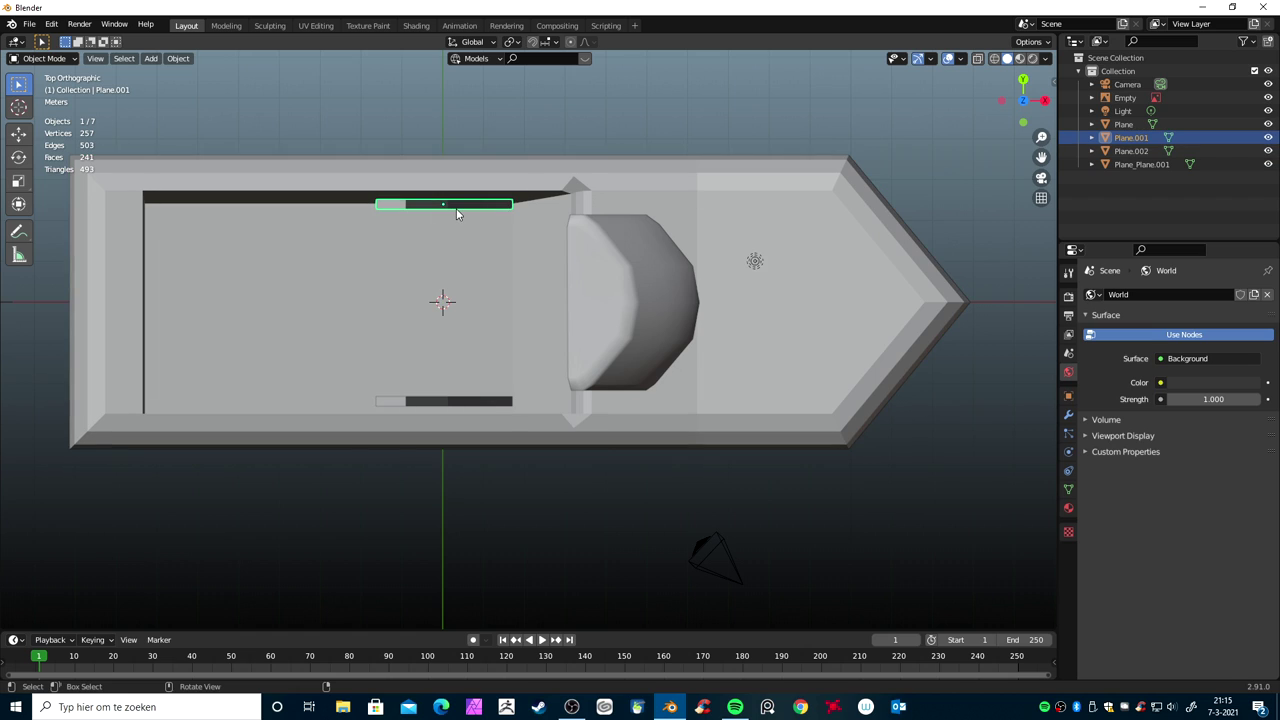
{"action": "key", "text": "g"}
{"action": "key", "text": "Escape"}
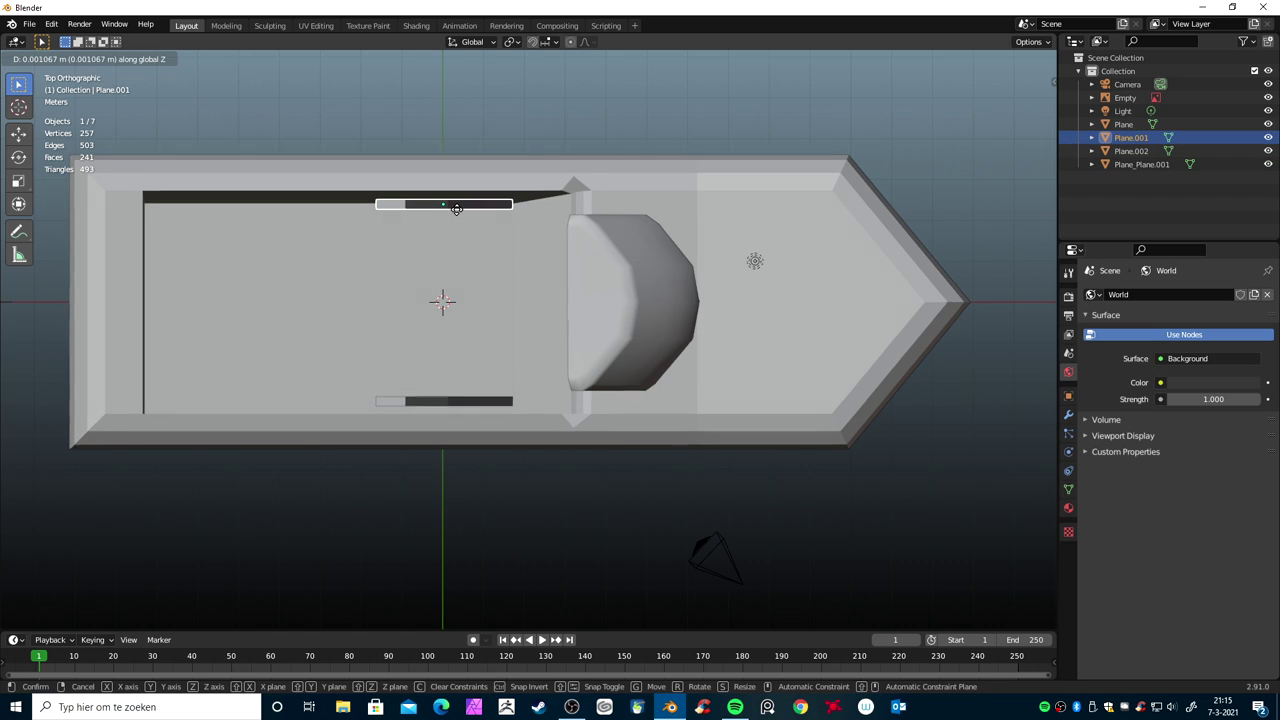
{"action": "key", "text": "g"}
{"action": "key", "text": "y"}
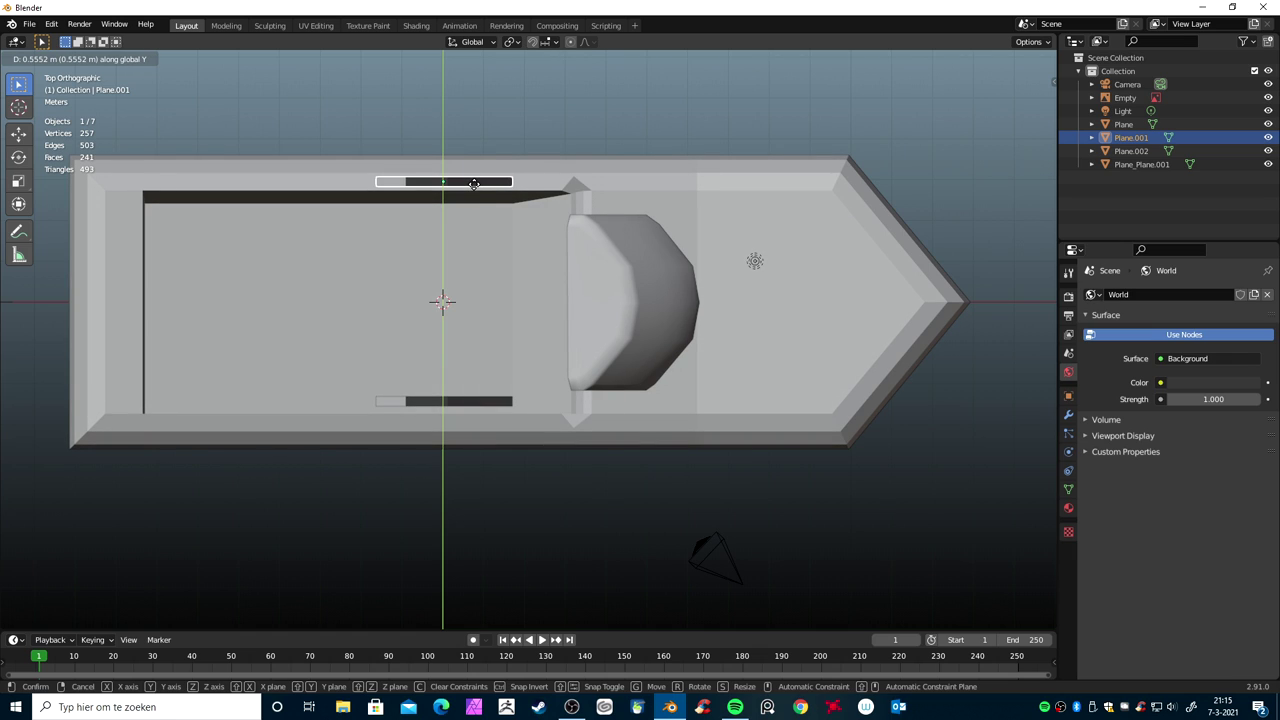
{"action": "left_click", "coordinate": [474, 183]}
{"action": "left_click", "coordinate": [464, 405]}
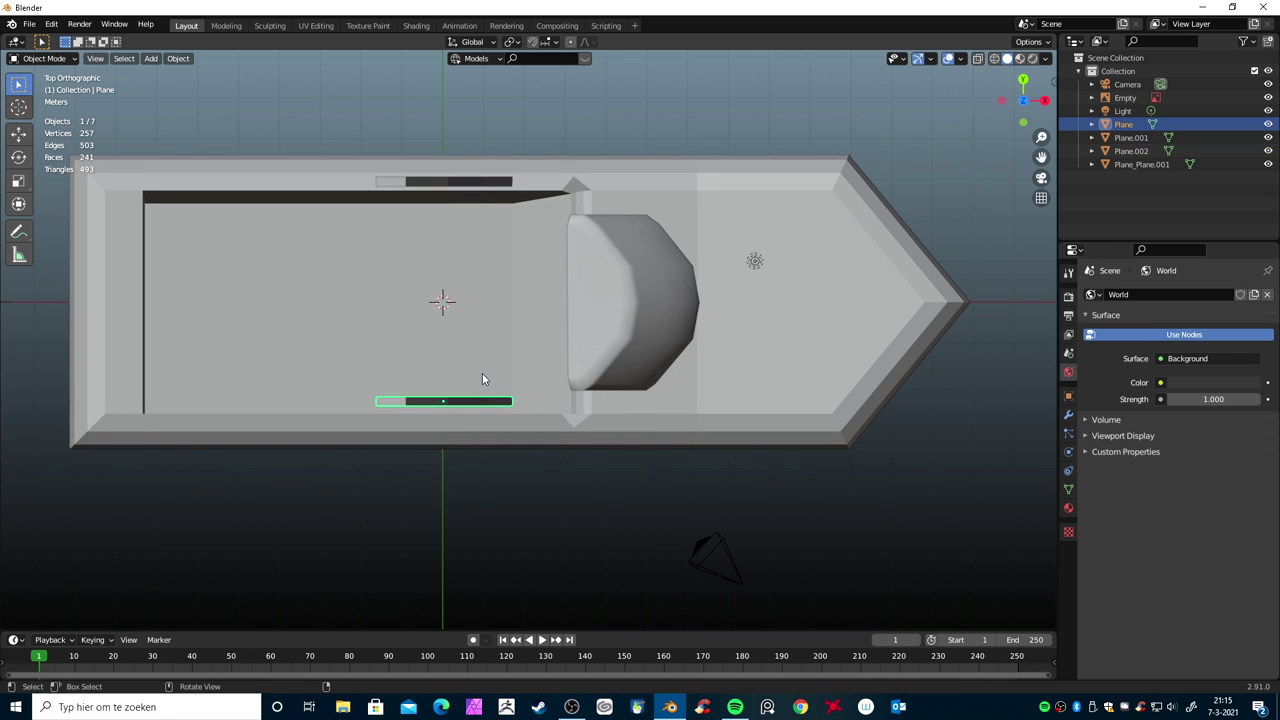
{"action": "key", "text": "g"}
{"action": "key", "text": "y"}
{"action": "left_click", "coordinate": [476, 395]}
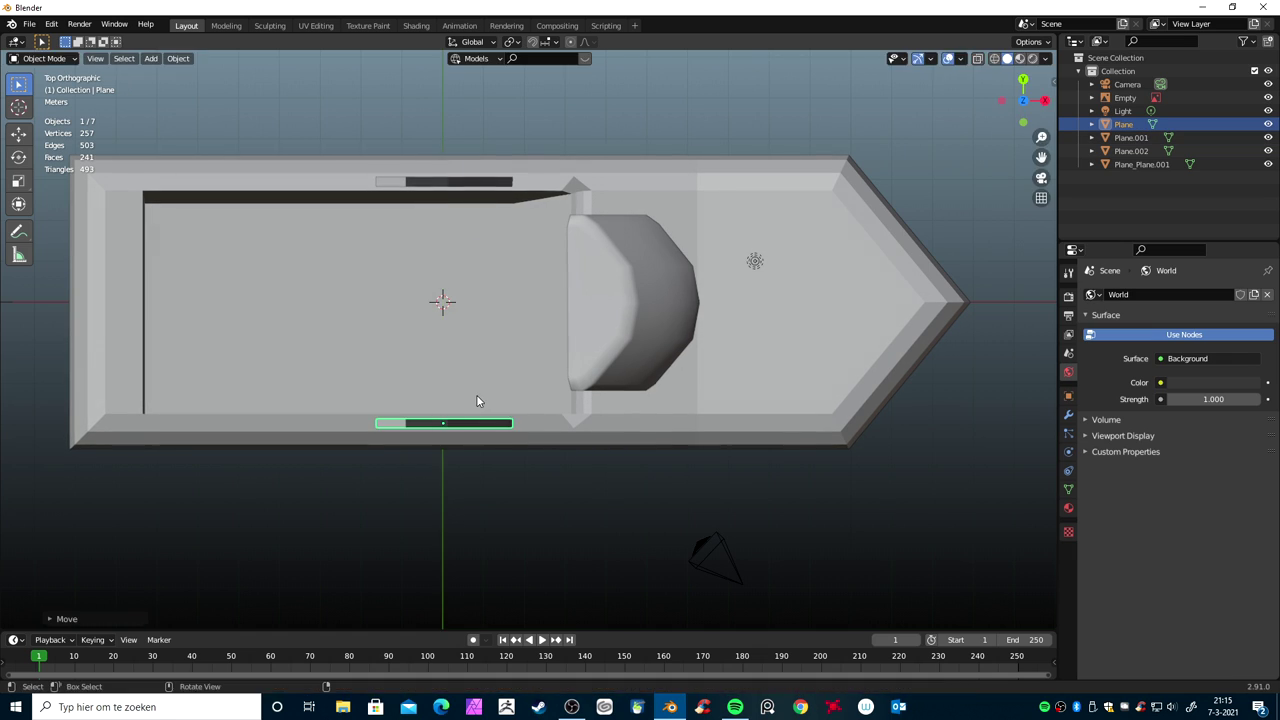
Start stretching the console along Y across the deck
{"action": "left_click", "coordinate": [611, 335]}
{"action": "key", "text": "s"}
{"action": "key", "text": "y"}
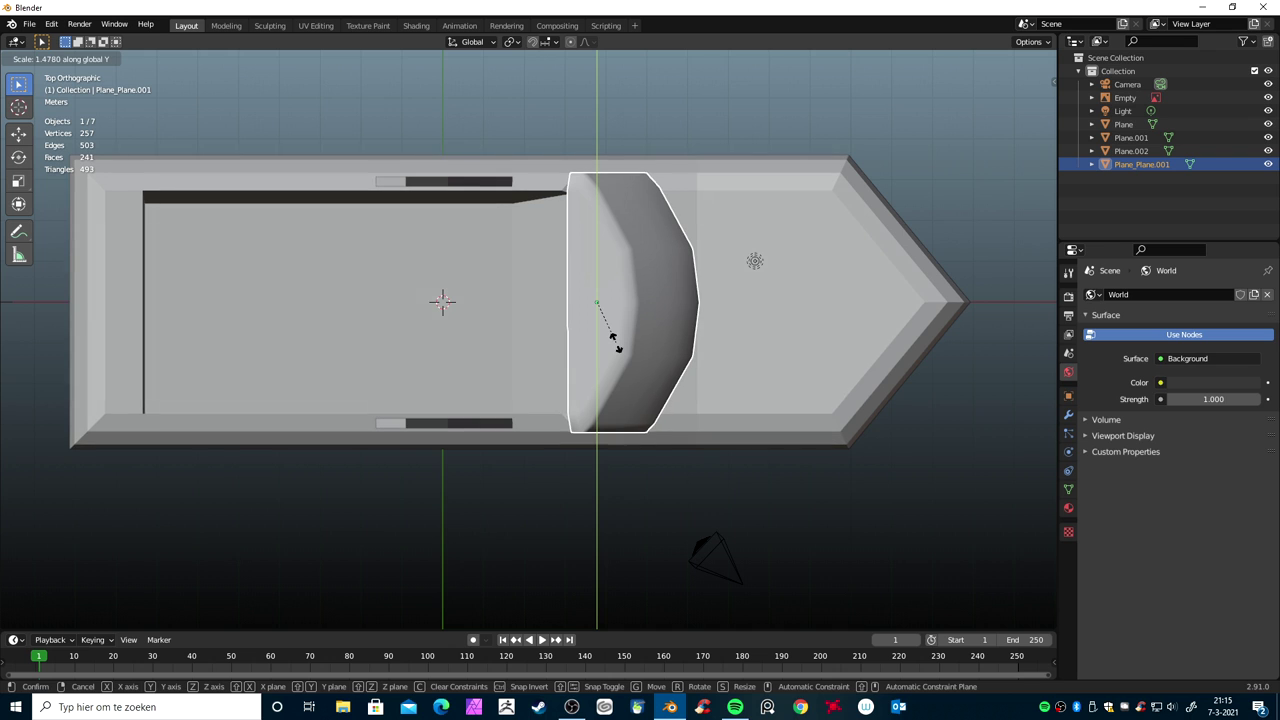
Set the console width at about 1.48× along Y and slide it forward along X
{"action": "left_click", "coordinate": [614, 342]}
{"action": "mouse_move", "coordinate": [614, 348]}
{"action": "middle_mouse_down"}
{"action": "mouse_move", "coordinate": [826, 346]}
{"action": "mouse_move", "coordinate": [690, 368]}
{"action": "middle_mouse_up"}
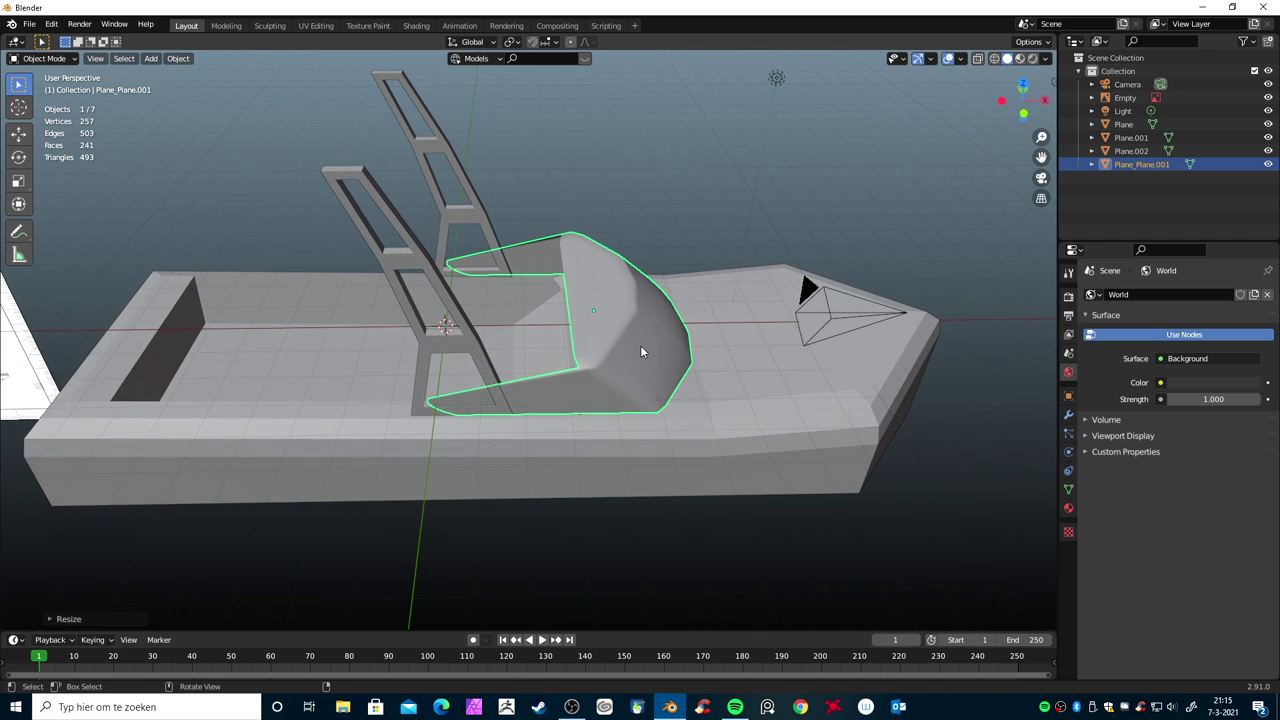
{"action": "key", "text": "g"}
{"action": "key", "text": "x"}
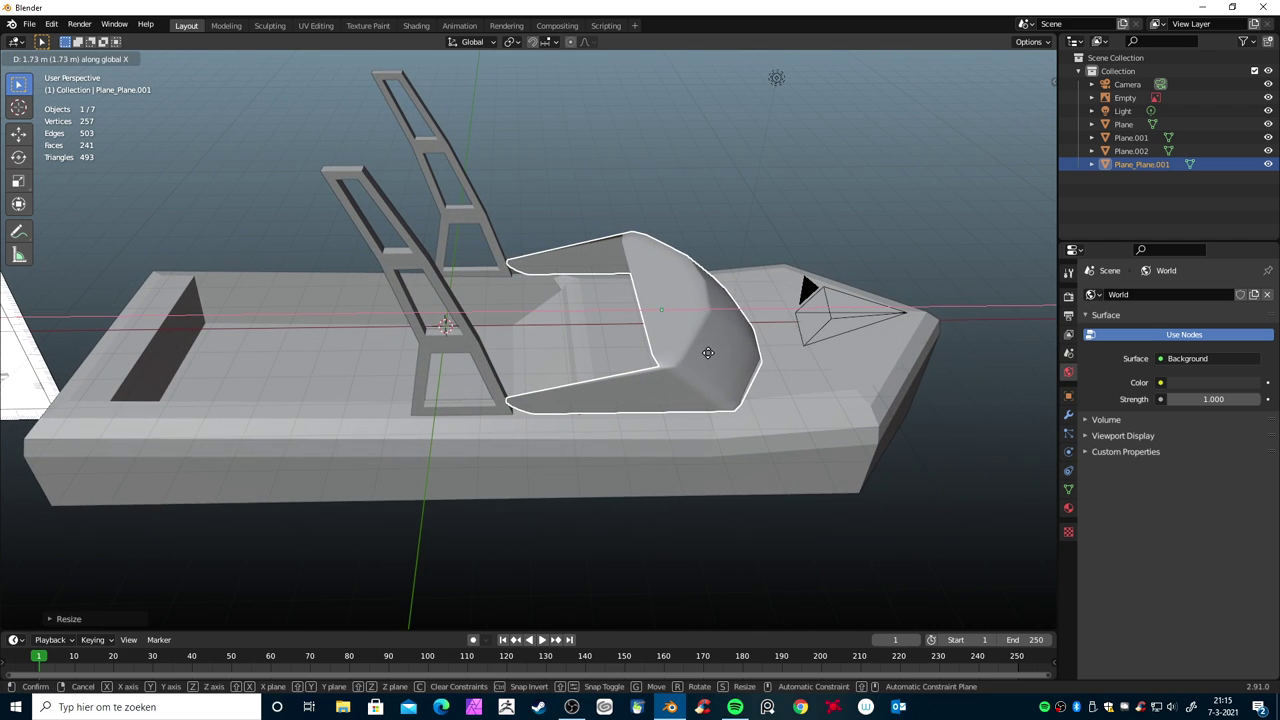
{"action": "left_click", "coordinate": [704, 376]}
{"action": "mouse_move", "coordinate": [704, 378]}
{"action": "middle_mouse_down"}
{"action": "mouse_move", "coordinate": [840, 348]}
{"action": "mouse_move", "coordinate": [710, 378]}
{"action": "middle_mouse_up"}
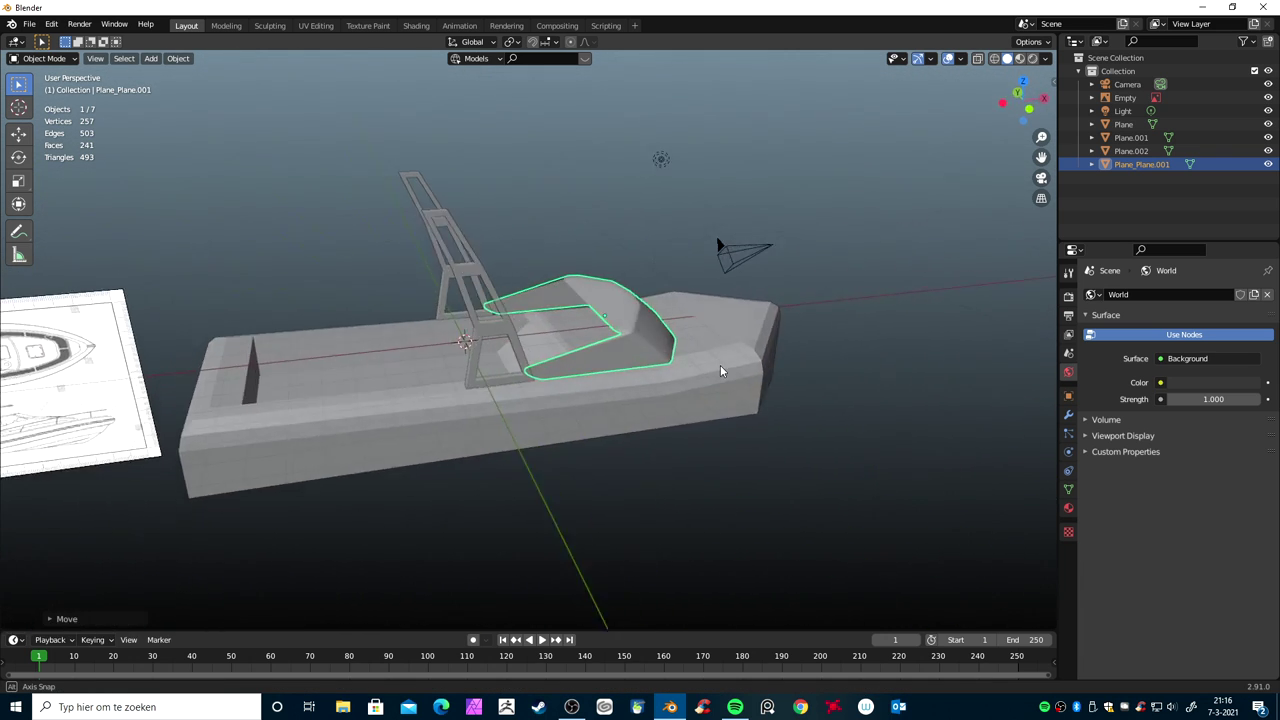
Scale the console down and nudge it along X to about 0.33 m, between the supports
{"action": "left_click", "coordinate": [587, 372]}
{"action": "left_click", "coordinate": [596, 366]}
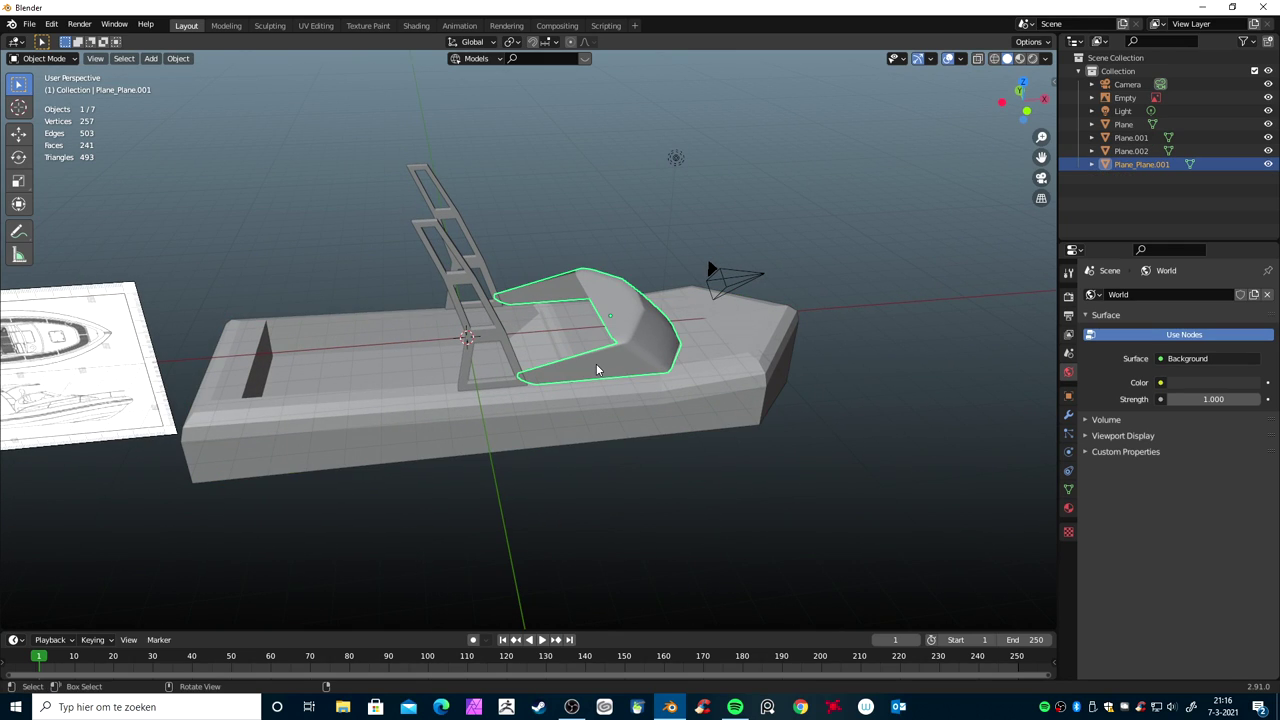
{"action": "key", "text": "s"}
{"action": "left_click", "coordinate": [606, 362]}
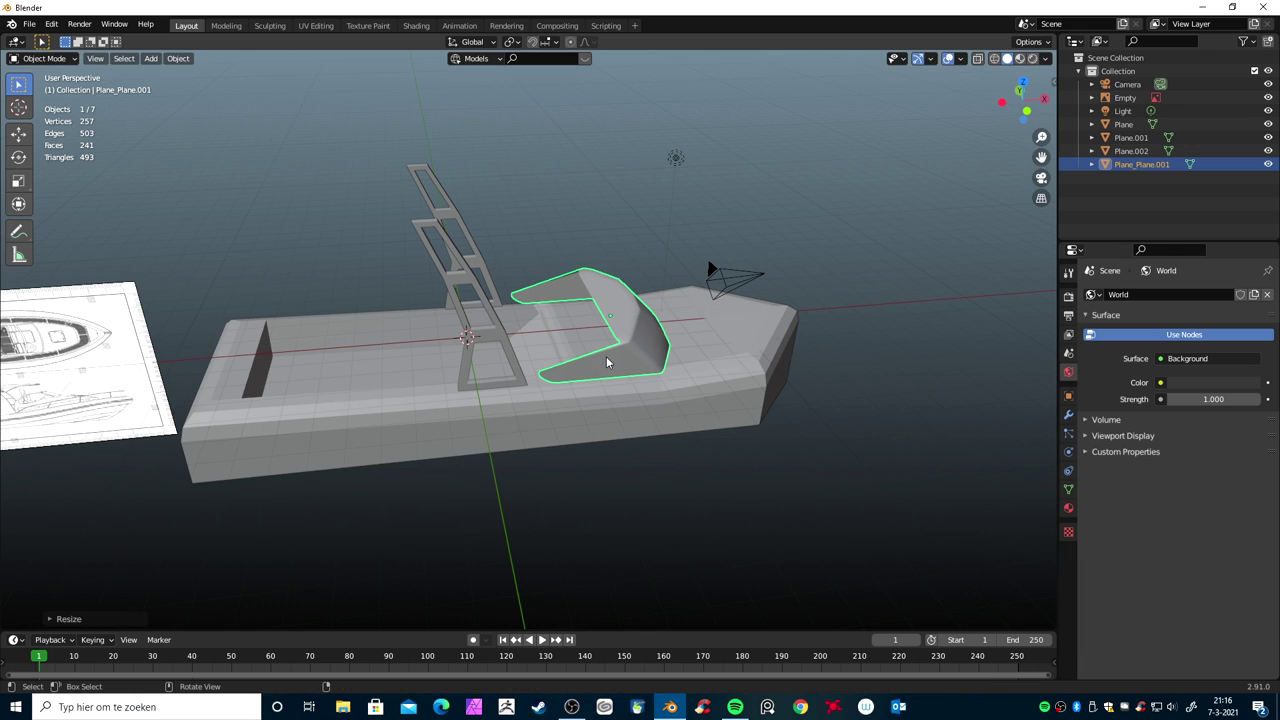
{"action": "key", "text": "g"}
{"action": "key", "text": "x"}
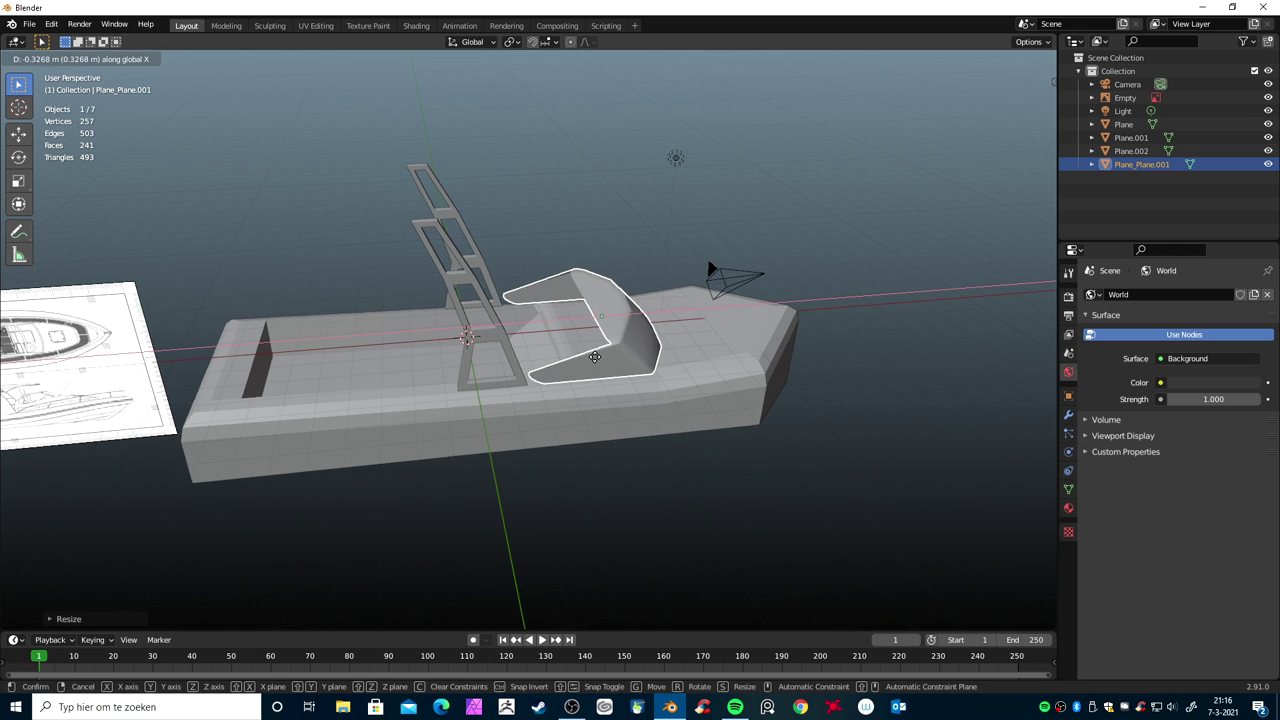
{"action": "left_click", "coordinate": [561, 360]}
{"action": "mouse_move", "coordinate": [555, 395]}
{"action": "middle_mouse_down"}
{"action": "mouse_move", "coordinate": [666, 395]}
{"action": "mouse_move", "coordinate": [636, 375]}
{"action": "mouse_move", "coordinate": [599, 377]}
{"action": "mouse_move", "coordinate": [688, 411]}
{"action": "mouse_move", "coordinate": [674, 431]}
{"action": "mouse_move", "coordinate": [603, 416]}
{"action": "middle_mouse_up"}
Move the right-side support frame along Y and lower it along Z onto the deck
{"action": "left_click", "coordinate": [666, 395]}
{"action": "left_click", "coordinate": [570, 413]}
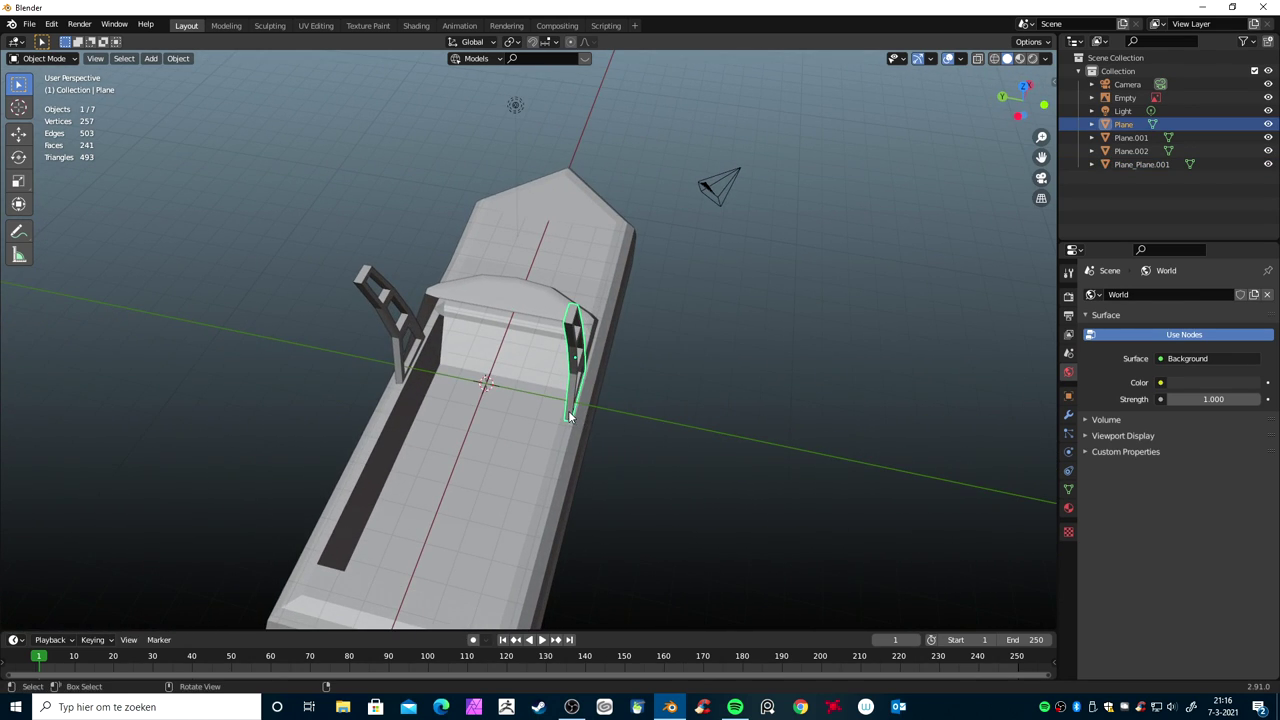
{"action": "key", "text": "g"}
{"action": "key", "text": "y"}
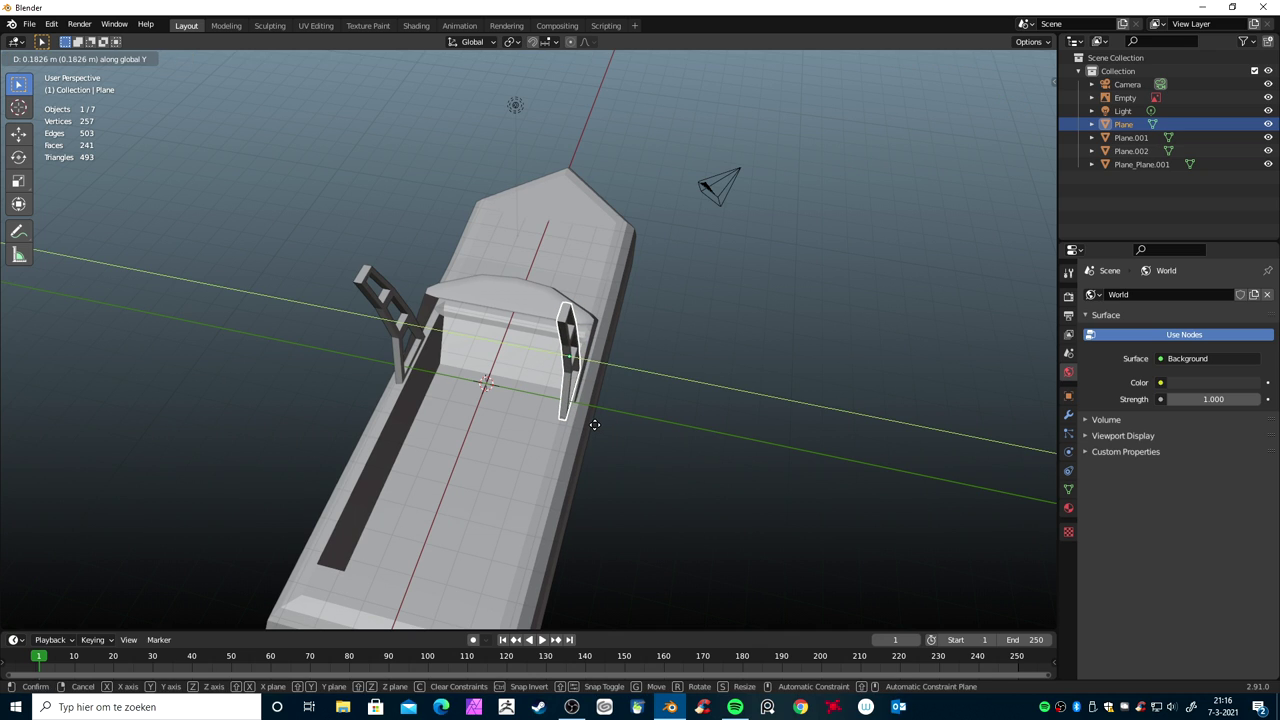
{"action": "left_click", "coordinate": [600, 430]}
{"action": "mouse_move", "coordinate": [606, 439]}
{"action": "middle_mouse_down"}
{"action": "mouse_move", "coordinate": [686, 388]}
{"action": "mouse_move", "coordinate": [619, 426]}
{"action": "mouse_move", "coordinate": [590, 400]}
{"action": "middle_mouse_up"}
{"action": "scroll", "coordinate": [614, 430], "scroll_direction": "up", "scroll_amount": 2}
{"action": "scroll", "coordinate": [614, 425], "scroll_direction": "up", "scroll_amount": 3}
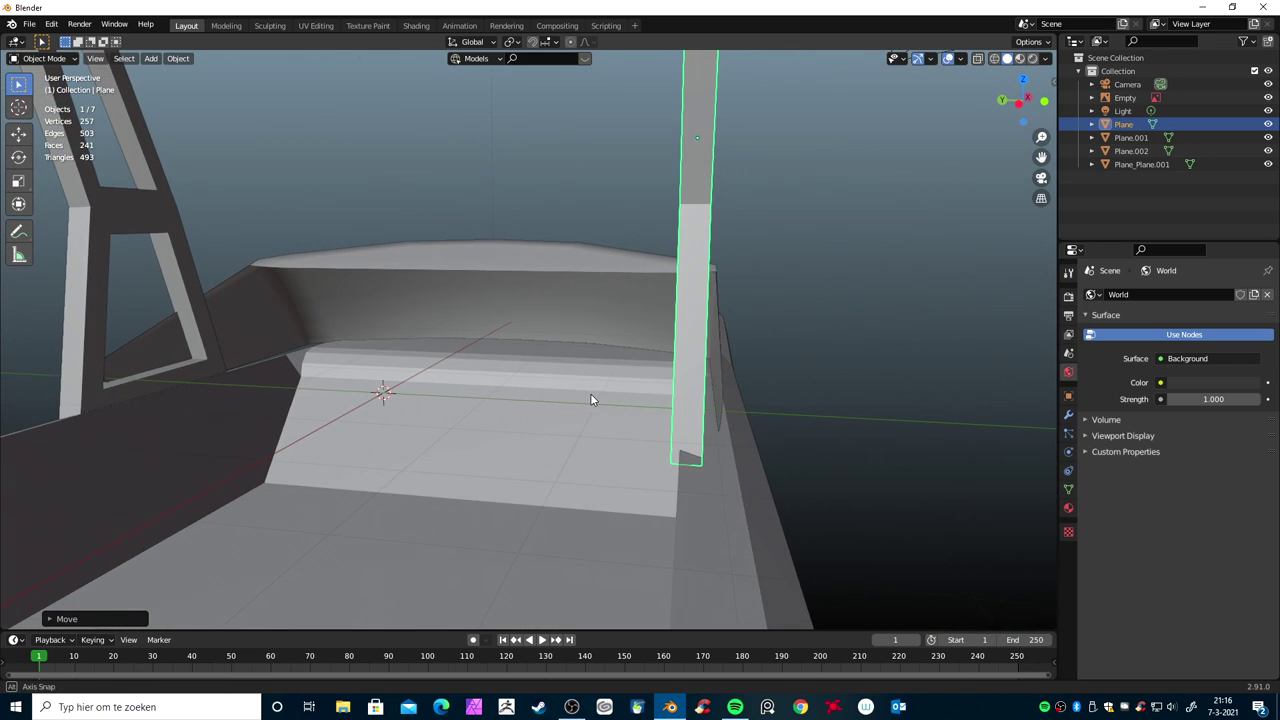
{"action": "key", "text": "g"}
{"action": "key", "text": "z"}
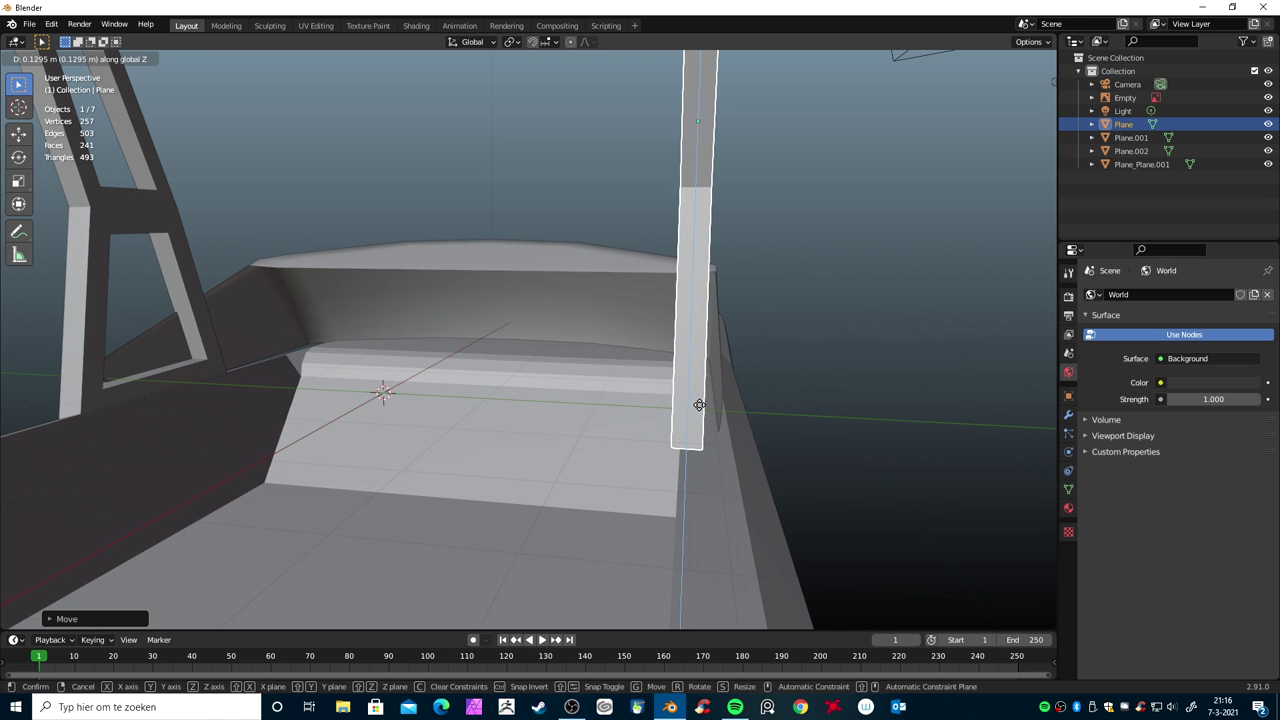
{"action": "left_click", "coordinate": [697, 446]}
{"action": "mouse_move", "coordinate": [697, 446]}
{"action": "middle_mouse_down"}
{"action": "mouse_move", "coordinate": [589, 448]}
{"action": "mouse_move", "coordinate": [764, 456]}
{"action": "mouse_move", "coordinate": [604, 446]}
{"action": "mouse_move", "coordinate": [671, 395]}
{"action": "mouse_move", "coordinate": [555, 420]}
{"action": "middle_mouse_up"}
Lower the left support post along Z onto the deck and shift it along Y
{"action": "left_click", "coordinate": [287, 408]}
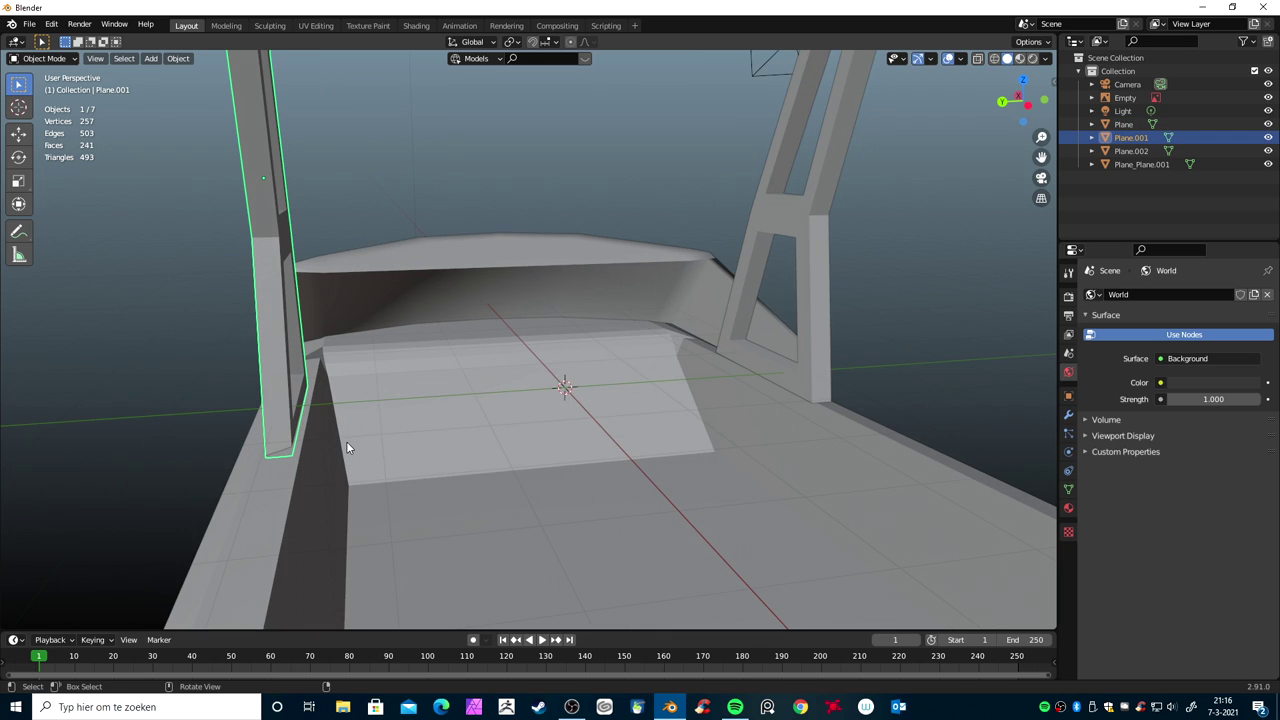
{"action": "middle_click_drag", "start_coordinate": [346, 441], "coordinate": [359, 416]}
{"action": "key", "text": "g"}
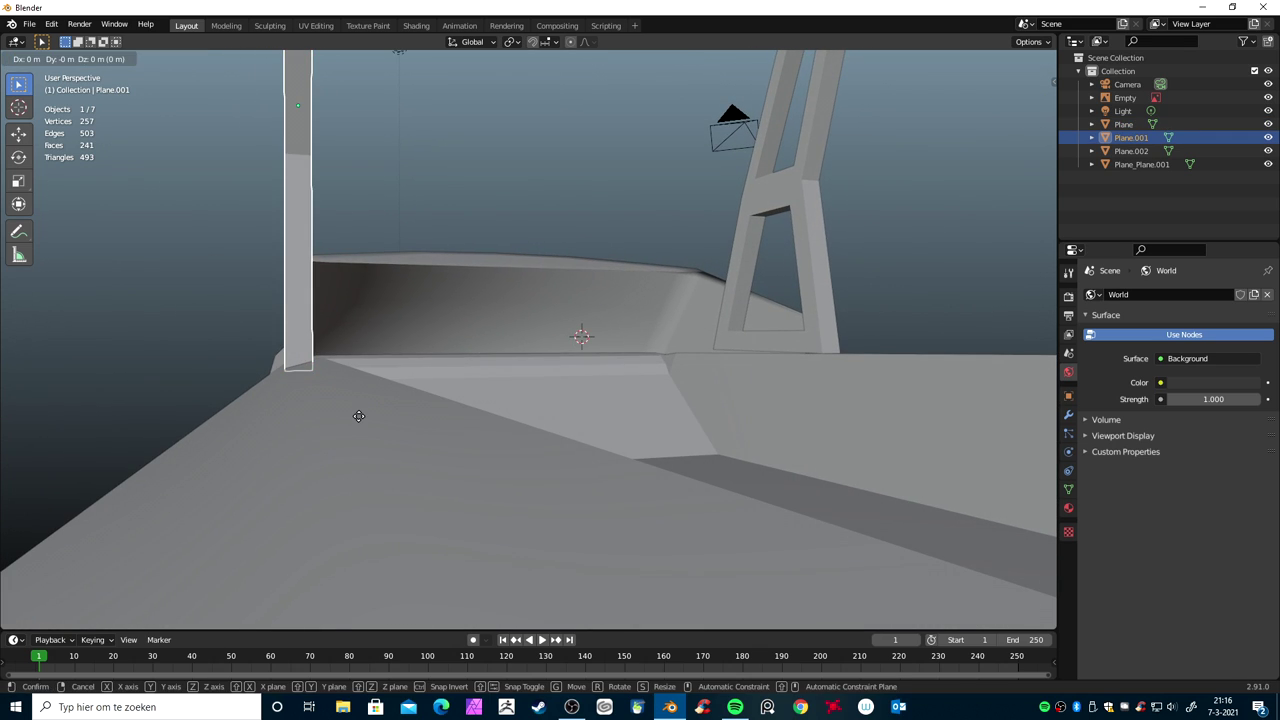
{"action": "key", "text": "z"}
{"action": "left_click", "coordinate": [360, 410]}
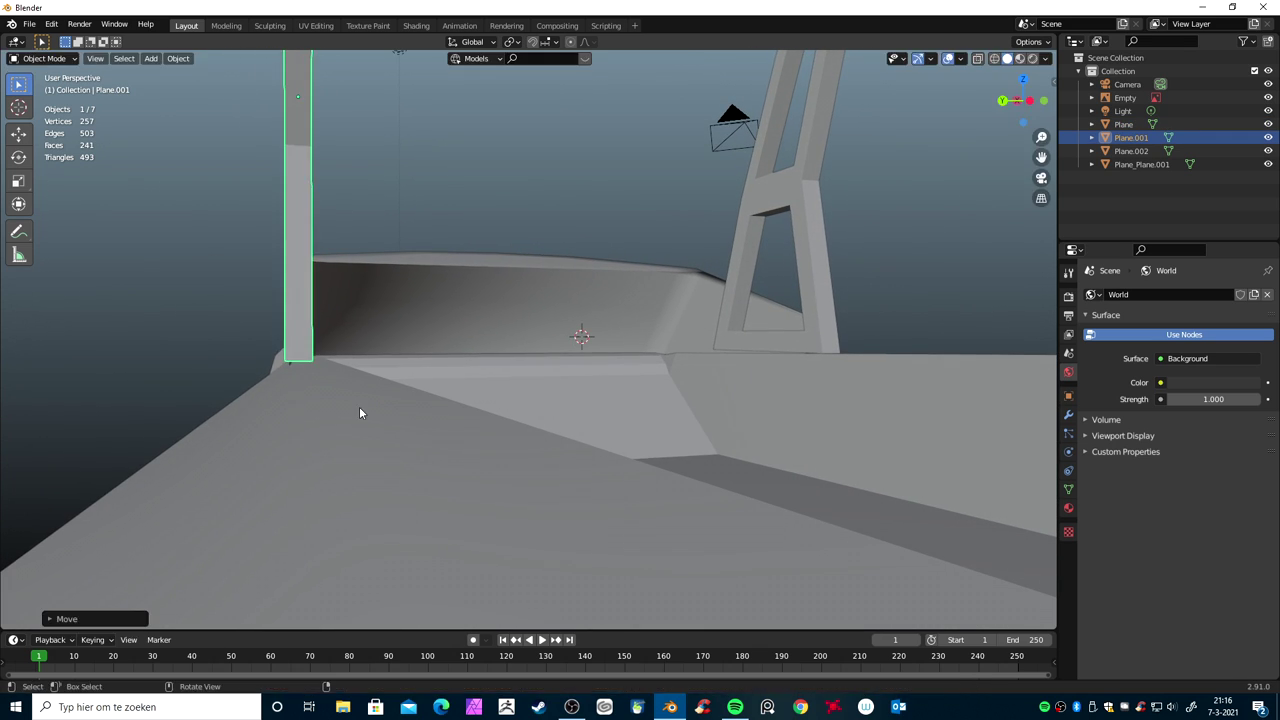
{"action": "key", "text": "g"}
{"action": "key", "text": "y"}
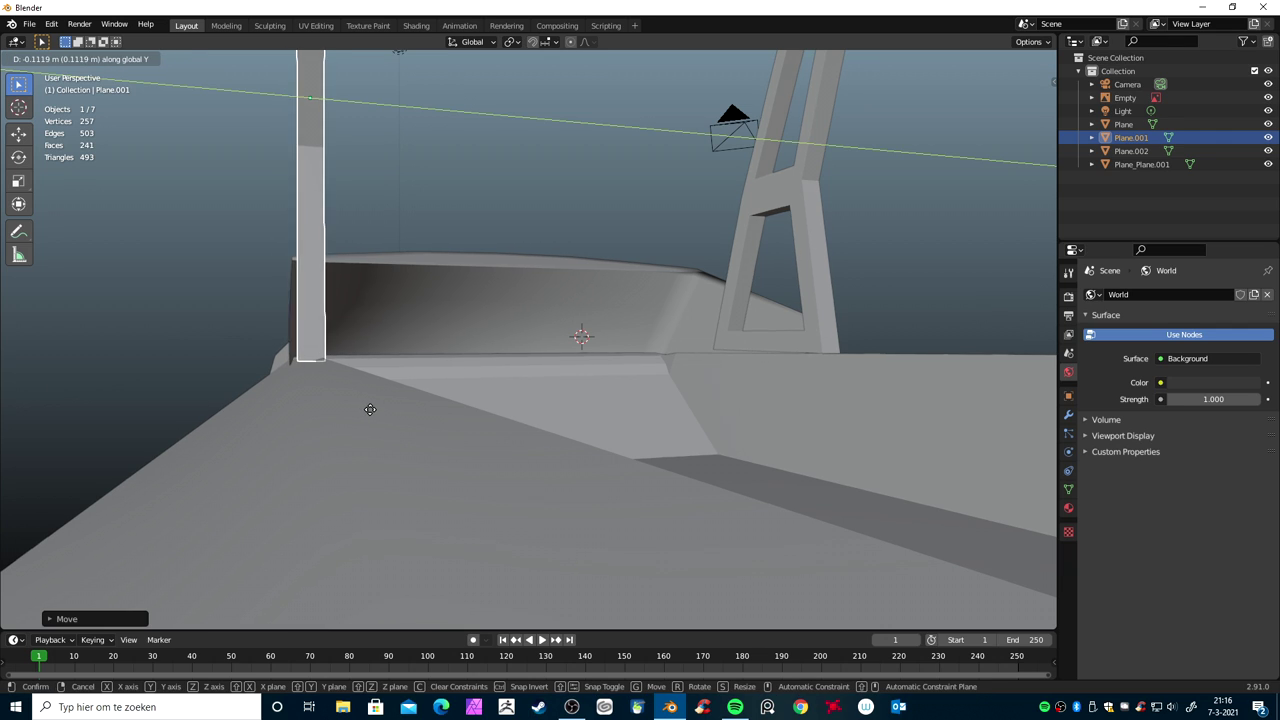
{"action": "left_click", "coordinate": [366, 410]}
{"action": "mouse_move", "coordinate": [364, 411]}
{"action": "middle_mouse_down"}
{"action": "mouse_move", "coordinate": [504, 398]}
{"action": "mouse_move", "coordinate": [540, 438]}
{"action": "mouse_move", "coordinate": [565, 444]}
{"action": "mouse_move", "coordinate": [555, 422]}
{"action": "mouse_move", "coordinate": [545, 435]}
{"action": "mouse_move", "coordinate": [420, 434]}
{"action": "mouse_move", "coordinate": [412, 388]}
{"action": "middle_mouse_up"}
{"action": "key", "text": "alt+a"}
{"action": "left_click", "coordinate": [552, 318]}
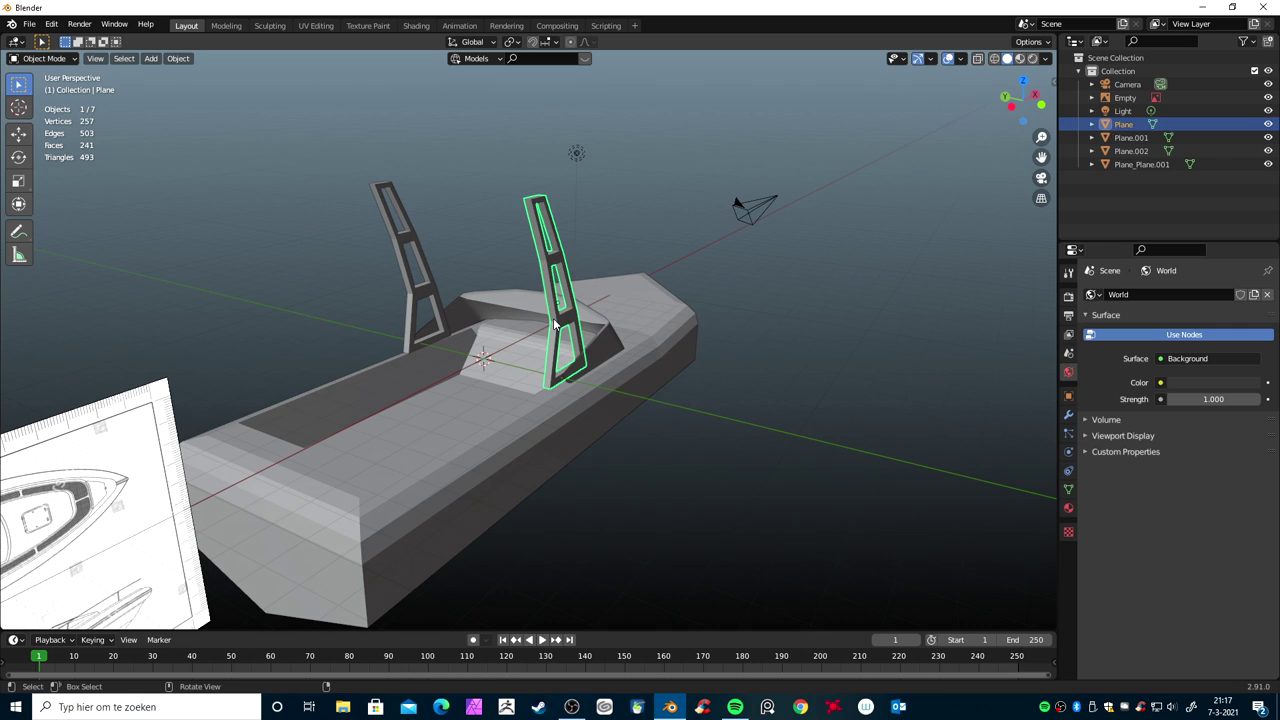
Join the two support frames into one object and rename it 'roof'
{"action": "left_click", "coordinate": [419, 290], "text": "shift"}
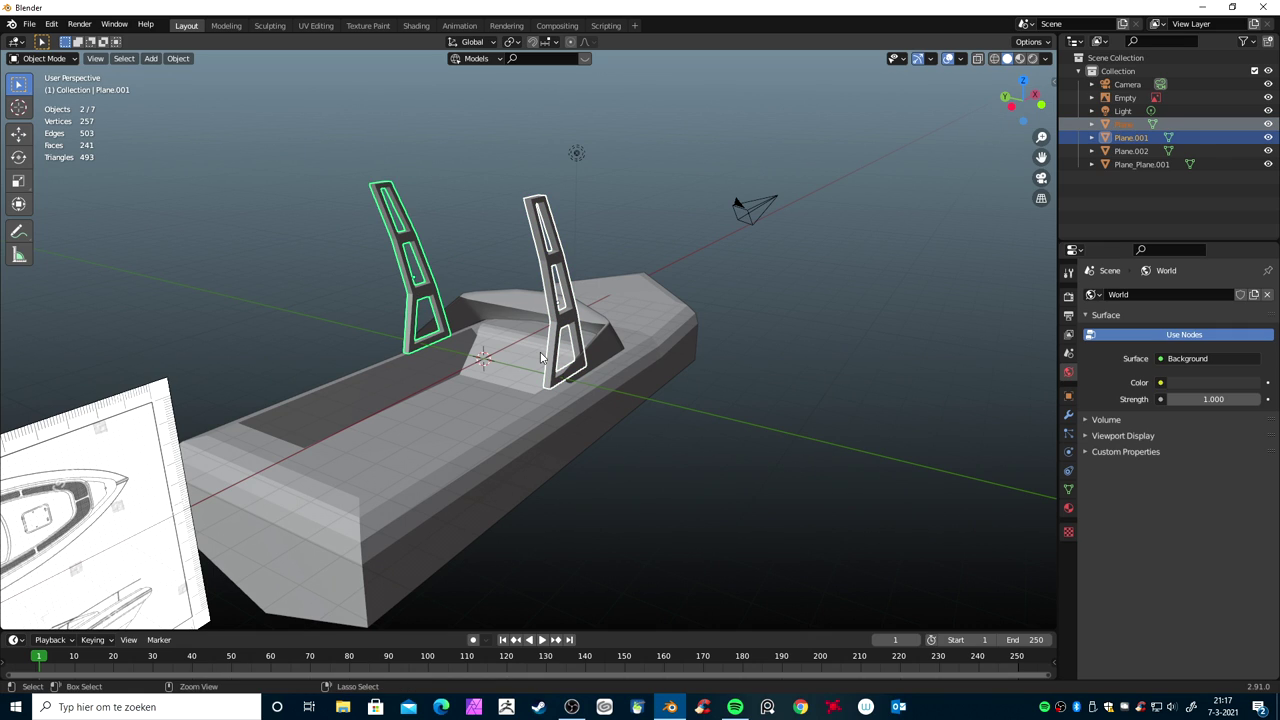
{"action": "key", "text": "ctrl+j"}
{"action": "double_click", "coordinate": [1150, 125]}
{"action": "type", "text": "roof"}
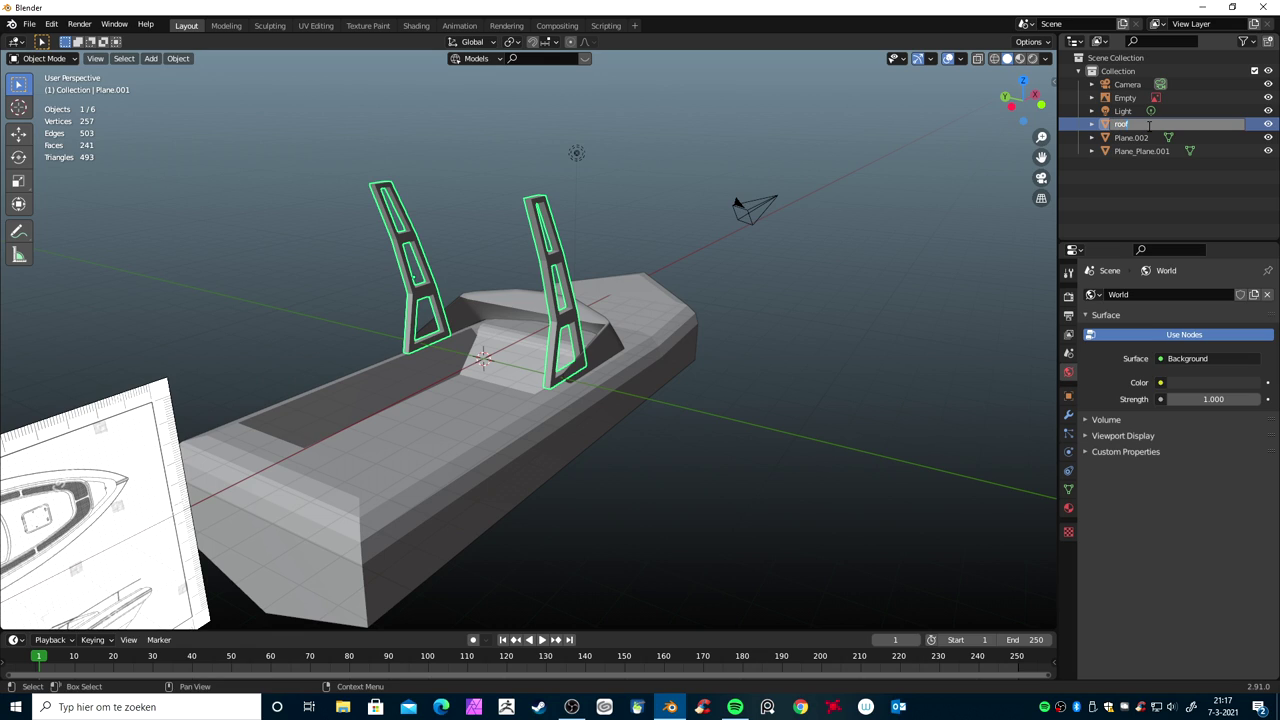
{"action": "key", "text": "Return"}
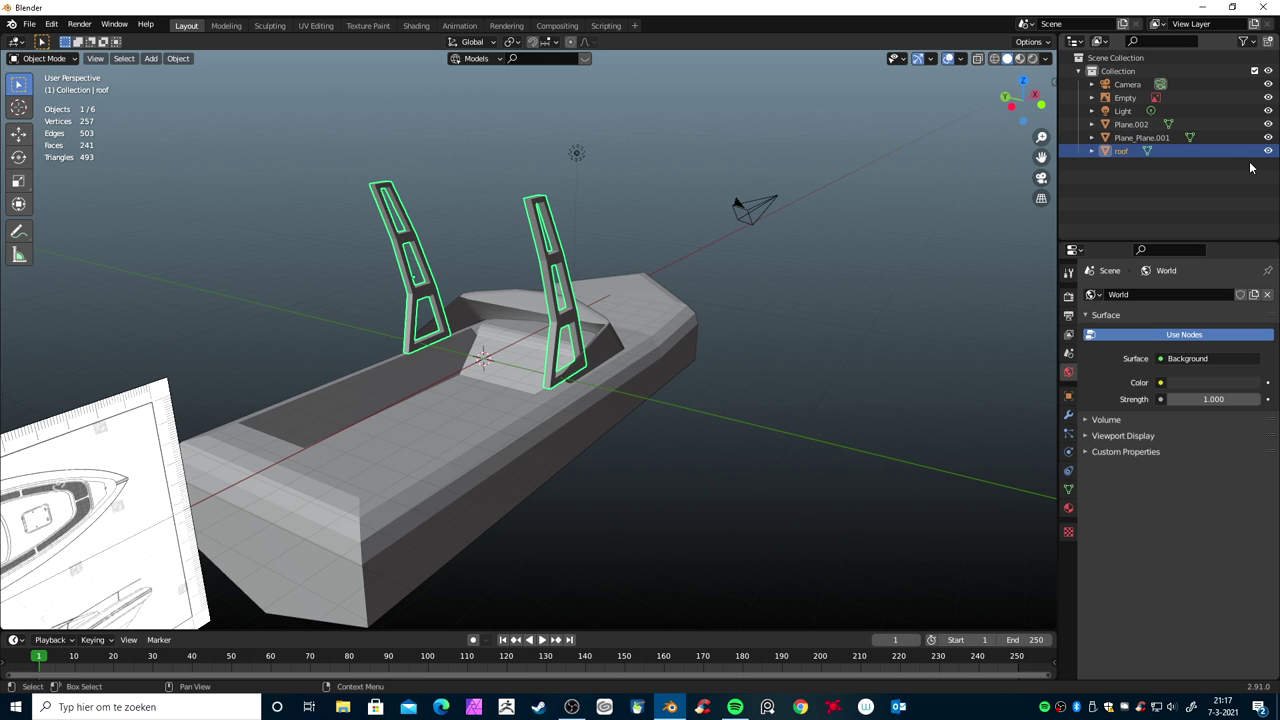
Rename the hull object Plane.002 to 'boat'
{"action": "left_click", "coordinate": [654, 326]}
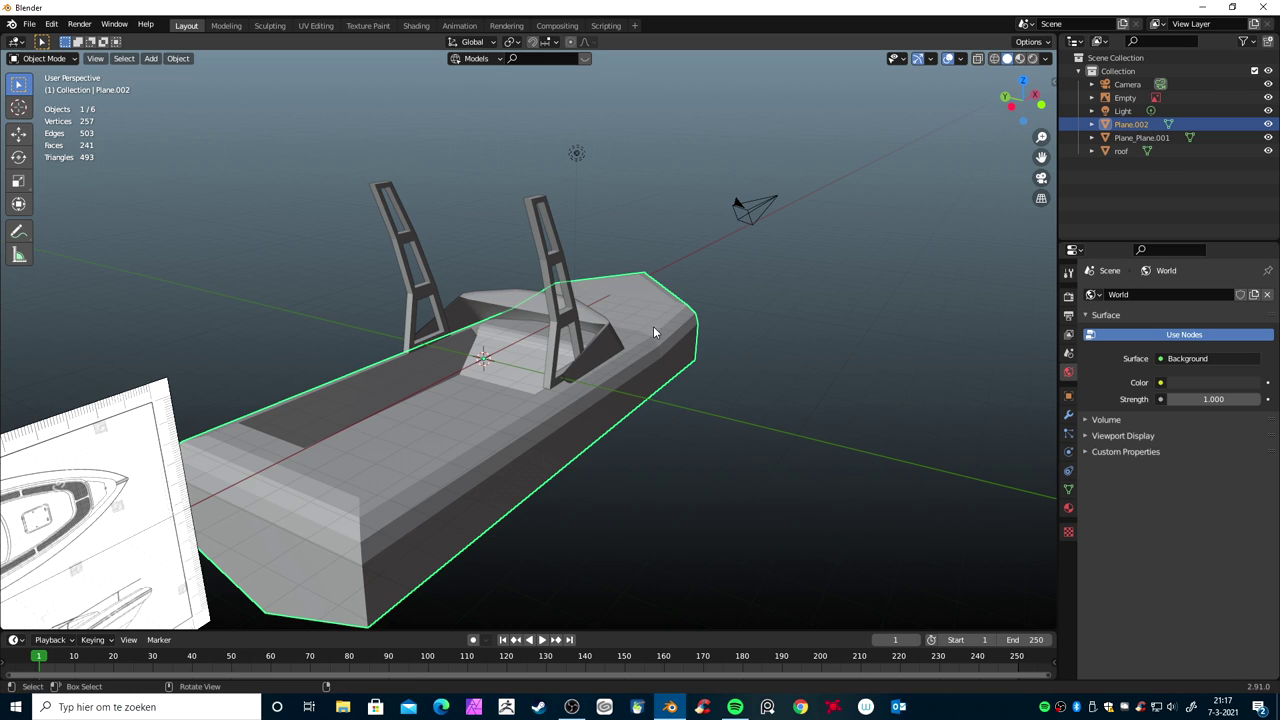
{"action": "double_click", "coordinate": [1153, 124]}
{"action": "type", "text": "boat"}
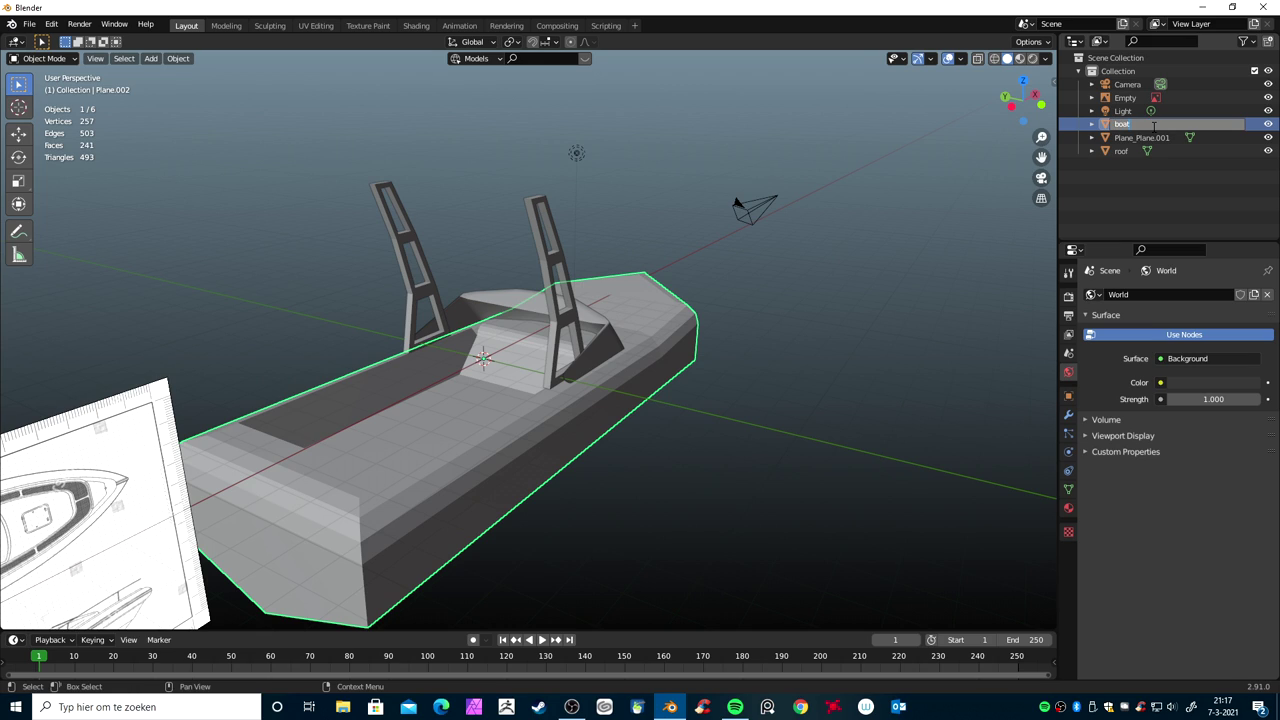
{"action": "key", "text": "Return"}
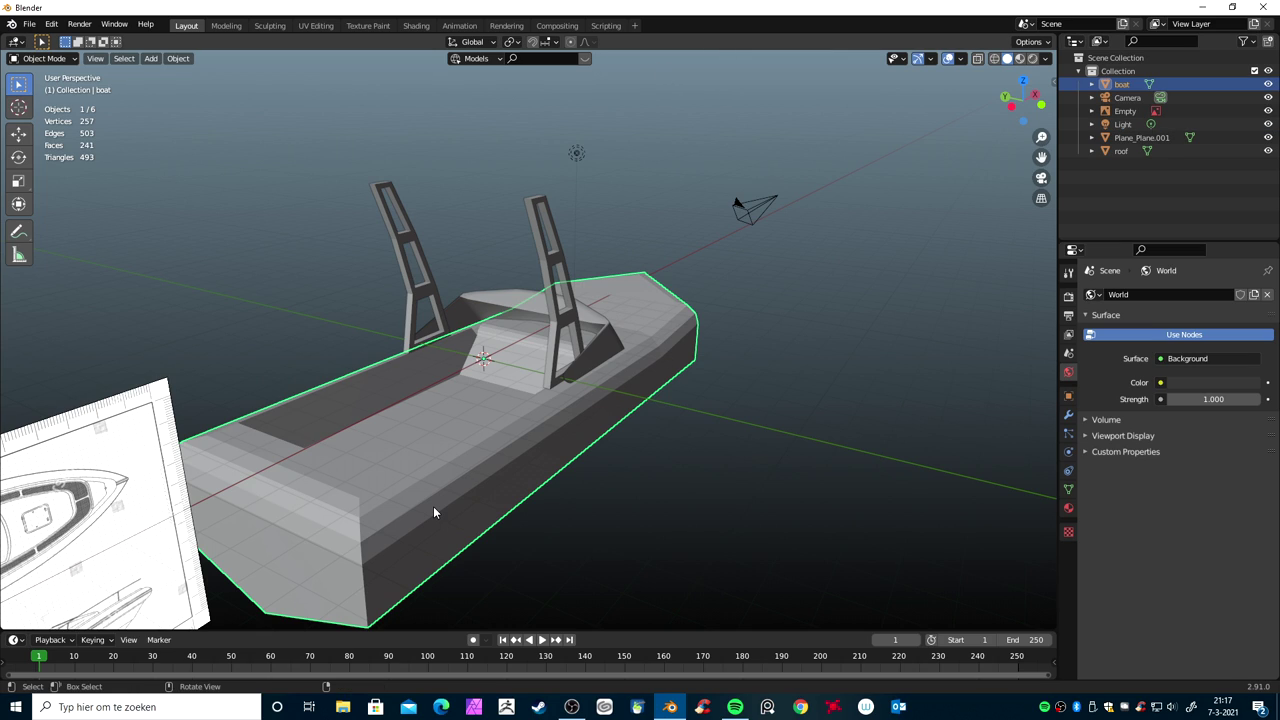
{"action": "key", "text": "ctrl"}
Smooth the hull with level-1 subdivision and enter Edit Mode from a side view
{"action": "key", "text": "ctrl+1"}
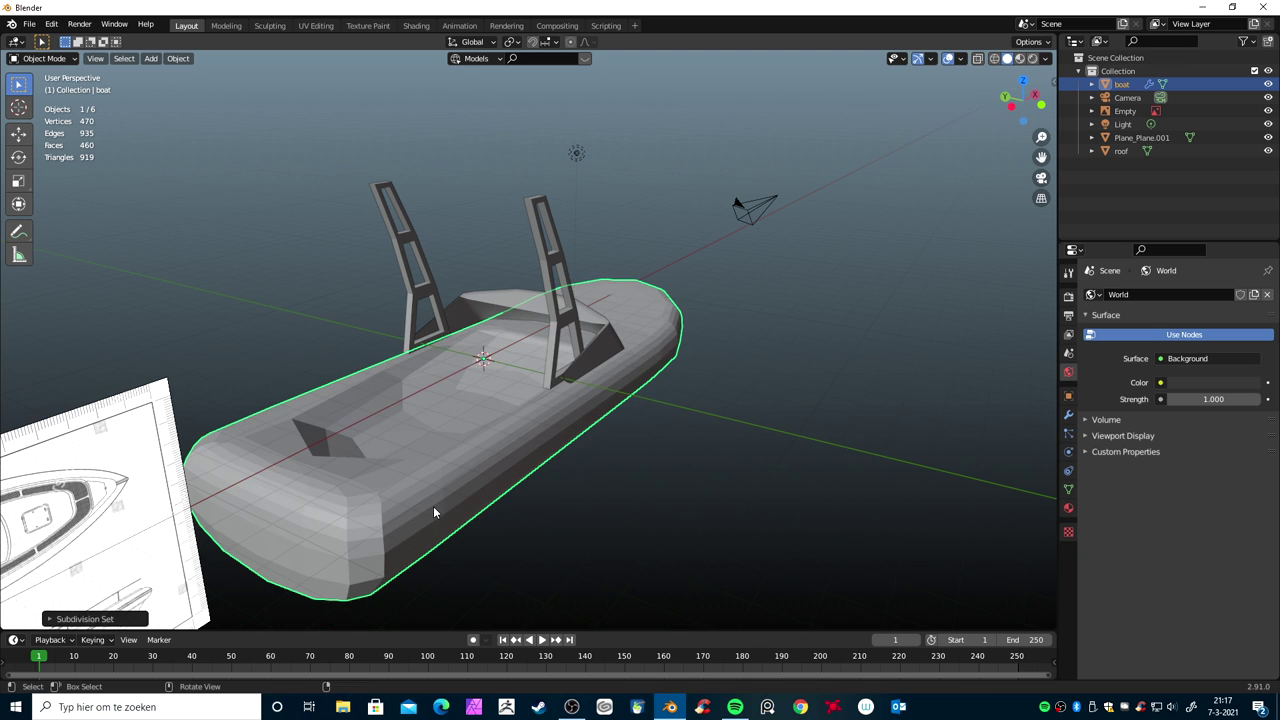
{"action": "middle_click_drag", "start_coordinate": [452, 515], "coordinate": [363, 537]}
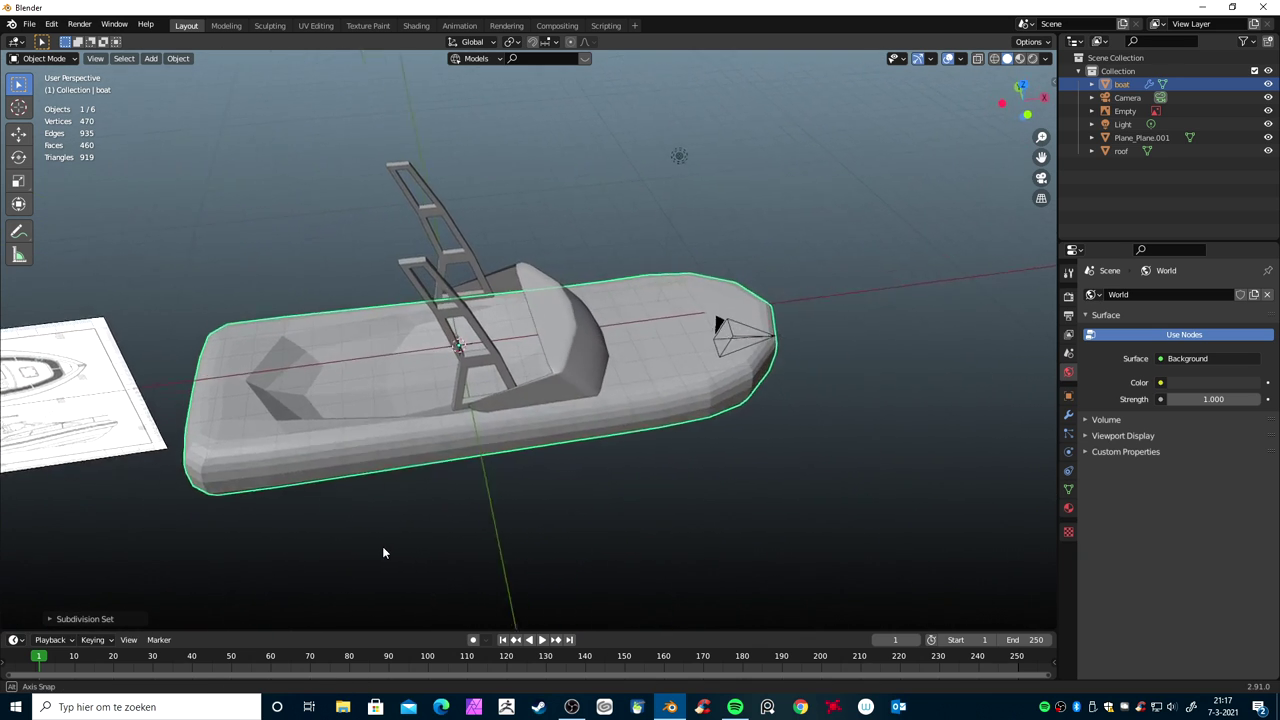
{"action": "middle_click_drag", "start_coordinate": [363, 537], "coordinate": [388, 533]}
{"action": "key", "text": "Tab"}
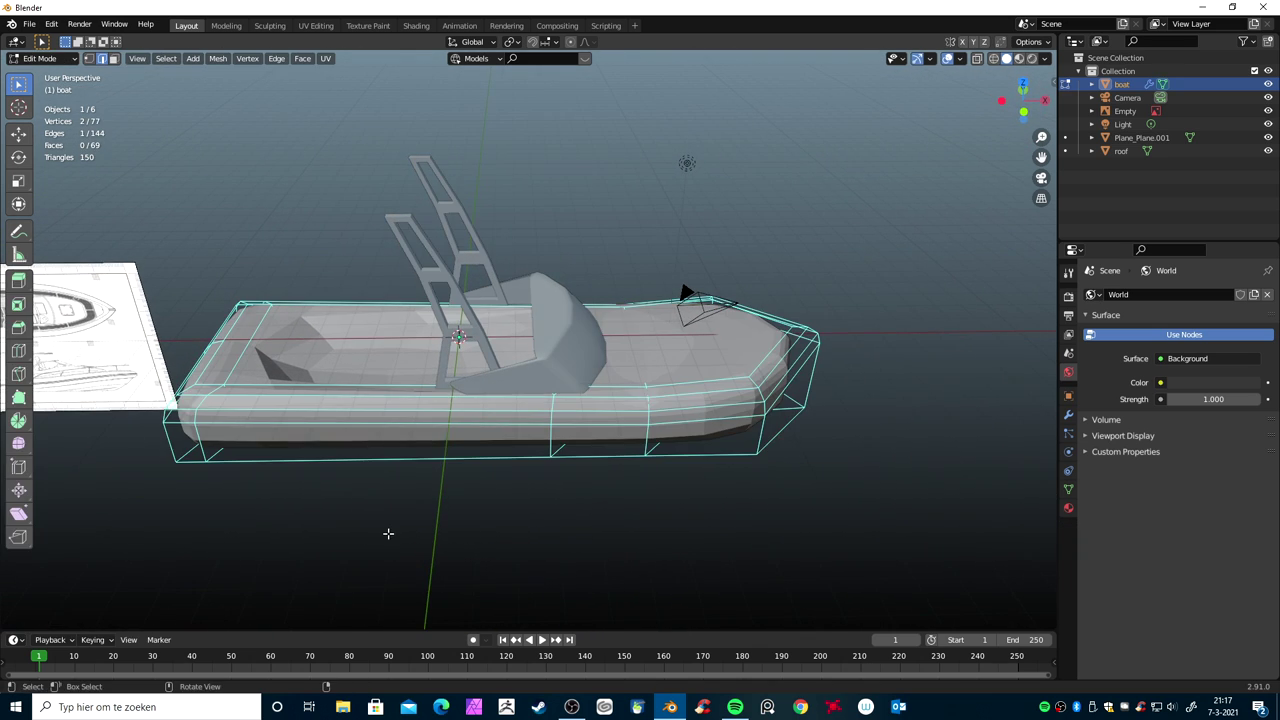
{"action": "middle_click_drag", "start_coordinate": [336, 468], "coordinate": [342, 478]}
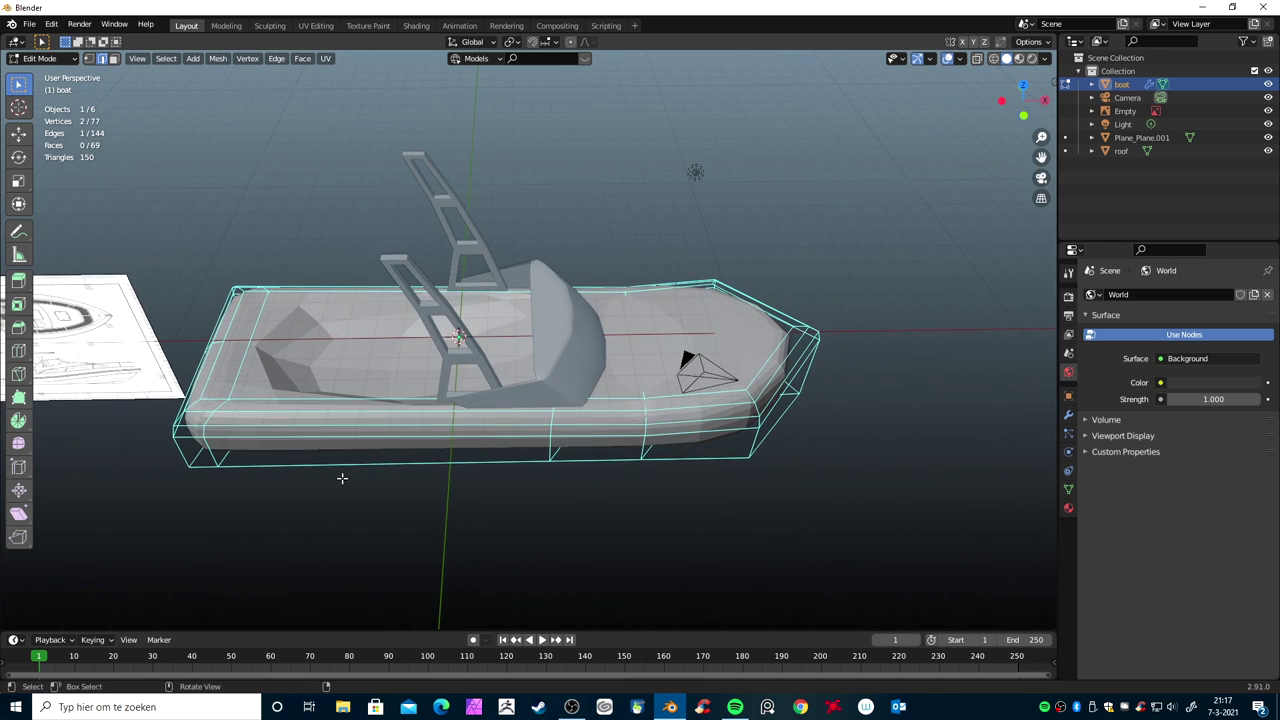
Add a loop cut across the hull floor, then set the subdivision back to level 0
{"action": "key", "text": "ctrl+r"}
{"action": "left_click", "coordinate": [365, 397]}
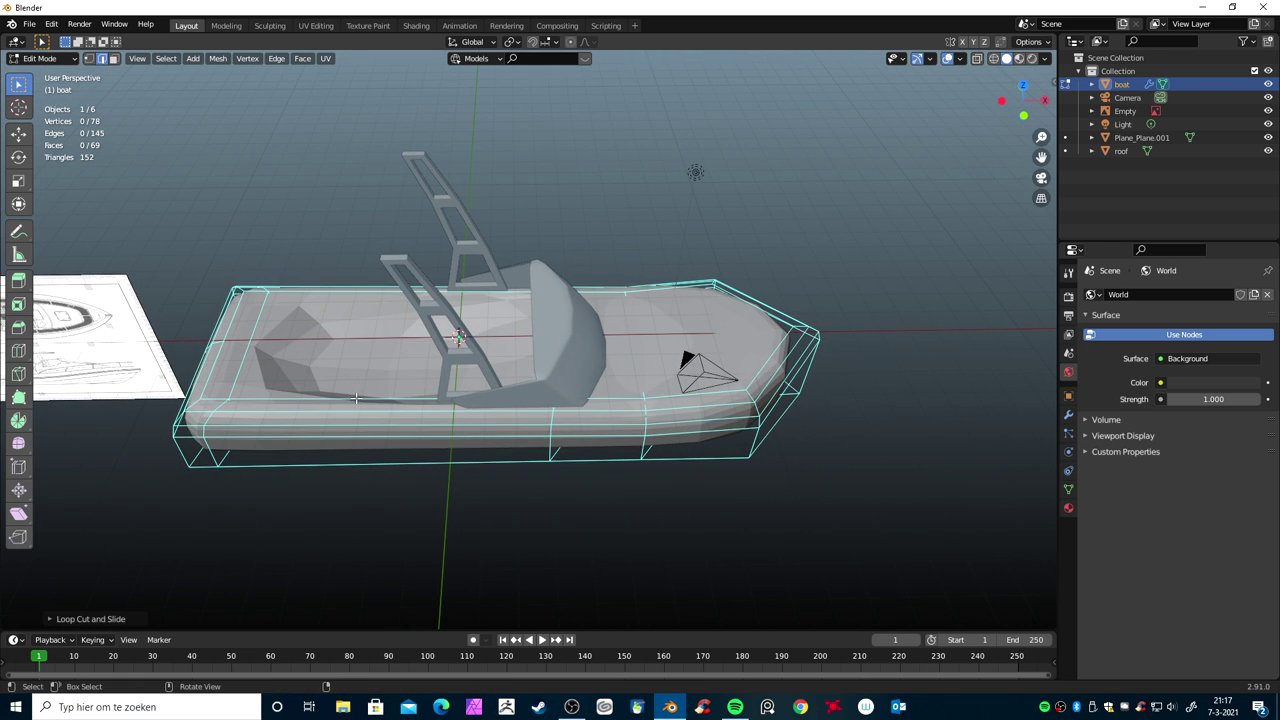
{"action": "key", "text": "Tab"}
{"action": "mouse_move", "coordinate": [358, 400]}
{"action": "middle_mouse_down"}
{"action": "mouse_move", "coordinate": [395, 388]}
{"action": "mouse_move", "coordinate": [338, 397]}
{"action": "mouse_move", "coordinate": [254, 289]}
{"action": "middle_mouse_up"}
{"action": "key", "text": "ctrl+1"}
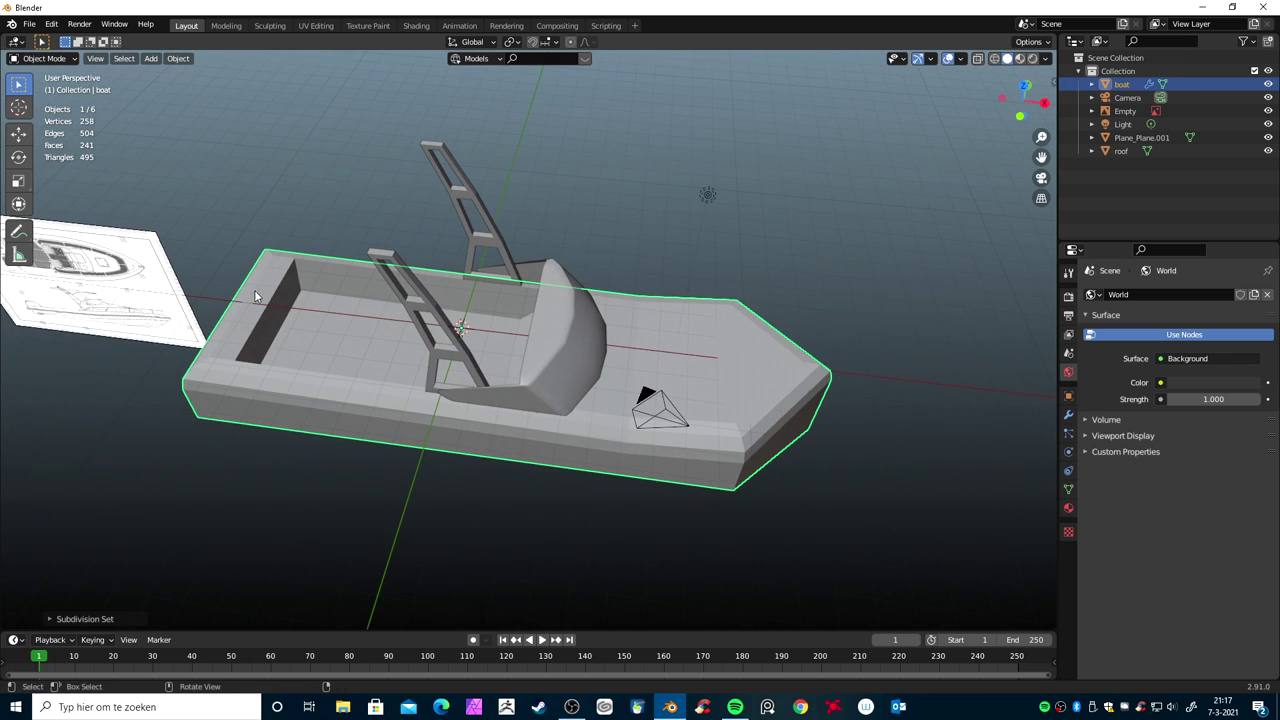
{"action": "key", "text": "Tab"}
{"action": "key", "text": "Tab"}
In Edit Mode, bevel an edge at the hull's stern opening into three segments about 0.06 m wide
{"action": "left_click", "coordinate": [56, 60]}
{"action": "left_click", "coordinate": [60, 97]}
{"action": "left_click", "coordinate": [268, 301]}
{"action": "key", "text": "ctrl+b"}
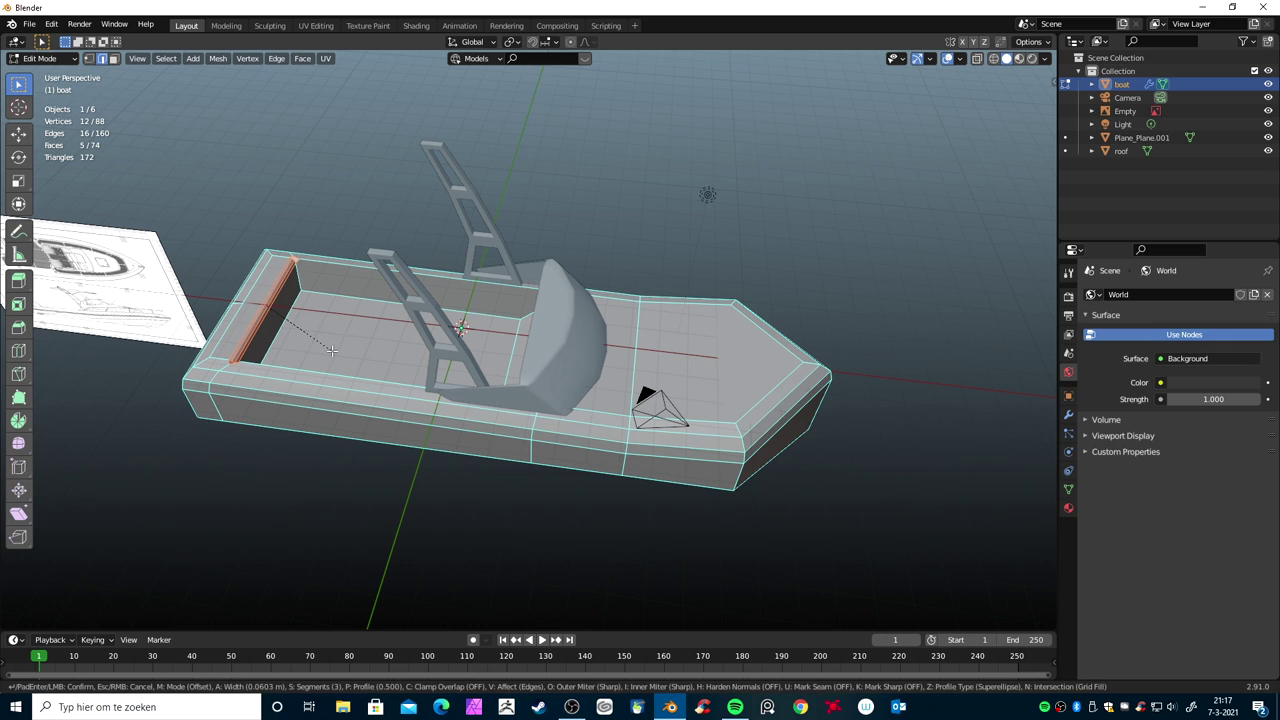
{"action": "left_click", "coordinate": [331, 349]}
Move a single hull edge along the X axis
{"action": "left_click", "coordinate": [285, 333]}
{"action": "key", "text": "g"}
{"action": "key", "text": "x"}
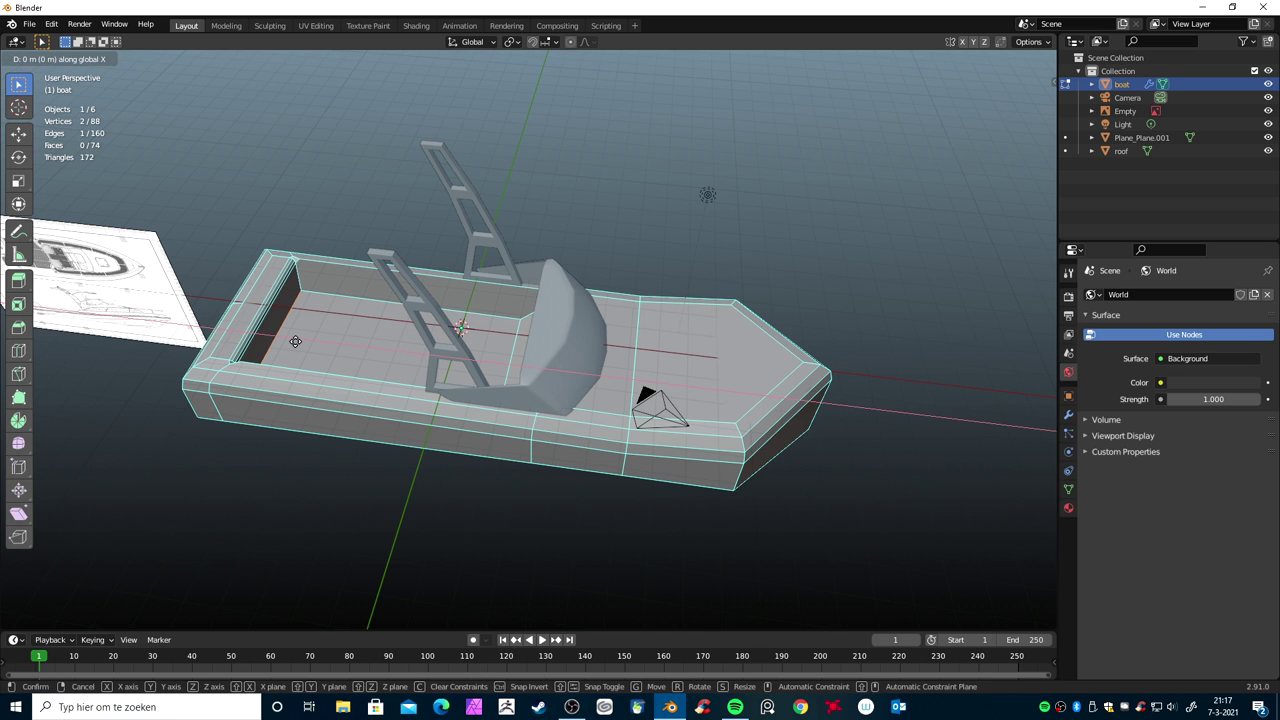
{"action": "left_click", "coordinate": [305, 342]}
{"action": "mouse_move", "coordinate": [308, 342]}
{"action": "middle_mouse_down"}
{"action": "mouse_move", "coordinate": [440, 317]}
{"action": "mouse_move", "coordinate": [615, 317]}
{"action": "mouse_move", "coordinate": [654, 413]}
{"action": "middle_mouse_up"}
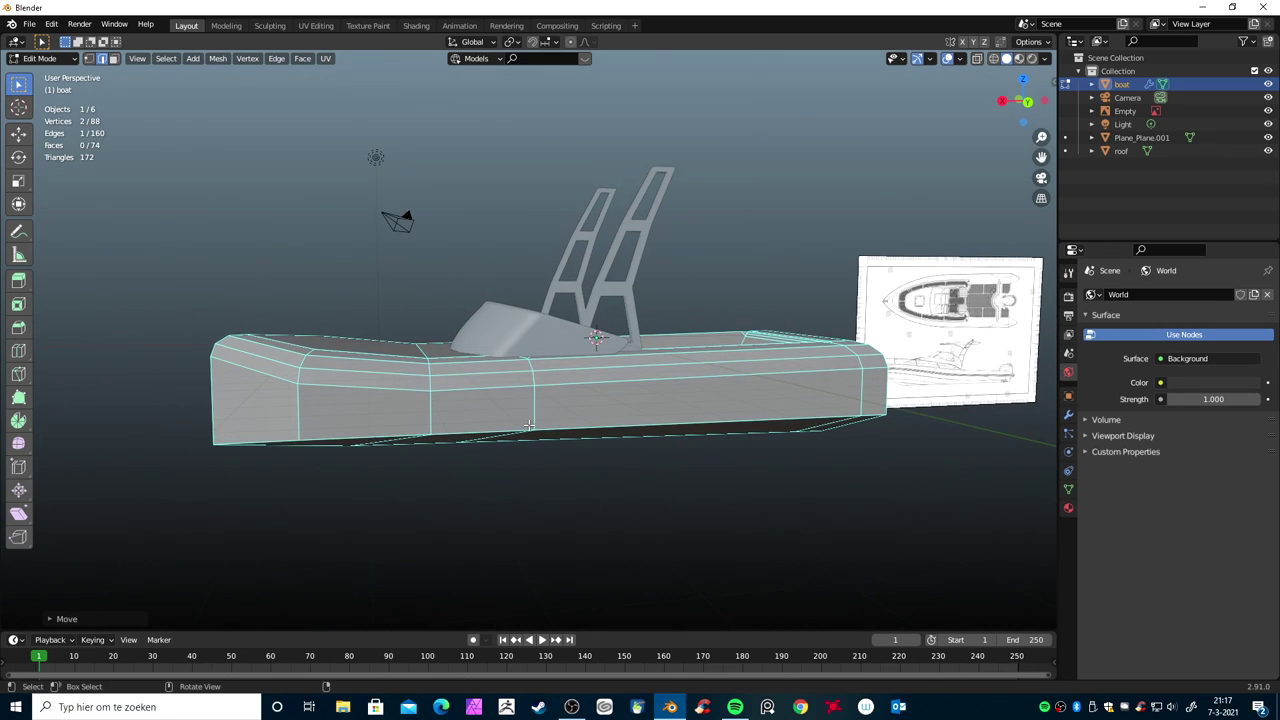
Raise the two bottom corner vertices at the hull's end about 0.25 m along Z
{"action": "key", "text": "ctrl+Tab"}
{"action": "left_click", "coordinate": [645, 425]}
{"action": "left_click", "coordinate": [655, 440]}
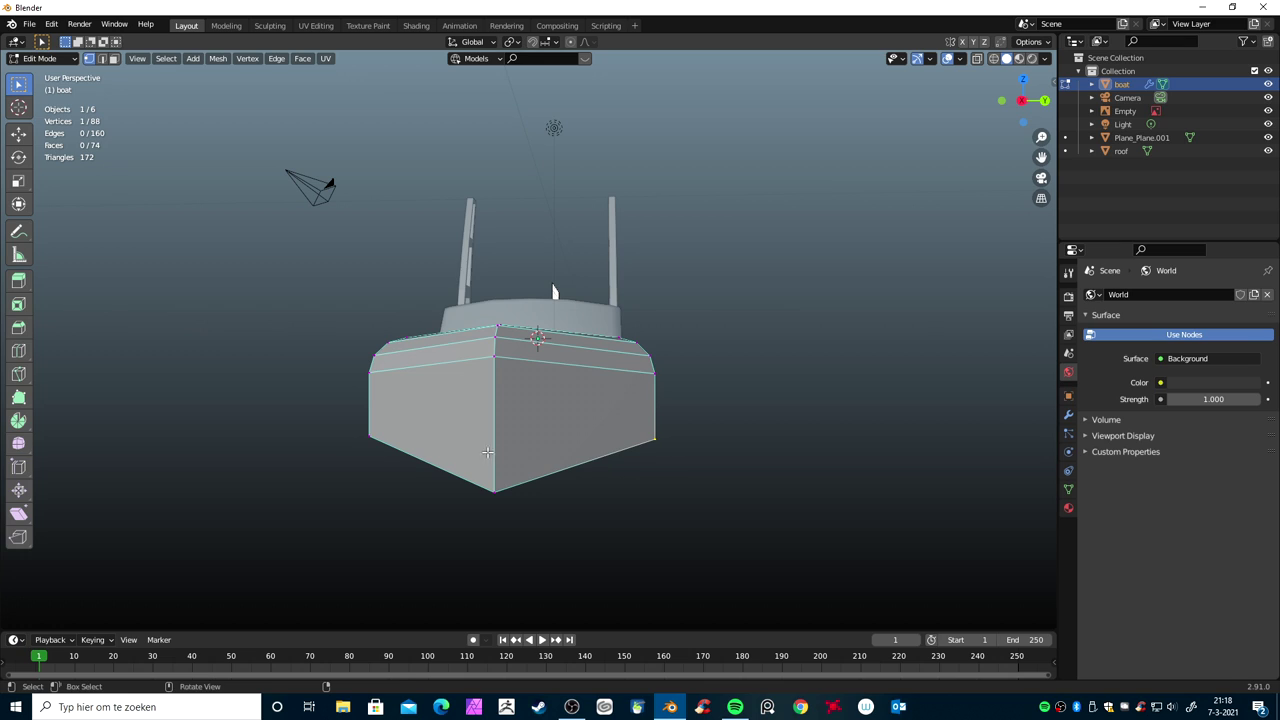
{"action": "left_click", "coordinate": [348, 425], "text": "shift"}
{"action": "key", "text": "g"}
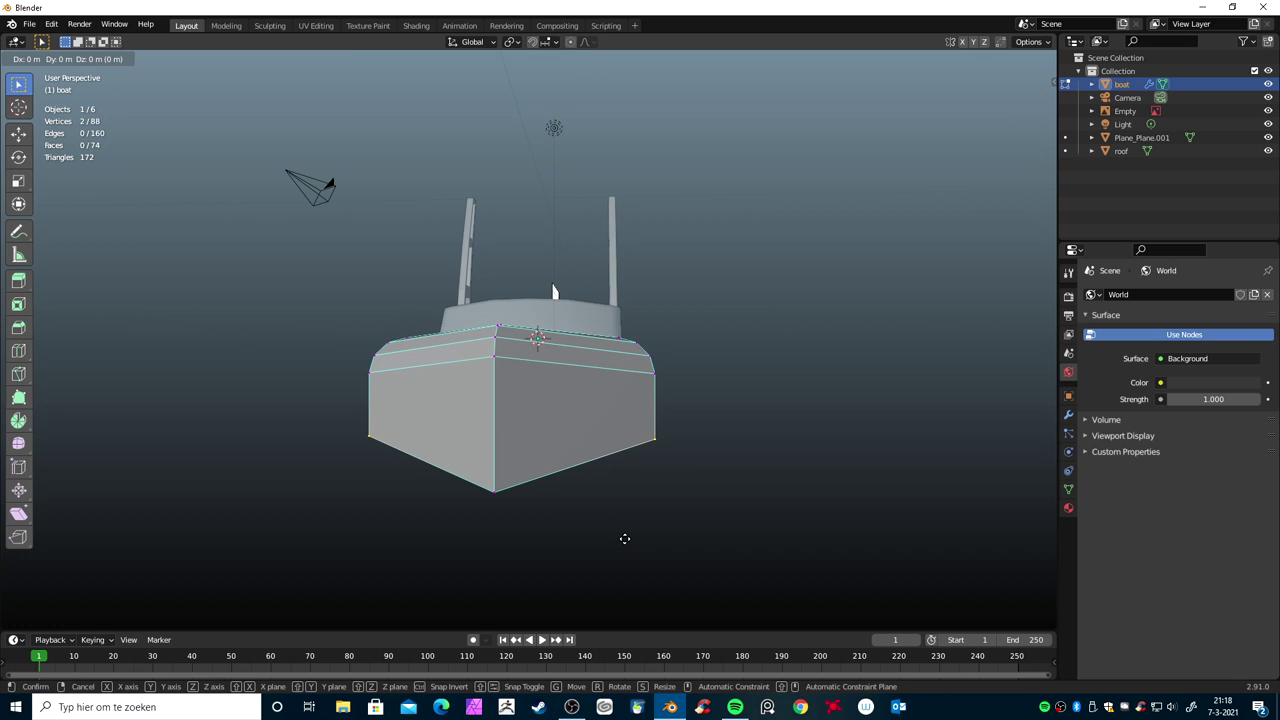
{"action": "key", "text": "z"}
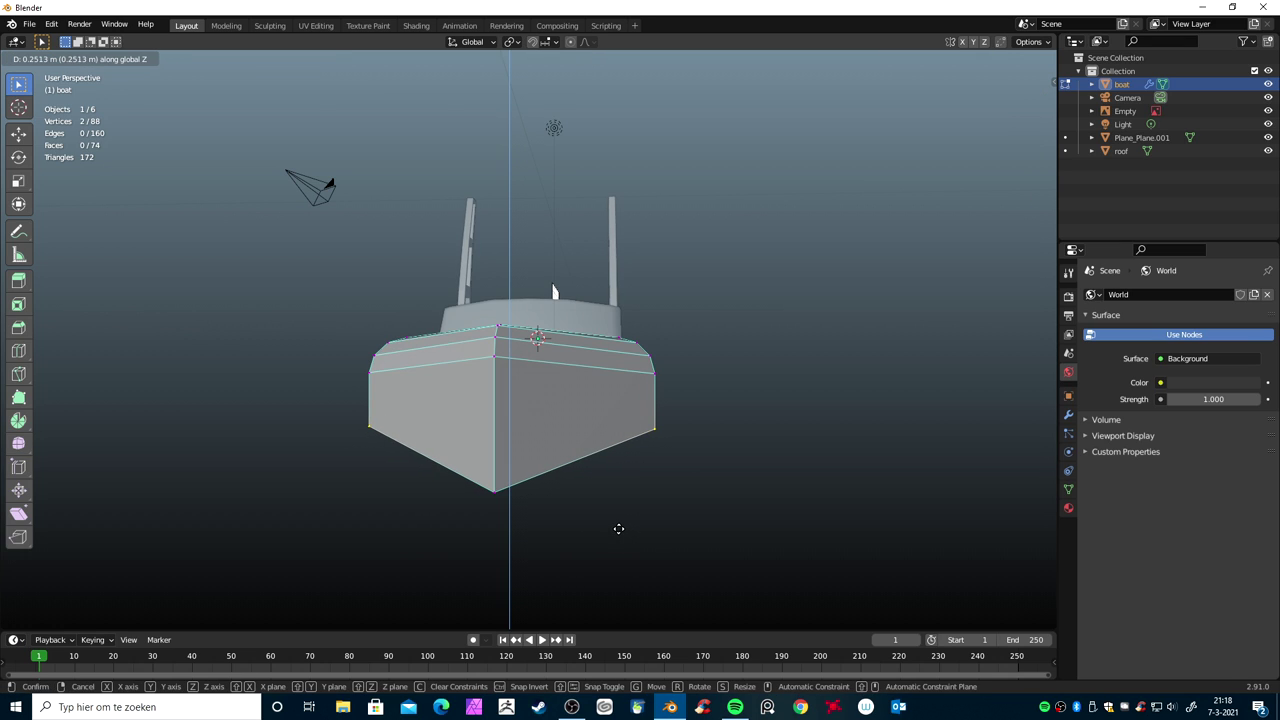
{"action": "left_click", "coordinate": [618, 529]}
Scale the two raised corner vertices inward along the Y axis
{"action": "key", "text": "s"}
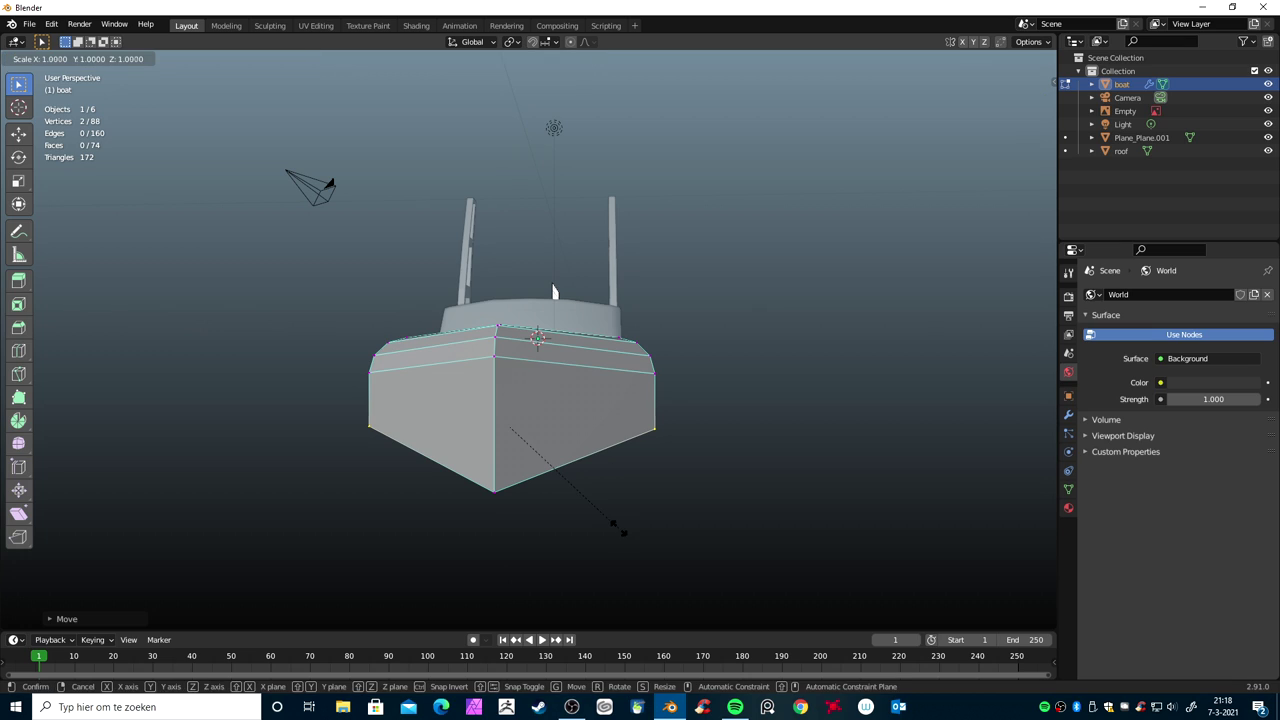
{"action": "key", "text": "x"}
{"action": "right_click", "coordinate": [610, 523]}
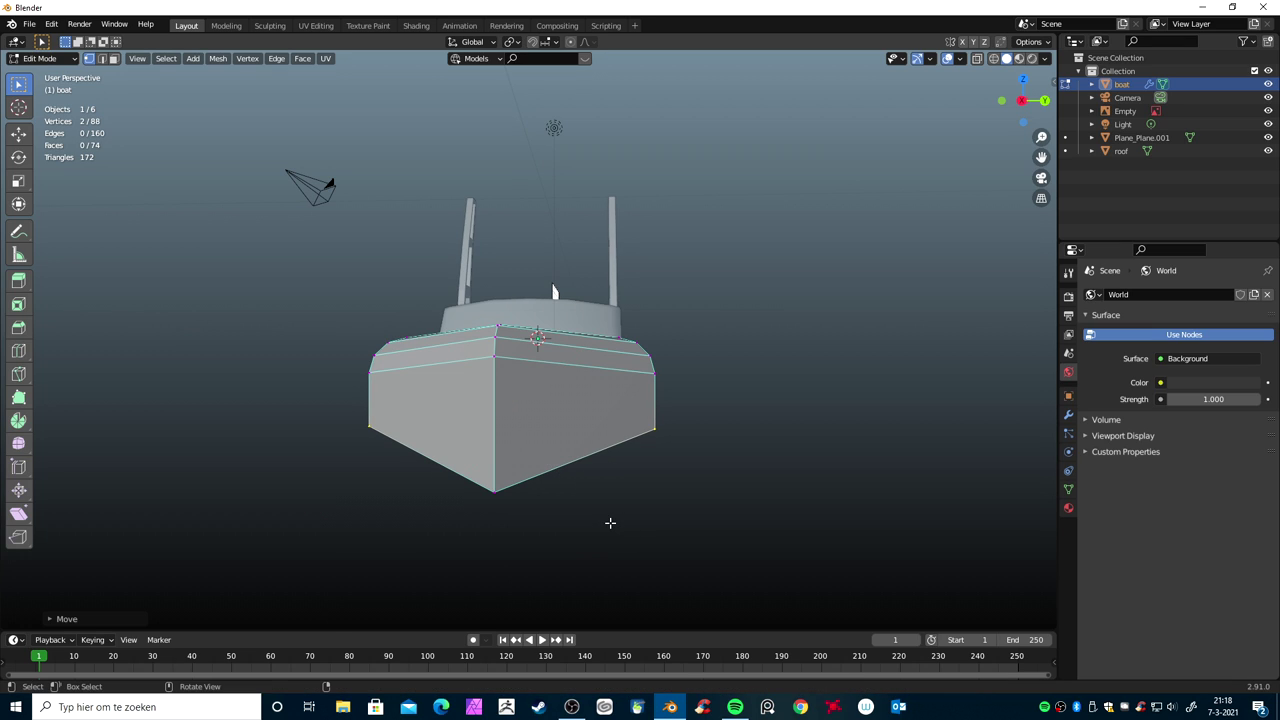
{"action": "key", "text": "s"}
{"action": "key", "text": "y"}
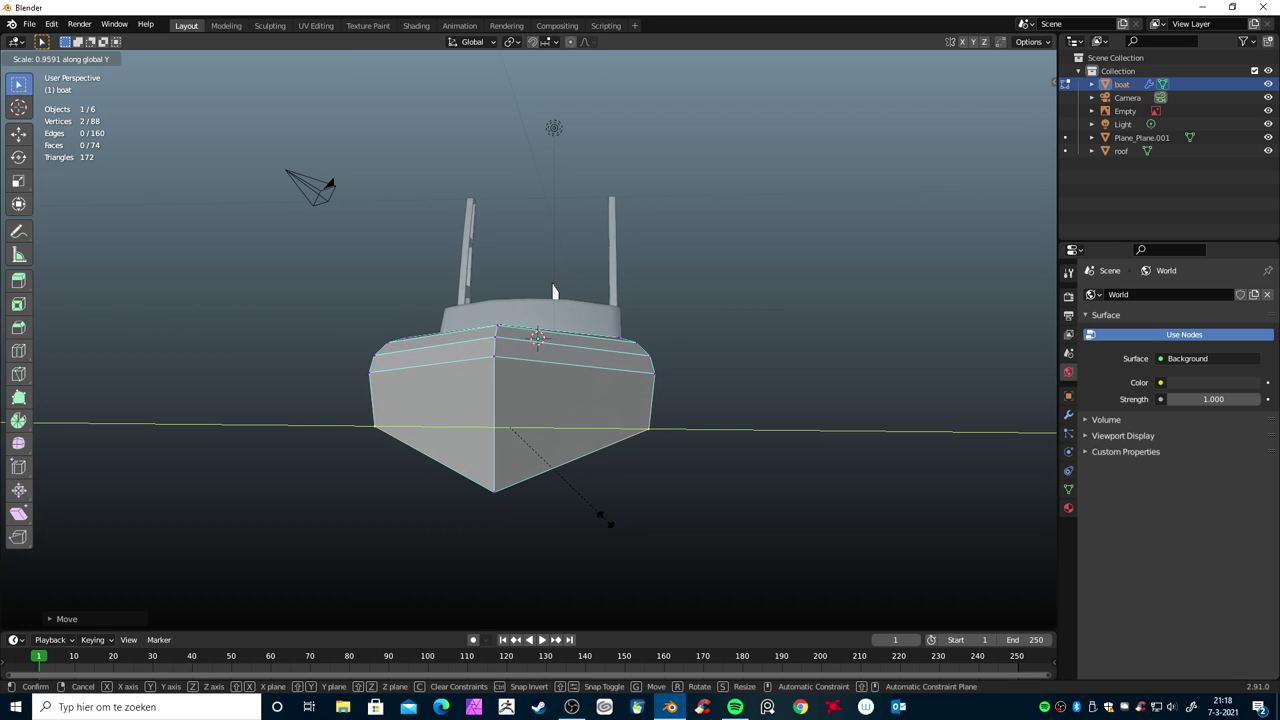
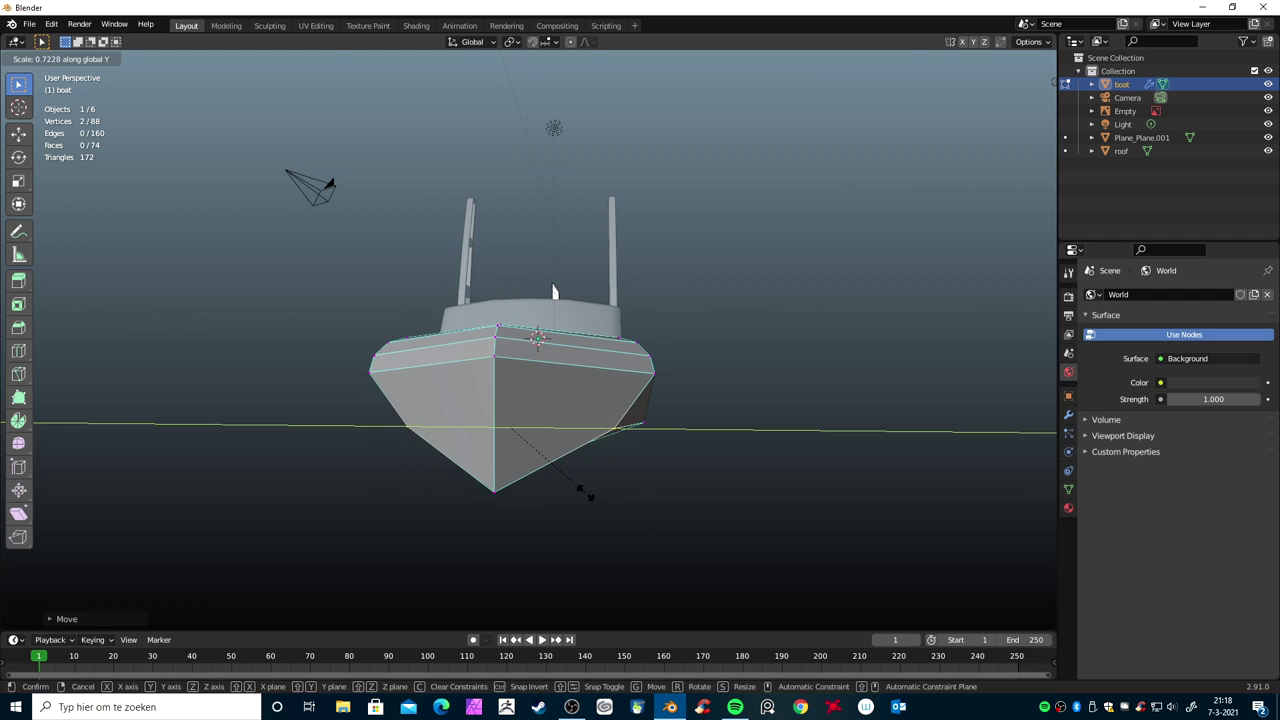
Confirm the Y scale, then raise one bottom corner vertex of the hull straight up along Z
{"action": "left_click", "coordinate": [585, 492]}
{"action": "mouse_move", "coordinate": [614, 506]}
{"action": "middle_mouse_down"}
{"action": "mouse_move", "coordinate": [440, 509]}
{"action": "mouse_move", "coordinate": [498, 504]}
{"action": "middle_mouse_up"}
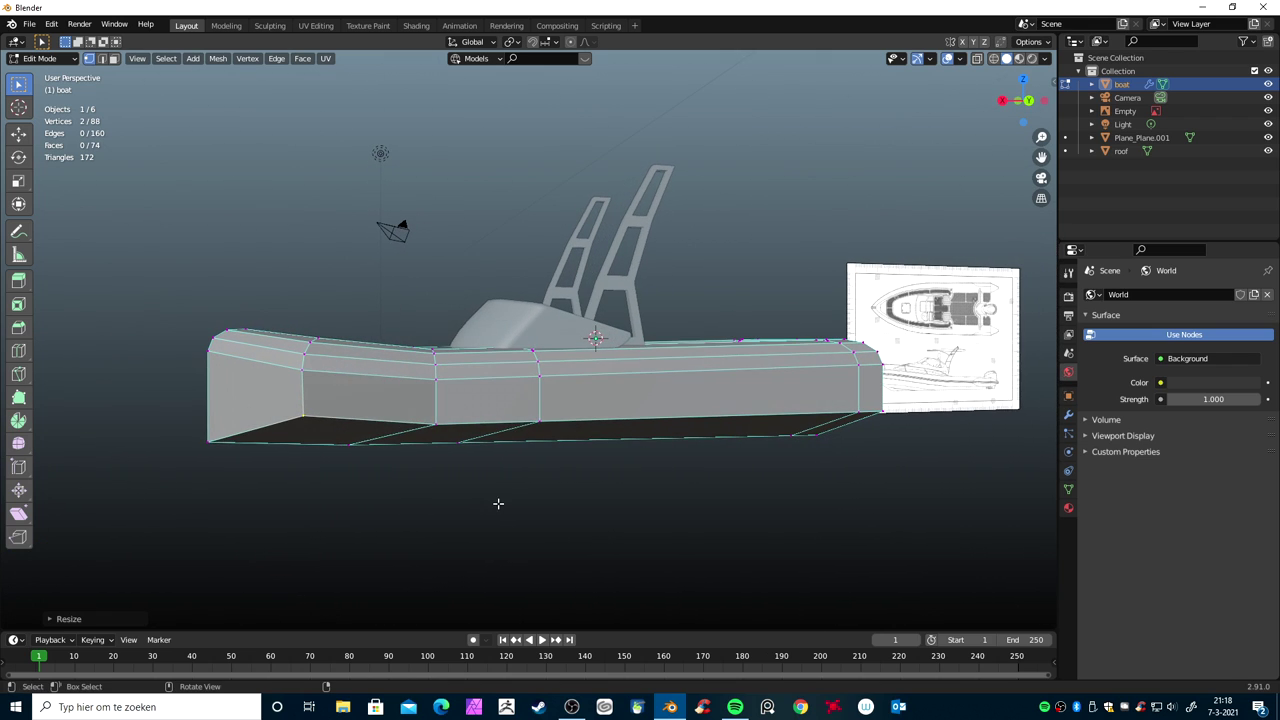
{"action": "left_click", "coordinate": [206, 440]}
{"action": "key", "text": "g"}
{"action": "key", "text": "z"}
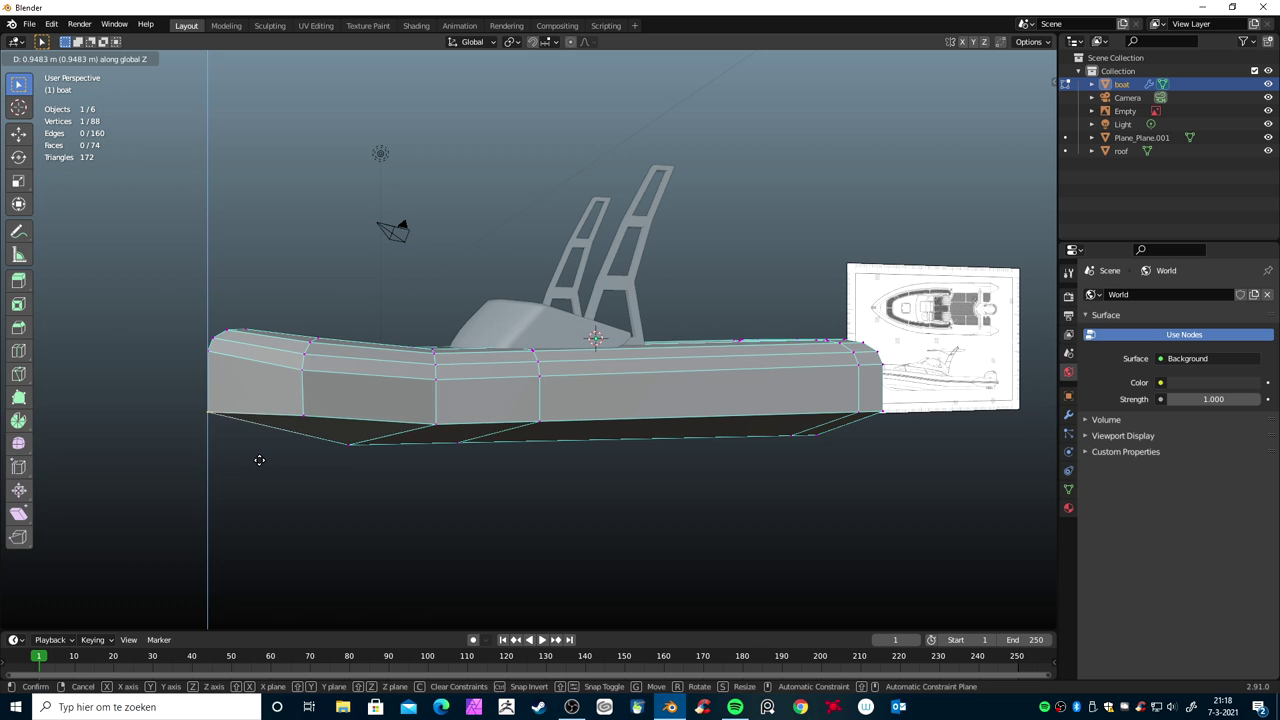
{"action": "left_click", "coordinate": [266, 446]}
Orbit to a three-quarter view of the boat and return to Object Mode
{"action": "mouse_move", "coordinate": [269, 443]}
{"action": "middle_mouse_down"}
{"action": "mouse_move", "coordinate": [367, 521]}
{"action": "mouse_move", "coordinate": [443, 491]}
{"action": "mouse_move", "coordinate": [486, 451]}
{"action": "mouse_move", "coordinate": [523, 466]}
{"action": "mouse_move", "coordinate": [620, 450]}
{"action": "mouse_move", "coordinate": [694, 389]}
{"action": "mouse_move", "coordinate": [680, 457]}
{"action": "mouse_move", "coordinate": [651, 491]}
{"action": "mouse_move", "coordinate": [606, 509]}
{"action": "mouse_move", "coordinate": [657, 520]}
{"action": "mouse_move", "coordinate": [589, 489]}
{"action": "mouse_move", "coordinate": [618, 535]}
{"action": "mouse_move", "coordinate": [769, 443]}
{"action": "mouse_move", "coordinate": [819, 442]}
{"action": "middle_mouse_up"}
{"action": "scroll", "coordinate": [640, 510], "scroll_direction": "up", "scroll_amount": 3}
{"action": "scroll", "coordinate": [589, 489], "scroll_direction": "down", "scroll_amount": 1}
{"action": "key", "text": "Tab"}
{"action": "scroll", "coordinate": [570, 526], "scroll_direction": "down", "scroll_amount": 4}
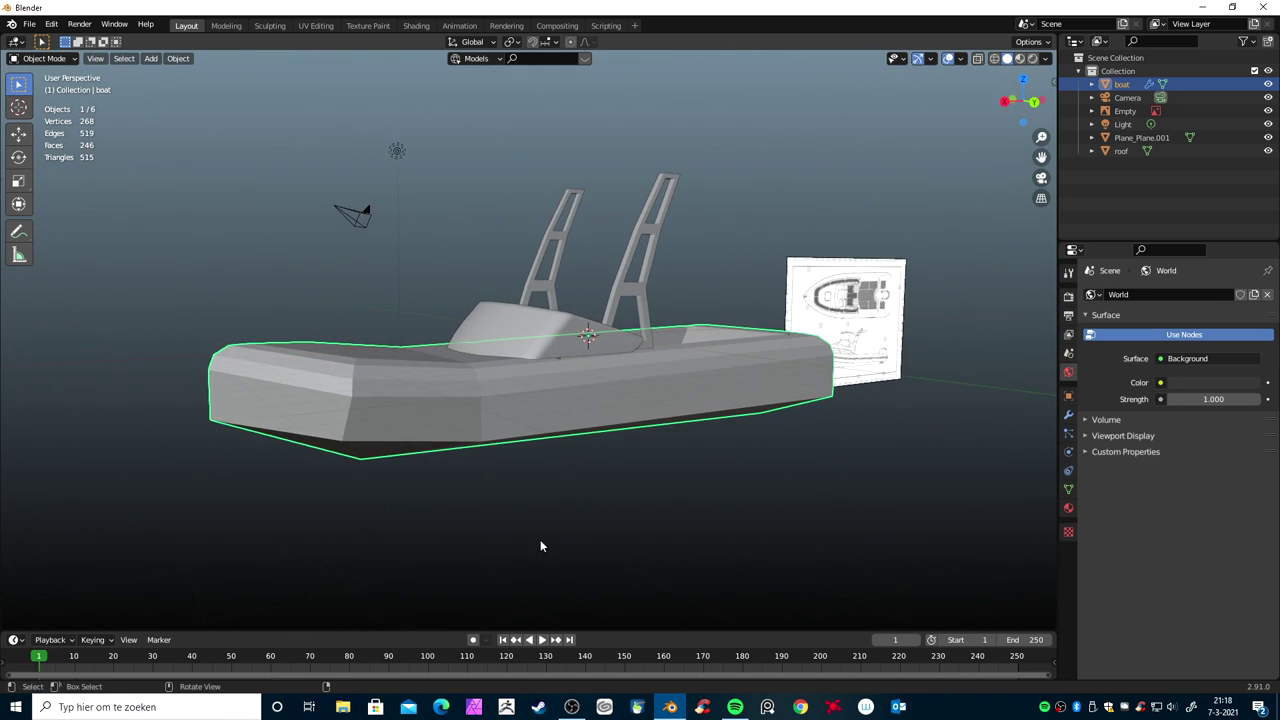
In Edit Mode with edge selection, bevel the selected hull side edges
{"action": "key", "text": "ctrl+Tab"}
{"action": "key", "text": "Tab"}
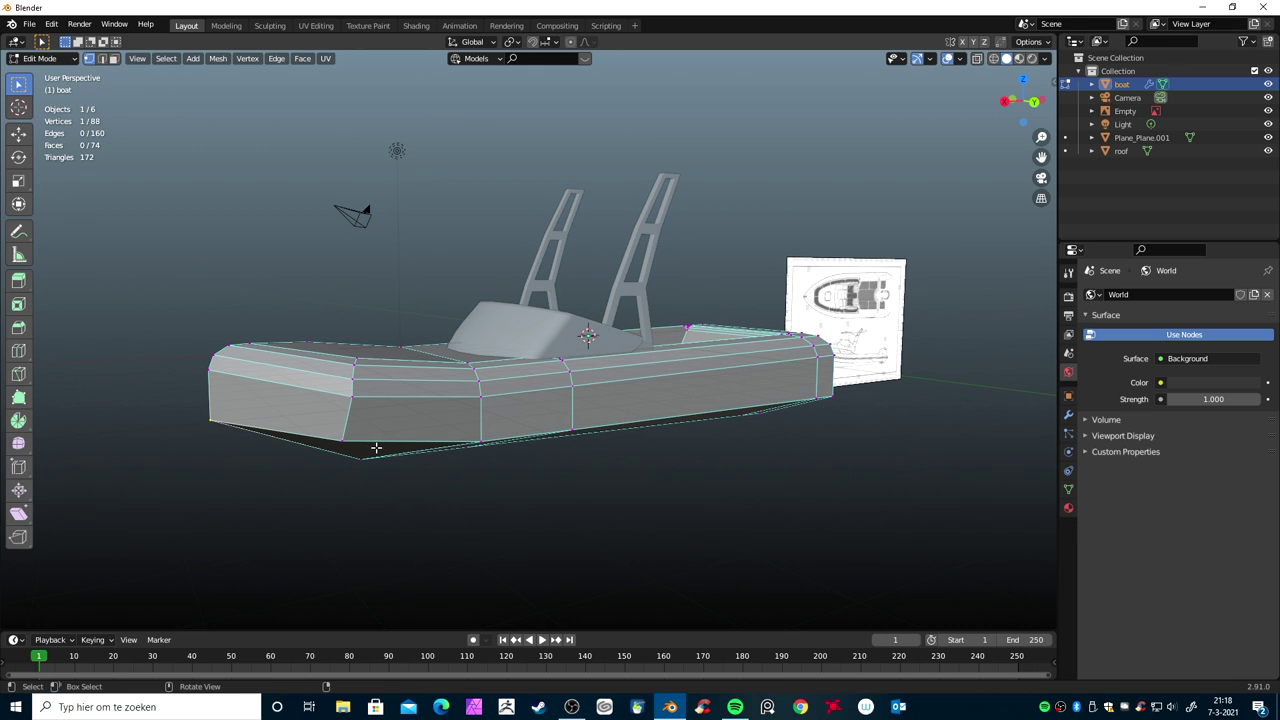
{"action": "key", "text": "ctrl+Tab"}
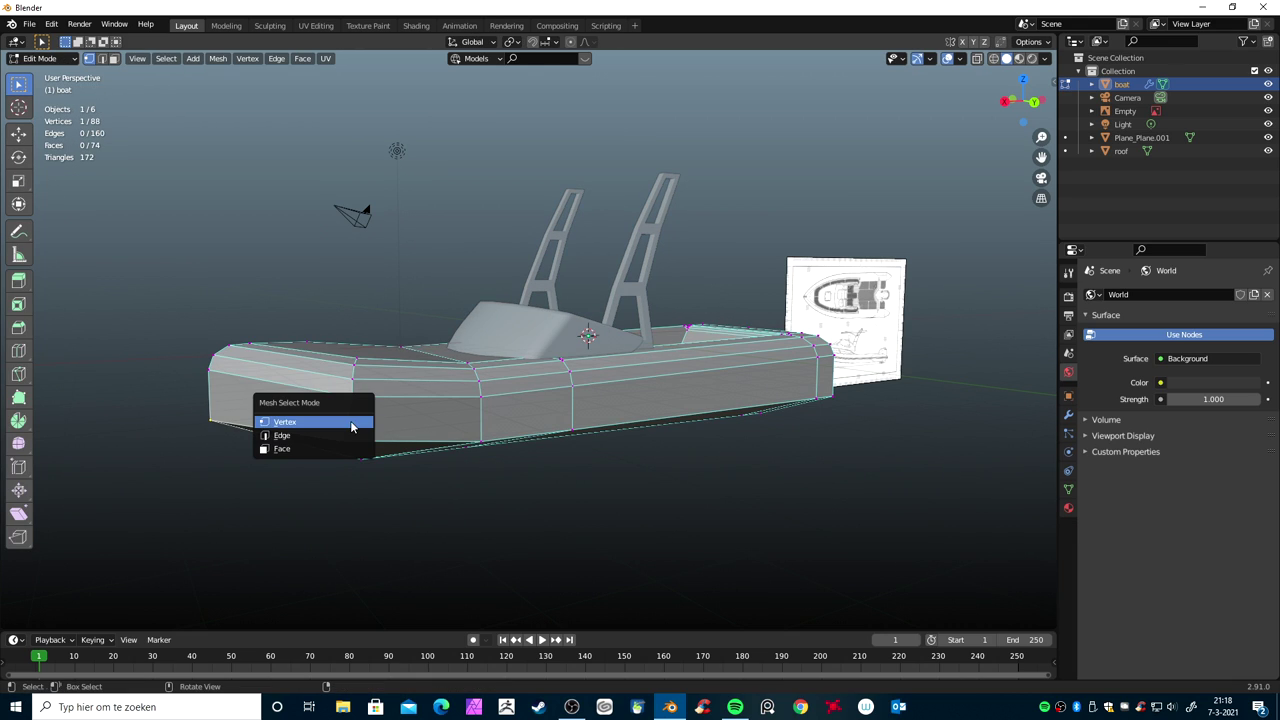
{"action": "left_click", "coordinate": [341, 433]}
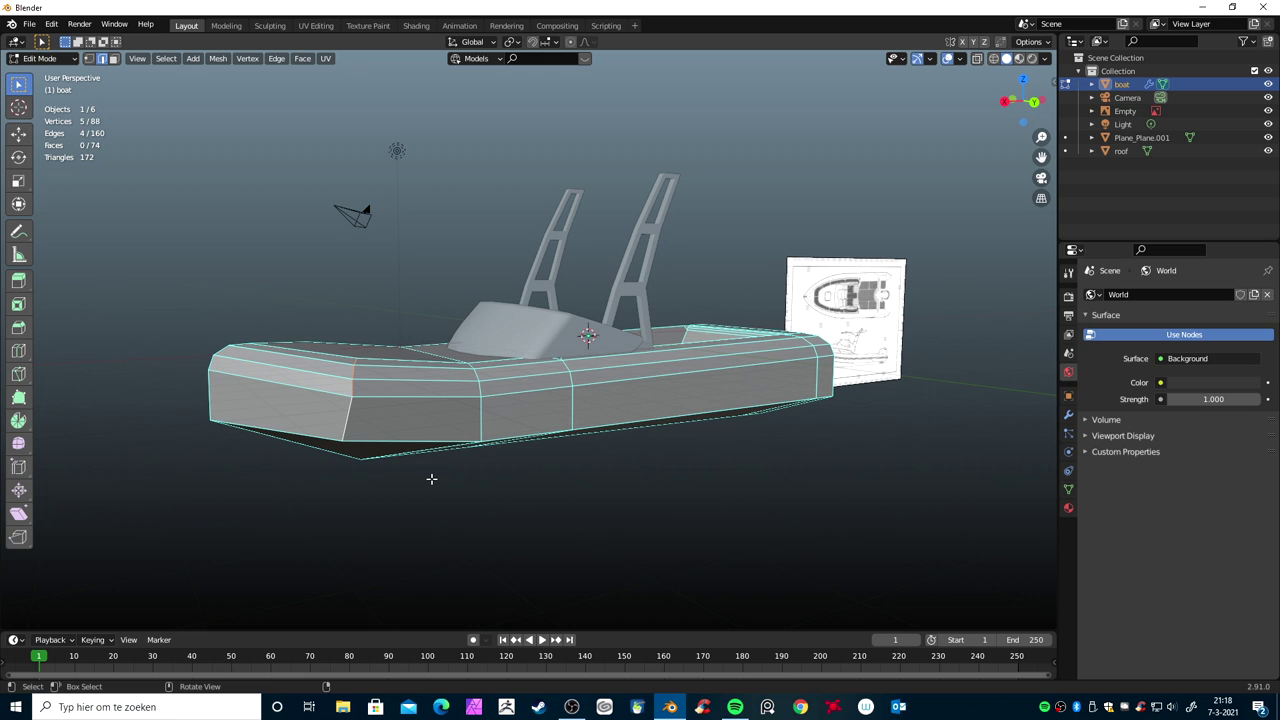
{"action": "key", "text": "ctrl+b"}
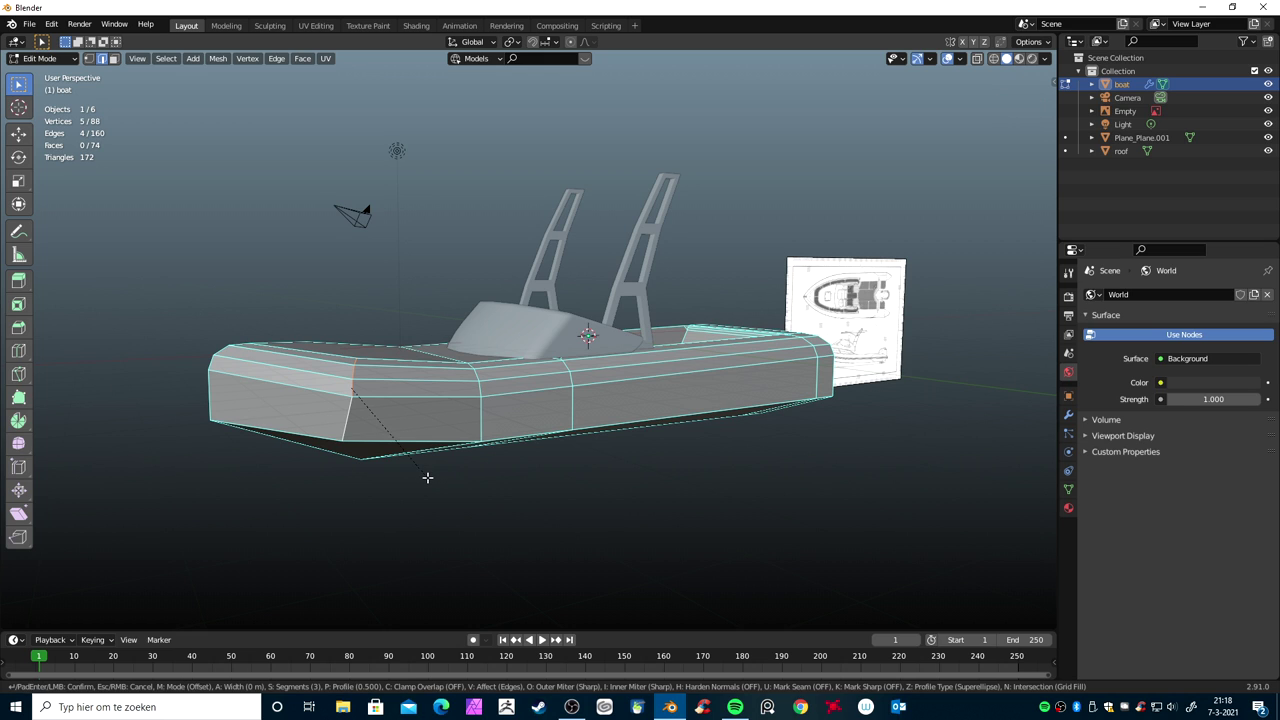
{"action": "left_click", "coordinate": [447, 483]}
Bevel the edge loop at the bow corner
{"action": "mouse_move", "coordinate": [450, 484]}
{"action": "middle_mouse_down"}
{"action": "mouse_move", "coordinate": [535, 518]}
{"action": "mouse_move", "coordinate": [615, 496]}
{"action": "middle_mouse_up"}
{"action": "left_click", "coordinate": [629, 497], "text": "alt"}
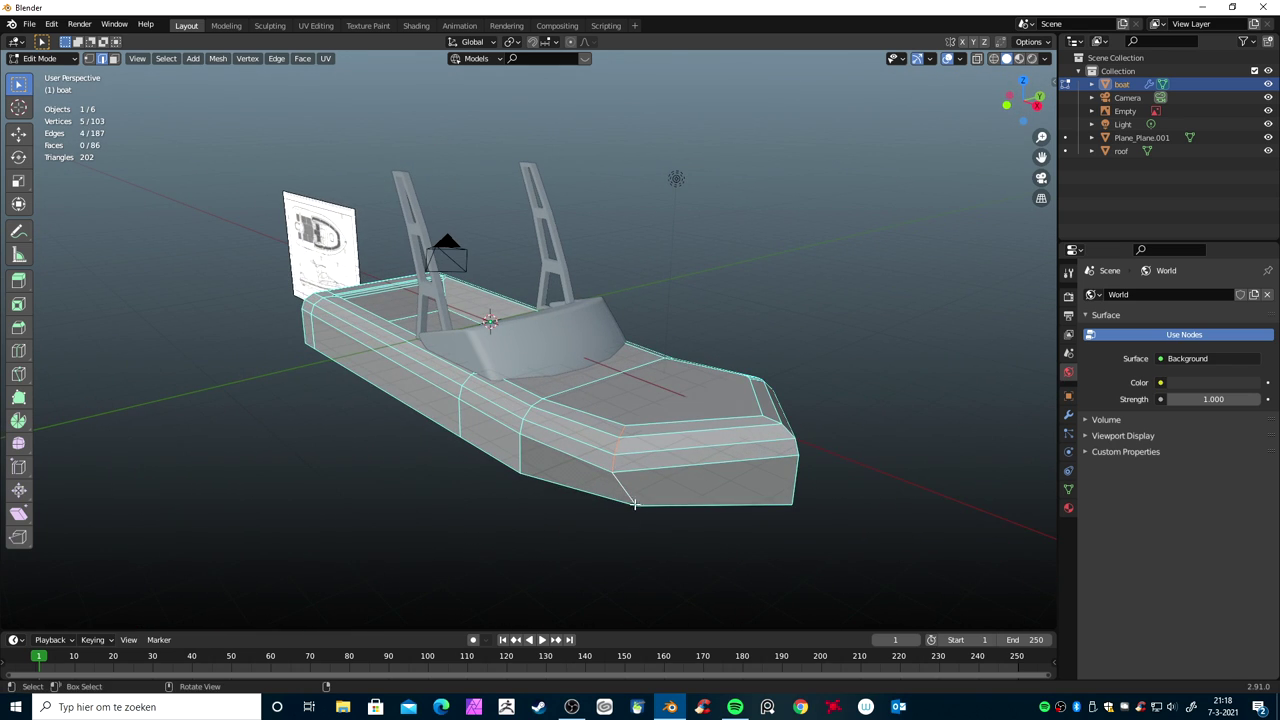
{"action": "key", "text": "ctrl+b"}
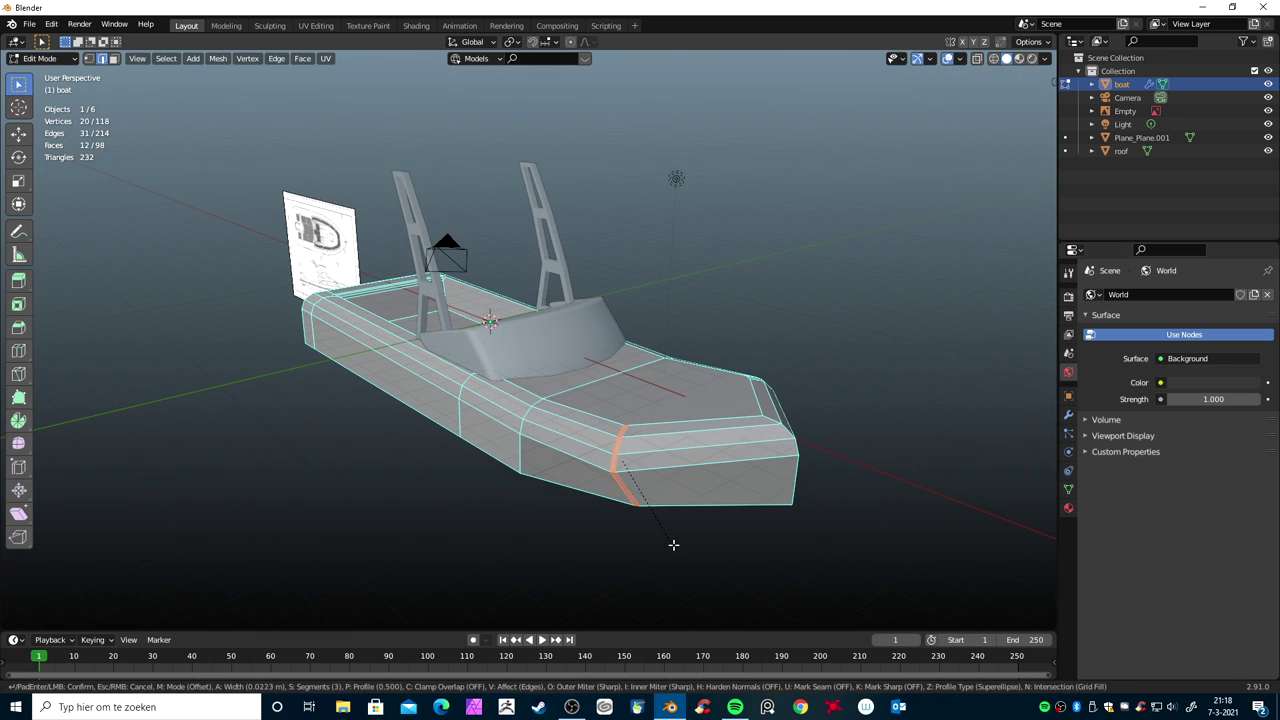
{"action": "left_click", "coordinate": [651, 557]}
Bevel the edge loop at the bow tip, clear the selection and return to Object Mode
{"action": "mouse_move", "coordinate": [651, 557]}
{"action": "middle_mouse_down"}
{"action": "mouse_move", "coordinate": [499, 553]}
{"action": "mouse_move", "coordinate": [485, 539]}
{"action": "middle_mouse_up"}
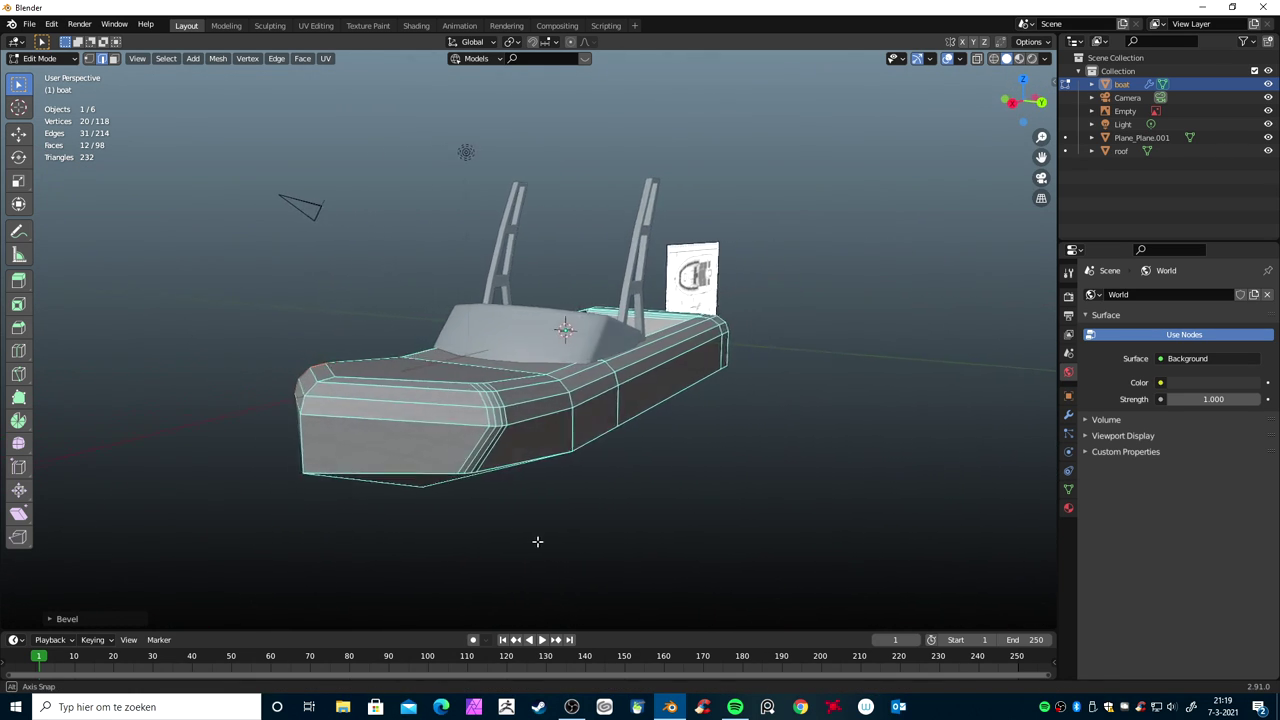
{"action": "middle_click_drag", "start_coordinate": [485, 539], "coordinate": [574, 540]}
{"action": "left_click", "coordinate": [478, 451], "text": "alt"}
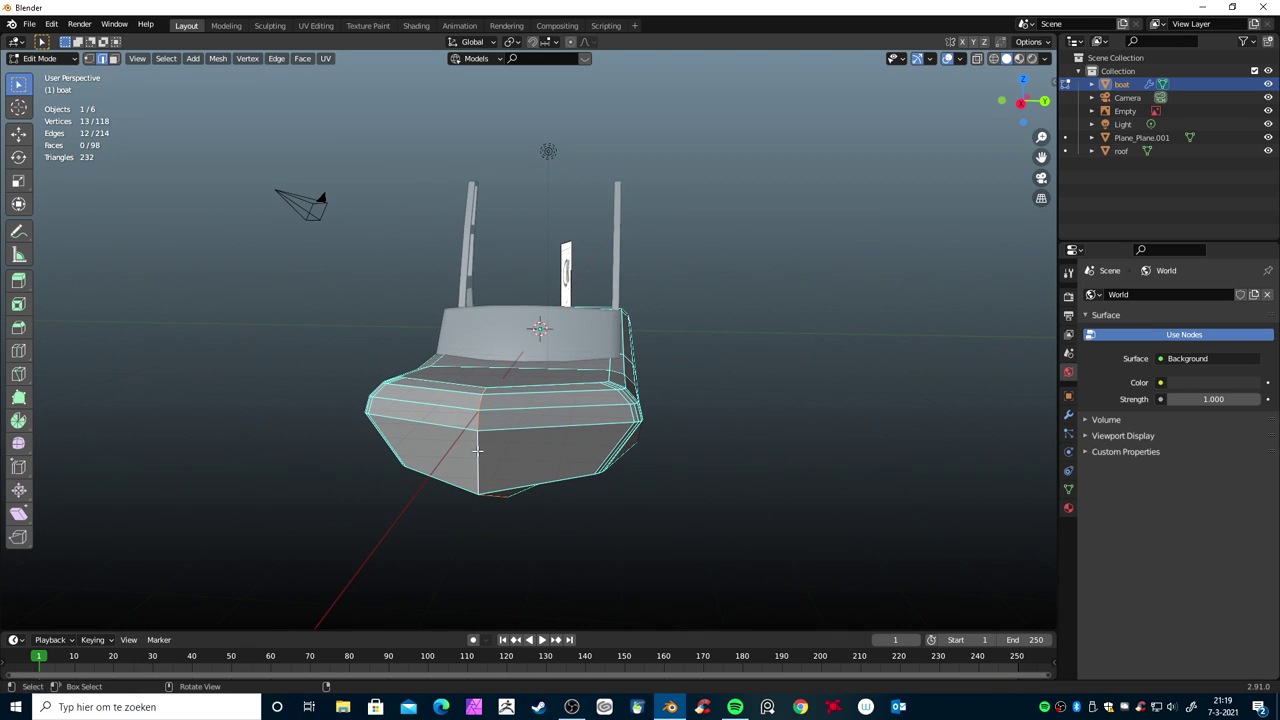
{"action": "key", "text": "ctrl+b"}
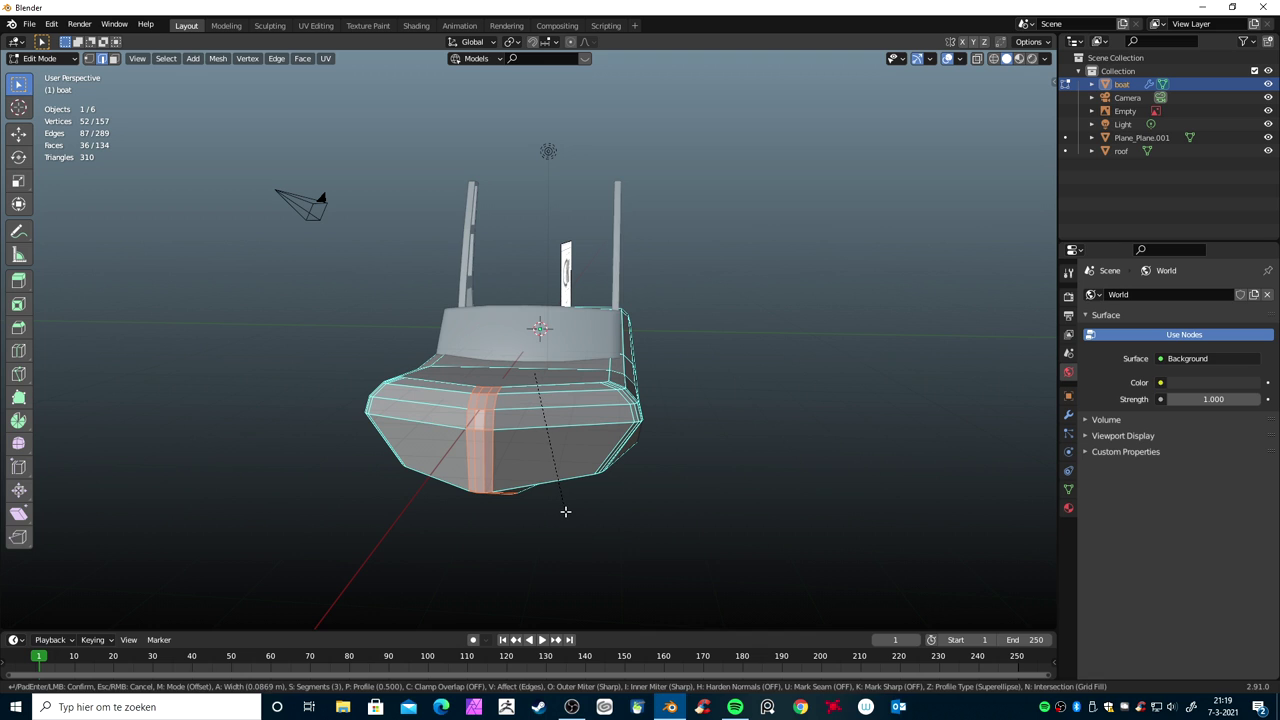
{"action": "mouse_move", "coordinate": [581, 492]}
{"action": "middle_mouse_down"}
{"action": "mouse_move", "coordinate": [586, 423]}
{"action": "mouse_move", "coordinate": [563, 531]}
{"action": "mouse_move", "coordinate": [511, 551]}
{"action": "middle_mouse_up"}
{"action": "key", "text": "alt+a"}
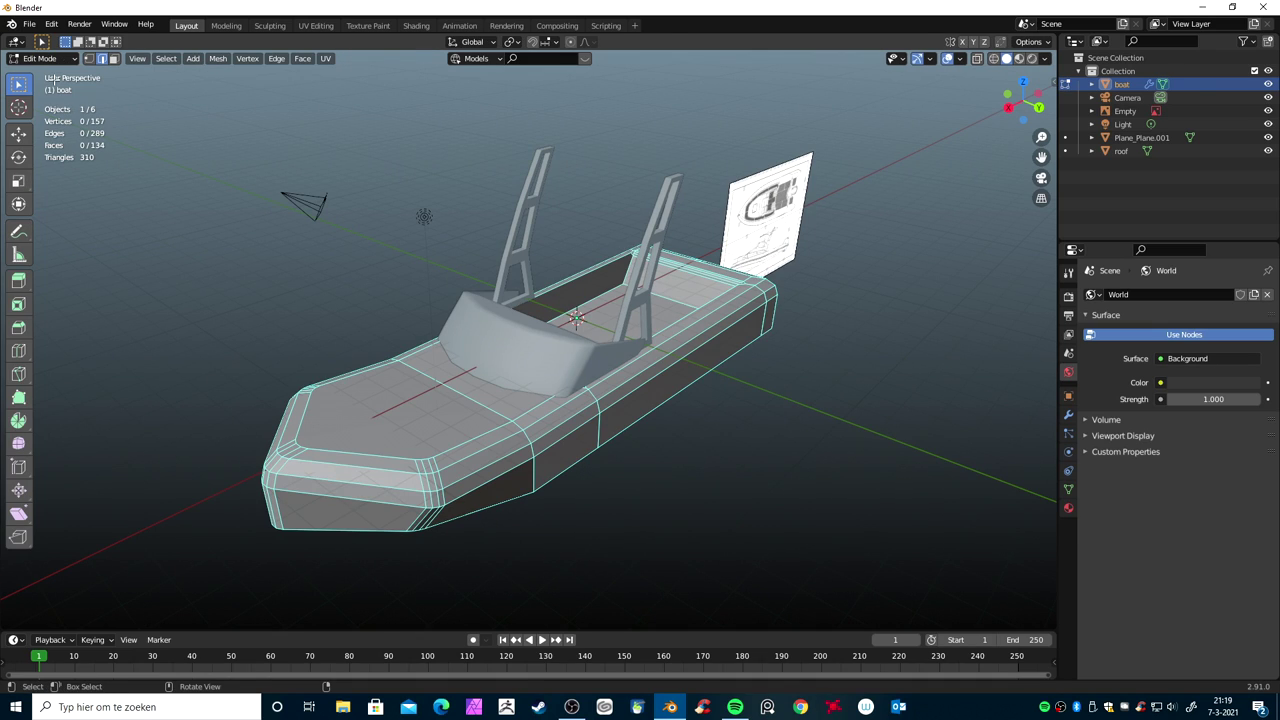
{"action": "left_click", "coordinate": [40, 58]}
{"action": "left_click", "coordinate": [45, 75]}
Bevel the stern's rear vertical corner edges in Edit Mode, then return to Object Mode
{"action": "mouse_move", "coordinate": [570, 465]}
{"action": "middle_mouse_down"}
{"action": "mouse_move", "coordinate": [486, 449]}
{"action": "mouse_move", "coordinate": [777, 471]}
{"action": "mouse_move", "coordinate": [760, 486]}
{"action": "mouse_move", "coordinate": [722, 463]}
{"action": "middle_mouse_up"}
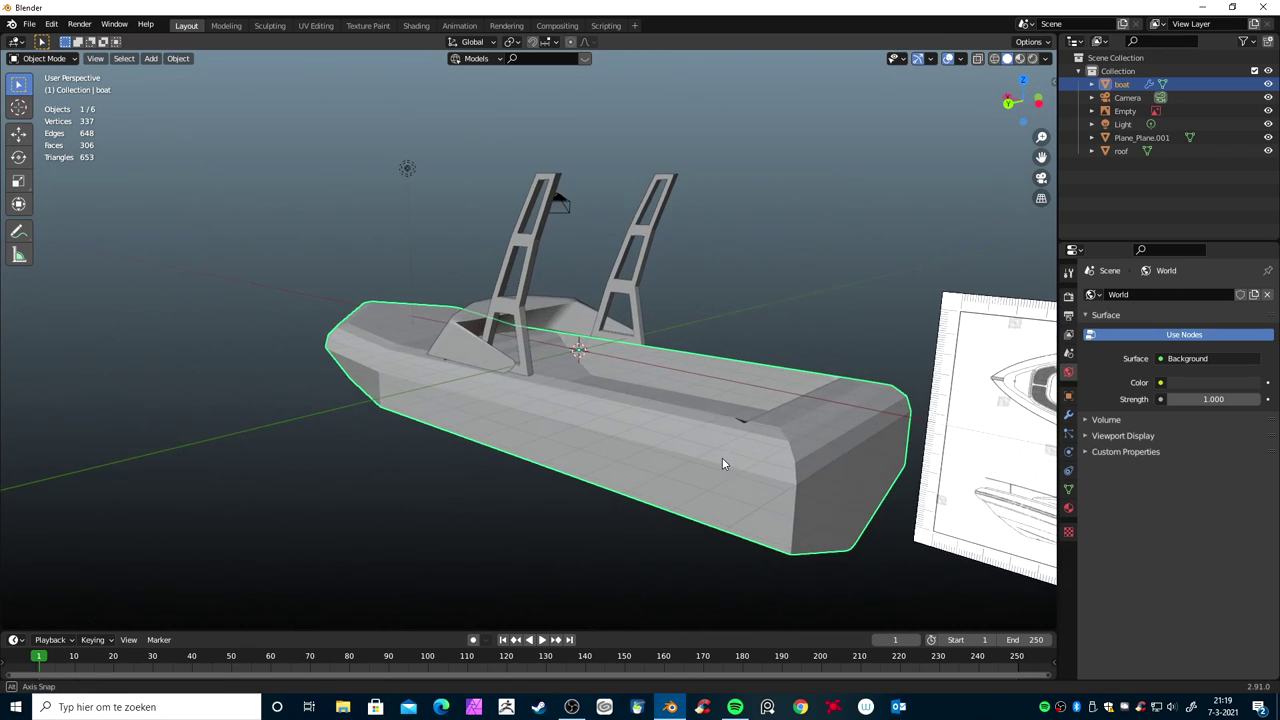
{"action": "key", "text": "Tab"}
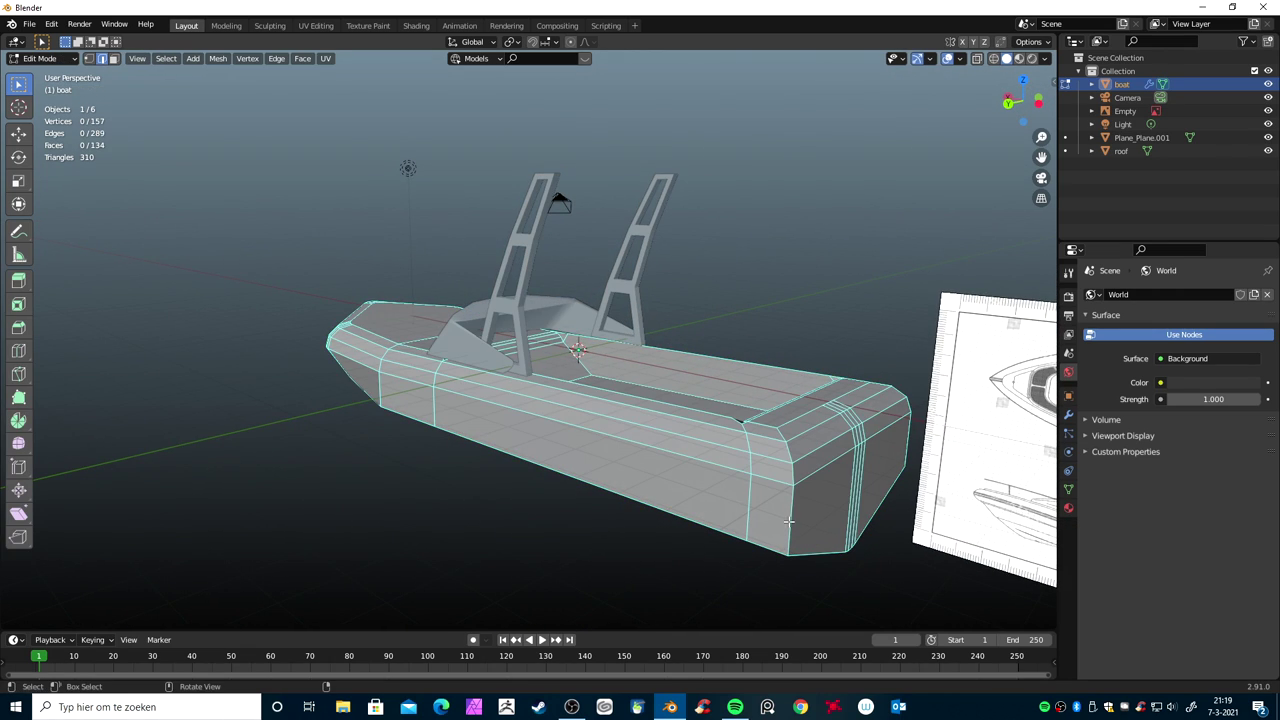
{"action": "mouse_move", "coordinate": [793, 514]}
{"action": "middle_mouse_down"}
{"action": "mouse_move", "coordinate": [800, 523]}
{"action": "mouse_move", "coordinate": [734, 520]}
{"action": "mouse_move", "coordinate": [660, 491]}
{"action": "mouse_move", "coordinate": [666, 504]}
{"action": "middle_mouse_up"}
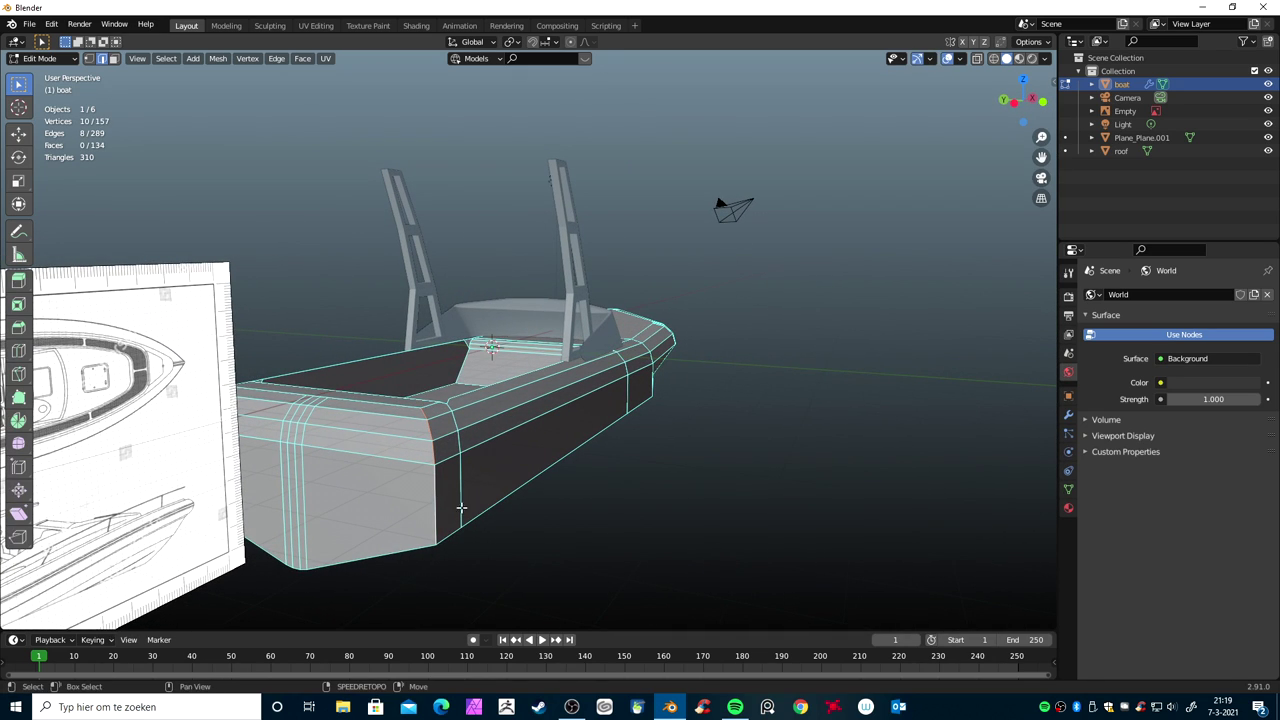
{"action": "key", "text": "ctrl+b"}
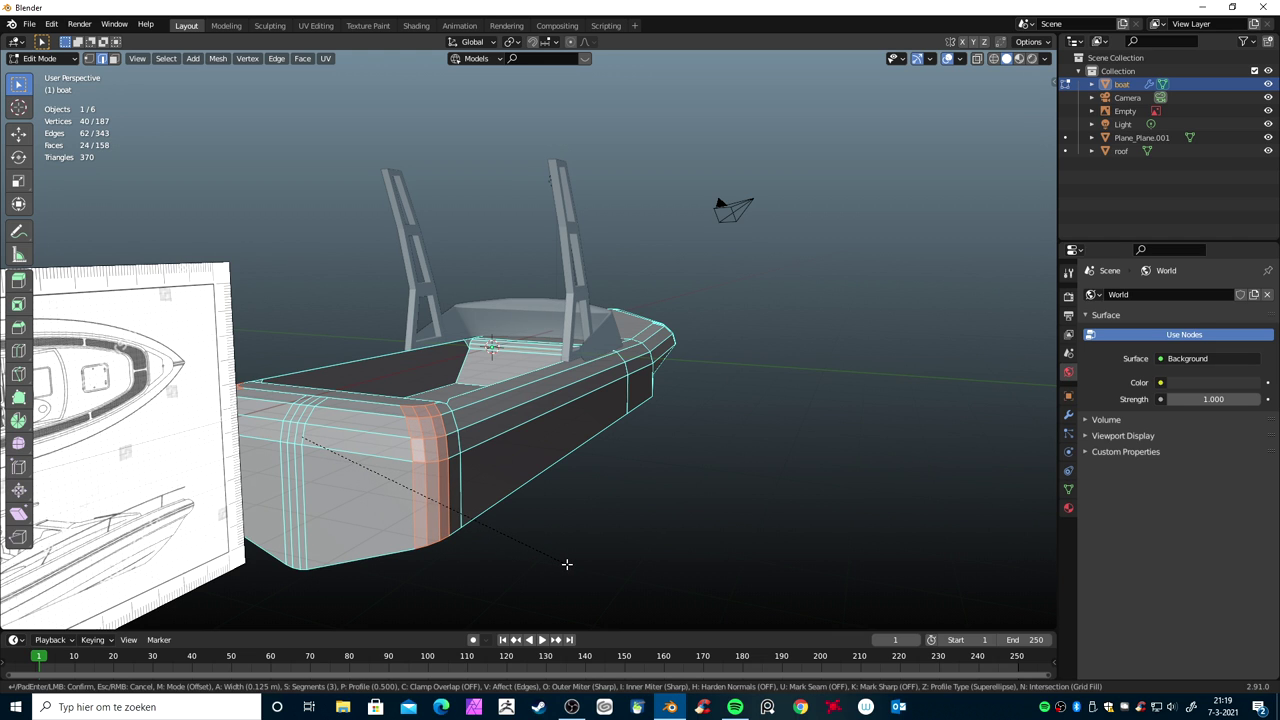
{"action": "left_click", "coordinate": [566, 564]}
{"action": "mouse_move", "coordinate": [566, 564]}
{"action": "middle_mouse_down"}
{"action": "mouse_move", "coordinate": [650, 567]}
{"action": "mouse_move", "coordinate": [604, 543]}
{"action": "mouse_move", "coordinate": [655, 536]}
{"action": "mouse_move", "coordinate": [640, 530]}
{"action": "middle_mouse_up"}
{"action": "key", "text": "Tab"}
{"action": "scroll", "coordinate": [598, 556], "scroll_direction": "down", "scroll_amount": 3}
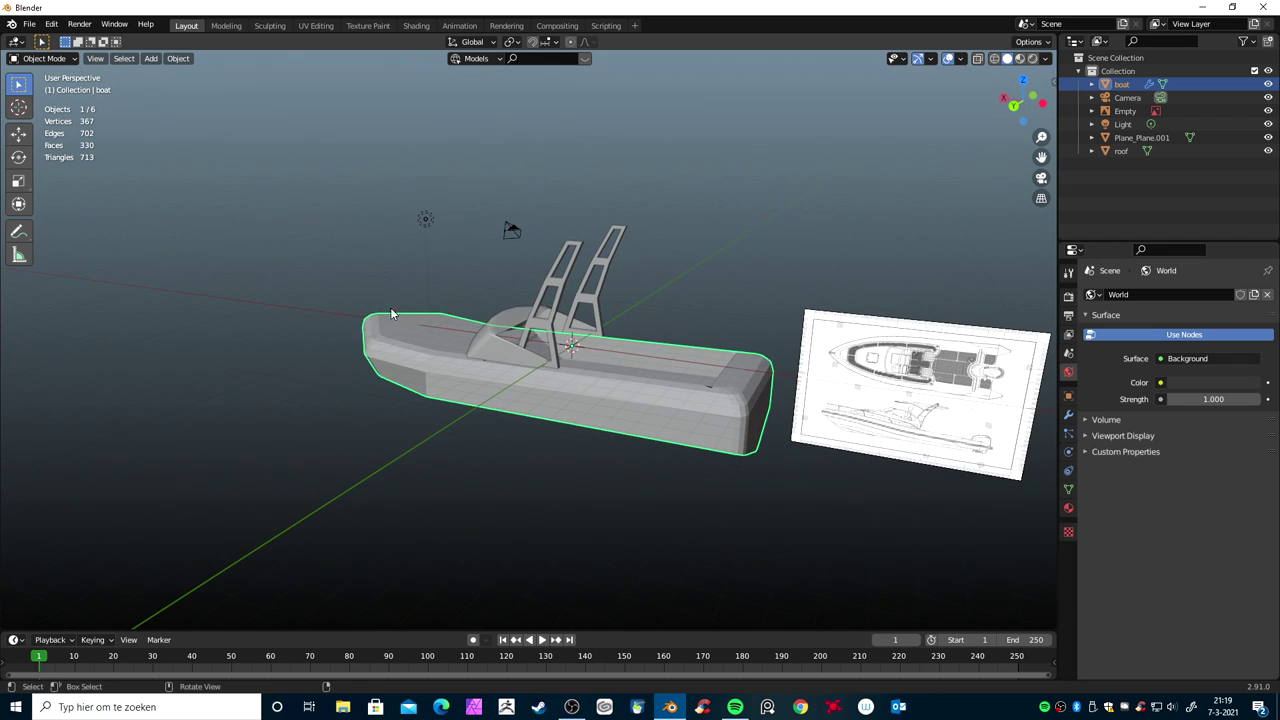
Apply Object > Shade Smooth to the boat hull so its bevels look rounded
{"action": "left_click", "coordinate": [184, 61]}
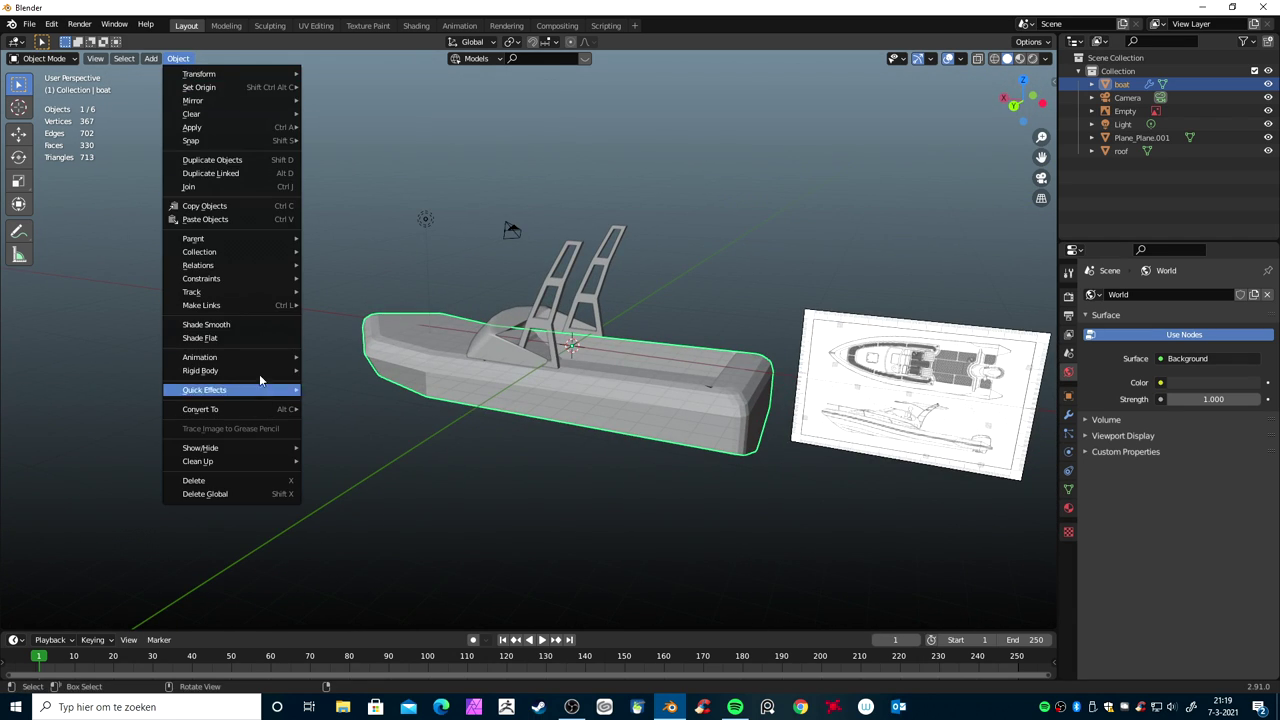
{"action": "left_click", "coordinate": [260, 330]}
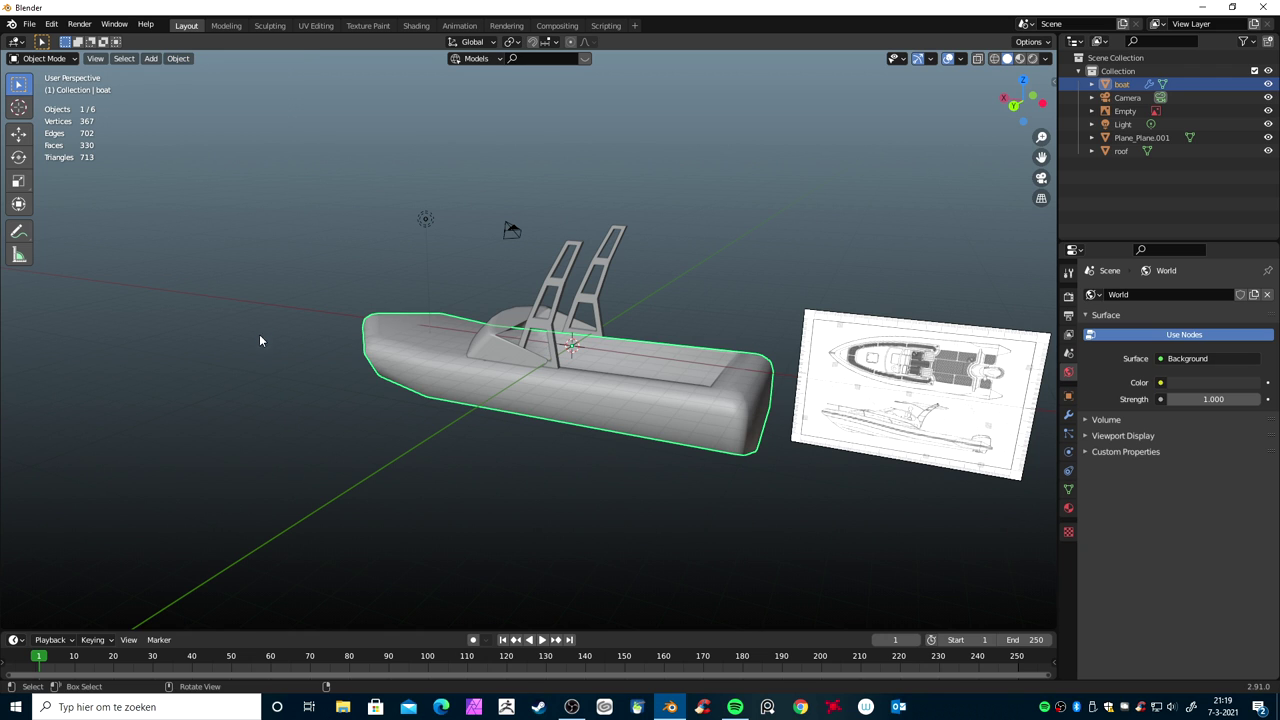
{"action": "mouse_move", "coordinate": [469, 443]}
{"action": "middle_mouse_down"}
{"action": "mouse_move", "coordinate": [478, 480]}
{"action": "mouse_move", "coordinate": [505, 453]}
{"action": "mouse_move", "coordinate": [800, 420]}
{"action": "mouse_move", "coordinate": [649, 443]}
{"action": "mouse_move", "coordinate": [535, 440]}
{"action": "middle_mouse_up"}
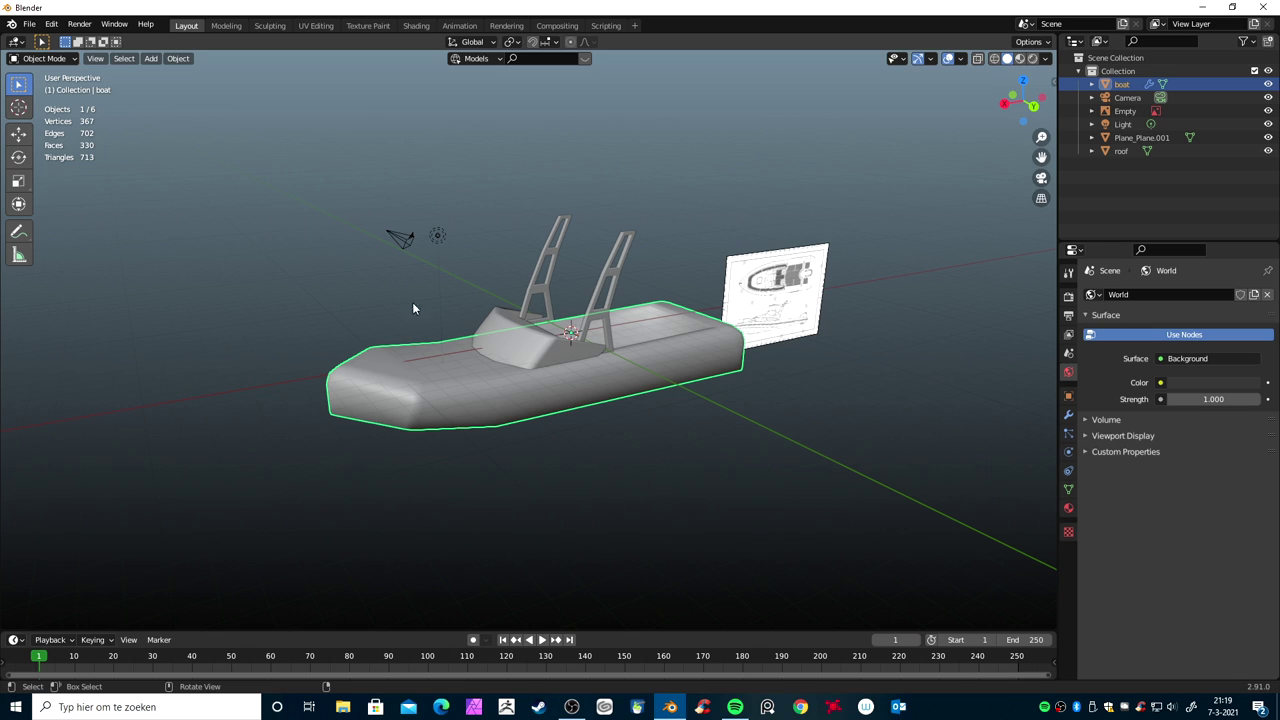
Save the scene as set1.blend in the Desktop's Boat Project folder
{"action": "left_click", "coordinate": [29, 23]}
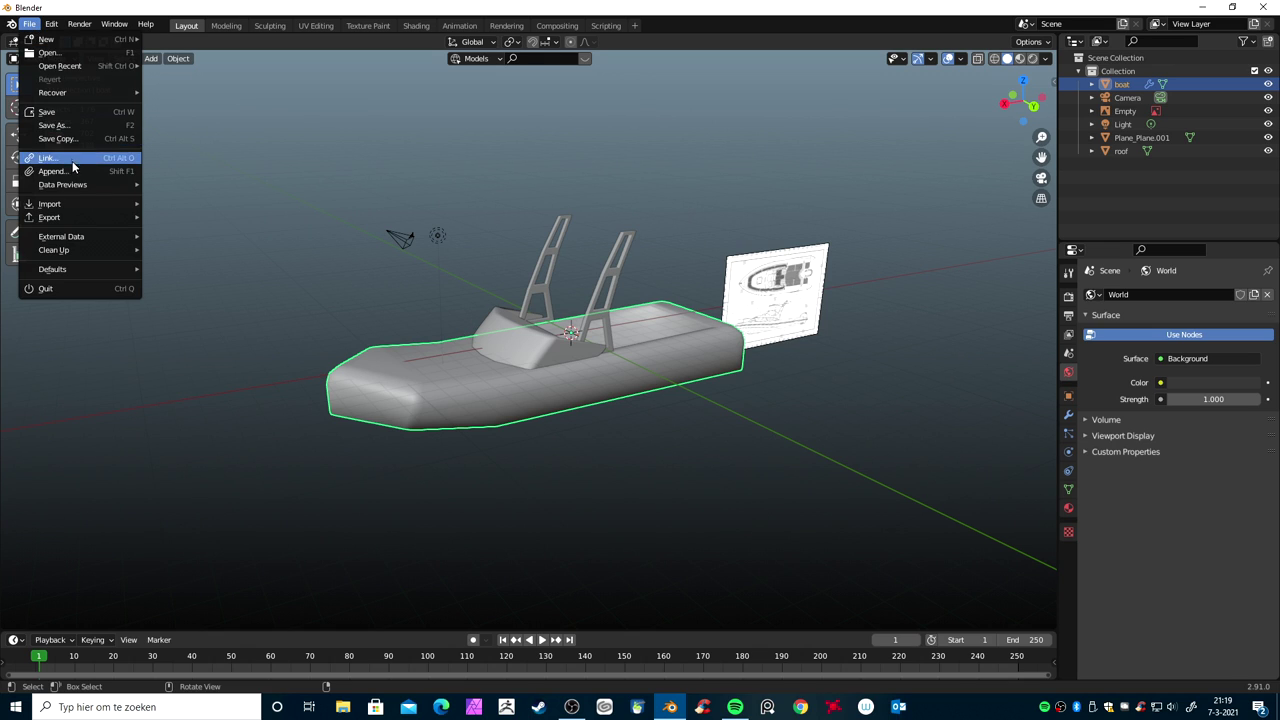
{"action": "left_click", "coordinate": [55, 125]}
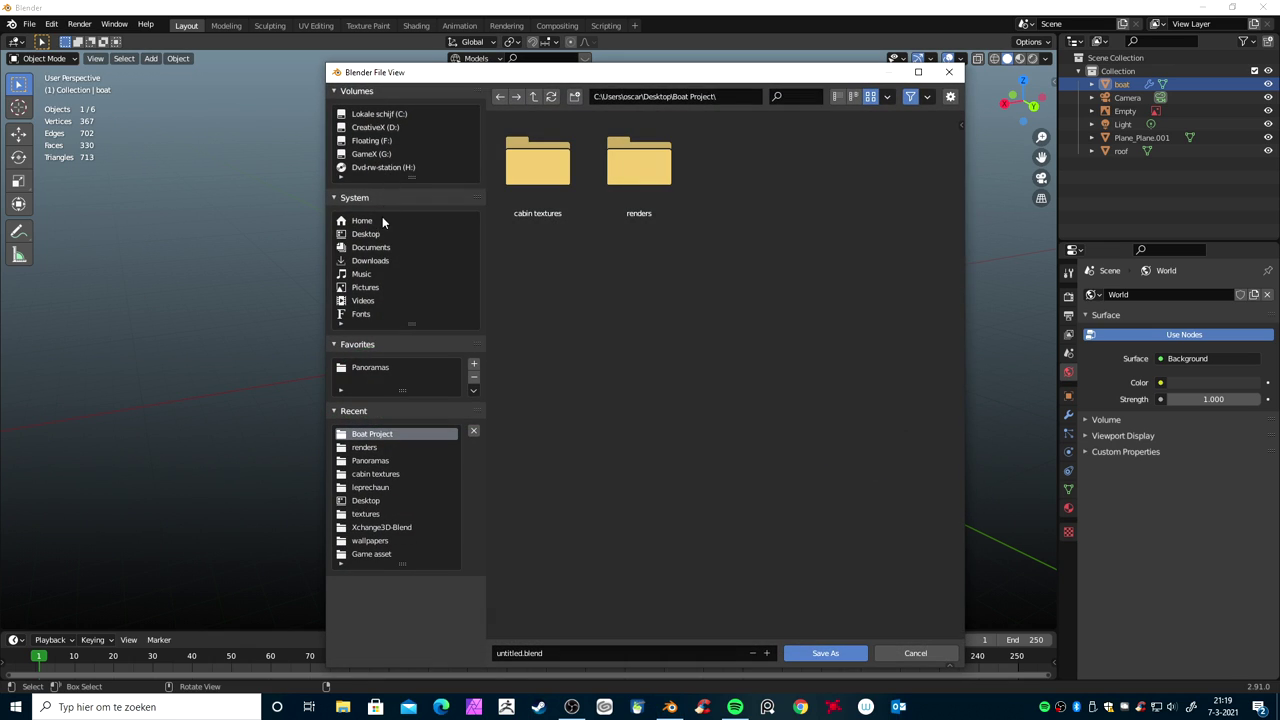
{"action": "left_click", "coordinate": [366, 234]}
{"action": "double_click", "coordinate": [537, 165]}
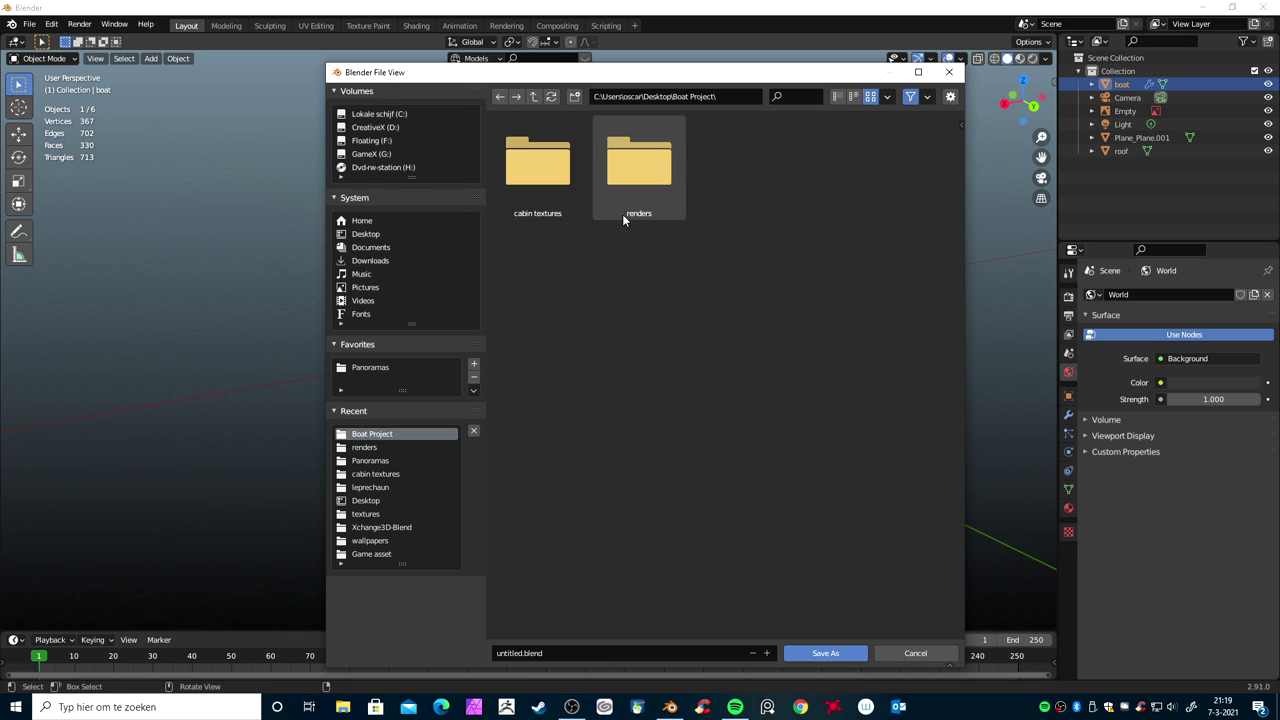
{"action": "left_click", "coordinate": [587, 652]}
{"action": "type", "text": "set1"}
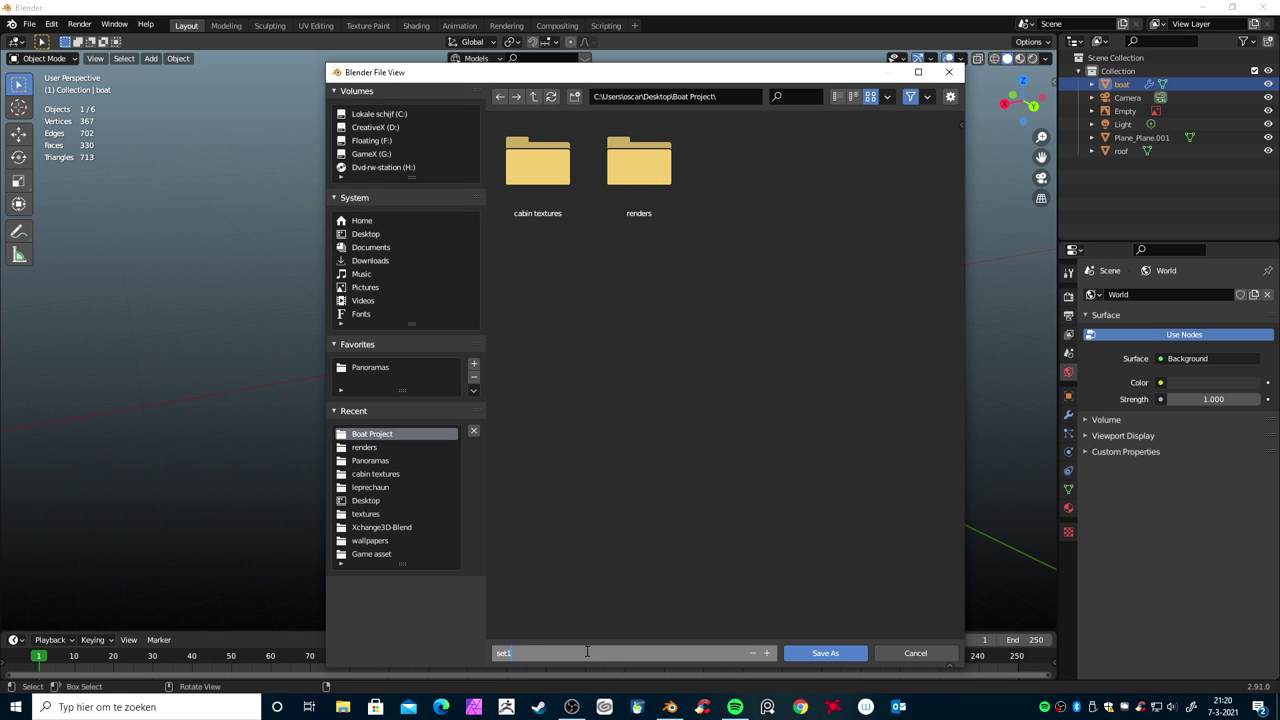
{"action": "key", "text": "Return"}
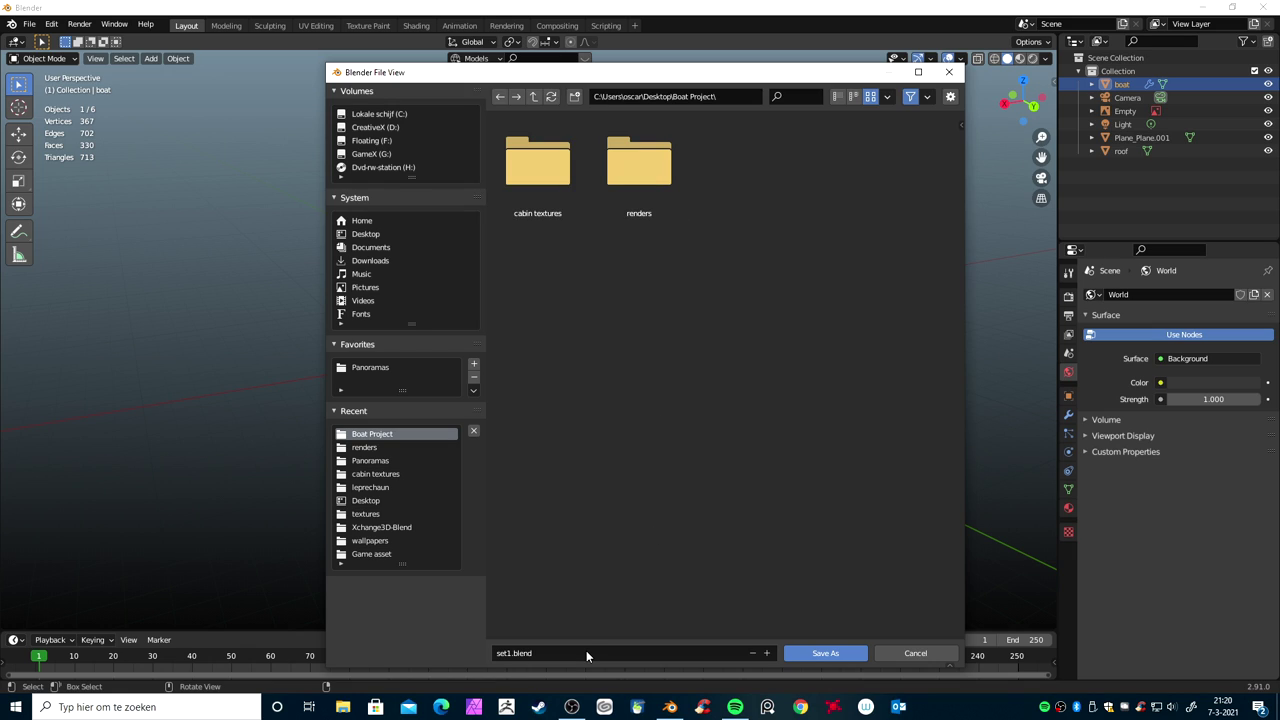
{"action": "left_click", "coordinate": [840, 655]}
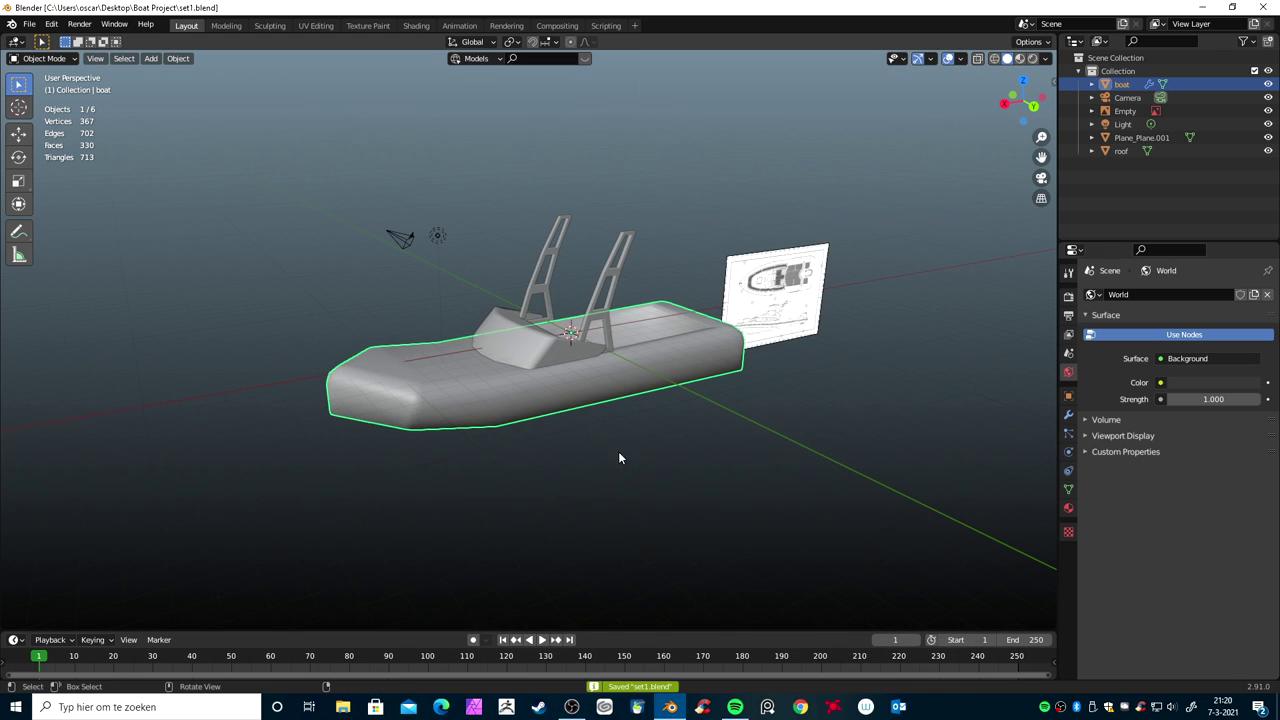
Export the selected roof object as Wavefront OBJ file roof.obj
{"action": "left_click", "coordinate": [599, 293]}
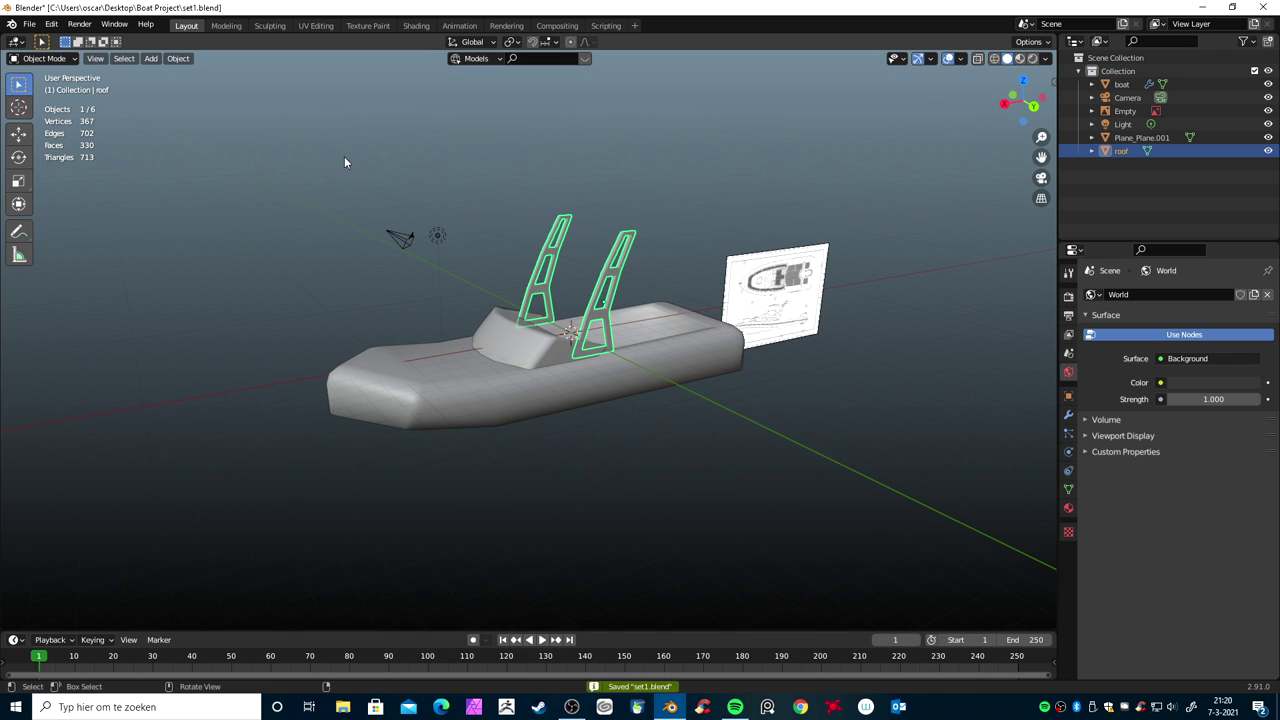
{"action": "left_click", "coordinate": [29, 24]}
{"action": "mouse_move", "coordinate": [50, 217]}
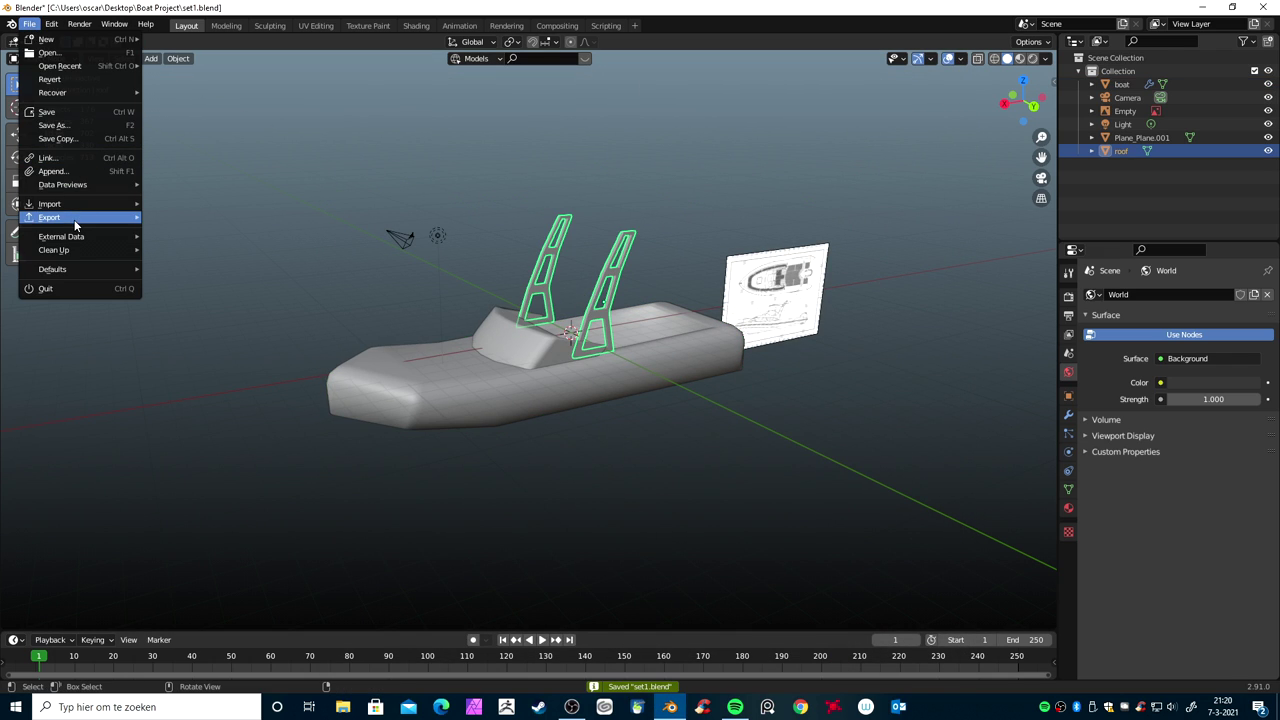
{"action": "left_click", "coordinate": [231, 324]}
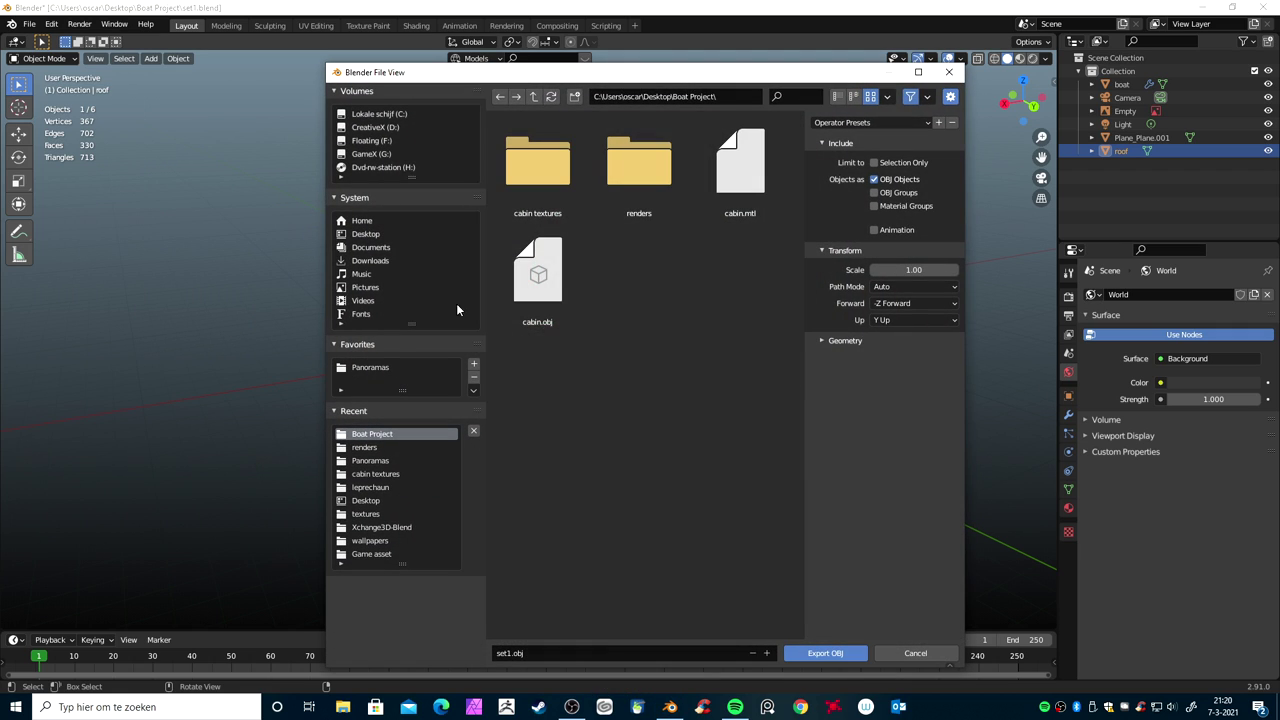
{"action": "left_click", "coordinate": [568, 652]}
{"action": "type", "text": "roof"}
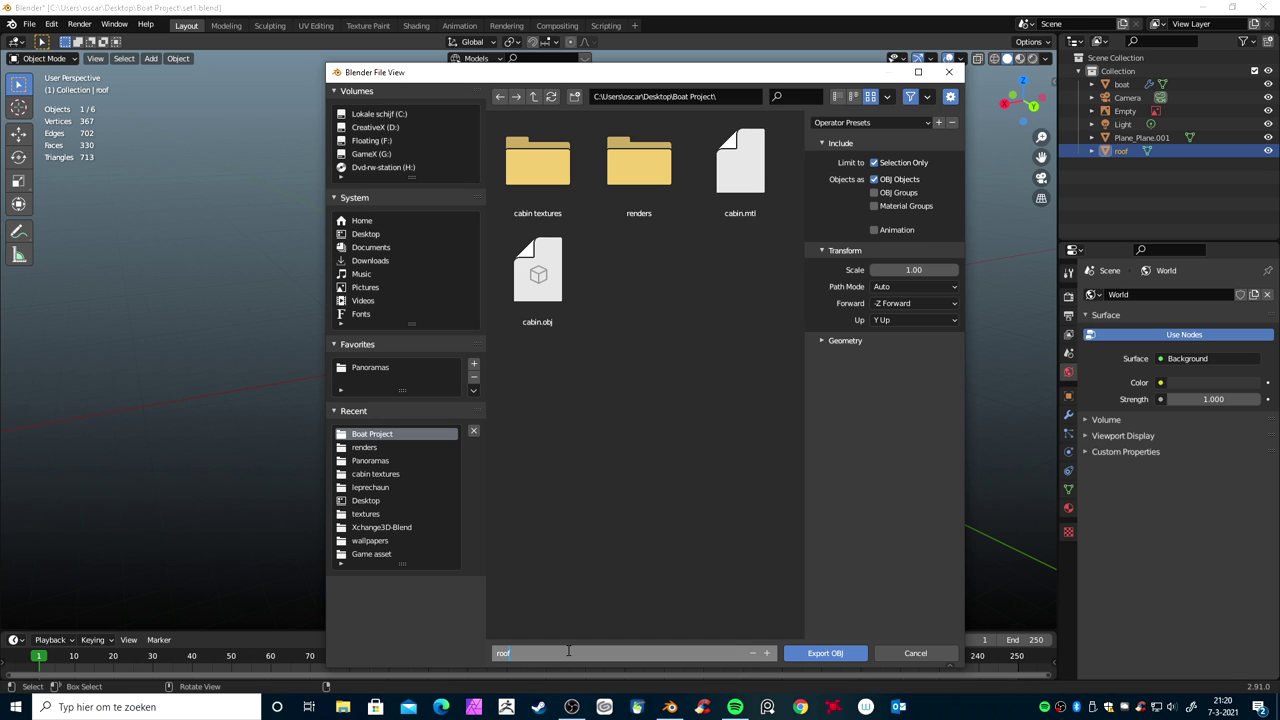
{"action": "key", "text": "Return"}
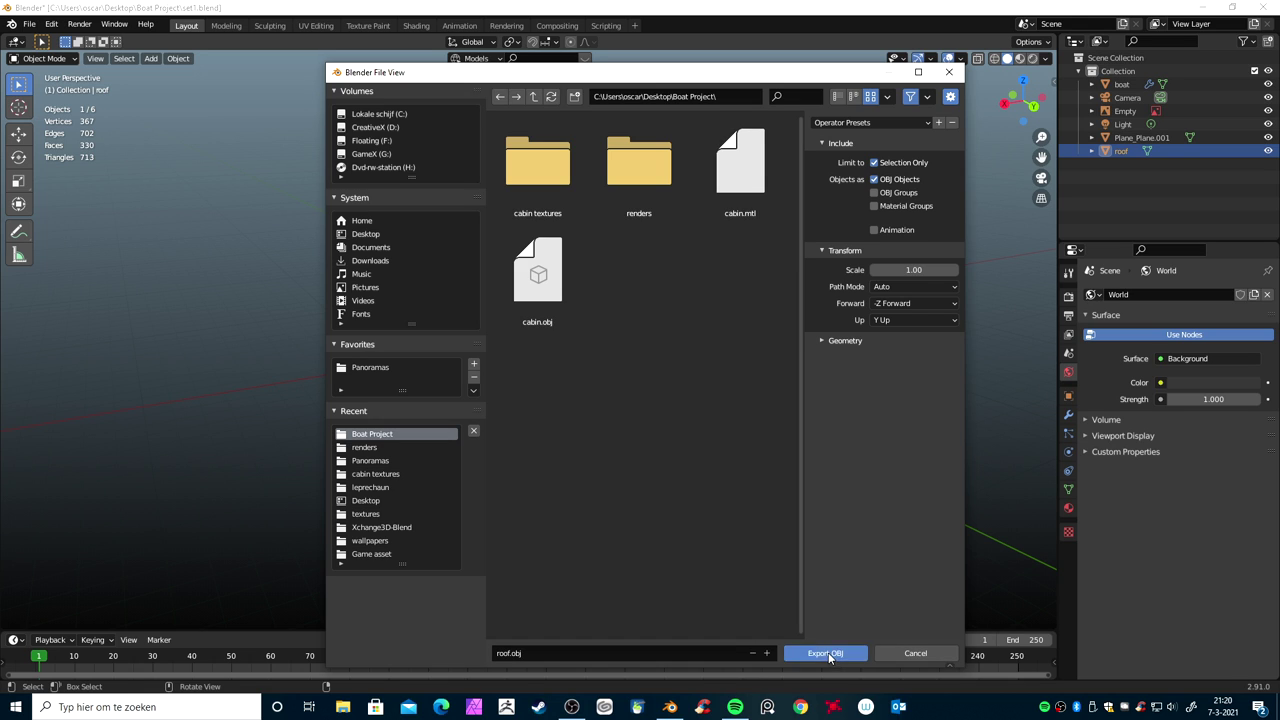
{"action": "left_click", "coordinate": [829, 654]}
Export the selected boat hull as Wavefront OBJ file boat1.obj
{"action": "left_click", "coordinate": [556, 399]}
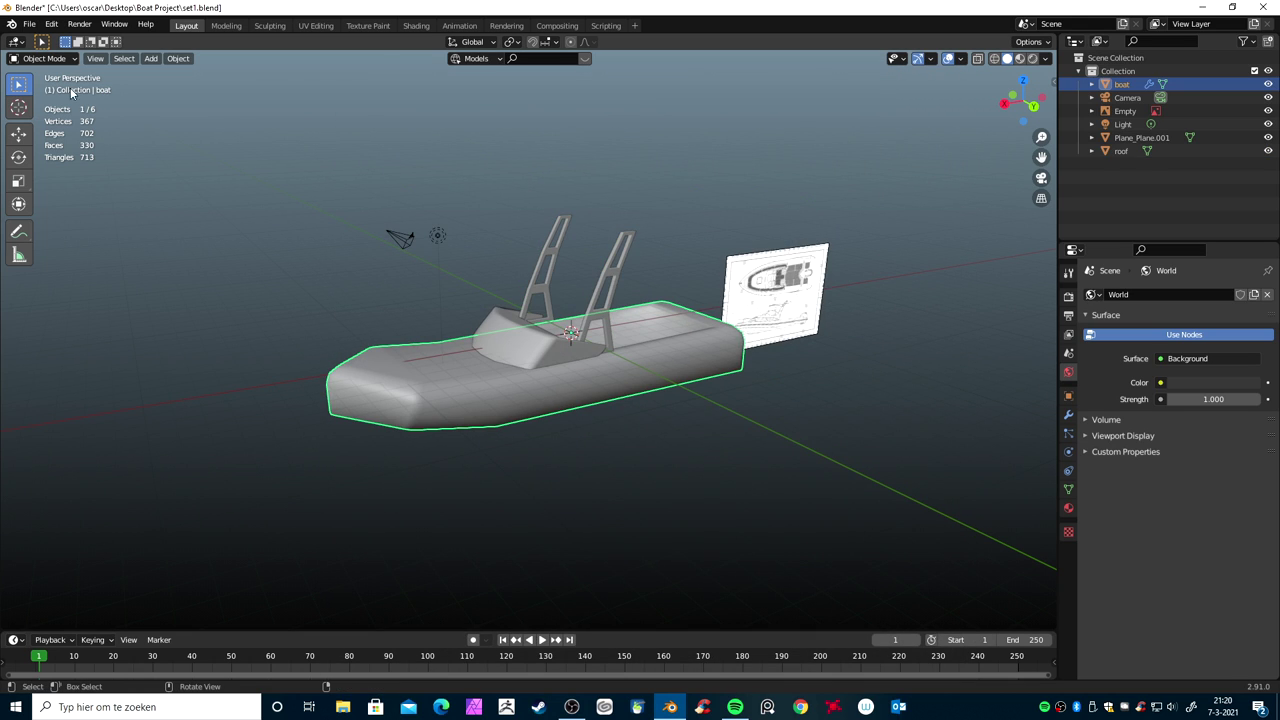
{"action": "left_click", "coordinate": [29, 24]}
{"action": "mouse_move", "coordinate": [50, 217]}
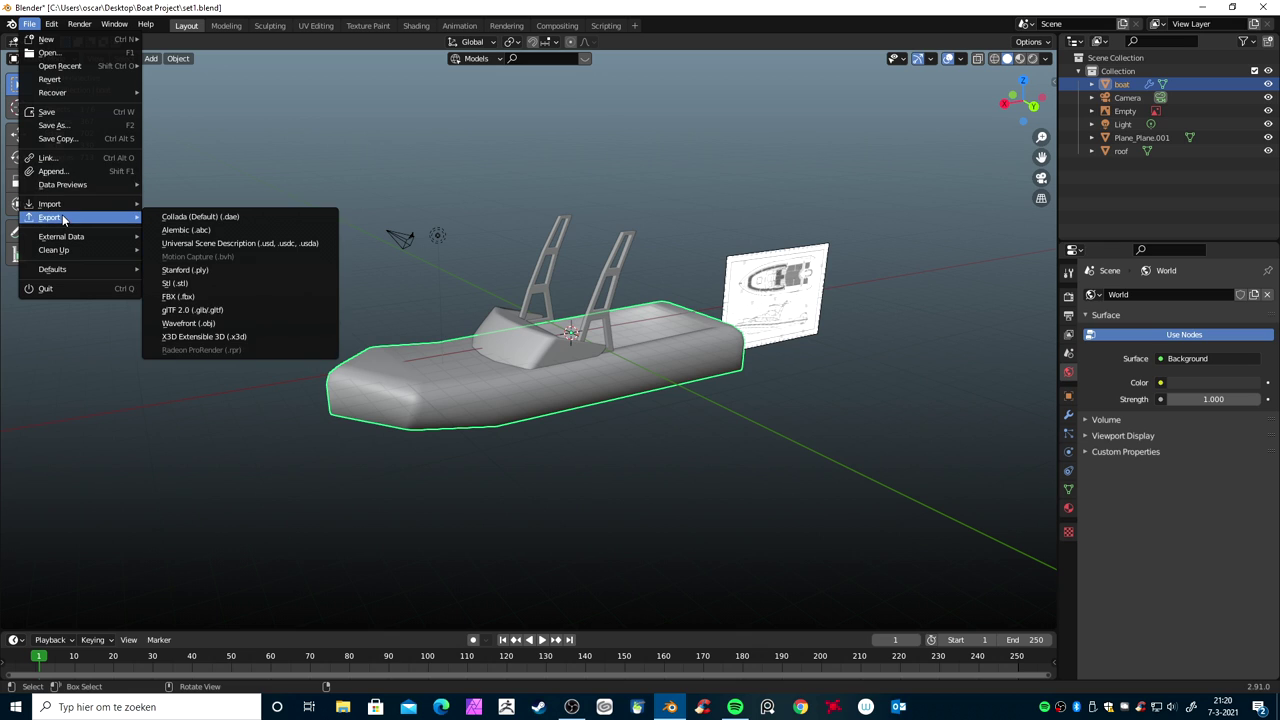
{"action": "left_click", "coordinate": [218, 325]}
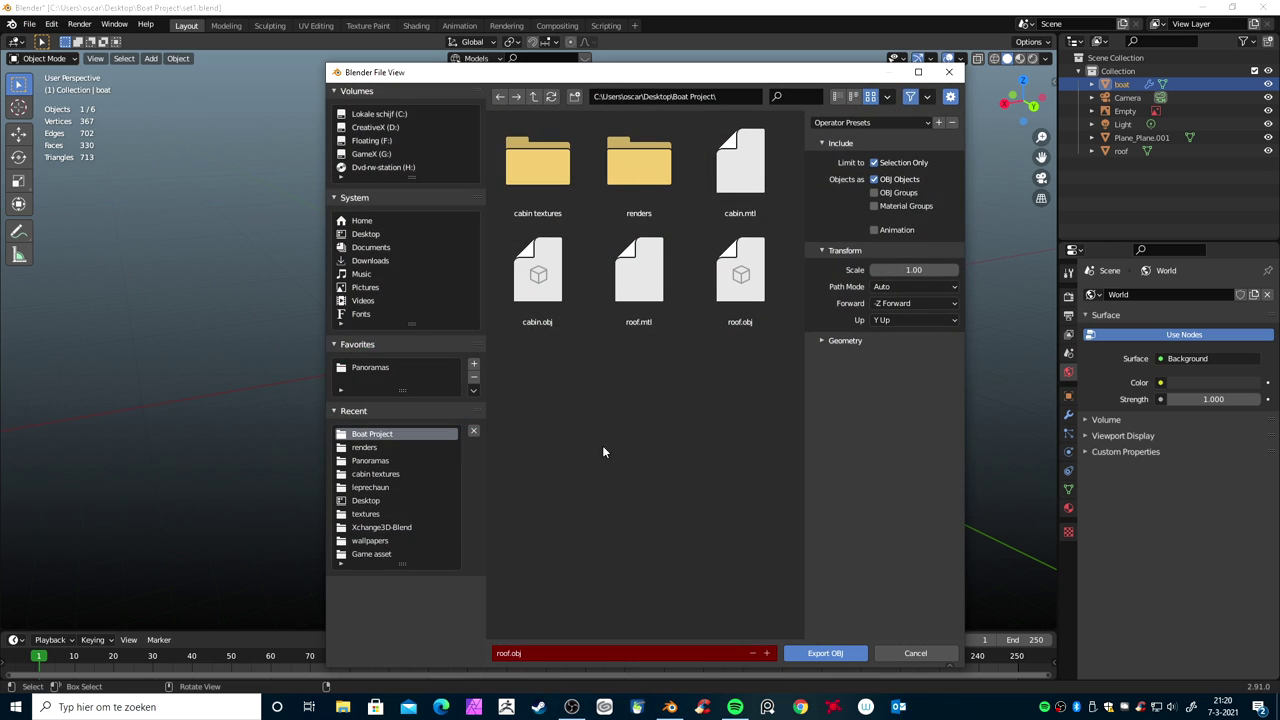
{"action": "left_click", "coordinate": [588, 654]}
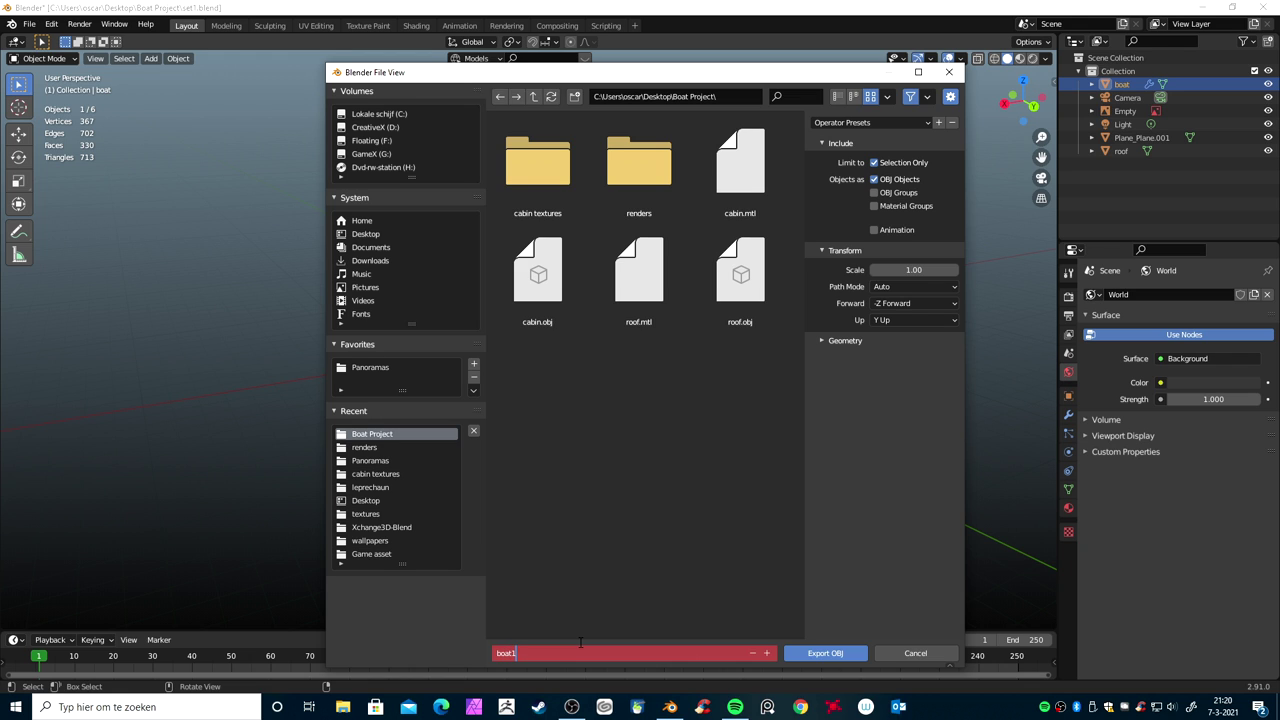
{"action": "key", "text": "Return"}
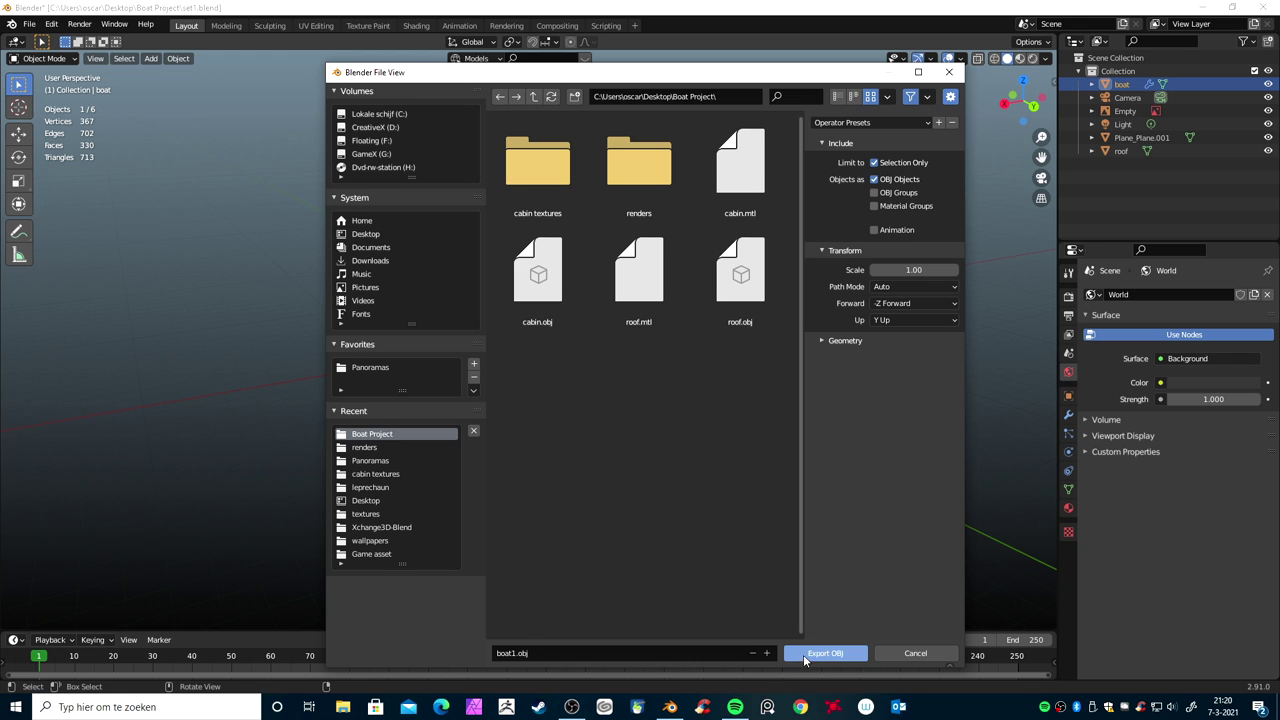
{"action": "left_click", "coordinate": [805, 660]}
{"action": "middle_click_drag", "start_coordinate": [682, 519], "coordinate": [872, 509]}
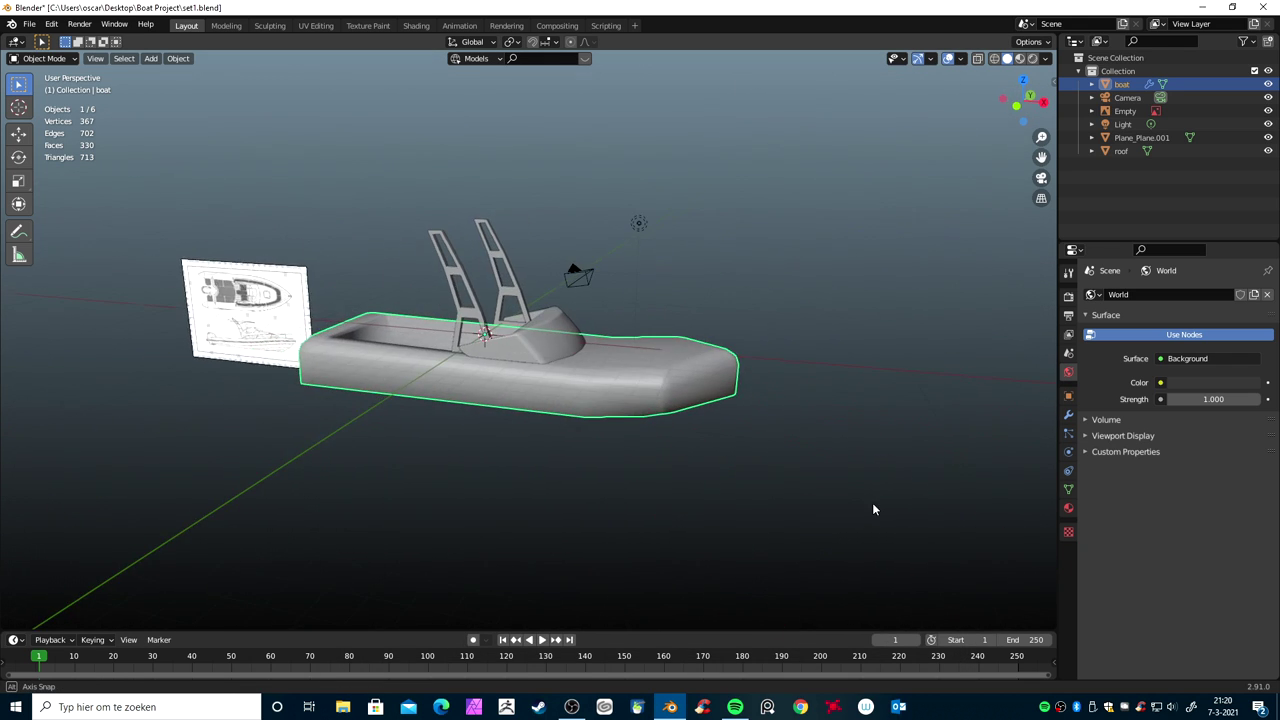
Select the roof, enter Edit Mode and switch to face selection
{"action": "left_click", "coordinate": [472, 323]}
{"action": "mouse_move", "coordinate": [472, 323]}
{"action": "middle_mouse_down"}
{"action": "mouse_move", "coordinate": [536, 403]}
{"action": "mouse_move", "coordinate": [627, 444]}
{"action": "middle_mouse_up"}
{"action": "scroll", "coordinate": [527, 386], "scroll_direction": "up", "scroll_amount": 3}
{"action": "key", "text": "Tab"}
{"action": "scroll", "coordinate": [517, 397], "scroll_direction": "up", "scroll_amount": 3}
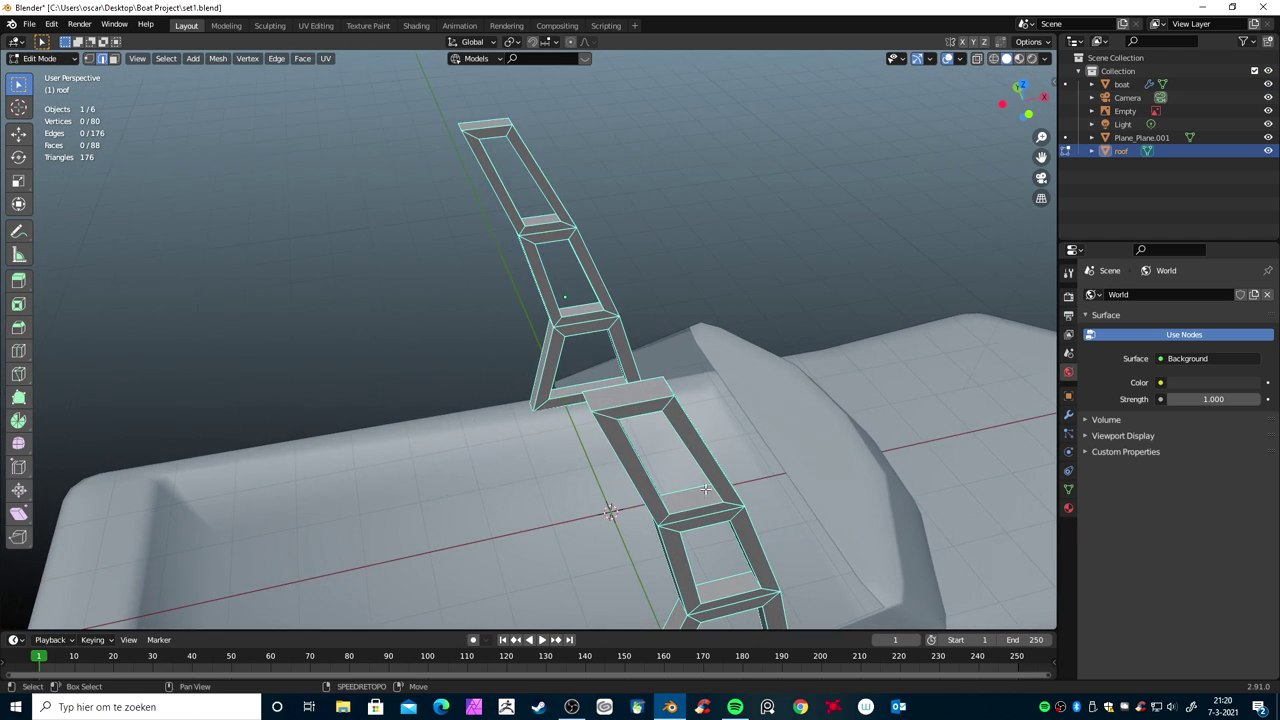
{"action": "key", "text": "ctrl+Tab"}
{"action": "left_click", "coordinate": [476, 141]}
Delete the frames' top faces with the Only Faces option, keeping their edges
{"action": "scroll", "coordinate": [498, 113], "scroll_direction": "up", "scroll_amount": 1}
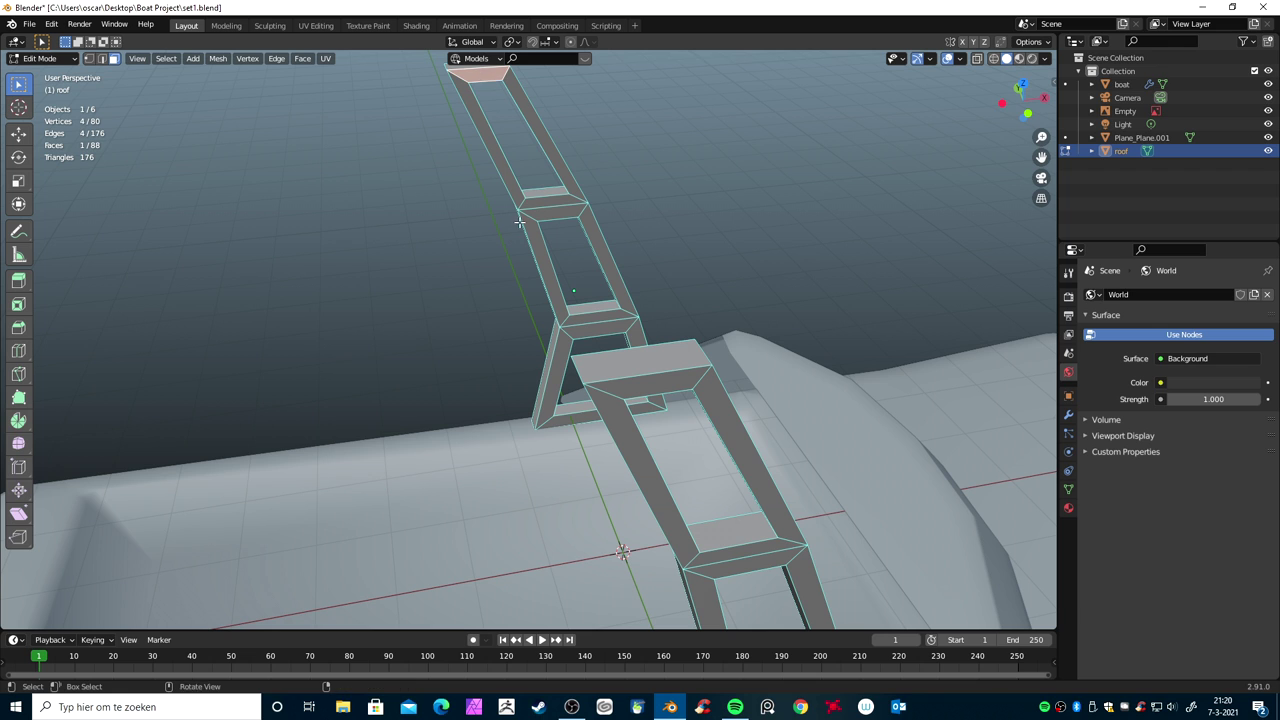
{"action": "scroll", "coordinate": [519, 221], "scroll_direction": "down", "scroll_amount": 6}
{"action": "middle_click_drag", "start_coordinate": [519, 221], "coordinate": [756, 137]}
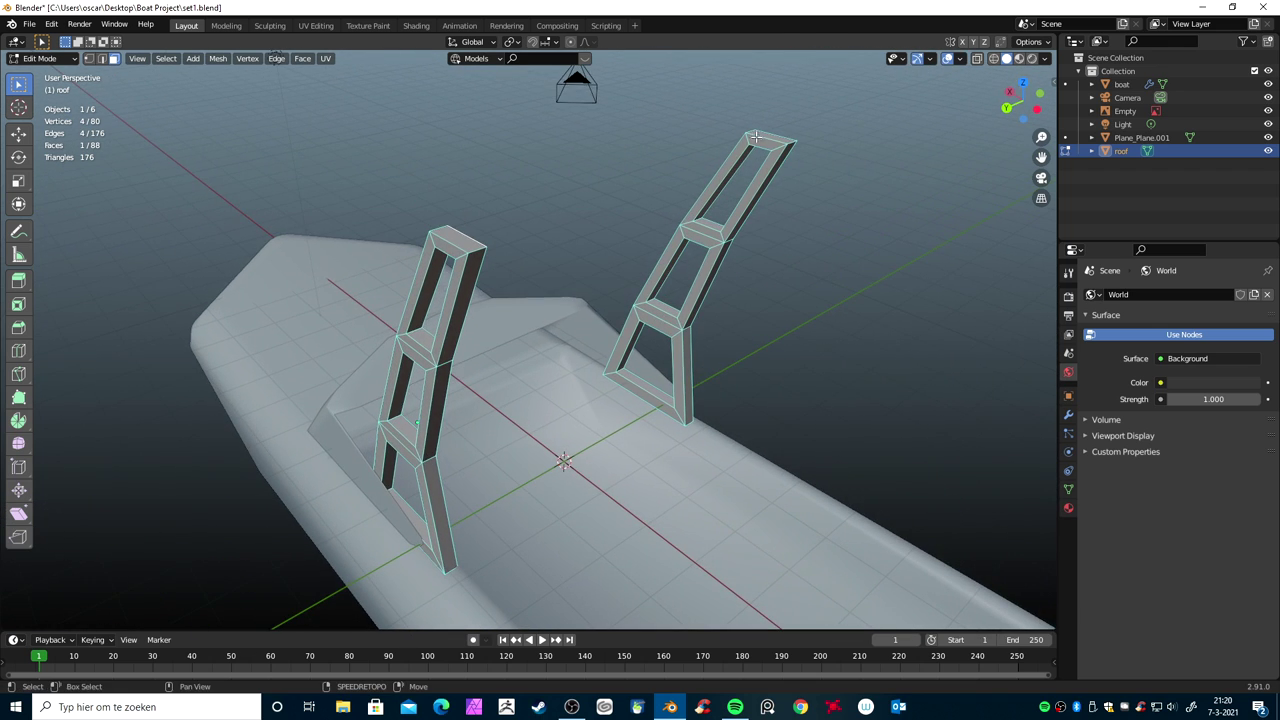
{"action": "key", "text": "x"}
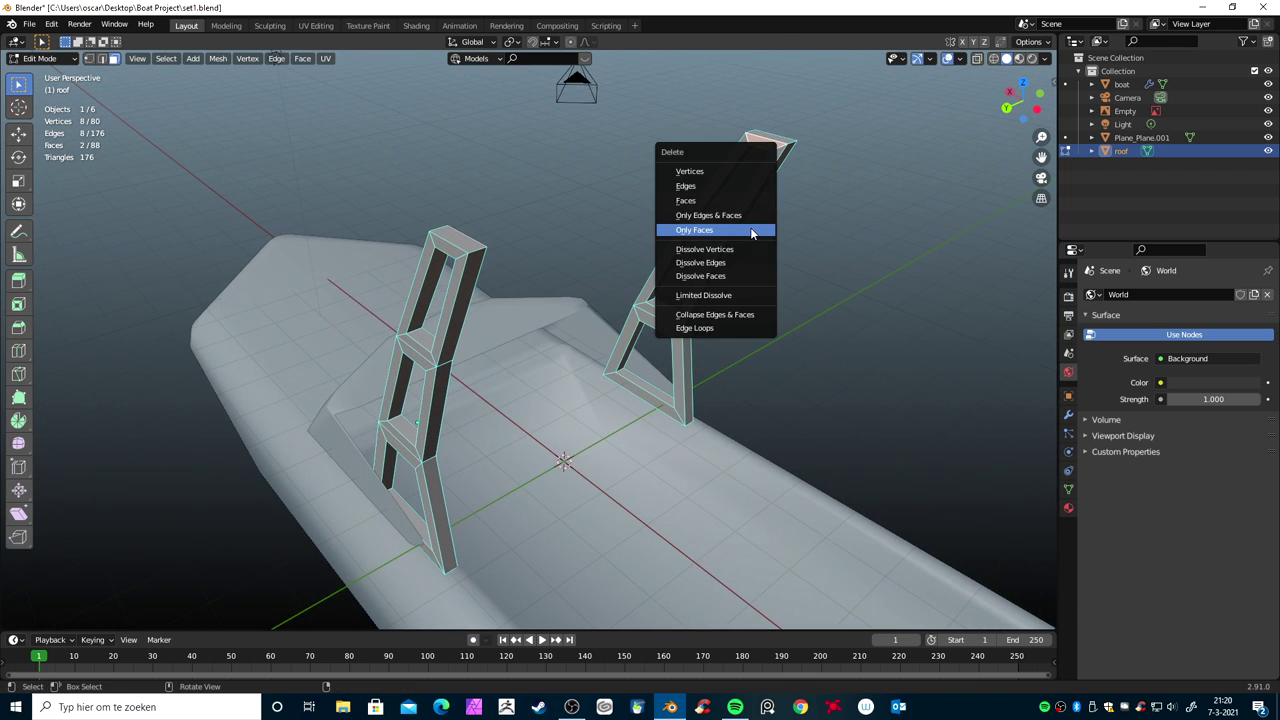
{"action": "left_click", "coordinate": [752, 231]}
{"action": "middle_click_drag", "start_coordinate": [752, 231], "coordinate": [745, 226]}
Bridge the two open frame tops with Bridge Edge Loops, then return to face selection
{"action": "key", "text": "ctrl+Tab"}
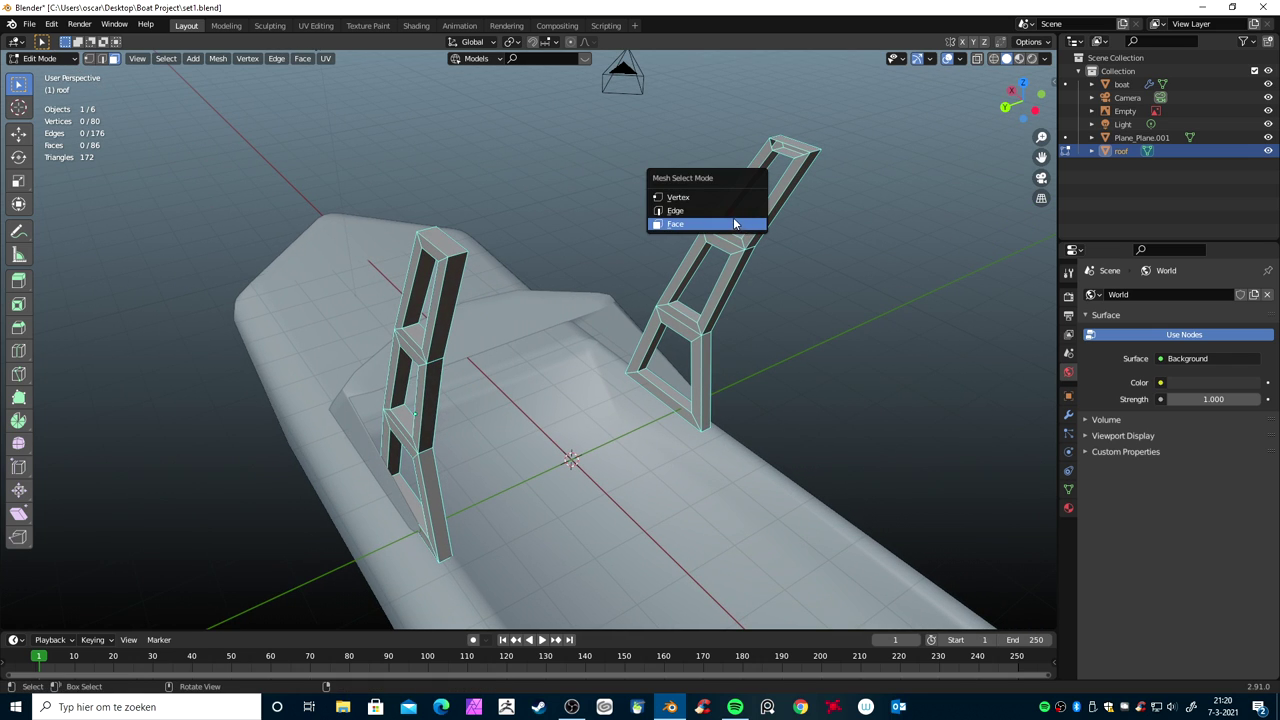
{"action": "left_click", "coordinate": [703, 210]}
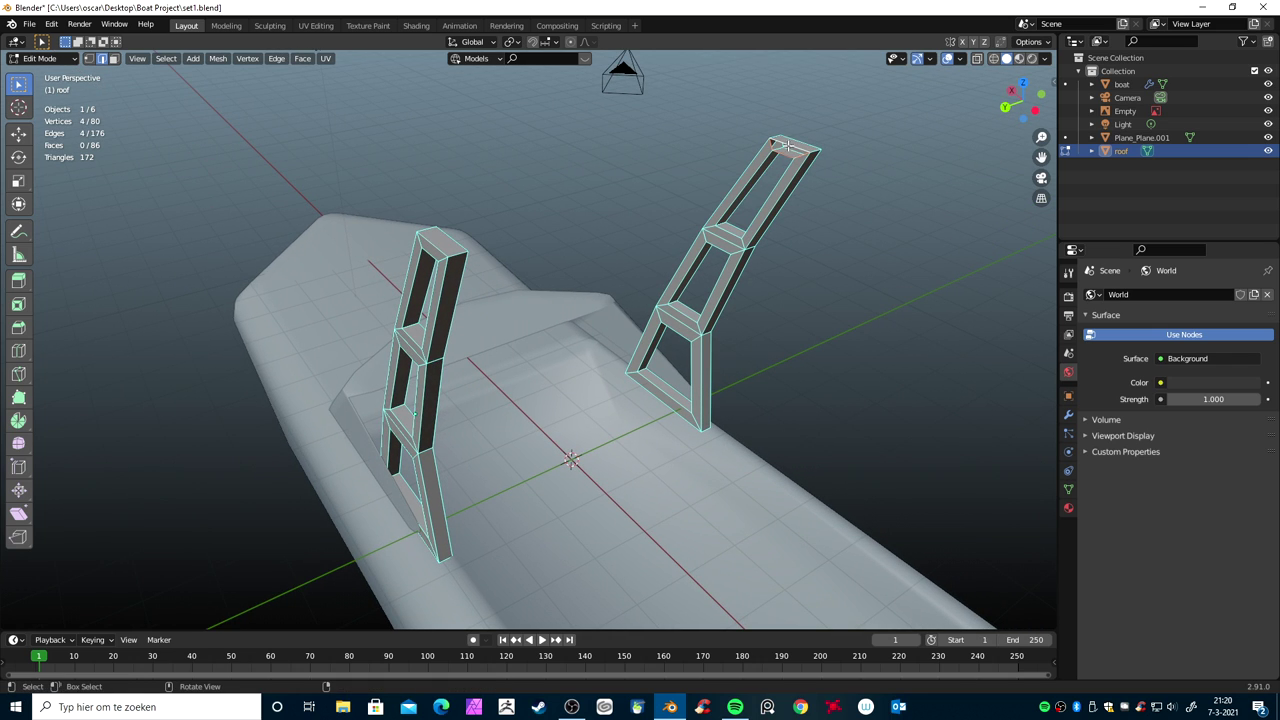
{"action": "mouse_move", "coordinate": [647, 249]}
{"action": "middle_mouse_down"}
{"action": "mouse_move", "coordinate": [537, 257]}
{"action": "mouse_move", "coordinate": [451, 203]}
{"action": "middle_mouse_up"}
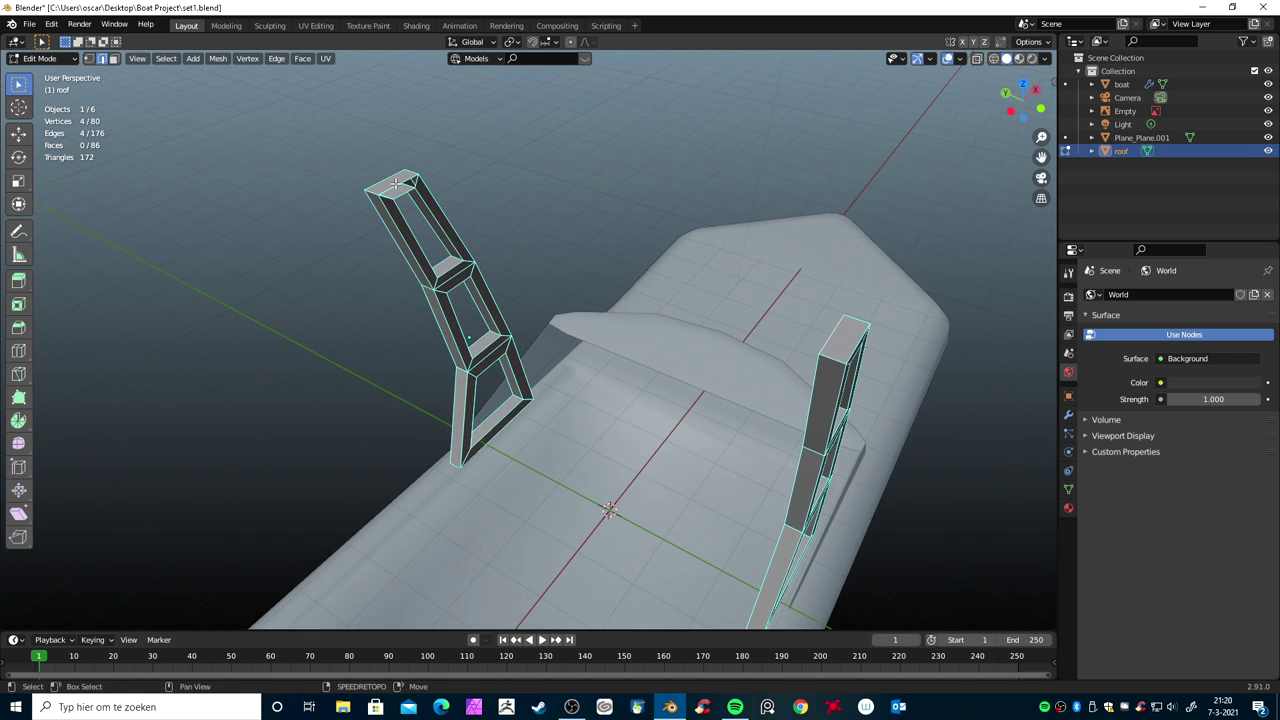
{"action": "key", "text": "F3"}
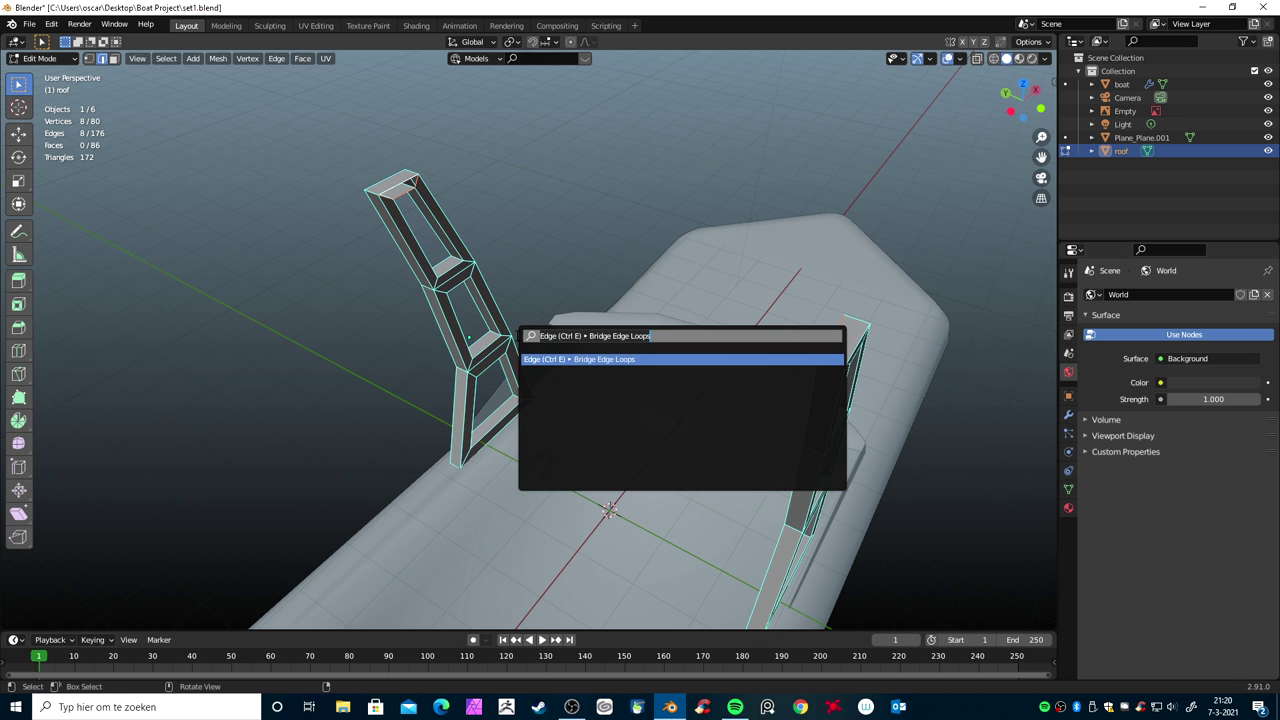
{"action": "key", "text": "Return"}
{"action": "mouse_move", "coordinate": [515, 336]}
{"action": "middle_mouse_down"}
{"action": "mouse_move", "coordinate": [533, 336]}
{"action": "mouse_move", "coordinate": [418, 390]}
{"action": "mouse_move", "coordinate": [394, 251]}
{"action": "middle_mouse_up"}
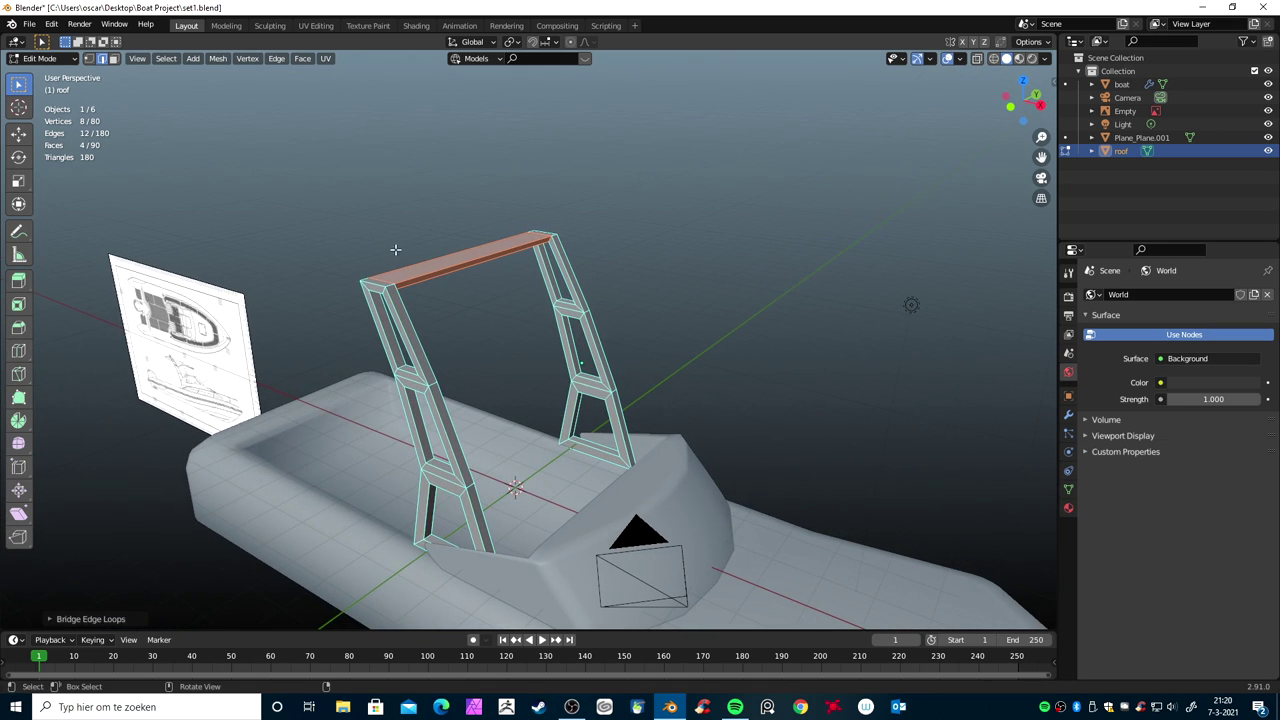
{"action": "key", "text": "ctrl+Tab"}
{"action": "left_click", "coordinate": [458, 310]}
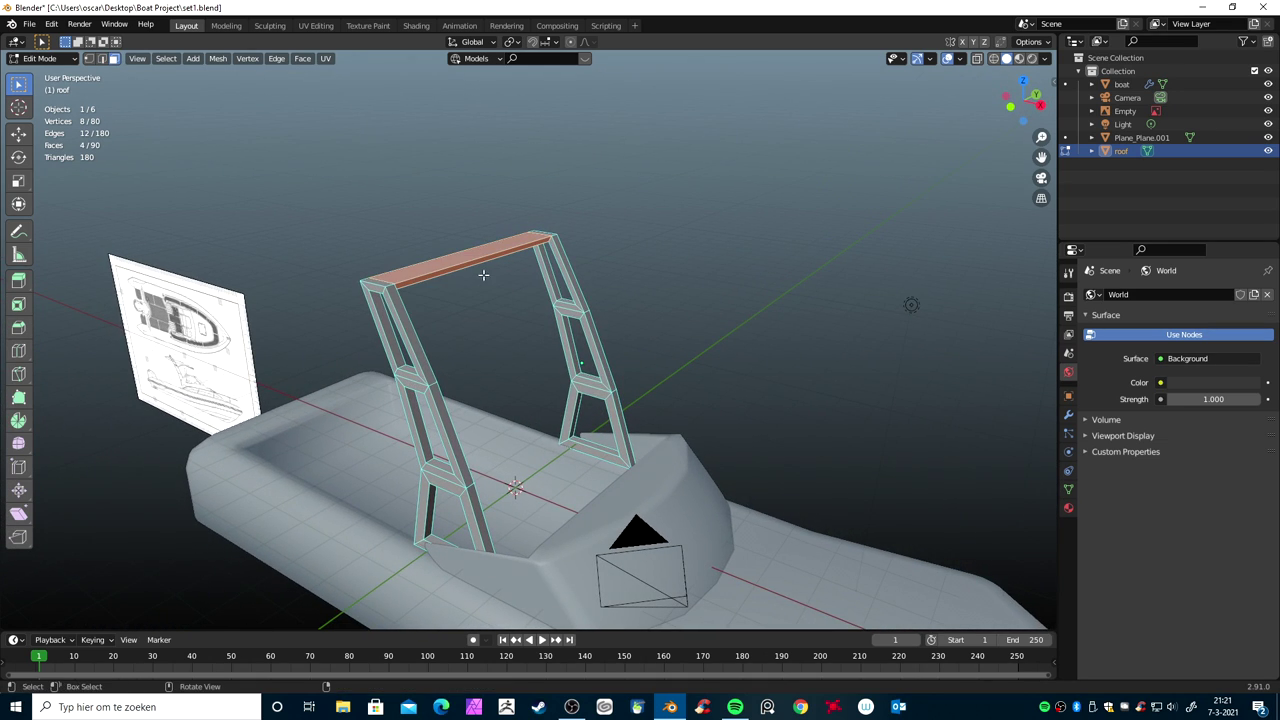
{"action": "mouse_move", "coordinate": [518, 342]}
{"action": "middle_mouse_down"}
{"action": "mouse_move", "coordinate": [524, 358]}
{"action": "mouse_move", "coordinate": [566, 343]}
{"action": "middle_mouse_up"}
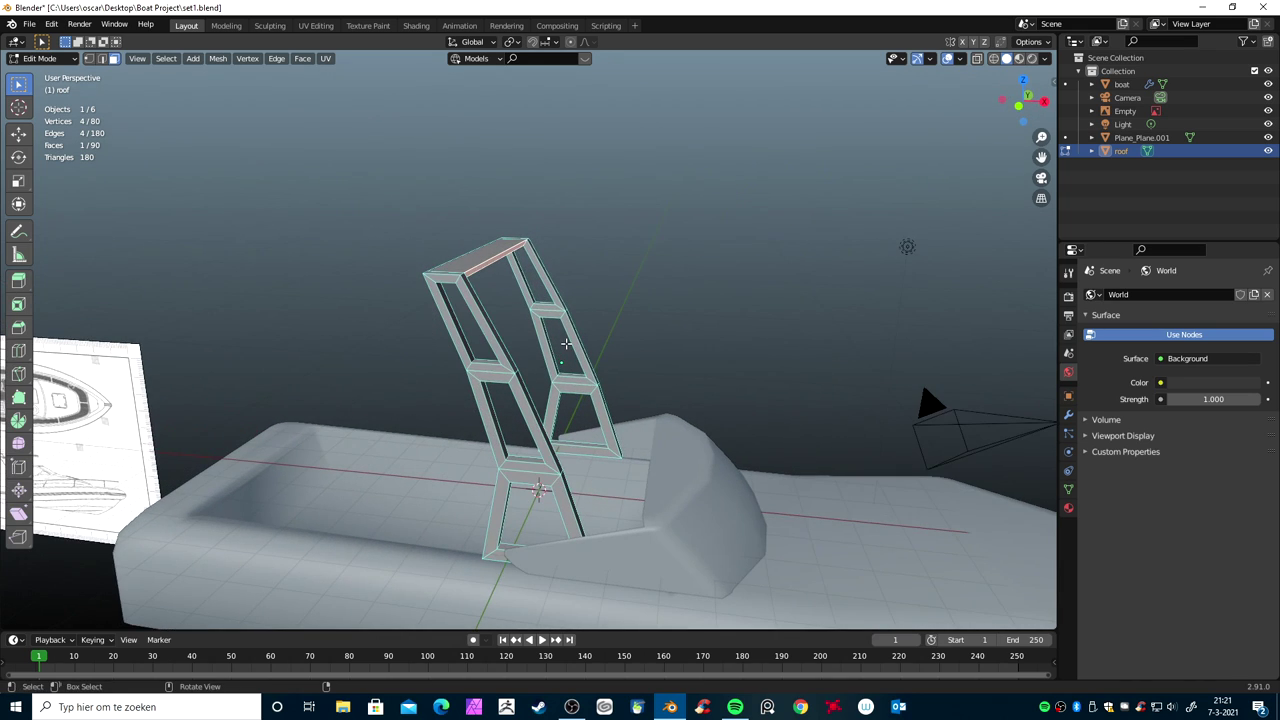
In front view, extrude the crossbar face three times, the last one along Y
{"action": "key", "text": "KP_1"}
{"action": "key", "text": "e"}
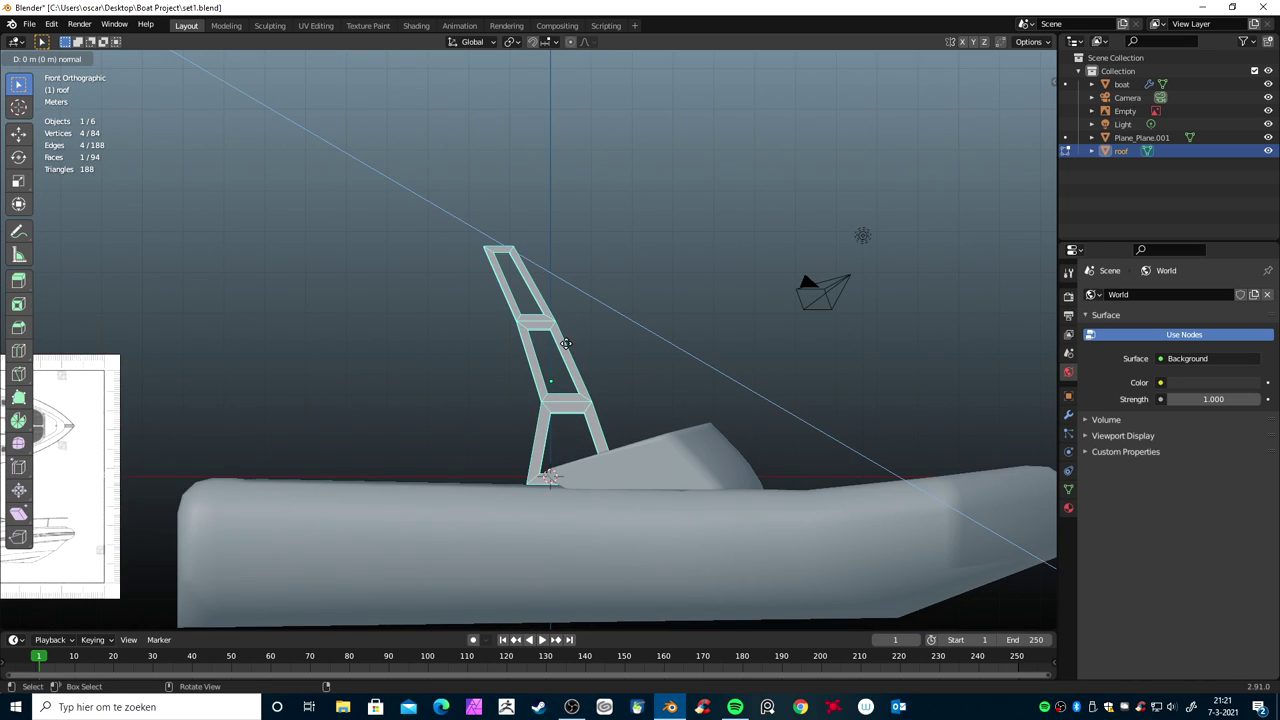
{"action": "left_click", "coordinate": [566, 343]}
{"action": "scroll", "coordinate": [580, 340], "scroll_direction": "down", "scroll_amount": 3}
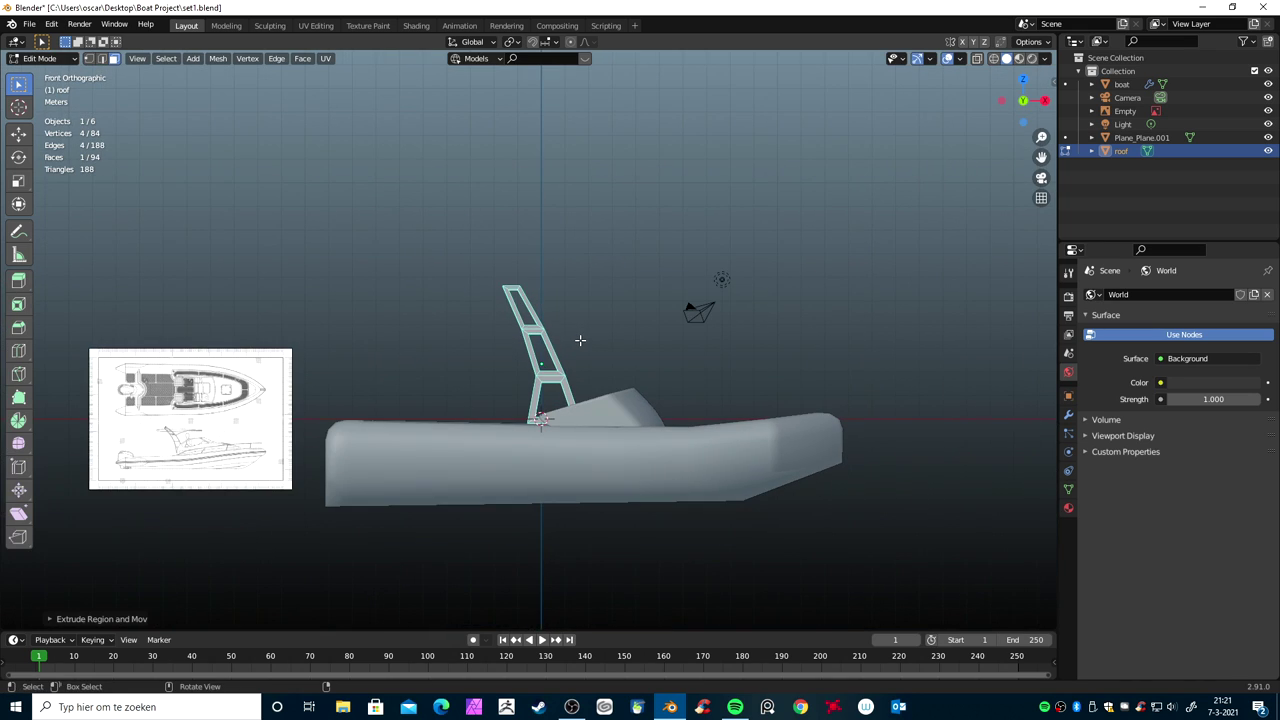
{"action": "key", "text": "e"}
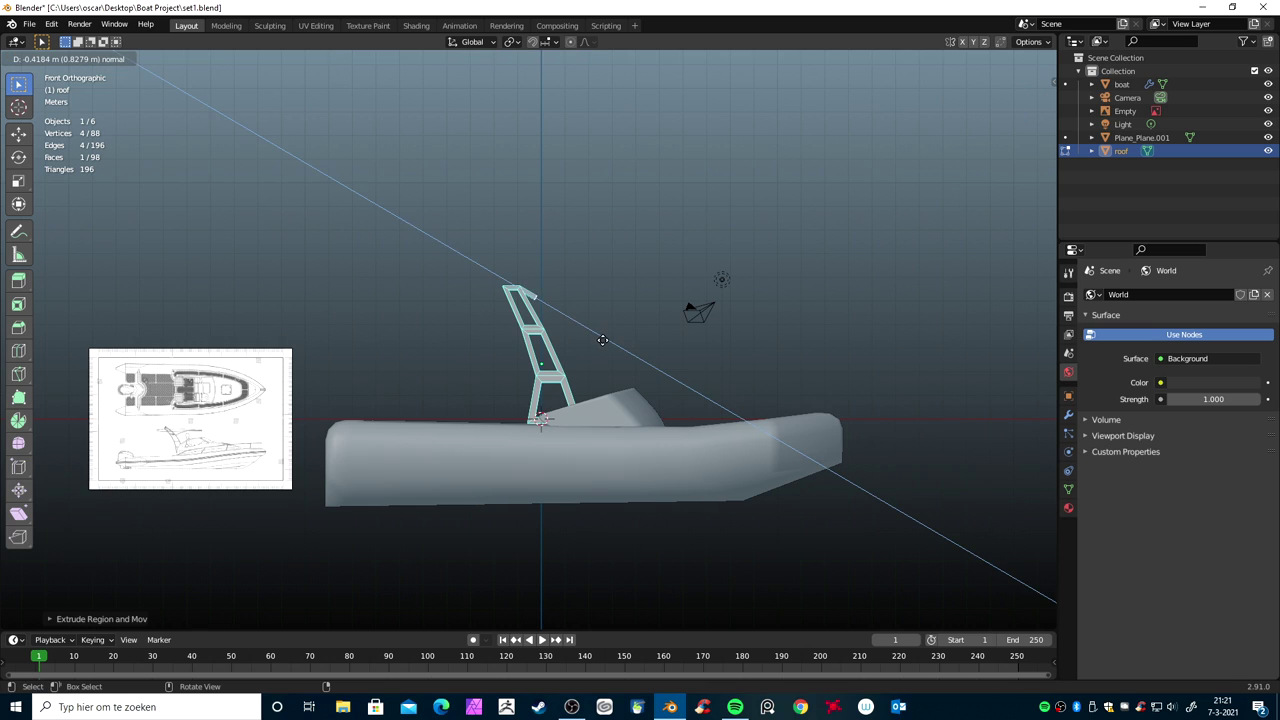
{"action": "left_click", "coordinate": [603, 340]}
{"action": "key", "text": "e"}
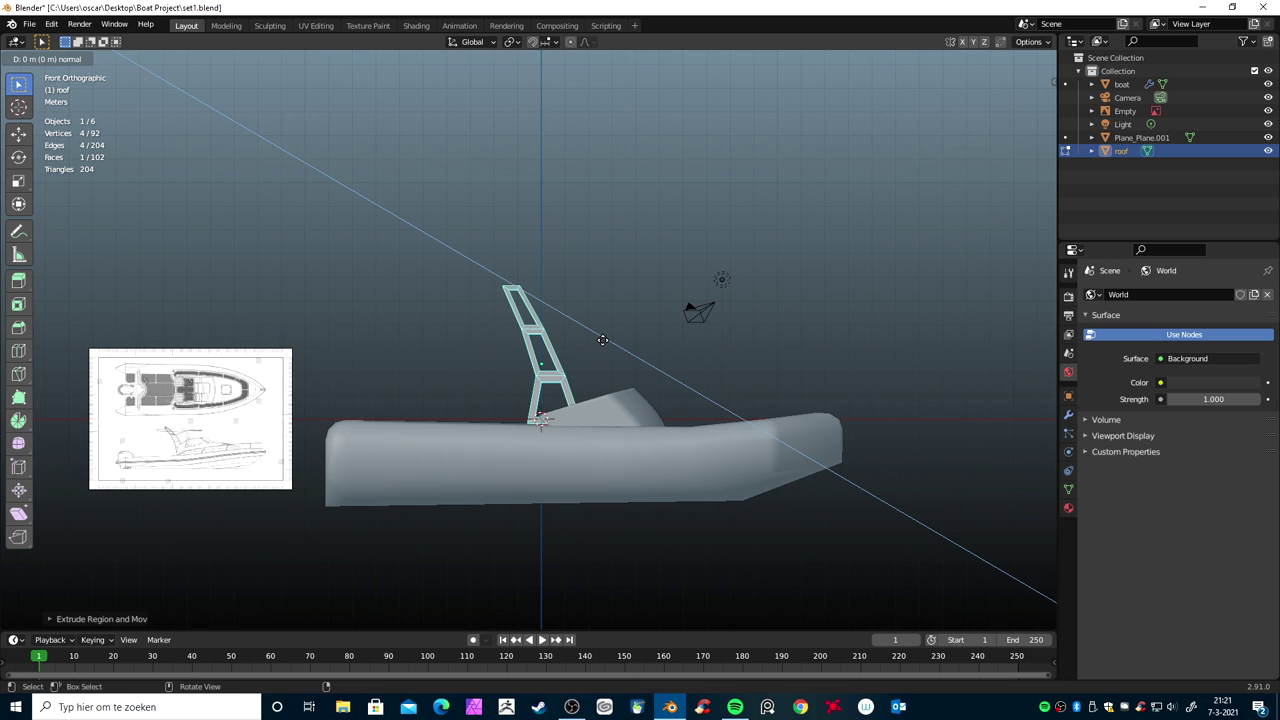
{"action": "key", "text": "y"}
{"action": "left_click", "coordinate": [611, 340]}
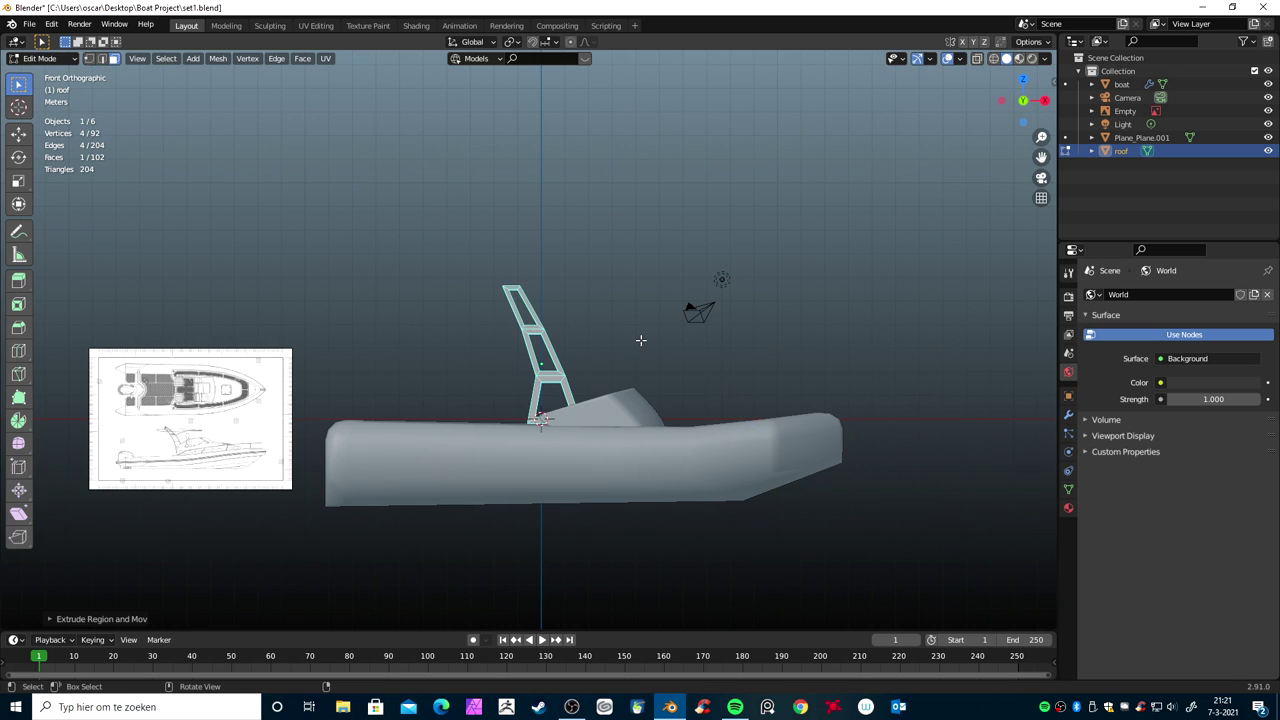
Extrude the top 2.383 m along X to form the flat canopy, then box-select the upper frame
{"action": "middle_click_drag", "start_coordinate": [640, 340], "coordinate": [558, 378]}
{"action": "scroll", "coordinate": [559, 378], "scroll_direction": "up", "scroll_amount": 3}
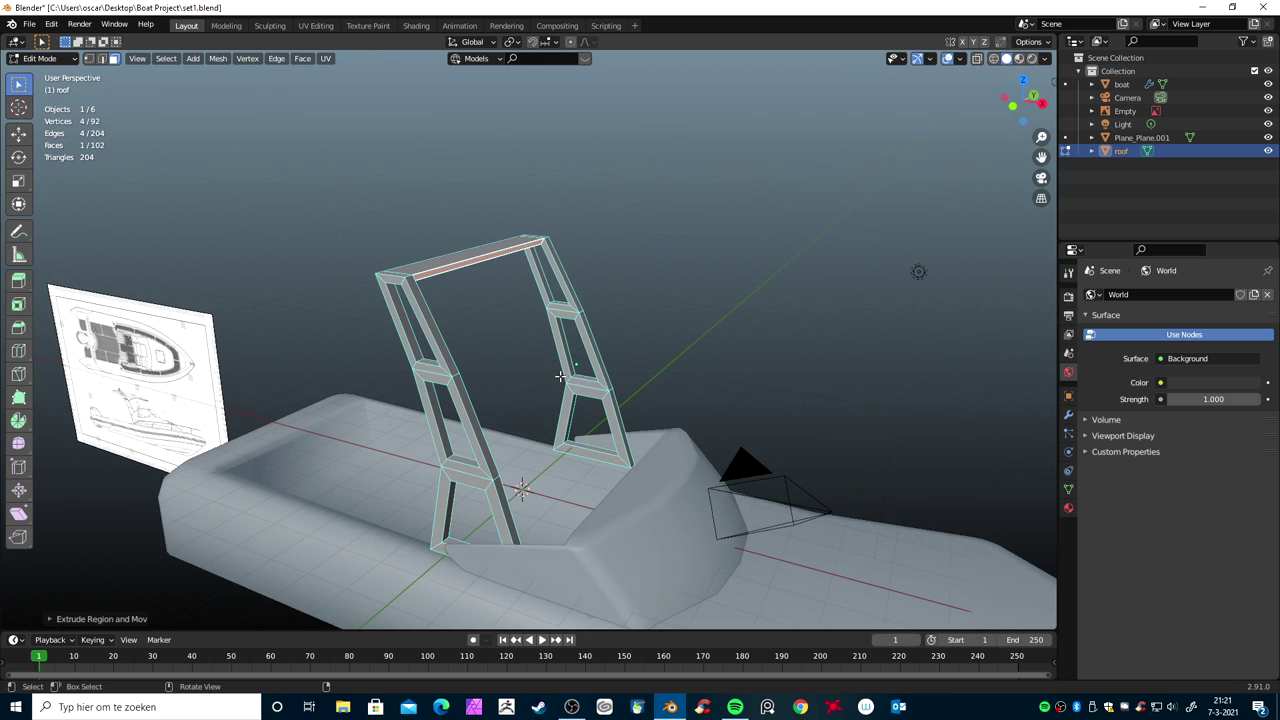
{"action": "key", "text": "e"}
{"action": "key", "text": "x"}
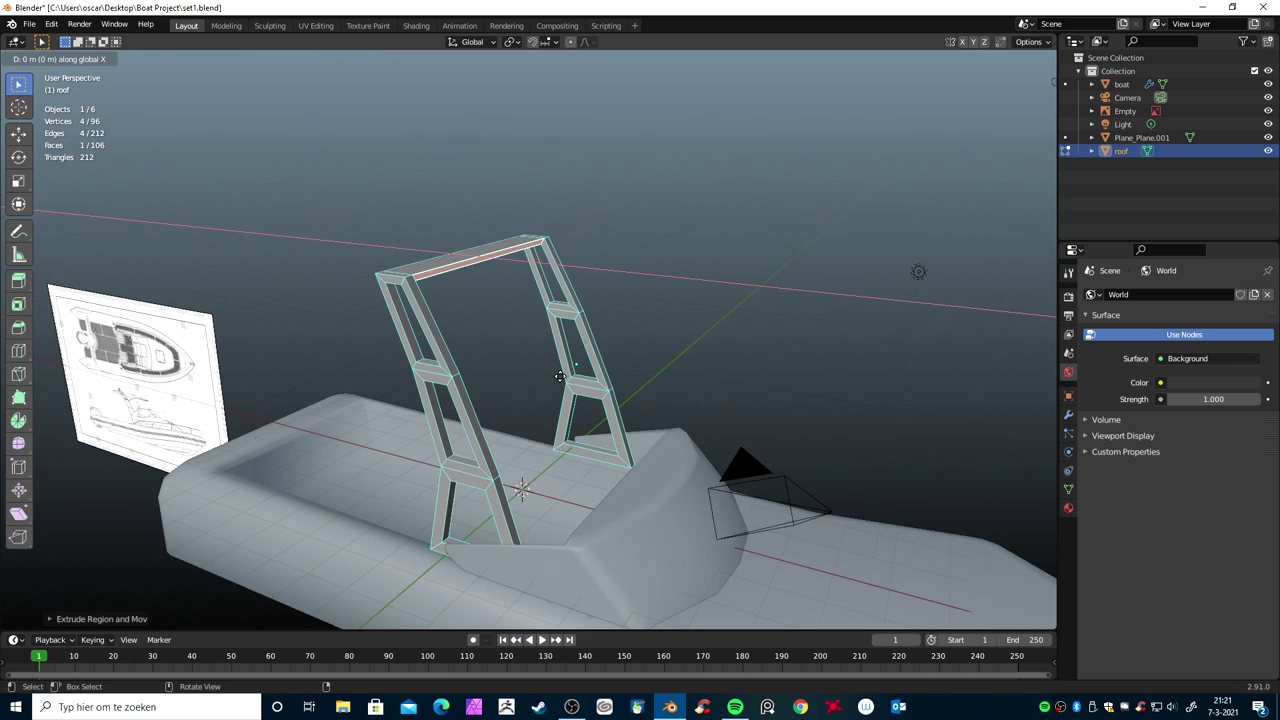
{"action": "left_click", "coordinate": [677, 403]}
{"action": "middle_click_drag", "start_coordinate": [677, 403], "coordinate": [447, 416]}
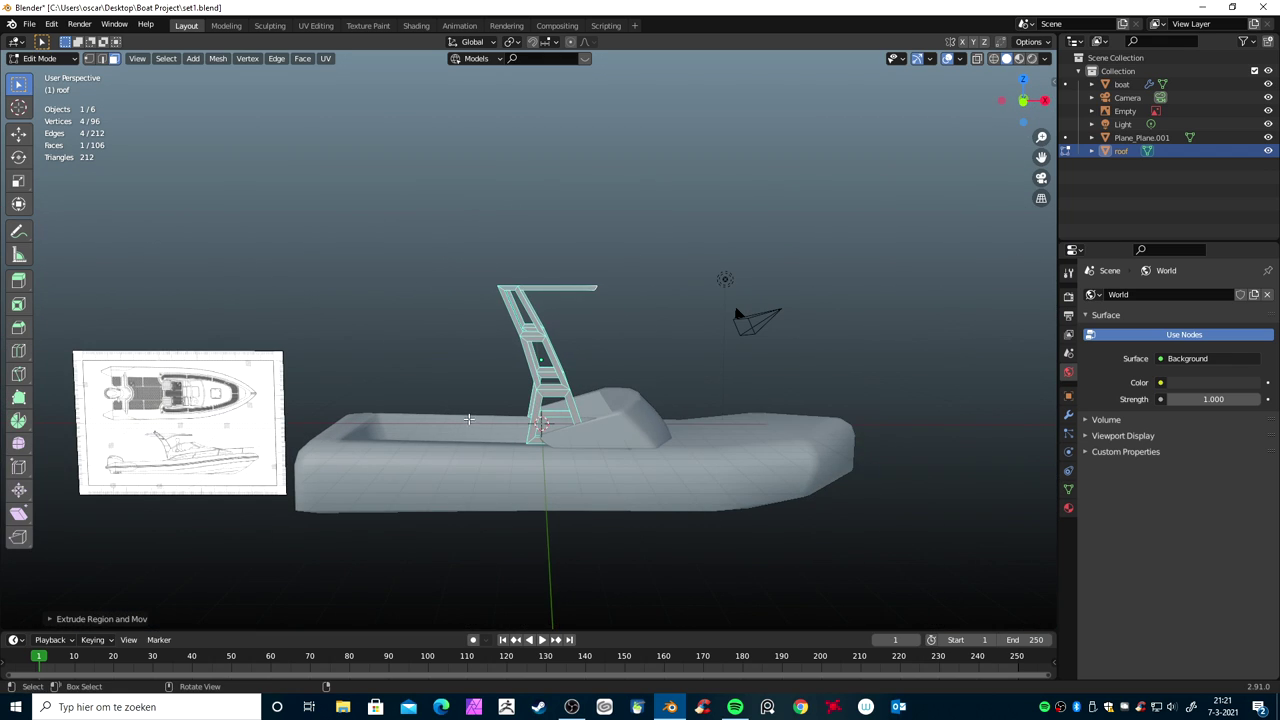
{"action": "left_click_drag", "start_coordinate": [453, 242], "coordinate": [628, 369]}
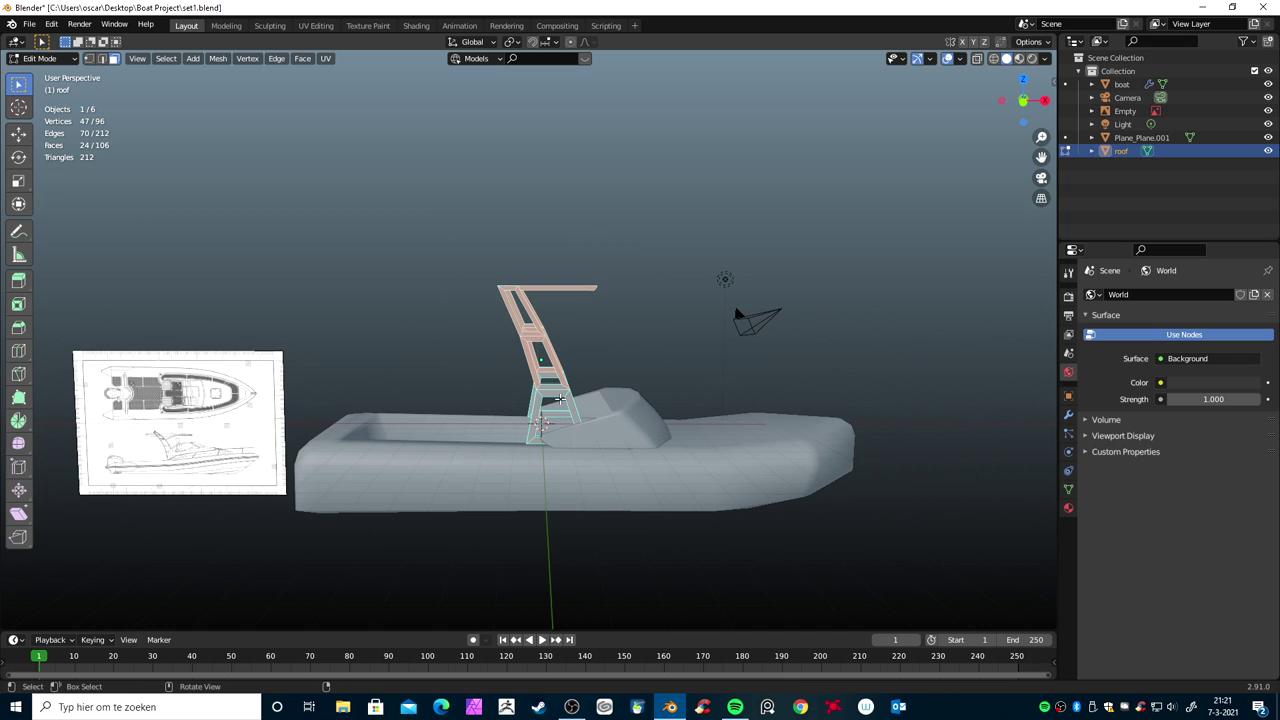
Select the whole roof mesh and scale it down along Z to make it shorter
{"action": "key", "text": "a"}
{"action": "key", "text": "s"}
{"action": "key", "text": "z"}
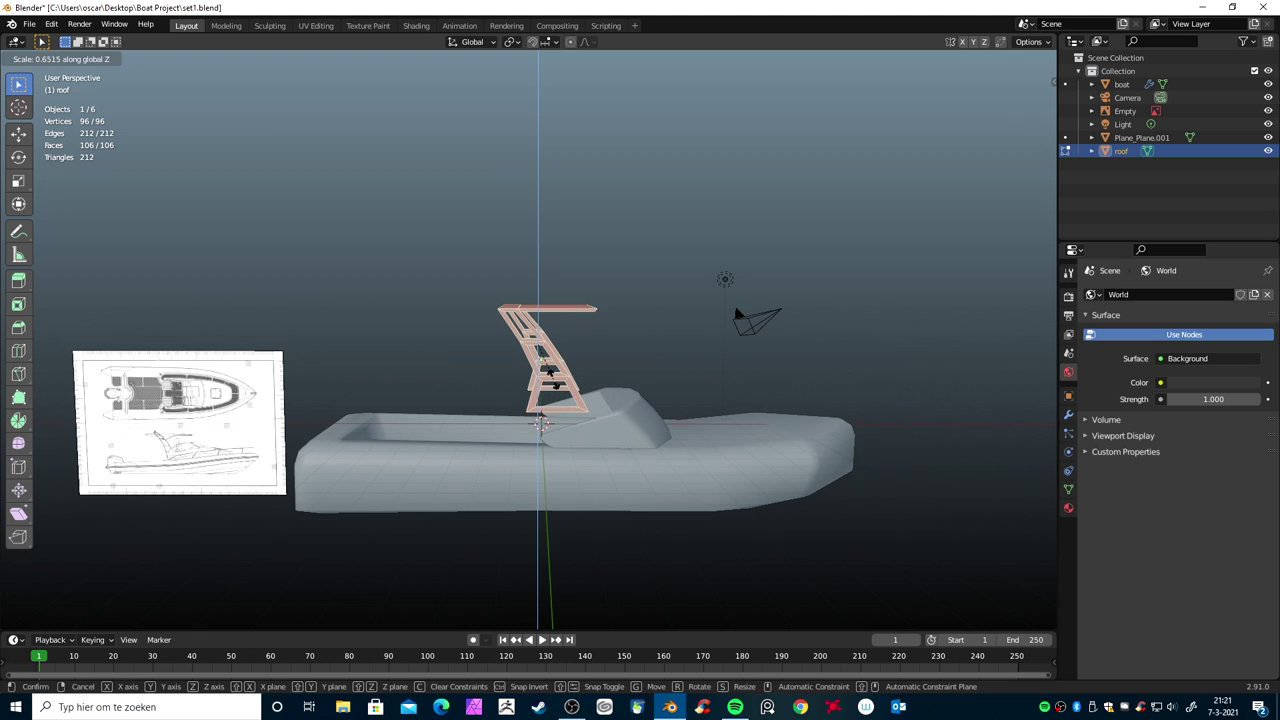
{"action": "left_click", "coordinate": [553, 370]}
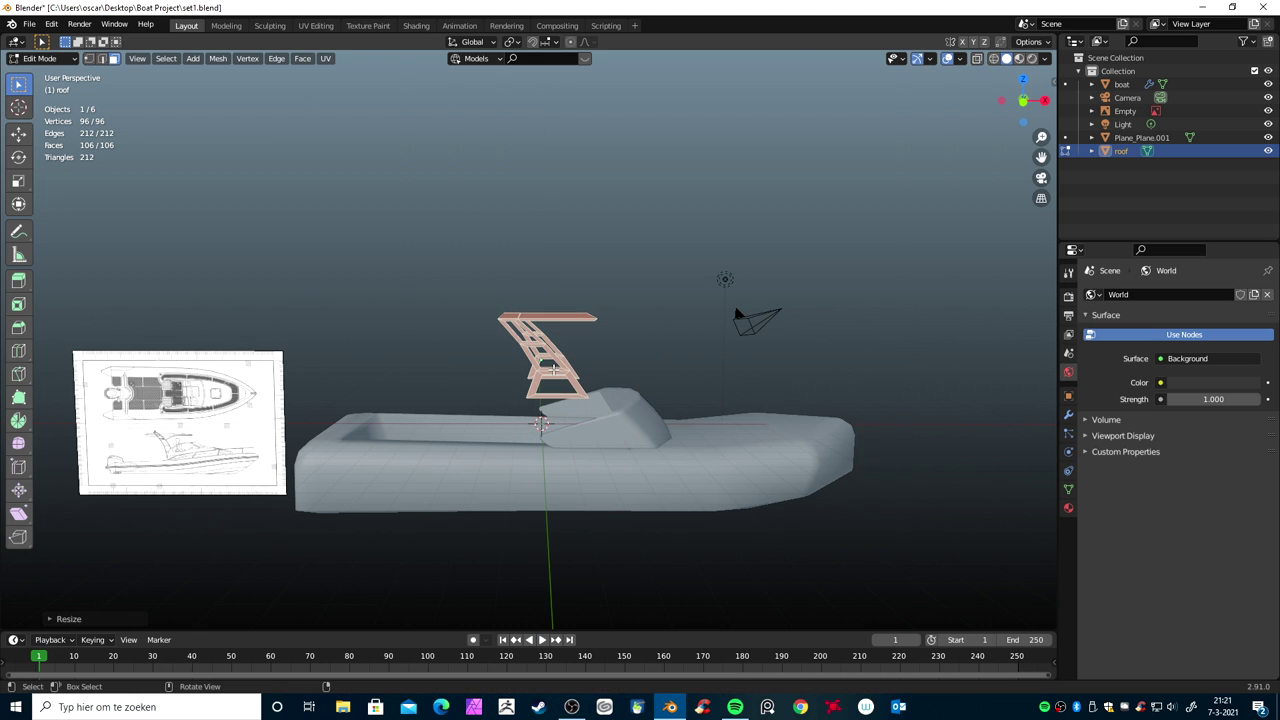
In front view, move the roof down along Z onto the deck and rescale it
{"action": "key", "text": "KP_1"}
{"action": "key", "text": "g"}
{"action": "key", "text": "z"}
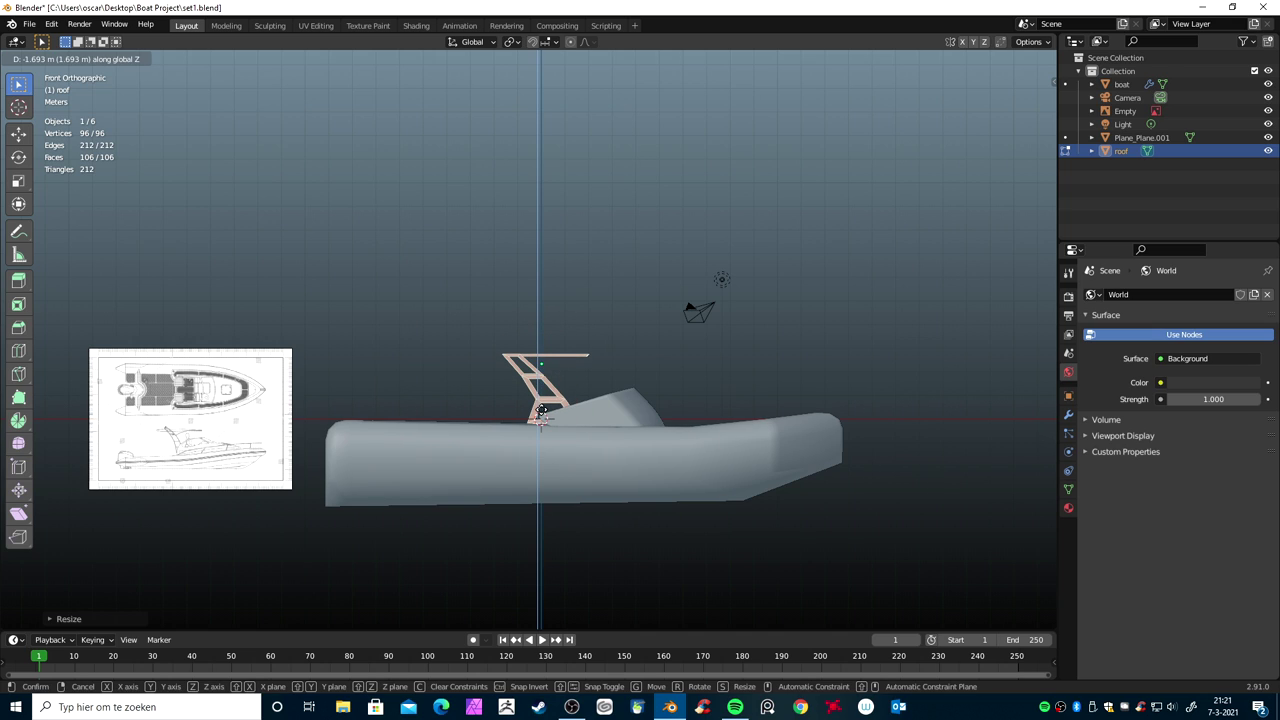
{"action": "left_click", "coordinate": [544, 410]}
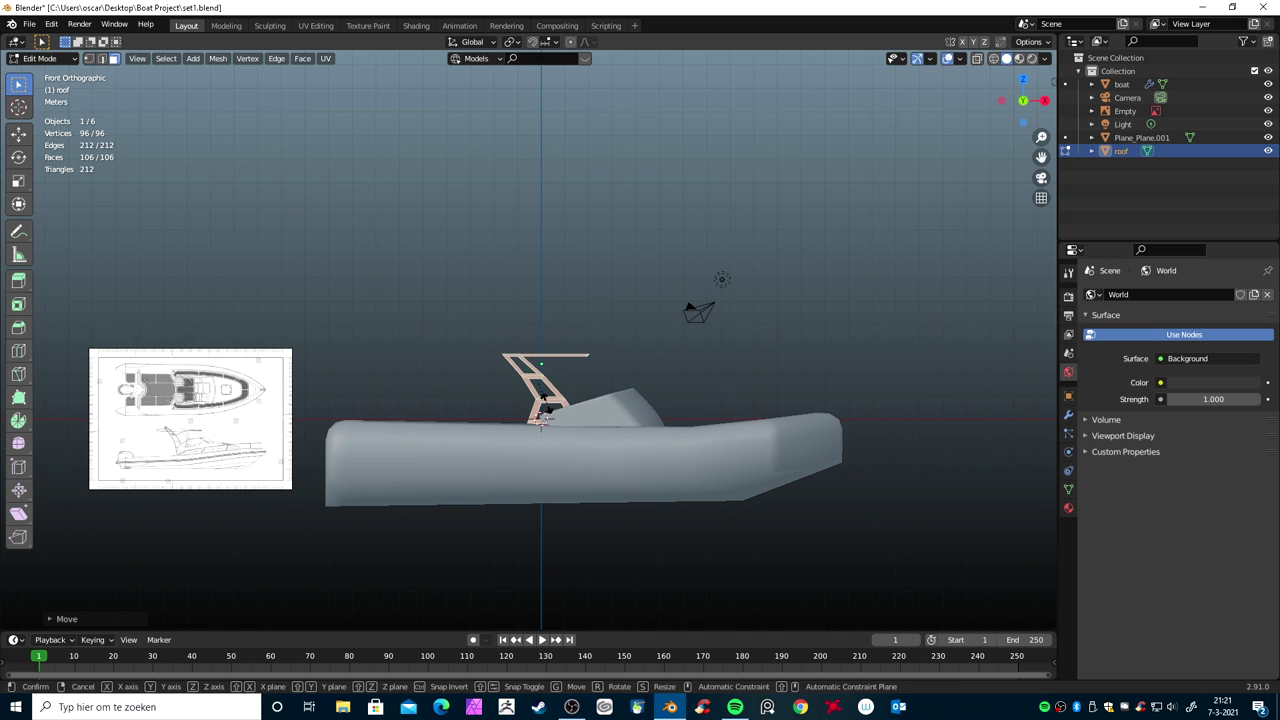
{"action": "key", "text": "s"}
{"action": "left_click", "coordinate": [573, 422]}
{"action": "mouse_move", "coordinate": [573, 422]}
{"action": "middle_mouse_down"}
{"action": "mouse_move", "coordinate": [595, 449]}
{"action": "mouse_move", "coordinate": [677, 457]}
{"action": "mouse_move", "coordinate": [737, 434]}
{"action": "mouse_move", "coordinate": [864, 437]}
{"action": "mouse_move", "coordinate": [620, 403]}
{"action": "mouse_move", "coordinate": [663, 414]}
{"action": "mouse_move", "coordinate": [649, 426]}
{"action": "mouse_move", "coordinate": [697, 409]}
{"action": "mouse_move", "coordinate": [640, 455]}
{"action": "mouse_move", "coordinate": [586, 464]}
{"action": "mouse_move", "coordinate": [657, 463]}
{"action": "mouse_move", "coordinate": [495, 476]}
{"action": "mouse_move", "coordinate": [622, 440]}
{"action": "middle_mouse_up"}
Select the canopy's side face and extrude it along X to widen the canopy
{"action": "scroll", "coordinate": [651, 406], "scroll_direction": "up", "scroll_amount": 2}
{"action": "scroll", "coordinate": [633, 432], "scroll_direction": "up", "scroll_amount": 4}
{"action": "key", "text": "Tab"}
{"action": "key", "text": "Tab"}
{"action": "mouse_move", "coordinate": [550, 460]}
{"action": "middle_mouse_down"}
{"action": "mouse_move", "coordinate": [565, 428]}
{"action": "mouse_move", "coordinate": [408, 461]}
{"action": "mouse_move", "coordinate": [432, 437]}
{"action": "middle_mouse_up"}
{"action": "key", "text": "ctrl+Tab"}
{"action": "left_click", "coordinate": [562, 374]}
{"action": "left_click", "coordinate": [562, 374]}
{"action": "middle_click_drag", "start_coordinate": [591, 424], "coordinate": [601, 441]}
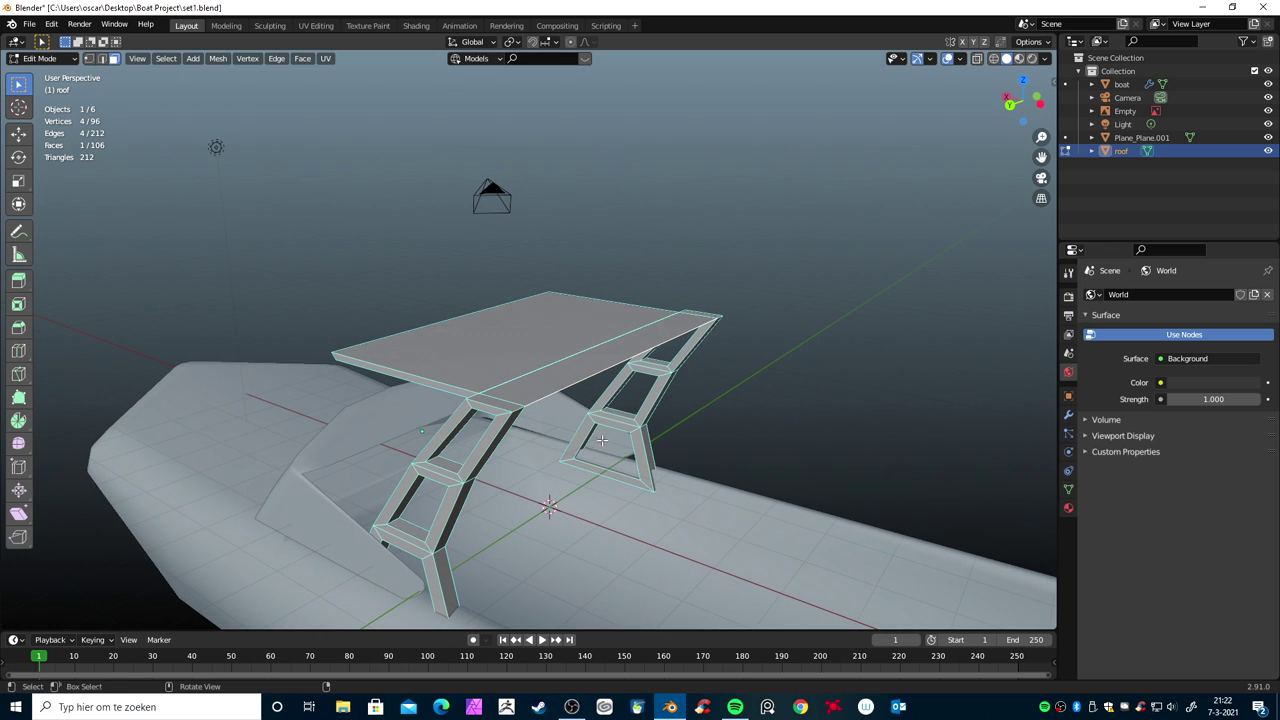
{"action": "key", "text": "e"}
{"action": "key", "text": "x"}
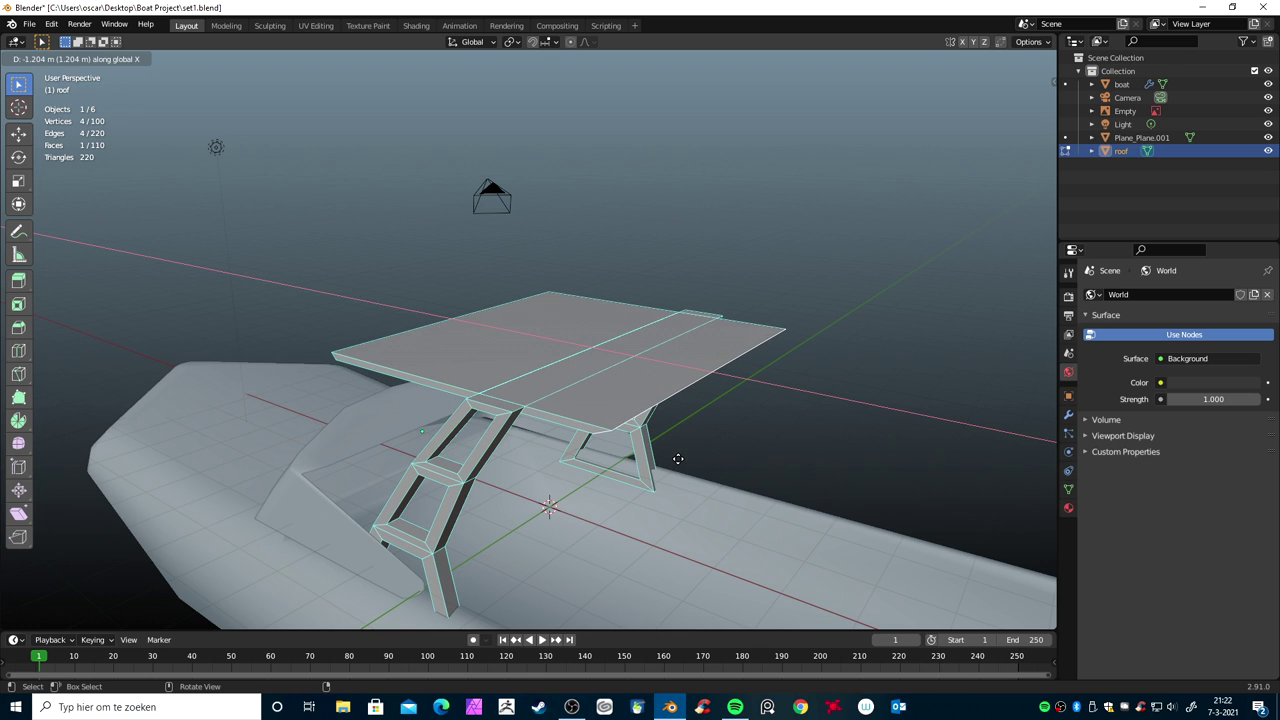
{"action": "left_click", "coordinate": [678, 458]}
Flatten the selected vertices to zero width along X, then select the whole roof plate with Ctrl+L
{"action": "middle_click_drag", "start_coordinate": [680, 458], "coordinate": [757, 451]}
{"action": "key", "text": "s"}
{"action": "key", "text": "x"}
{"action": "type", "text": "0"}
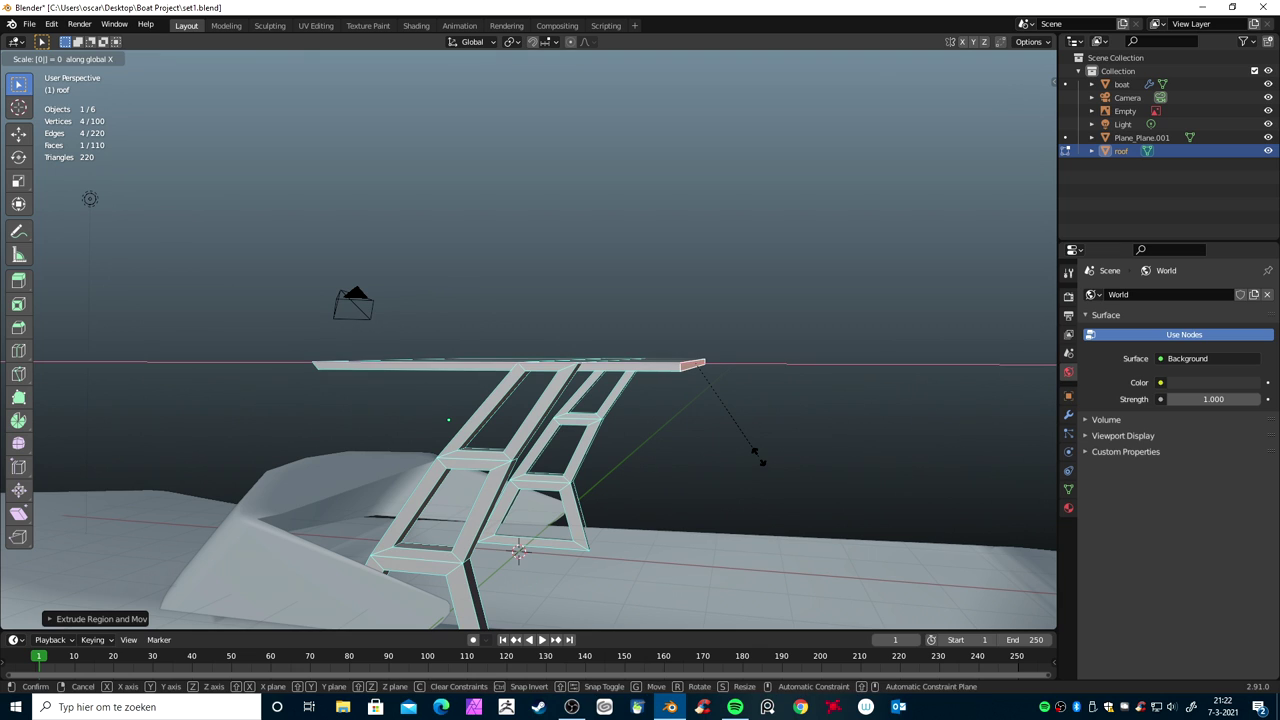
{"action": "key", "text": "Return"}
{"action": "middle_click_drag", "start_coordinate": [693, 458], "coordinate": [651, 418]}
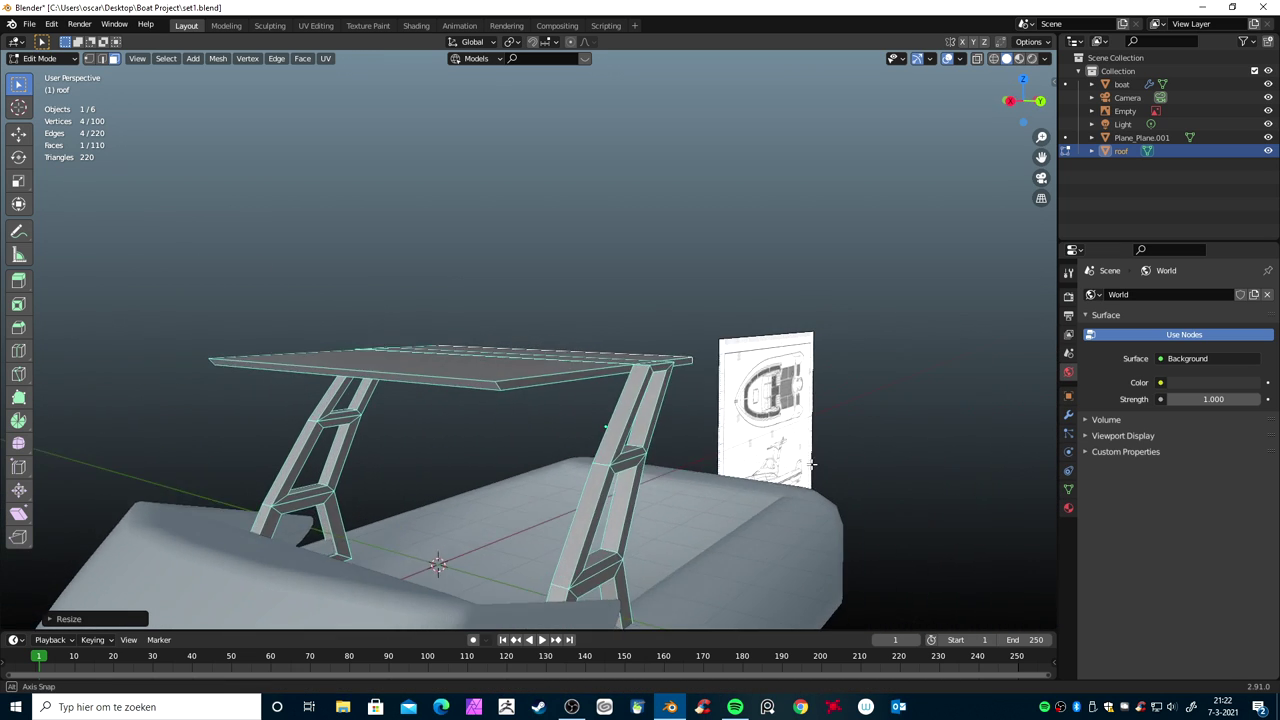
{"action": "middle_click_drag", "start_coordinate": [557, 428], "coordinate": [434, 451]}
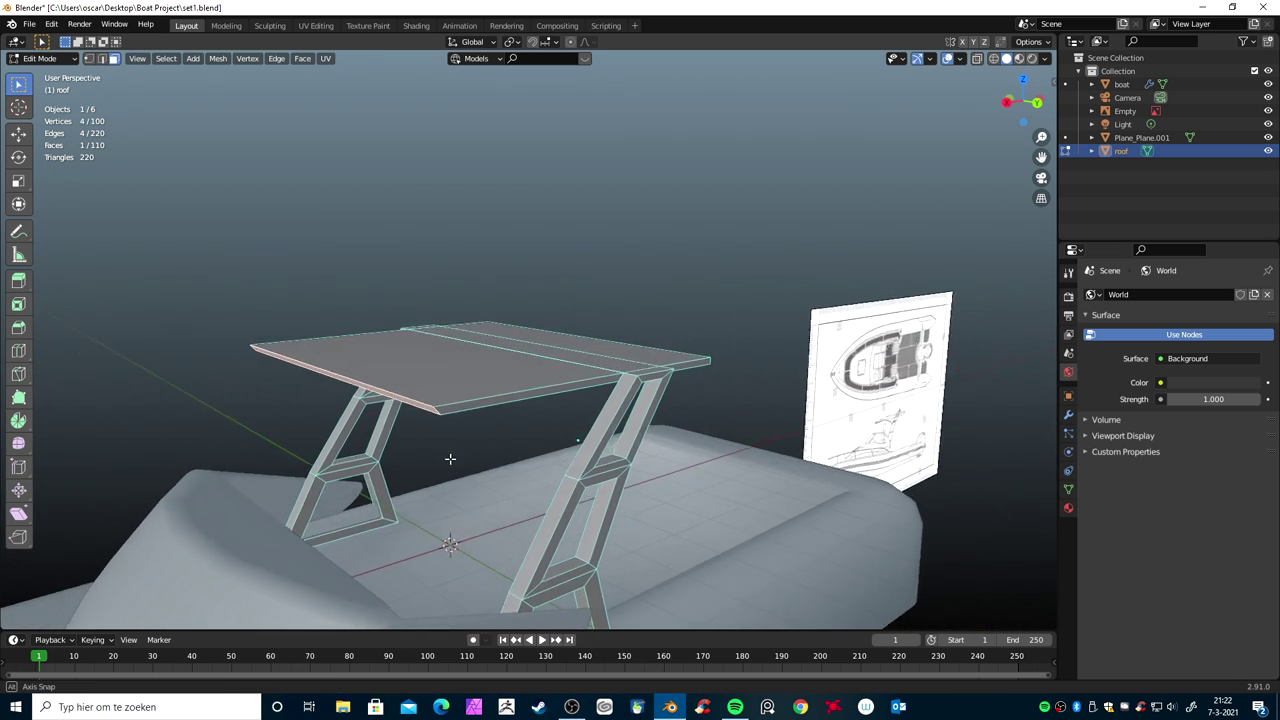
{"action": "key", "text": "s"}
{"action": "key", "text": "x"}
{"action": "key", "text": "Escape"}
{"action": "mouse_move", "coordinate": [434, 451]}
{"action": "middle_mouse_down"}
{"action": "mouse_move", "coordinate": [504, 449]}
{"action": "mouse_move", "coordinate": [335, 467]}
{"action": "middle_mouse_up"}
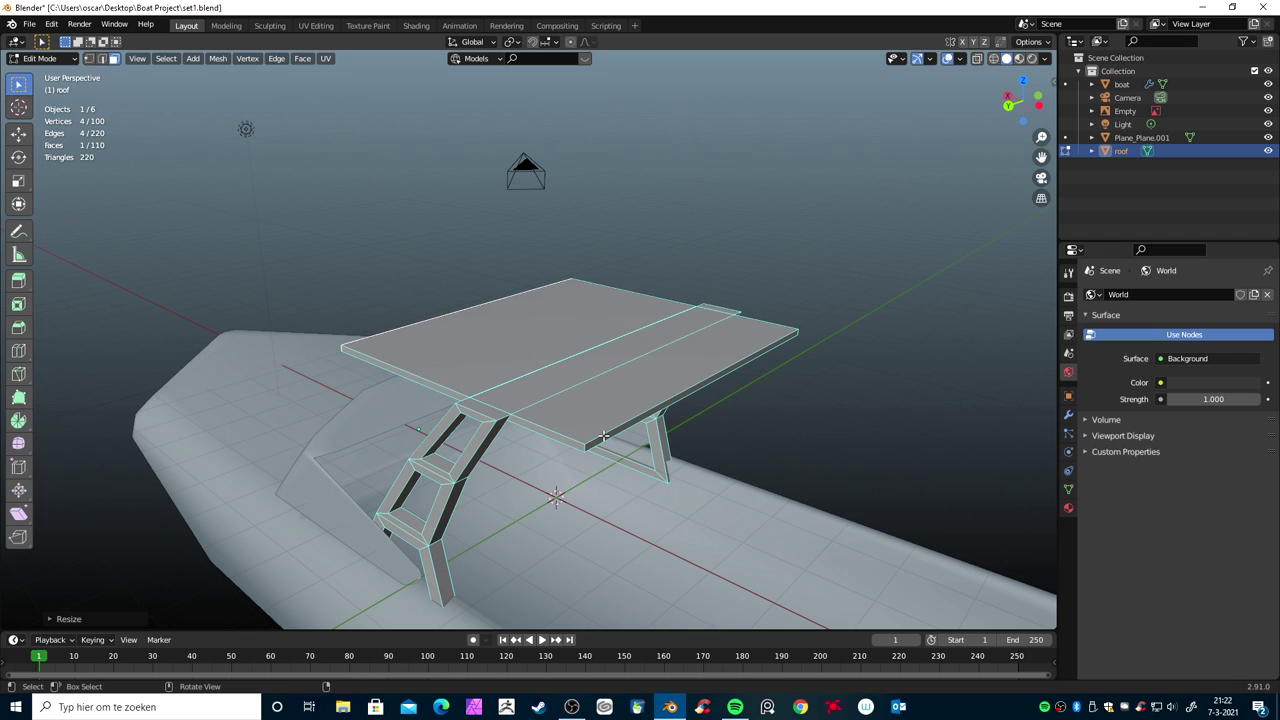
{"action": "key", "text": "ctrl+l"}
{"action": "key", "text": "ctrl+Tab"}
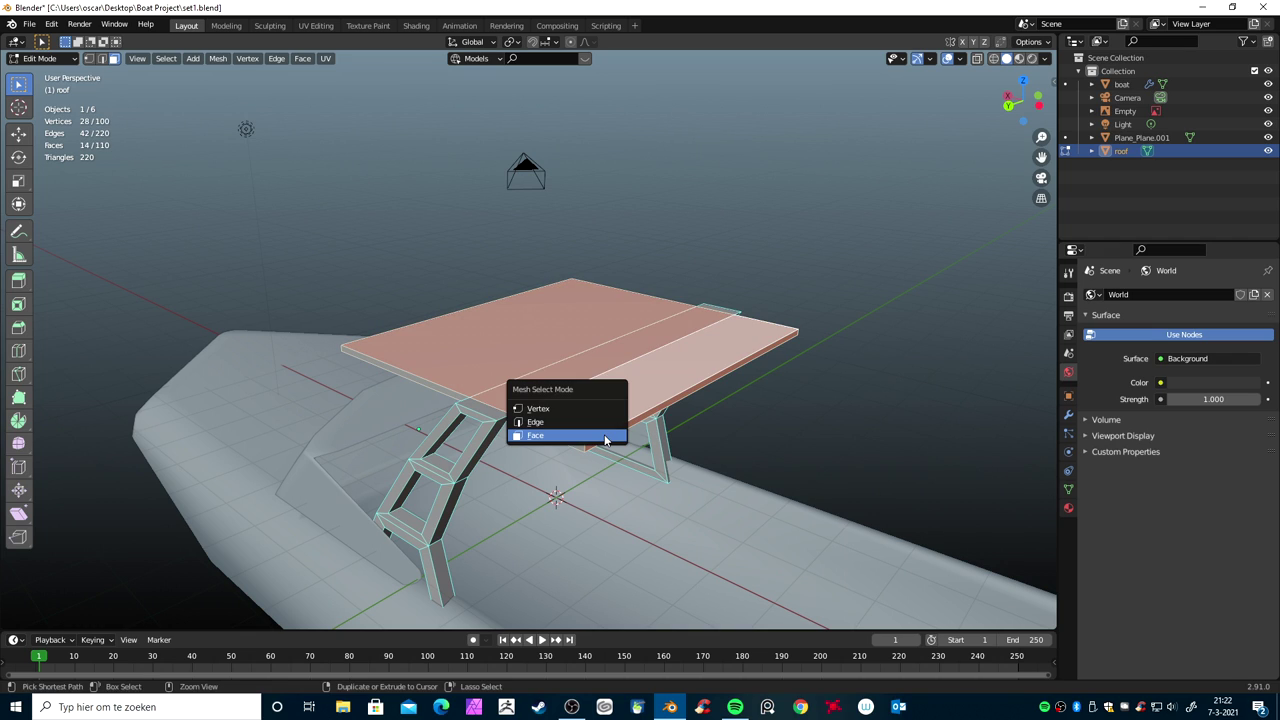
In edge mode, select the roof plate's top outer edges and bevel them with three segments
{"action": "left_click", "coordinate": [606, 423]}
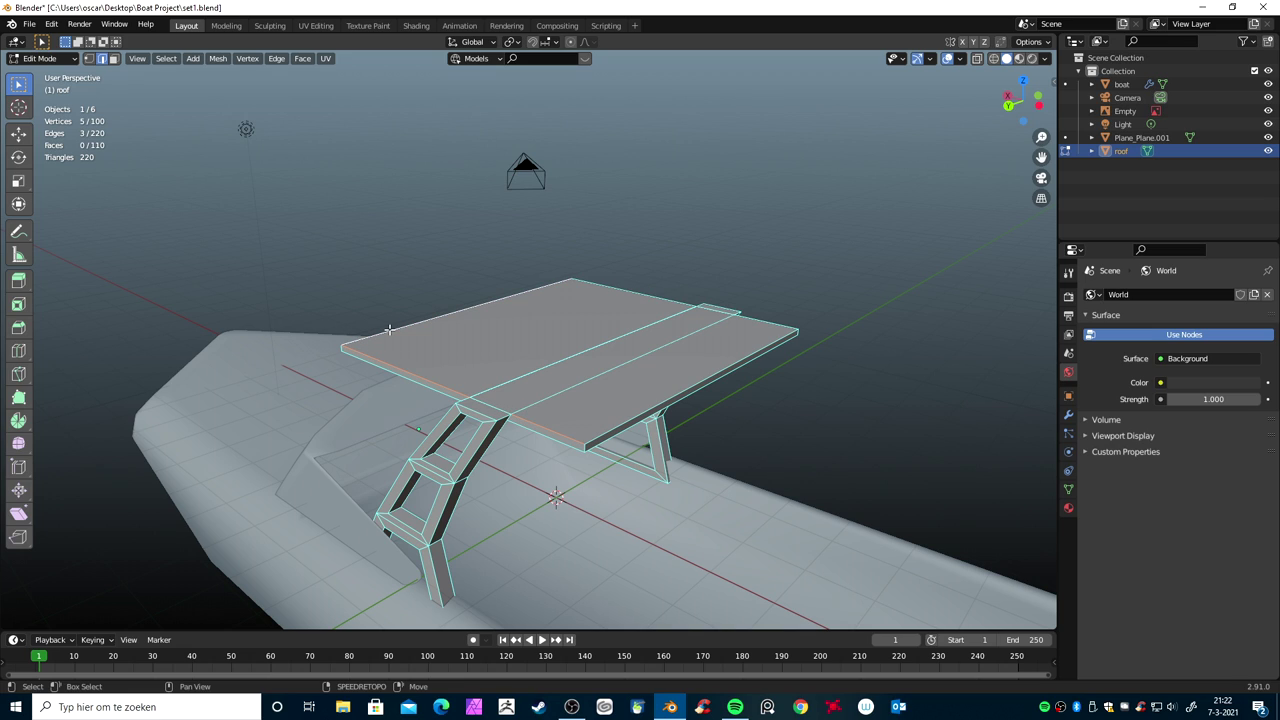
{"action": "left_click", "coordinate": [626, 290], "text": "shift"}
{"action": "left_click", "coordinate": [758, 324], "text": "shift"}
{"action": "left_click", "coordinate": [766, 345], "text": "shift"}
{"action": "mouse_move", "coordinate": [810, 423]}
{"action": "middle_mouse_down"}
{"action": "mouse_move", "coordinate": [555, 404]}
{"action": "mouse_move", "coordinate": [652, 431]}
{"action": "middle_mouse_up"}
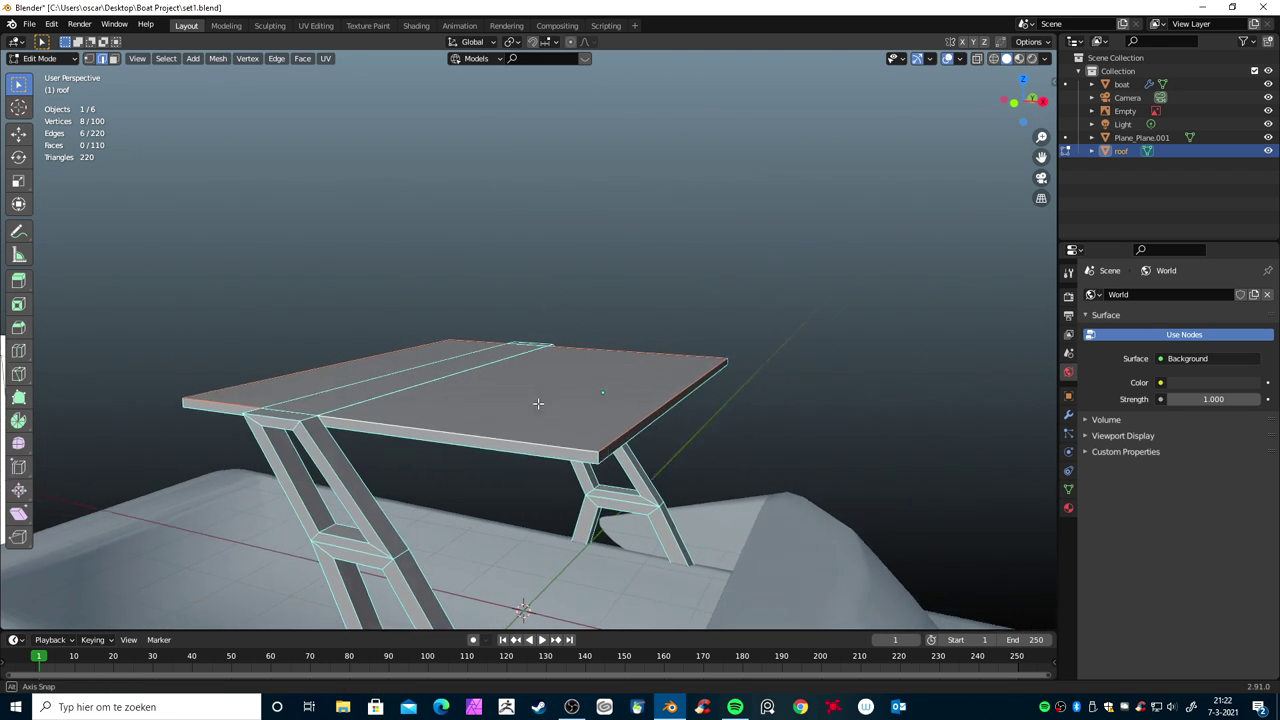
{"action": "key", "text": "ctrl+b"}
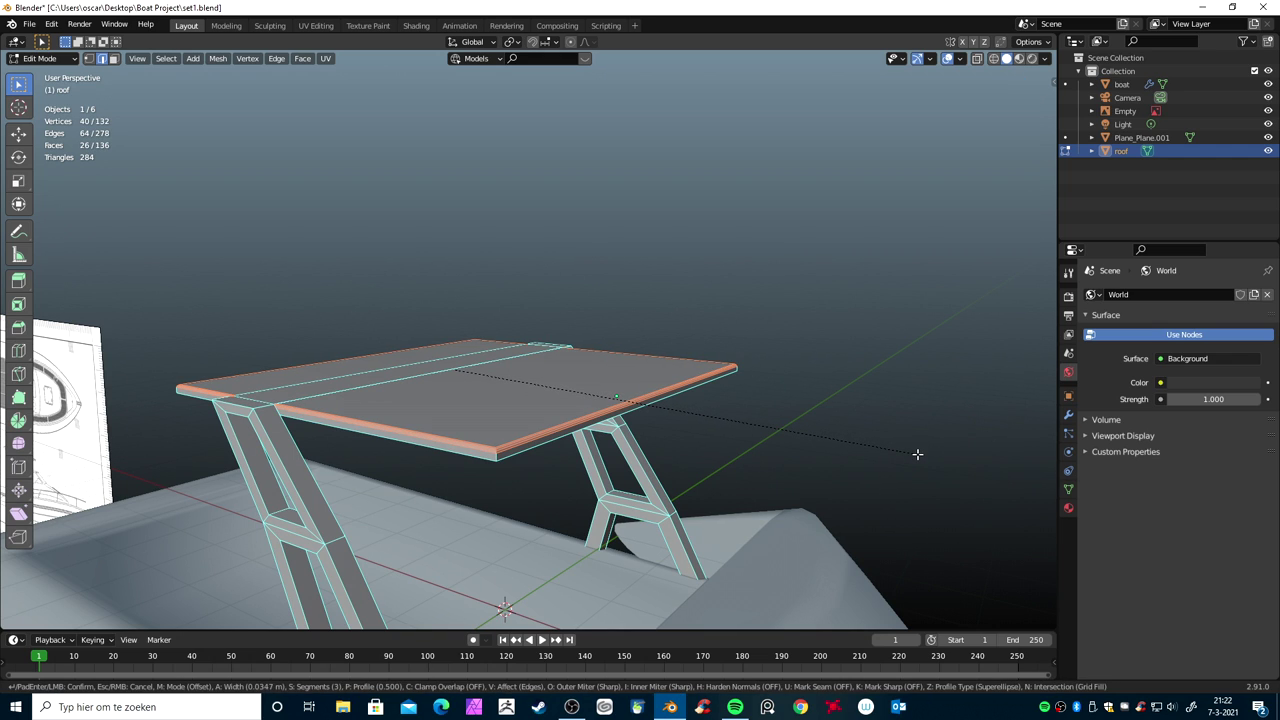
{"action": "left_click", "coordinate": [917, 454]}
Select the roof plate's underside rim edges and give them the same three-segment bevel
{"action": "middle_click_drag", "start_coordinate": [791, 463], "coordinate": [803, 441]}
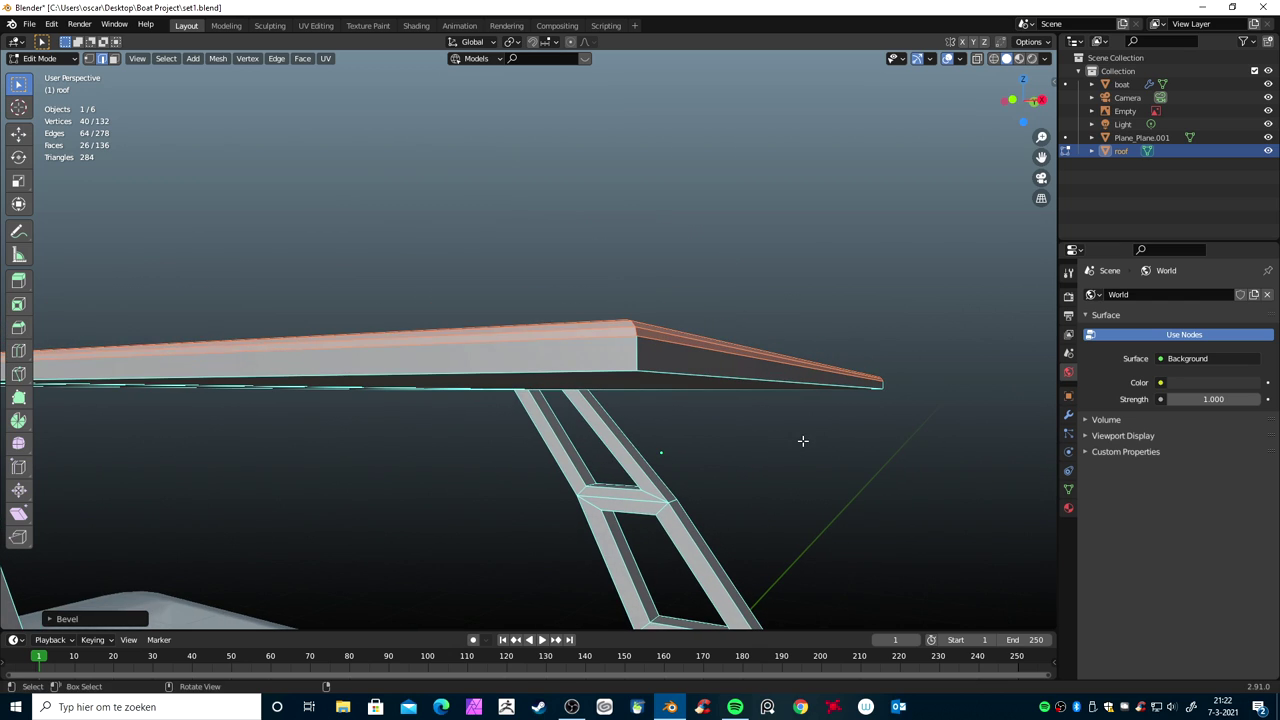
{"action": "left_click", "coordinate": [670, 372], "text": "alt"}
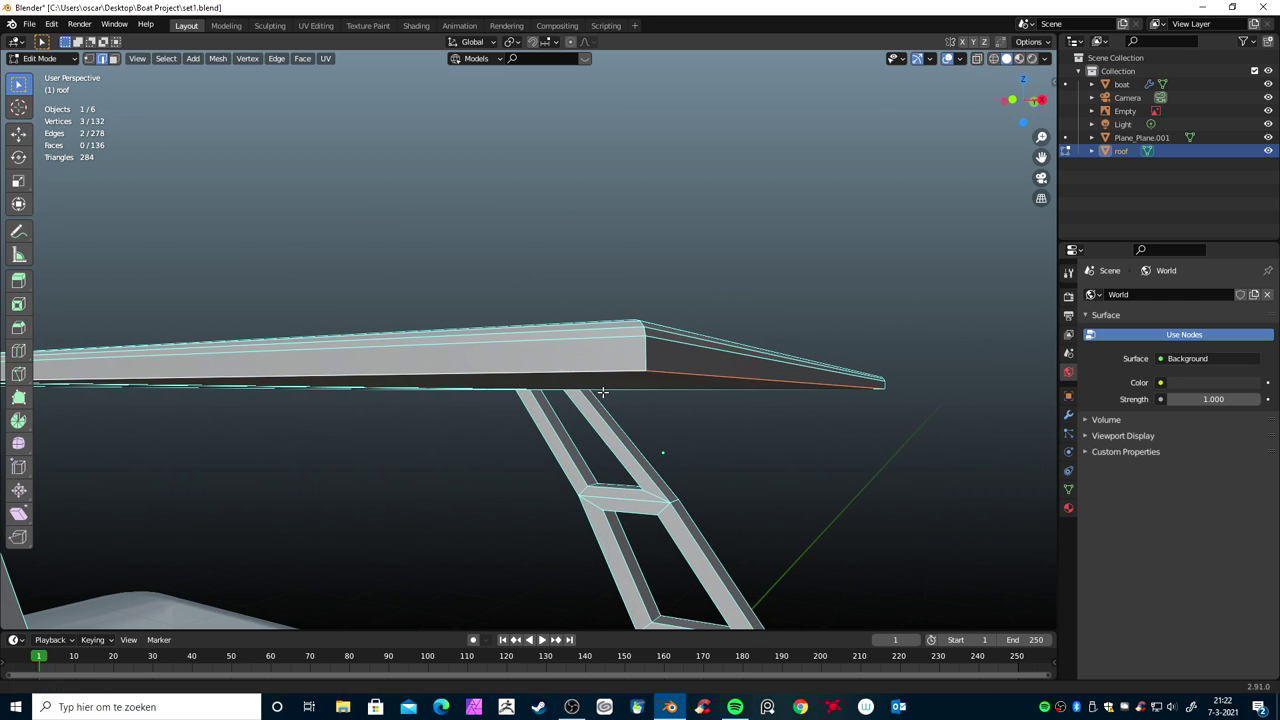
{"action": "middle_click_drag", "start_coordinate": [603, 392], "coordinate": [661, 398]}
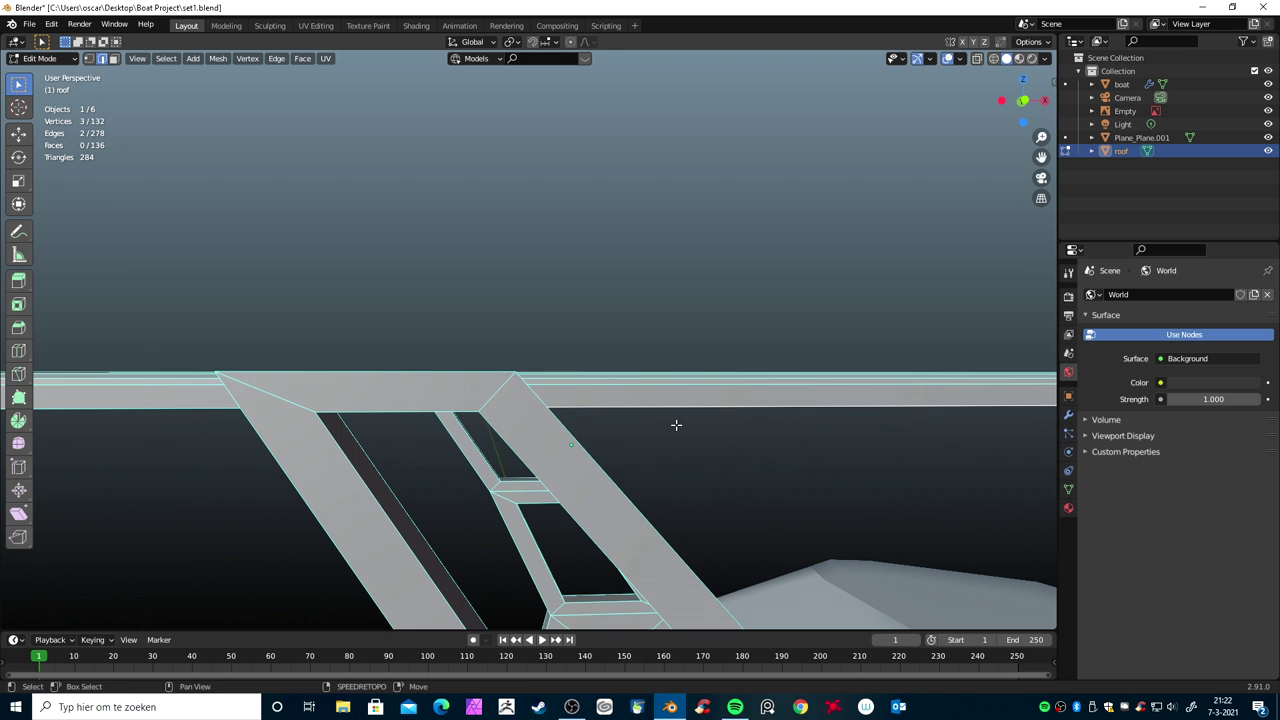
{"action": "middle_click_drag", "start_coordinate": [623, 434], "coordinate": [607, 397]}
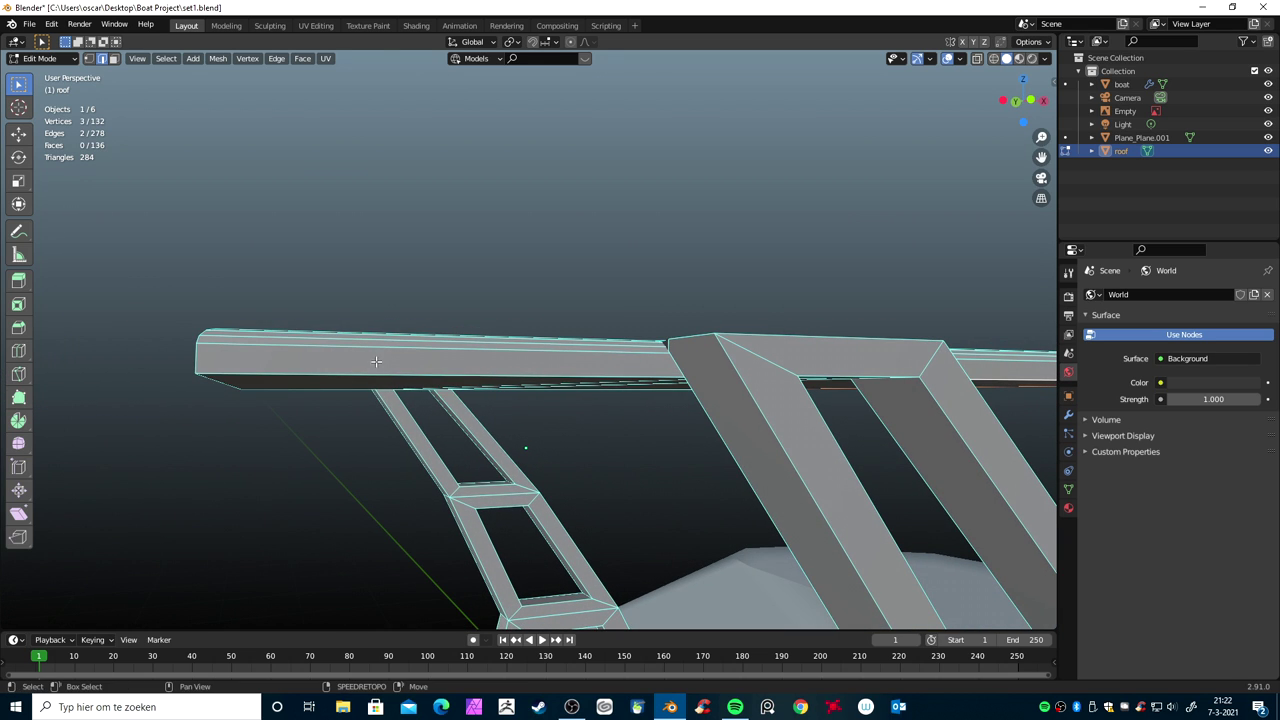
{"action": "left_click", "coordinate": [305, 362], "text": "shift"}
{"action": "middle_click_drag", "start_coordinate": [305, 405], "coordinate": [370, 373]}
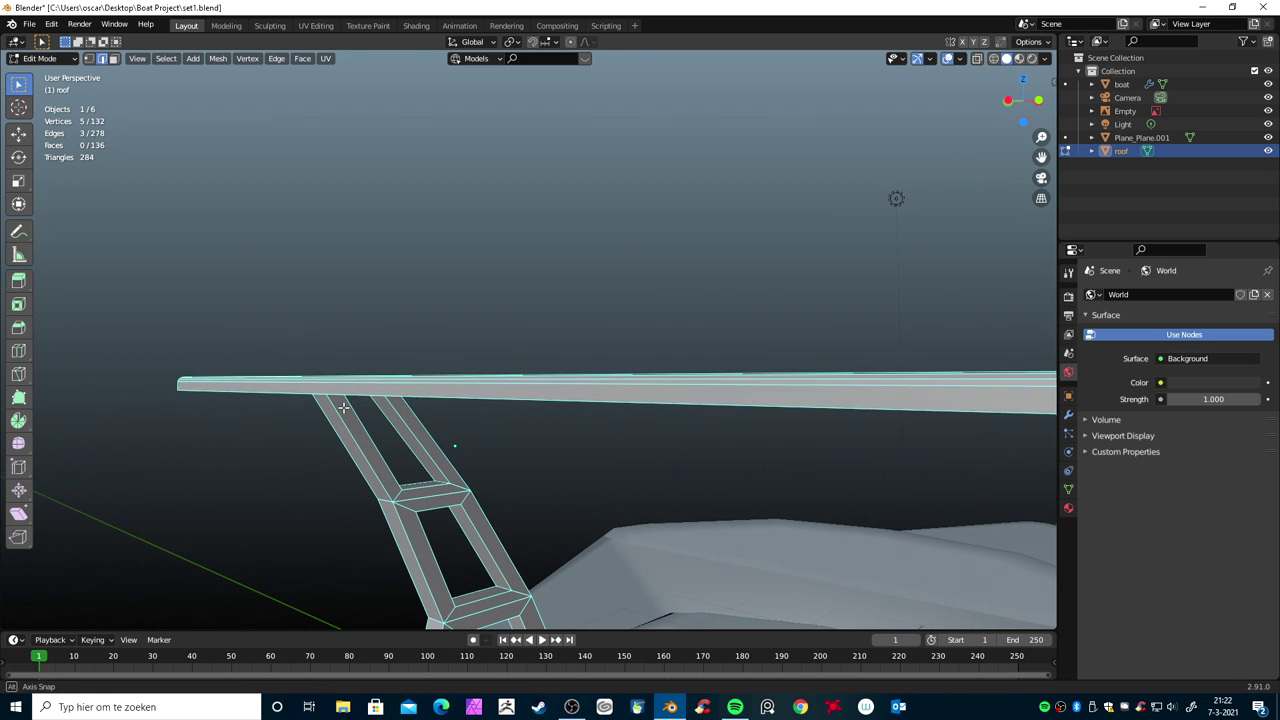
{"action": "left_click", "coordinate": [400, 395], "text": "shift"}
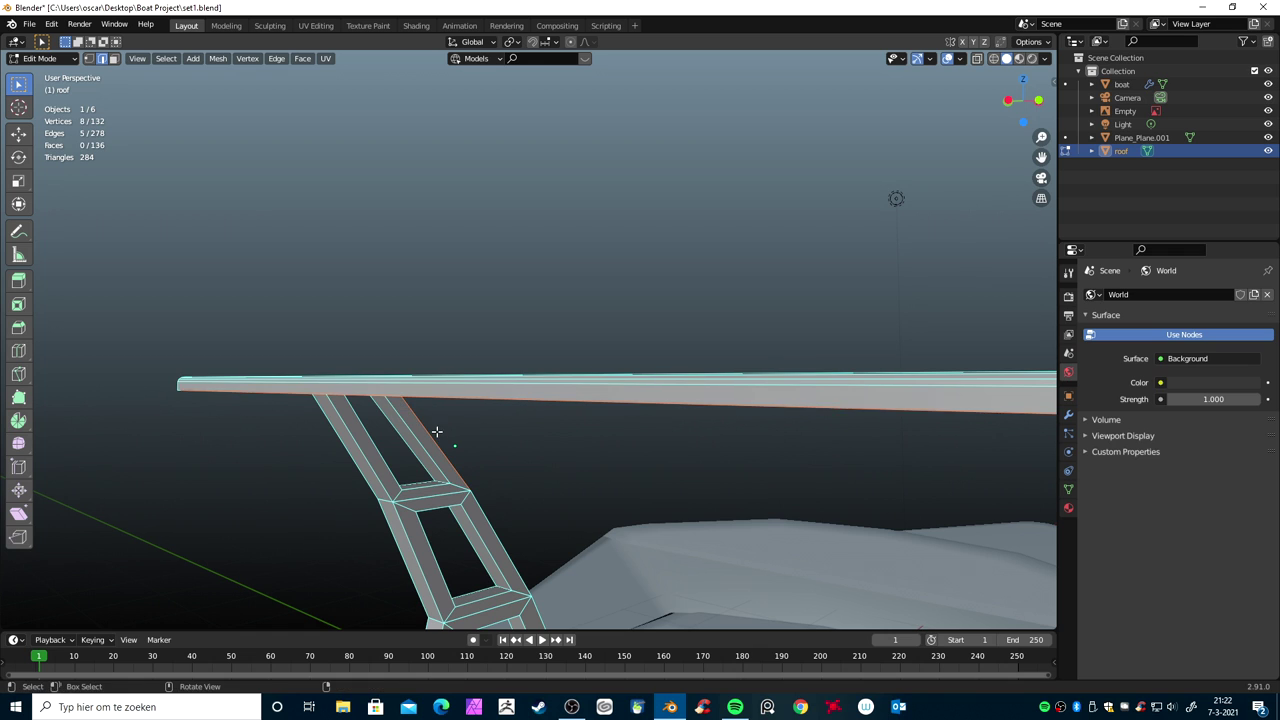
{"action": "left_click", "coordinate": [421, 437], "text": "shift"}
{"action": "middle_click_drag", "start_coordinate": [514, 451], "coordinate": [723, 454]}
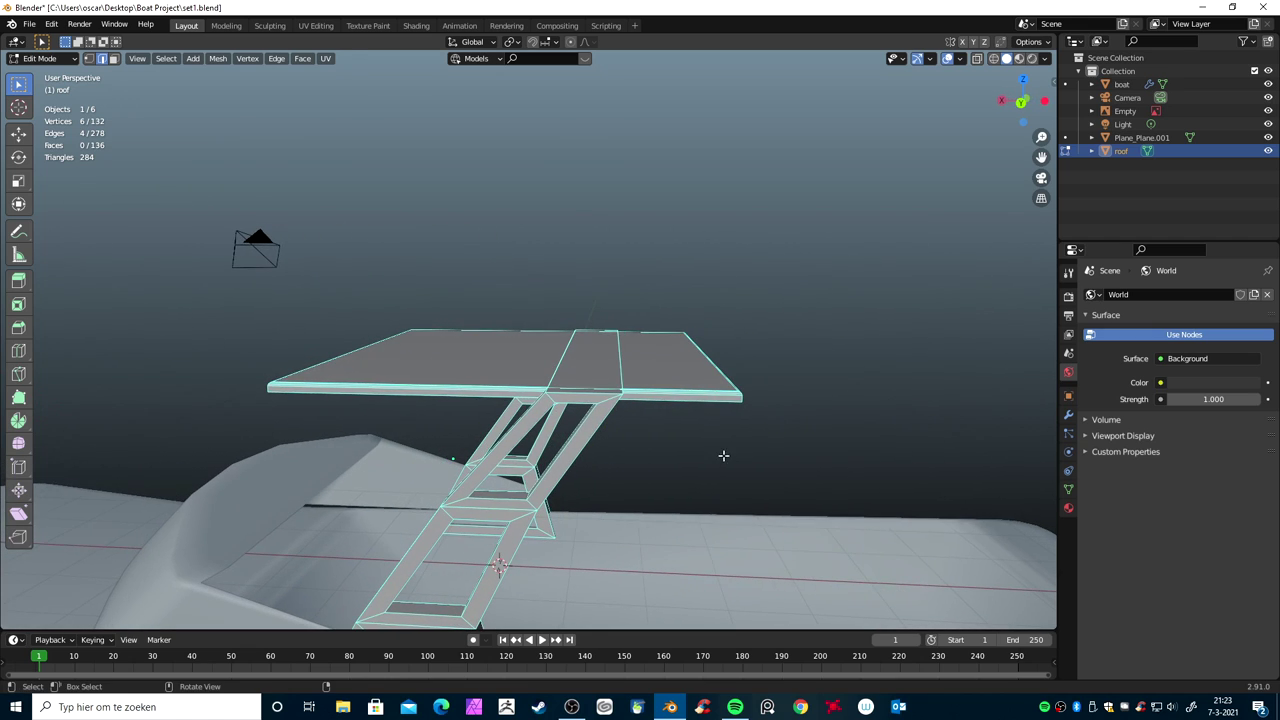
{"action": "left_click", "coordinate": [716, 405], "text": "shift"}
{"action": "left_click", "coordinate": [465, 392], "text": "shift"}
{"action": "mouse_move", "coordinate": [560, 450]}
{"action": "middle_mouse_down"}
{"action": "mouse_move", "coordinate": [700, 437]}
{"action": "mouse_move", "coordinate": [908, 446]}
{"action": "middle_mouse_up"}
{"action": "key", "text": "ctrl+b"}
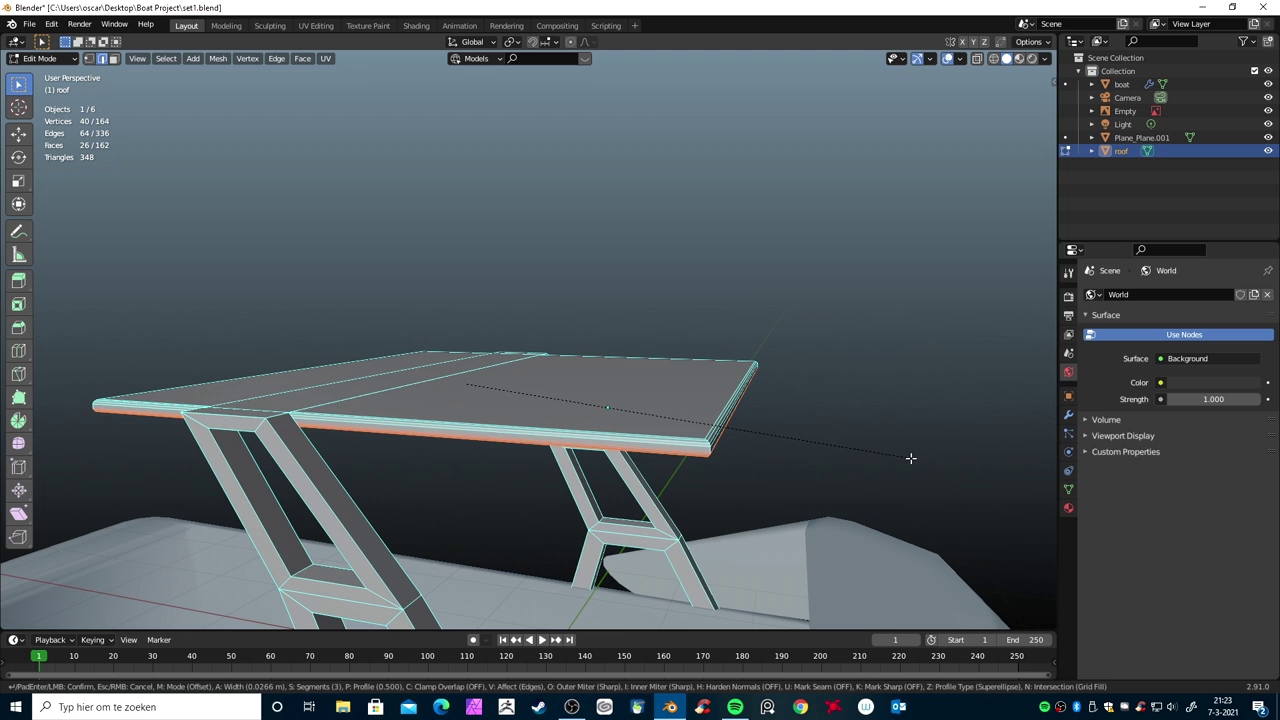
{"action": "left_click", "coordinate": [910, 458]}
Return the beveled roof to Object Mode
{"action": "mouse_move", "coordinate": [909, 457]}
{"action": "middle_mouse_down"}
{"action": "mouse_move", "coordinate": [866, 451]}
{"action": "mouse_move", "coordinate": [839, 466]}
{"action": "mouse_move", "coordinate": [850, 452]}
{"action": "mouse_move", "coordinate": [789, 477]}
{"action": "mouse_move", "coordinate": [595, 472]}
{"action": "mouse_move", "coordinate": [534, 518]}
{"action": "middle_mouse_up"}
{"action": "key", "text": "Tab"}
{"action": "scroll", "coordinate": [550, 470], "scroll_direction": "down", "scroll_amount": 3}
{"action": "scroll", "coordinate": [580, 410], "scroll_direction": "down", "scroll_amount": 2}
{"action": "scroll", "coordinate": [598, 410], "scroll_direction": "up", "scroll_amount": 1}
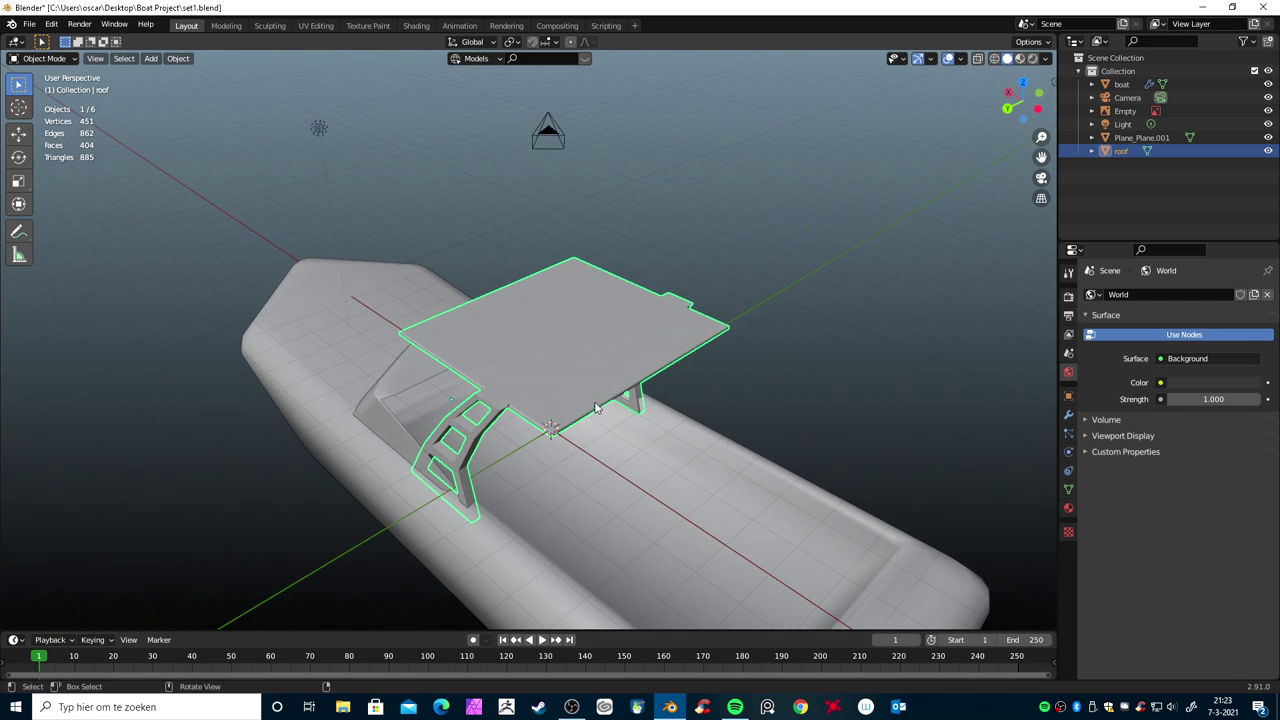
Select the roof, briefly check its mesh in Edit Mode, and return to Object Mode
{"action": "left_click", "coordinate": [616, 390]}
{"action": "left_click", "coordinate": [487, 468]}
{"action": "key", "text": "Tab"}
{"action": "middle_click_drag", "start_coordinate": [490, 450], "coordinate": [565, 433]}
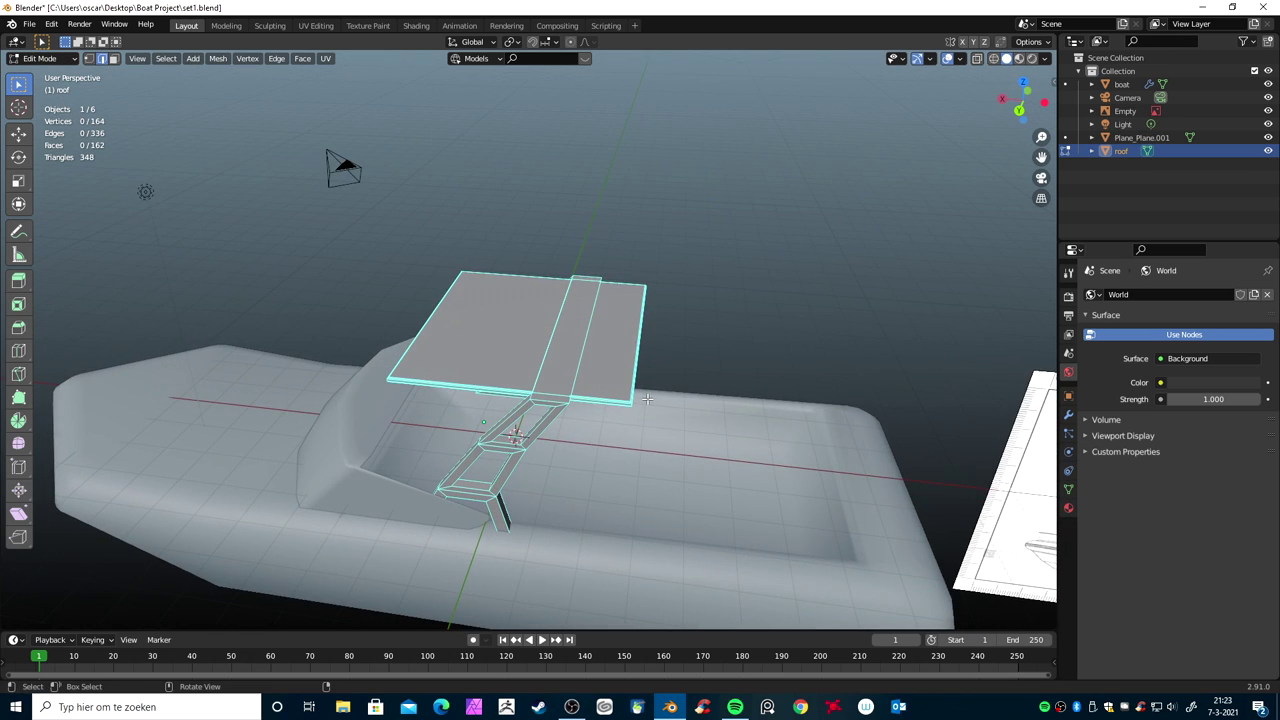
{"action": "key", "text": "ctrl+Tab"}
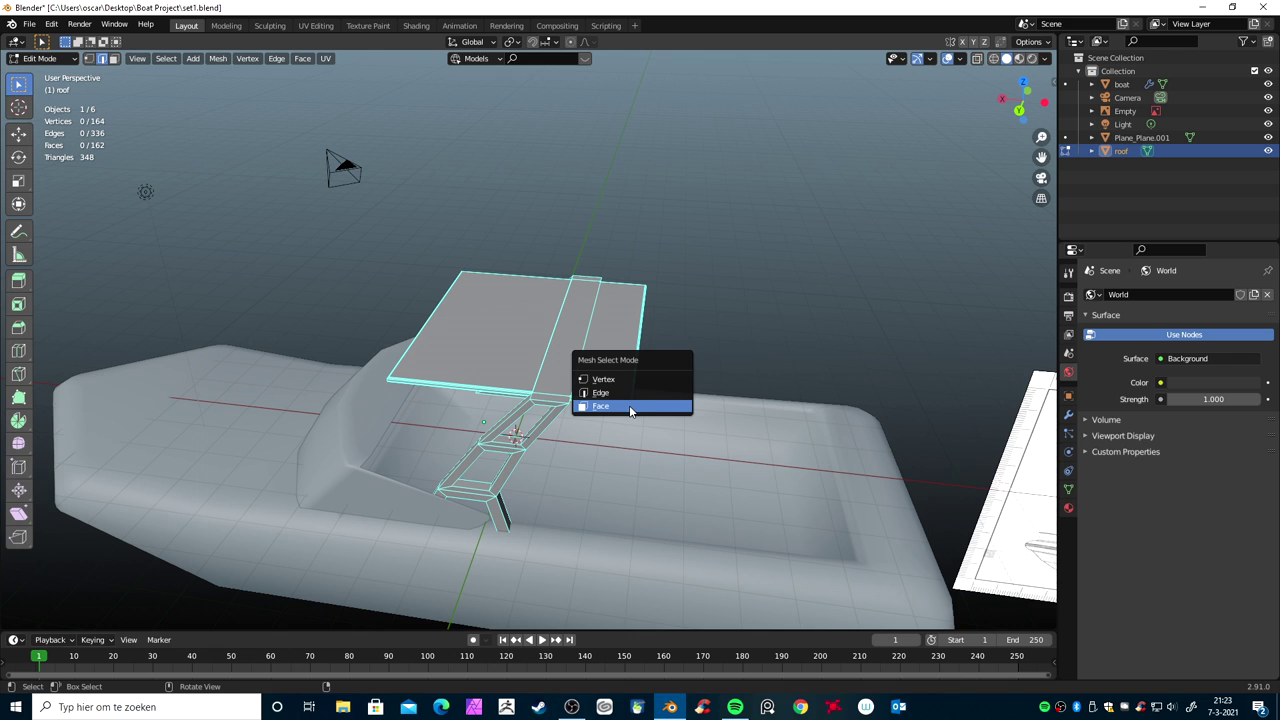
{"action": "mouse_move", "coordinate": [530, 438]}
{"action": "middle_mouse_down"}
{"action": "mouse_move", "coordinate": [575, 485]}
{"action": "mouse_move", "coordinate": [654, 519]}
{"action": "mouse_move", "coordinate": [619, 522]}
{"action": "middle_mouse_up"}
{"action": "key", "text": "Tab"}
Hide the boat and the hull so only the roof stays visible
{"action": "left_click", "coordinate": [664, 519]}
{"action": "key", "text": "h"}
{"action": "key", "text": "Home"}
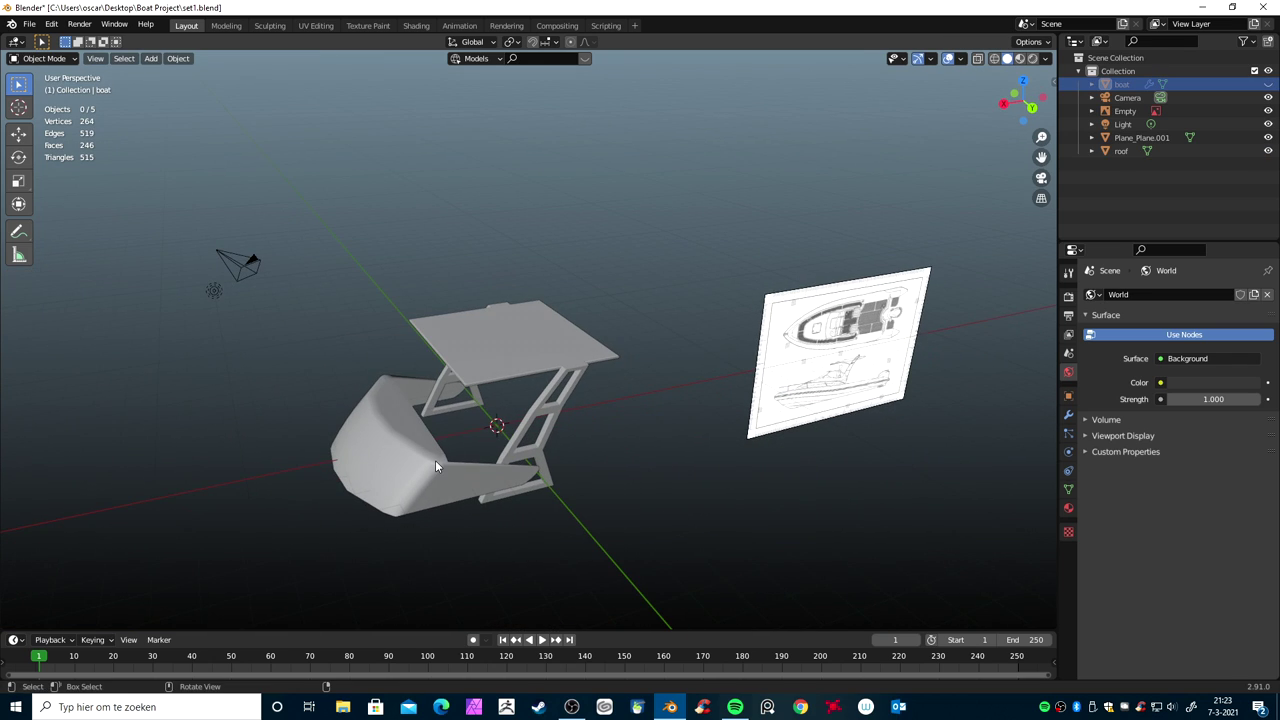
{"action": "left_click", "coordinate": [436, 462]}
{"action": "key", "text": "h"}
{"action": "mouse_move", "coordinate": [435, 466]}
{"action": "middle_mouse_down"}
{"action": "mouse_move", "coordinate": [608, 447]}
{"action": "mouse_move", "coordinate": [514, 359]}
{"action": "middle_mouse_up"}
Export the selected roof alone as roof.obj in Wavefront OBJ format
{"action": "left_click", "coordinate": [514, 359]}
{"action": "mouse_move", "coordinate": [796, 182]}
{"action": "middle_mouse_down"}
{"action": "mouse_move", "coordinate": [556, 333]}
{"action": "mouse_move", "coordinate": [511, 292]}
{"action": "middle_mouse_up"}
{"action": "left_click", "coordinate": [30, 24]}
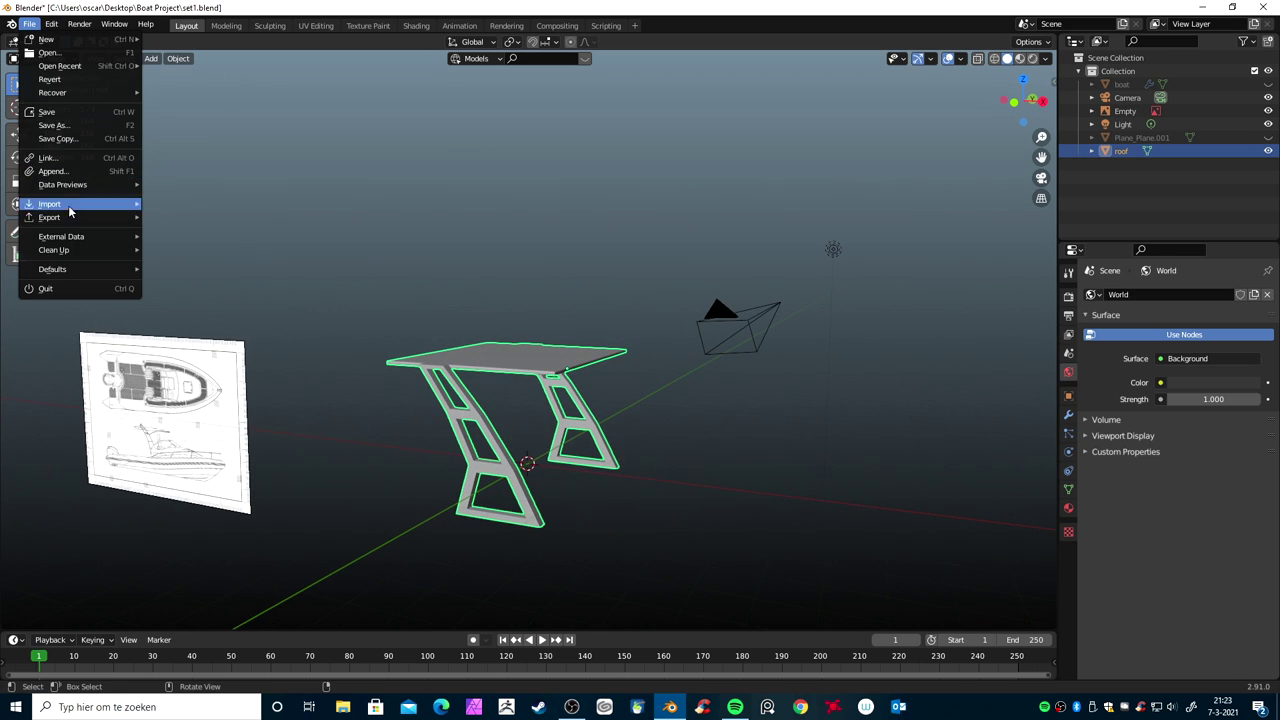
{"action": "mouse_move", "coordinate": [49, 217]}
{"action": "left_click", "coordinate": [220, 324]}
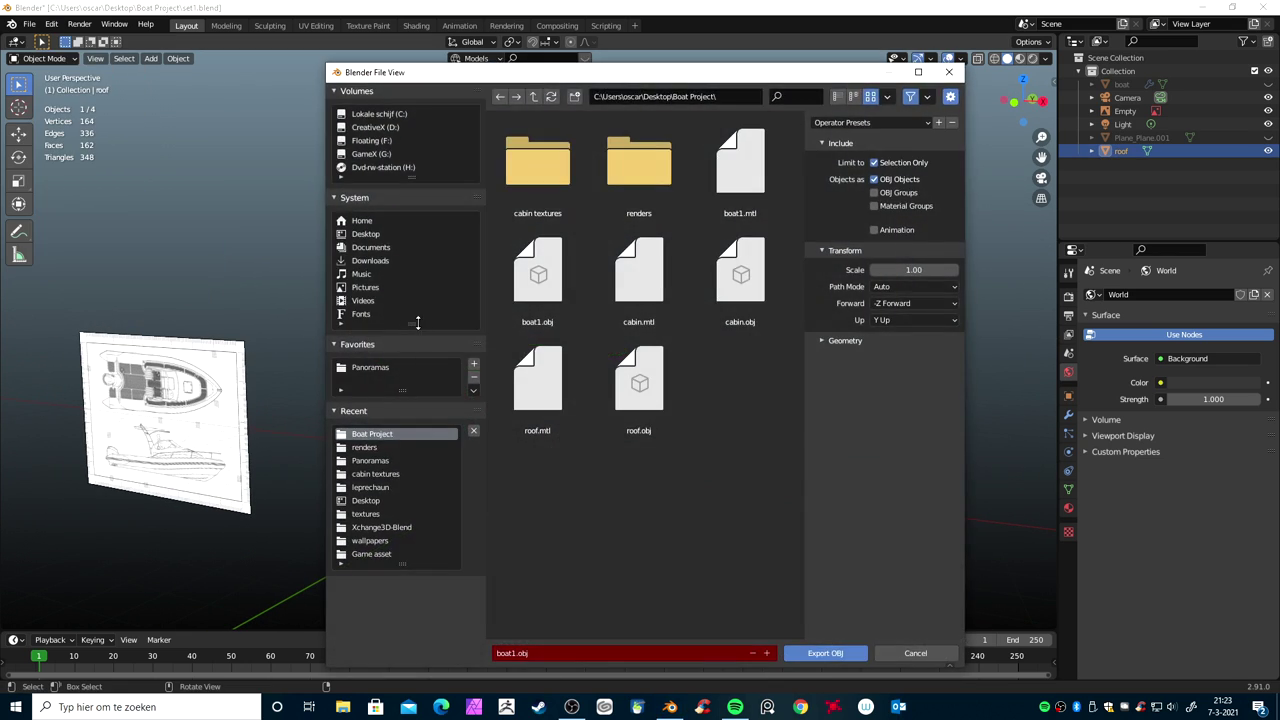
{"action": "left_click", "coordinate": [640, 385]}
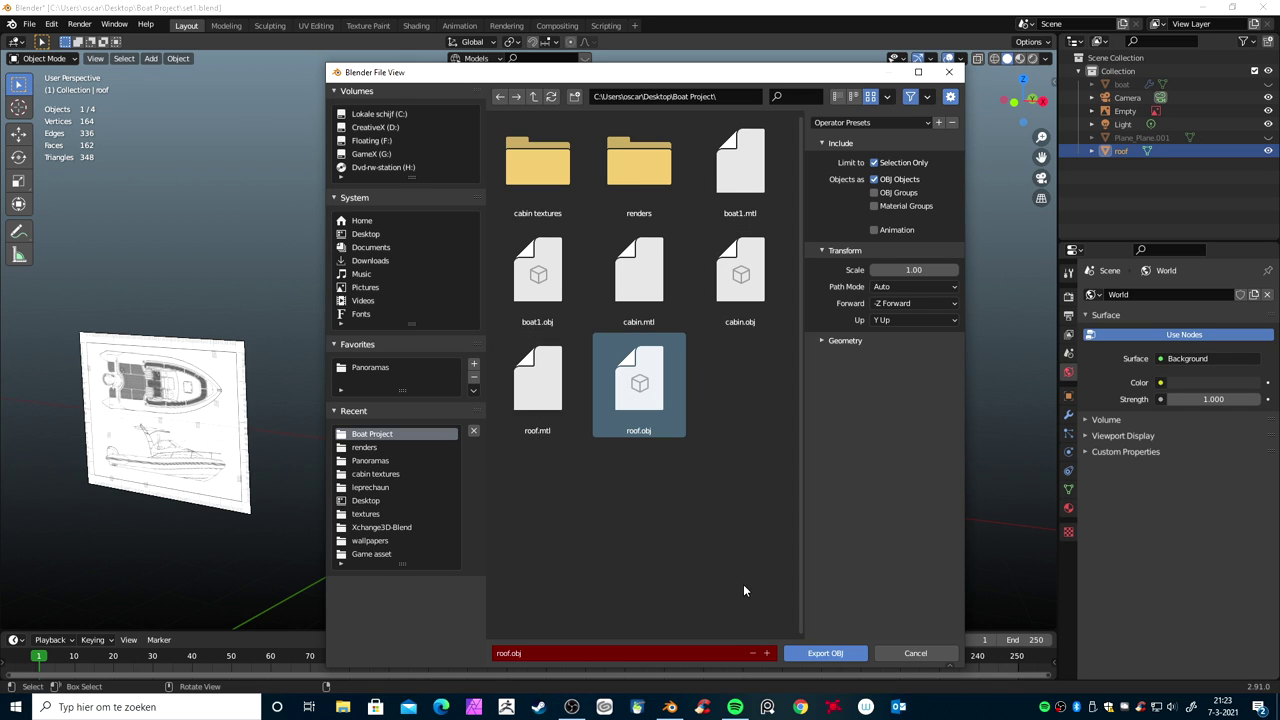
{"action": "left_click", "coordinate": [825, 653]}
{"action": "scroll", "coordinate": [729, 538], "scroll_direction": "up", "scroll_amount": 2}
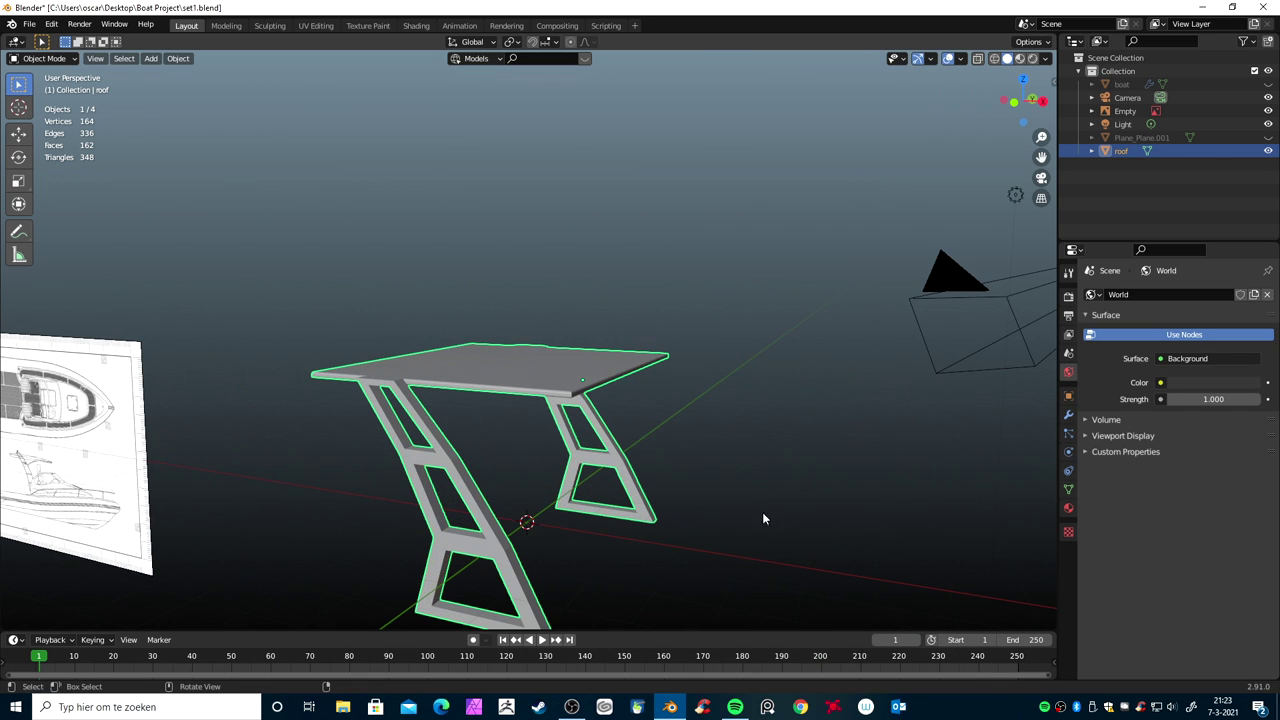
{"action": "key", "text": "Tab"}
Give the roof two material slots, named chrome and plastic
{"action": "mouse_move", "coordinate": [712, 463]}
{"action": "middle_mouse_down"}
{"action": "mouse_move", "coordinate": [703, 394]}
{"action": "mouse_move", "coordinate": [673, 400]}
{"action": "middle_mouse_up"}
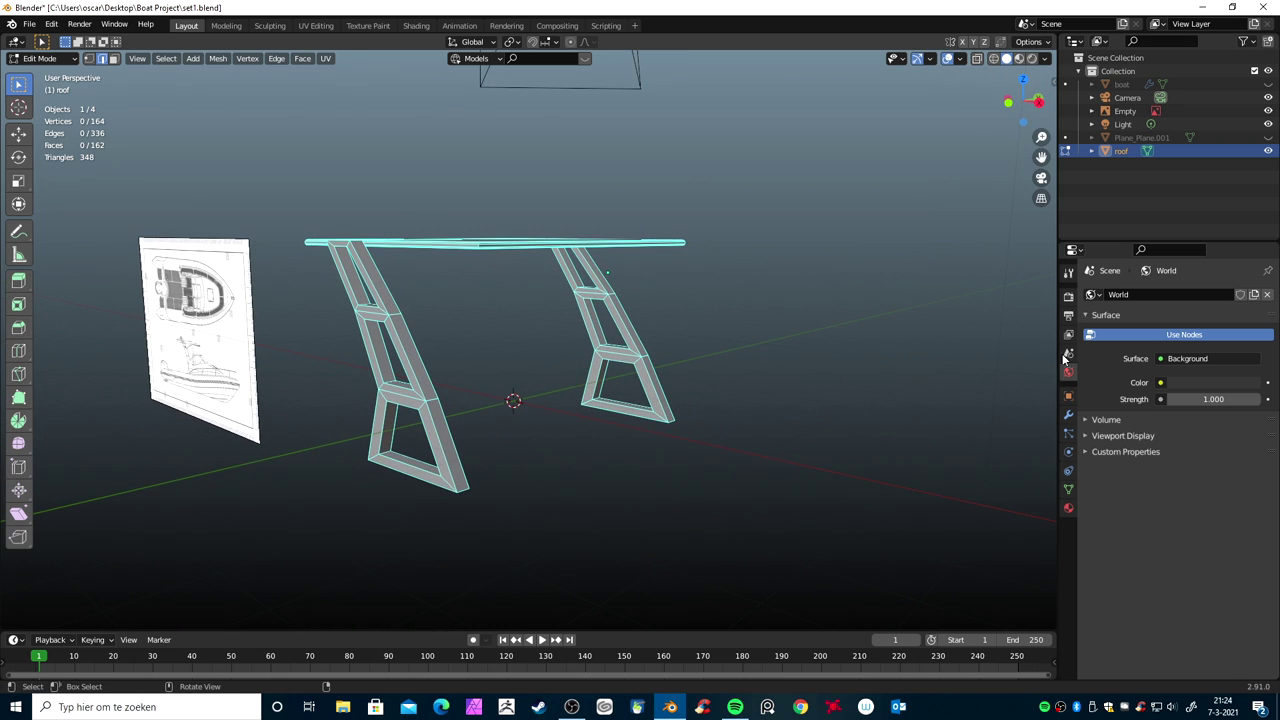
{"action": "left_click", "coordinate": [1068, 507]}
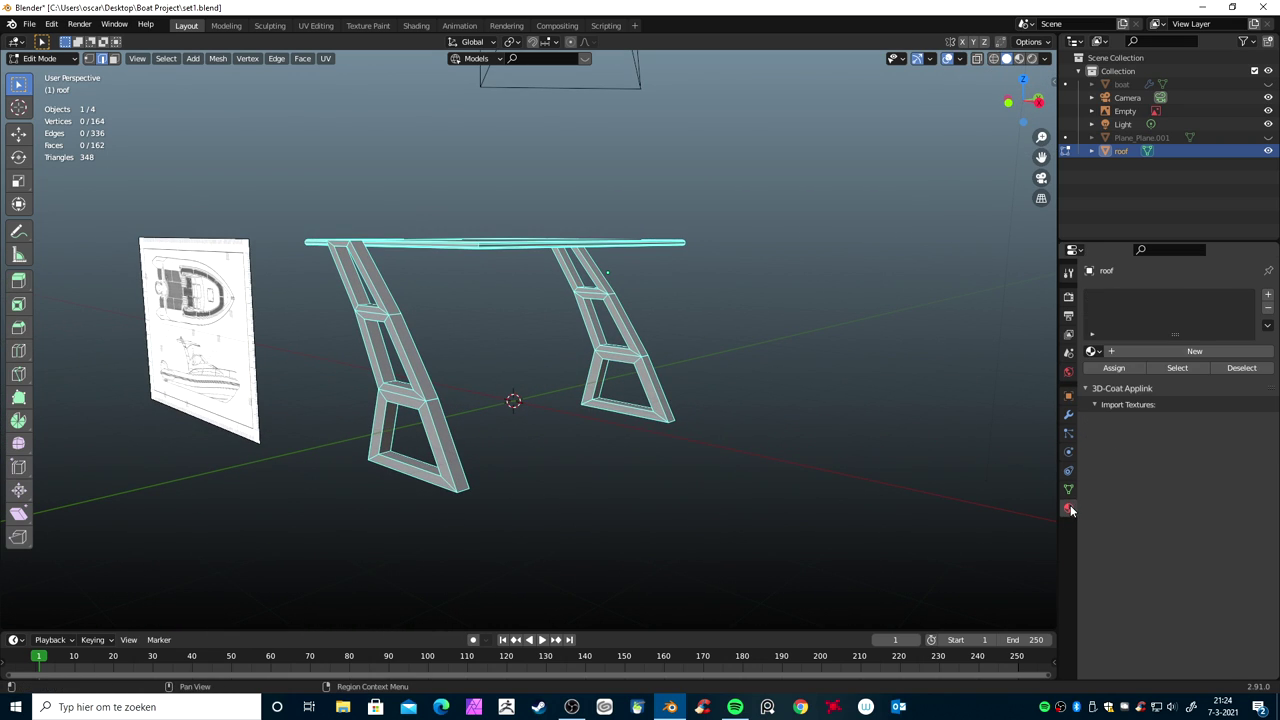
{"action": "left_click", "coordinate": [1146, 350]}
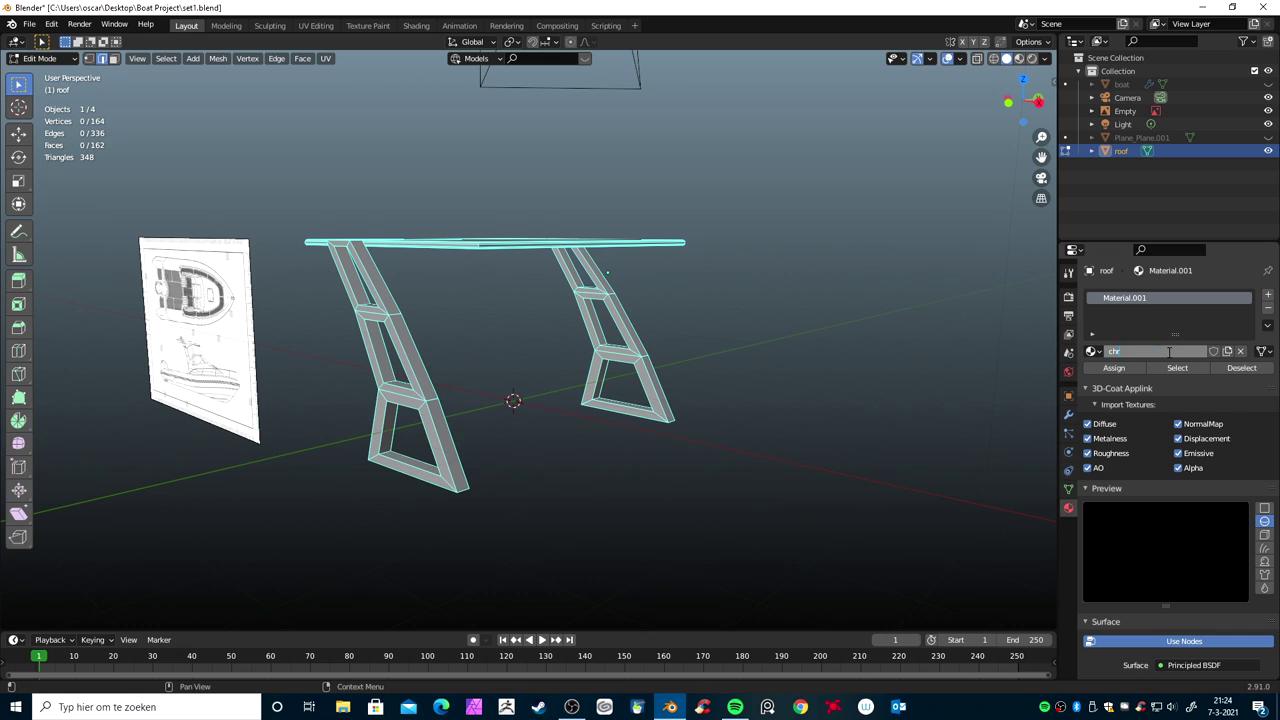
{"action": "type", "text": "chrome"}
{"action": "key", "text": "Return"}
{"action": "left_click", "coordinate": [1267, 298]}
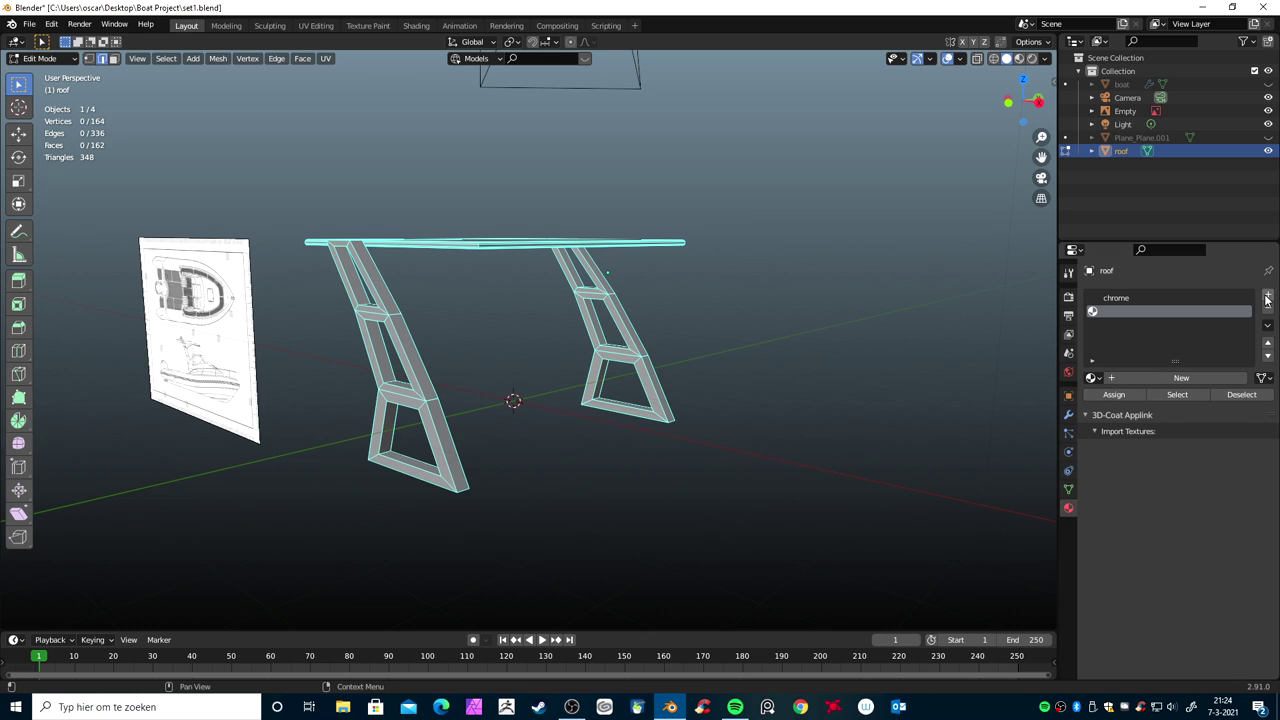
{"action": "left_click", "coordinate": [1175, 374]}
{"action": "double_click", "coordinate": [1173, 377]}
{"action": "type", "text": "plastic"}
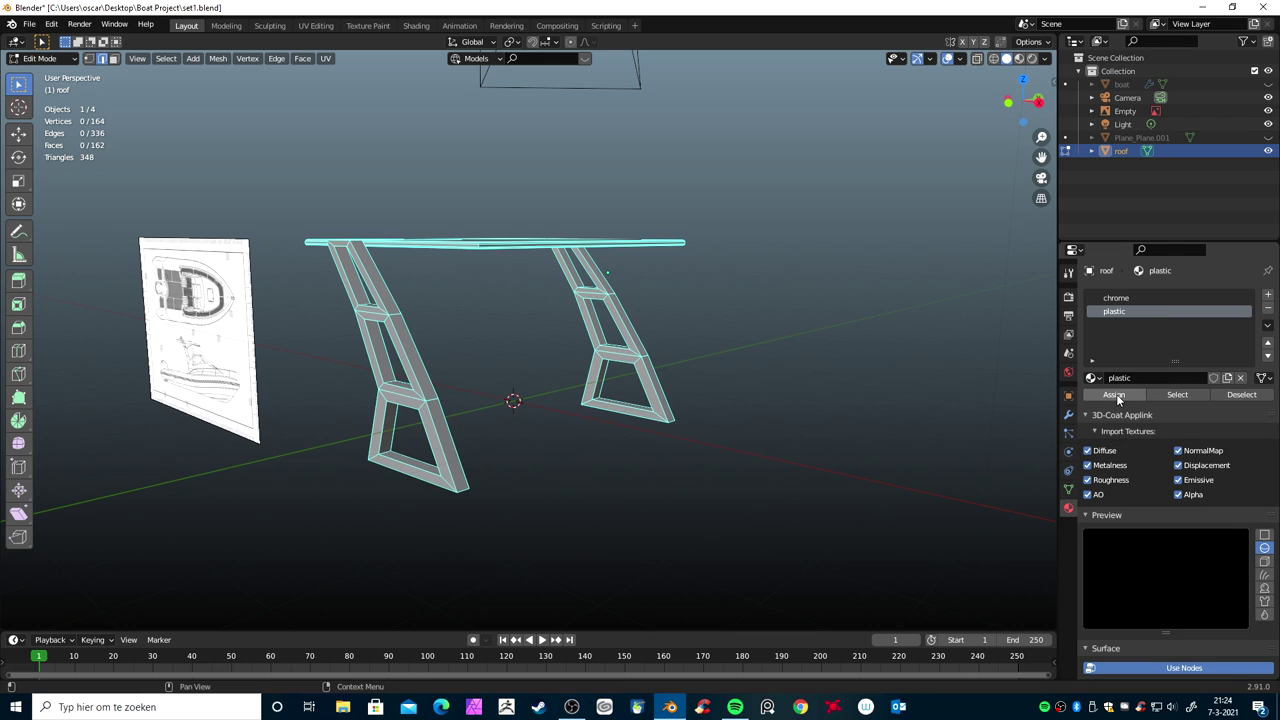
{"action": "middle_click_drag", "start_coordinate": [733, 417], "coordinate": [560, 440]}
In face select mode, pick the right leg's strip, crossbar, upper and lower faces
{"action": "key", "text": "ctrl+Tab"}
{"action": "left_click", "coordinate": [562, 442]}
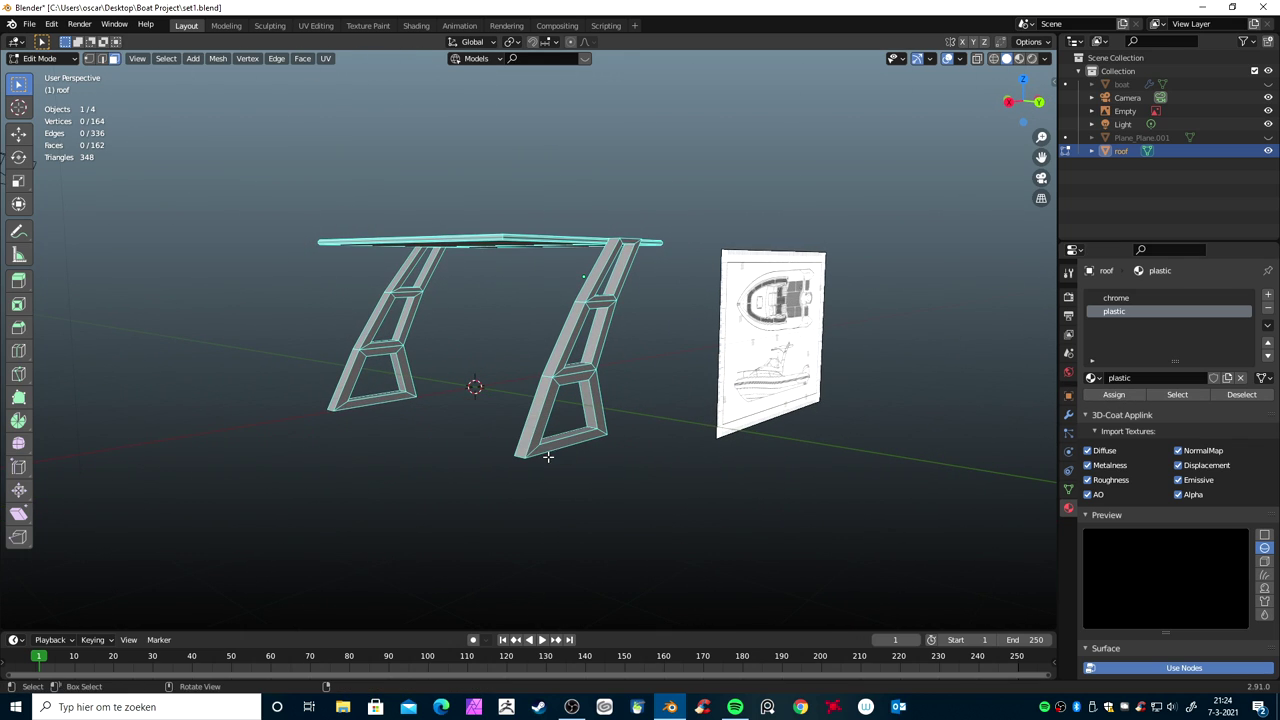
{"action": "left_click", "coordinate": [547, 378], "text": "alt"}
{"action": "left_click", "coordinate": [565, 381], "text": "shift"}
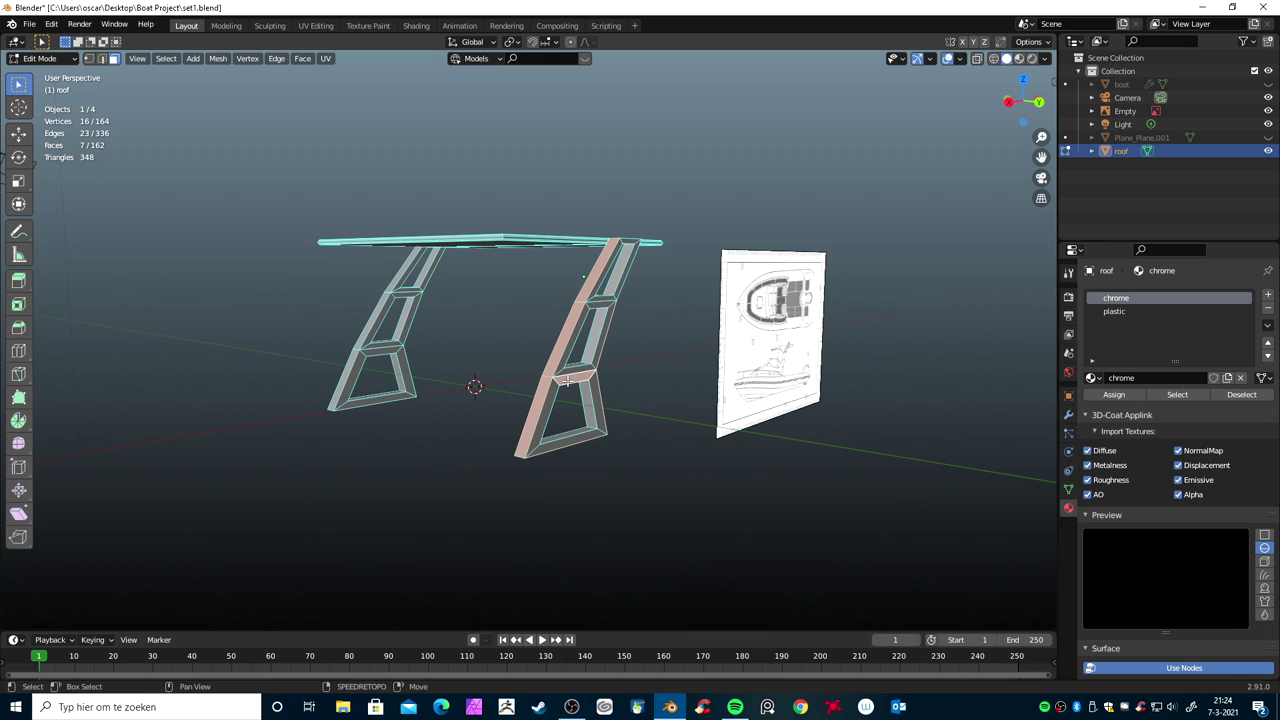
{"action": "left_click", "coordinate": [561, 372], "text": "alt+shift"}
{"action": "left_click", "coordinate": [595, 298], "text": "alt+shift"}
{"action": "left_click", "coordinate": [593, 298], "text": "alt+shift"}
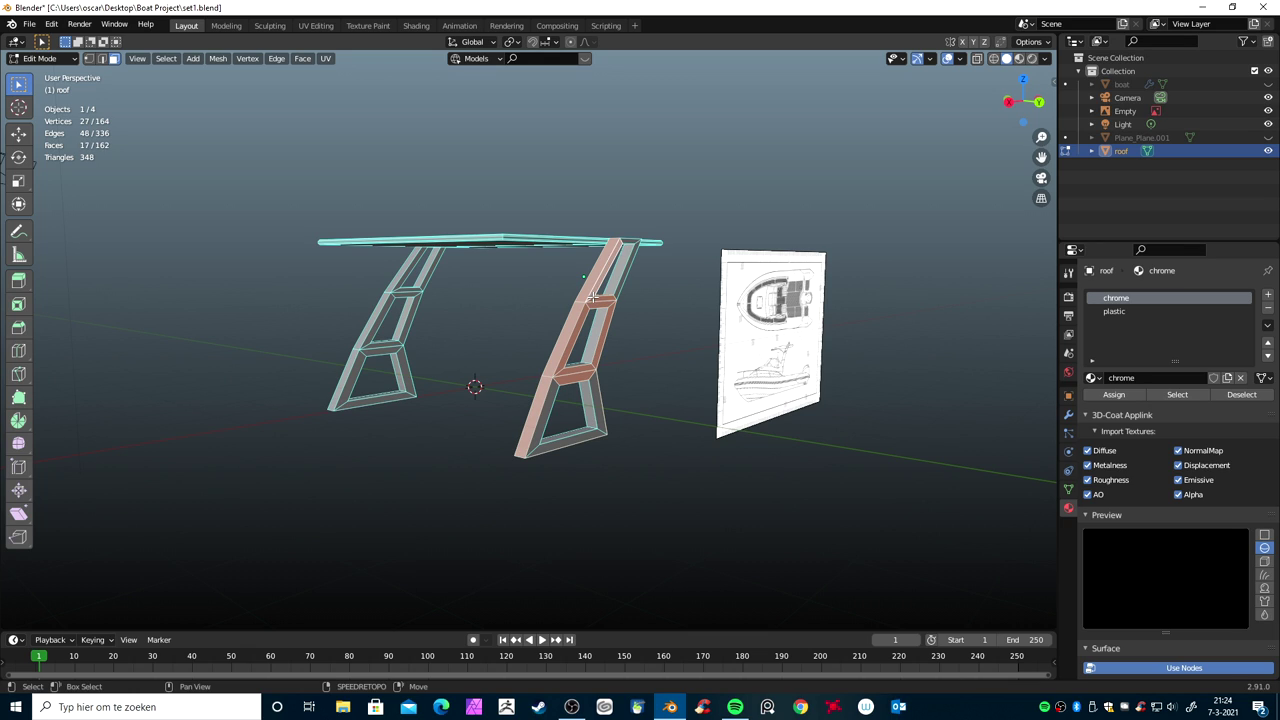
{"action": "left_click", "coordinate": [557, 381], "text": "alt+shift"}
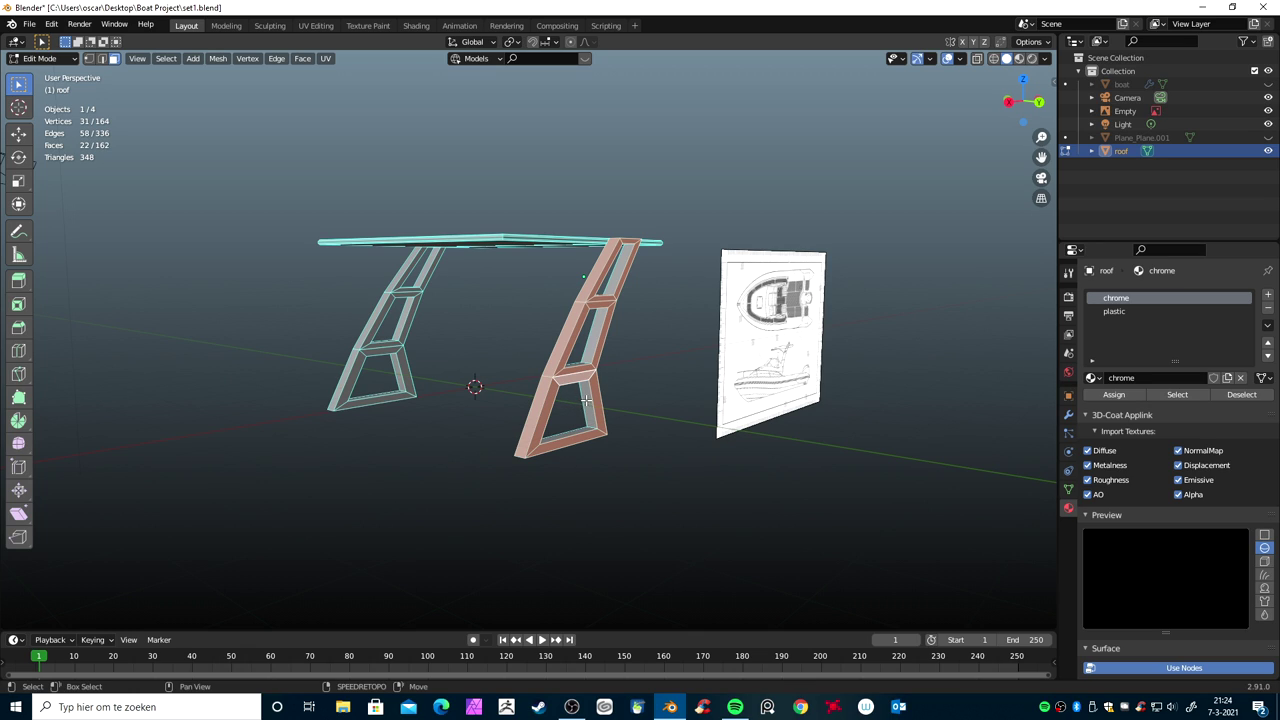
Add the remaining lower and middle leg faces plus the leg's rail and crossbar faces
{"action": "left_click", "coordinate": [585, 398], "text": "shift"}
{"action": "left_click", "coordinate": [590, 356], "text": "alt+shift"}
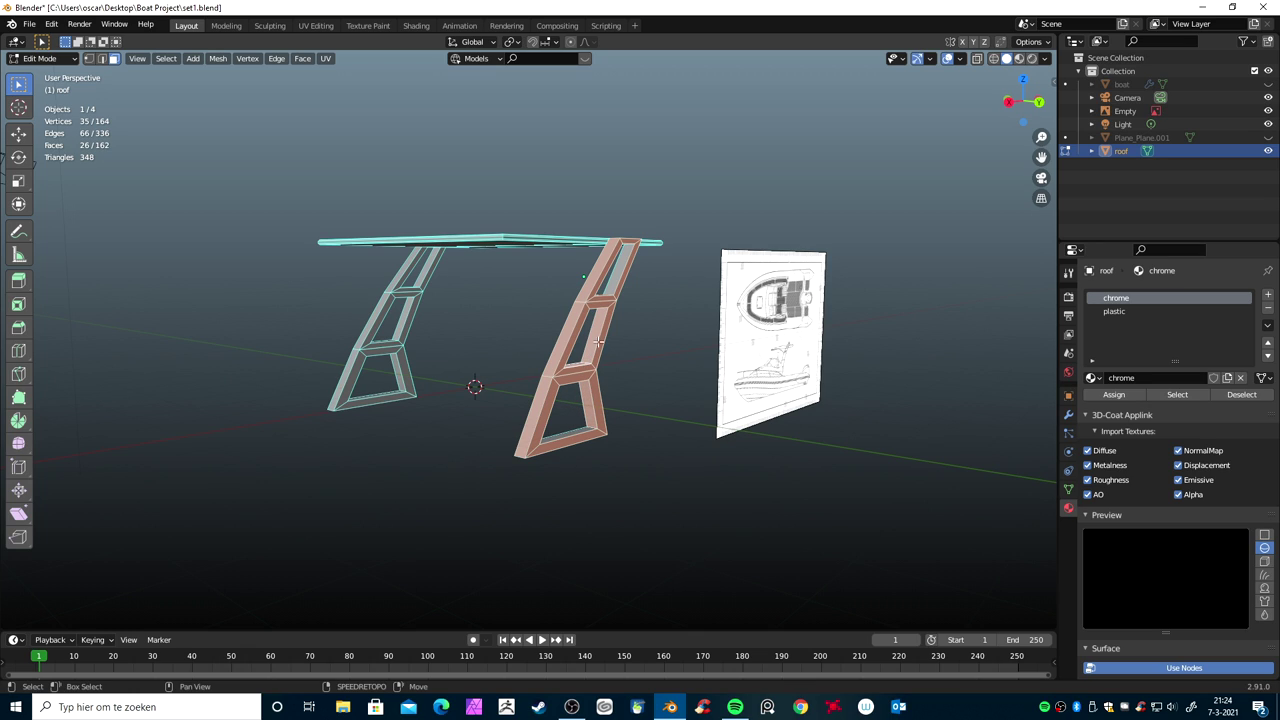
{"action": "scroll", "coordinate": [640, 363], "scroll_direction": "up", "scroll_amount": 5}
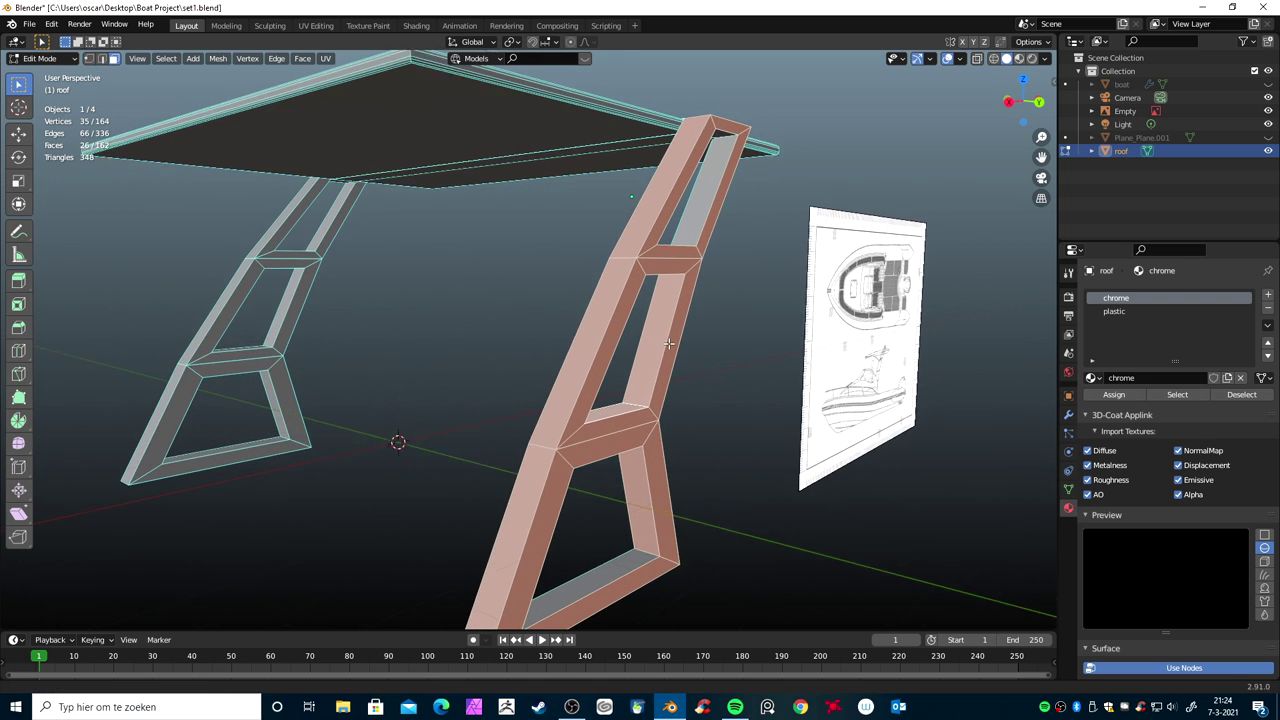
{"action": "left_click", "coordinate": [597, 586], "text": "alt+shift"}
{"action": "mouse_move", "coordinate": [597, 586]}
{"action": "middle_mouse_down"}
{"action": "mouse_move", "coordinate": [620, 444]}
{"action": "mouse_move", "coordinate": [649, 423]}
{"action": "mouse_move", "coordinate": [536, 391]}
{"action": "mouse_move", "coordinate": [465, 347]}
{"action": "middle_mouse_up"}
{"action": "left_click", "coordinate": [620, 363], "text": "alt+shift"}
{"action": "scroll", "coordinate": [620, 363], "scroll_direction": "down", "scroll_amount": 4}
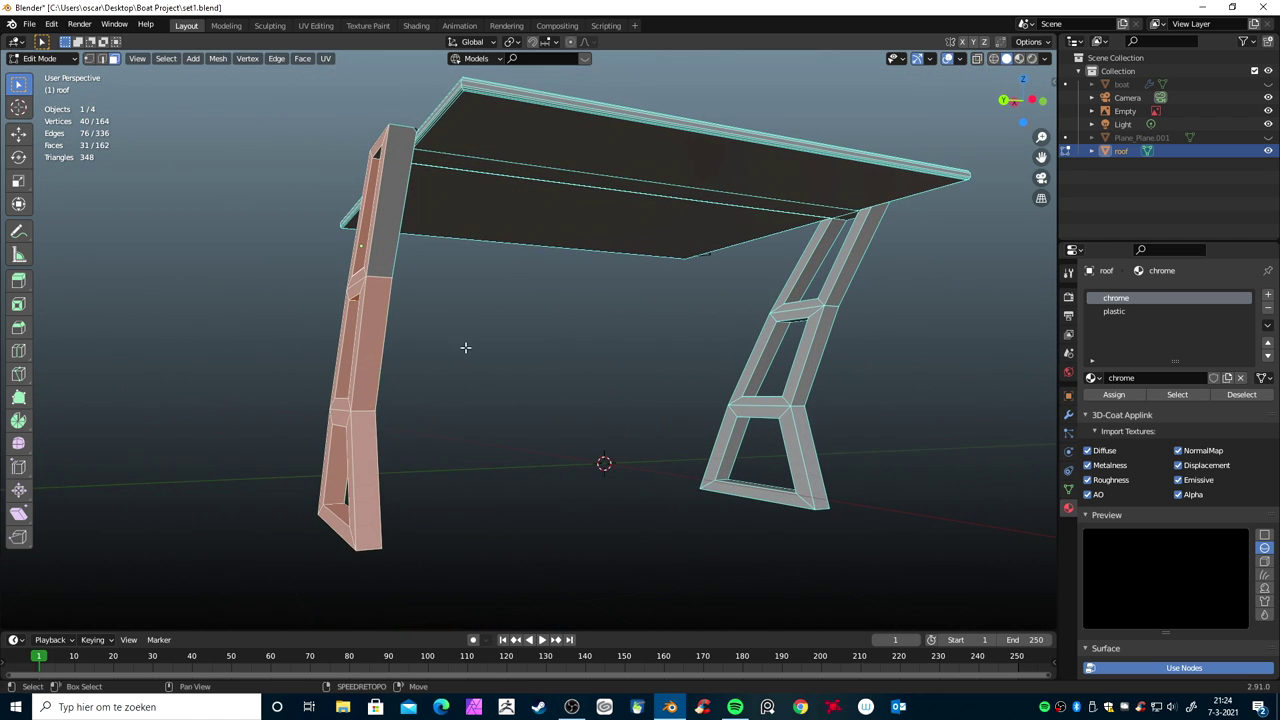
{"action": "left_click", "coordinate": [378, 276], "text": "shift"}
{"action": "mouse_move", "coordinate": [409, 390]}
{"action": "middle_mouse_down"}
{"action": "mouse_move", "coordinate": [434, 320]}
{"action": "mouse_move", "coordinate": [474, 443]}
{"action": "mouse_move", "coordinate": [470, 486]}
{"action": "mouse_move", "coordinate": [517, 440]}
{"action": "mouse_move", "coordinate": [462, 396]}
{"action": "mouse_move", "coordinate": [395, 394]}
{"action": "middle_mouse_up"}
{"action": "left_click", "coordinate": [454, 364], "text": "shift"}
{"action": "mouse_move", "coordinate": [609, 447]}
{"action": "middle_mouse_down"}
{"action": "mouse_move", "coordinate": [506, 417]}
{"action": "mouse_move", "coordinate": [528, 377]}
{"action": "middle_mouse_up"}
{"action": "left_click", "coordinate": [509, 281], "text": "shift"}
{"action": "left_click", "coordinate": [584, 323], "text": "shift"}
{"action": "left_click", "coordinate": [606, 327], "text": "shift"}
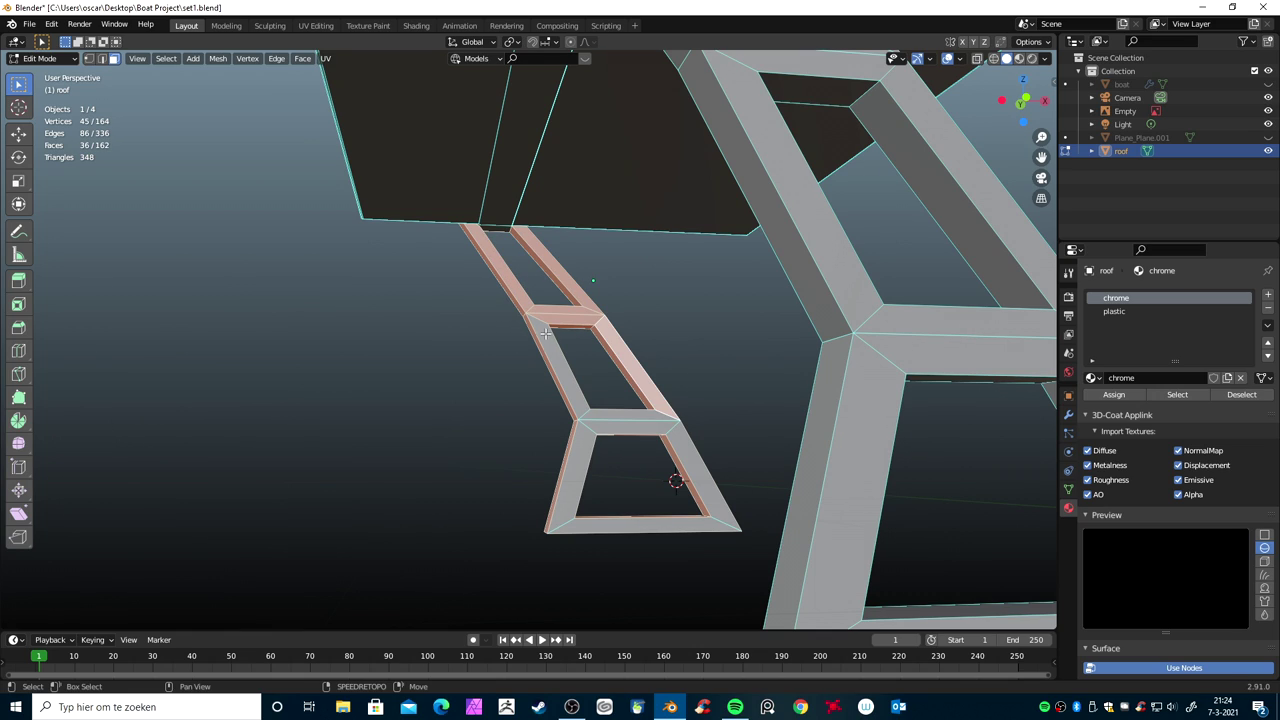
{"action": "left_click", "coordinate": [583, 412], "text": "shift"}
{"action": "left_click", "coordinate": [598, 424], "text": "shift"}
{"action": "left_click", "coordinate": [590, 436], "text": "shift"}
{"action": "left_click", "coordinate": [580, 480], "text": "shift"}
{"action": "left_click", "coordinate": [646, 527], "text": "shift"}
{"action": "left_click", "coordinate": [713, 505], "text": "shift"}
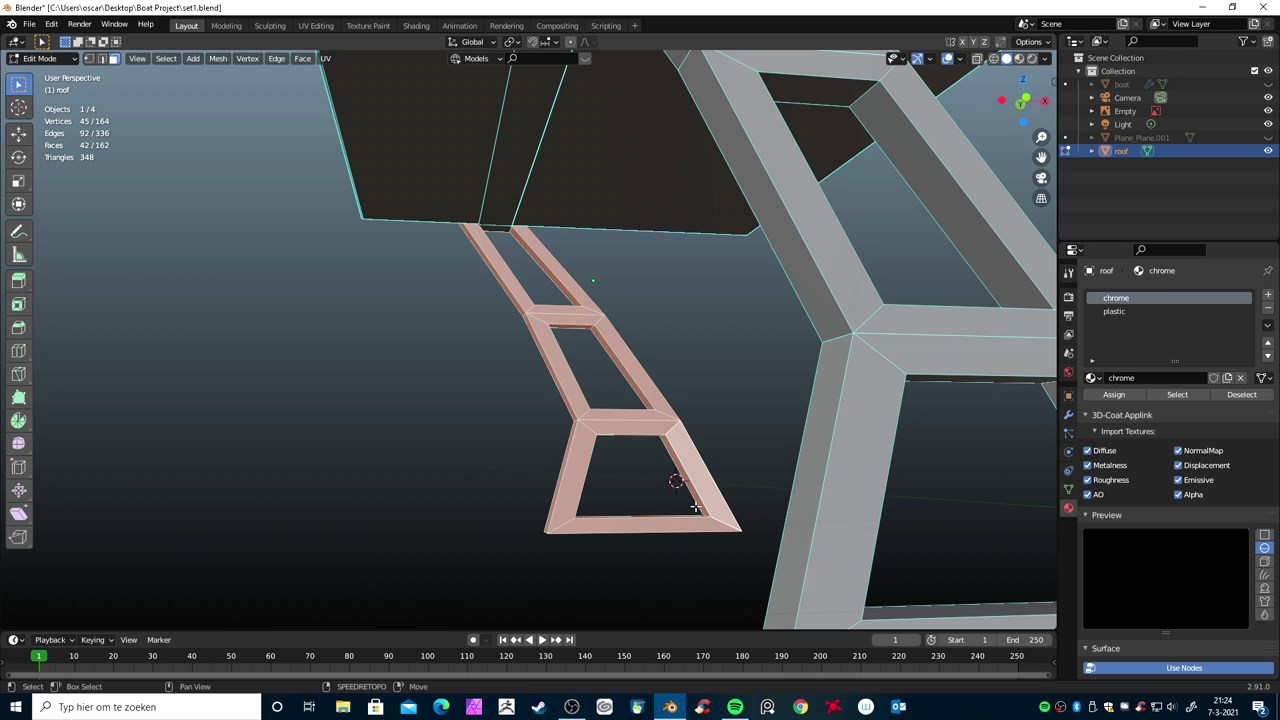
{"action": "scroll", "coordinate": [713, 505], "scroll_direction": "down", "scroll_amount": 5}
{"action": "middle_click_drag", "start_coordinate": [751, 514], "coordinate": [832, 453]}
{"action": "scroll", "coordinate": [832, 453], "scroll_direction": "up", "scroll_amount": 3}
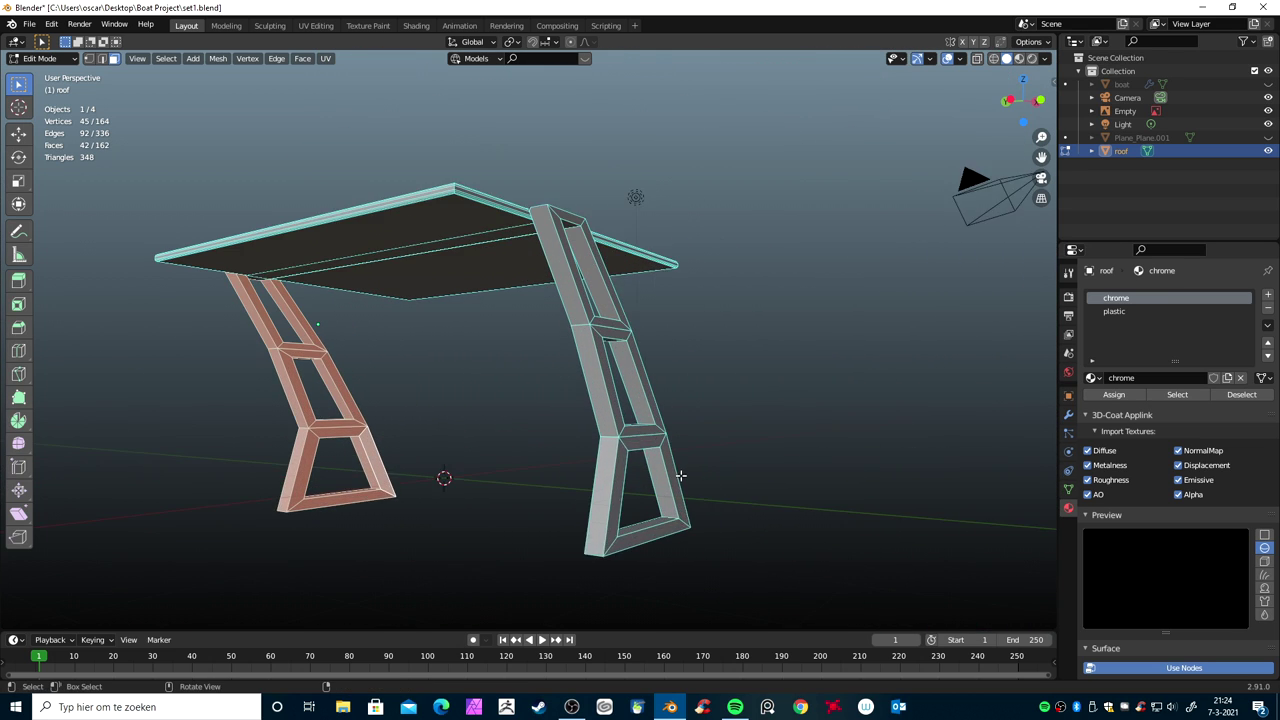
{"action": "middle_click_drag", "start_coordinate": [674, 471], "coordinate": [640, 466]}
Add the leg's upper rail faces, the roof junction face, and its top, middle and lower rings
{"action": "left_click", "coordinate": [632, 461], "text": "shift"}
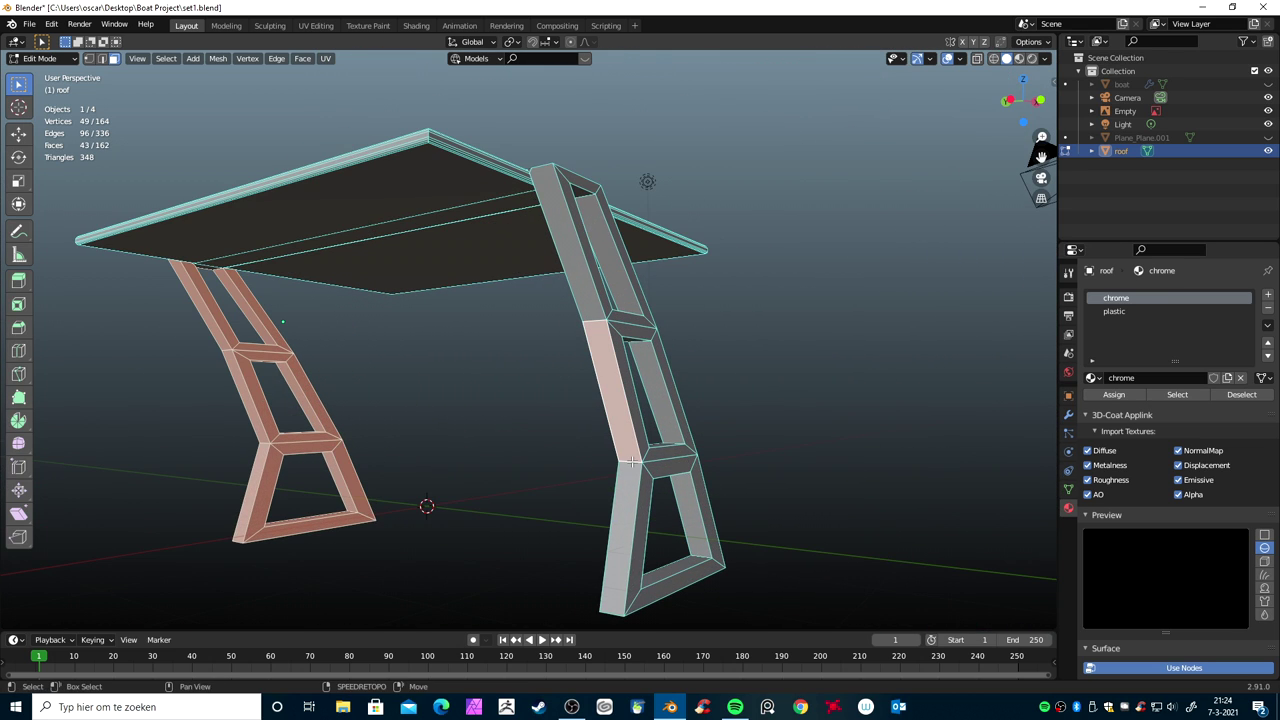
{"action": "left_click", "coordinate": [596, 317], "text": "shift"}
{"action": "middle_click_drag", "start_coordinate": [567, 271], "coordinate": [612, 377]}
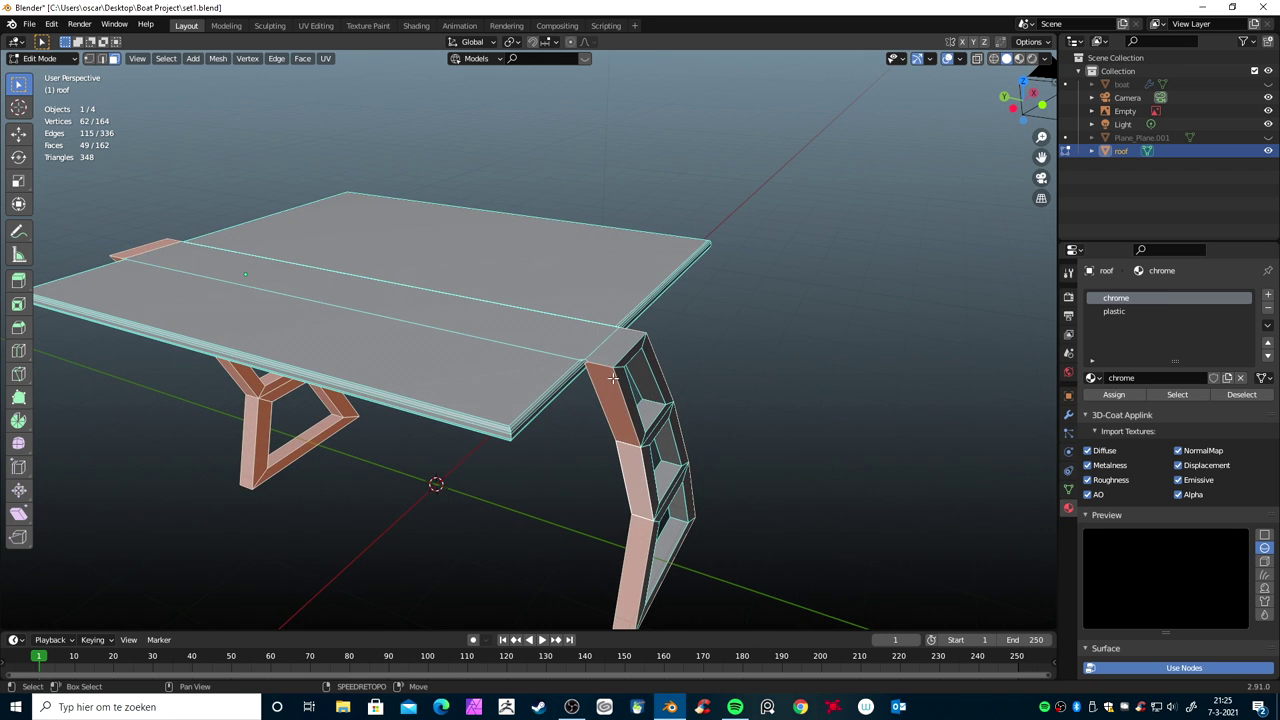
{"action": "left_click", "coordinate": [604, 362], "text": "shift"}
{"action": "mouse_move", "coordinate": [604, 362]}
{"action": "middle_mouse_down"}
{"action": "mouse_move", "coordinate": [540, 380]}
{"action": "mouse_move", "coordinate": [480, 364]}
{"action": "mouse_move", "coordinate": [471, 289]}
{"action": "mouse_move", "coordinate": [514, 326]}
{"action": "mouse_move", "coordinate": [527, 401]}
{"action": "middle_mouse_up"}
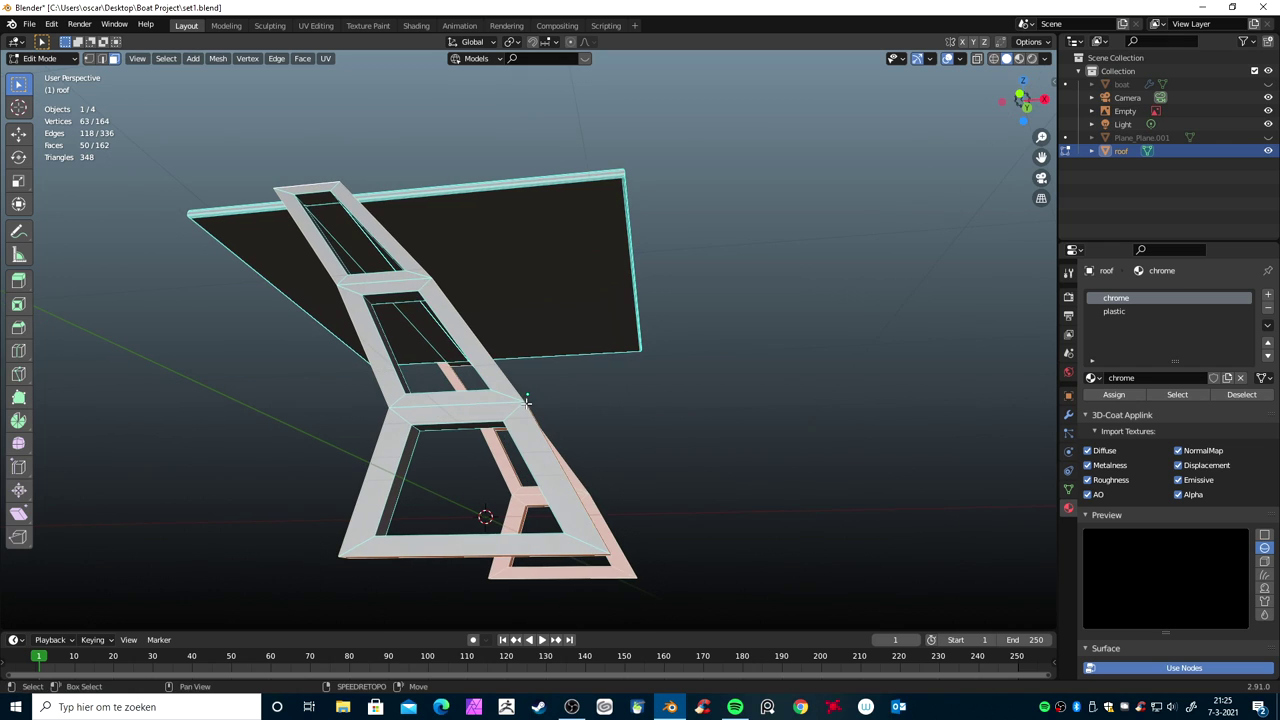
{"action": "left_click", "coordinate": [517, 414], "text": "alt+shift"}
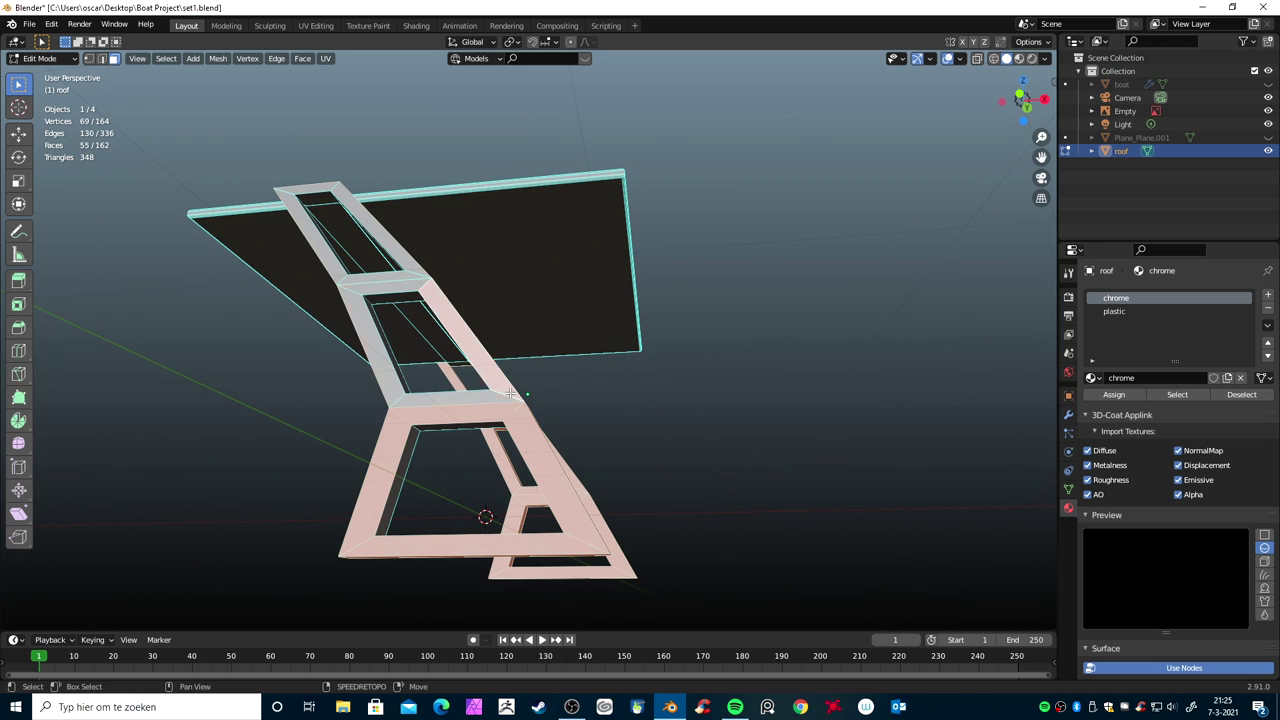
{"action": "left_click", "coordinate": [452, 313], "text": "alt+shift"}
{"action": "left_click", "coordinate": [421, 276], "text": "alt+shift"}
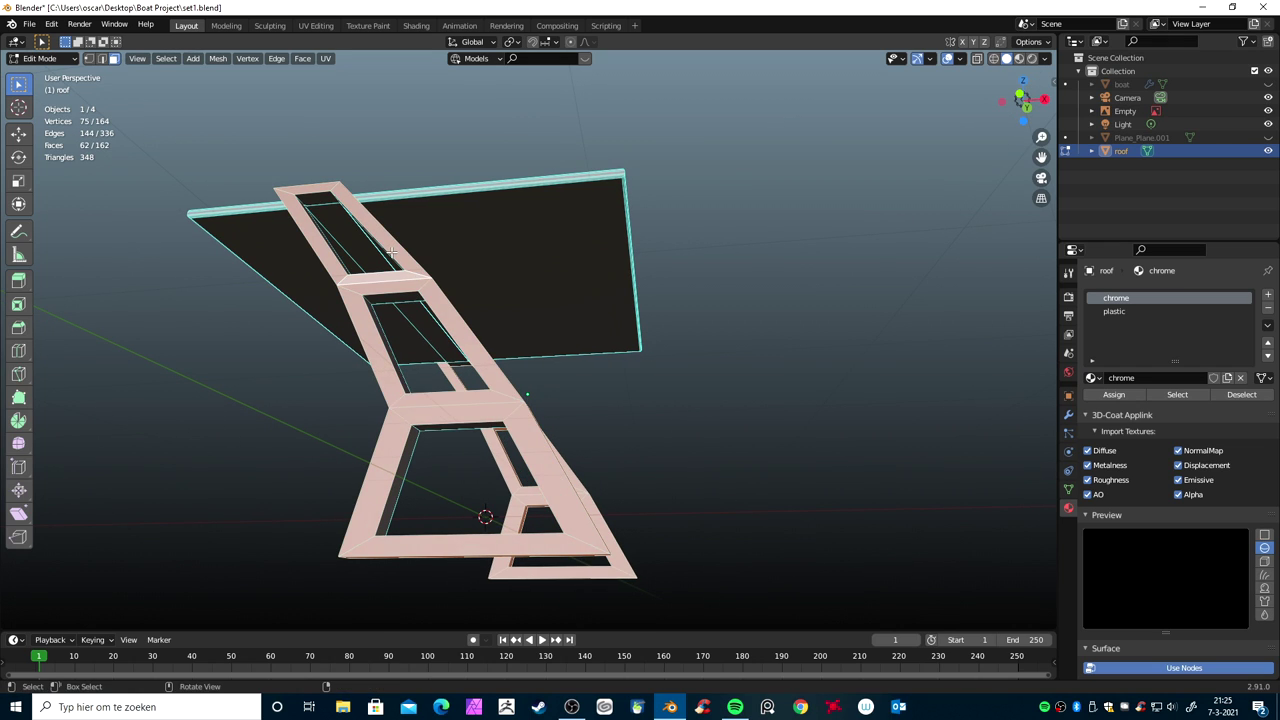
{"action": "mouse_move", "coordinate": [427, 408]}
{"action": "middle_mouse_down"}
{"action": "mouse_move", "coordinate": [379, 439]}
{"action": "mouse_move", "coordinate": [446, 451]}
{"action": "mouse_move", "coordinate": [383, 476]}
{"action": "middle_mouse_up"}
{"action": "left_click", "coordinate": [400, 371], "text": "alt+shift"}
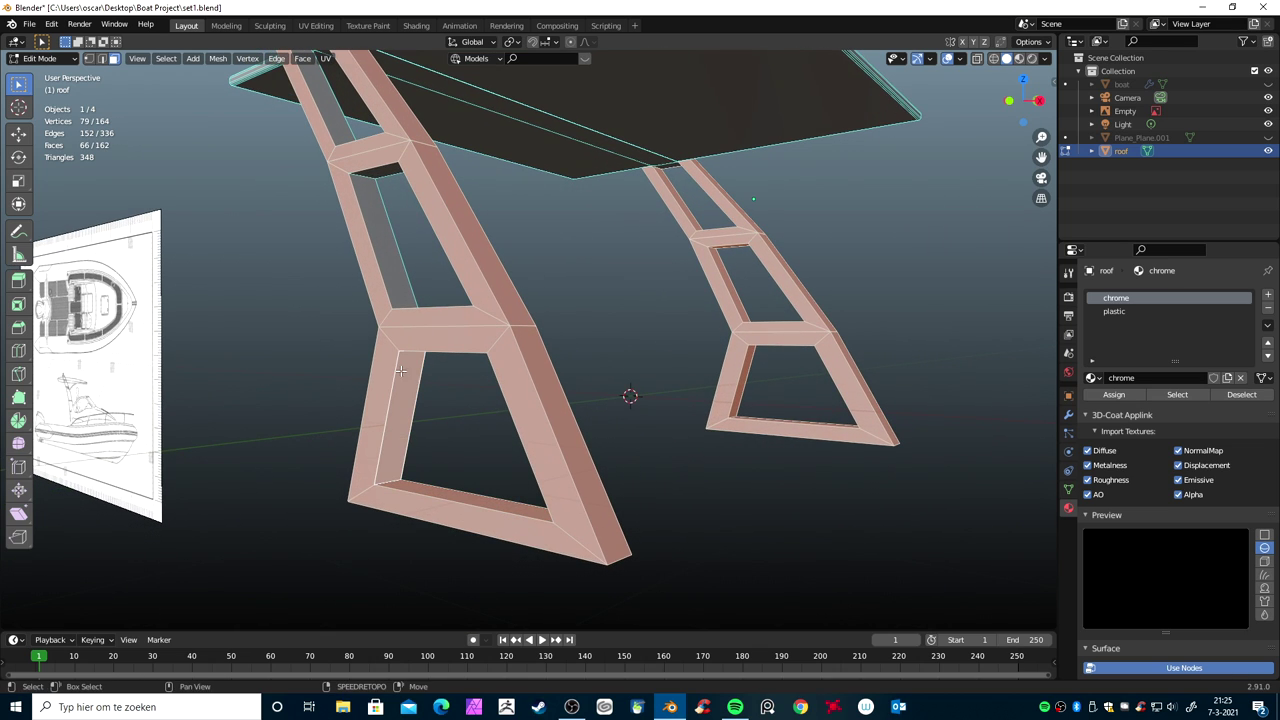
{"action": "left_click", "coordinate": [368, 176], "text": "alt+shift"}
{"action": "middle_click_drag", "start_coordinate": [368, 176], "coordinate": [359, 252]}
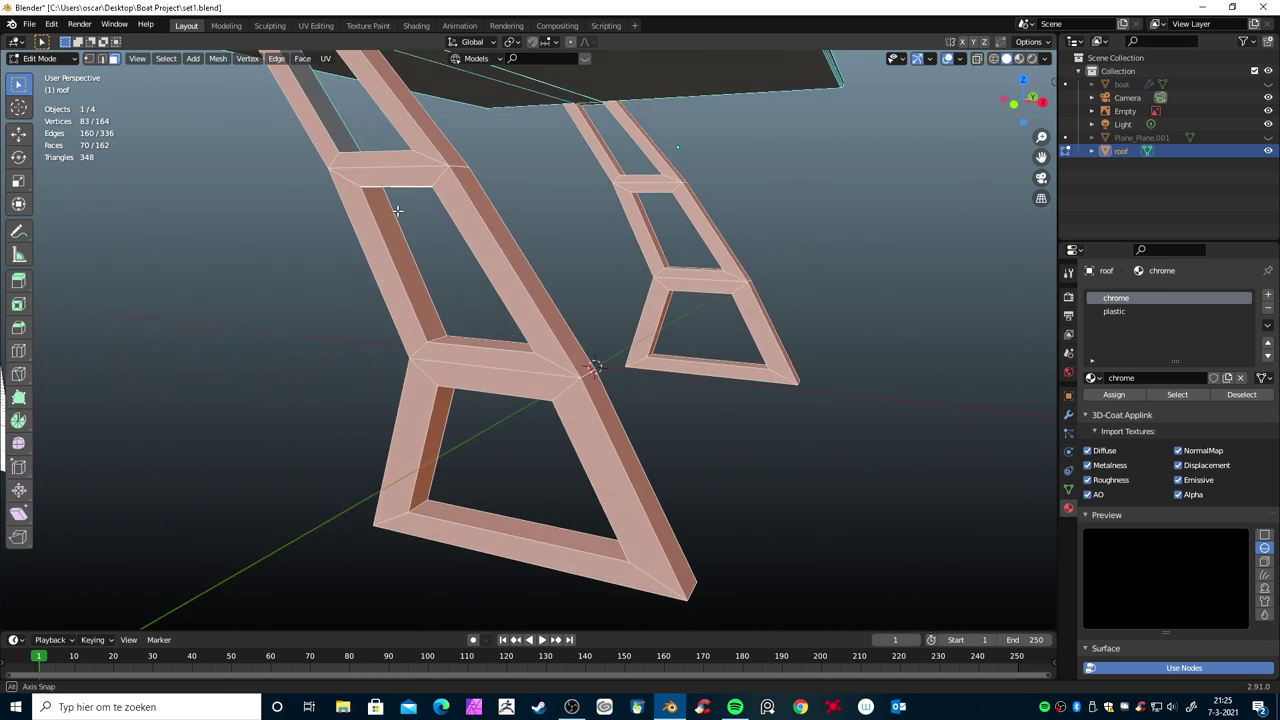
{"action": "left_click", "coordinate": [359, 252], "text": "shift"}
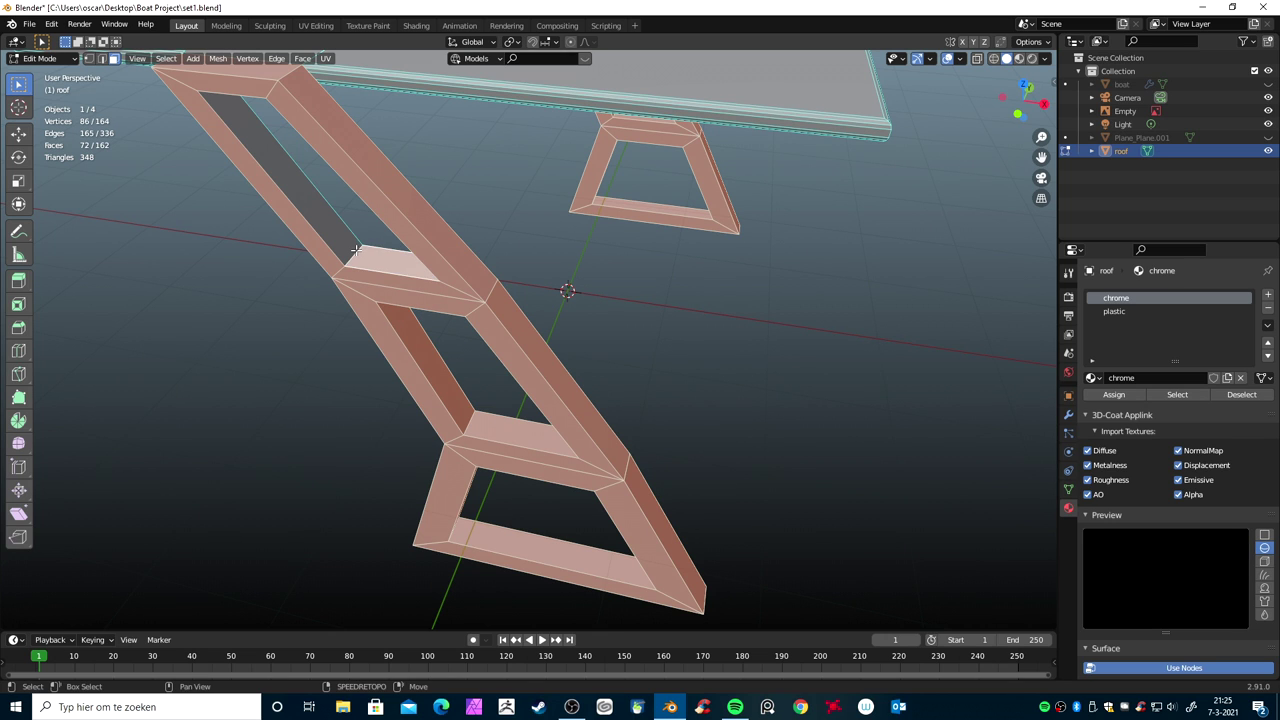
{"action": "left_click", "coordinate": [355, 249], "text": "shift"}
Add the other leg's rung and strut faces, then check the full selection
{"action": "mouse_move", "coordinate": [355, 249]}
{"action": "middle_mouse_down"}
{"action": "mouse_move", "coordinate": [404, 260]}
{"action": "mouse_move", "coordinate": [497, 343]}
{"action": "mouse_move", "coordinate": [434, 377]}
{"action": "mouse_move", "coordinate": [414, 366]}
{"action": "mouse_move", "coordinate": [646, 220]}
{"action": "mouse_move", "coordinate": [600, 245]}
{"action": "middle_mouse_up"}
{"action": "left_click", "coordinate": [582, 260], "text": "shift"}
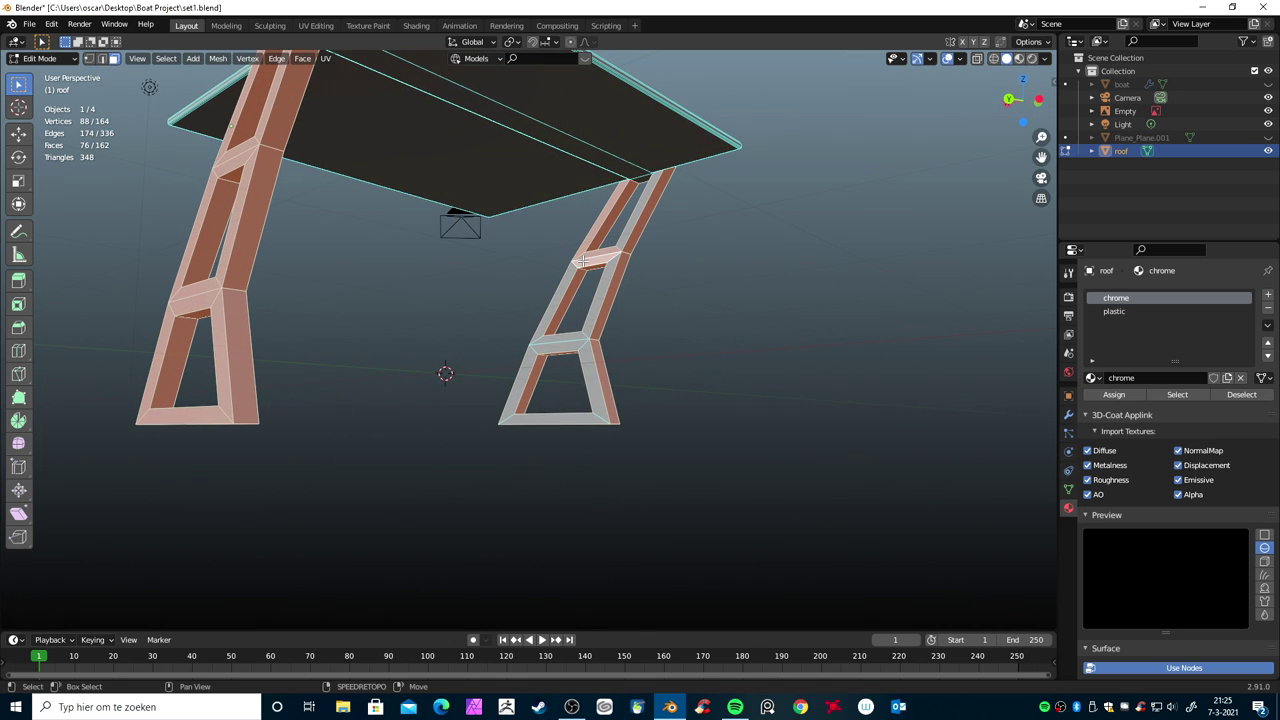
{"action": "left_click", "coordinate": [569, 268], "text": "shift"}
{"action": "left_click", "coordinate": [535, 343], "text": "shift"}
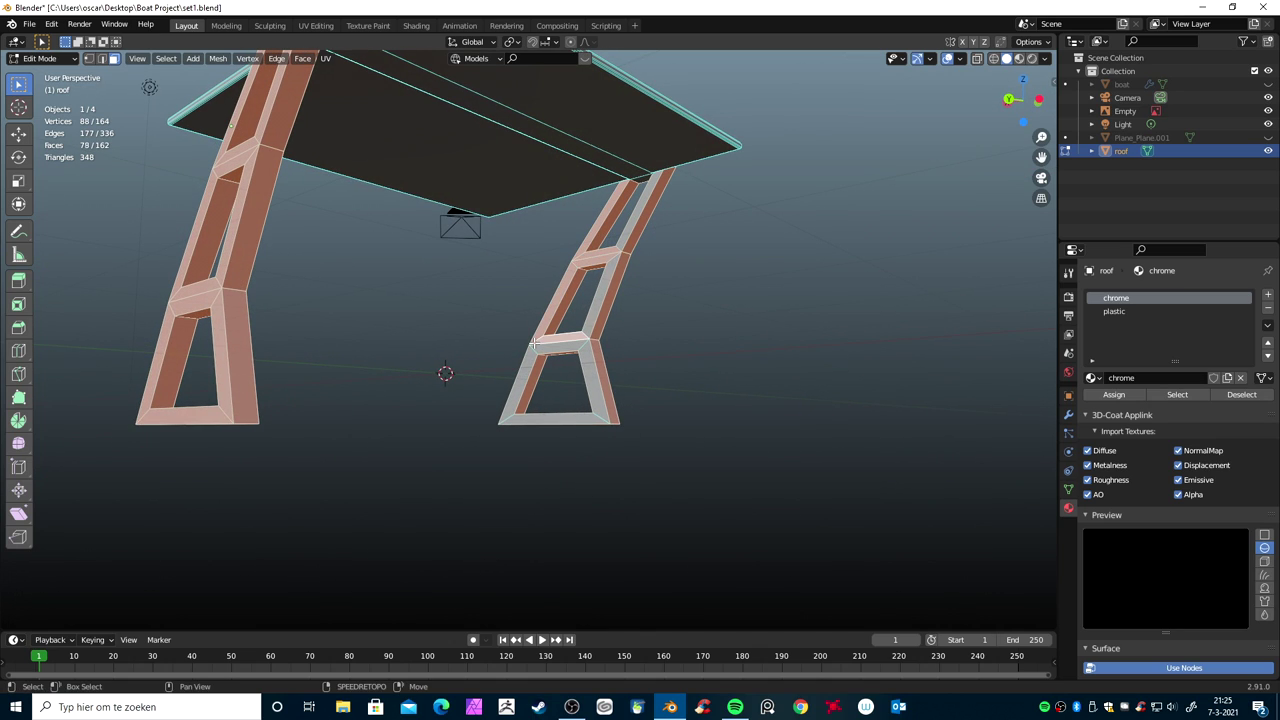
{"action": "left_click", "coordinate": [527, 356], "text": "shift"}
{"action": "left_click", "coordinate": [546, 347], "text": "shift"}
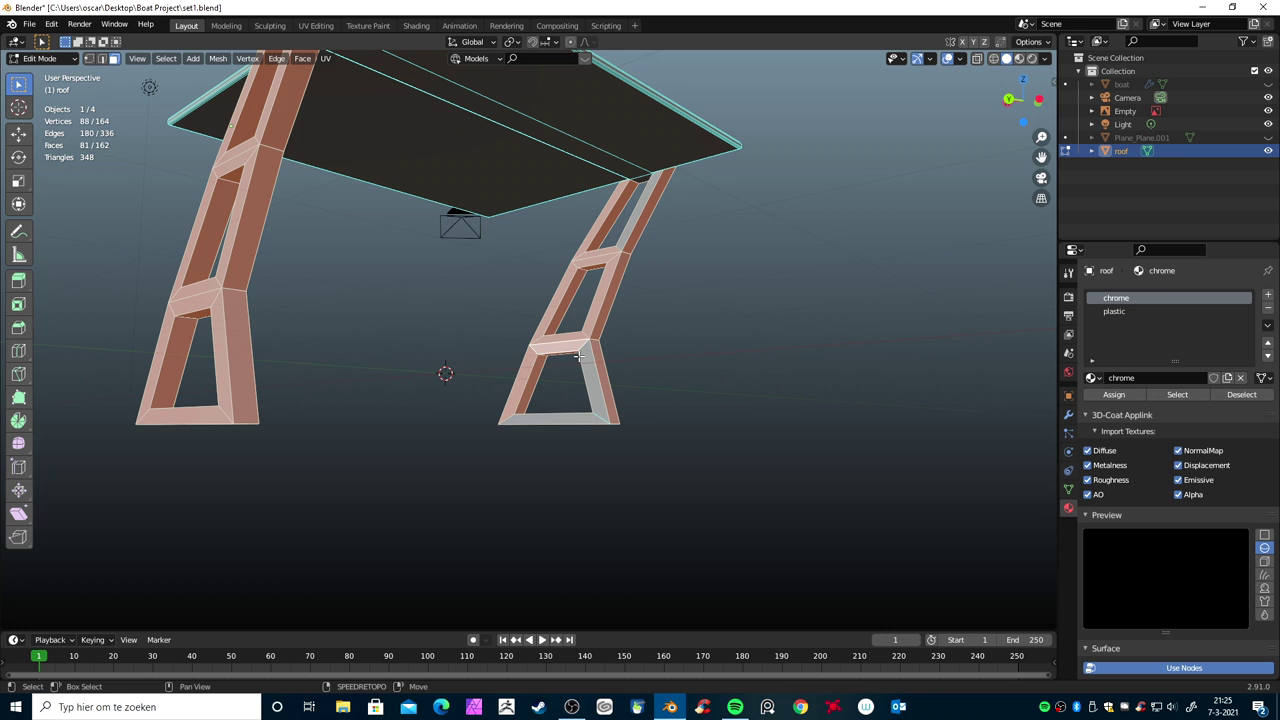
{"action": "left_click", "coordinate": [578, 409], "text": "shift"}
{"action": "left_click", "coordinate": [590, 374], "text": "shift"}
{"action": "left_click", "coordinate": [624, 237], "text": "shift"}
{"action": "scroll", "coordinate": [634, 277], "scroll_direction": "down", "scroll_amount": 5}
{"action": "mouse_move", "coordinate": [491, 357]}
{"action": "middle_mouse_down"}
{"action": "mouse_move", "coordinate": [534, 406]}
{"action": "mouse_move", "coordinate": [481, 414]}
{"action": "mouse_move", "coordinate": [386, 394]}
{"action": "mouse_move", "coordinate": [337, 349]}
{"action": "mouse_move", "coordinate": [280, 380]}
{"action": "mouse_move", "coordinate": [660, 460]}
{"action": "mouse_move", "coordinate": [669, 483]}
{"action": "mouse_move", "coordinate": [586, 380]}
{"action": "mouse_move", "coordinate": [629, 471]}
{"action": "mouse_move", "coordinate": [680, 503]}
{"action": "middle_mouse_up"}
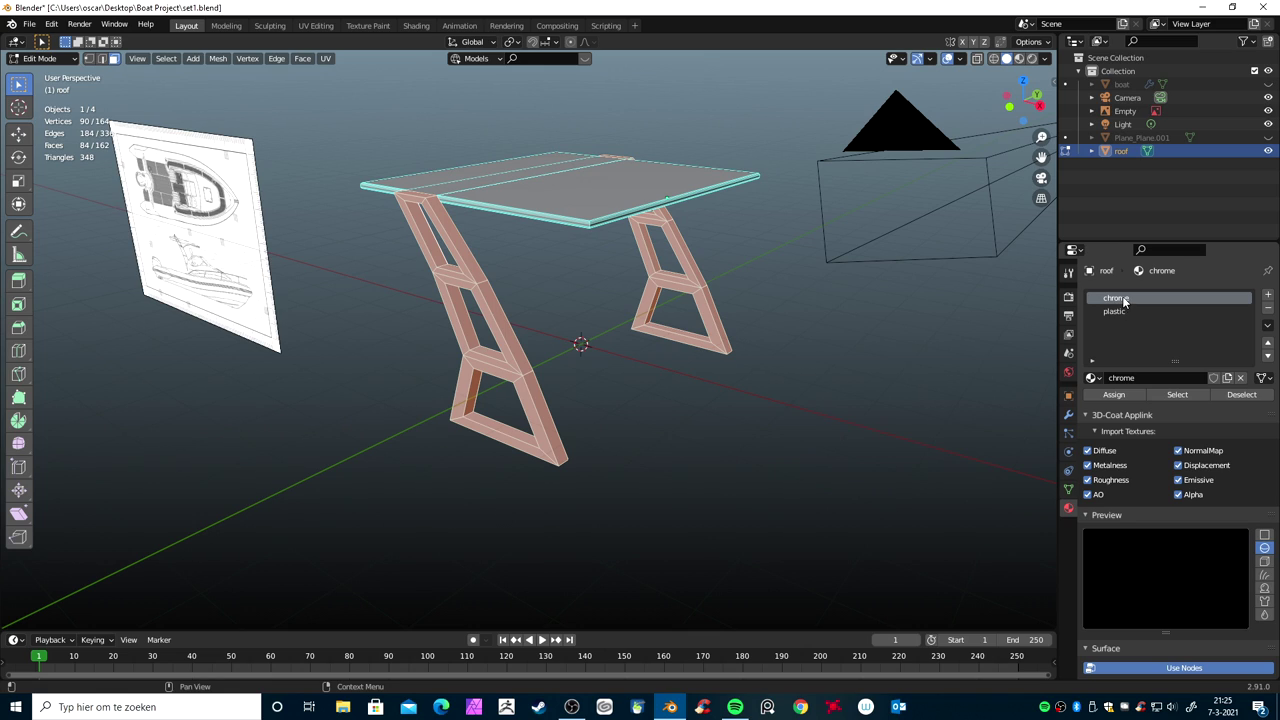
Assign the chrome material to the selected leg faces
{"action": "left_click", "coordinate": [1114, 395]}
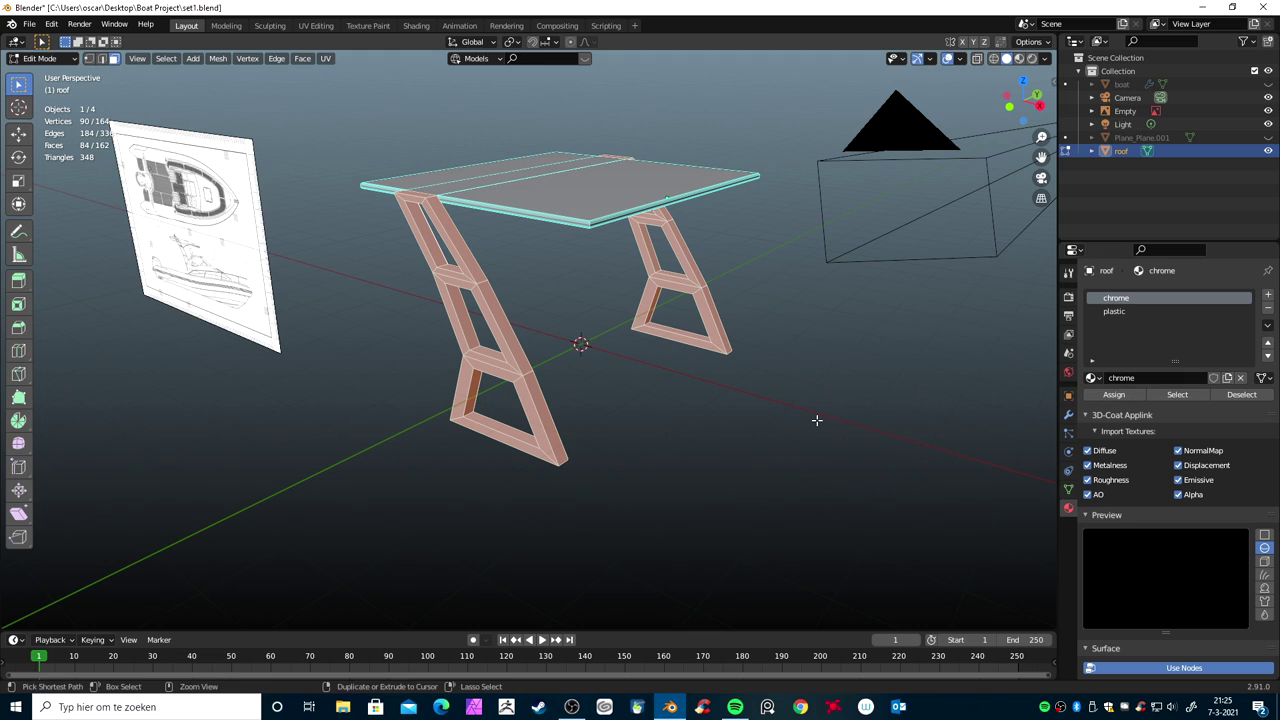
{"action": "key", "text": "ctrl+i"}
{"action": "left_click", "coordinate": [1120, 316]}
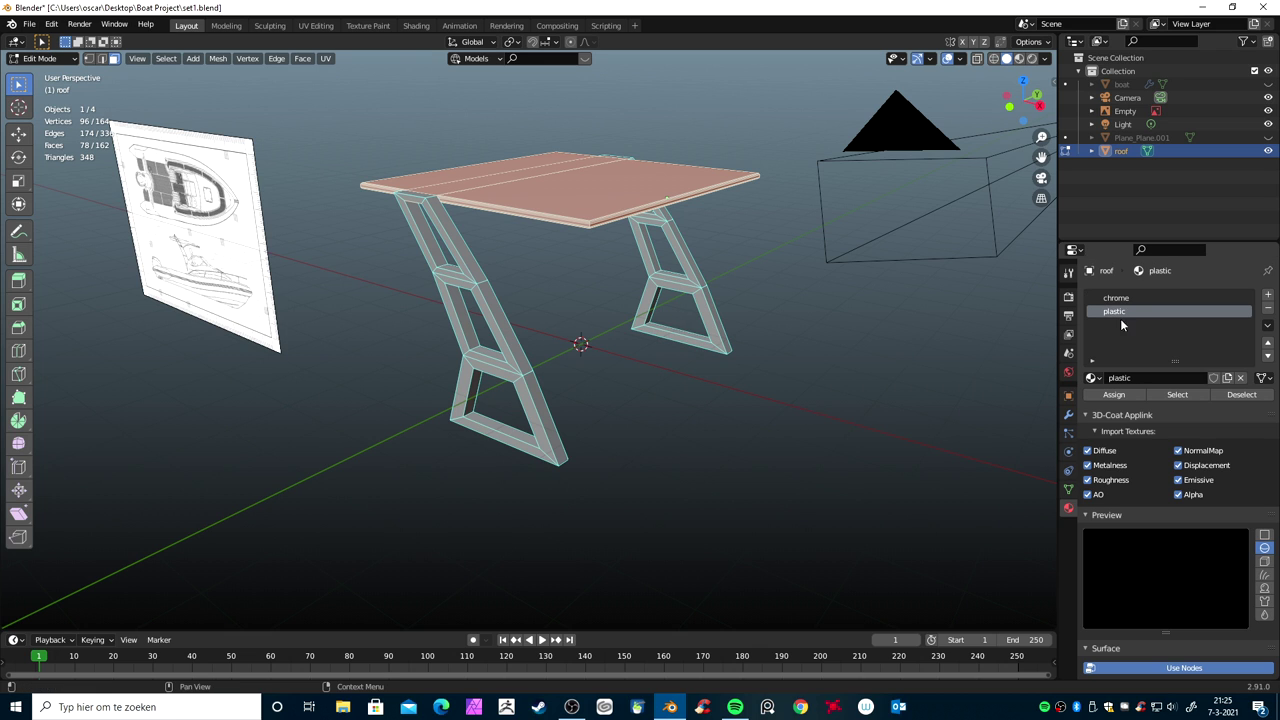
{"action": "middle_click_drag", "start_coordinate": [706, 363], "coordinate": [650, 273]}
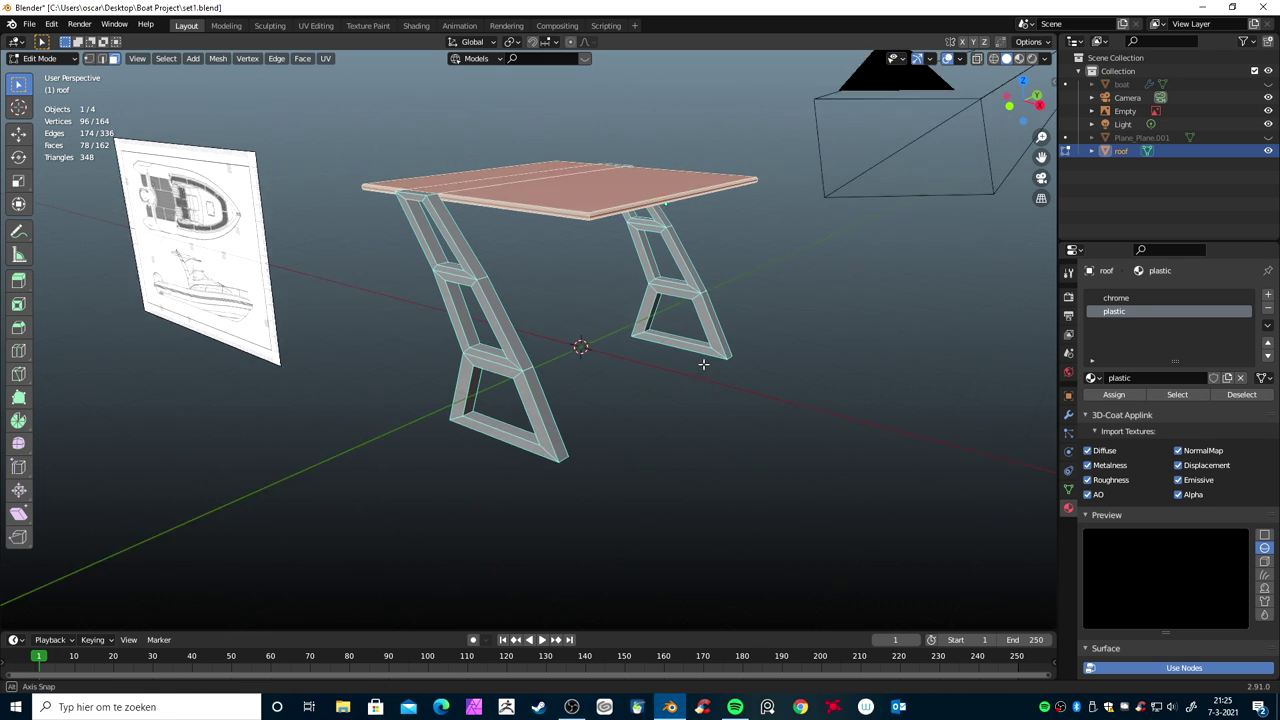
{"action": "middle_click_drag", "start_coordinate": [552, 337], "coordinate": [800, 350]}
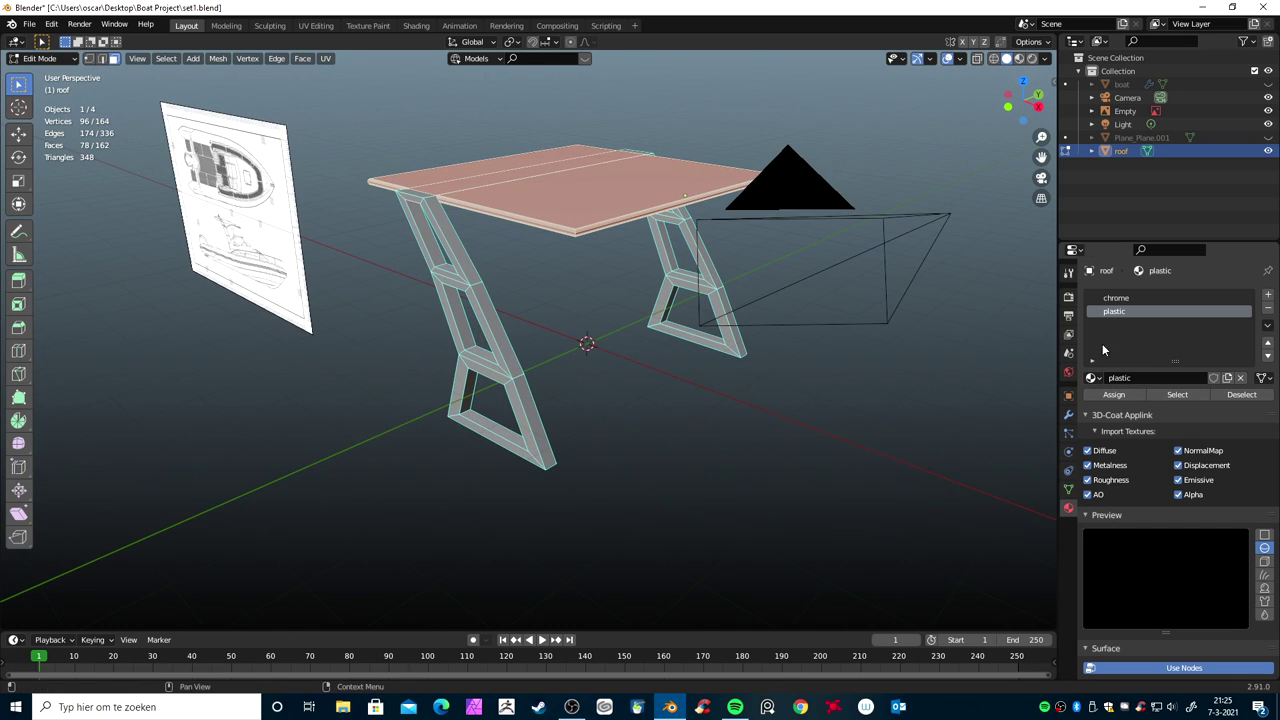
{"action": "key", "text": "ctrl+i"}
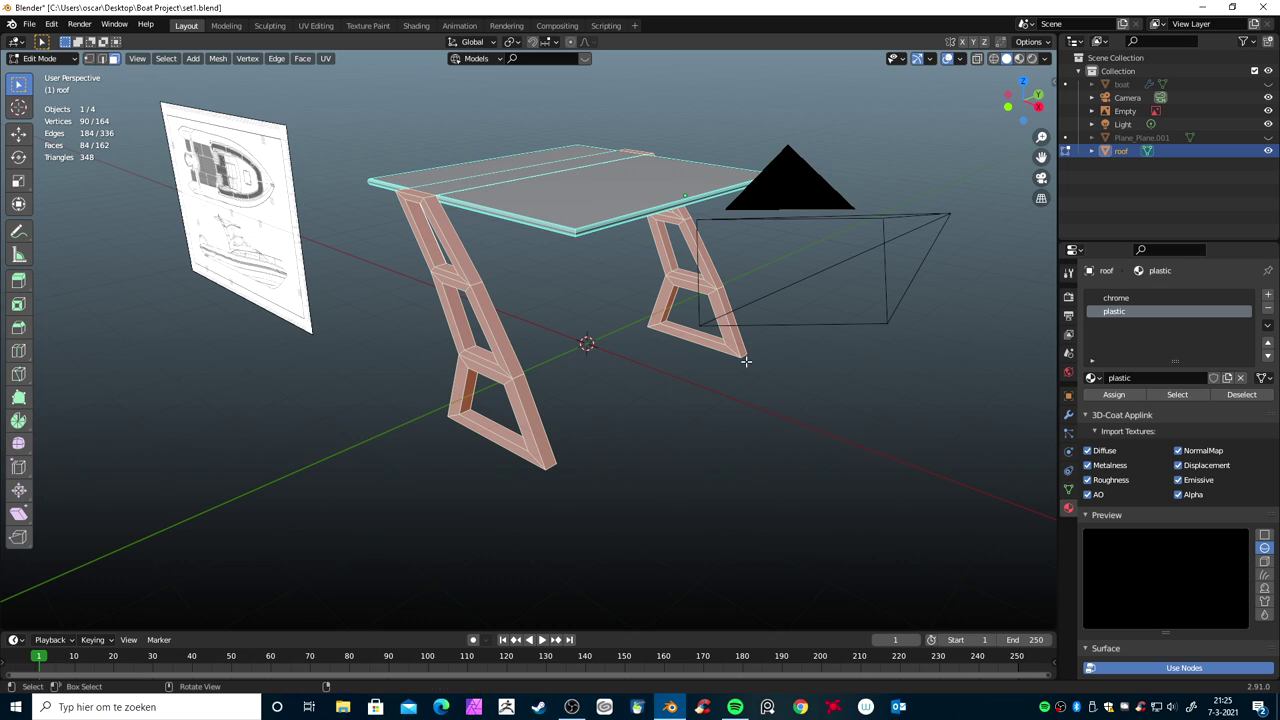
{"action": "left_click", "coordinate": [1116, 298]}
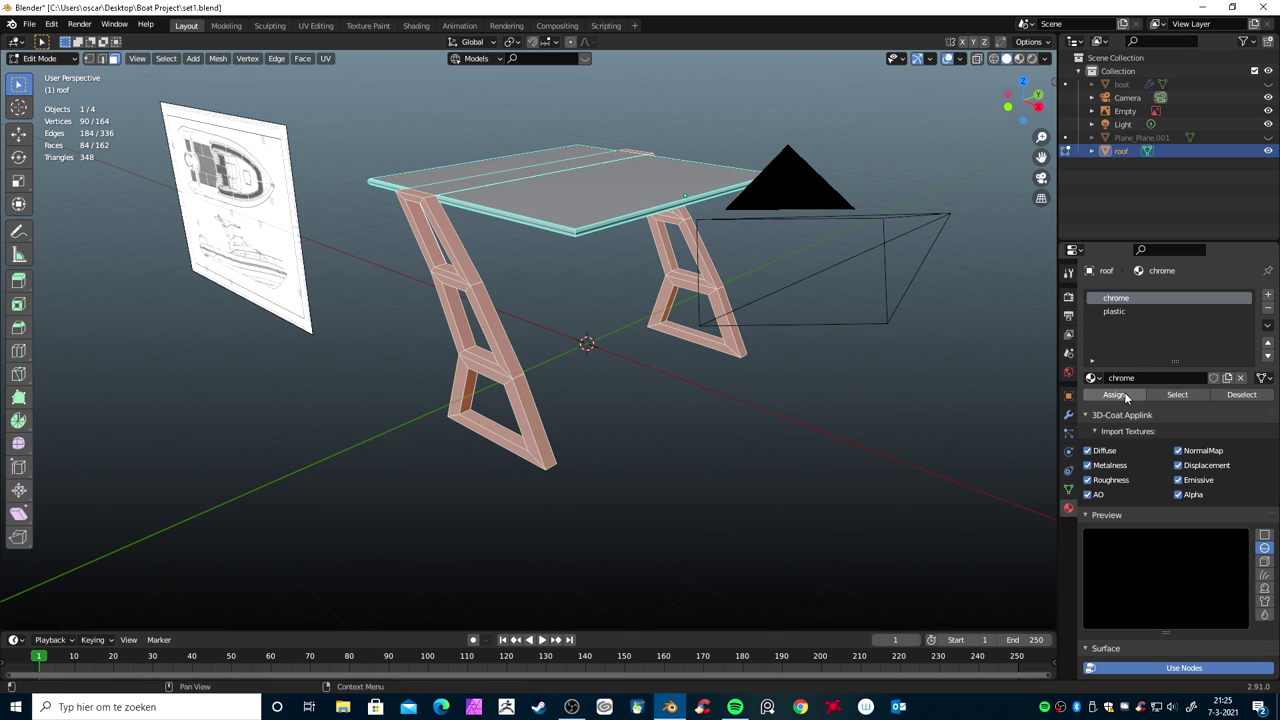
{"action": "left_click", "coordinate": [1118, 395]}
Verify the roof top uses plastic by selecting its faces, then select the whole mesh
{"action": "left_click", "coordinate": [1242, 395]}
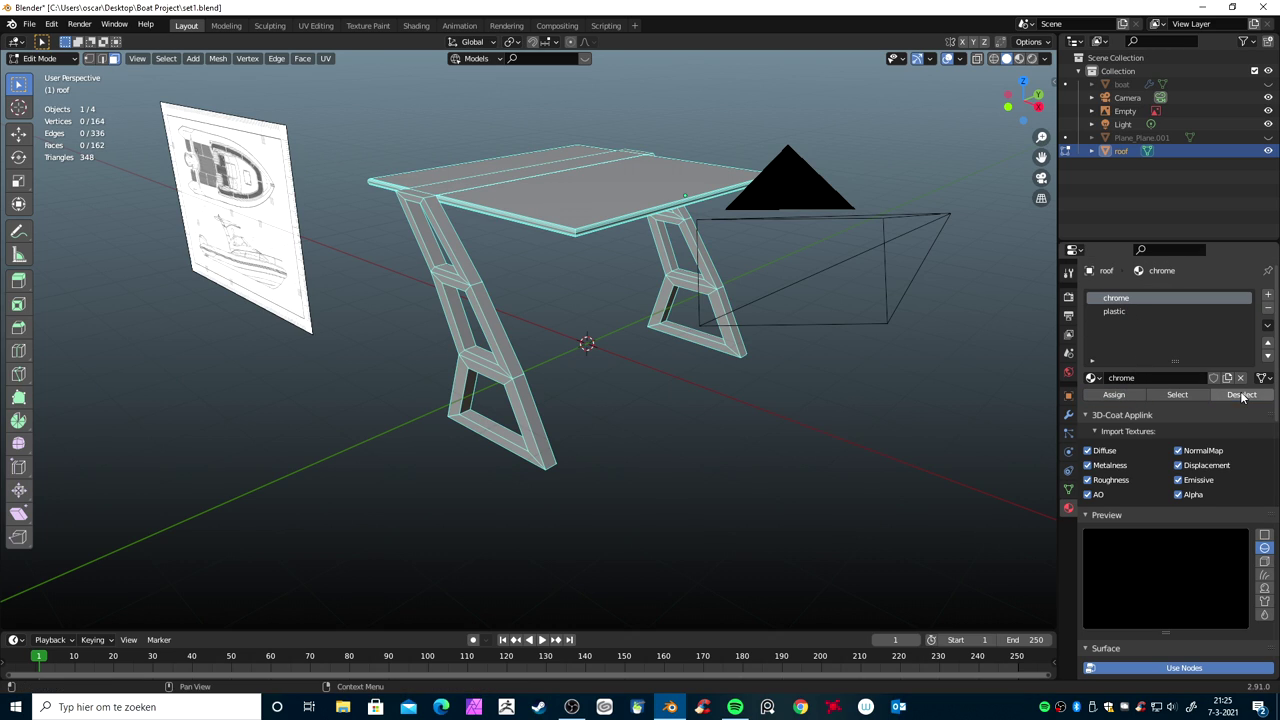
{"action": "left_click", "coordinate": [1114, 311]}
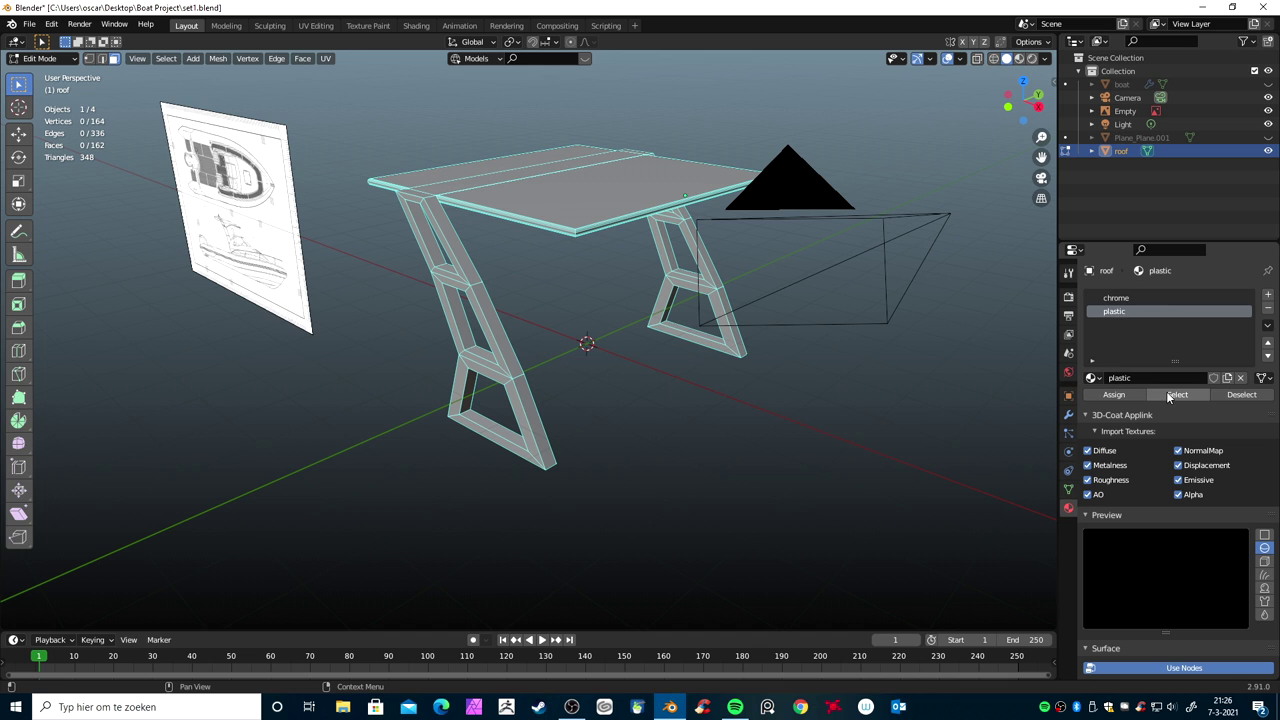
{"action": "left_click", "coordinate": [1177, 395]}
{"action": "mouse_move", "coordinate": [1000, 415]}
{"action": "middle_mouse_down"}
{"action": "mouse_move", "coordinate": [567, 443]}
{"action": "mouse_move", "coordinate": [863, 451]}
{"action": "middle_mouse_up"}
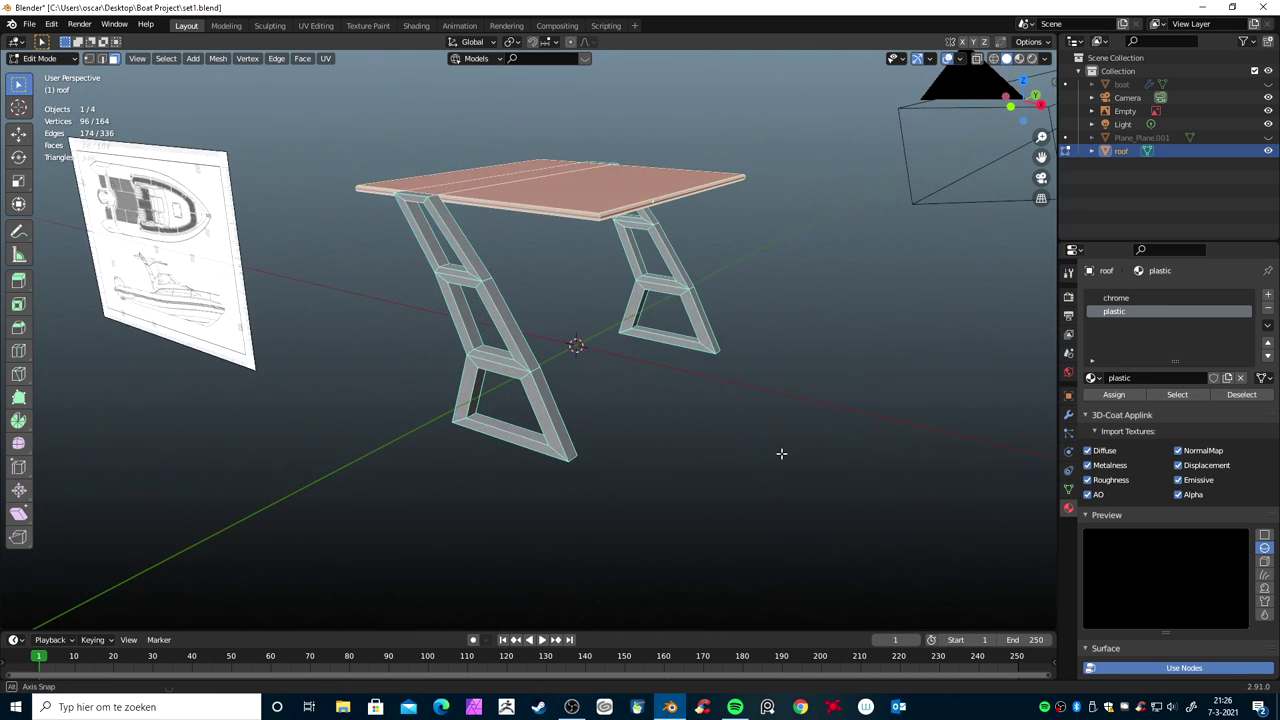
{"action": "key", "text": "a"}
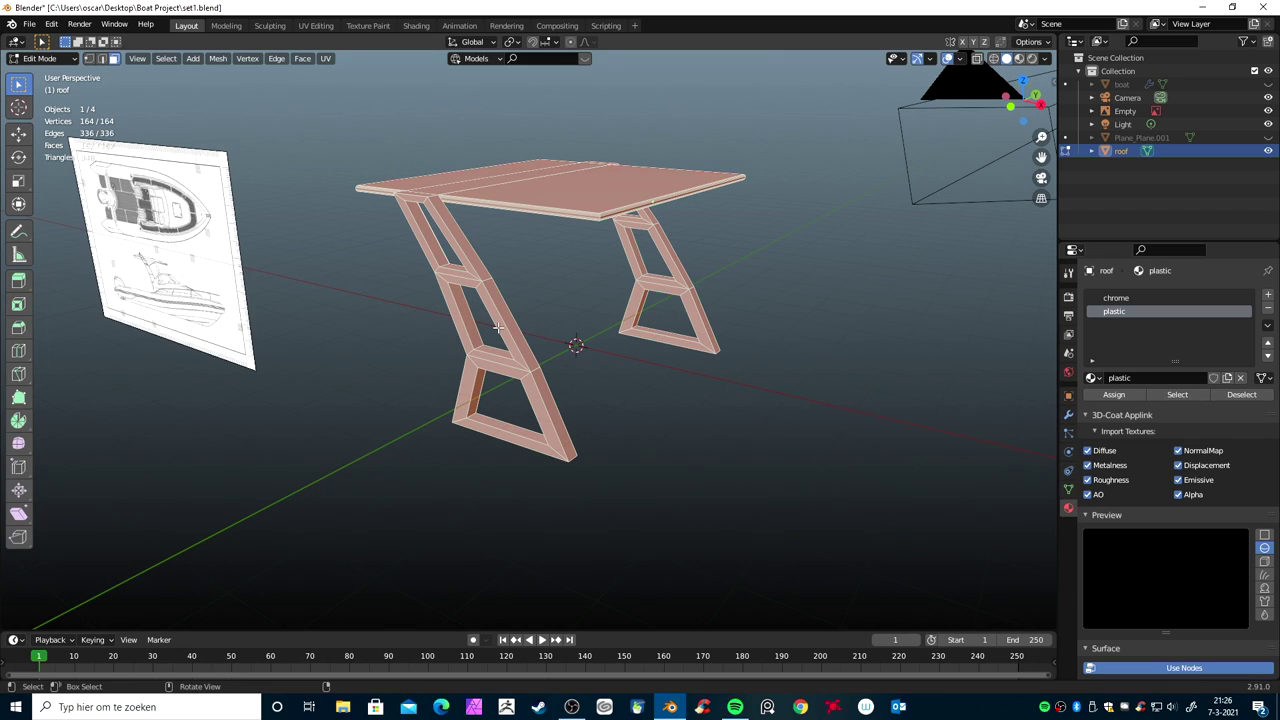
Unwrap the roof with Smart UV Project at an island margin of 0.010
{"action": "key", "text": "u"}
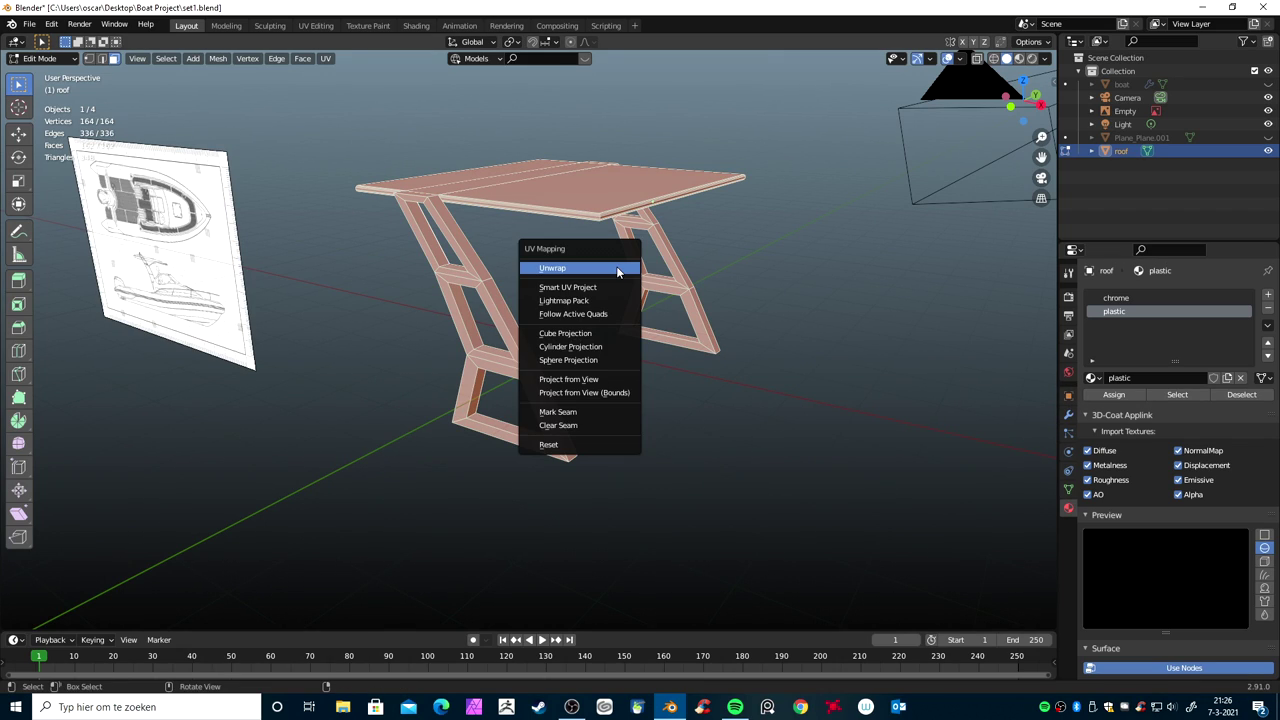
{"action": "left_click", "coordinate": [623, 286]}
{"action": "left_click", "coordinate": [708, 324]}
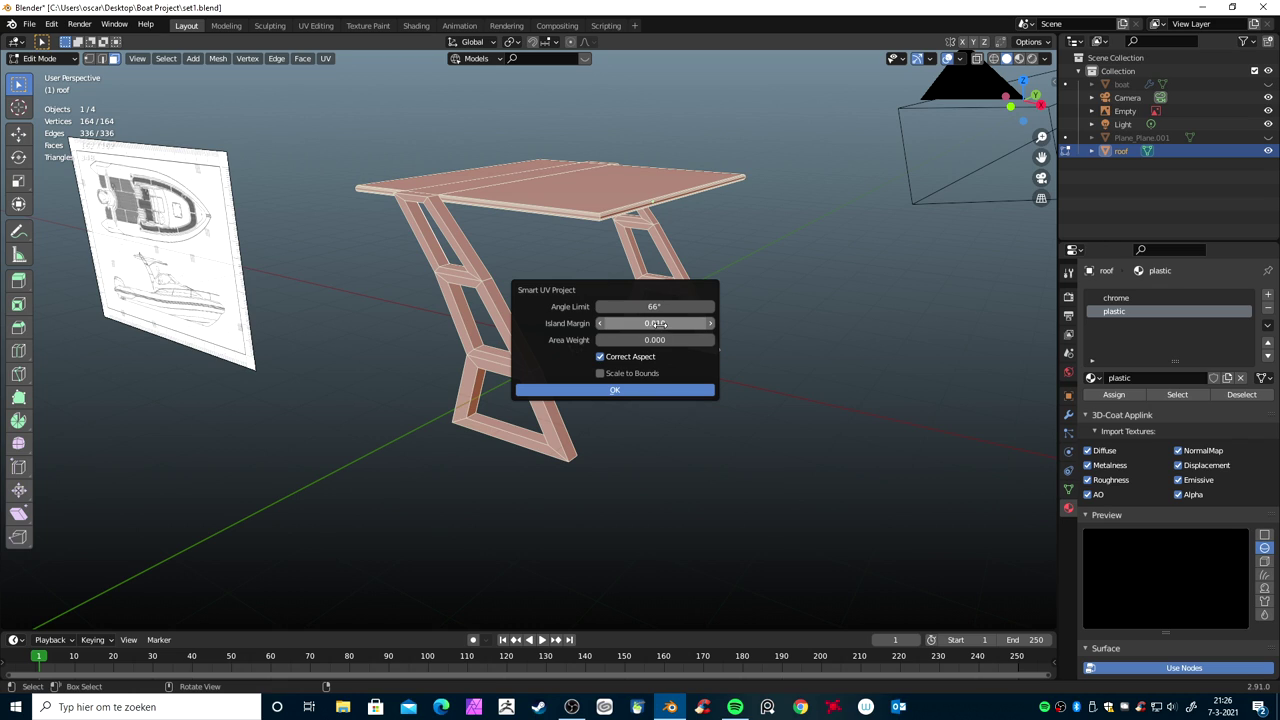
{"action": "left_click", "coordinate": [315, 25]}
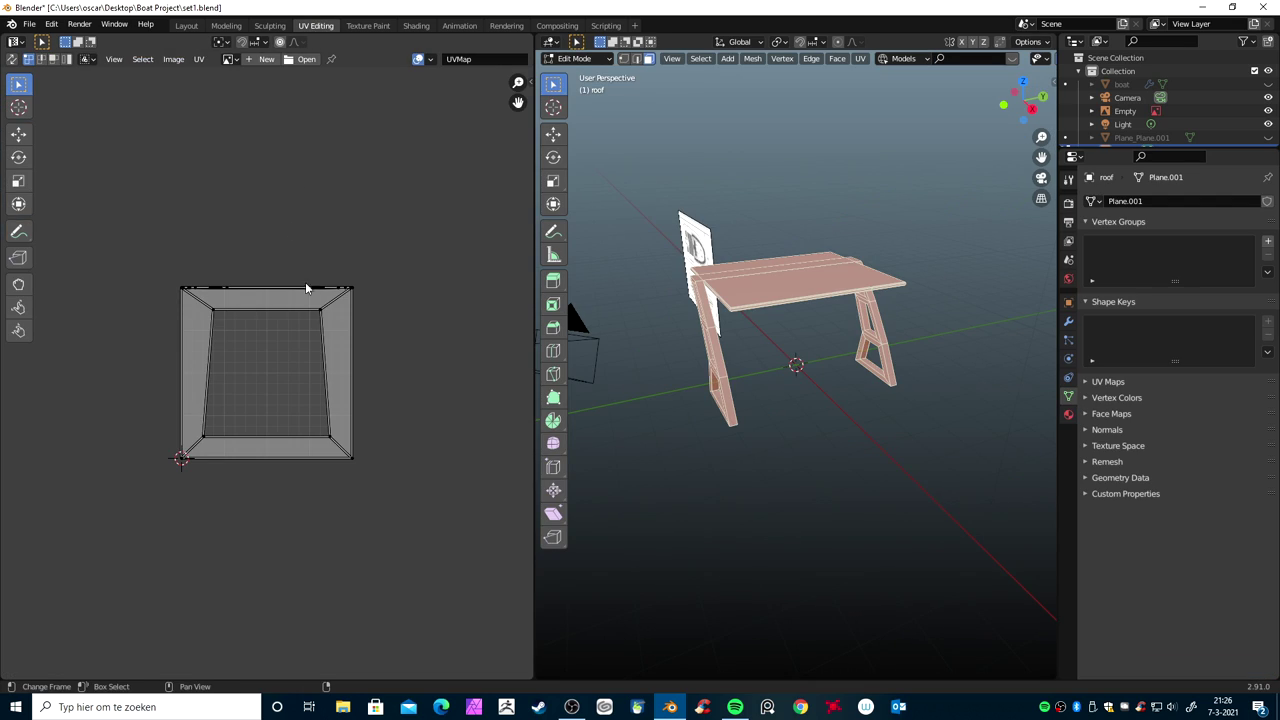
{"action": "scroll", "coordinate": [315, 305], "scroll_direction": "up", "scroll_amount": 5}
{"action": "scroll", "coordinate": [321, 321], "scroll_direction": "down", "scroll_amount": 2}
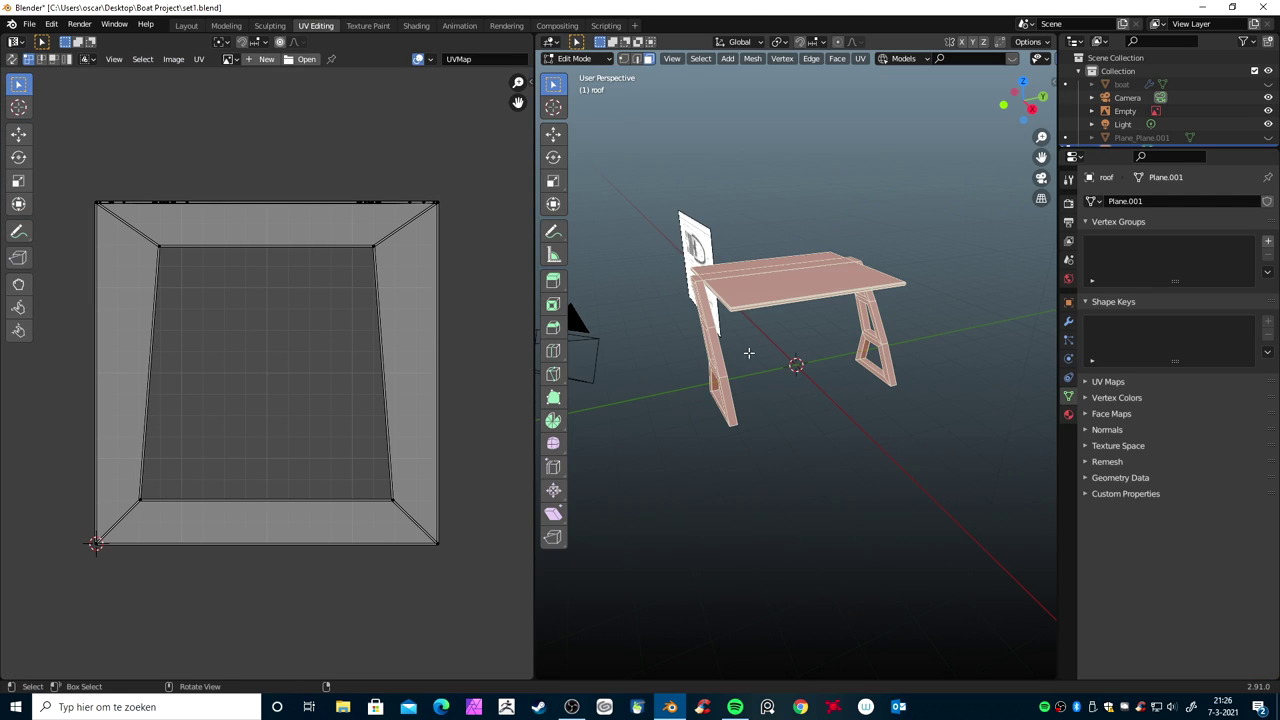
Redo the Smart UV Project unwrap at 0.010 island margin and return to the Modeling workspace
{"action": "key", "text": "u"}
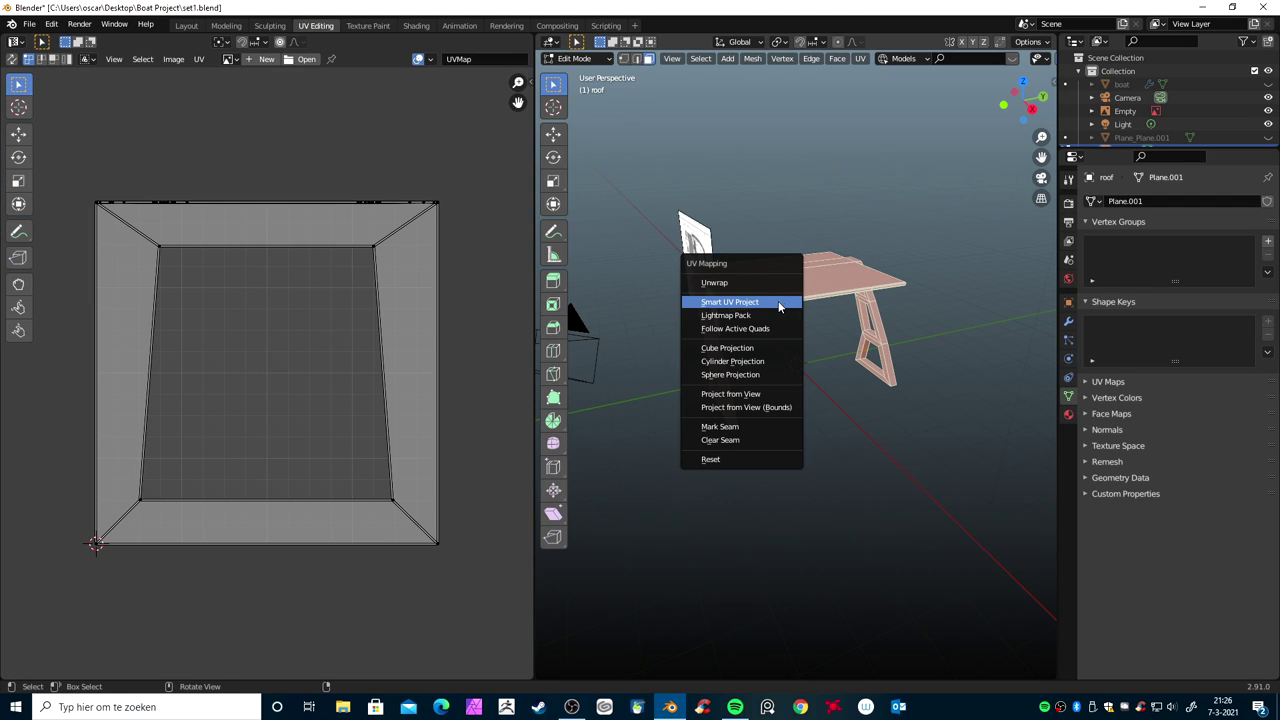
{"action": "left_click", "coordinate": [781, 304]}
{"action": "left_click", "coordinate": [873, 342]}
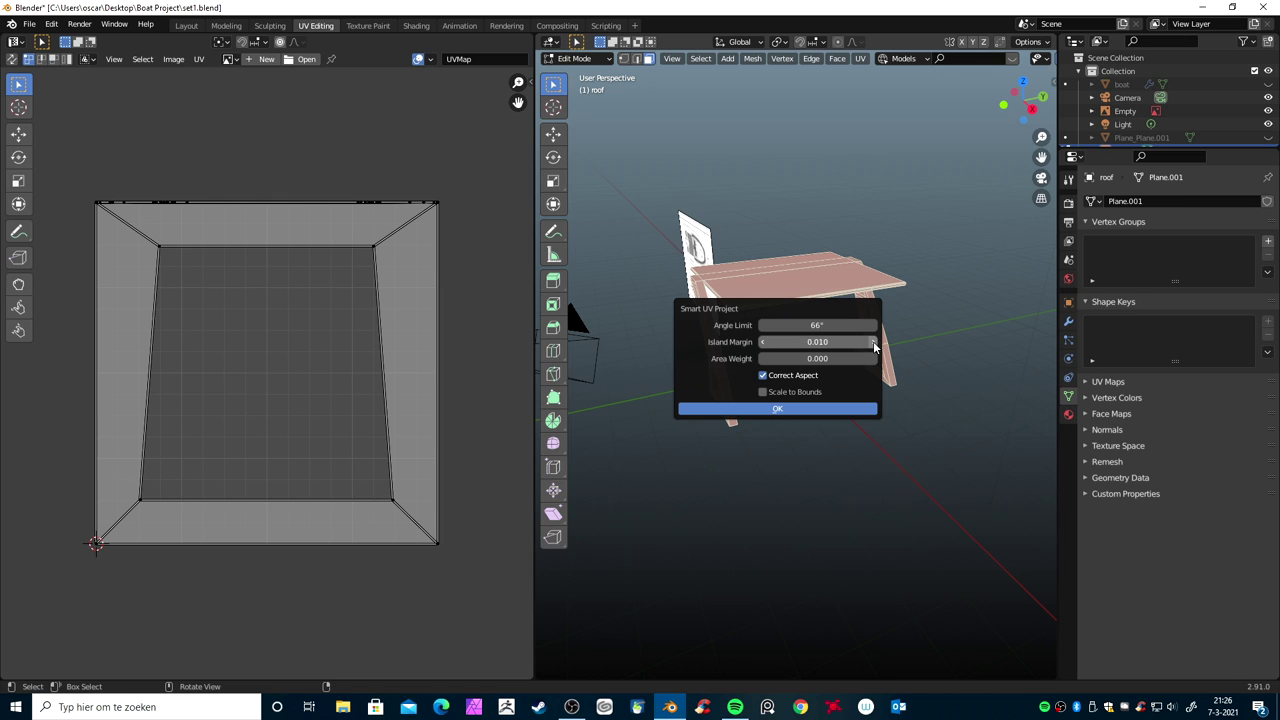
{"action": "left_click", "coordinate": [807, 411]}
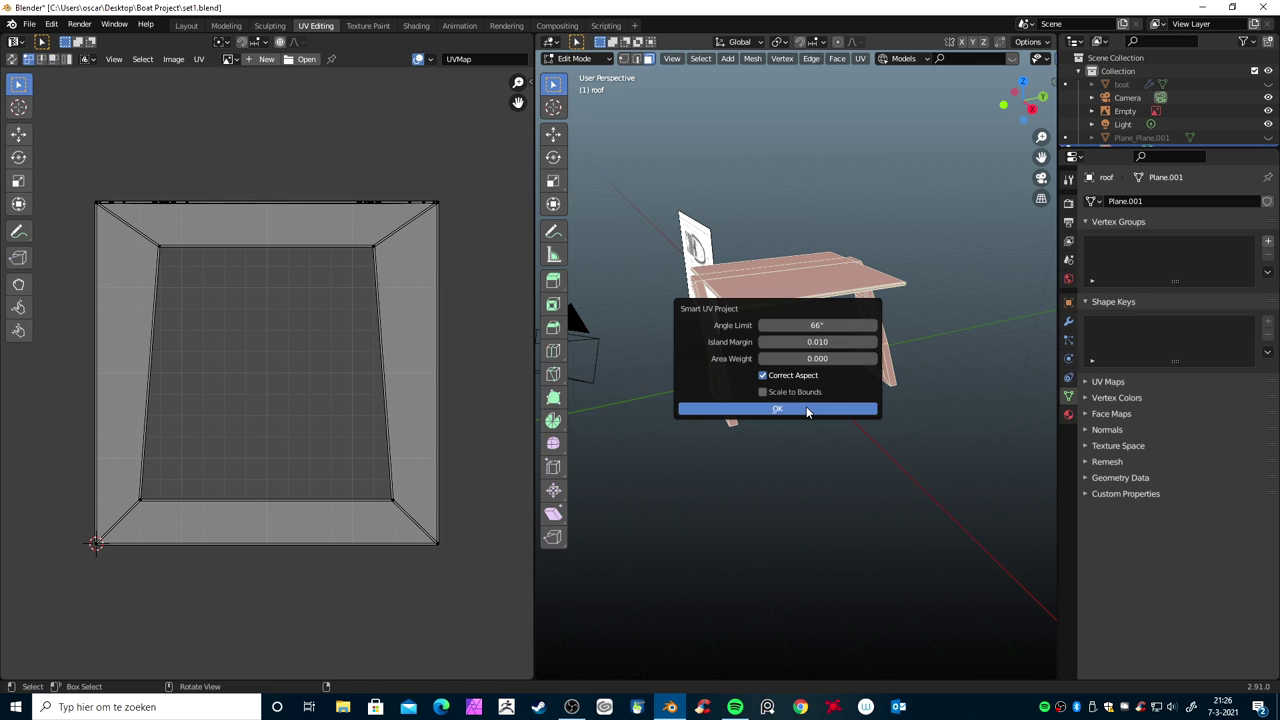
{"action": "scroll", "coordinate": [211, 376], "scroll_direction": "up", "scroll_amount": 5}
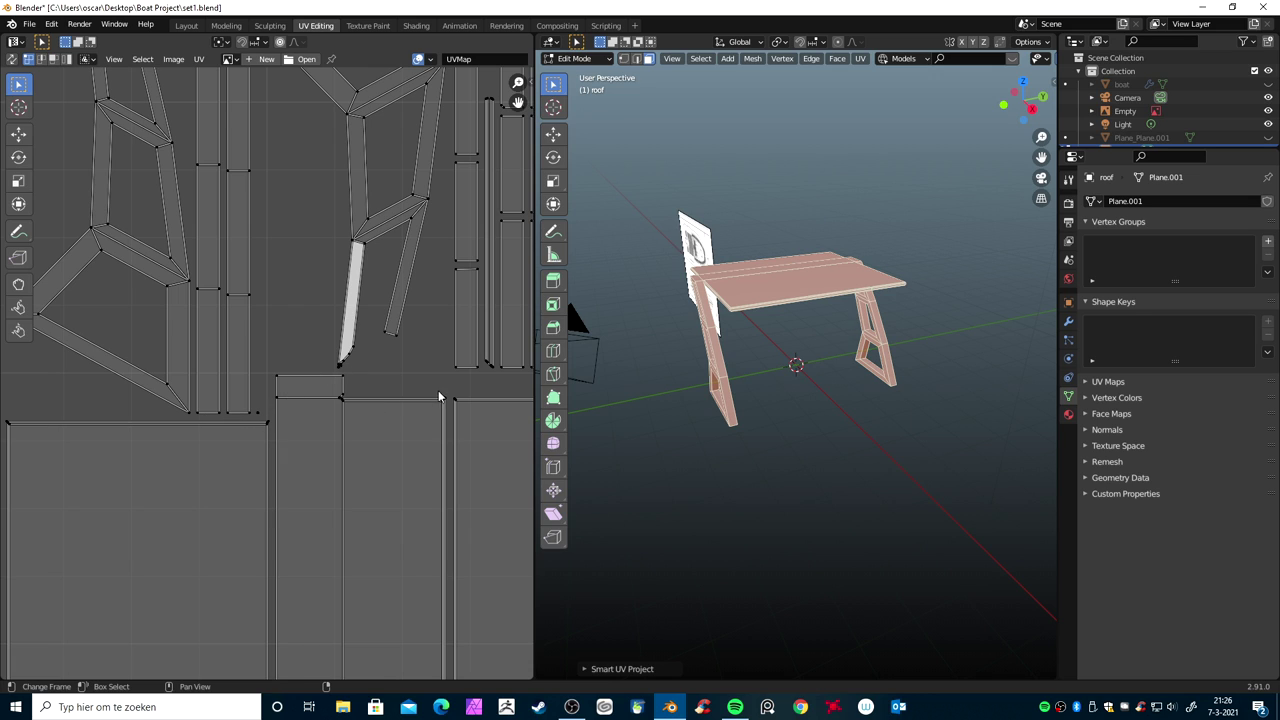
{"action": "scroll", "coordinate": [434, 397], "scroll_direction": "down", "scroll_amount": 3}
{"action": "scroll", "coordinate": [440, 393], "scroll_direction": "down", "scroll_amount": 2}
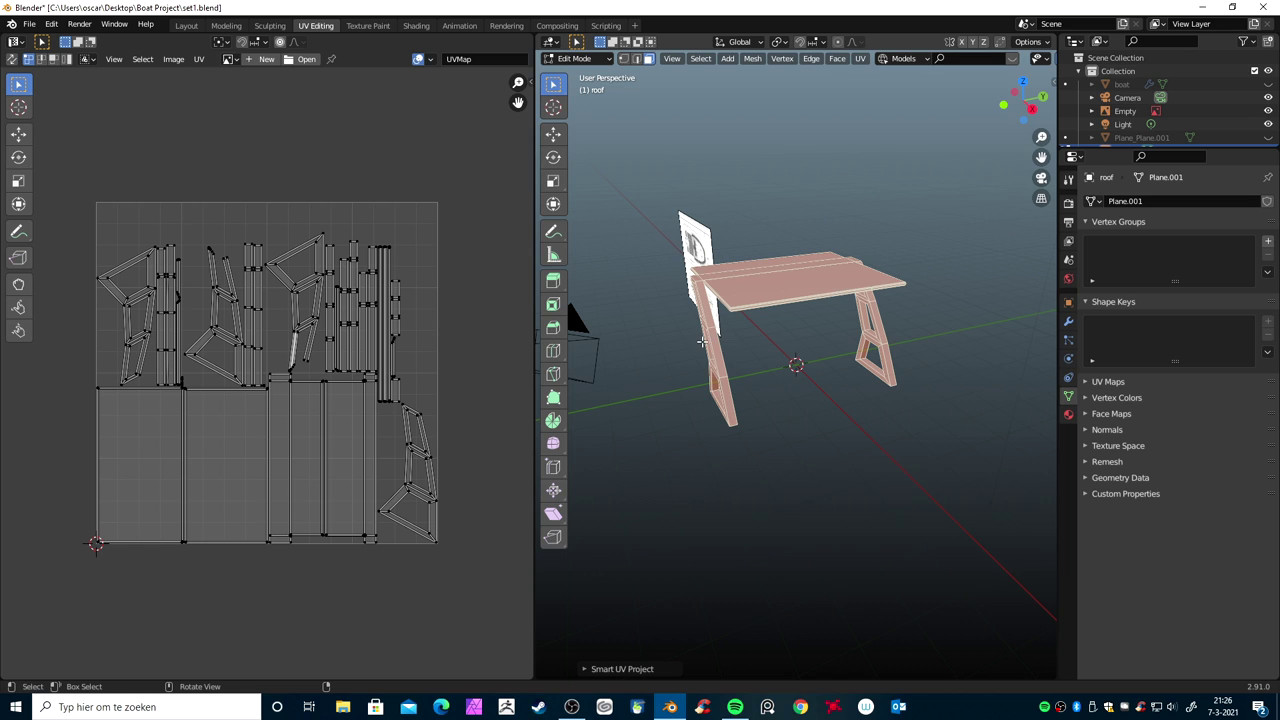
{"action": "left_click", "coordinate": [226, 25]}
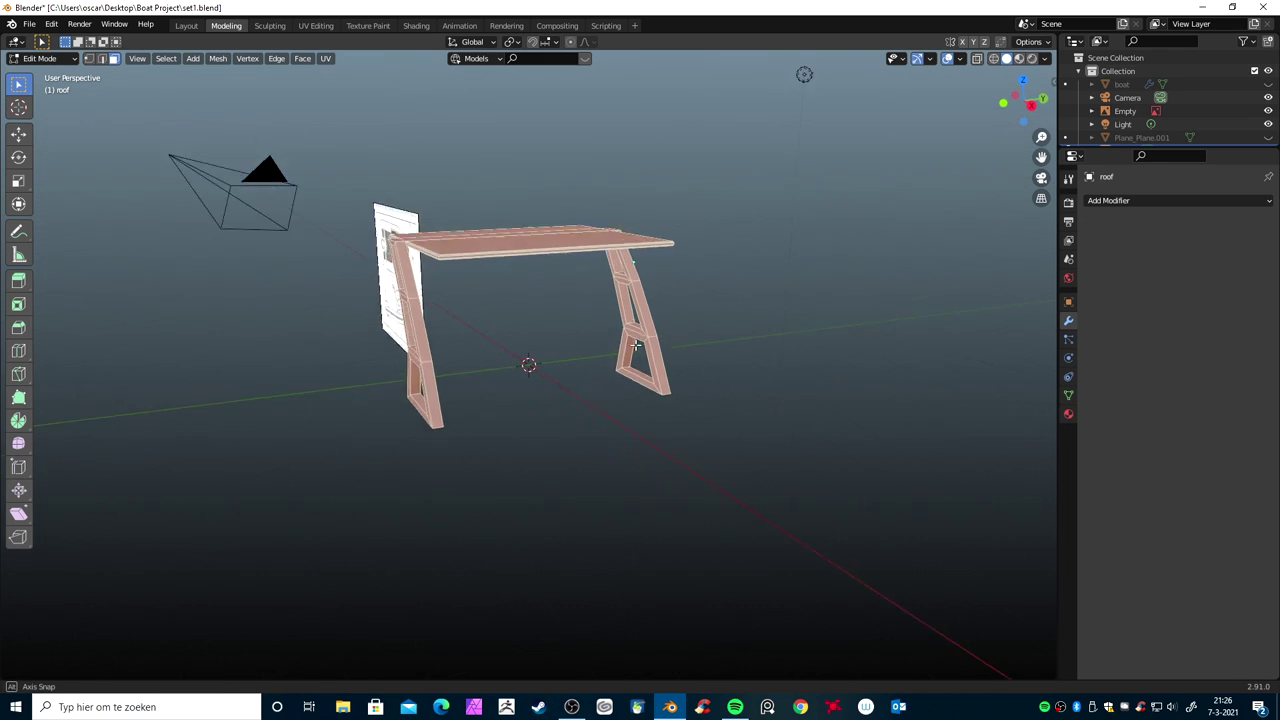
Leave edit mode and export the roof as Wavefront OBJ, overwriting roof.obj in Boat Project
{"action": "middle_click_drag", "start_coordinate": [636, 345], "coordinate": [623, 360]}
{"action": "key", "text": "Tab"}
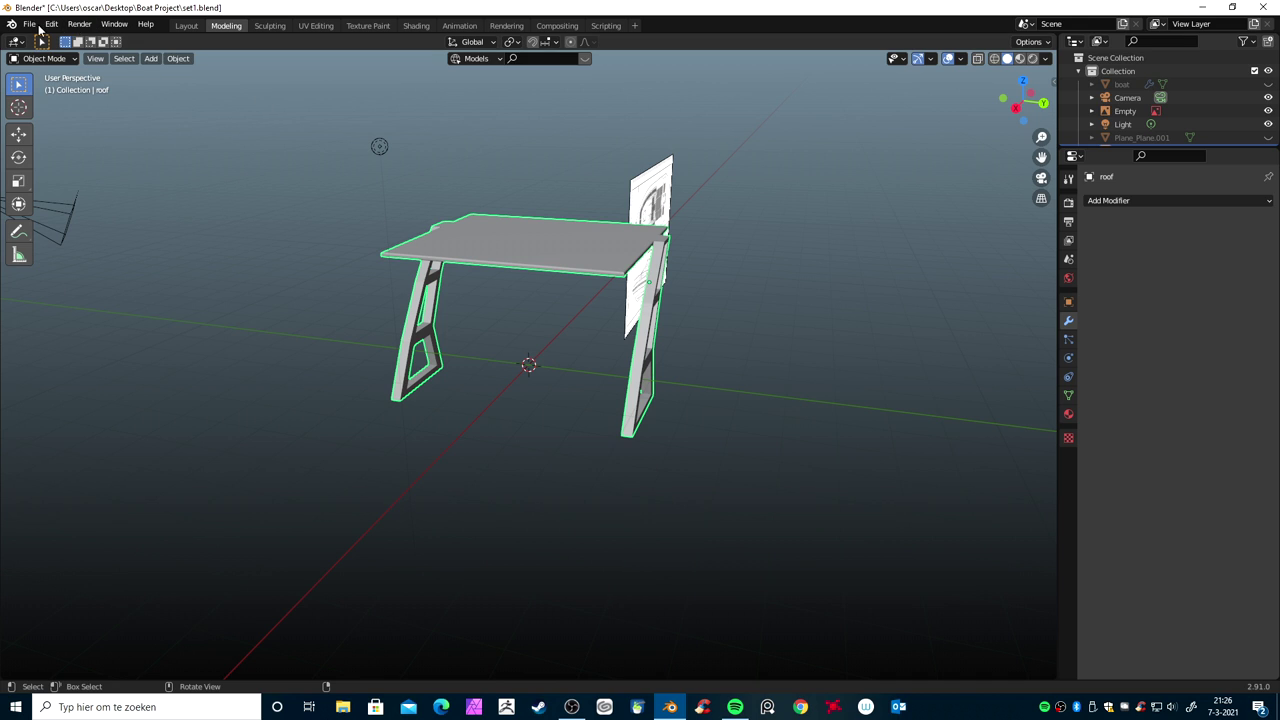
{"action": "left_click", "coordinate": [29, 23]}
{"action": "mouse_move", "coordinate": [49, 217]}
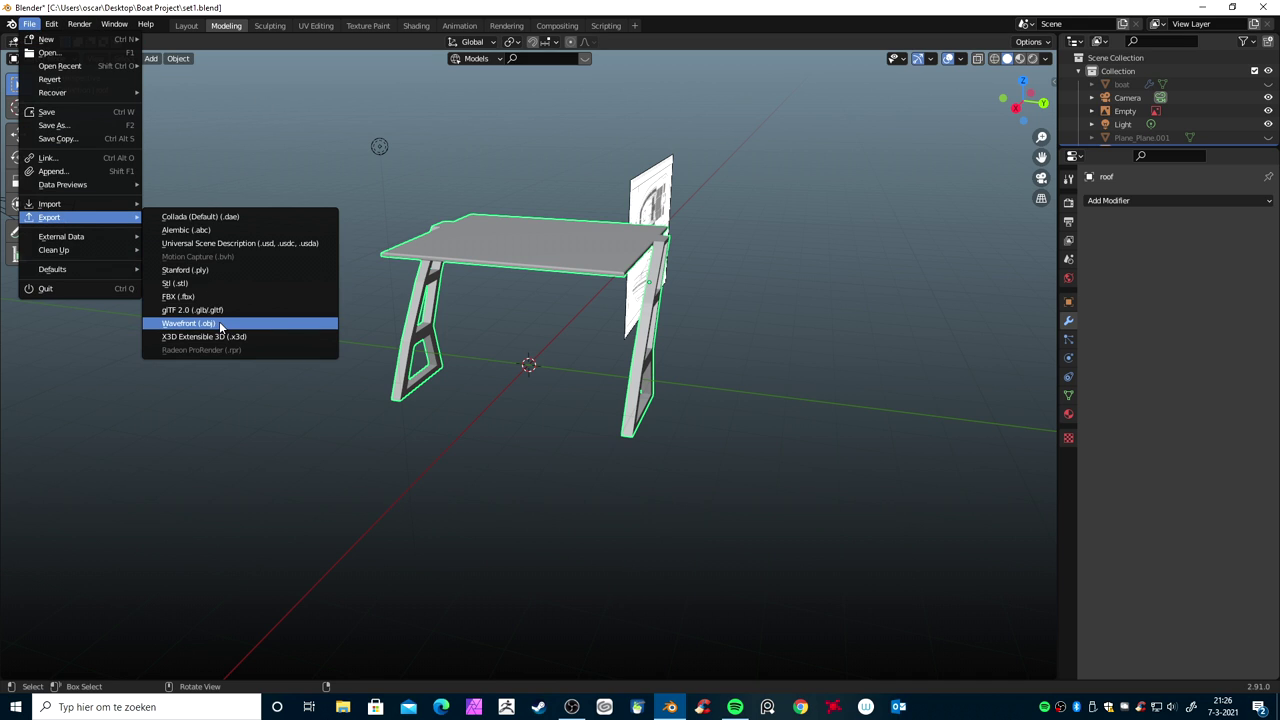
{"action": "left_click", "coordinate": [221, 327]}
{"action": "left_click", "coordinate": [631, 391]}
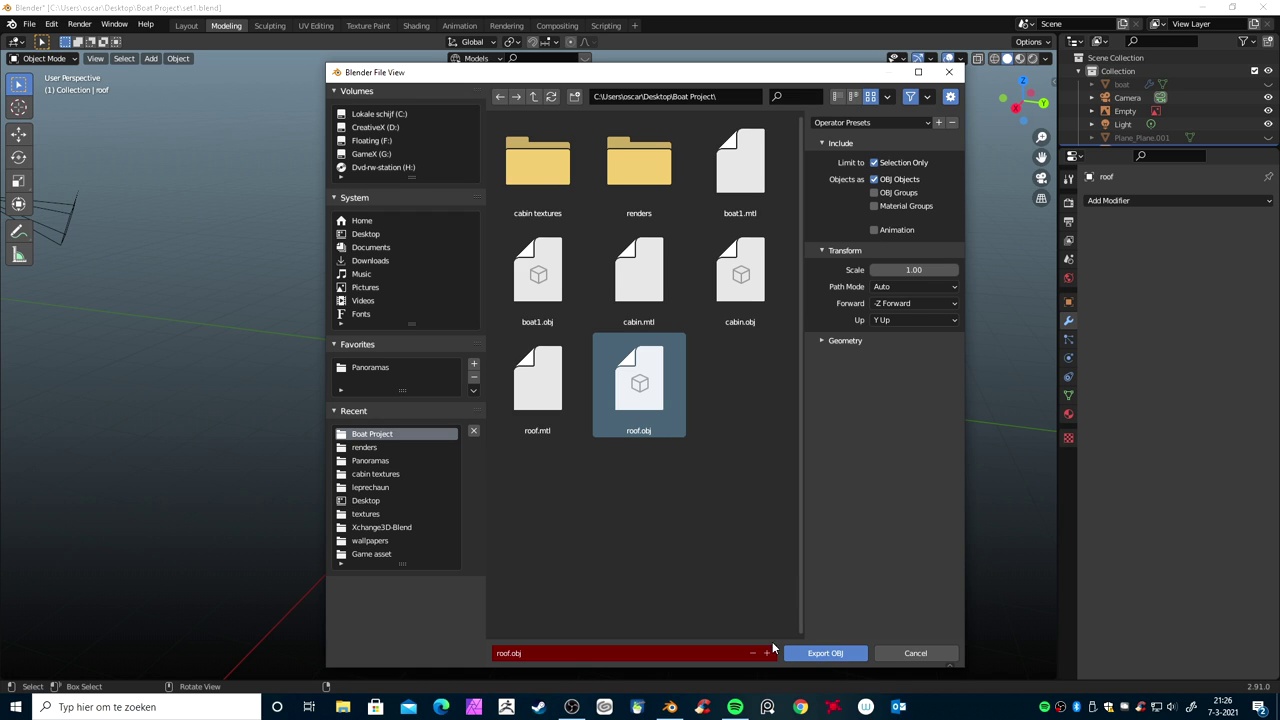
{"action": "left_click", "coordinate": [807, 652]}
{"action": "mouse_move", "coordinate": [814, 602]}
{"action": "middle_mouse_down"}
{"action": "mouse_move", "coordinate": [794, 531]}
{"action": "mouse_move", "coordinate": [880, 420]}
{"action": "middle_mouse_up"}
{"action": "mouse_move", "coordinate": [1109, 147]}
{"action": "left_mouse_down"}
{"action": "mouse_move", "coordinate": [1109, 210]}
{"action": "mouse_move", "coordinate": [1109, 197]}
{"action": "left_mouse_up"}
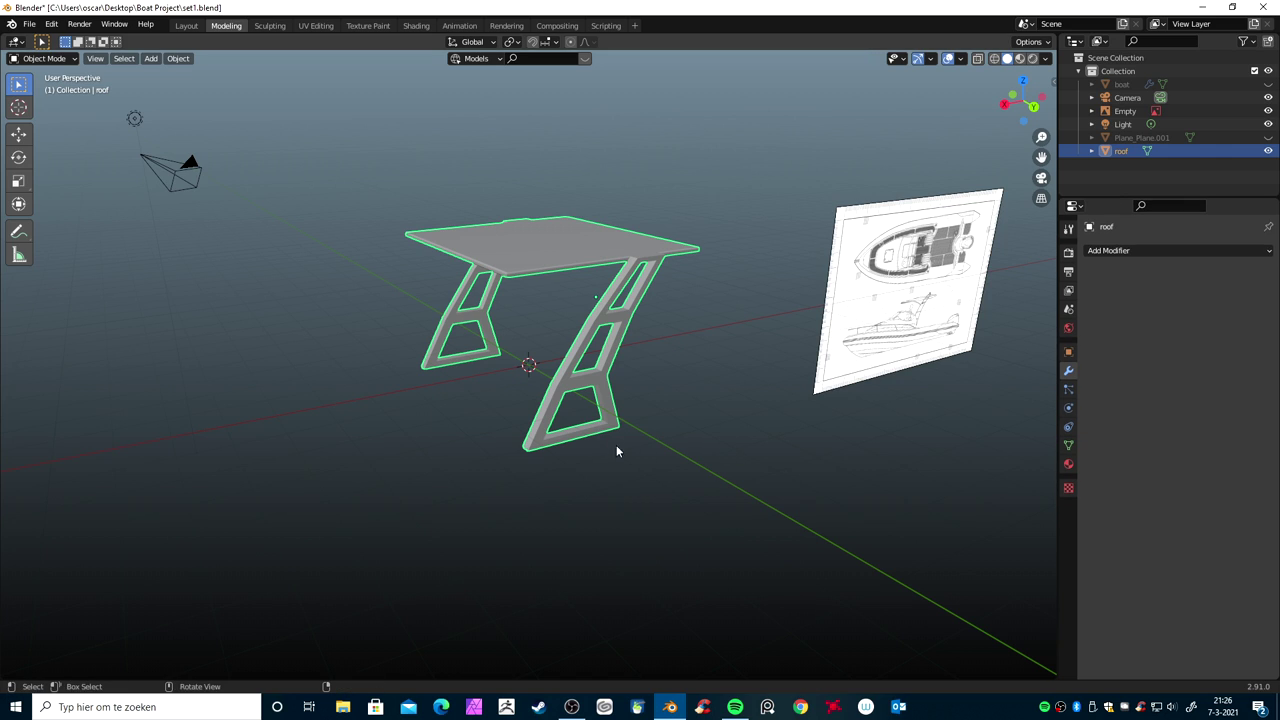
Hide the roof and Plane_Plane.001 in the outliner, unhide the boat hull and select it
{"action": "key", "text": "h"}
{"action": "left_click", "coordinate": [1268, 137]}
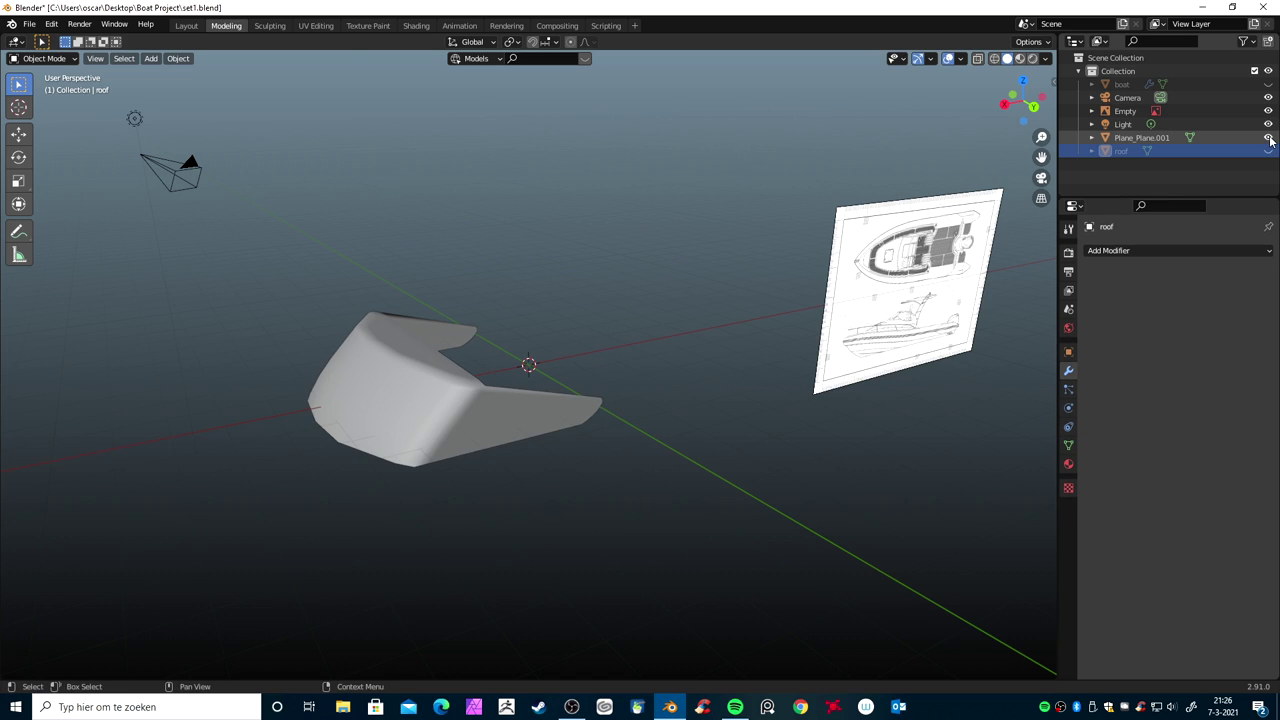
{"action": "left_click", "coordinate": [1268, 150]}
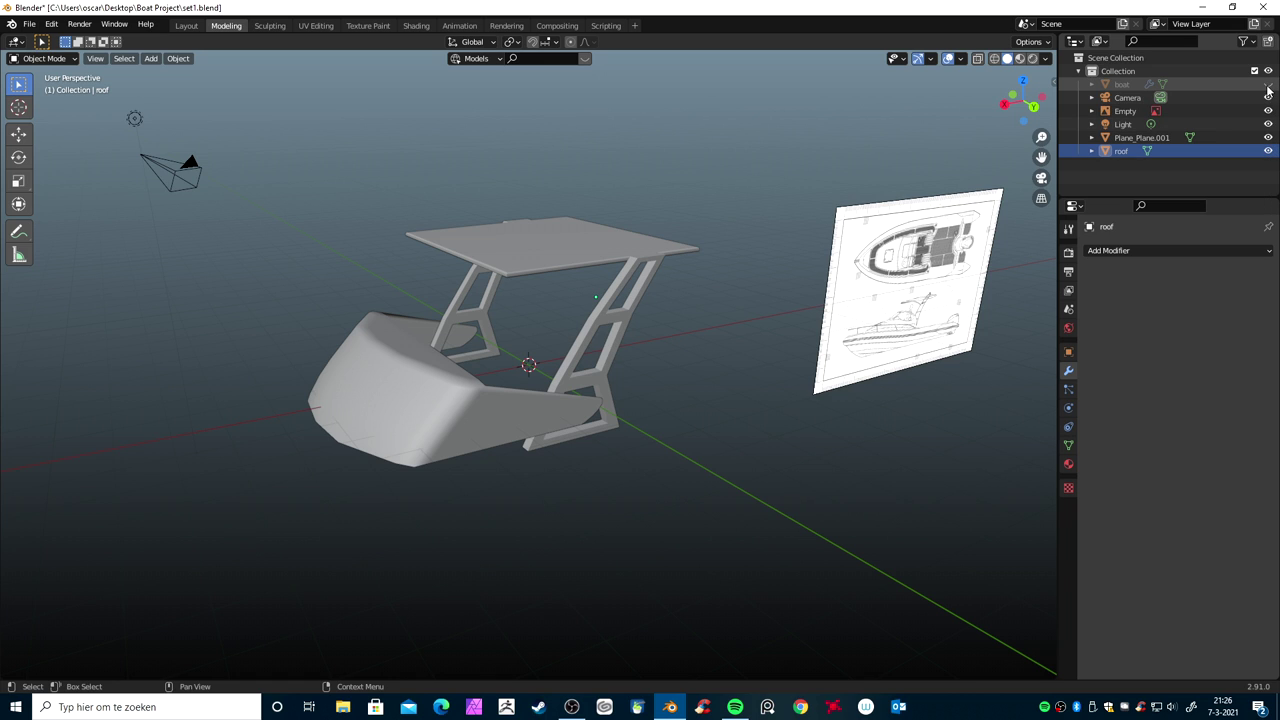
{"action": "left_click", "coordinate": [1268, 84]}
{"action": "left_click", "coordinate": [1268, 137]}
{"action": "left_click", "coordinate": [1268, 150]}
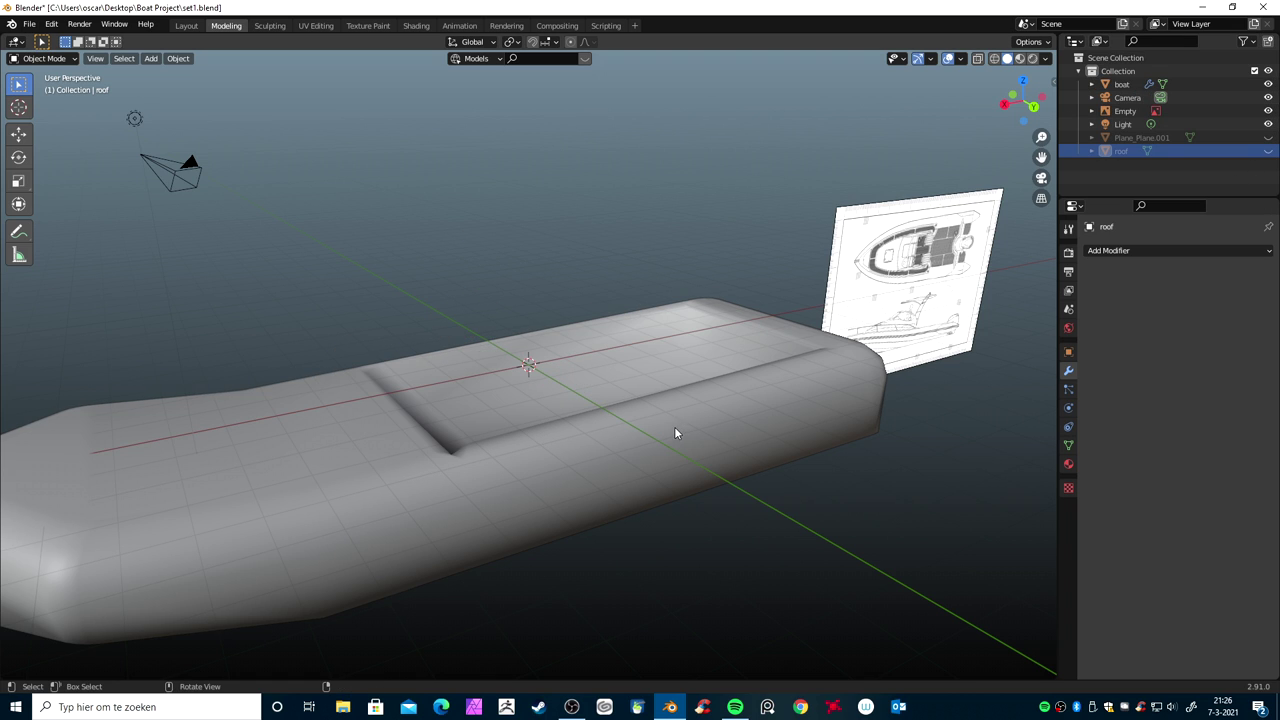
{"action": "left_click", "coordinate": [676, 432]}
View the boat hull straight from the front in object mode, with nothing selected
{"action": "mouse_move", "coordinate": [617, 470]}
{"action": "middle_mouse_down"}
{"action": "mouse_move", "coordinate": [627, 488]}
{"action": "mouse_move", "coordinate": [554, 491]}
{"action": "mouse_move", "coordinate": [641, 443]}
{"action": "middle_mouse_up"}
{"action": "key", "text": "Tab"}
{"action": "scroll", "coordinate": [554, 491], "scroll_direction": "up", "scroll_amount": 3}
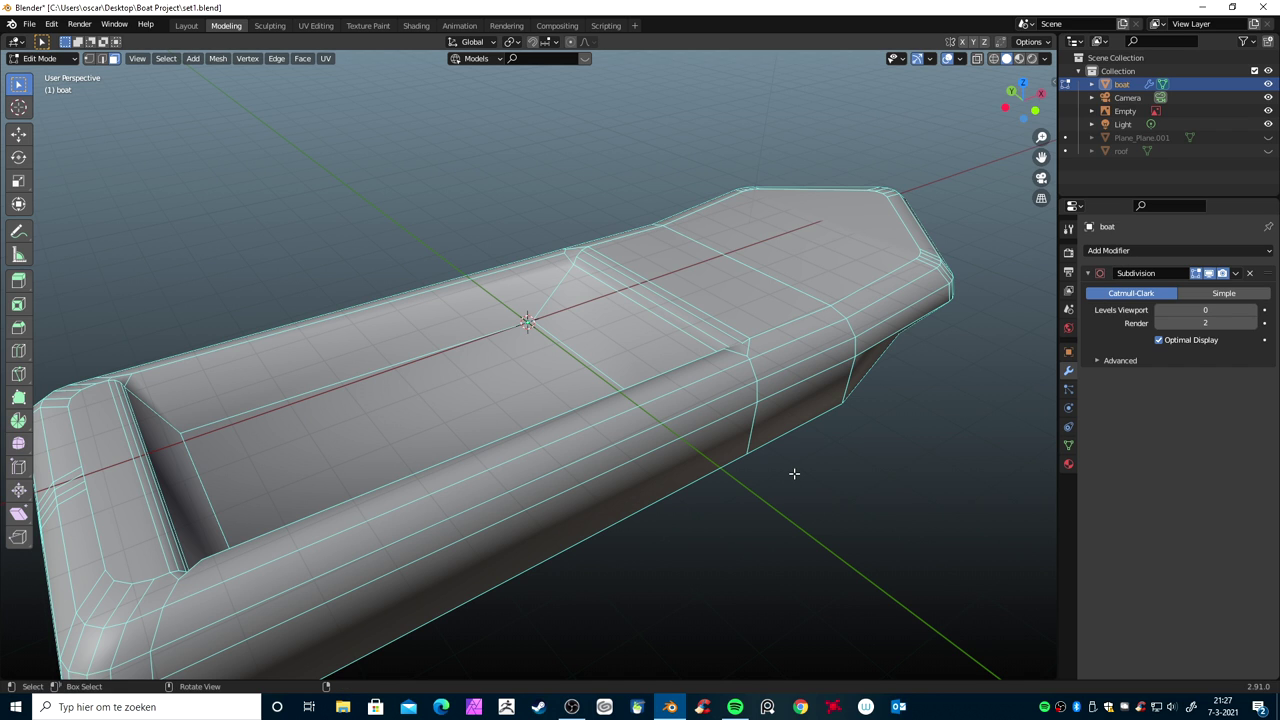
{"action": "key", "text": "KP_1"}
{"action": "key", "text": "Tab"}
{"action": "mouse_move", "coordinate": [760, 465]}
{"action": "middle_mouse_down"}
{"action": "mouse_move", "coordinate": [700, 475]}
{"action": "mouse_move", "coordinate": [693, 456]}
{"action": "middle_mouse_up"}
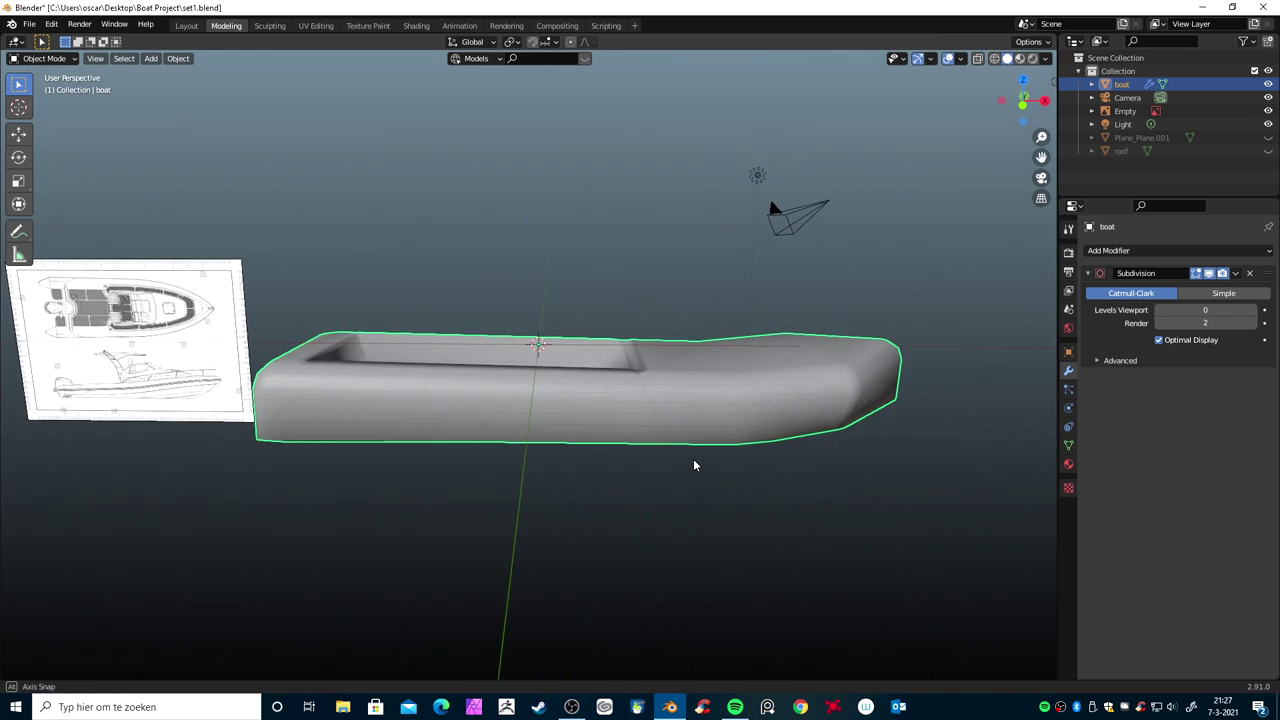
{"action": "key", "text": "KP_1"}
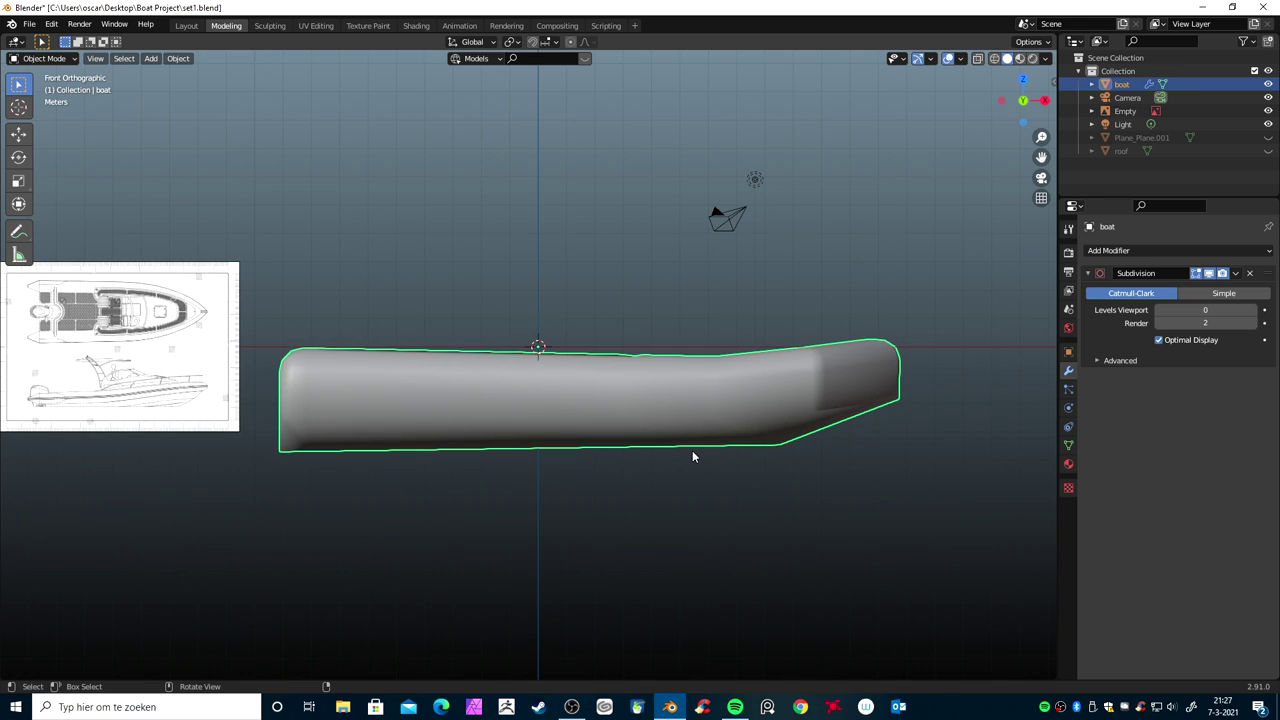
{"action": "left_click", "coordinate": [693, 456]}
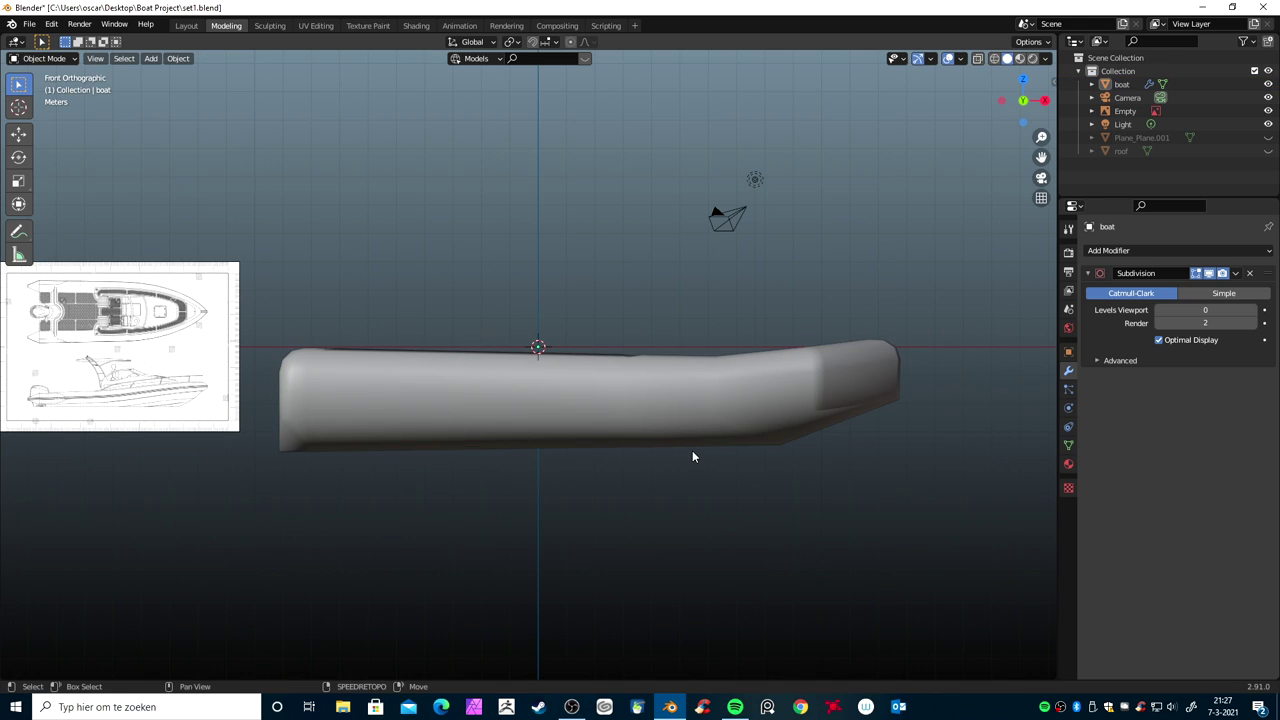
{"action": "key", "text": "shift+a"}
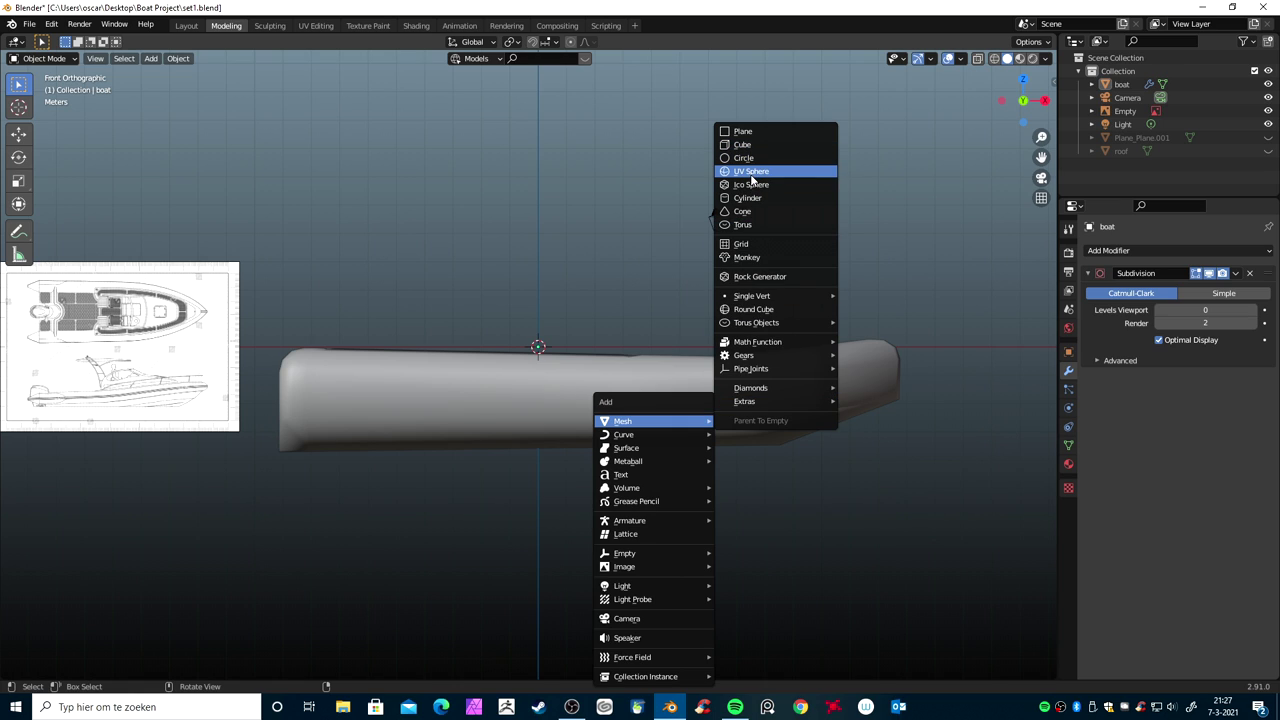
Add a cylinder and rotate it 90° about X, then 90° about Z
{"action": "left_click", "coordinate": [749, 199]}
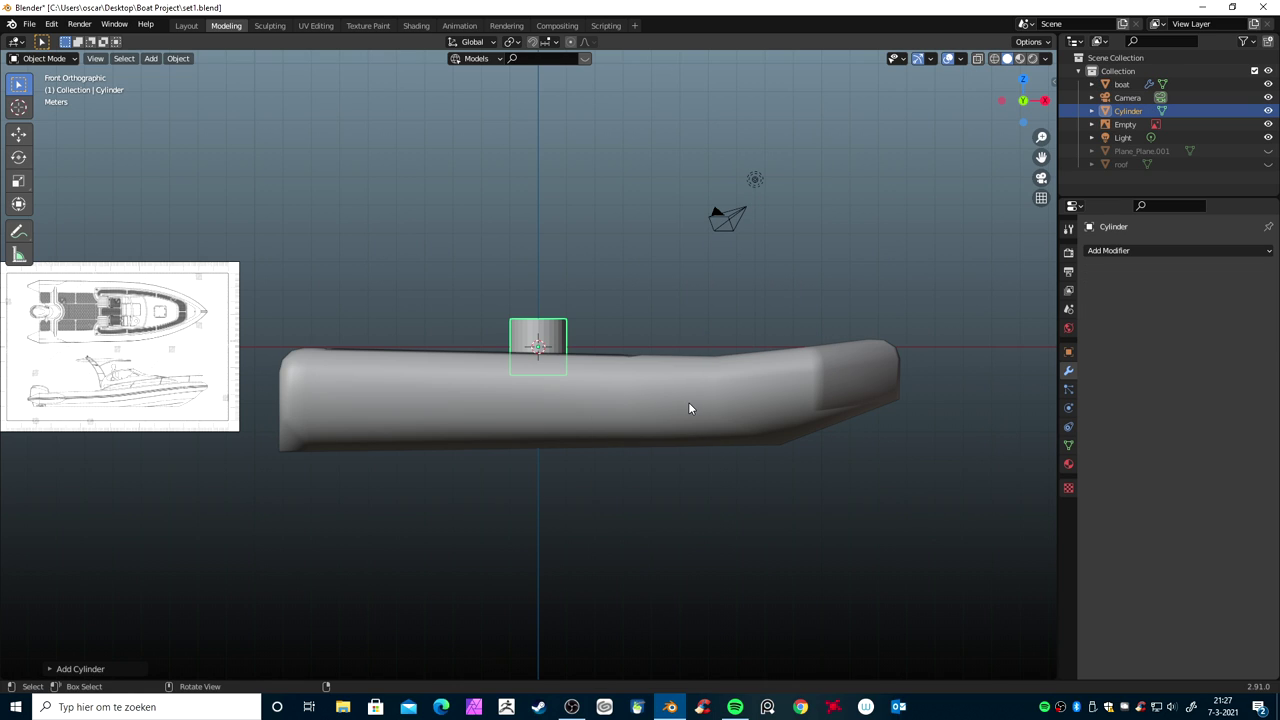
{"action": "key", "text": "r"}
{"action": "key", "text": "x"}
{"action": "key", "text": "9"}
{"action": "key", "text": "0"}
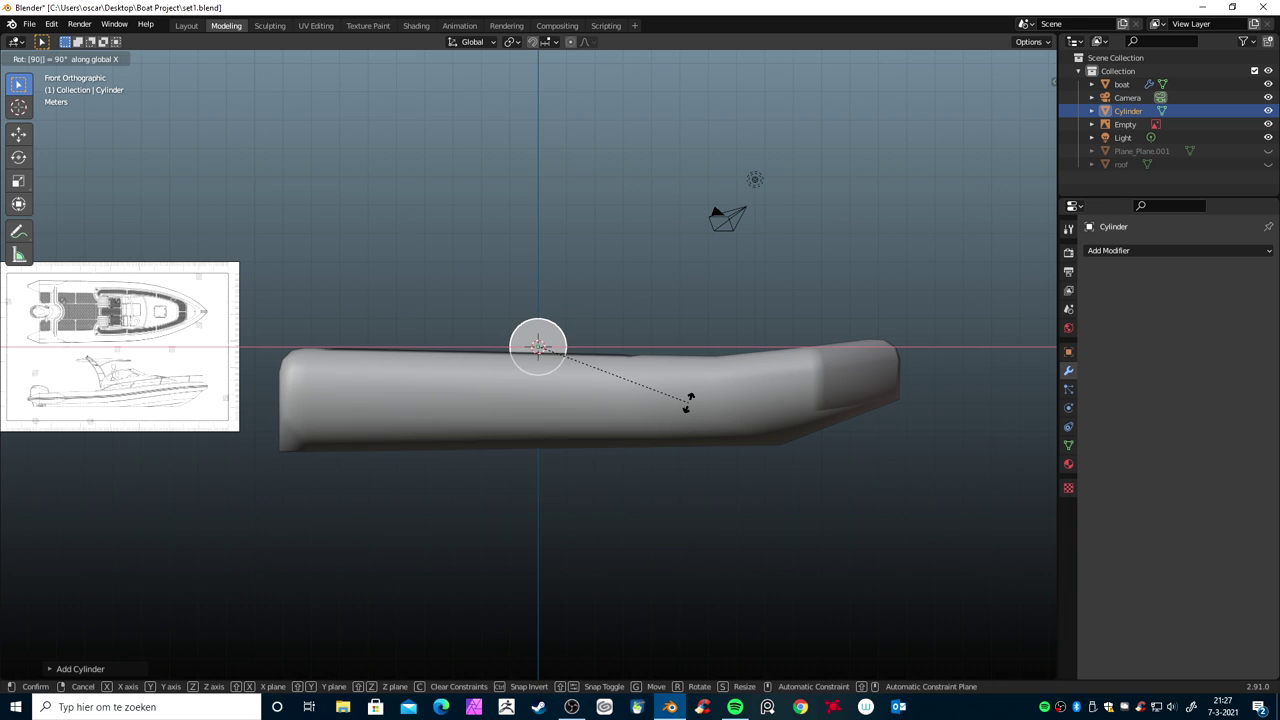
{"action": "key", "text": "Return"}
{"action": "key", "text": "r"}
{"action": "key", "text": "z"}
{"action": "key", "text": "9"}
{"action": "key", "text": "0"}
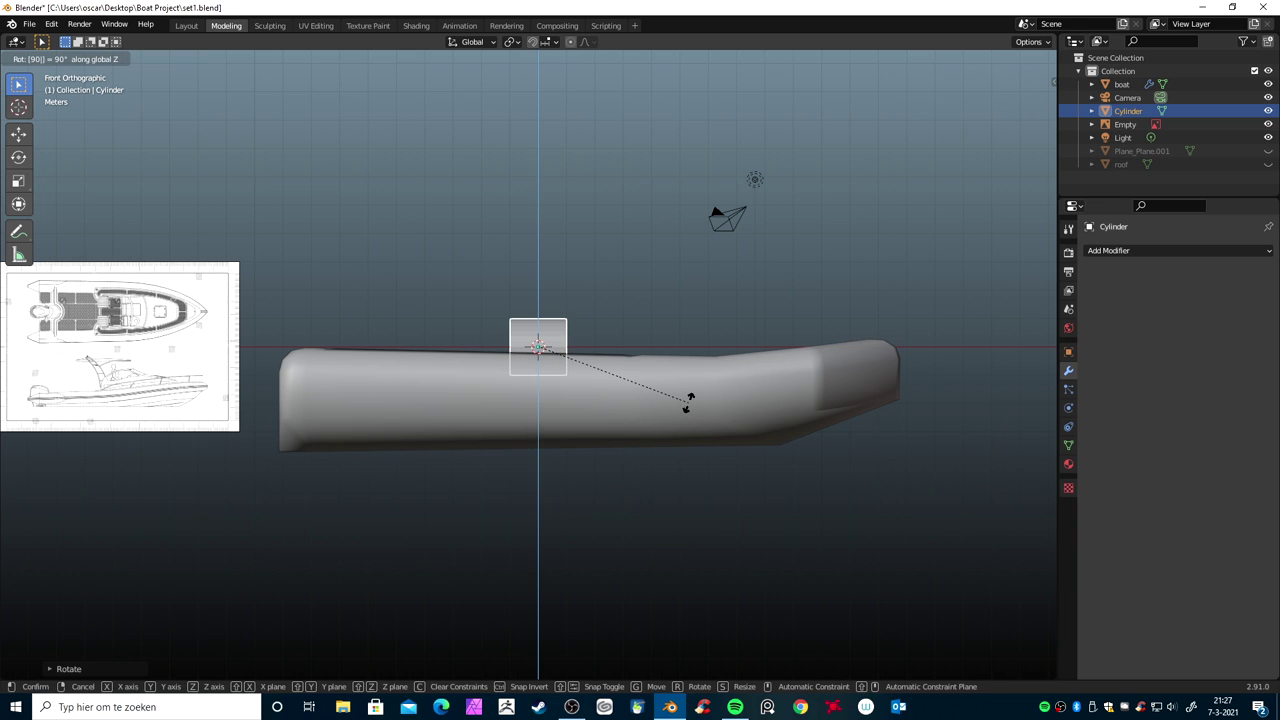
{"action": "key", "text": "Return"}
Shrink the cylinder, stretch it along X into a long bar, and place it above the hull's edge
{"action": "key", "text": "s"}
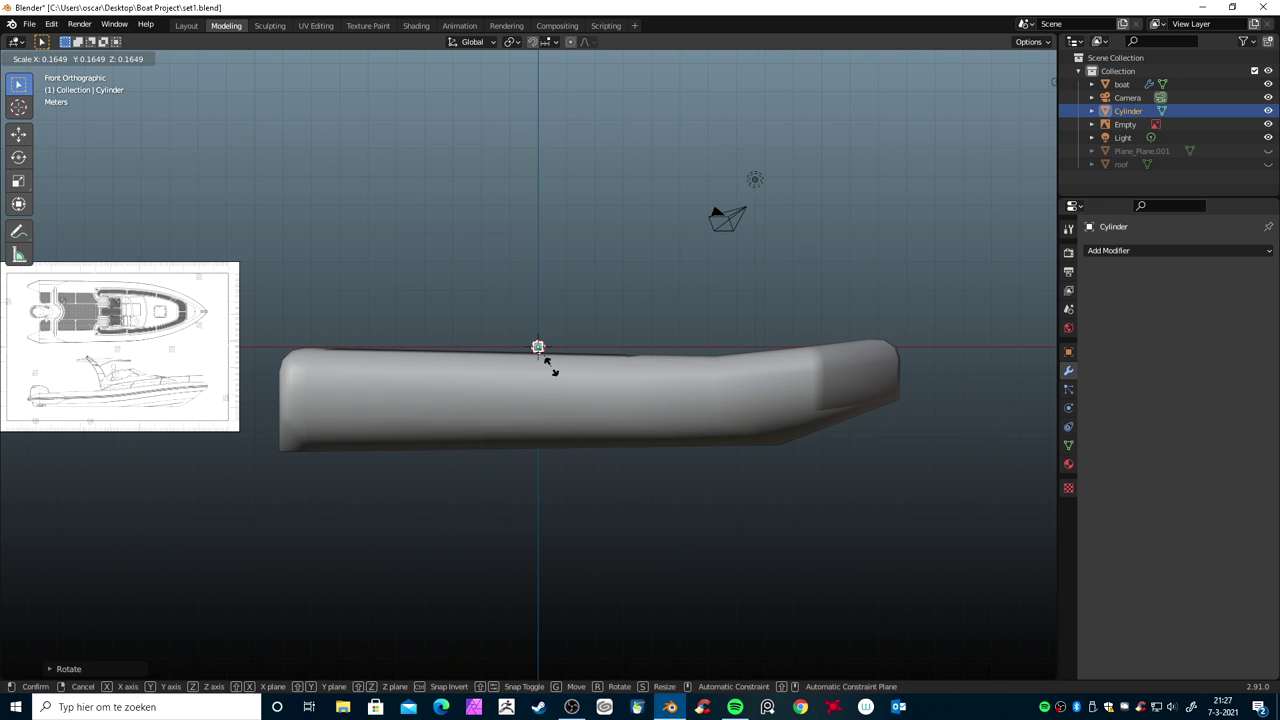
{"action": "left_click", "coordinate": [585, 372]}
{"action": "key", "text": "g"}
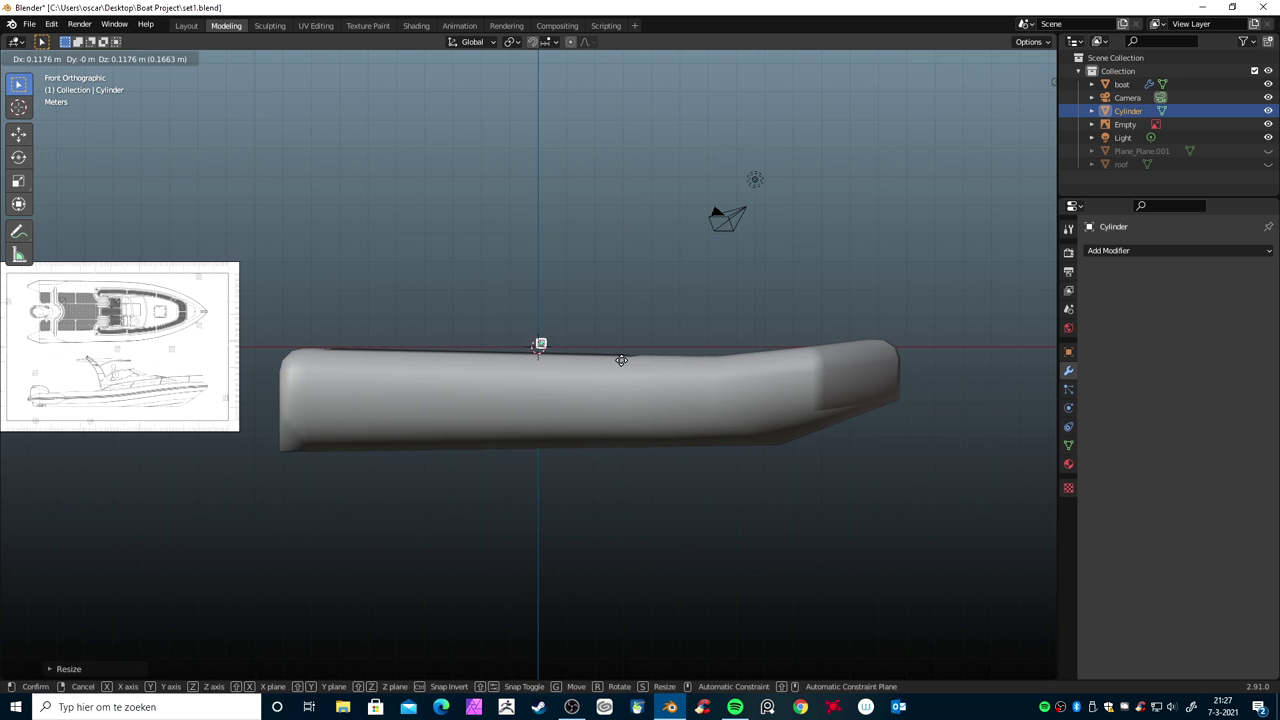
{"action": "left_click", "coordinate": [674, 365]}
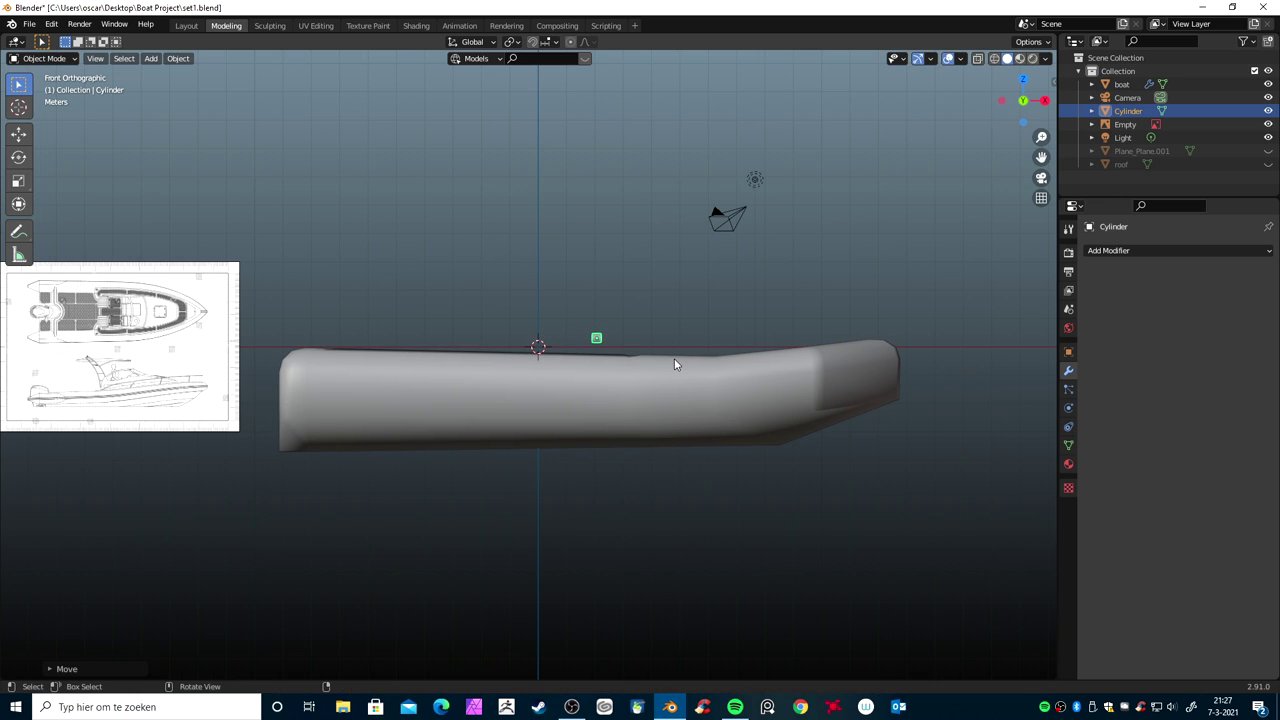
{"action": "key", "text": "s"}
{"action": "key", "text": "x"}
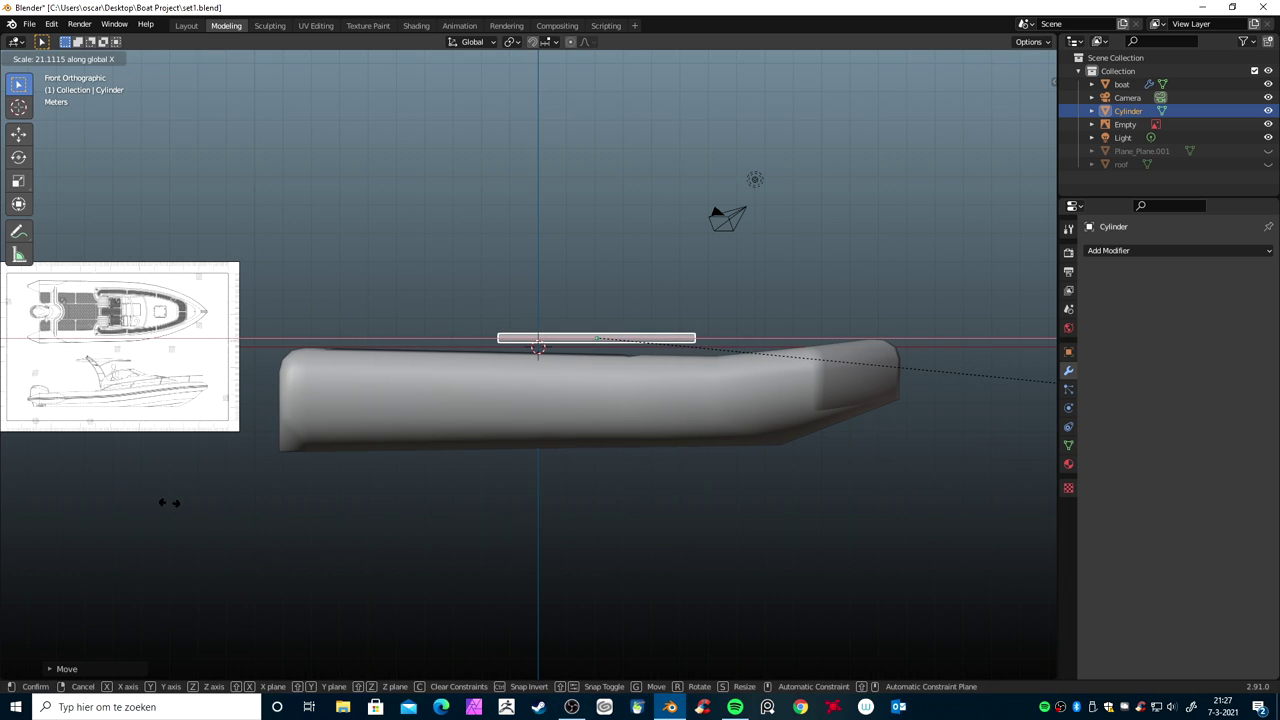
{"action": "left_click", "coordinate": [230, 557]}
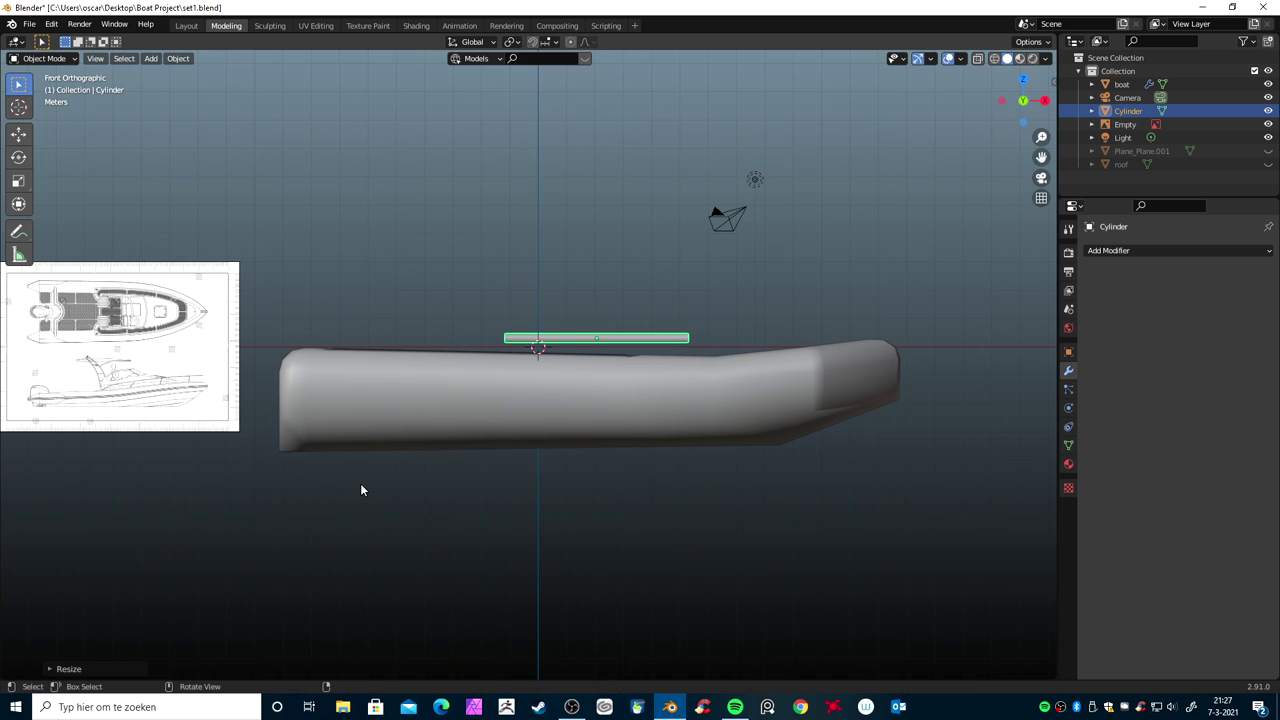
{"action": "key", "text": "g"}
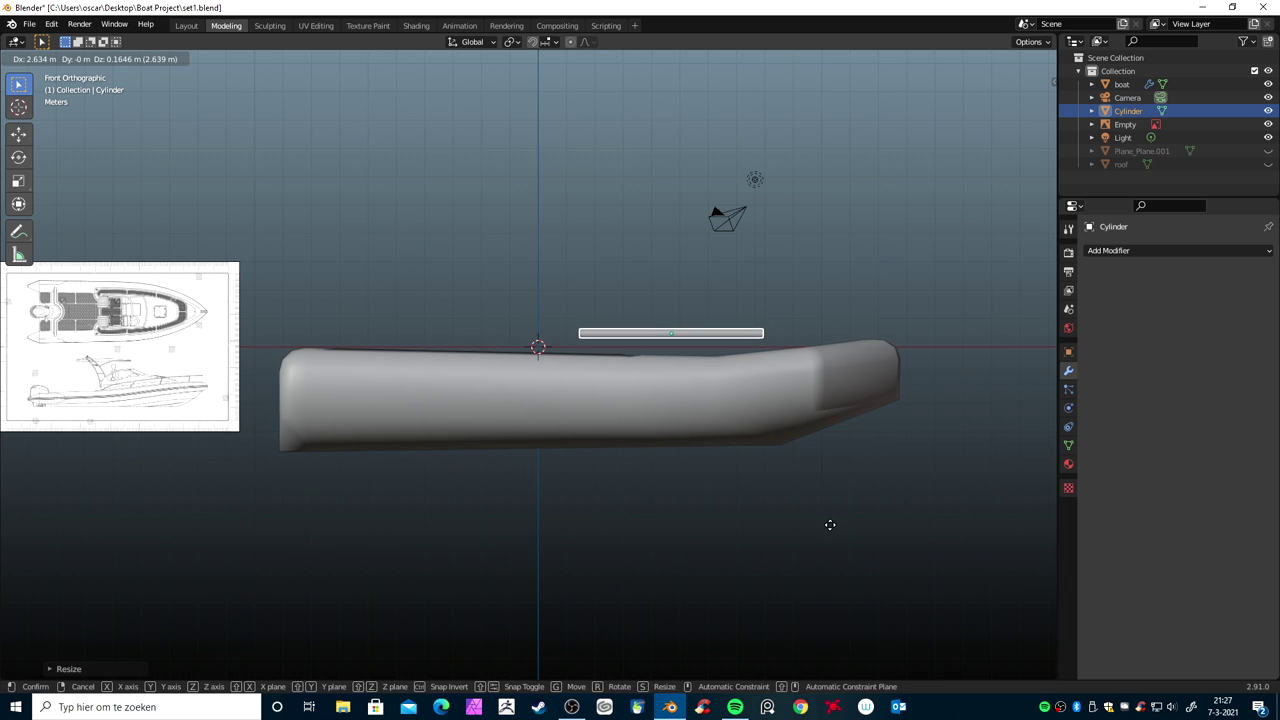
{"action": "left_click", "coordinate": [835, 509]}
{"action": "scroll", "coordinate": [810, 432], "scroll_direction": "up", "scroll_amount": 1}
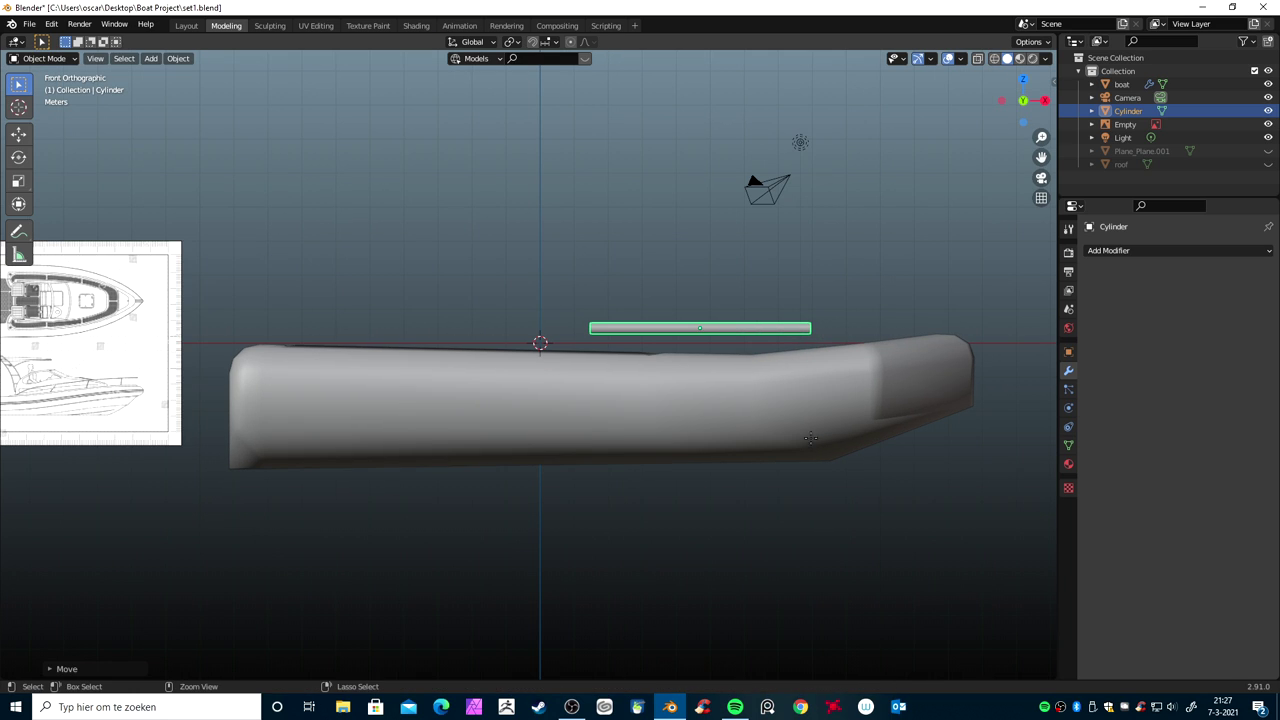
{"action": "left_click", "coordinate": [33, 62]}
{"action": "left_click", "coordinate": [69, 88]}
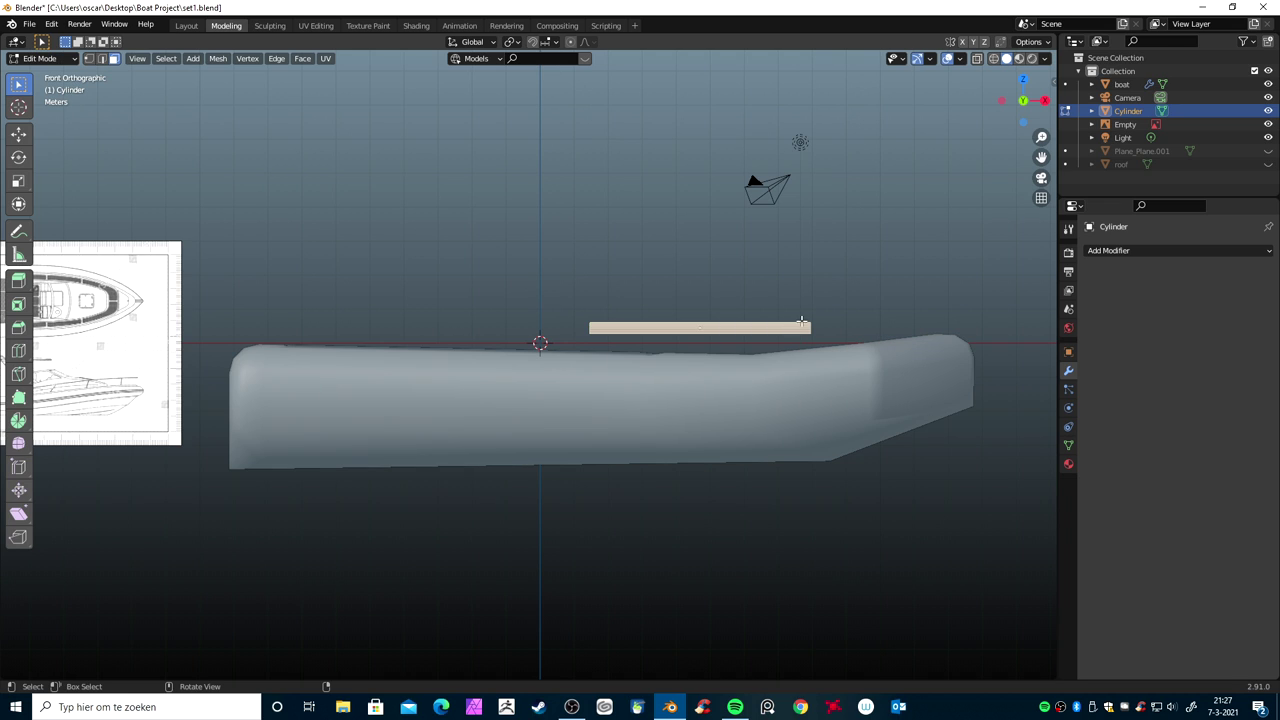
Select the whole bar in face mode and extrude its end into an upward-angled section
{"action": "scroll", "coordinate": [801, 316], "scroll_direction": "up", "scroll_amount": 3}
{"action": "middle_click_drag", "start_coordinate": [801, 316], "coordinate": [400, 370], "text": "shift"}
{"action": "key", "text": "ctrl+Tab"}
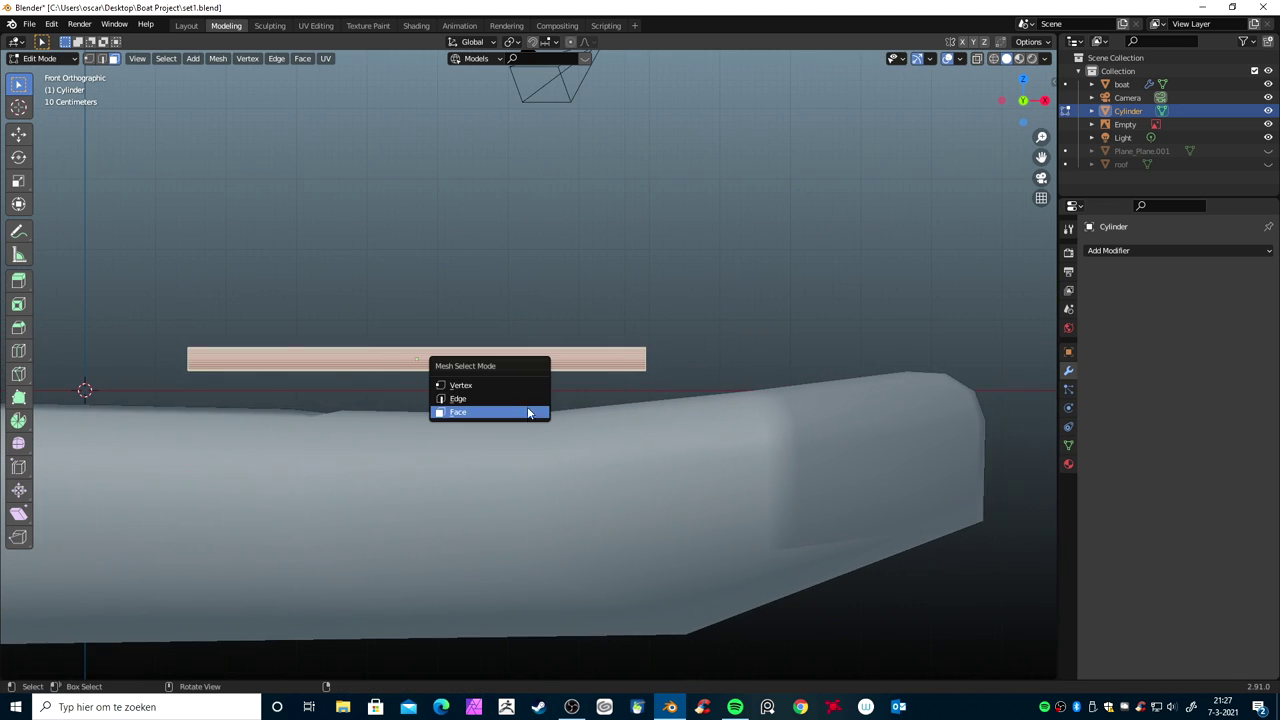
{"action": "left_click", "coordinate": [514, 400]}
{"action": "key", "text": "alt+a"}
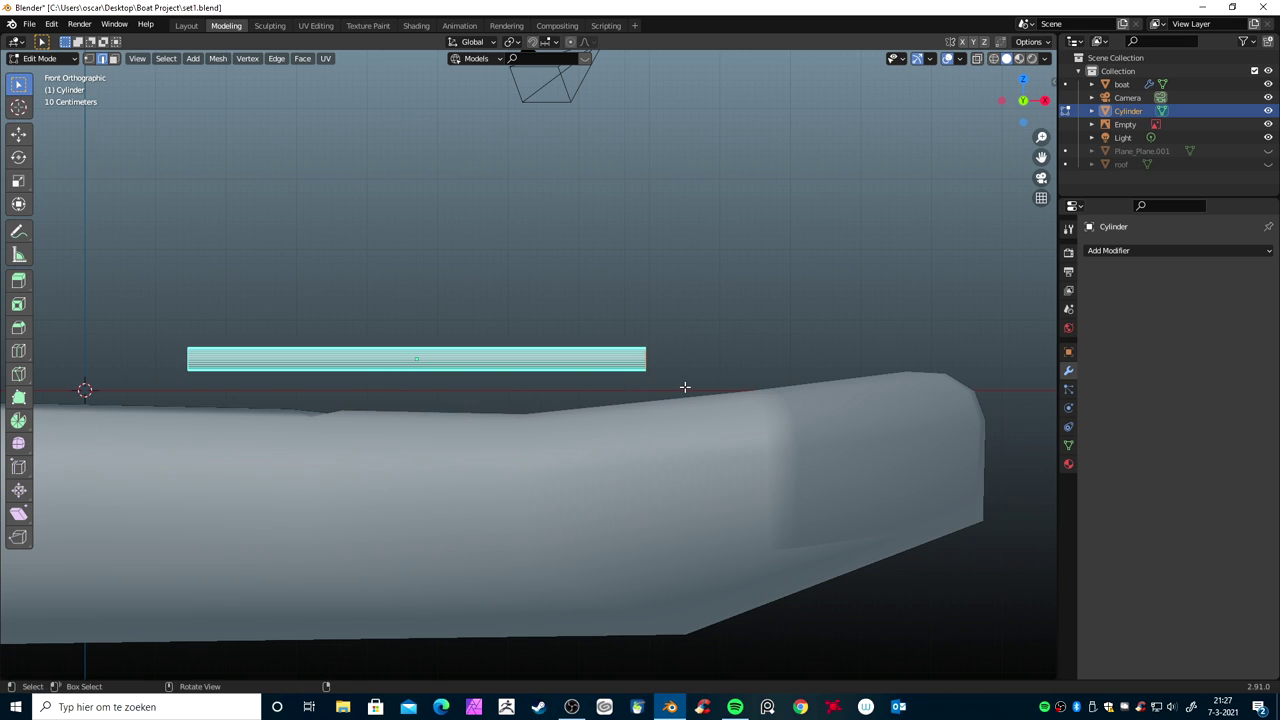
{"action": "key", "text": "e"}
{"action": "key", "text": "x"}
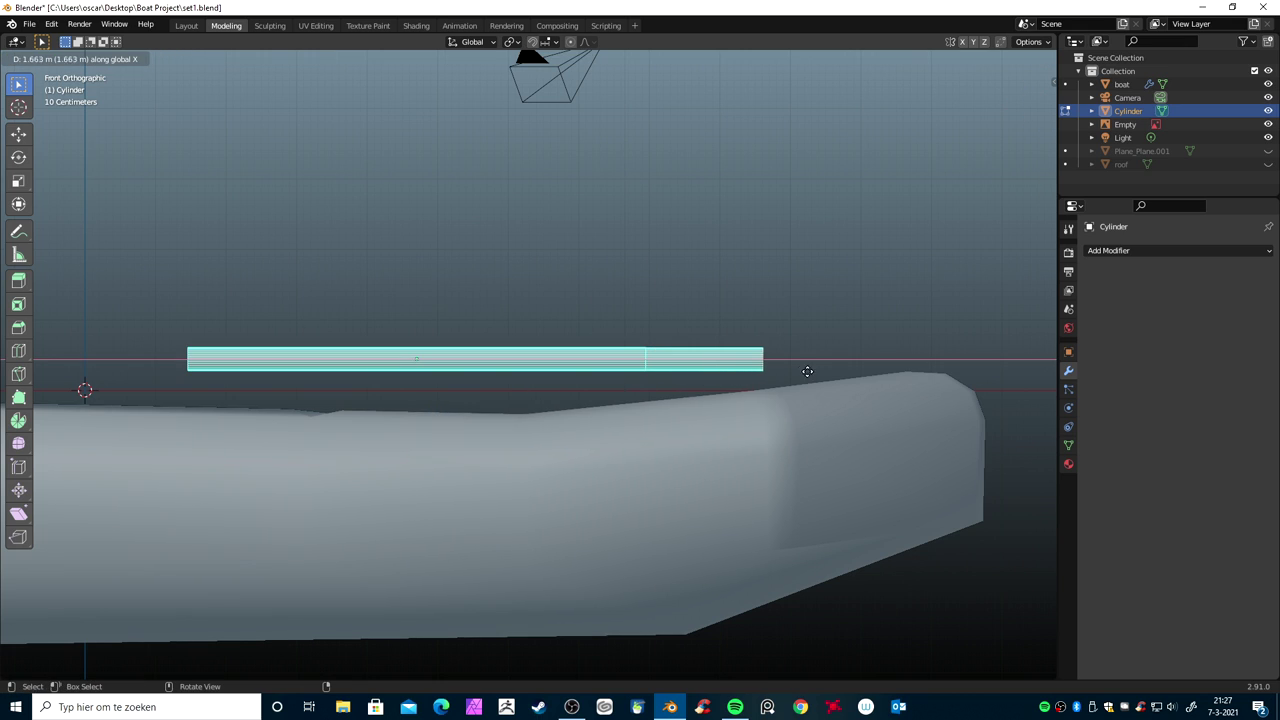
{"action": "key", "text": "x"}
{"action": "key", "text": "x"}
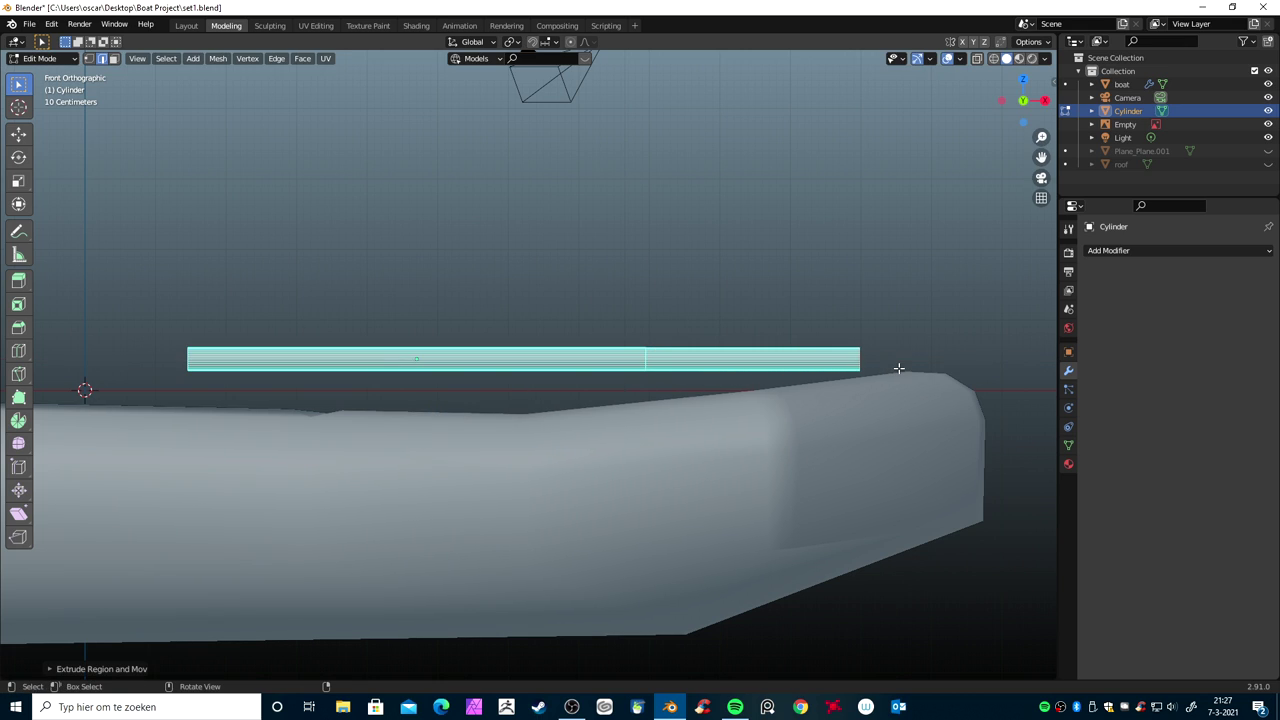
{"action": "left_click", "coordinate": [943, 343]}
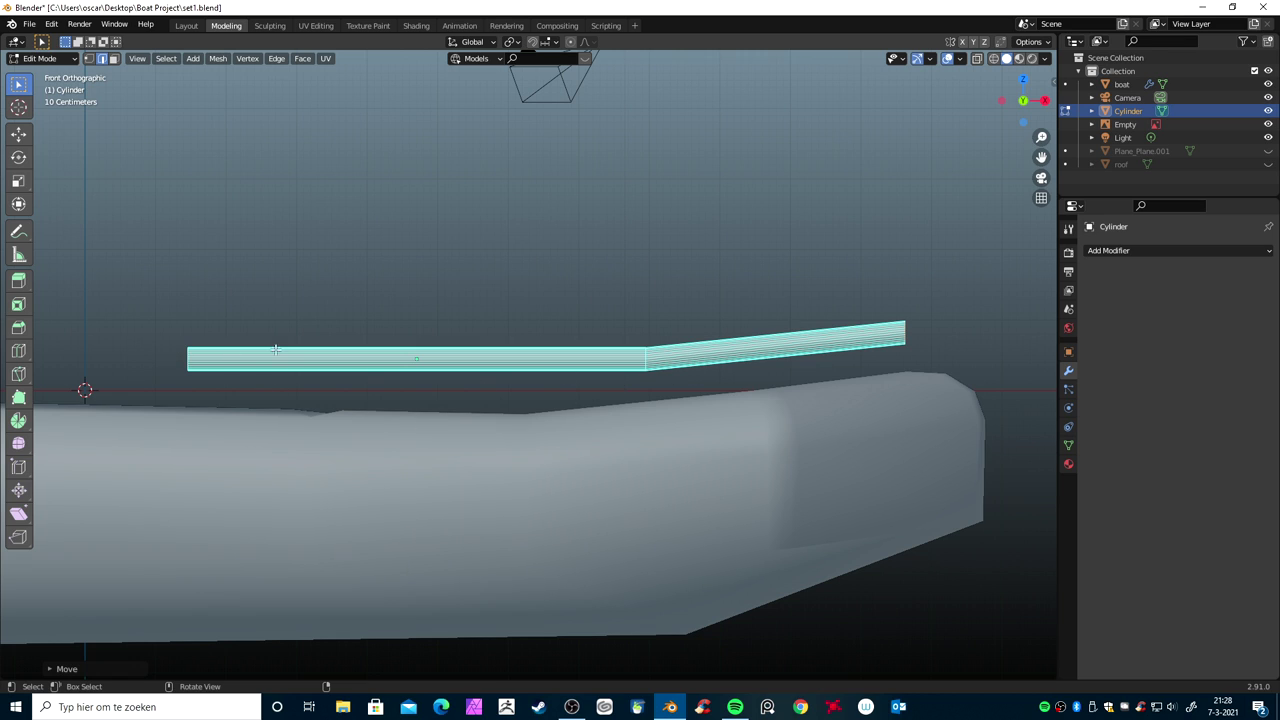
Add a loop cut near the rail's left end and duplicate that short end piece above it
{"action": "key", "text": "ctrl+r"}
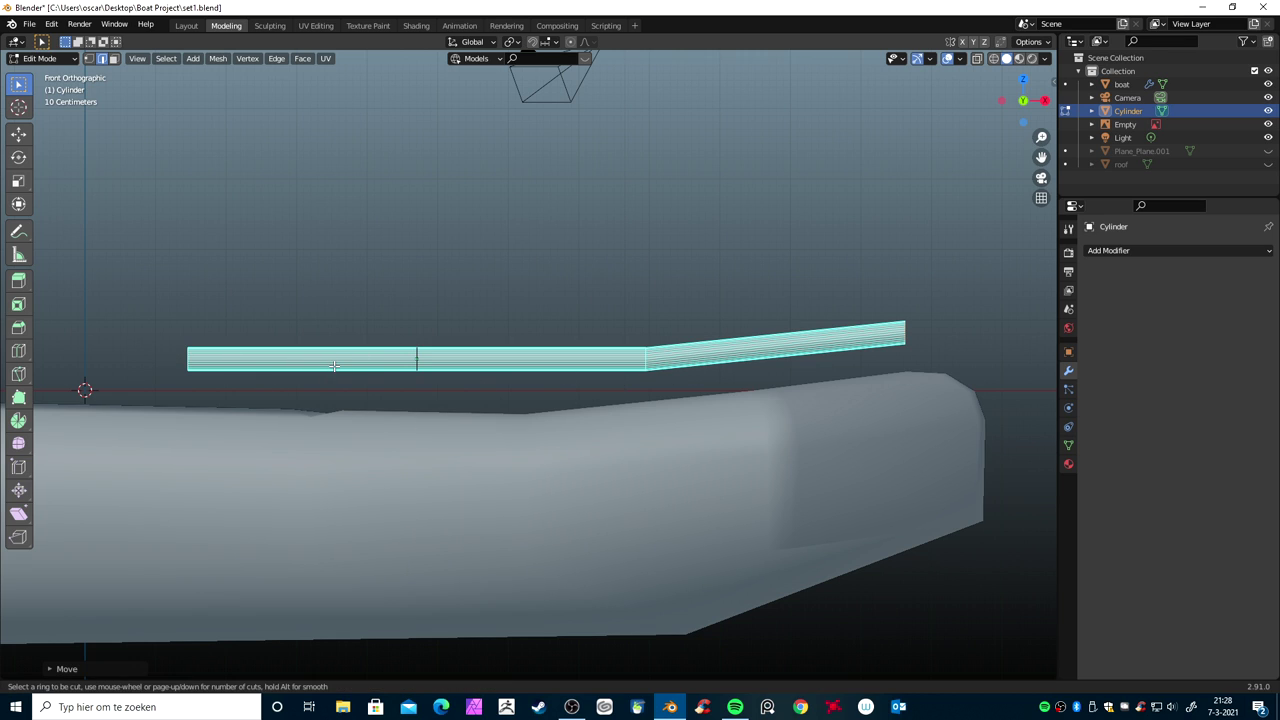
{"action": "left_click", "coordinate": [333, 366]}
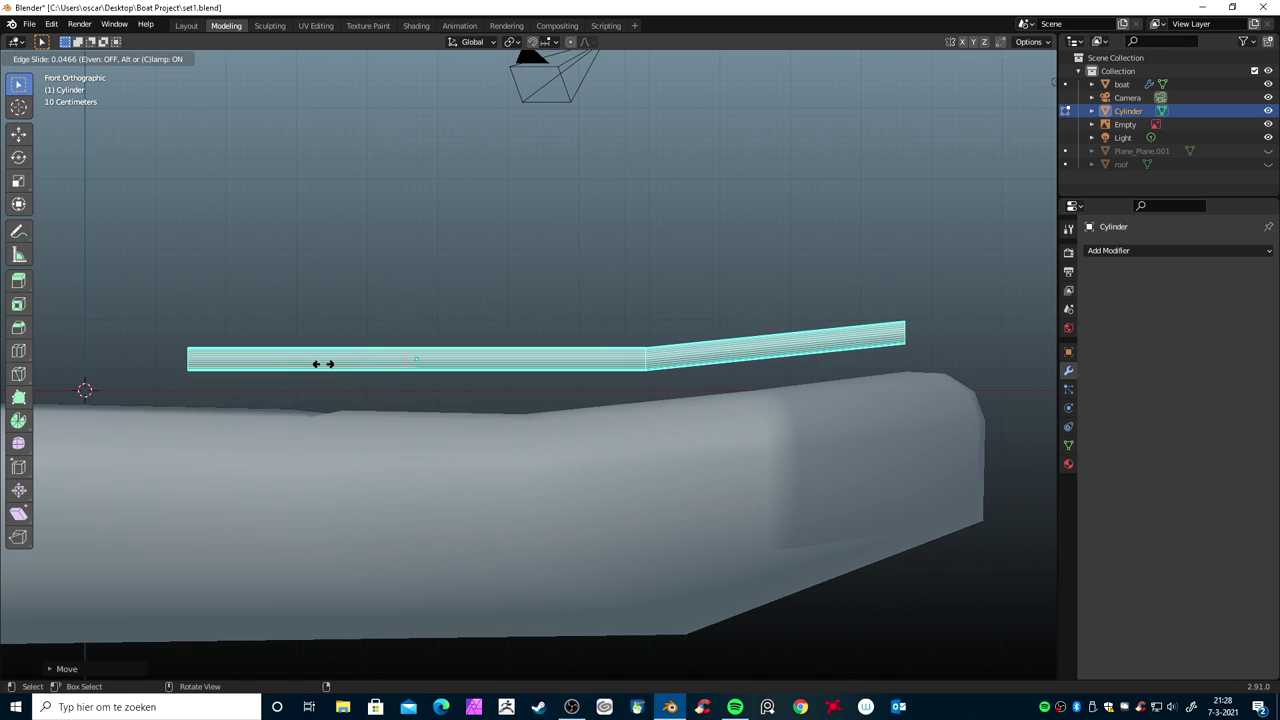
{"action": "left_click", "coordinate": [162, 370]}
{"action": "left_click_drag", "start_coordinate": [176, 337], "coordinate": [258, 381]}
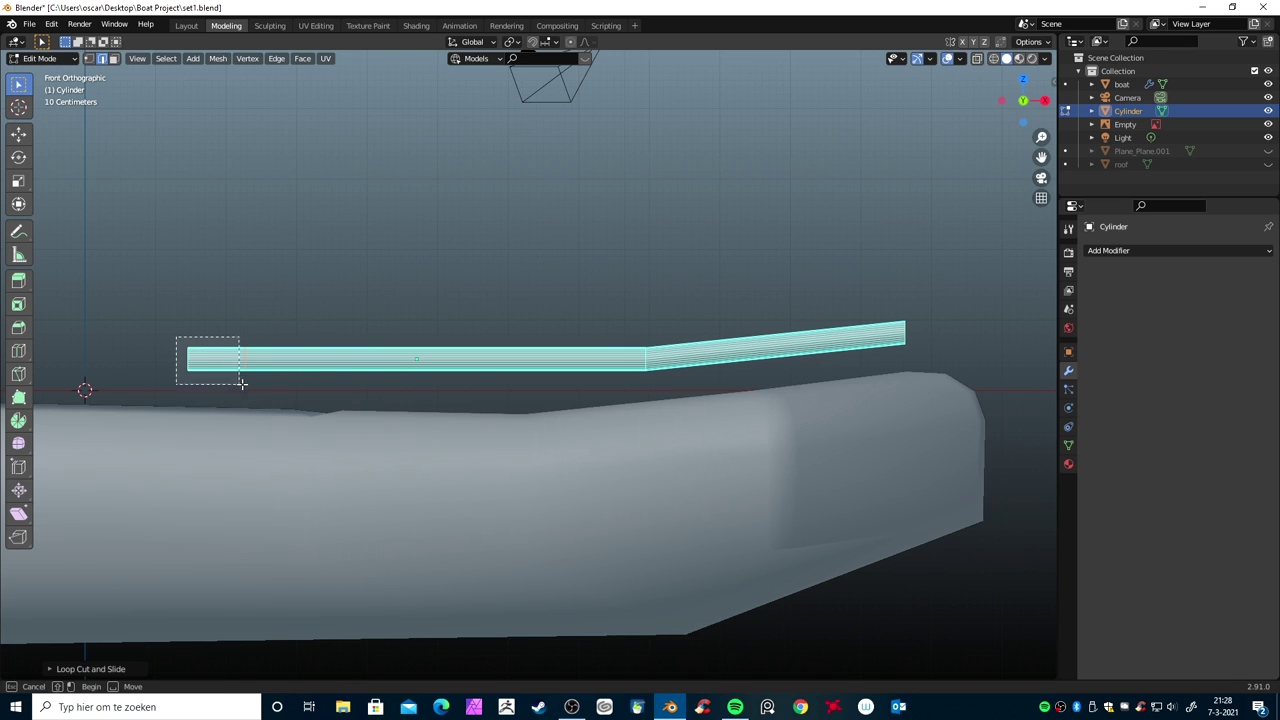
{"action": "key", "text": "shift+d"}
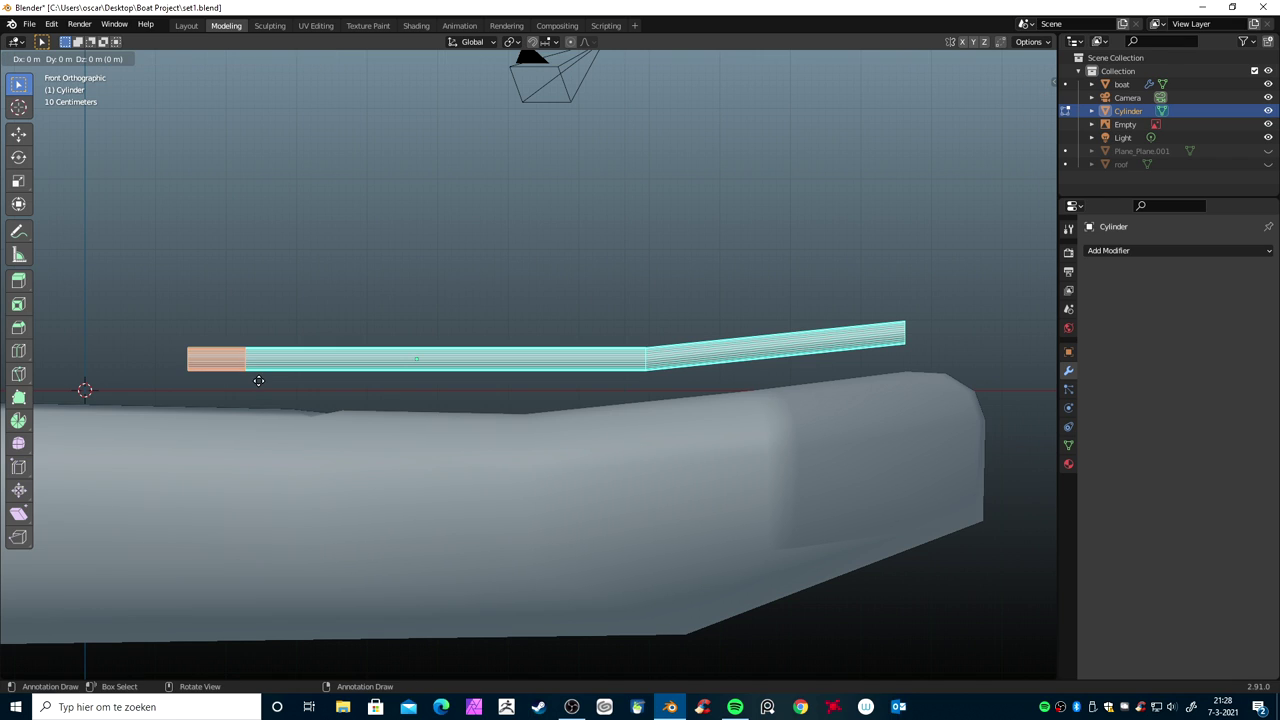
{"action": "left_click", "coordinate": [282, 318]}
Separate the duplicate, rotate it 90° about Y, center its origin, and place it under the rail
{"action": "key", "text": "p"}
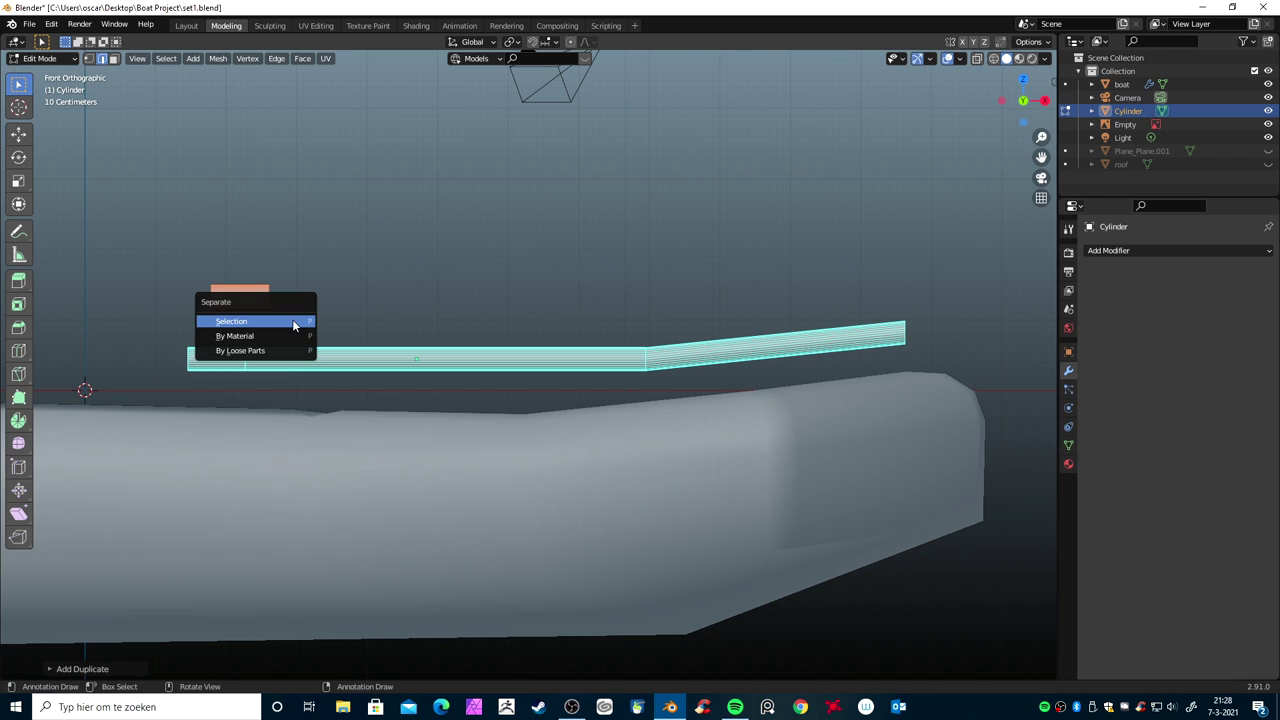
{"action": "left_click", "coordinate": [286, 352]}
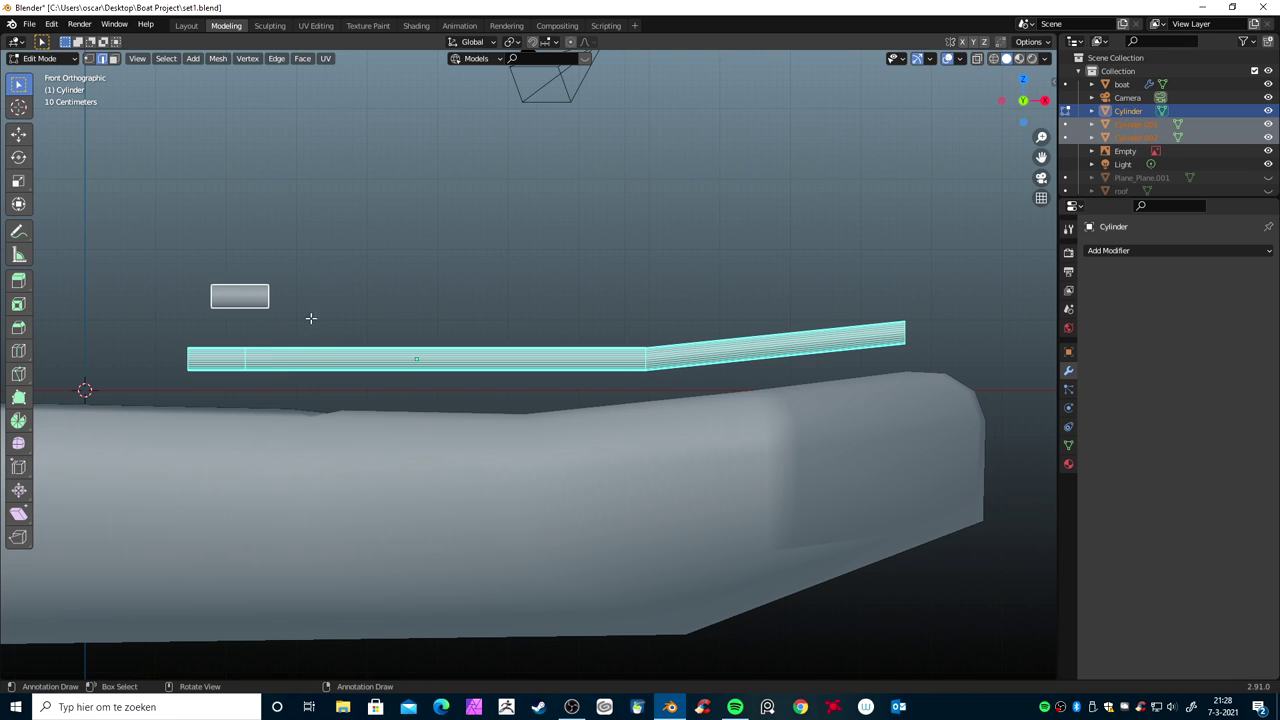
{"action": "key", "text": "Tab"}
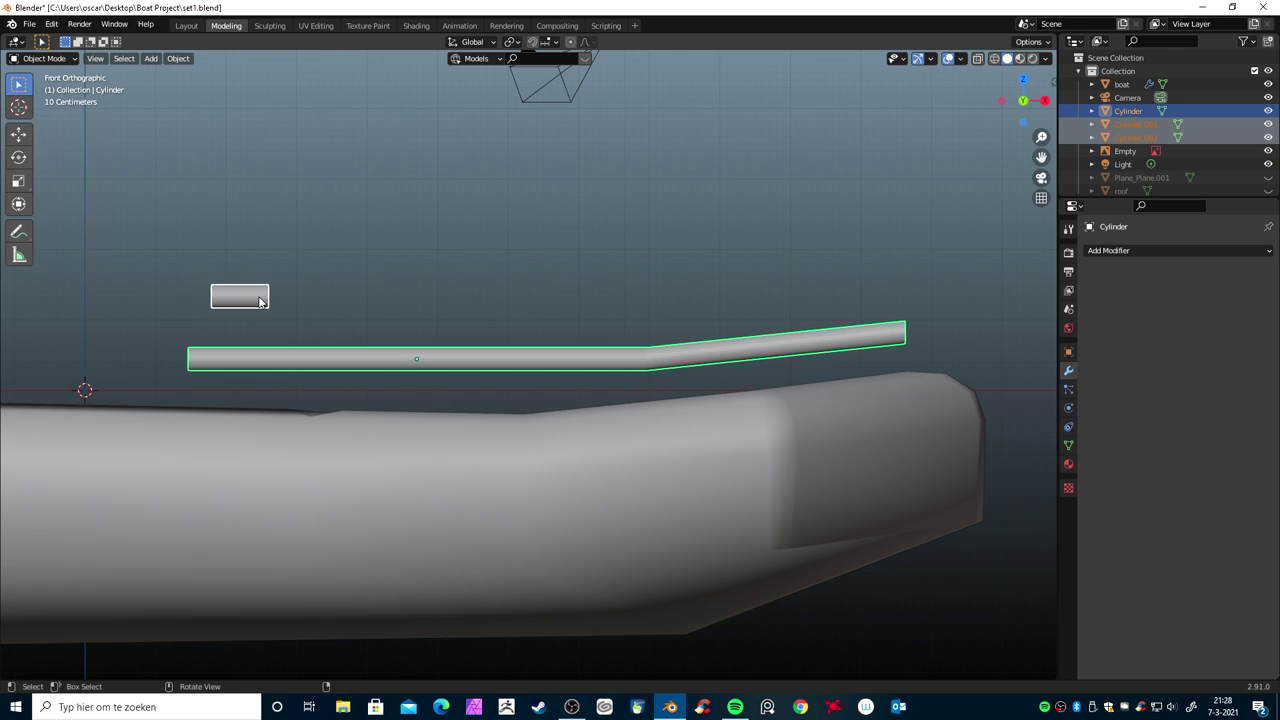
{"action": "left_click", "coordinate": [260, 302]}
{"action": "key", "text": "r"}
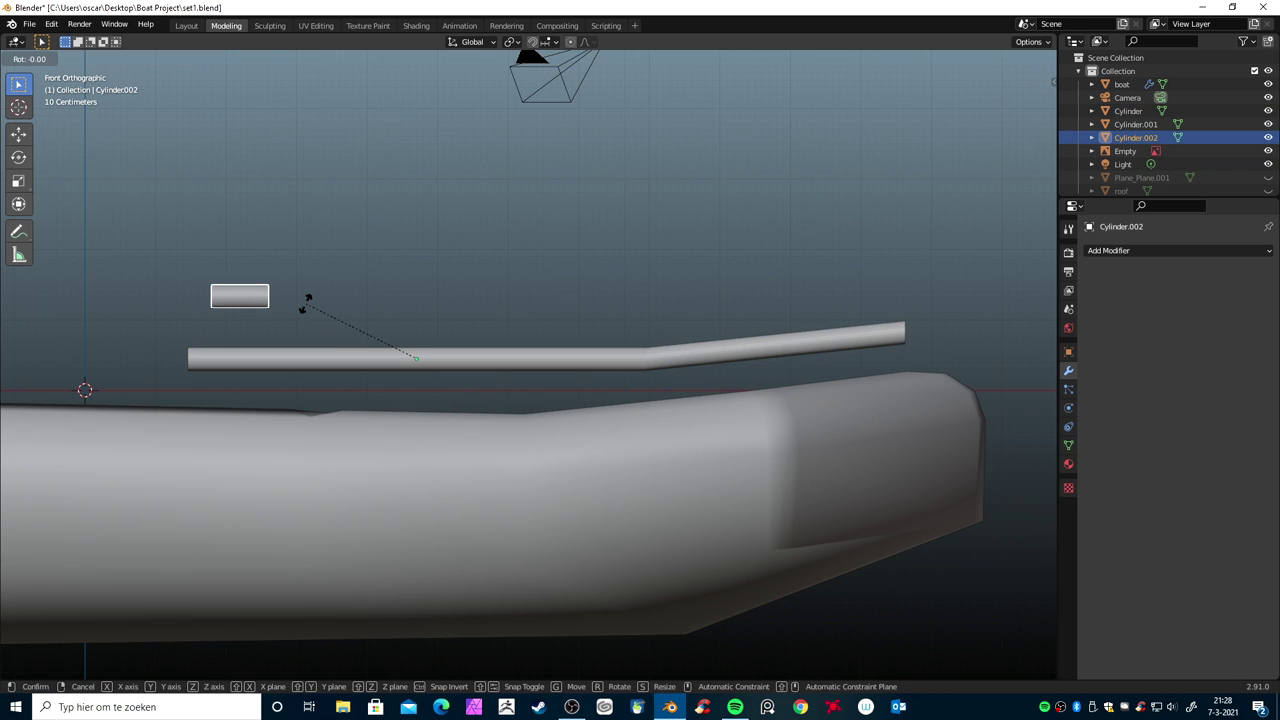
{"action": "type", "text": "y"}
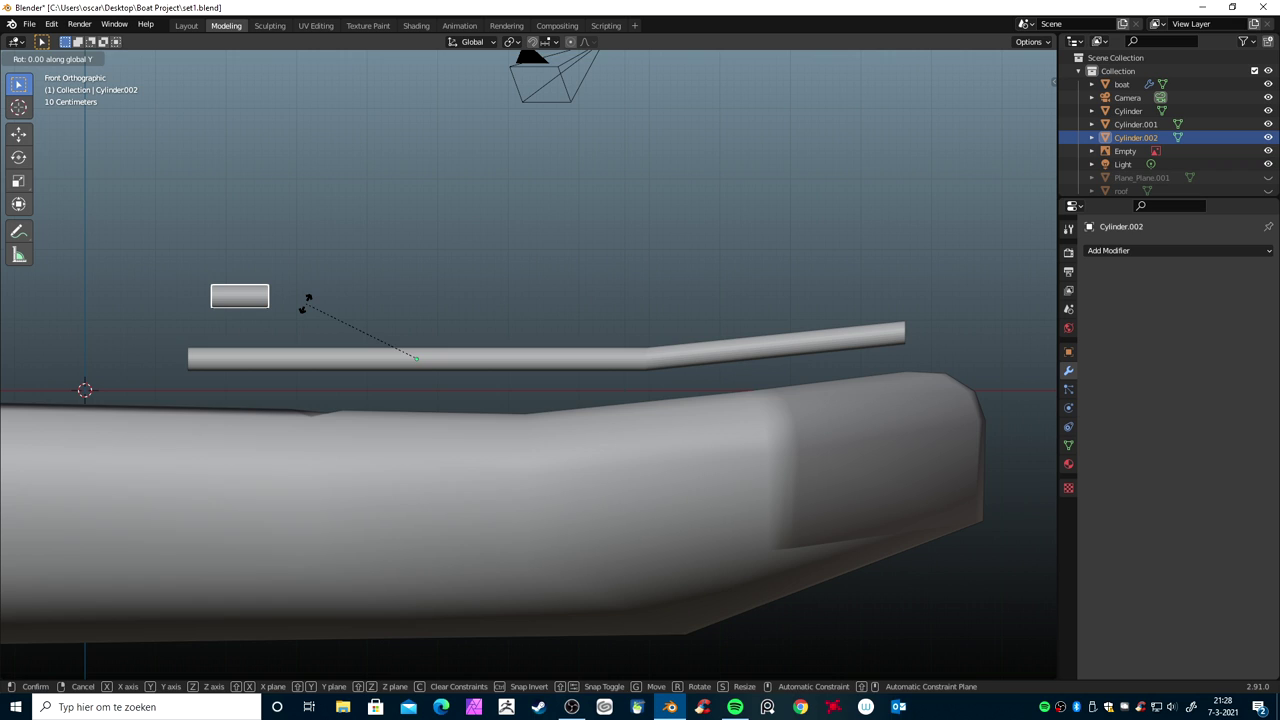
{"action": "type", "text": "90"}
{"action": "key", "text": "Return"}
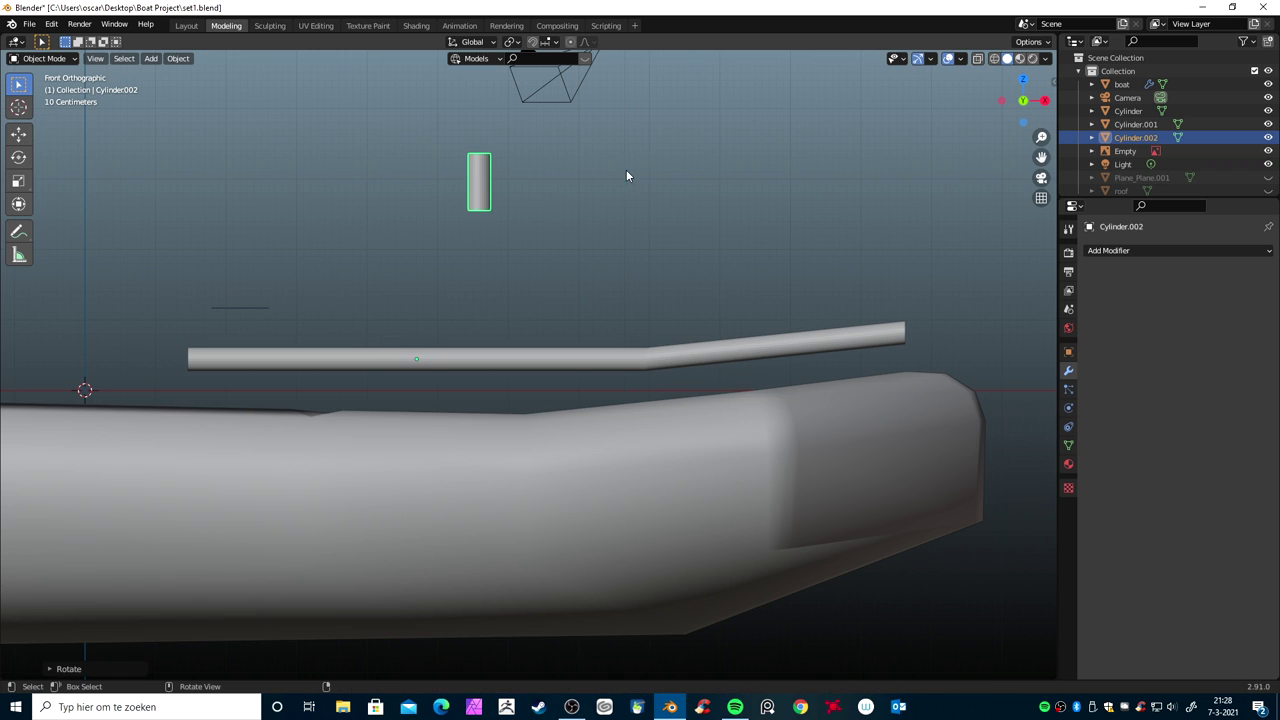
{"action": "left_click", "coordinate": [178, 58]}
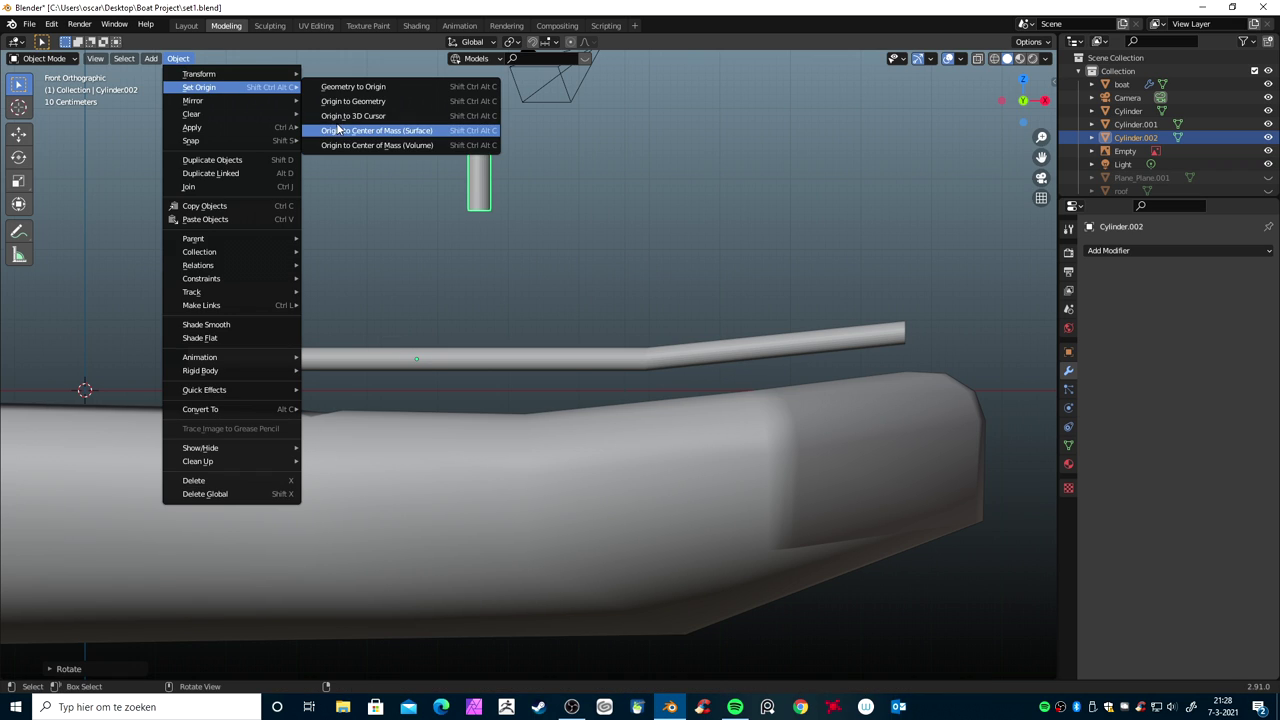
{"action": "left_click", "coordinate": [370, 131]}
{"action": "key", "text": "g"}
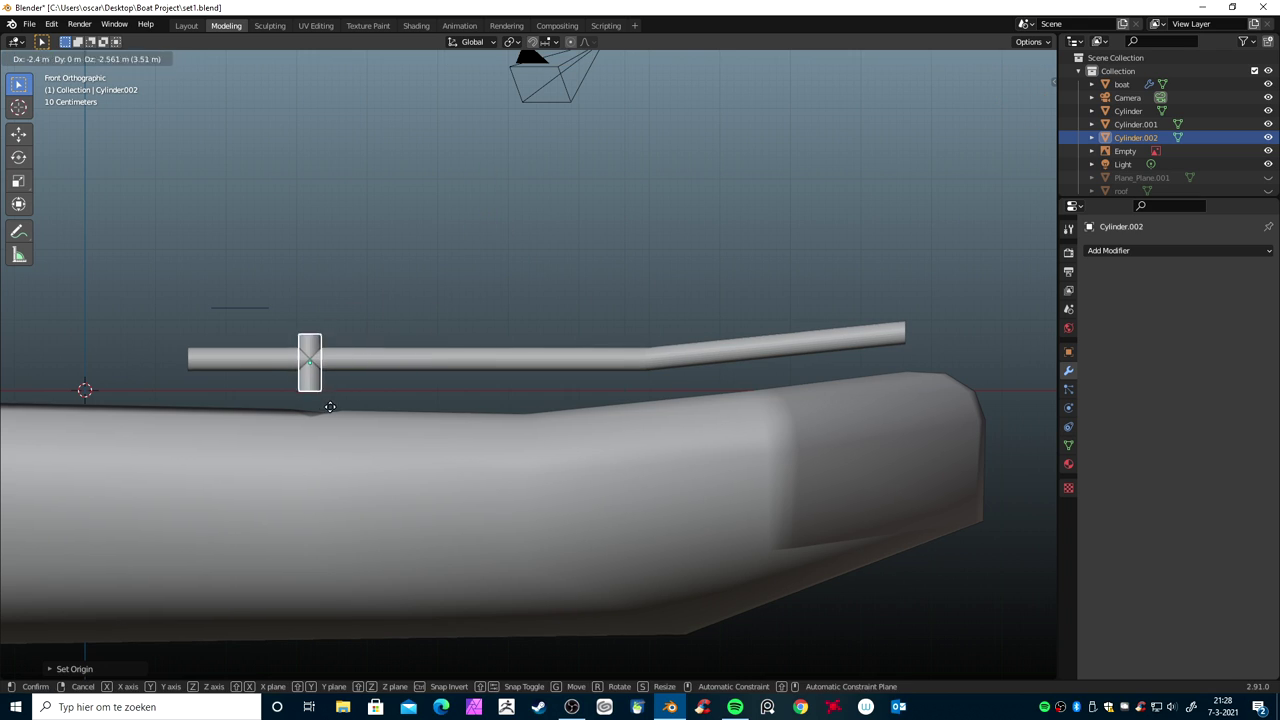
{"action": "left_click", "coordinate": [247, 427]}
Delete the stray thin leftover object Cylinder.001
{"action": "left_click_drag", "start_coordinate": [200, 286], "coordinate": [268, 315]}
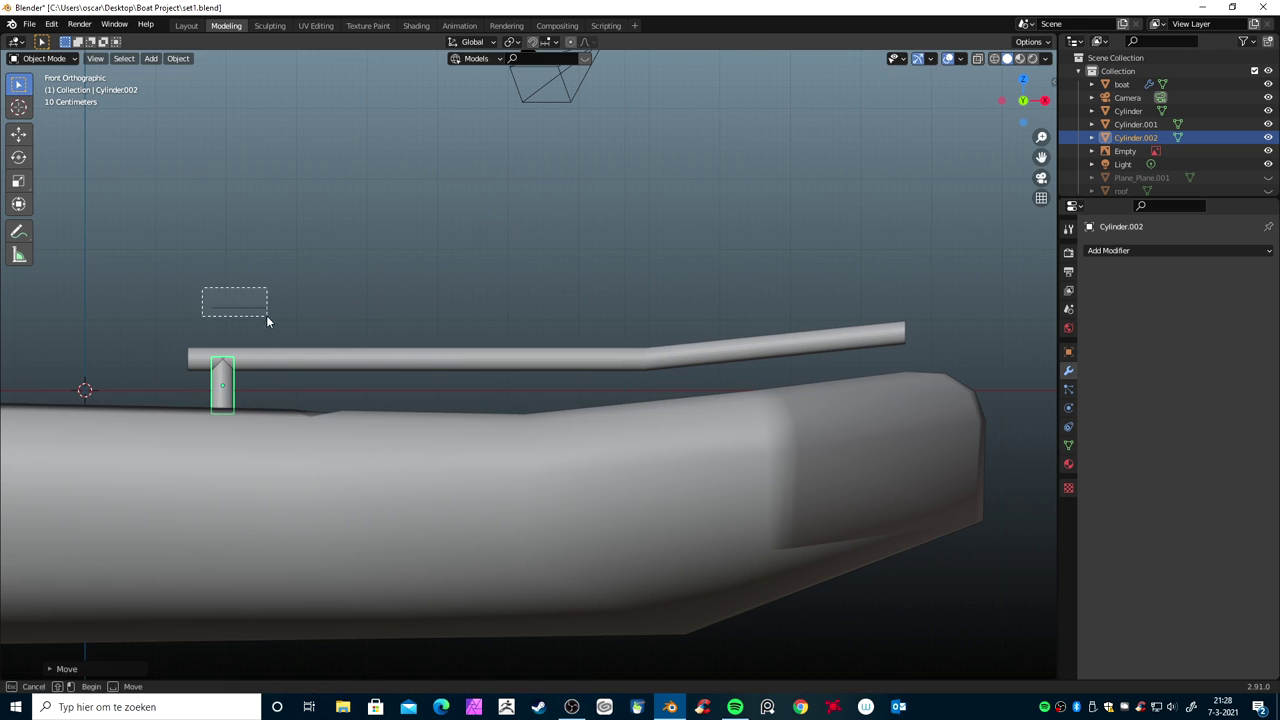
{"action": "key", "text": "x"}
{"action": "left_click", "coordinate": [323, 323]}
{"action": "mouse_move", "coordinate": [324, 329]}
{"action": "middle_mouse_down"}
{"action": "mouse_move", "coordinate": [397, 418]}
{"action": "mouse_move", "coordinate": [471, 420]}
{"action": "mouse_move", "coordinate": [500, 400]}
{"action": "mouse_move", "coordinate": [444, 412]}
{"action": "mouse_move", "coordinate": [417, 483]}
{"action": "mouse_move", "coordinate": [443, 528]}
{"action": "mouse_move", "coordinate": [577, 491]}
{"action": "mouse_move", "coordinate": [716, 379]}
{"action": "mouse_move", "coordinate": [678, 387]}
{"action": "middle_mouse_up"}
{"action": "left_click_drag", "start_coordinate": [166, 328], "coordinate": [418, 409]}
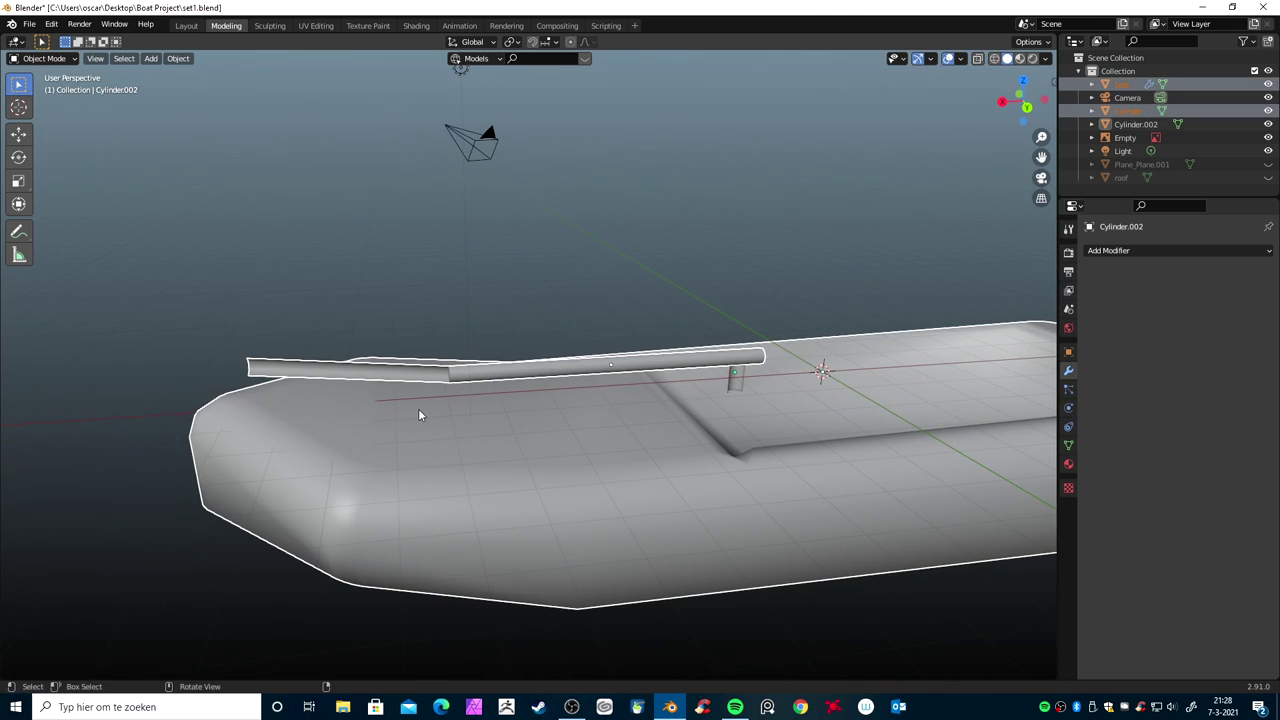
Select the rail, enter edit mode, and delete the geometry at its left end
{"action": "key", "text": "ctrl+z"}
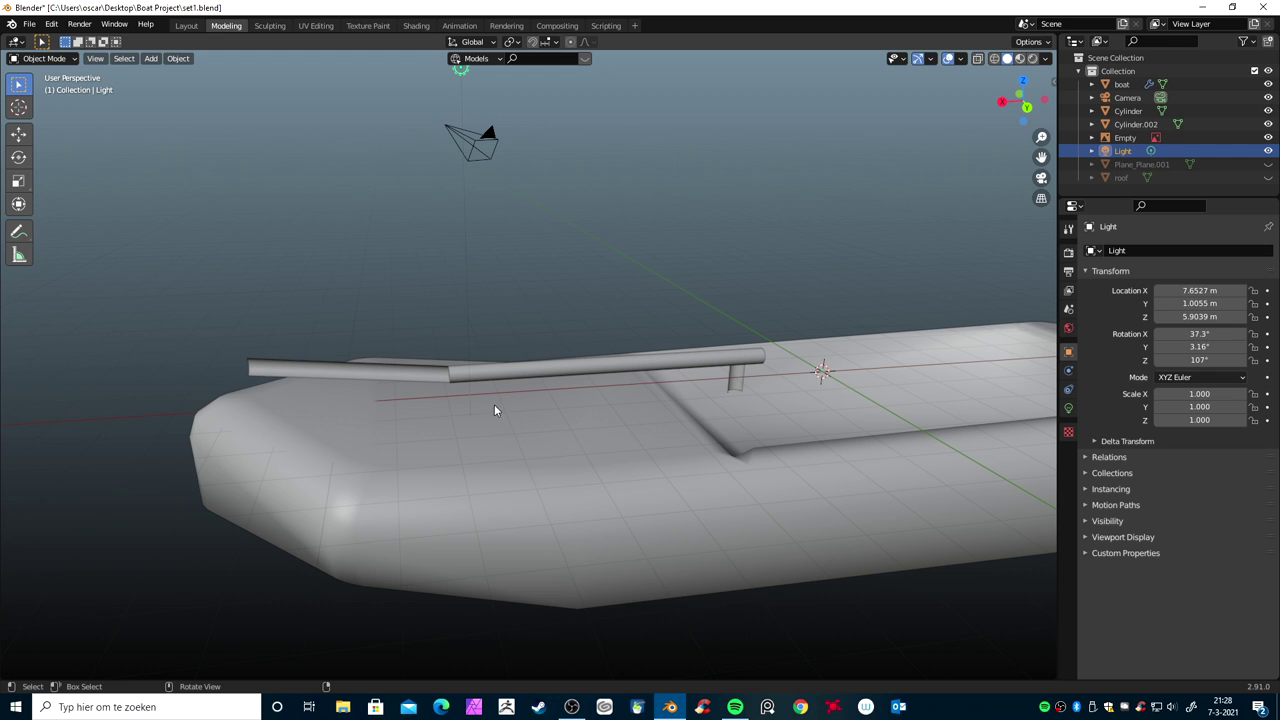
{"action": "left_click", "coordinate": [488, 370]}
{"action": "key", "text": "Tab"}
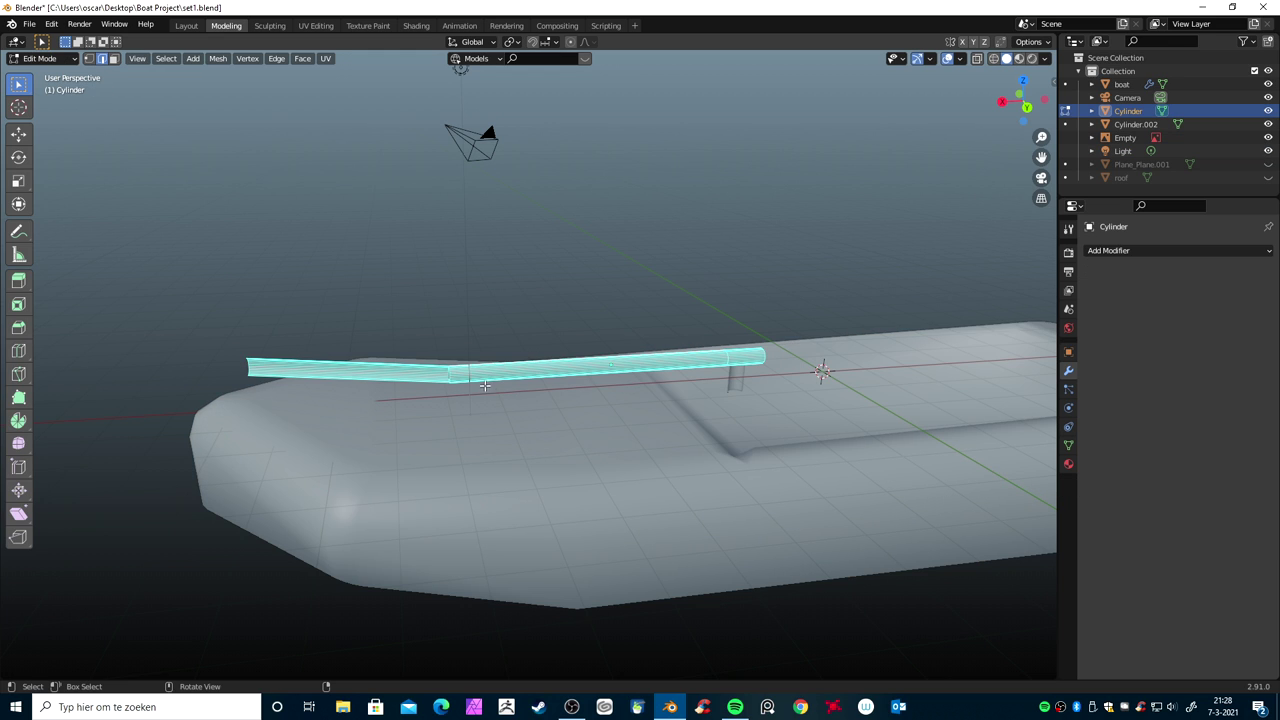
{"action": "middle_click_drag", "start_coordinate": [484, 385], "coordinate": [400, 381]}
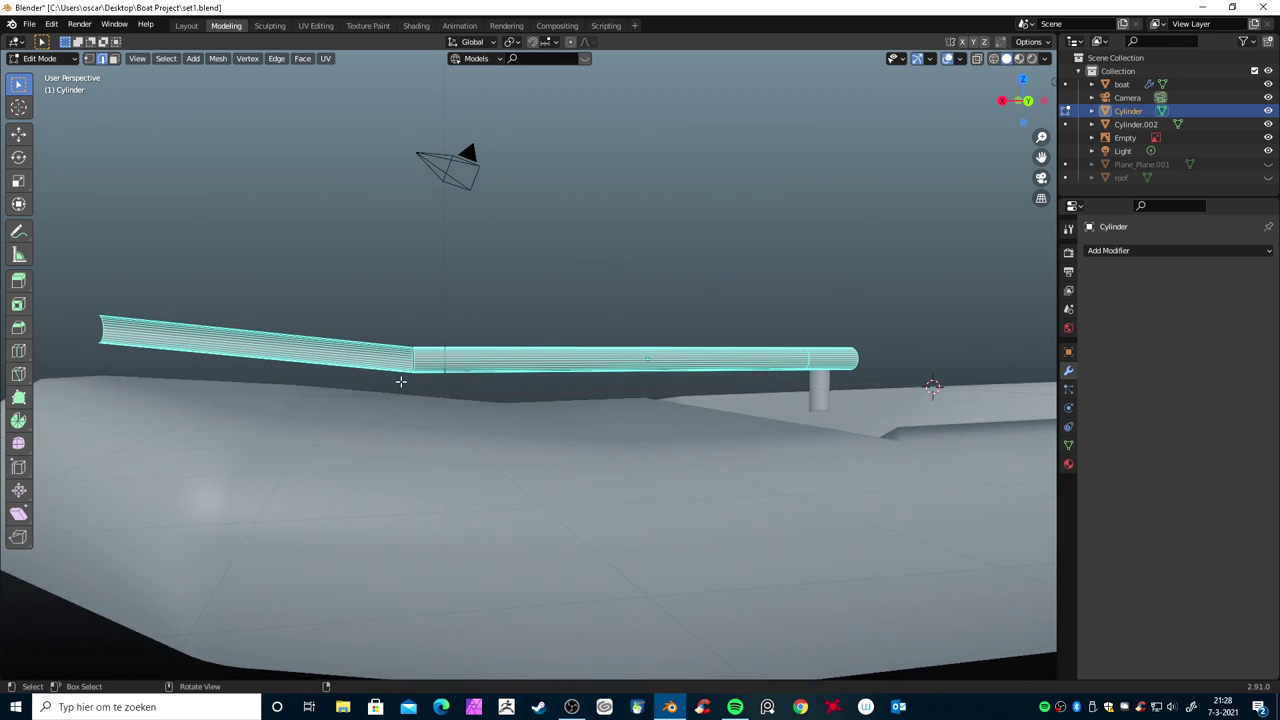
{"action": "left_click_drag", "start_coordinate": [56, 297], "coordinate": [130, 358]}
{"action": "key", "text": "x"}
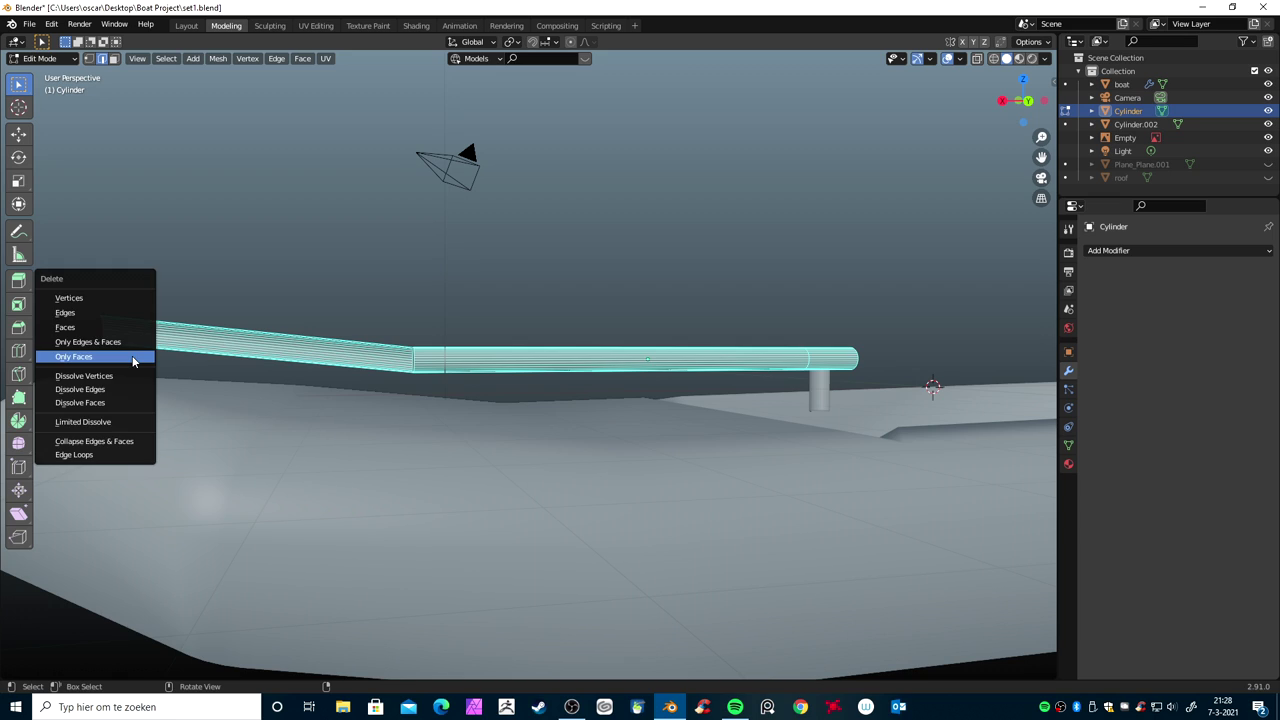
{"action": "left_click", "coordinate": [107, 313]}
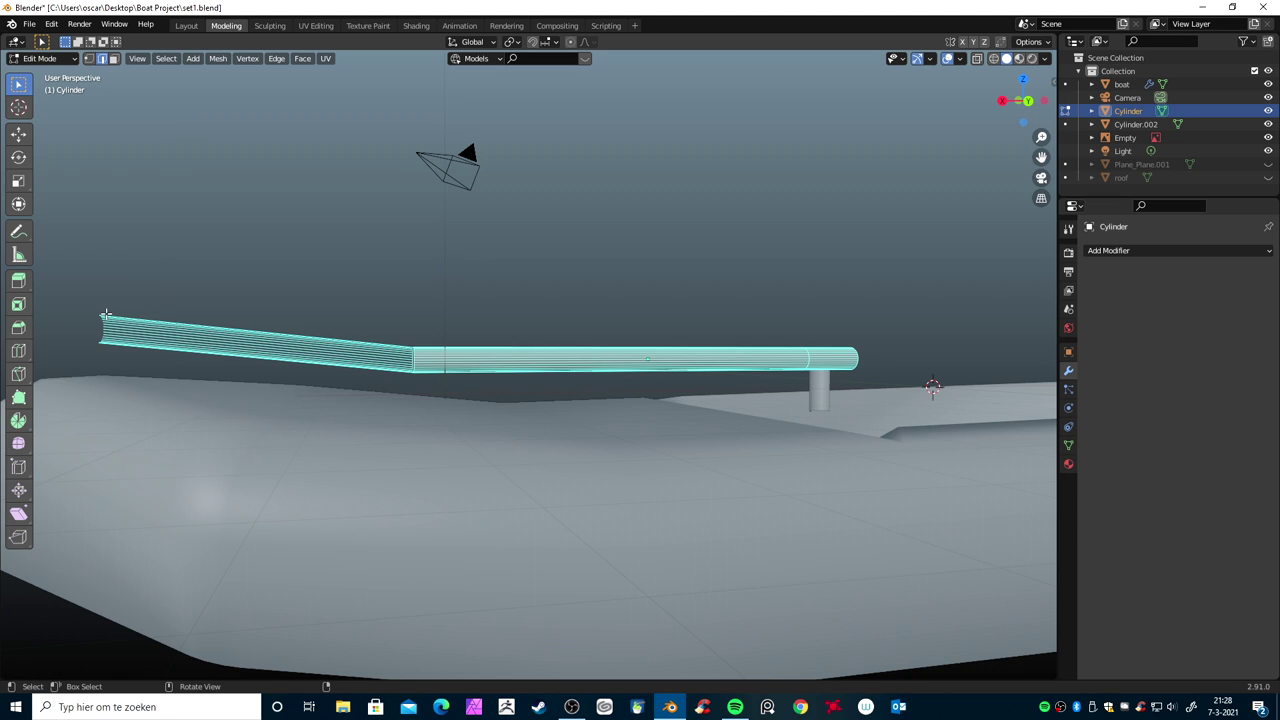
Delete the vertices of the rail's angled section, then view it from the front in X-ray
{"action": "left_click_drag", "start_coordinate": [88, 302], "coordinate": [405, 381]}
{"action": "key", "text": "q"}
{"action": "left_click", "coordinate": [345, 364]}
{"action": "left_click_drag", "start_coordinate": [52, 292], "coordinate": [130, 349]}
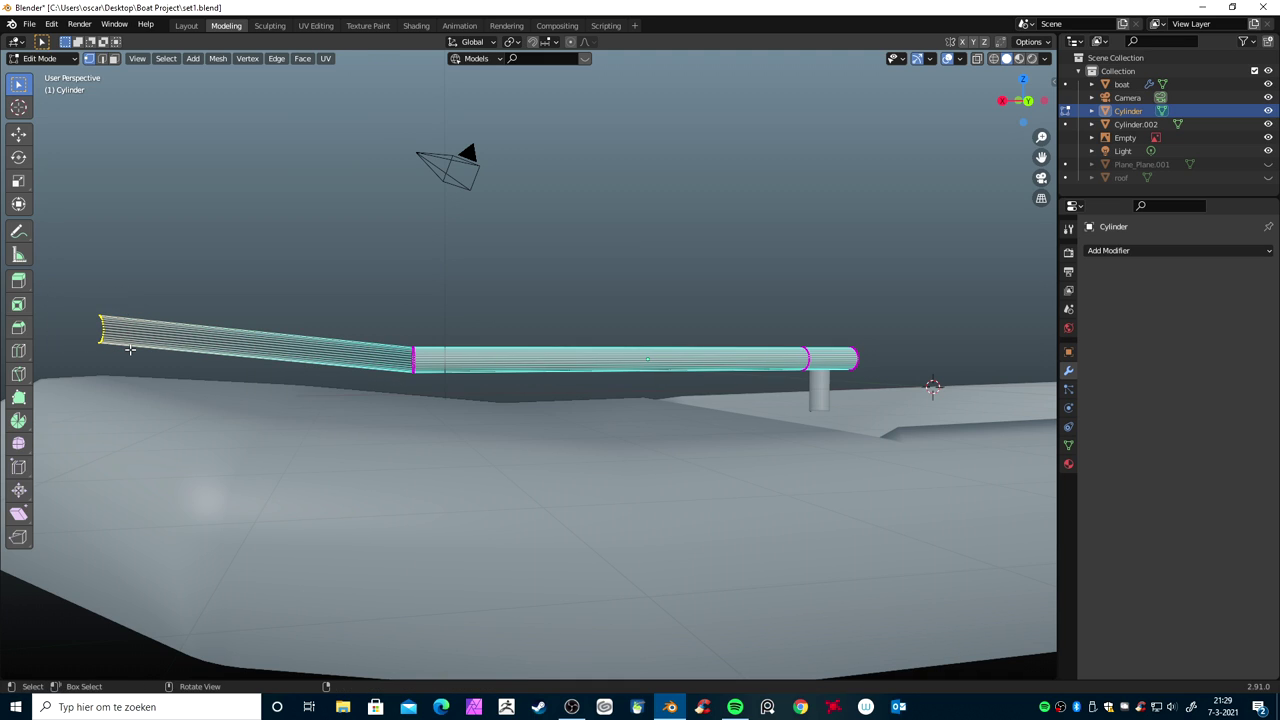
{"action": "key", "text": "x"}
{"action": "left_click", "coordinate": [128, 337]}
{"action": "mouse_move", "coordinate": [260, 372]}
{"action": "middle_mouse_down"}
{"action": "mouse_move", "coordinate": [275, 372]}
{"action": "mouse_move", "coordinate": [83, 427]}
{"action": "middle_mouse_up"}
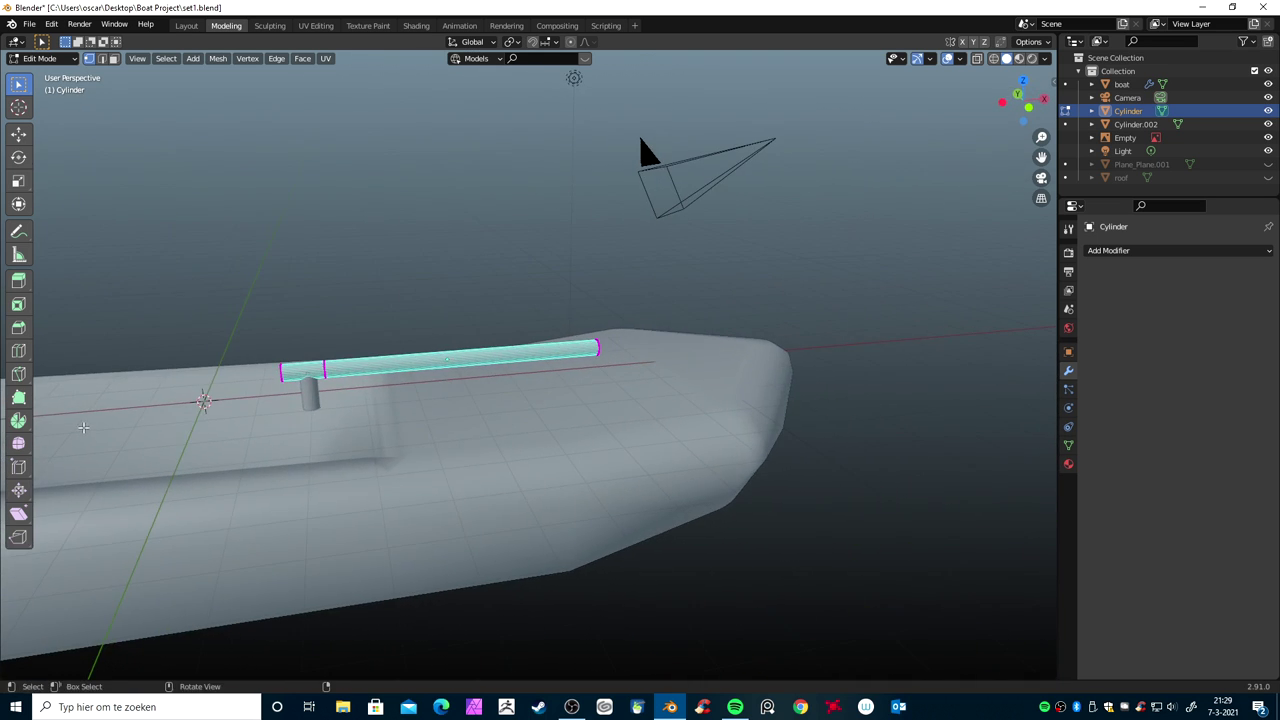
{"action": "key", "text": "KP_1"}
{"action": "key", "text": "alt+z"}
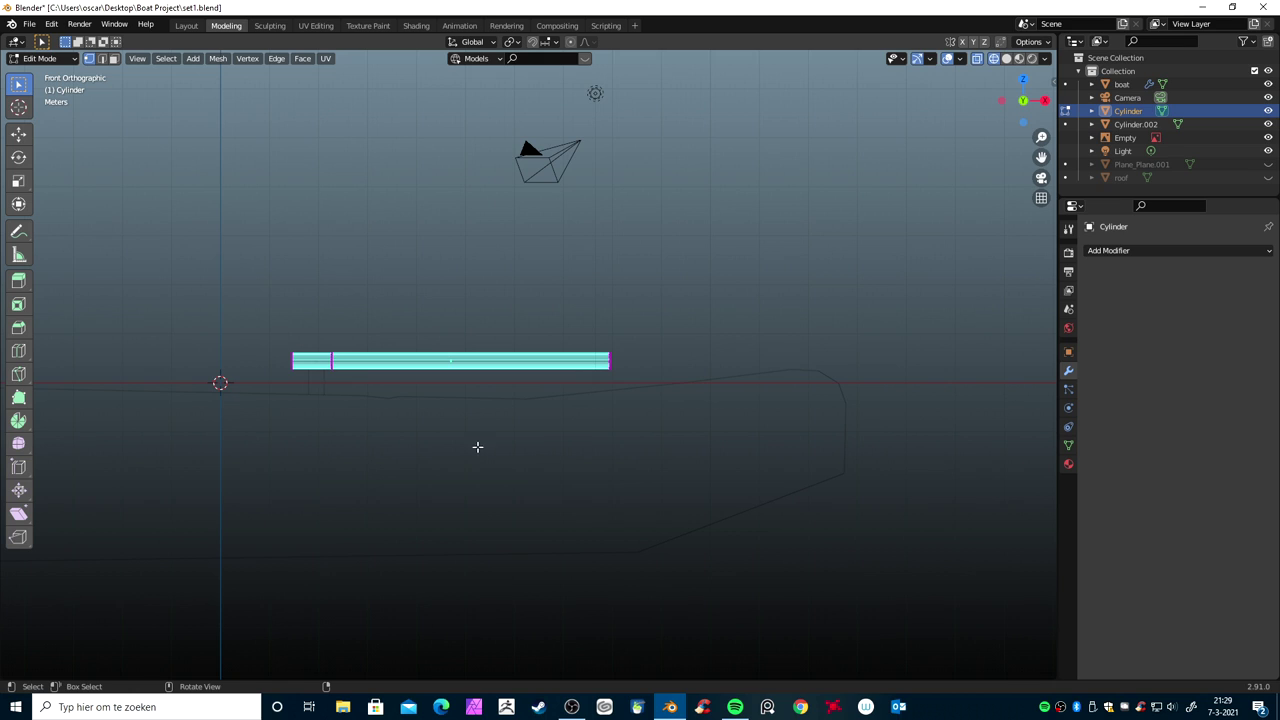
Extrude the rail's right end straight along X, then tilt the new tip upward
{"action": "scroll", "coordinate": [552, 462], "scroll_direction": "up", "scroll_amount": 4}
{"action": "scroll", "coordinate": [600, 455], "scroll_direction": "up", "scroll_amount": 1}
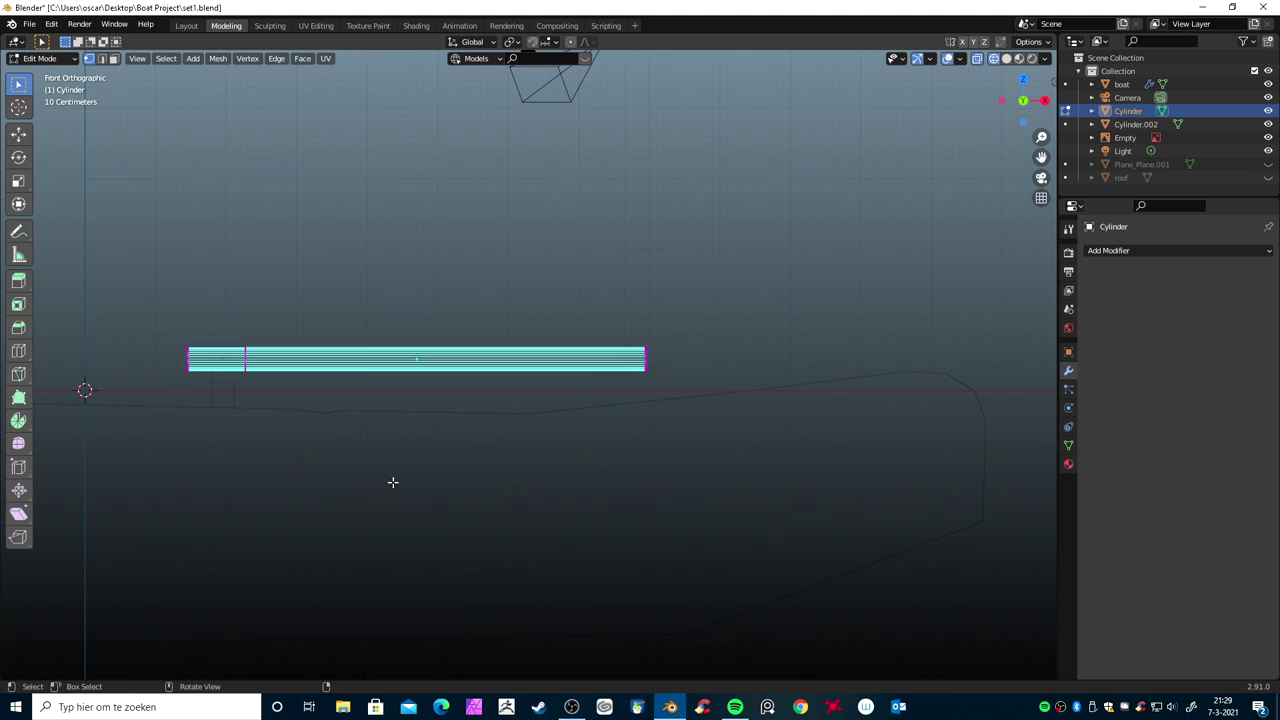
{"action": "left_click_drag", "start_coordinate": [178, 343], "coordinate": [273, 435]}
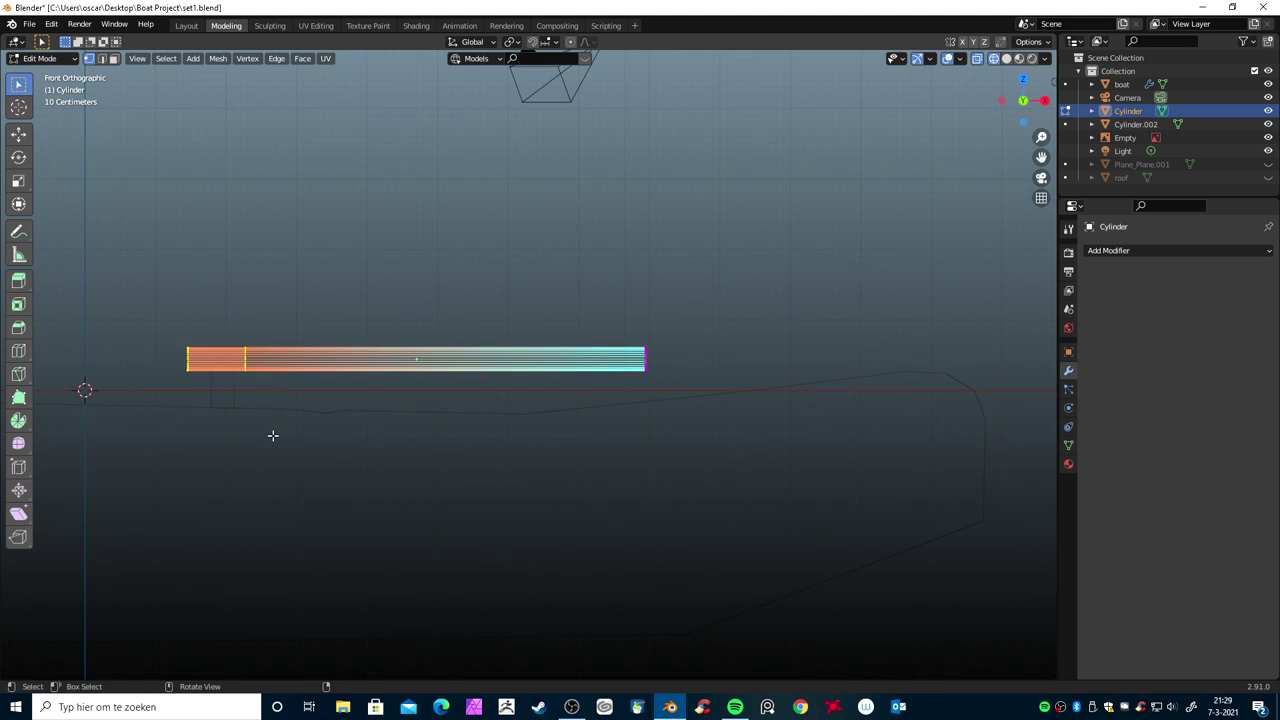
{"action": "left_click_drag", "start_coordinate": [189, 313], "coordinate": [672, 386]}
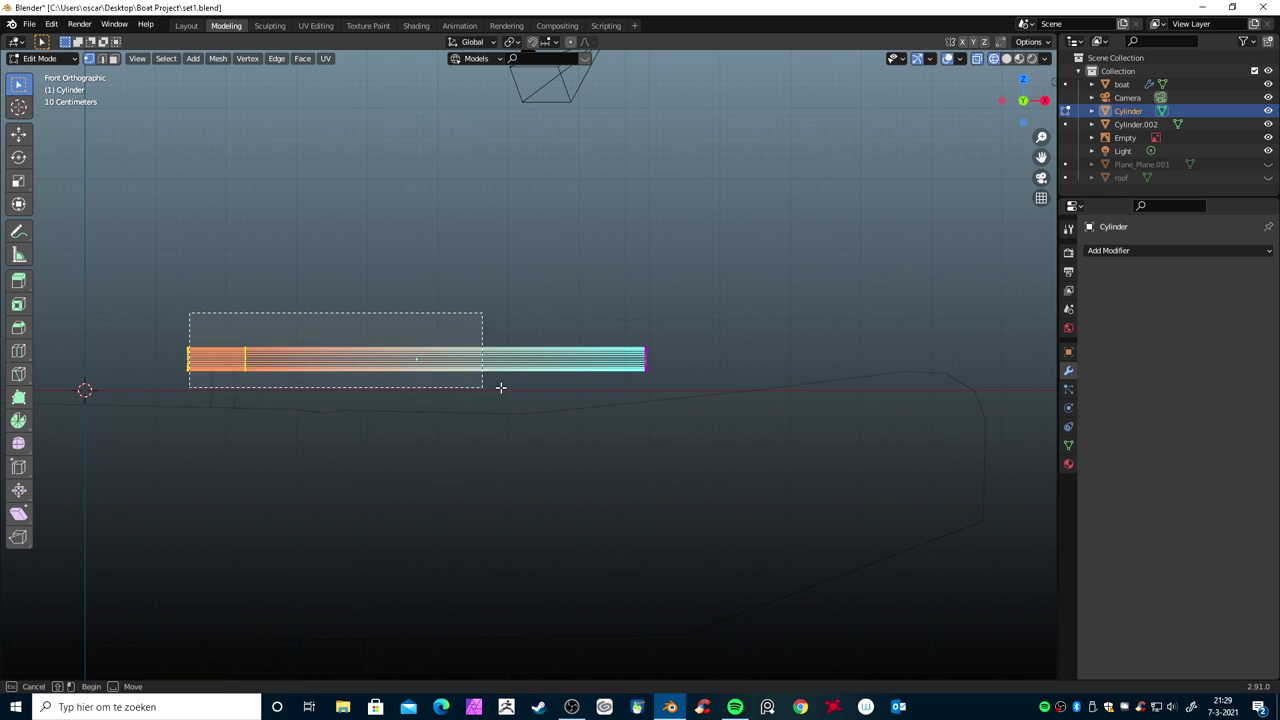
{"action": "left_click_drag", "start_coordinate": [628, 345], "coordinate": [664, 382]}
{"action": "scroll", "coordinate": [712, 415], "scroll_direction": "up", "scroll_amount": 1}
{"action": "middle_click_drag", "start_coordinate": [737, 434], "coordinate": [686, 434], "text": "shift"}
{"action": "key", "text": "g"}
{"action": "key", "text": "x"}
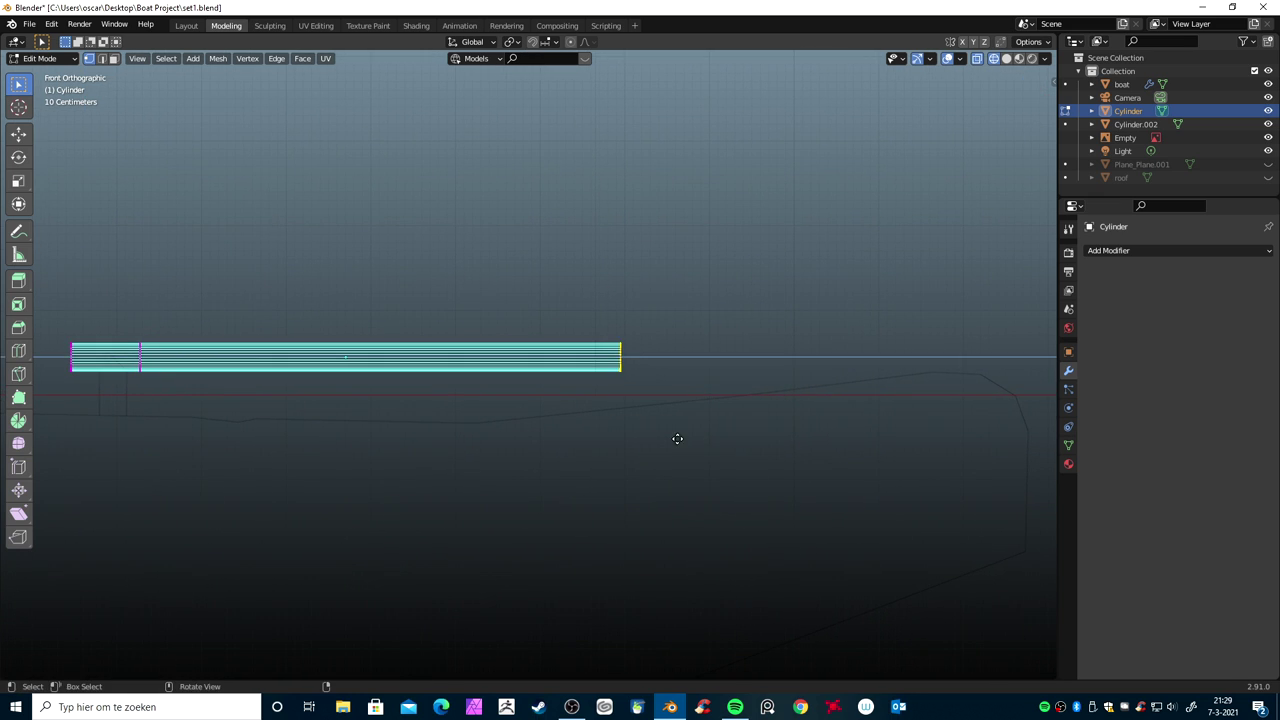
{"action": "key", "text": "e"}
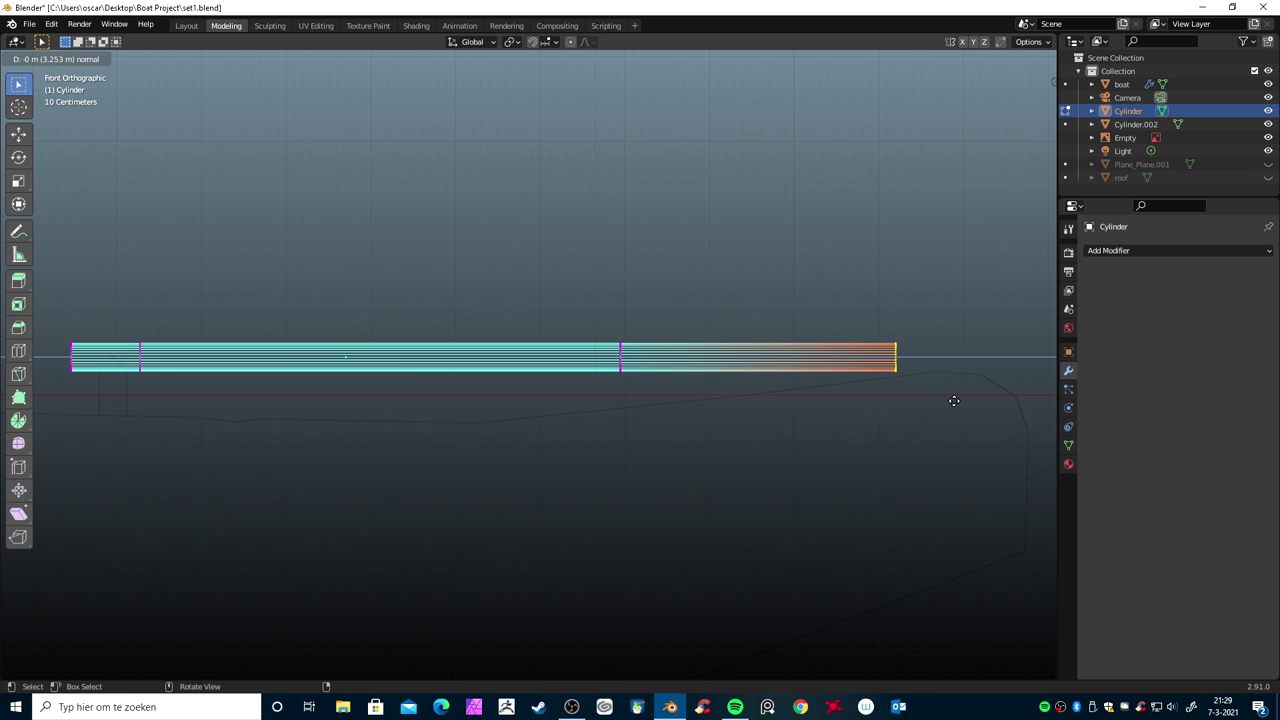
{"action": "left_click", "coordinate": [963, 398]}
{"action": "key", "text": "g"}
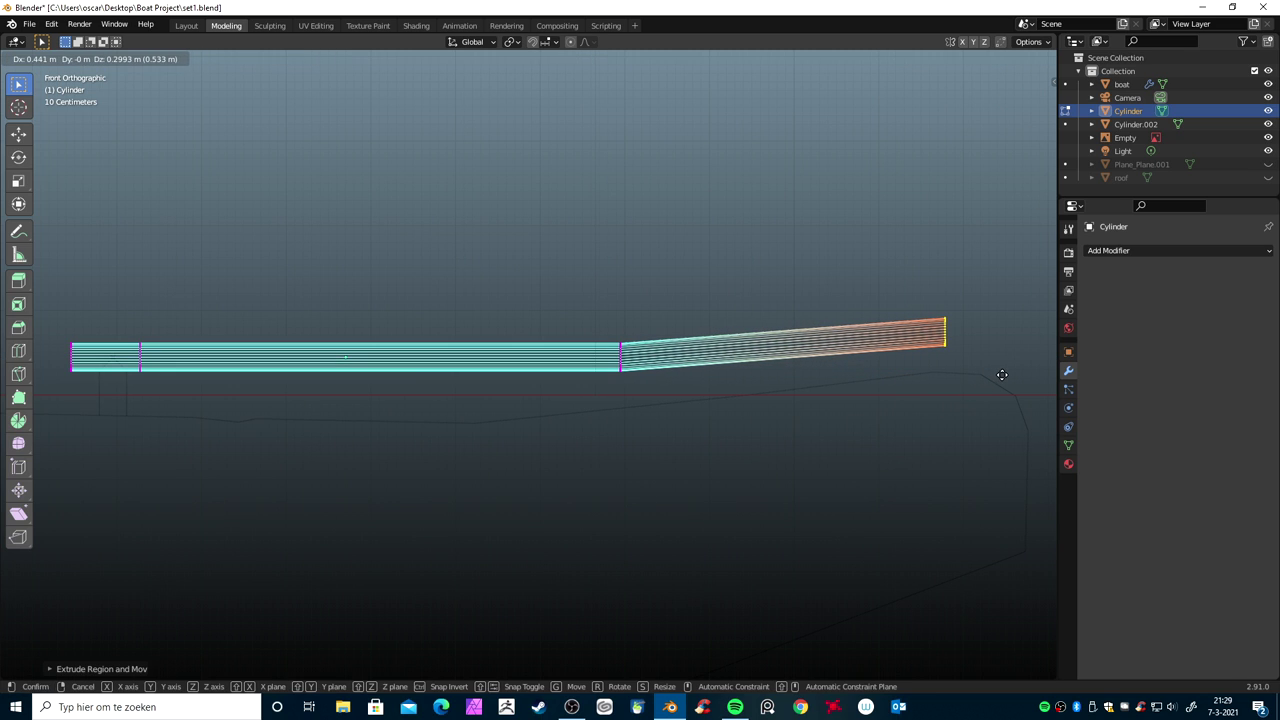
{"action": "left_click", "coordinate": [1007, 373]}
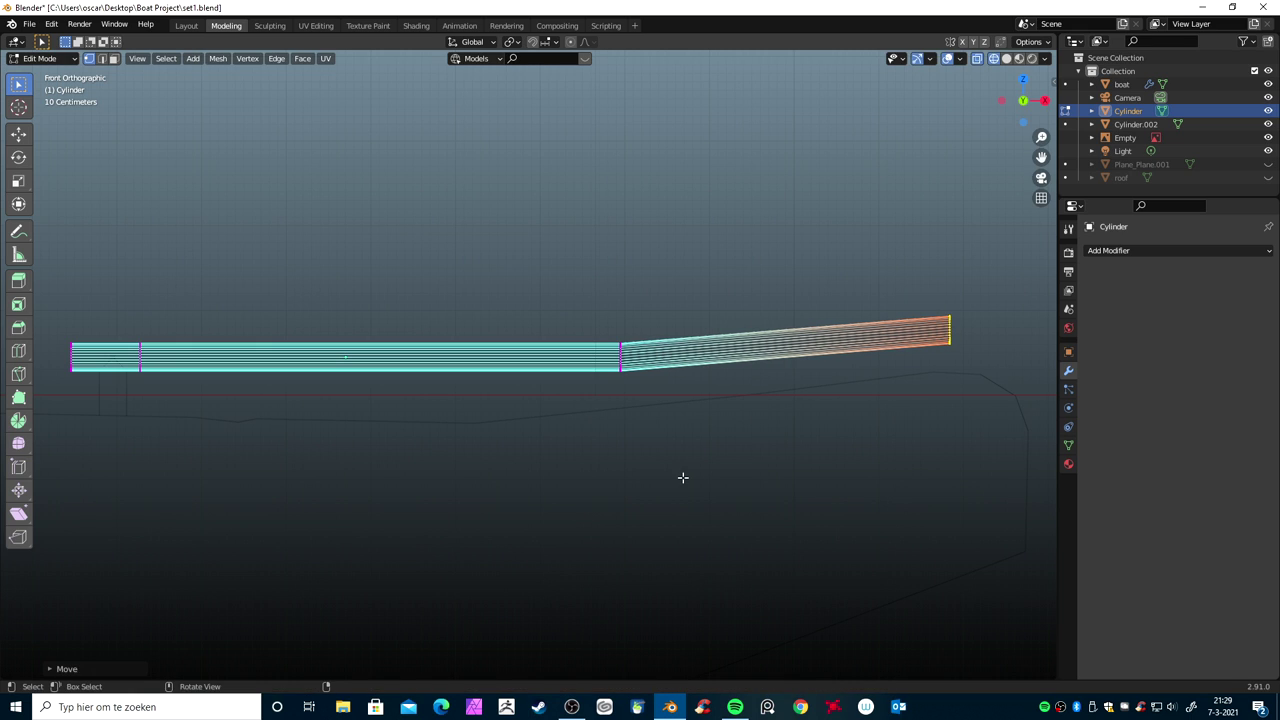
Return to solid shading and object mode, and select the support post
{"action": "scroll", "coordinate": [343, 467], "scroll_direction": "down", "scroll_amount": 2}
{"action": "key", "text": "shift+z"}
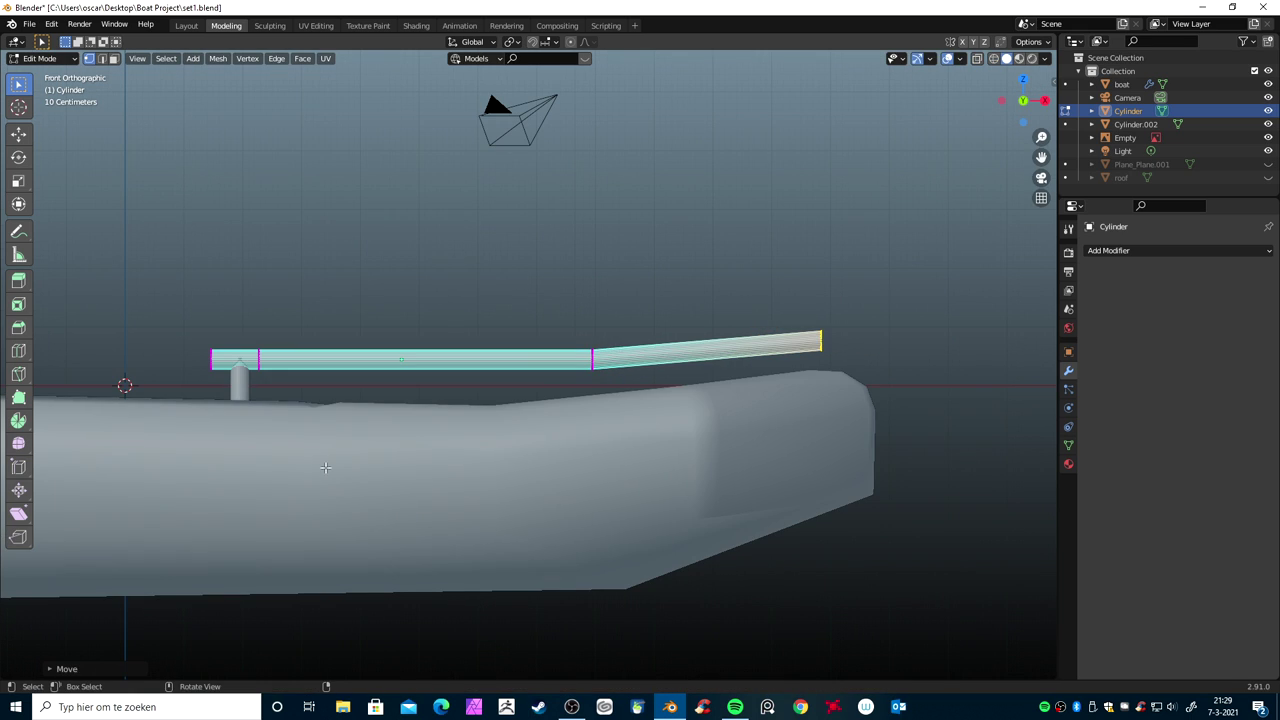
{"action": "key", "text": "Tab"}
{"action": "left_click", "coordinate": [244, 385]}
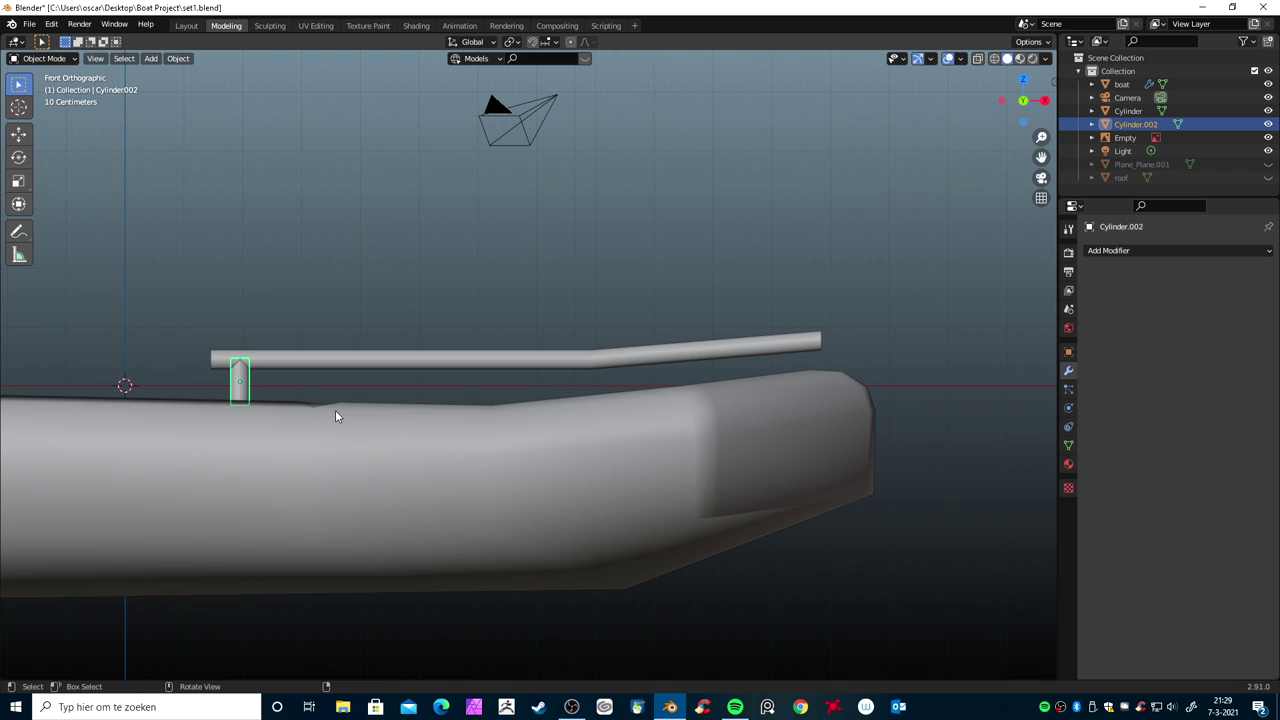
Duplicate the support post along X to add the second and third posts under the rail
{"action": "key", "text": "shift+d"}
{"action": "key", "text": "x"}
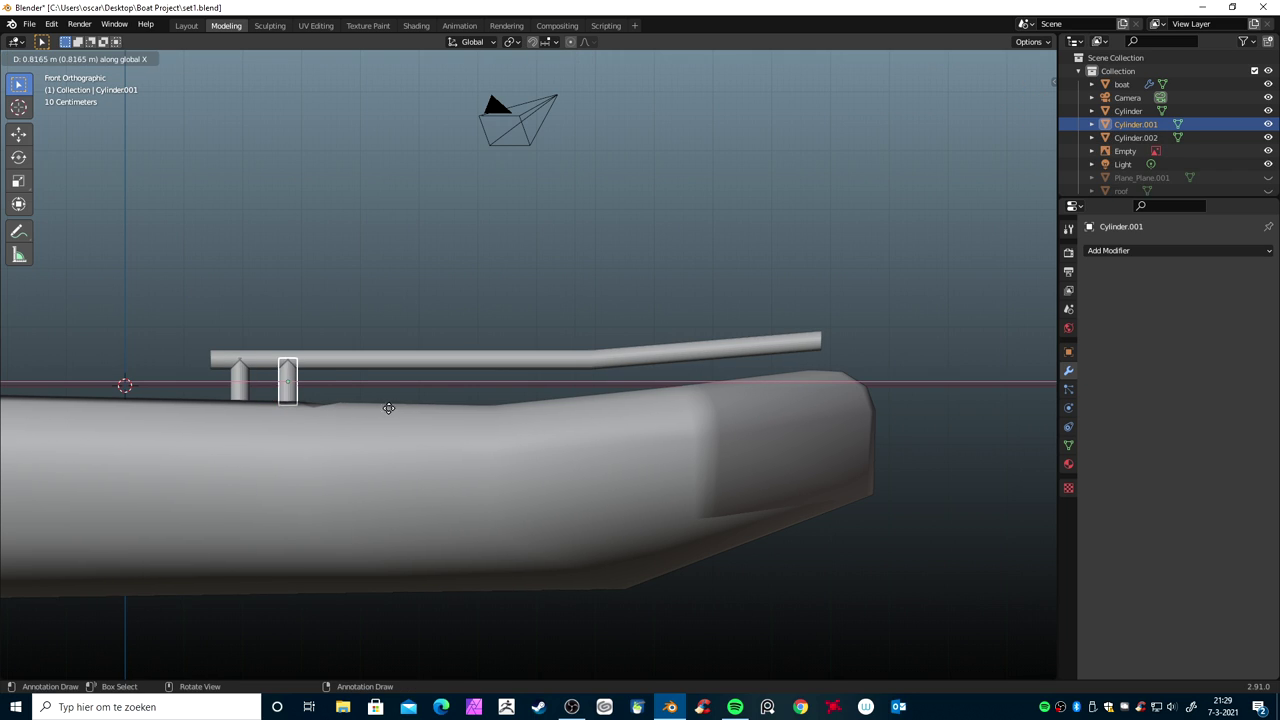
{"action": "left_click", "coordinate": [453, 410]}
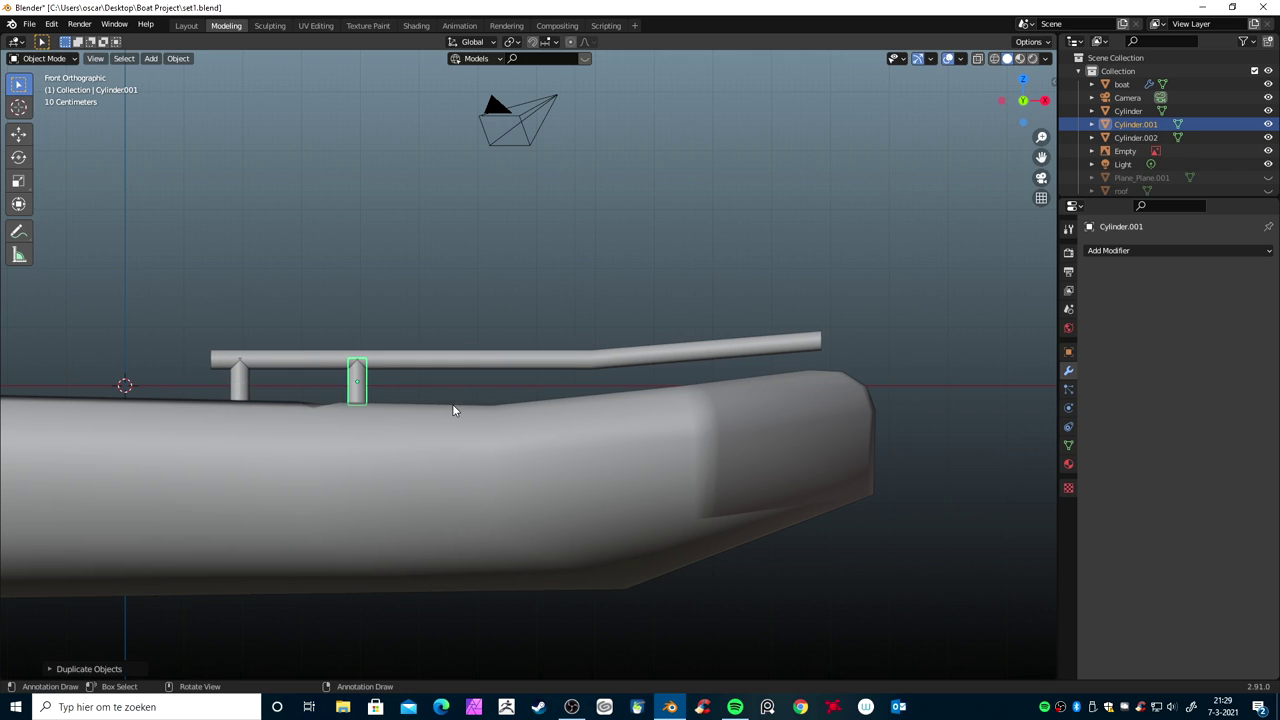
{"action": "left_click", "coordinate": [242, 387]}
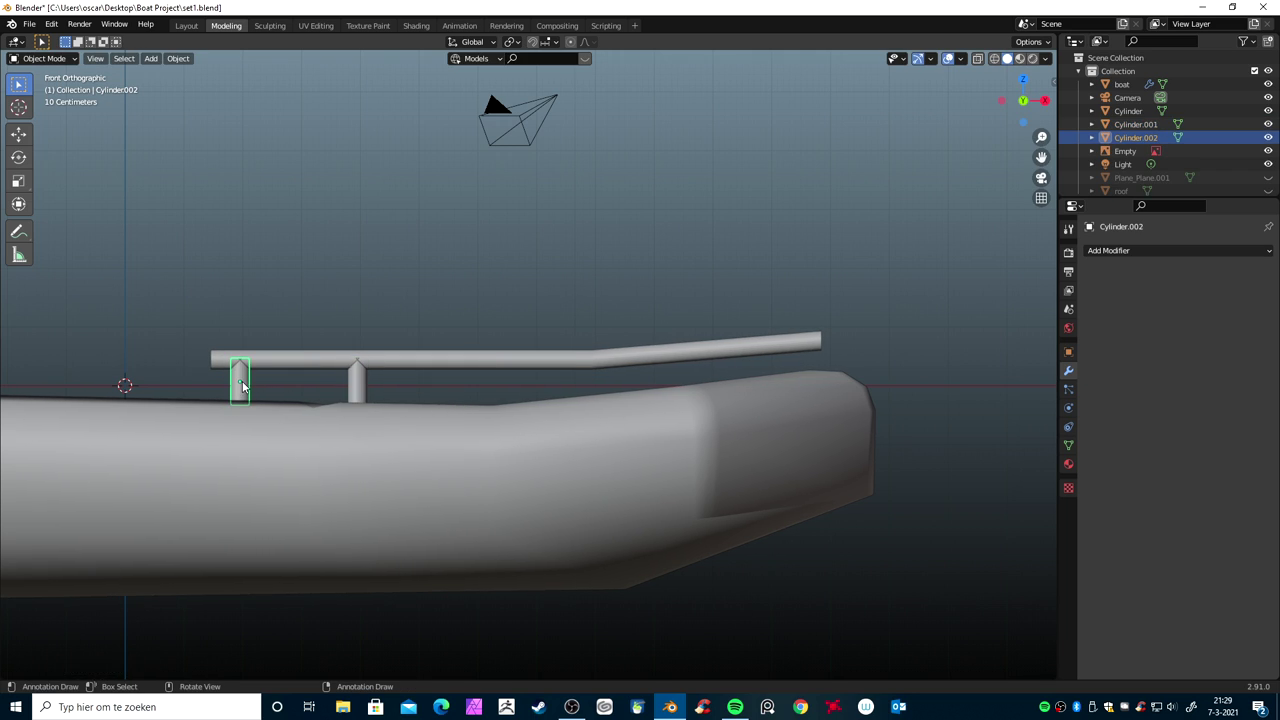
{"action": "left_click", "coordinate": [366, 378]}
{"action": "key", "text": "shift+d"}
{"action": "key", "text": "x"}
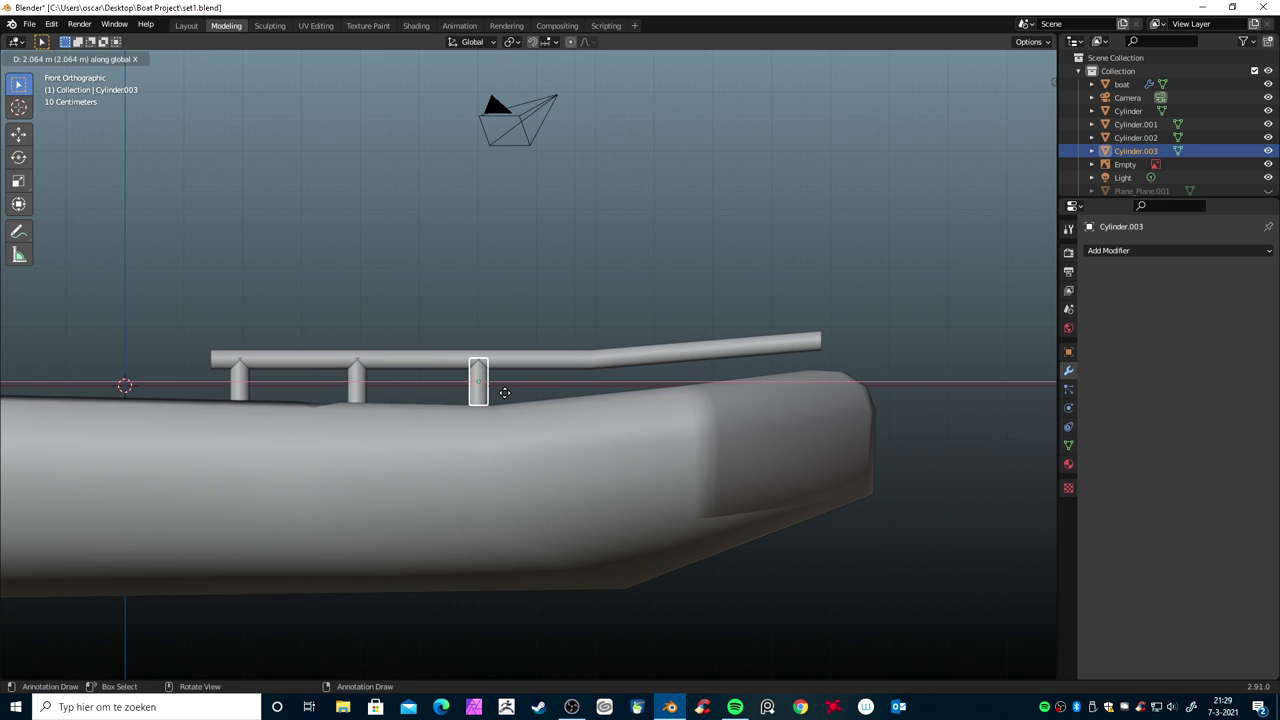
{"action": "left_click", "coordinate": [505, 393]}
Add three more X-constrained copies of the post, reaching the rail's raised part
{"action": "key", "text": "shift+d"}
{"action": "key", "text": "x"}
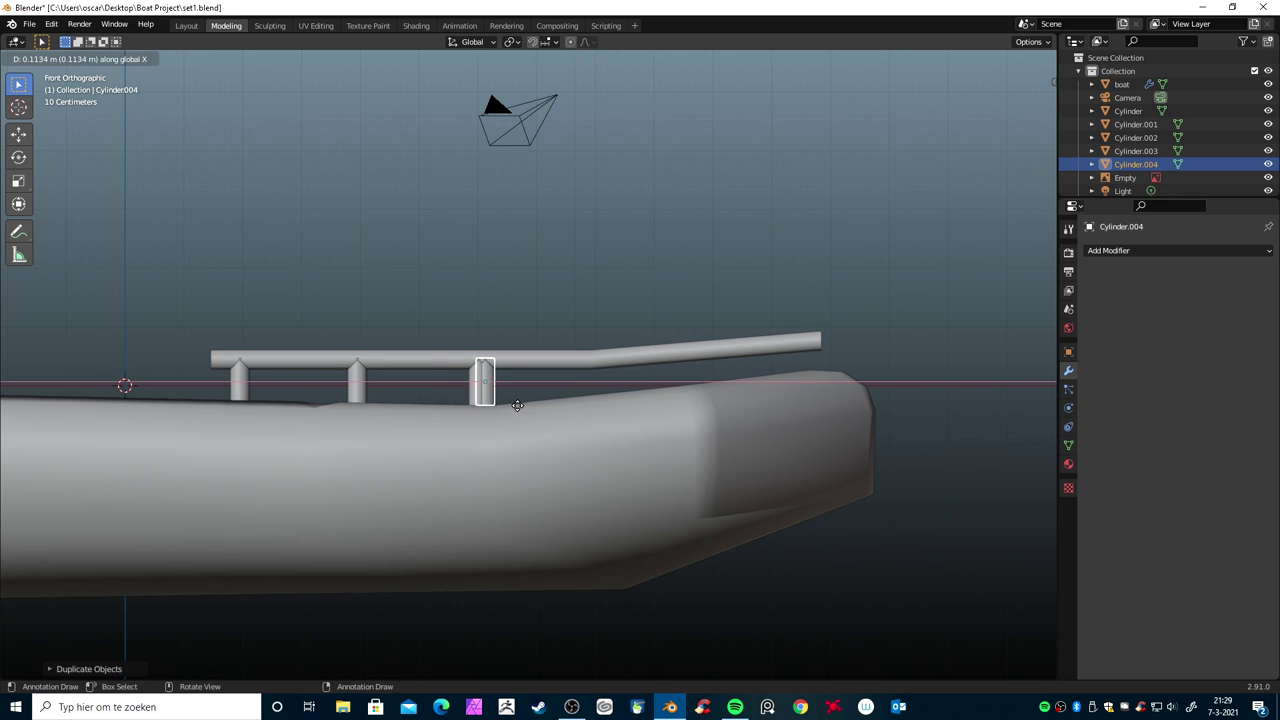
{"action": "left_click", "coordinate": [580, 411]}
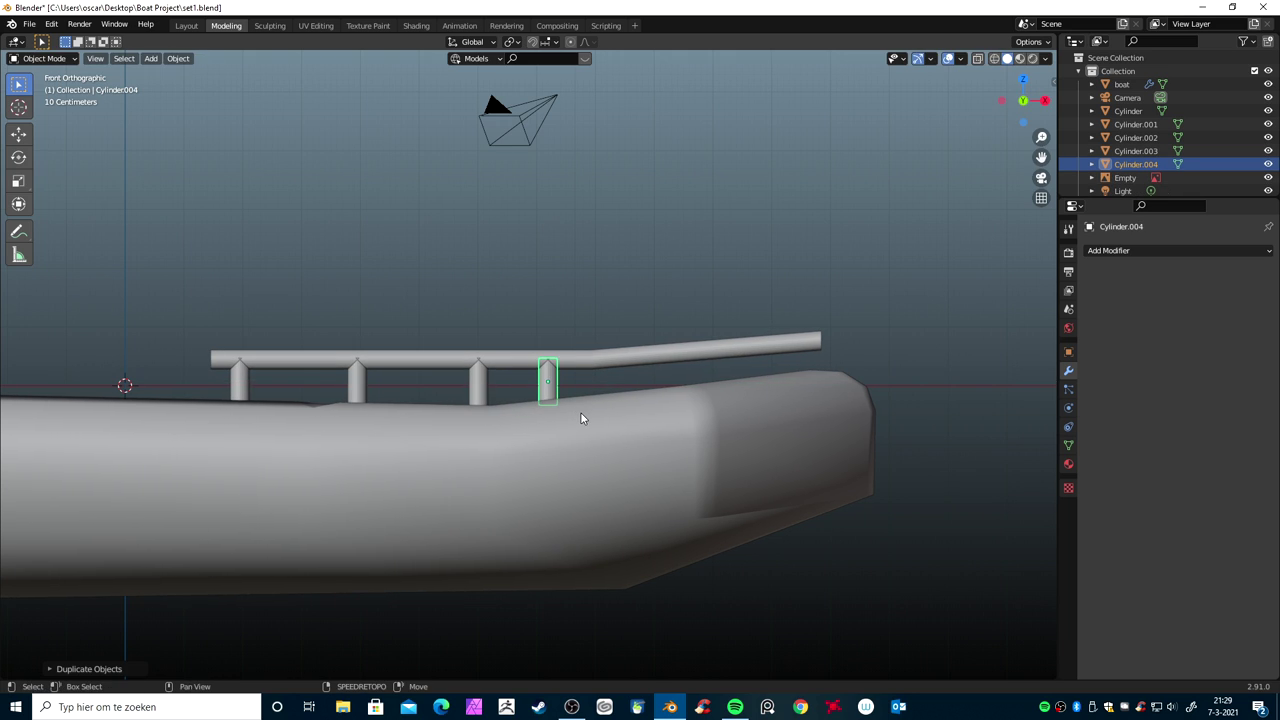
{"action": "key", "text": "shift+d"}
{"action": "key", "text": "x"}
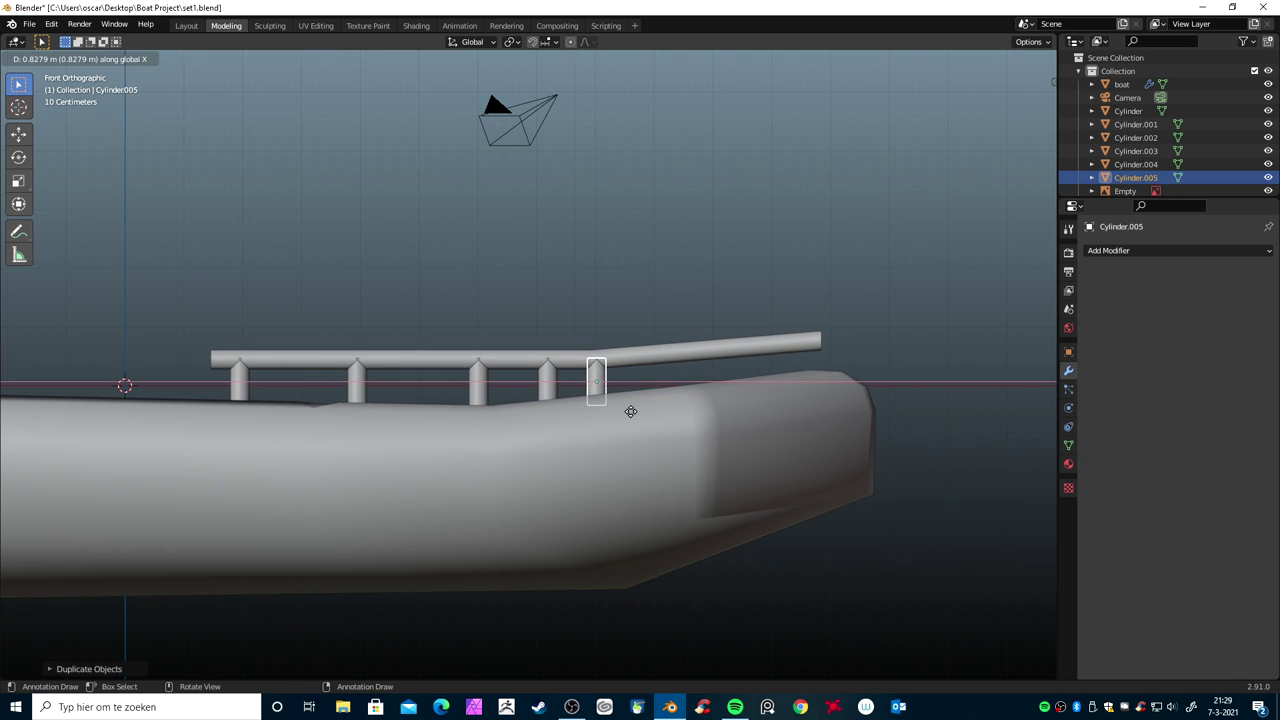
{"action": "left_click", "coordinate": [634, 411]}
{"action": "key", "text": "shift+d"}
{"action": "key", "text": "x"}
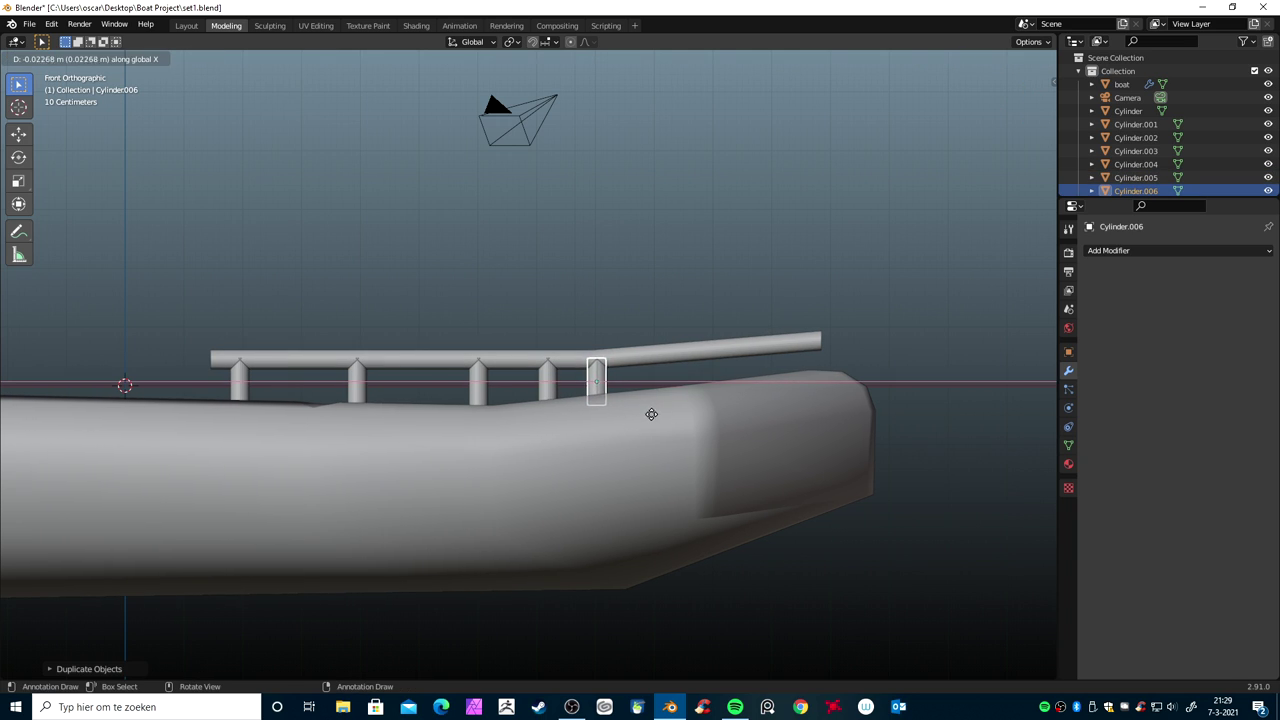
{"action": "left_click", "coordinate": [718, 407]}
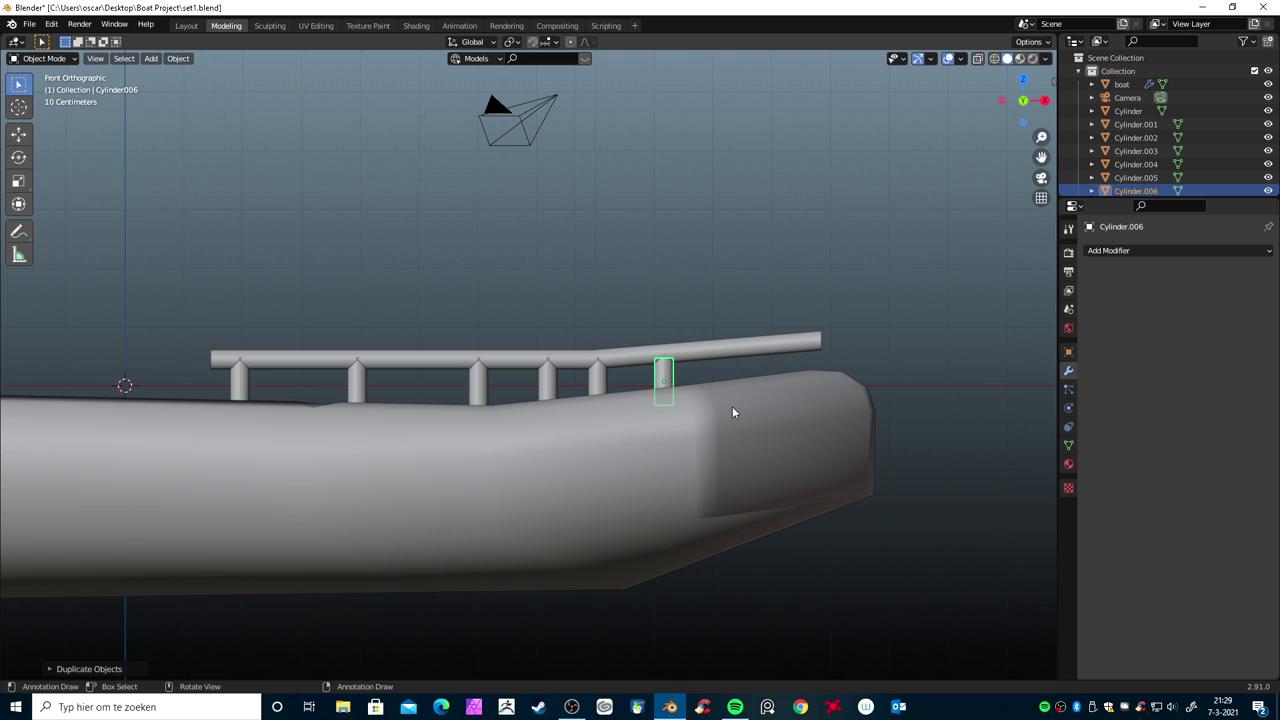
Shorten the front post along Z and raise it to meet the rail
{"action": "scroll", "coordinate": [550, 437], "scroll_direction": "down", "scroll_amount": 3}
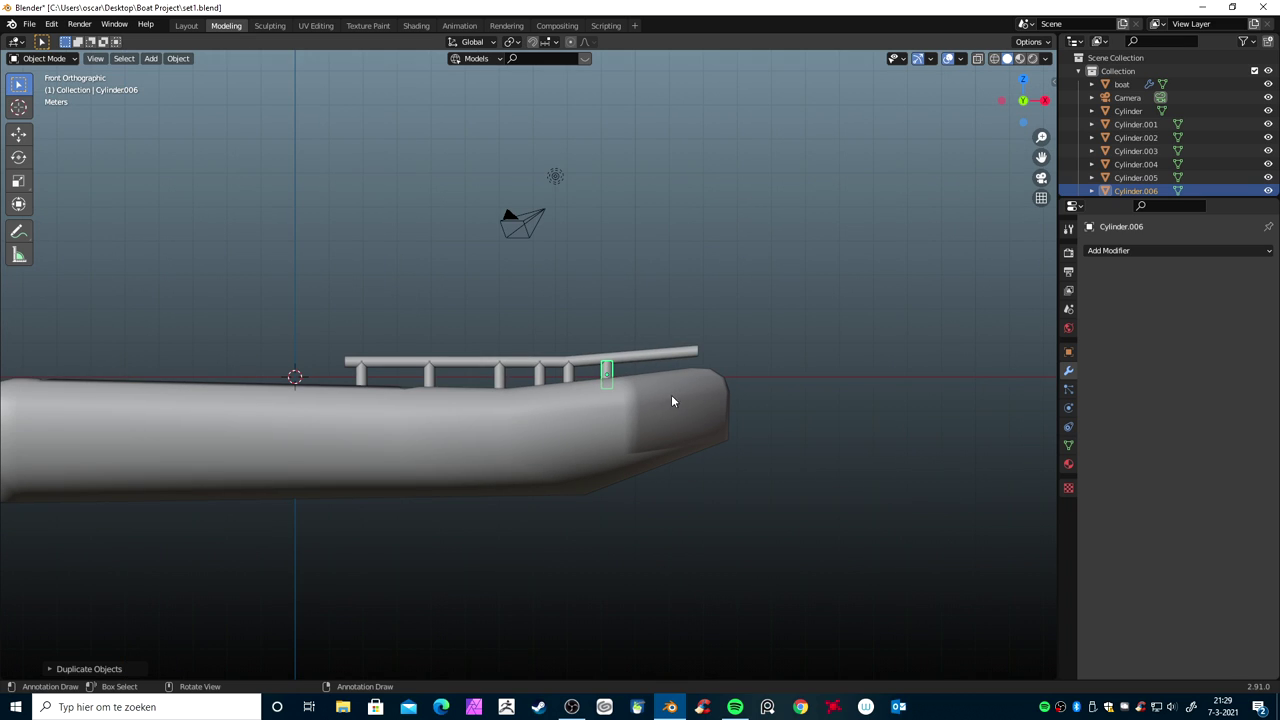
{"action": "key", "text": "s"}
{"action": "key", "text": "z"}
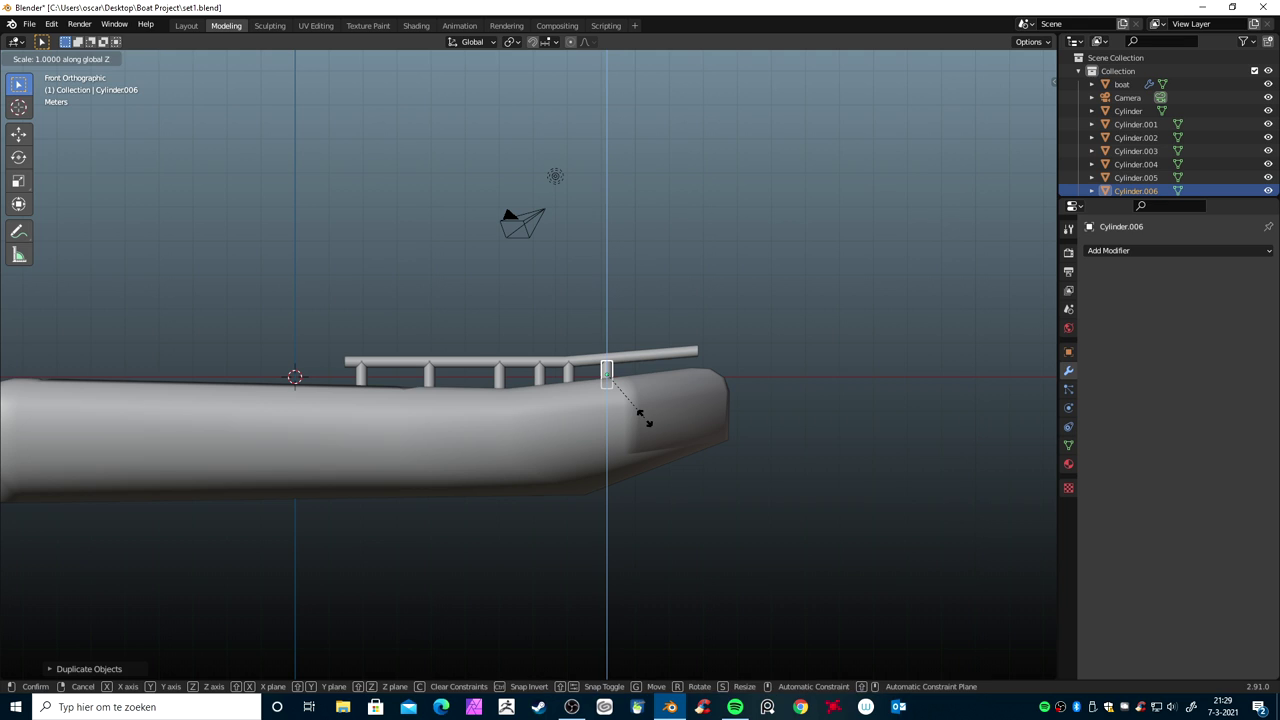
{"action": "left_click", "coordinate": [624, 402]}
{"action": "scroll", "coordinate": [632, 420], "scroll_direction": "up", "scroll_amount": 5}
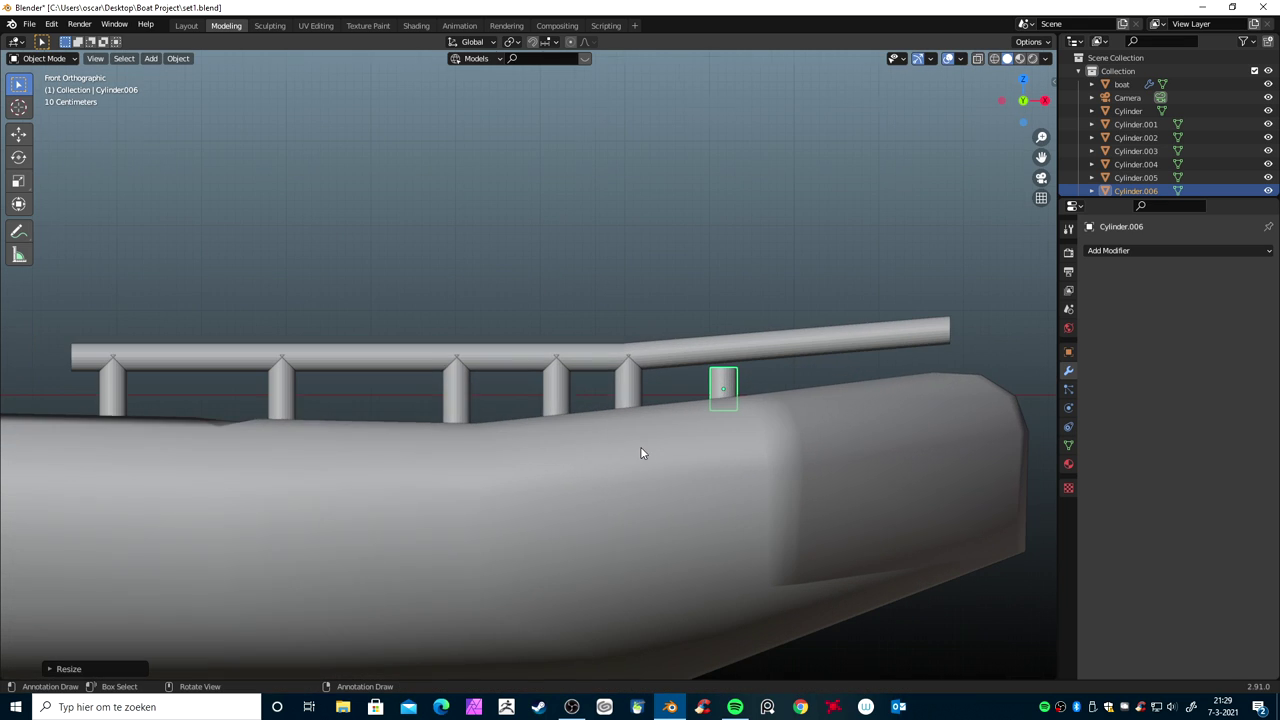
{"action": "key", "text": "g"}
{"action": "key", "text": "z"}
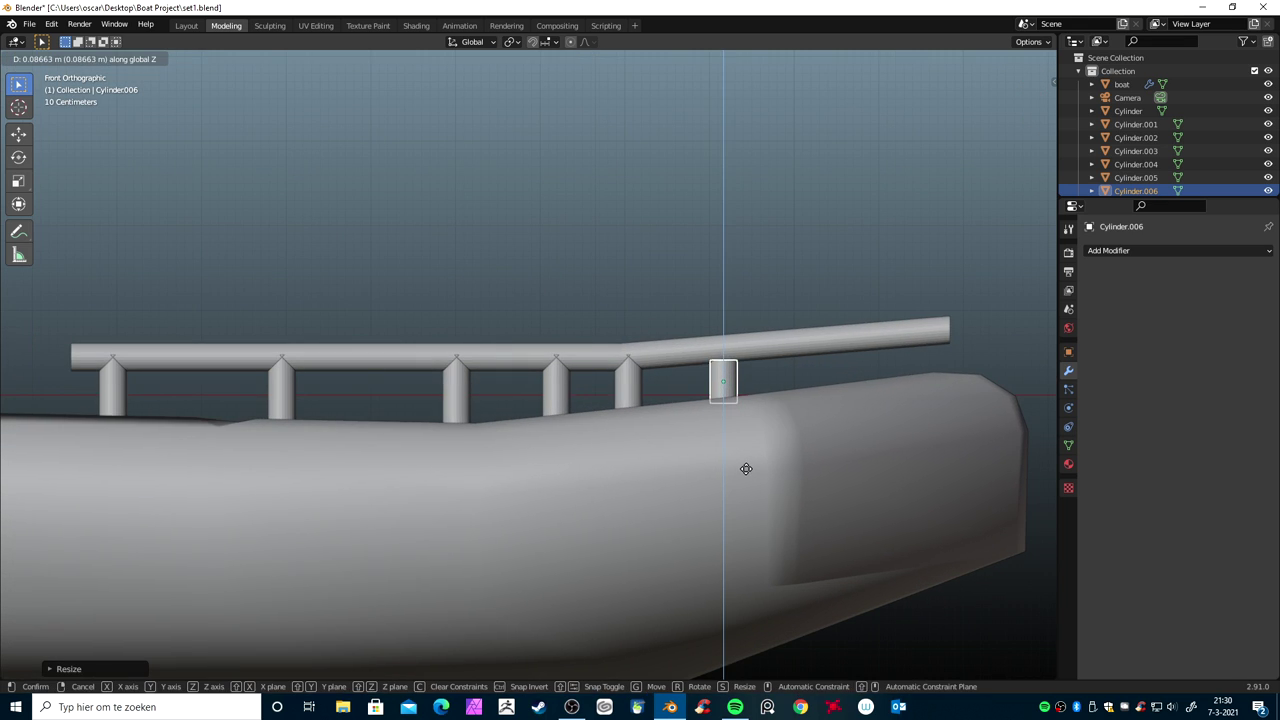
{"action": "left_click", "coordinate": [745, 463]}
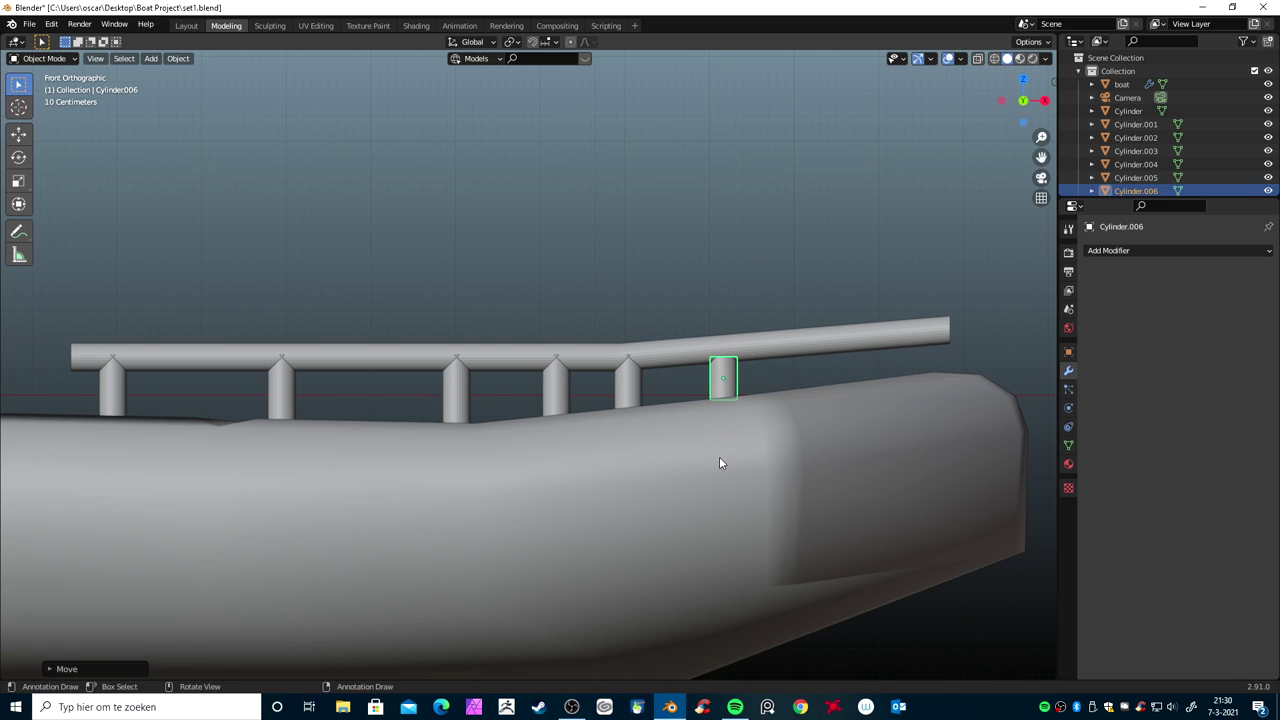
Copy the shortened post twice toward the bow and raise the last one to the rail
{"action": "key", "text": "shift+d"}
{"action": "key", "text": "x"}
{"action": "left_click", "coordinate": [794, 444]}
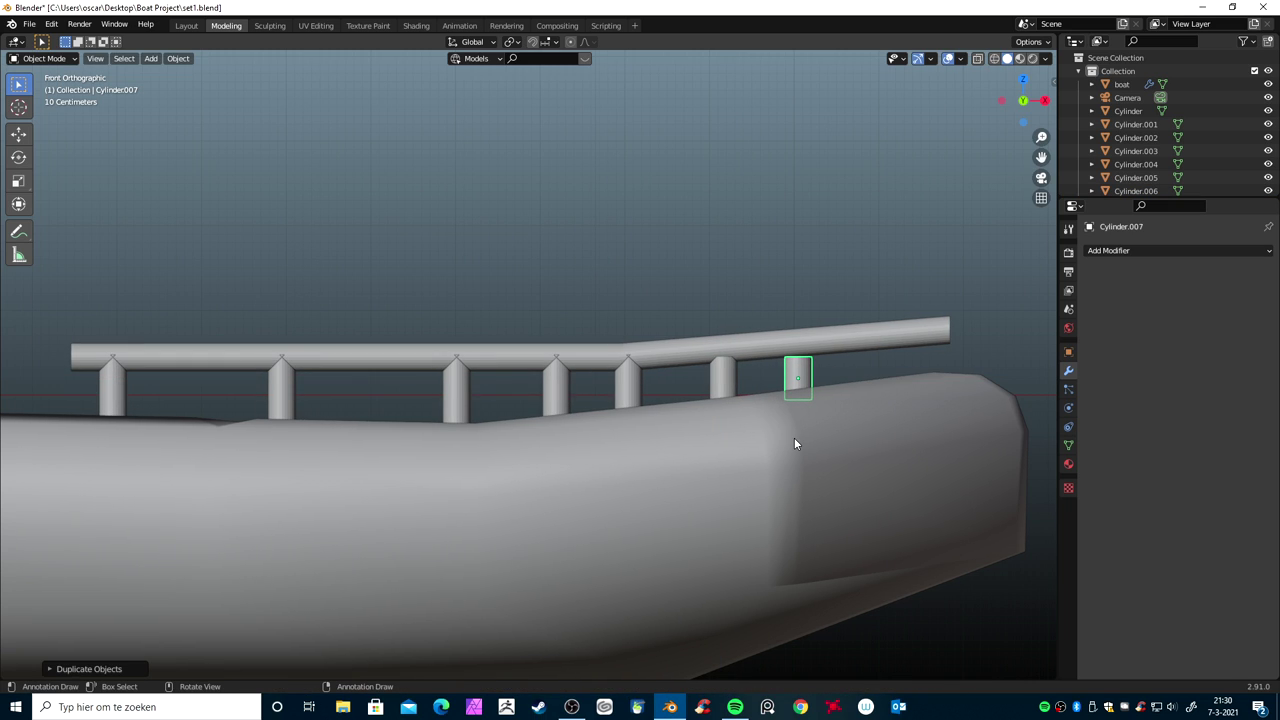
{"action": "key", "text": "shift+d"}
{"action": "key", "text": "x"}
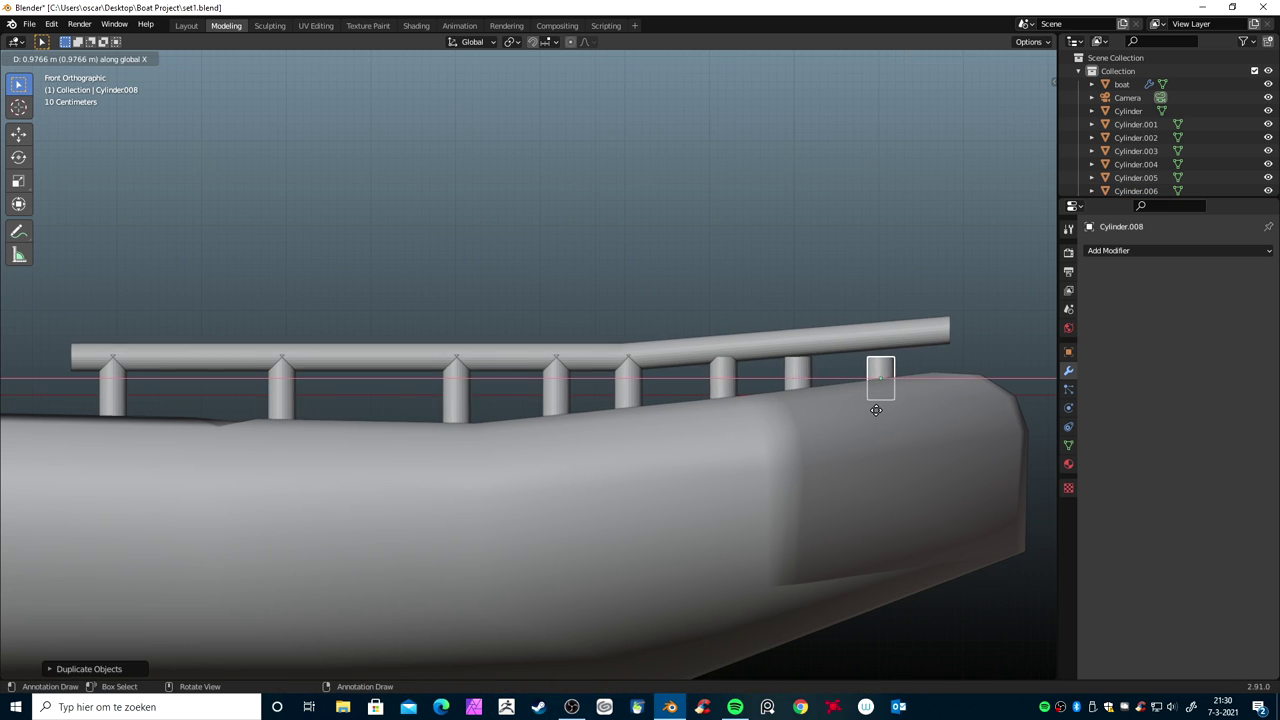
{"action": "left_click", "coordinate": [877, 415]}
{"action": "key", "text": "g"}
{"action": "key", "text": "z"}
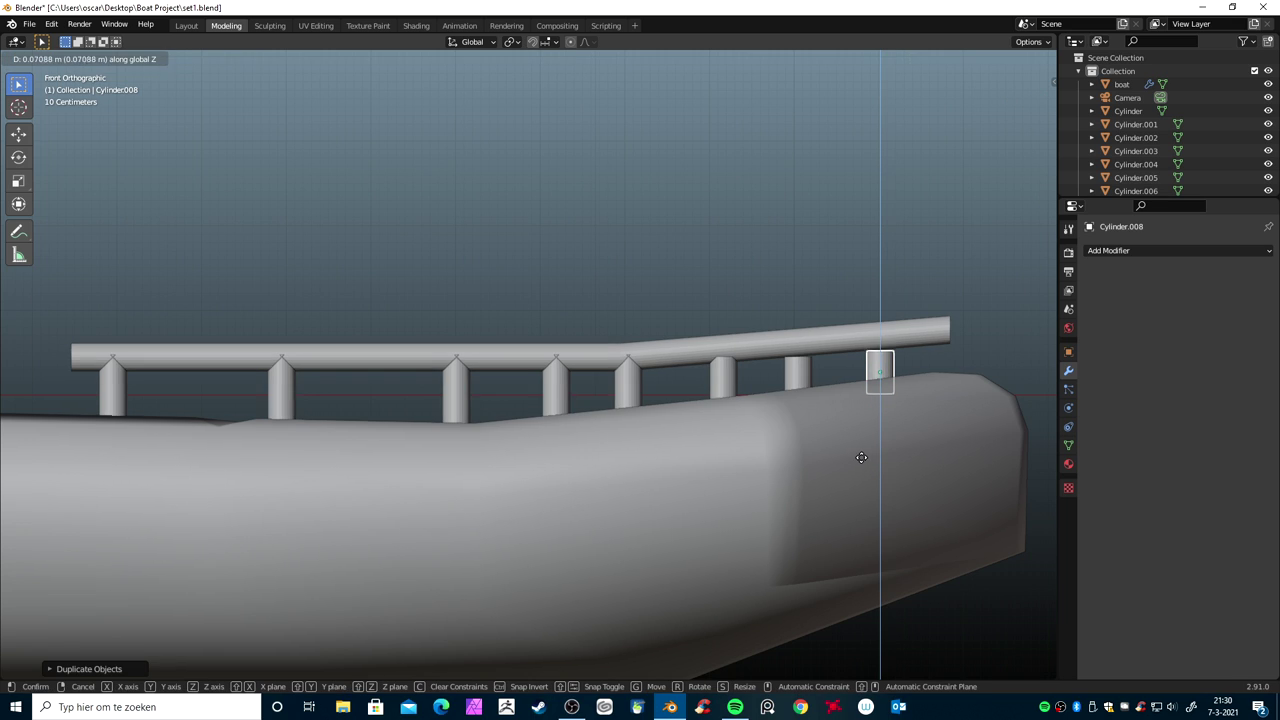
{"action": "left_click", "coordinate": [862, 451]}
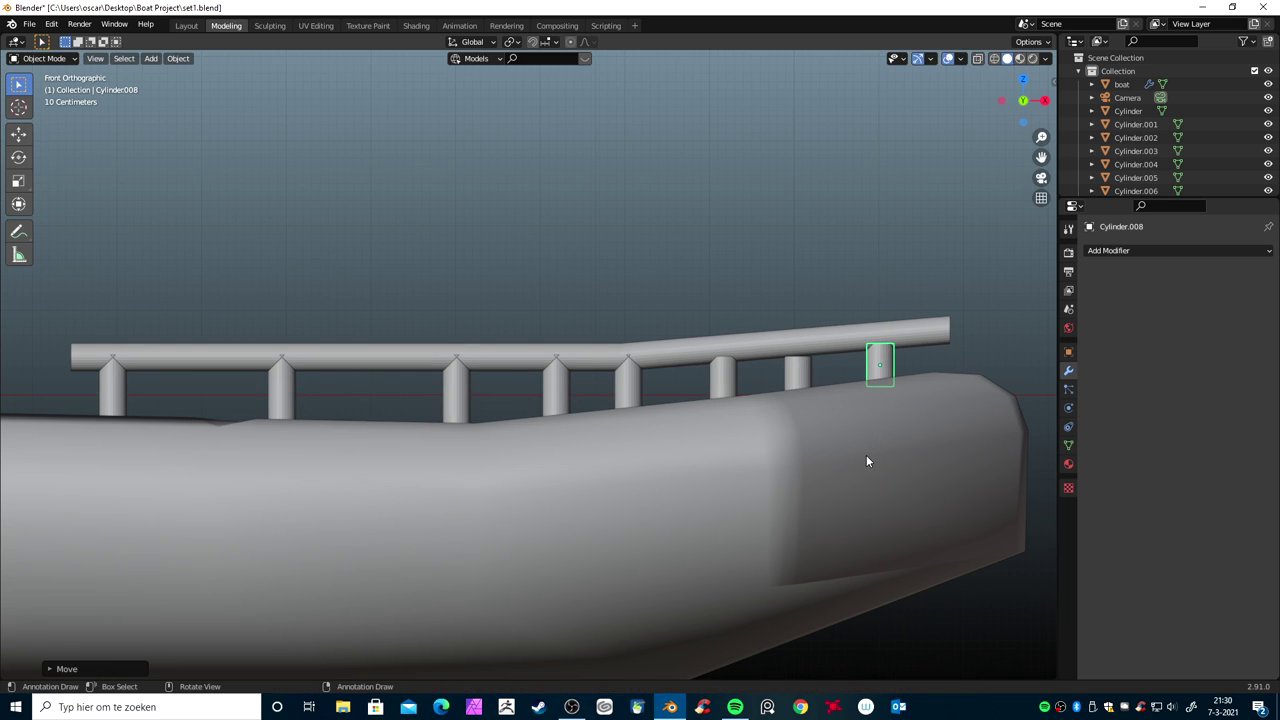
Respace the two leftmost posts to the right for even spacing
{"action": "left_click", "coordinate": [289, 400]}
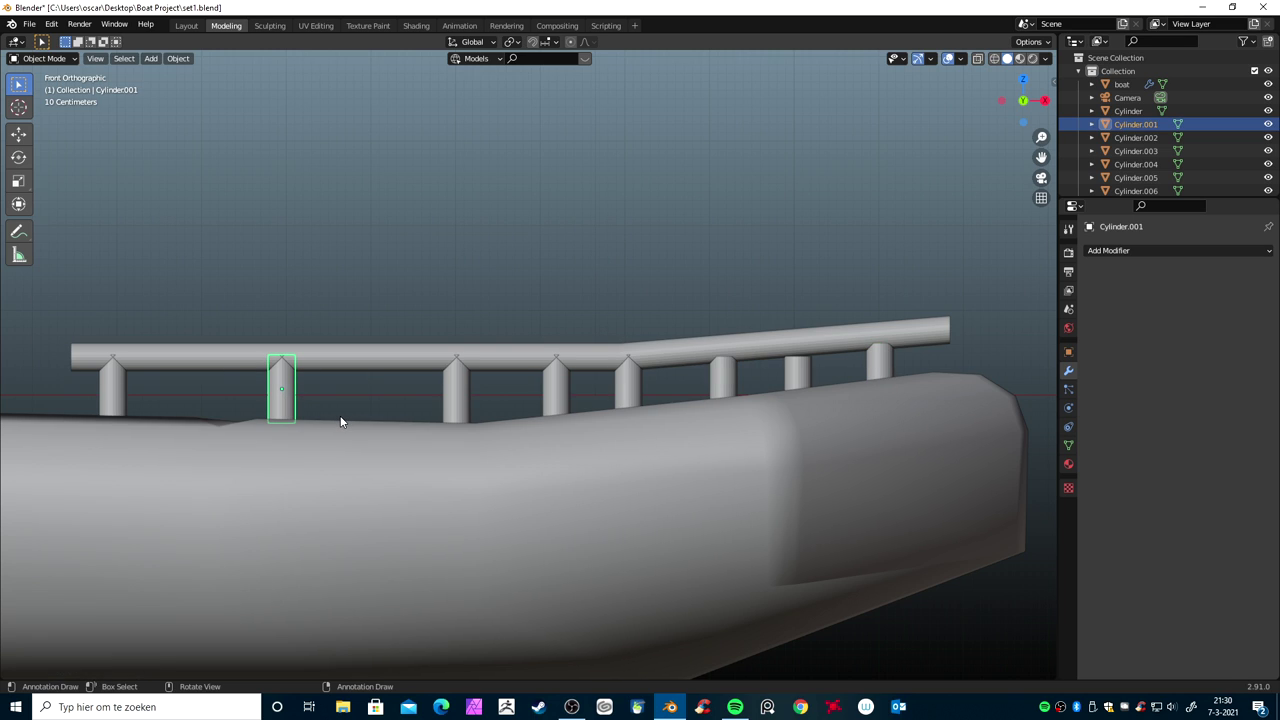
{"action": "key", "text": "g"}
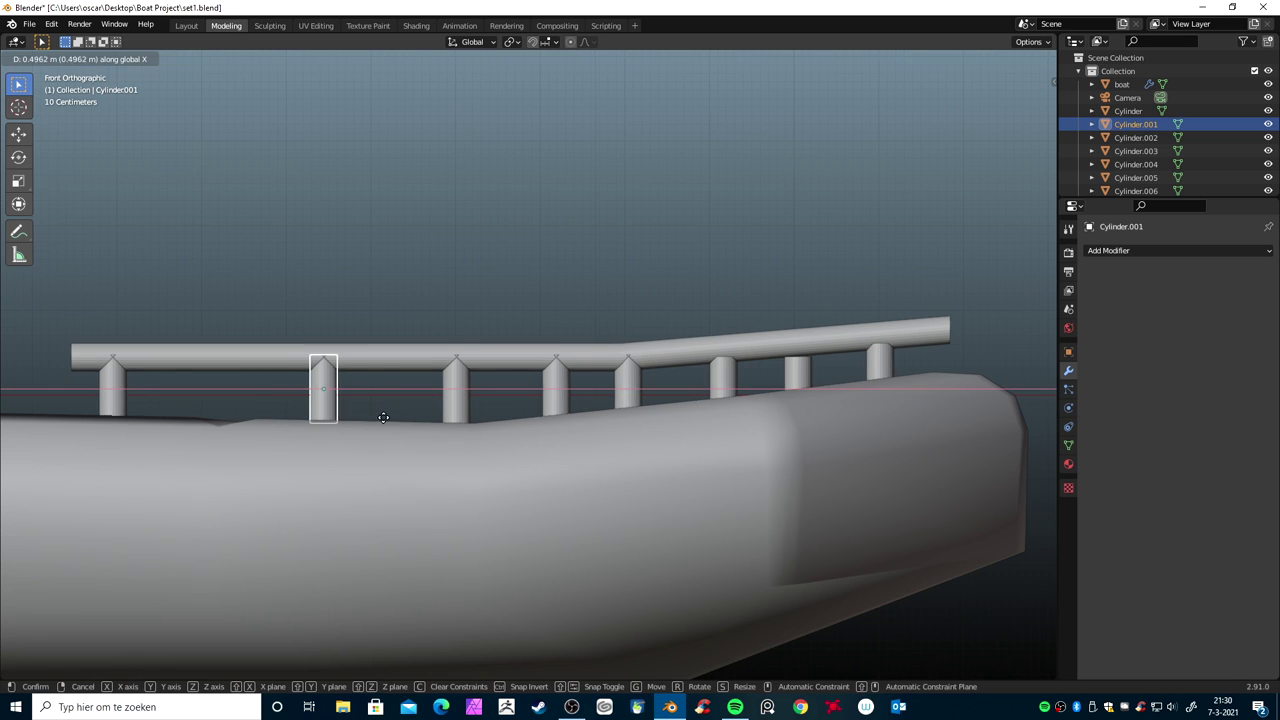
{"action": "left_click", "coordinate": [423, 414]}
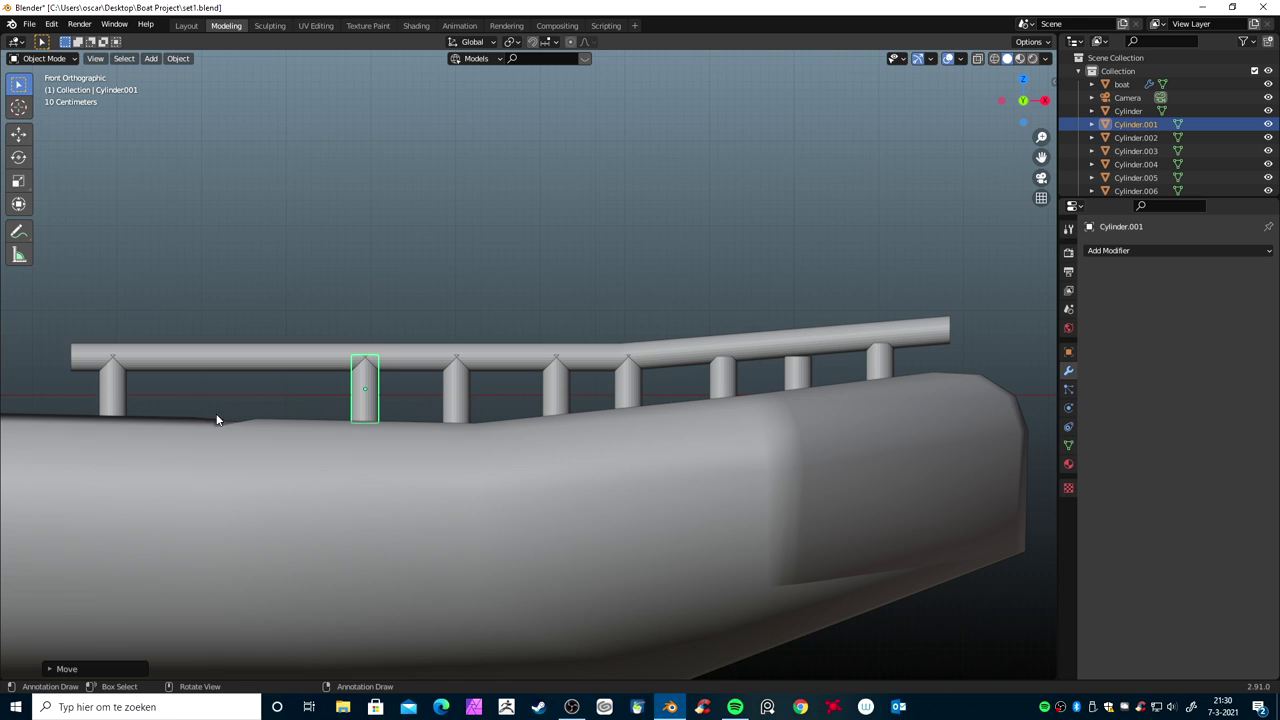
{"action": "left_click", "coordinate": [116, 397]}
{"action": "key", "text": "g"}
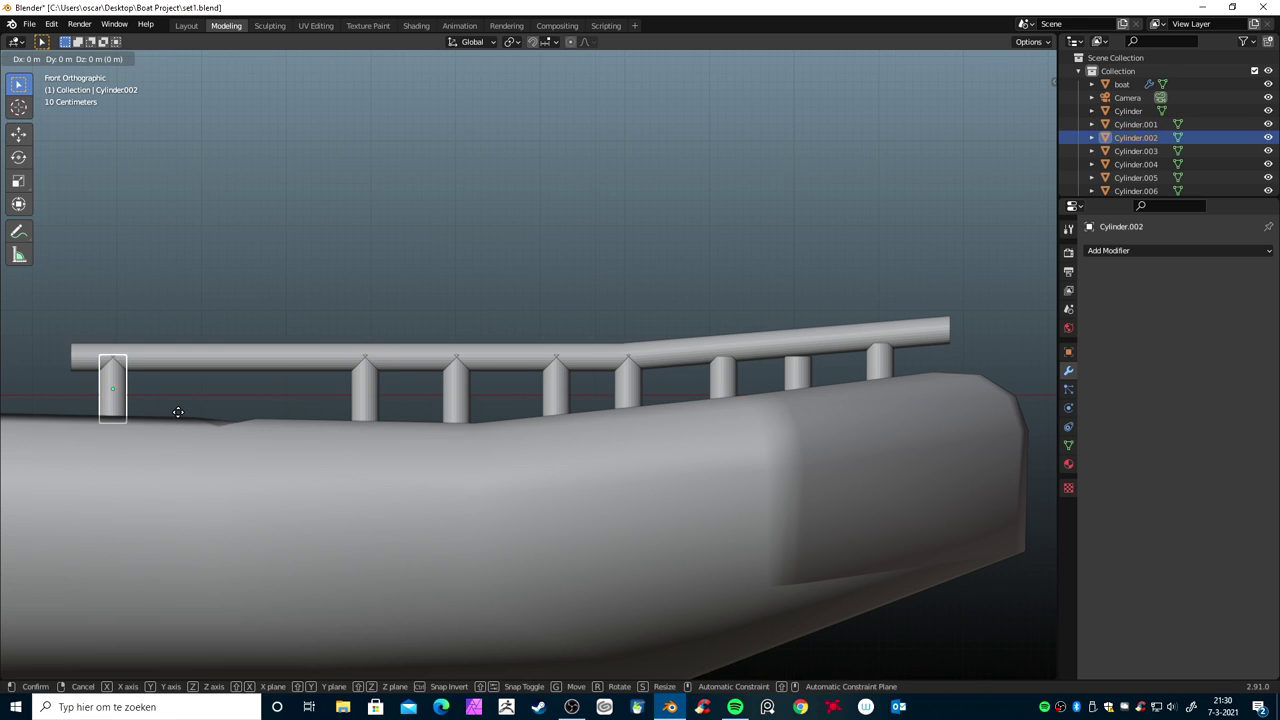
{"action": "key", "text": "x"}
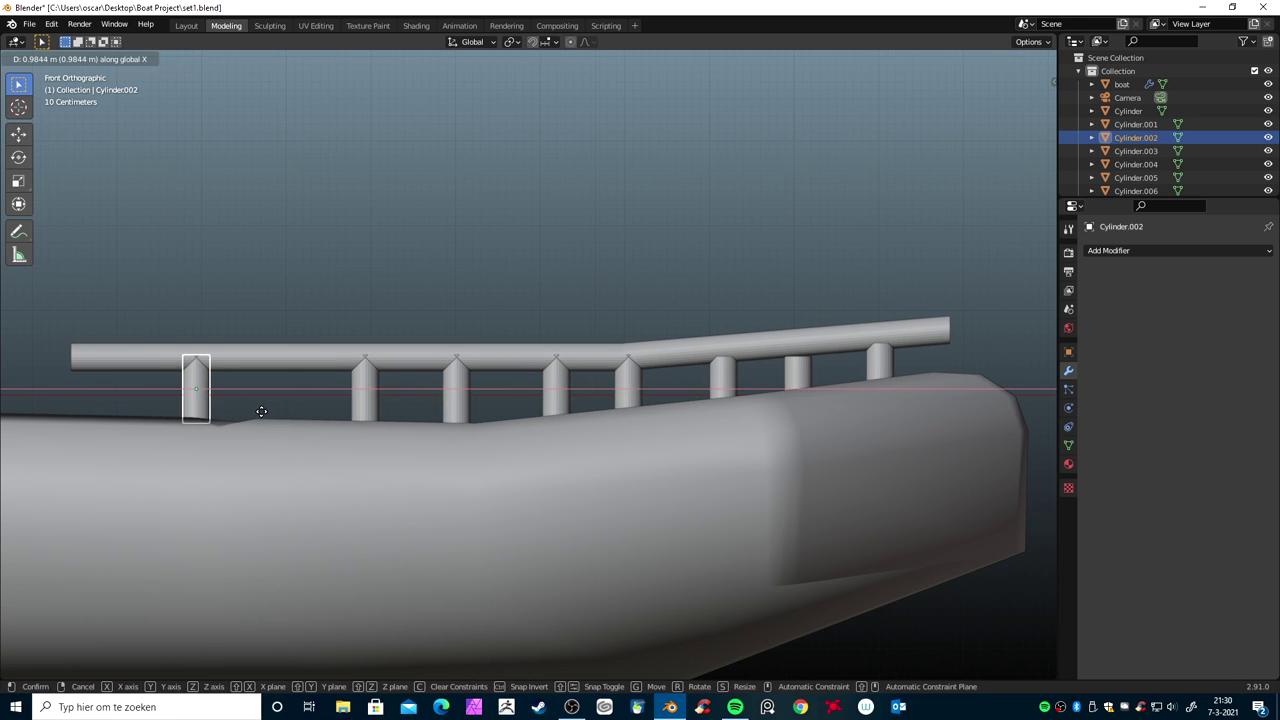
{"action": "left_click", "coordinate": [261, 411]}
{"action": "middle_click_drag", "start_coordinate": [269, 407], "coordinate": [421, 487]}
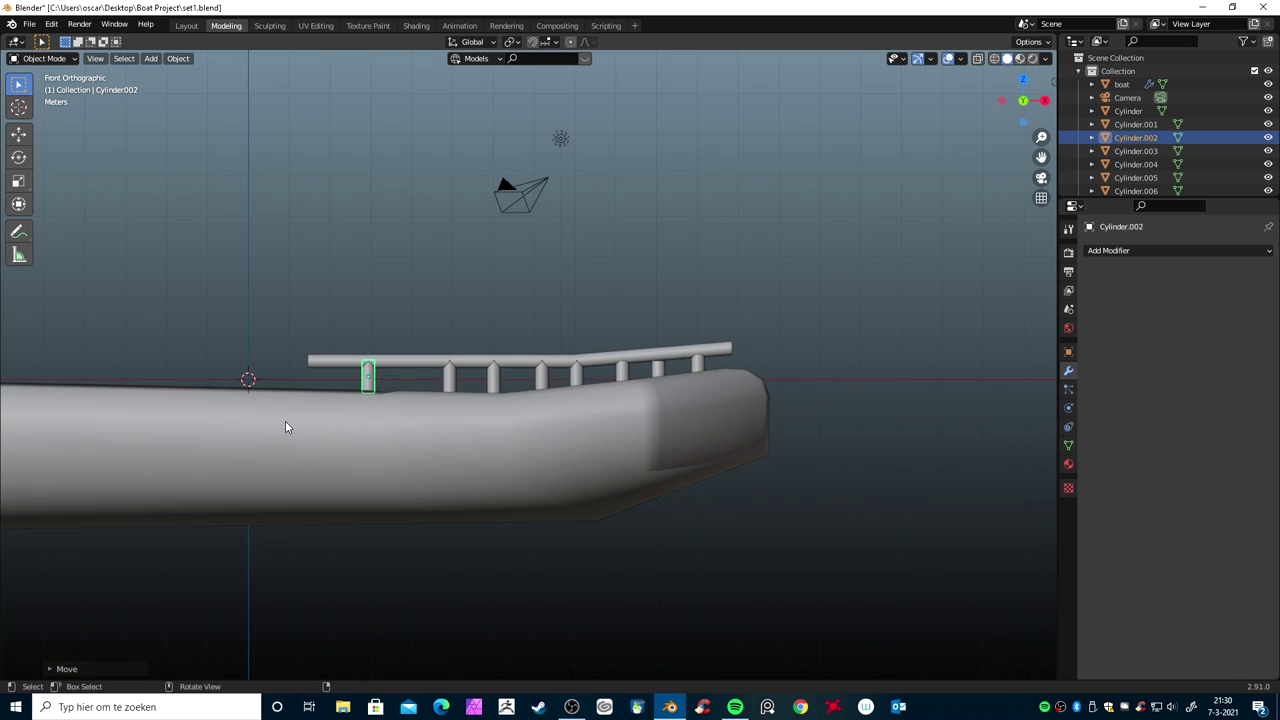
Delete the support post nearest the bow
{"action": "mouse_move", "coordinate": [421, 487]}
{"action": "middle_mouse_down"}
{"action": "mouse_move", "coordinate": [481, 450]}
{"action": "mouse_move", "coordinate": [613, 487]}
{"action": "middle_mouse_up"}
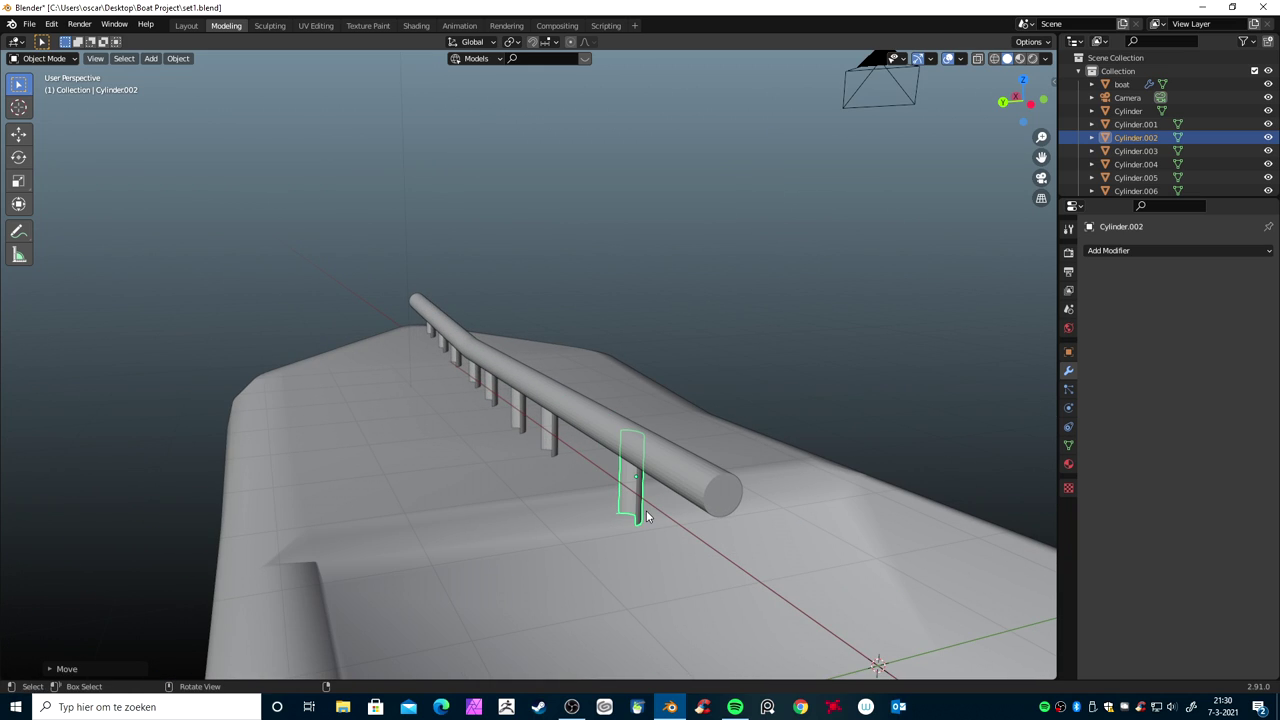
{"action": "left_click", "coordinate": [633, 509]}
{"action": "left_click", "coordinate": [633, 505]}
{"action": "key", "text": "x"}
Delete the remaining seven posts together, then select the rail in Top view
{"action": "left_click", "coordinate": [633, 496]}
{"action": "left_click", "coordinate": [548, 436]}
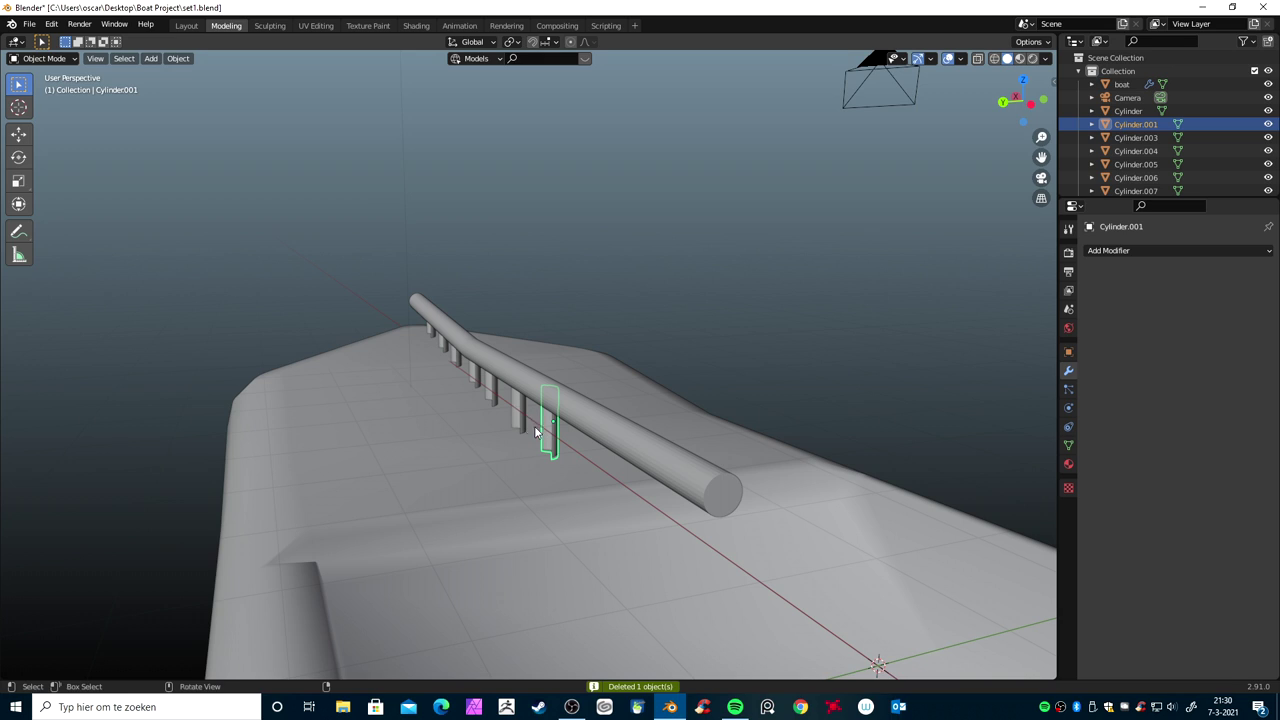
{"action": "left_click", "coordinate": [514, 416]}
{"action": "left_click", "coordinate": [490, 392], "text": "shift"}
{"action": "left_click", "coordinate": [475, 382], "text": "shift"}
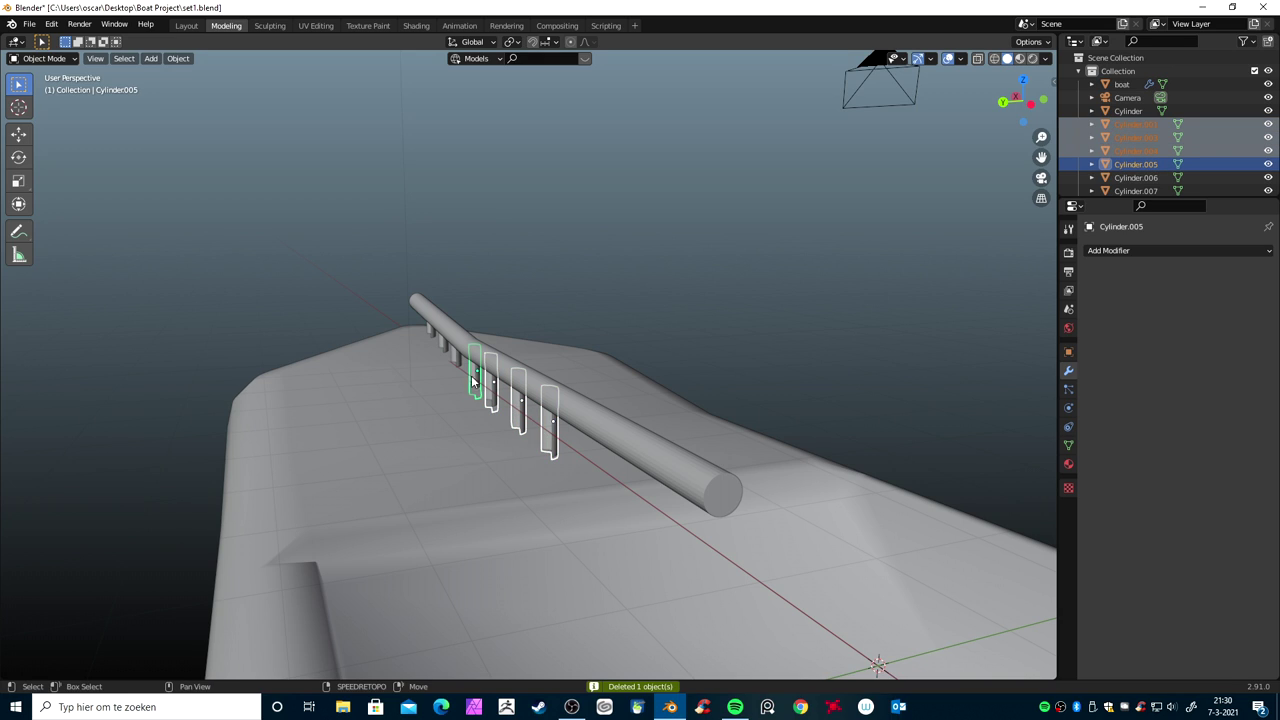
{"action": "left_click", "coordinate": [457, 360], "text": "shift"}
{"action": "left_click", "coordinate": [443, 350], "text": "shift"}
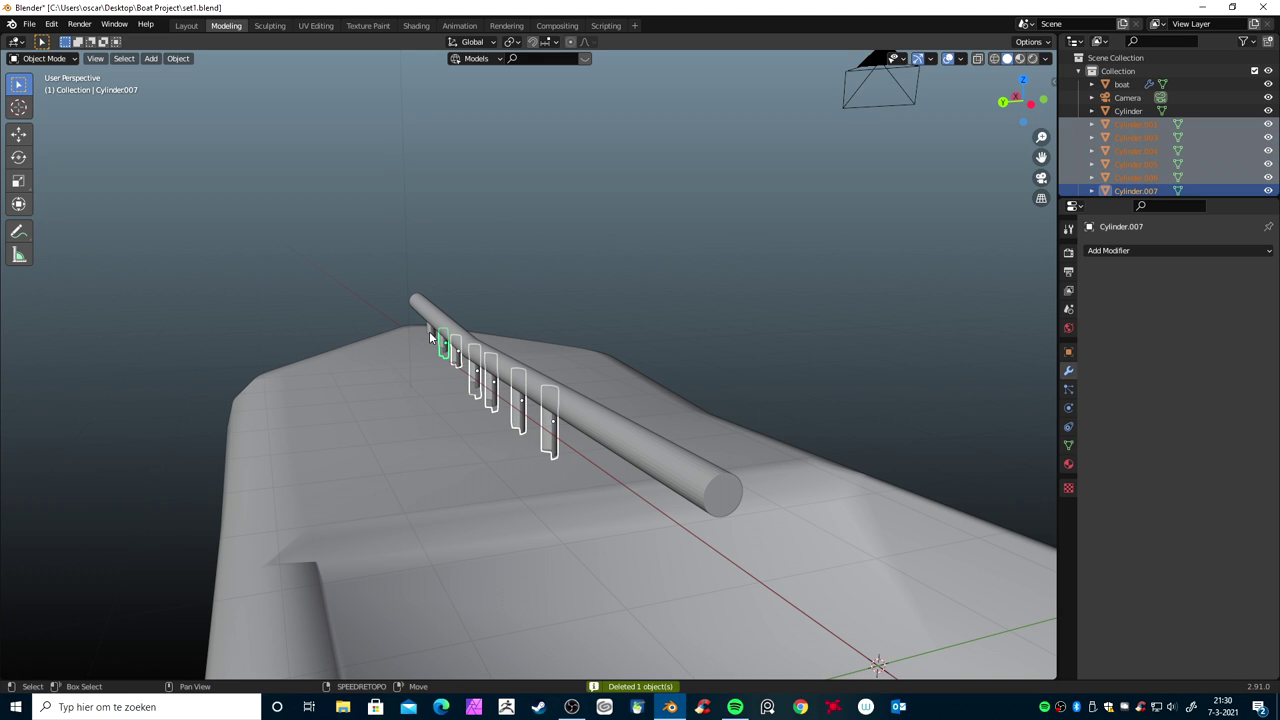
{"action": "key", "text": "x"}
{"action": "left_click", "coordinate": [428, 334]}
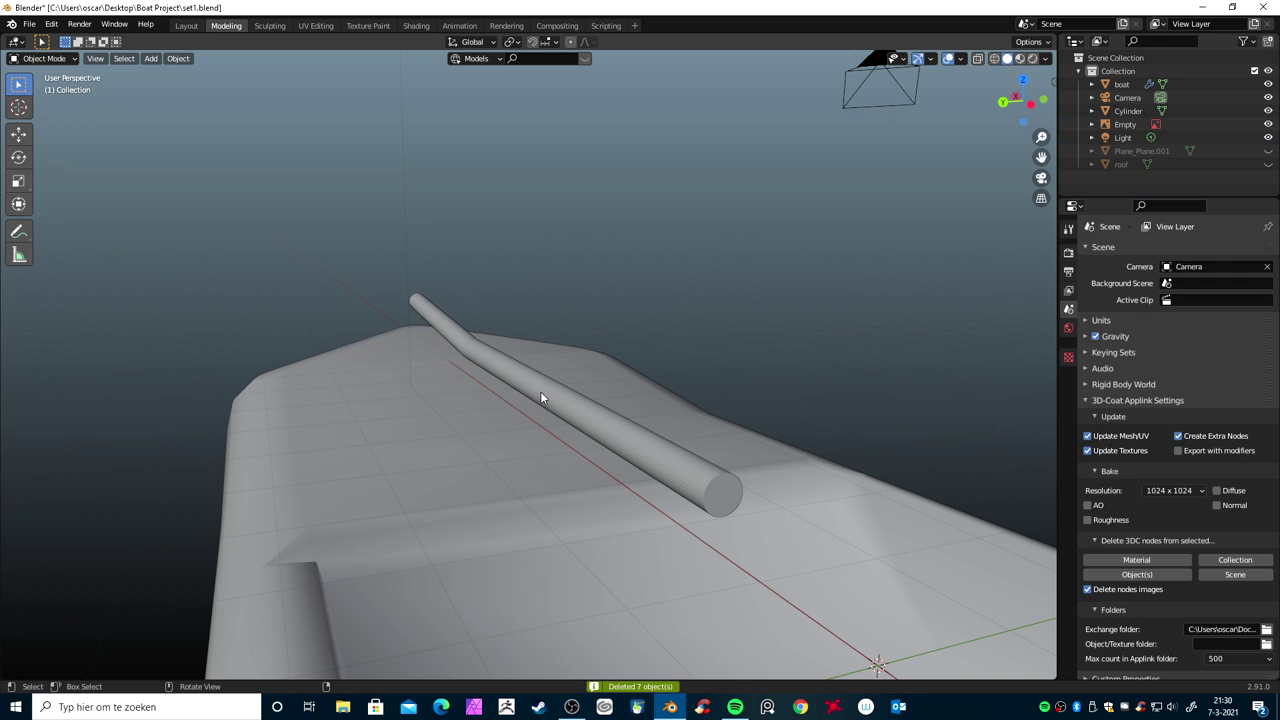
{"action": "left_click", "coordinate": [540, 398]}
{"action": "key", "text": "KP_7"}
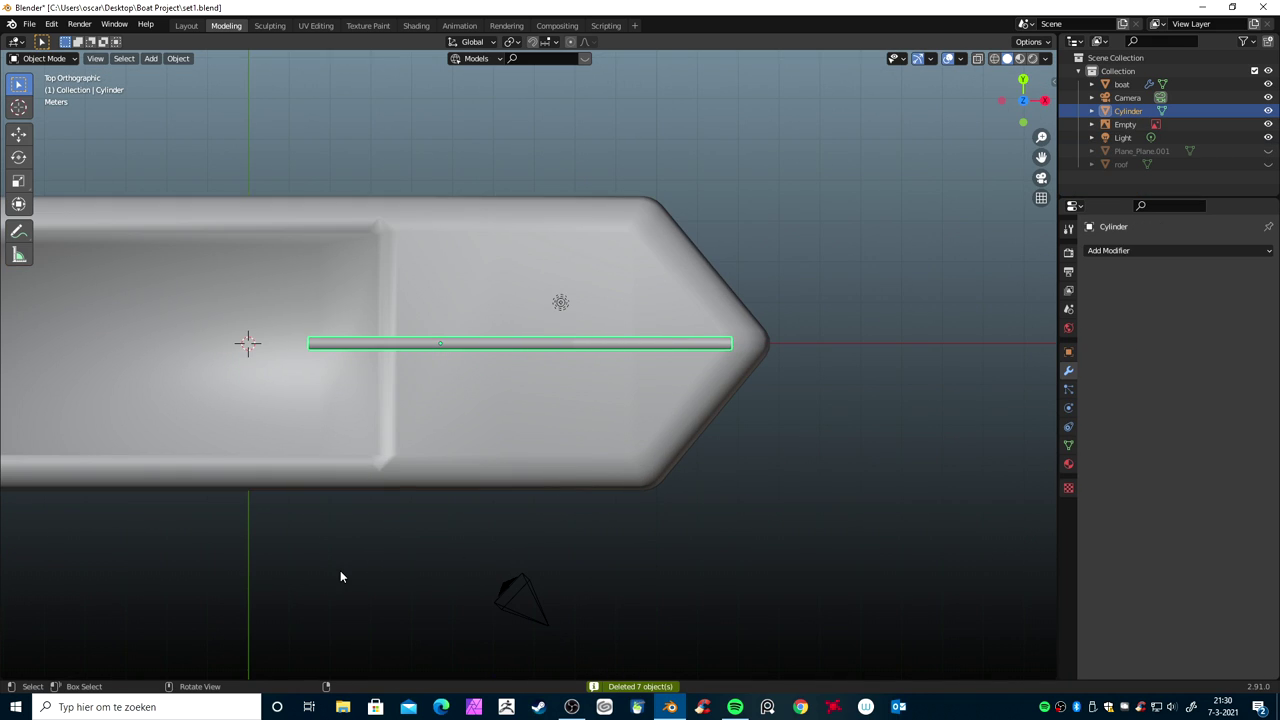
Move the rail along Y onto the hull's side edge
{"action": "key", "text": "g"}
{"action": "key", "text": "y"}
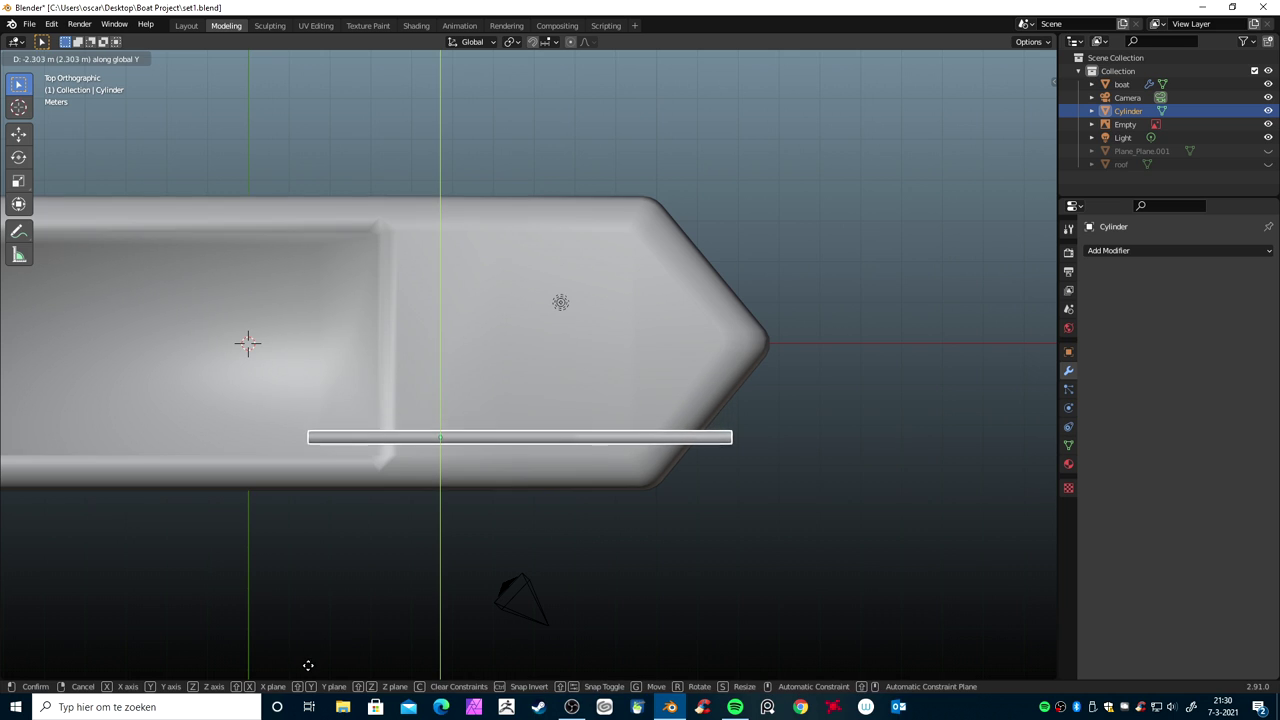
{"action": "left_click", "coordinate": [305, 71]}
In Edit Mode, slide the tube's middle ring toward the front
{"action": "key", "text": "Tab"}
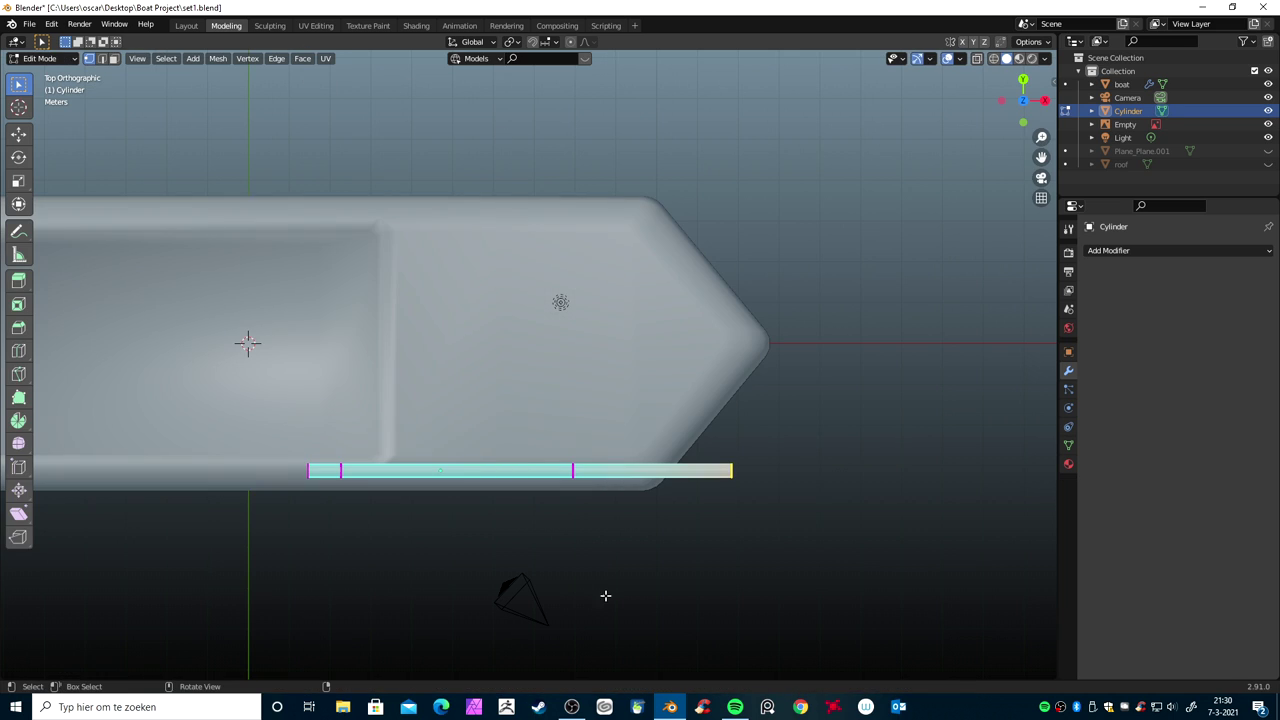
{"action": "scroll", "coordinate": [600, 597], "scroll_direction": "up", "scroll_amount": 3}
{"action": "middle_click_drag", "start_coordinate": [617, 600], "coordinate": [605, 490], "text": "shift"}
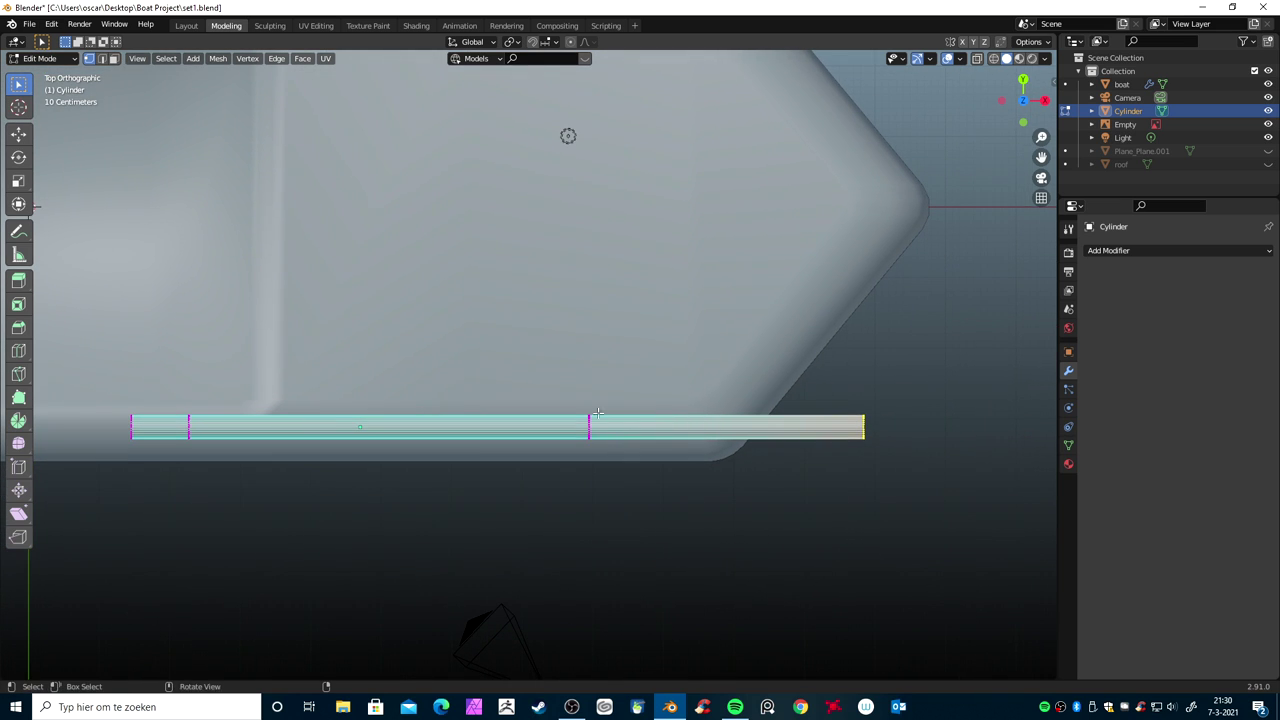
{"action": "left_click_drag", "start_coordinate": [564, 376], "coordinate": [608, 474]}
{"action": "key", "text": "g"}
{"action": "key", "text": "g"}
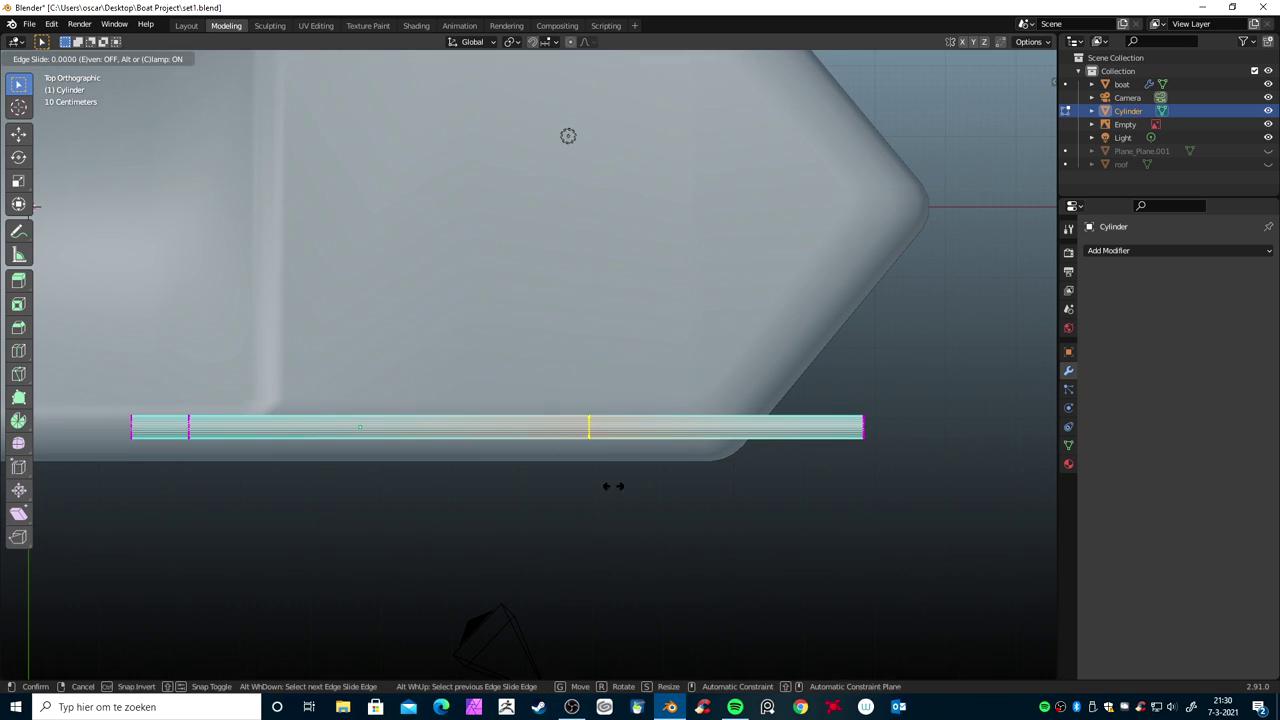
{"action": "left_click", "coordinate": [737, 487]}
Turn on wireframe and select only the ring at the rail's front end
{"action": "left_click_drag", "start_coordinate": [848, 396], "coordinate": [892, 470]}
{"action": "key", "text": "g"}
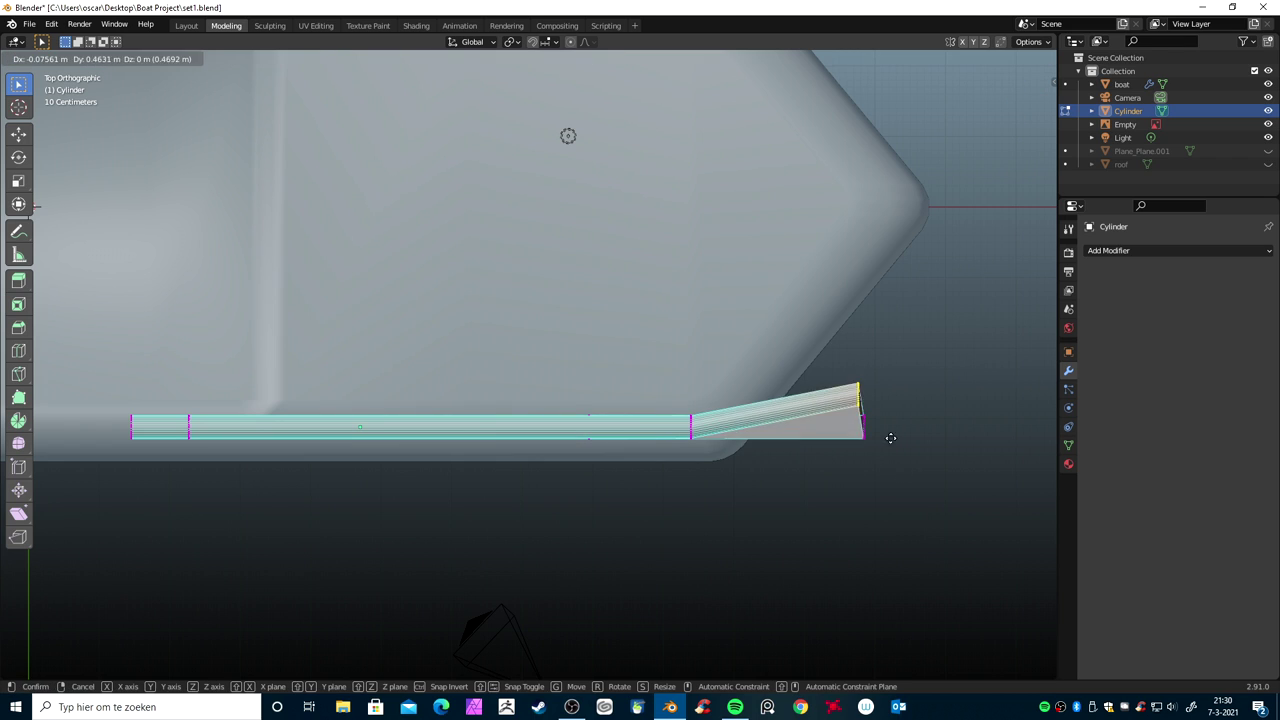
{"action": "right_click", "coordinate": [889, 429]}
{"action": "key", "text": "shift+z"}
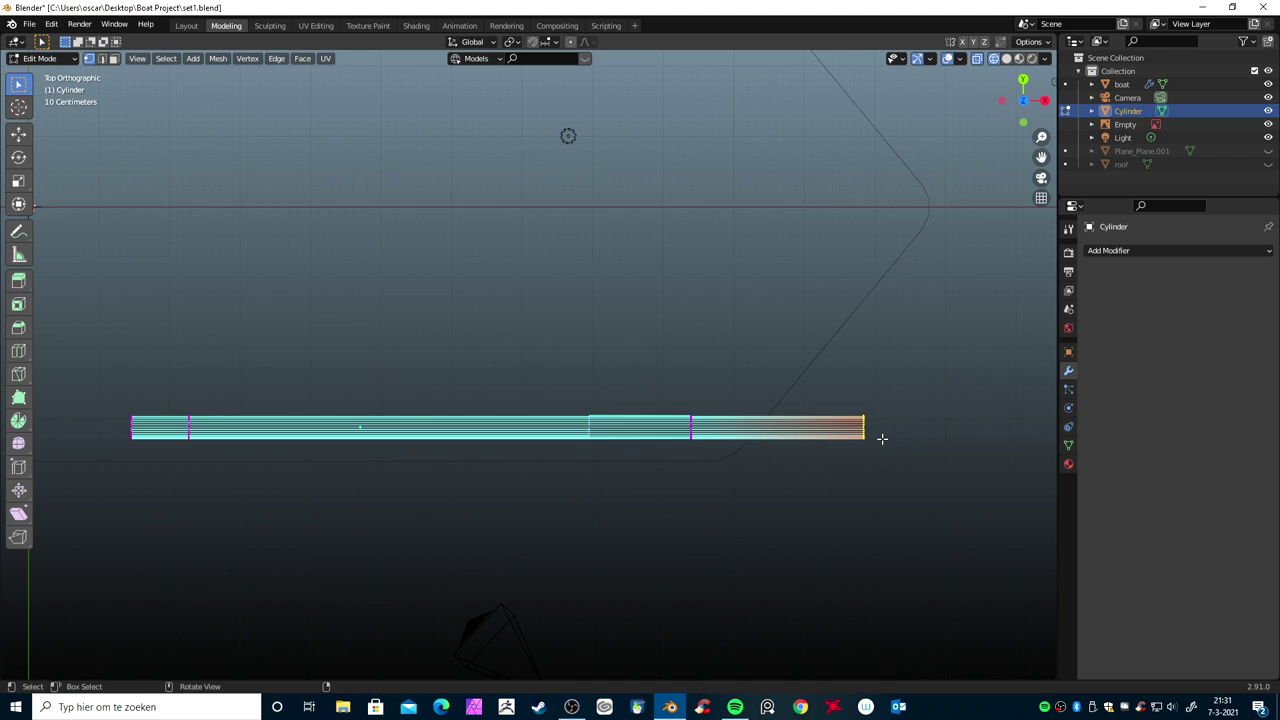
{"action": "left_click_drag", "start_coordinate": [846, 393], "coordinate": [926, 499]}
{"action": "key", "text": "r"}
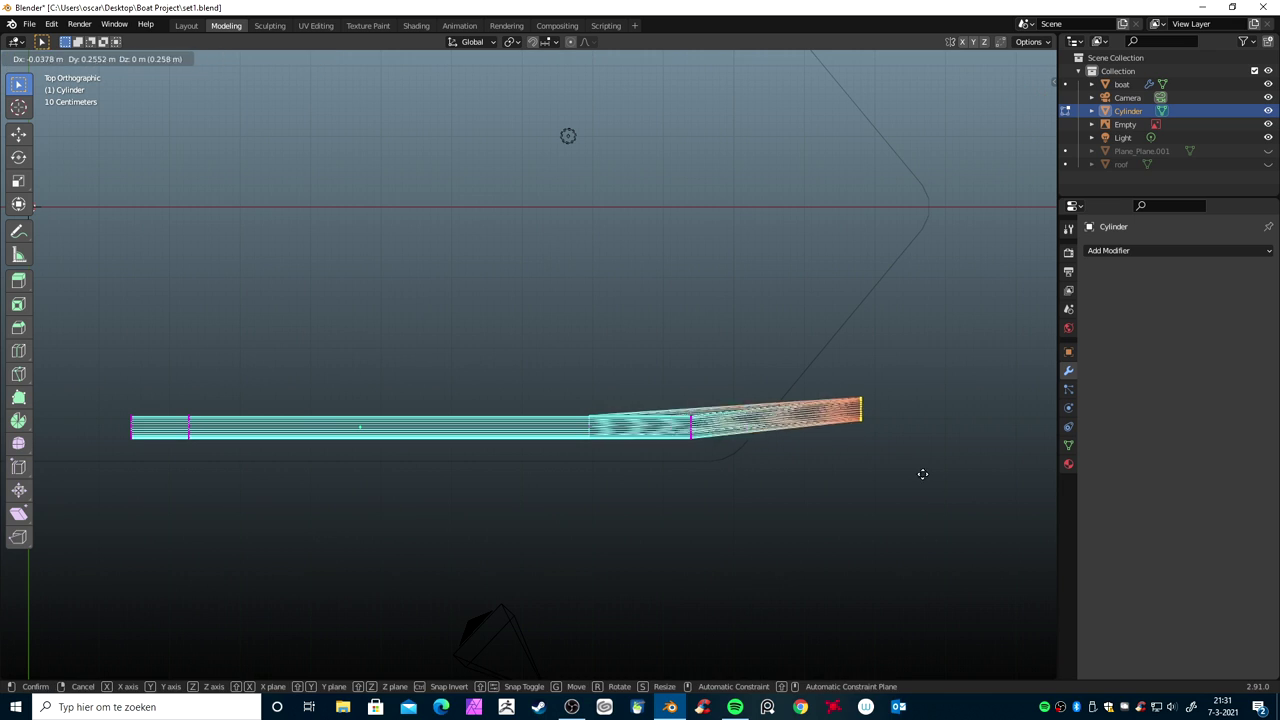
{"action": "right_click", "coordinate": [933, 482]}
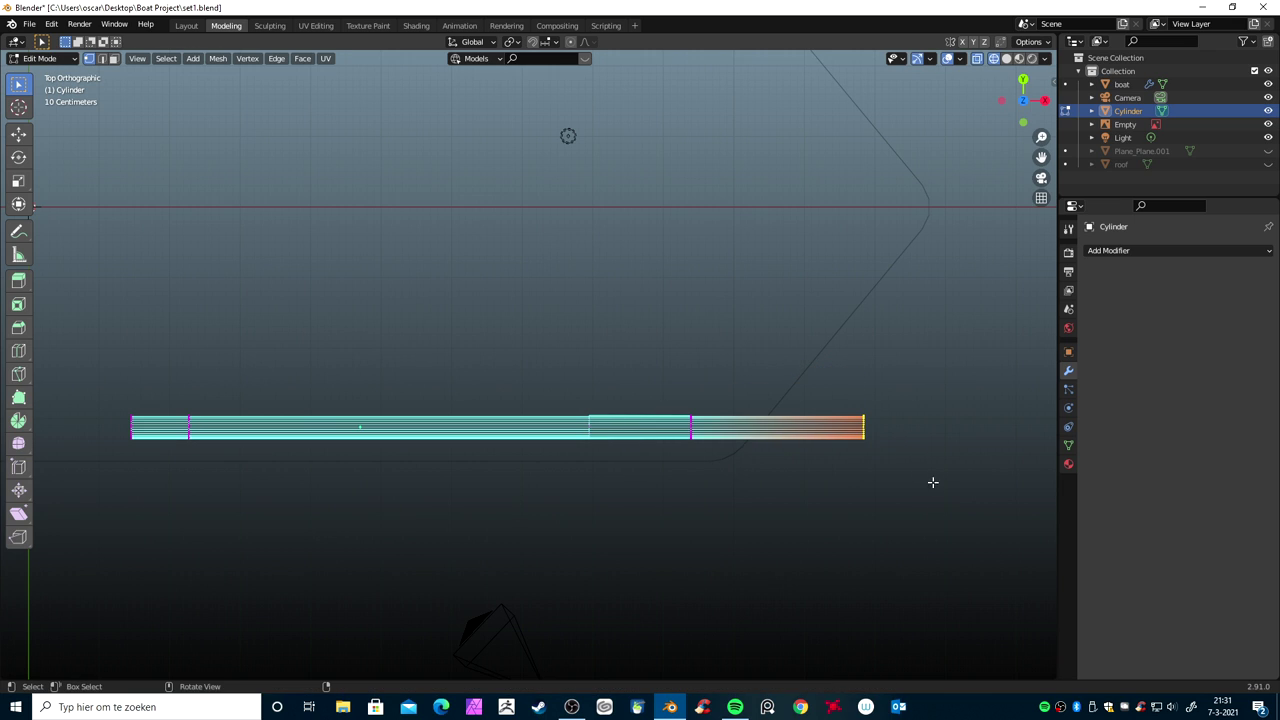
{"action": "left_click", "coordinate": [697, 437], "text": "alt"}
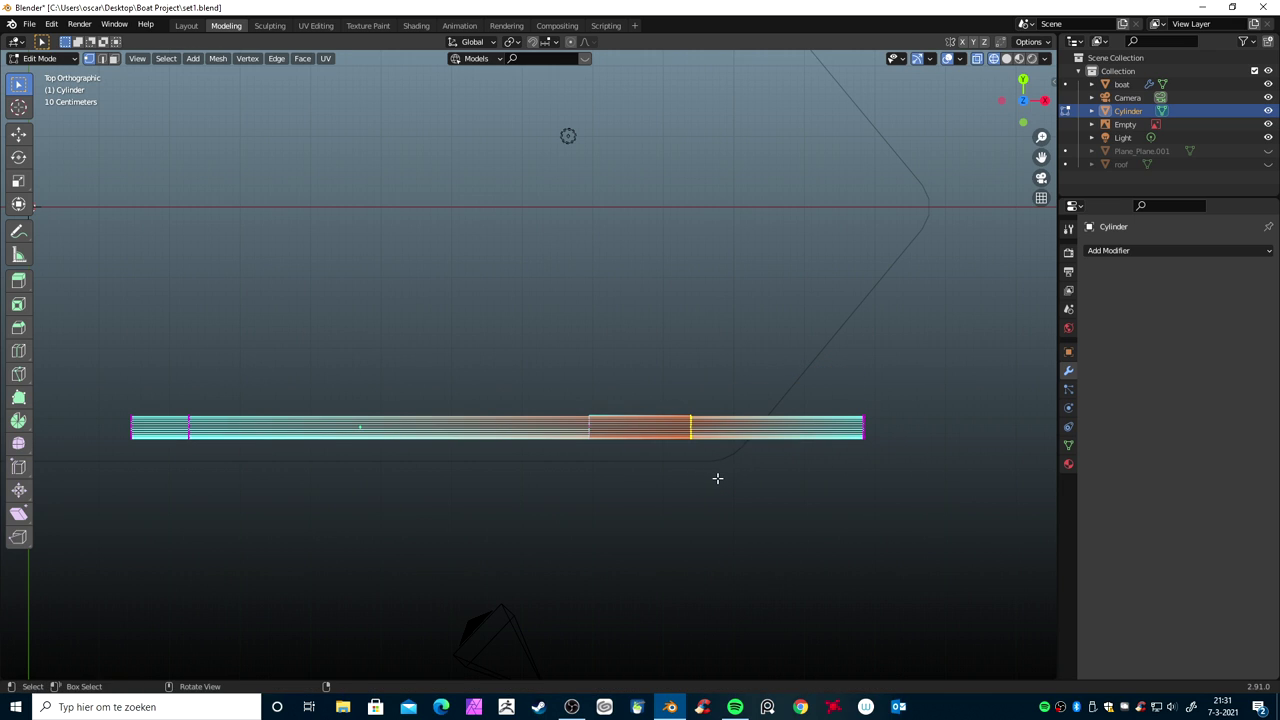
{"action": "key", "text": "r"}
{"action": "right_click", "coordinate": [737, 460]}
{"action": "left_click_drag", "start_coordinate": [842, 383], "coordinate": [897, 483]}
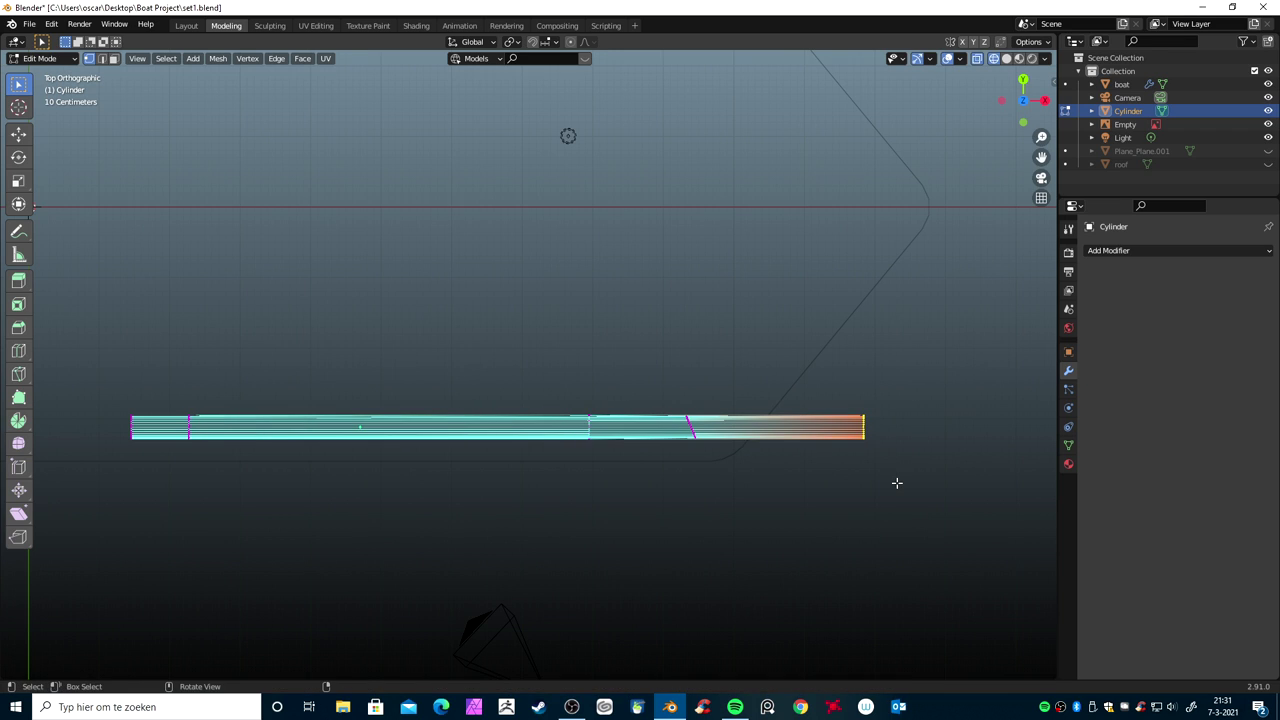
Rotate the end ring 45 degrees and move it to the bow tip
{"action": "type", "text": "r45"}
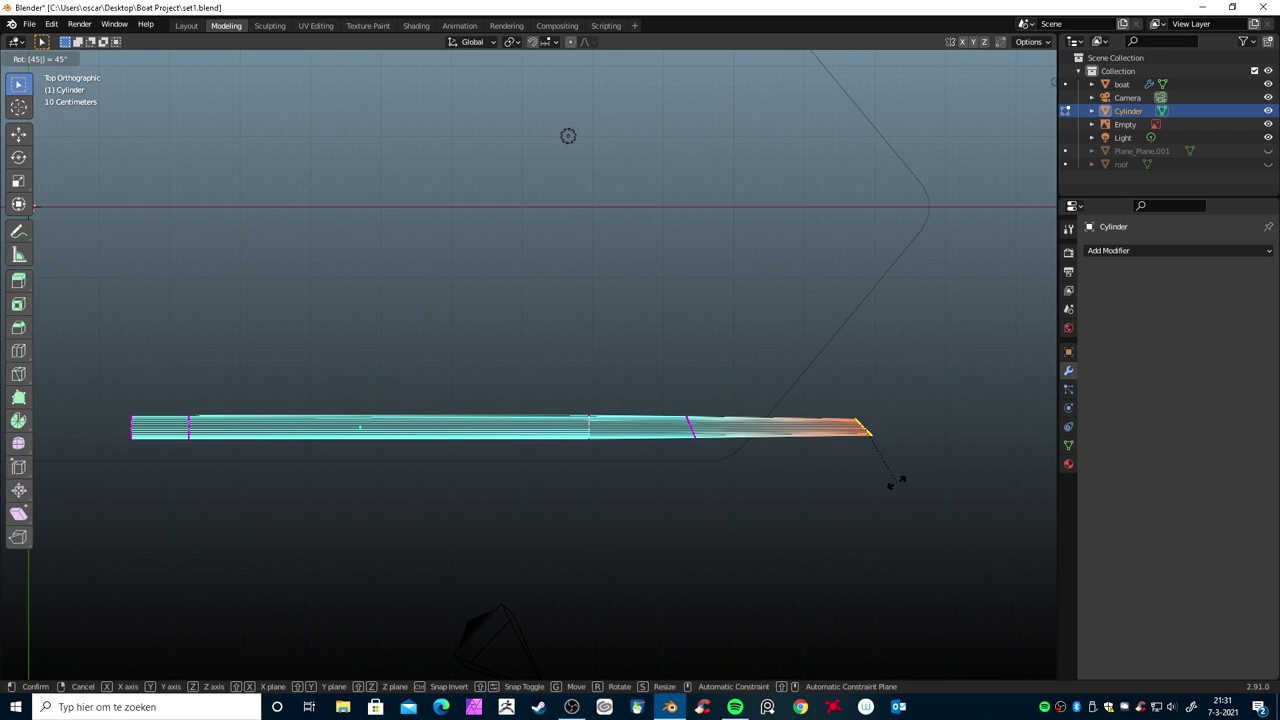
{"action": "key", "text": "Return"}
{"action": "key", "text": "g"}
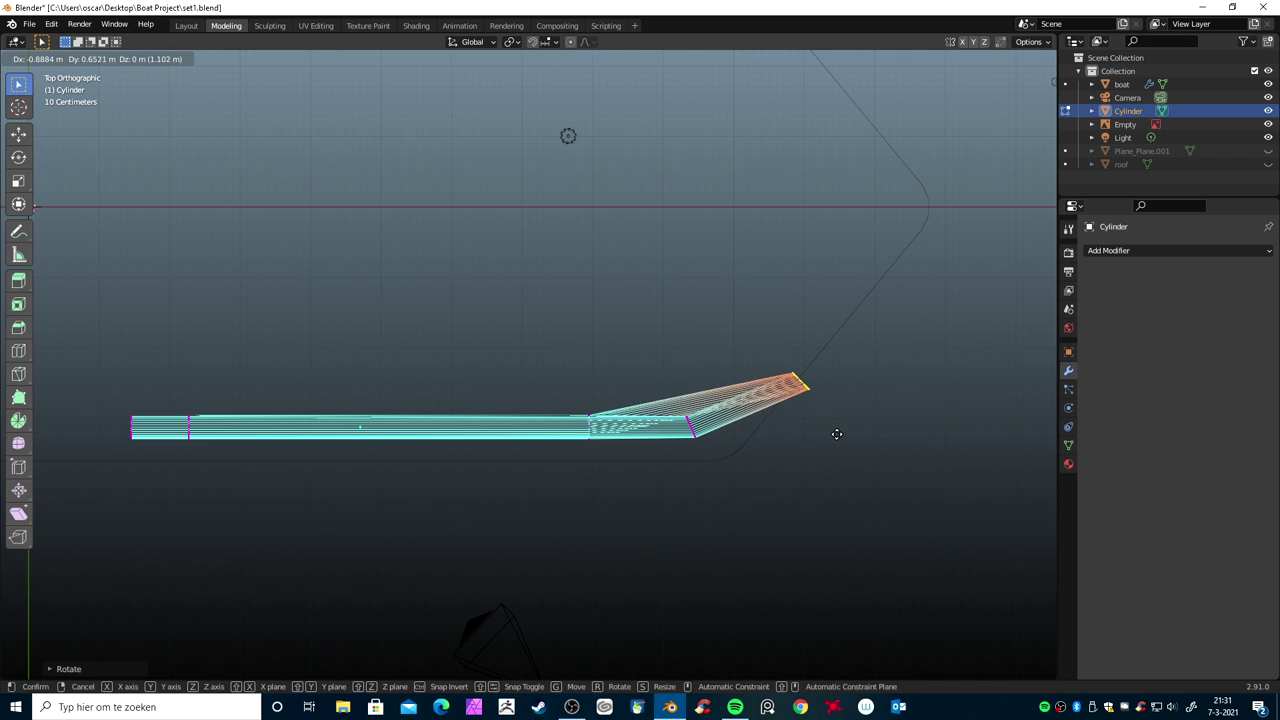
{"action": "left_click", "coordinate": [934, 277]}
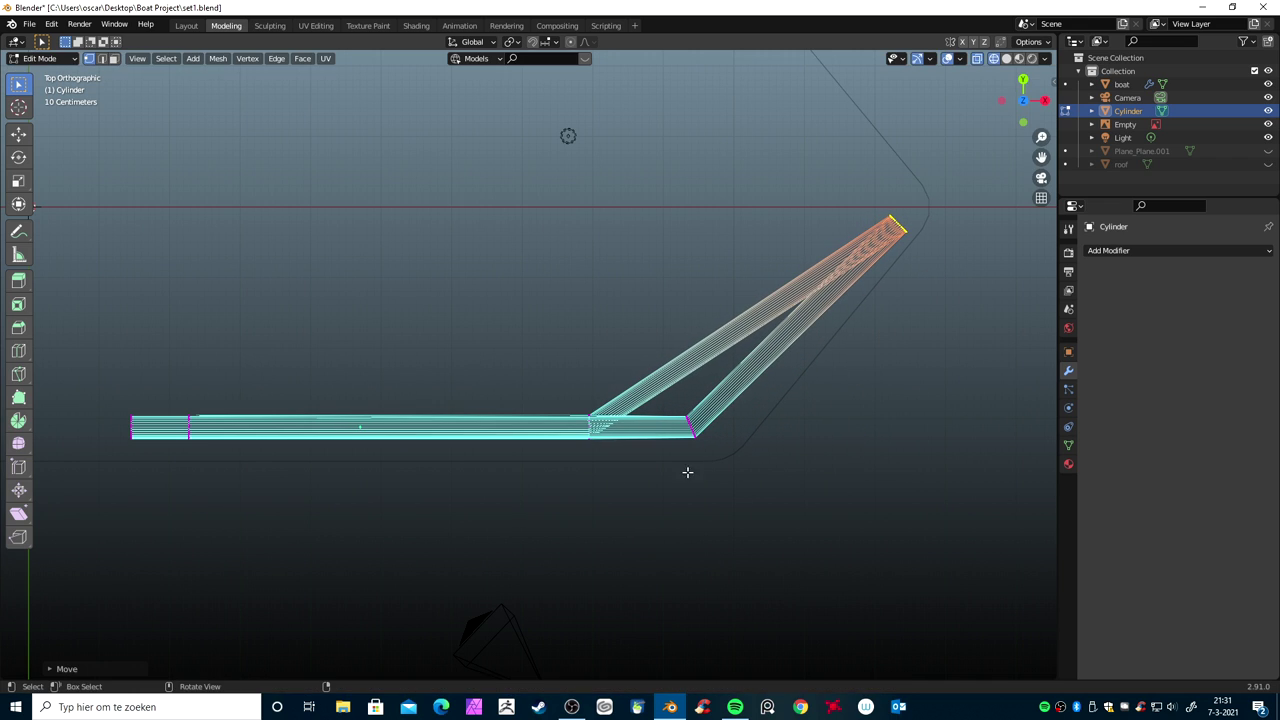
{"action": "mouse_move", "coordinate": [639, 471]}
{"action": "middle_mouse_down"}
{"action": "mouse_move", "coordinate": [656, 449]}
{"action": "mouse_move", "coordinate": [404, 383]}
{"action": "mouse_move", "coordinate": [450, 432]}
{"action": "middle_mouse_up"}
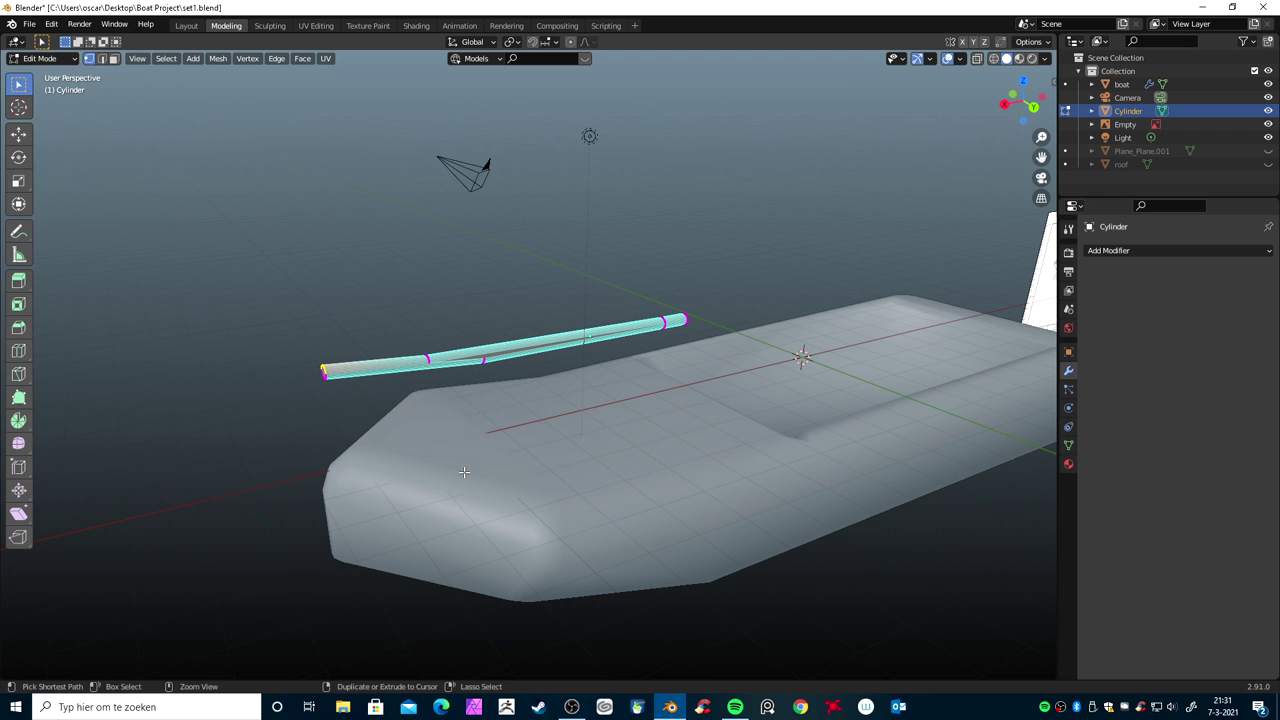
Undo the bend and delete the vertices of the rail's front section
{"action": "key", "text": "ctrl+z"}
{"action": "mouse_move", "coordinate": [464, 474]}
{"action": "middle_mouse_down"}
{"action": "mouse_move", "coordinate": [535, 510]}
{"action": "mouse_move", "coordinate": [505, 571]}
{"action": "middle_mouse_up"}
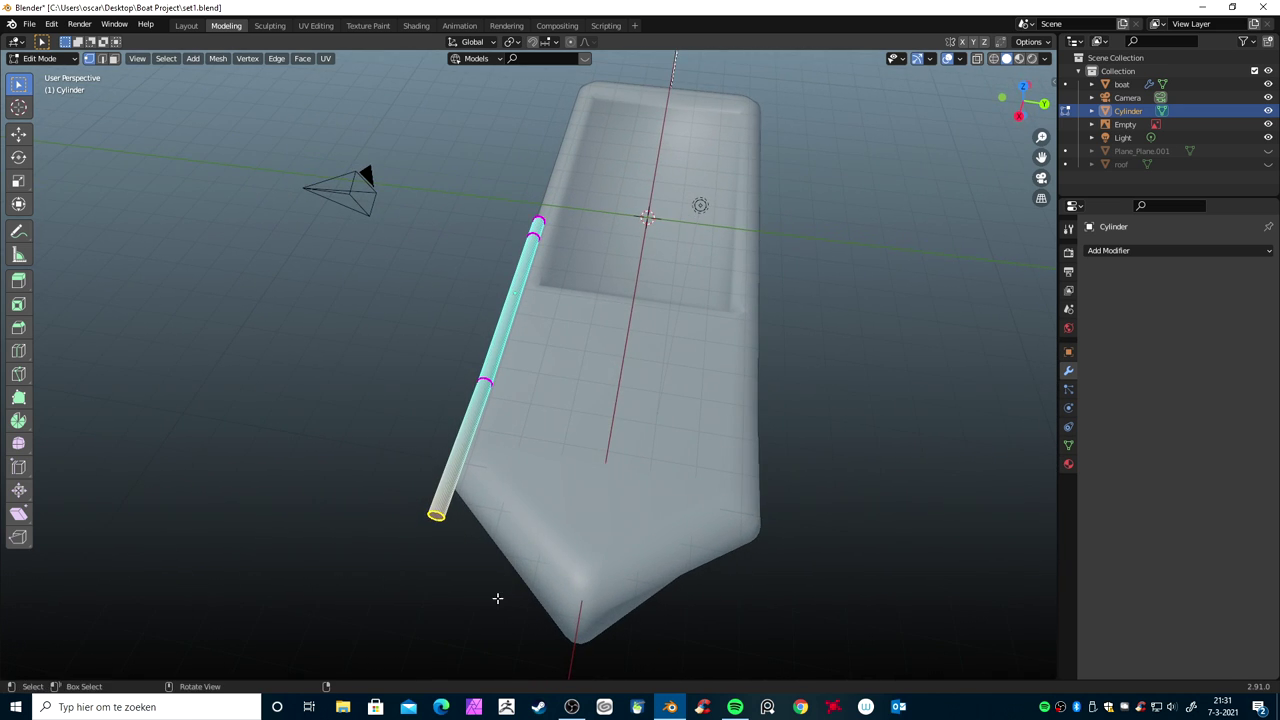
{"action": "key", "text": "x"}
{"action": "left_click", "coordinate": [460, 528]}
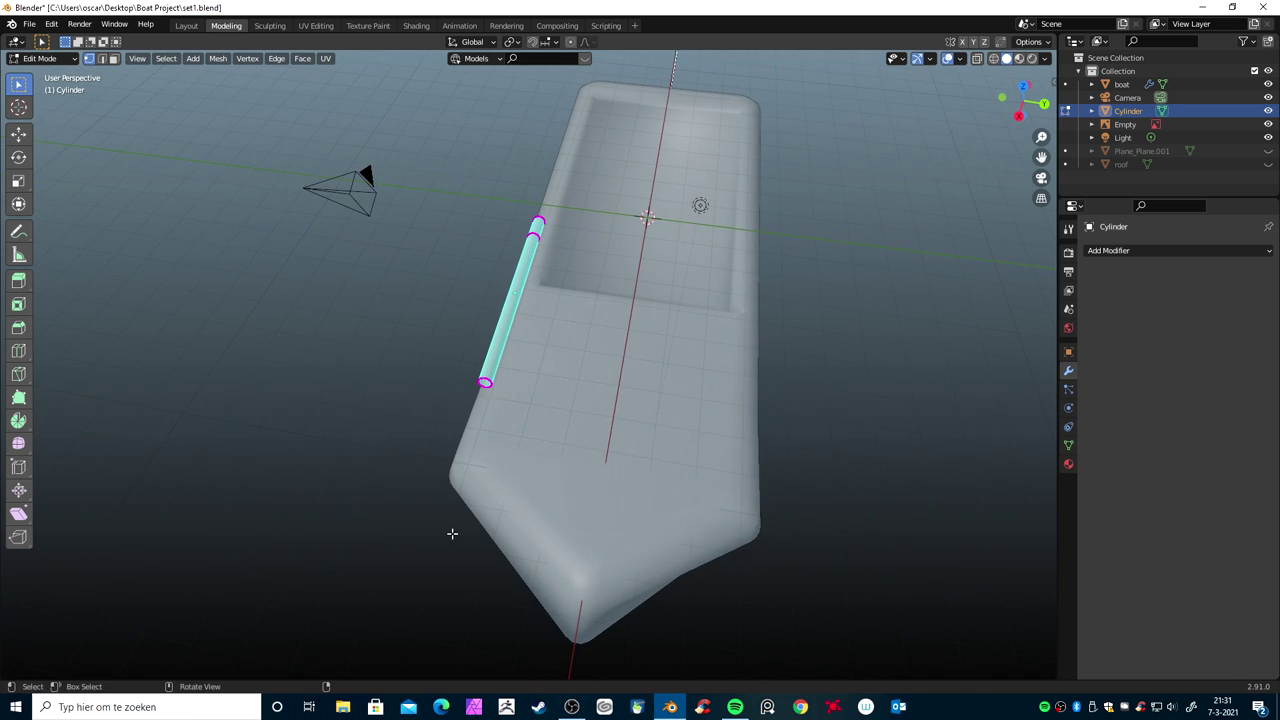
{"action": "middle_click_drag", "start_coordinate": [452, 534], "coordinate": [636, 554]}
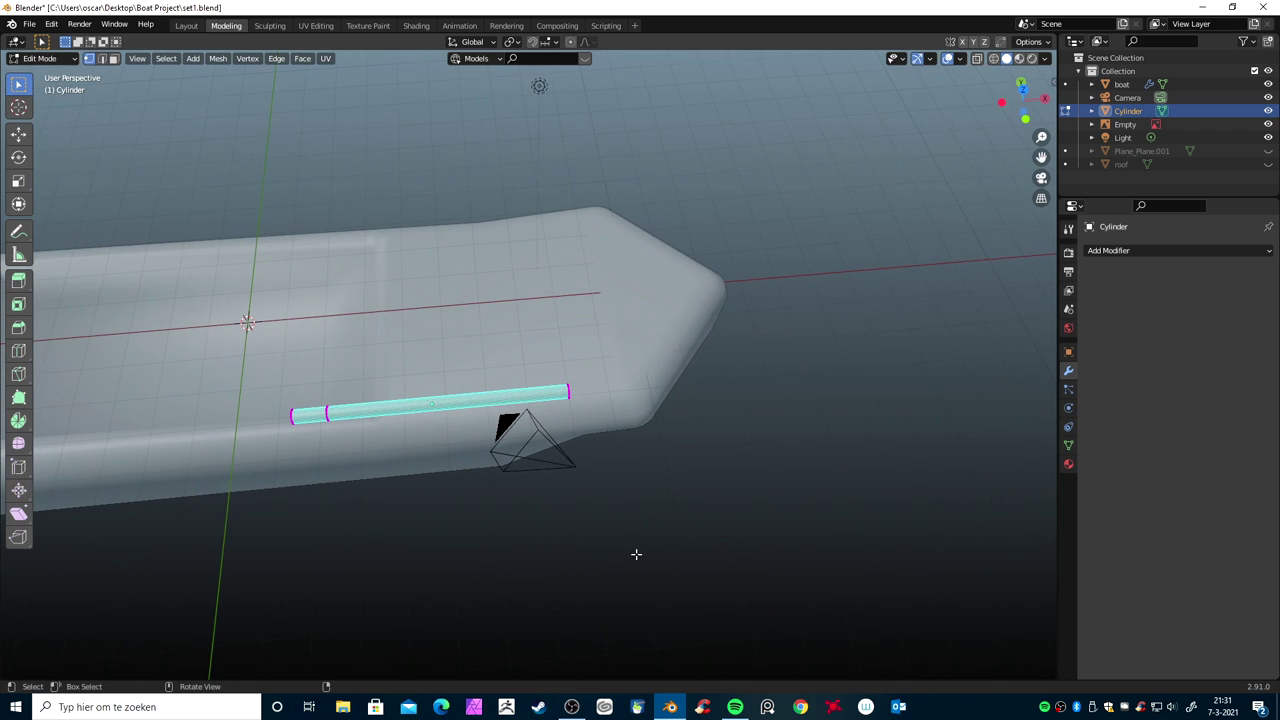
In top view, extrude the front end loop, rotate it 45 degrees, and nudge it back
{"action": "key", "text": "KP_7"}
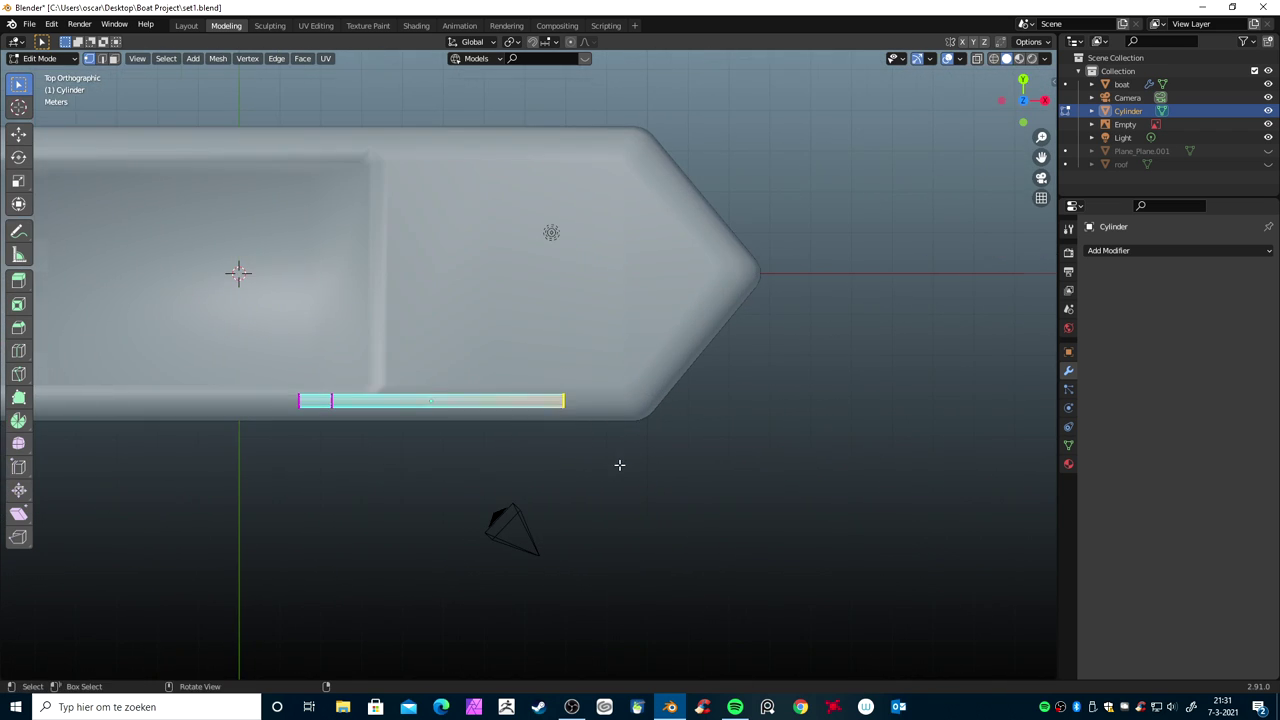
{"action": "scroll", "coordinate": [640, 490], "scroll_direction": "up", "scroll_amount": 4}
{"action": "key", "text": "e"}
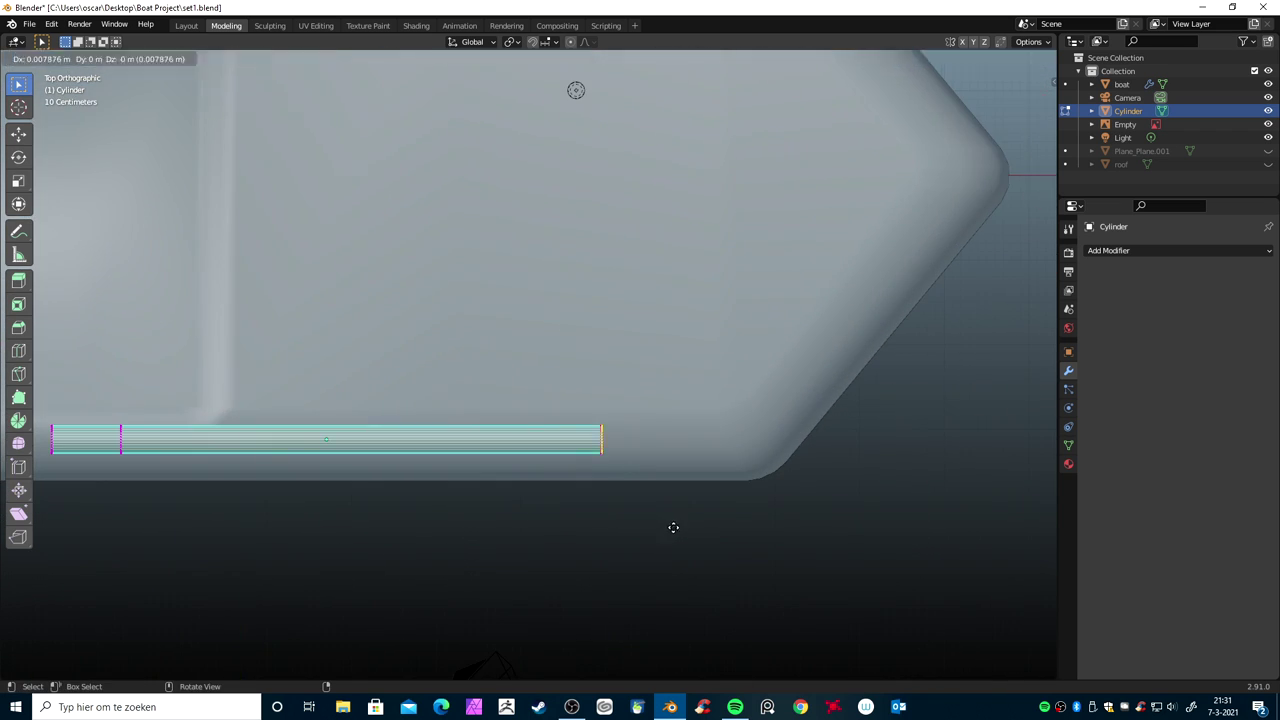
{"action": "left_click", "coordinate": [804, 526]}
{"action": "type", "text": "r45"}
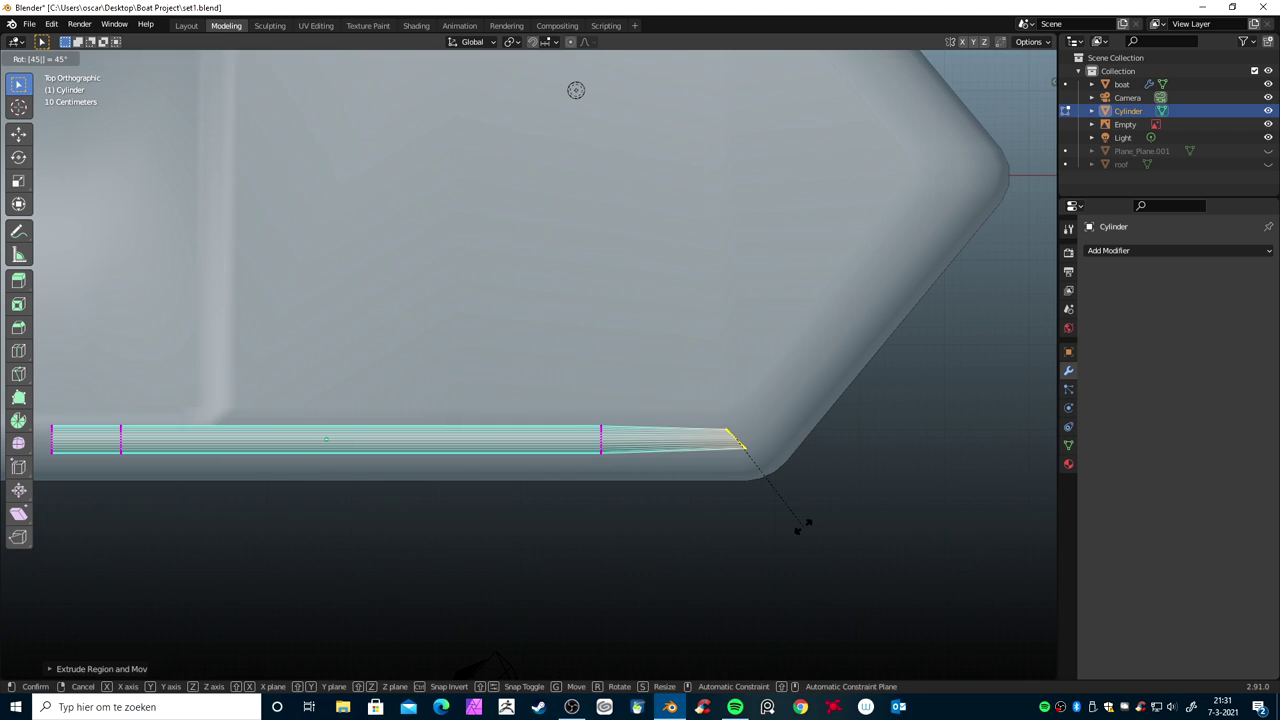
{"action": "key", "text": "Return"}
{"action": "key", "text": "g"}
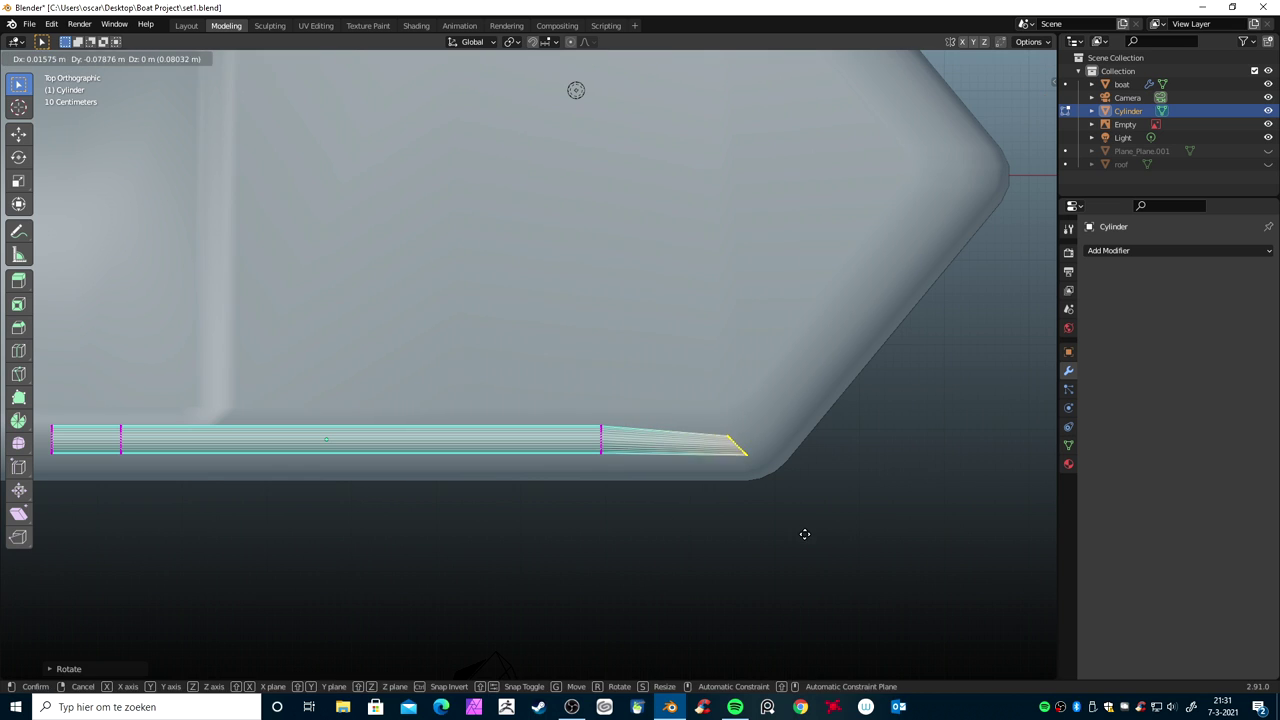
{"action": "left_click", "coordinate": [795, 528]}
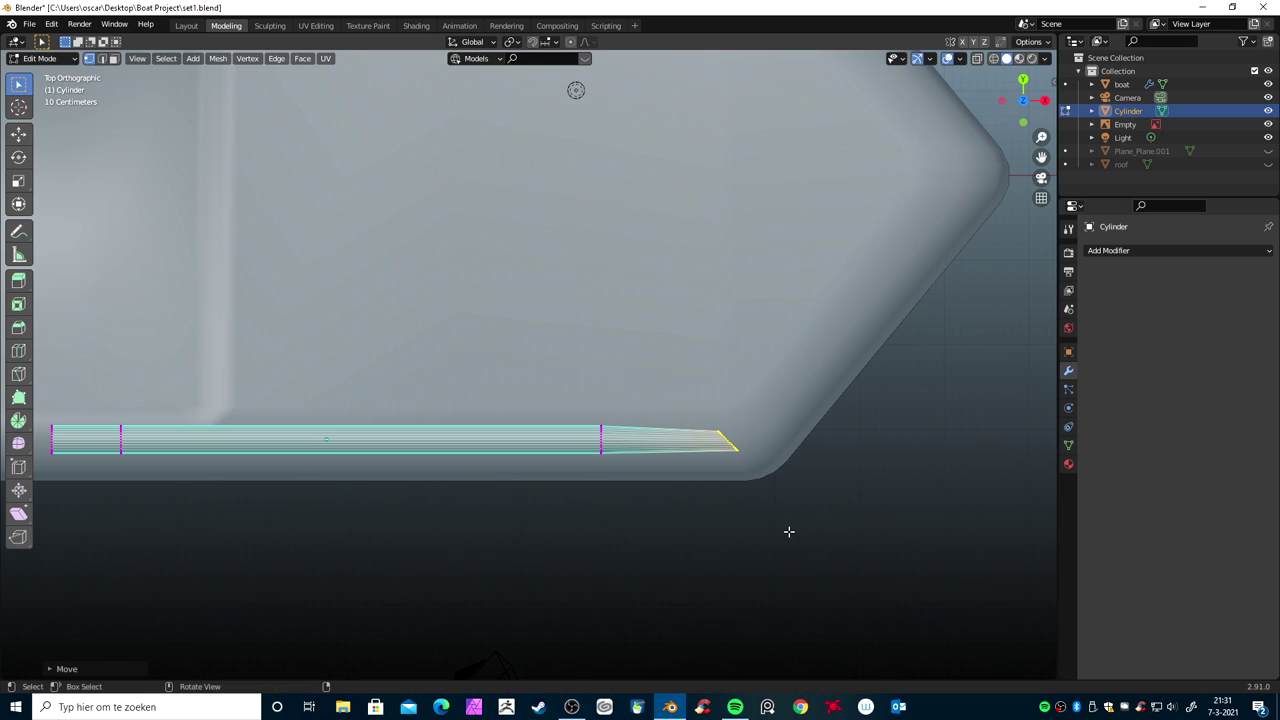
Extrude a diagonal run to the bow tip, turn the tip ring -45 degrees, and exit Edit Mode
{"action": "key", "text": "e"}
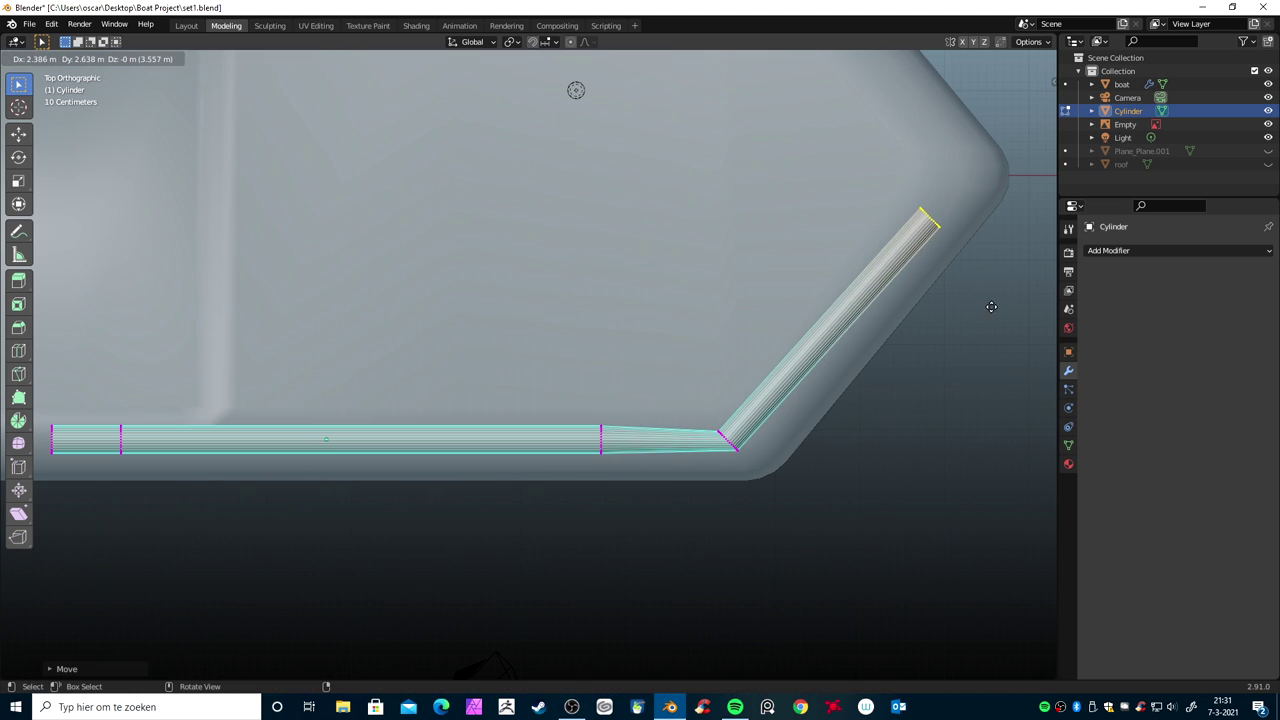
{"action": "left_click", "coordinate": [1013, 279]}
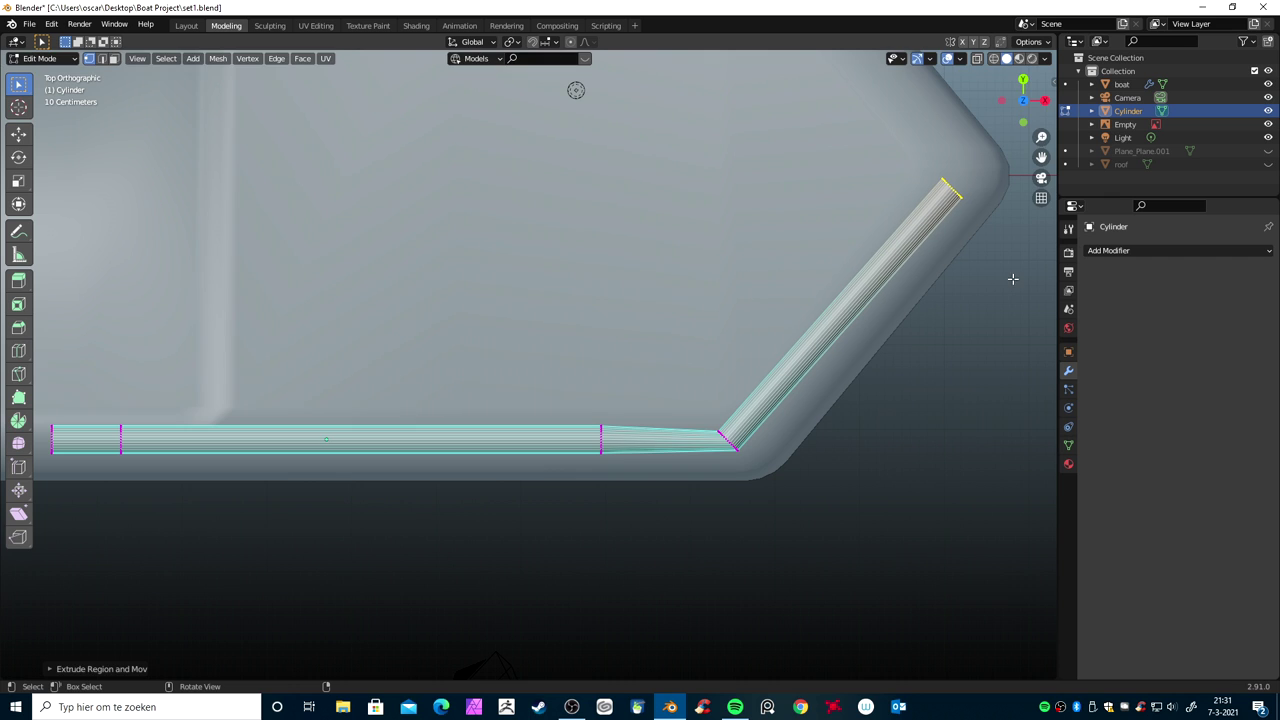
{"action": "middle_click_drag", "start_coordinate": [957, 420], "coordinate": [834, 583], "text": "shift"}
{"action": "left_click_drag", "start_coordinate": [806, 333], "coordinate": [862, 390]}
{"action": "type", "text": "r-45"}
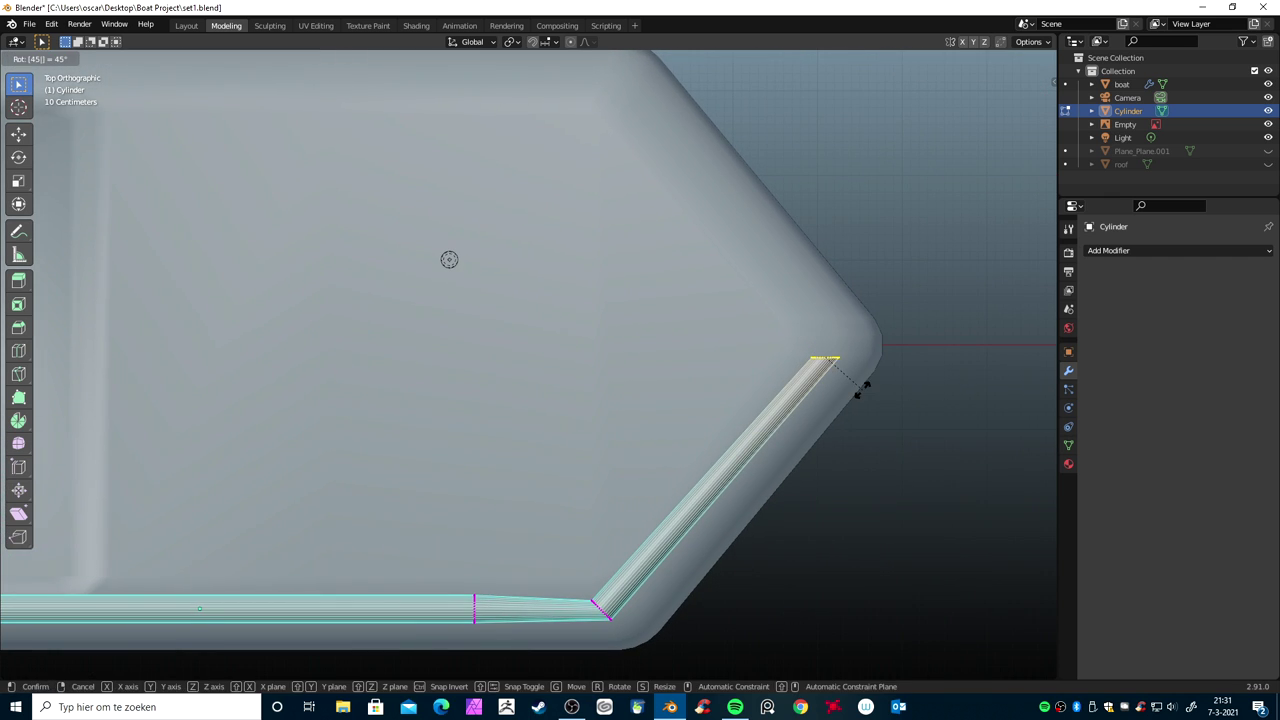
{"action": "key", "text": "Return"}
{"action": "key", "text": "g"}
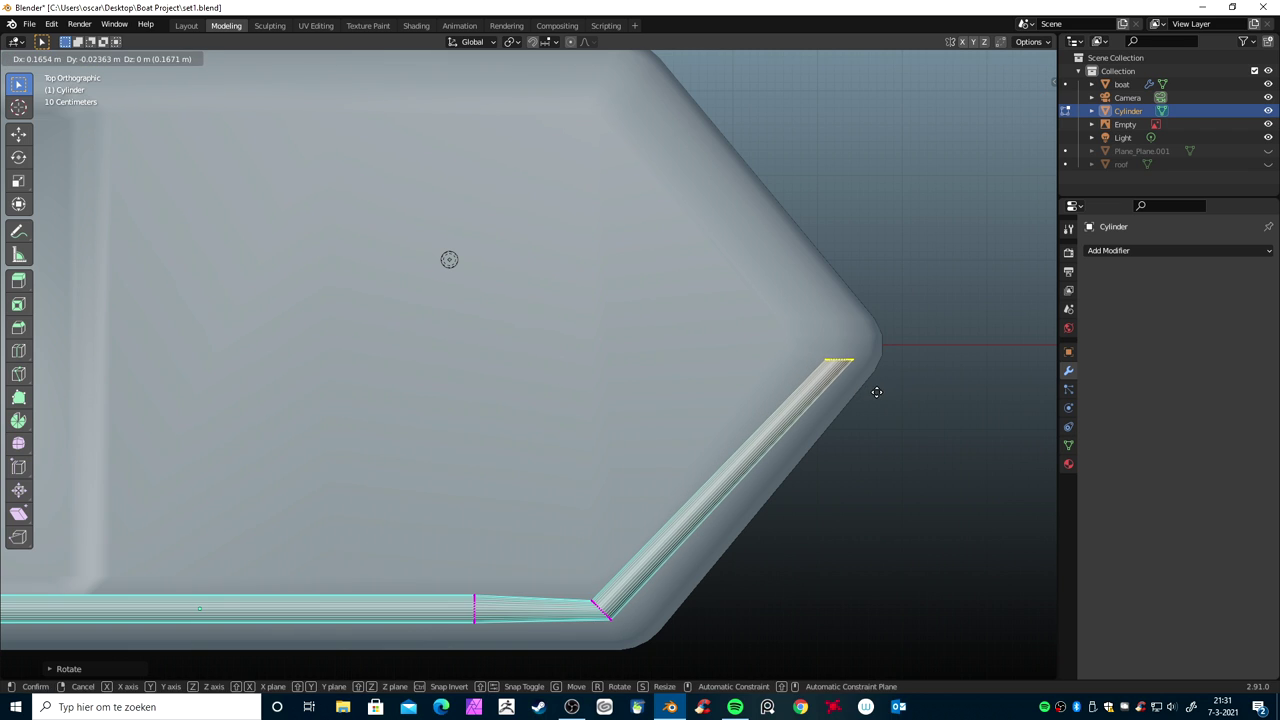
{"action": "left_click", "coordinate": [872, 396]}
{"action": "scroll", "coordinate": [734, 511], "scroll_direction": "down", "scroll_amount": 4}
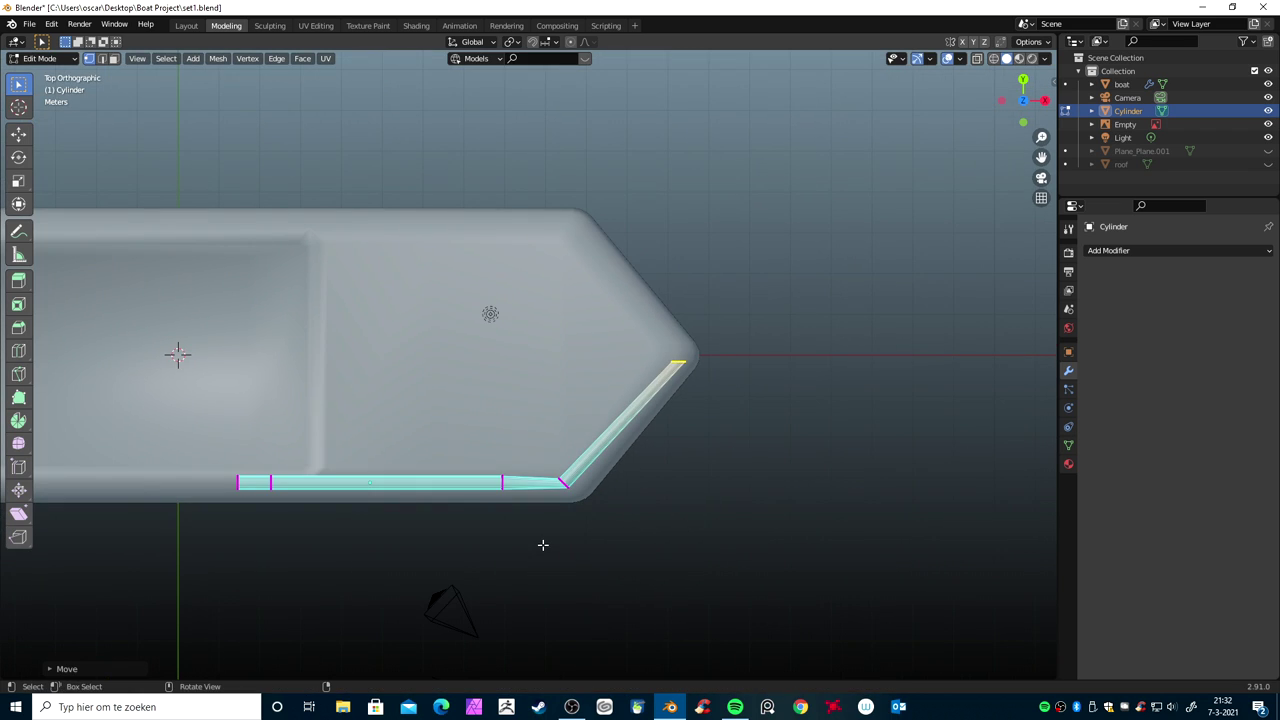
{"action": "key", "text": "Tab"}
{"action": "left_click", "coordinate": [524, 486]}
Add a Mirror modifier to the rail on the Y axis with the boat as mirror object
{"action": "left_click", "coordinate": [524, 486]}
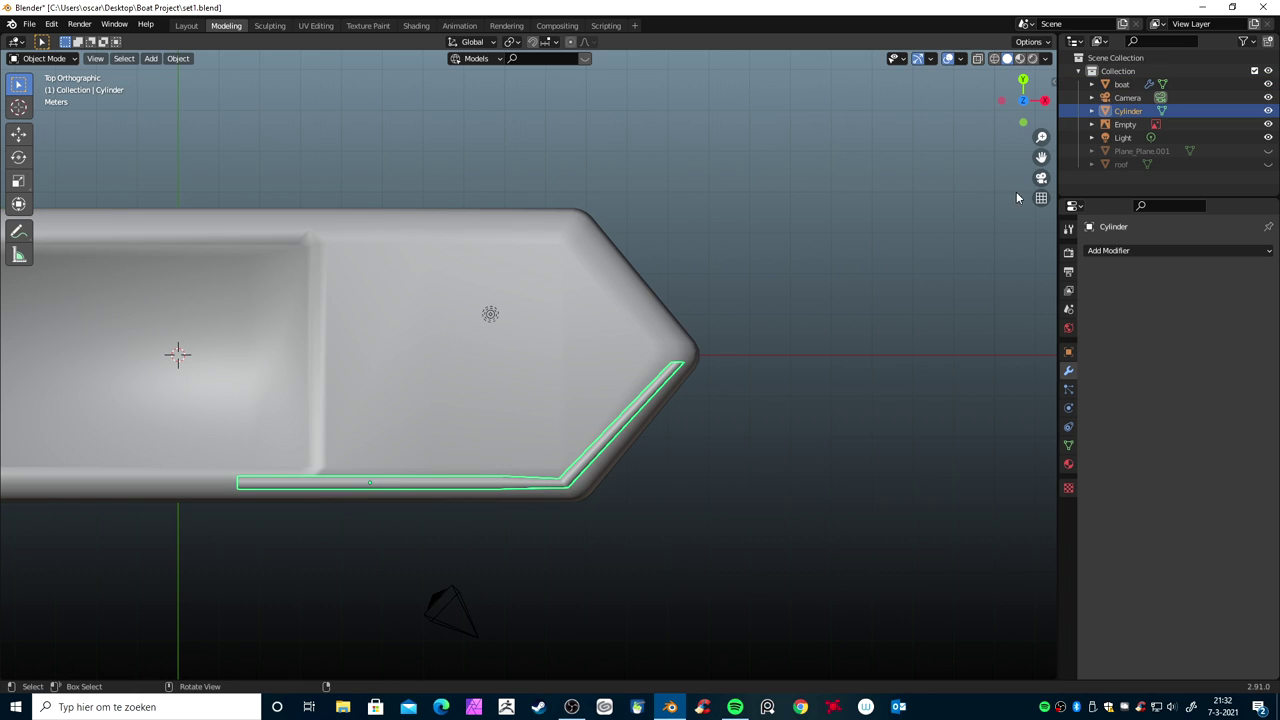
{"action": "left_click", "coordinate": [1115, 250]}
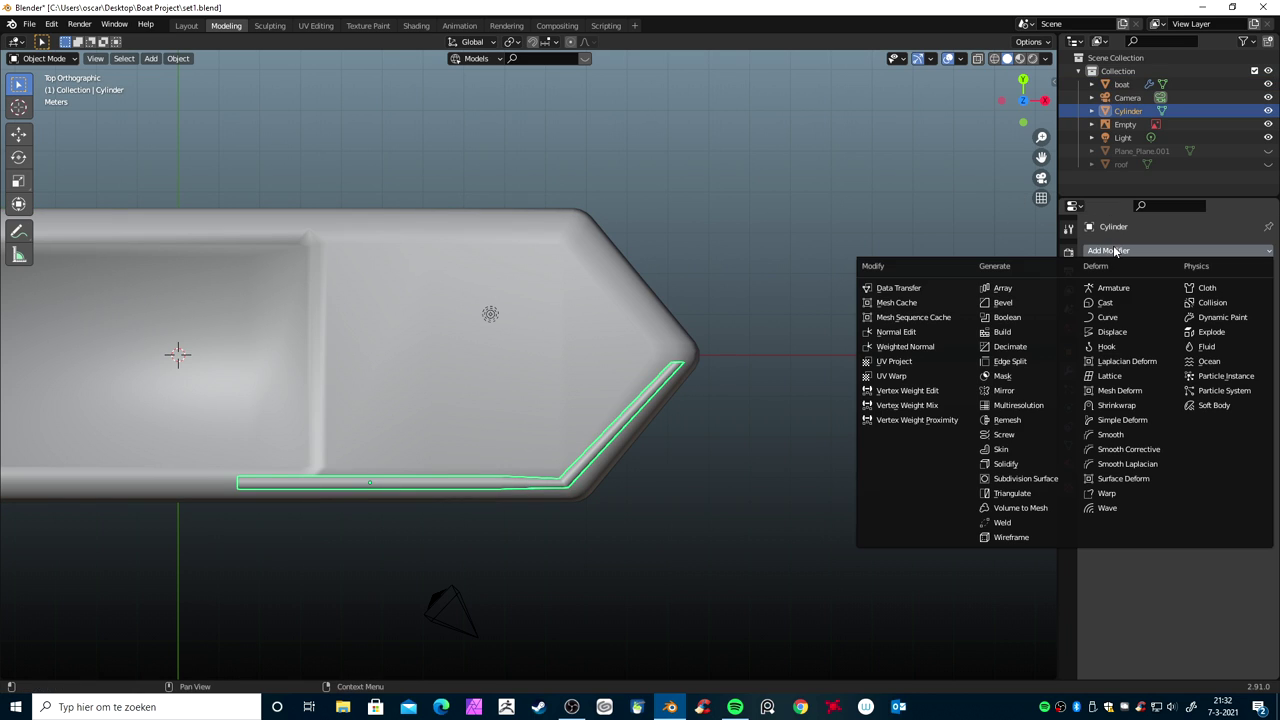
{"action": "left_click", "coordinate": [1020, 391]}
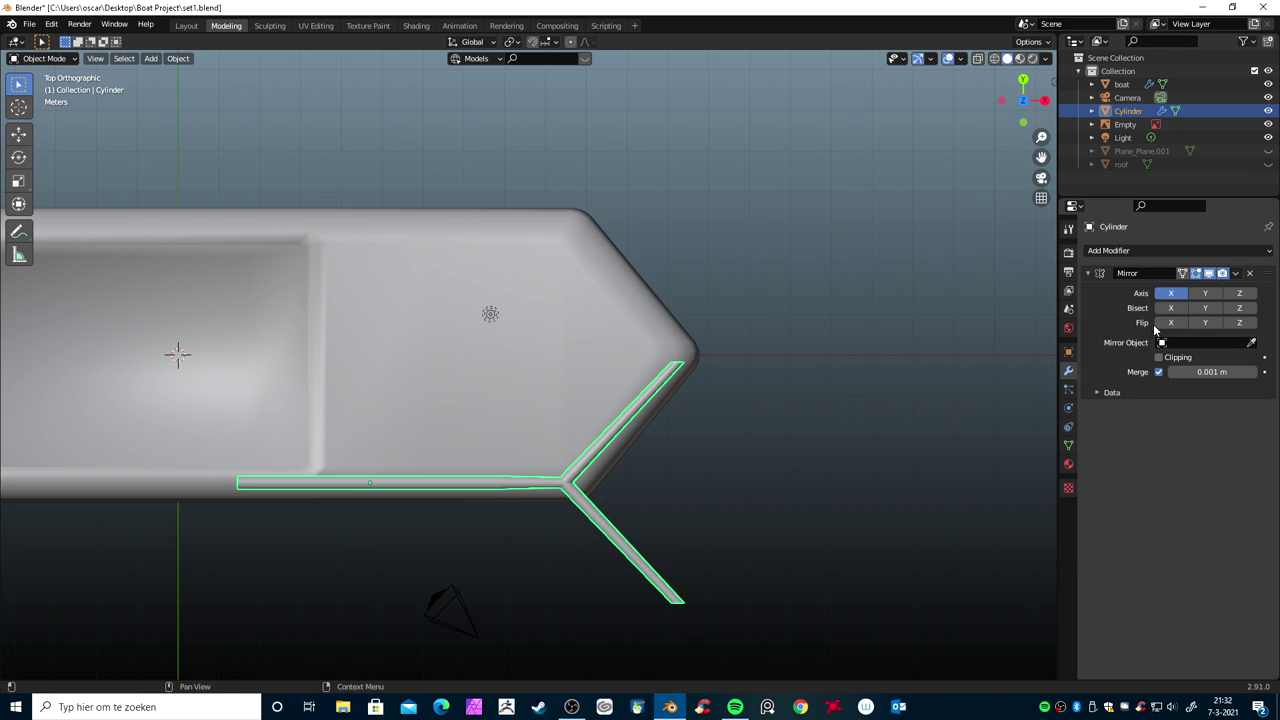
{"action": "left_click", "coordinate": [1207, 295]}
{"action": "left_click", "coordinate": [1174, 295]}
{"action": "left_click", "coordinate": [1244, 295]}
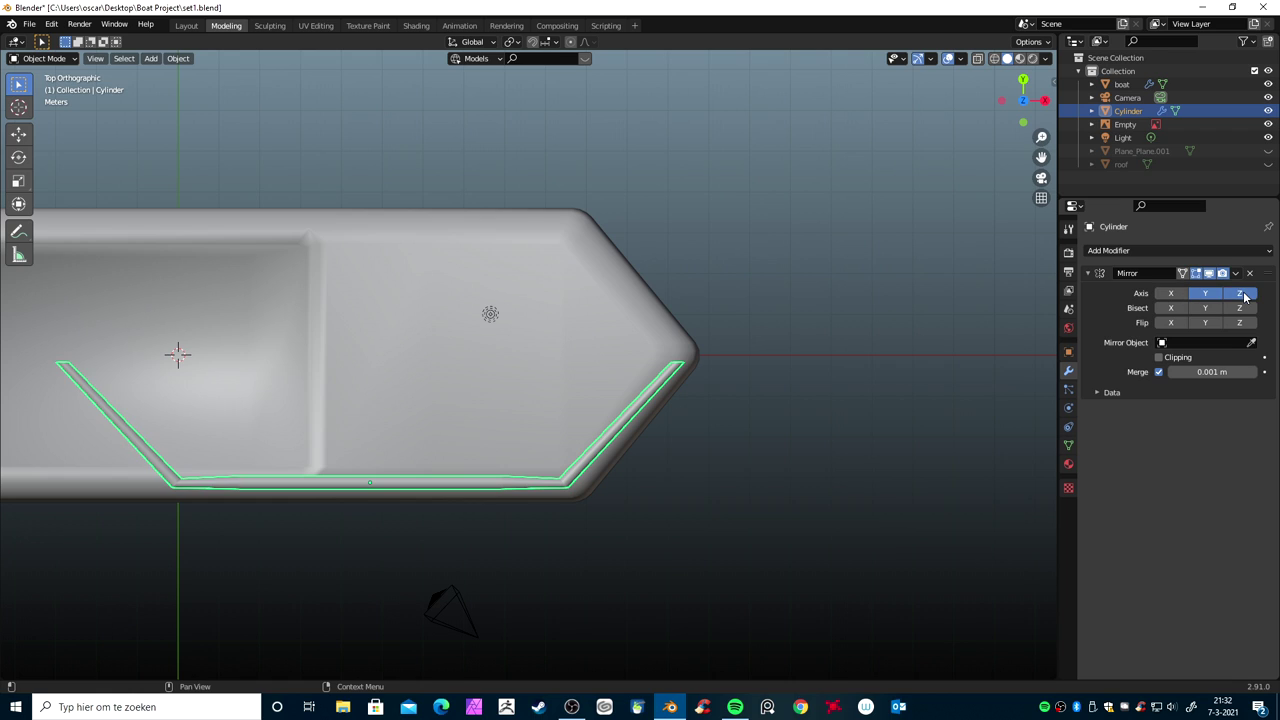
{"action": "left_click", "coordinate": [1243, 295]}
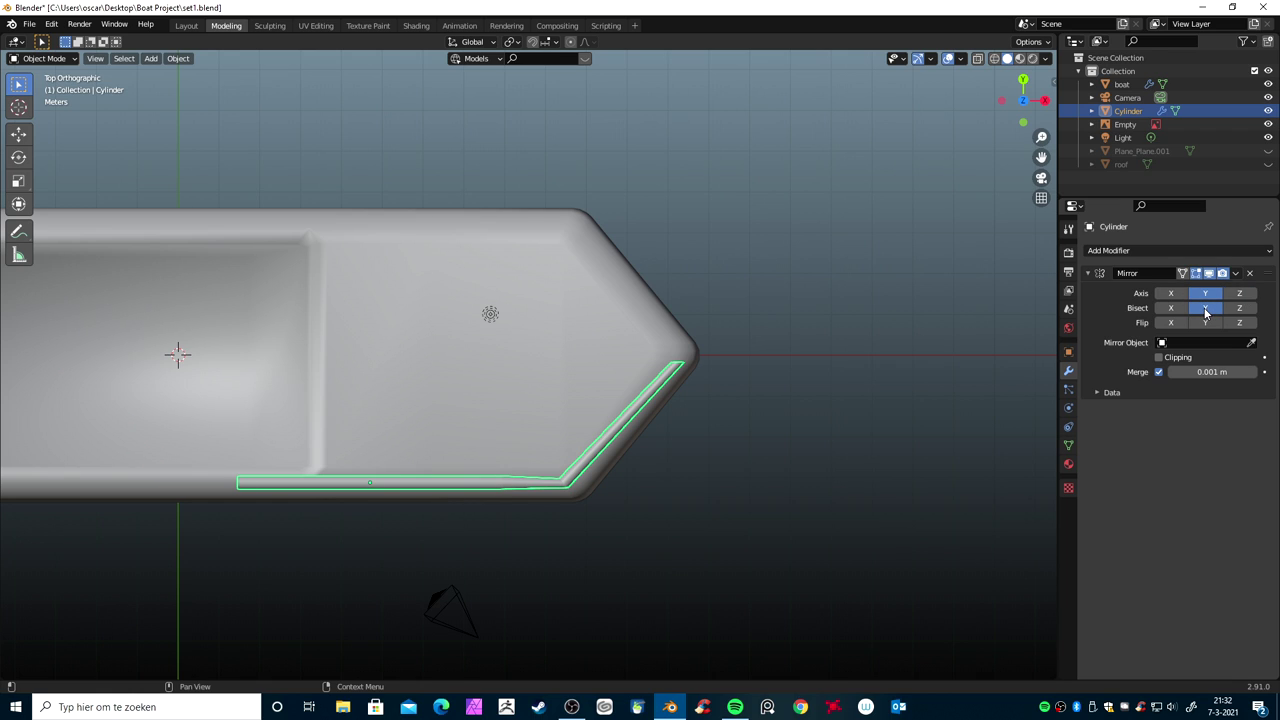
{"action": "left_click", "coordinate": [1203, 322]}
{"action": "left_click_drag", "start_coordinate": [1204, 322], "coordinate": [1204, 293]}
{"action": "left_click", "coordinate": [1251, 343]}
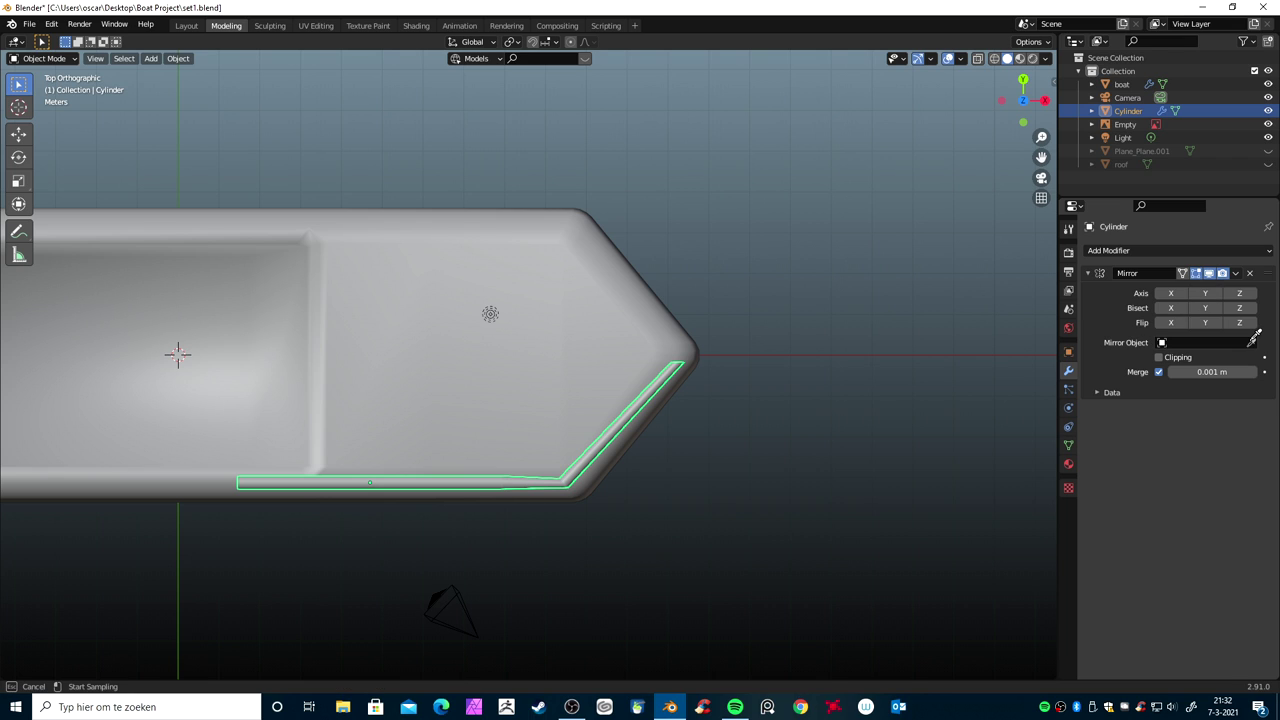
{"action": "left_click", "coordinate": [603, 440]}
Remove the Mirror modifier from the rail
{"action": "mouse_move", "coordinate": [618, 451]}
{"action": "middle_mouse_down"}
{"action": "mouse_move", "coordinate": [676, 504]}
{"action": "mouse_move", "coordinate": [694, 386]}
{"action": "mouse_move", "coordinate": [786, 397]}
{"action": "mouse_move", "coordinate": [640, 369]}
{"action": "middle_mouse_up"}
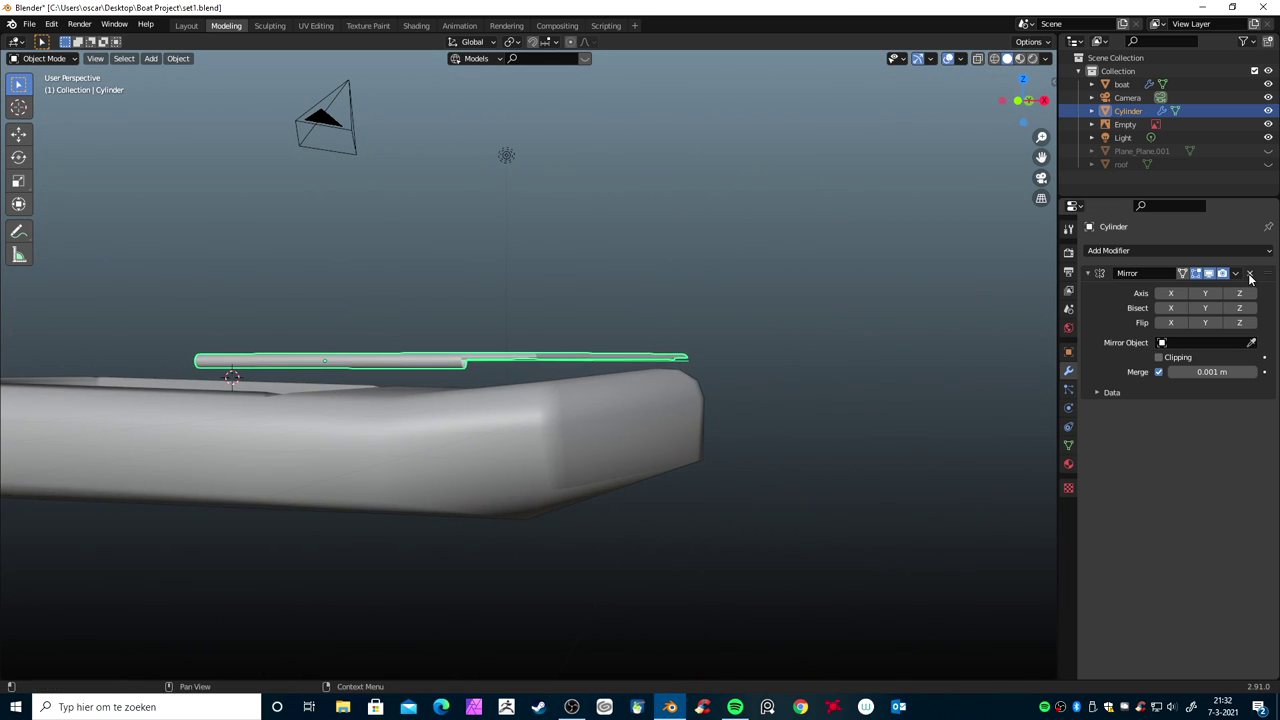
{"action": "left_click", "coordinate": [1247, 272]}
{"action": "middle_click_drag", "start_coordinate": [720, 490], "coordinate": [583, 492]}
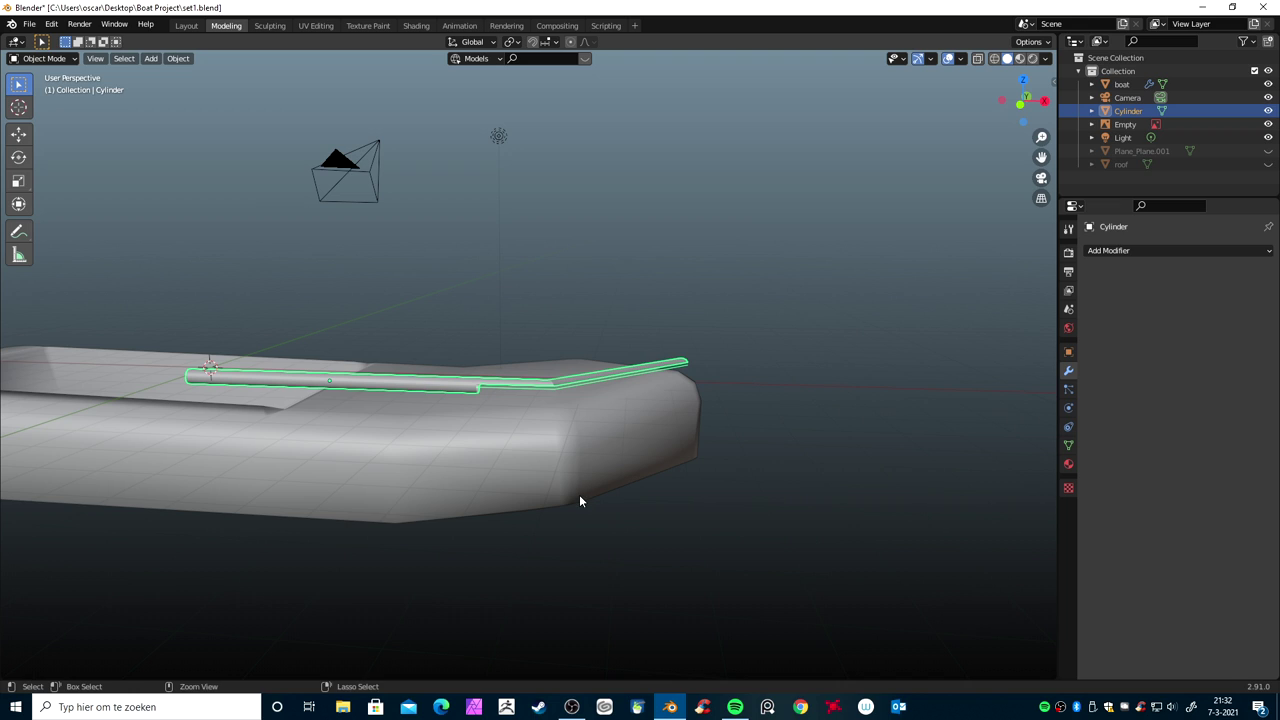
{"action": "key", "text": "ctrl+z"}
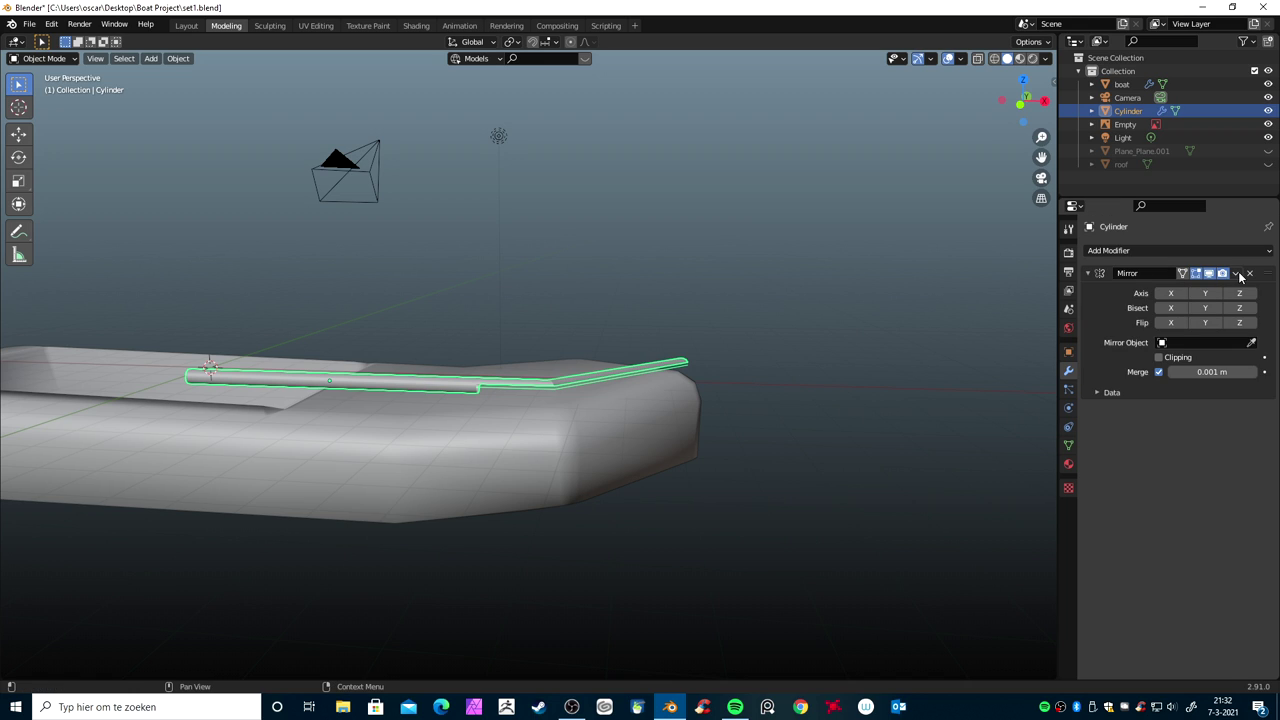
{"action": "left_click", "coordinate": [1249, 273]}
Undo the accidental deletion of the boat hull and reenter the rail's Edit Mode
{"action": "left_click", "coordinate": [478, 387]}
{"action": "key", "text": "x"}
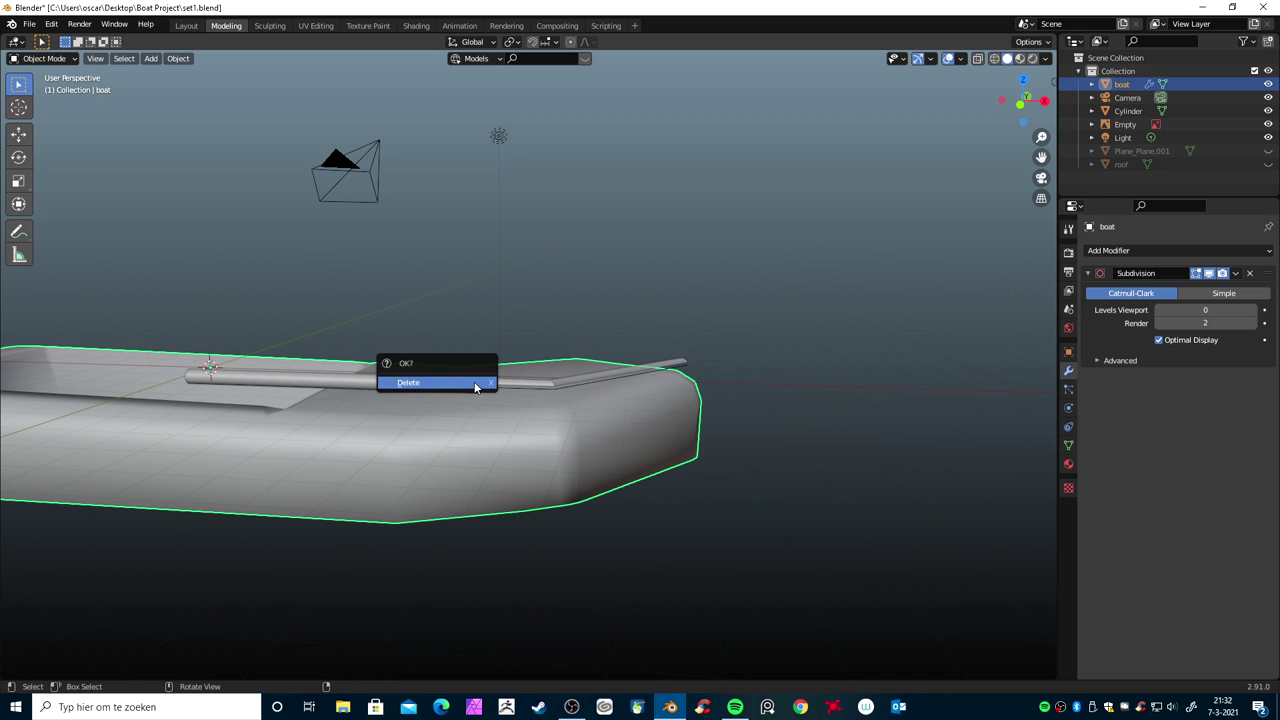
{"action": "left_click", "coordinate": [478, 387]}
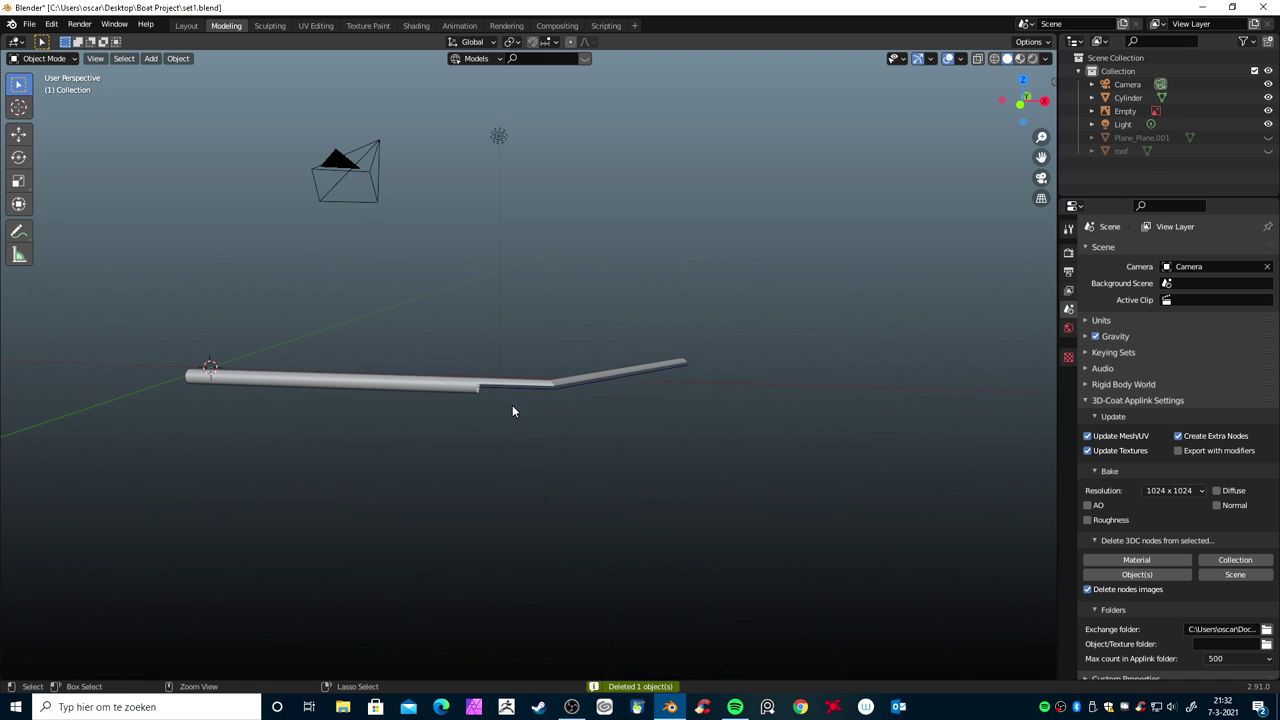
{"action": "key", "text": "ctrl+z"}
{"action": "key", "text": "ctrl+z"}
{"action": "middle_click_drag", "start_coordinate": [540, 403], "coordinate": [592, 437]}
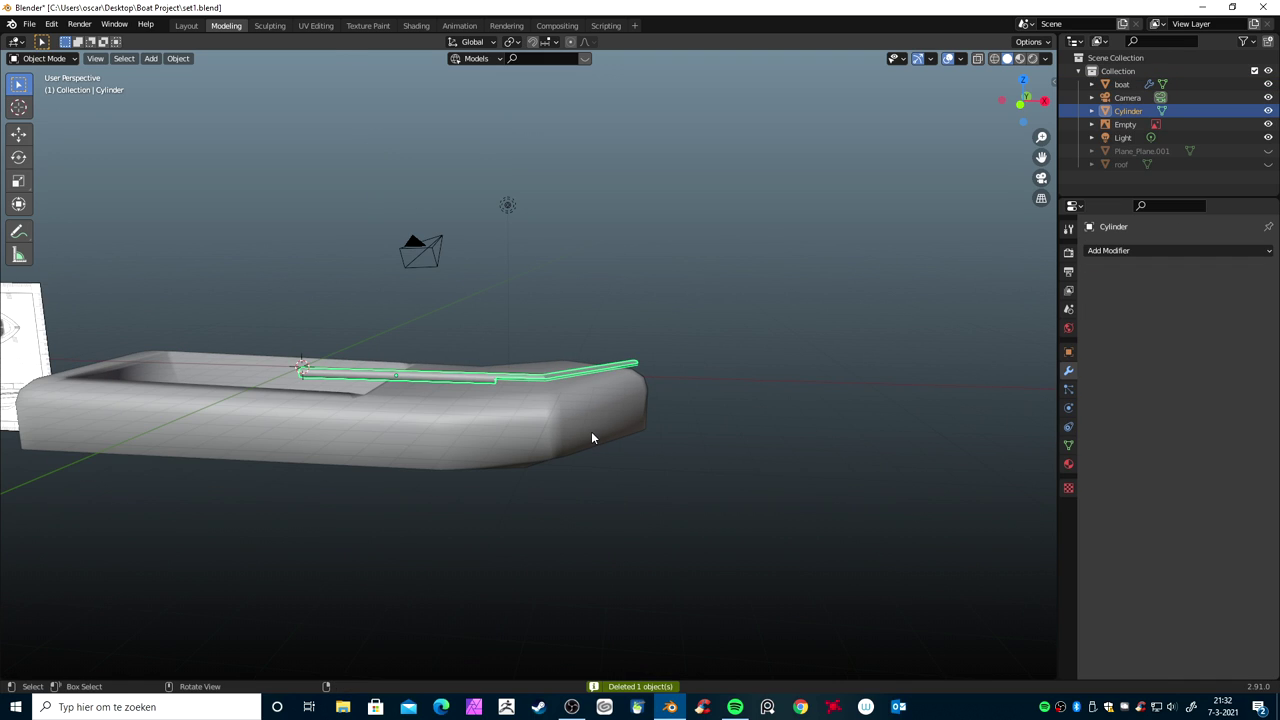
{"action": "key", "text": "Tab"}
{"action": "scroll", "coordinate": [591, 431], "scroll_direction": "up", "scroll_amount": 3}
{"action": "scroll", "coordinate": [580, 440], "scroll_direction": "up", "scroll_amount": 2}
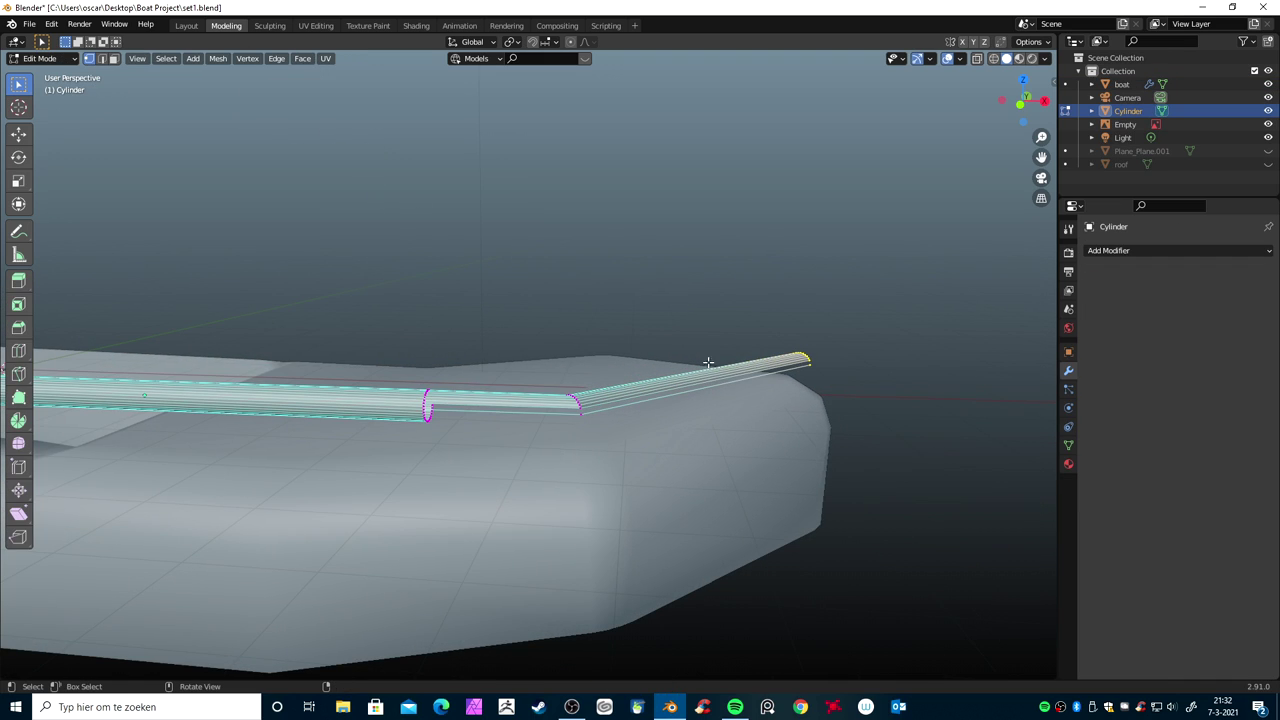
Delete the angled run's vertices, its junction vertices, and a leftover stray vertex
{"action": "key", "text": "x"}
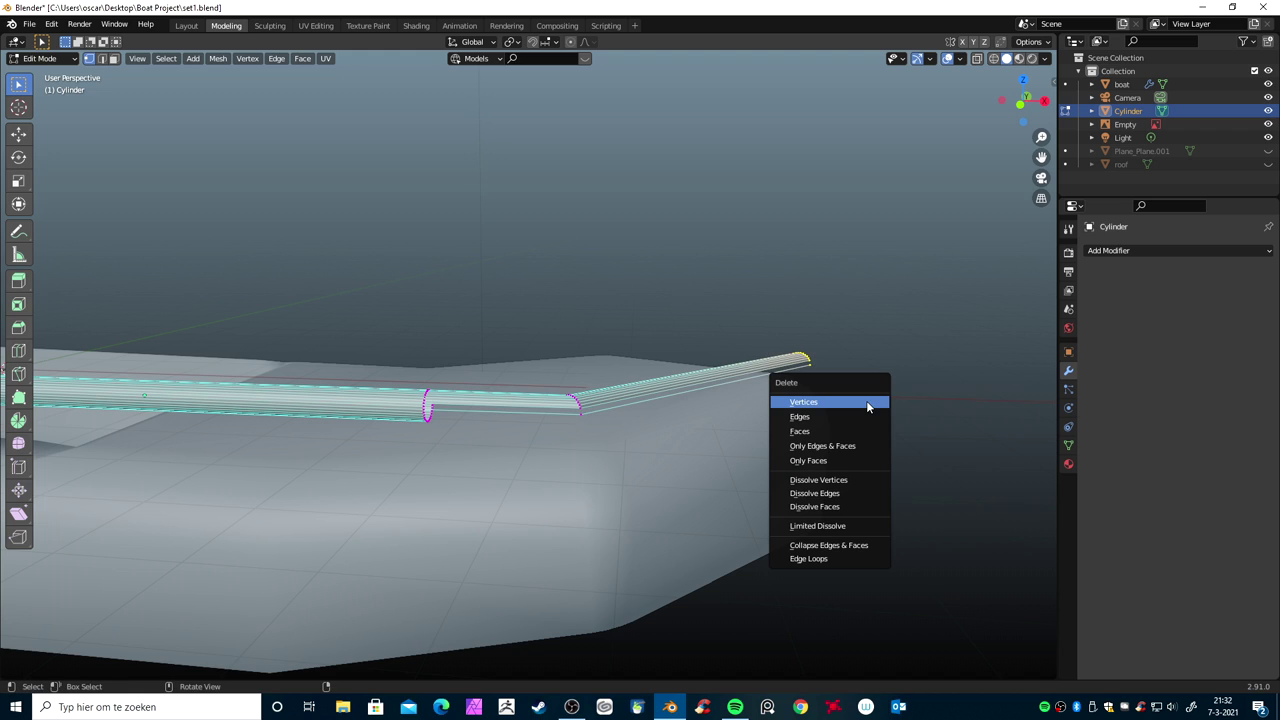
{"action": "left_click", "coordinate": [861, 410]}
{"action": "key", "text": "x"}
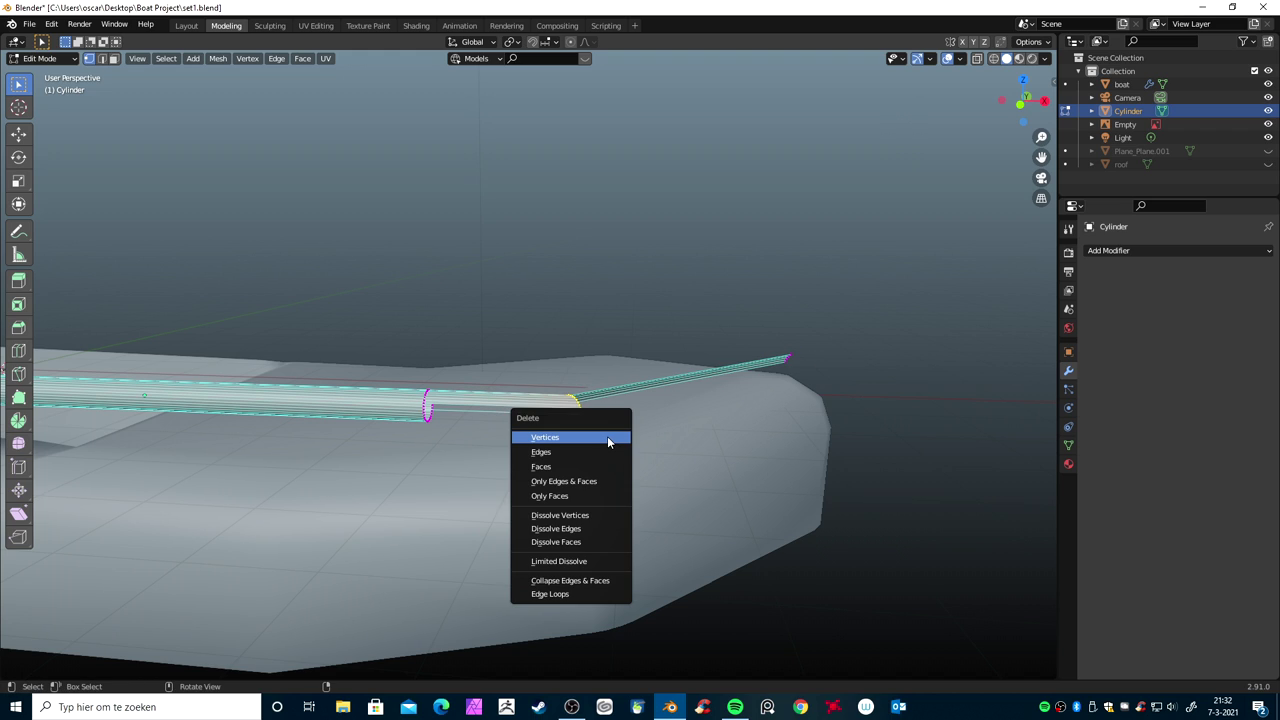
{"action": "left_click", "coordinate": [607, 437]}
{"action": "key", "text": "x"}
{"action": "left_click", "coordinate": [589, 428]}
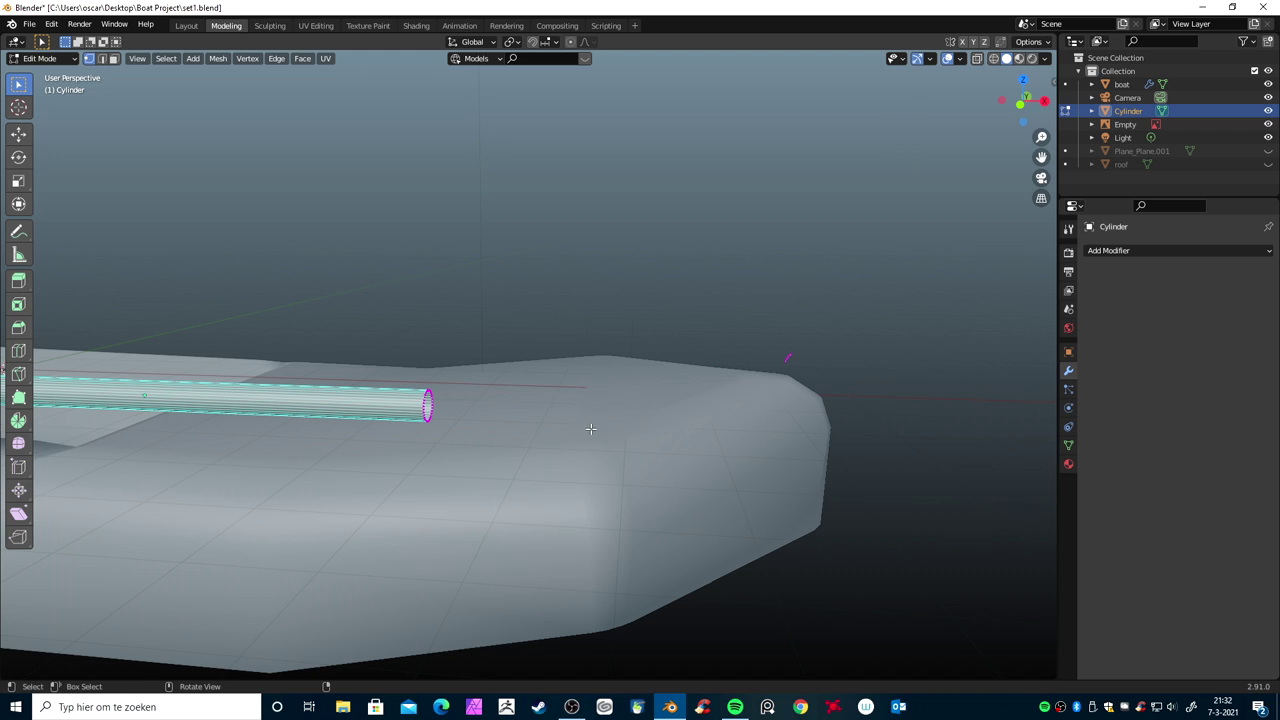
{"action": "key", "text": "x"}
{"action": "left_click", "coordinate": [860, 395]}
{"action": "mouse_move", "coordinate": [621, 506]}
{"action": "middle_mouse_down"}
{"action": "mouse_move", "coordinate": [566, 544]}
{"action": "mouse_move", "coordinate": [497, 520]}
{"action": "middle_mouse_up"}
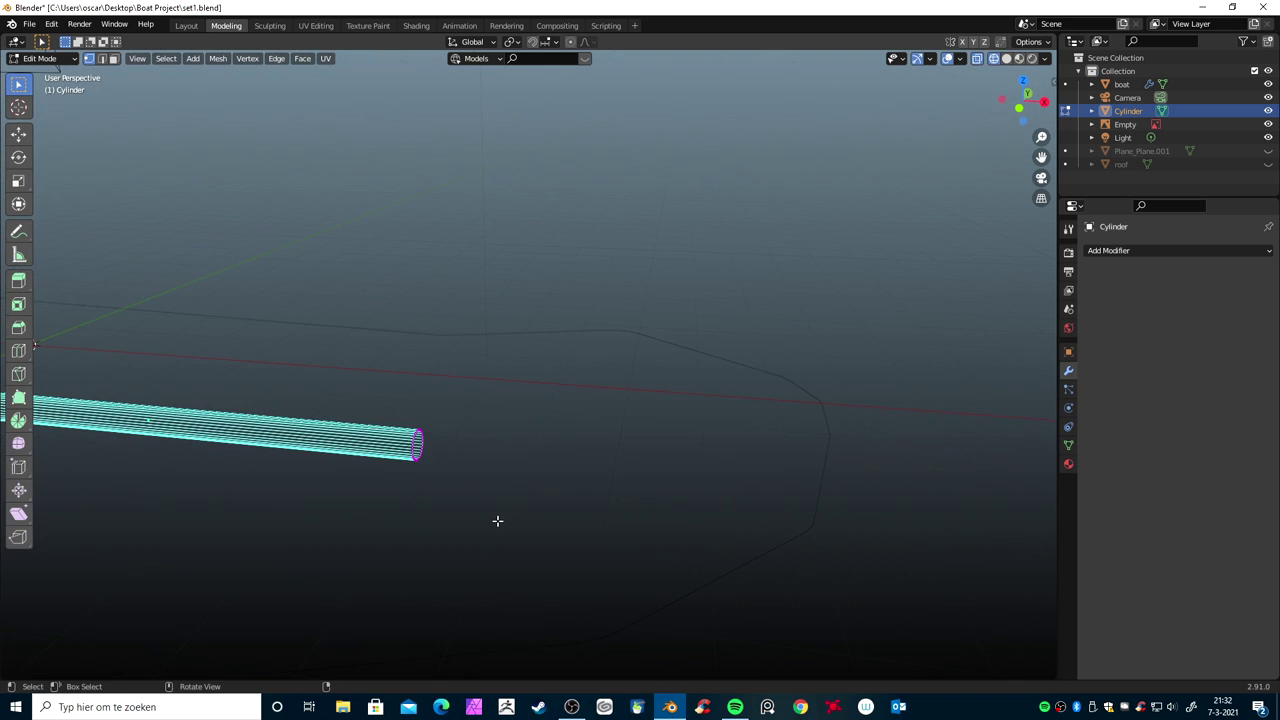
Select the vertices at the rail's right end in Front view and rotate them
{"action": "key", "text": "KP_1"}
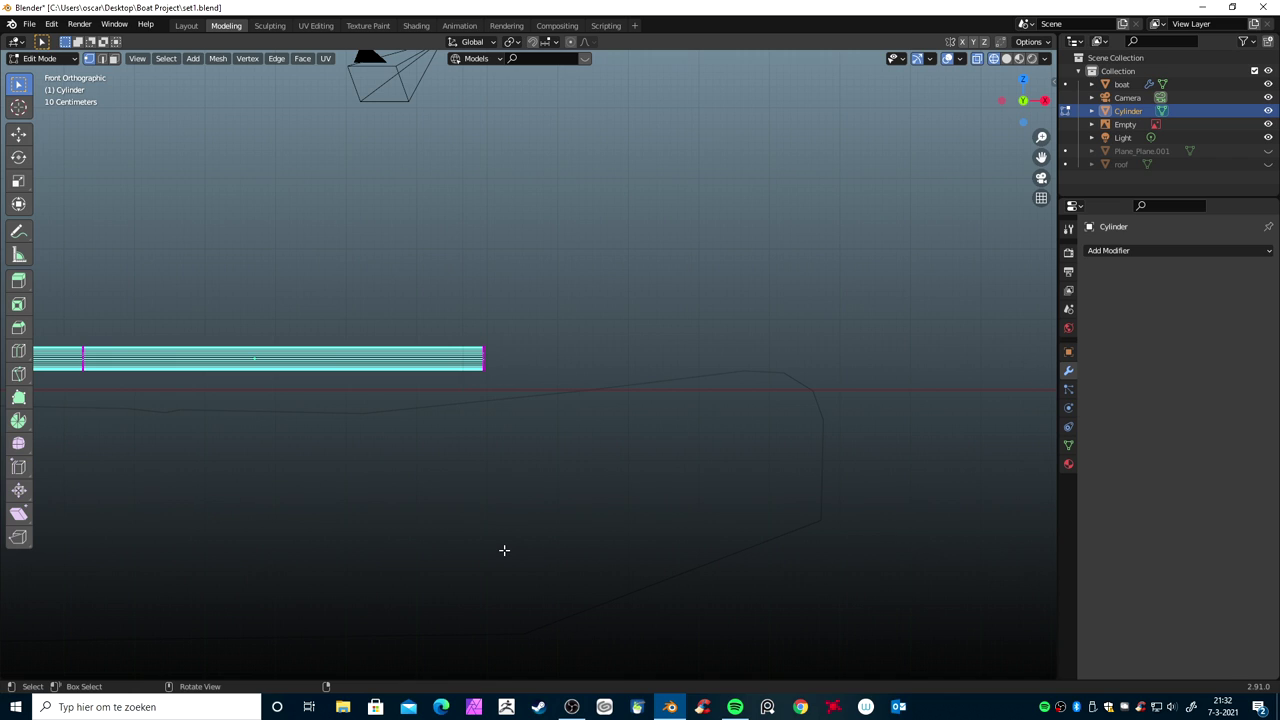
{"action": "left_click_drag", "start_coordinate": [474, 338], "coordinate": [492, 372]}
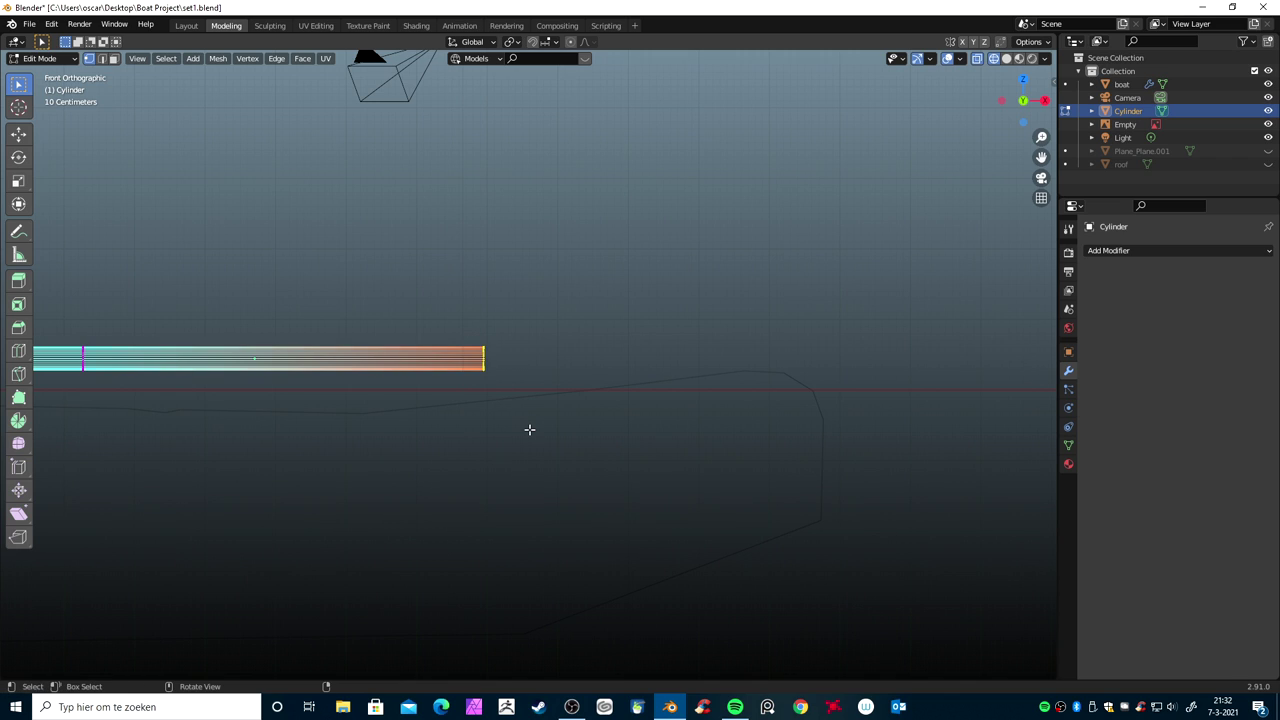
{"action": "key", "text": "r"}
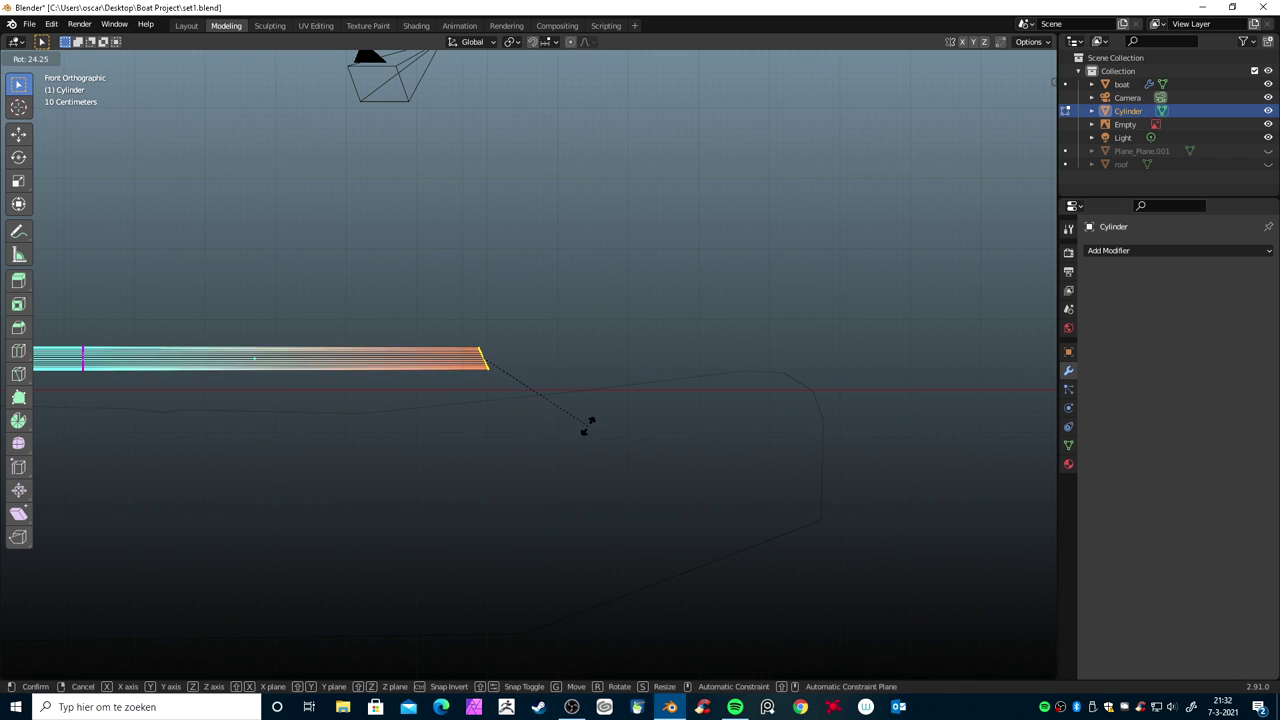
{"action": "left_click", "coordinate": [534, 438]}
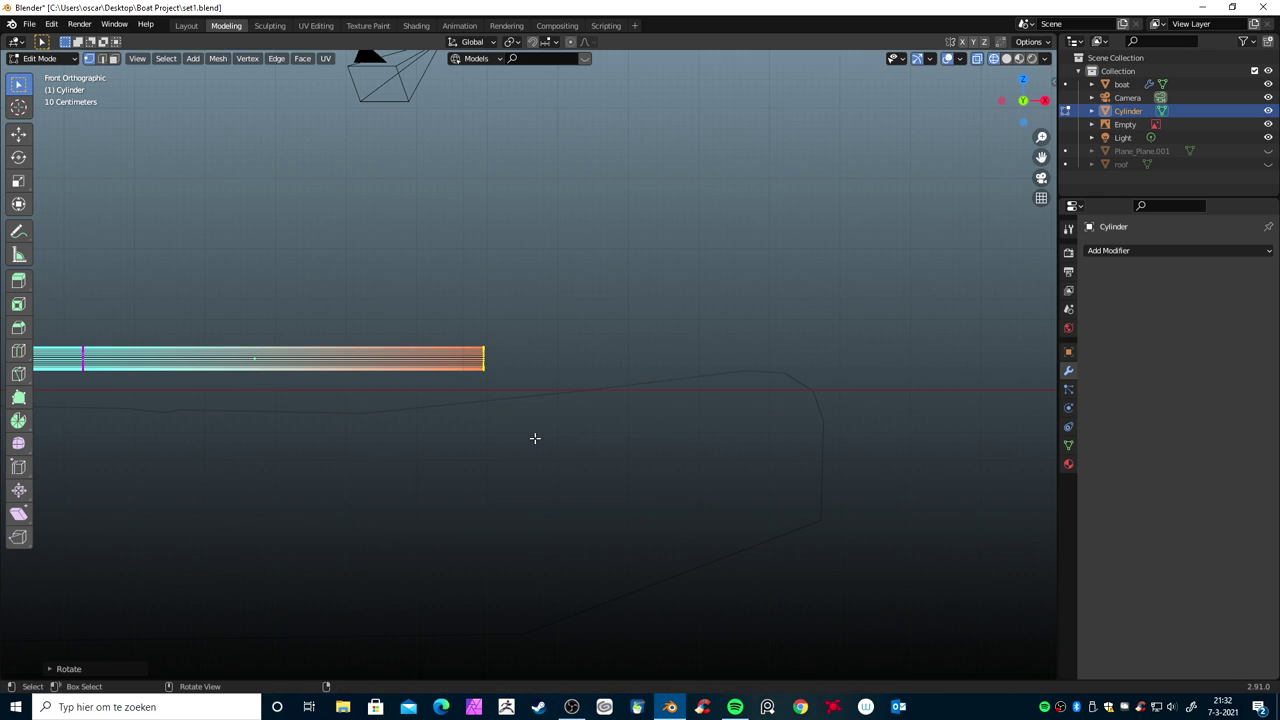
Extrude the rail end further along the hull and angle the new tip to start the bend
{"action": "key", "text": "KP_7"}
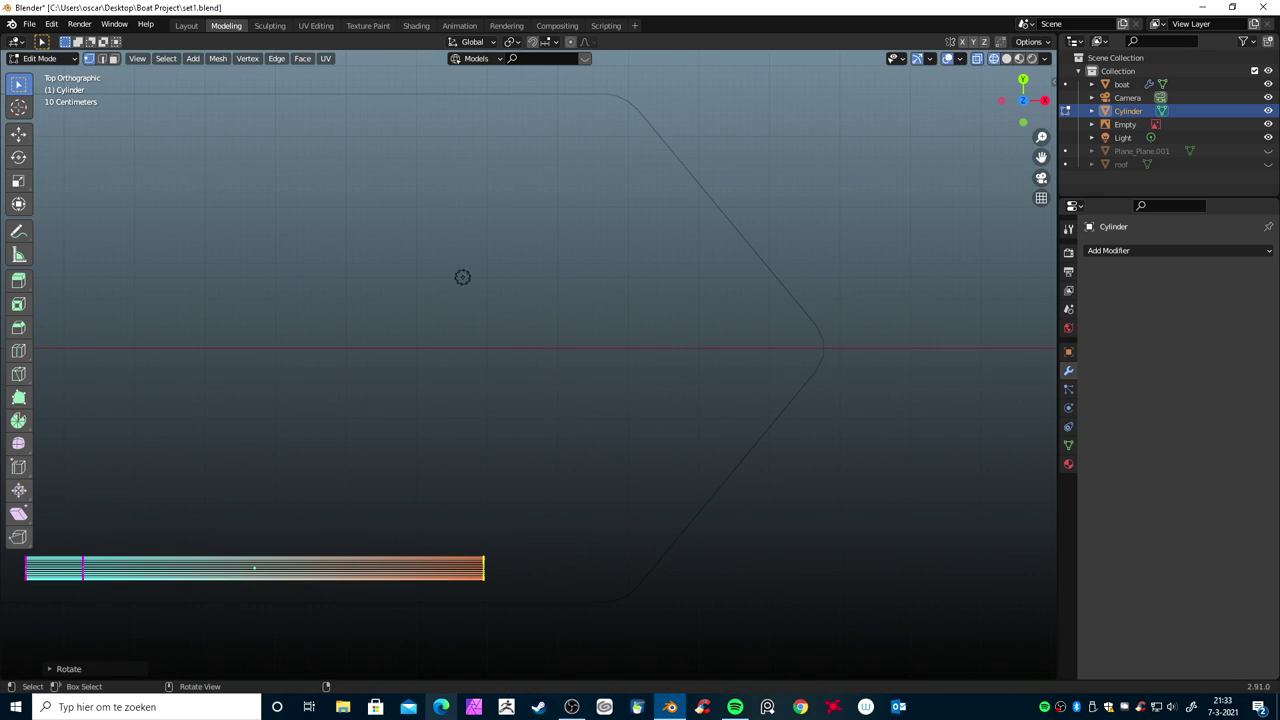
{"action": "key", "text": "e"}
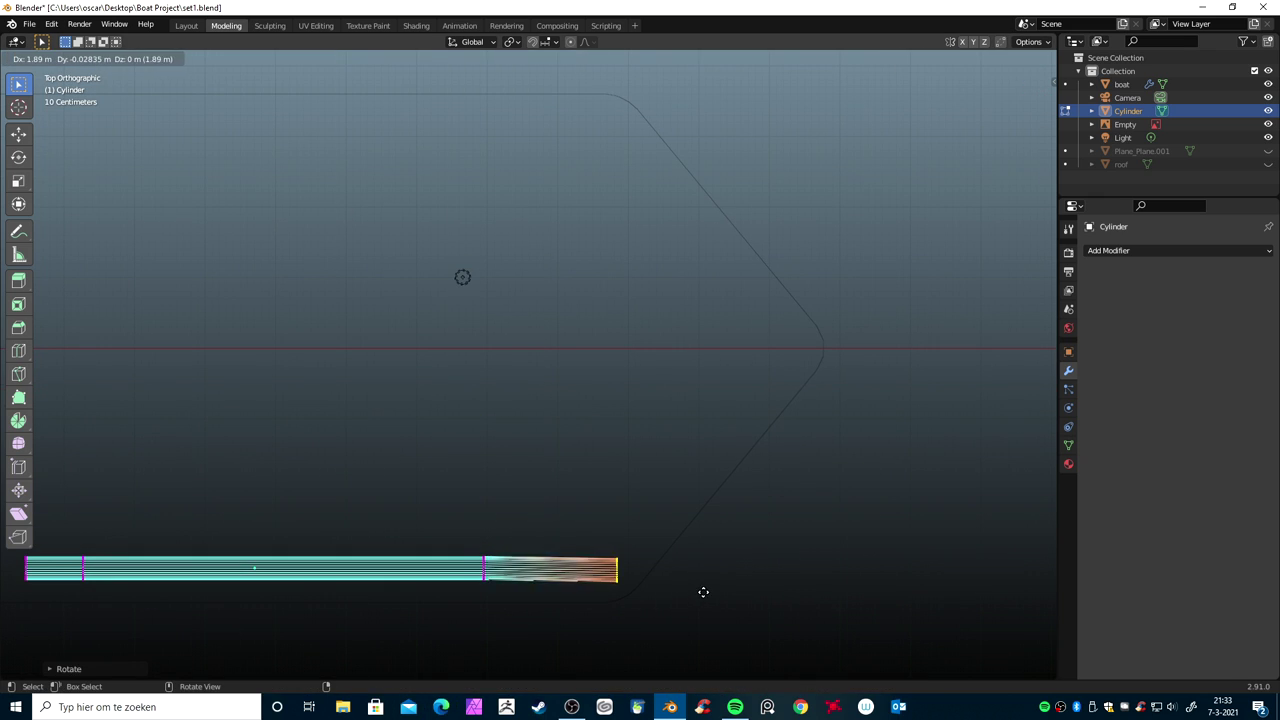
{"action": "left_click", "coordinate": [710, 592]}
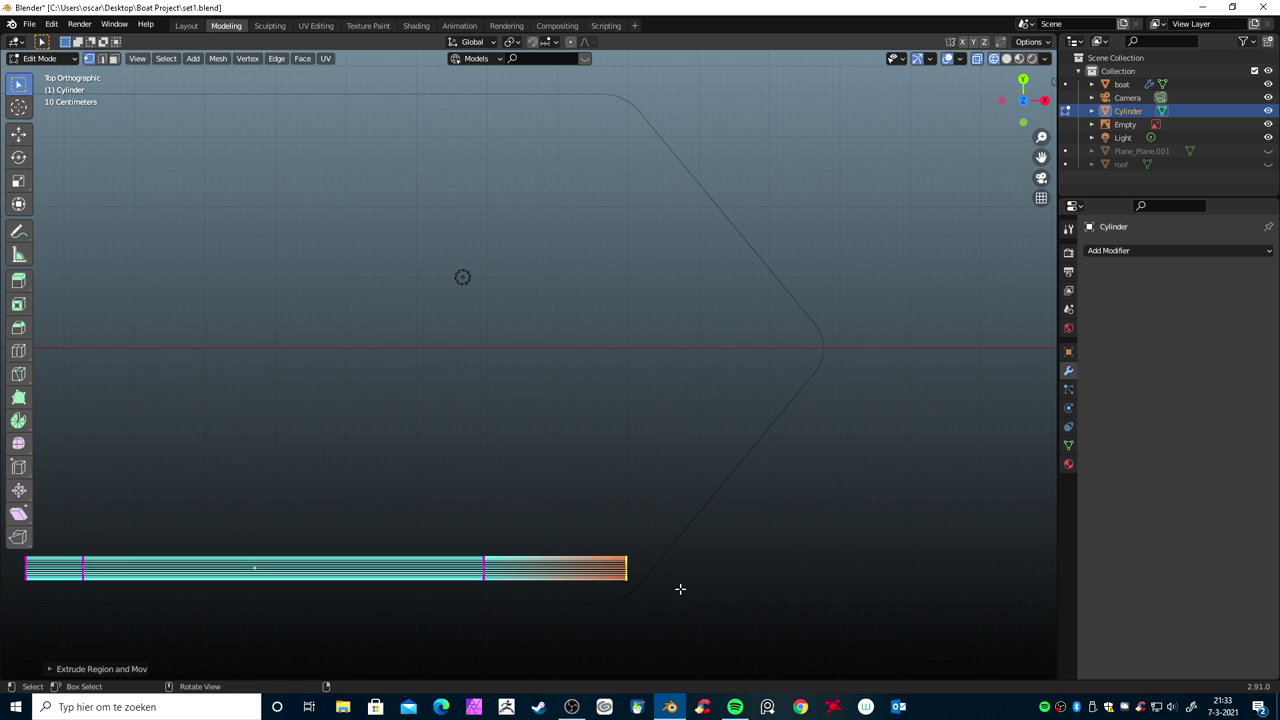
{"action": "key", "text": "r"}
{"action": "left_click", "coordinate": [673, 588]}
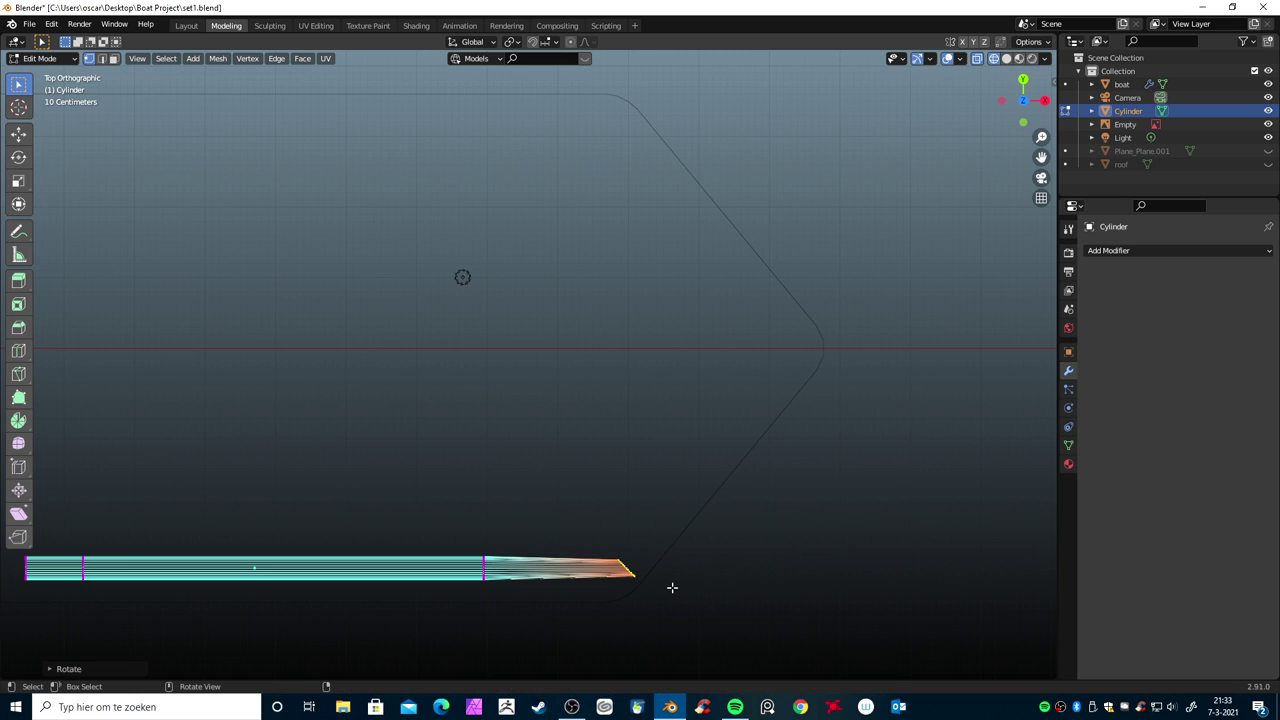
{"action": "mouse_move", "coordinate": [671, 590]}
{"action": "middle_mouse_down"}
{"action": "mouse_move", "coordinate": [528, 473]}
{"action": "mouse_move", "coordinate": [660, 489]}
{"action": "middle_mouse_up"}
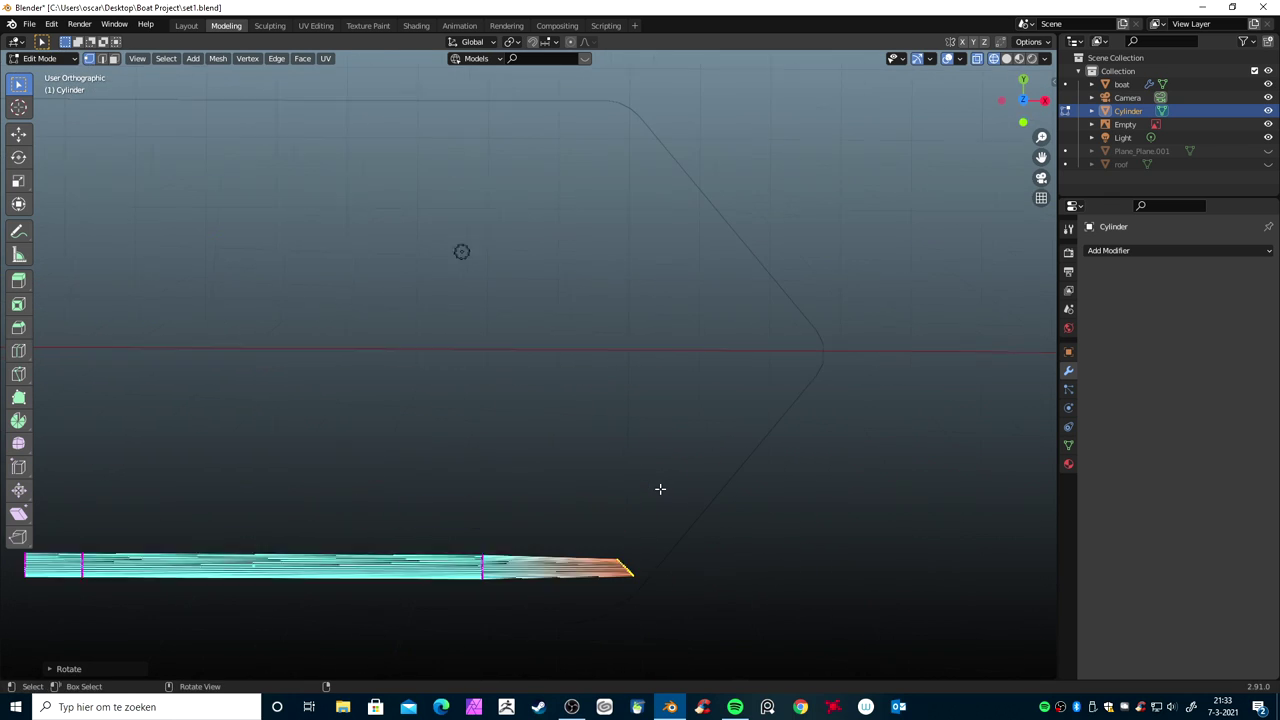
Extrude the tip diagonally toward the bow tip and rotate it 45 degrees
{"action": "key", "text": "e"}
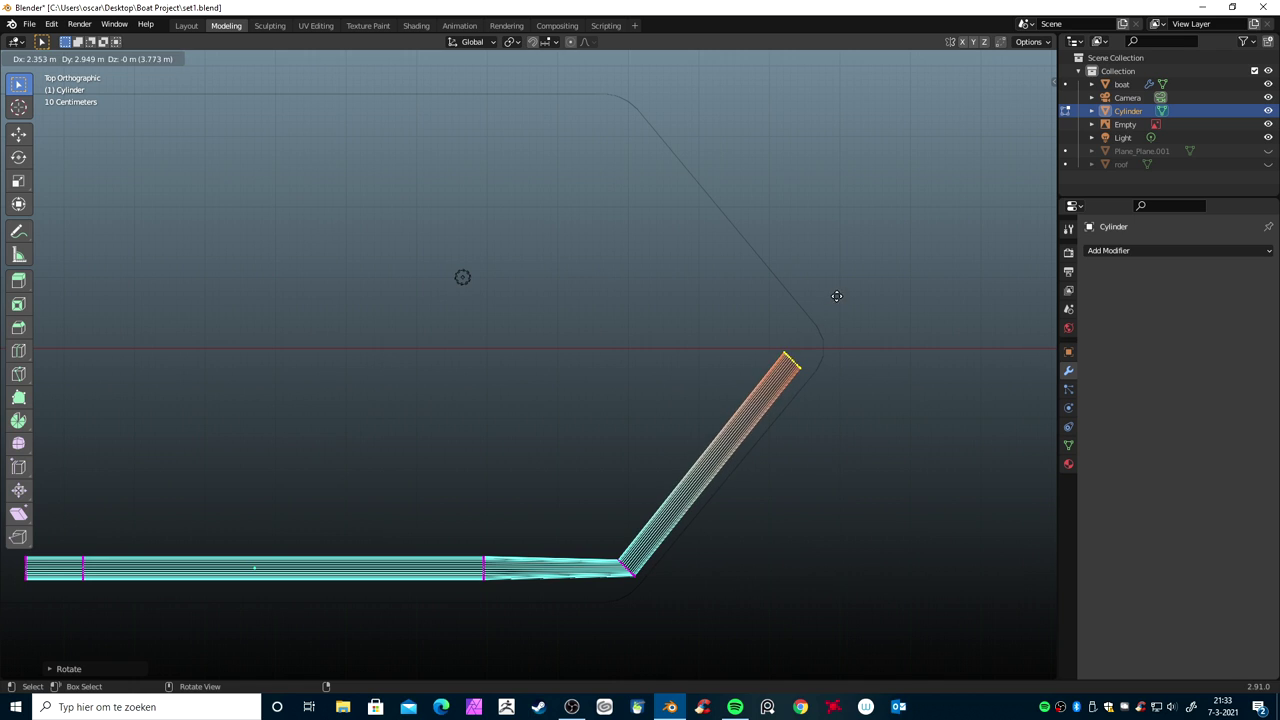
{"action": "left_click", "coordinate": [845, 292]}
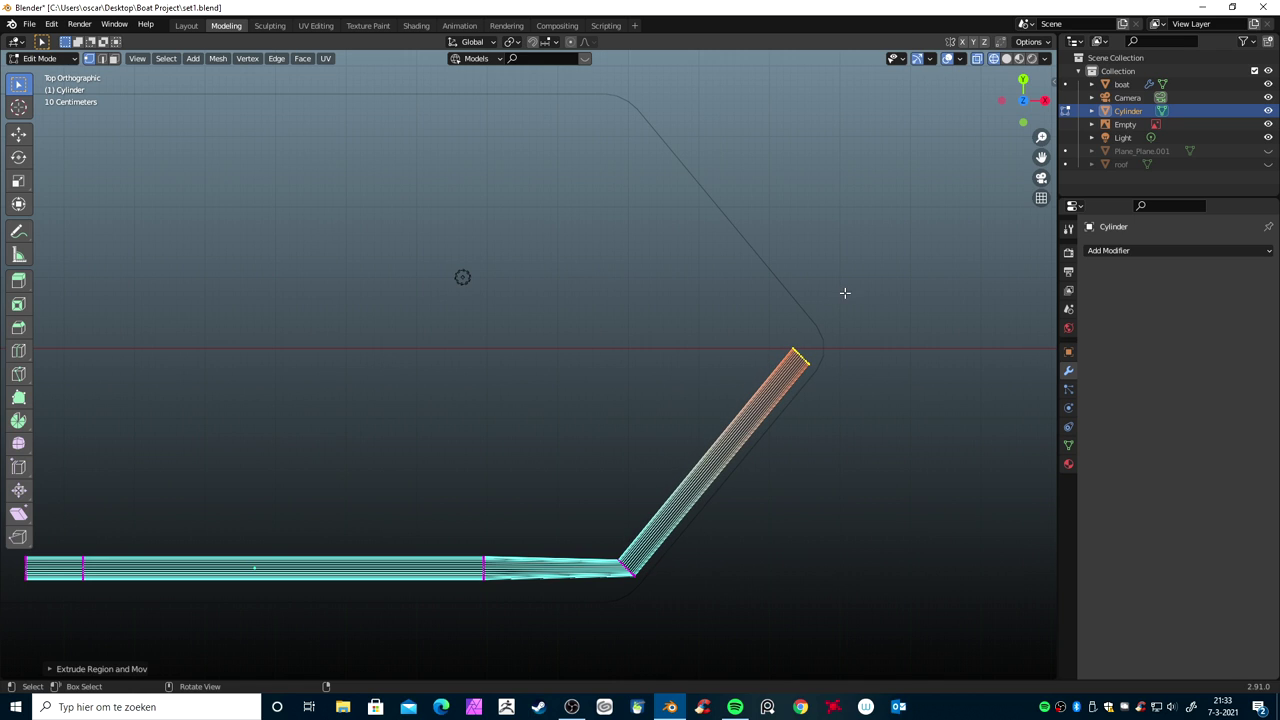
{"action": "type", "text": "r45"}
{"action": "key", "text": "Return"}
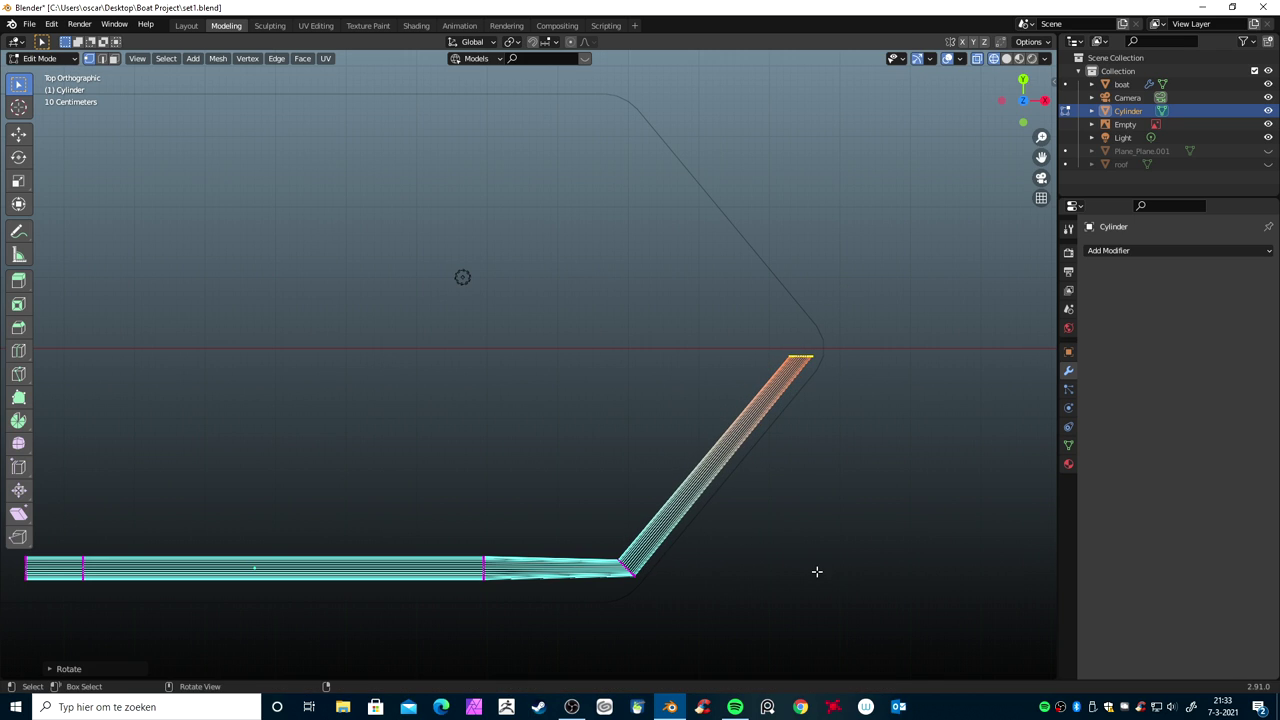
{"action": "mouse_move", "coordinate": [781, 581]}
{"action": "middle_mouse_down"}
{"action": "mouse_move", "coordinate": [569, 531]}
{"action": "mouse_move", "coordinate": [557, 471]}
{"action": "middle_mouse_up"}
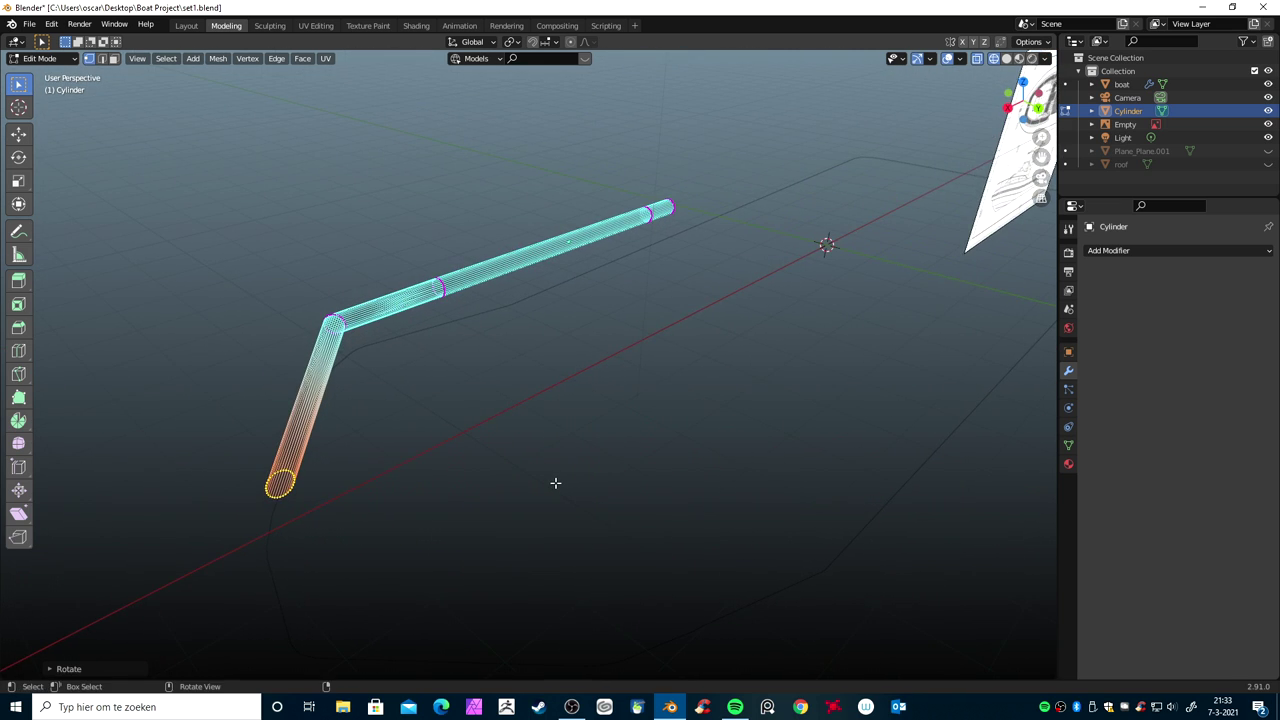
Extrude and rotate a short piece at the bow tip, then extrude back along the opposite bow edge
{"action": "key", "text": "KP_7"}
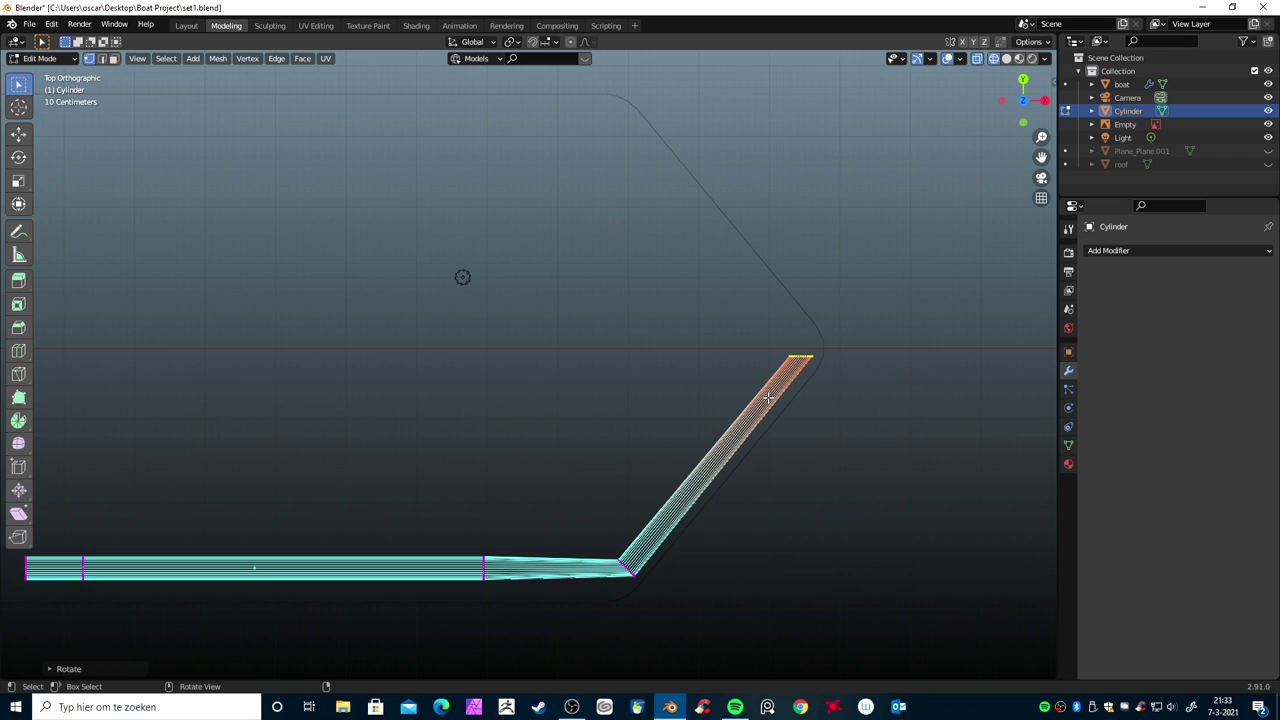
{"action": "key", "text": "e"}
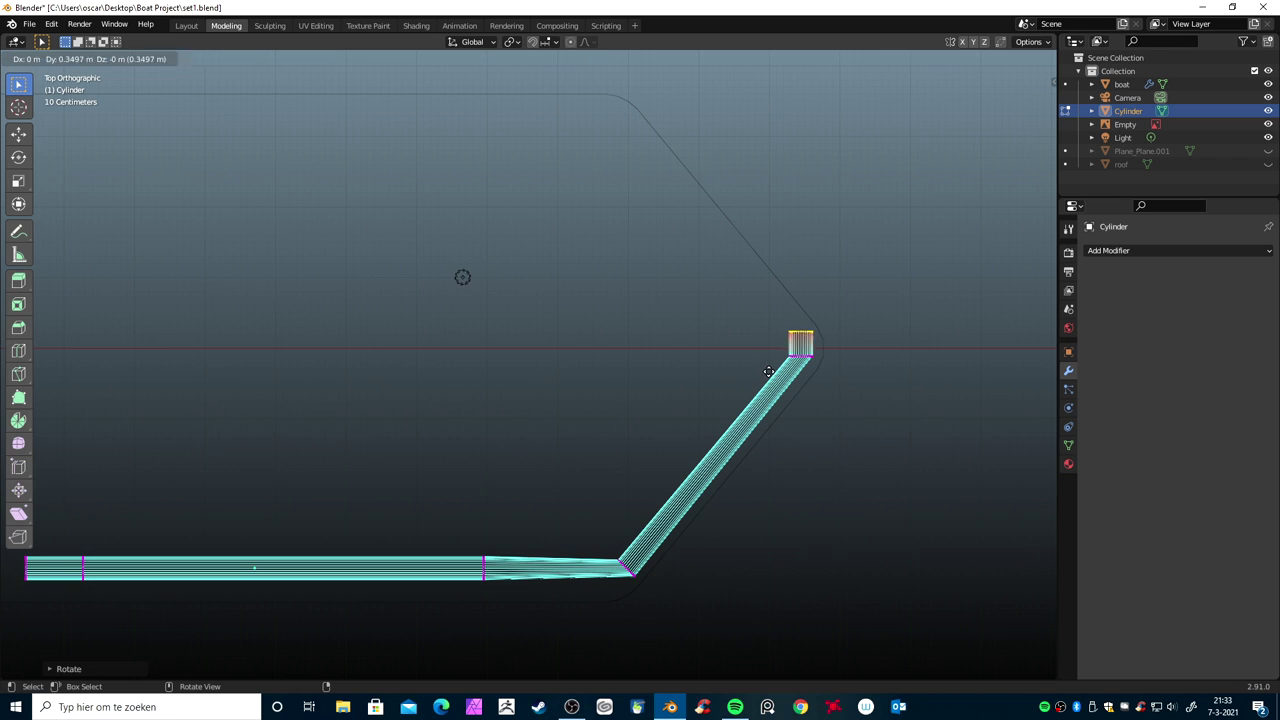
{"action": "left_click", "coordinate": [768, 375]}
{"action": "key", "text": "r"}
{"action": "left_click", "coordinate": [768, 375]}
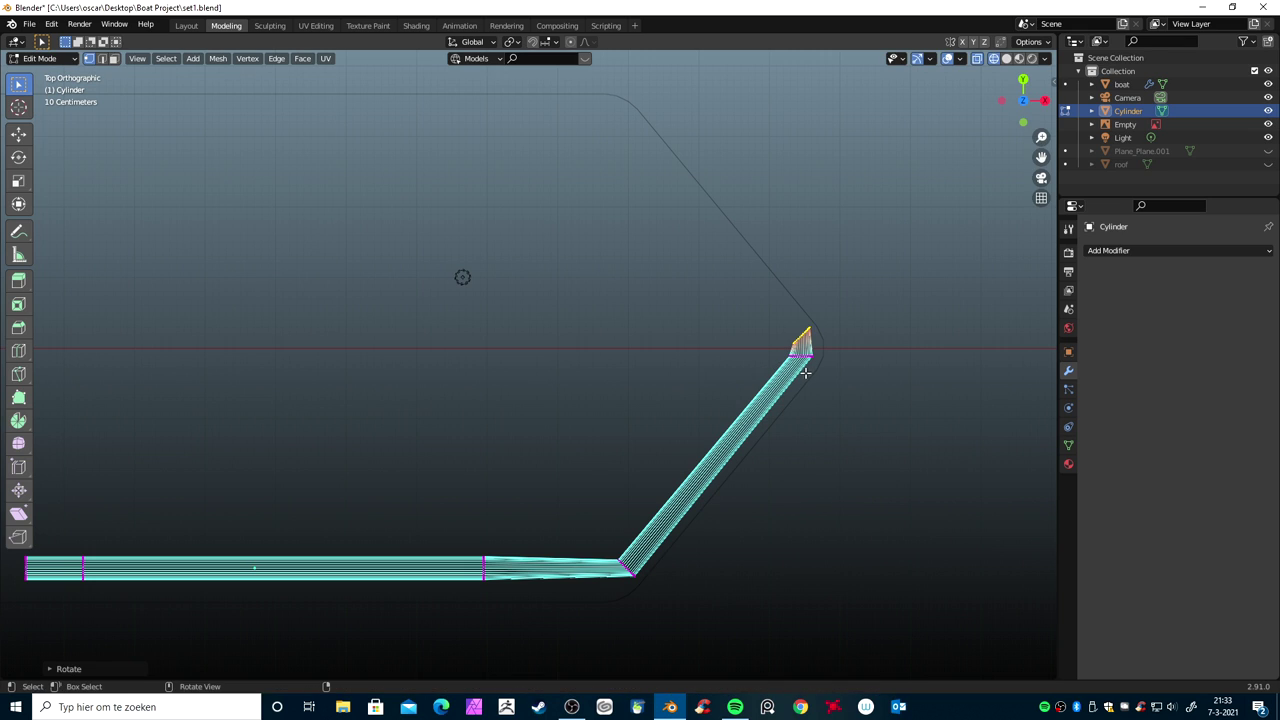
{"action": "key", "text": "e"}
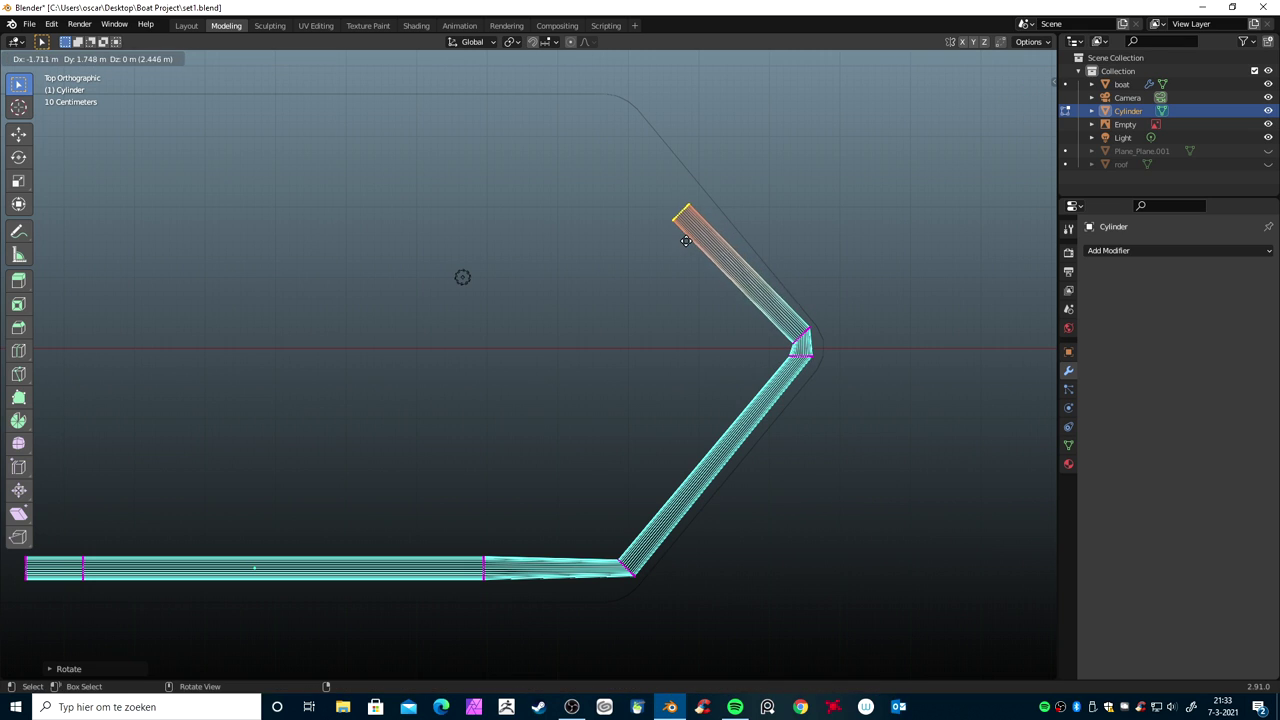
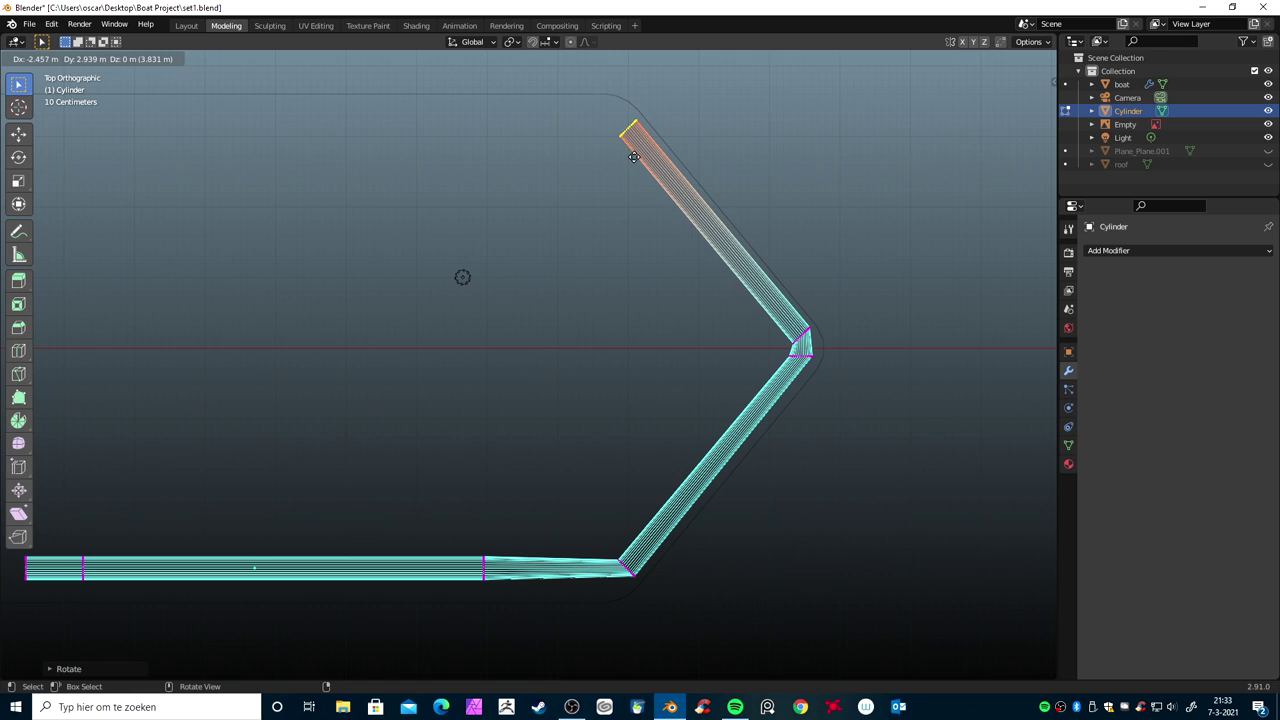
Rotate the rail's upper tip face 45° and extrude a new segment from it
{"action": "left_click", "coordinate": [633, 160]}
{"action": "key", "text": "r"}
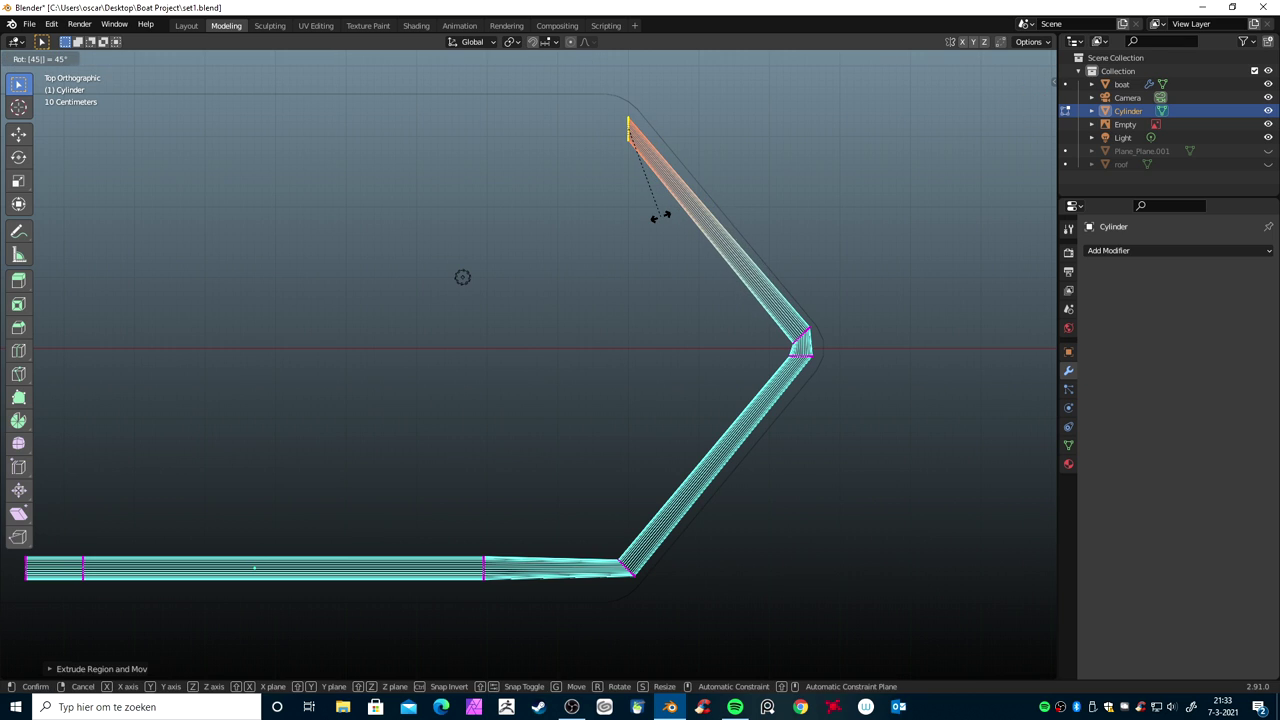
{"action": "key", "text": "Return"}
{"action": "key", "text": "e"}
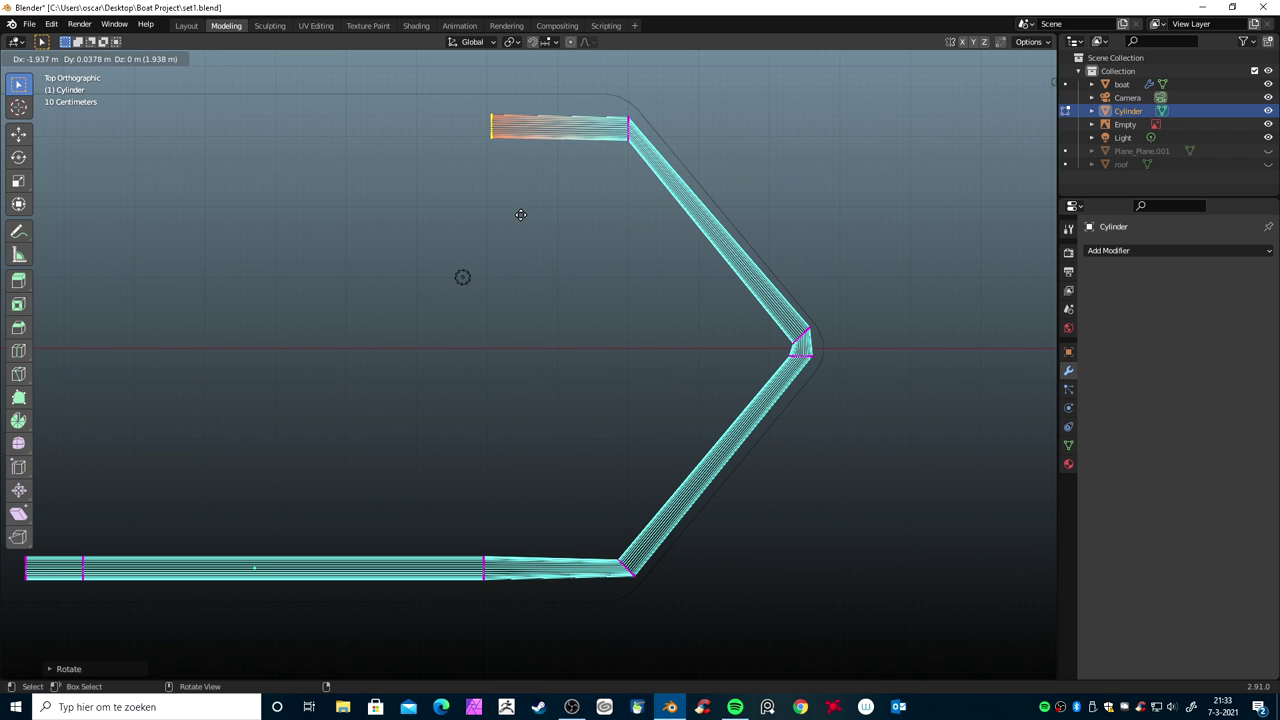
{"action": "left_click", "coordinate": [520, 214]}
Extrude a straight arm about 6.6 m along X and slide an edge loop near its tip
{"action": "scroll", "coordinate": [517, 217], "scroll_direction": "down", "scroll_amount": 3}
{"action": "scroll", "coordinate": [543, 289], "scroll_direction": "up", "scroll_amount": 2, "text": "ctrl"}
{"action": "scroll", "coordinate": [586, 346], "scroll_direction": "up", "scroll_amount": 2, "text": "ctrl"}
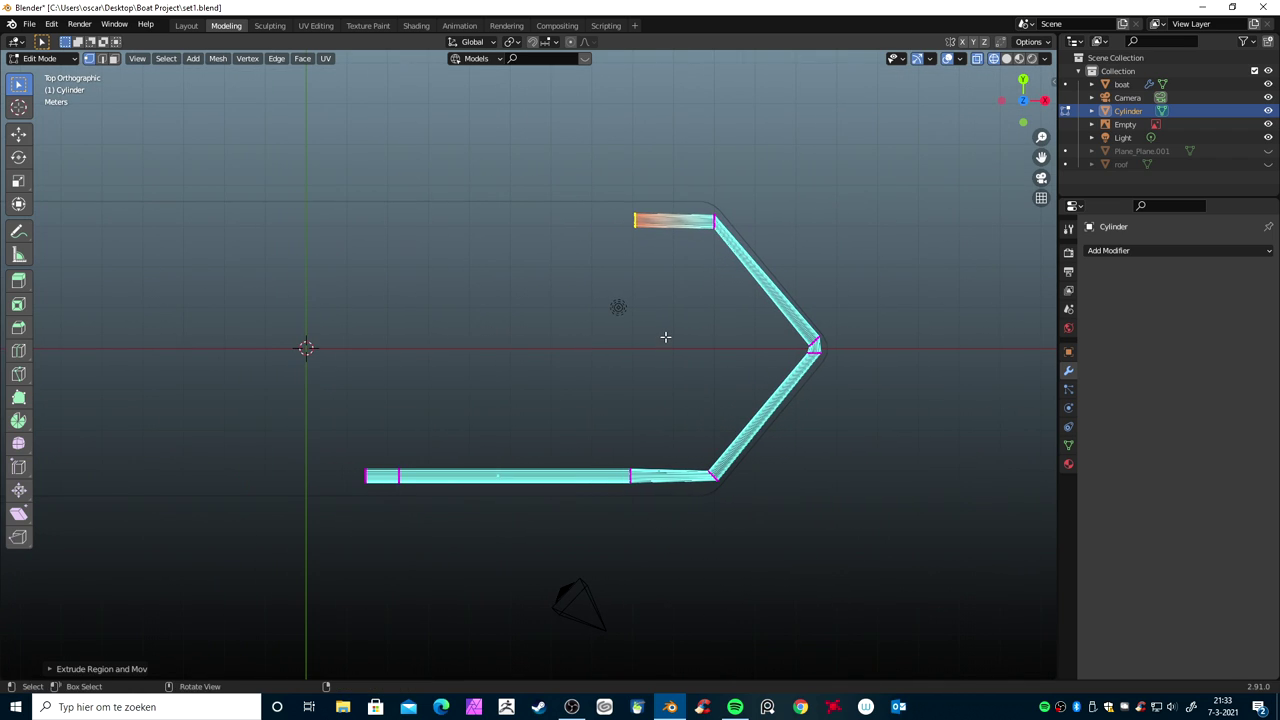
{"action": "key", "text": "e"}
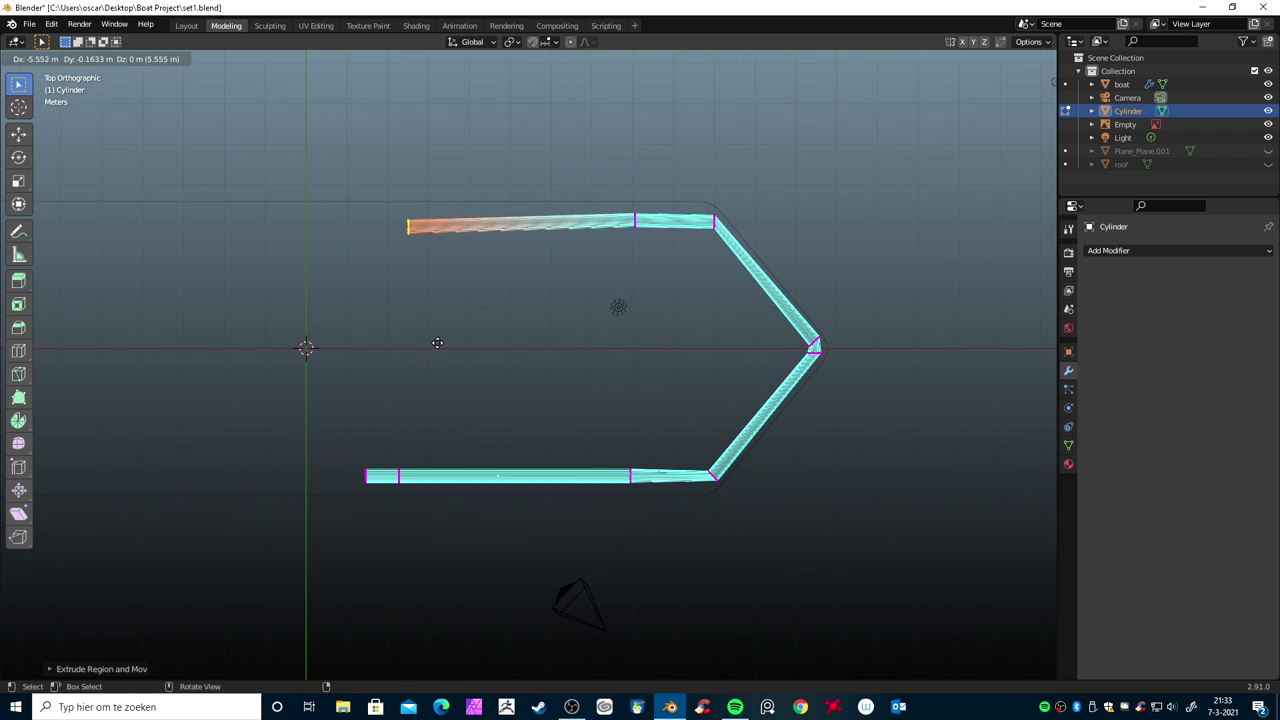
{"action": "key", "text": "x"}
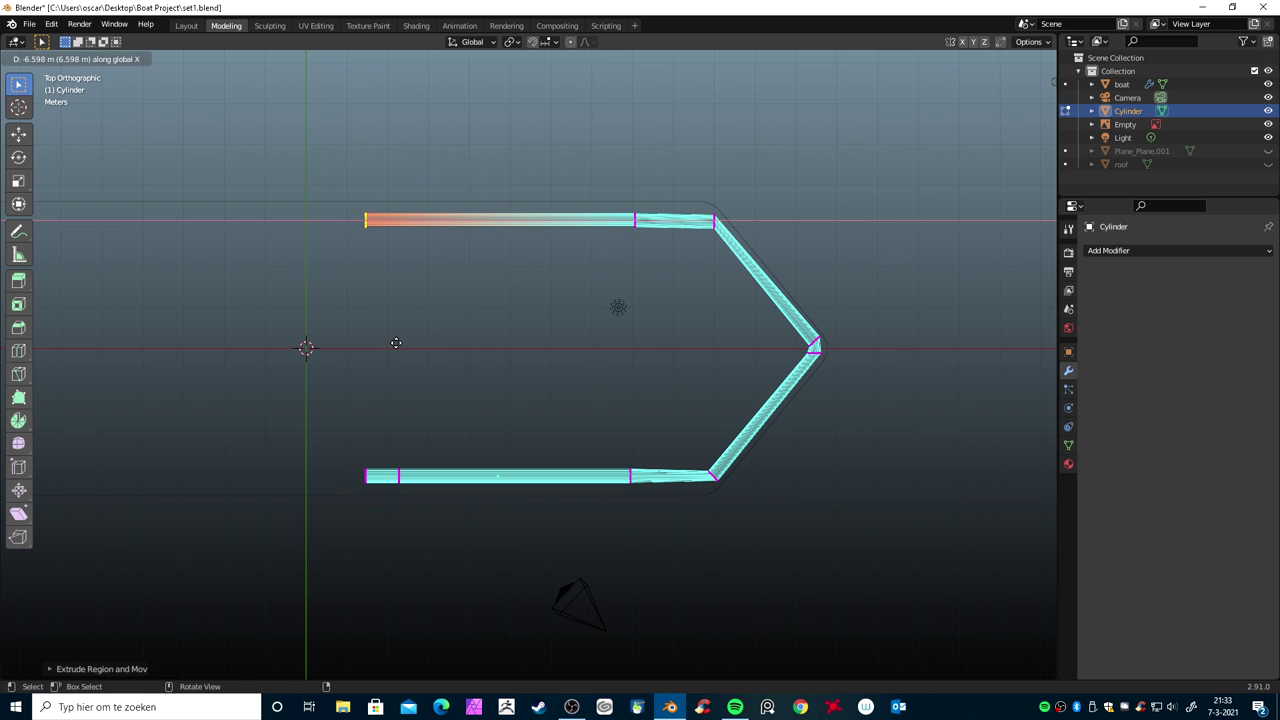
{"action": "left_click", "coordinate": [396, 343]}
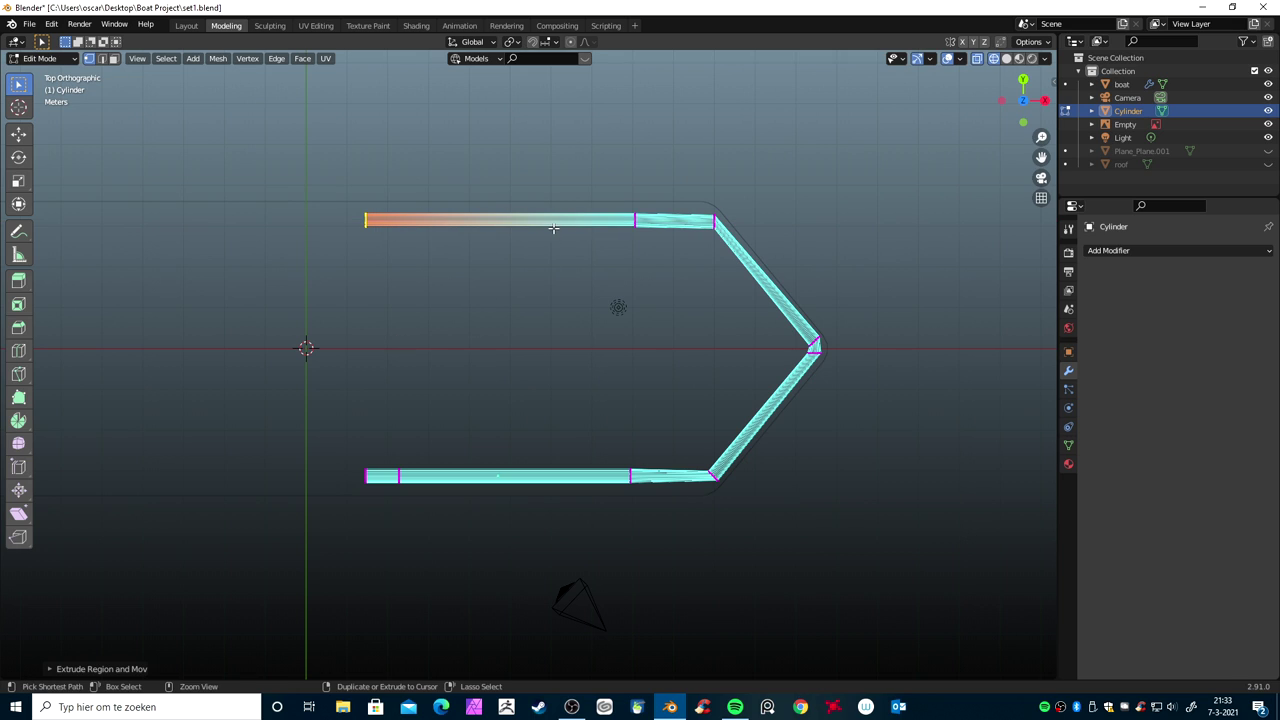
{"action": "key", "text": "g"}
{"action": "key", "text": "g"}
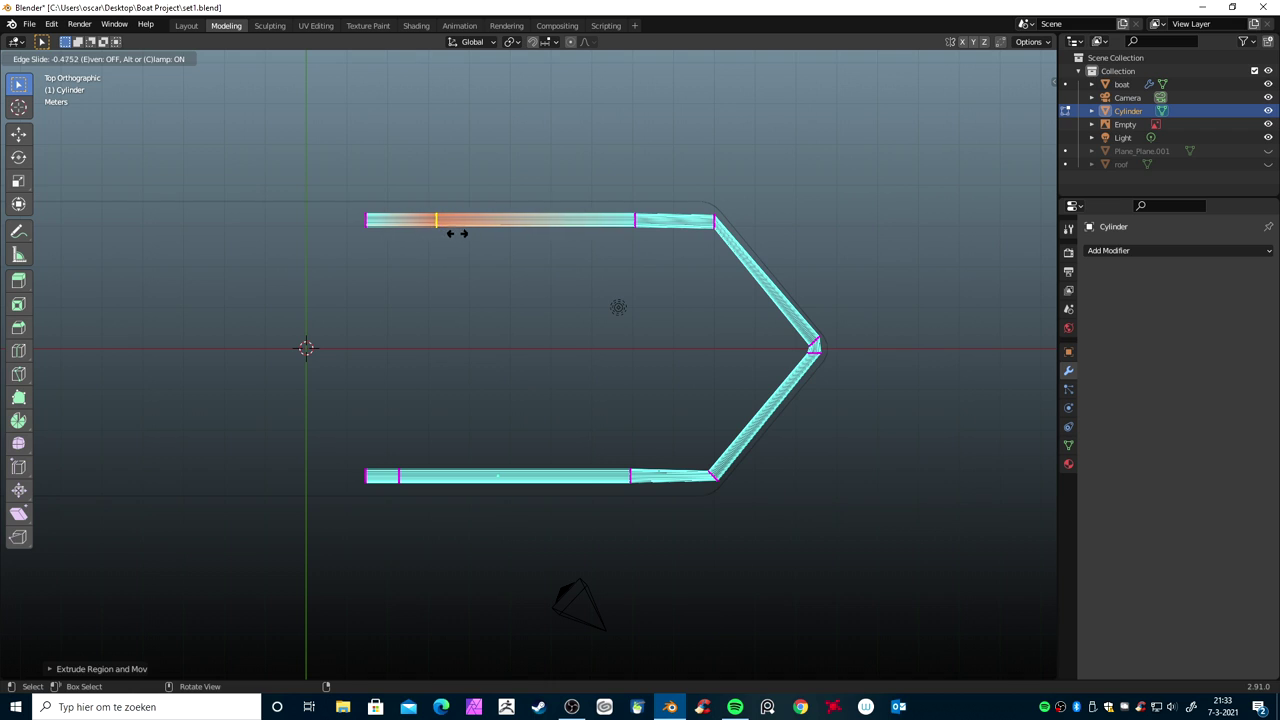
{"action": "left_click", "coordinate": [428, 238]}
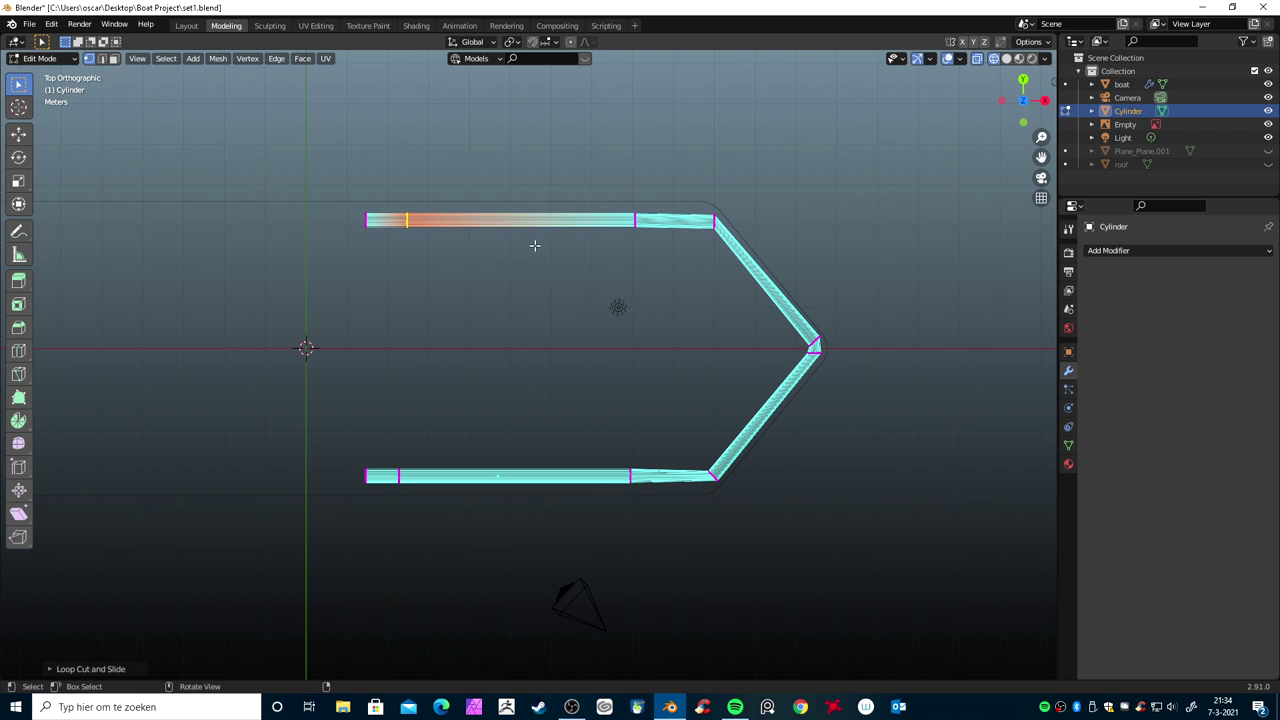
Reposition the upper corner loop and the two bow loops of the rail tube
{"action": "left_click", "coordinate": [713, 234], "text": "alt"}
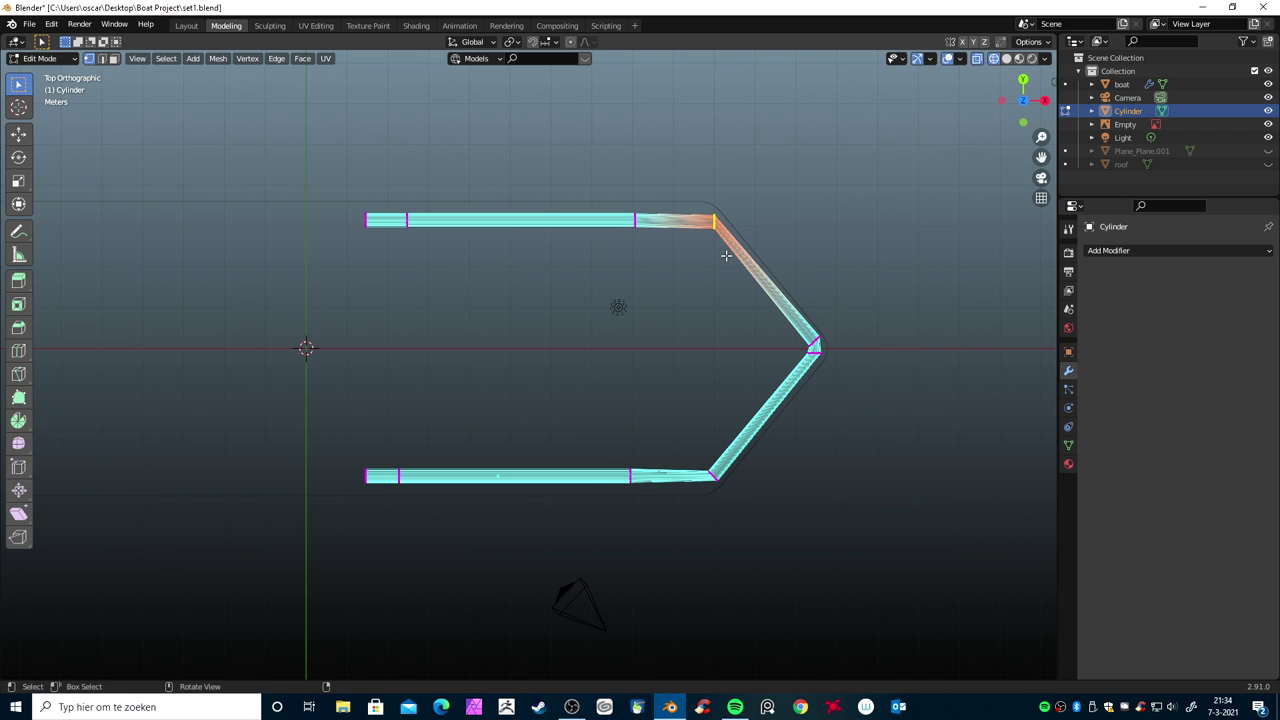
{"action": "key", "text": "g"}
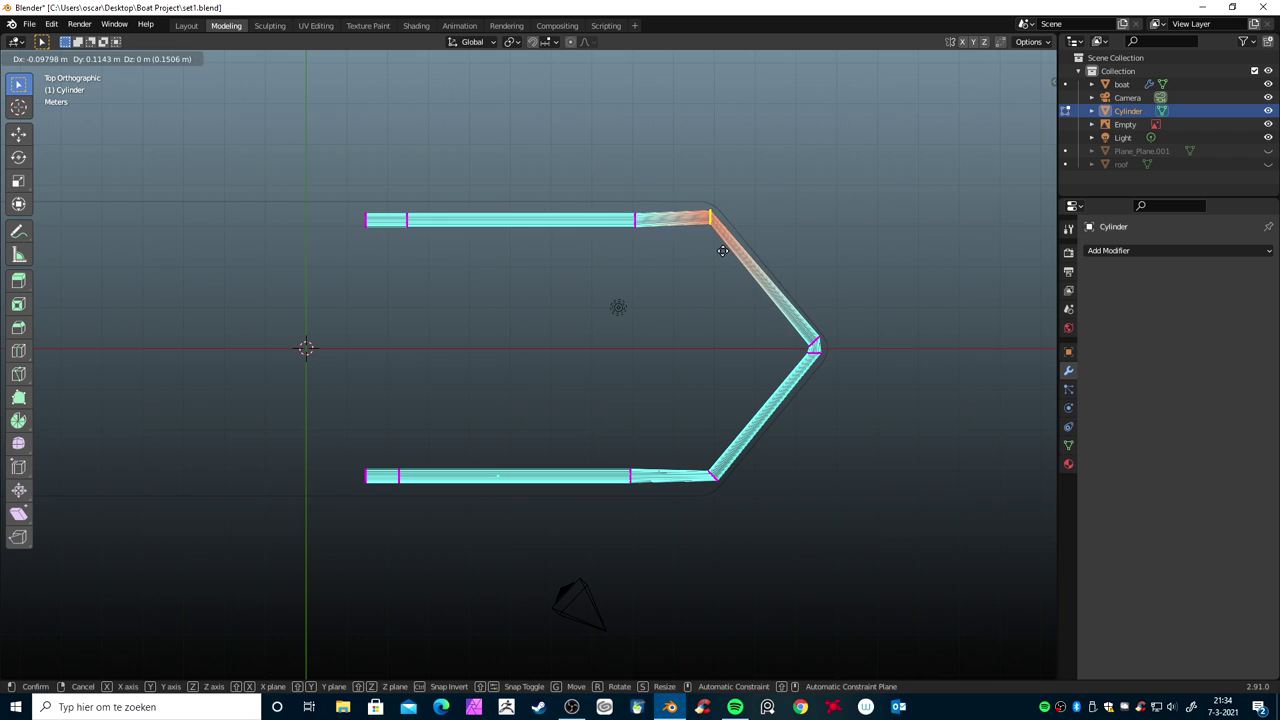
{"action": "left_click", "coordinate": [723, 253]}
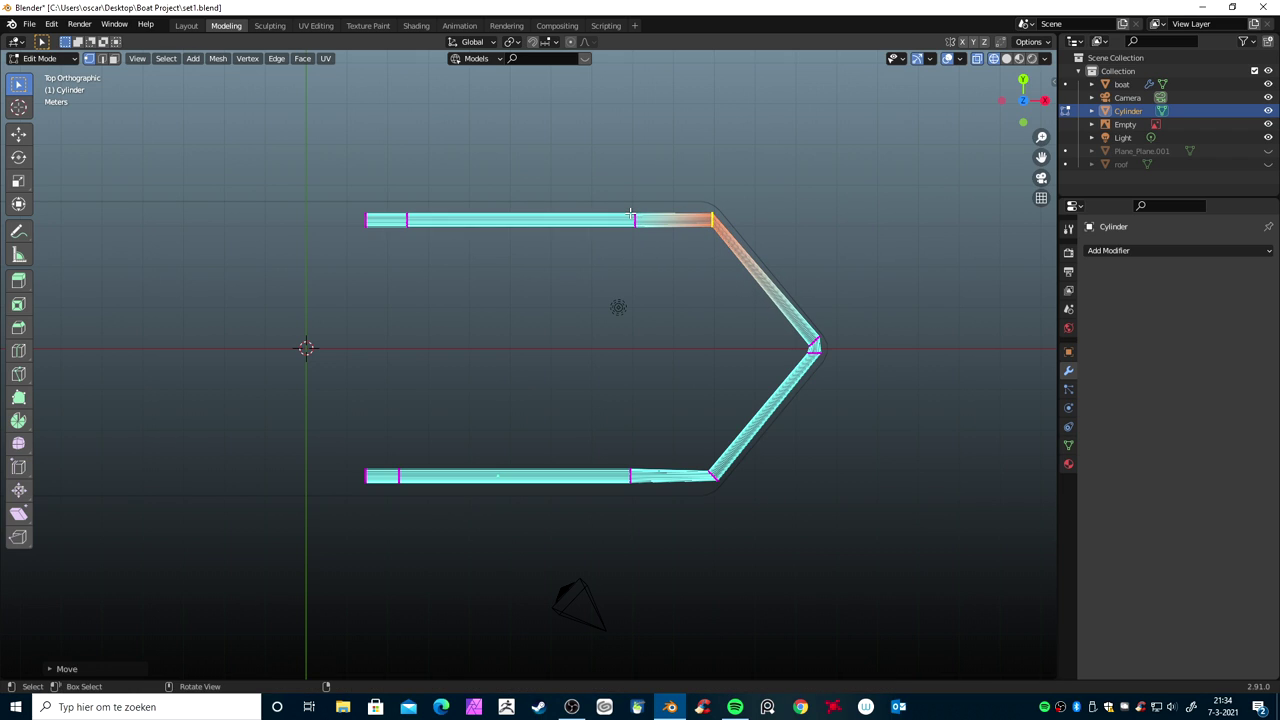
{"action": "left_click", "coordinate": [821, 346], "text": "alt"}
{"action": "key", "text": "g"}
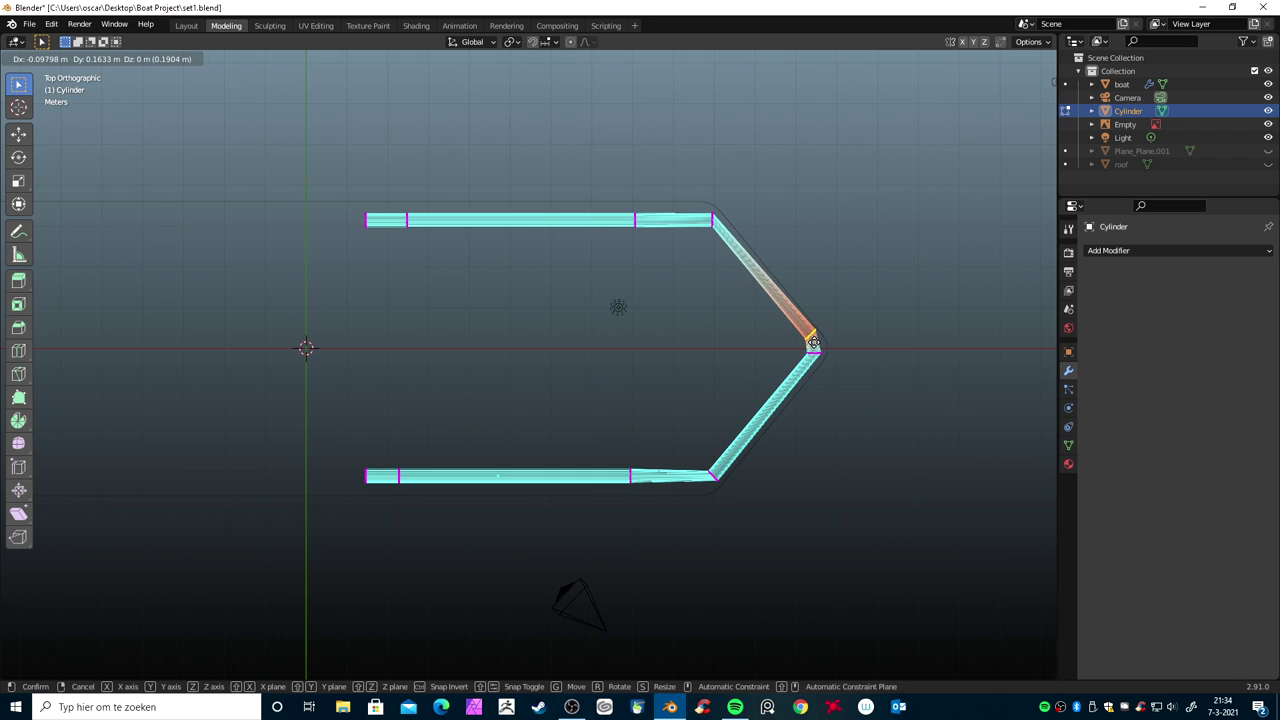
{"action": "left_click", "coordinate": [813, 343]}
{"action": "left_click", "coordinate": [806, 352], "text": "alt"}
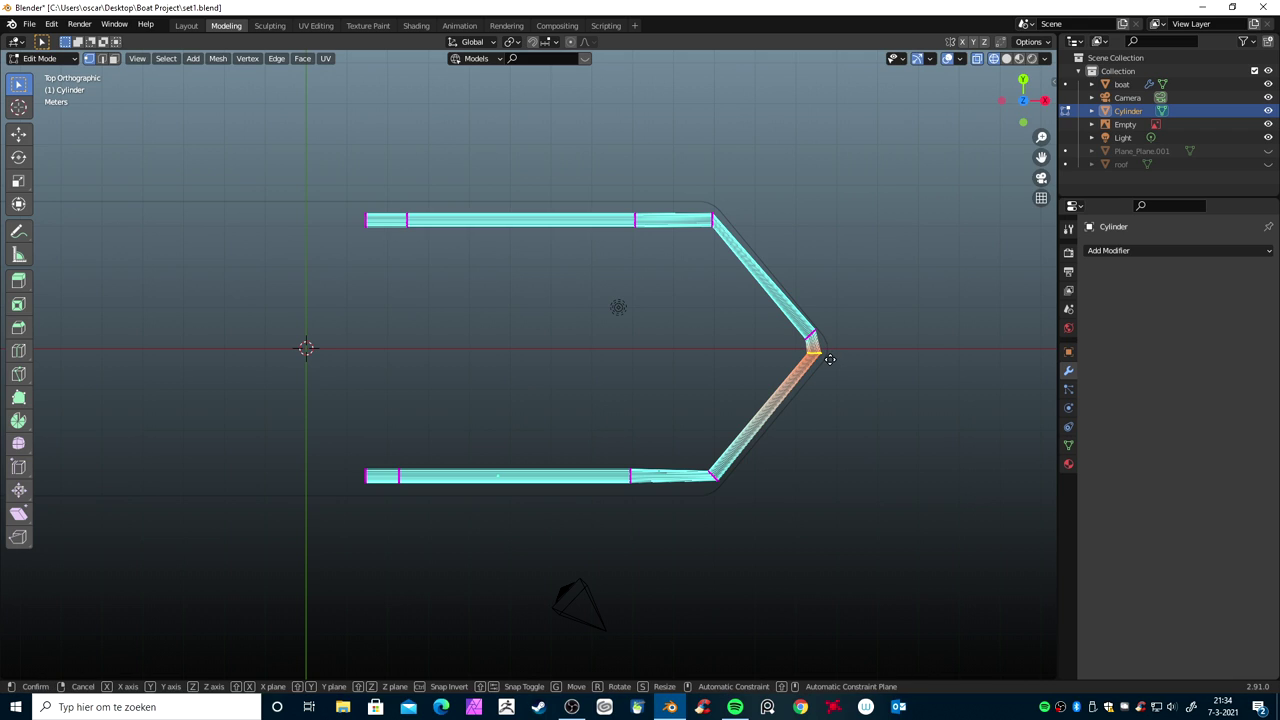
{"action": "key", "text": "g"}
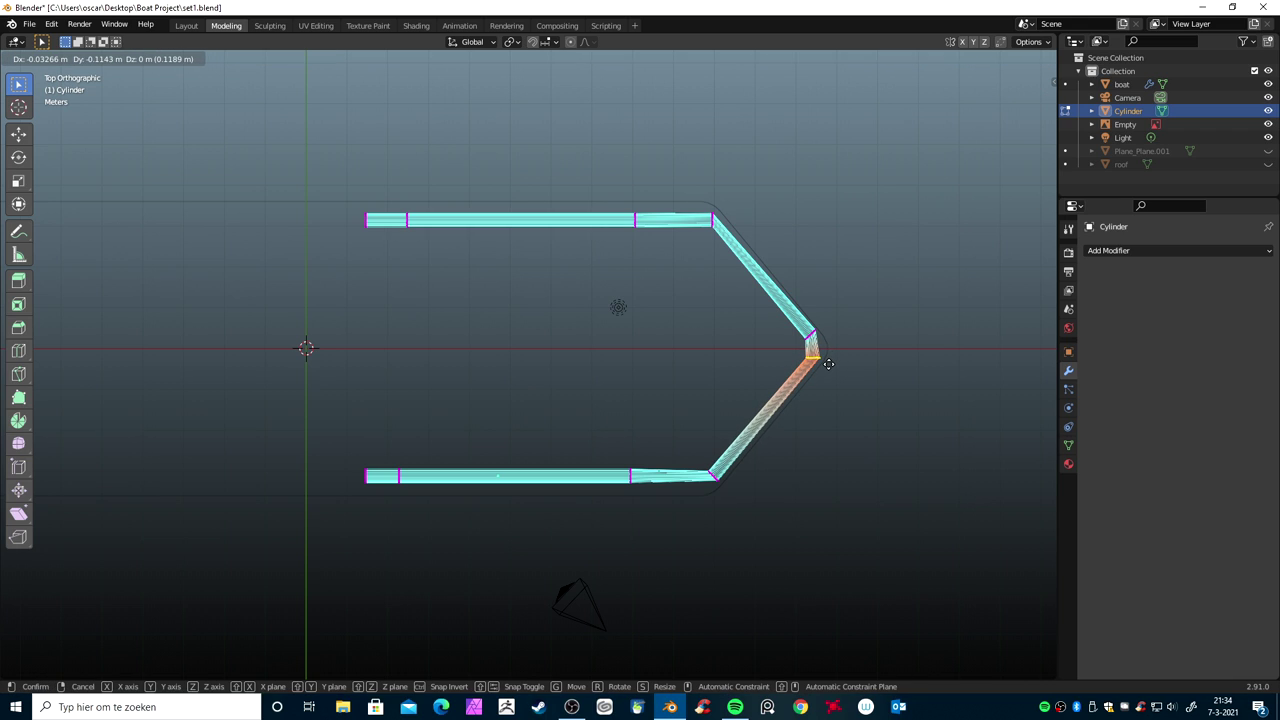
{"action": "left_click", "coordinate": [828, 364]}
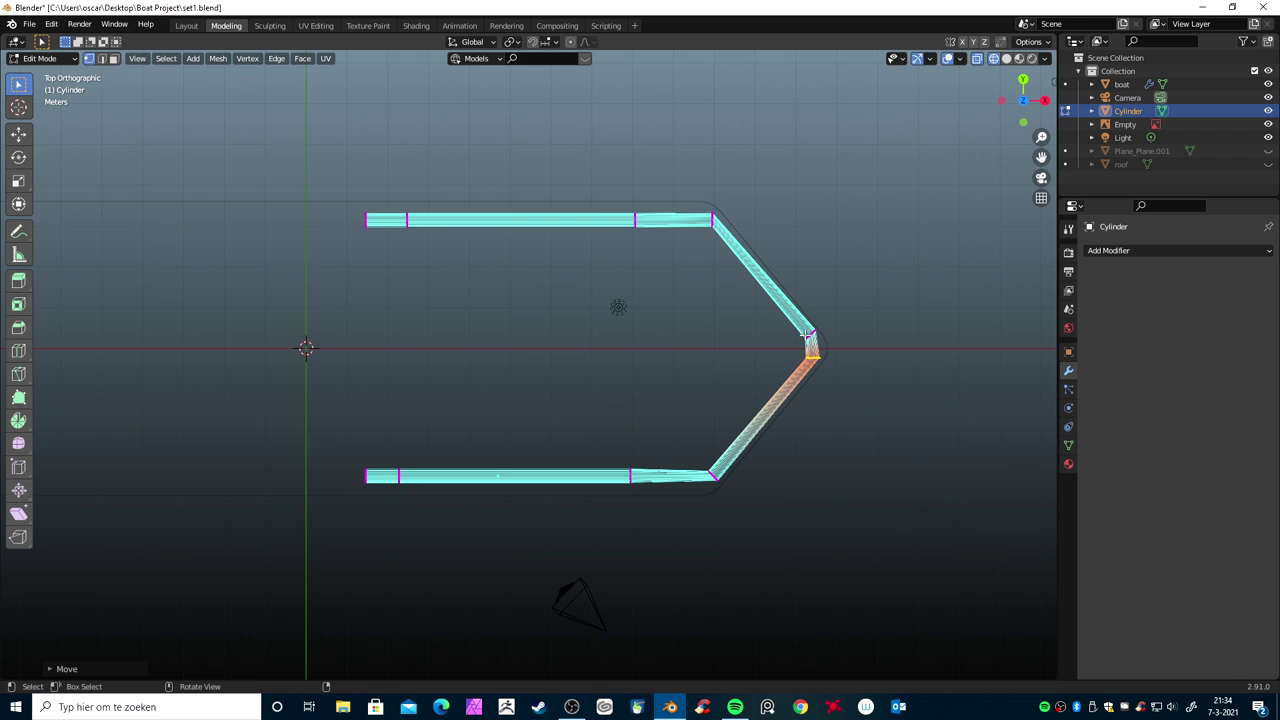
Rotate the bow loop so both angled rail sections meet cleanly at the point
{"action": "left_click", "coordinate": [808, 335], "text": "alt"}
{"action": "key", "text": "r"}
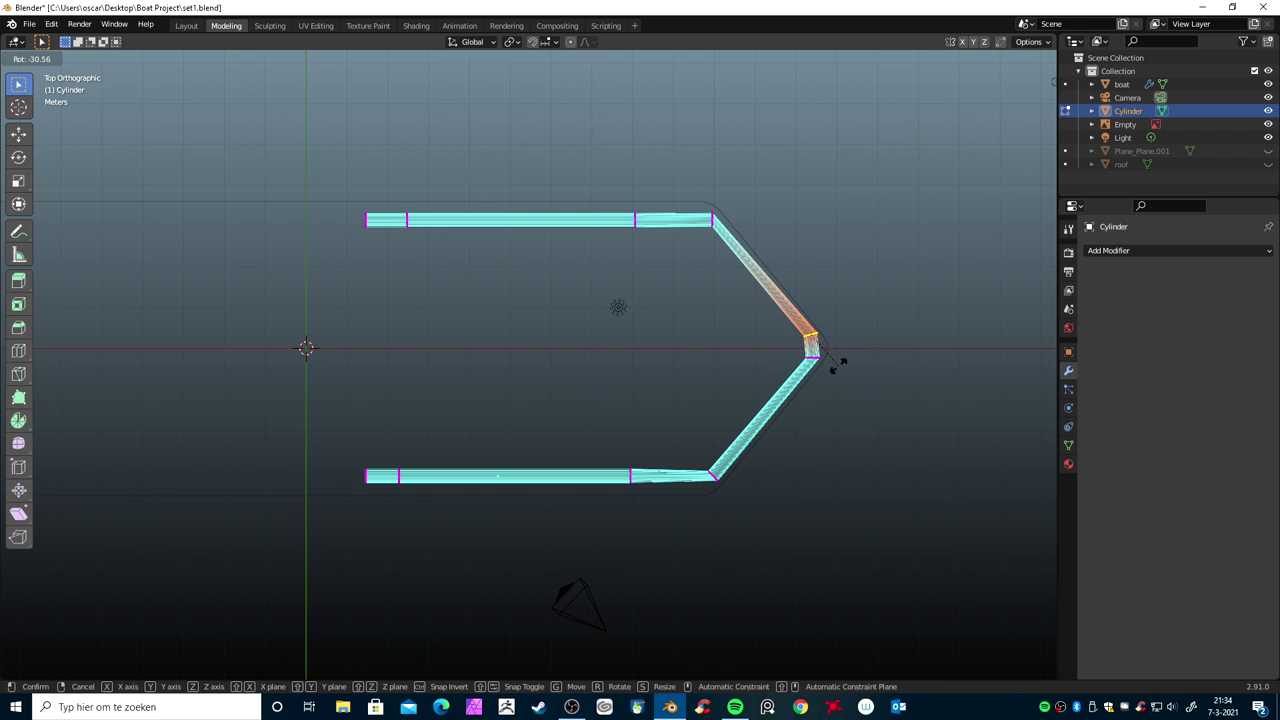
{"action": "left_click", "coordinate": [838, 367]}
{"action": "mouse_move", "coordinate": [851, 509]}
{"action": "middle_mouse_down"}
{"action": "mouse_move", "coordinate": [786, 463]}
{"action": "mouse_move", "coordinate": [791, 346]}
{"action": "mouse_move", "coordinate": [745, 360]}
{"action": "mouse_move", "coordinate": [551, 329]}
{"action": "mouse_move", "coordinate": [643, 357]}
{"action": "mouse_move", "coordinate": [629, 357]}
{"action": "mouse_move", "coordinate": [780, 337]}
{"action": "mouse_move", "coordinate": [690, 432]}
{"action": "middle_mouse_up"}
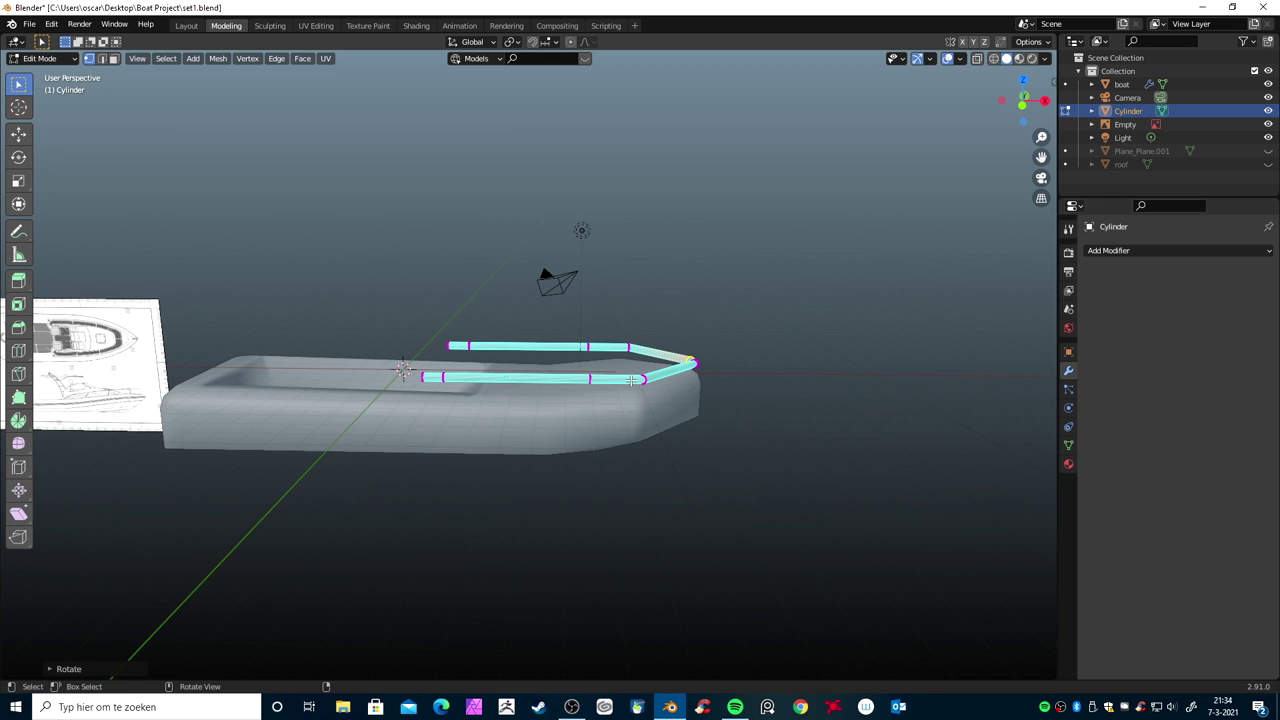
In Object Mode, set the rail's origin to its geometry
{"action": "key", "text": "Tab"}
{"action": "left_click", "coordinate": [642, 382]}
{"action": "left_click", "coordinate": [646, 382]}
{"action": "mouse_move", "coordinate": [646, 382]}
{"action": "middle_mouse_down"}
{"action": "mouse_move", "coordinate": [694, 459]}
{"action": "mouse_move", "coordinate": [732, 485]}
{"action": "middle_mouse_up"}
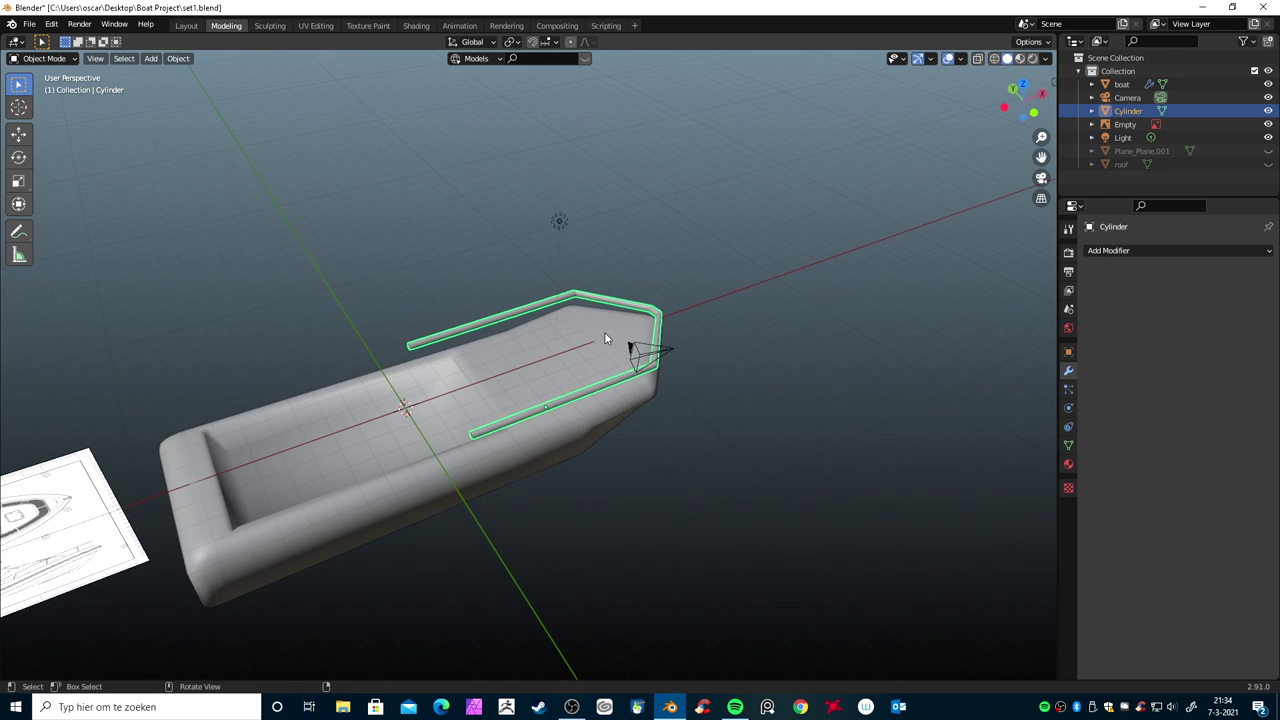
{"action": "left_click", "coordinate": [178, 59]}
{"action": "mouse_move", "coordinate": [199, 87]}
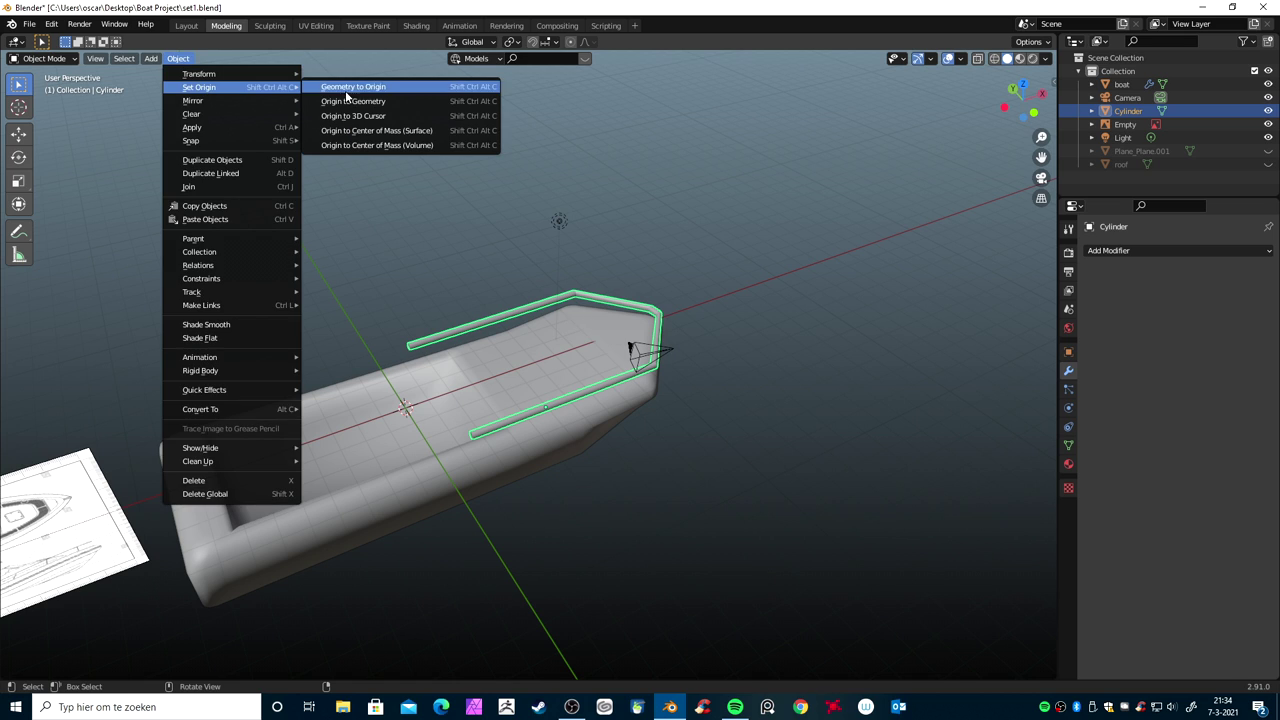
{"action": "left_click", "coordinate": [365, 134]}
Scale the rail down to about 0.72, then edit it from the front in X-ray
{"action": "middle_click_drag", "start_coordinate": [720, 496], "coordinate": [686, 479]}
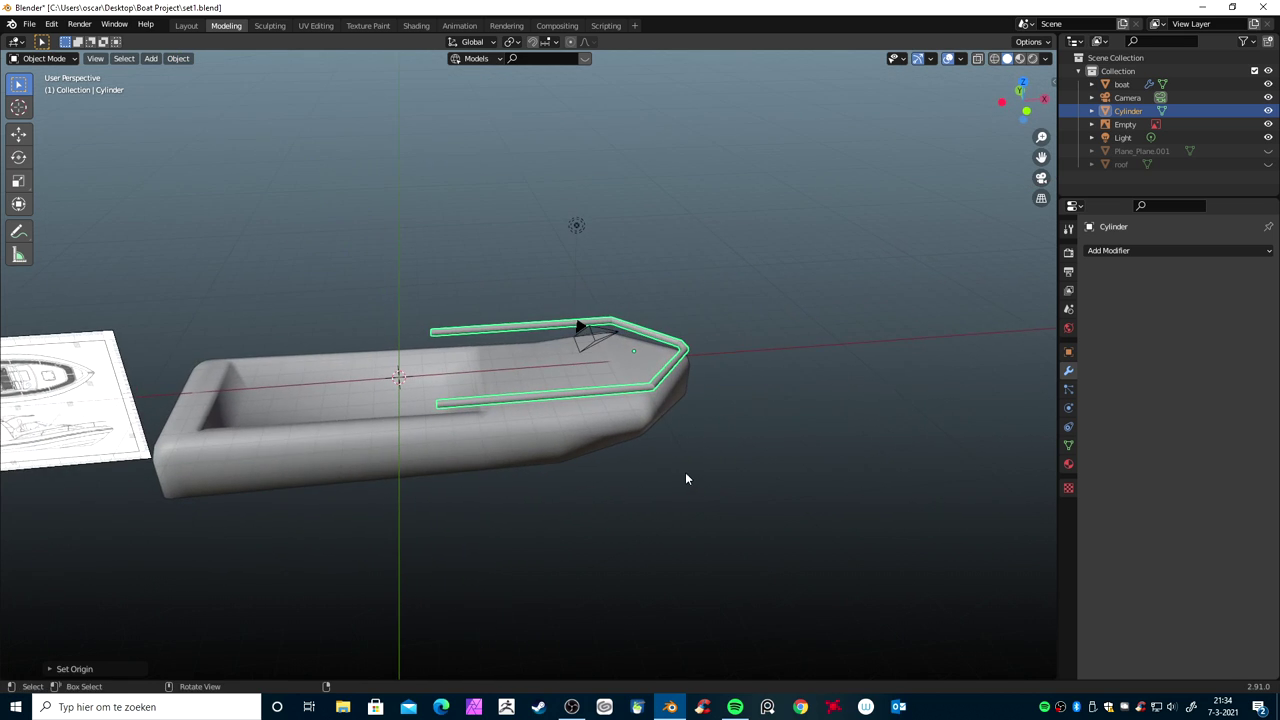
{"action": "key", "text": "s"}
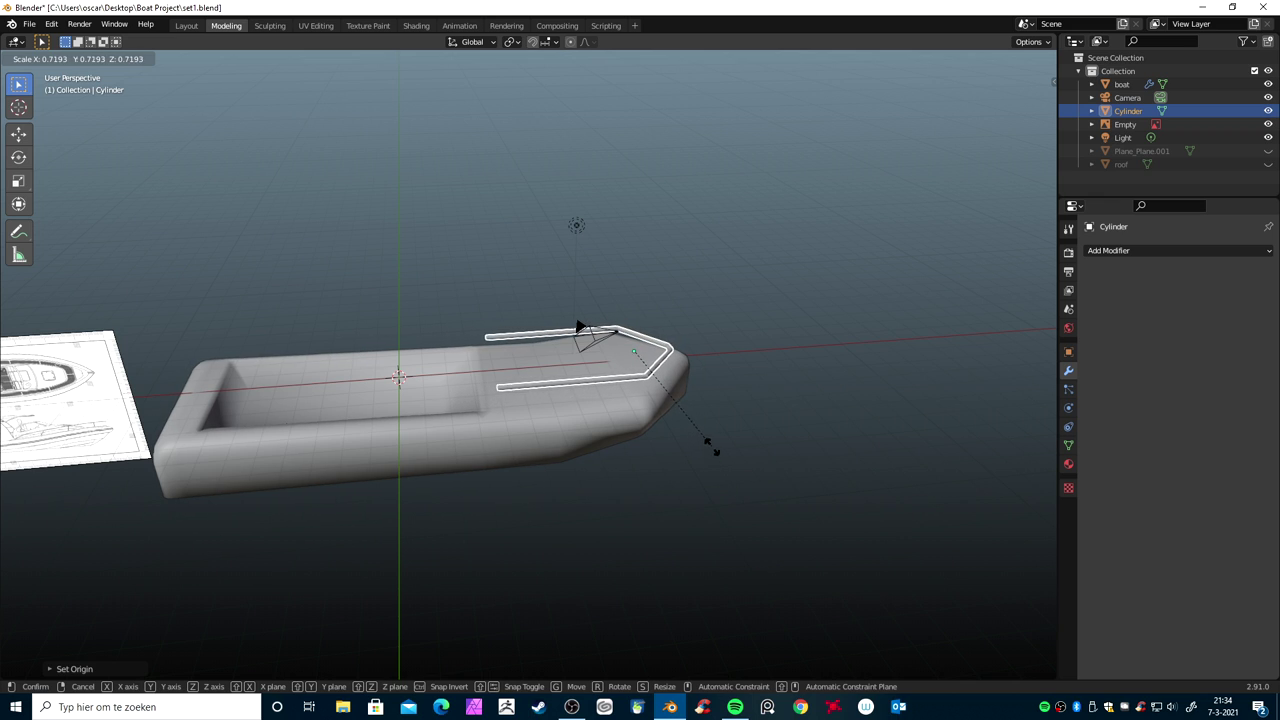
{"action": "left_click", "coordinate": [706, 441]}
{"action": "key", "text": "KP_1"}
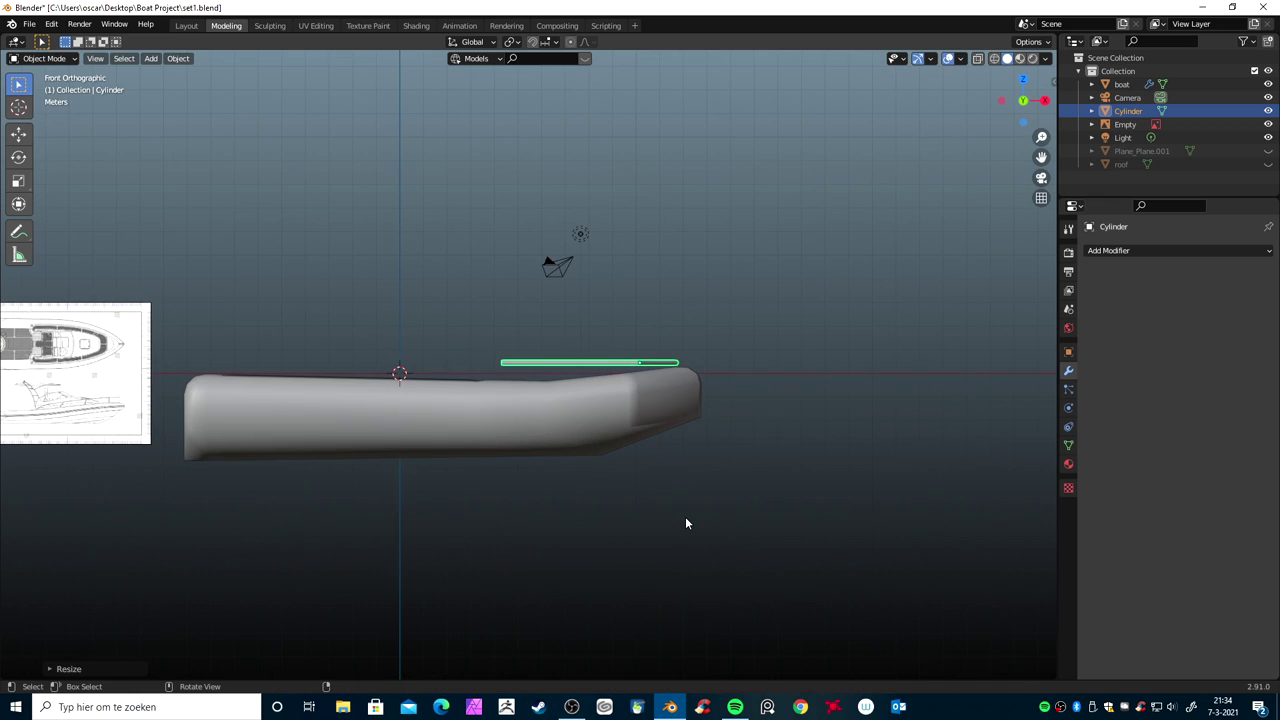
{"action": "scroll", "coordinate": [337, 390], "scroll_direction": "up", "scroll_amount": 4}
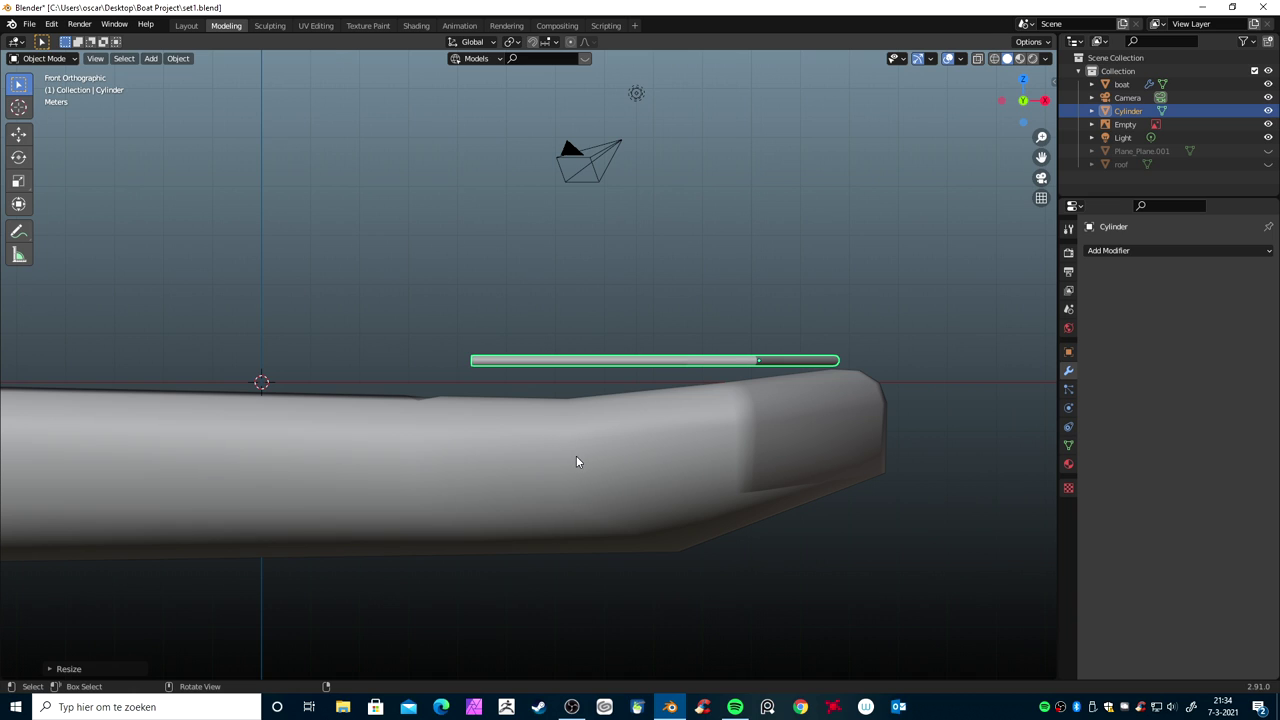
{"action": "key", "text": "Tab"}
{"action": "key", "text": "alt+z"}
{"action": "key", "text": "alt+z"}
{"action": "key", "text": "alt+z"}
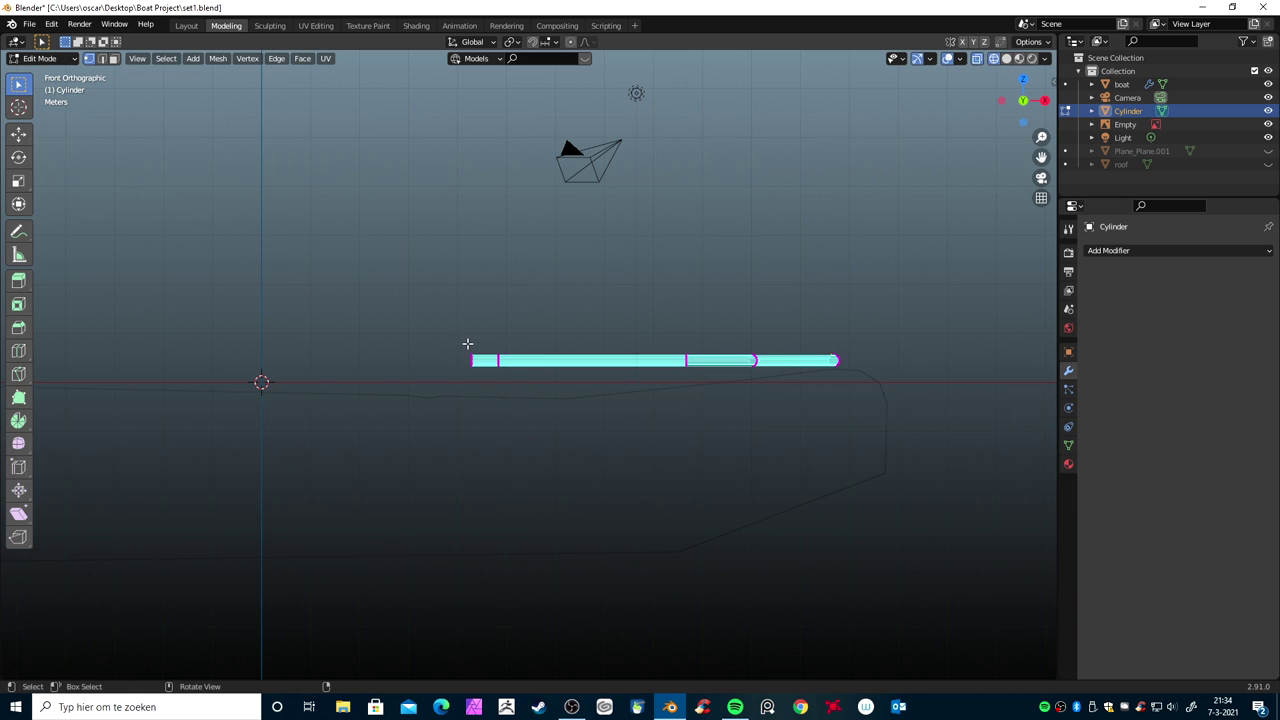
Lower the rail's rear end loops and its middle loop
{"action": "left_click_drag", "start_coordinate": [467, 343], "coordinate": [518, 377]}
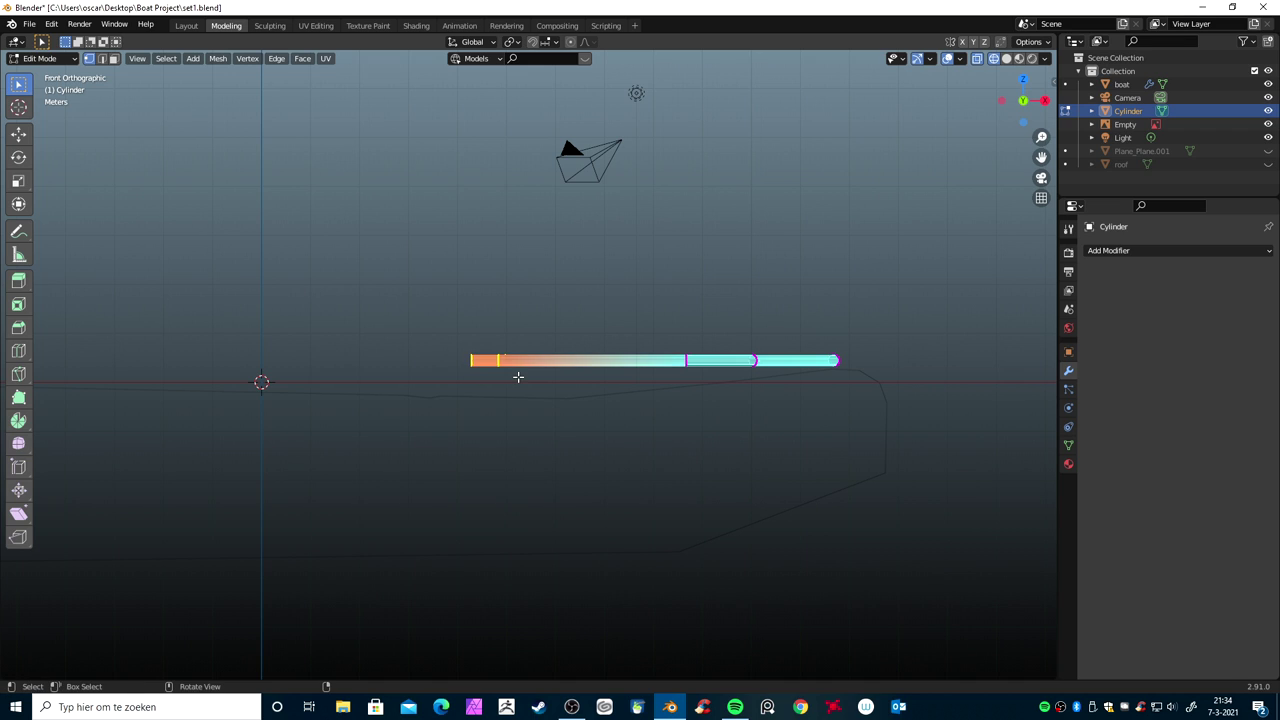
{"action": "key", "text": "g"}
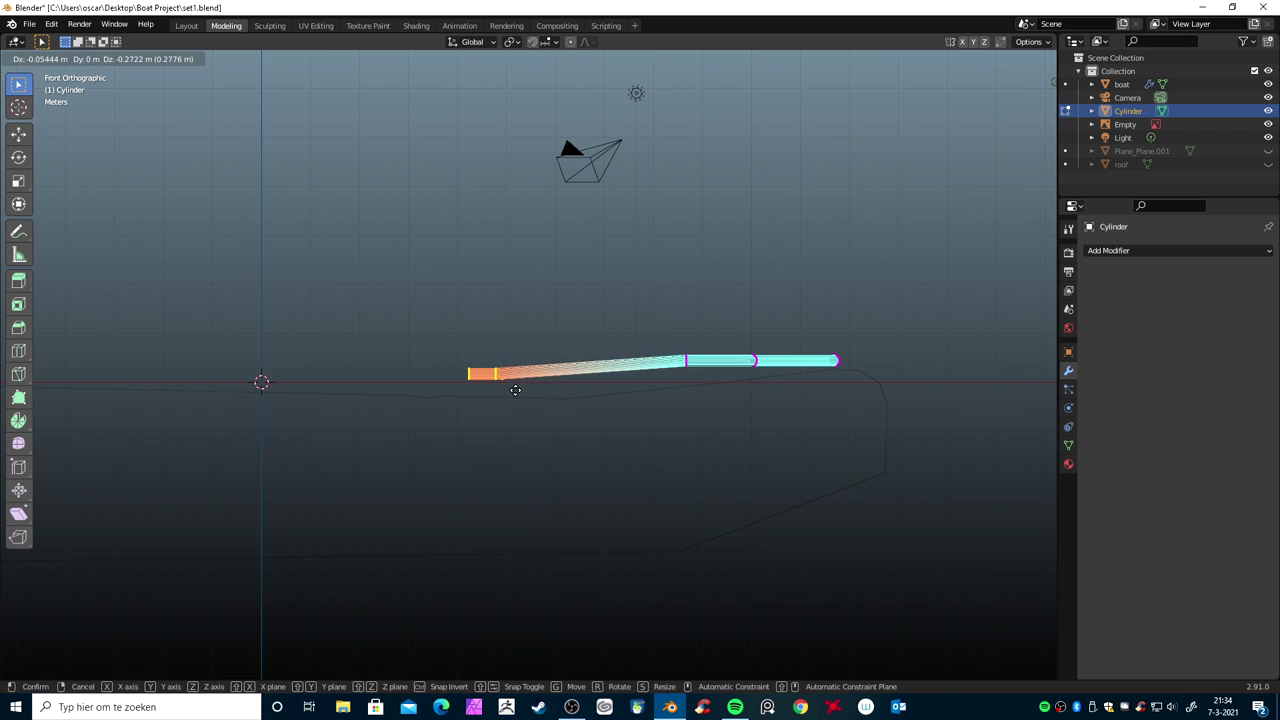
{"action": "left_click", "coordinate": [511, 401]}
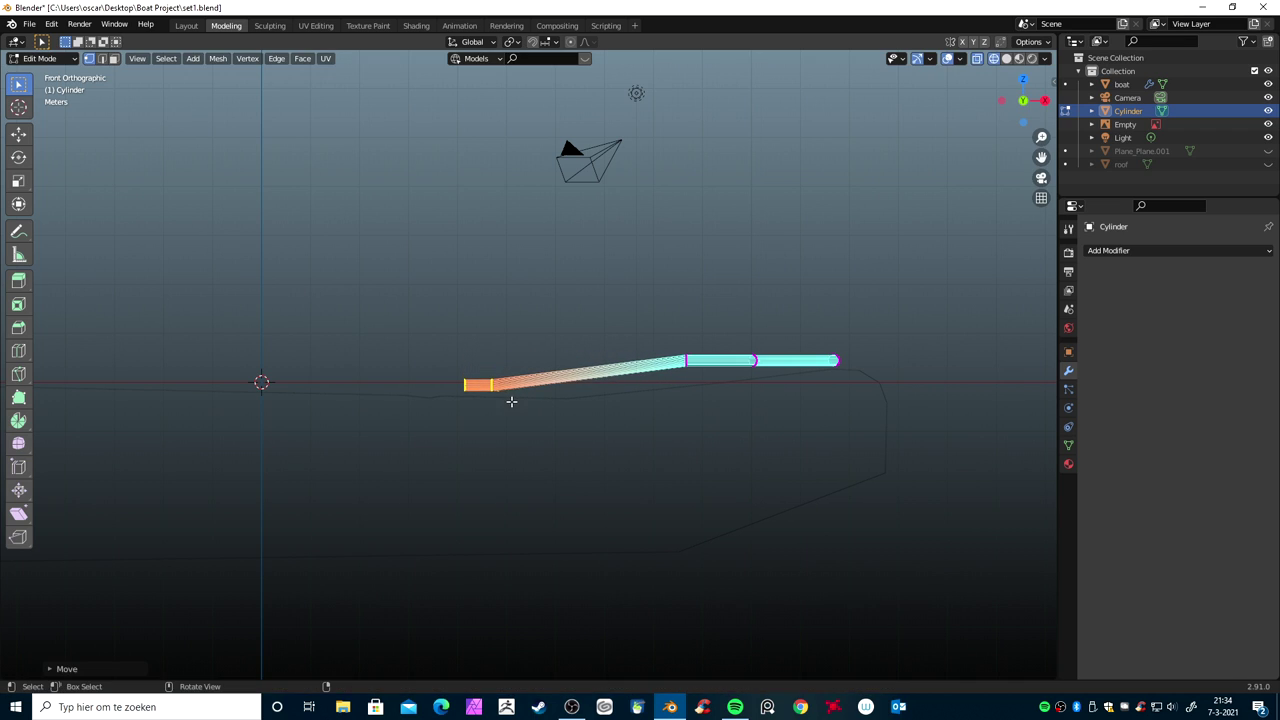
{"action": "left_click", "coordinate": [685, 361], "text": "alt"}
{"action": "key", "text": "g"}
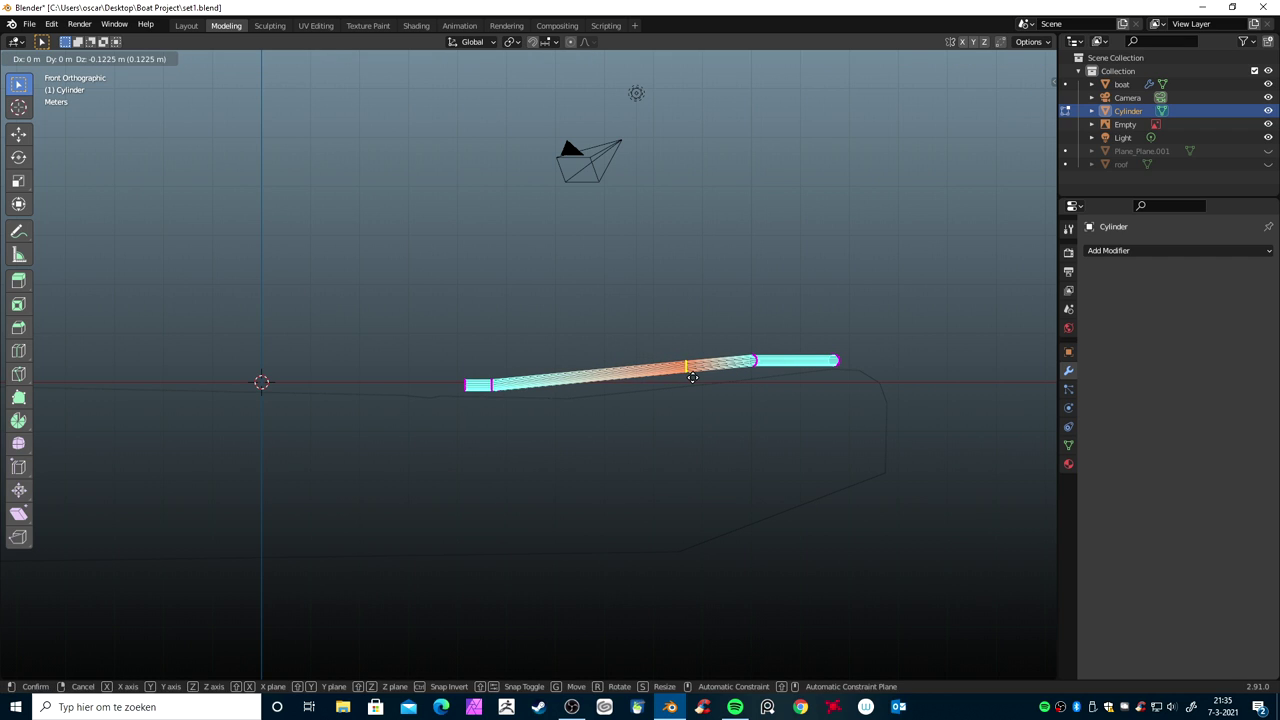
{"action": "left_click", "coordinate": [692, 377]}
Shift the front loop and front end loops vertically to follow the hull's deck edge
{"action": "left_click", "coordinate": [752, 358], "text": "alt"}
{"action": "key", "text": "g"}
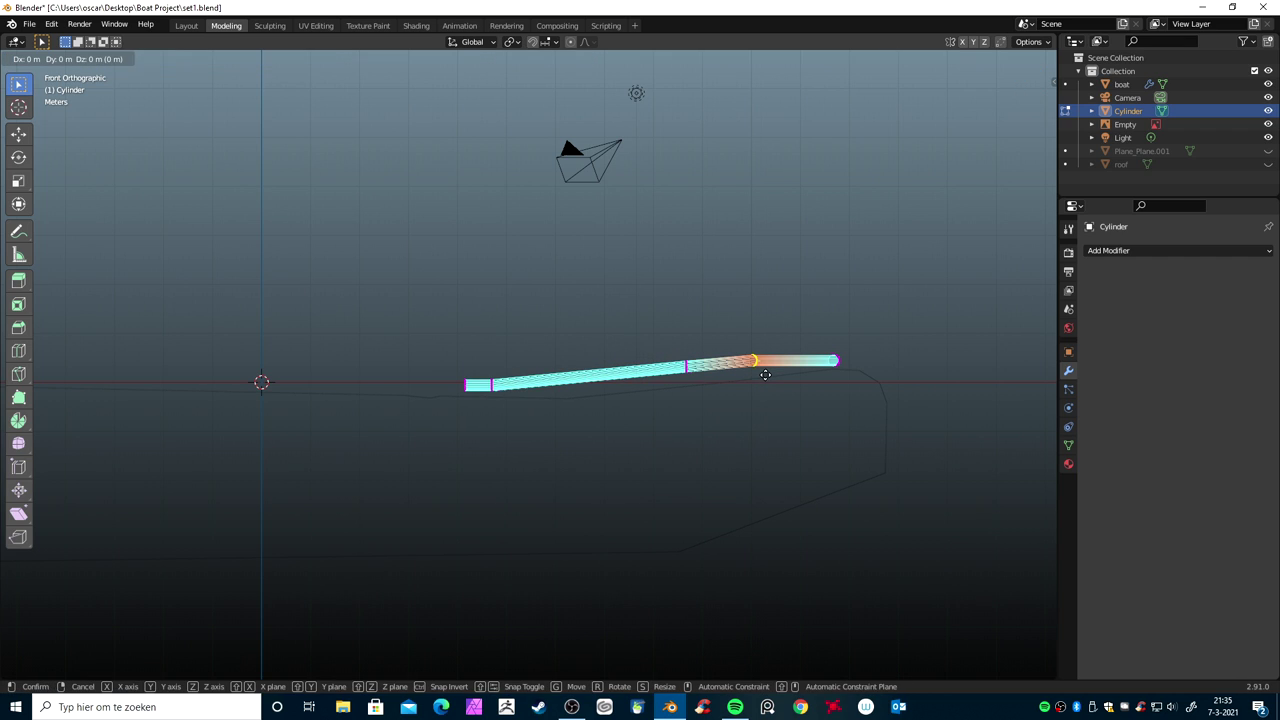
{"action": "left_click", "coordinate": [765, 374]}
{"action": "left_click_drag", "start_coordinate": [825, 349], "coordinate": [840, 366]}
{"action": "key", "text": "g"}
{"action": "left_click", "coordinate": [840, 366]}
{"action": "mouse_move", "coordinate": [829, 432]}
{"action": "middle_mouse_down"}
{"action": "mouse_move", "coordinate": [627, 461]}
{"action": "mouse_move", "coordinate": [451, 446]}
{"action": "mouse_move", "coordinate": [526, 506]}
{"action": "mouse_move", "coordinate": [549, 497]}
{"action": "middle_mouse_up"}
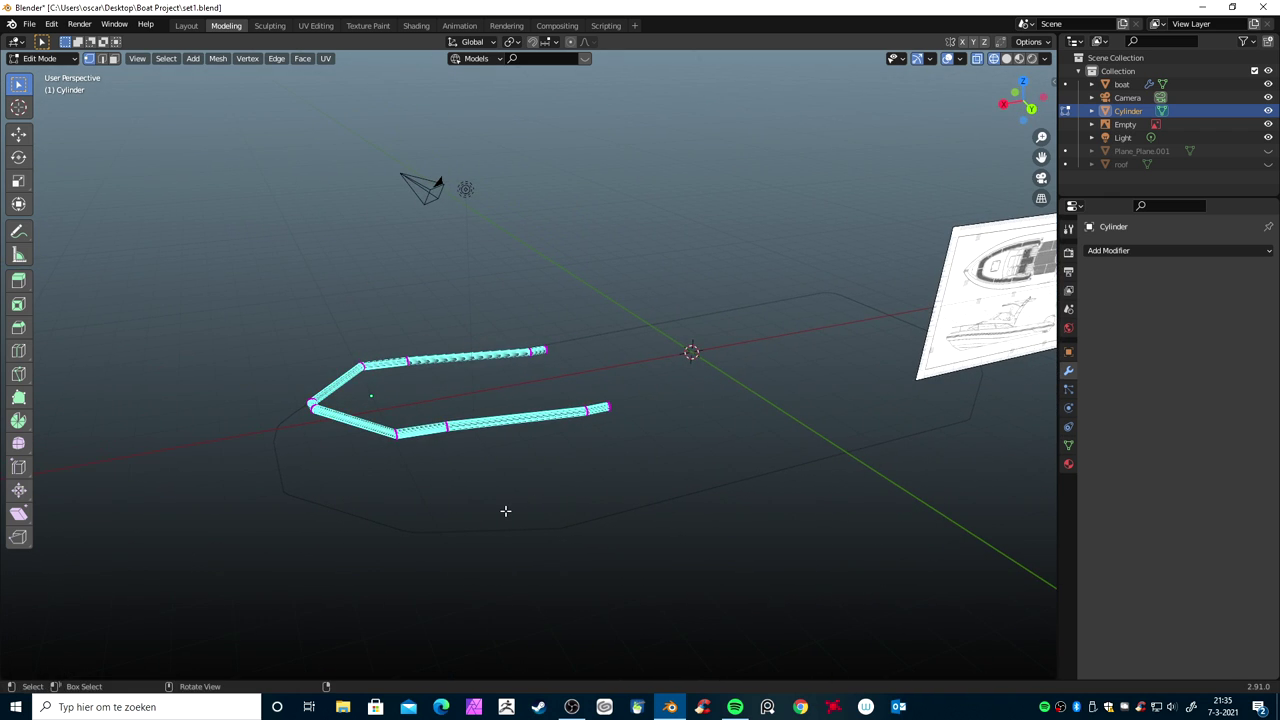
Duplicate the tube's left end vertices and separate them by loose parts
{"action": "key", "text": "KP_1"}
{"action": "scroll", "coordinate": [643, 443], "scroll_direction": "up", "scroll_amount": 4}
{"action": "scroll", "coordinate": [635, 459], "scroll_direction": "up", "scroll_amount": 4}
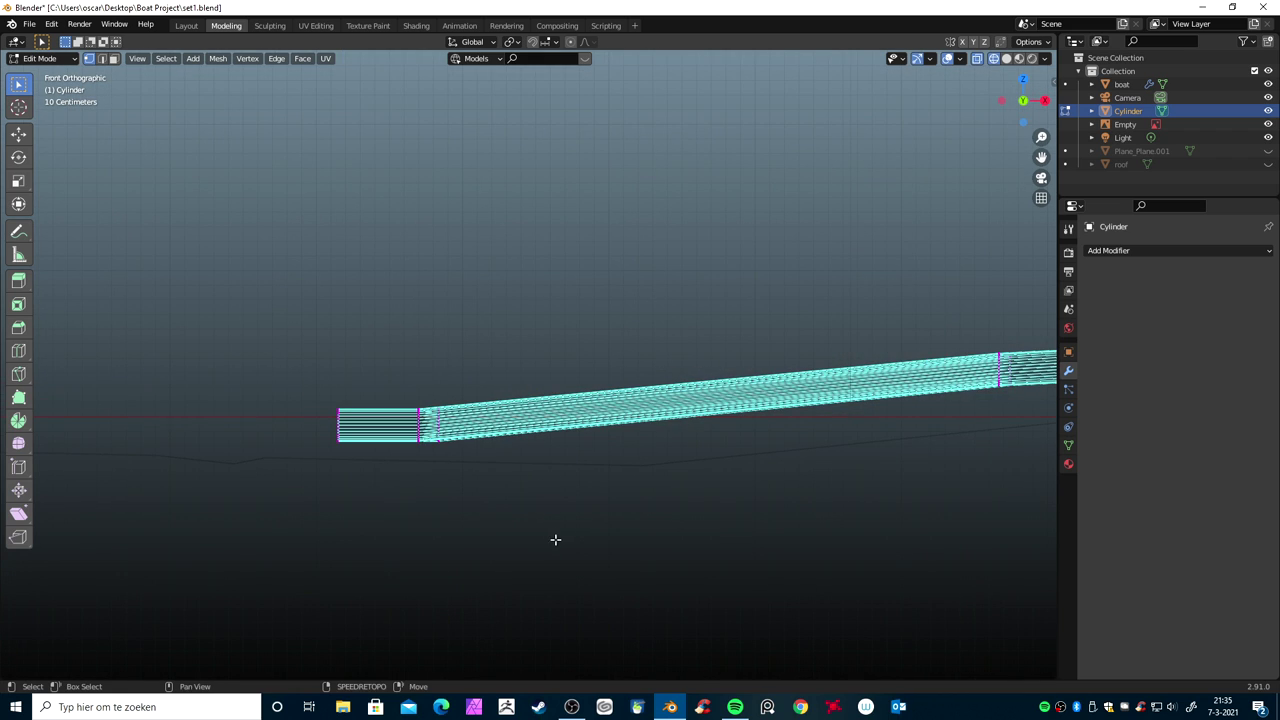
{"action": "key", "text": "shift+a"}
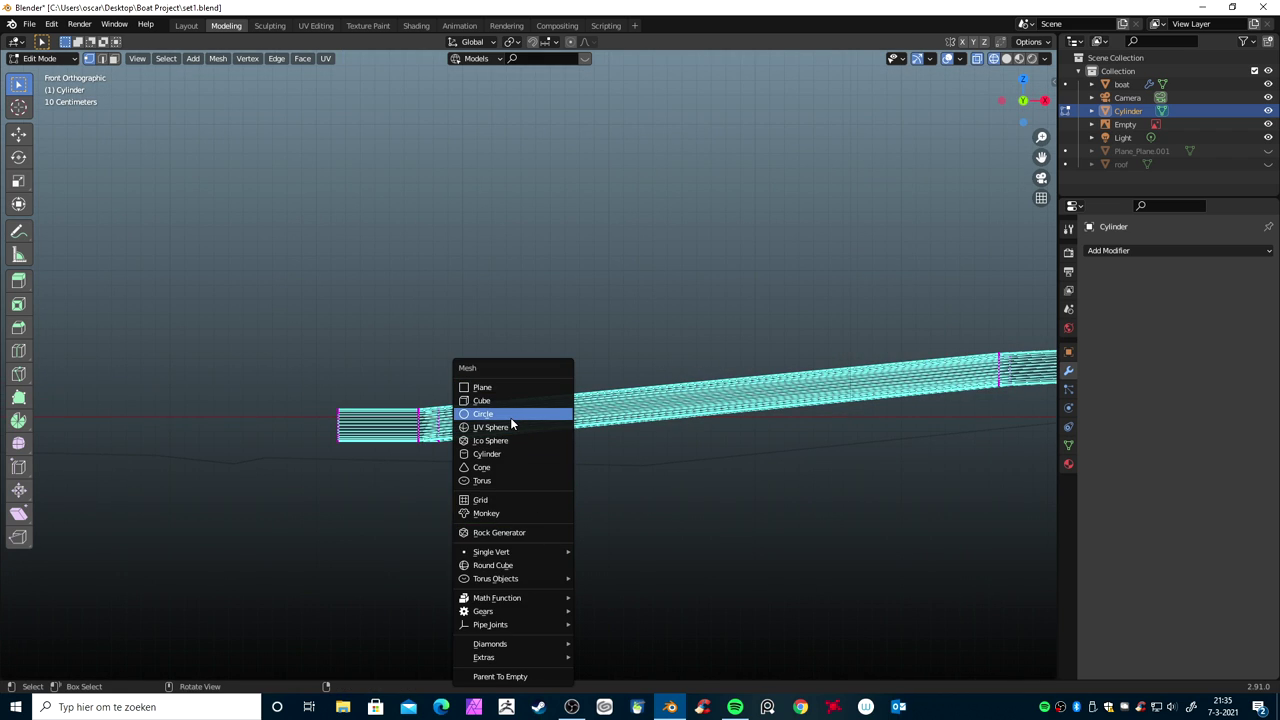
{"action": "key", "text": "b"}
{"action": "left_click_drag", "start_coordinate": [322, 400], "coordinate": [426, 455]}
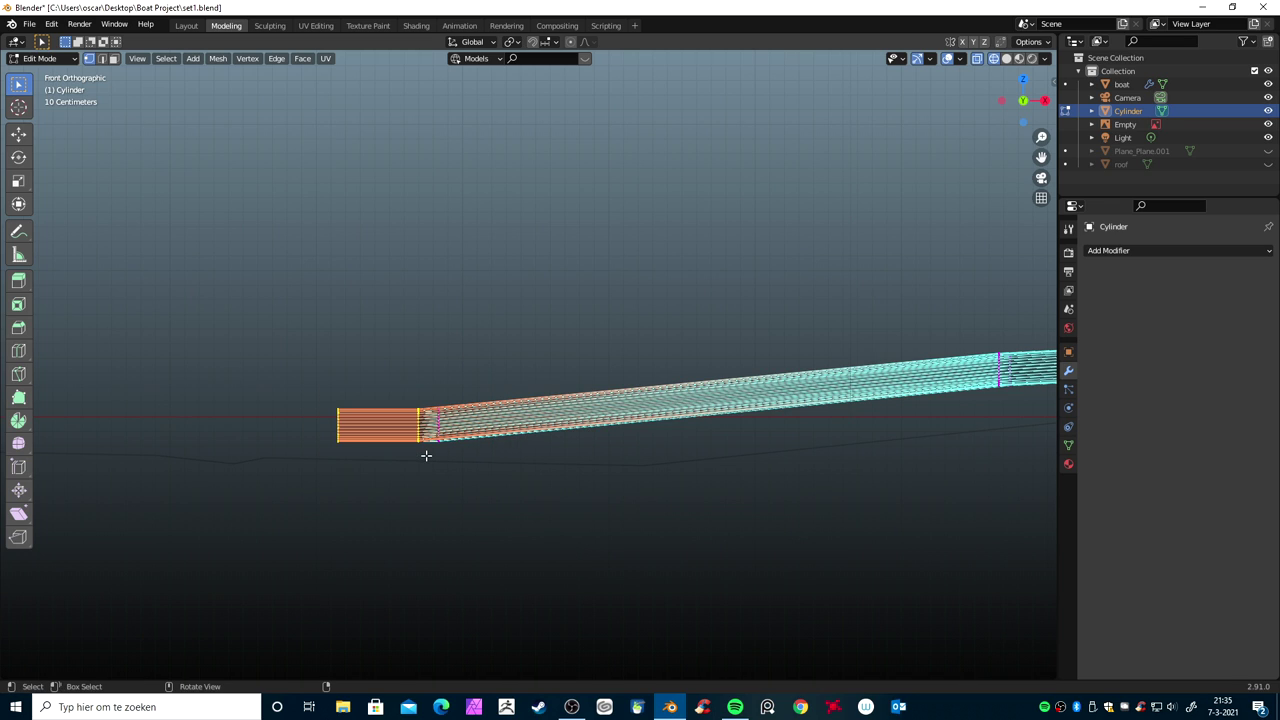
{"action": "key", "text": "shift+d"}
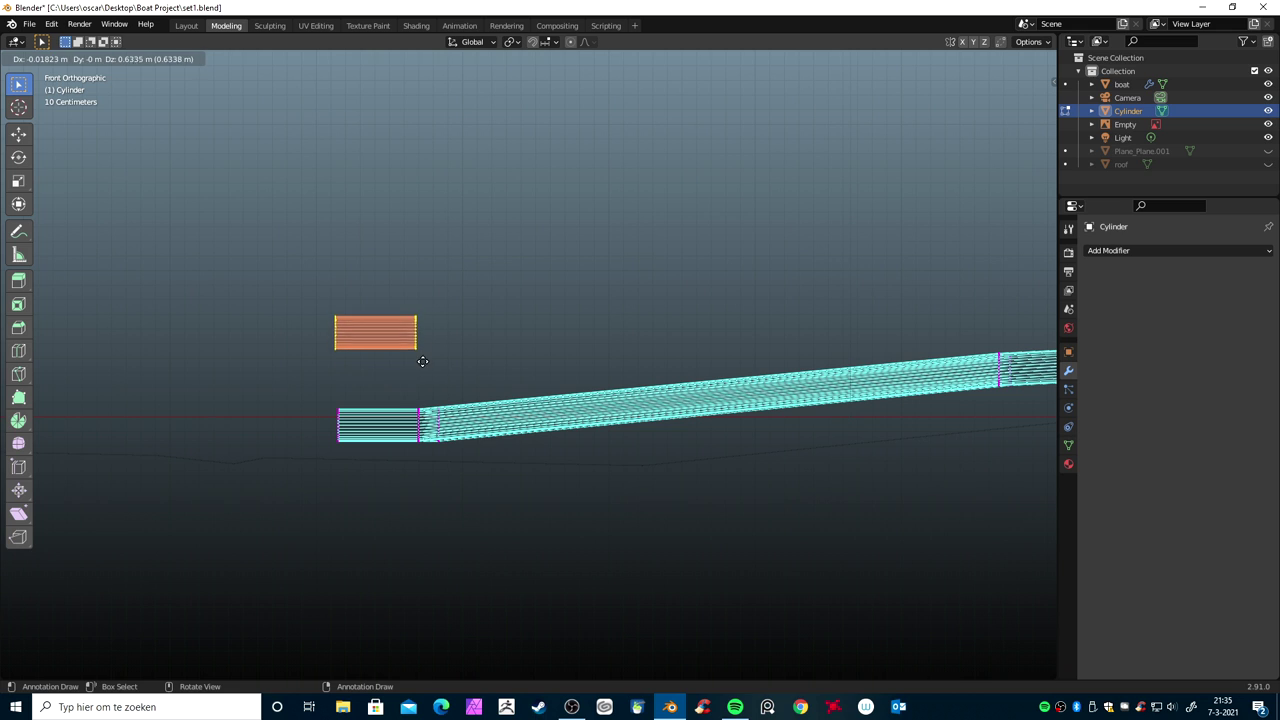
{"action": "left_click", "coordinate": [422, 361]}
{"action": "key", "text": "p"}
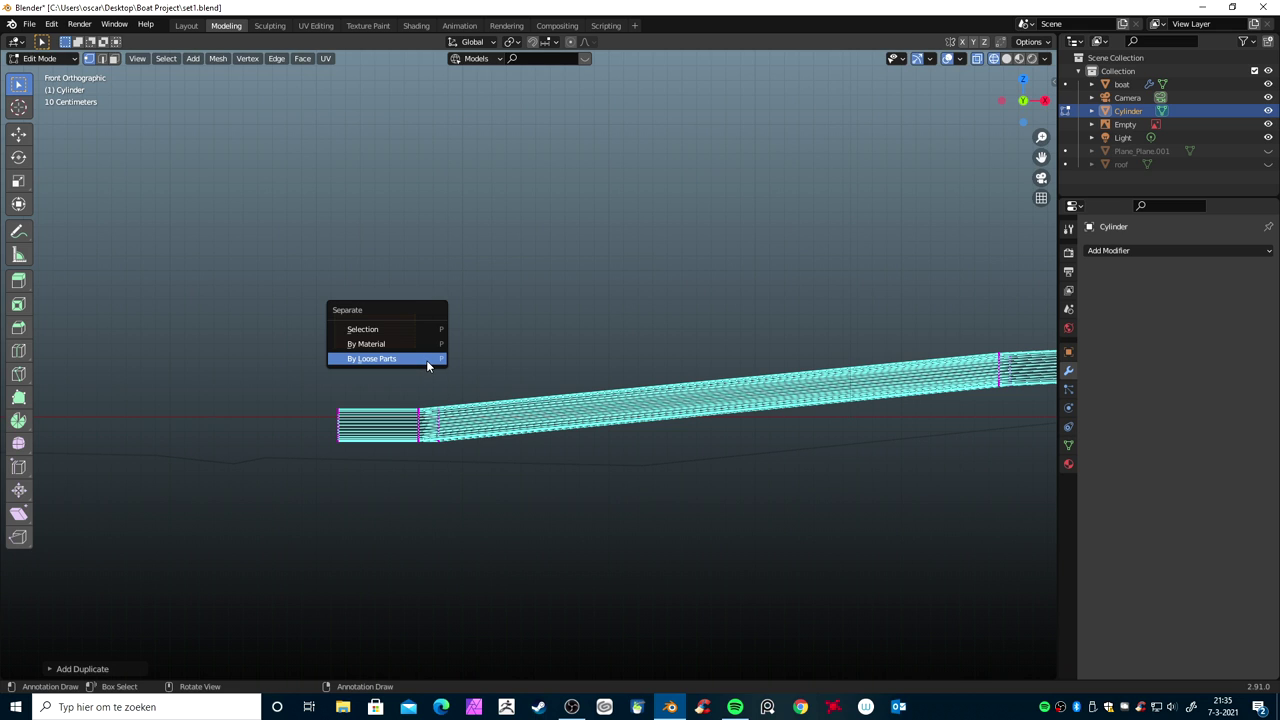
{"action": "left_click", "coordinate": [427, 366]}
Delete the leftover loose ring and select the separated small cylinder in Object Mode
{"action": "middle_click_drag", "start_coordinate": [474, 389], "coordinate": [559, 426]}
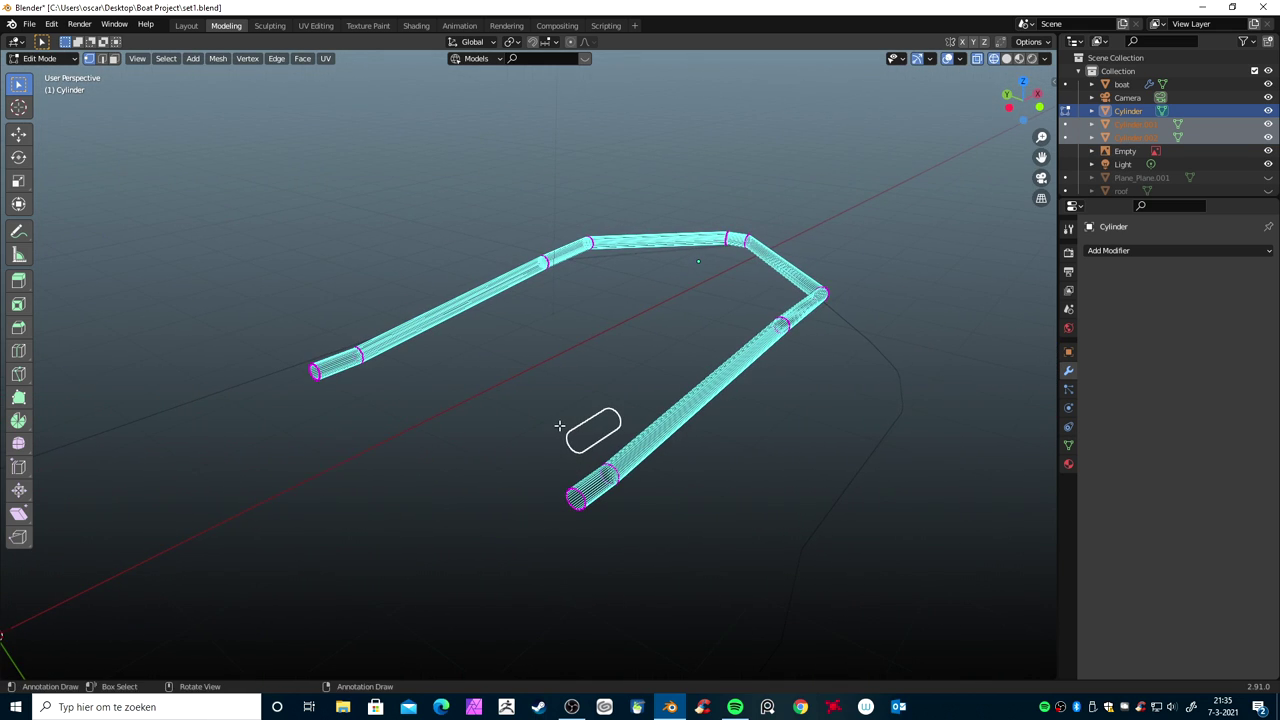
{"action": "key", "text": "Tab"}
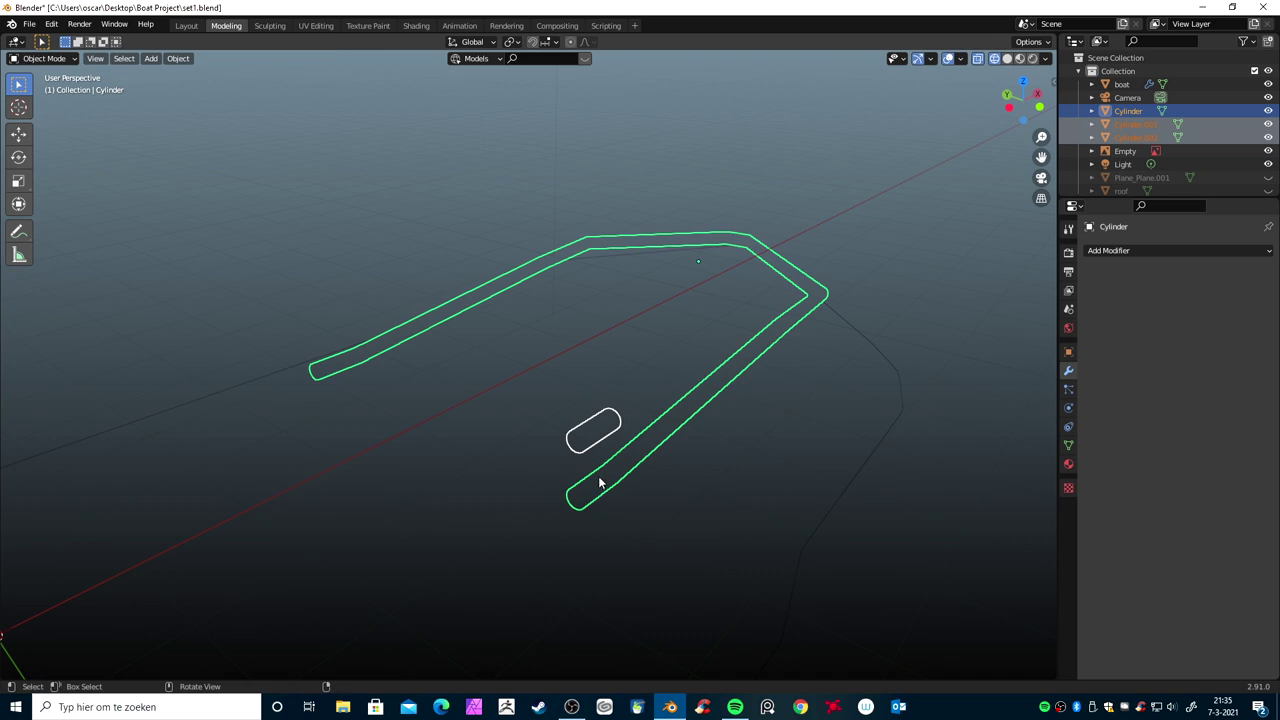
{"action": "key", "text": "Tab"}
{"action": "left_click_drag", "start_coordinate": [263, 311], "coordinate": [327, 347]}
{"action": "key", "text": "x"}
{"action": "left_click", "coordinate": [327, 347]}
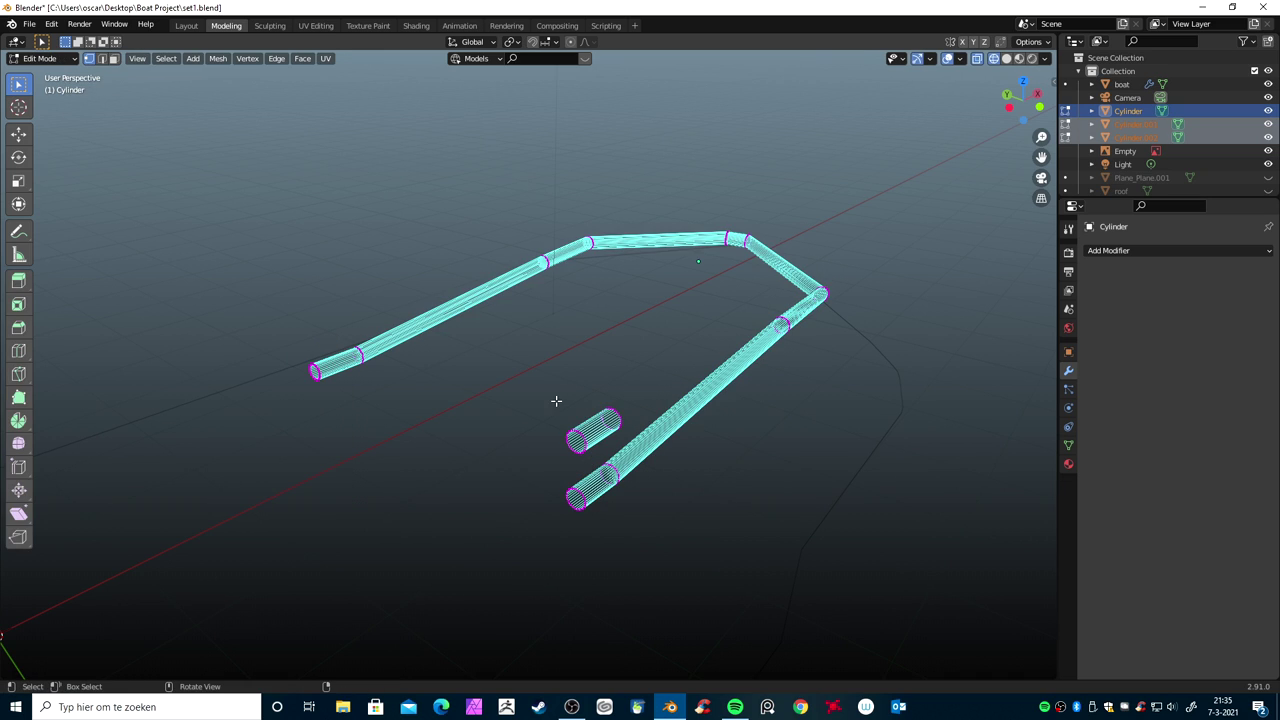
{"action": "key", "text": "Tab"}
{"action": "left_click", "coordinate": [587, 442]}
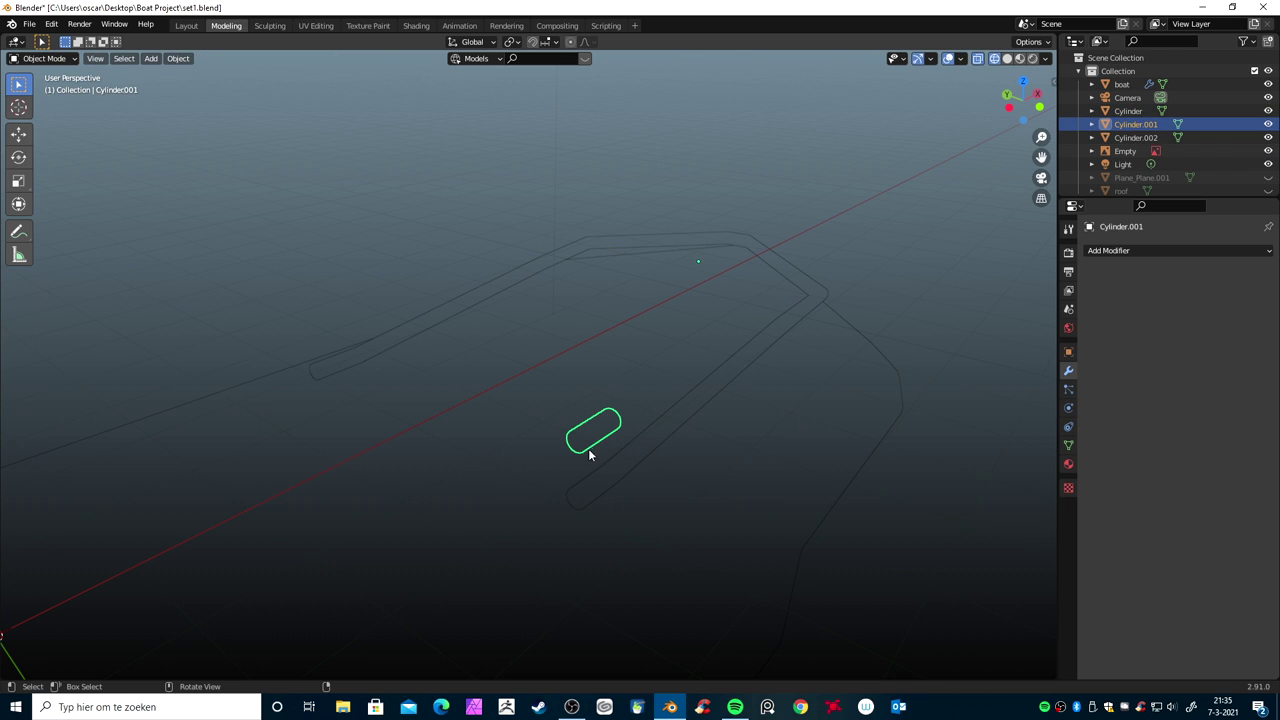
Rotate the small cylinder 90° about Y so it stands upright
{"action": "middle_click_drag", "start_coordinate": [597, 466], "coordinate": [549, 462]}
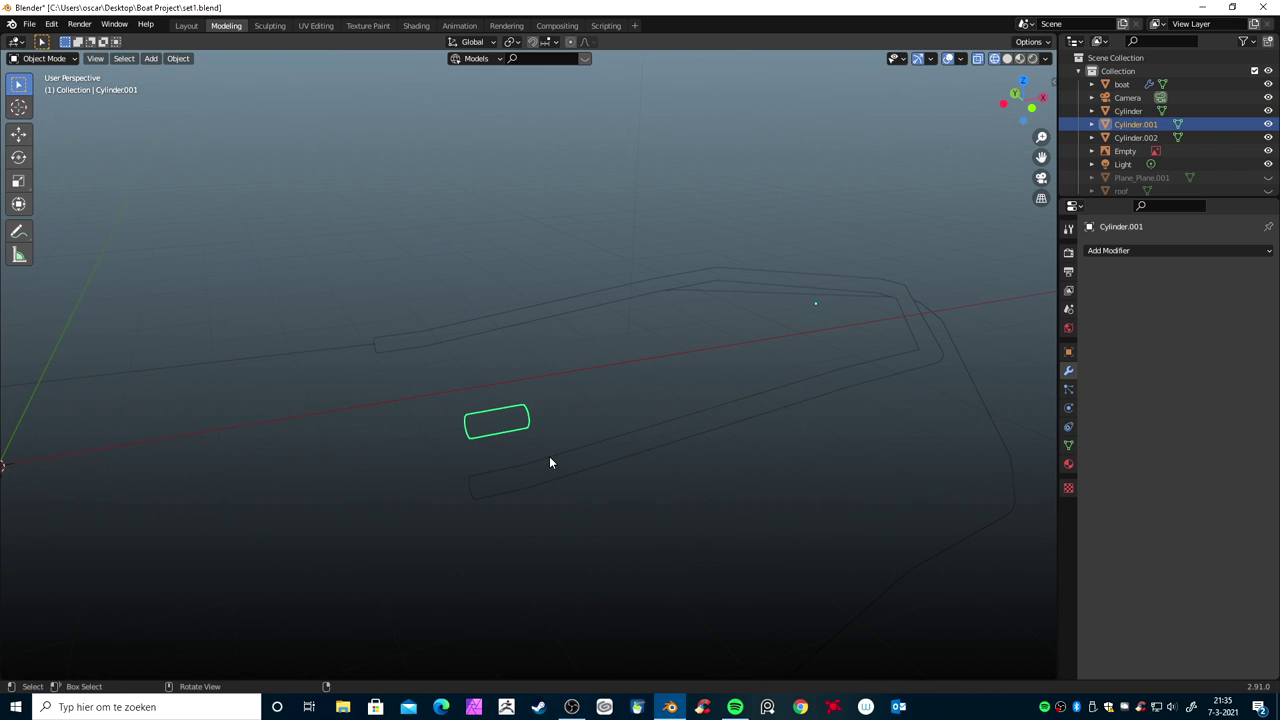
{"action": "key", "text": "KP_1"}
{"action": "key", "text": "r"}
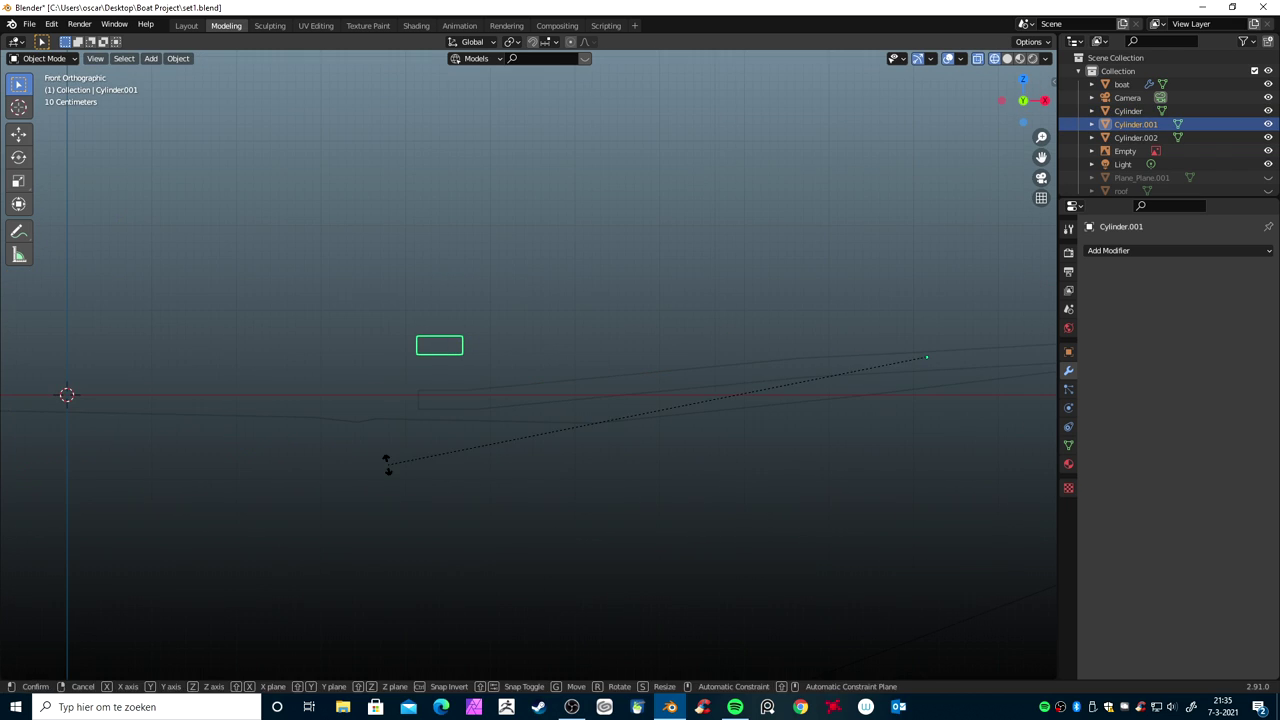
{"action": "type", "text": "y90"}
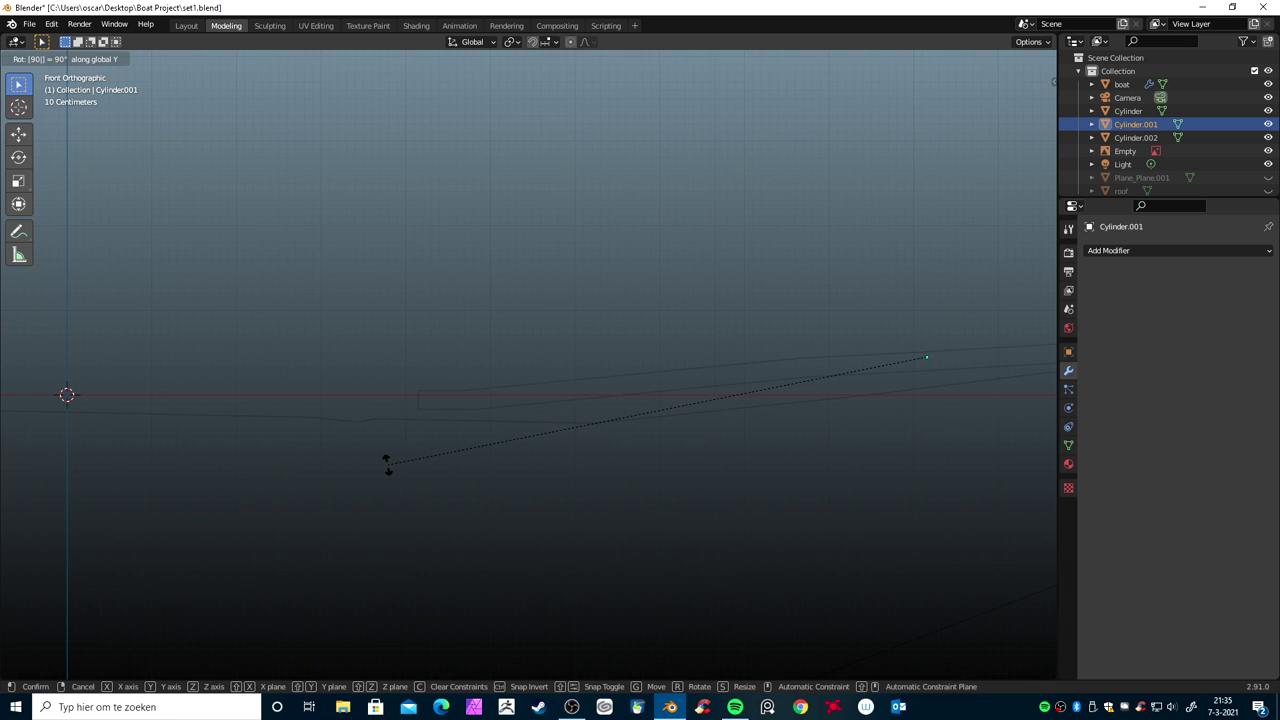
{"action": "key", "text": "Return"}
Set Cylinder.001's origin to its center of mass
{"action": "scroll", "coordinate": [390, 461], "scroll_direction": "down", "scroll_amount": 5}
{"action": "left_click_drag", "start_coordinate": [673, 136], "coordinate": [722, 200], "text": "ctrl"}
{"action": "left_click_drag", "start_coordinate": [706, 178], "coordinate": [702, 181]}
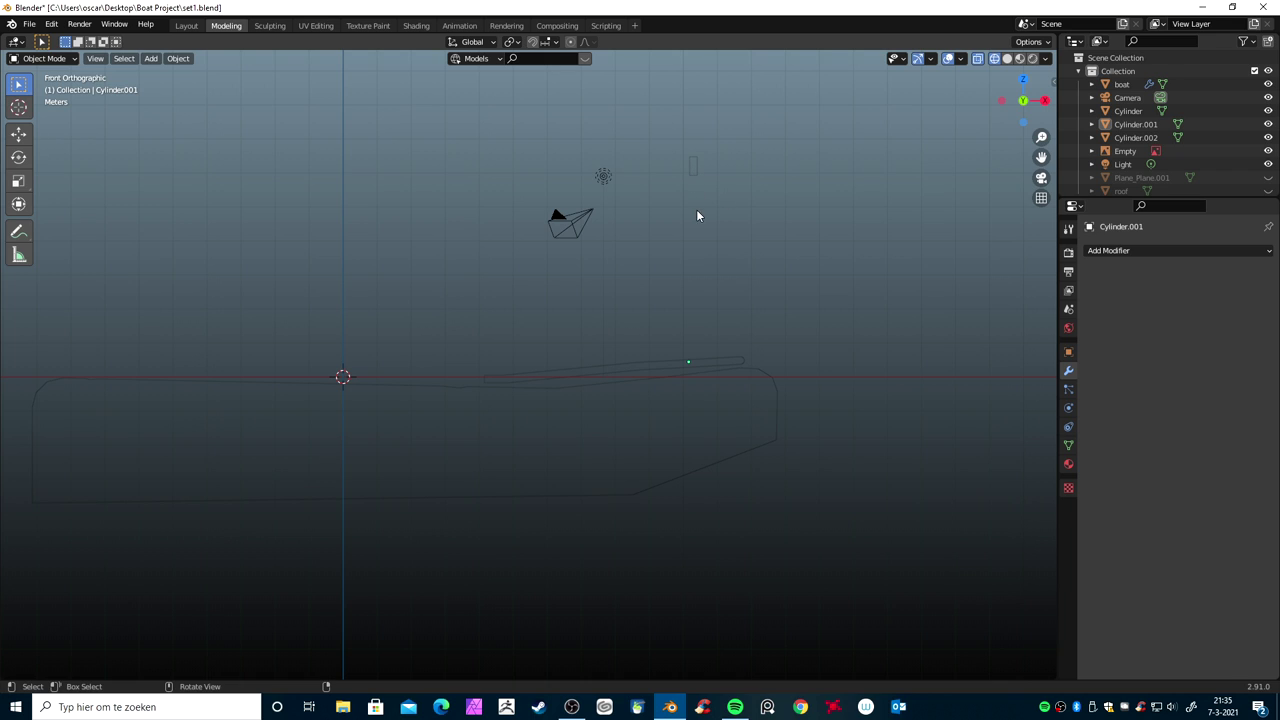
{"action": "left_click_drag", "start_coordinate": [693, 222], "coordinate": [697, 206]}
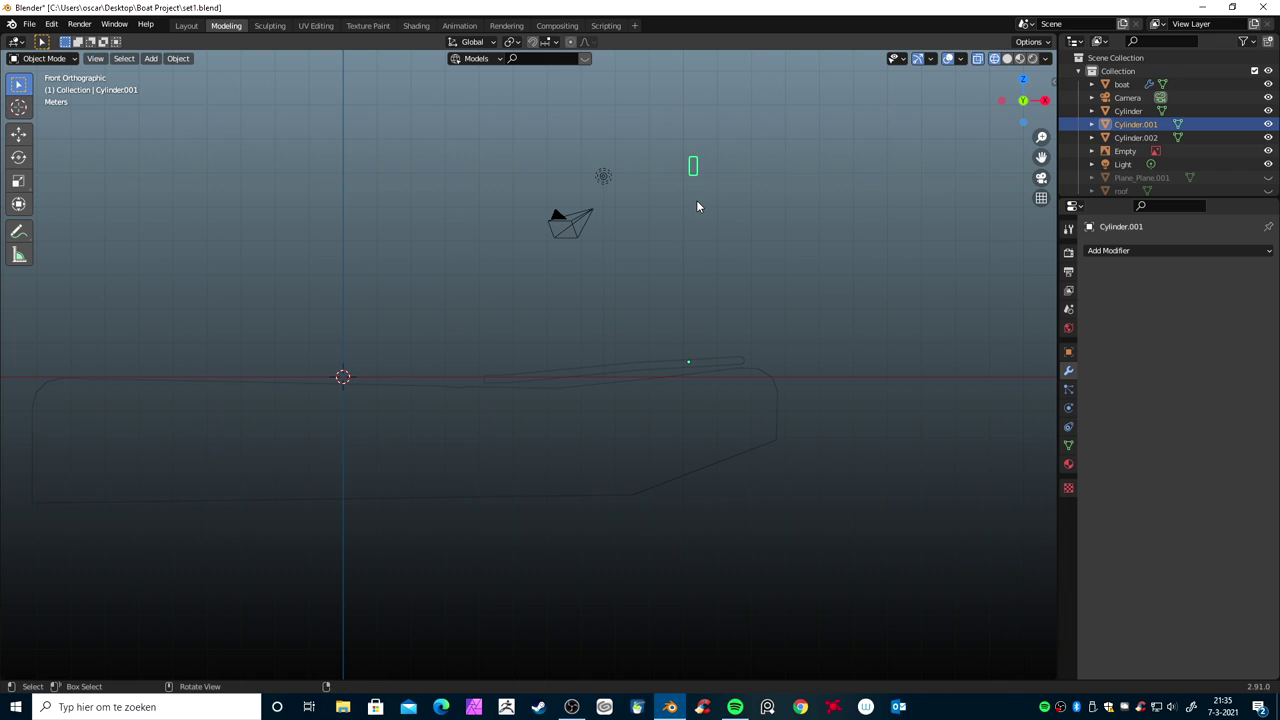
{"action": "left_click", "coordinate": [181, 62]}
{"action": "mouse_move", "coordinate": [199, 87]}
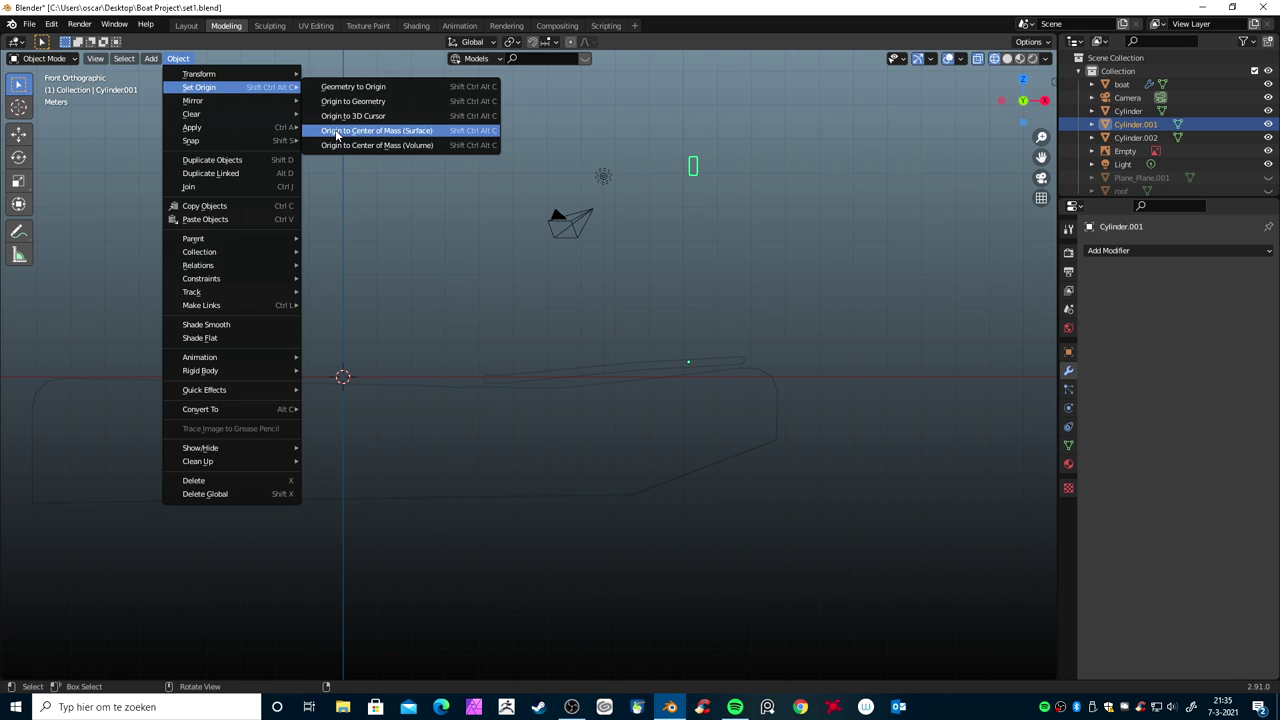
{"action": "left_click", "coordinate": [340, 133]}
Move the post onto the deck under the rail's rear end, checking it from the top view
{"action": "key", "text": "g"}
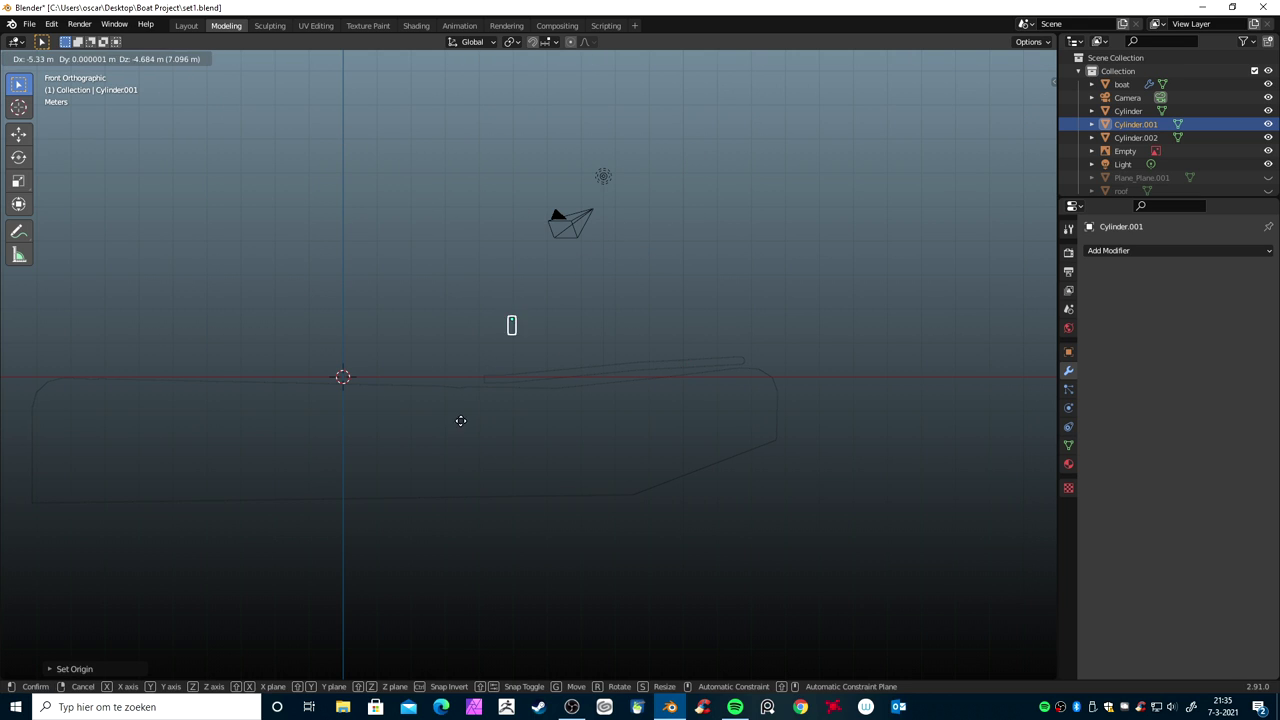
{"action": "left_click", "coordinate": [469, 473]}
{"action": "scroll", "coordinate": [539, 482], "scroll_direction": "up", "scroll_amount": 4}
{"action": "scroll", "coordinate": [539, 482], "scroll_direction": "up", "scroll_amount": 4}
{"action": "scroll", "coordinate": [539, 482], "scroll_direction": "up", "scroll_amount": 1}
{"action": "key", "text": "g"}
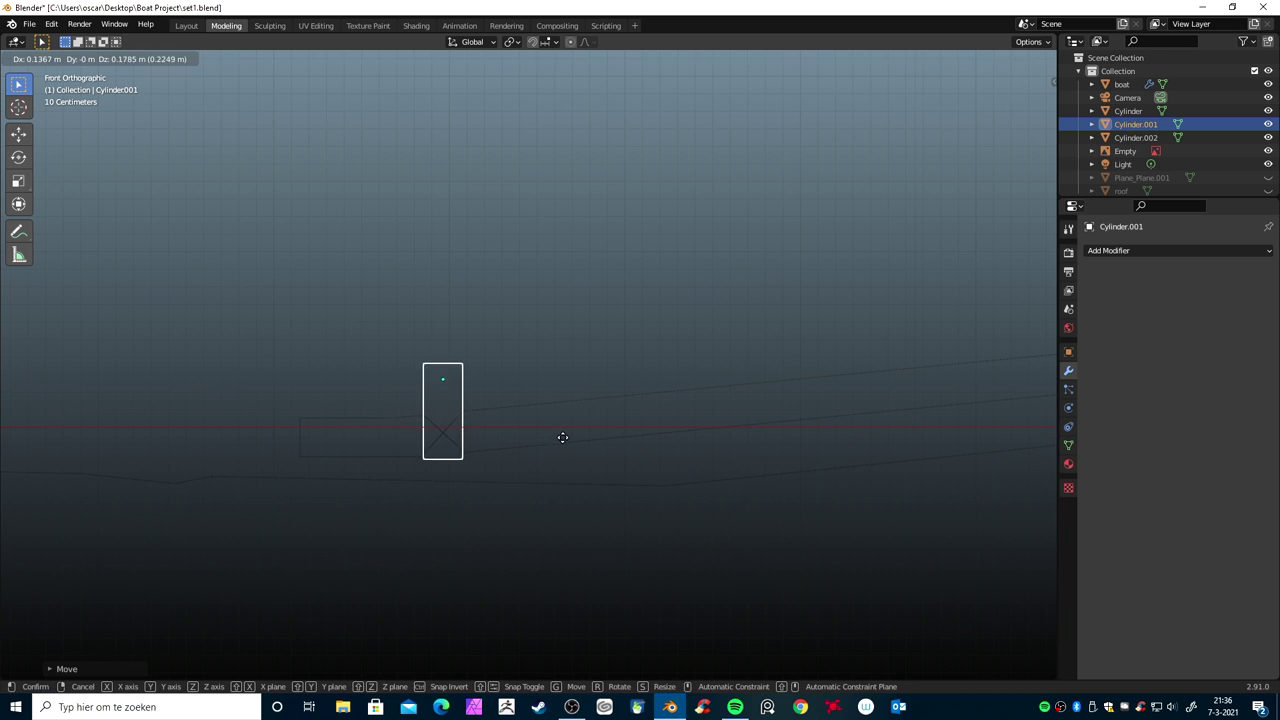
{"action": "left_click", "coordinate": [517, 384]}
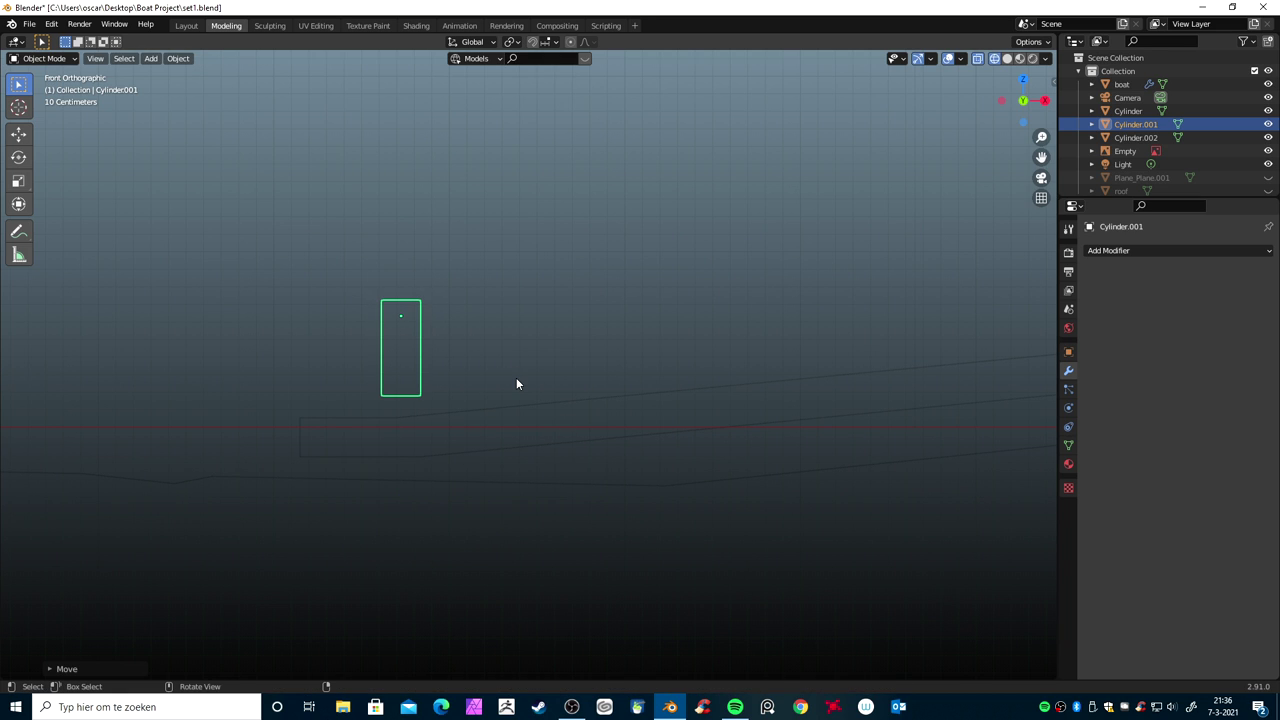
{"action": "key", "text": "shift+z"}
{"action": "scroll", "coordinate": [490, 394], "scroll_direction": "down", "scroll_amount": 3}
{"action": "mouse_move", "coordinate": [489, 393]}
{"action": "middle_mouse_down"}
{"action": "mouse_move", "coordinate": [508, 415]}
{"action": "mouse_move", "coordinate": [625, 404]}
{"action": "mouse_move", "coordinate": [634, 463]}
{"action": "mouse_move", "coordinate": [620, 468]}
{"action": "middle_mouse_up"}
{"action": "key", "text": "KP_7"}
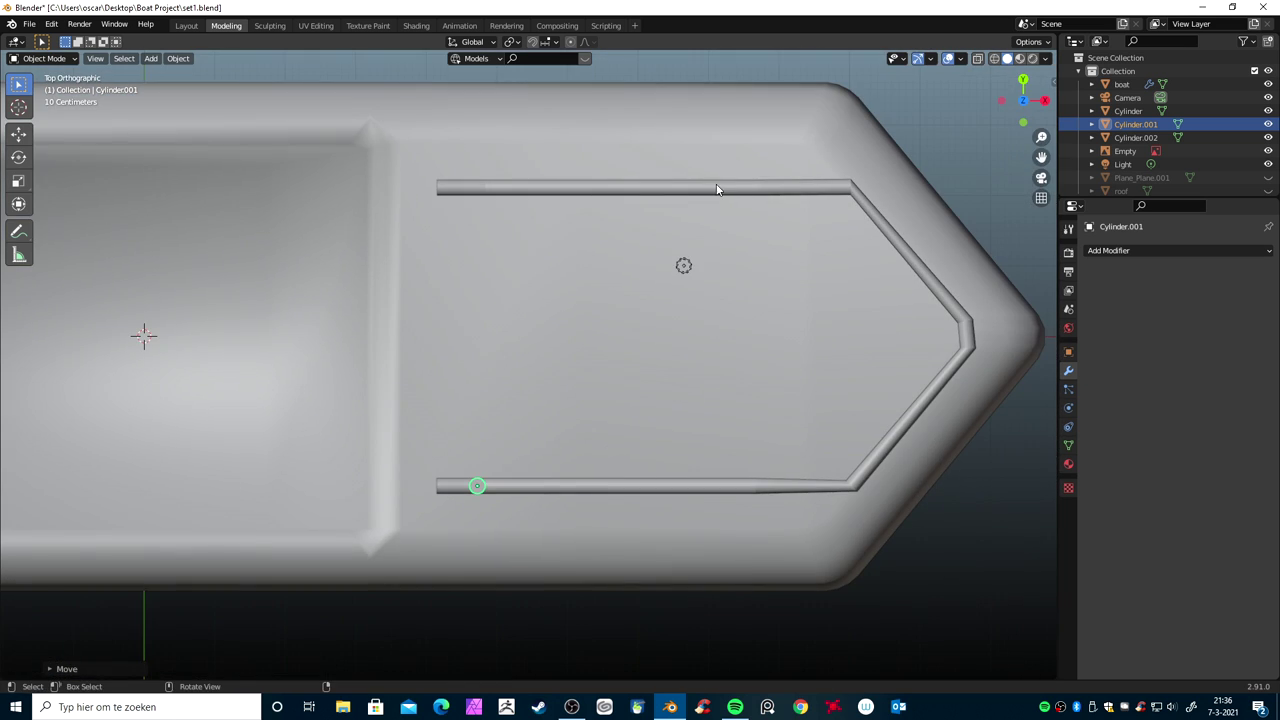
{"action": "left_click", "coordinate": [716, 189]}
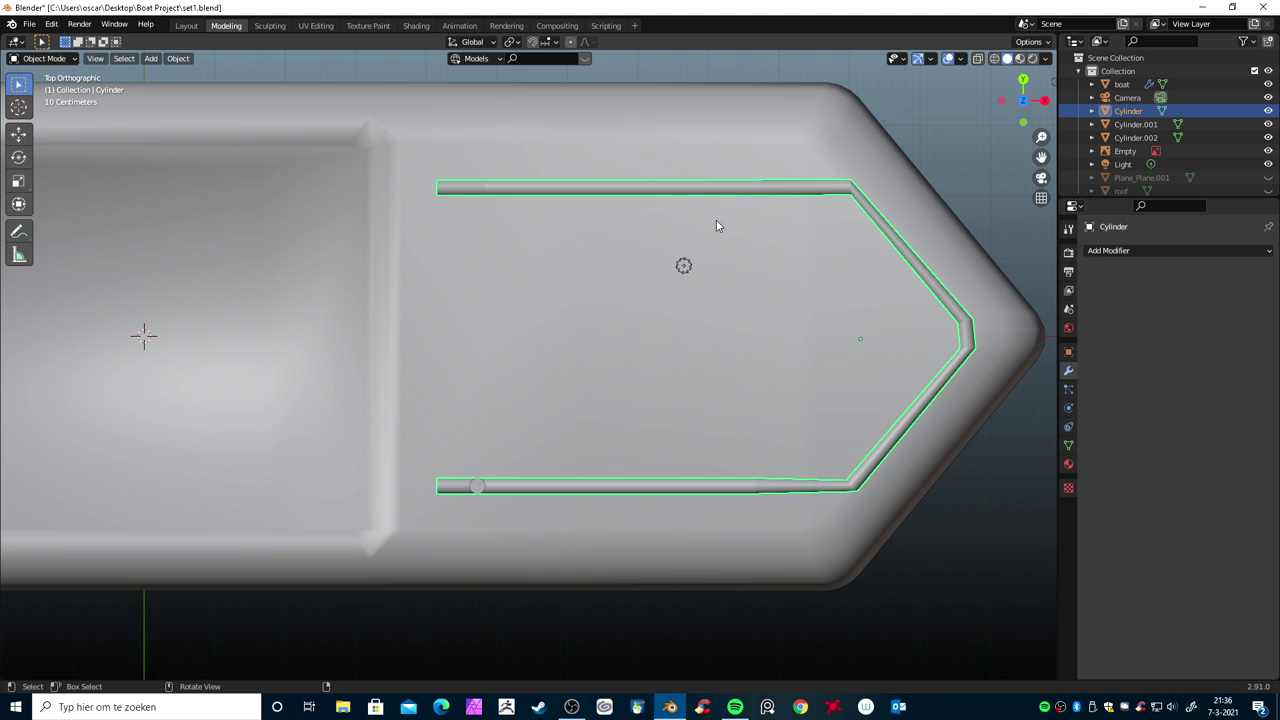
Scale the rail about 1.39× along Y so its arms reach the hull sides
{"action": "key", "text": "s"}
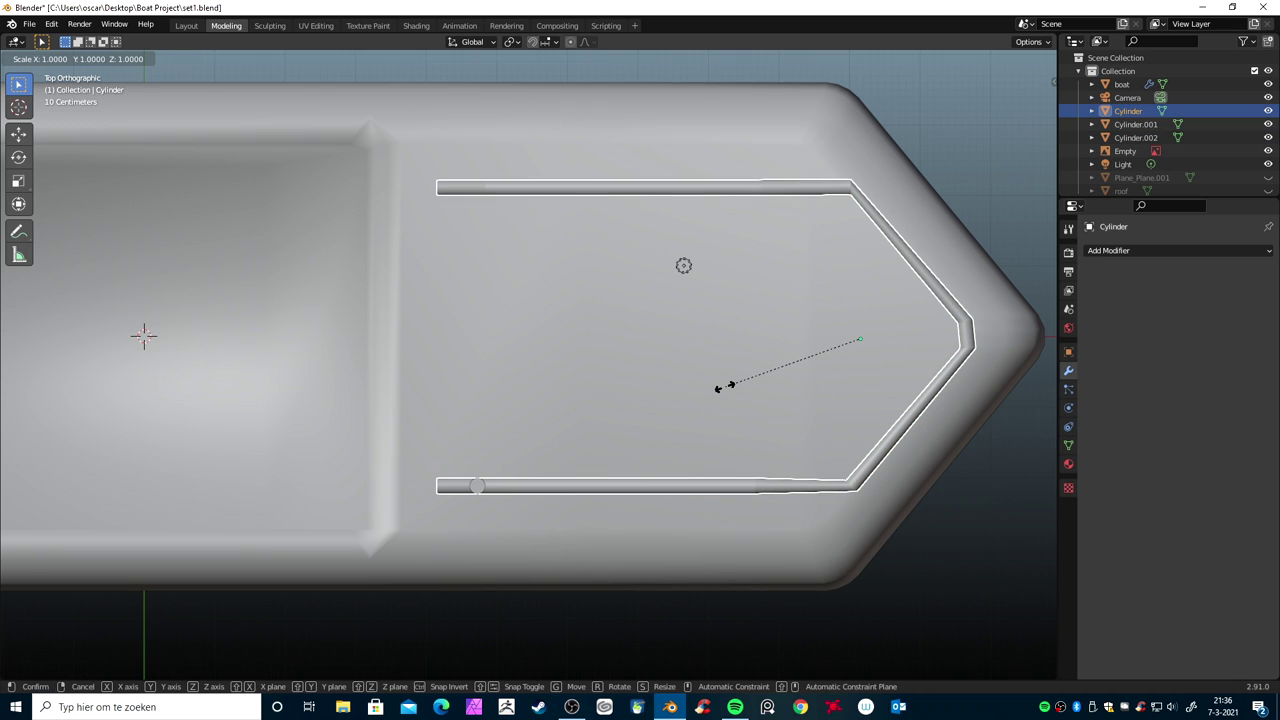
{"action": "key", "text": "y"}
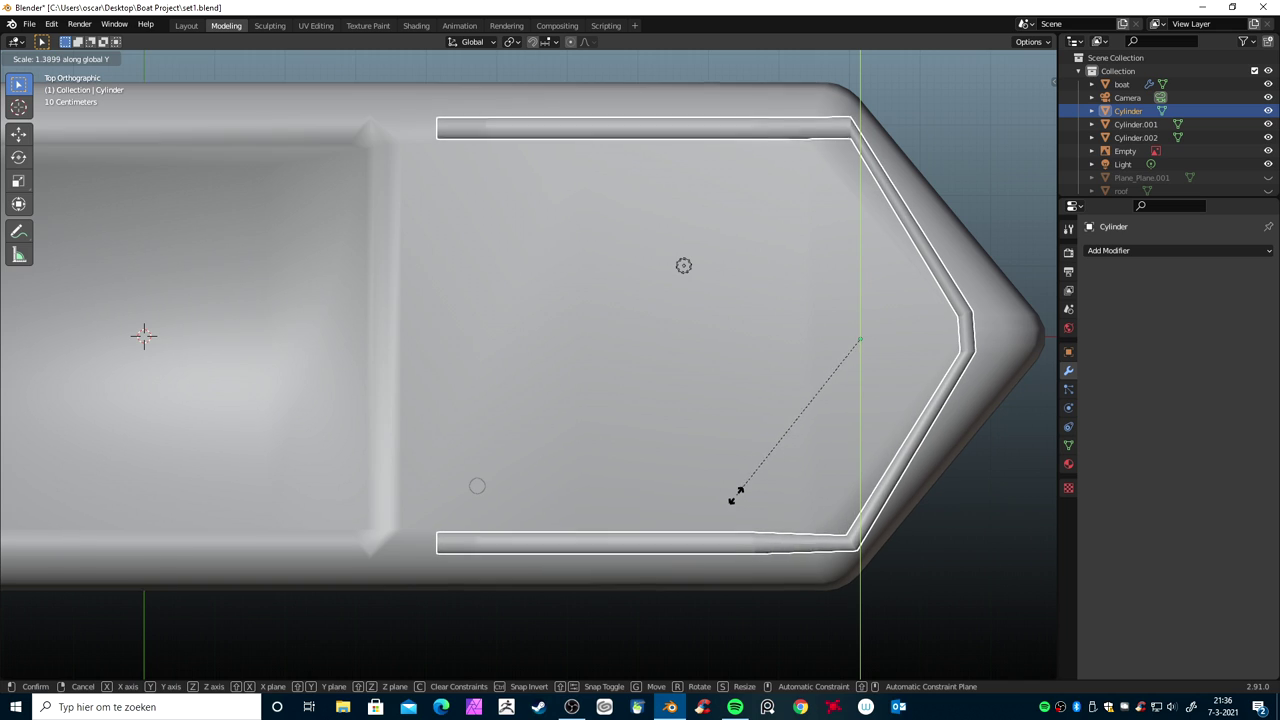
{"action": "left_click", "coordinate": [736, 500]}
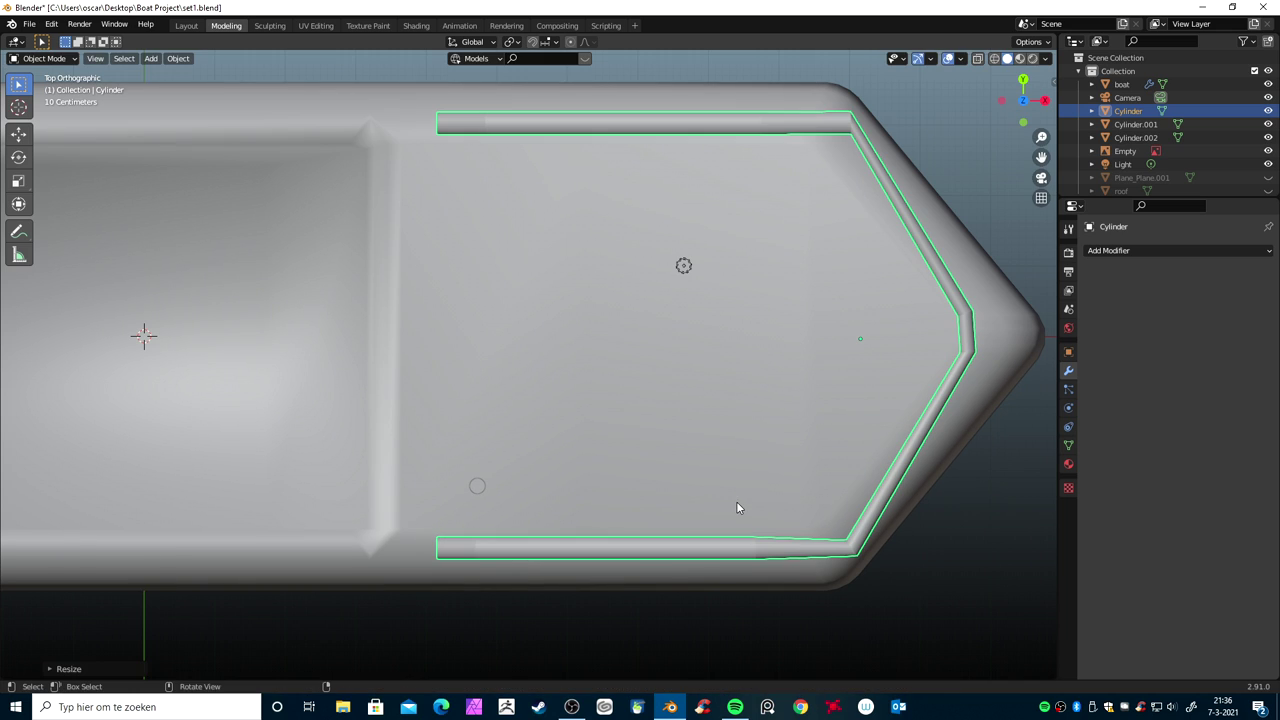
Shift the rail slightly along X
{"action": "key", "text": "g"}
{"action": "key", "text": "x"}
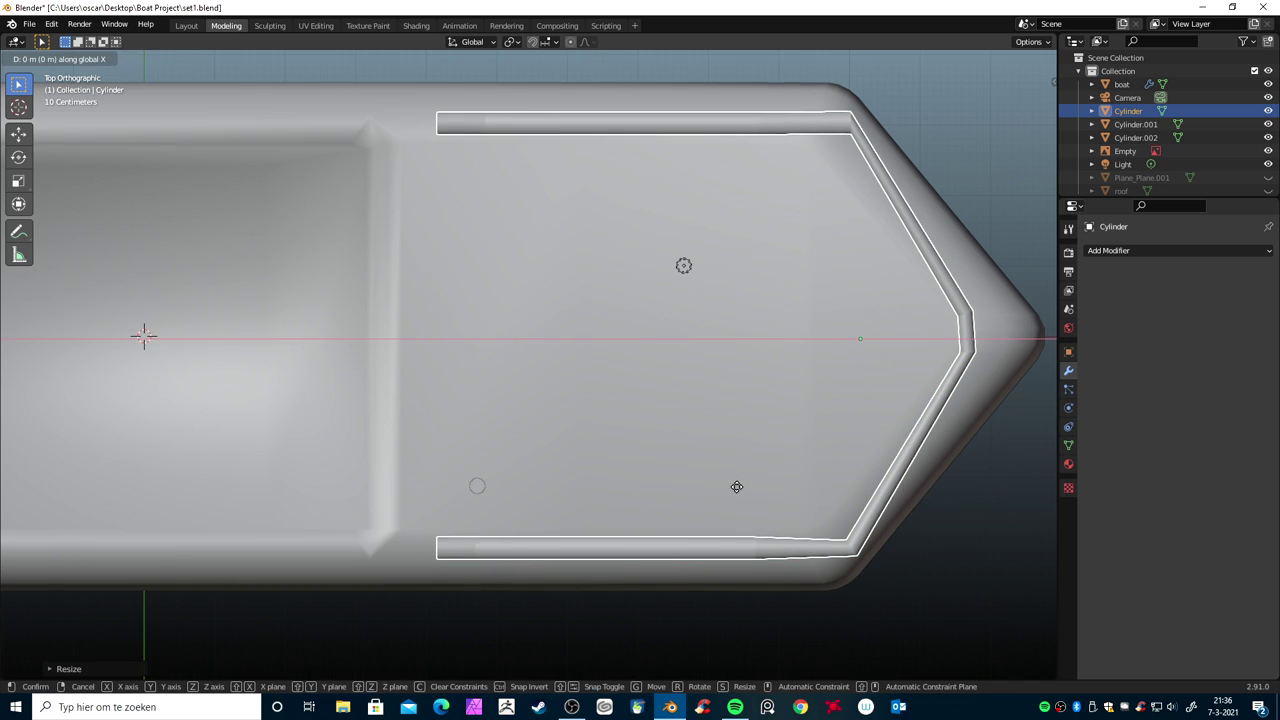
{"action": "left_click", "coordinate": [722, 490]}
{"action": "middle_click_drag", "start_coordinate": [717, 500], "coordinate": [697, 358]}
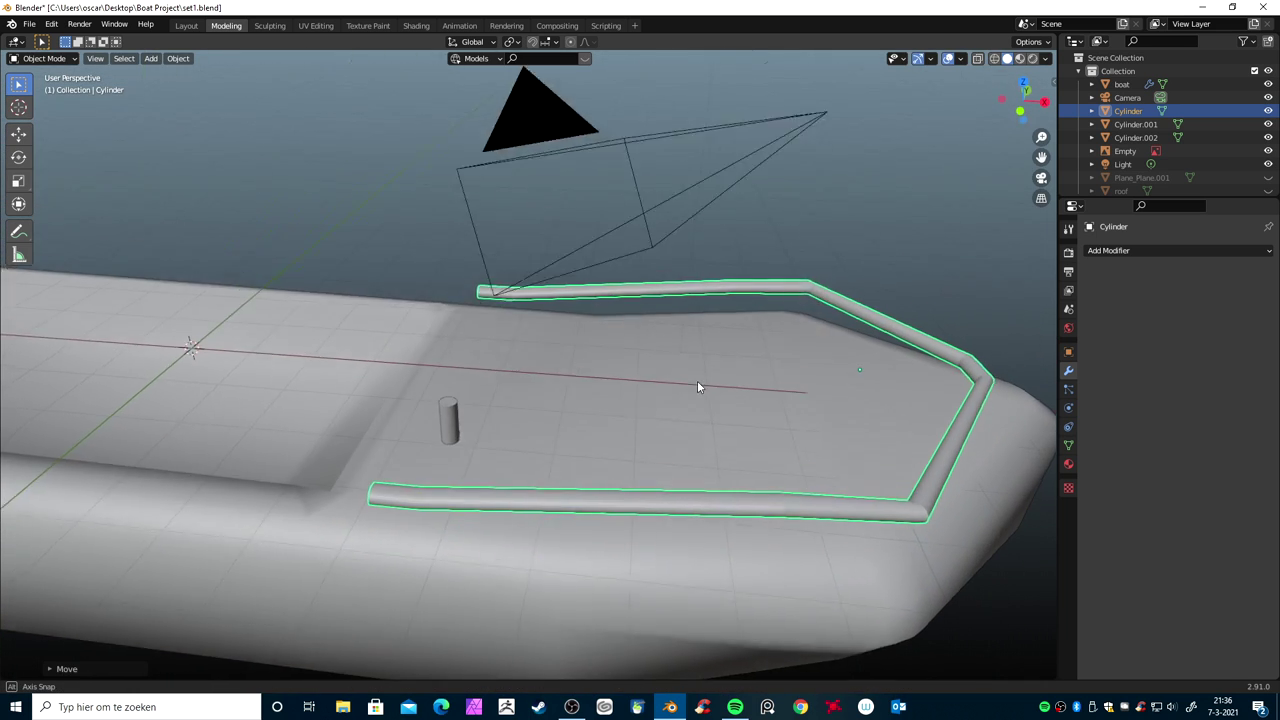
{"action": "scroll", "coordinate": [727, 430], "scroll_direction": "down", "scroll_amount": 2}
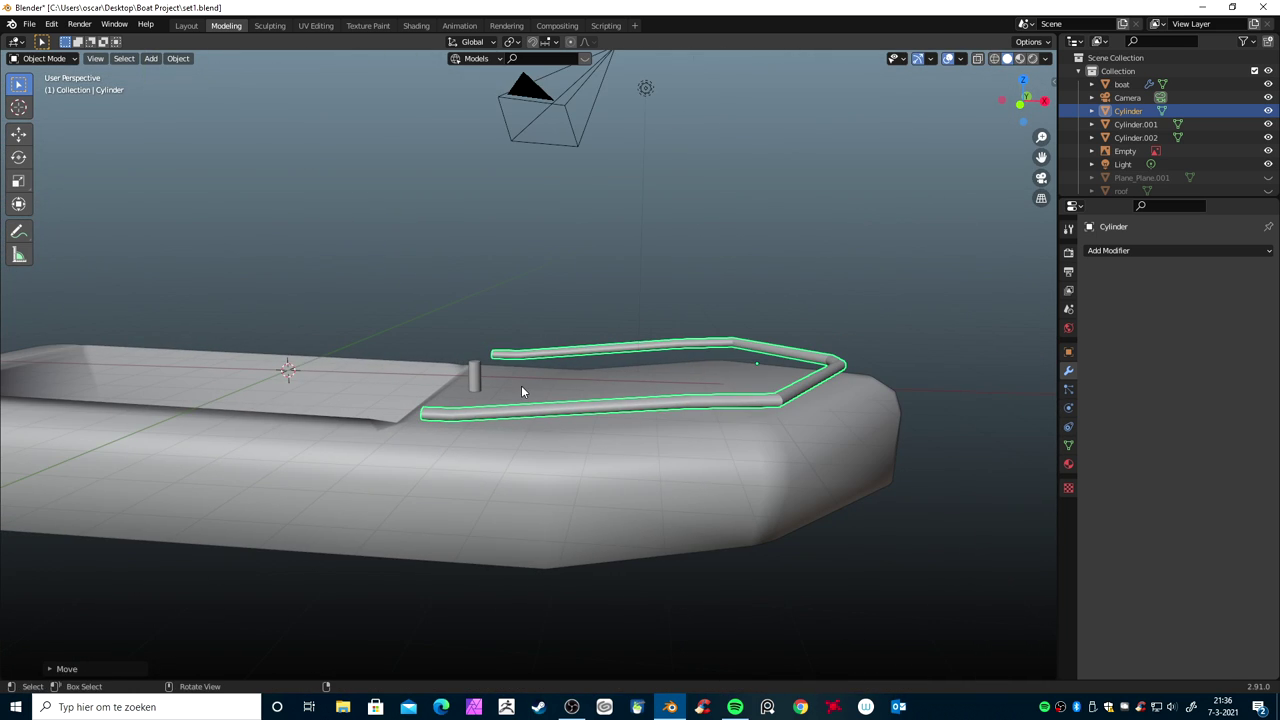
{"action": "left_click", "coordinate": [474, 375]}
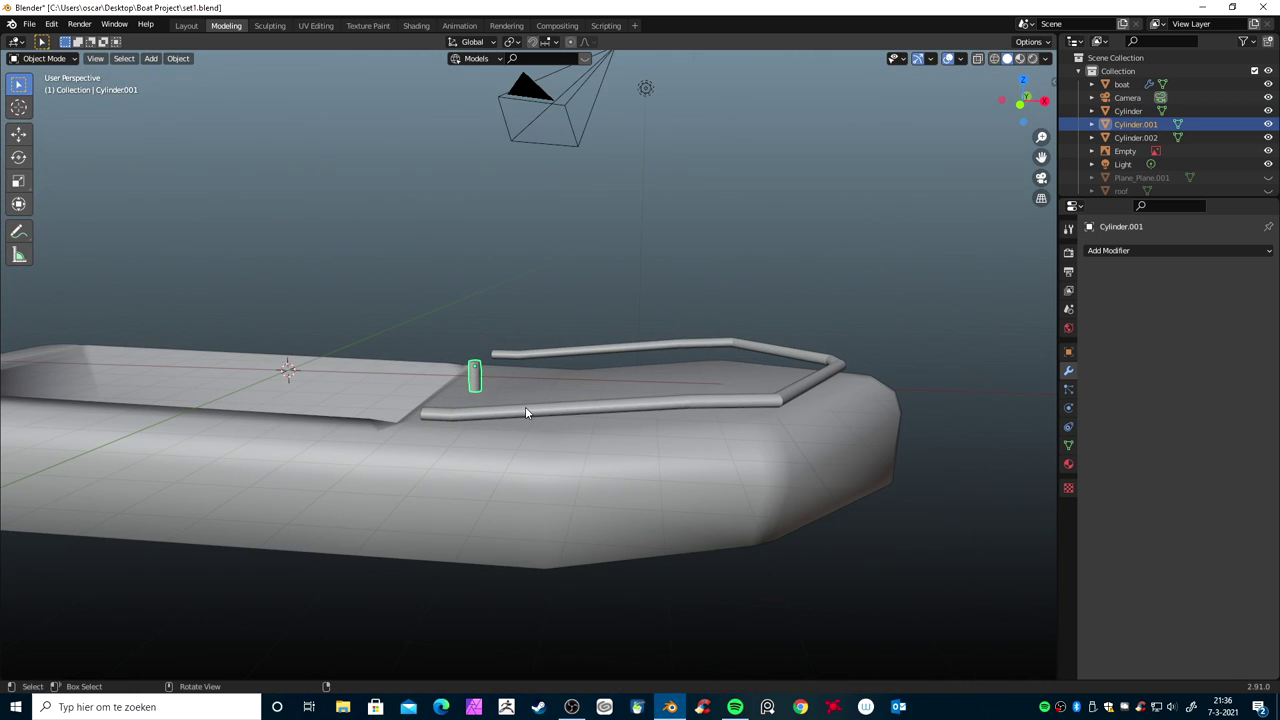
Scale the post along Z and lower it onto the deck under the rail arm
{"action": "key", "text": "KP_1"}
{"action": "key", "text": "s"}
{"action": "key", "text": "z"}
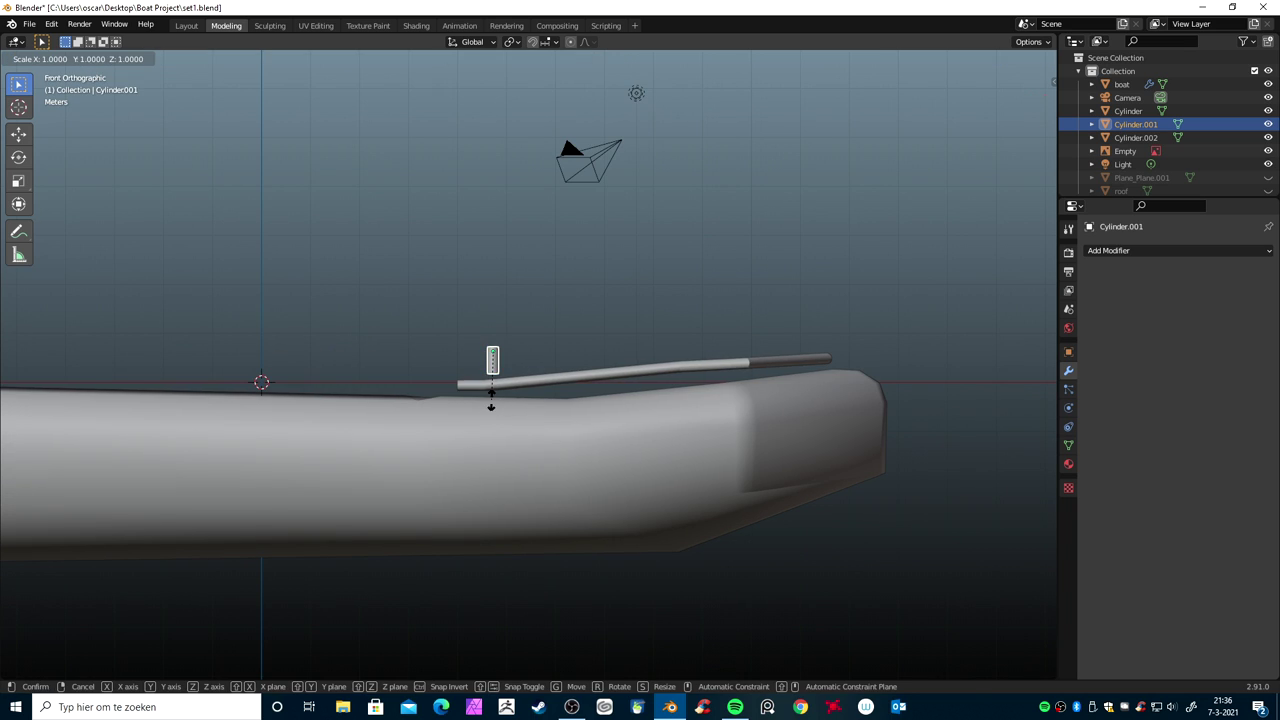
{"action": "left_click", "coordinate": [483, 381]}
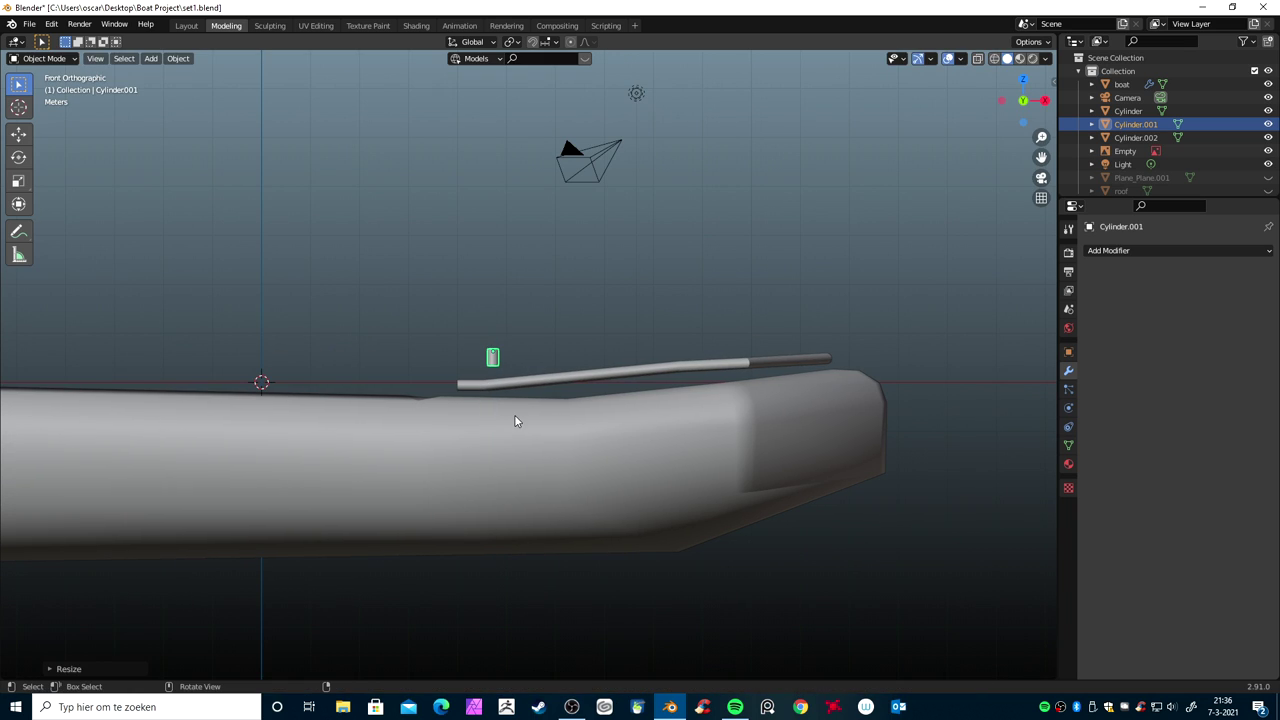
{"action": "key", "text": "g"}
{"action": "key", "text": "z"}
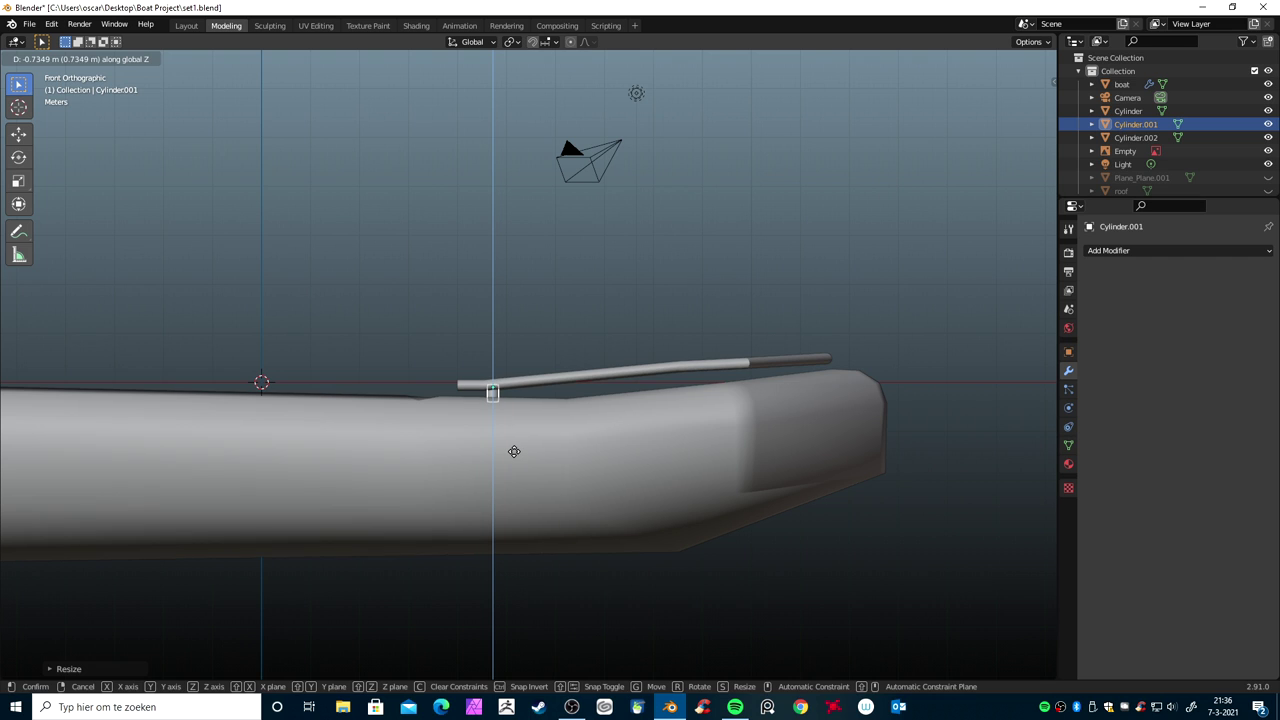
{"action": "left_click", "coordinate": [514, 451]}
From the top view, duplicate the post as Cylinder.003 and slide it farther along the rail in X
{"action": "mouse_move", "coordinate": [529, 448]}
{"action": "middle_mouse_down"}
{"action": "mouse_move", "coordinate": [548, 501]}
{"action": "mouse_move", "coordinate": [610, 487]}
{"action": "middle_mouse_up"}
{"action": "key", "text": "KP_7"}
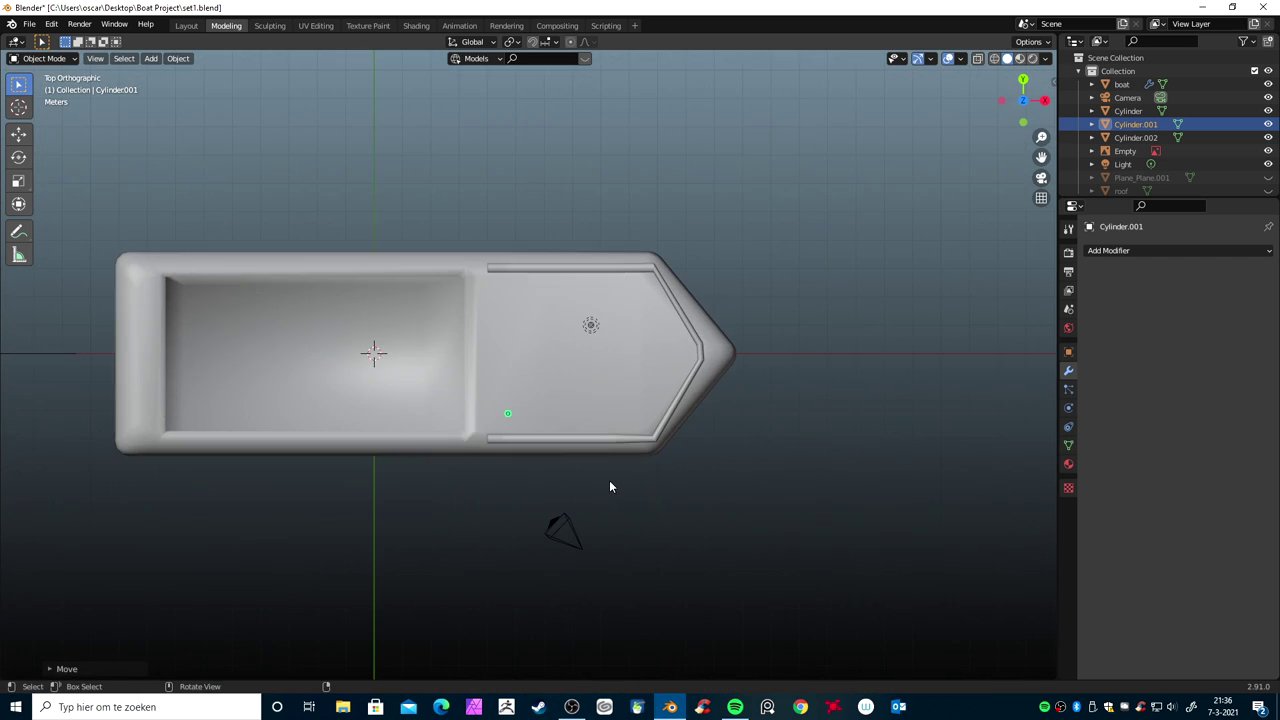
{"action": "scroll", "coordinate": [520, 440], "scroll_direction": "up", "scroll_amount": 4}
{"action": "scroll", "coordinate": [429, 403], "scroll_direction": "up", "scroll_amount": 2}
{"action": "middle_click_drag", "start_coordinate": [527, 205], "coordinate": [557, 194], "text": "shift"}
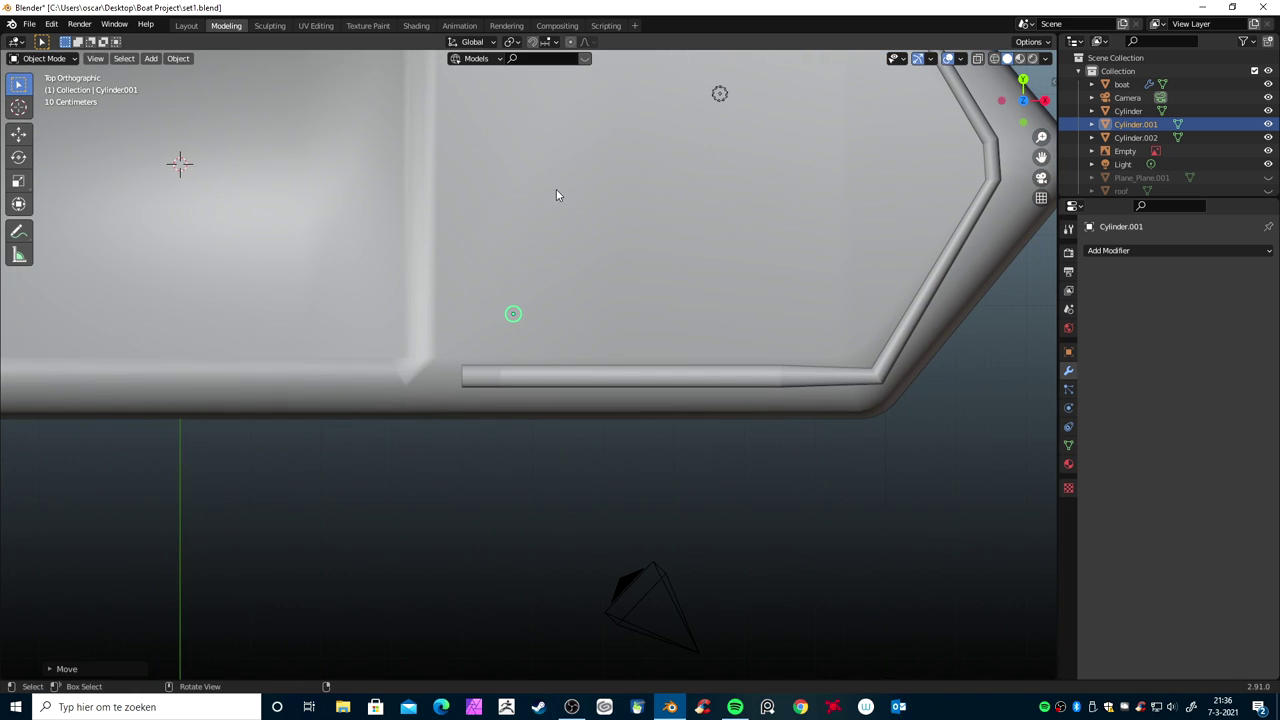
{"action": "key", "text": "g"}
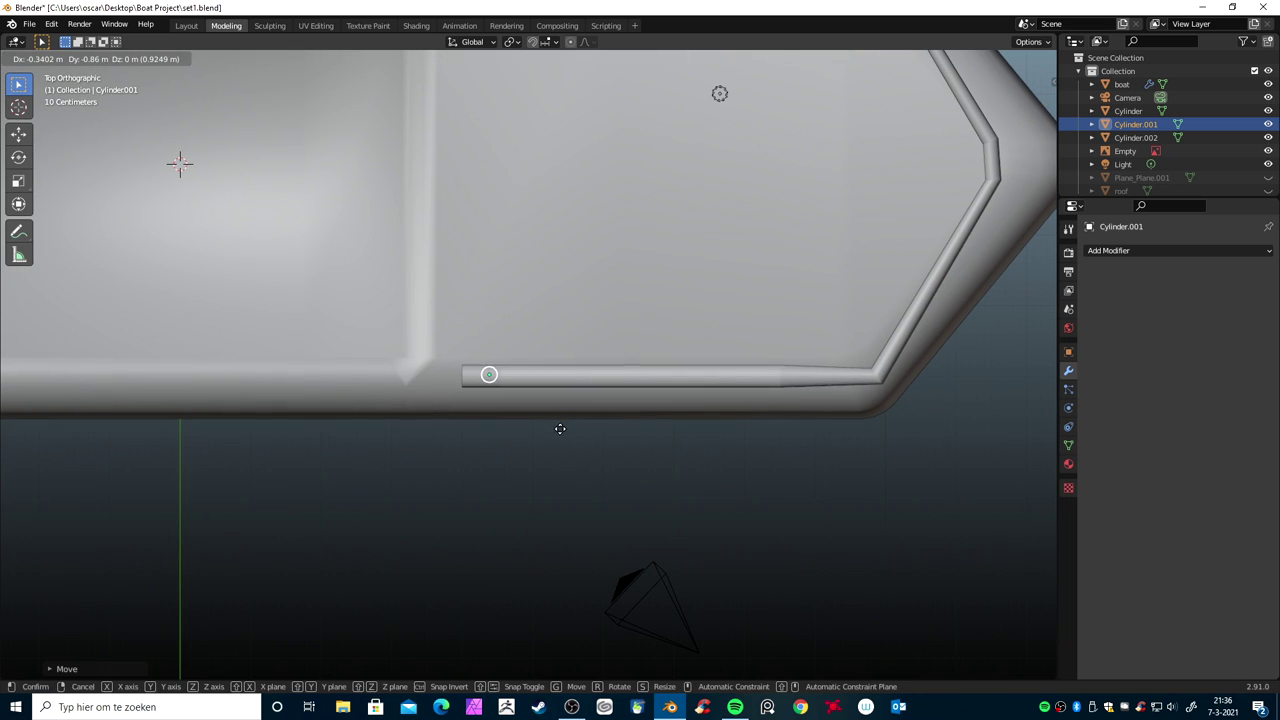
{"action": "left_click", "coordinate": [559, 430]}
{"action": "key", "text": "shift+d"}
{"action": "key", "text": "x"}
{"action": "left_click", "coordinate": [657, 431]}
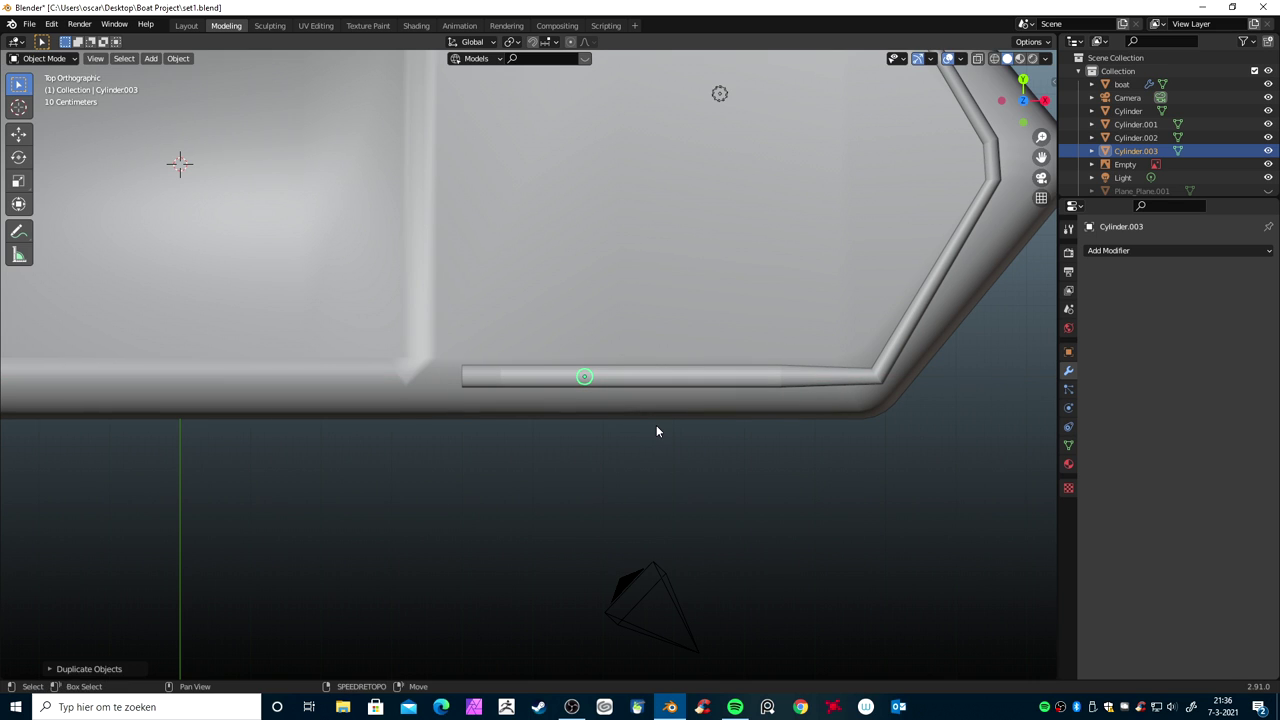
Copy a post along X toward the bow, then in Front view stretch and raise it to meet the rail
{"action": "key", "text": "shift+d"}
{"action": "key", "text": "x"}
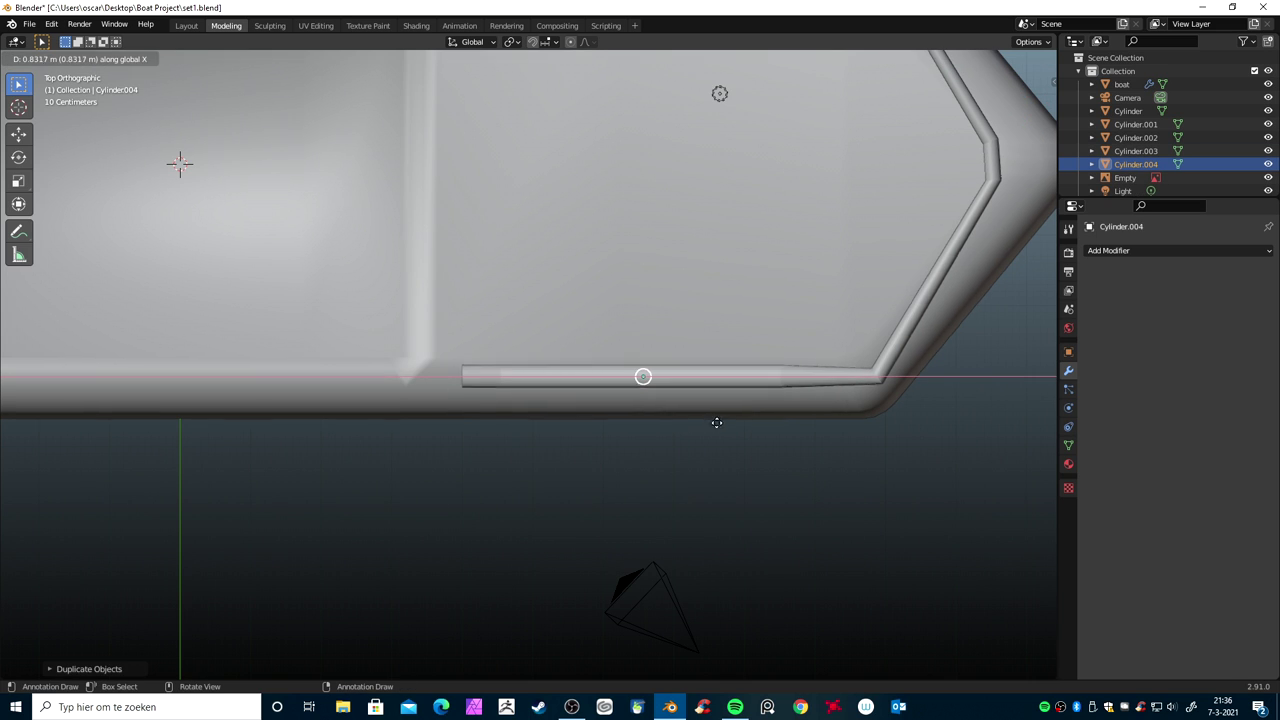
{"action": "left_click", "coordinate": [745, 424]}
{"action": "middle_click_drag", "start_coordinate": [755, 461], "coordinate": [747, 338]}
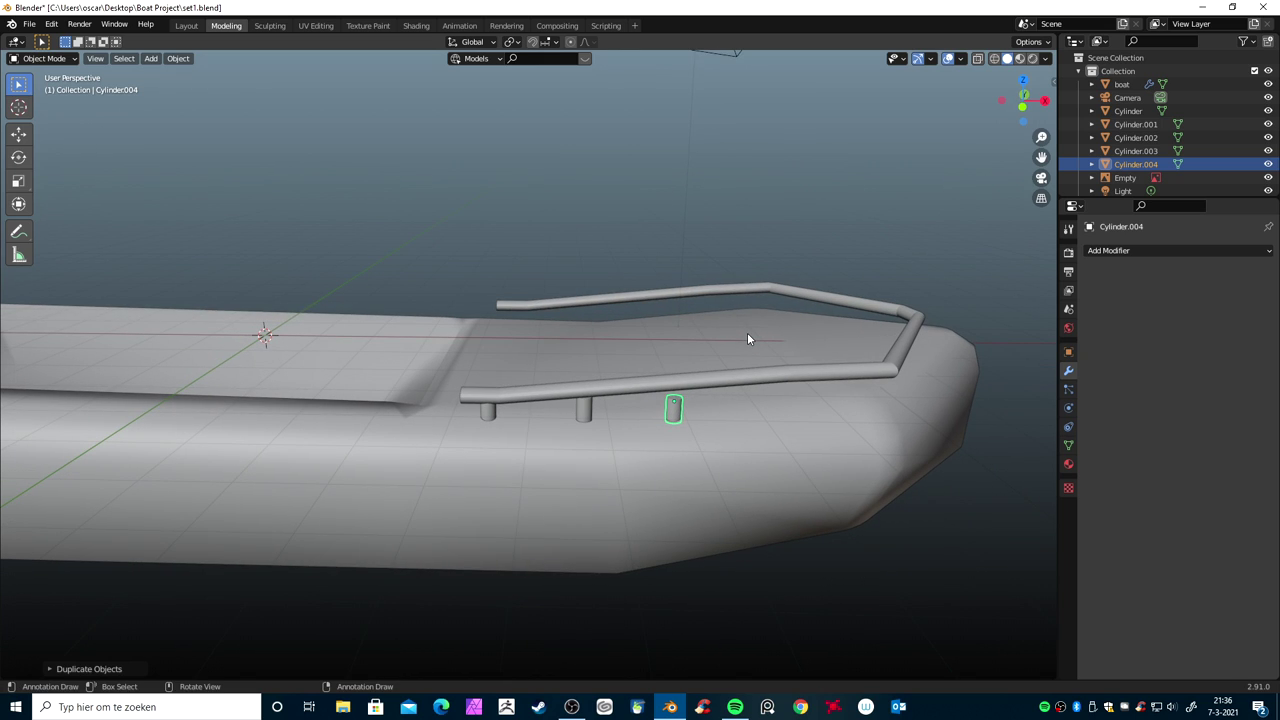
{"action": "key", "text": "KP_1"}
{"action": "key", "text": "s"}
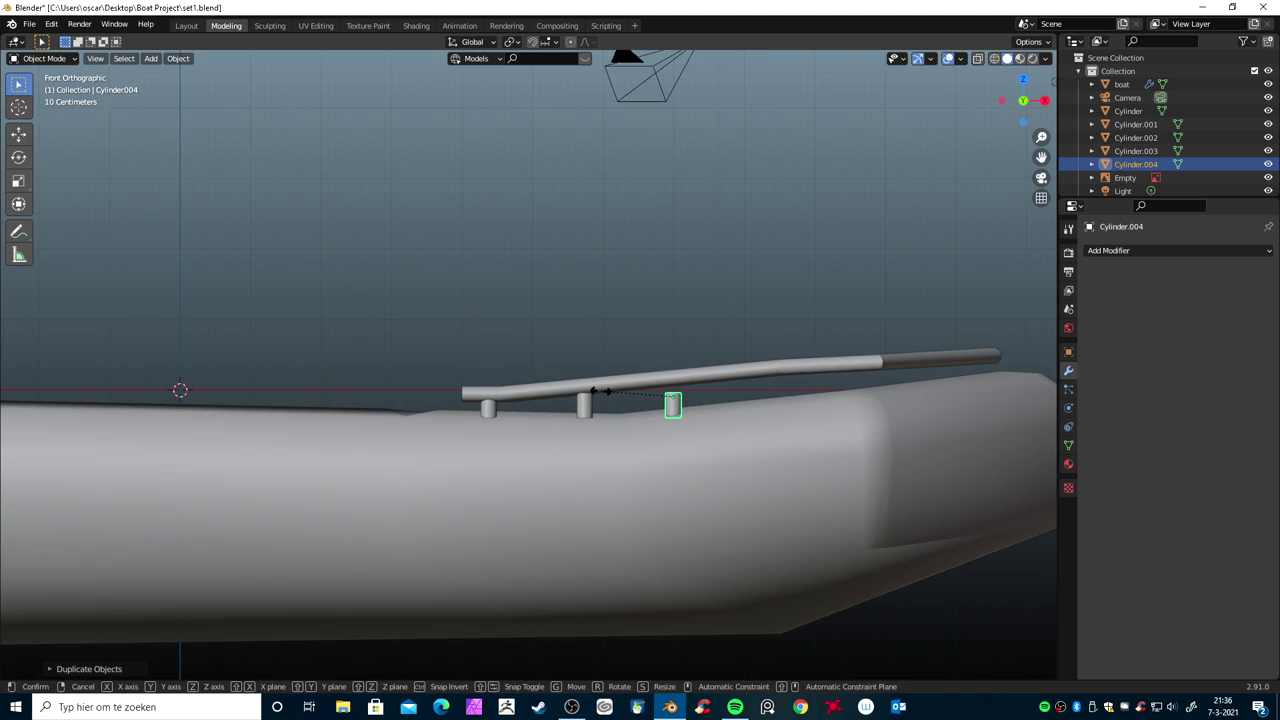
{"action": "key", "text": "z"}
{"action": "left_click", "coordinate": [581, 423]}
{"action": "key", "text": "g"}
{"action": "key", "text": "z"}
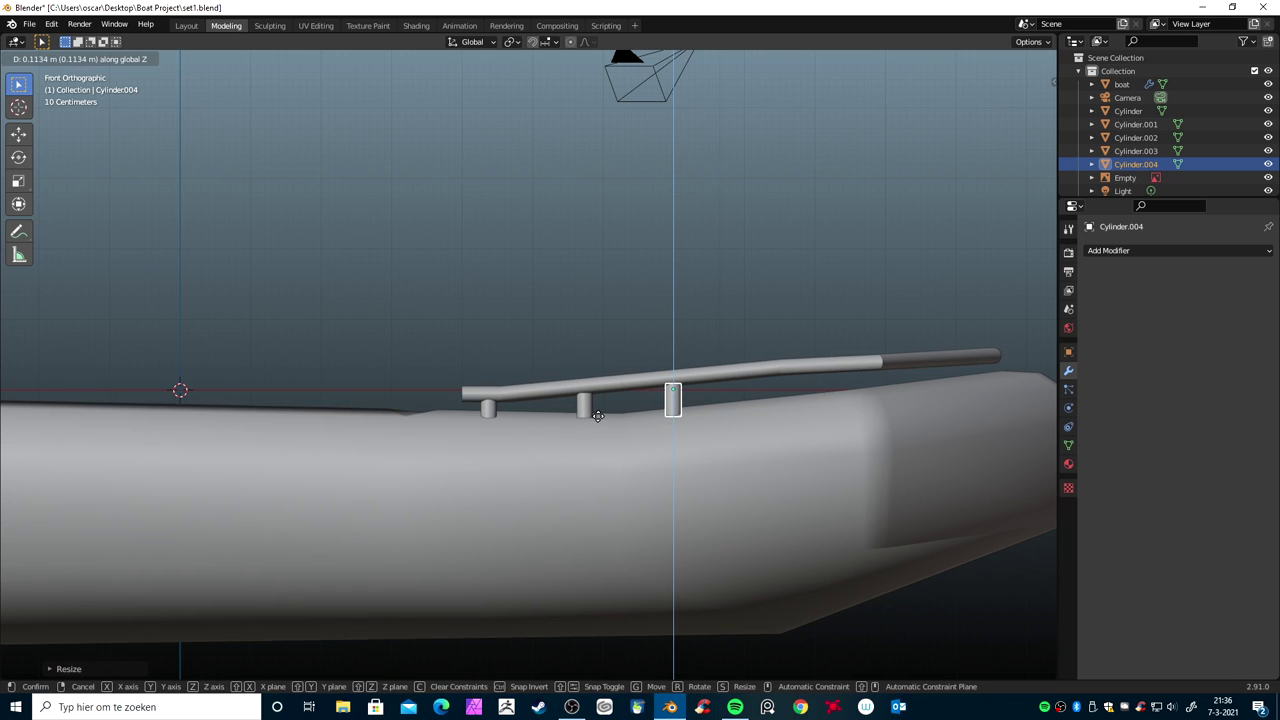
{"action": "left_click", "coordinate": [602, 415]}
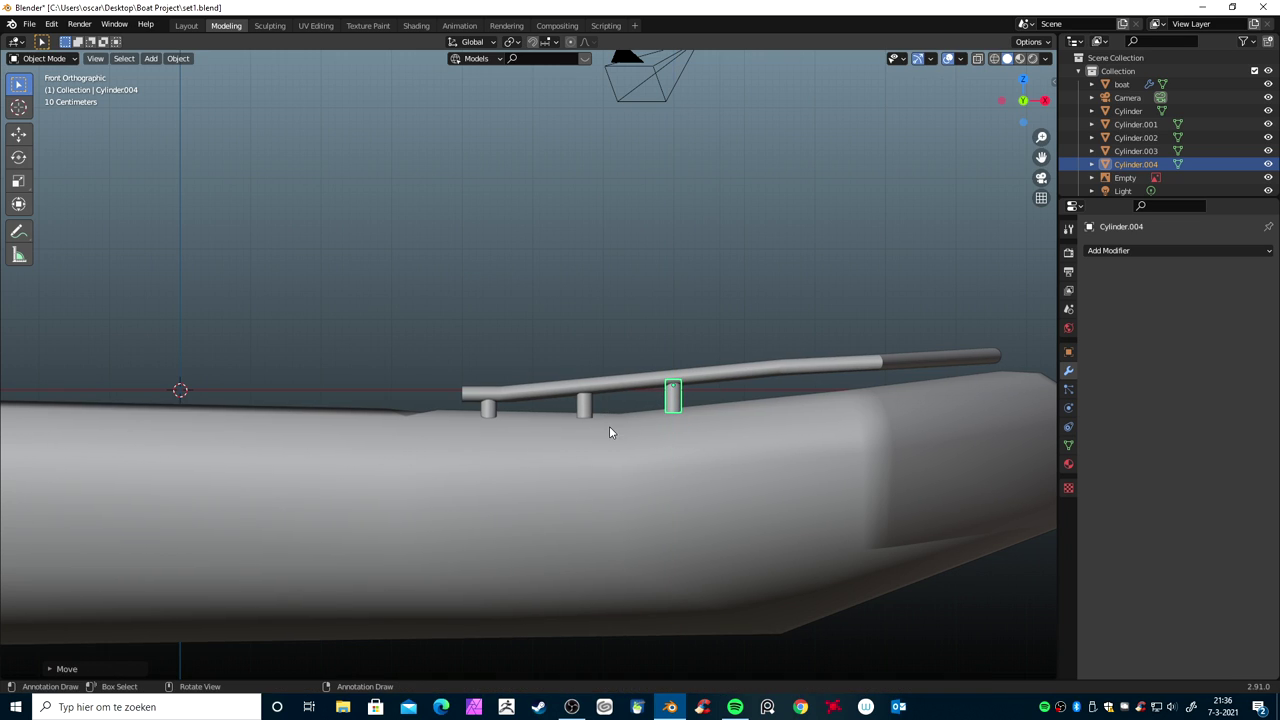
Add another post copy further along X and raise it vertically under the rail
{"action": "key", "text": "shift+d"}
{"action": "key", "text": "x"}
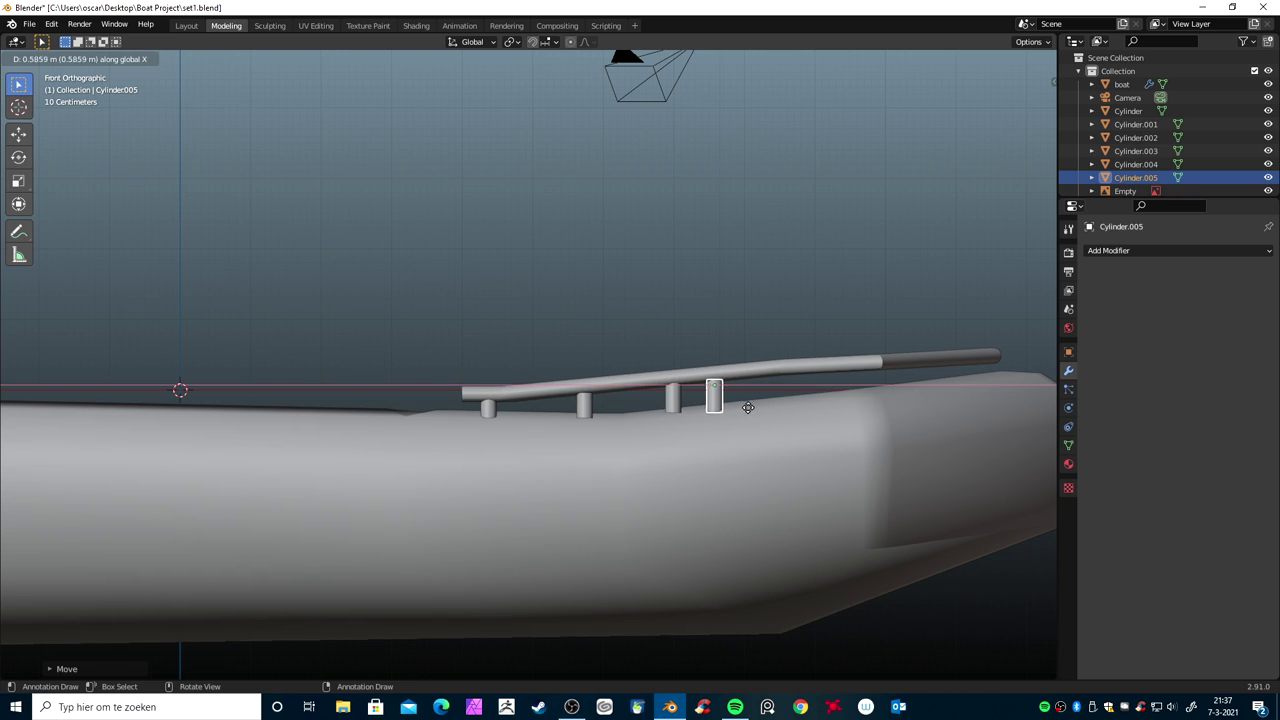
{"action": "left_click", "coordinate": [812, 392]}
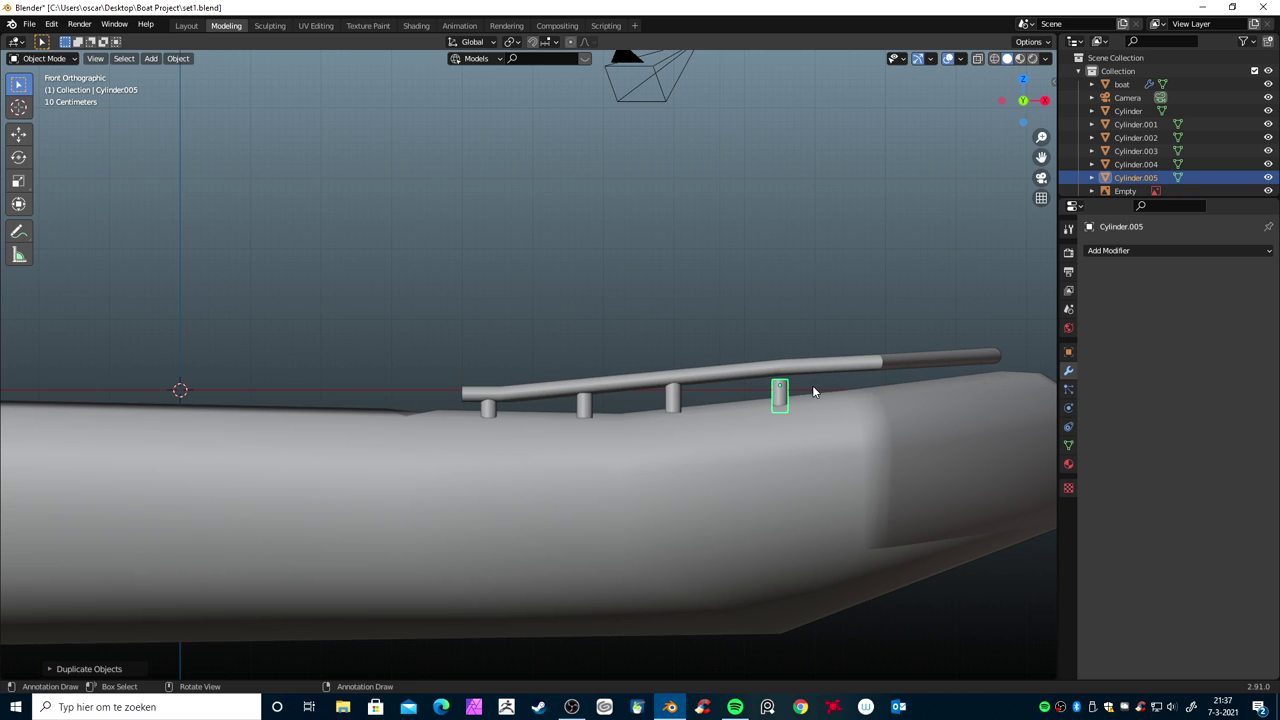
{"action": "key", "text": "g"}
{"action": "key", "text": "z"}
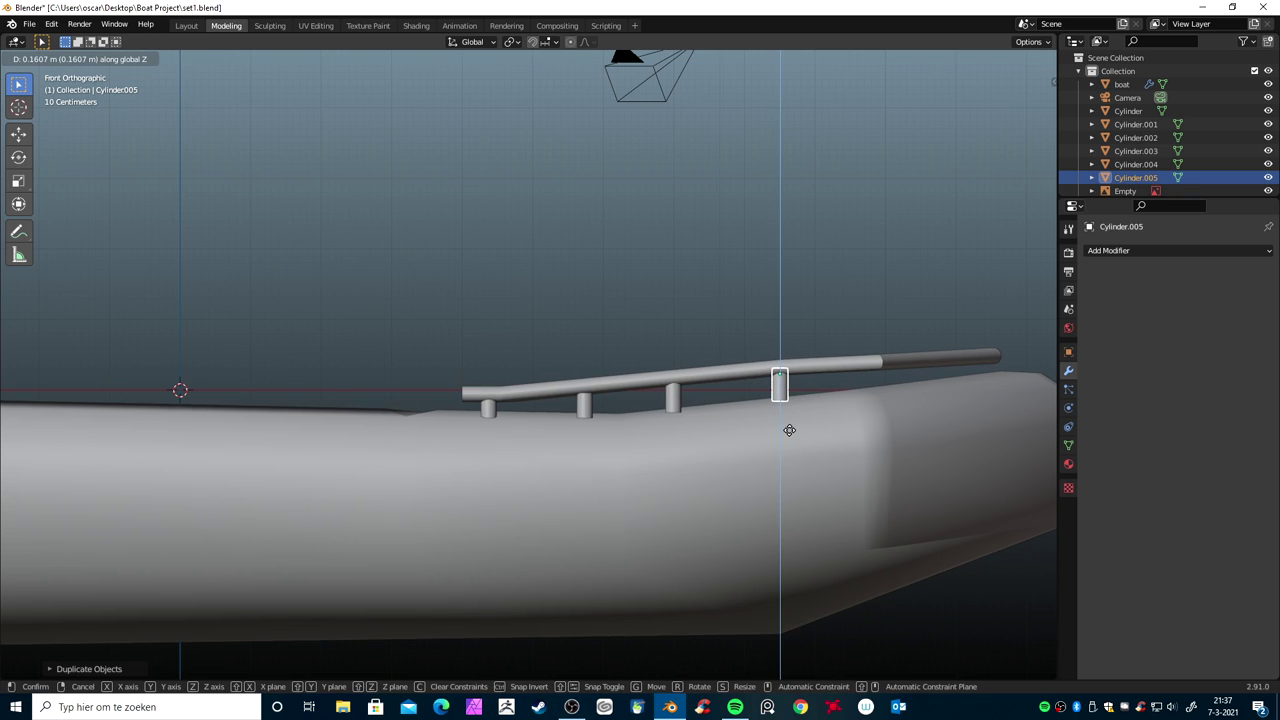
{"action": "left_click", "coordinate": [790, 437]}
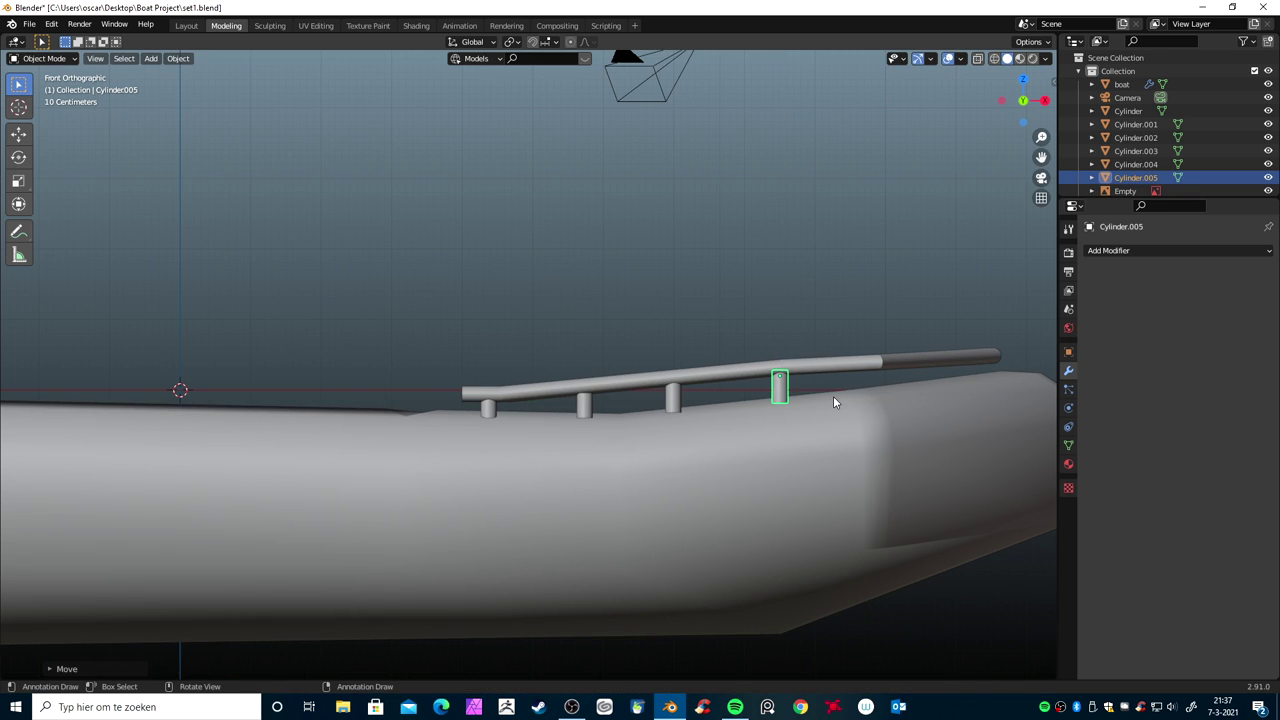
Place a third post copy along X near the rail's bend and adjust its height
{"action": "key", "text": "shift+d"}
{"action": "key", "text": "x"}
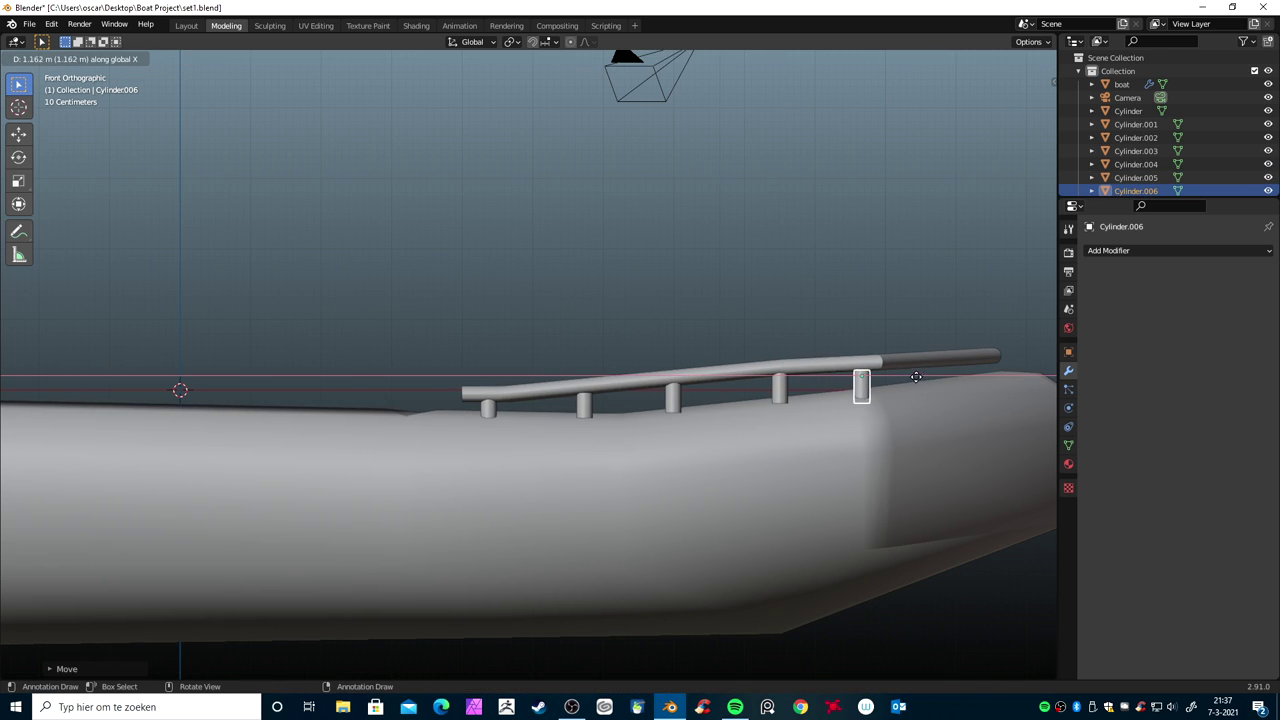
{"action": "left_click", "coordinate": [936, 365]}
{"action": "key", "text": "g"}
{"action": "key", "text": "z"}
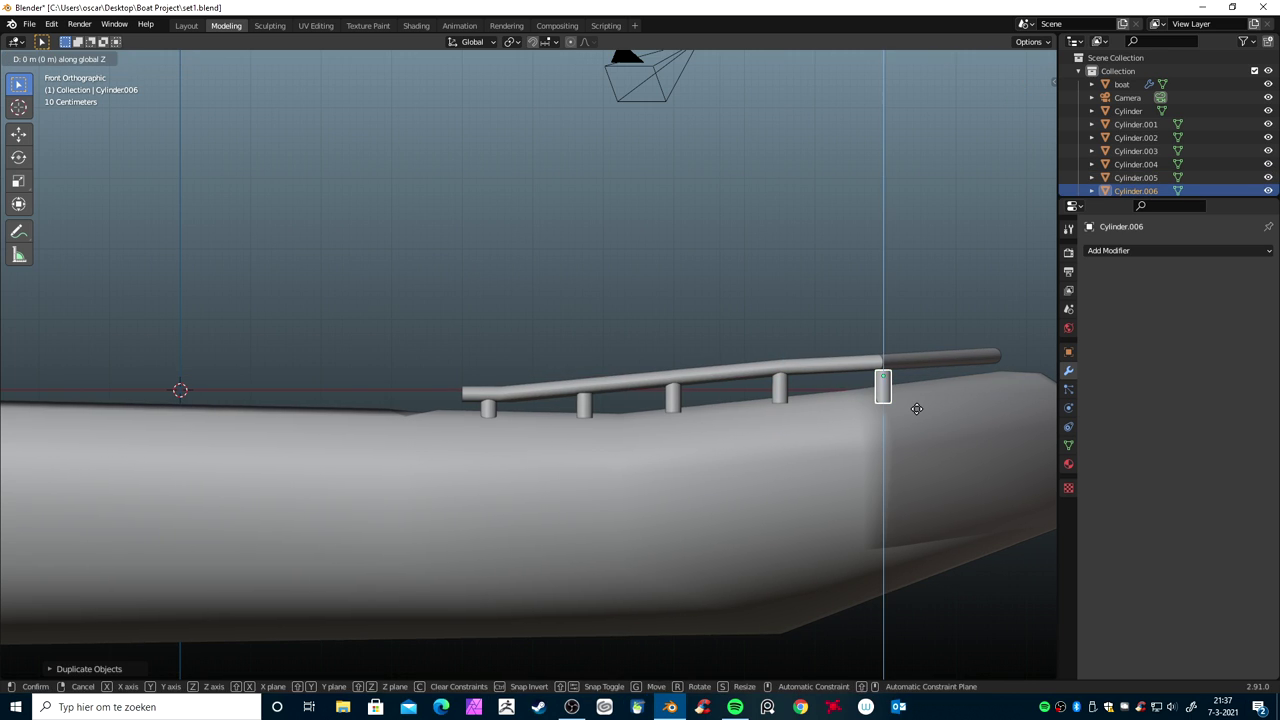
{"action": "left_click", "coordinate": [910, 420]}
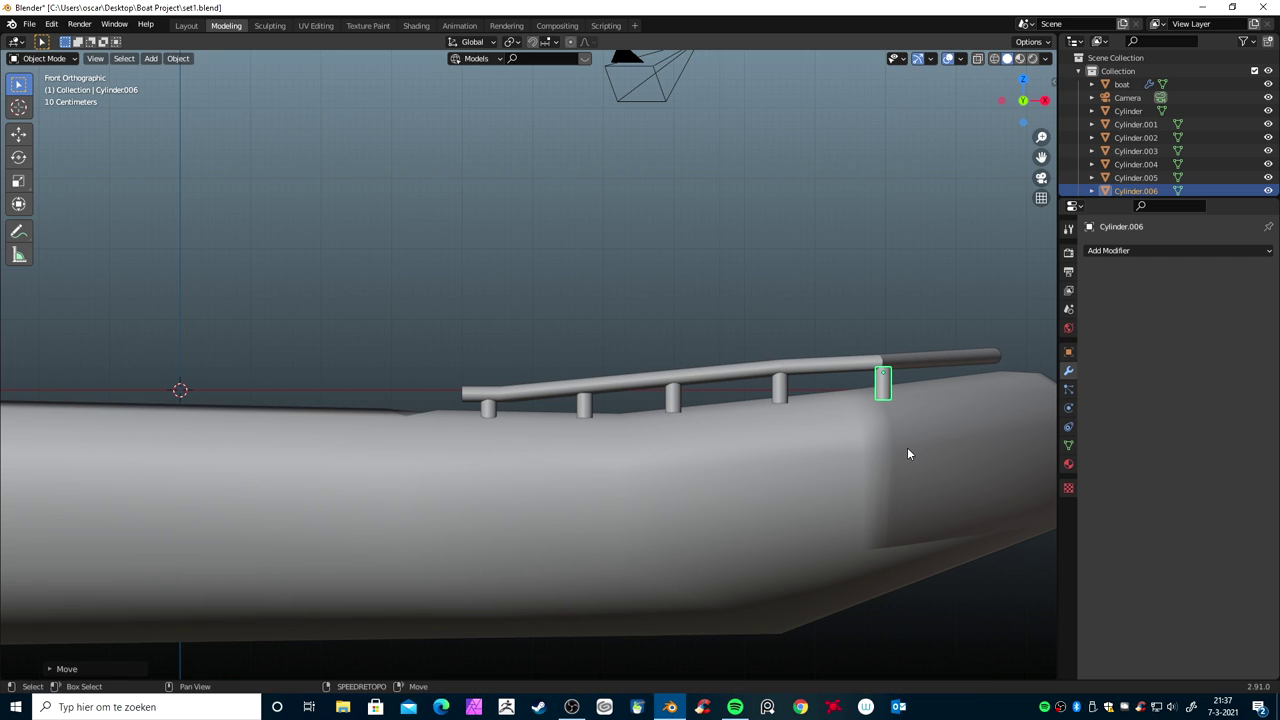
{"action": "mouse_move", "coordinate": [907, 454]}
{"action": "middle_mouse_down"}
{"action": "mouse_move", "coordinate": [686, 477]}
{"action": "mouse_move", "coordinate": [663, 506]}
{"action": "mouse_move", "coordinate": [689, 520]}
{"action": "mouse_move", "coordinate": [694, 617]}
{"action": "mouse_move", "coordinate": [757, 556]}
{"action": "middle_mouse_up"}
Set the corner post slightly into the rail corner and make a copy of it
{"action": "key", "text": "g"}
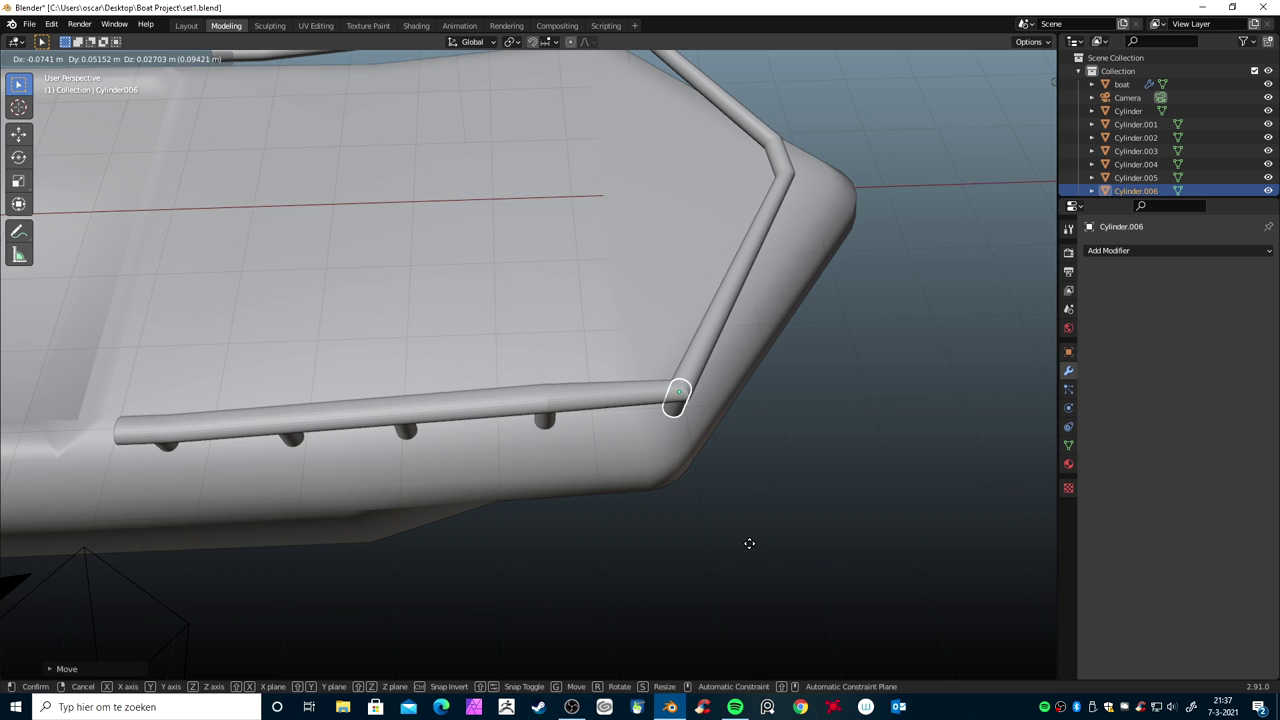
{"action": "left_click", "coordinate": [751, 544]}
{"action": "mouse_move", "coordinate": [751, 544]}
{"action": "middle_mouse_down"}
{"action": "mouse_move", "coordinate": [716, 467]}
{"action": "mouse_move", "coordinate": [682, 472]}
{"action": "mouse_move", "coordinate": [598, 442]}
{"action": "mouse_move", "coordinate": [600, 471]}
{"action": "mouse_move", "coordinate": [651, 486]}
{"action": "mouse_move", "coordinate": [626, 477]}
{"action": "mouse_move", "coordinate": [642, 480]}
{"action": "middle_mouse_up"}
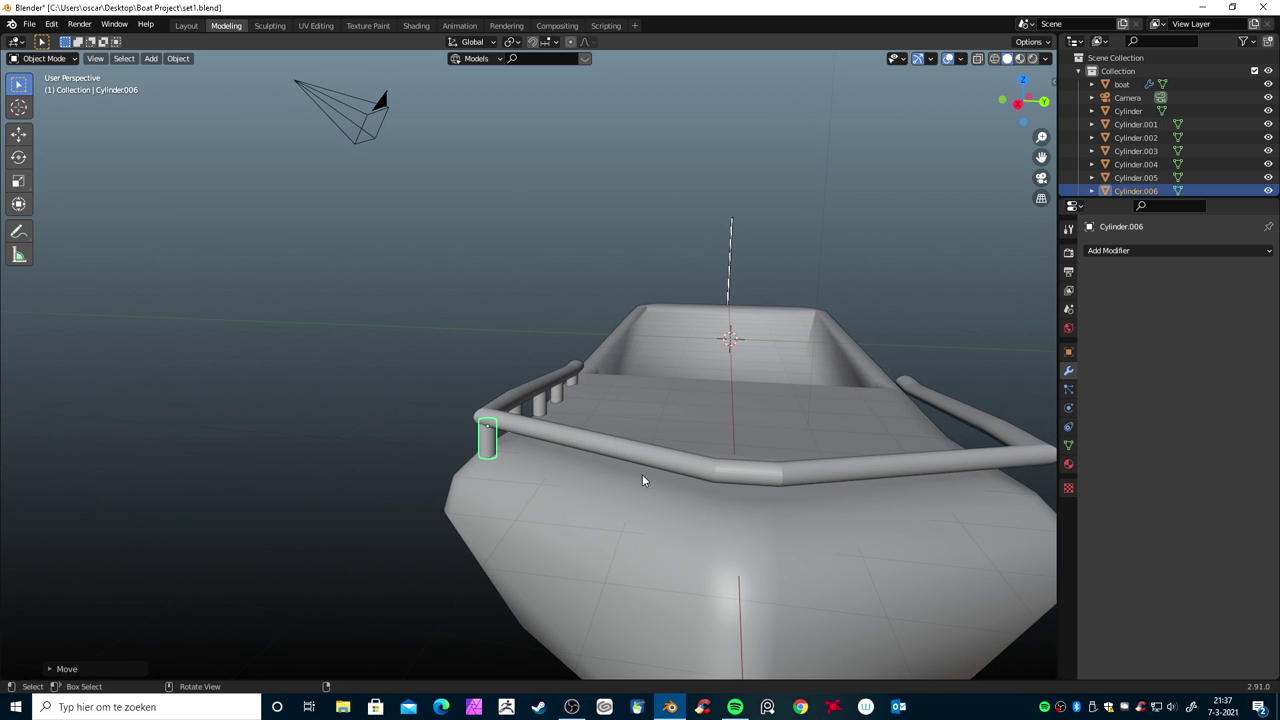
{"action": "key", "text": "shift+d"}
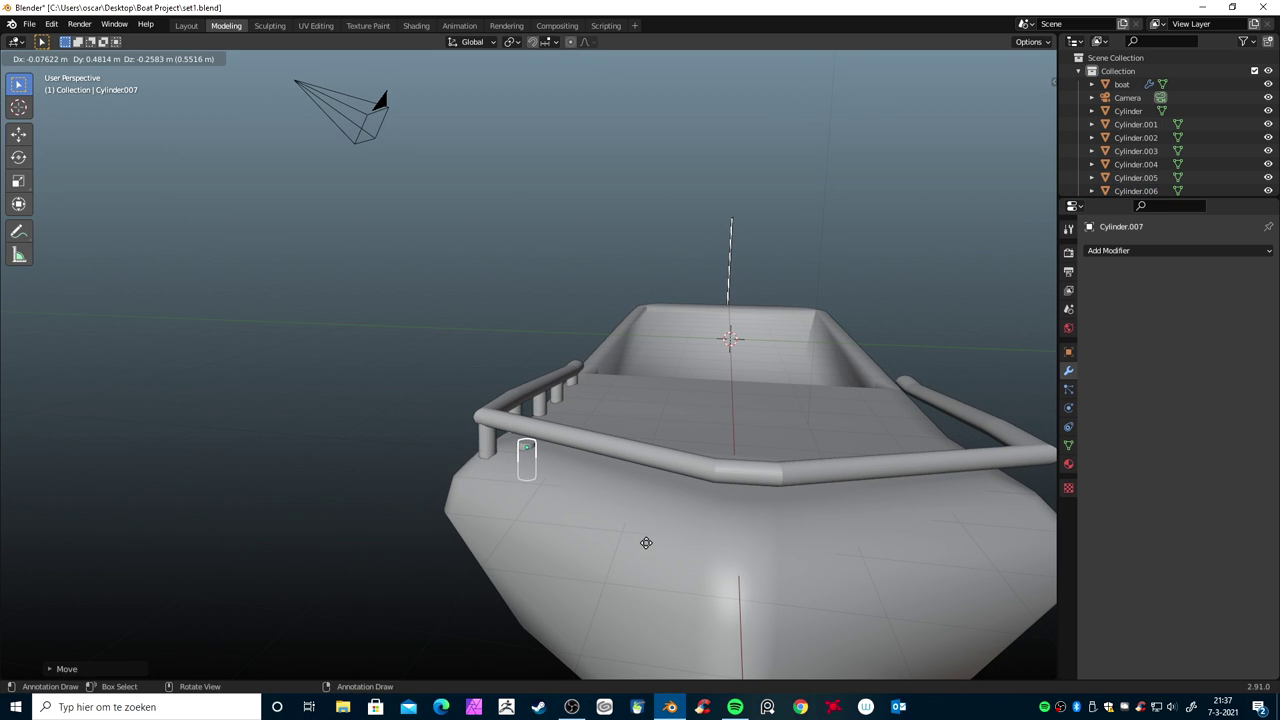
{"action": "left_click", "coordinate": [661, 536]}
{"action": "middle_click_drag", "start_coordinate": [663, 537], "coordinate": [724, 647]}
In Top view, place three post copies along the angled bow rail, the last at the bow's tip
{"action": "key", "text": "KP_7"}
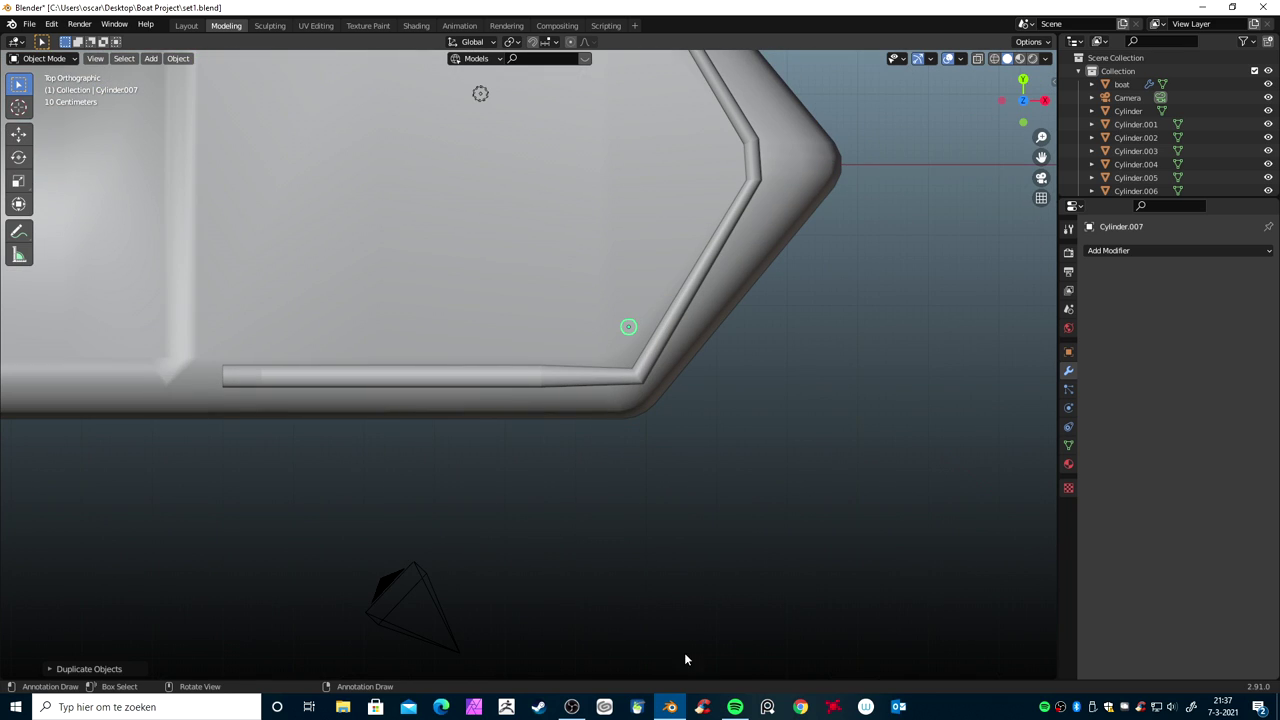
{"action": "key", "text": "g"}
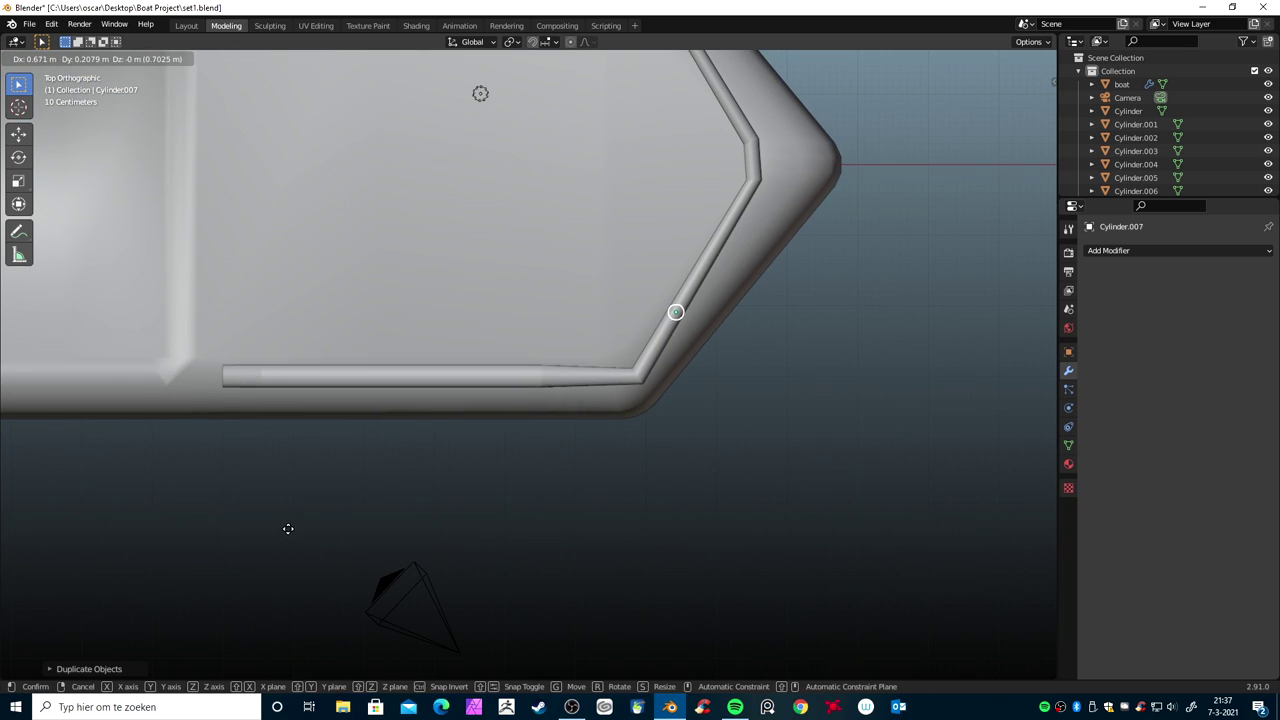
{"action": "left_click", "coordinate": [288, 527]}
{"action": "key", "text": "shift+d"}
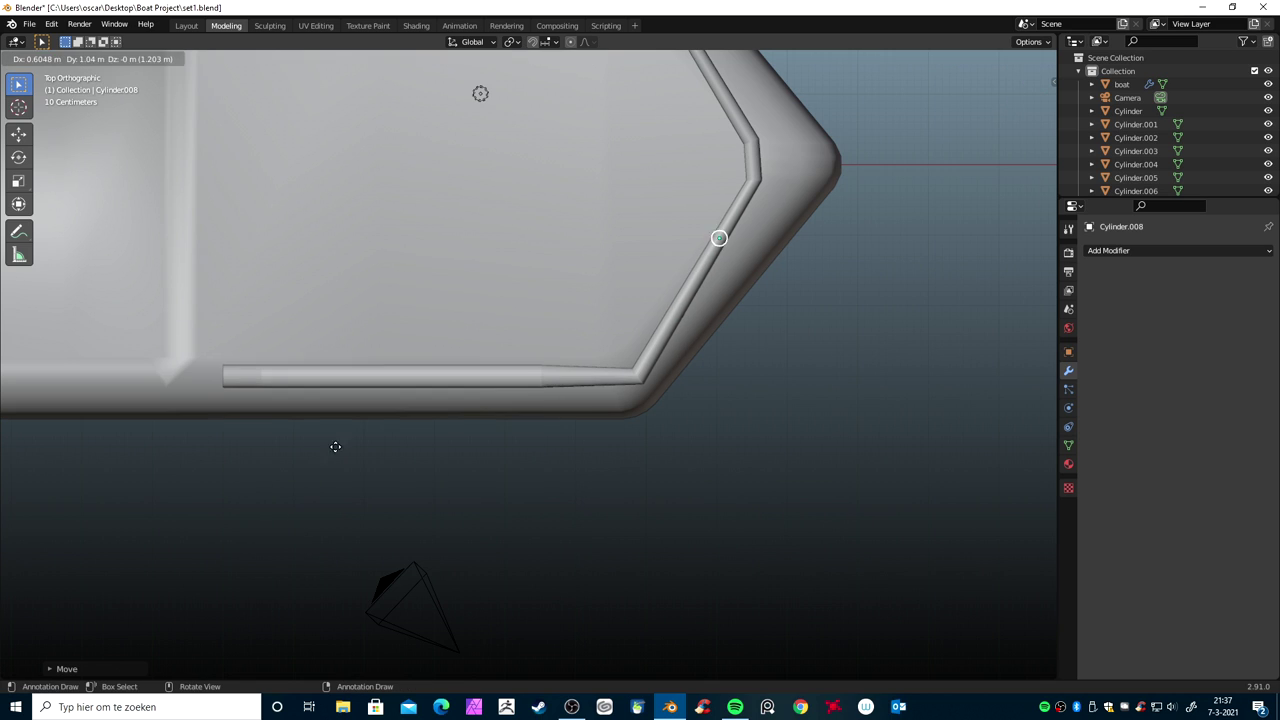
{"action": "left_click", "coordinate": [363, 397]}
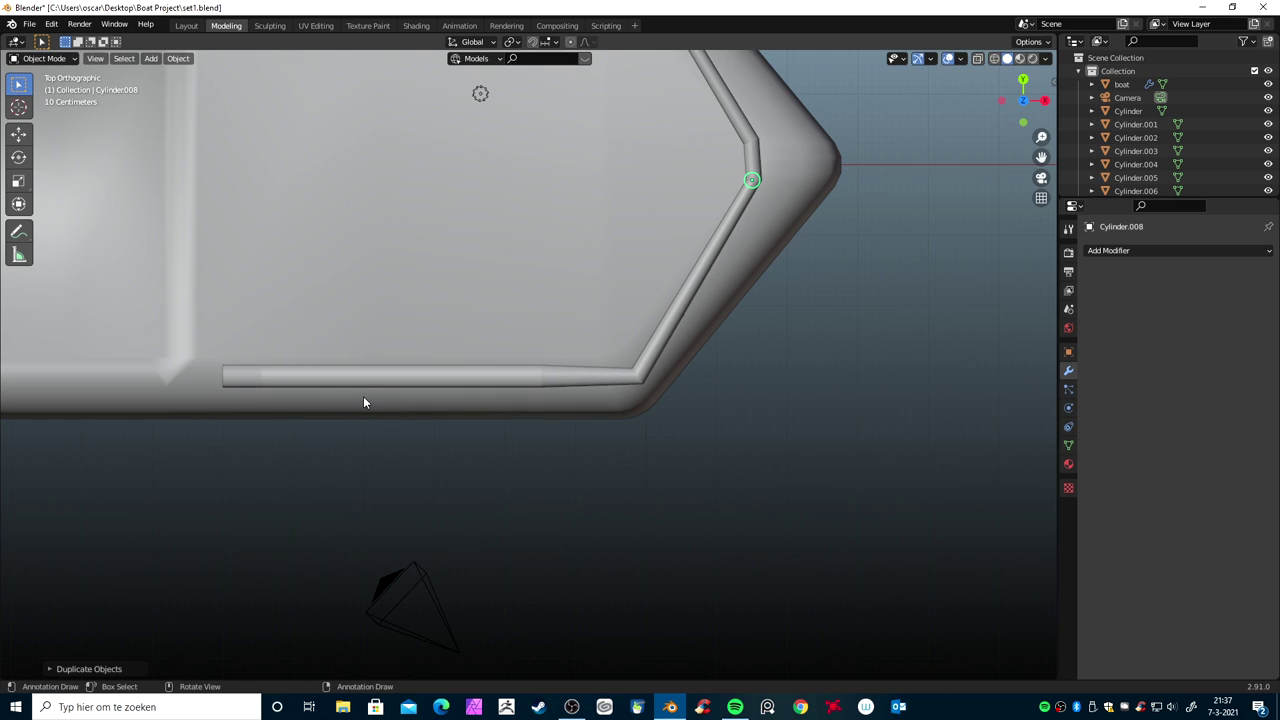
{"action": "key", "text": "shift+d"}
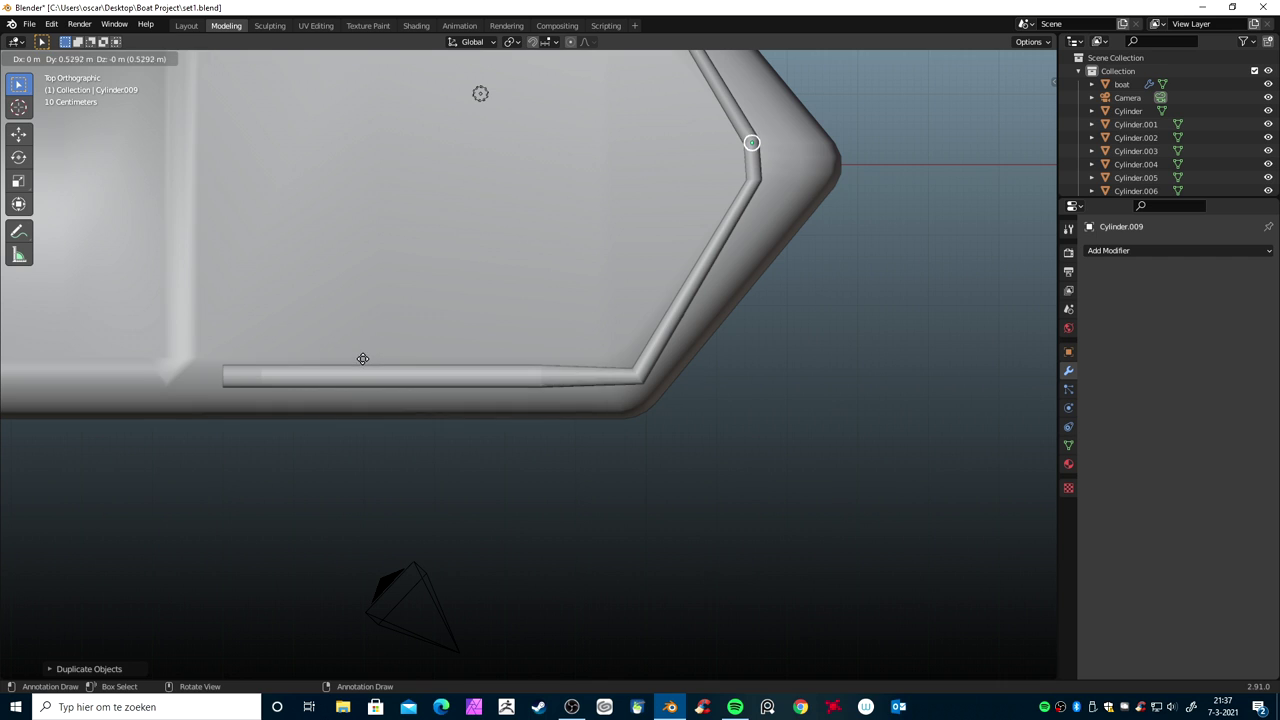
{"action": "left_click", "coordinate": [362, 360]}
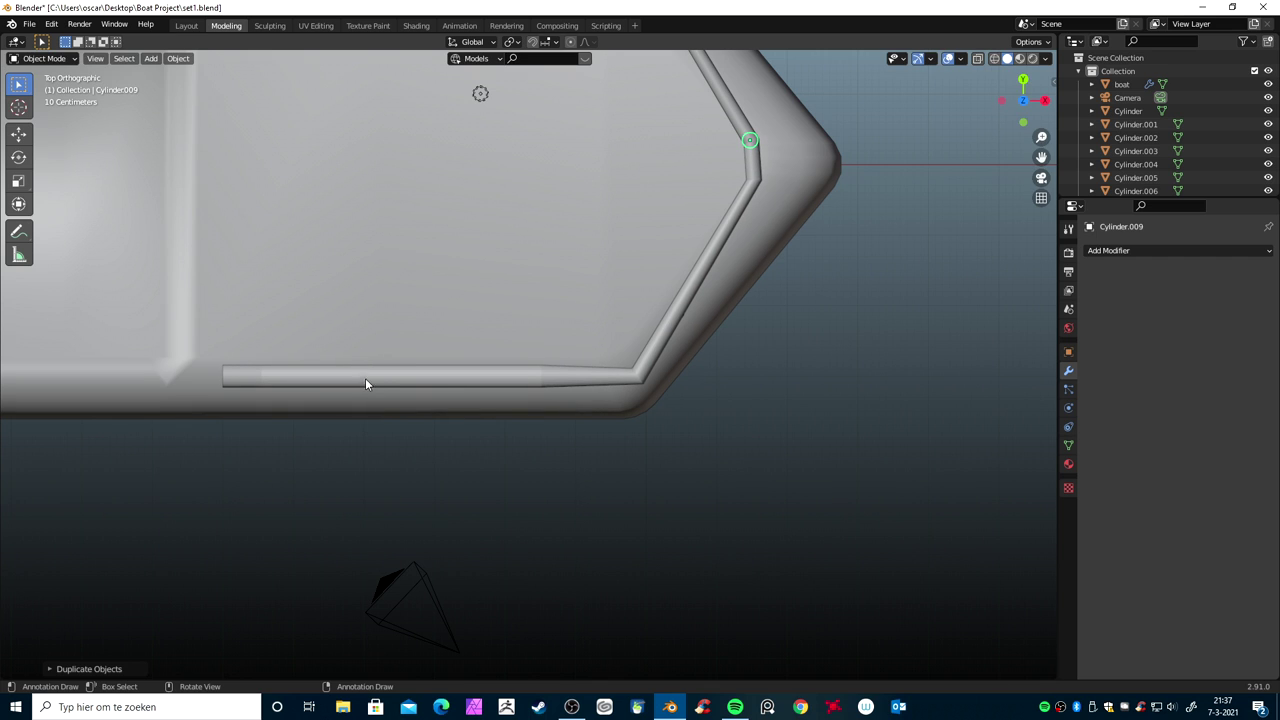
{"action": "scroll", "coordinate": [420, 400], "scroll_direction": "down", "scroll_amount": 3}
{"action": "scroll", "coordinate": [443, 489], "scroll_direction": "down", "scroll_amount": 2}
{"action": "middle_click_drag", "start_coordinate": [523, 557], "coordinate": [534, 503]}
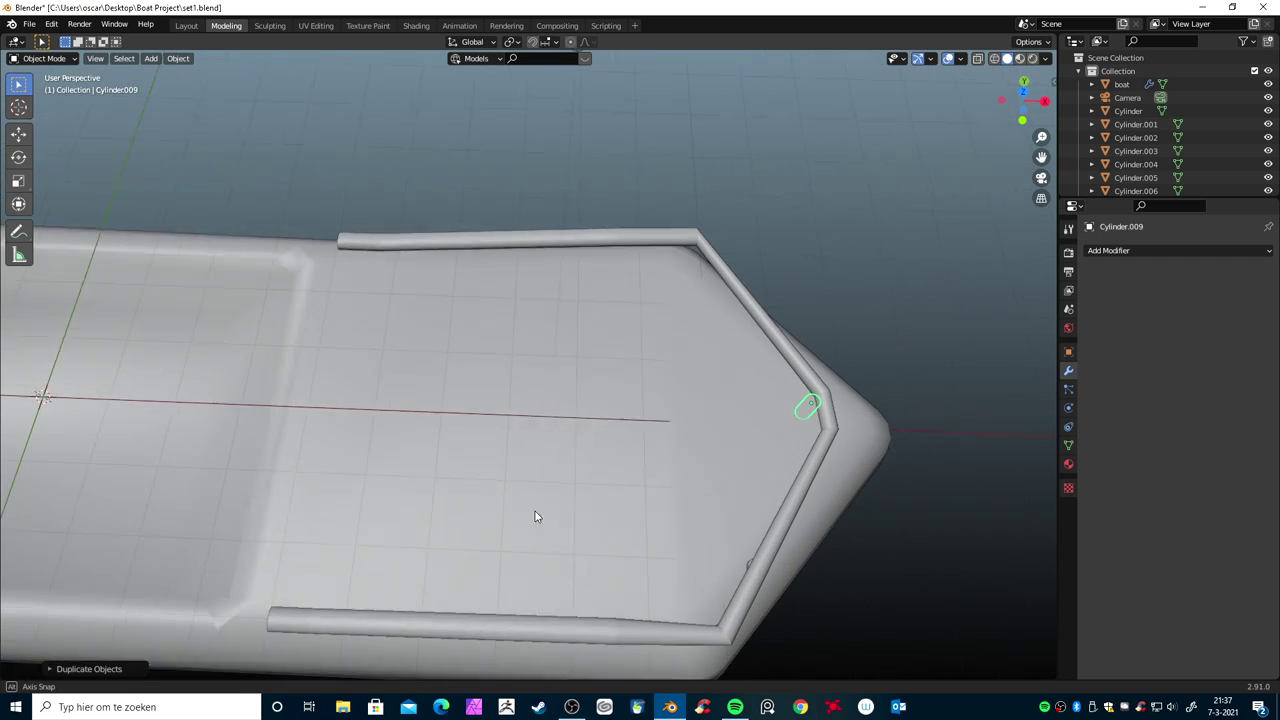
Raise the post sitting too low on the hull vertically up under the rail
{"action": "key", "text": "shift+z"}
{"action": "key", "text": "shift+z"}
{"action": "key", "text": "shift+z"}
{"action": "mouse_move", "coordinate": [758, 501]}
{"action": "middle_mouse_down"}
{"action": "mouse_move", "coordinate": [720, 411]}
{"action": "mouse_move", "coordinate": [691, 391]}
{"action": "mouse_move", "coordinate": [651, 391]}
{"action": "middle_mouse_up"}
{"action": "key", "text": "shift+z"}
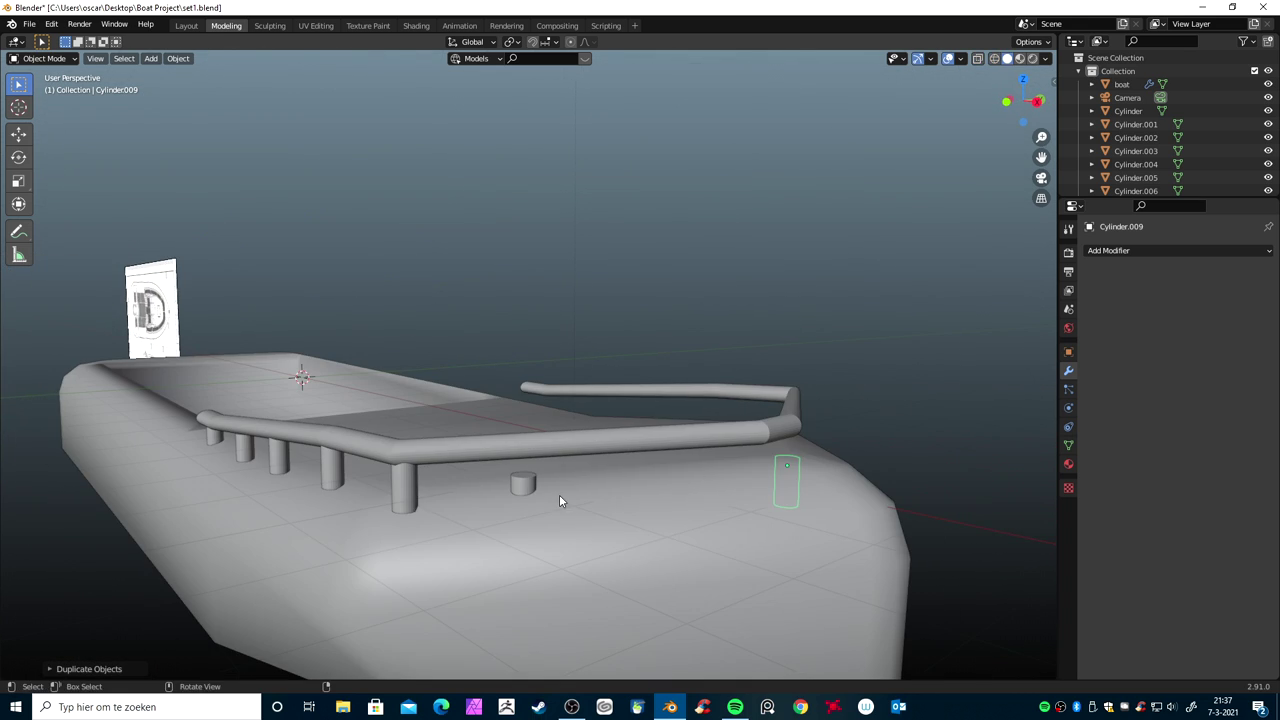
{"action": "left_click", "coordinate": [527, 488]}
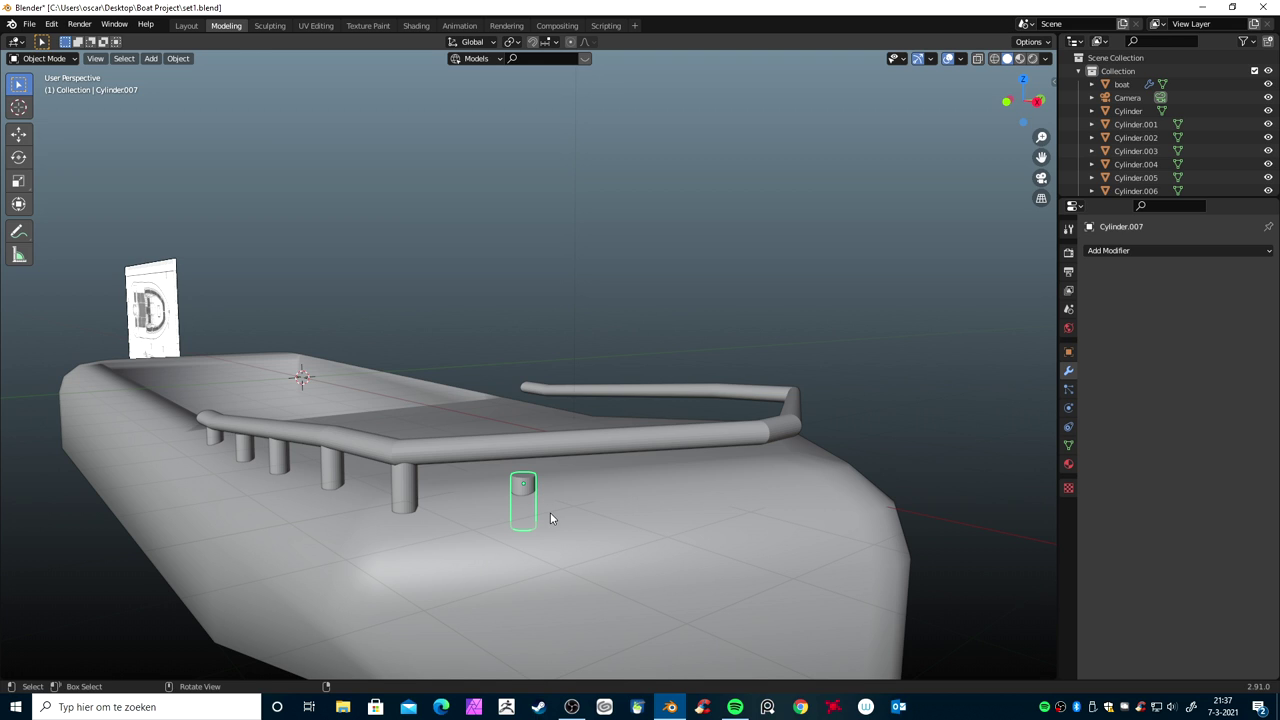
{"action": "key", "text": "g"}
{"action": "key", "text": "z"}
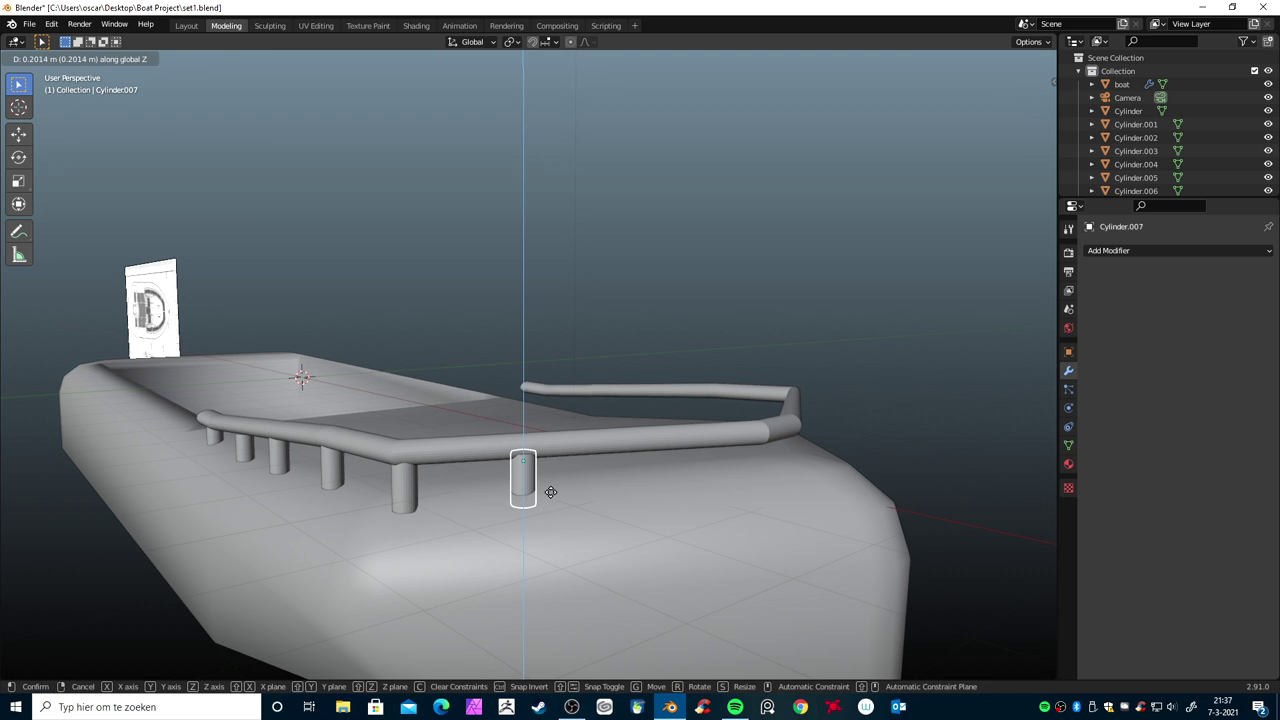
{"action": "left_click", "coordinate": [550, 491]}
Hide the boat hull to expose the posts at the bow
{"action": "scroll", "coordinate": [550, 504], "scroll_direction": "down", "scroll_amount": 3}
{"action": "scroll", "coordinate": [555, 504], "scroll_direction": "down", "scroll_amount": 2}
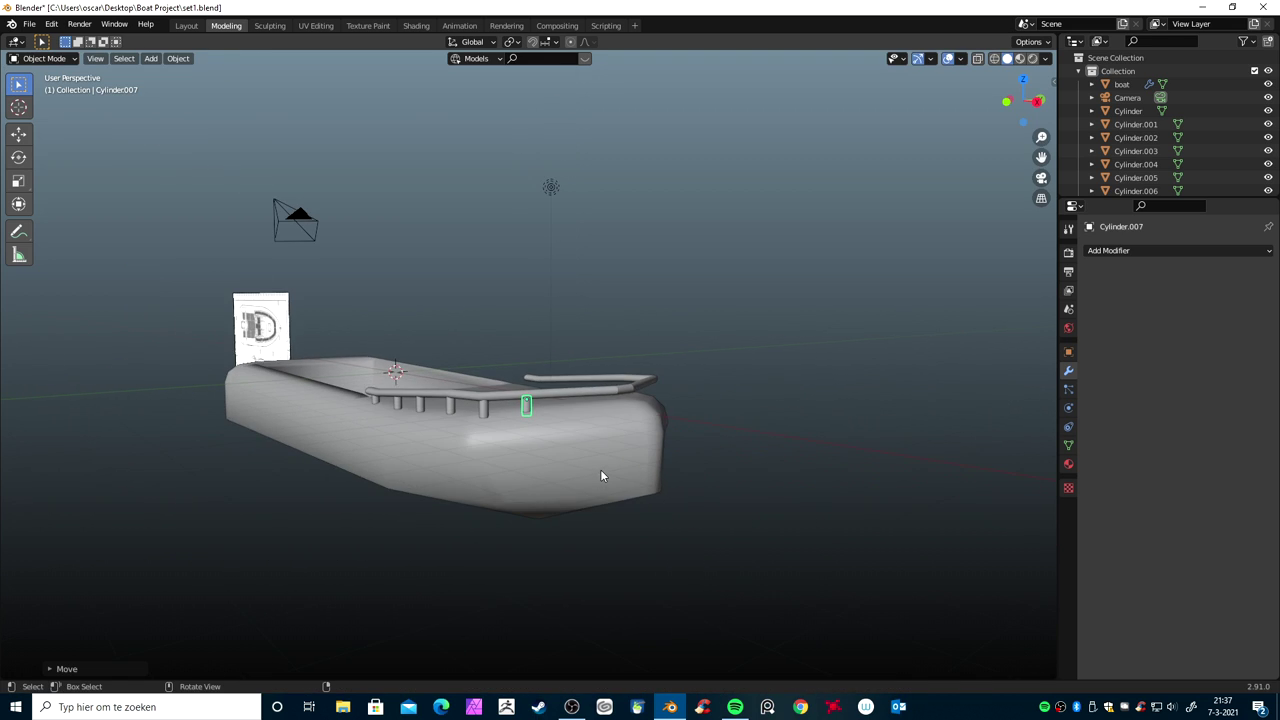
{"action": "middle_click_drag", "start_coordinate": [600, 476], "coordinate": [541, 484]}
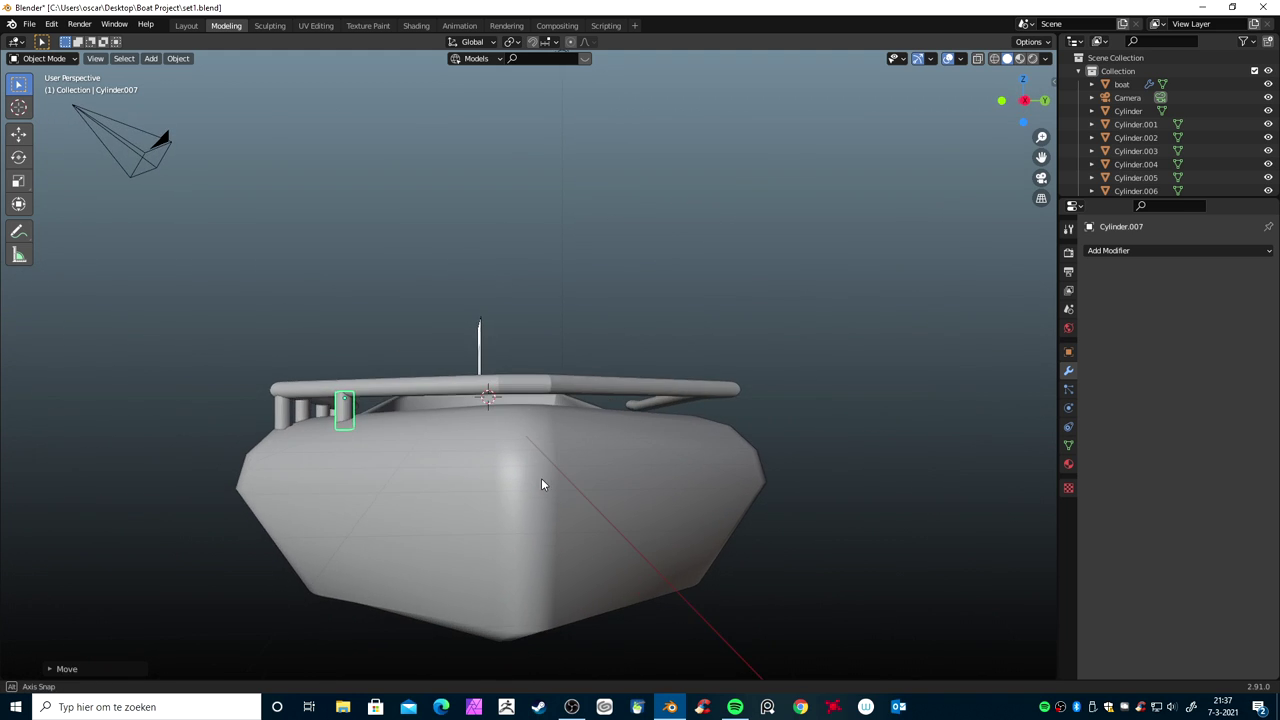
{"action": "middle_click_drag", "start_coordinate": [541, 484], "coordinate": [669, 519]}
{"action": "left_click", "coordinate": [672, 522]}
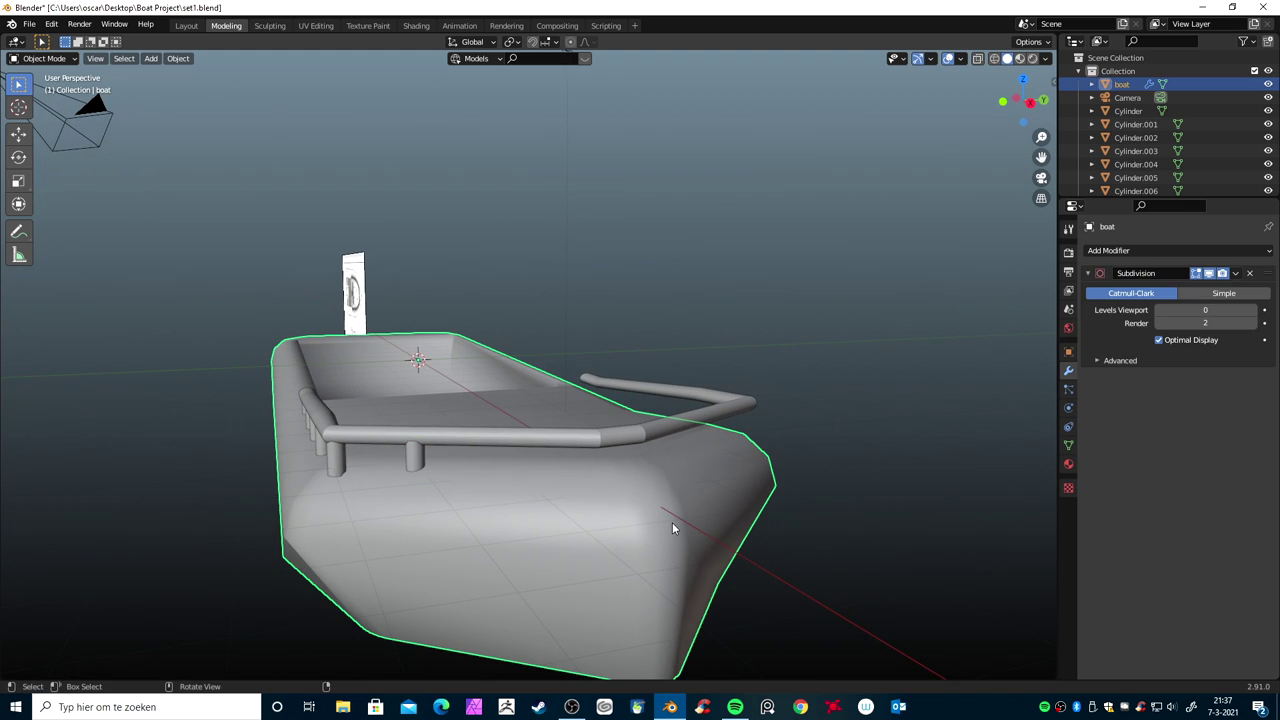
{"action": "key", "text": "h"}
Raise Cylinder.008 and Cylinder.009 about 0.3 m along Z, then unhide 'boat'
{"action": "left_click", "coordinate": [638, 488]}
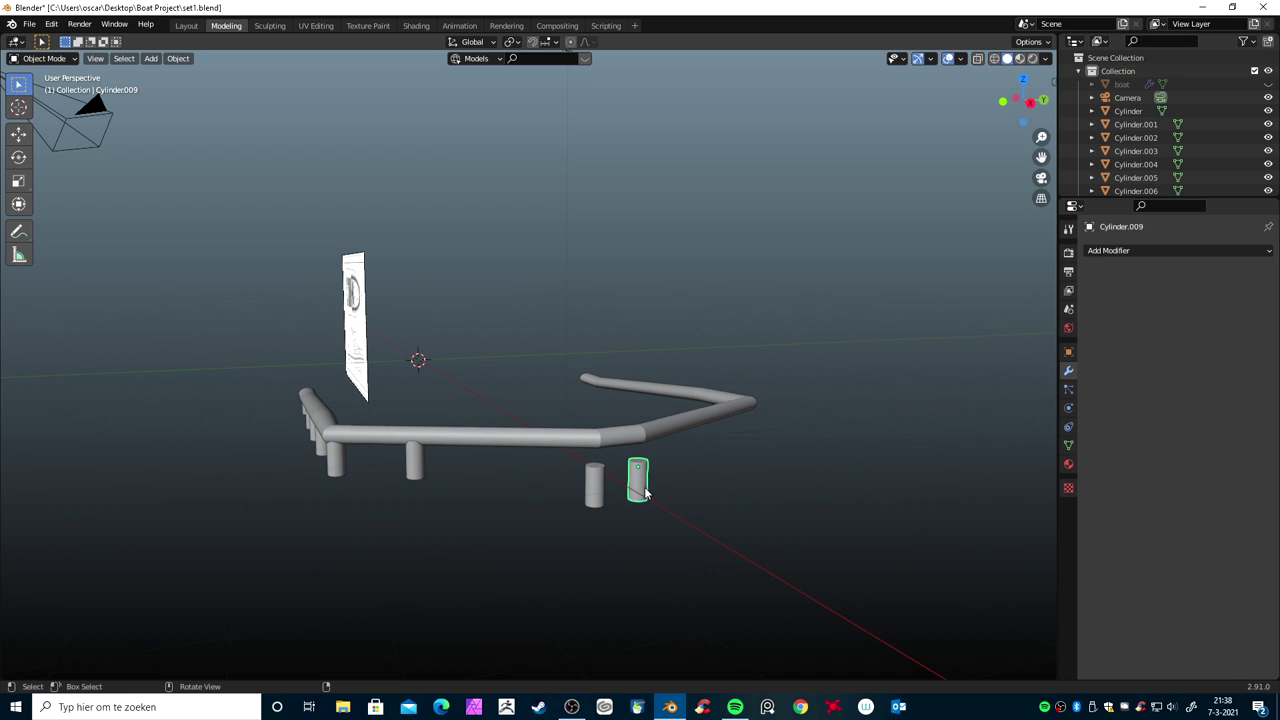
{"action": "left_click", "coordinate": [594, 490], "text": "shift"}
{"action": "key", "text": "g"}
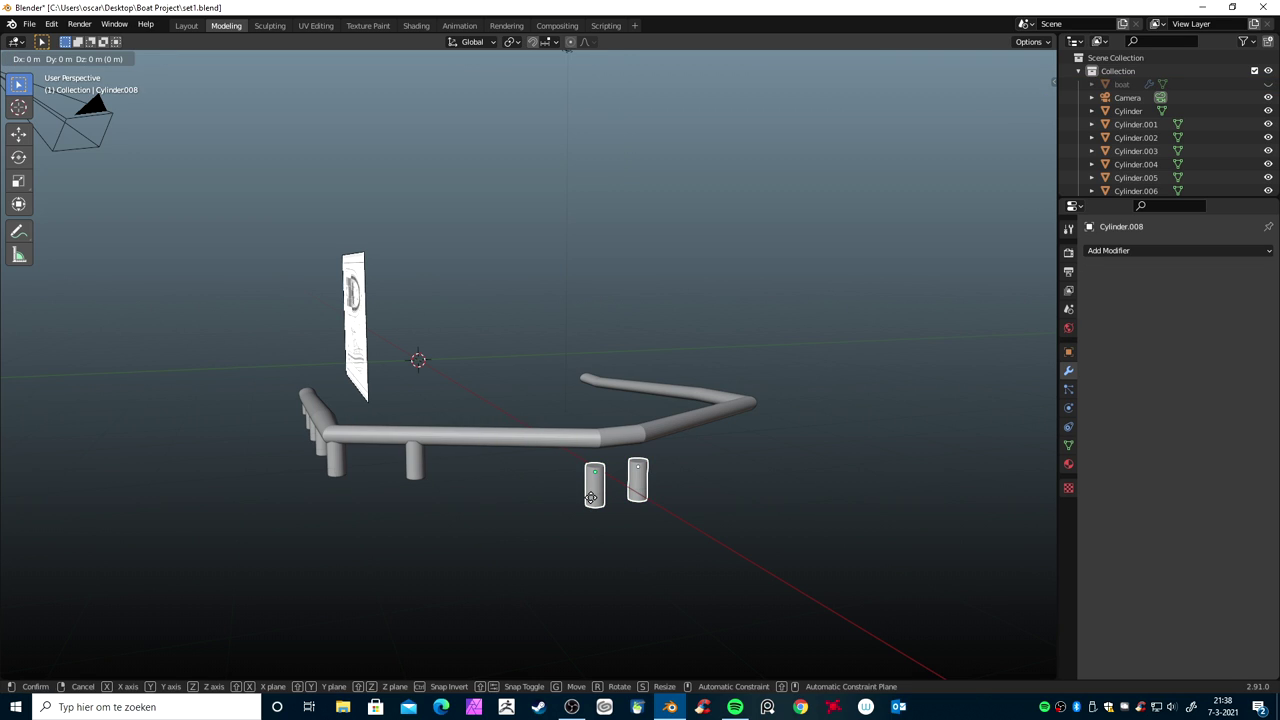
{"action": "key", "text": "z"}
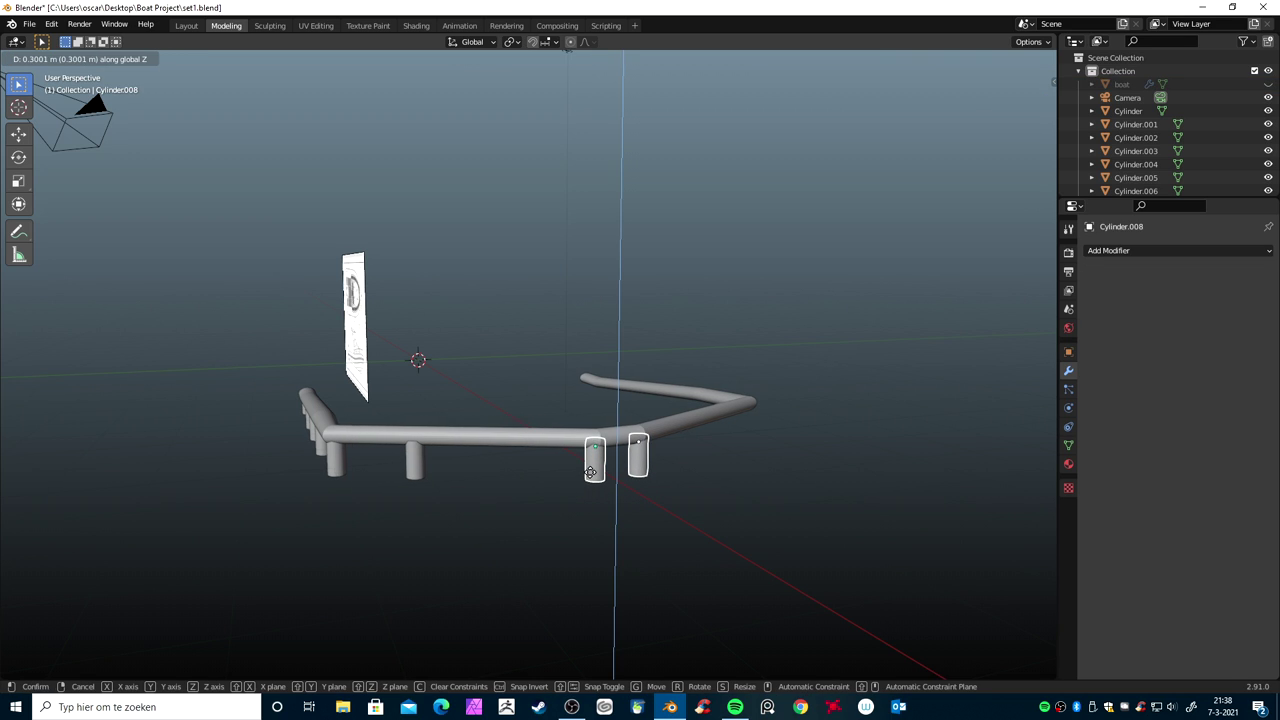
{"action": "left_click", "coordinate": [591, 472]}
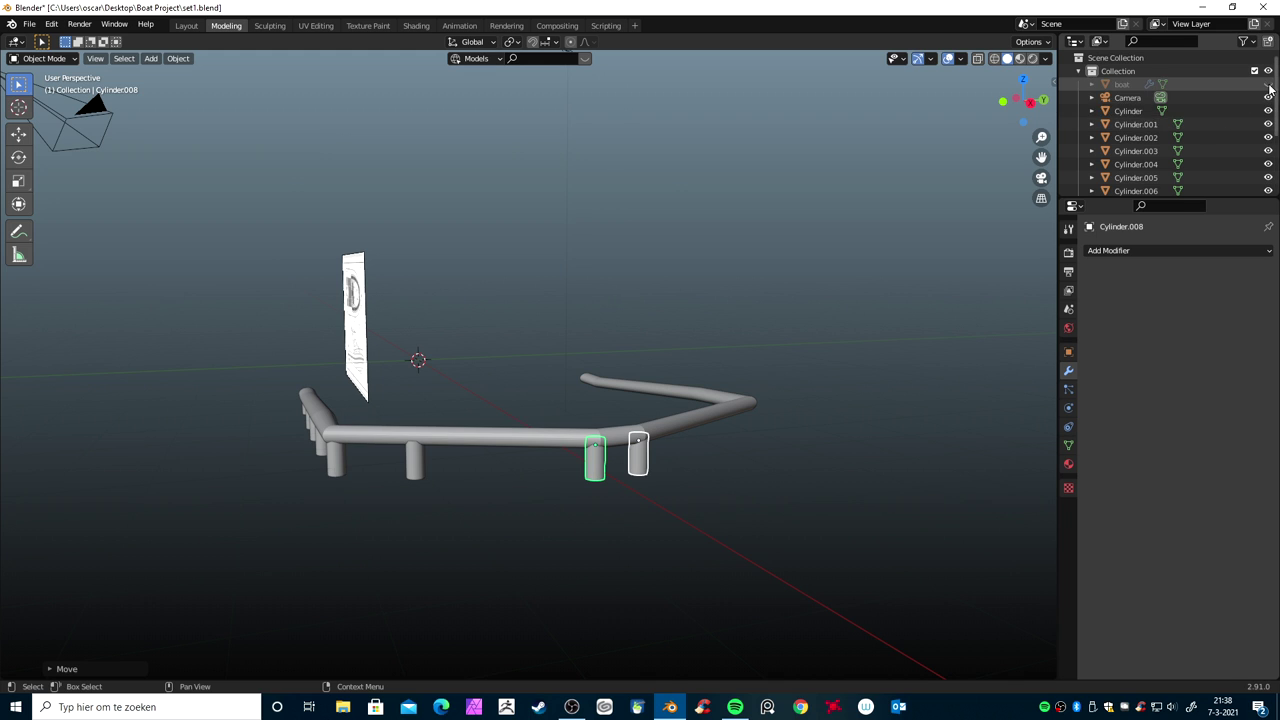
{"action": "left_click", "coordinate": [1268, 84]}
{"action": "mouse_move", "coordinate": [814, 503]}
{"action": "middle_mouse_down"}
{"action": "mouse_move", "coordinate": [691, 500]}
{"action": "mouse_move", "coordinate": [603, 517]}
{"action": "mouse_move", "coordinate": [600, 537]}
{"action": "mouse_move", "coordinate": [614, 527]}
{"action": "mouse_move", "coordinate": [488, 505]}
{"action": "middle_mouse_up"}
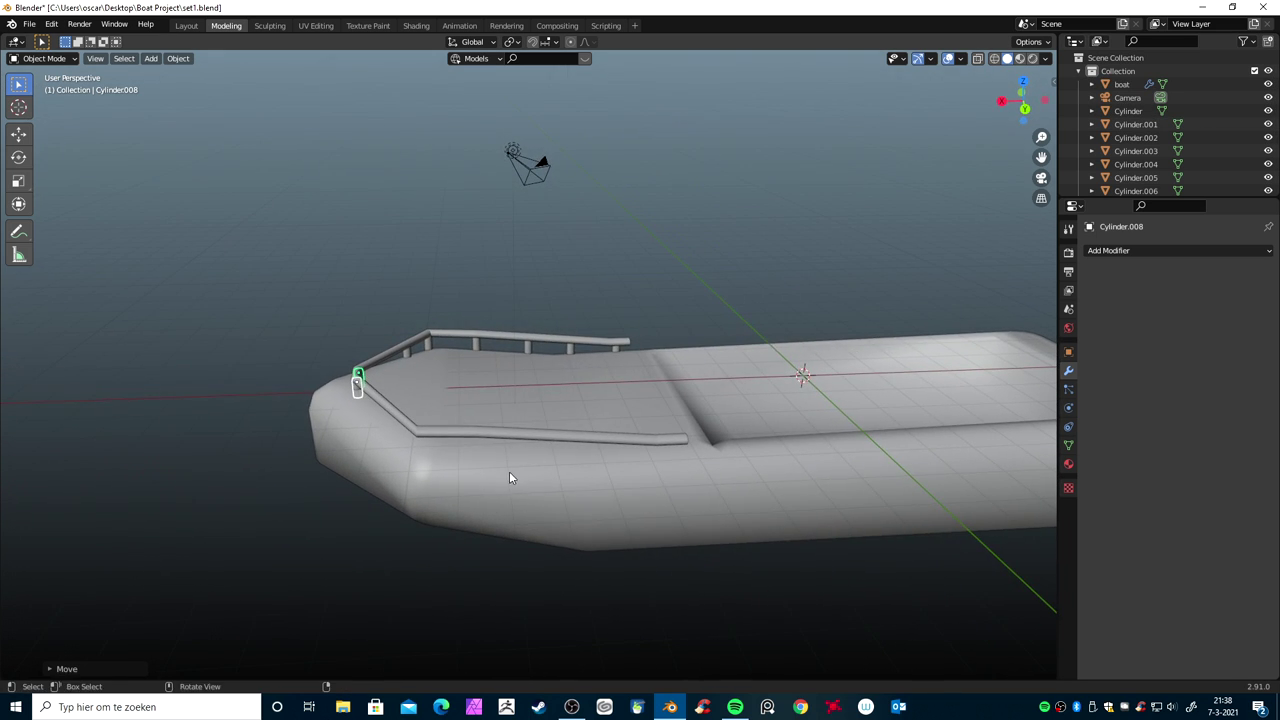
Hide the rail in Top view and copy both bow-corner posts along Y to the opposite corners
{"action": "key", "text": "KP_7"}
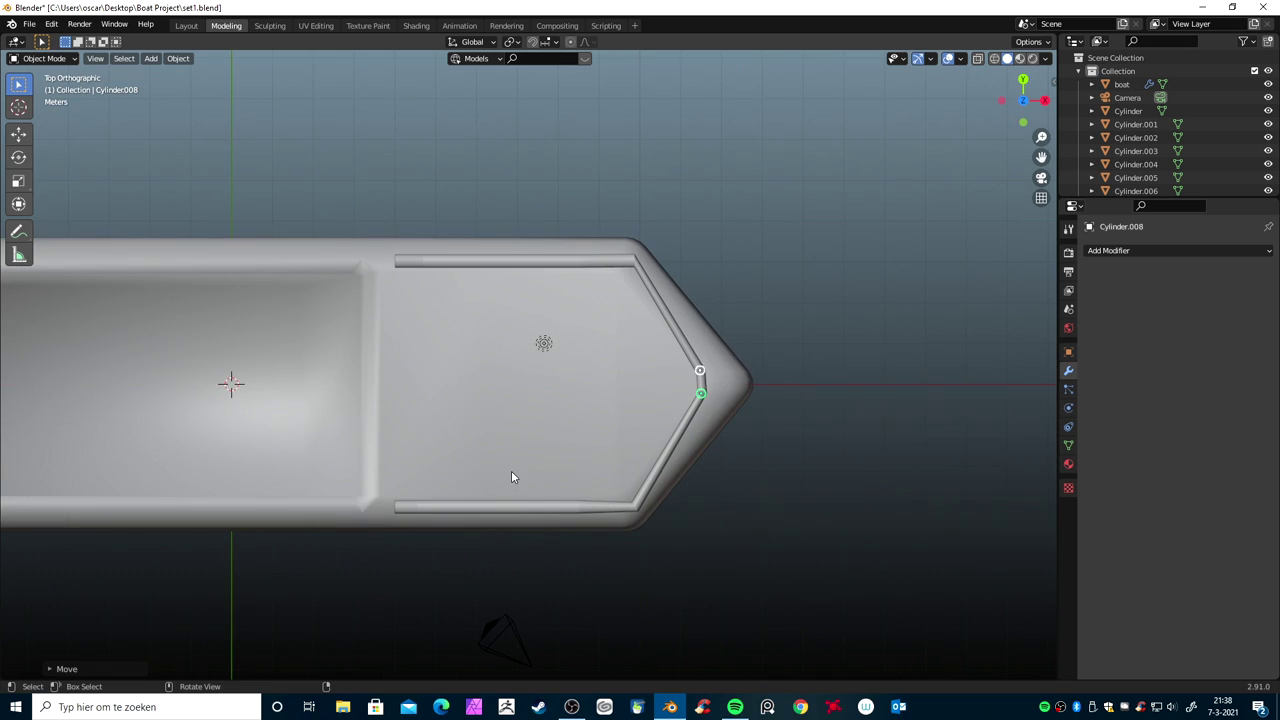
{"action": "left_click", "coordinate": [578, 512]}
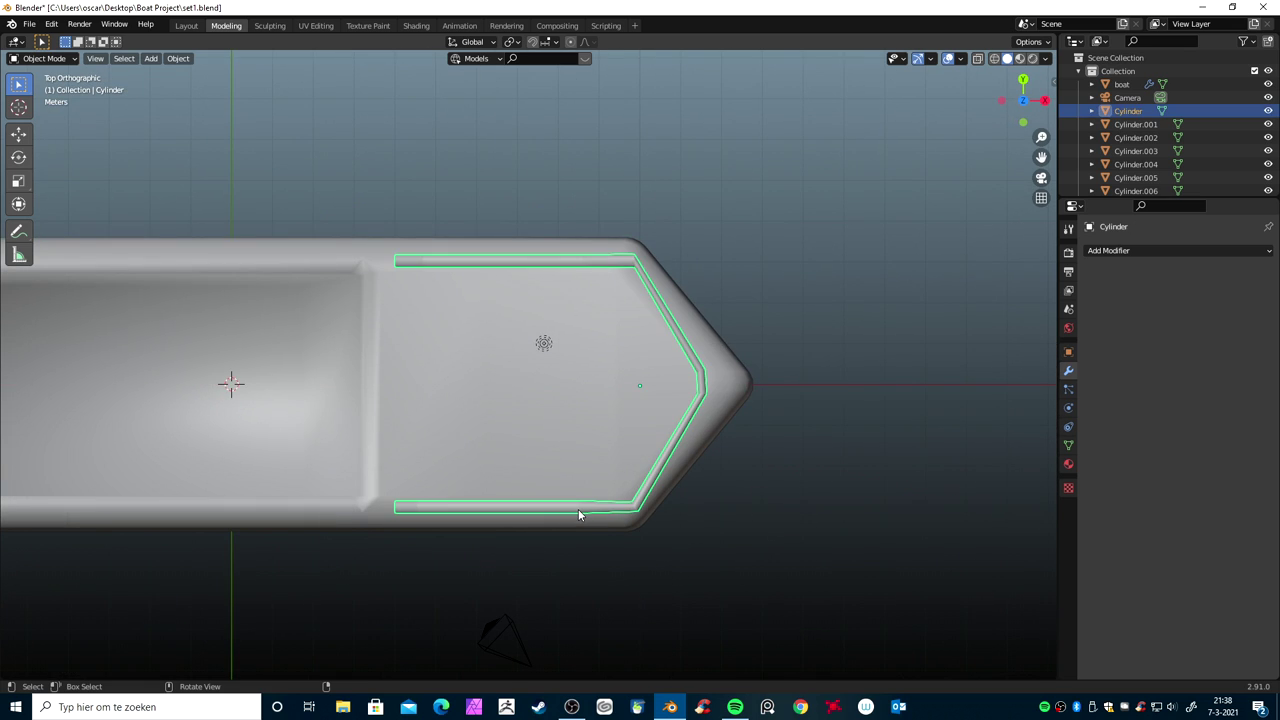
{"action": "key", "text": "h"}
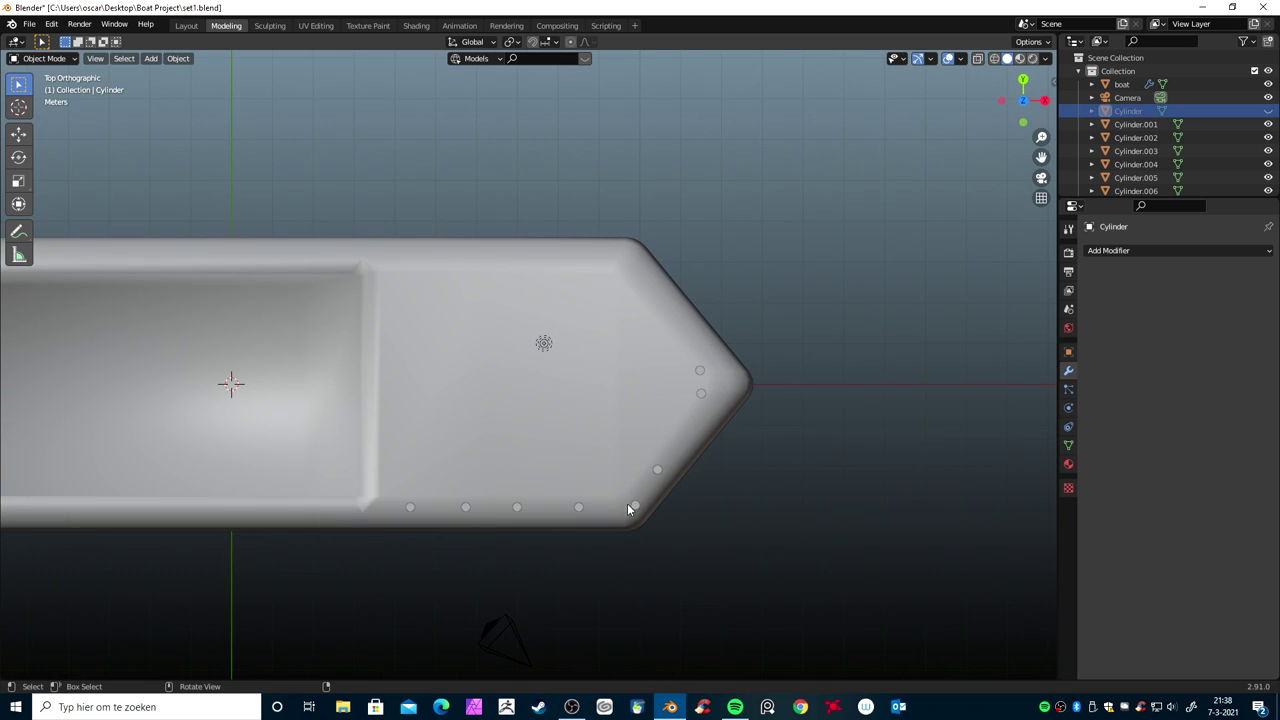
{"action": "left_click", "coordinate": [657, 471]}
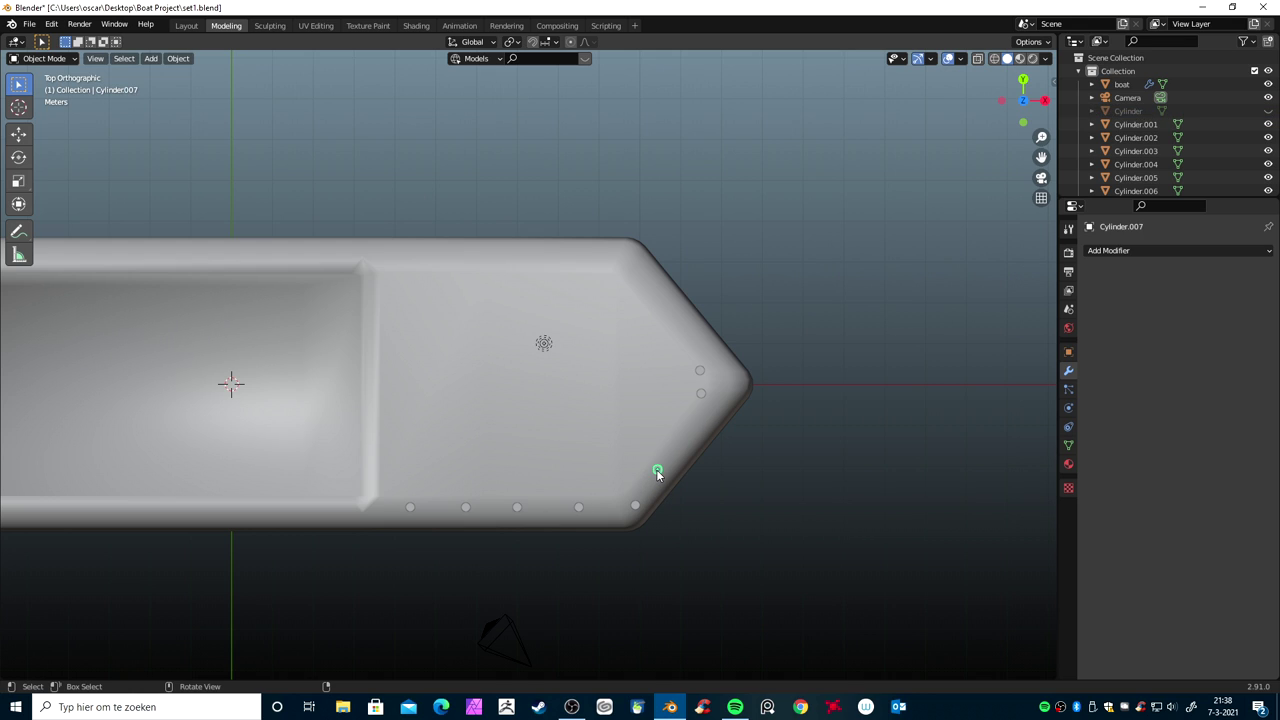
{"action": "key", "text": "shift+d"}
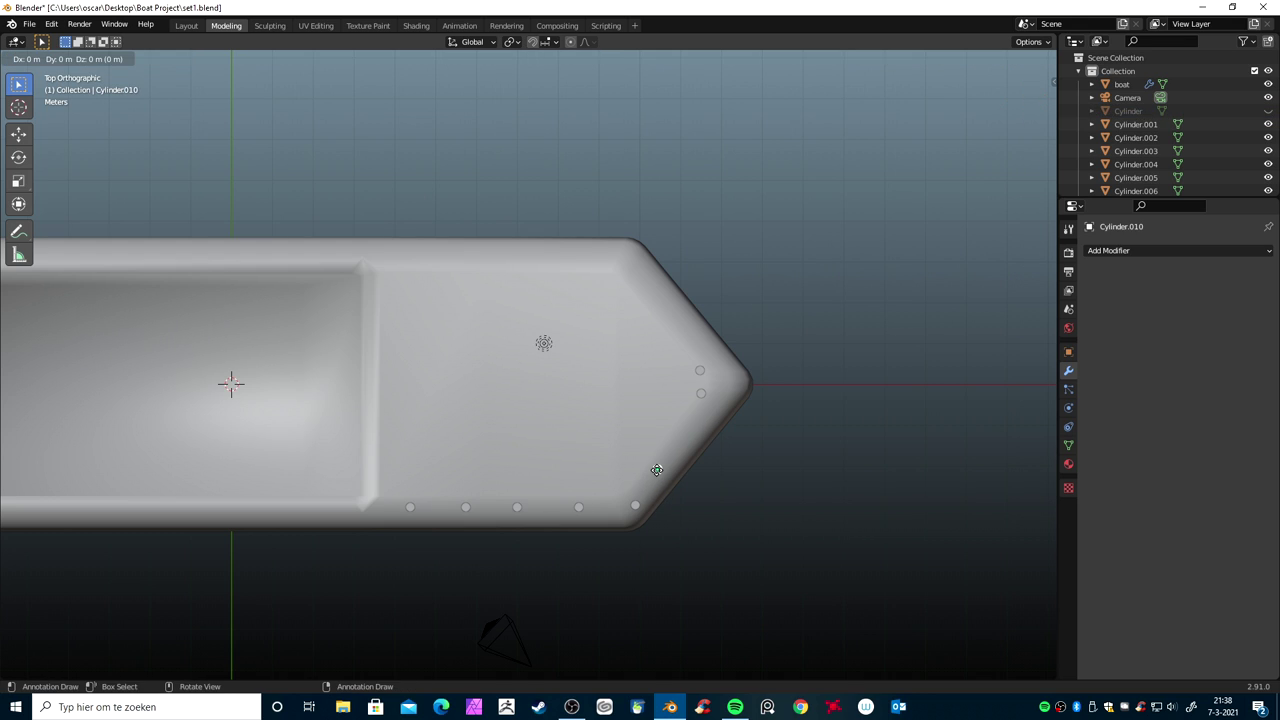
{"action": "key", "text": "y"}
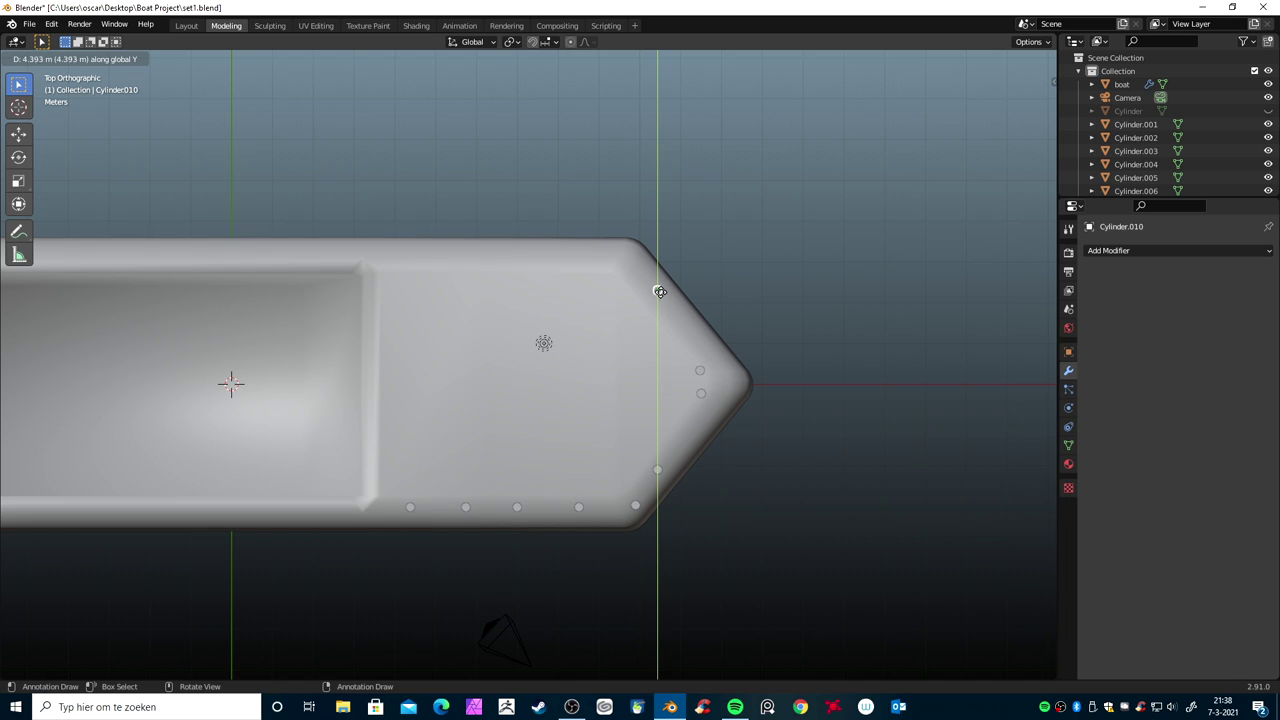
{"action": "left_click", "coordinate": [659, 292]}
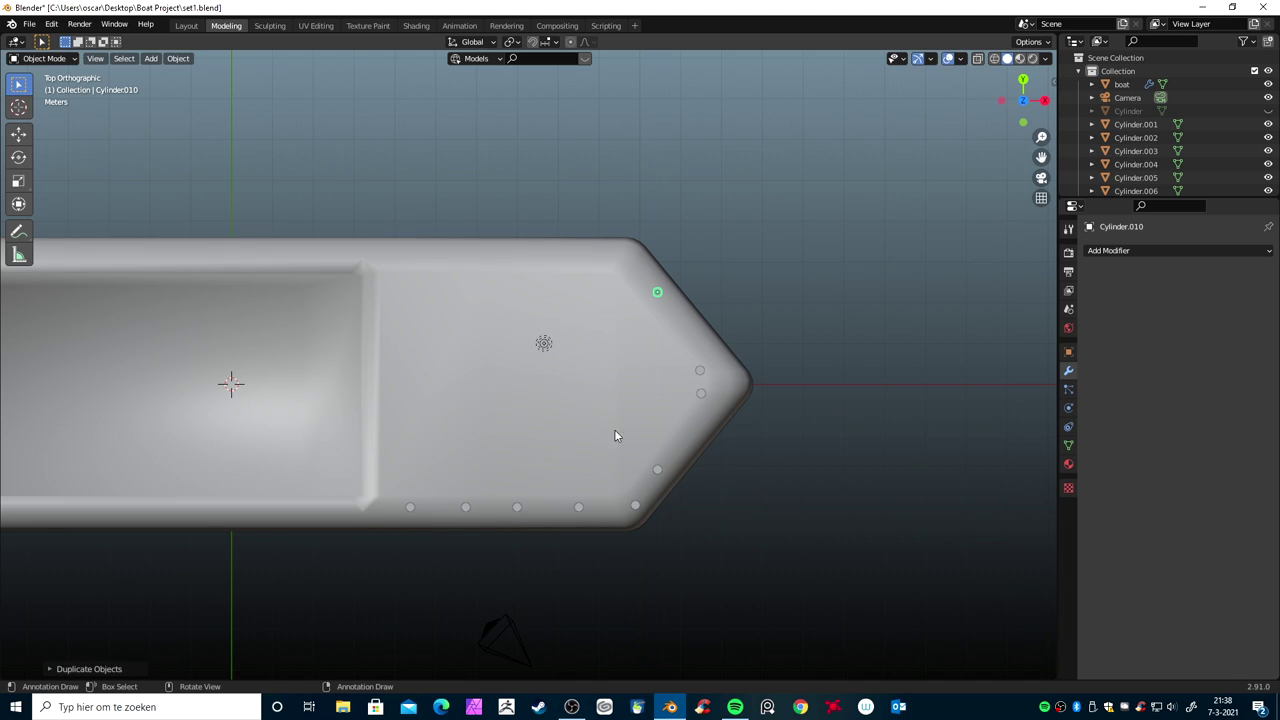
{"action": "left_click", "coordinate": [634, 507]}
{"action": "key", "text": "shift+d"}
{"action": "key", "text": "y"}
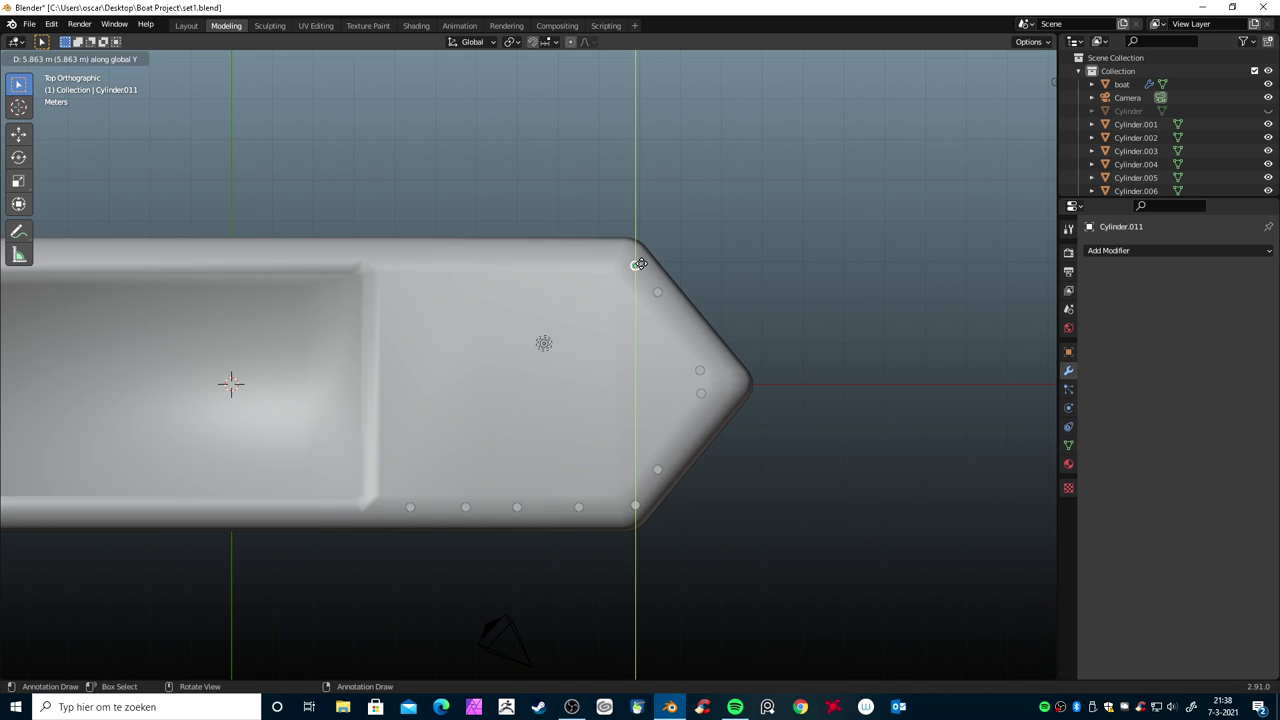
{"action": "left_click", "coordinate": [639, 264]}
Duplicate the four bottom-side posts about 6.1 m along Y onto the opposite side, then unhide the rail
{"action": "left_click_drag", "start_coordinate": [396, 497], "coordinate": [415, 504]}
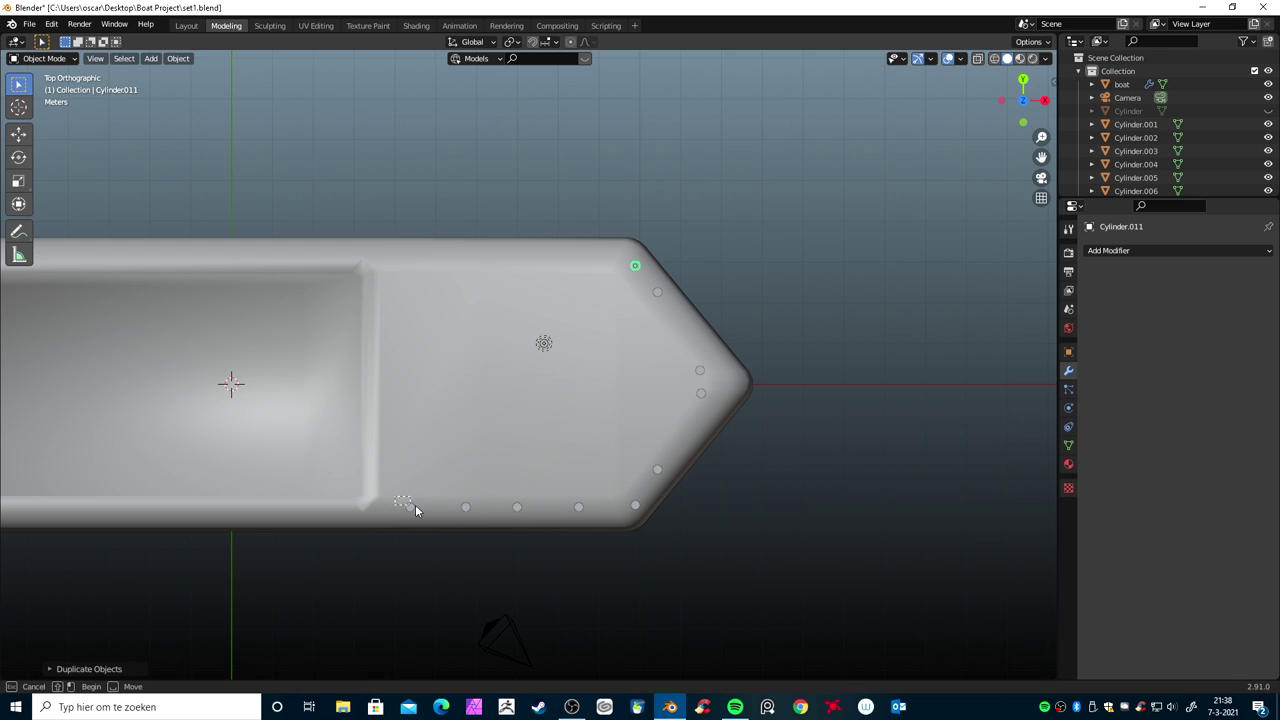
{"action": "left_click_drag", "start_coordinate": [532, 507], "coordinate": [535, 508]}
{"action": "left_click", "coordinate": [584, 510]}
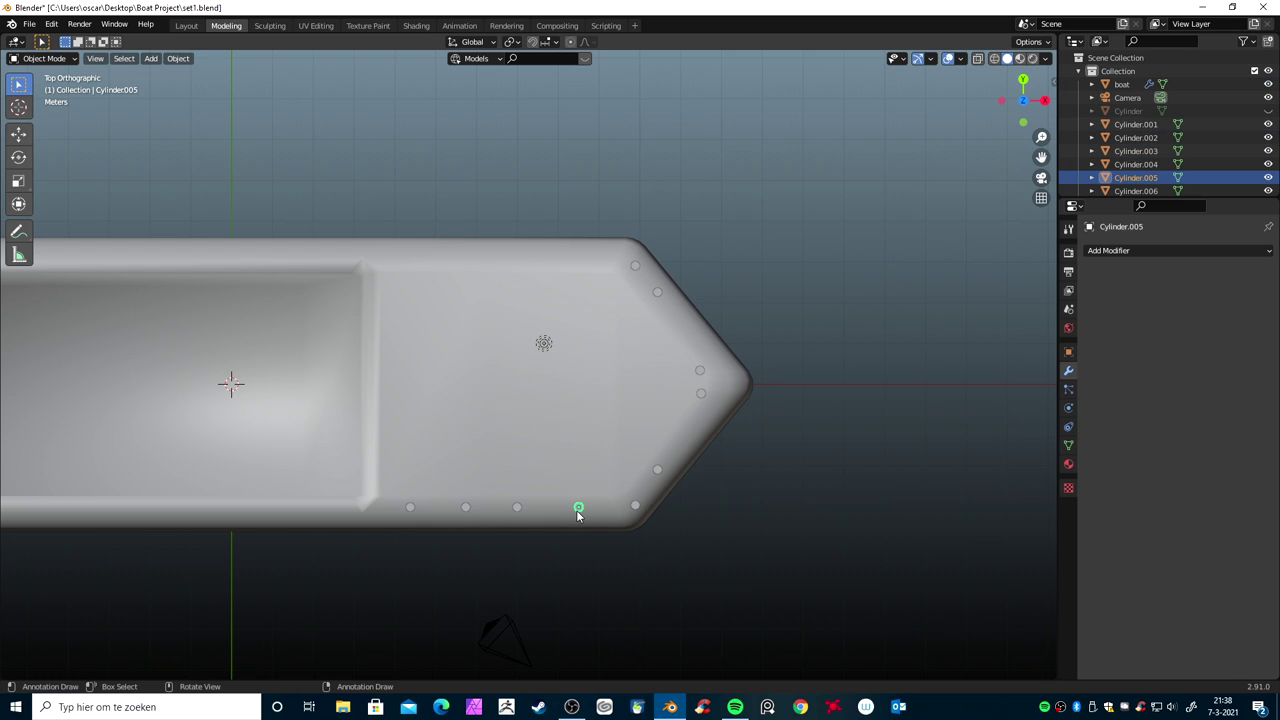
{"action": "left_click", "coordinate": [517, 507], "text": "shift"}
{"action": "left_click", "coordinate": [465, 507], "text": "shift"}
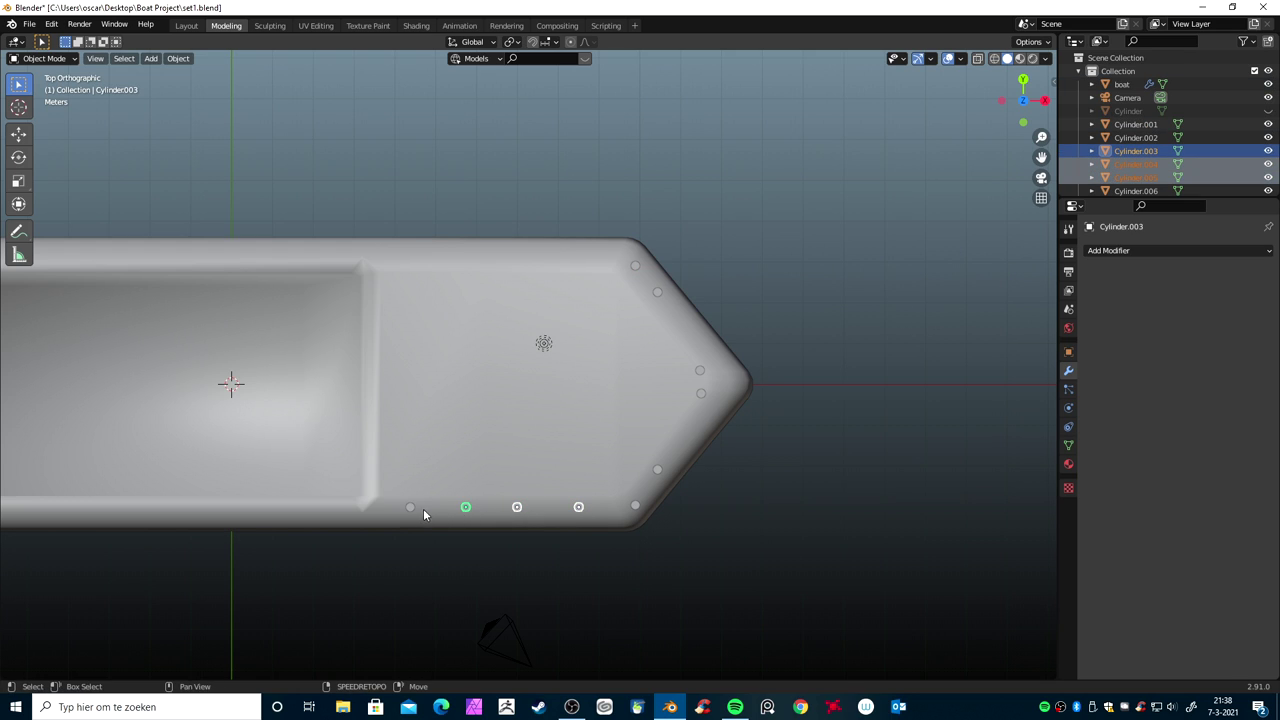
{"action": "left_click", "coordinate": [410, 506], "text": "shift"}
{"action": "key", "text": "shift+d"}
{"action": "key", "text": "y"}
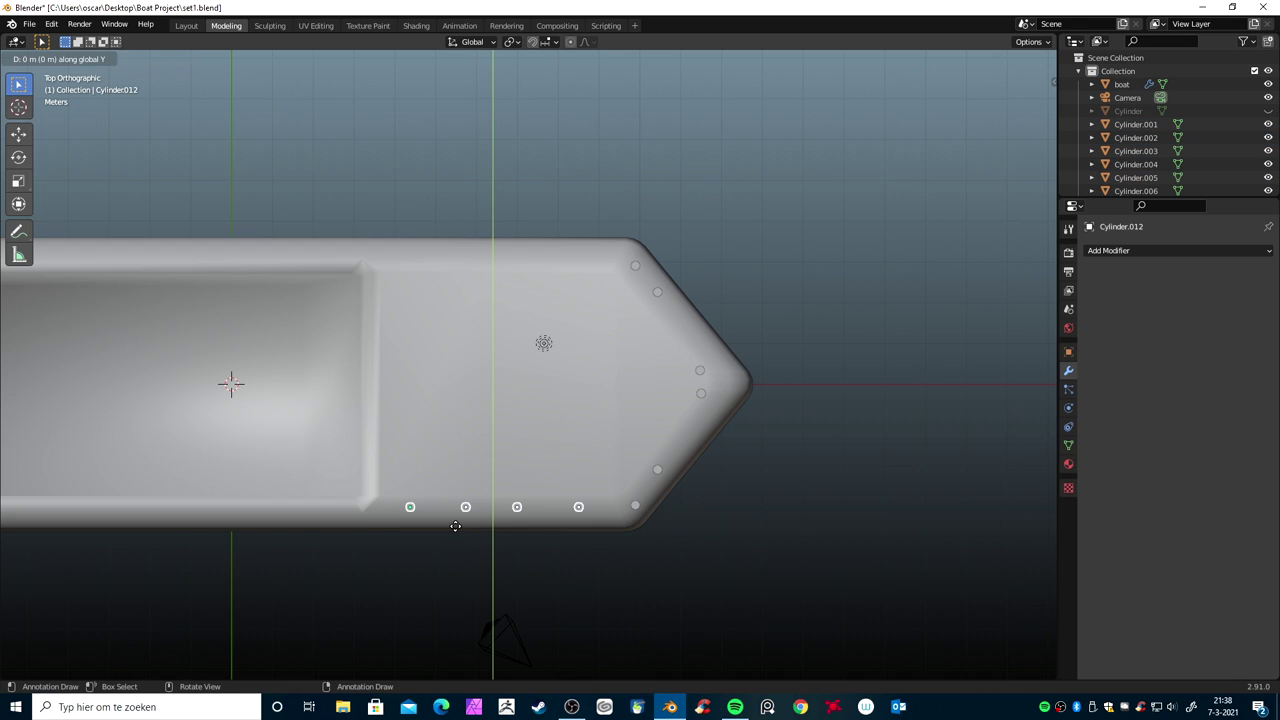
{"action": "left_click", "coordinate": [489, 276]}
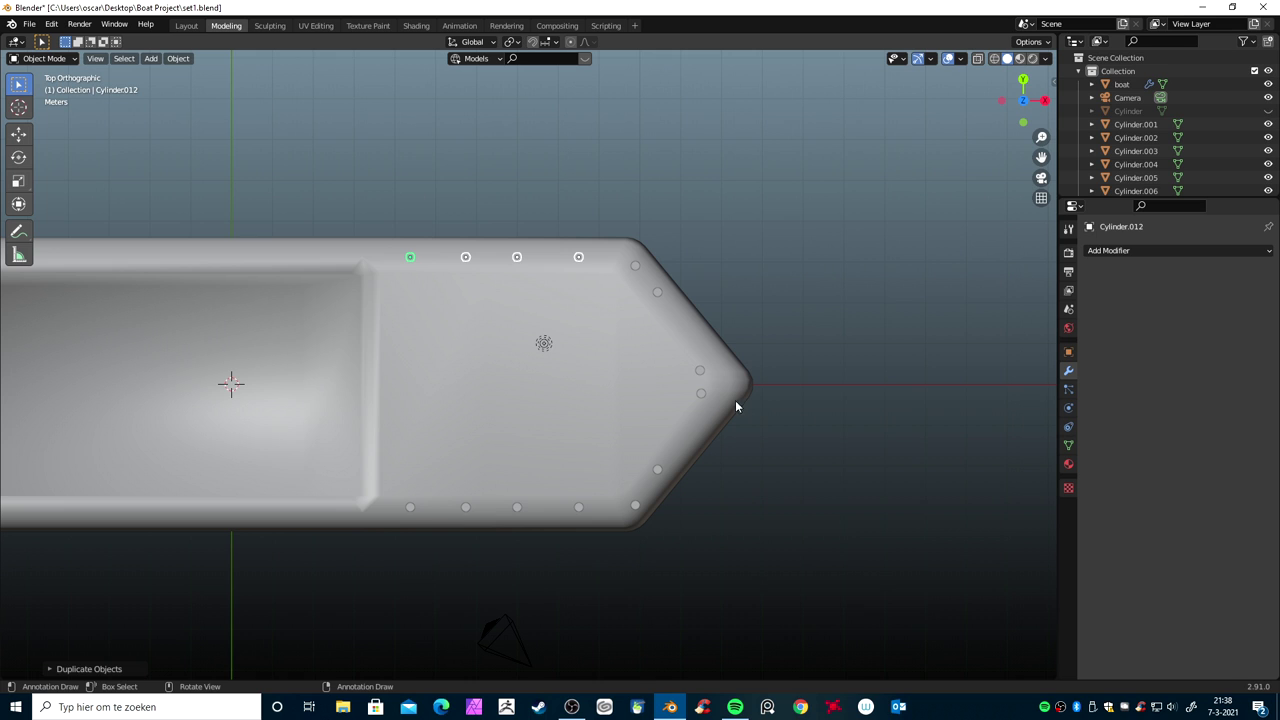
{"action": "left_click", "coordinate": [1268, 111]}
{"action": "mouse_move", "coordinate": [878, 429]}
{"action": "middle_mouse_down"}
{"action": "mouse_move", "coordinate": [580, 289]}
{"action": "mouse_move", "coordinate": [635, 495]}
{"action": "mouse_move", "coordinate": [727, 522]}
{"action": "middle_mouse_up"}
{"action": "scroll", "coordinate": [580, 289], "scroll_direction": "up", "scroll_amount": 3}
Nudge the four copied posts about -0.19 m along Y under the rail, then select the railing
{"action": "key", "text": "g"}
{"action": "key", "text": "y"}
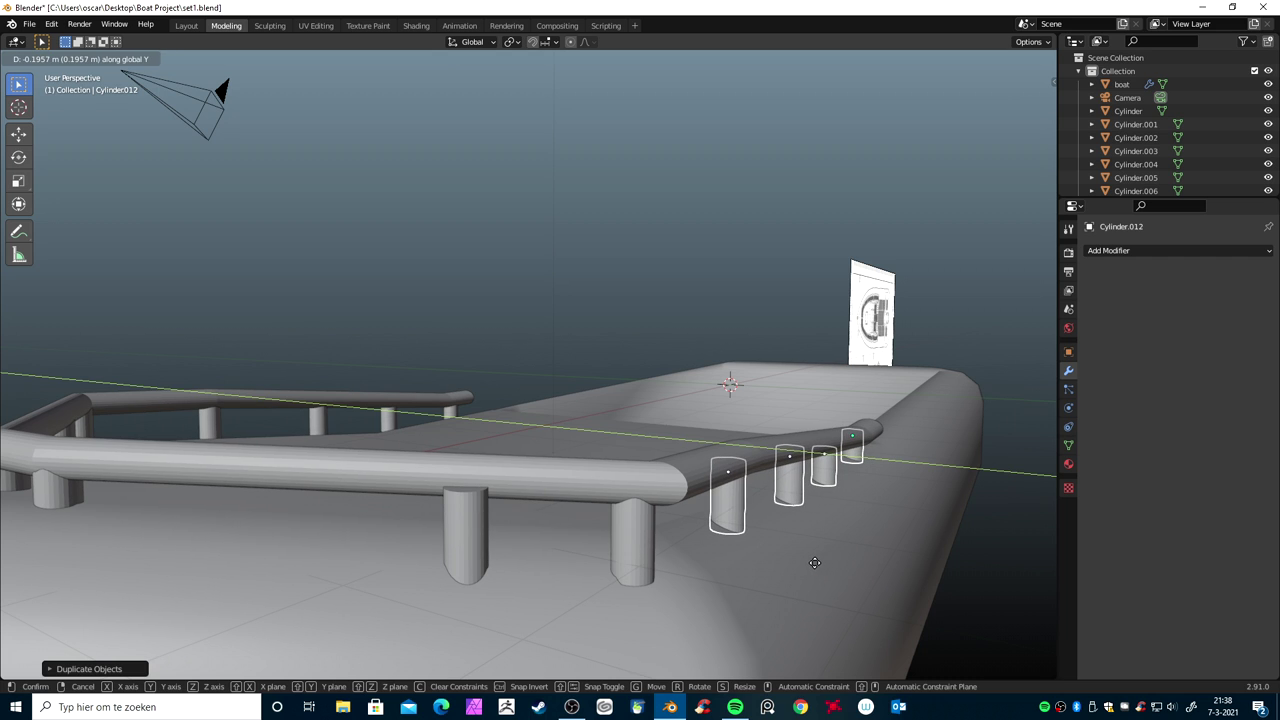
{"action": "left_click", "coordinate": [815, 563]}
{"action": "mouse_move", "coordinate": [821, 581]}
{"action": "middle_mouse_down"}
{"action": "mouse_move", "coordinate": [806, 556]}
{"action": "mouse_move", "coordinate": [726, 583]}
{"action": "mouse_move", "coordinate": [669, 560]}
{"action": "mouse_move", "coordinate": [651, 580]}
{"action": "mouse_move", "coordinate": [597, 591]}
{"action": "mouse_move", "coordinate": [594, 623]}
{"action": "mouse_move", "coordinate": [643, 558]}
{"action": "mouse_move", "coordinate": [518, 553]}
{"action": "mouse_move", "coordinate": [553, 552]}
{"action": "mouse_move", "coordinate": [536, 571]}
{"action": "middle_mouse_up"}
{"action": "key", "text": "ctrl+Tab"}
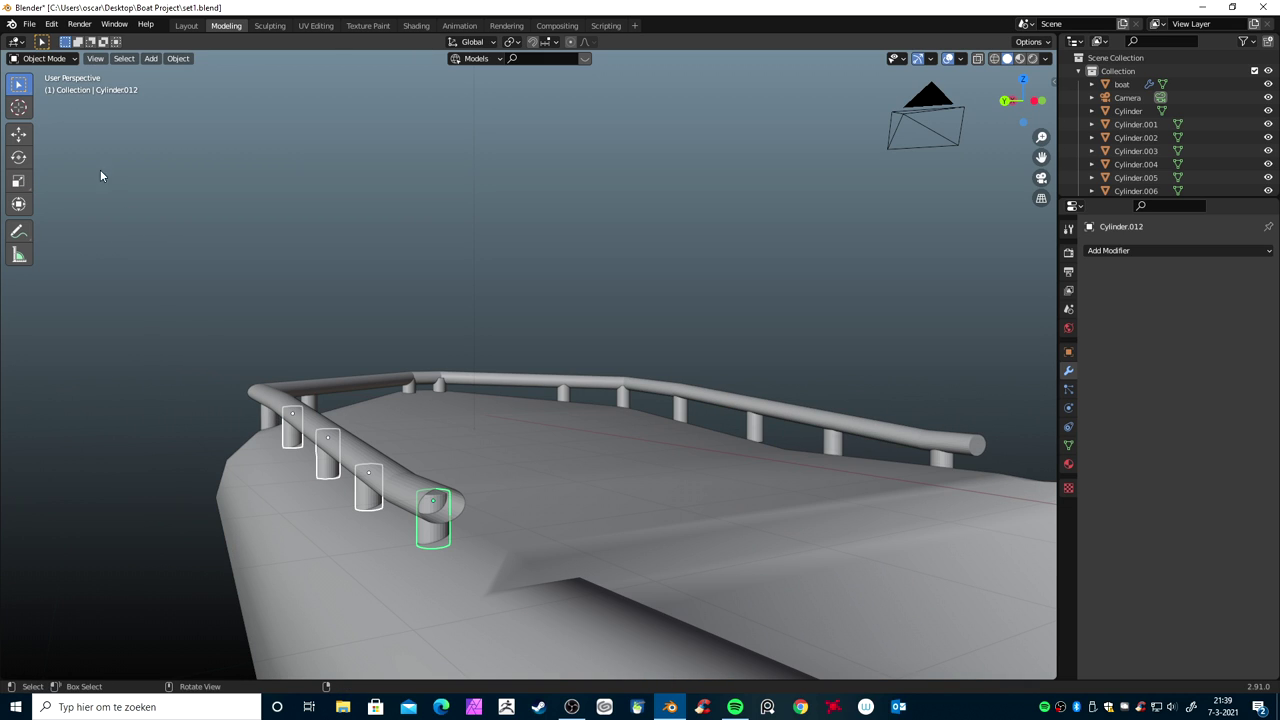
{"action": "left_click", "coordinate": [360, 463]}
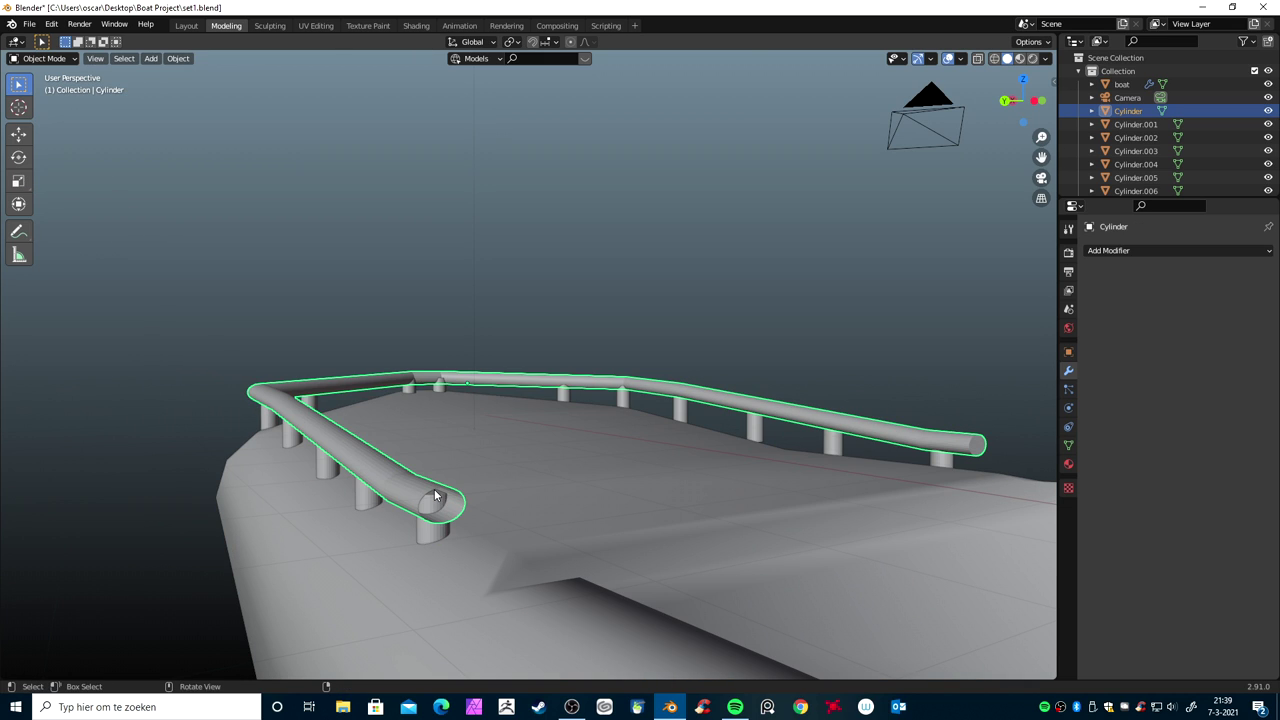
In Edit Mode, fill the rail tube's first open end loop with a face and inset it
{"action": "left_click", "coordinate": [48, 58]}
{"action": "left_click", "coordinate": [54, 88]}
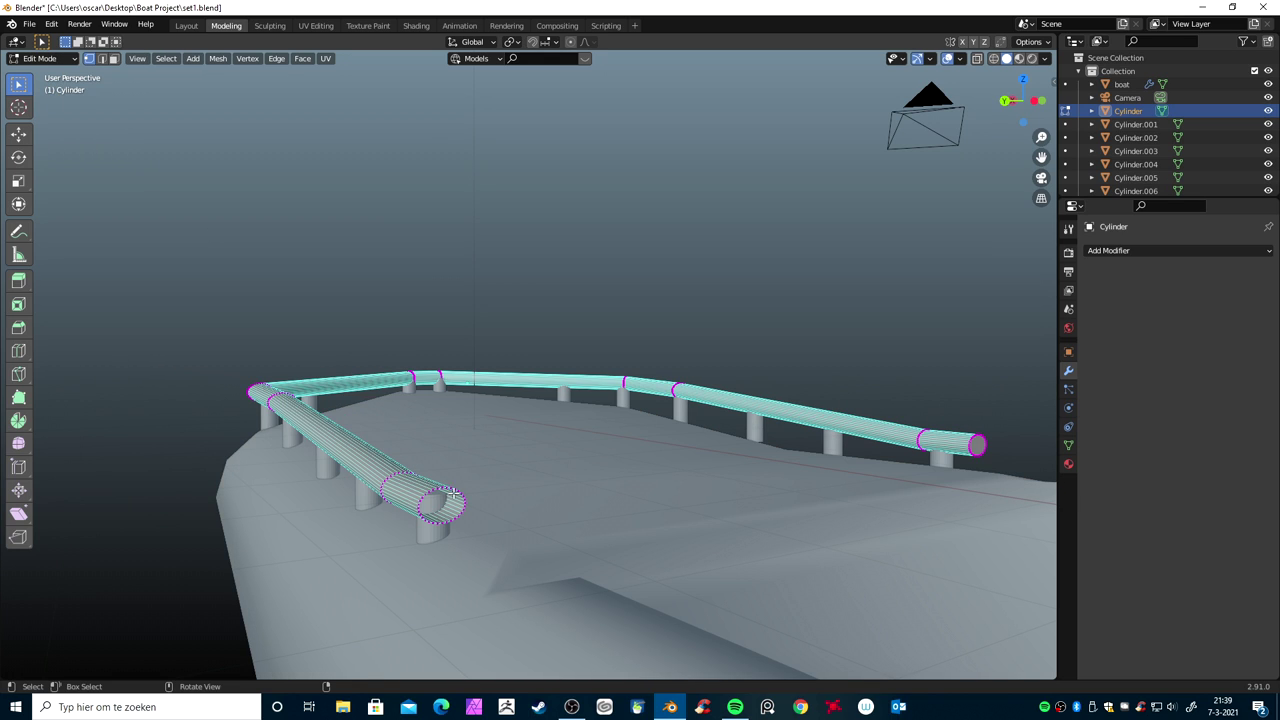
{"action": "key", "text": "ctrl+Tab"}
{"action": "left_click", "coordinate": [458, 517]}
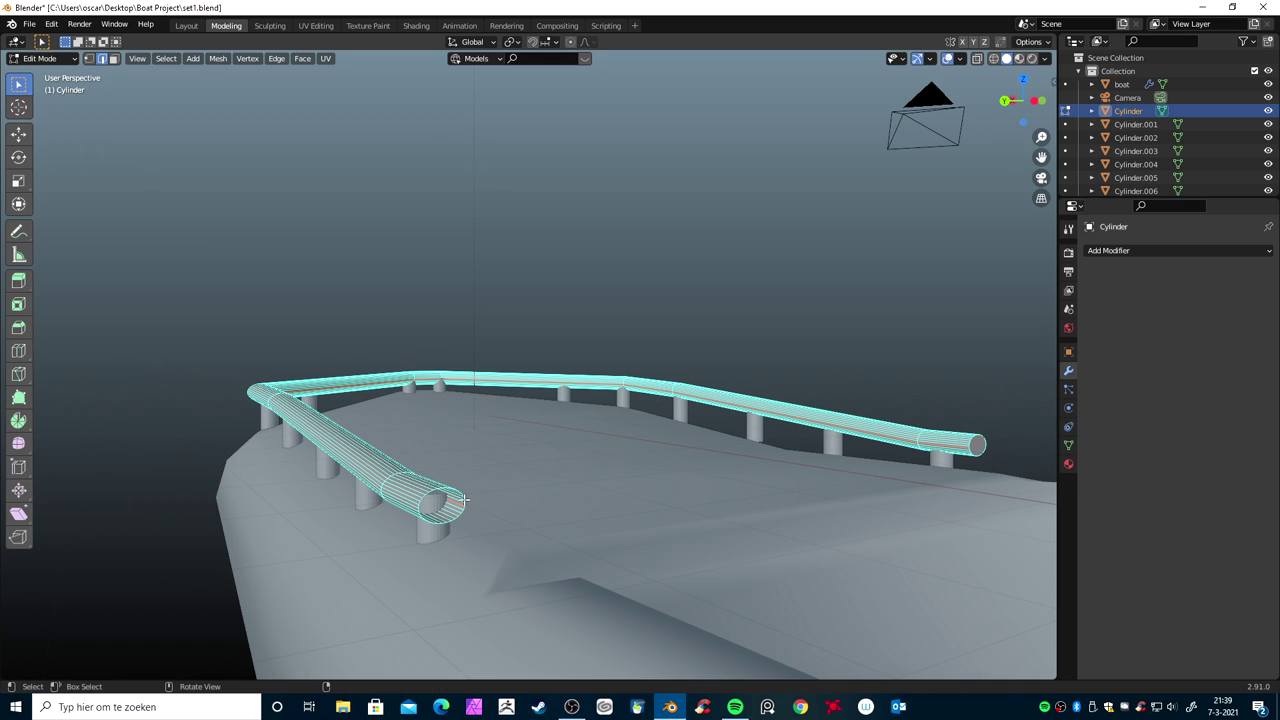
{"action": "left_click", "coordinate": [465, 512], "text": "alt"}
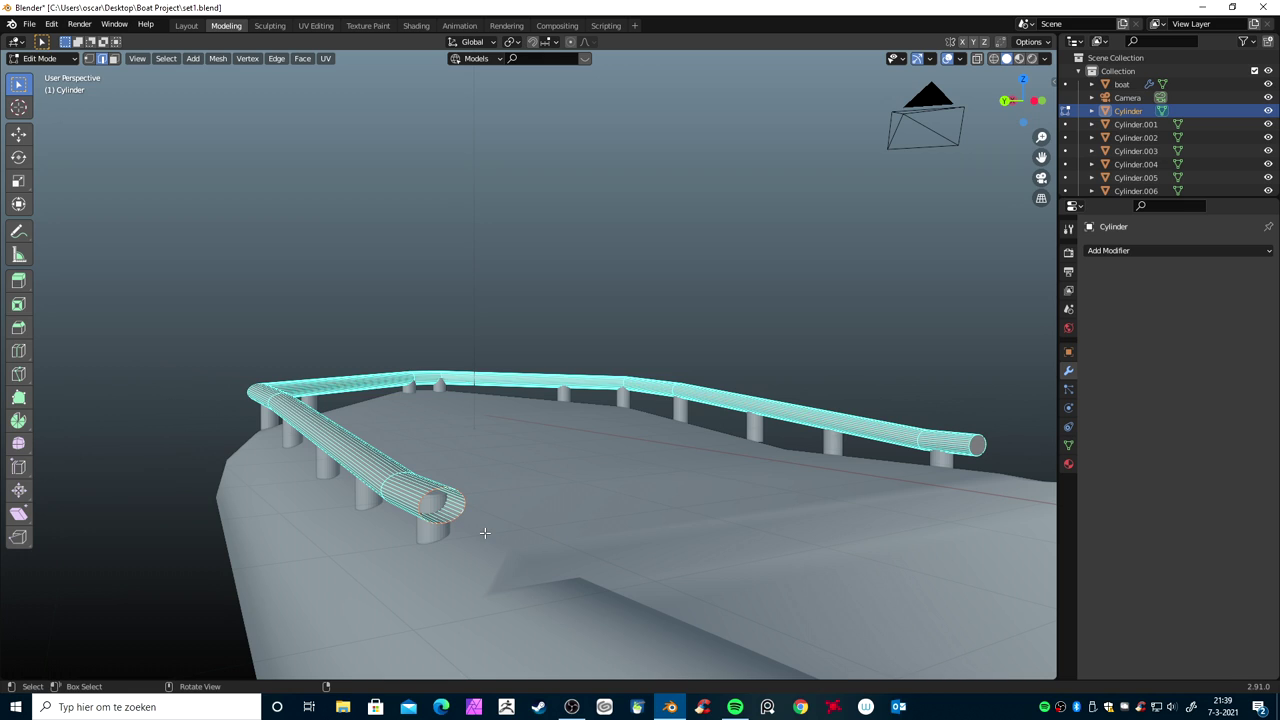
{"action": "key", "text": "f"}
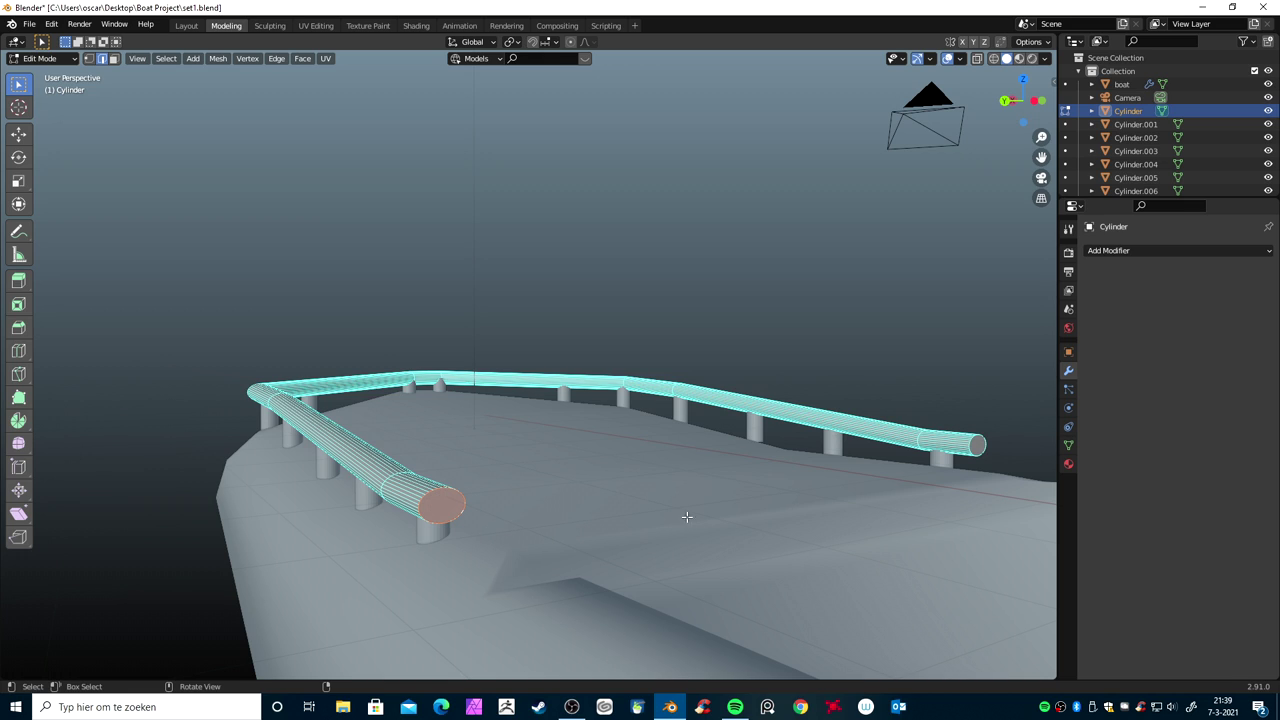
{"action": "key", "text": "i"}
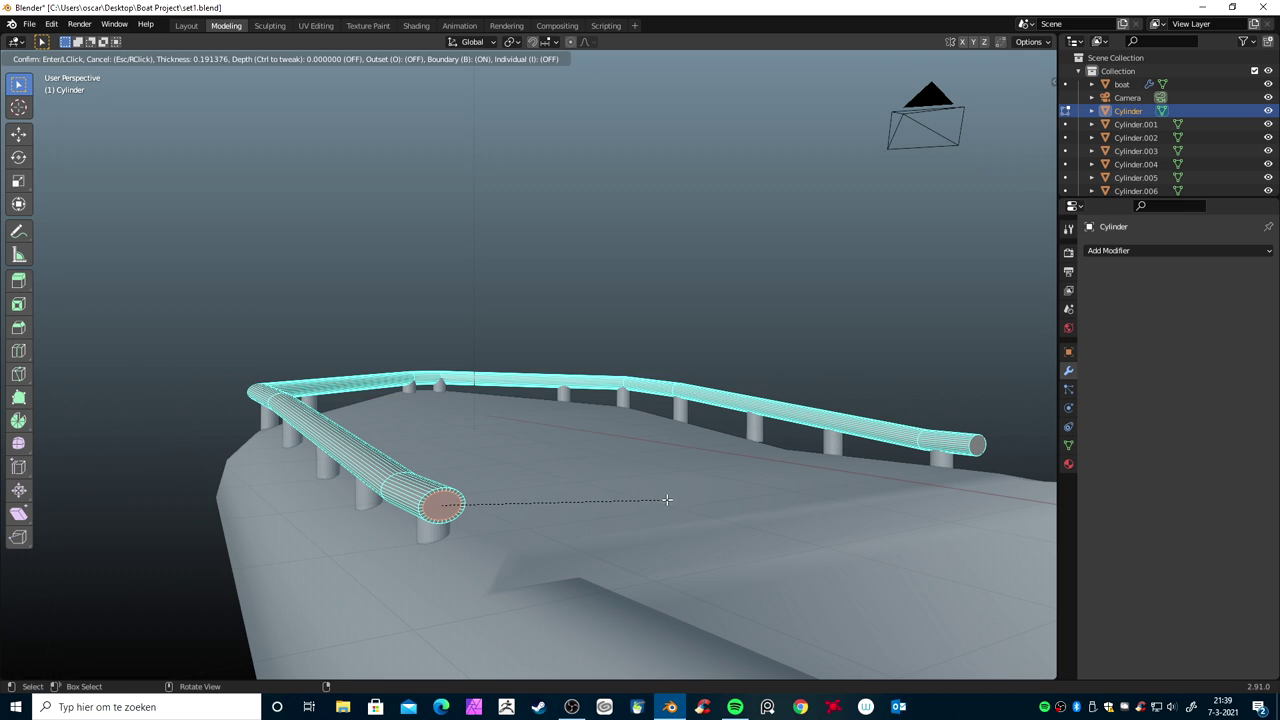
{"action": "left_click", "coordinate": [657, 501]}
Inset the face at the rail's other end, then return to Object Mode
{"action": "middle_click_drag", "start_coordinate": [724, 504], "coordinate": [814, 425]}
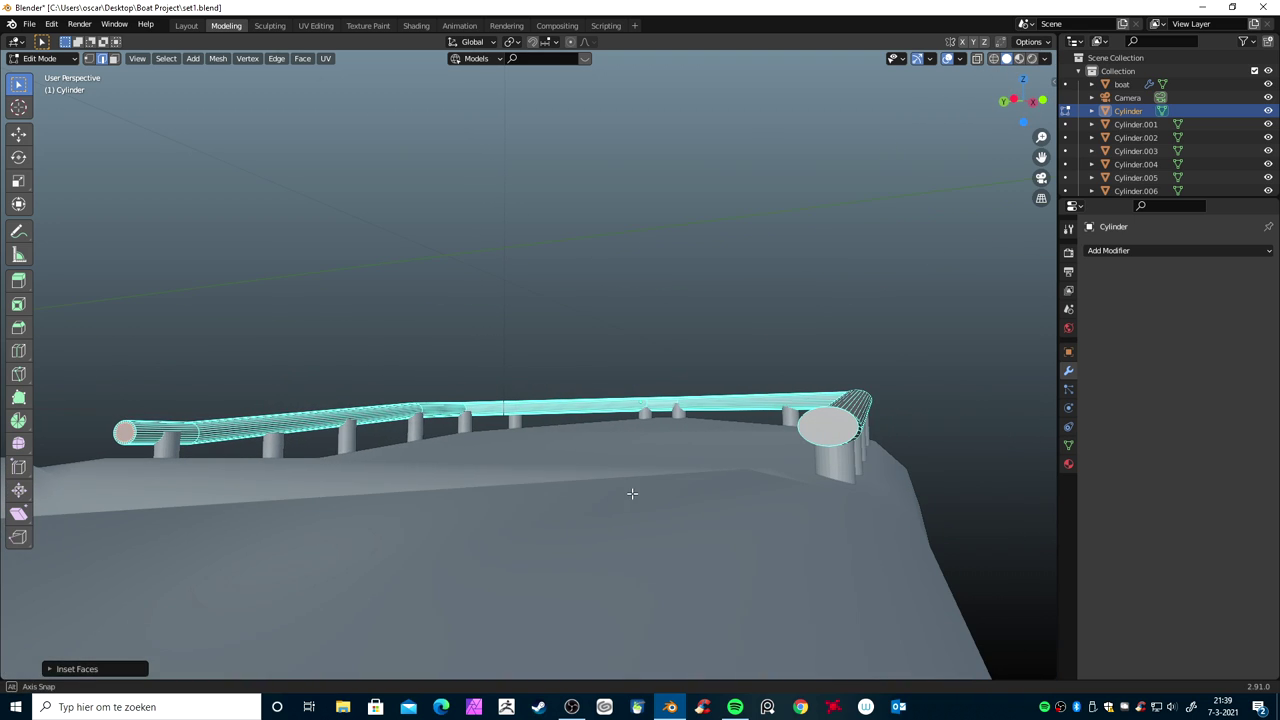
{"action": "left_click", "coordinate": [997, 497]}
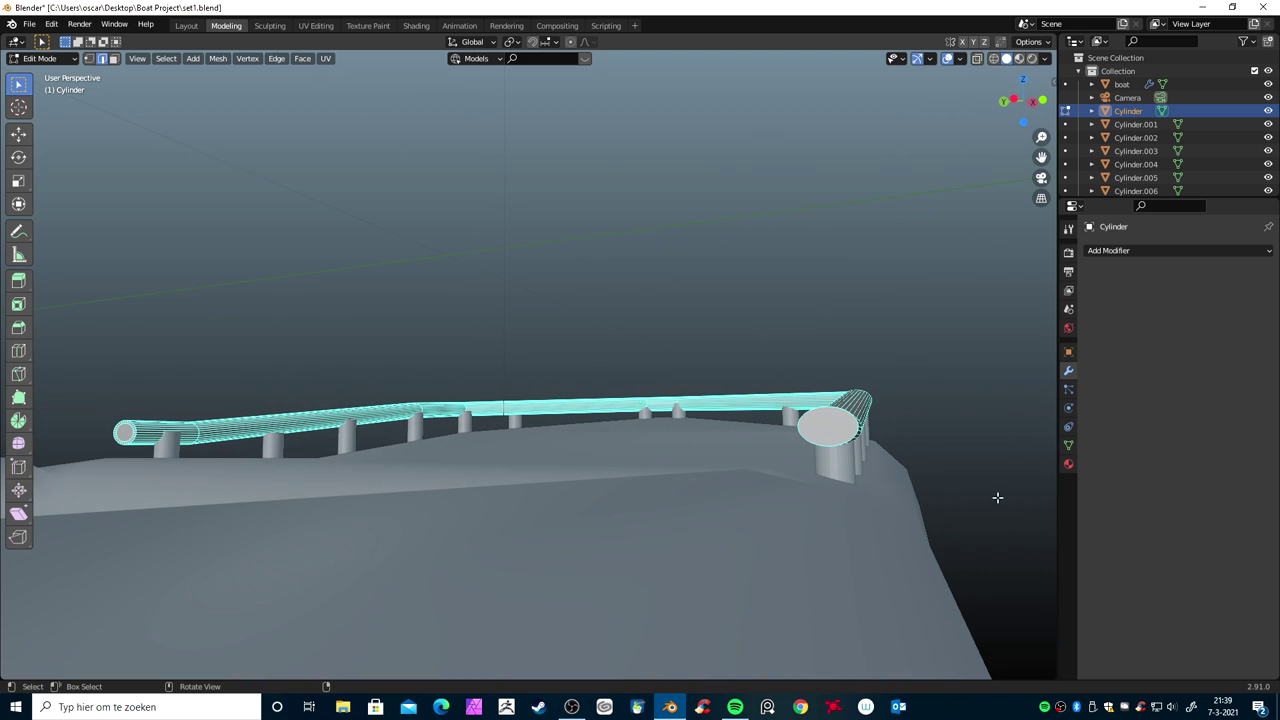
{"action": "key", "text": "ctrl+Tab"}
{"action": "left_click", "coordinate": [869, 461]}
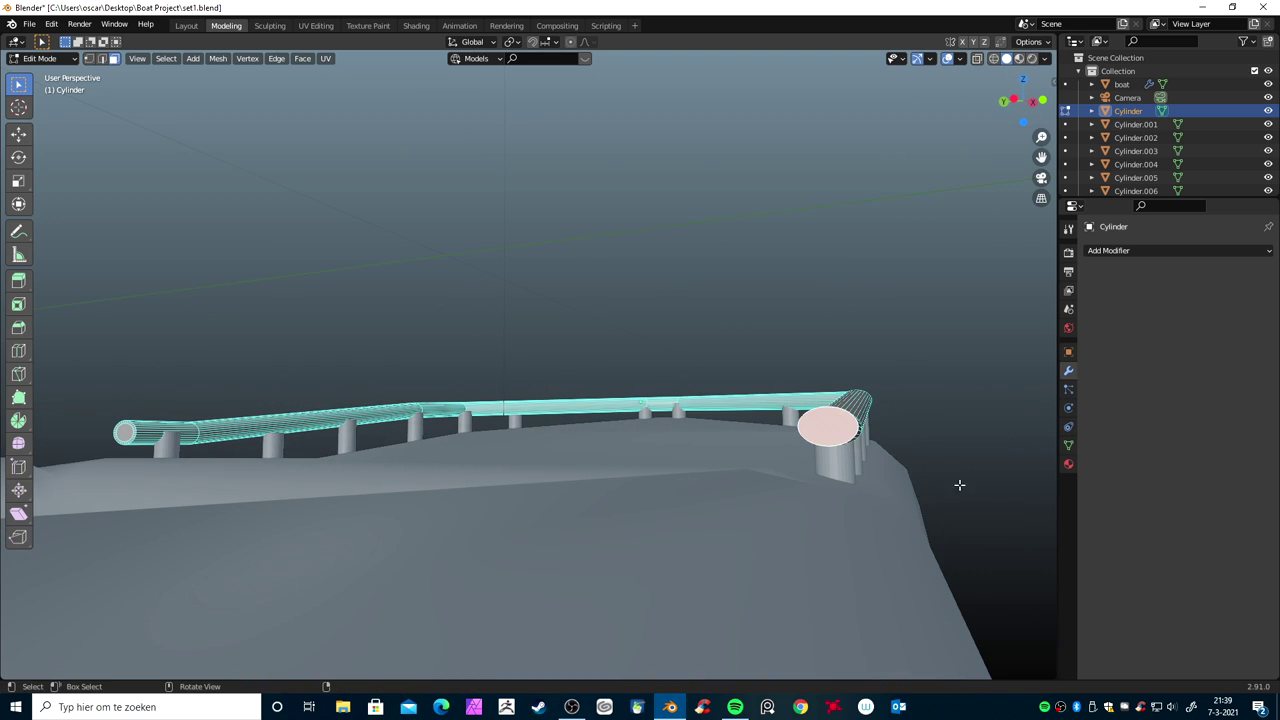
{"action": "key", "text": "i"}
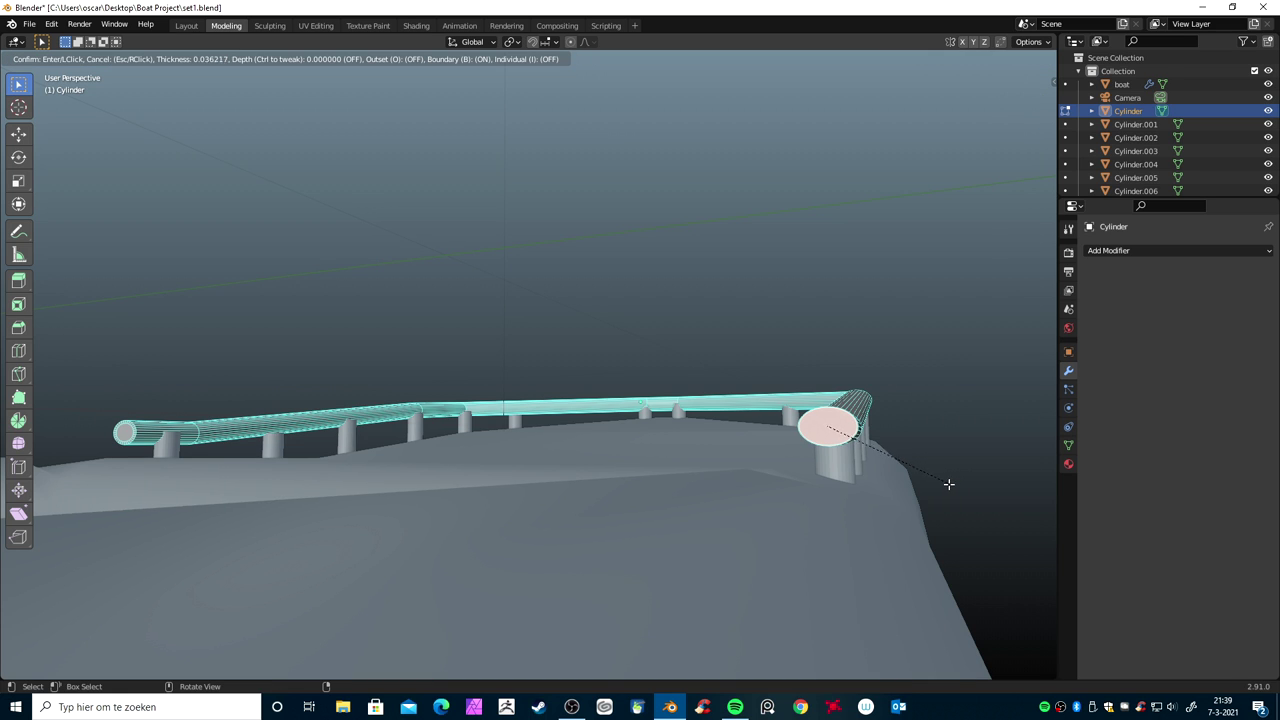
{"action": "left_click", "coordinate": [907, 477]}
{"action": "mouse_move", "coordinate": [907, 477]}
{"action": "middle_mouse_down"}
{"action": "mouse_move", "coordinate": [171, 371]}
{"action": "mouse_move", "coordinate": [695, 500]}
{"action": "mouse_move", "coordinate": [579, 484]}
{"action": "mouse_move", "coordinate": [570, 500]}
{"action": "mouse_move", "coordinate": [688, 508]}
{"action": "middle_mouse_up"}
{"action": "key", "text": "Tab"}
{"action": "scroll", "coordinate": [583, 490], "scroll_direction": "down", "scroll_amount": 4}
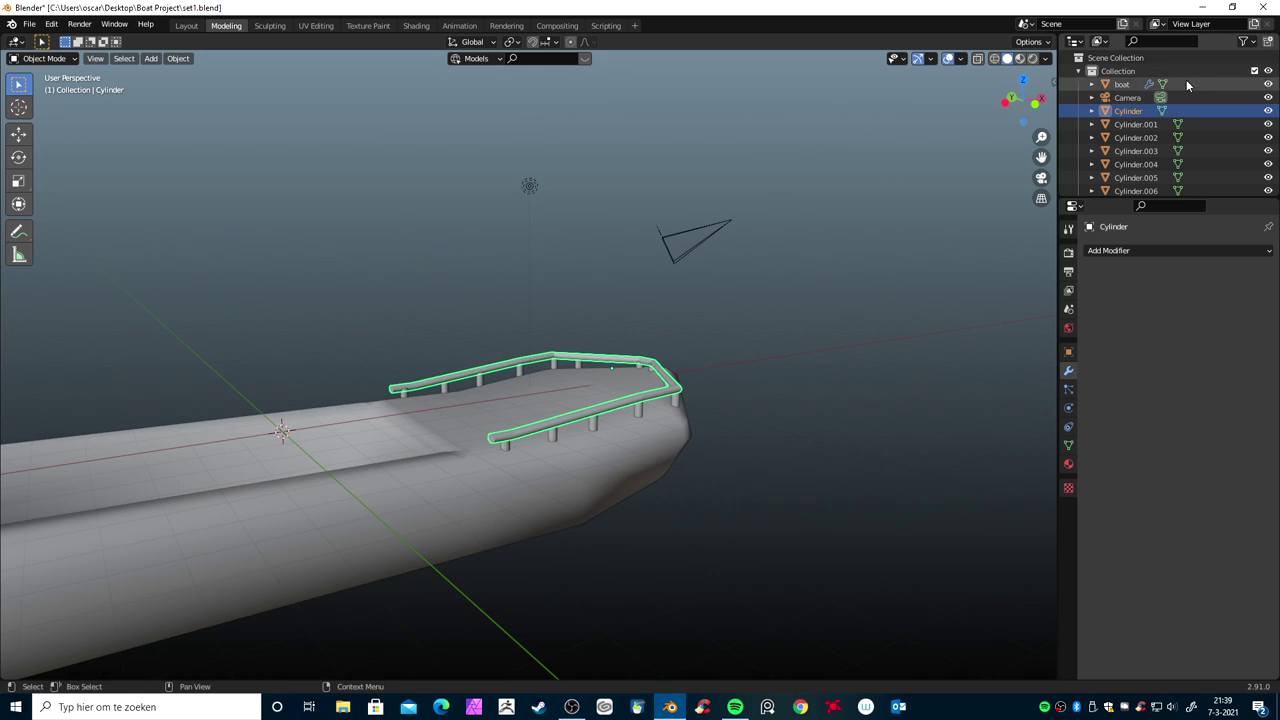
{"action": "scroll", "coordinate": [1268, 165], "scroll_direction": "down", "scroll_amount": 3}
{"action": "scroll", "coordinate": [1268, 165], "scroll_direction": "down", "scroll_amount": 3}
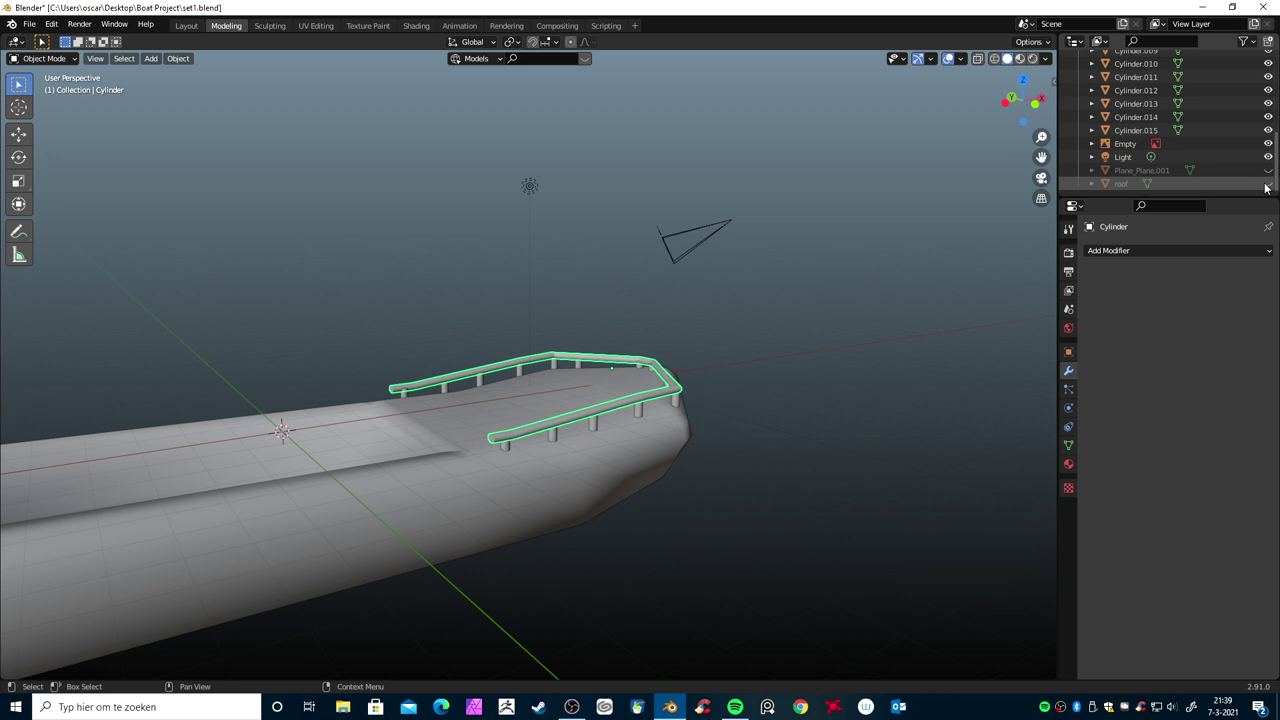
{"action": "left_click", "coordinate": [1268, 183]}
{"action": "left_click", "coordinate": [1268, 170]}
{"action": "mouse_move", "coordinate": [909, 257]}
{"action": "middle_mouse_down"}
{"action": "mouse_move", "coordinate": [793, 331]}
{"action": "mouse_move", "coordinate": [771, 325]}
{"action": "mouse_move", "coordinate": [706, 394]}
{"action": "mouse_move", "coordinate": [668, 384]}
{"action": "mouse_move", "coordinate": [624, 406]}
{"action": "mouse_move", "coordinate": [604, 503]}
{"action": "mouse_move", "coordinate": [588, 461]}
{"action": "mouse_move", "coordinate": [689, 406]}
{"action": "mouse_move", "coordinate": [494, 422]}
{"action": "middle_mouse_up"}
{"action": "left_click", "coordinate": [743, 334]}
{"action": "scroll", "coordinate": [494, 417], "scroll_direction": "up", "scroll_amount": 2}
{"action": "scroll", "coordinate": [541, 452], "scroll_direction": "up", "scroll_amount": 3}
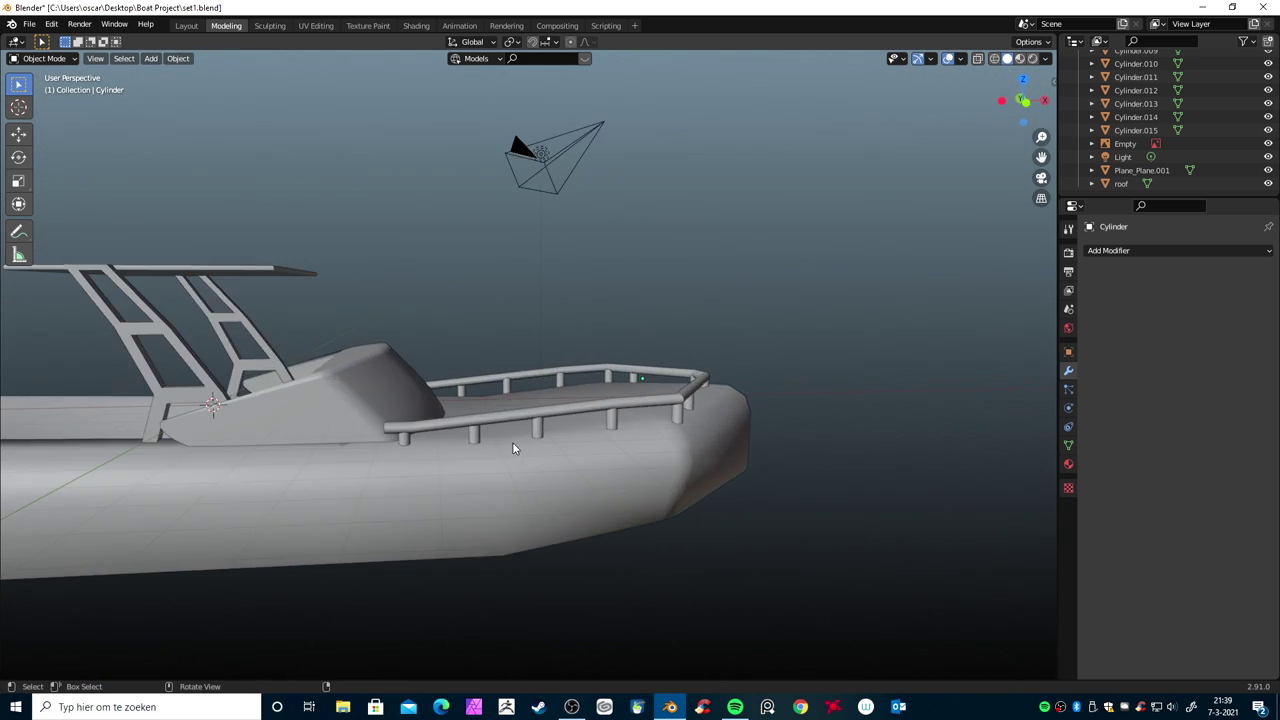
{"action": "left_click", "coordinate": [442, 424]}
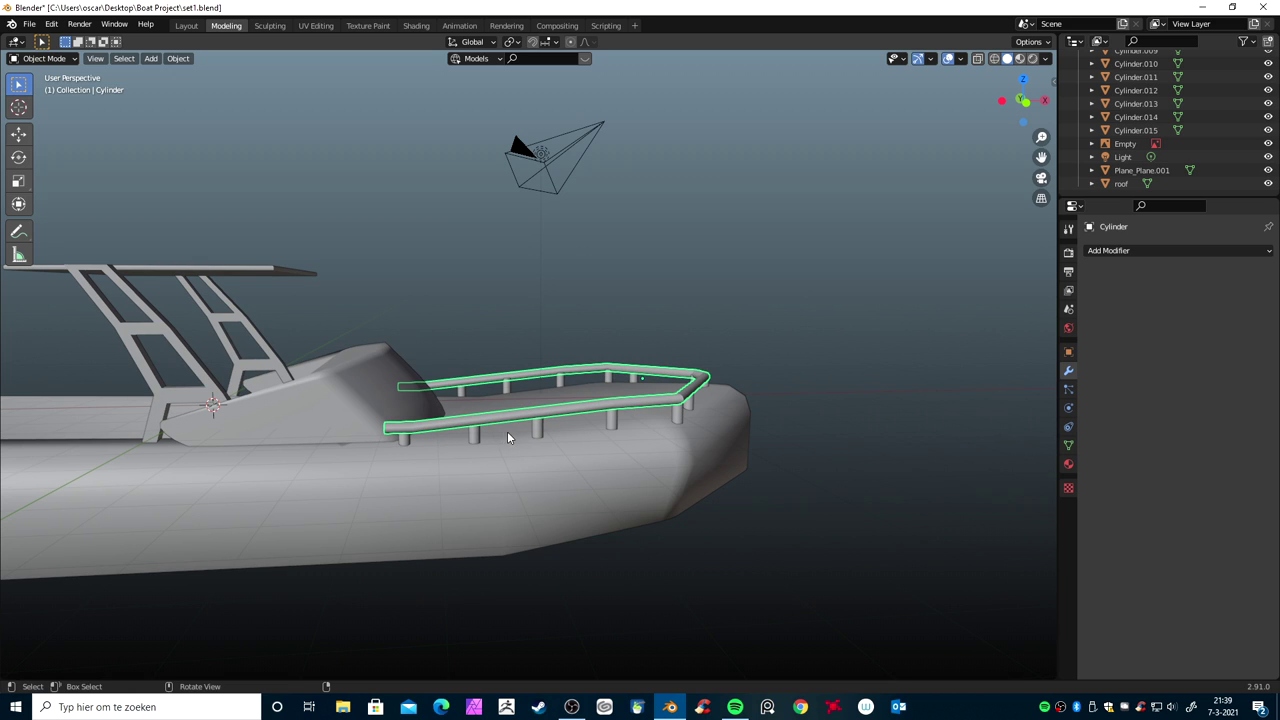
{"action": "key", "text": "g"}
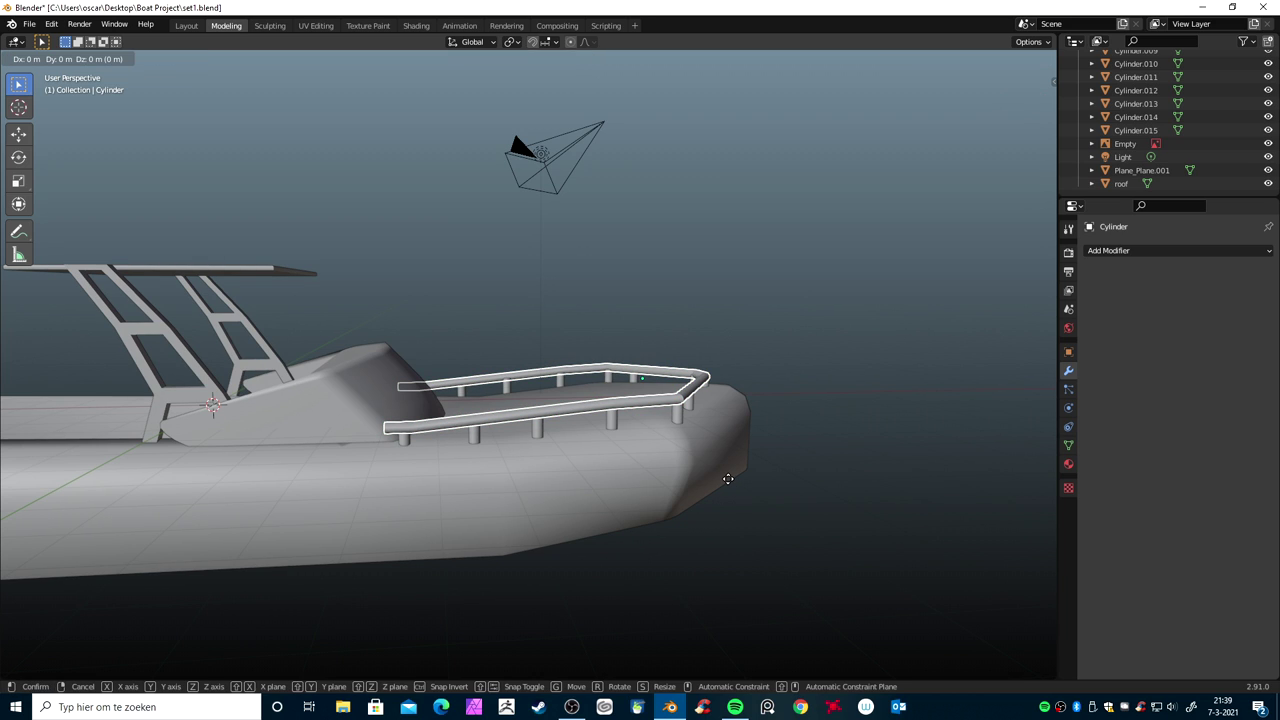
Cancel the railing move and shift-select the support posts, keeping the railing active
{"action": "right_click", "coordinate": [669, 434]}
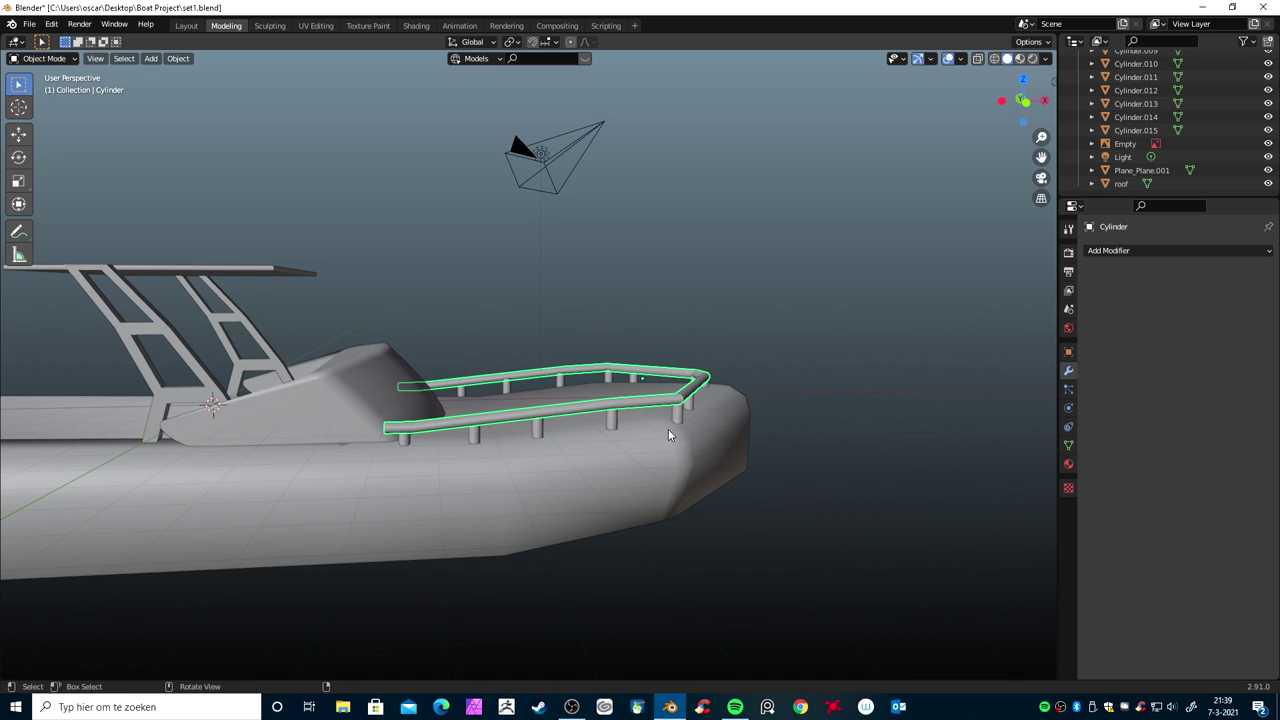
{"action": "left_click", "coordinate": [409, 439], "text": "shift"}
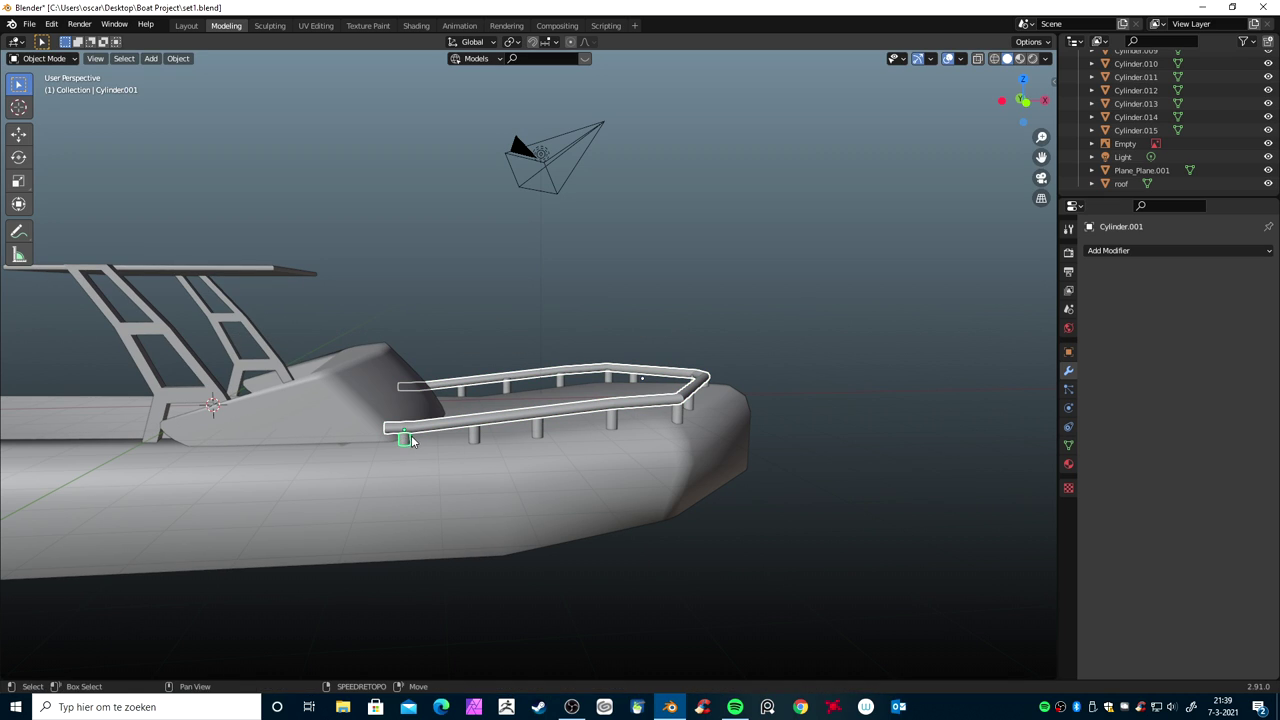
{"action": "left_click", "coordinate": [462, 392], "text": "shift"}
{"action": "left_click", "coordinate": [506, 388], "text": "shift"}
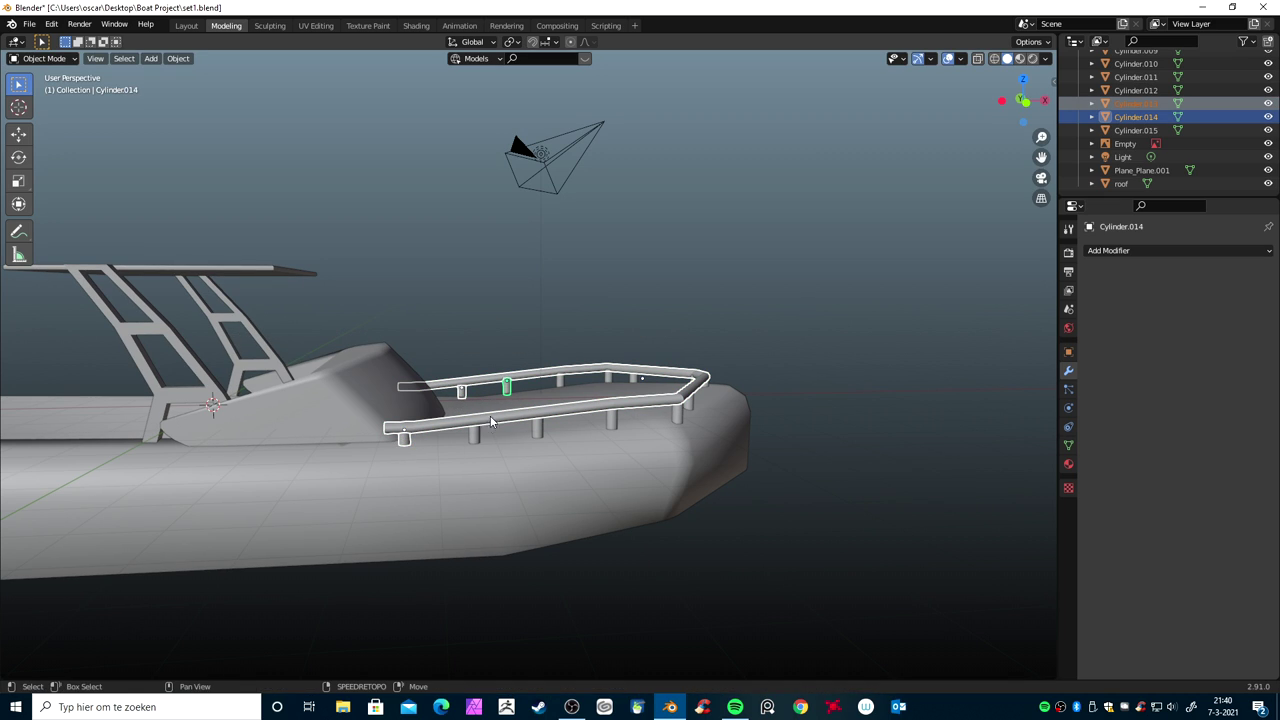
{"action": "left_click", "coordinate": [475, 437], "text": "shift"}
{"action": "left_click", "coordinate": [538, 430], "text": "shift"}
{"action": "left_click", "coordinate": [561, 383], "text": "shift"}
{"action": "left_click", "coordinate": [609, 379], "text": "shift"}
{"action": "left_click", "coordinate": [634, 381], "text": "shift"}
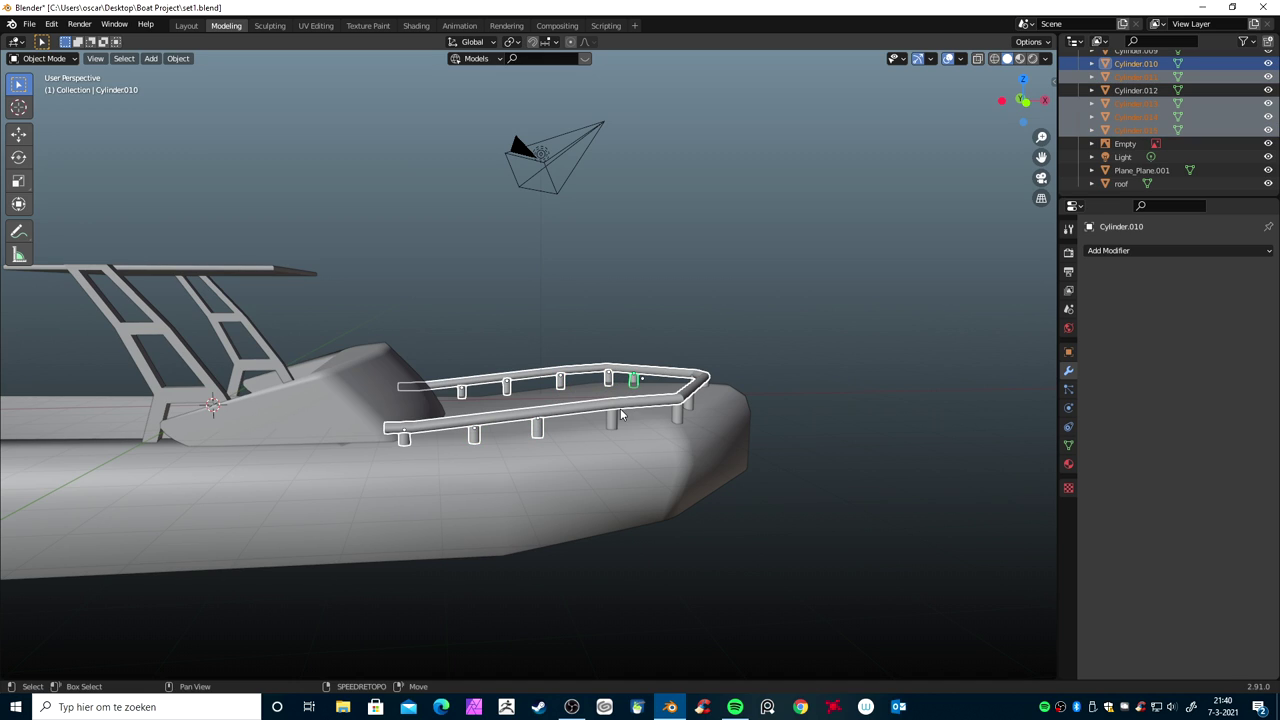
{"action": "left_click", "coordinate": [614, 427], "text": "shift"}
{"action": "left_click", "coordinate": [678, 414], "text": "shift"}
{"action": "left_click", "coordinate": [688, 404], "text": "shift"}
Add the remaining far-side posts to the selection and join everything with Ctrl+J
{"action": "middle_click_drag", "start_coordinate": [766, 471], "coordinate": [540, 398]}
{"action": "left_click", "coordinate": [540, 400], "text": "shift"}
{"action": "middle_click_drag", "start_coordinate": [745, 431], "coordinate": [640, 450]}
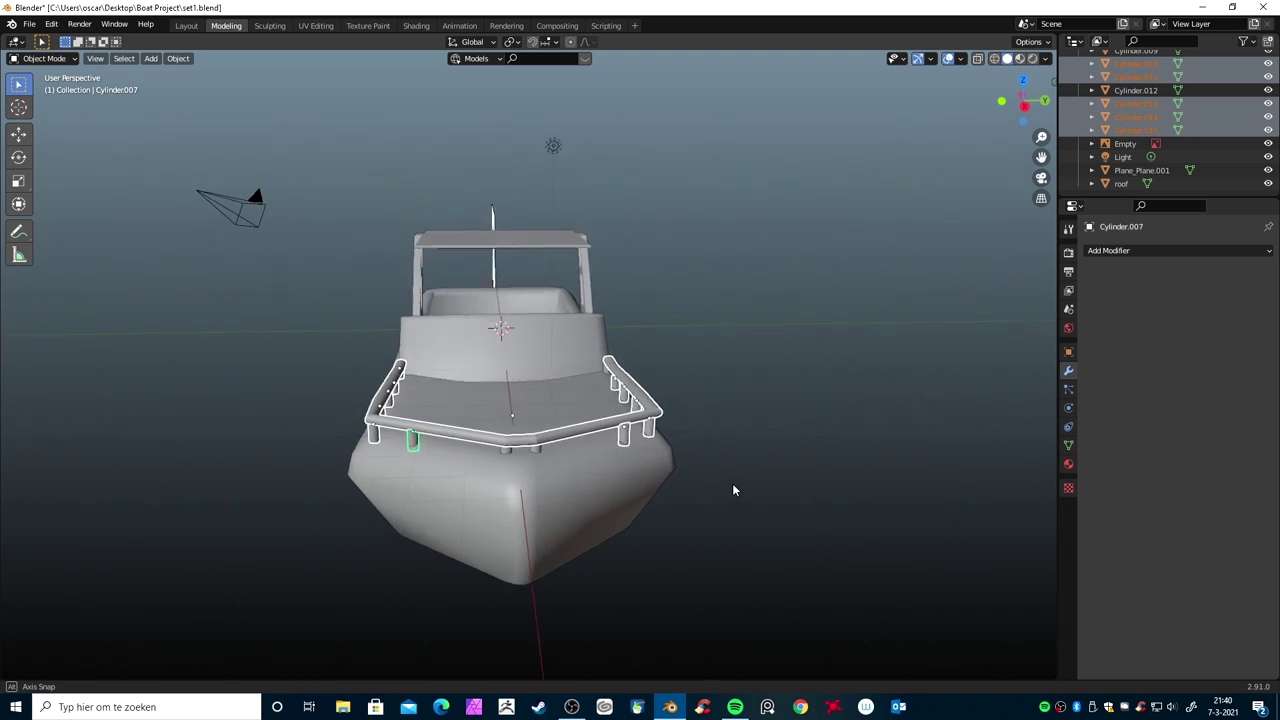
{"action": "left_click", "coordinate": [524, 425], "text": "shift"}
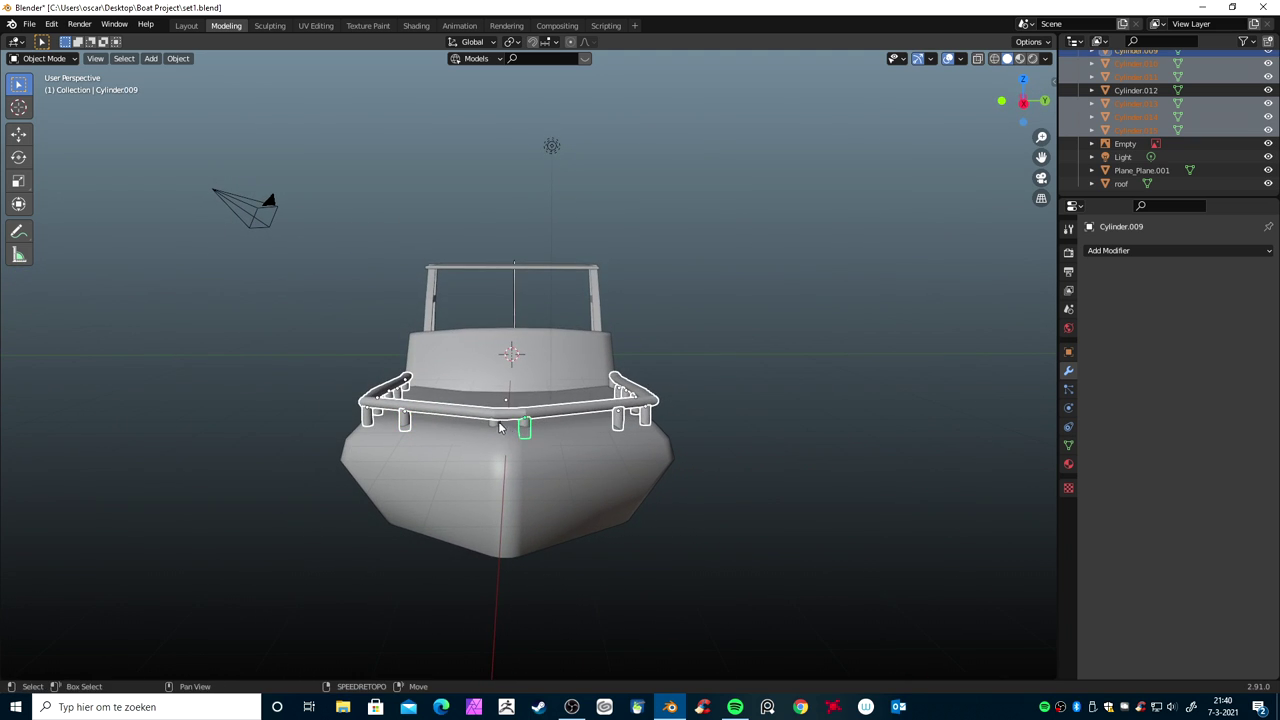
{"action": "left_click", "coordinate": [494, 427], "text": "shift"}
{"action": "mouse_move", "coordinate": [650, 471]}
{"action": "middle_mouse_down"}
{"action": "mouse_move", "coordinate": [646, 546]}
{"action": "mouse_move", "coordinate": [572, 509]}
{"action": "middle_mouse_up"}
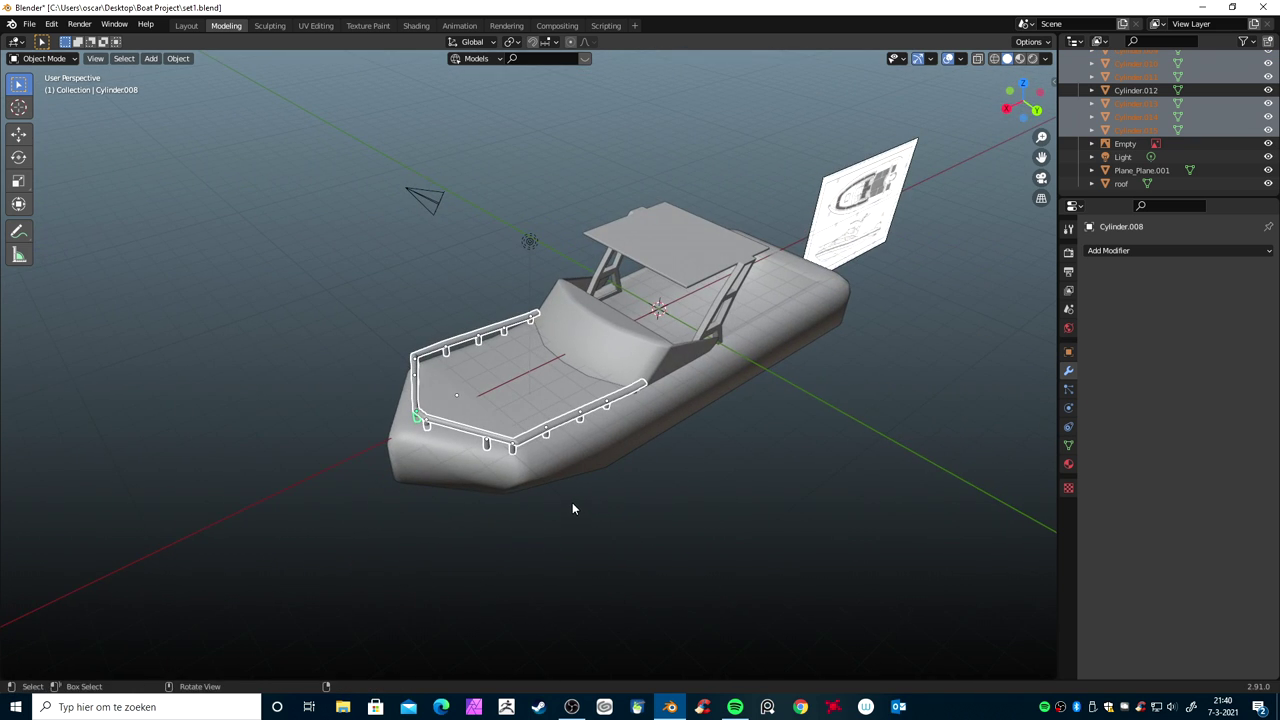
{"action": "key", "text": "ctrl+j"}
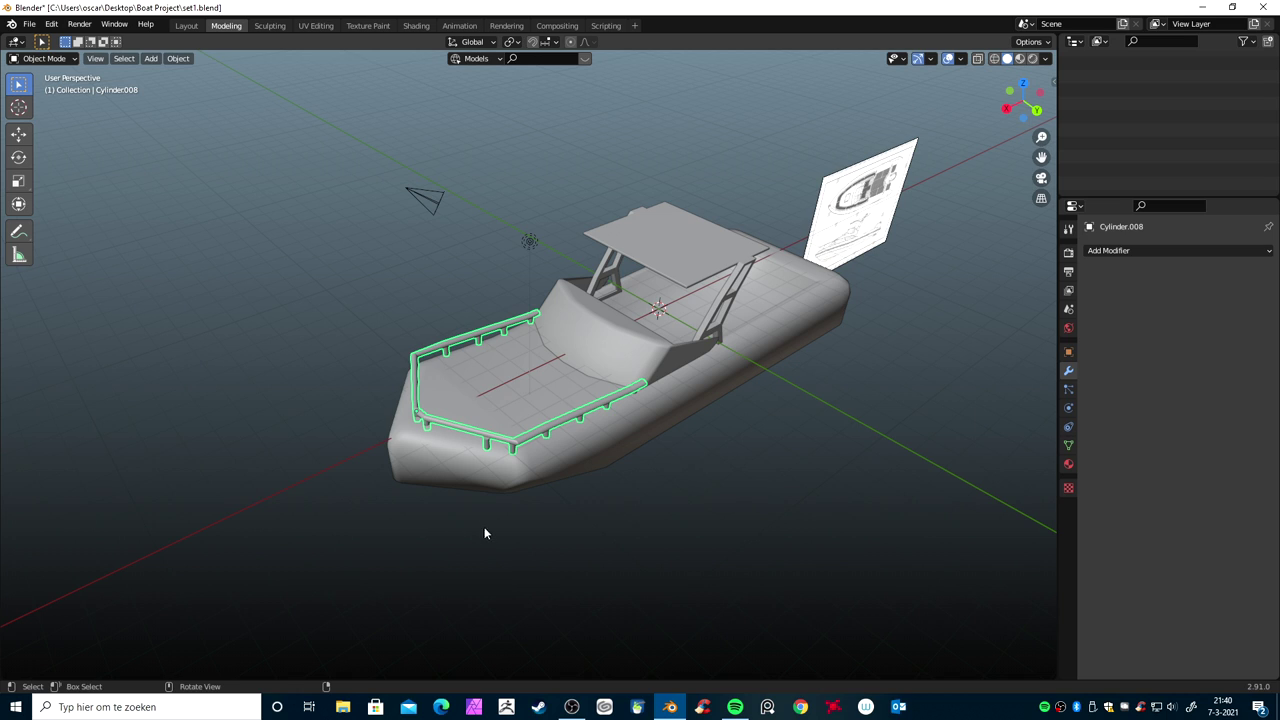
Begin renaming the joined Cylinder.008 object in the Outliner
{"action": "scroll", "coordinate": [651, 516], "scroll_direction": "down", "scroll_amount": 1}
{"action": "scroll", "coordinate": [1165, 130], "scroll_direction": "up", "scroll_amount": 3}
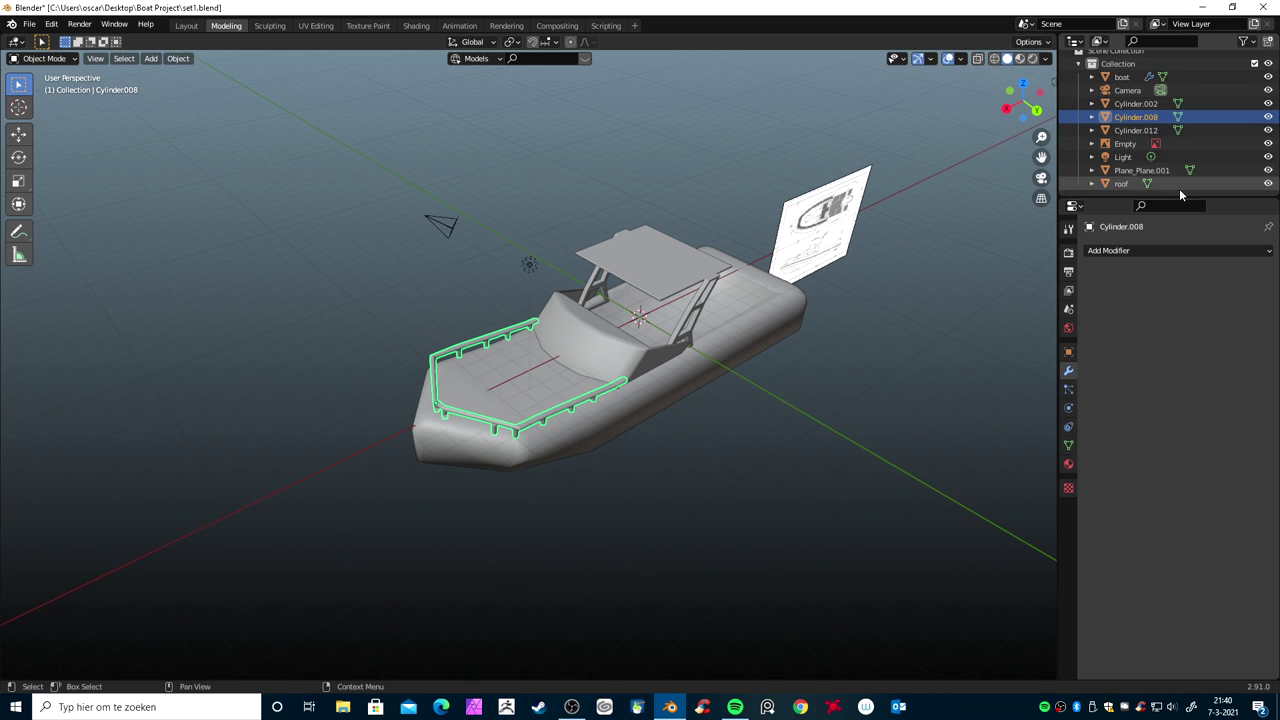
{"action": "left_click_drag", "start_coordinate": [1172, 201], "coordinate": [1174, 278]}
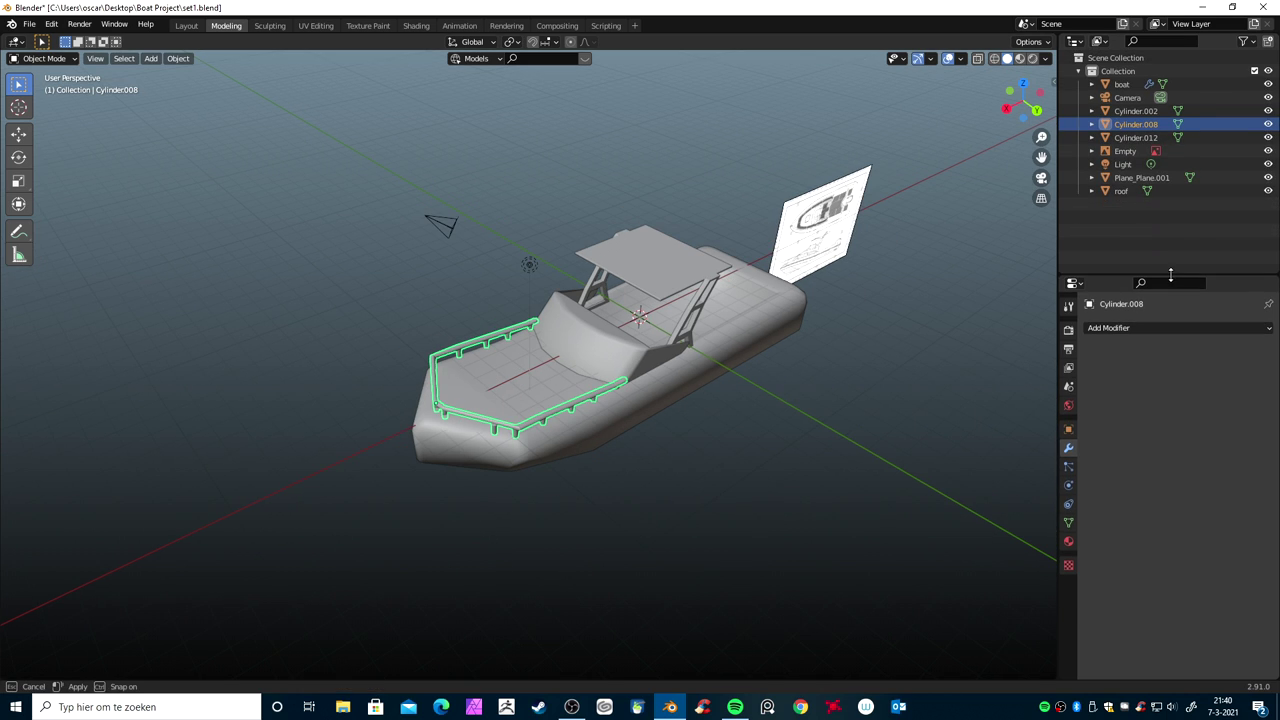
{"action": "double_click", "coordinate": [1158, 123]}
Name the joined object 'rail' and shift it slightly along the X axis
{"action": "type", "text": "rail"}
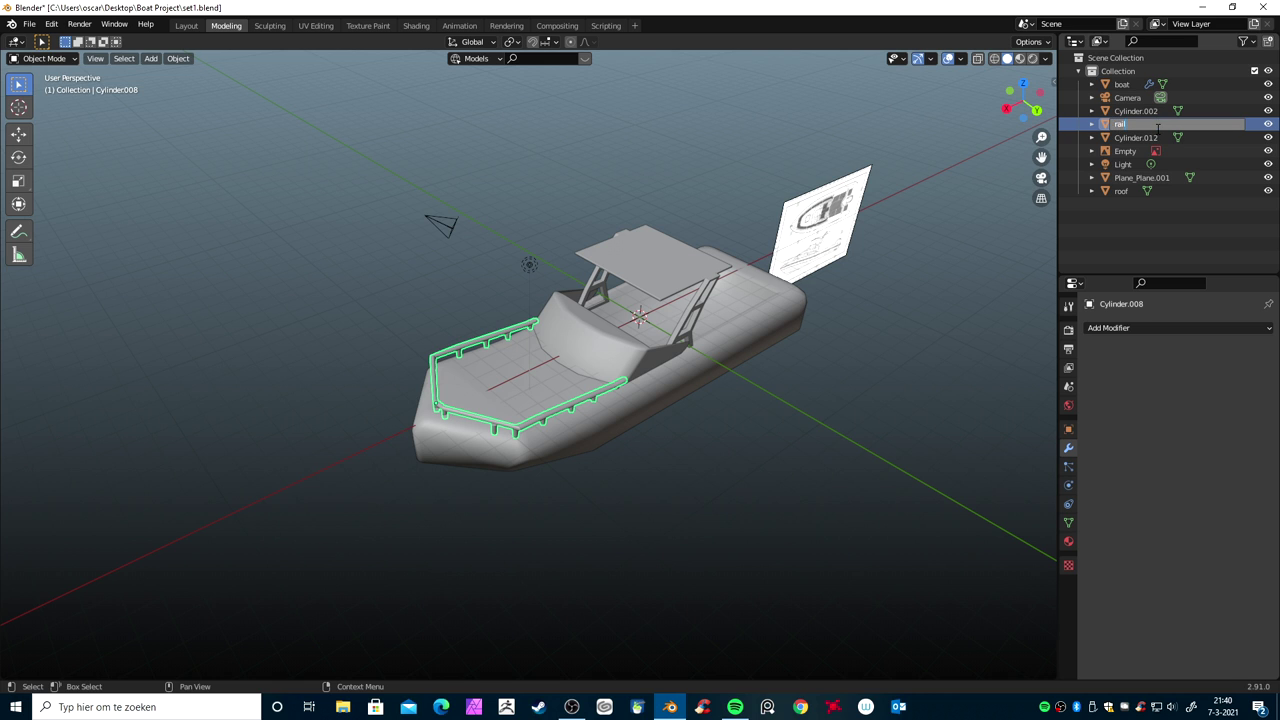
{"action": "key", "text": "Return"}
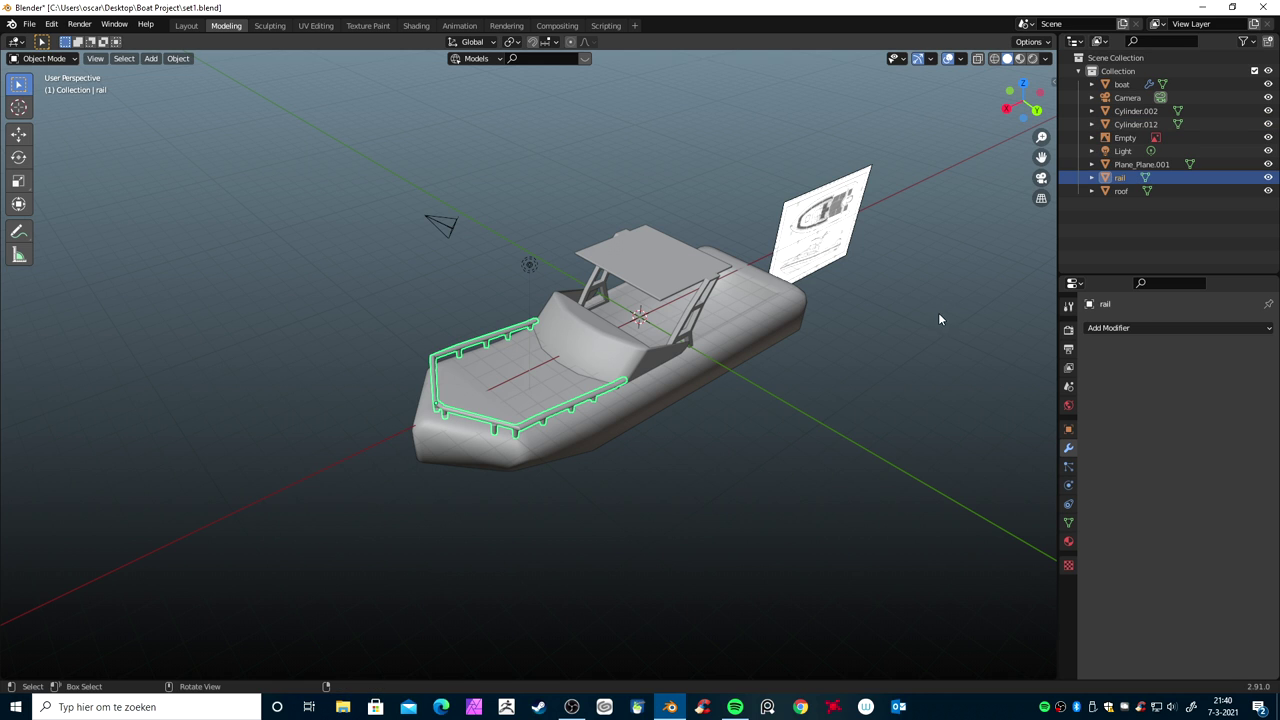
{"action": "middle_click_drag", "start_coordinate": [654, 533], "coordinate": [696, 525]}
{"action": "scroll", "coordinate": [800, 512], "scroll_direction": "up", "scroll_amount": 4}
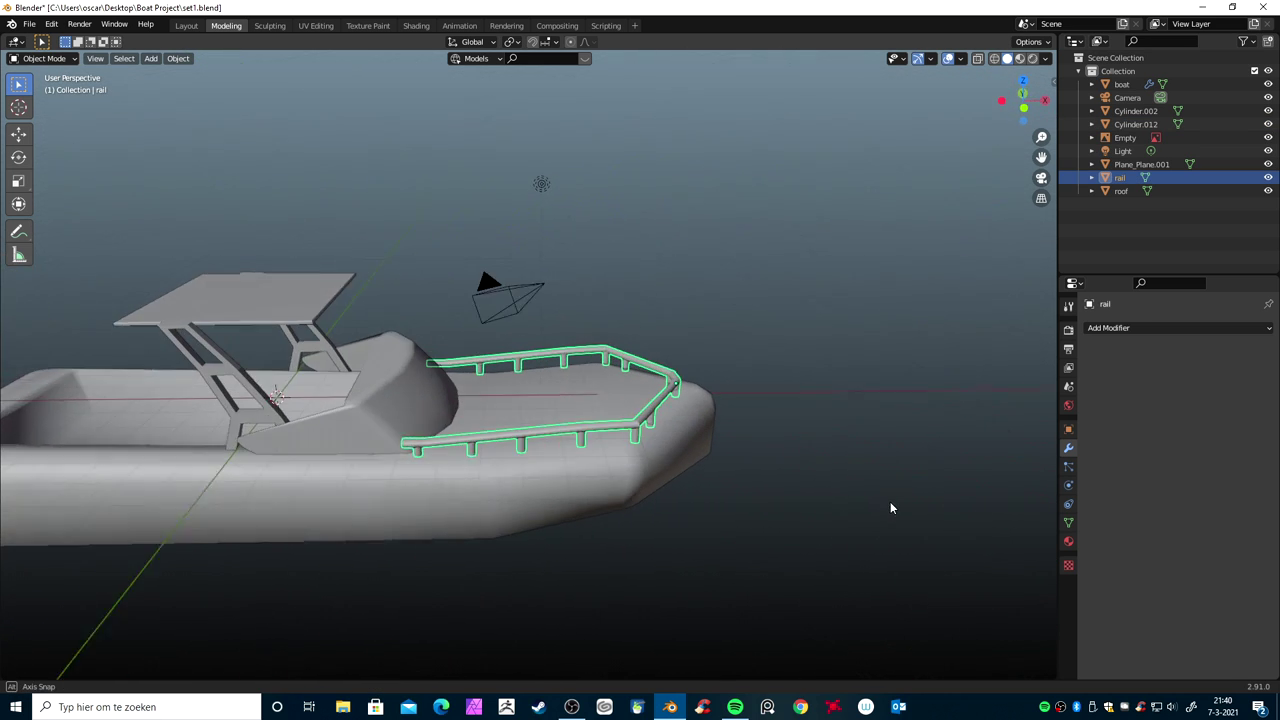
{"action": "key", "text": "g"}
{"action": "key", "text": "x"}
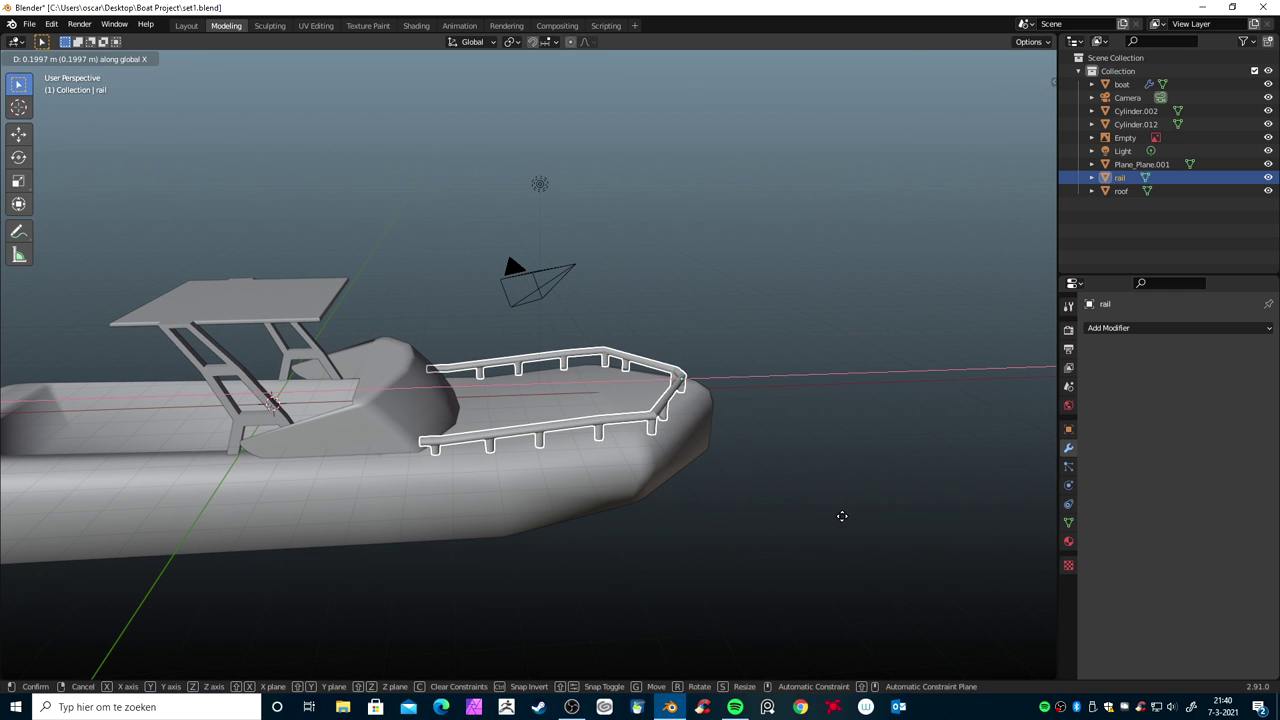
{"action": "left_click", "coordinate": [842, 516]}
Orbit to a low side-on view to check the rail, then deselect everything
{"action": "mouse_move", "coordinate": [845, 514]}
{"action": "middle_mouse_down"}
{"action": "mouse_move", "coordinate": [807, 540]}
{"action": "mouse_move", "coordinate": [761, 522]}
{"action": "mouse_move", "coordinate": [720, 562]}
{"action": "mouse_move", "coordinate": [722, 543]}
{"action": "mouse_move", "coordinate": [734, 559]}
{"action": "mouse_move", "coordinate": [680, 590]}
{"action": "mouse_move", "coordinate": [643, 571]}
{"action": "mouse_move", "coordinate": [643, 585]}
{"action": "mouse_move", "coordinate": [617, 545]}
{"action": "mouse_move", "coordinate": [617, 559]}
{"action": "middle_mouse_up"}
{"action": "left_click", "coordinate": [721, 560]}
{"action": "left_click", "coordinate": [610, 499]}
{"action": "mouse_move", "coordinate": [610, 499]}
{"action": "middle_mouse_down"}
{"action": "mouse_move", "coordinate": [600, 511]}
{"action": "mouse_move", "coordinate": [448, 486]}
{"action": "mouse_move", "coordinate": [487, 494]}
{"action": "mouse_move", "coordinate": [449, 514]}
{"action": "mouse_move", "coordinate": [414, 577]}
{"action": "mouse_move", "coordinate": [338, 504]}
{"action": "mouse_move", "coordinate": [318, 463]}
{"action": "mouse_move", "coordinate": [295, 468]}
{"action": "mouse_move", "coordinate": [403, 480]}
{"action": "mouse_move", "coordinate": [520, 518]}
{"action": "middle_mouse_up"}
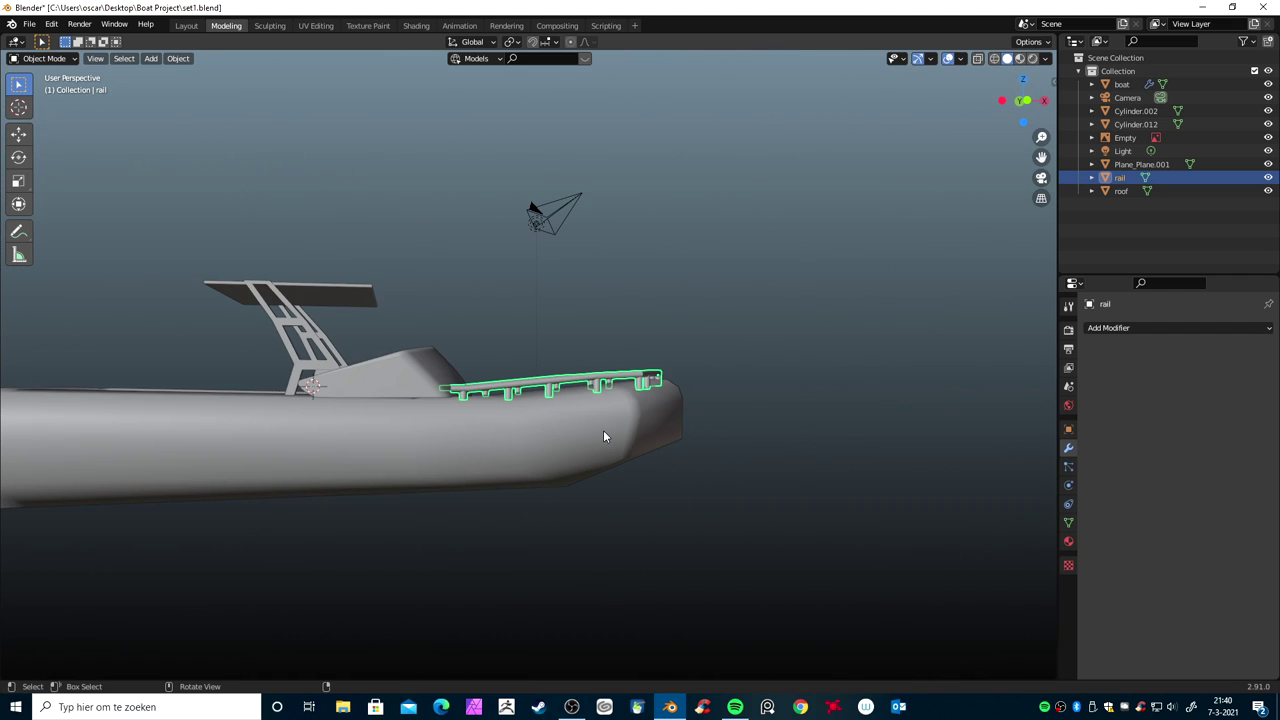
{"action": "key", "text": "alt+a"}
Unwrap the whole rail mesh with Smart UV Project in Edit Mode
{"action": "left_click", "coordinate": [589, 375]}
{"action": "key", "text": "Tab"}
{"action": "scroll", "coordinate": [581, 397], "scroll_direction": "up", "scroll_amount": 3}
{"action": "key", "text": "a"}
{"action": "key", "text": "u"}
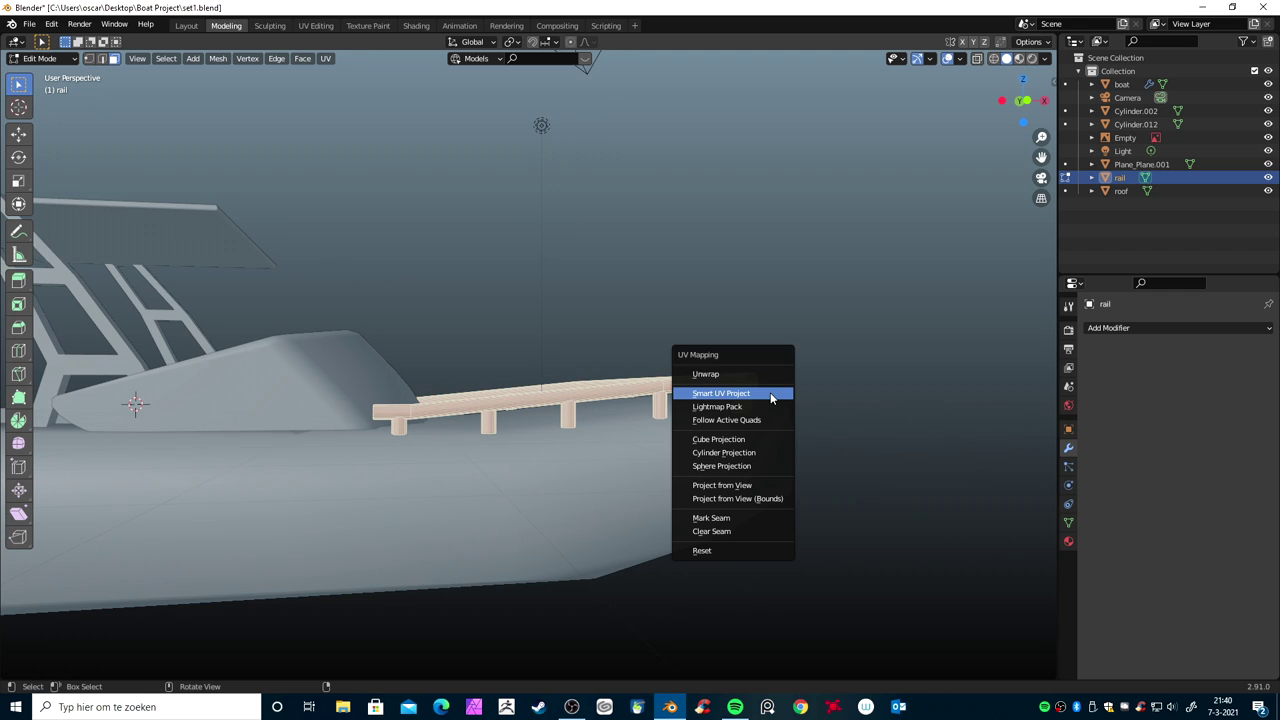
{"action": "left_click", "coordinate": [770, 392]}
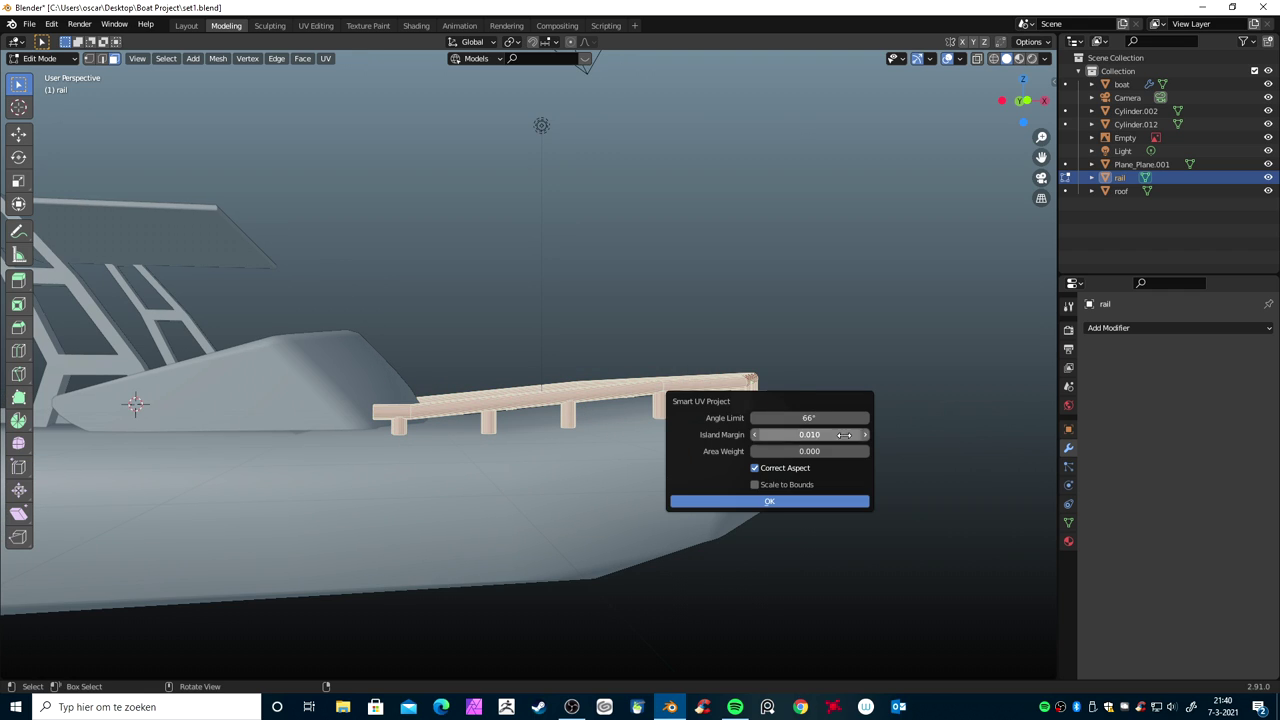
{"action": "left_click", "coordinate": [842, 497]}
{"action": "key", "text": "alt+a"}
{"action": "key", "text": "Tab"}
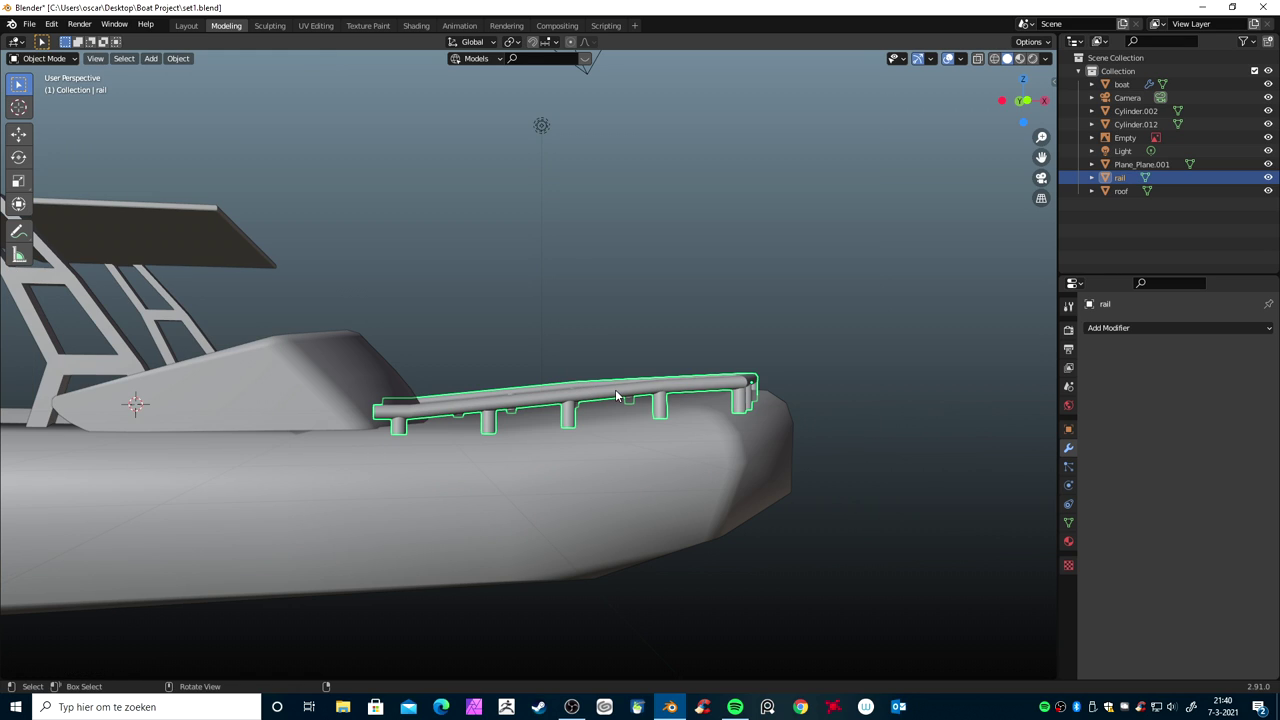
Add a new material to the rail and name it chrome
{"action": "left_click", "coordinate": [1068, 541]}
{"action": "left_click", "coordinate": [1160, 384]}
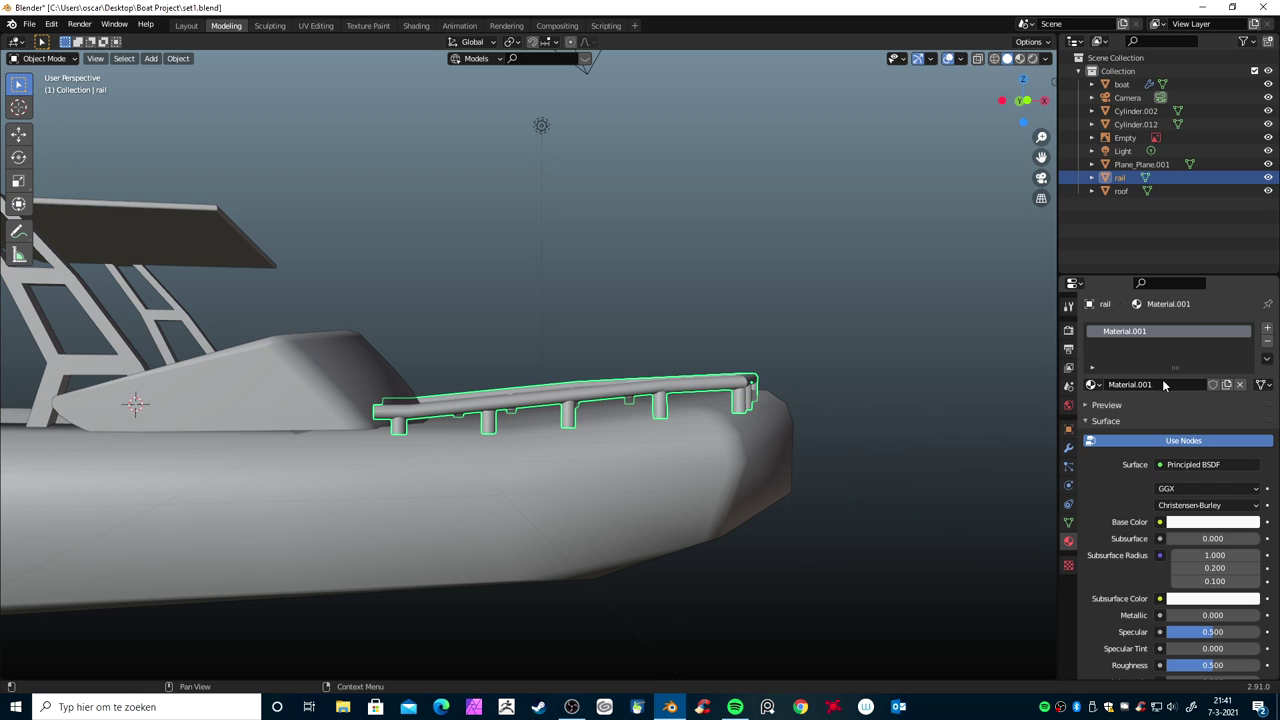
{"action": "type", "text": "chrome"}
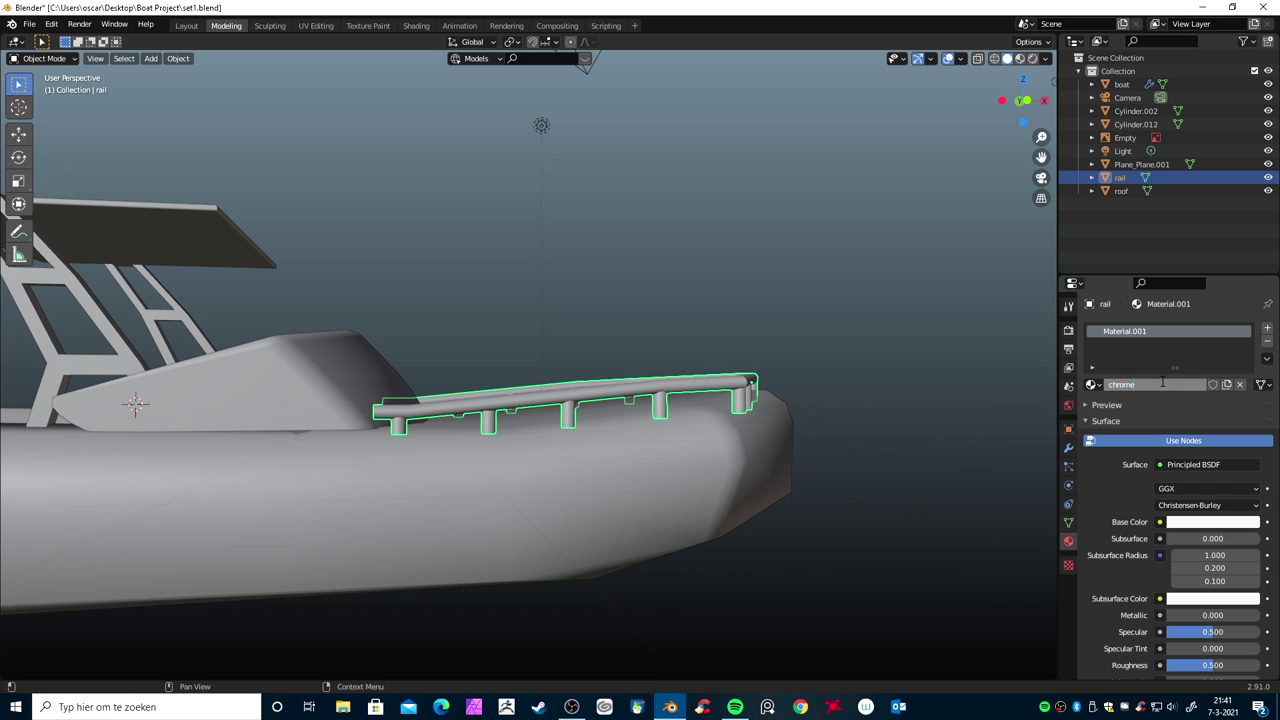
{"action": "key", "text": "Return"}
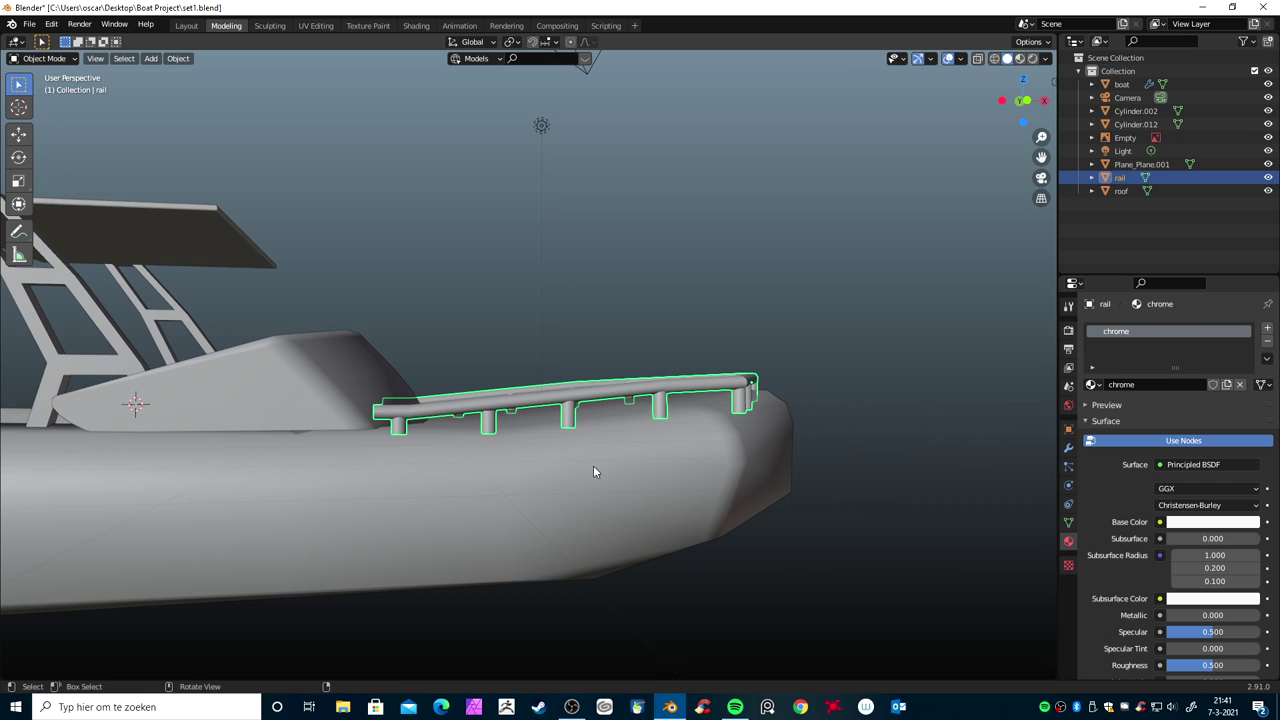
Re-run Smart UV Project on all of the rail's geometry
{"action": "key", "text": "Tab"}
{"action": "key", "text": "alt+a"}
{"action": "key", "text": "a"}
{"action": "key", "text": "a"}
{"action": "key", "text": "u"}
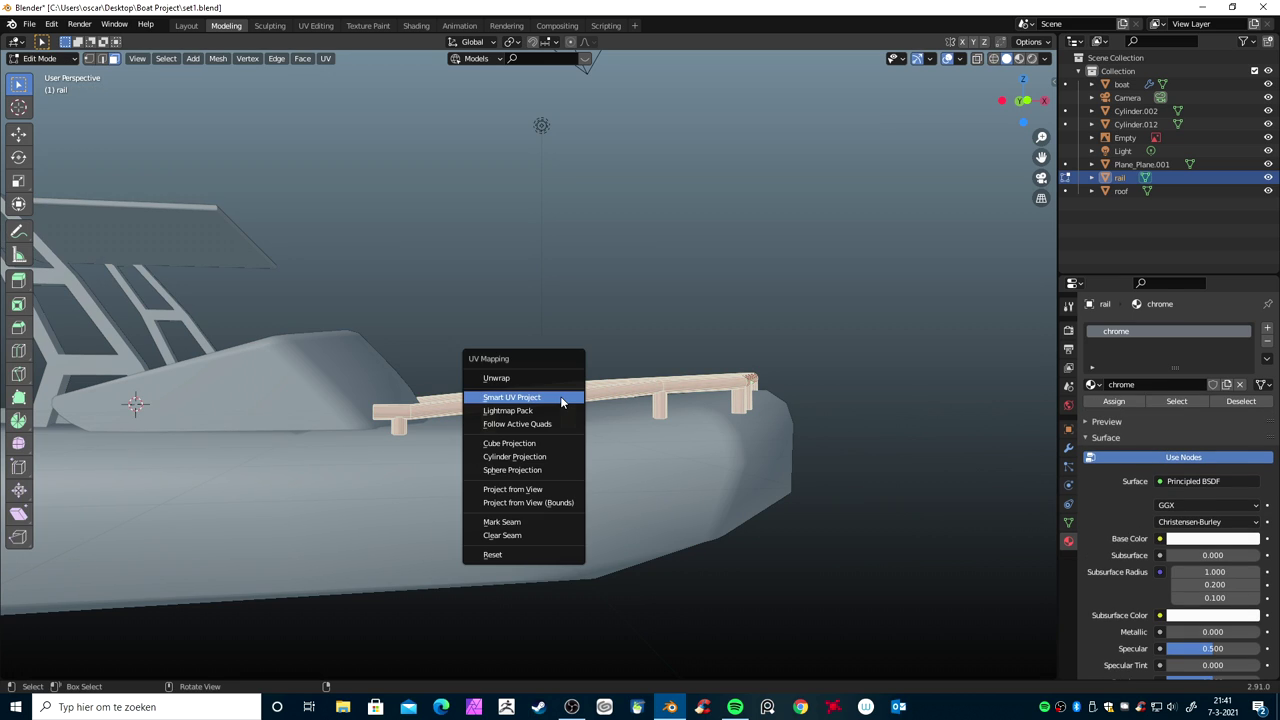
{"action": "left_click", "coordinate": [557, 404]}
{"action": "left_click", "coordinate": [619, 508]}
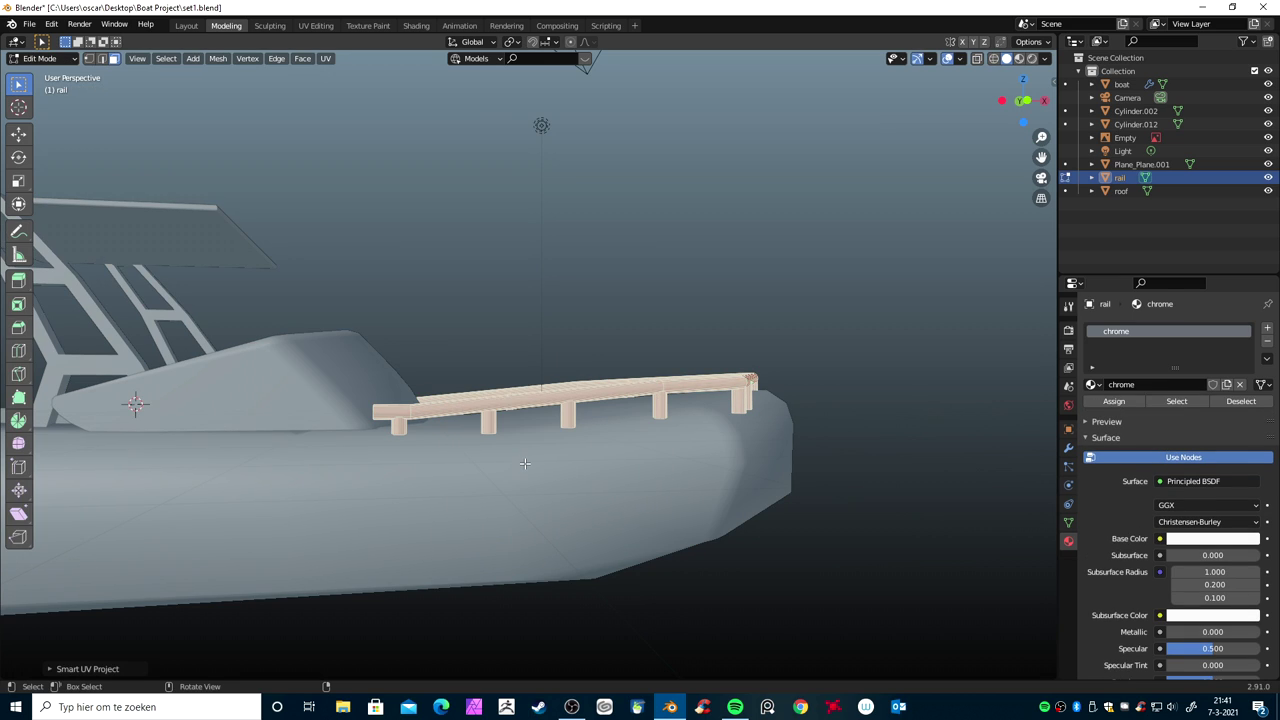
{"action": "key", "text": "Tab"}
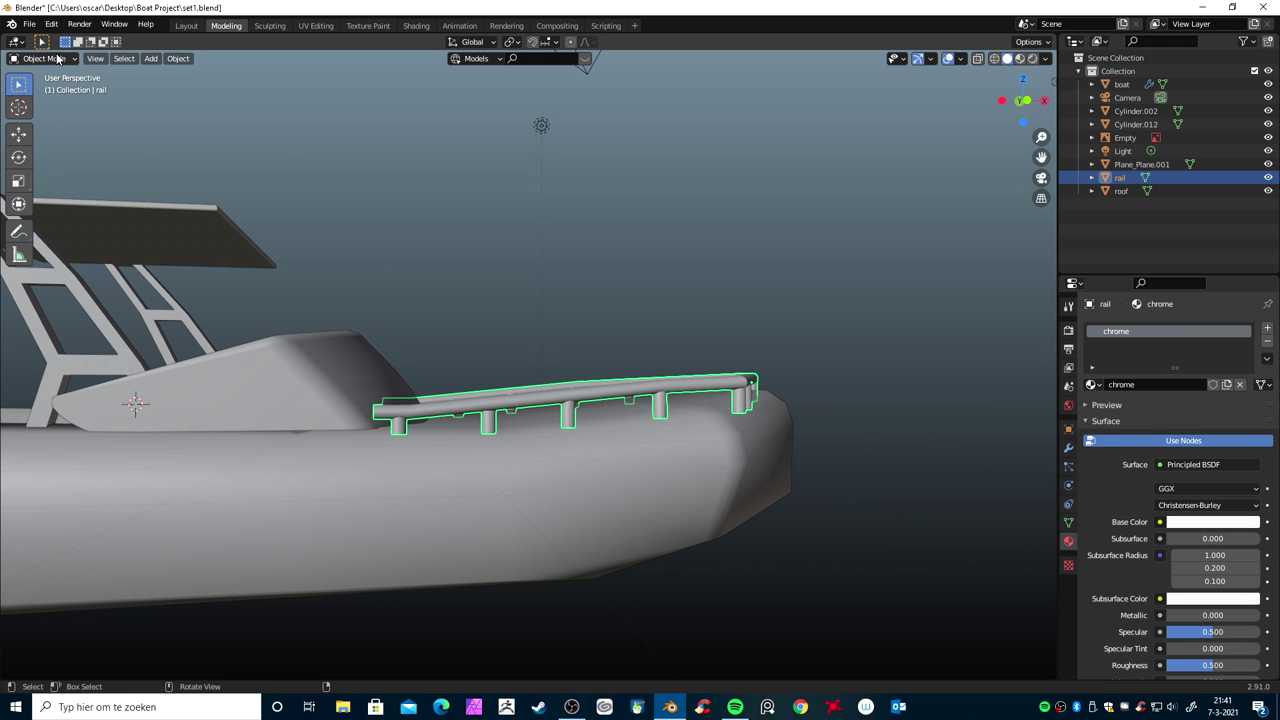
{"action": "left_click", "coordinate": [29, 23]}
{"action": "mouse_move", "coordinate": [49, 217]}
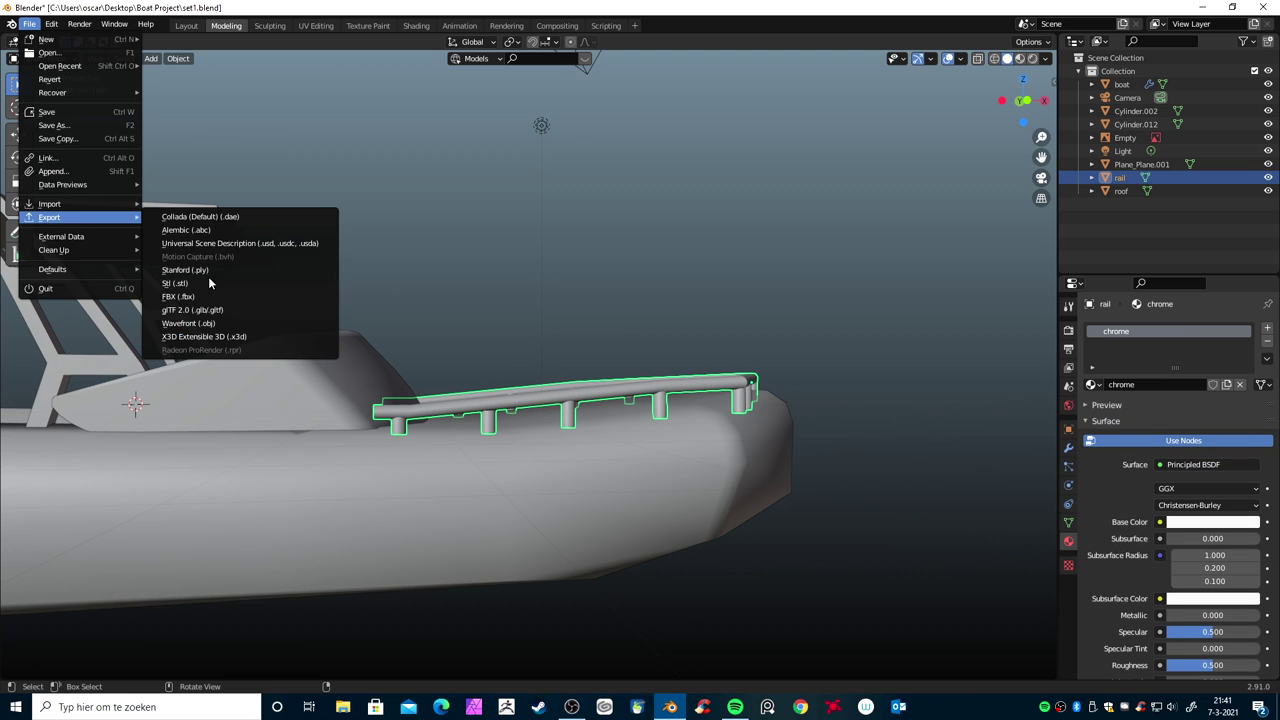
Export the rail as an OBJ with Selection Only ticked, named rail.obj
{"action": "left_click", "coordinate": [188, 323]}
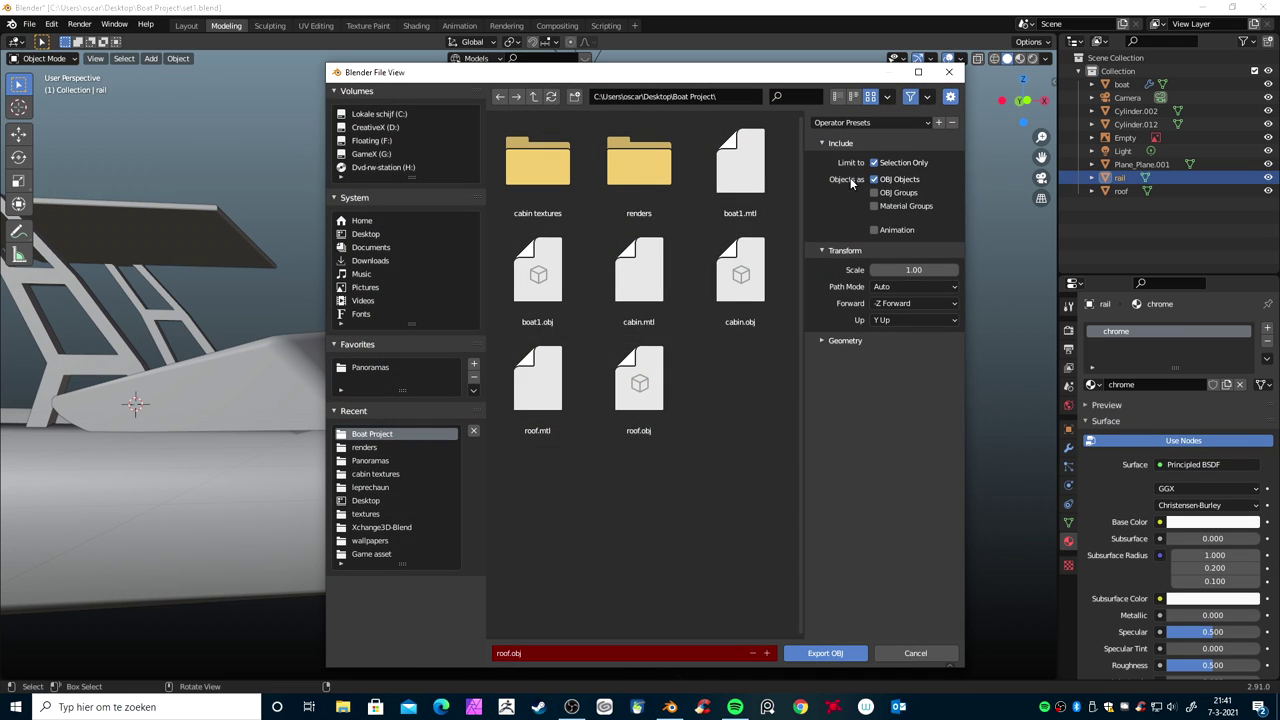
{"action": "left_click", "coordinate": [875, 163]}
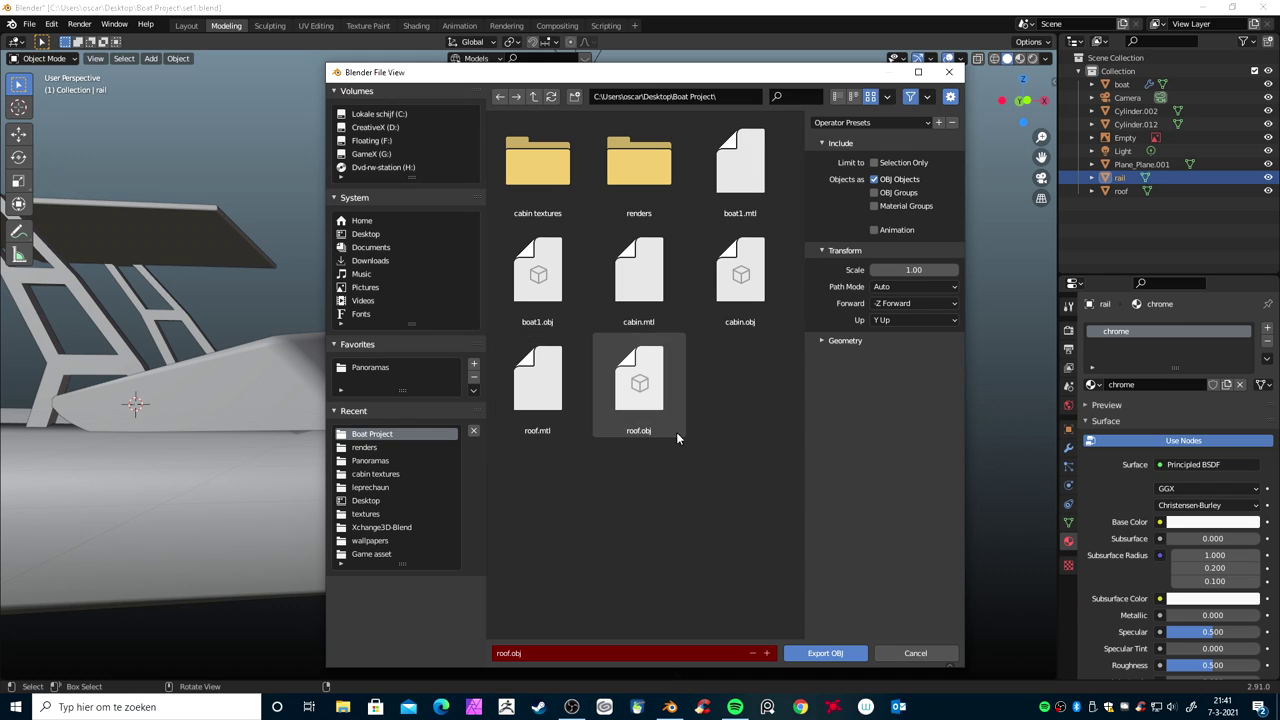
{"action": "left_click", "coordinate": [581, 652]}
{"action": "key", "text": "ctrl+a"}
{"action": "type", "text": "r"}
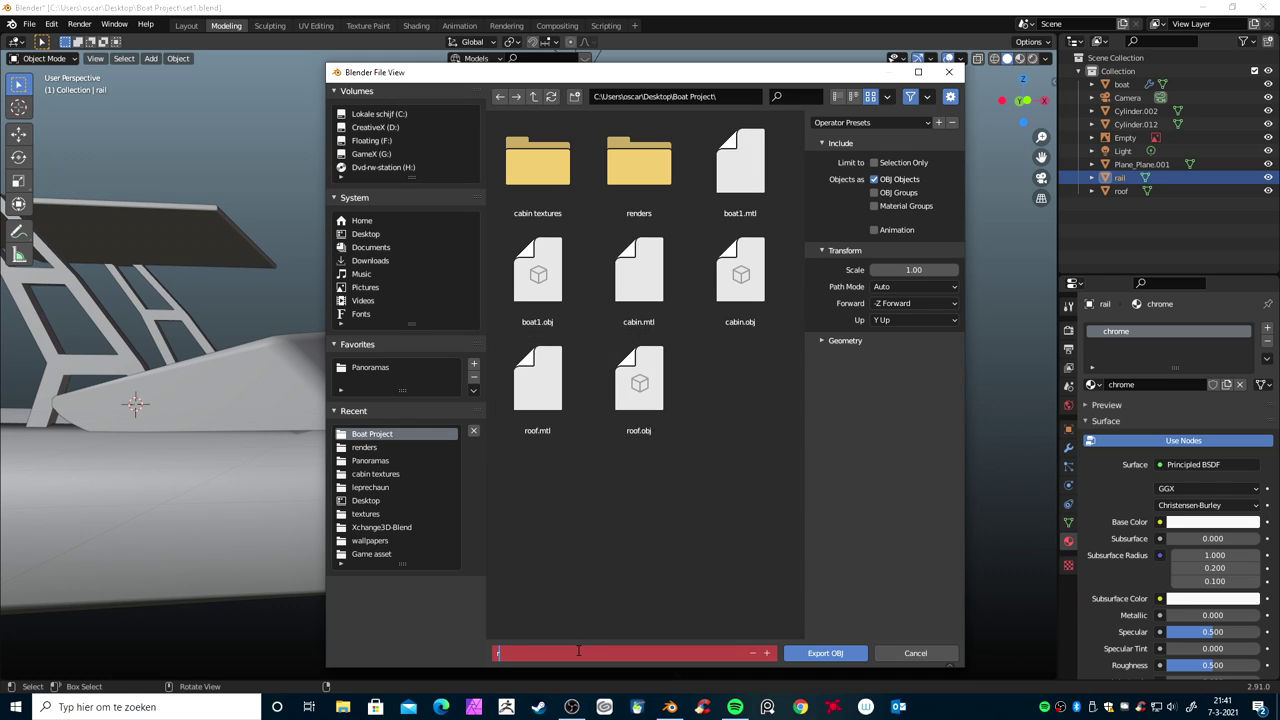
{"action": "key", "text": "Return"}
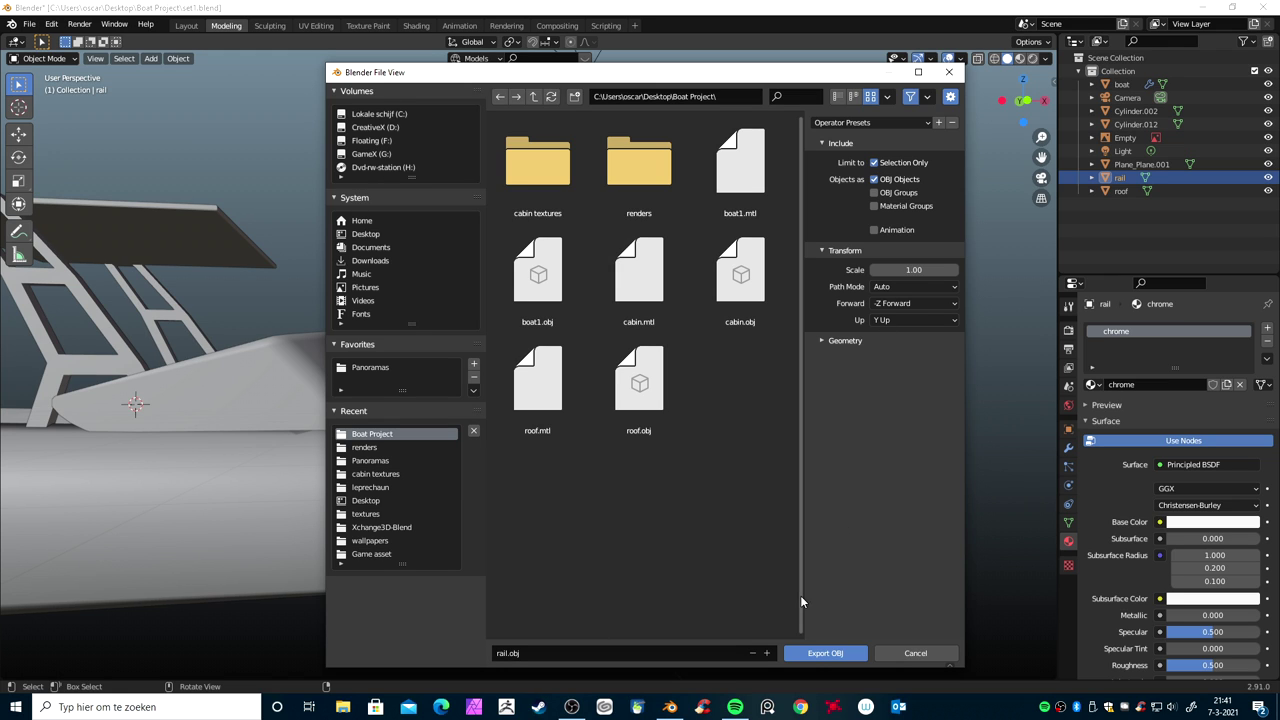
{"action": "left_click", "coordinate": [818, 653]}
{"action": "mouse_move", "coordinate": [688, 520]}
{"action": "middle_mouse_down"}
{"action": "mouse_move", "coordinate": [720, 550]}
{"action": "mouse_move", "coordinate": [416, 400]}
{"action": "middle_mouse_up"}
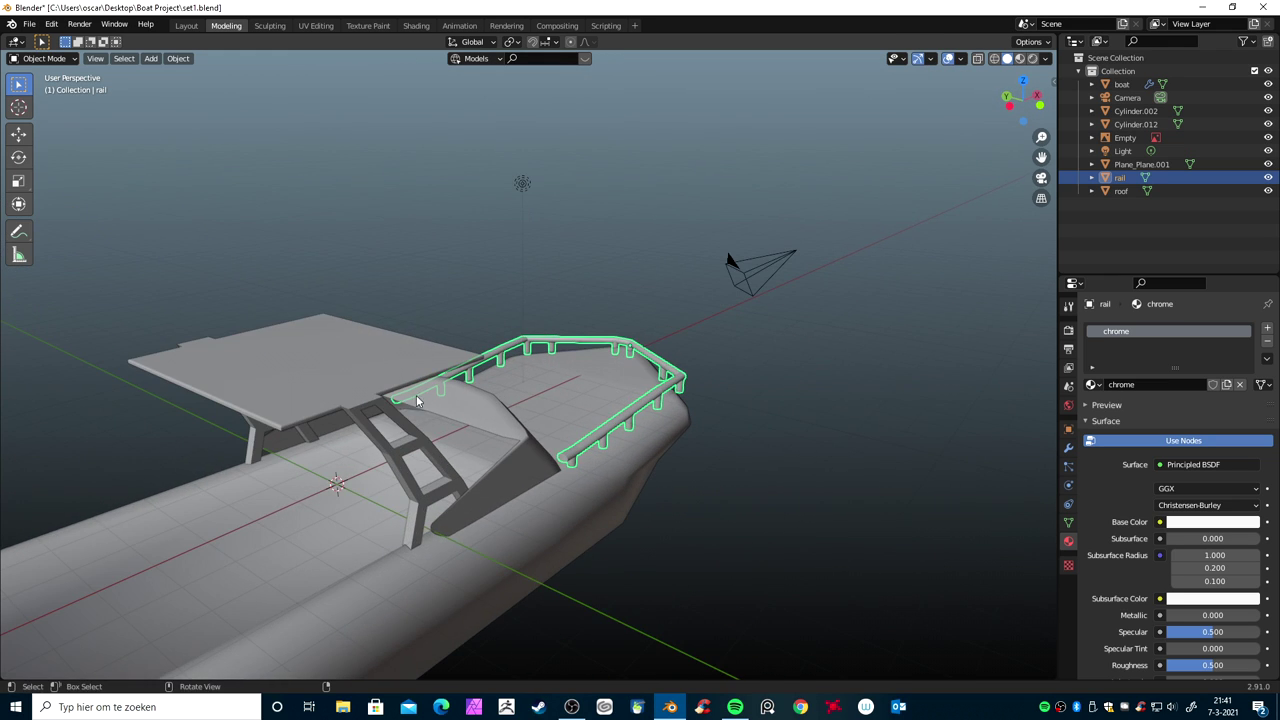
Inspect the boat hull mesh in Edit Mode from side and top views
{"action": "left_click", "coordinate": [470, 550]}
{"action": "mouse_move", "coordinate": [507, 578]}
{"action": "middle_mouse_down"}
{"action": "mouse_move", "coordinate": [550, 589]}
{"action": "mouse_move", "coordinate": [481, 590]}
{"action": "mouse_move", "coordinate": [548, 504]}
{"action": "middle_mouse_up"}
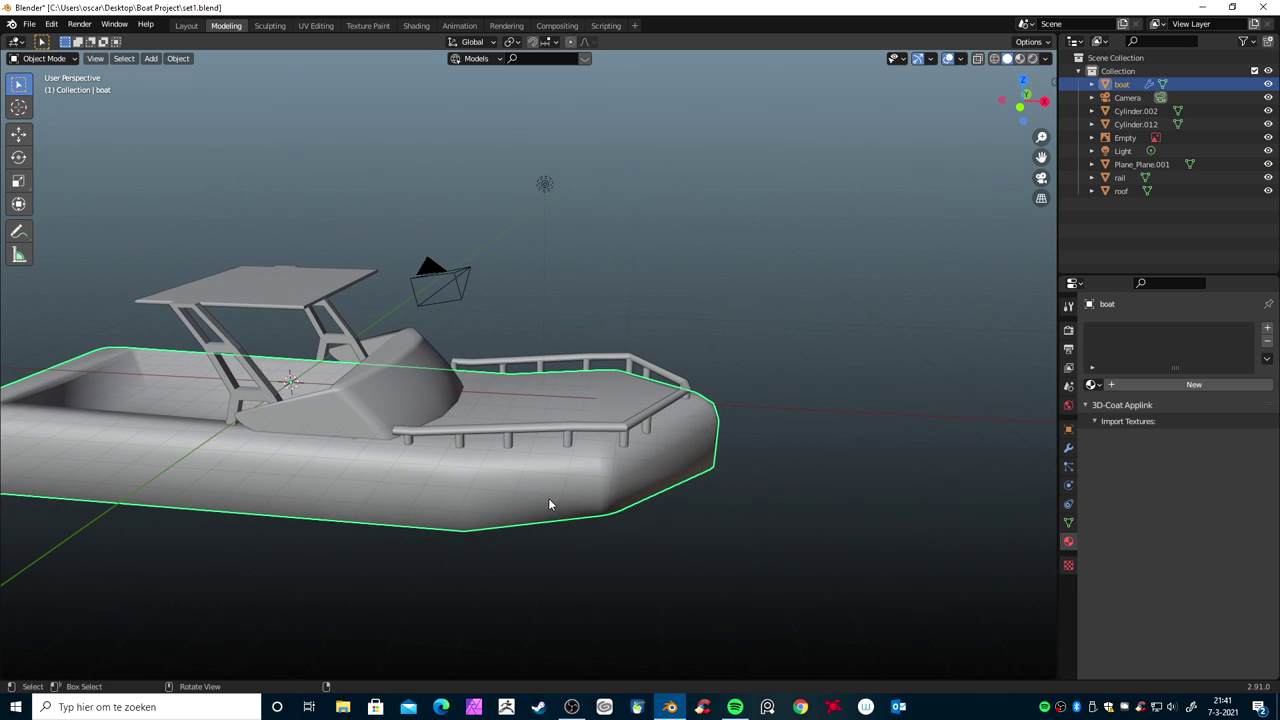
{"action": "left_click", "coordinate": [625, 430]}
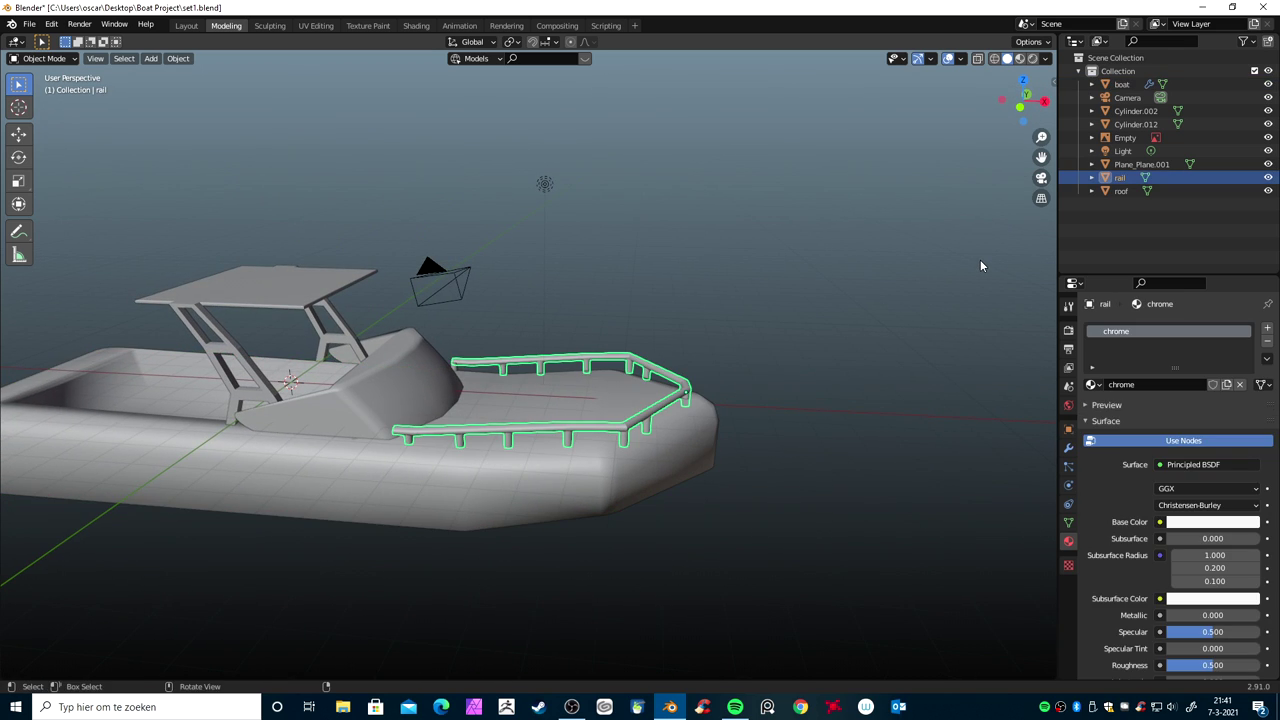
{"action": "scroll", "coordinate": [366, 474], "scroll_direction": "down", "scroll_amount": 3}
{"action": "left_click", "coordinate": [381, 435]}
{"action": "mouse_move", "coordinate": [381, 435]}
{"action": "middle_mouse_down"}
{"action": "mouse_move", "coordinate": [403, 474]}
{"action": "mouse_move", "coordinate": [491, 470]}
{"action": "mouse_move", "coordinate": [487, 512]}
{"action": "middle_mouse_up"}
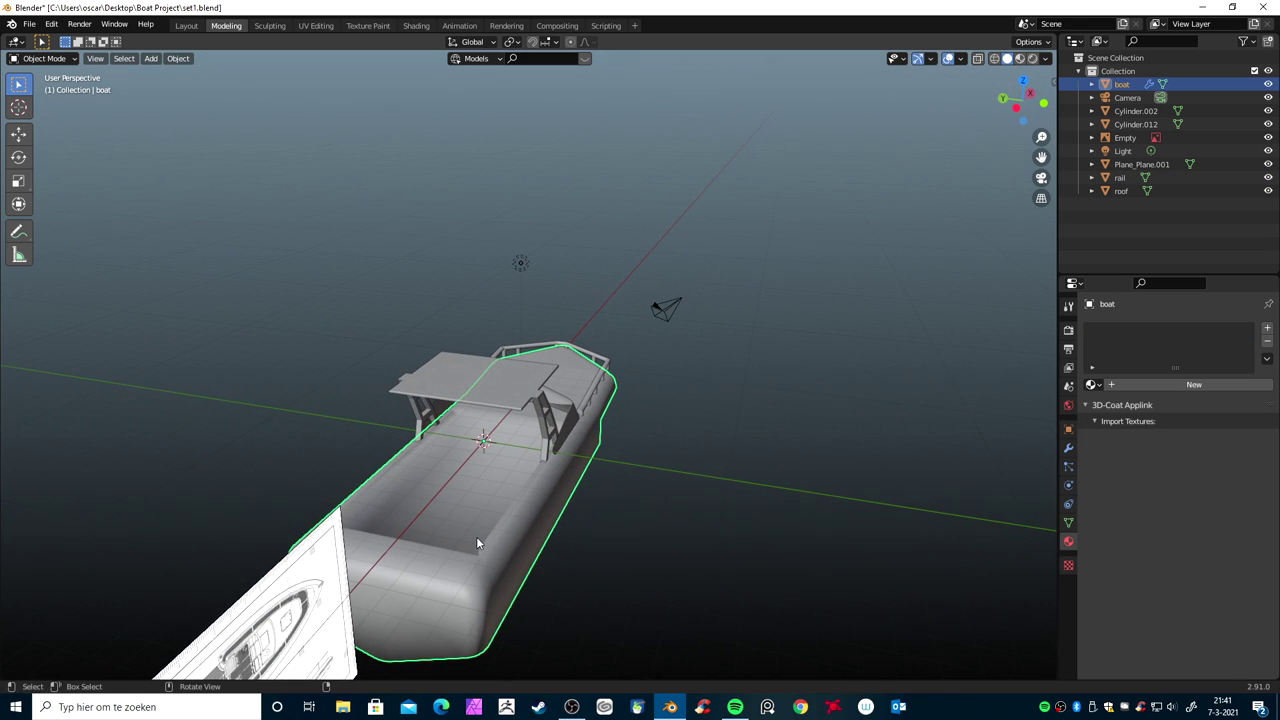
{"action": "key", "text": "Tab"}
{"action": "mouse_move", "coordinate": [477, 543]}
{"action": "middle_mouse_down"}
{"action": "mouse_move", "coordinate": [437, 511]}
{"action": "mouse_move", "coordinate": [486, 511]}
{"action": "mouse_move", "coordinate": [453, 517]}
{"action": "middle_mouse_up"}
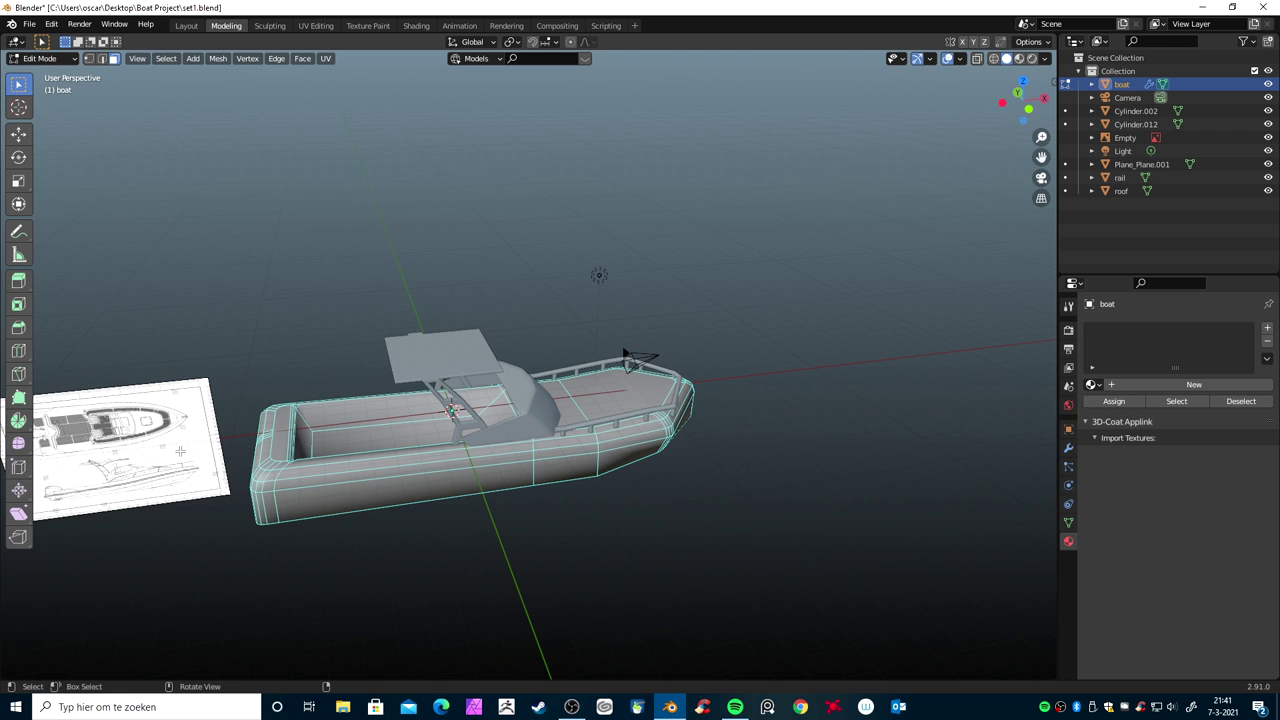
{"action": "key", "text": "Tab"}
Delete the reference-image empty beside the boat
{"action": "left_click", "coordinate": [181, 457]}
{"action": "key", "text": "x"}
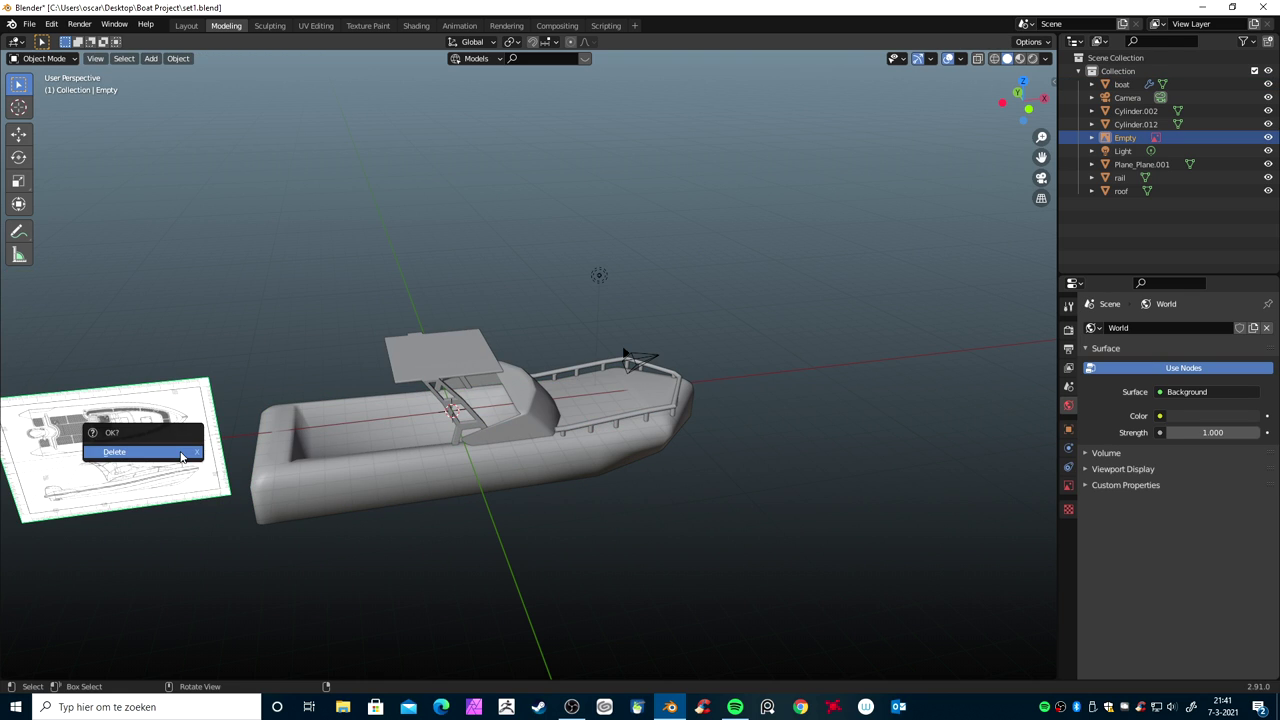
{"action": "left_click", "coordinate": [180, 455]}
{"action": "mouse_move", "coordinate": [179, 452]}
{"action": "middle_mouse_down"}
{"action": "mouse_move", "coordinate": [505, 494]}
{"action": "mouse_move", "coordinate": [600, 447]}
{"action": "mouse_move", "coordinate": [878, 437]}
{"action": "mouse_move", "coordinate": [671, 460]}
{"action": "mouse_move", "coordinate": [564, 448]}
{"action": "mouse_move", "coordinate": [587, 449]}
{"action": "mouse_move", "coordinate": [577, 446]}
{"action": "mouse_move", "coordinate": [483, 483]}
{"action": "middle_mouse_up"}
{"action": "scroll", "coordinate": [554, 462], "scroll_direction": "up", "scroll_amount": 3}
{"action": "scroll", "coordinate": [586, 463], "scroll_direction": "up", "scroll_amount": 2}
Try moving the windscreen along Z, cancel the move, and select the hull
{"action": "left_click", "coordinate": [517, 418]}
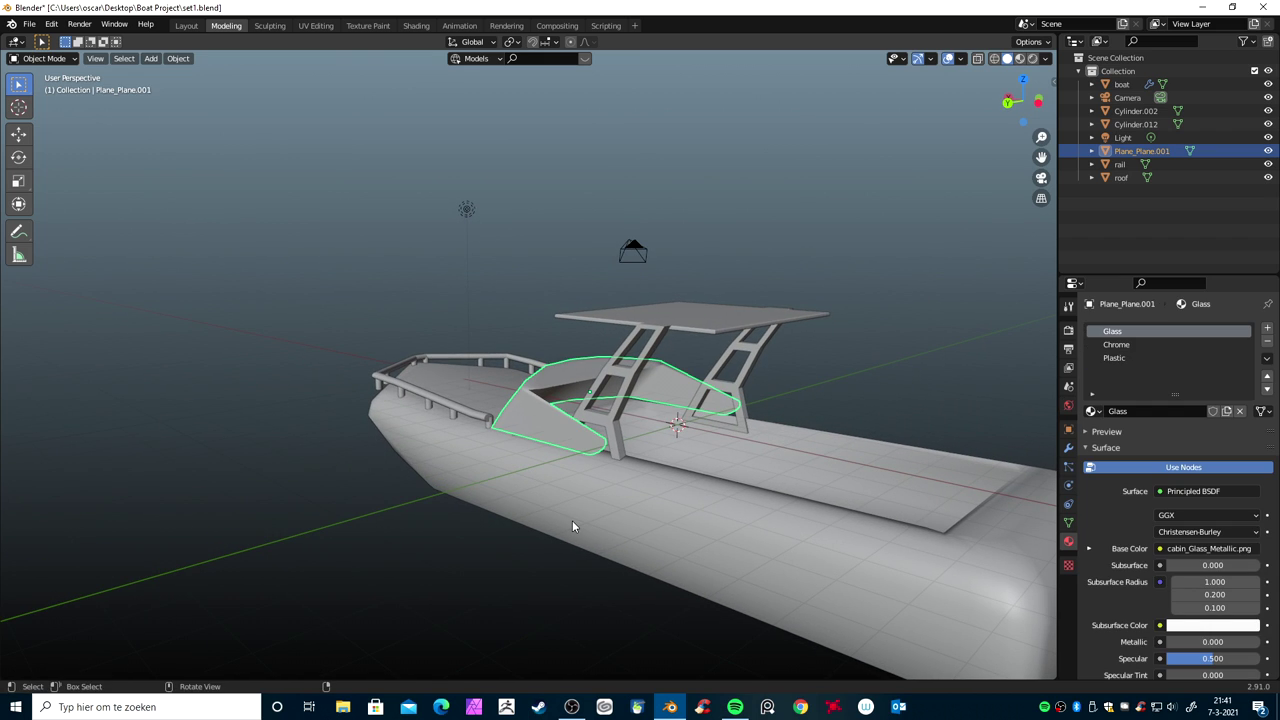
{"action": "key", "text": "g"}
{"action": "key", "text": "z"}
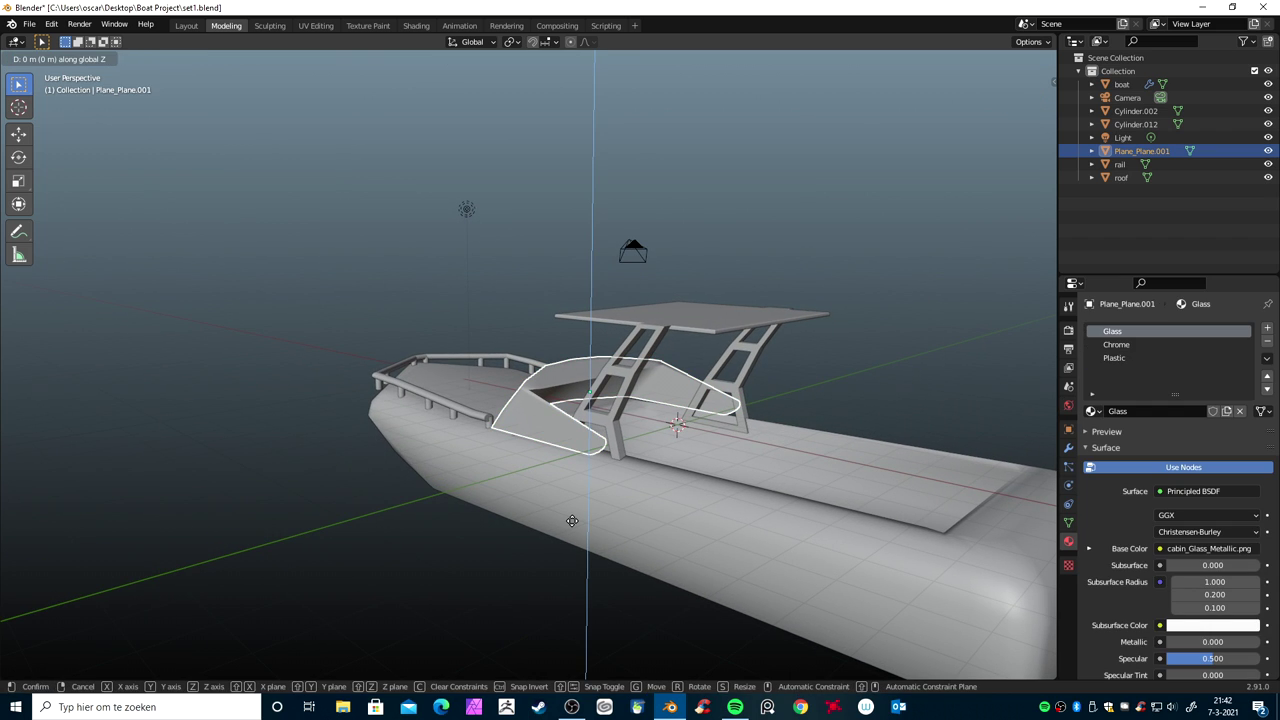
{"action": "right_click", "coordinate": [571, 522]}
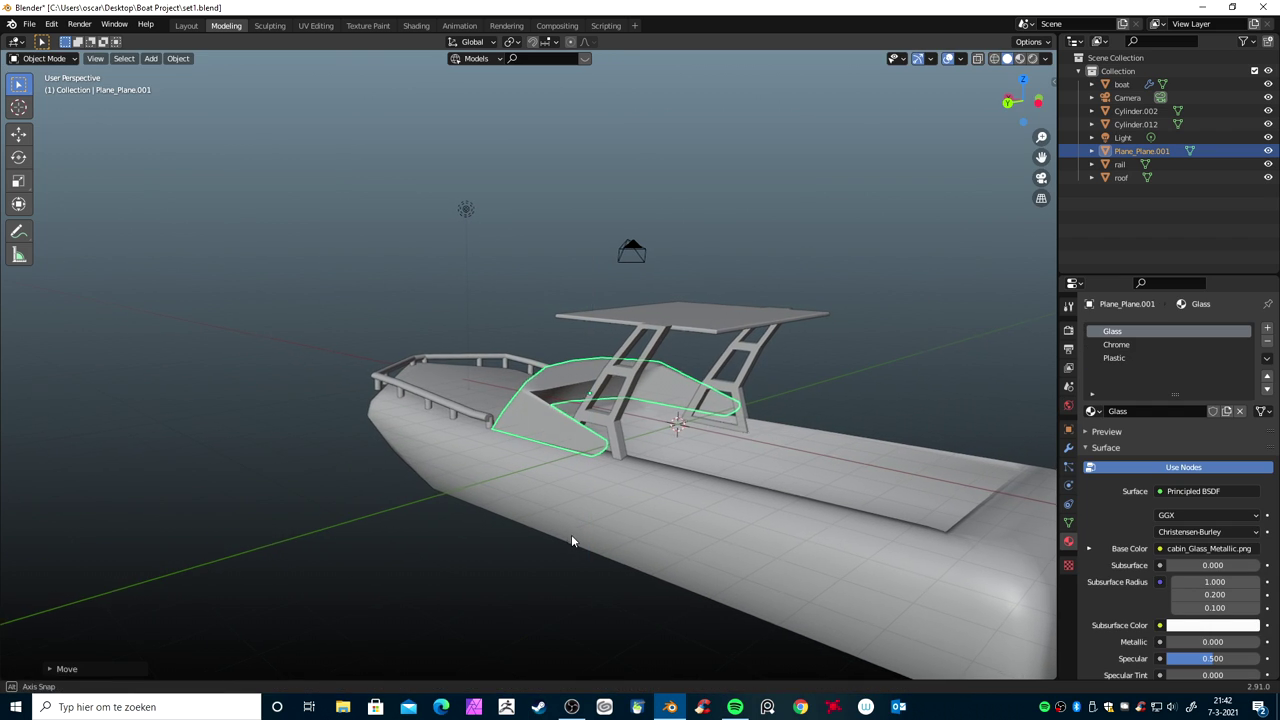
{"action": "scroll", "coordinate": [571, 534], "scroll_direction": "down", "scroll_amount": 3}
{"action": "left_click", "coordinate": [524, 534]}
{"action": "mouse_move", "coordinate": [524, 534]}
{"action": "middle_mouse_down"}
{"action": "mouse_move", "coordinate": [648, 533]}
{"action": "mouse_move", "coordinate": [693, 513]}
{"action": "mouse_move", "coordinate": [575, 521]}
{"action": "mouse_move", "coordinate": [514, 546]}
{"action": "middle_mouse_up"}
Select the hull's floor face and give it a new material named plastic
{"action": "key", "text": "Tab"}
{"action": "key", "text": "ctrl+Tab"}
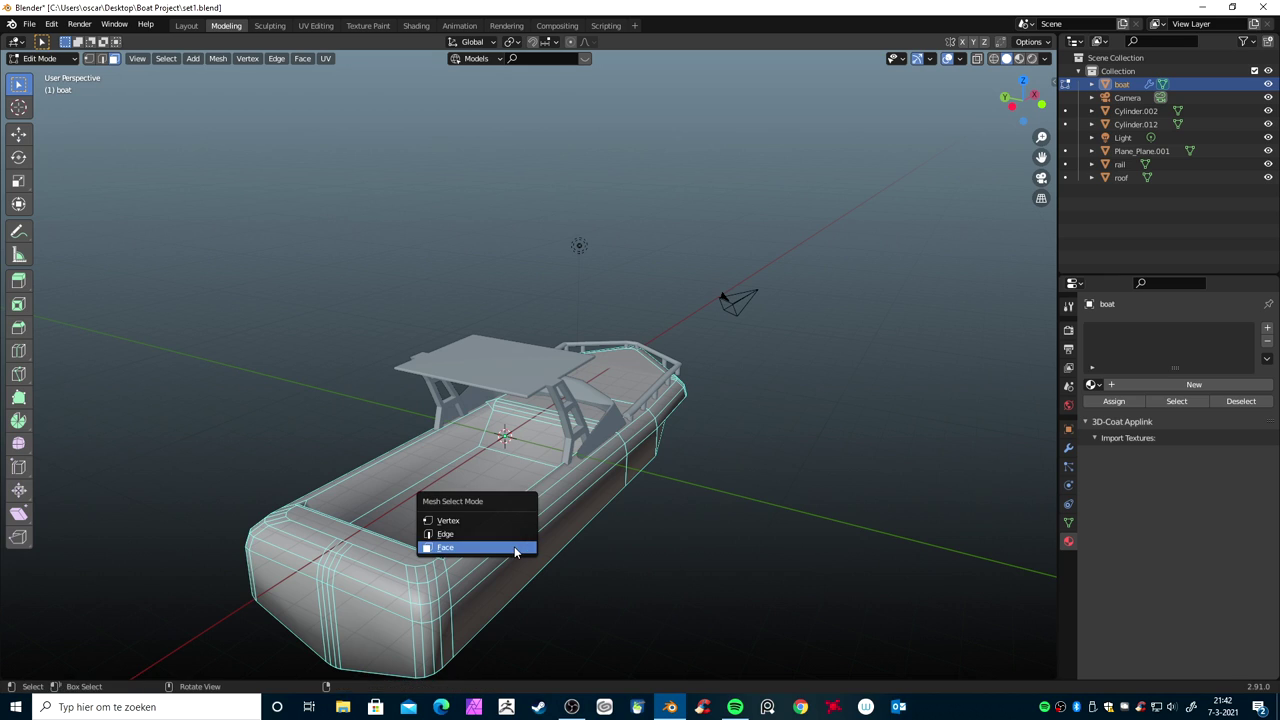
{"action": "left_click", "coordinate": [481, 548]}
{"action": "left_click", "coordinate": [470, 510]}
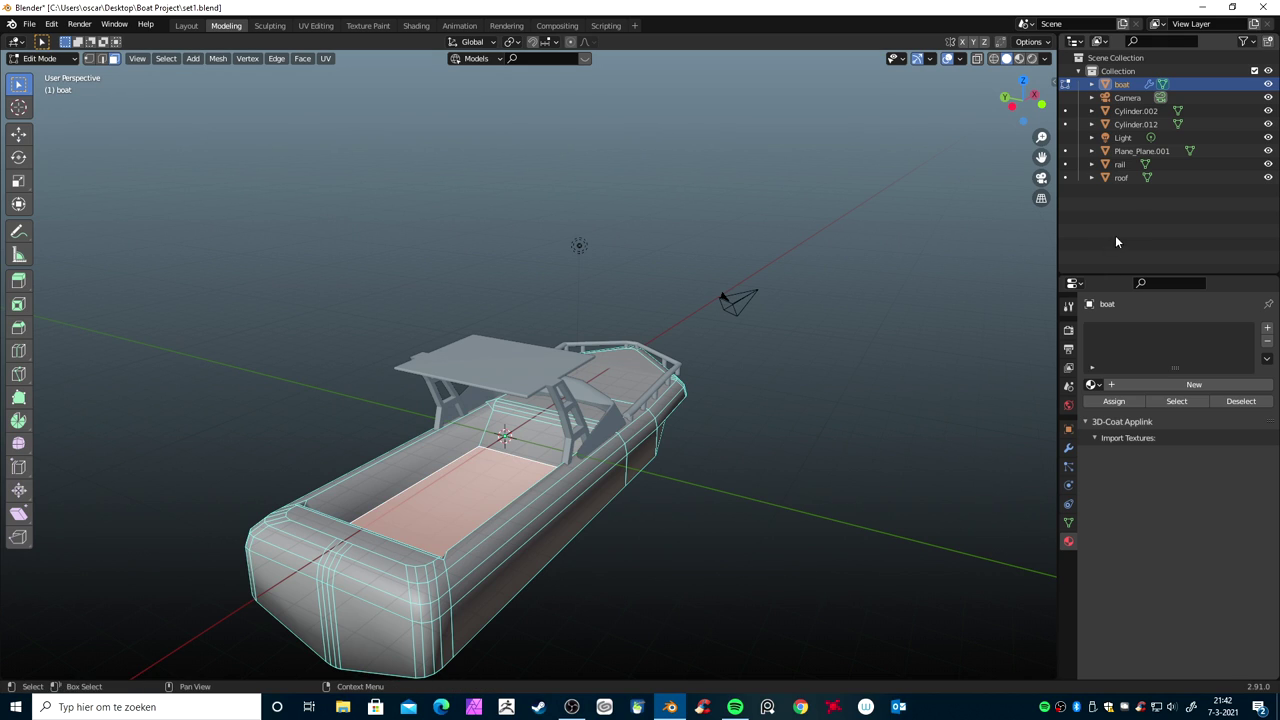
{"action": "left_click", "coordinate": [1133, 384]}
{"action": "left_click", "coordinate": [1165, 383]}
{"action": "type", "text": "PLASTIC"}
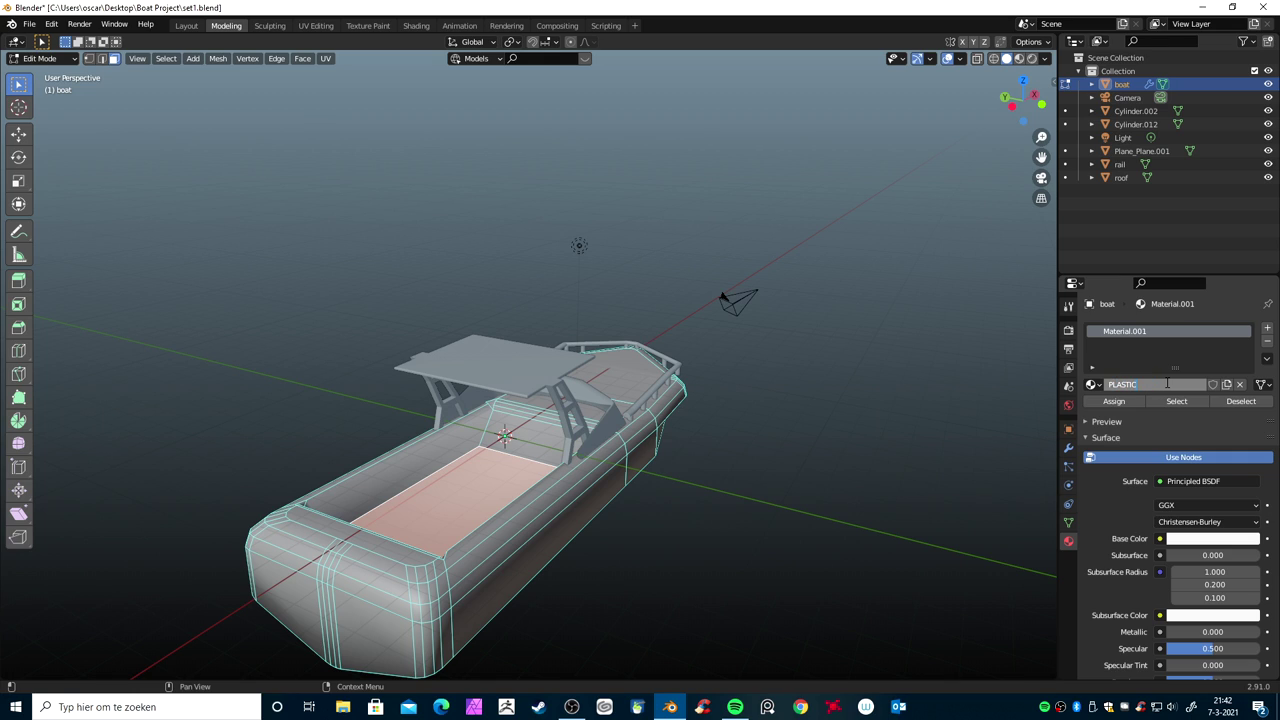
{"action": "key", "text": "Return"}
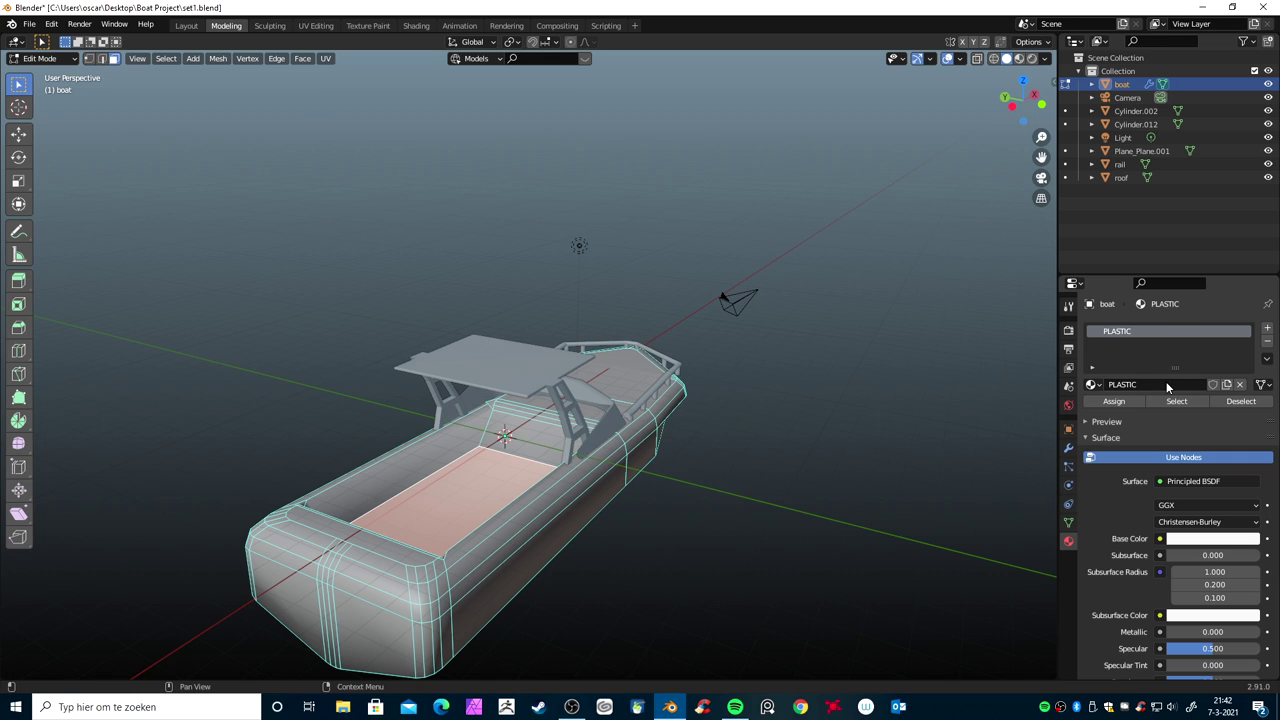
{"action": "left_click", "coordinate": [1175, 384]}
{"action": "type", "text": "plasti"}
{"action": "type", "text": "c"}
{"action": "key", "text": "Return"}
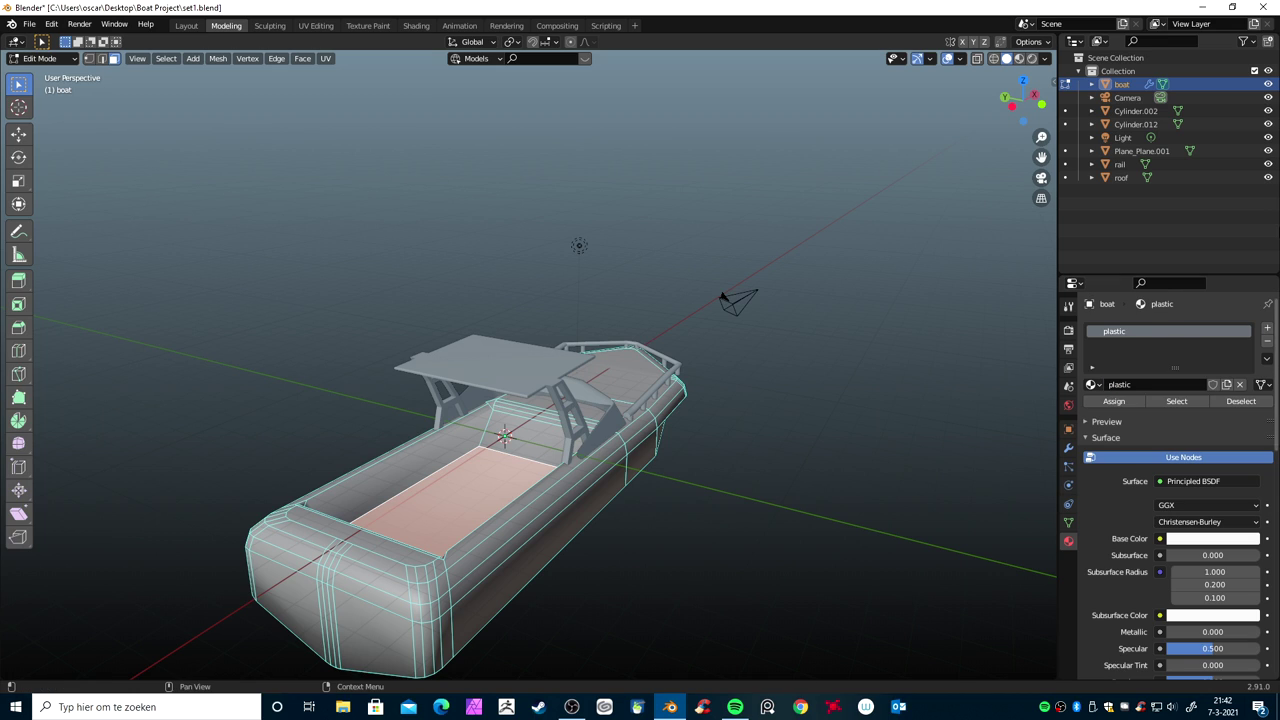
Add a second material slot with a new material named wood, then exit Edit Mode
{"action": "left_click", "coordinate": [1267, 327]}
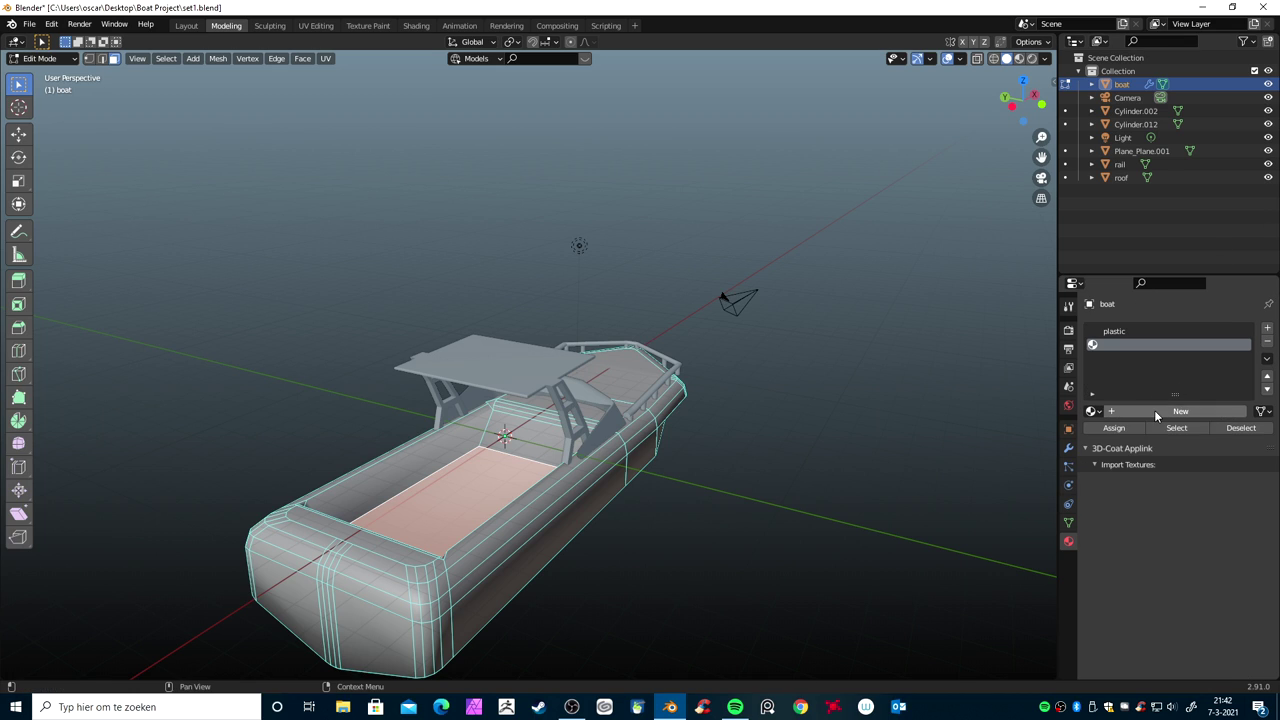
{"action": "left_click", "coordinate": [1154, 410]}
{"action": "left_click", "coordinate": [1157, 413]}
{"action": "type", "text": "wood"}
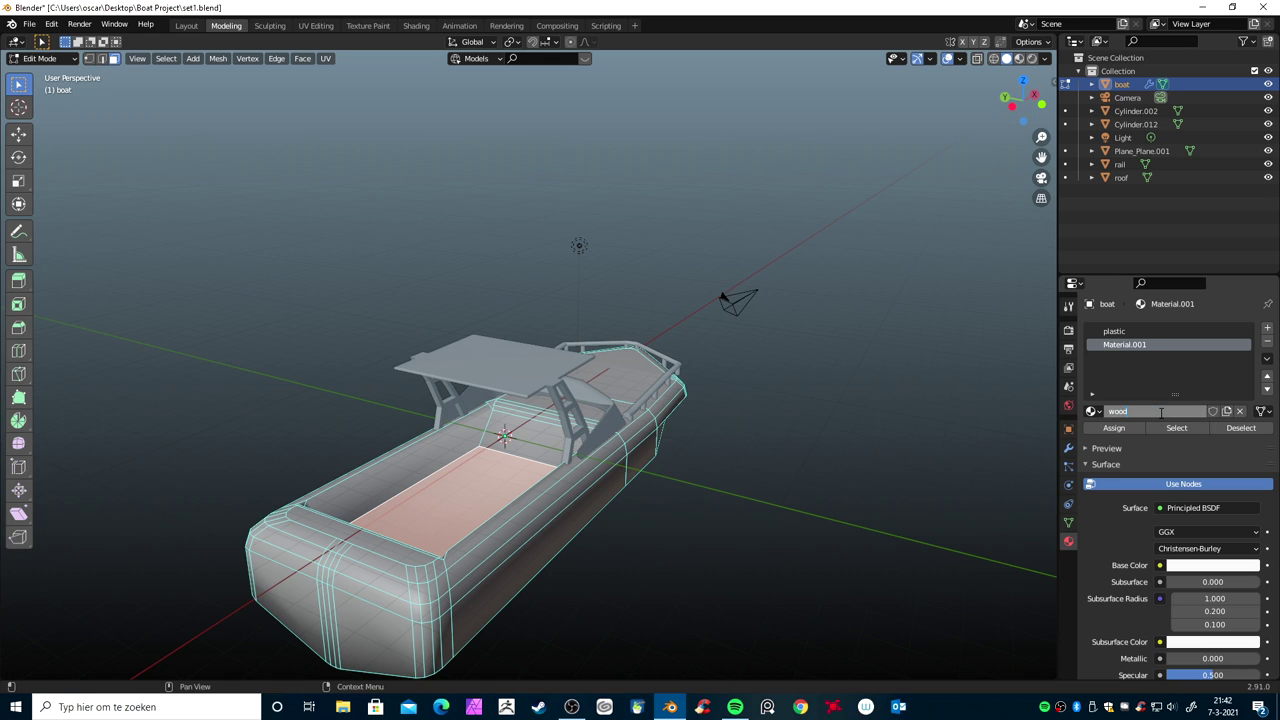
{"action": "key", "text": "Return"}
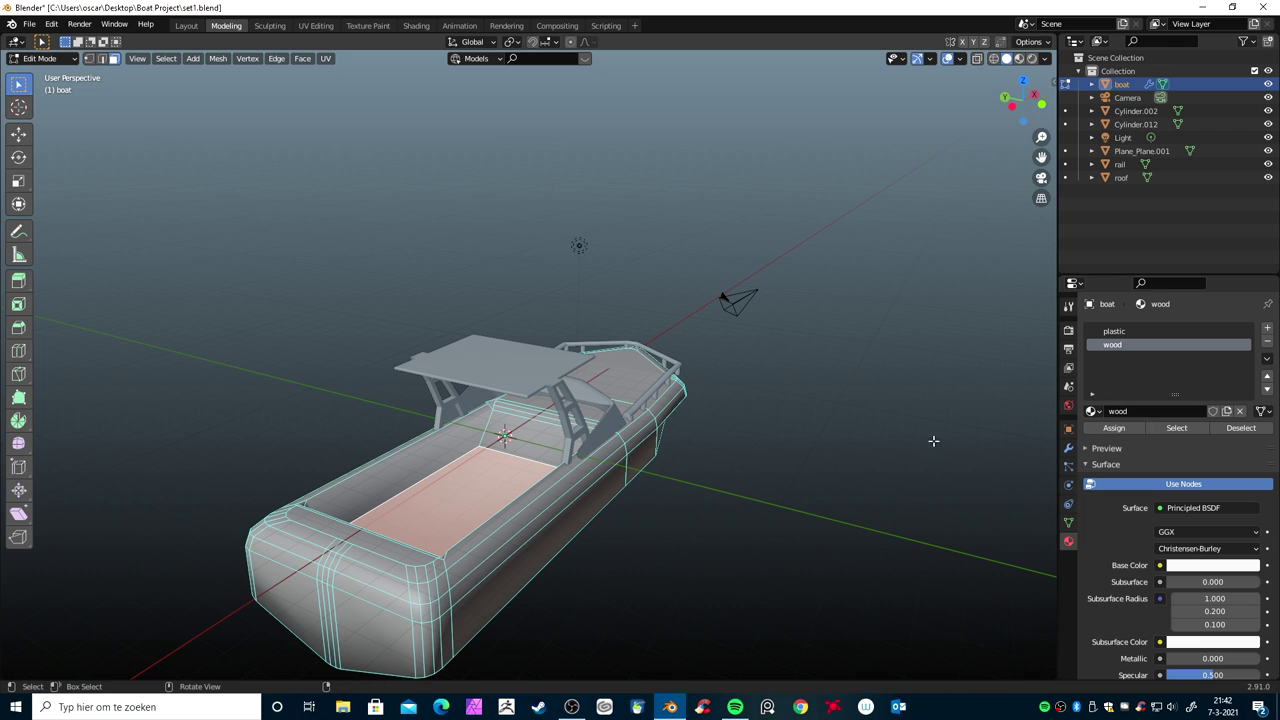
{"action": "mouse_move", "coordinate": [666, 517]}
{"action": "middle_mouse_down"}
{"action": "mouse_move", "coordinate": [598, 519]}
{"action": "mouse_move", "coordinate": [651, 520]}
{"action": "middle_mouse_up"}
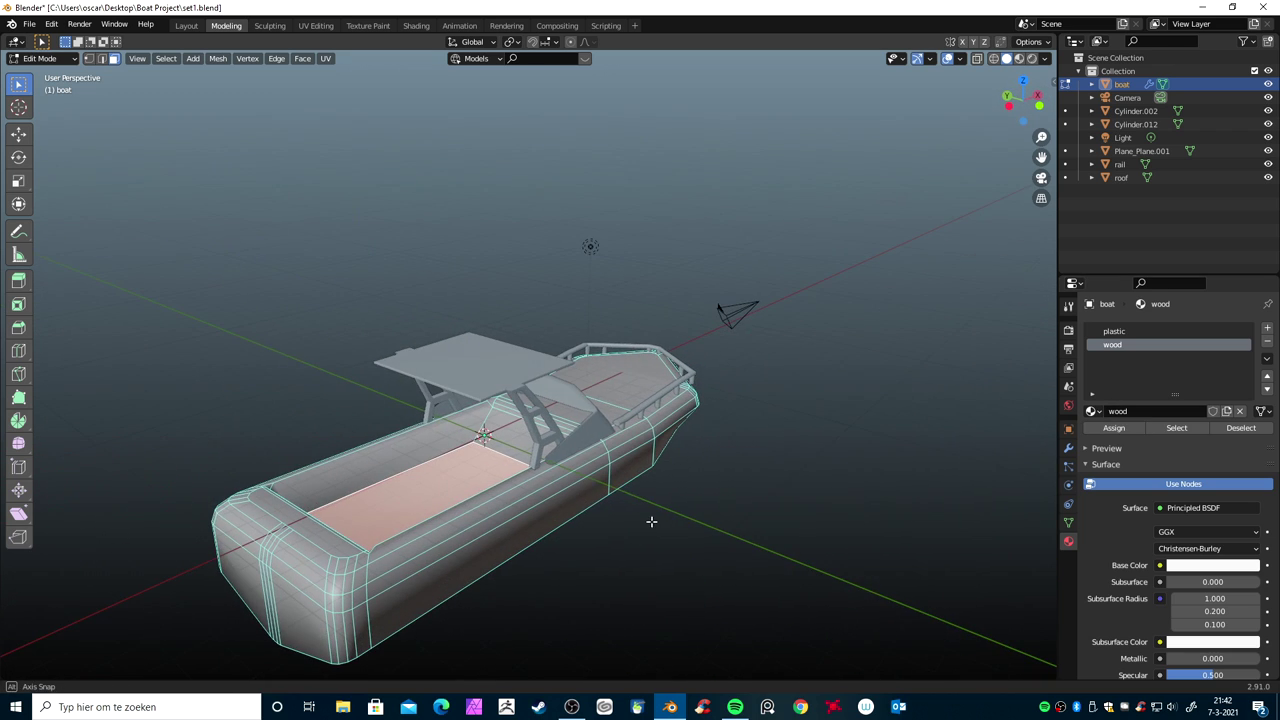
{"action": "key", "text": "Tab"}
{"action": "mouse_move", "coordinate": [474, 598]}
{"action": "middle_mouse_down"}
{"action": "mouse_move", "coordinate": [466, 571]}
{"action": "mouse_move", "coordinate": [538, 587]}
{"action": "middle_mouse_up"}
{"action": "left_click", "coordinate": [466, 571]}
{"action": "scroll", "coordinate": [538, 587], "scroll_direction": "up", "scroll_amount": 1}
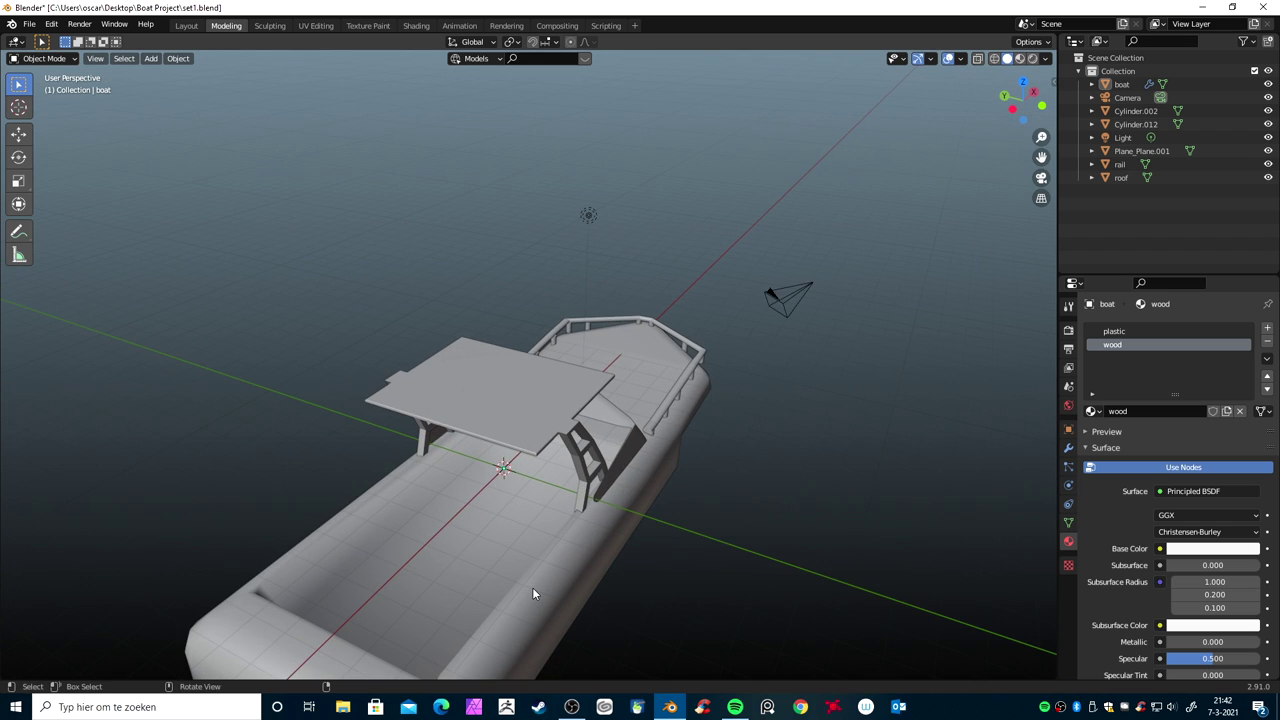
Open the hull in Edit Mode and select a vertex on the bow deck edge
{"action": "key", "text": "shift+a"}
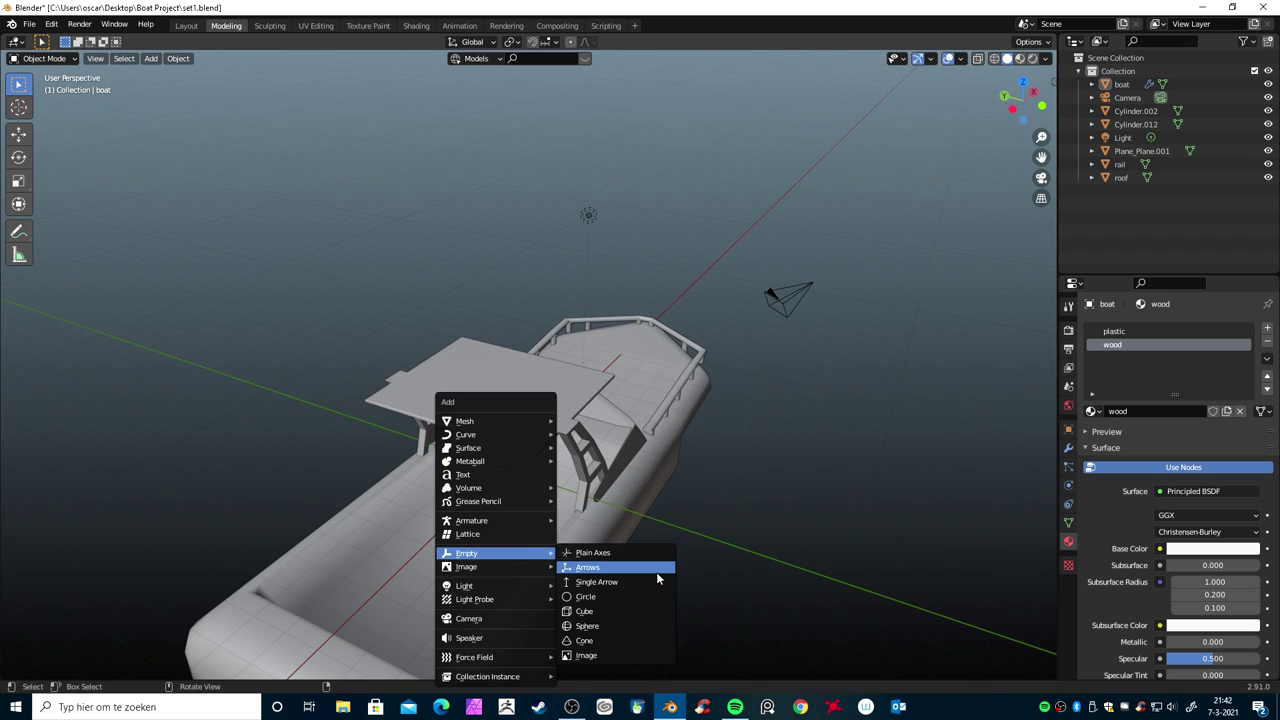
{"action": "mouse_move", "coordinate": [748, 618]}
{"action": "middle_mouse_down"}
{"action": "mouse_move", "coordinate": [693, 583]}
{"action": "mouse_move", "coordinate": [398, 584]}
{"action": "mouse_move", "coordinate": [355, 612]}
{"action": "mouse_move", "coordinate": [416, 465]}
{"action": "middle_mouse_up"}
{"action": "middle_click_drag", "start_coordinate": [442, 382], "coordinate": [504, 469]}
{"action": "left_click", "coordinate": [504, 469]}
{"action": "key", "text": "Tab"}
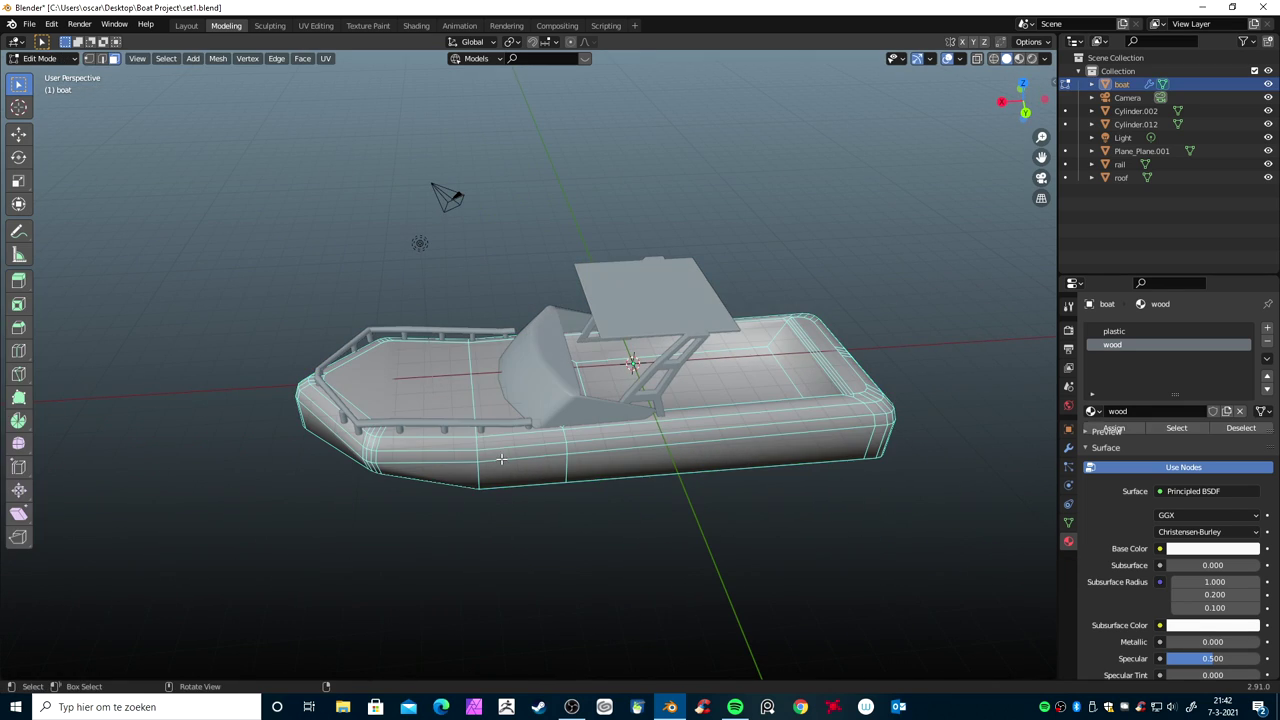
{"action": "scroll", "coordinate": [470, 472], "scroll_direction": "up", "scroll_amount": 1}
{"action": "scroll", "coordinate": [470, 472], "scroll_direction": "up", "scroll_amount": 2}
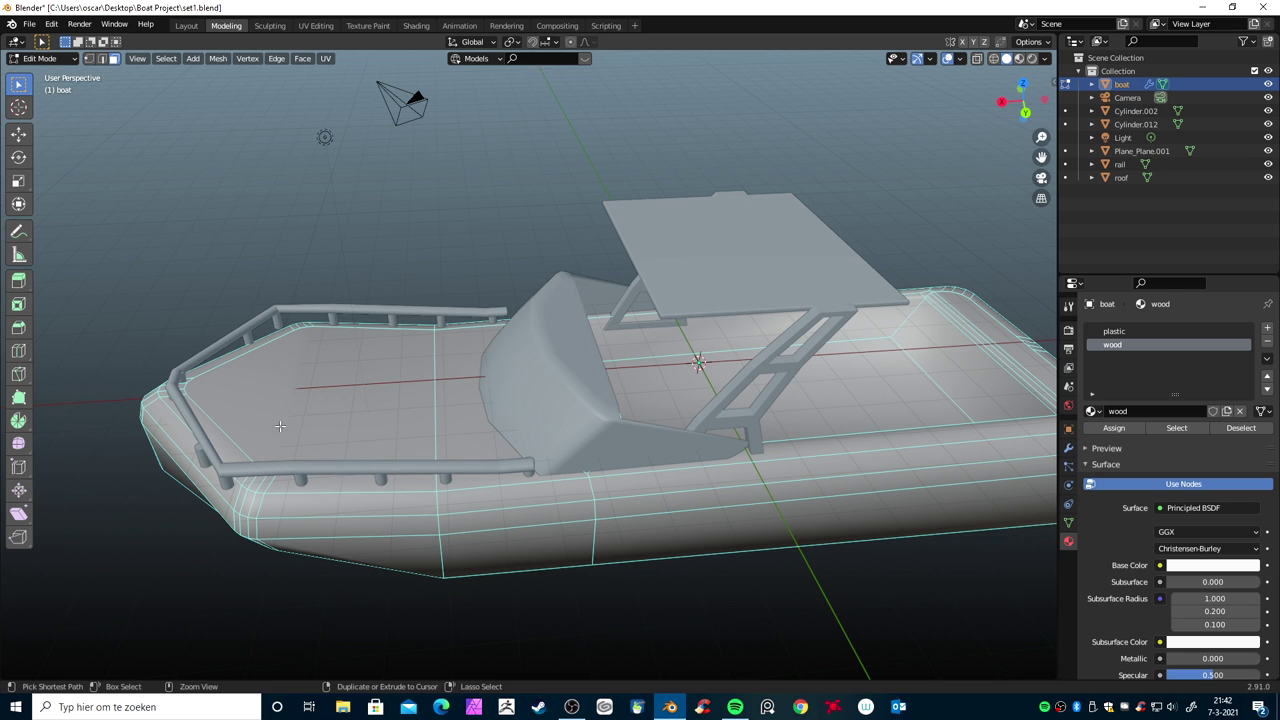
{"action": "key", "text": "ctrl+r"}
{"action": "mouse_move", "coordinate": [356, 385]}
{"action": "middle_mouse_down"}
{"action": "mouse_move", "coordinate": [695, 471]}
{"action": "mouse_move", "coordinate": [705, 455]}
{"action": "mouse_move", "coordinate": [607, 458]}
{"action": "middle_mouse_up"}
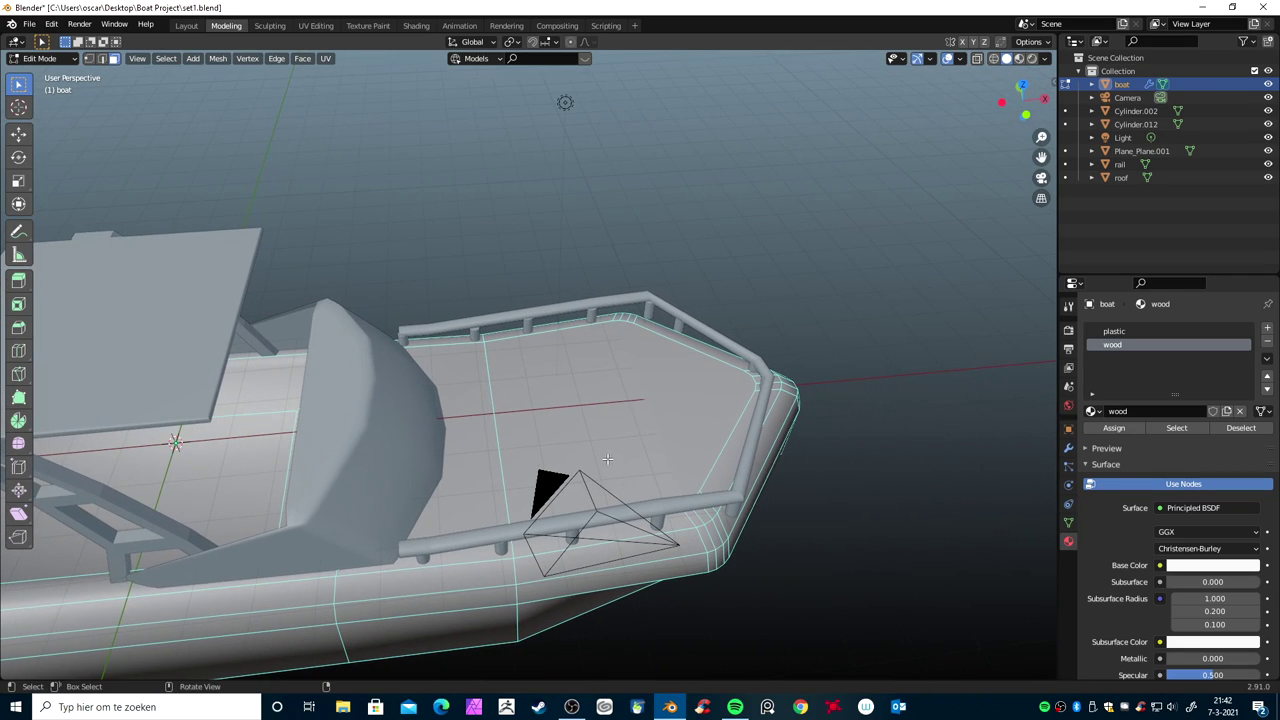
{"action": "key", "text": "ctrl+Tab"}
{"action": "left_click", "coordinate": [622, 410]}
{"action": "mouse_move", "coordinate": [622, 410]}
{"action": "middle_mouse_down"}
{"action": "mouse_move", "coordinate": [617, 397]}
{"action": "mouse_move", "coordinate": [640, 410]}
{"action": "middle_mouse_up"}
{"action": "scroll", "coordinate": [615, 400], "scroll_direction": "up", "scroll_amount": 4}
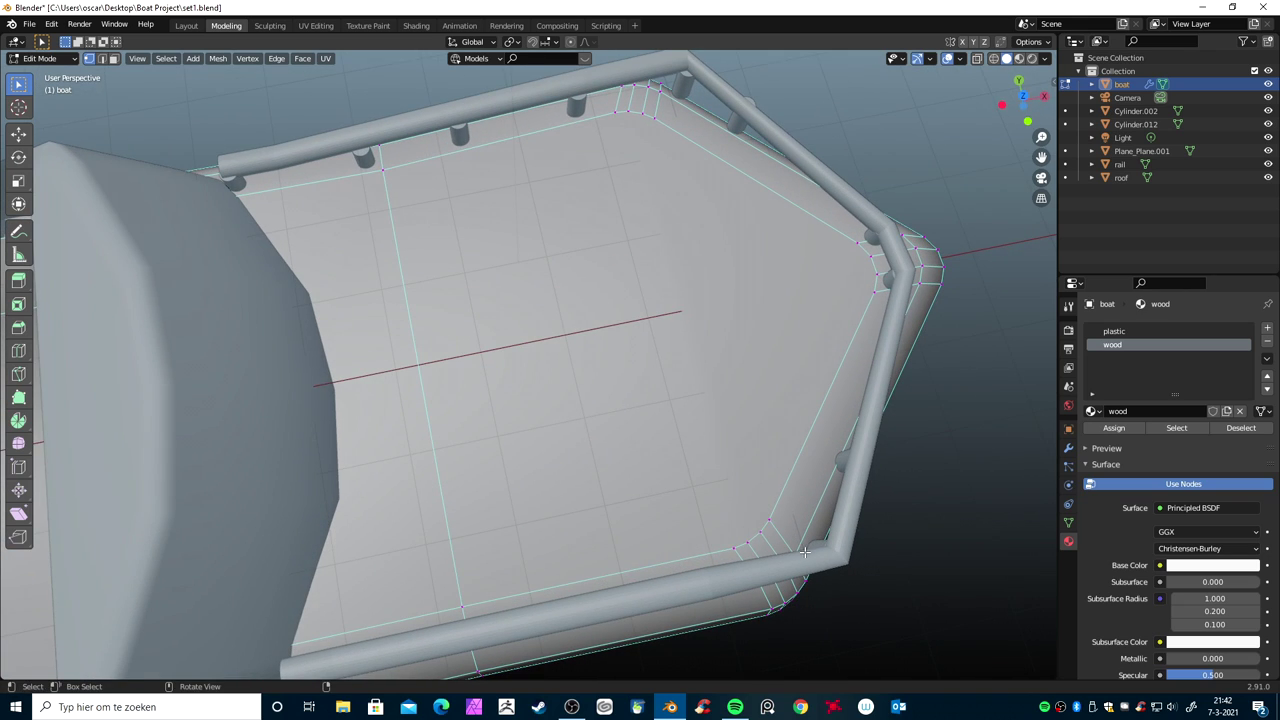
{"action": "left_click", "coordinate": [726, 543]}
Inset the bow's front deck face by about 0.06 m in face mode
{"action": "key", "text": "ctrl+Tab"}
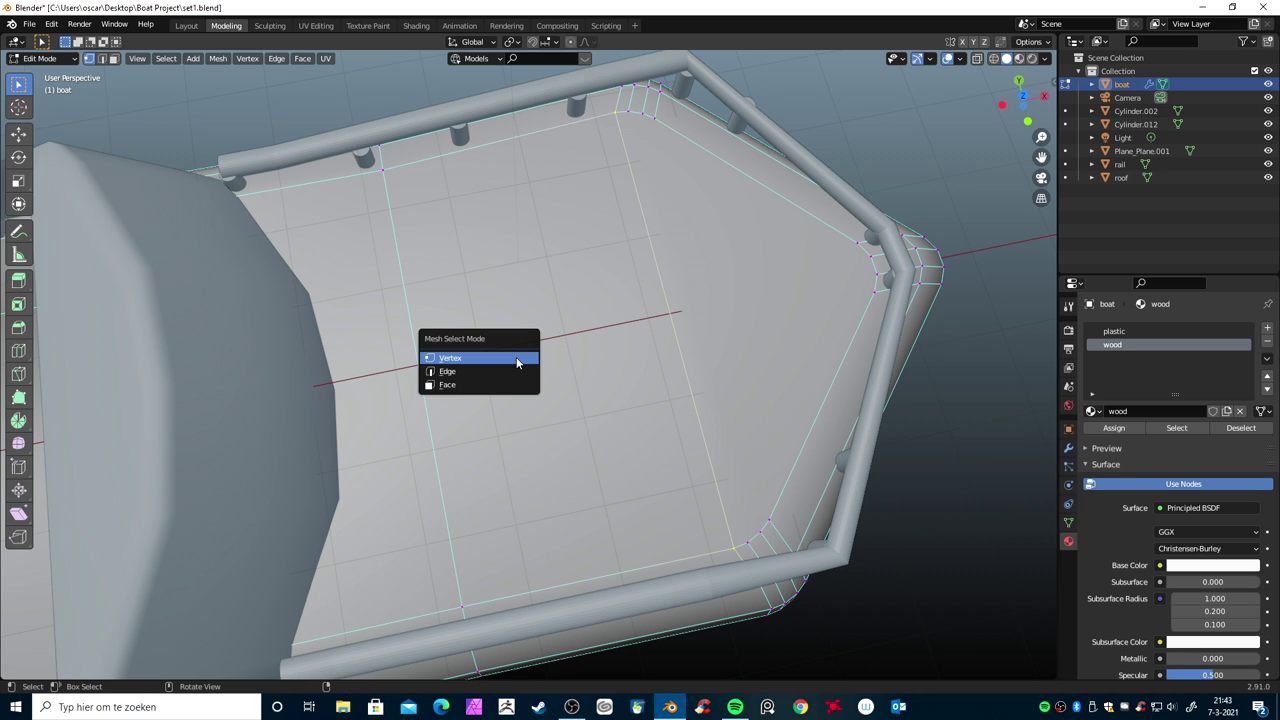
{"action": "left_click", "coordinate": [514, 381]}
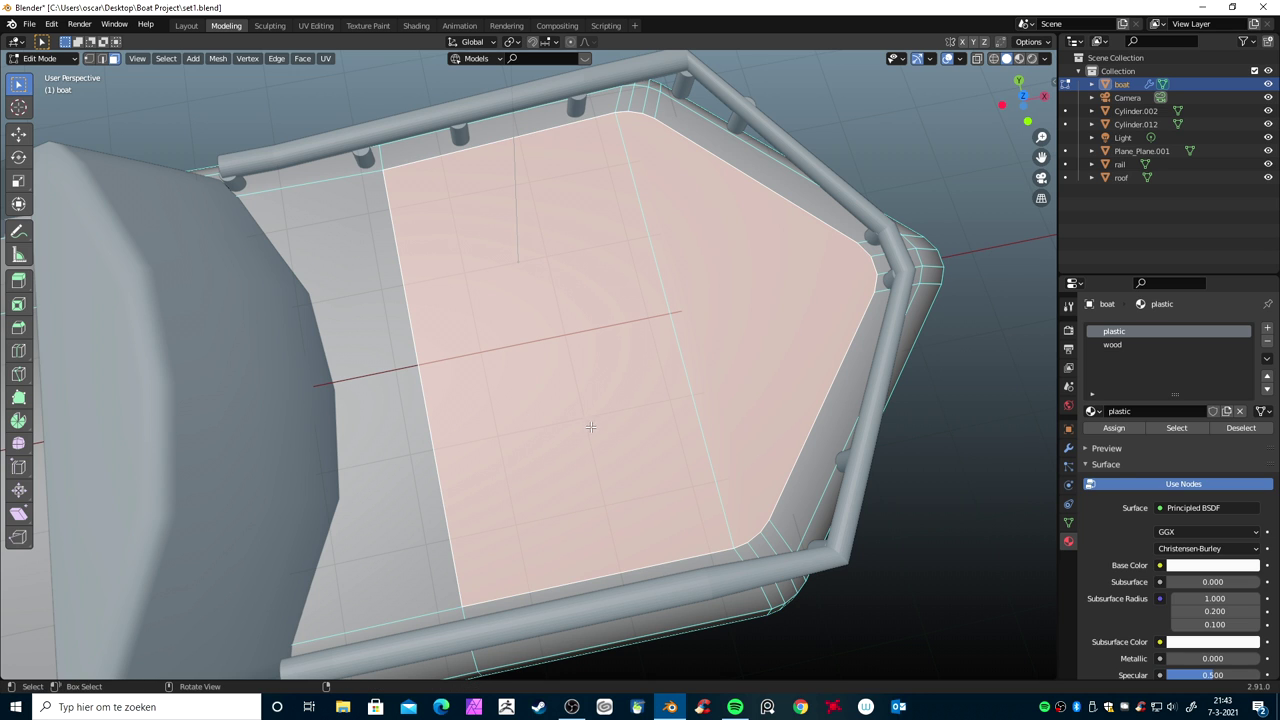
{"action": "scroll", "coordinate": [587, 433], "scroll_direction": "down", "scroll_amount": 4}
{"action": "mouse_move", "coordinate": [600, 429]}
{"action": "middle_mouse_down"}
{"action": "mouse_move", "coordinate": [635, 378]}
{"action": "mouse_move", "coordinate": [577, 389]}
{"action": "middle_mouse_up"}
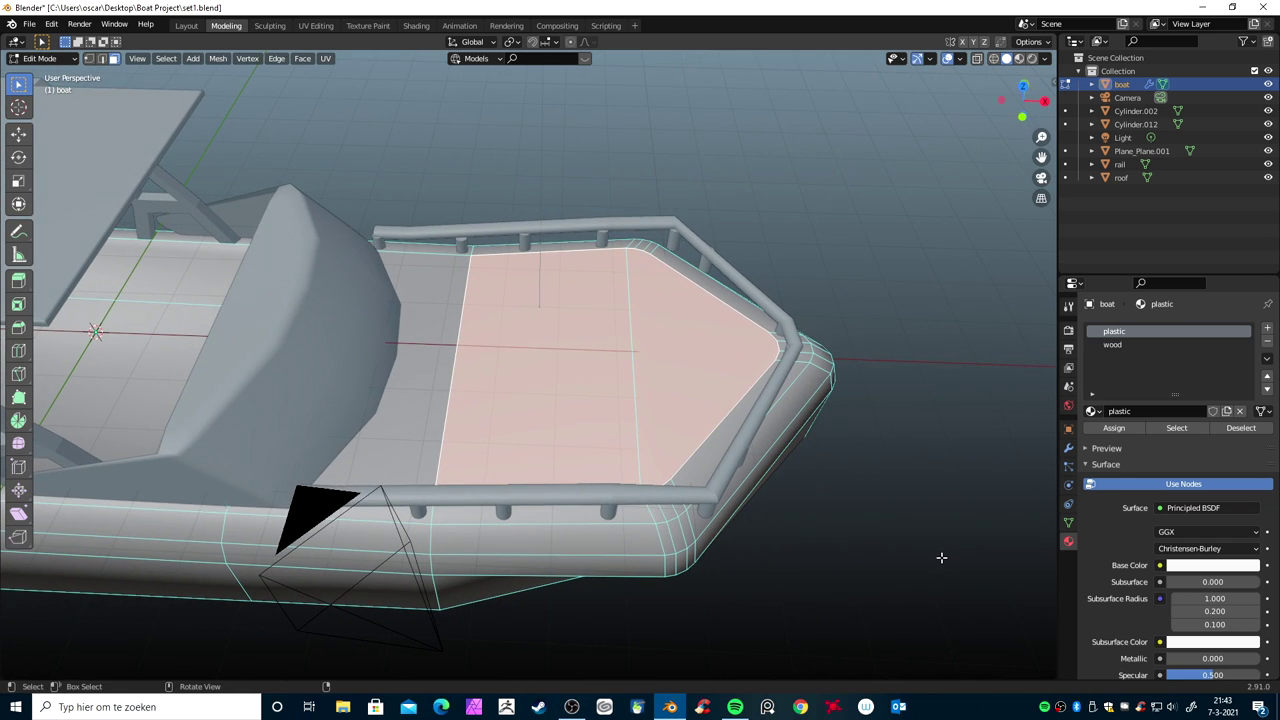
{"action": "key", "text": "i"}
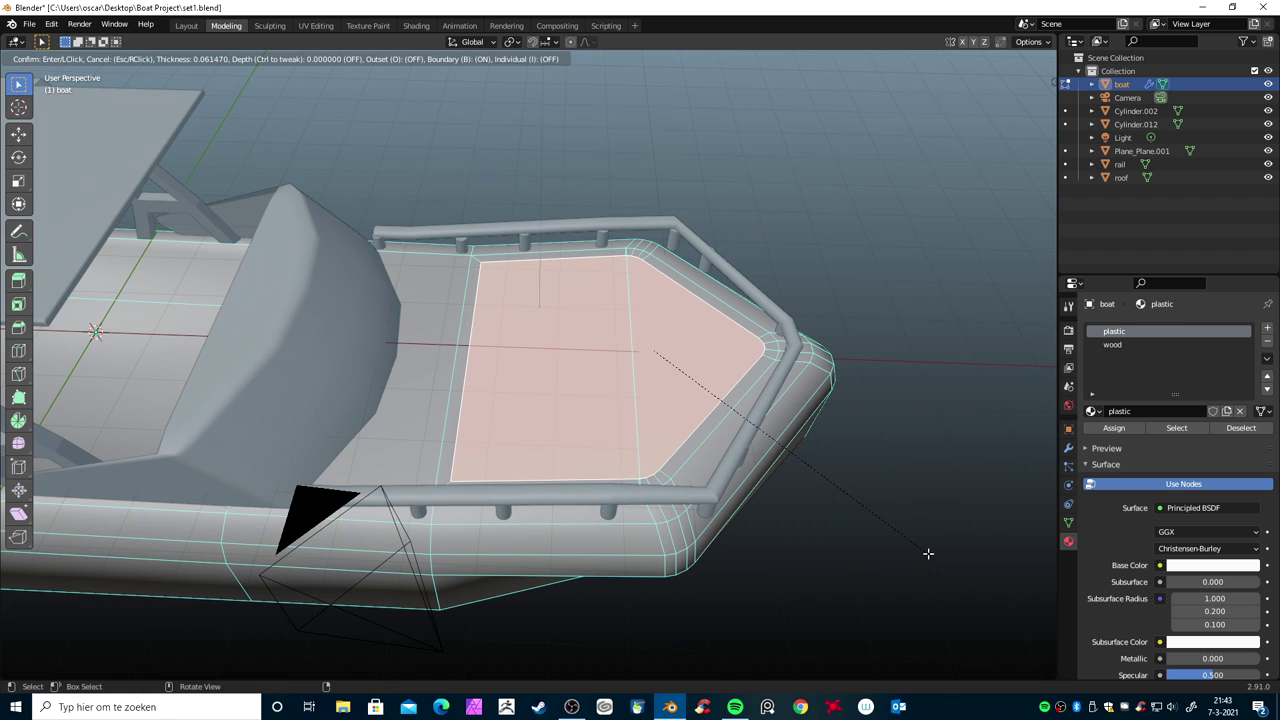
{"action": "left_click", "coordinate": [928, 553]}
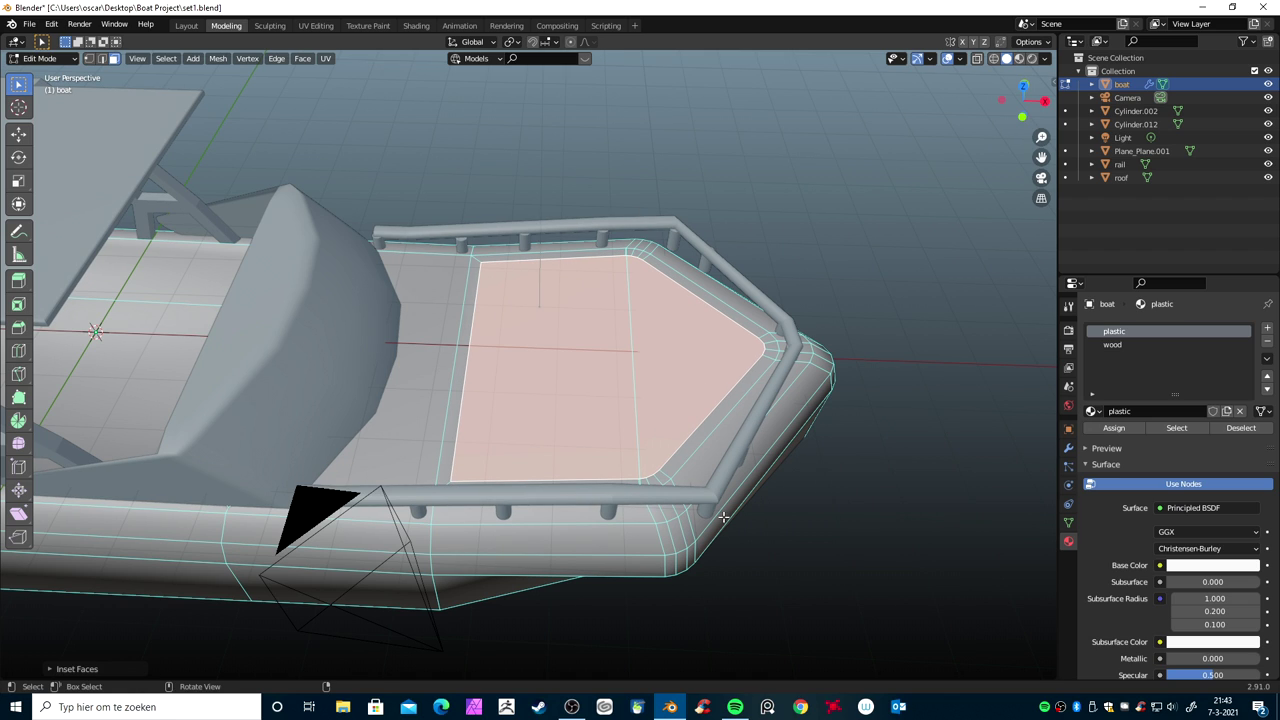
{"action": "scroll", "coordinate": [703, 535], "scroll_direction": "down", "scroll_amount": 2}
{"action": "scroll", "coordinate": [700, 531], "scroll_direction": "down", "scroll_amount": 3}
{"action": "scroll", "coordinate": [700, 531], "scroll_direction": "down", "scroll_amount": 2}
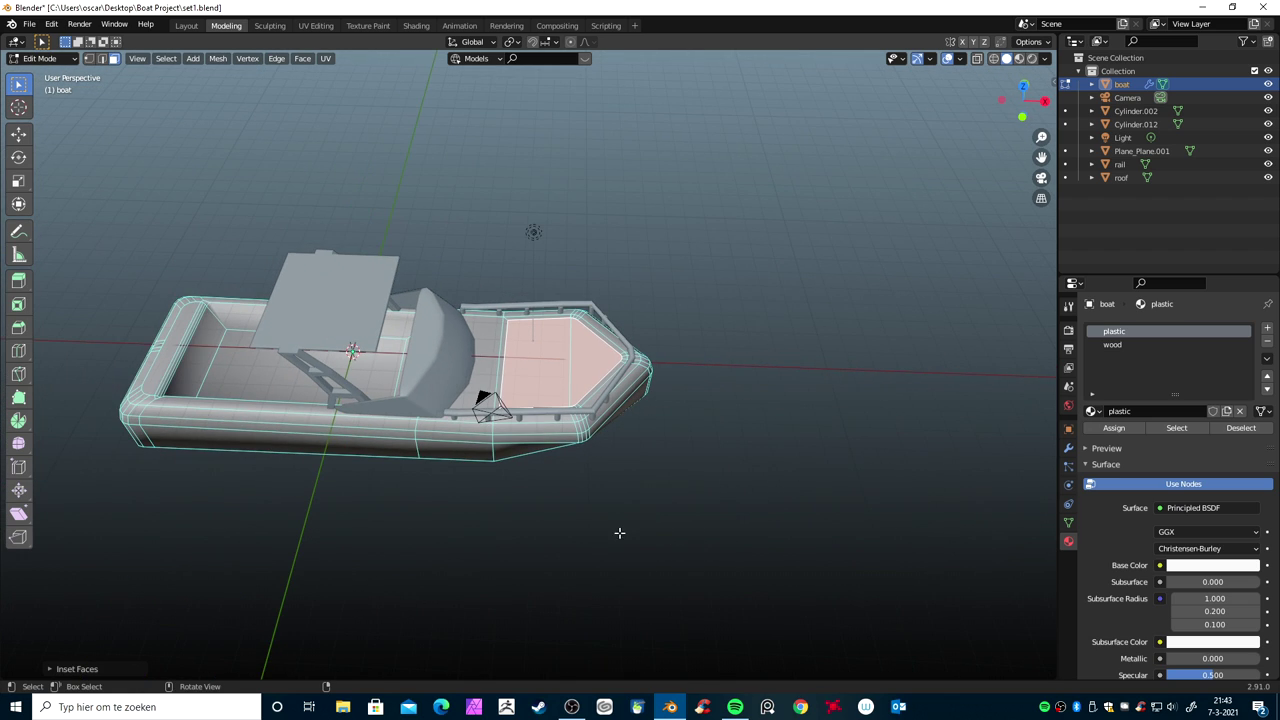
{"action": "mouse_move", "coordinate": [587, 533]}
{"action": "middle_mouse_down"}
{"action": "mouse_move", "coordinate": [721, 510]}
{"action": "mouse_move", "coordinate": [587, 531]}
{"action": "middle_mouse_up"}
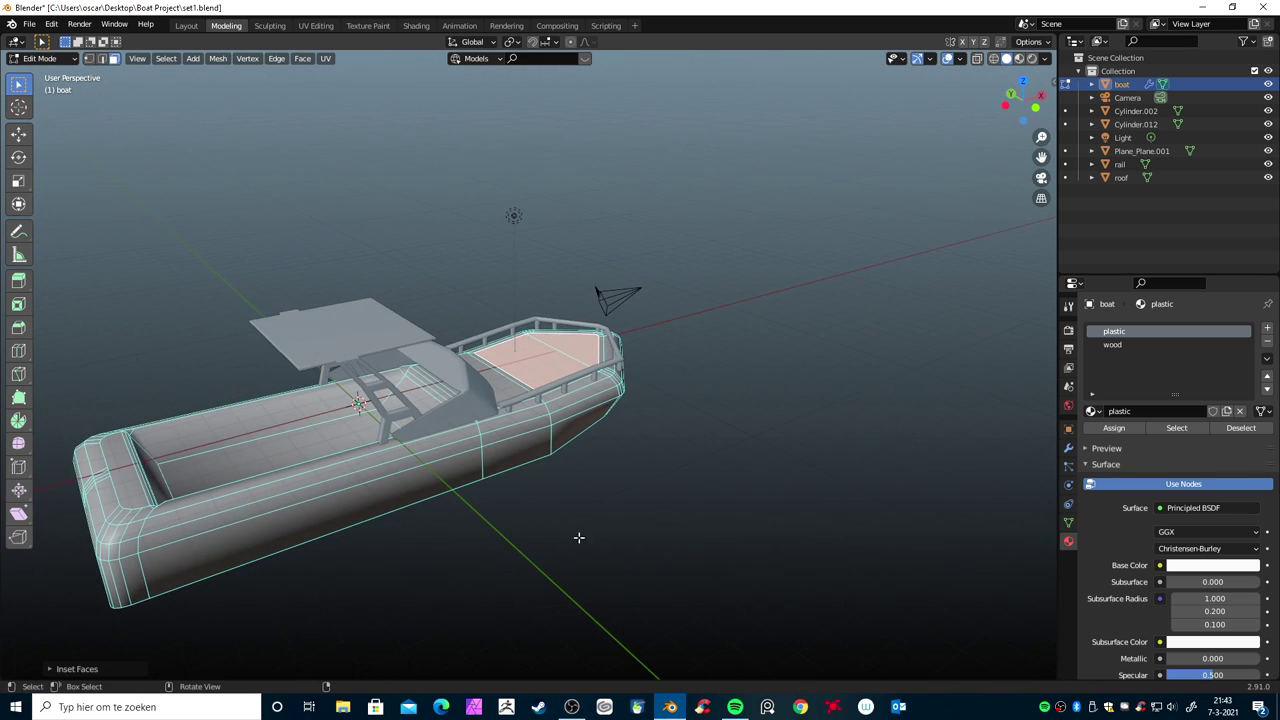
{"action": "mouse_move", "coordinate": [545, 559]}
{"action": "middle_mouse_down"}
{"action": "mouse_move", "coordinate": [663, 500]}
{"action": "mouse_move", "coordinate": [600, 523]}
{"action": "mouse_move", "coordinate": [580, 557]}
{"action": "mouse_move", "coordinate": [625, 515]}
{"action": "mouse_move", "coordinate": [604, 490]}
{"action": "middle_mouse_up"}
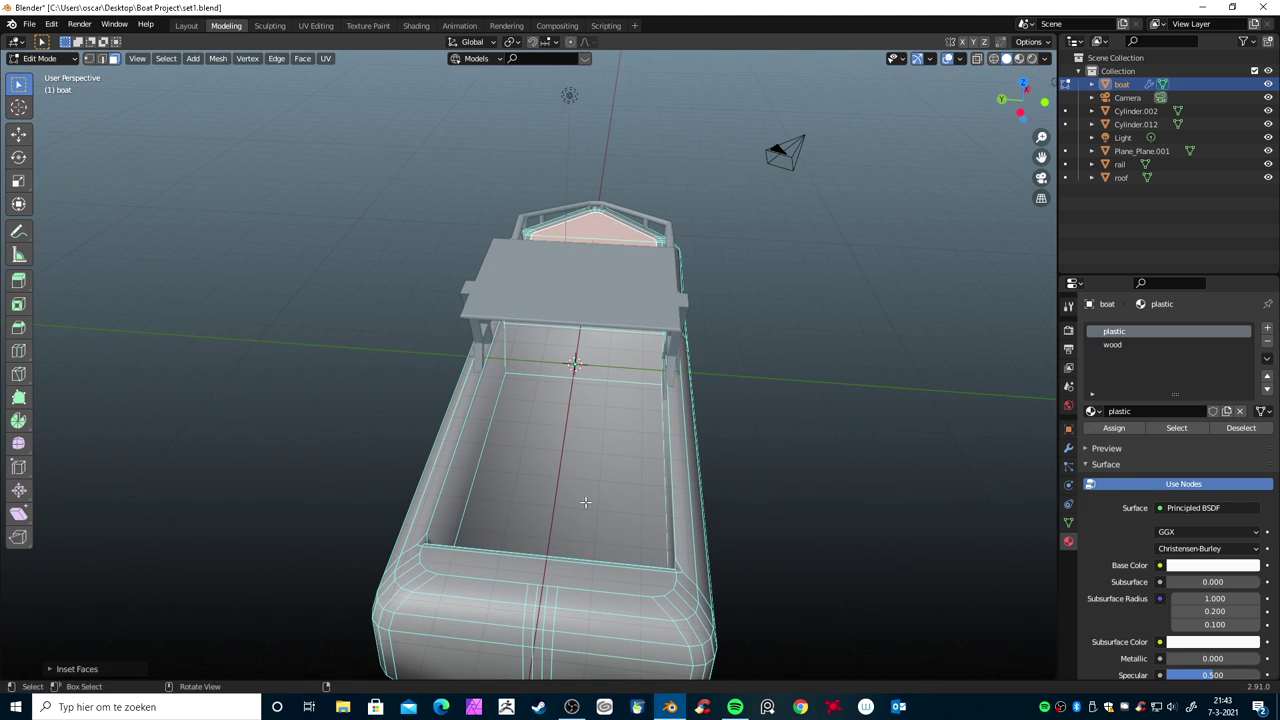
Add a crosswise and a lengthwise loop cut across the cockpit floor
{"action": "key", "text": "ctrl+r"}
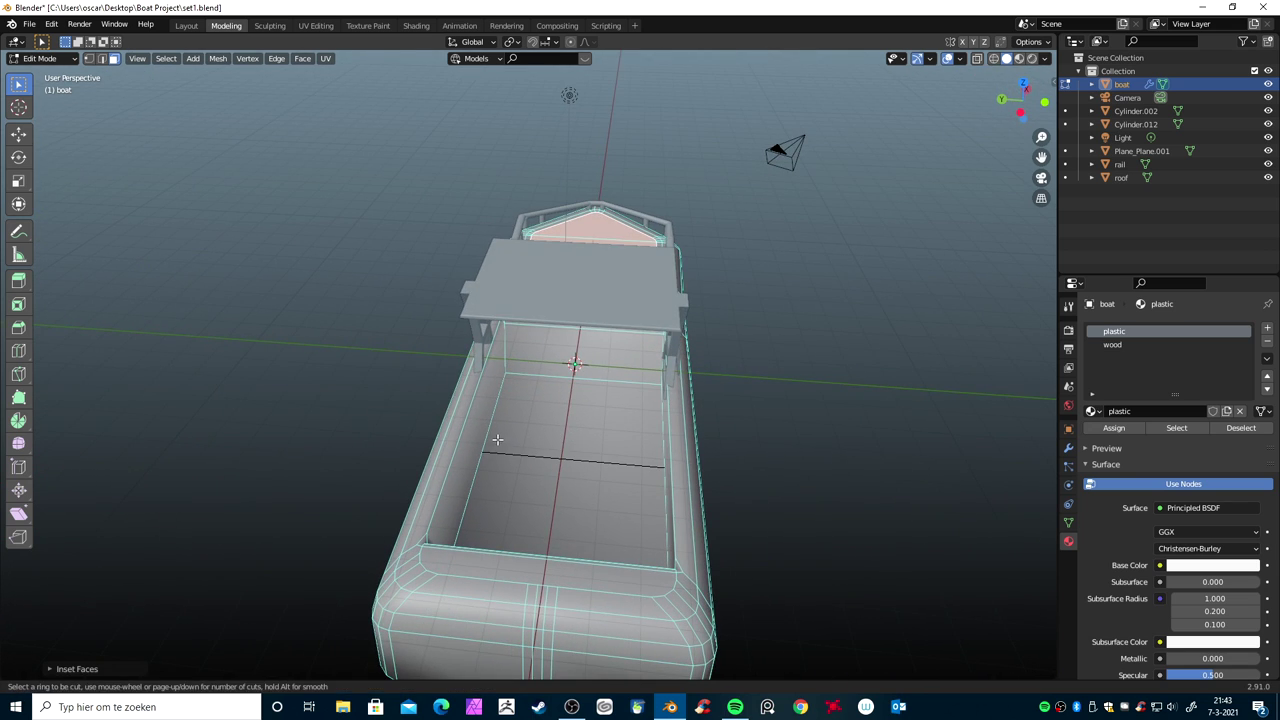
{"action": "left_click", "coordinate": [497, 439]}
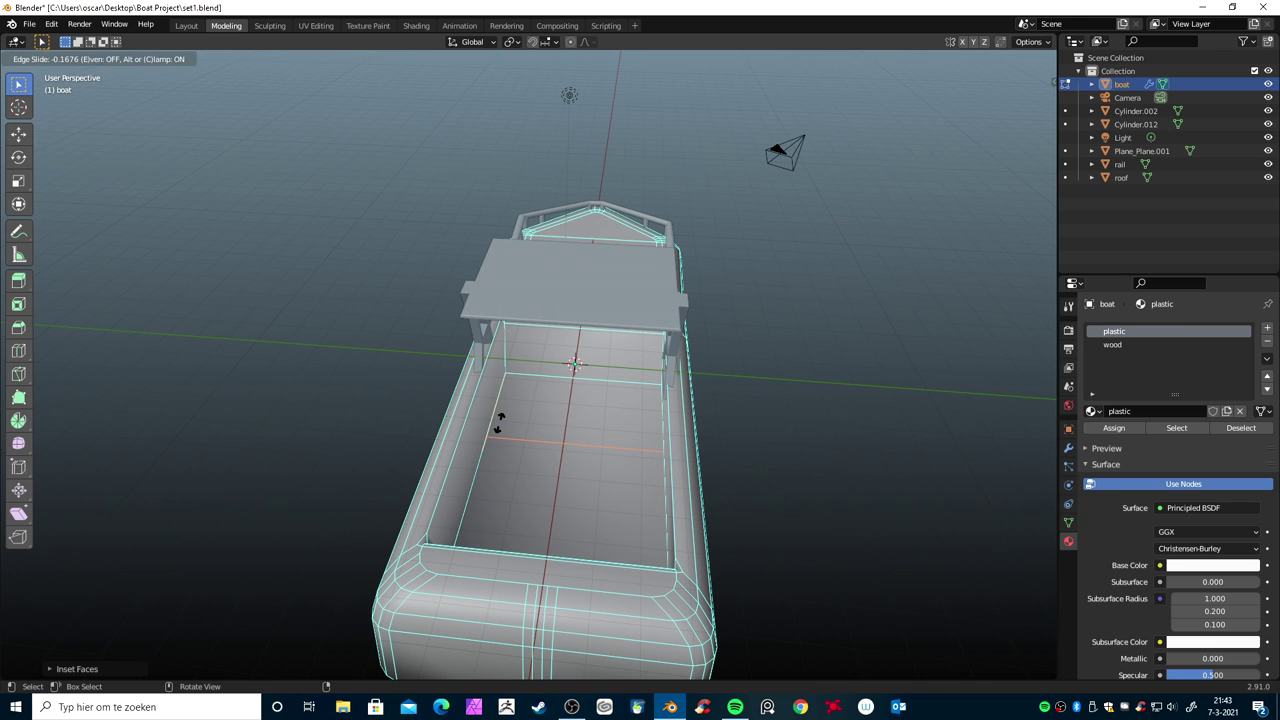
{"action": "left_click", "coordinate": [506, 410]}
{"action": "middle_click_drag", "start_coordinate": [506, 410], "coordinate": [541, 459]}
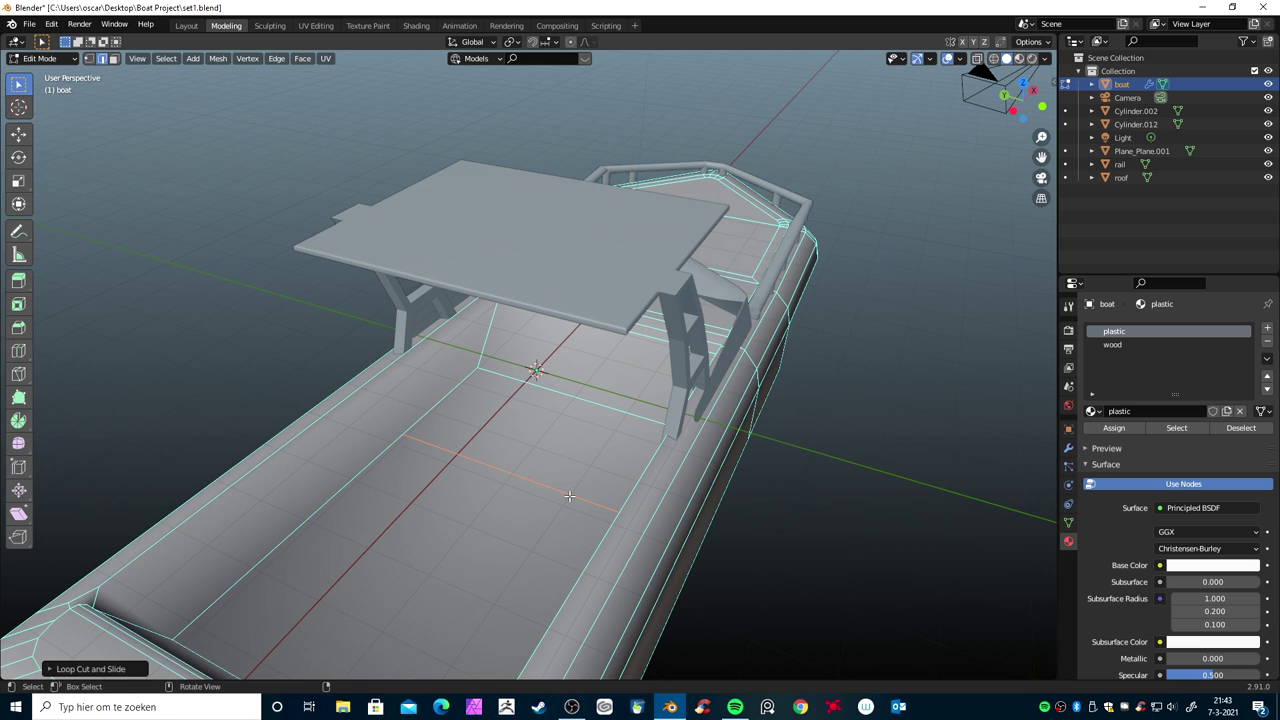
{"action": "key", "text": "ctrl+Tab"}
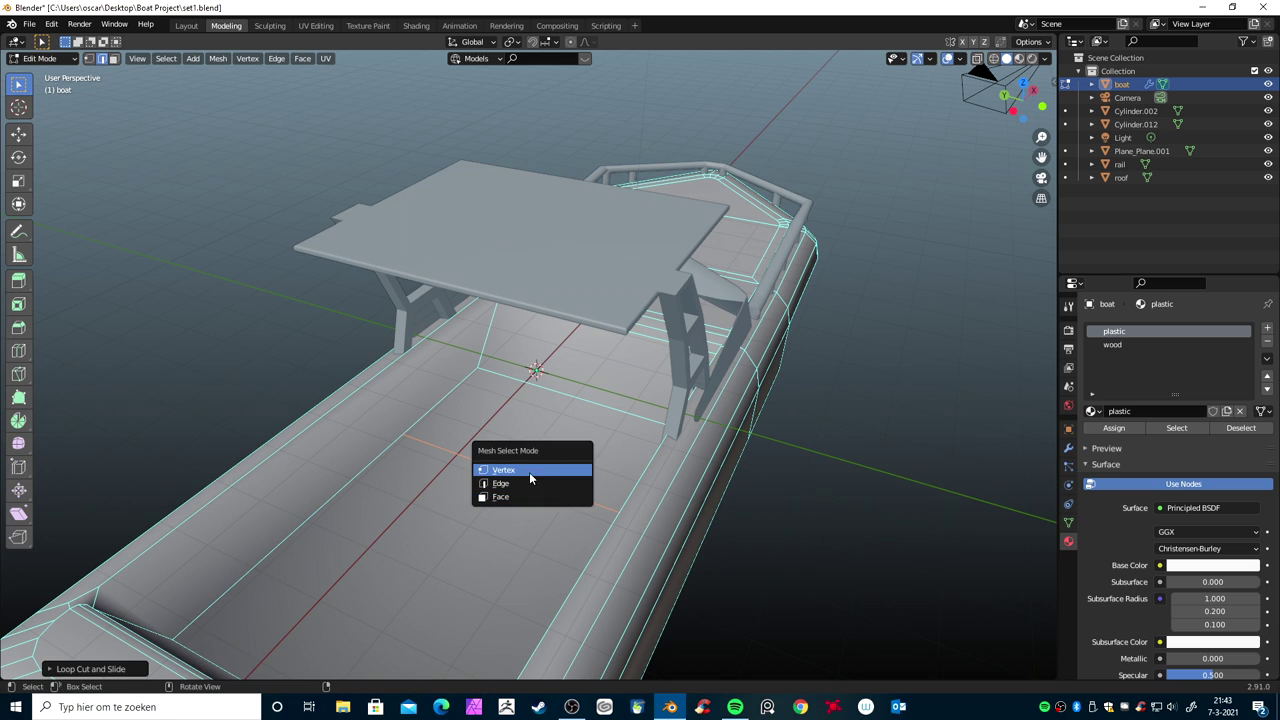
{"action": "left_click", "coordinate": [464, 426]}
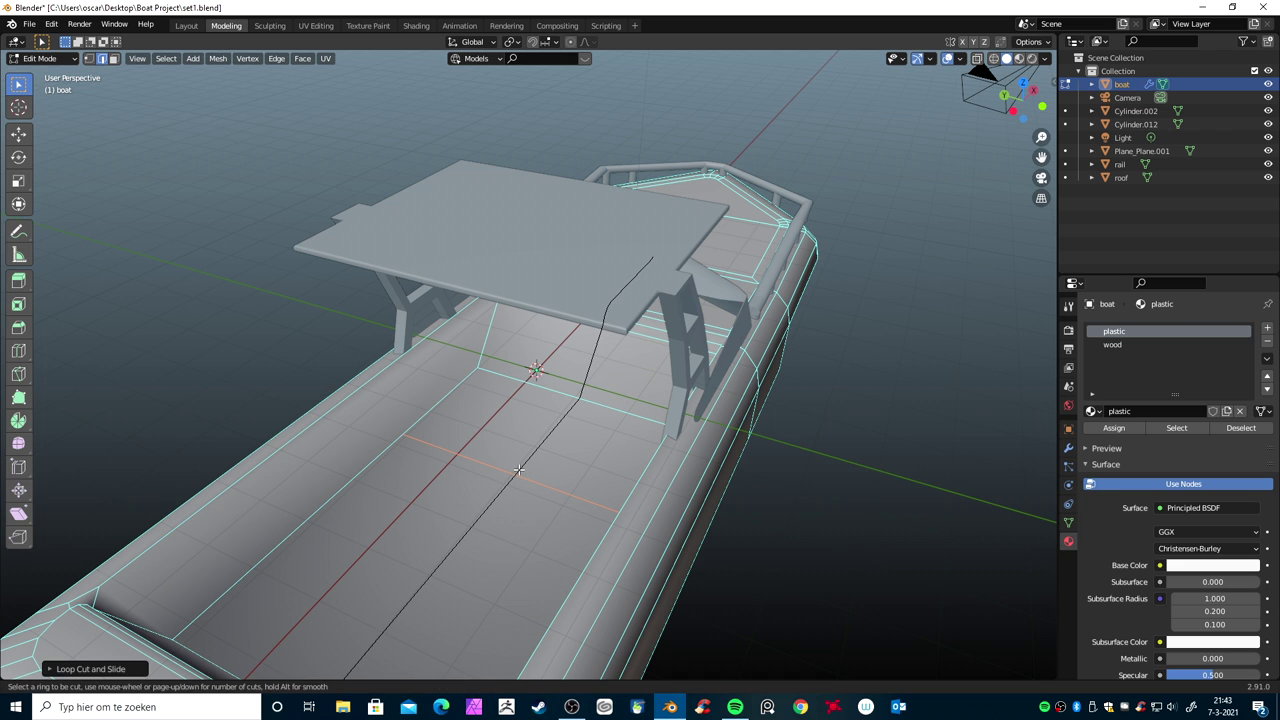
{"action": "left_click", "coordinate": [519, 469]}
{"action": "left_click", "coordinate": [508, 465]}
{"action": "middle_click_drag", "start_coordinate": [534, 487], "coordinate": [622, 465]}
Inset the floor faces right and left of centre as two bordered panels
{"action": "key", "text": "ctrl+Tab"}
{"action": "left_click", "coordinate": [645, 445]}
{"action": "left_click", "coordinate": [603, 437]}
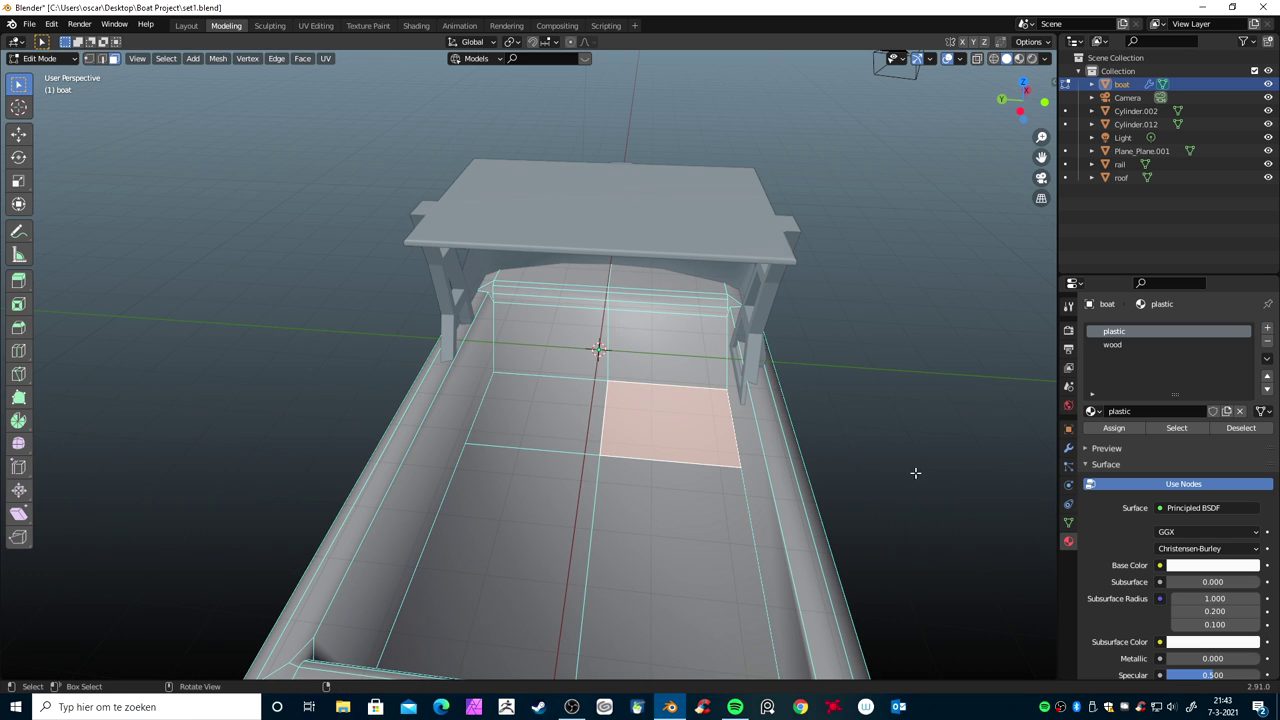
{"action": "key", "text": "i"}
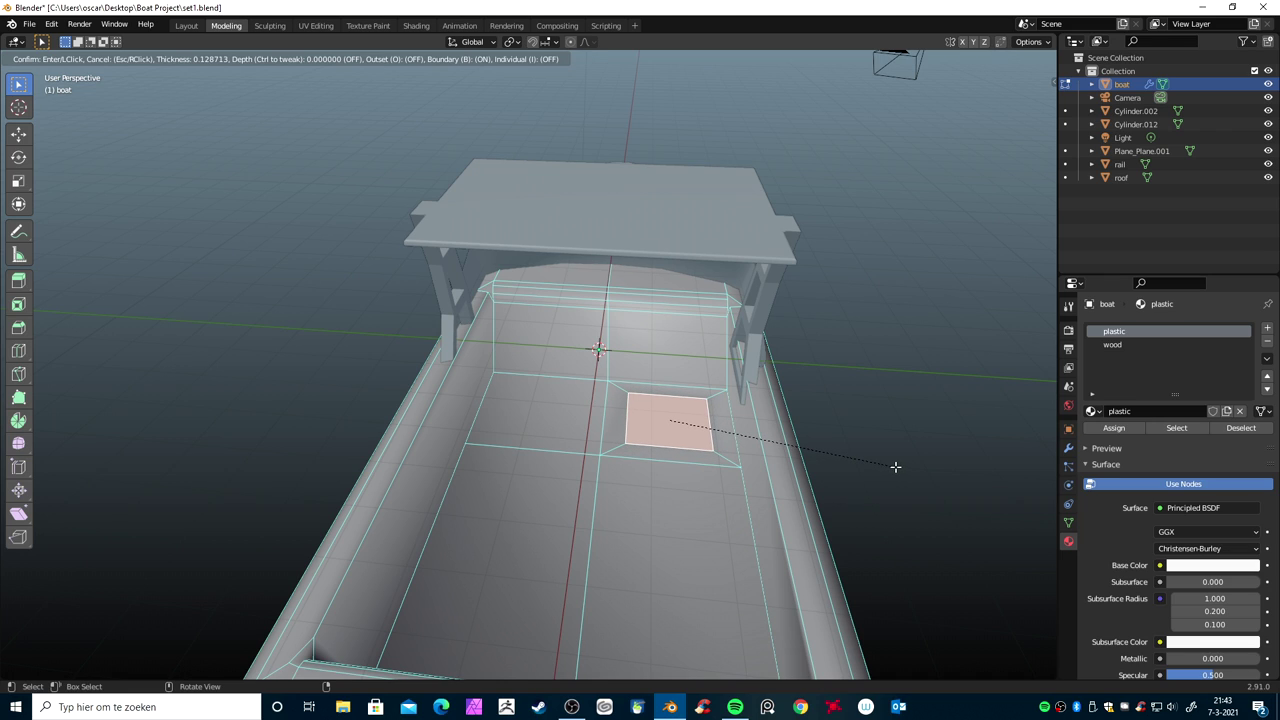
{"action": "left_click", "coordinate": [895, 466]}
{"action": "left_click", "coordinate": [570, 437]}
{"action": "key", "text": "i"}
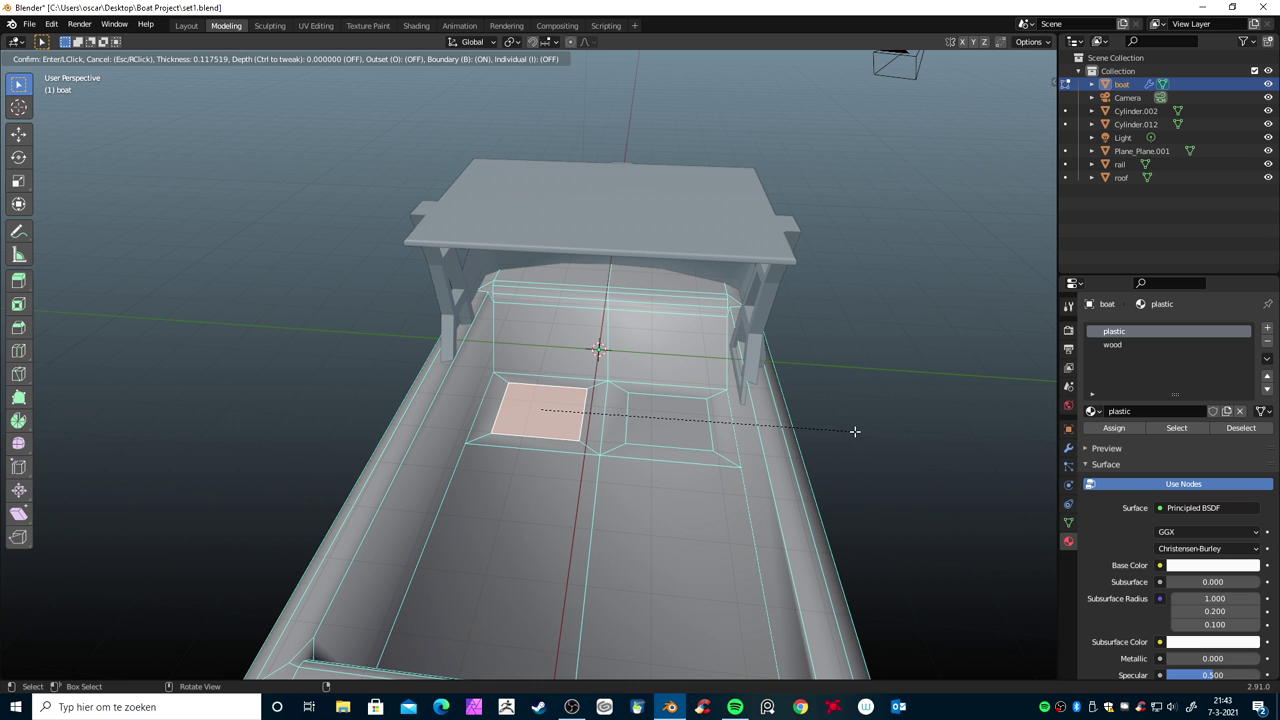
{"action": "left_click", "coordinate": [855, 431]}
{"action": "middle_click_drag", "start_coordinate": [855, 431], "coordinate": [754, 486]}
{"action": "mouse_move", "coordinate": [610, 558]}
{"action": "middle_mouse_down"}
{"action": "mouse_move", "coordinate": [639, 473]}
{"action": "mouse_move", "coordinate": [426, 455]}
{"action": "middle_mouse_up"}
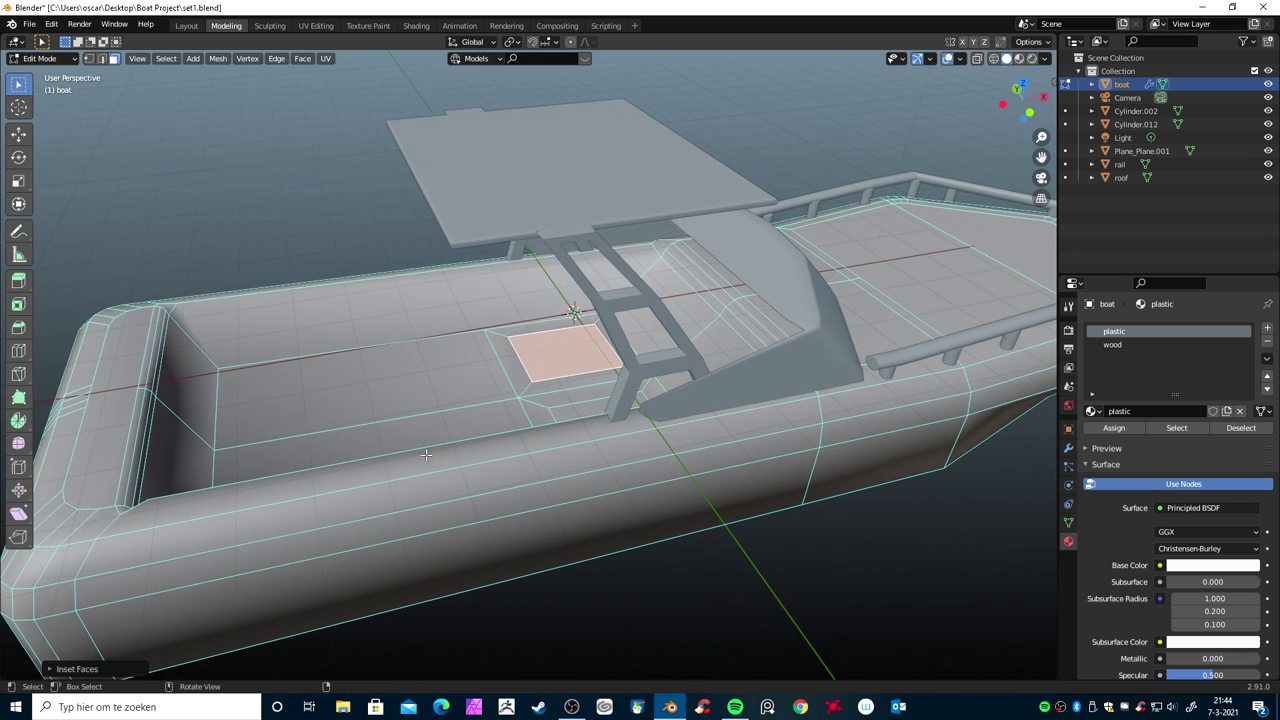
Loop cut the rear floor, then extrude the rear floor, stern wall and side faces into a bench
{"action": "key", "text": "ctrl+r"}
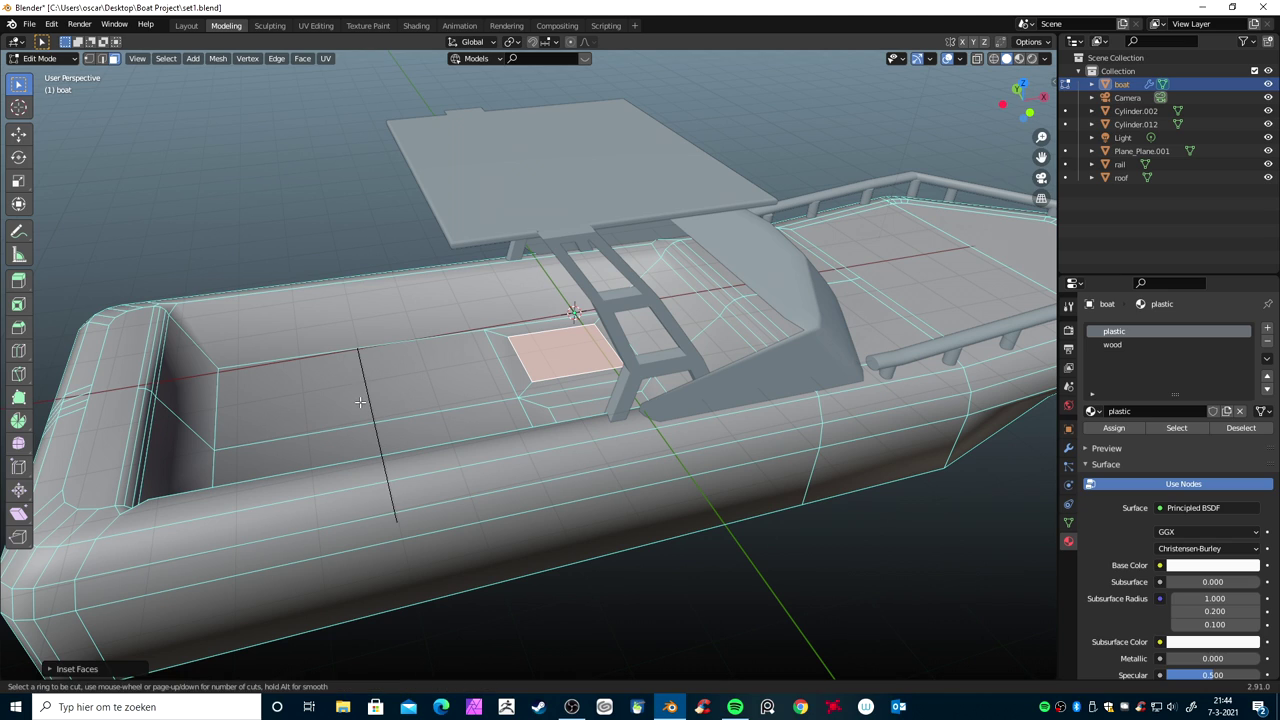
{"action": "left_click", "coordinate": [348, 400]}
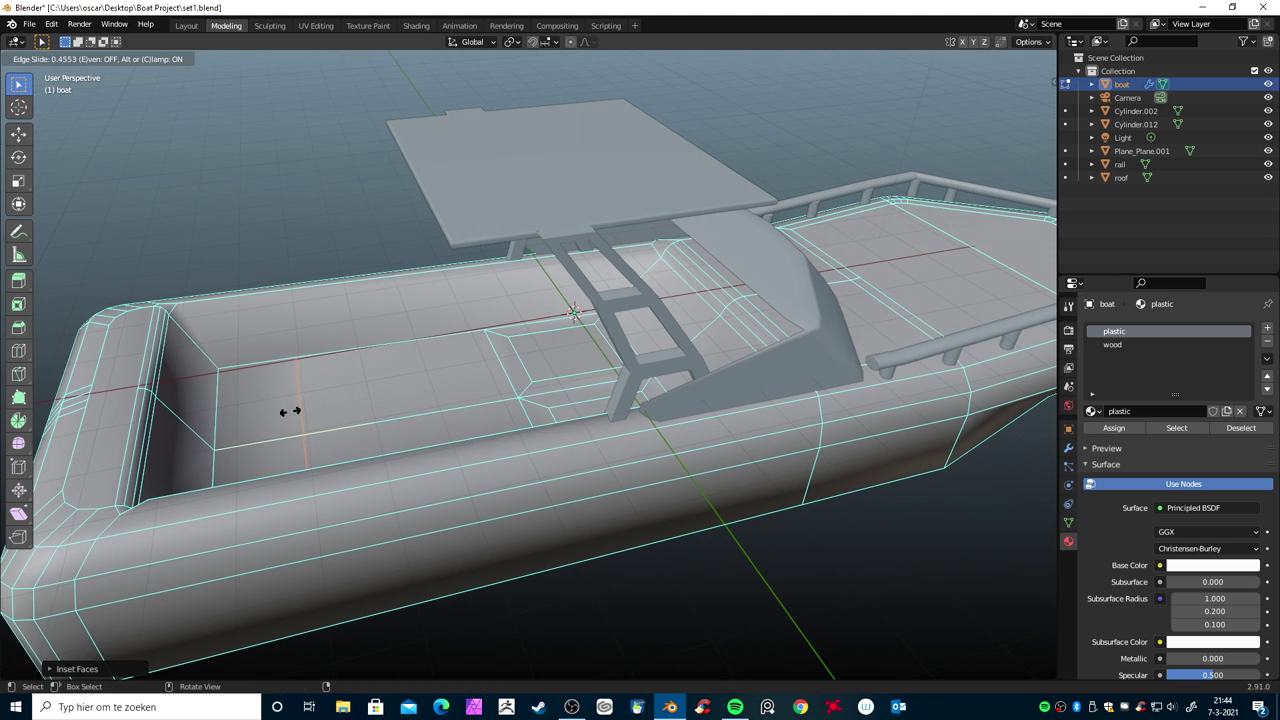
{"action": "left_click", "coordinate": [291, 409]}
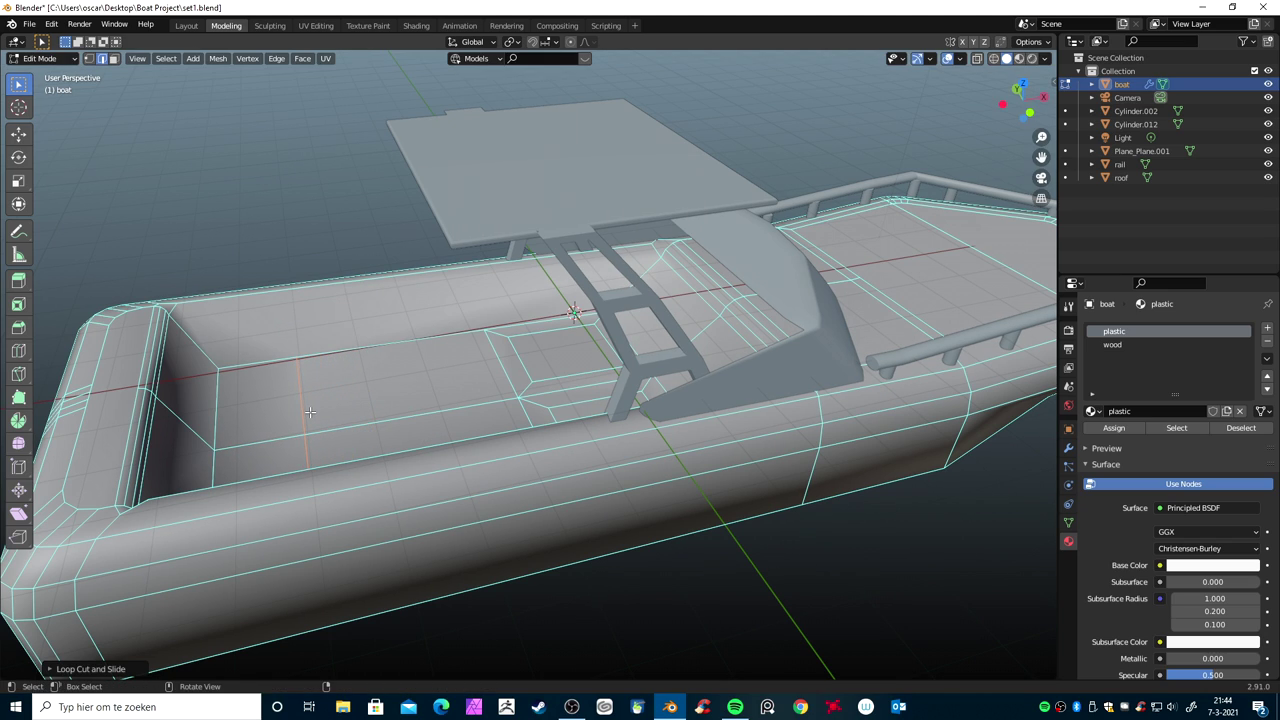
{"action": "key", "text": "ctrl+Tab"}
{"action": "left_click", "coordinate": [289, 411]}
{"action": "left_click", "coordinate": [258, 413]}
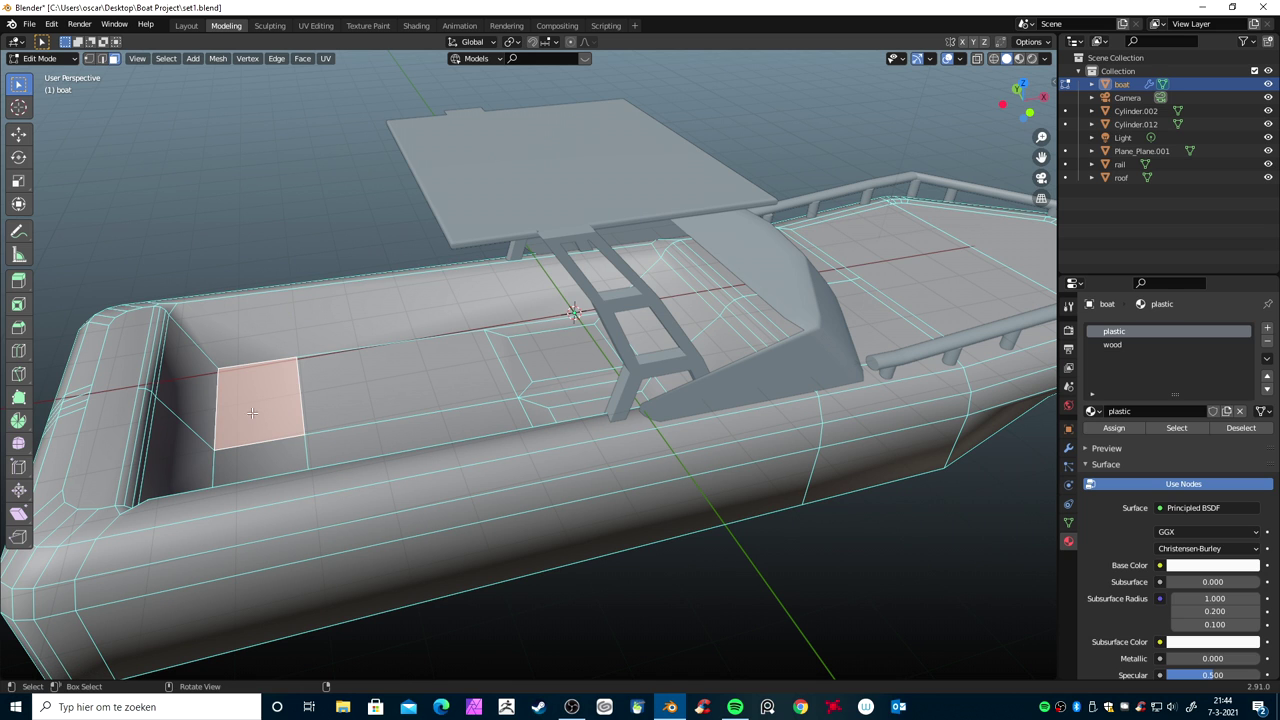
{"action": "left_click", "coordinate": [200, 389], "text": "shift"}
{"action": "left_click", "coordinate": [195, 459], "text": "shift"}
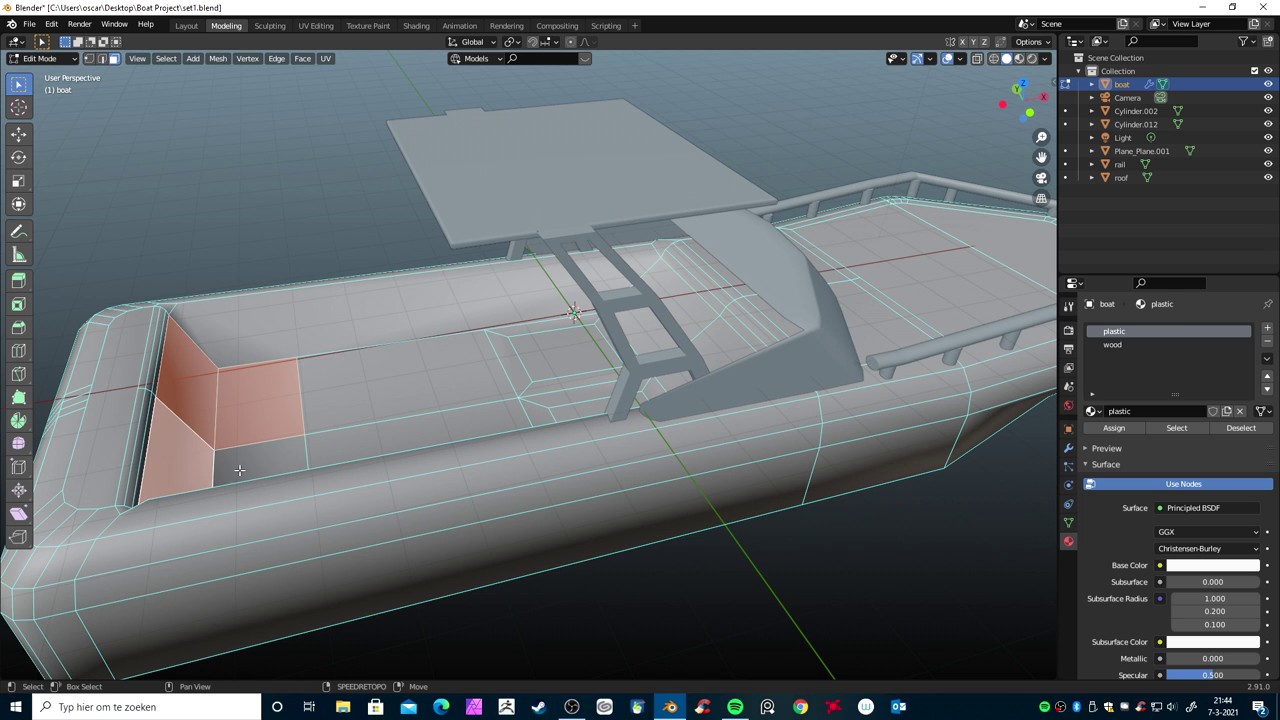
{"action": "mouse_move", "coordinate": [258, 476]}
{"action": "middle_mouse_down"}
{"action": "mouse_move", "coordinate": [245, 440]}
{"action": "mouse_move", "coordinate": [455, 401]}
{"action": "middle_mouse_up"}
{"action": "key", "text": "e"}
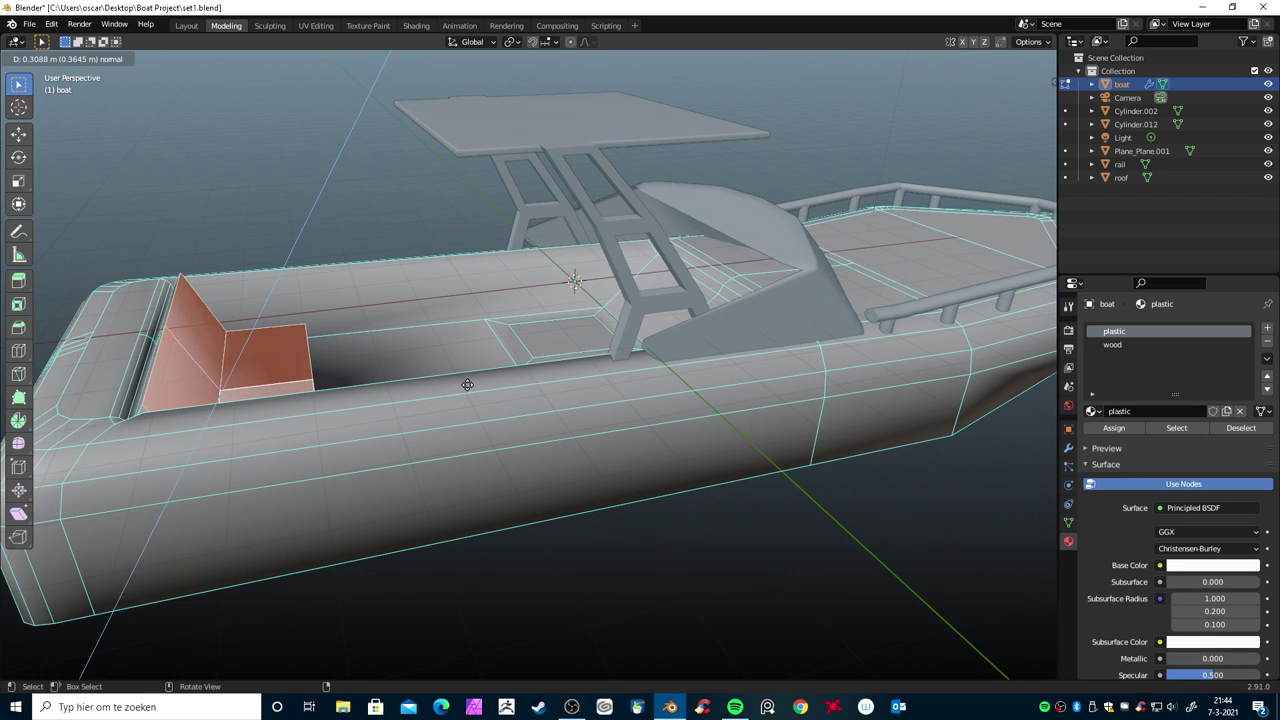
{"action": "left_click", "coordinate": [460, 390]}
{"action": "mouse_move", "coordinate": [462, 392]}
{"action": "middle_mouse_down"}
{"action": "mouse_move", "coordinate": [636, 423]}
{"action": "mouse_move", "coordinate": [763, 411]}
{"action": "mouse_move", "coordinate": [780, 397]}
{"action": "mouse_move", "coordinate": [763, 397]}
{"action": "middle_mouse_up"}
Scale the two thin side strip faces by 2 on Z to make them taller
{"action": "scroll", "coordinate": [665, 318], "scroll_direction": "up", "scroll_amount": 5}
{"action": "mouse_move", "coordinate": [665, 318]}
{"action": "middle_mouse_down"}
{"action": "mouse_move", "coordinate": [634, 523]}
{"action": "mouse_move", "coordinate": [626, 377]}
{"action": "mouse_move", "coordinate": [659, 367]}
{"action": "mouse_move", "coordinate": [640, 366]}
{"action": "middle_mouse_up"}
{"action": "key", "text": "ctrl+Tab"}
{"action": "left_click", "coordinate": [772, 224]}
{"action": "left_click", "coordinate": [792, 204]}
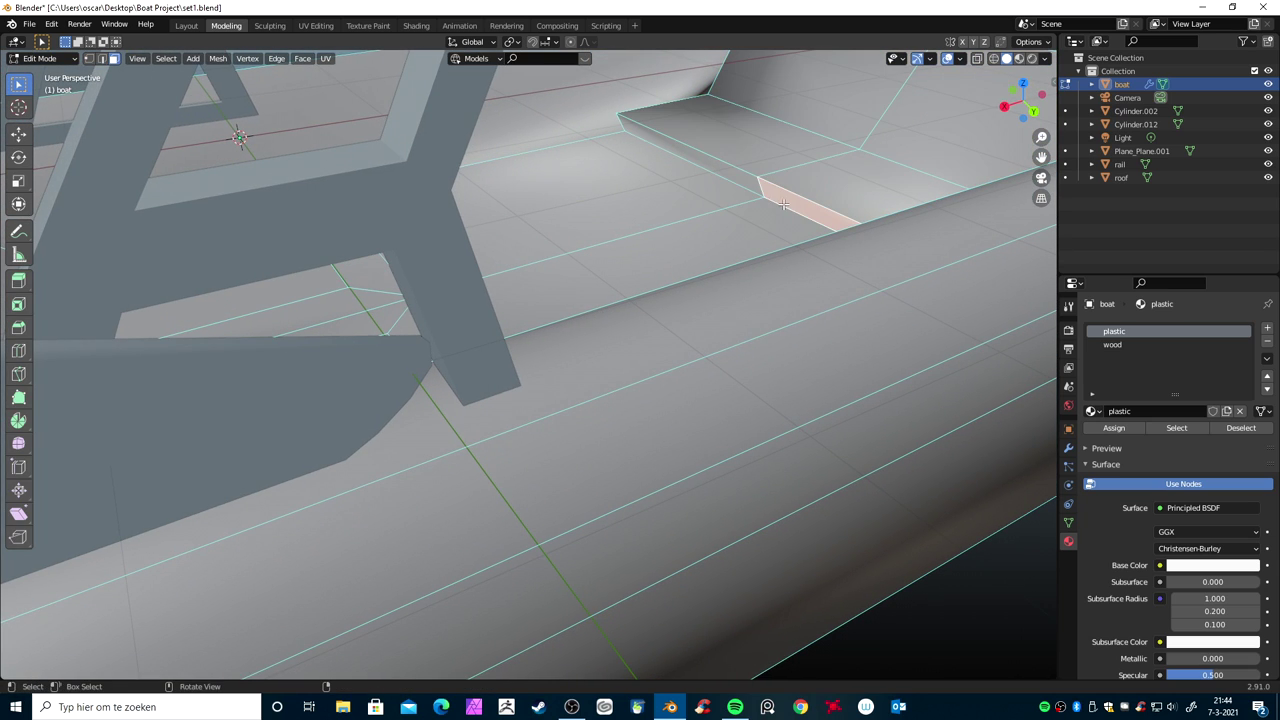
{"action": "left_click", "coordinate": [745, 183], "text": "shift"}
{"action": "type", "text": "sz2"}
{"action": "key", "text": "Return"}
{"action": "mouse_move", "coordinate": [716, 269]}
{"action": "middle_mouse_down"}
{"action": "mouse_move", "coordinate": [749, 304]}
{"action": "mouse_move", "coordinate": [709, 297]}
{"action": "middle_mouse_up"}
{"action": "scroll", "coordinate": [735, 290], "scroll_direction": "down", "scroll_amount": 5}
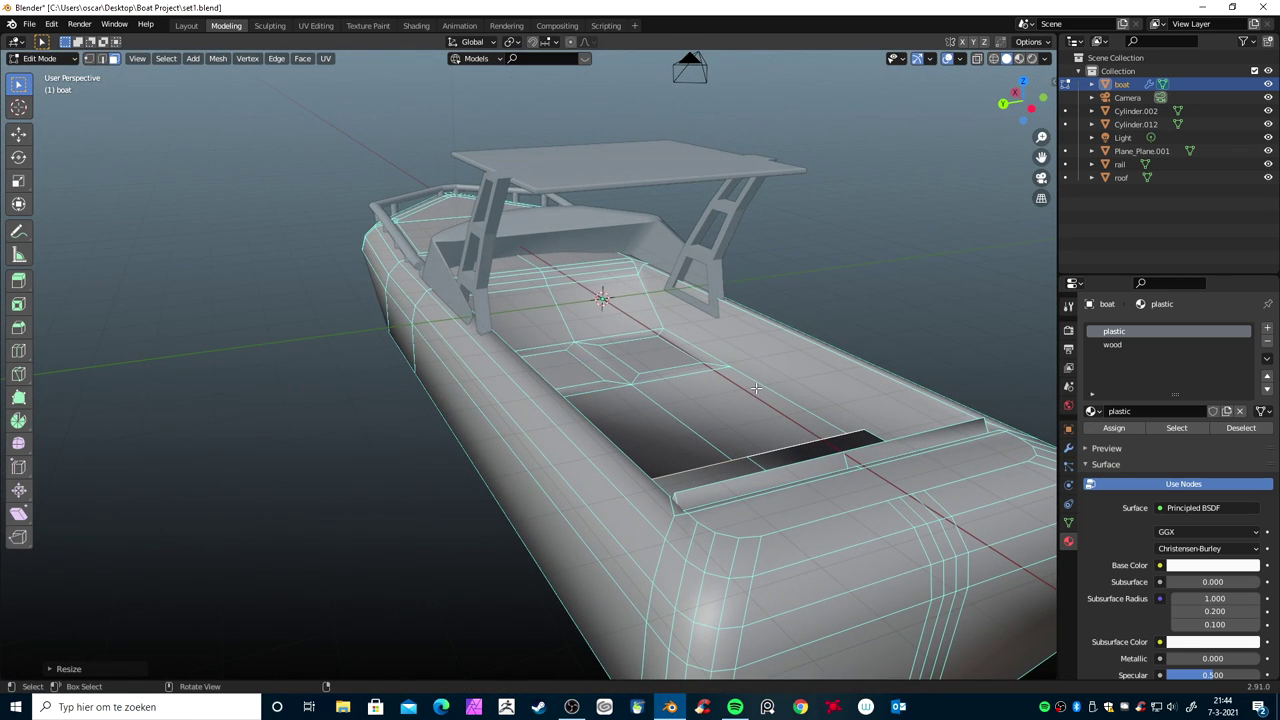
Flatten the long stern bench strip by scaling it along Z
{"action": "left_click", "coordinate": [829, 462]}
{"action": "middle_click_drag", "start_coordinate": [858, 454], "coordinate": [920, 447]}
{"action": "key", "text": "s"}
{"action": "key", "text": "z"}
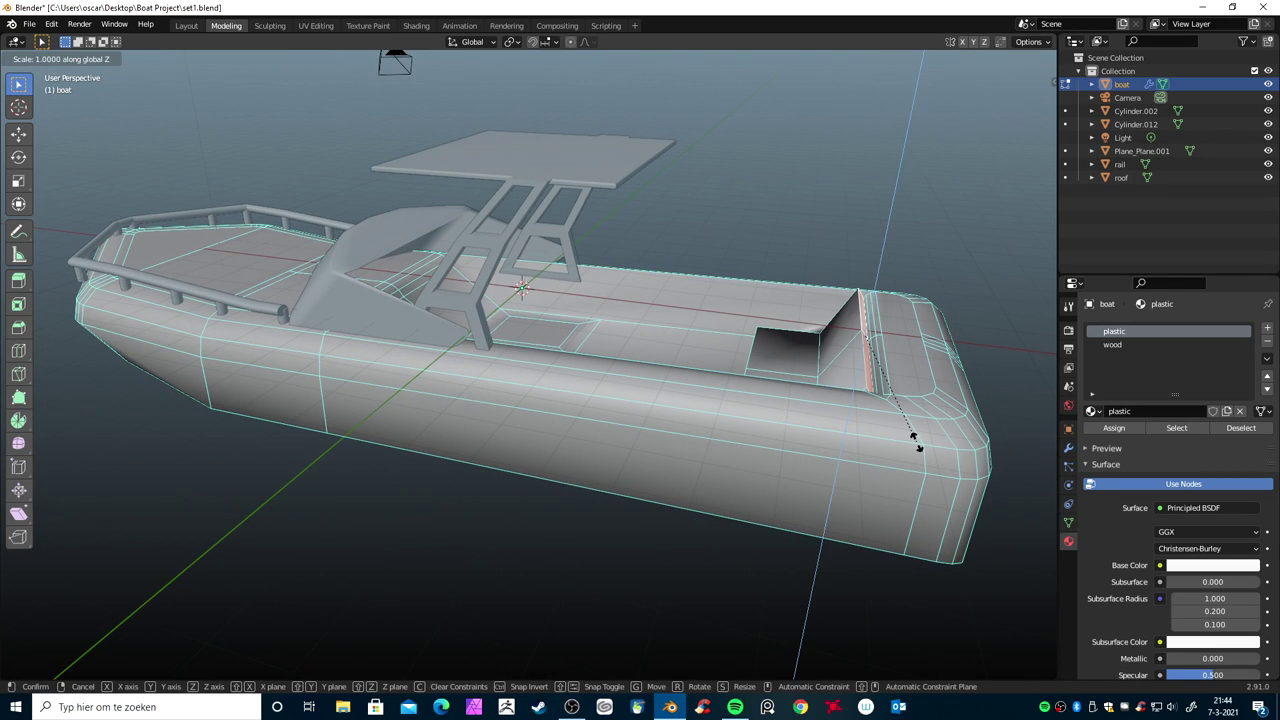
{"action": "left_click", "coordinate": [913, 437]}
Round off the stern bench's backrest crease edge with a bevel
{"action": "scroll", "coordinate": [913, 437], "scroll_direction": "up", "scroll_amount": 3}
{"action": "mouse_move", "coordinate": [913, 437]}
{"action": "middle_mouse_down"}
{"action": "mouse_move", "coordinate": [964, 443]}
{"action": "mouse_move", "coordinate": [934, 449]}
{"action": "middle_mouse_up"}
{"action": "scroll", "coordinate": [934, 449], "scroll_direction": "up", "scroll_amount": 3}
{"action": "scroll", "coordinate": [900, 420], "scroll_direction": "up", "scroll_amount": 3}
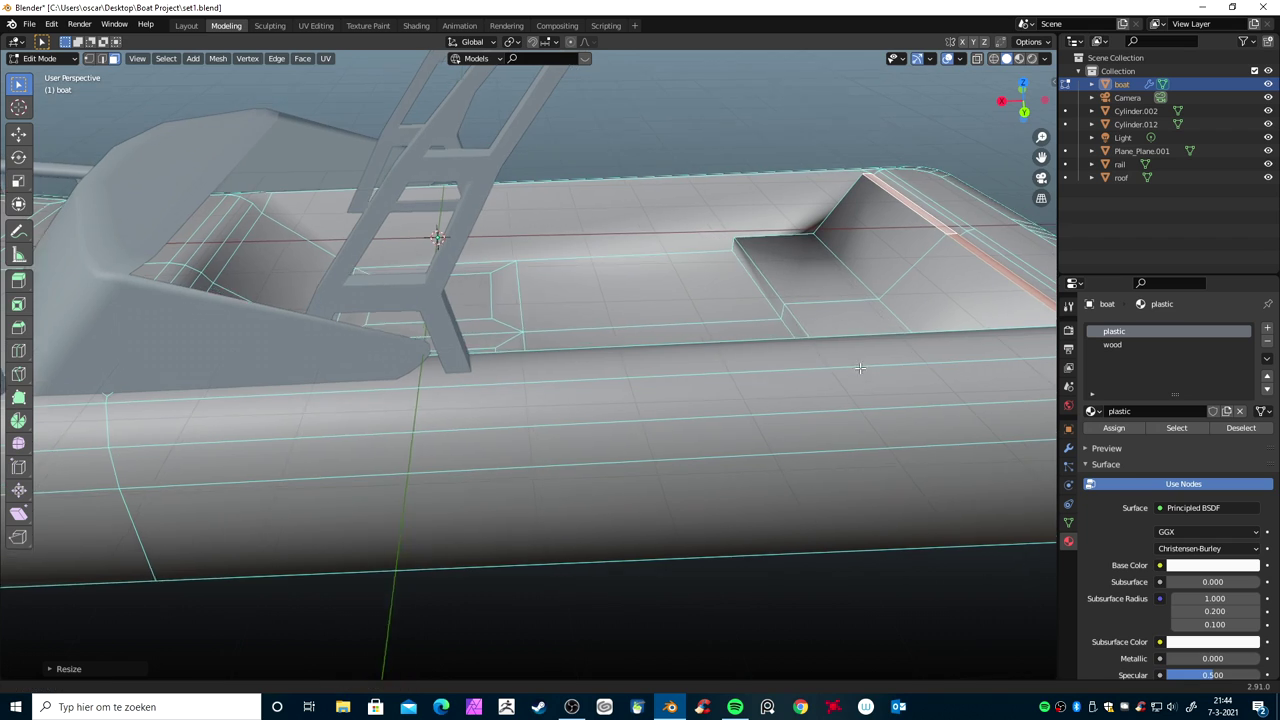
{"action": "middle_click_drag", "start_coordinate": [850, 390], "coordinate": [792, 346]}
{"action": "key", "text": "ctrl+Tab"}
{"action": "left_click", "coordinate": [777, 333]}
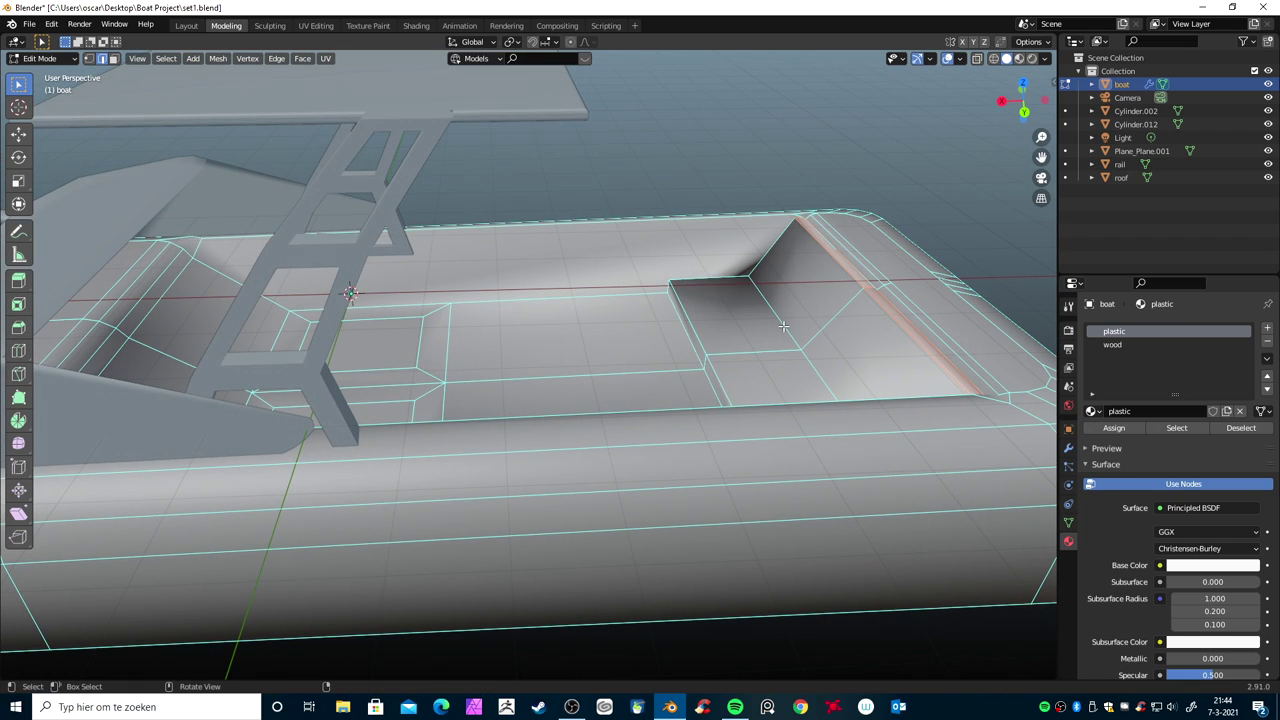
{"action": "key", "text": "ctrl+b"}
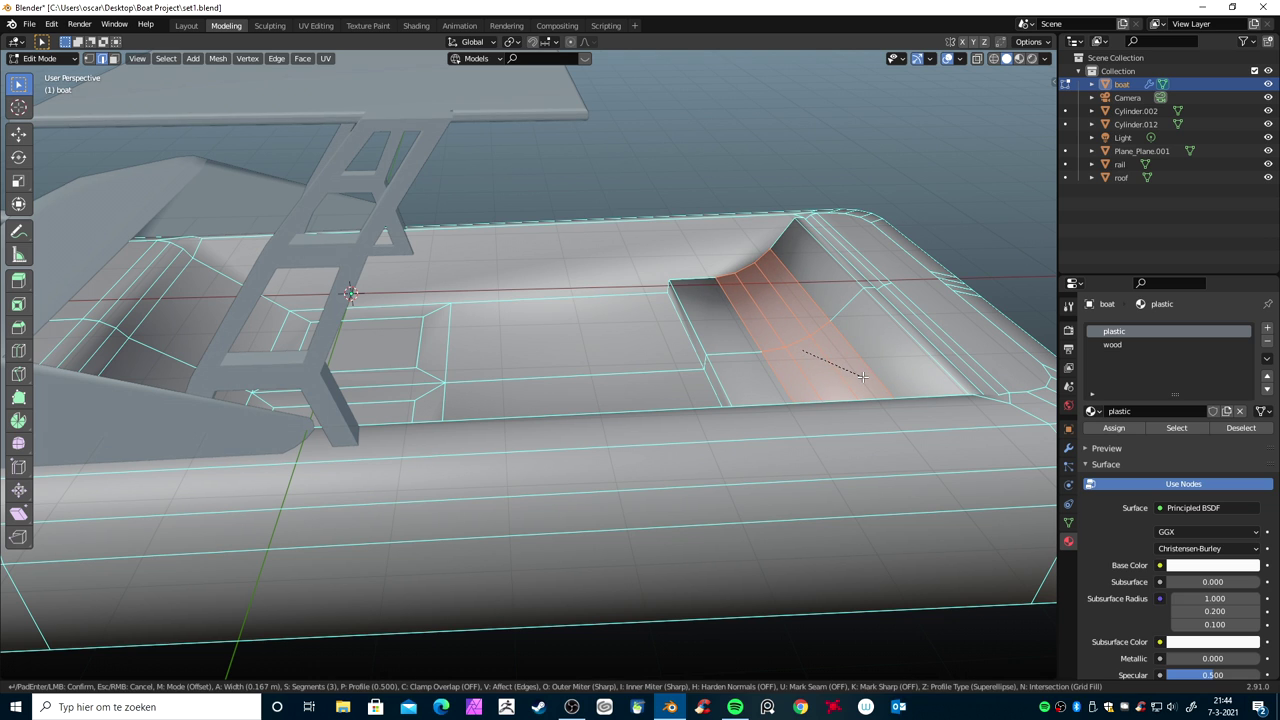
{"action": "left_click", "coordinate": [862, 377]}
Select both inset floor panels as faces and extrude them upward
{"action": "mouse_move", "coordinate": [862, 377]}
{"action": "middle_mouse_down"}
{"action": "mouse_move", "coordinate": [737, 401]}
{"action": "mouse_move", "coordinate": [605, 384]}
{"action": "middle_mouse_up"}
{"action": "key", "text": "ctrl+Tab"}
{"action": "left_click", "coordinate": [605, 401]}
{"action": "left_click", "coordinate": [588, 380]}
{"action": "left_click", "coordinate": [729, 398], "text": "shift"}
{"action": "key", "text": "e"}
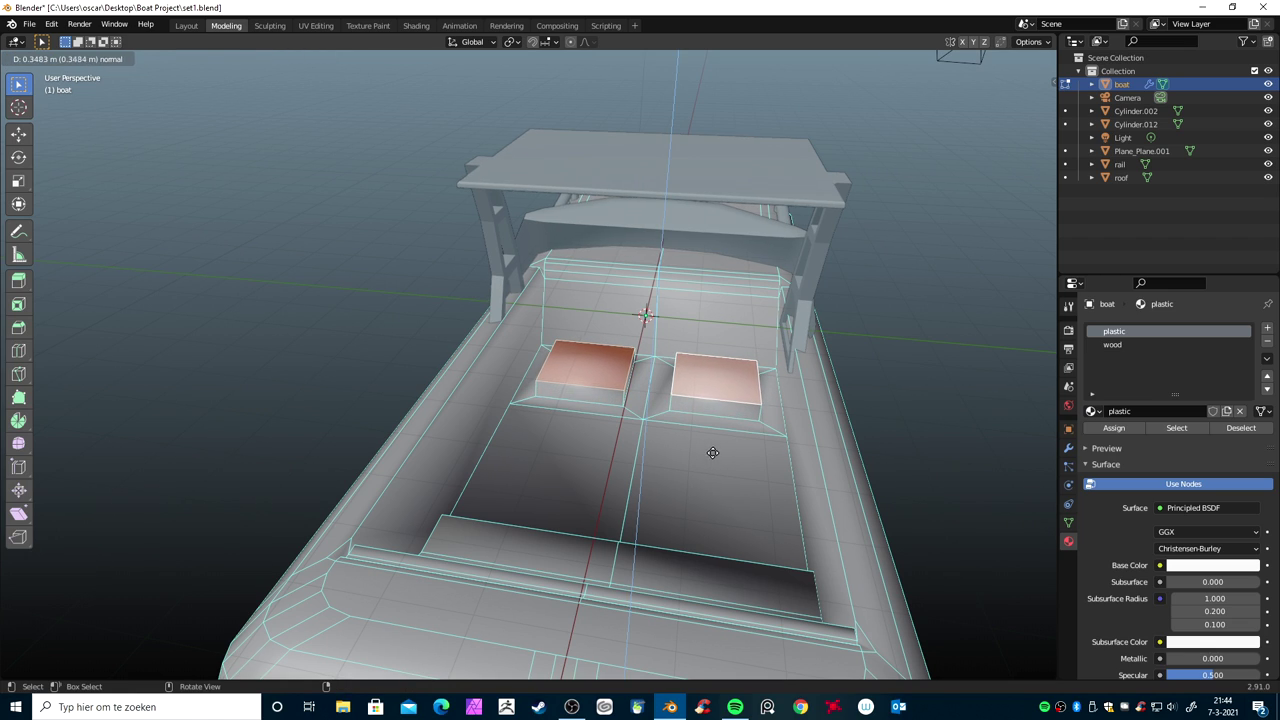
Finish raising the seat boxes about 0.35 m, clear the selection and return to object mode
{"action": "left_click", "coordinate": [710, 449]}
{"action": "mouse_move", "coordinate": [702, 465]}
{"action": "middle_mouse_down"}
{"action": "mouse_move", "coordinate": [622, 446]}
{"action": "mouse_move", "coordinate": [669, 451]}
{"action": "mouse_move", "coordinate": [609, 476]}
{"action": "middle_mouse_up"}
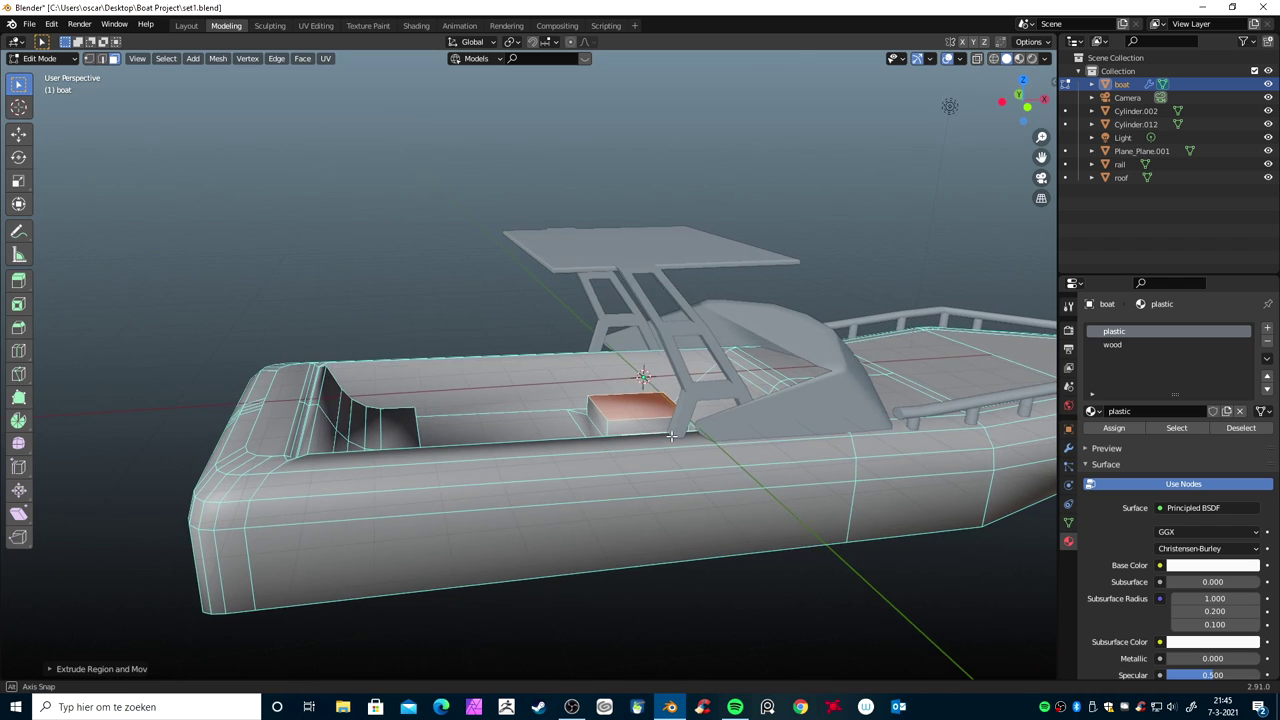
{"action": "key", "text": "alt+a"}
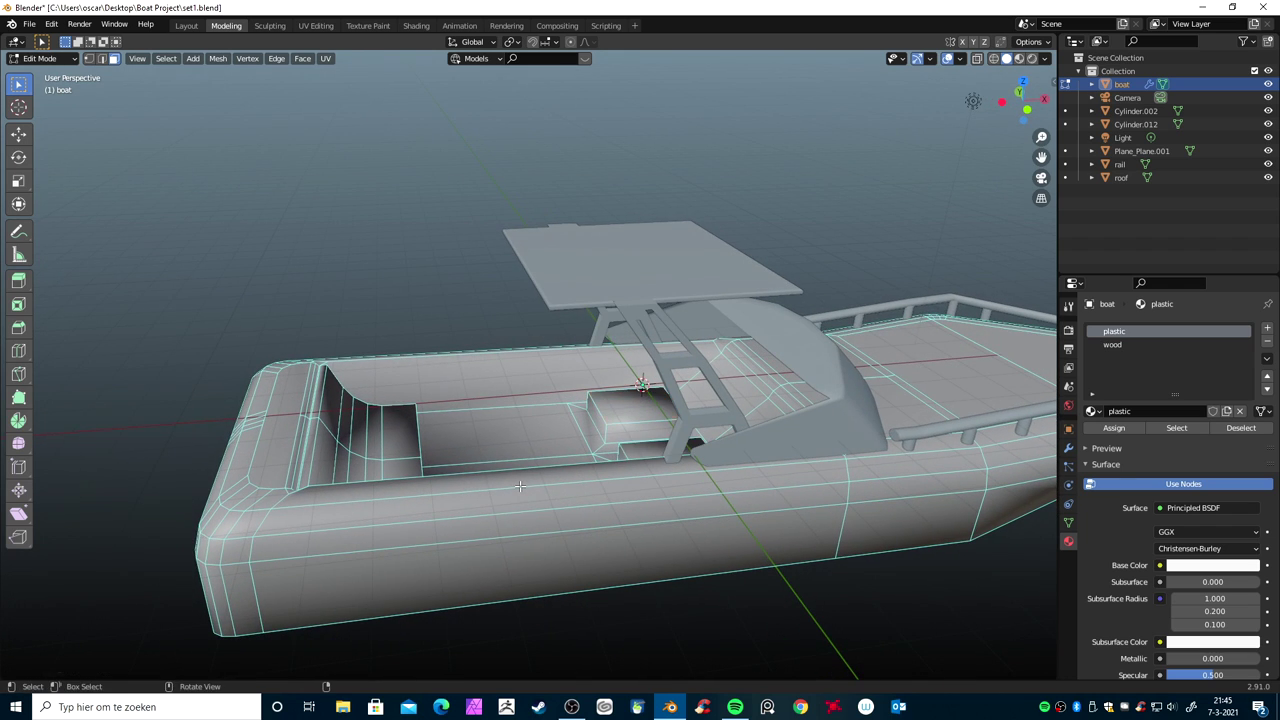
{"action": "key", "text": "Tab"}
{"action": "key", "text": "Tab"}
{"action": "mouse_move", "coordinate": [562, 533]}
{"action": "middle_mouse_down"}
{"action": "mouse_move", "coordinate": [465, 516]}
{"action": "mouse_move", "coordinate": [596, 445]}
{"action": "middle_mouse_up"}
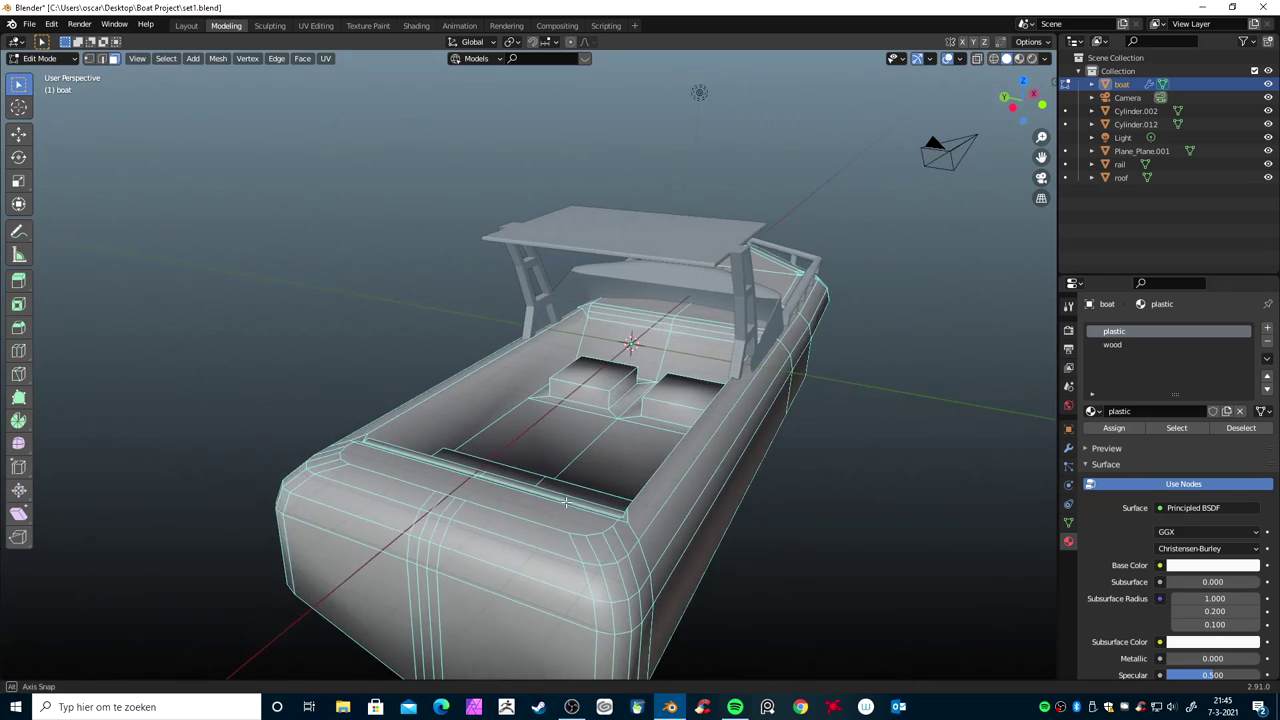
In edge select mode, select the whole right seat box with Ctrl+L
{"action": "key", "text": "ctrl+Tab"}
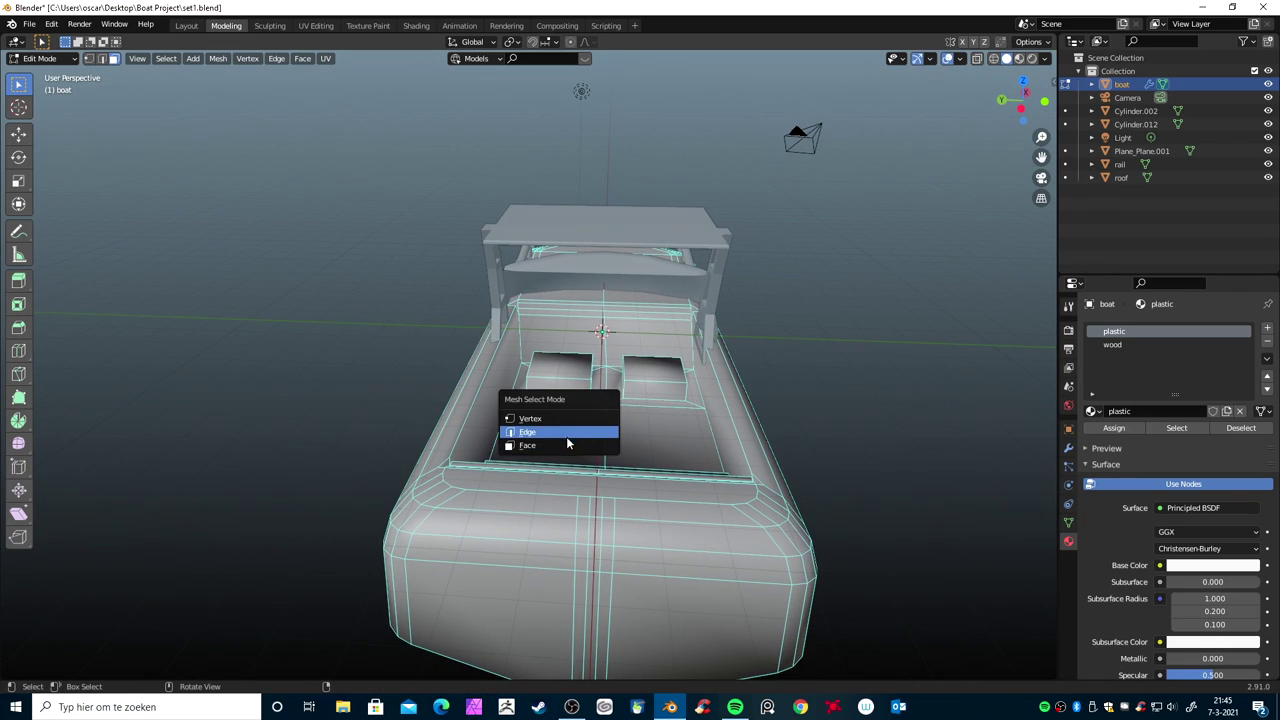
{"action": "middle_click_drag", "start_coordinate": [857, 471], "coordinate": [845, 482]}
{"action": "key", "text": "ctrl+Tab"}
{"action": "left_click", "coordinate": [670, 402]}
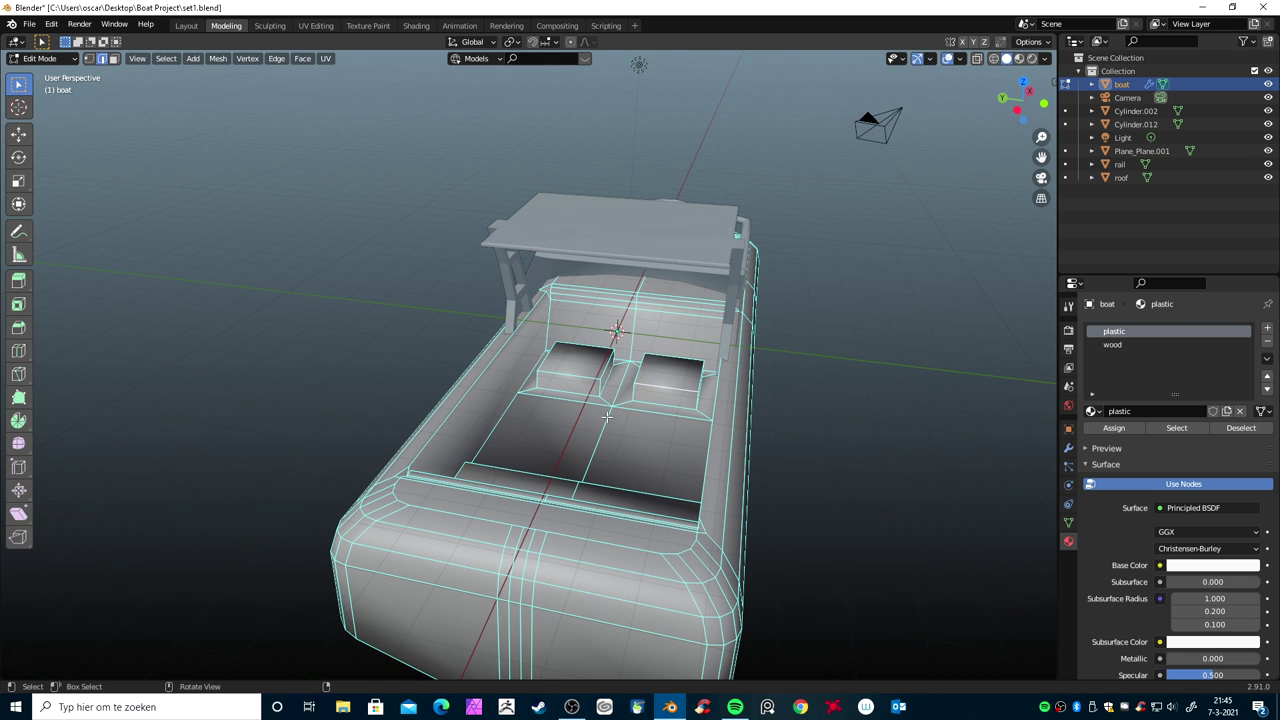
{"action": "scroll", "coordinate": [606, 416], "scroll_direction": "up", "scroll_amount": 5}
{"action": "mouse_move", "coordinate": [606, 416]}
{"action": "middle_mouse_down"}
{"action": "mouse_move", "coordinate": [610, 490]}
{"action": "mouse_move", "coordinate": [596, 515]}
{"action": "middle_mouse_up"}
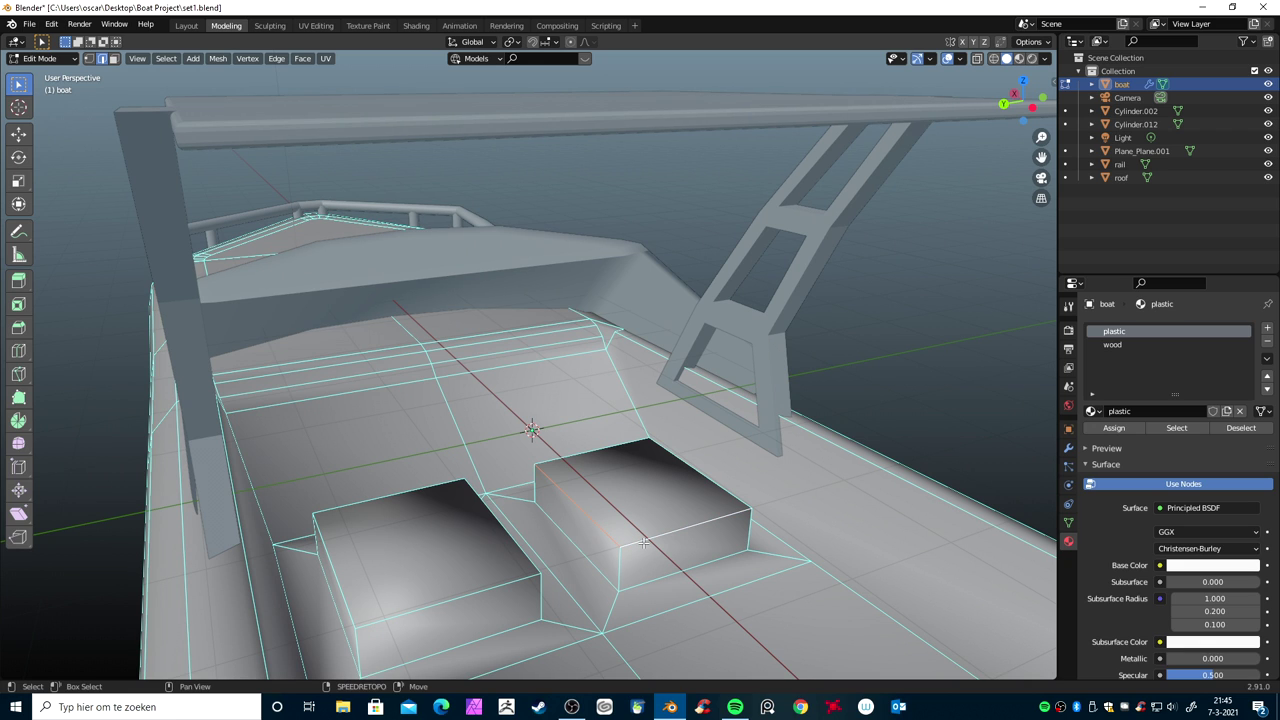
{"action": "left_click", "coordinate": [717, 482]}
{"action": "key", "text": "ctrl+l"}
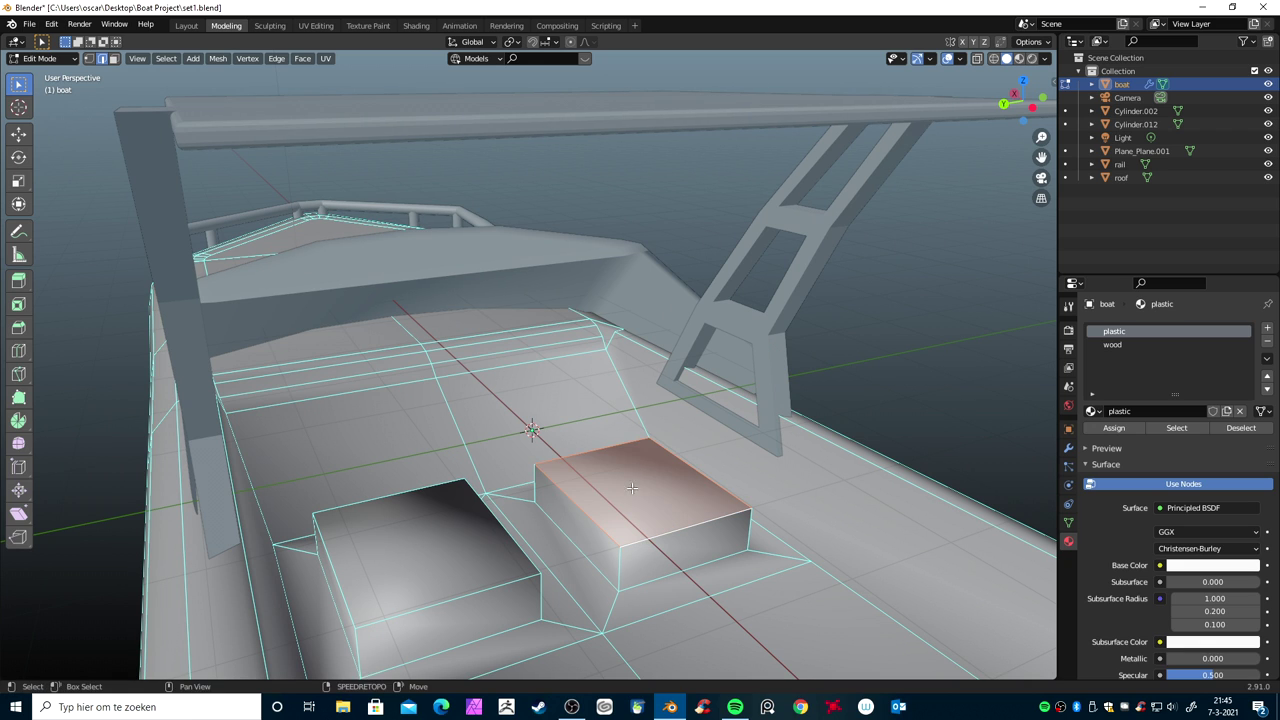
Add the left seat box and bevel both boxes' edges about 0.02 m with 3 segments
{"action": "middle_click_drag", "start_coordinate": [616, 437], "coordinate": [567, 481]}
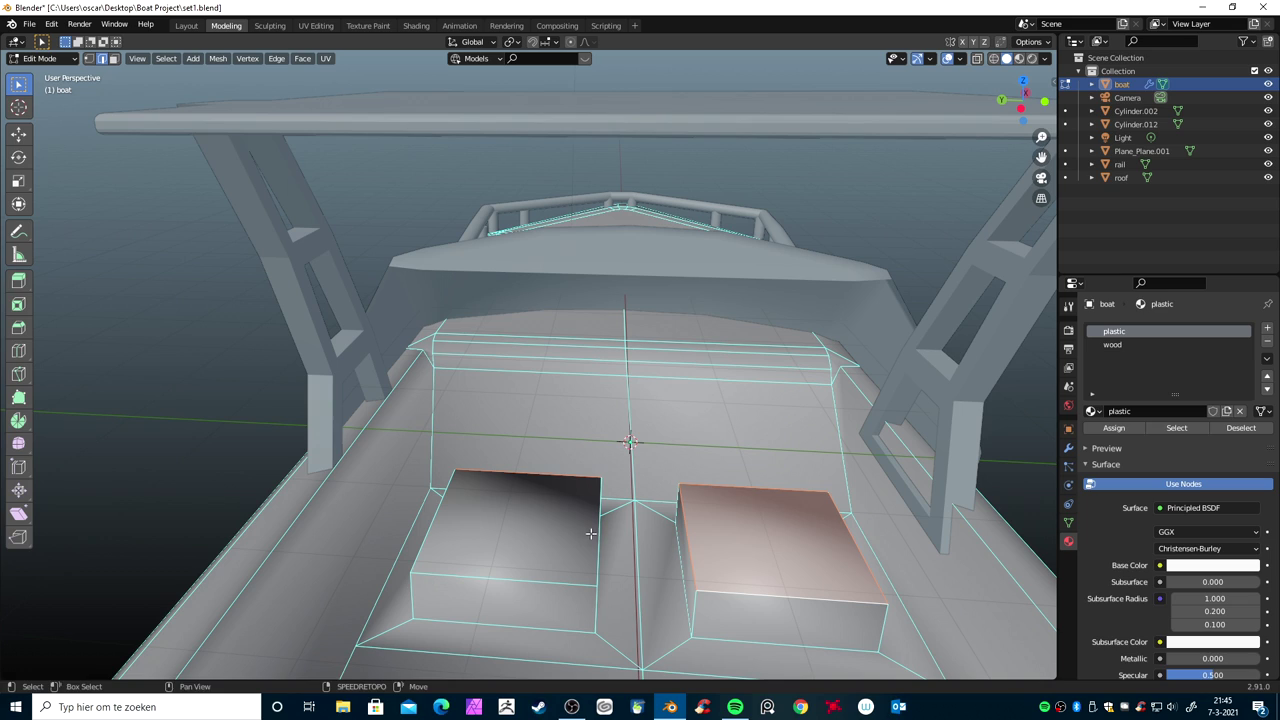
{"action": "left_click", "coordinate": [569, 581], "text": "shift"}
{"action": "key", "text": "ctrl+l"}
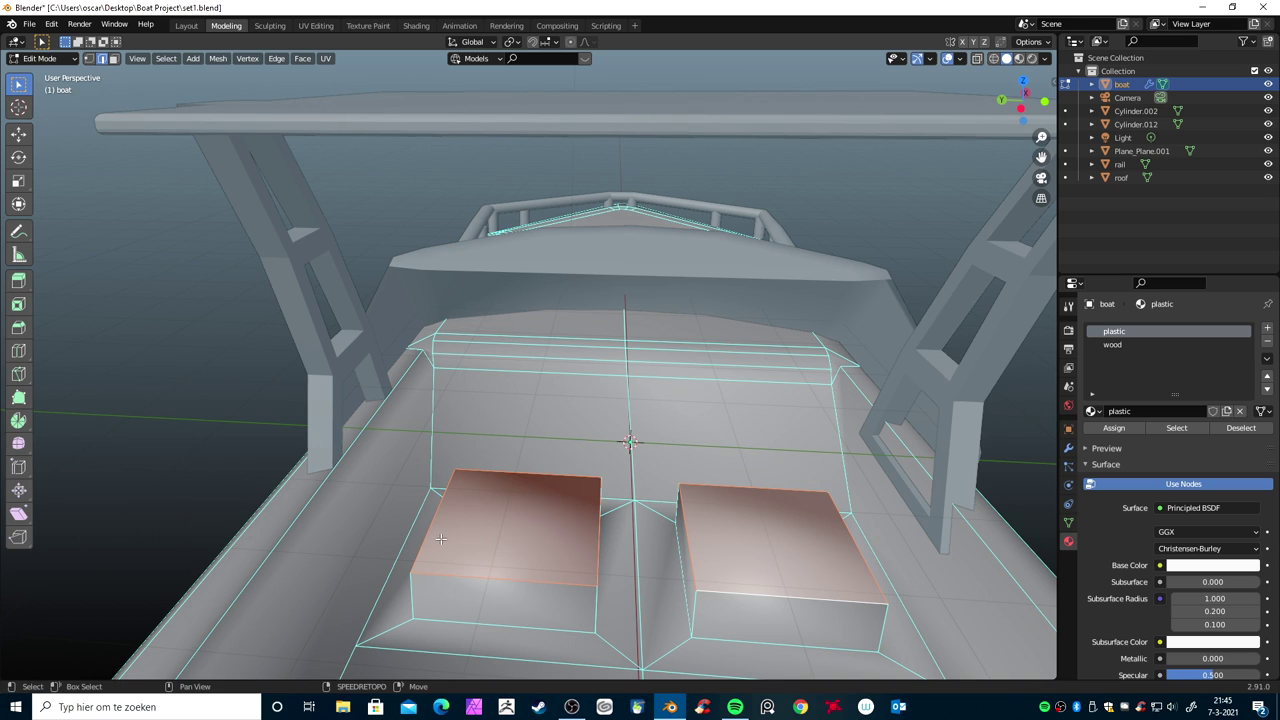
{"action": "key", "text": "ctrl+b"}
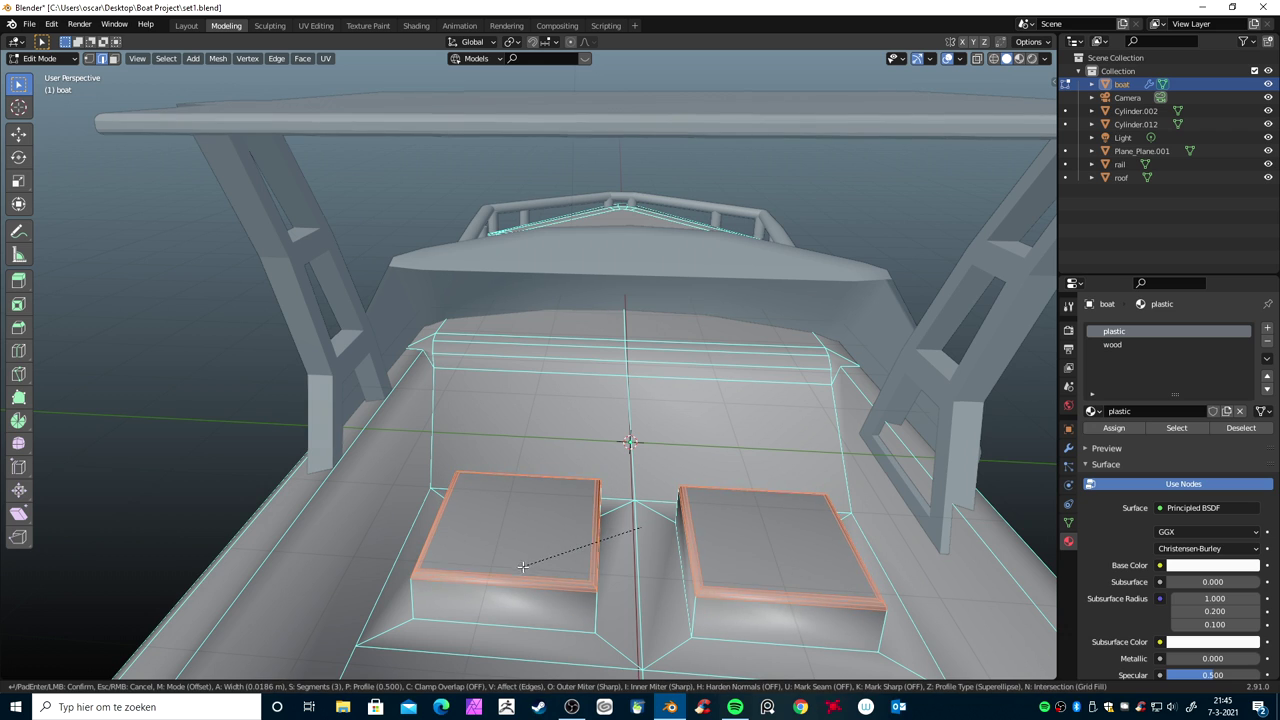
{"action": "left_click", "coordinate": [524, 565]}
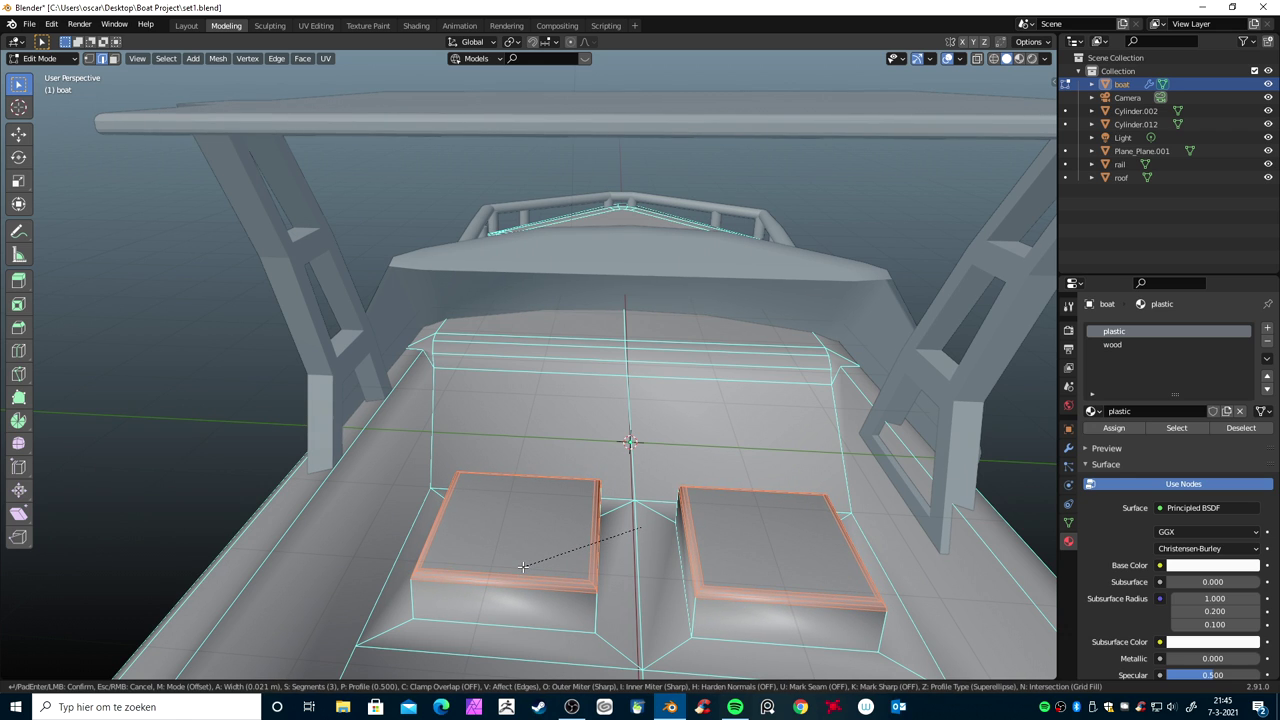
{"action": "mouse_move", "coordinate": [530, 565]}
{"action": "middle_mouse_down"}
{"action": "mouse_move", "coordinate": [612, 556]}
{"action": "mouse_move", "coordinate": [589, 540]}
{"action": "mouse_move", "coordinate": [607, 565]}
{"action": "middle_mouse_up"}
{"action": "key", "text": "alt+a"}
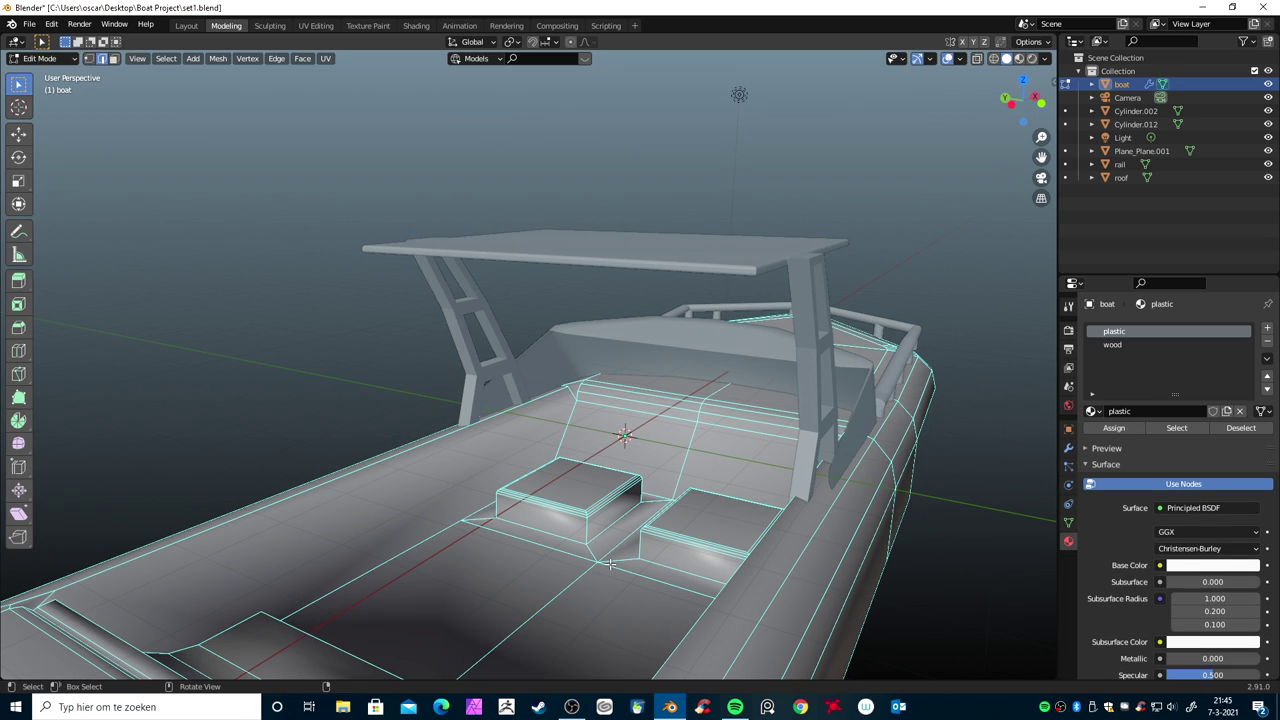
{"action": "key", "text": "ctrl+Tab"}
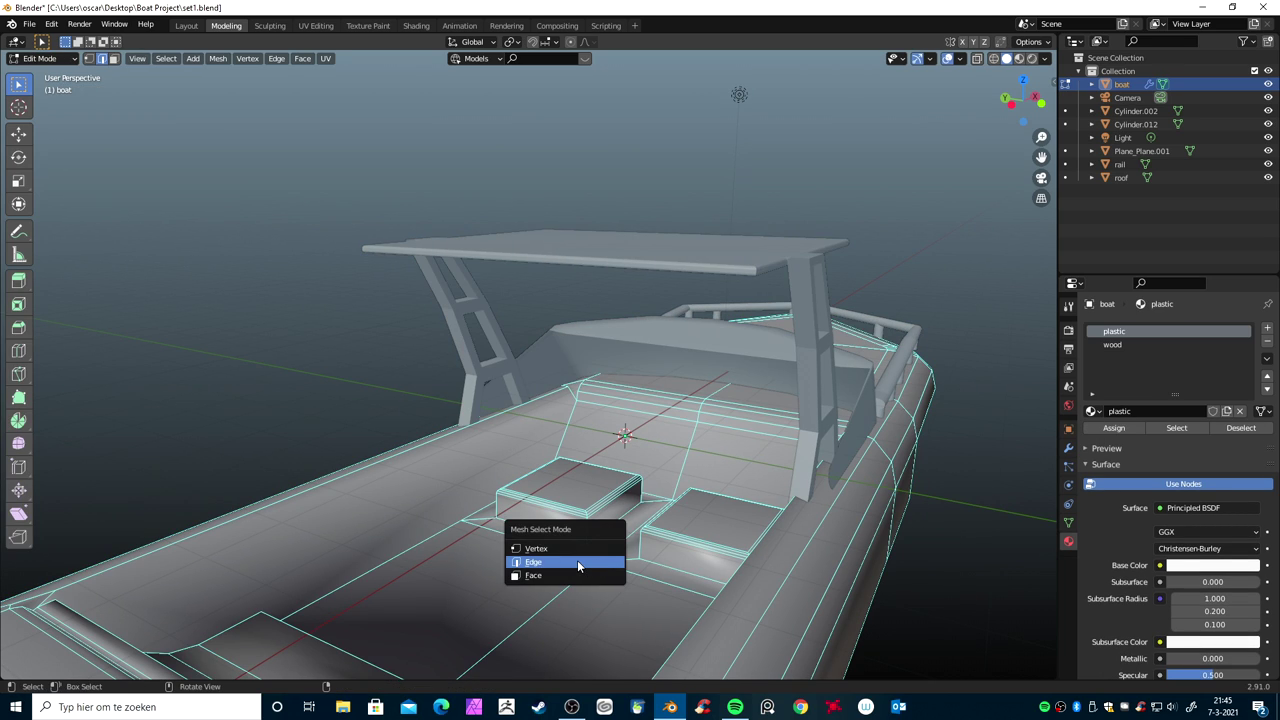
Mark the seat box bottom edges as sharp
{"action": "left_click", "coordinate": [577, 560]}
{"action": "left_click", "coordinate": [597, 537]}
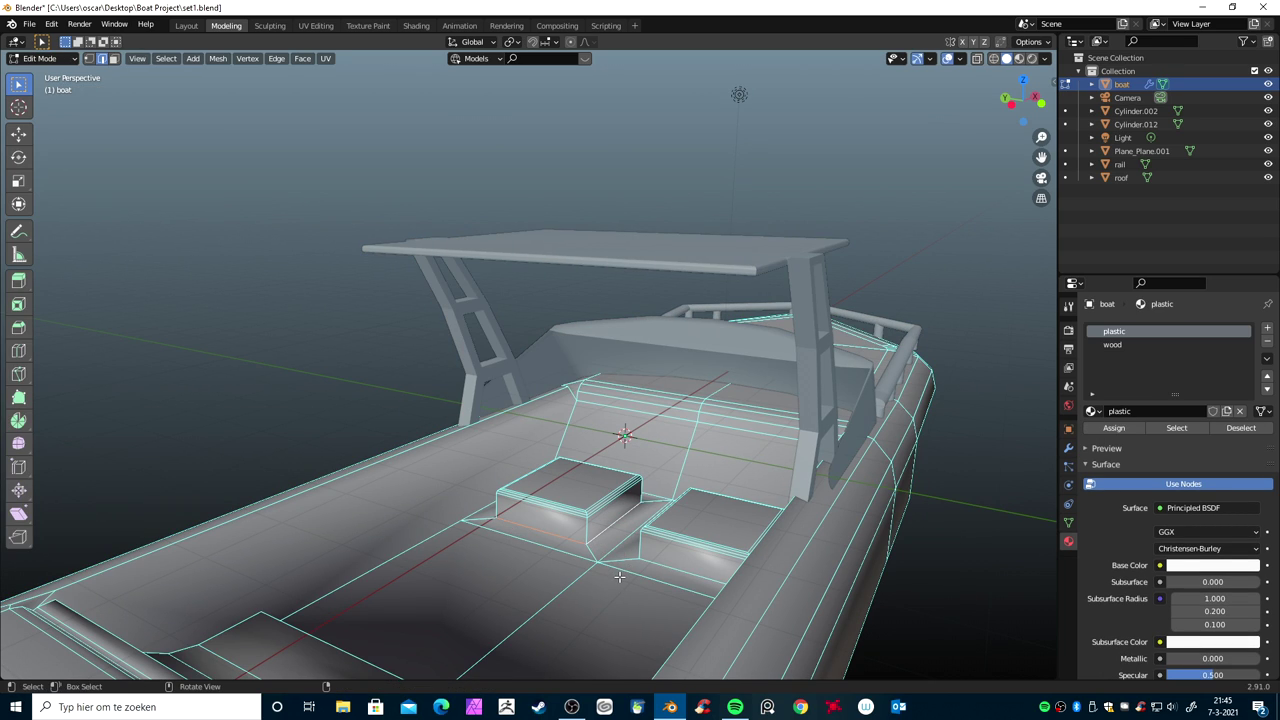
{"action": "middle_click_drag", "start_coordinate": [624, 572], "coordinate": [627, 456]}
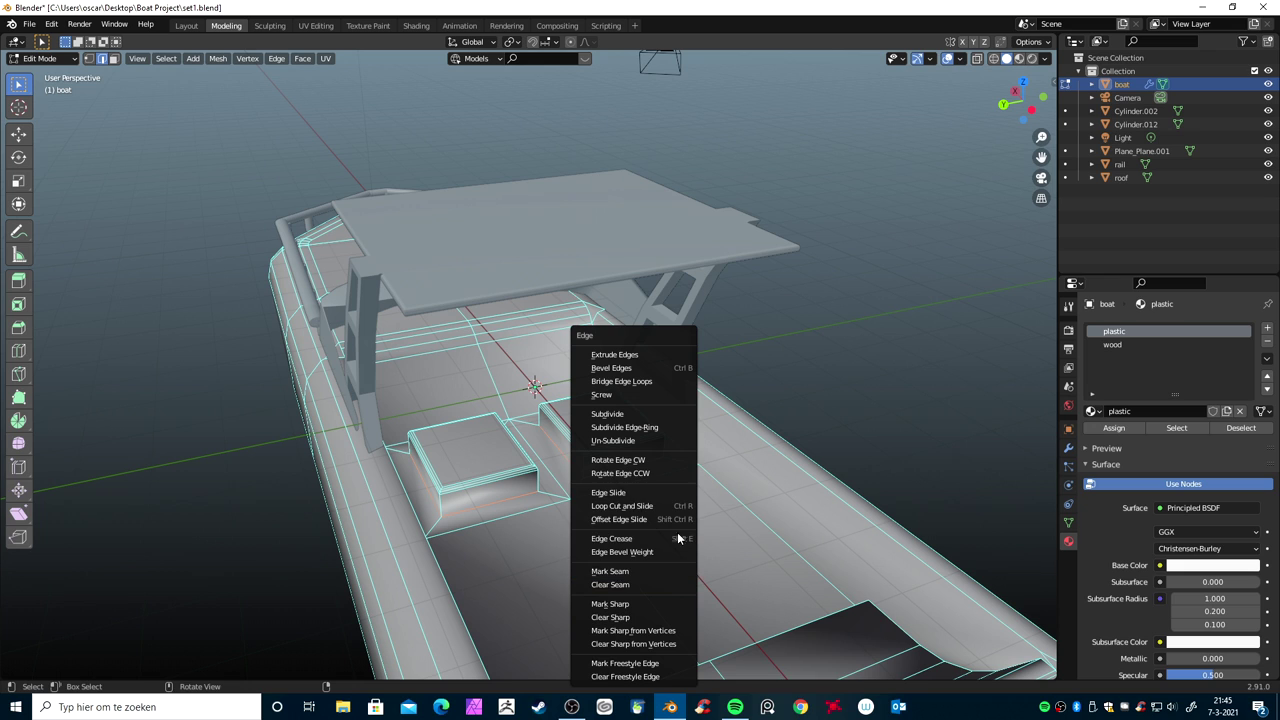
{"action": "left_click", "coordinate": [650, 603]}
{"action": "middle_click_drag", "start_coordinate": [645, 601], "coordinate": [592, 571]}
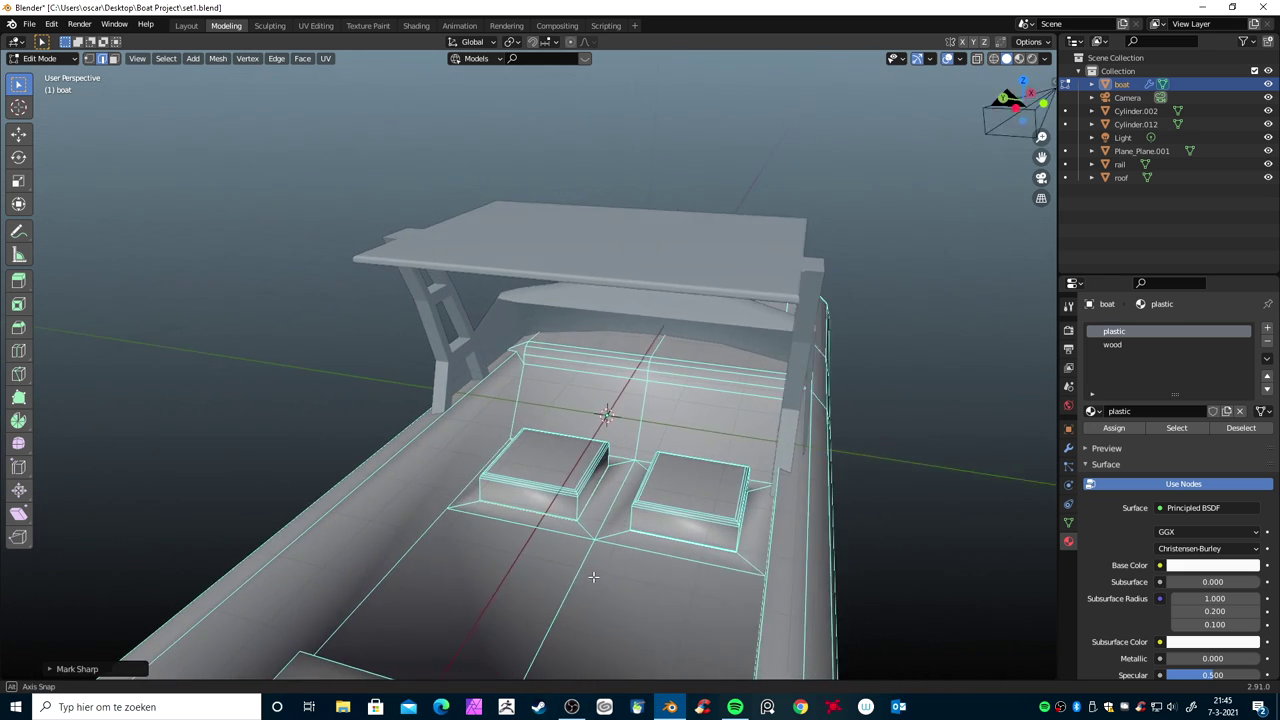
{"action": "key", "text": "Tab"}
{"action": "mouse_move", "coordinate": [615, 581]}
{"action": "middle_mouse_down"}
{"action": "mouse_move", "coordinate": [630, 568]}
{"action": "mouse_move", "coordinate": [634, 586]}
{"action": "middle_mouse_up"}
Add loop cuts on both seats, sliding each to the seat's bottom edge
{"action": "key", "text": "Tab"}
{"action": "scroll", "coordinate": [634, 588], "scroll_direction": "up", "scroll_amount": 5}
{"action": "key", "text": "ctrl+Tab"}
{"action": "left_click", "coordinate": [657, 570]}
{"action": "mouse_move", "coordinate": [688, 622]}
{"action": "middle_mouse_down"}
{"action": "mouse_move", "coordinate": [773, 564]}
{"action": "mouse_move", "coordinate": [613, 594]}
{"action": "middle_mouse_up"}
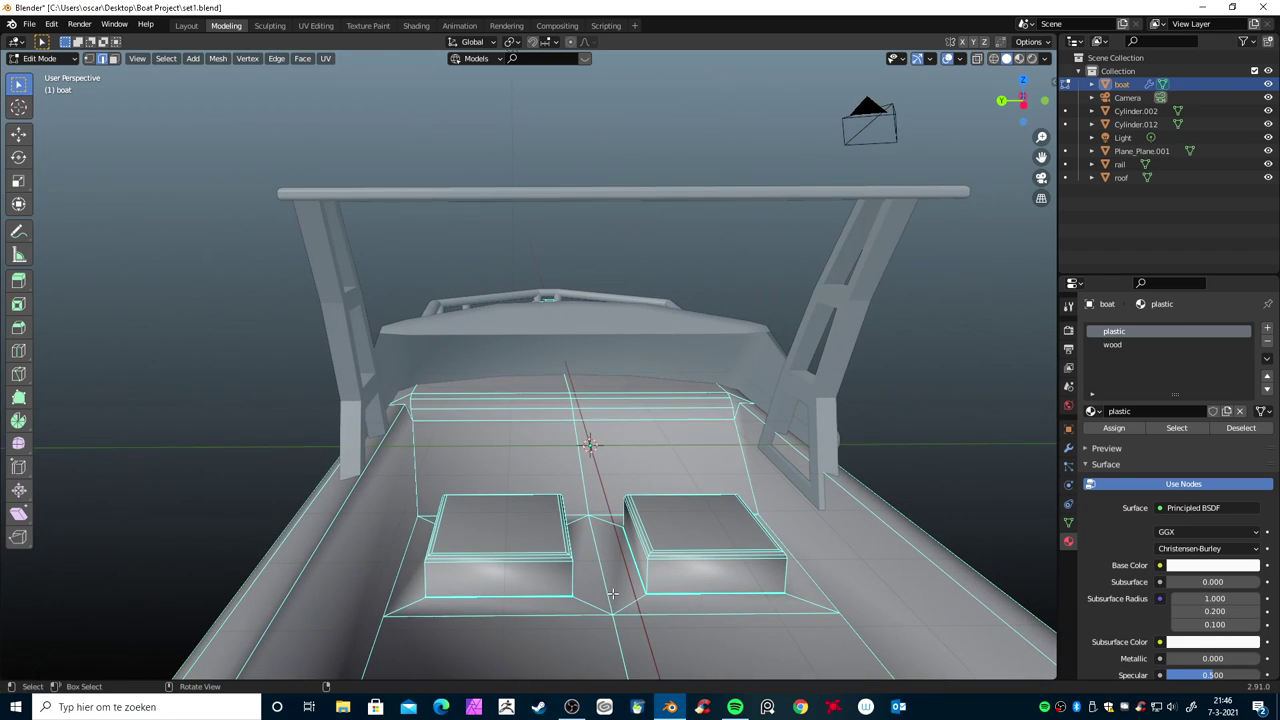
{"action": "key", "text": "ctrl+r"}
{"action": "left_click", "coordinate": [561, 576]}
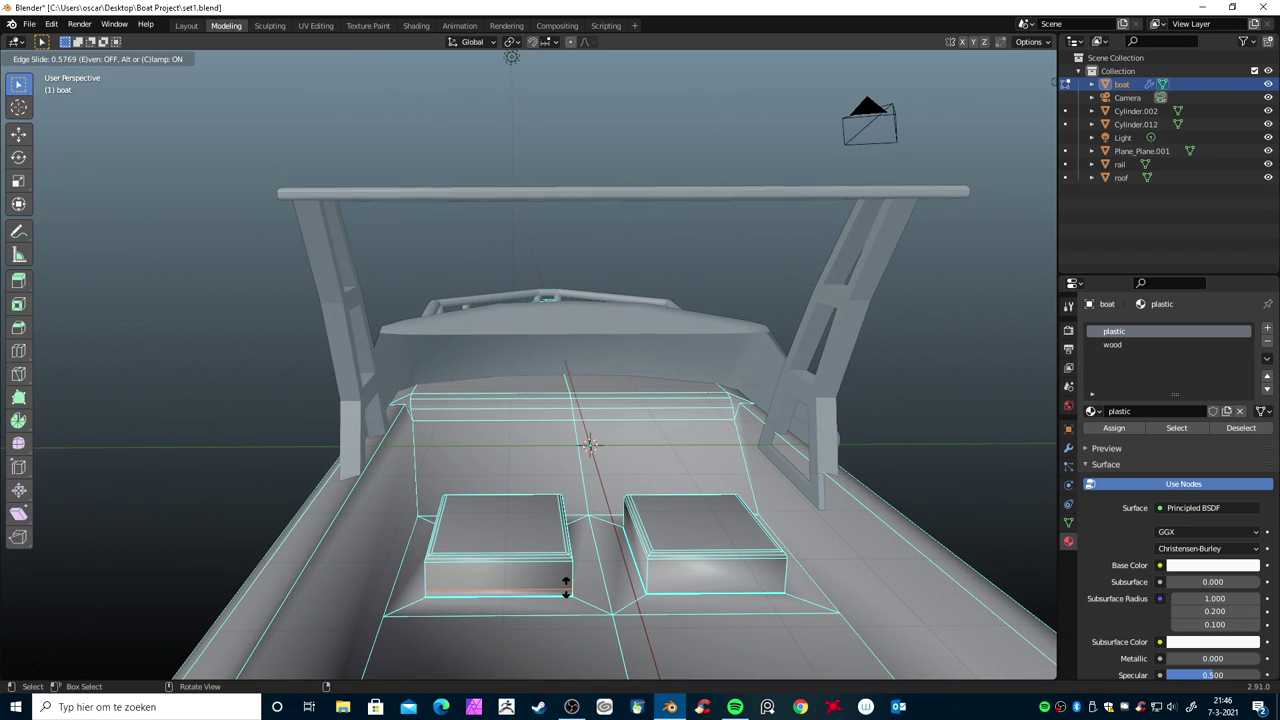
{"action": "left_click", "coordinate": [567, 587]}
{"action": "key", "text": "ctrl+r"}
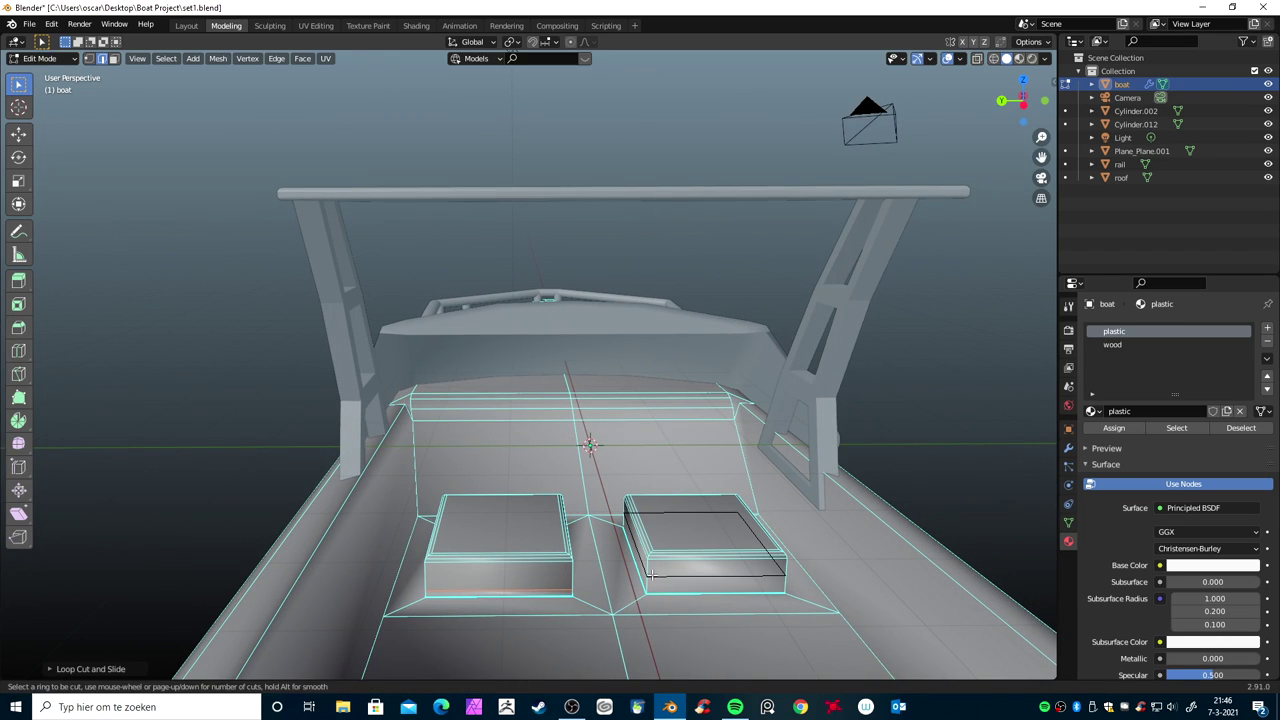
{"action": "left_click", "coordinate": [654, 577]}
{"action": "left_click", "coordinate": [655, 583]}
{"action": "scroll", "coordinate": [655, 583], "scroll_direction": "down", "scroll_amount": 3}
Add loop cuts across the hull and the boat interior, then return to object mode
{"action": "middle_click_drag", "start_coordinate": [655, 583], "coordinate": [870, 608]}
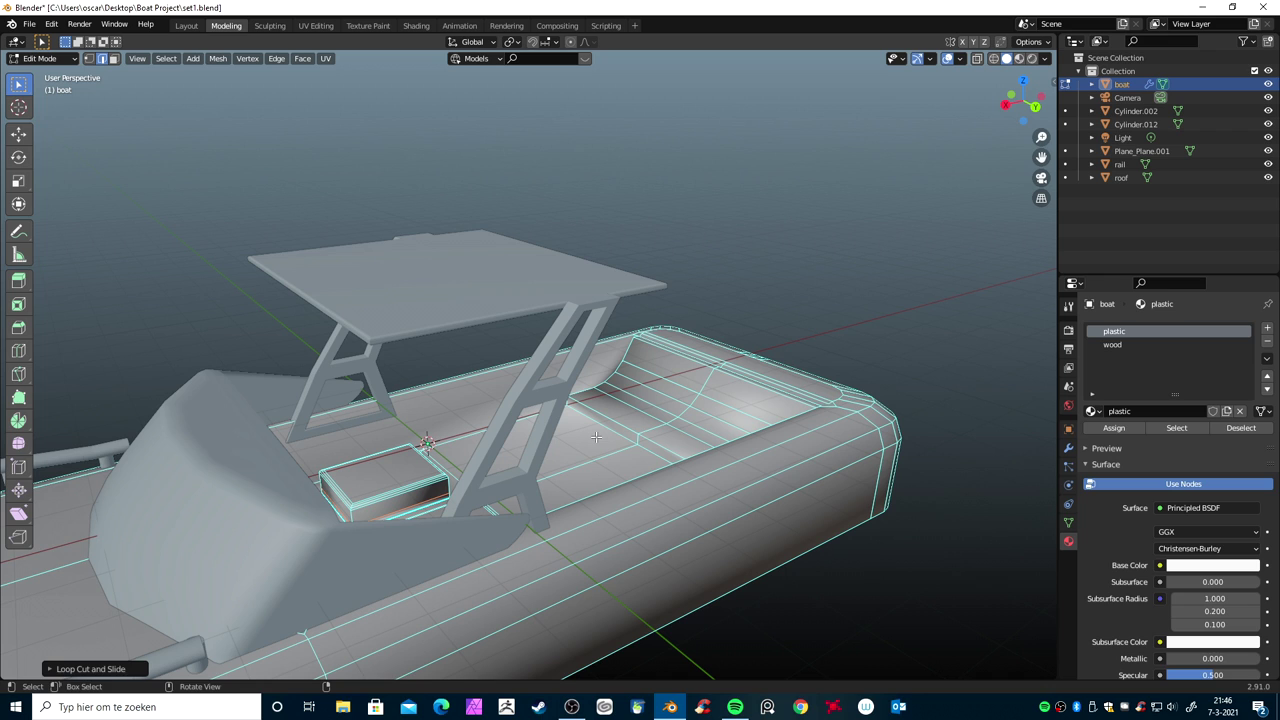
{"action": "key", "text": "ctrl+r"}
{"action": "left_click", "coordinate": [600, 400]}
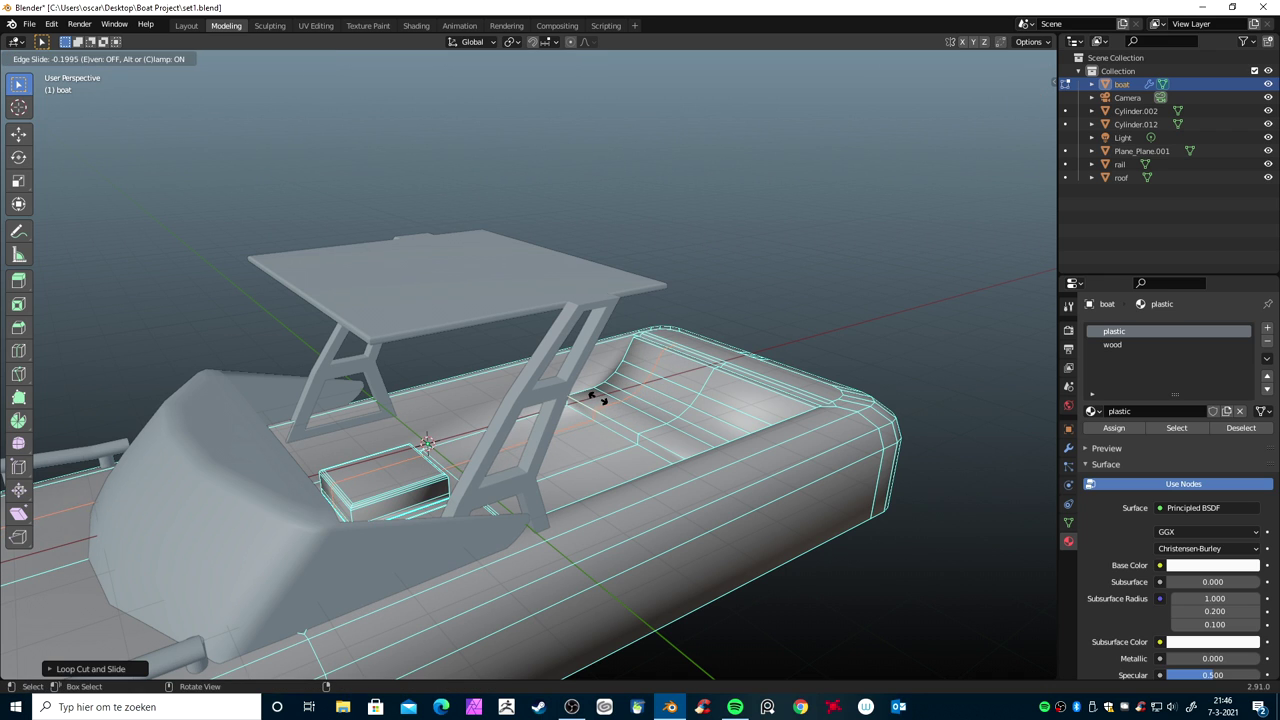
{"action": "left_click", "coordinate": [578, 390]}
{"action": "middle_click_drag", "start_coordinate": [578, 390], "coordinate": [622, 428]}
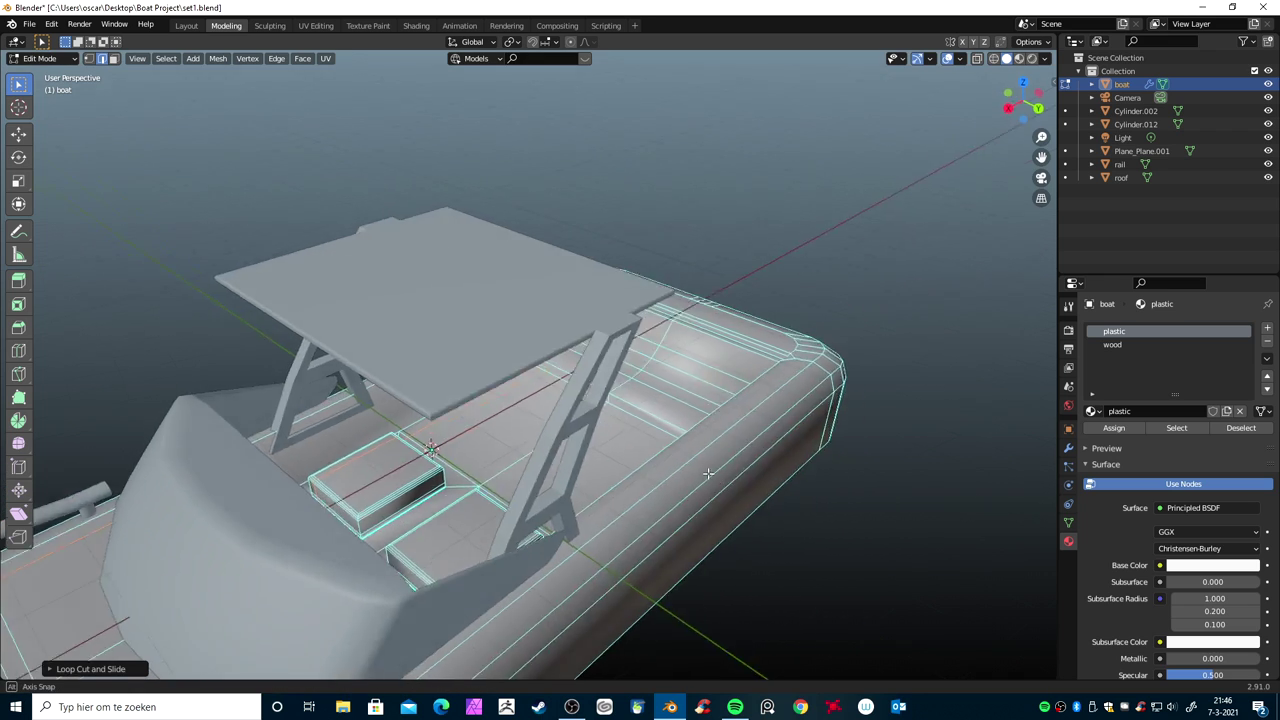
{"action": "key", "text": "ctrl+r"}
{"action": "left_click", "coordinate": [550, 406]}
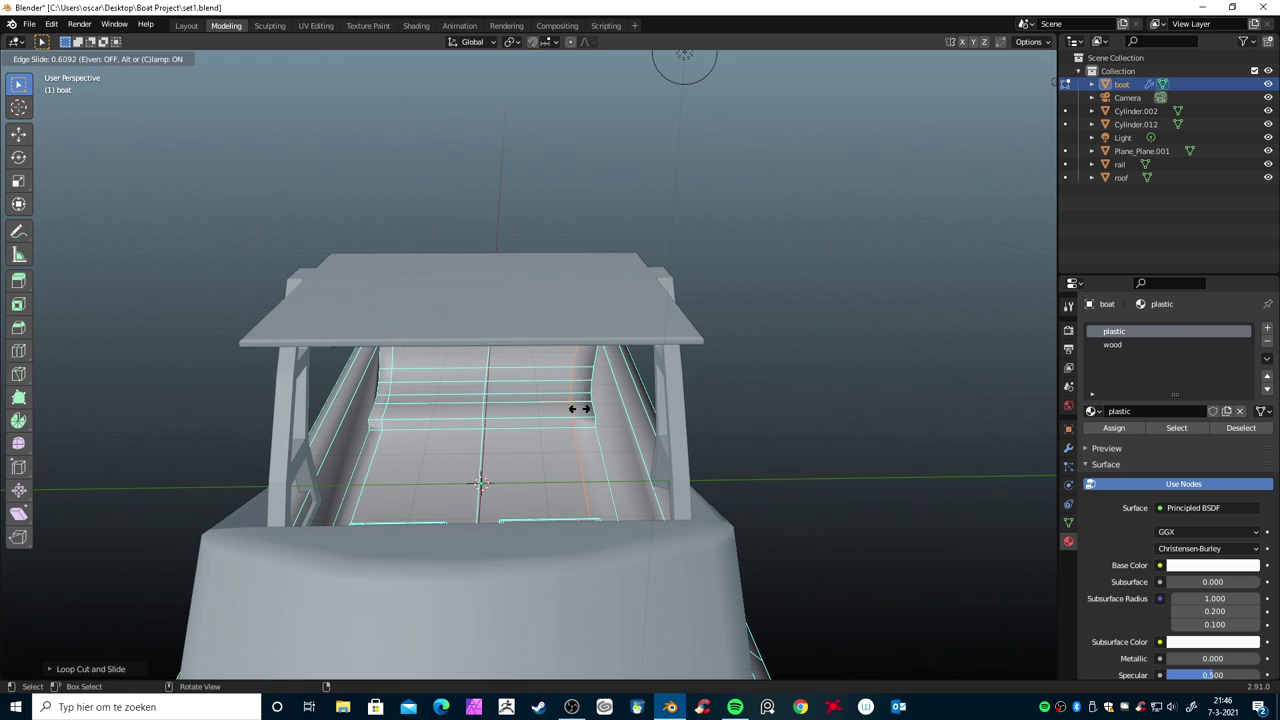
{"action": "left_click", "coordinate": [594, 403]}
{"action": "scroll", "coordinate": [622, 447], "scroll_direction": "down", "scroll_amount": 5}
{"action": "mouse_move", "coordinate": [749, 440]}
{"action": "middle_mouse_down"}
{"action": "mouse_move", "coordinate": [630, 473]}
{"action": "mouse_move", "coordinate": [306, 466]}
{"action": "mouse_move", "coordinate": [689, 464]}
{"action": "middle_mouse_up"}
{"action": "key", "text": "Tab"}
{"action": "mouse_move", "coordinate": [614, 516]}
{"action": "middle_mouse_down", "text": "ctrl"}
{"action": "mouse_move", "coordinate": [697, 451]}
{"action": "mouse_move", "coordinate": [757, 431]}
{"action": "mouse_move", "coordinate": [662, 486]}
{"action": "mouse_move", "coordinate": [694, 466]}
{"action": "middle_mouse_up", "text": "ctrl"}
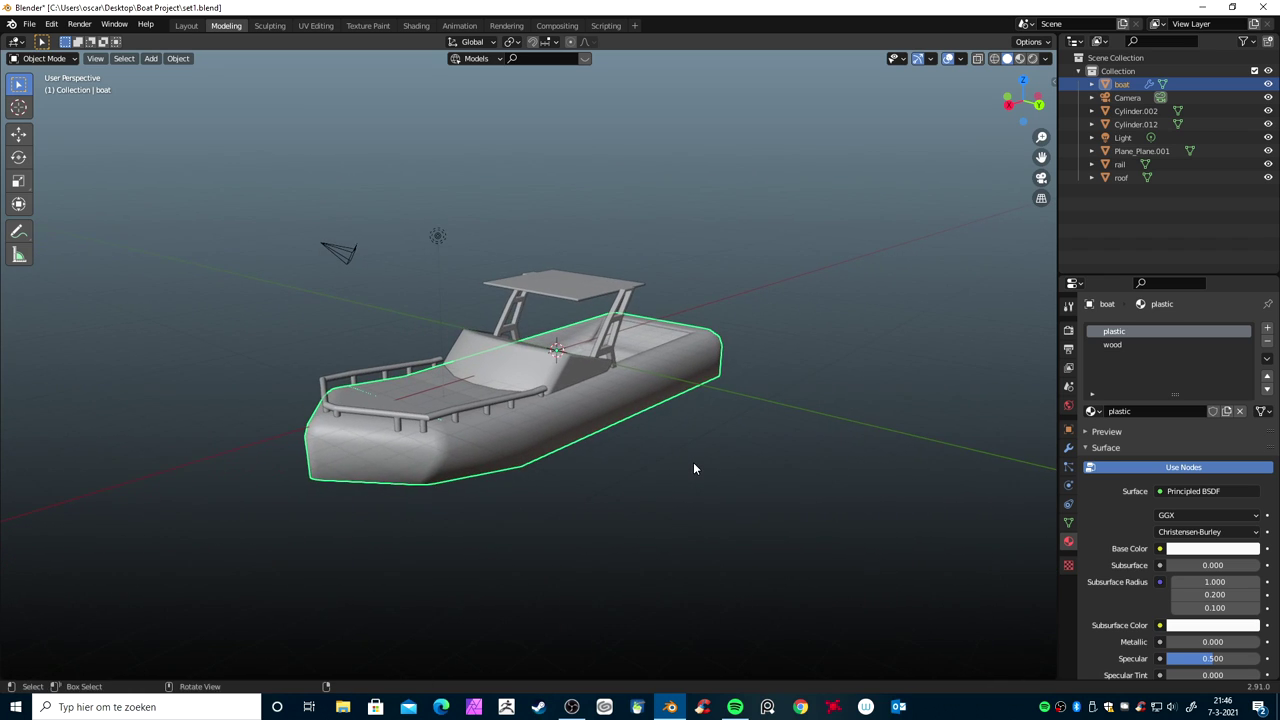
In front orthographic view, move the light and the camera up and to the right
{"action": "left_click", "coordinate": [696, 468]}
{"action": "key", "text": "KP_1"}
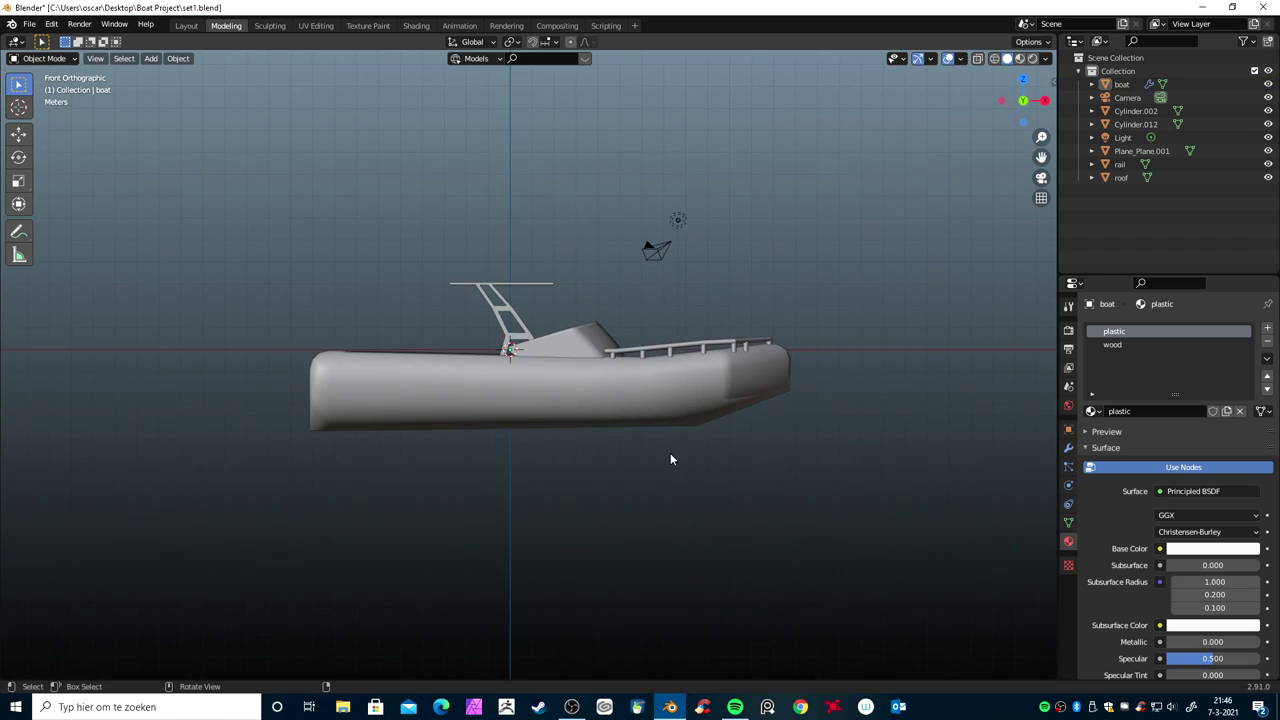
{"action": "scroll", "coordinate": [644, 460], "scroll_direction": "down", "scroll_amount": 2}
{"action": "mouse_move", "coordinate": [292, 236]}
{"action": "left_mouse_down"}
{"action": "mouse_move", "coordinate": [402, 334]}
{"action": "mouse_move", "coordinate": [634, 462]}
{"action": "mouse_move", "coordinate": [572, 484]}
{"action": "left_mouse_up"}
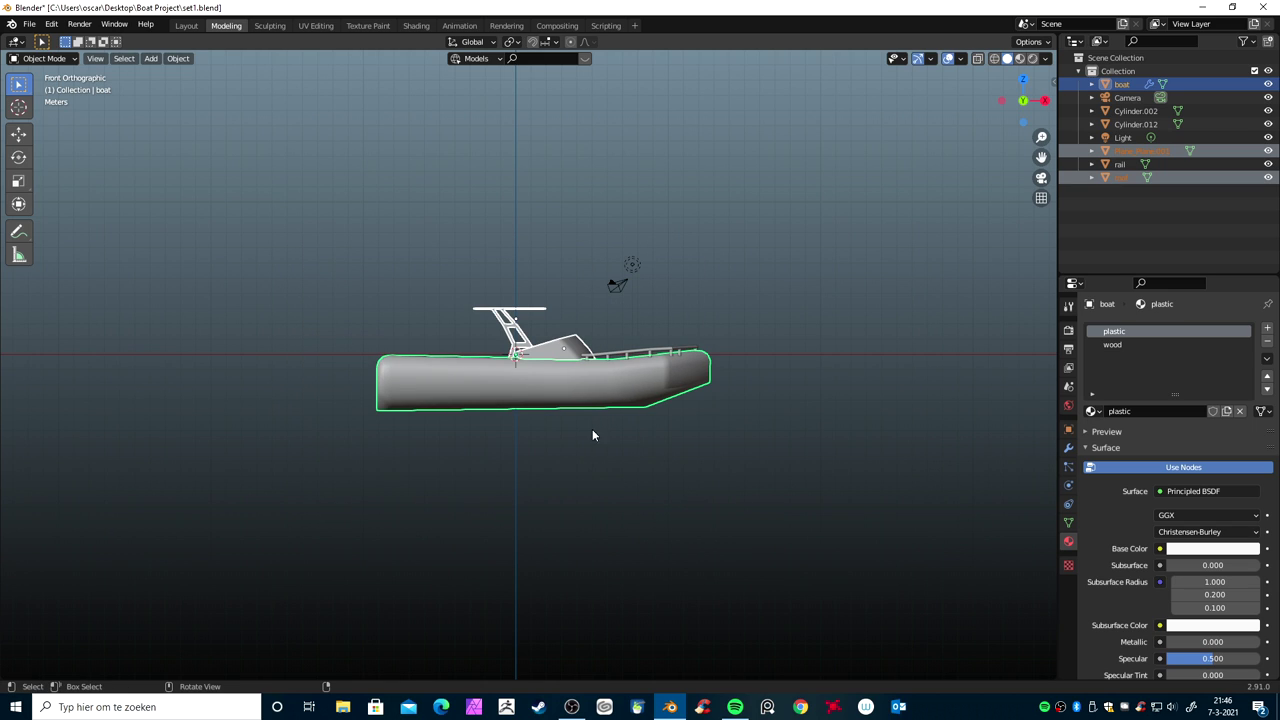
{"action": "left_click_drag", "start_coordinate": [628, 250], "coordinate": [773, 469], "text": "shift"}
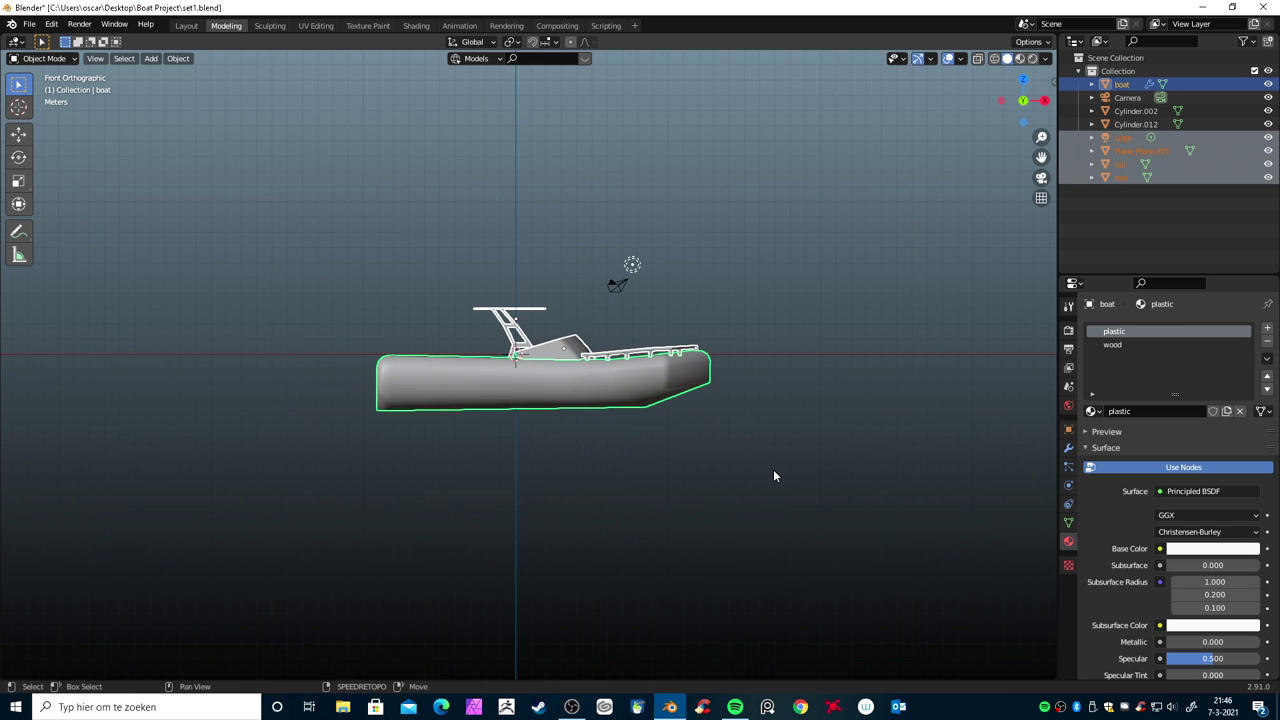
{"action": "left_click", "coordinate": [631, 267]}
{"action": "mouse_move", "coordinate": [631, 267]}
{"action": "left_mouse_down"}
{"action": "mouse_move", "coordinate": [653, 200]}
{"action": "mouse_move", "coordinate": [836, 108]}
{"action": "left_mouse_up"}
{"action": "left_click", "coordinate": [622, 285]}
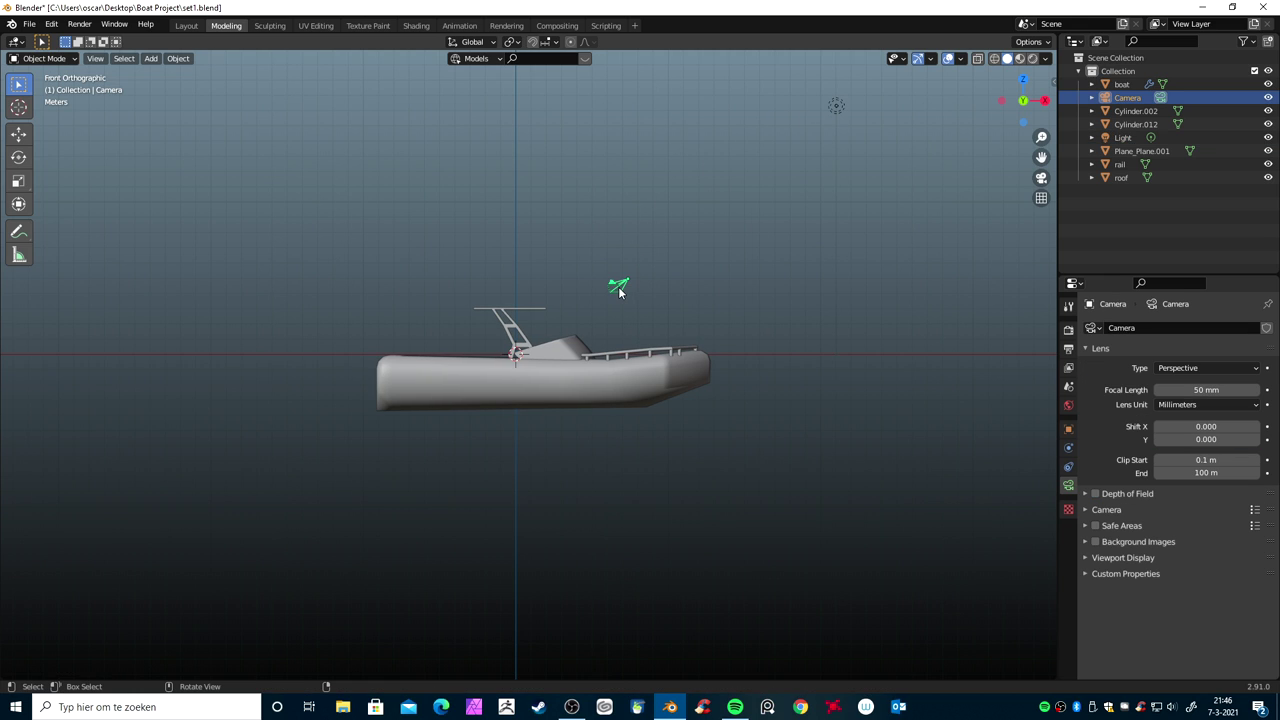
{"action": "left_click_drag", "start_coordinate": [625, 280], "coordinate": [733, 148]}
Box-select all the boat parts, move them right, then raise them along Z
{"action": "mouse_move", "coordinate": [268, 334]}
{"action": "left_mouse_down"}
{"action": "mouse_move", "coordinate": [657, 389]}
{"action": "mouse_move", "coordinate": [748, 432]}
{"action": "left_mouse_up"}
{"action": "mouse_move", "coordinate": [297, 310]}
{"action": "left_mouse_down"}
{"action": "mouse_move", "coordinate": [372, 366]}
{"action": "mouse_move", "coordinate": [738, 426]}
{"action": "left_mouse_up"}
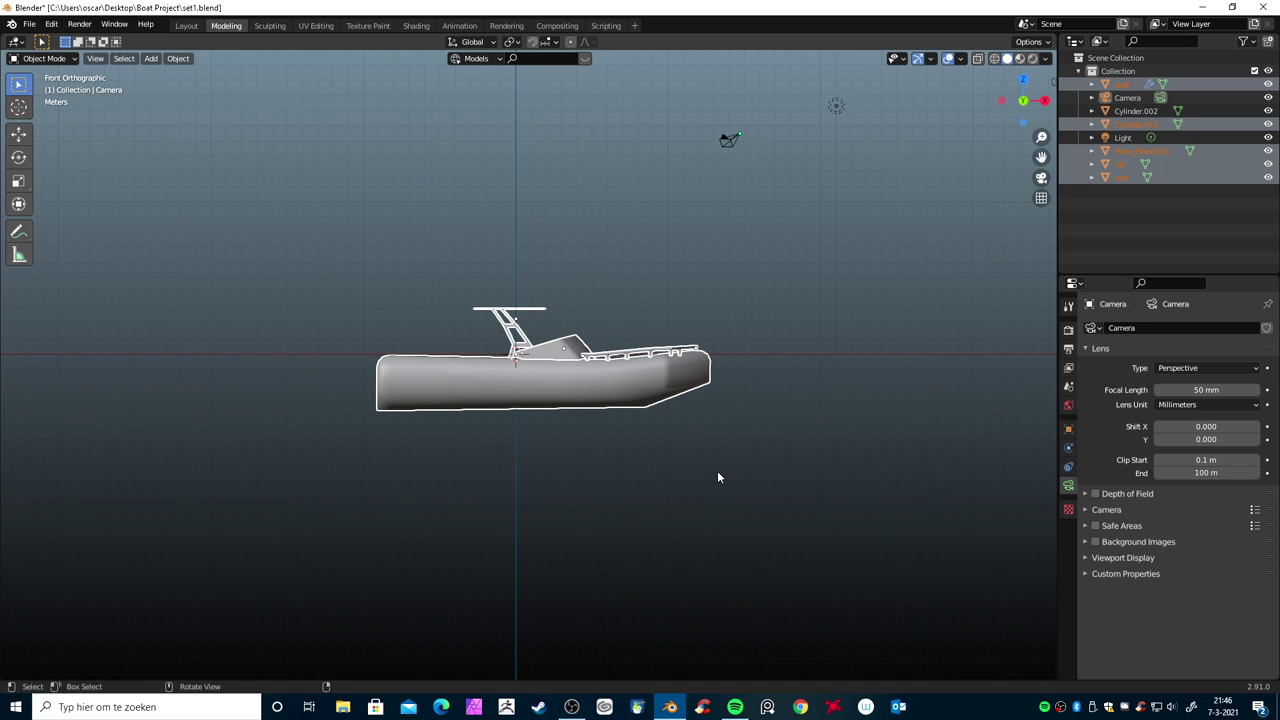
{"action": "key", "text": "g"}
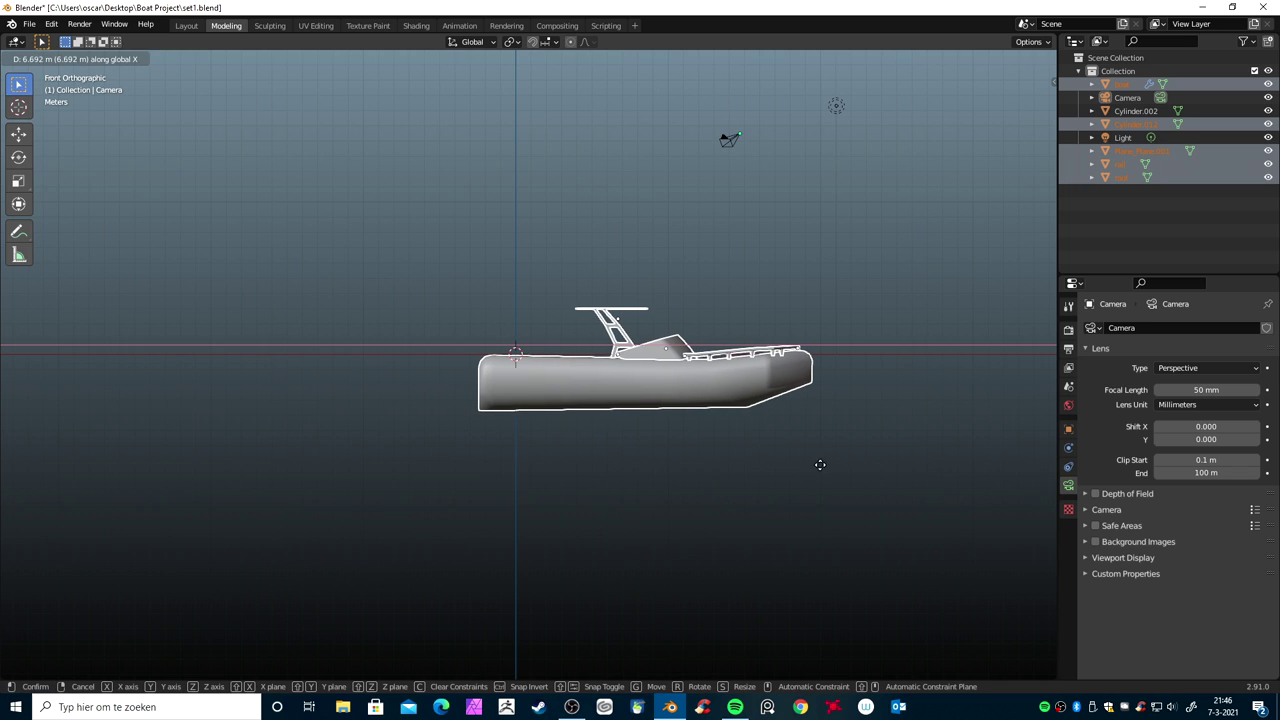
{"action": "left_click", "coordinate": [845, 461]}
{"action": "key", "text": "g"}
{"action": "key", "text": "z"}
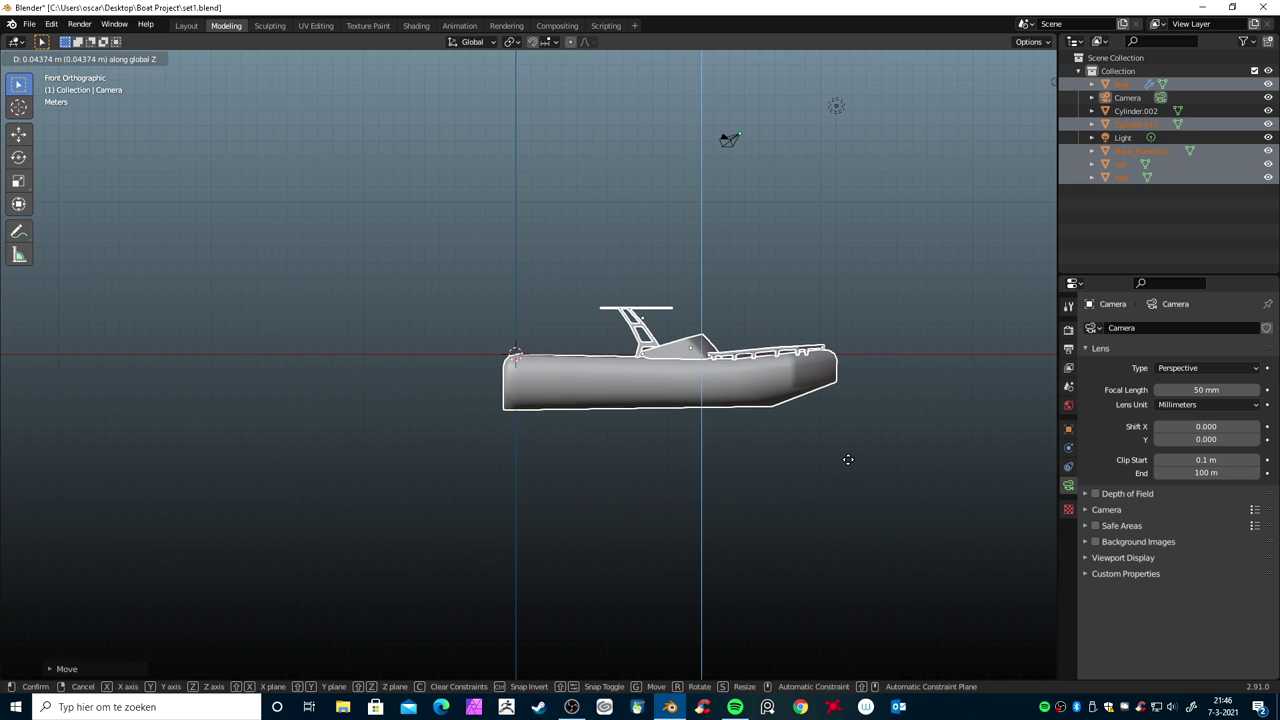
{"action": "left_click", "coordinate": [866, 409]}
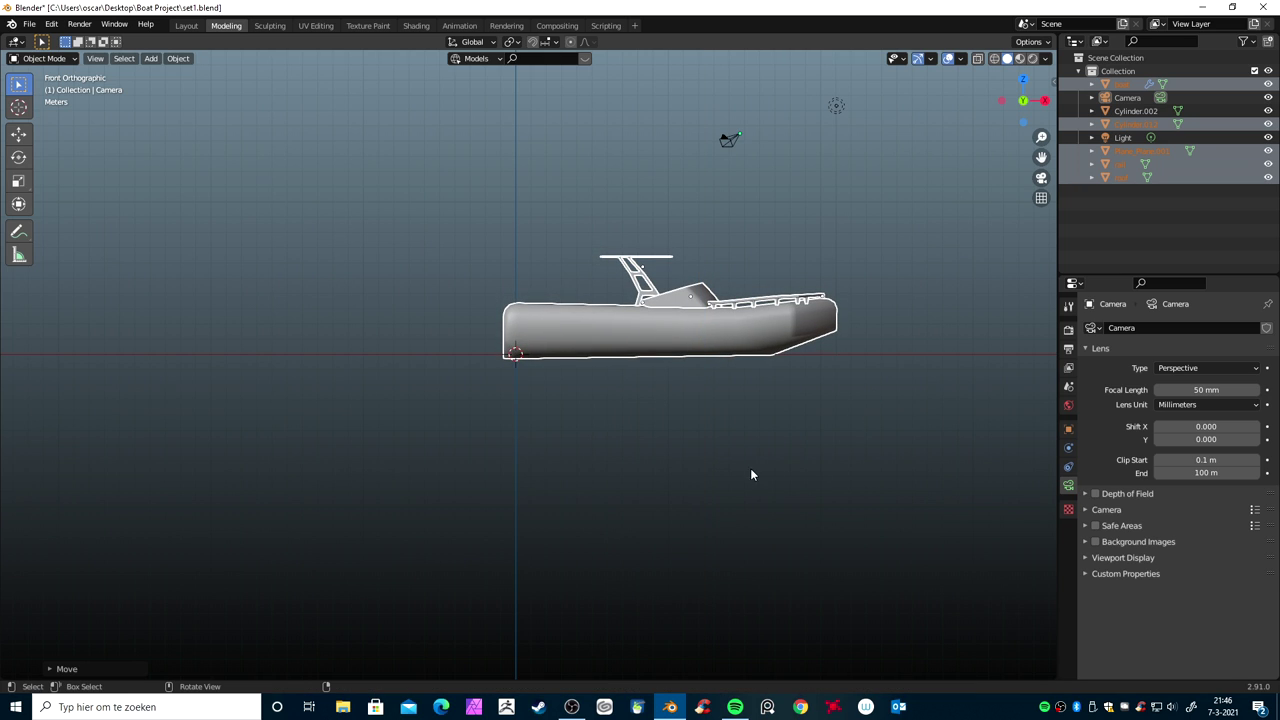
{"action": "left_click", "coordinate": [590, 502]}
{"action": "key", "text": "shift+a"}
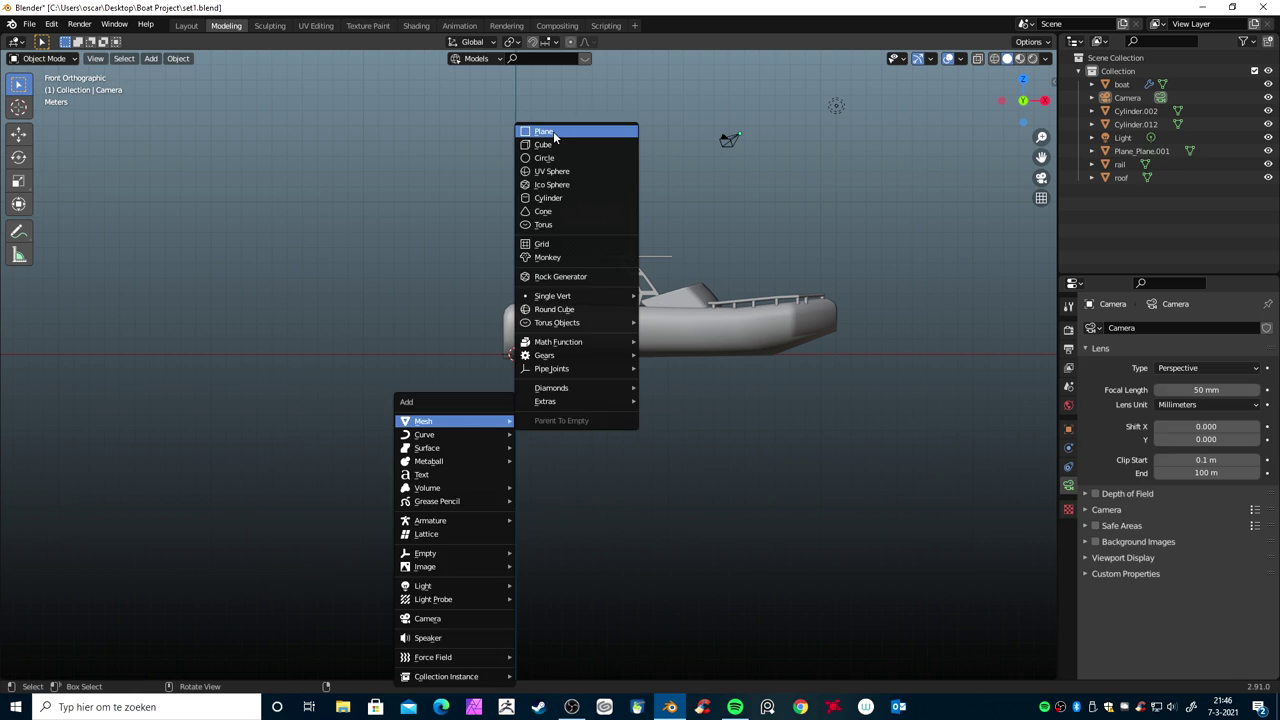
Add a plane rotated 90° about X, reposition it and stretch it along X and Z
{"action": "left_click", "coordinate": [553, 131]}
{"action": "type", "text": "rx90"}
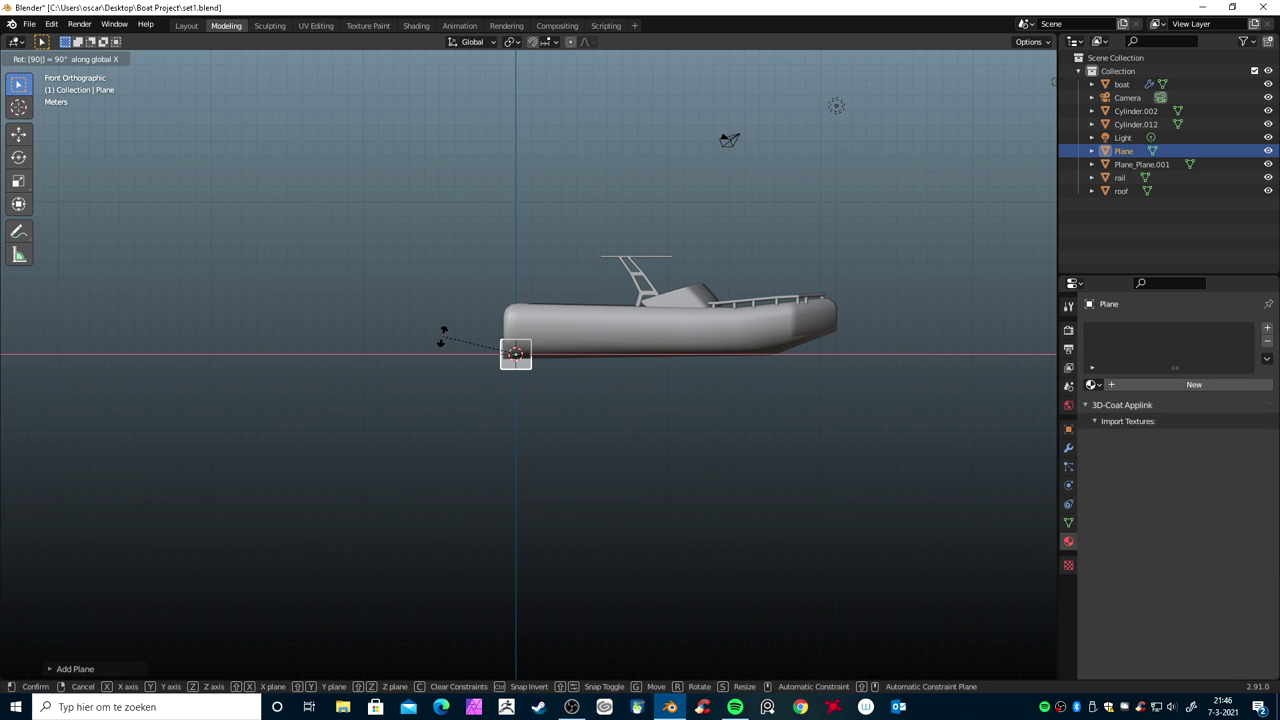
{"action": "key", "text": "Return"}
{"action": "key", "text": "g"}
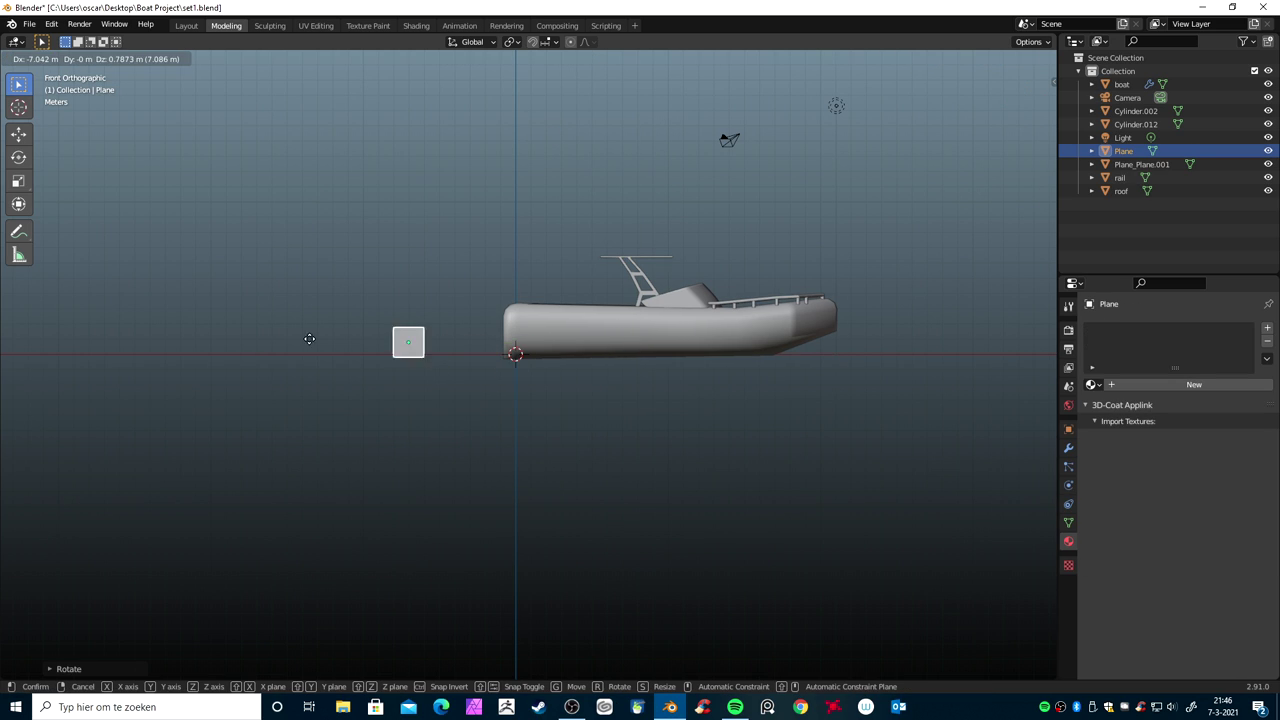
{"action": "left_click", "coordinate": [480, 405]}
{"action": "key", "text": "s"}
{"action": "key", "text": "x"}
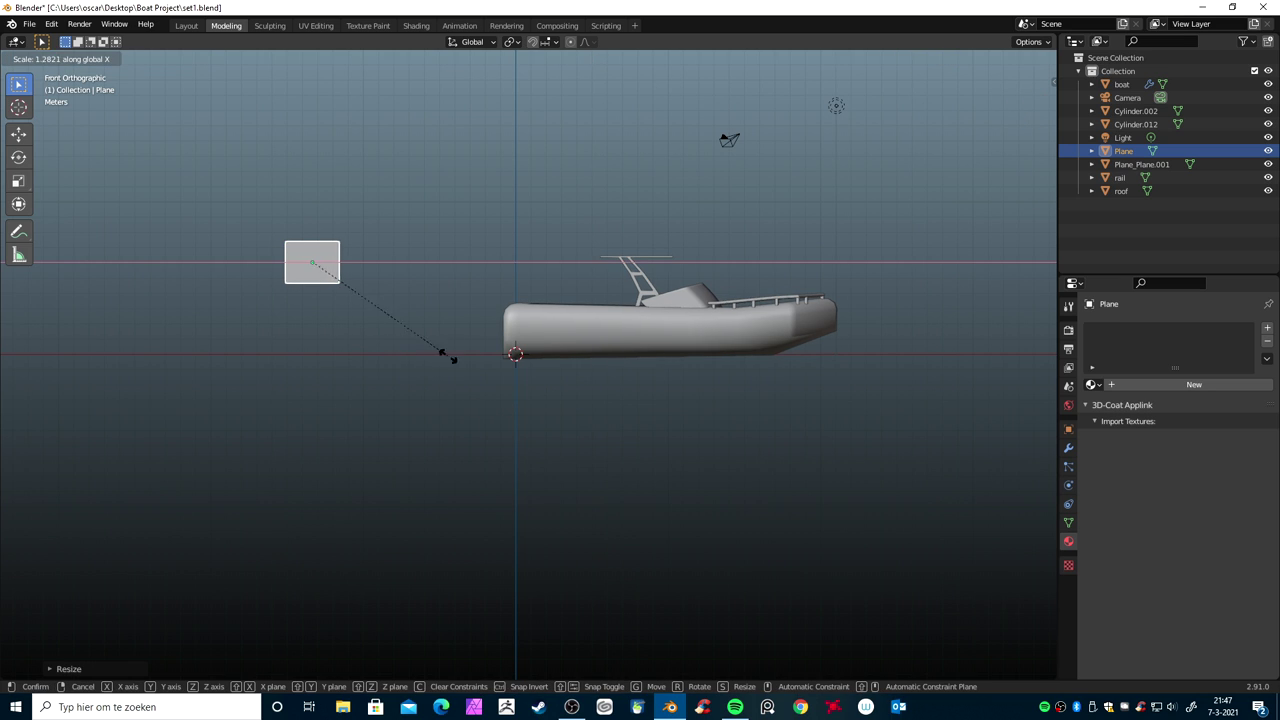
{"action": "left_click", "coordinate": [498, 368]}
{"action": "key", "text": "s"}
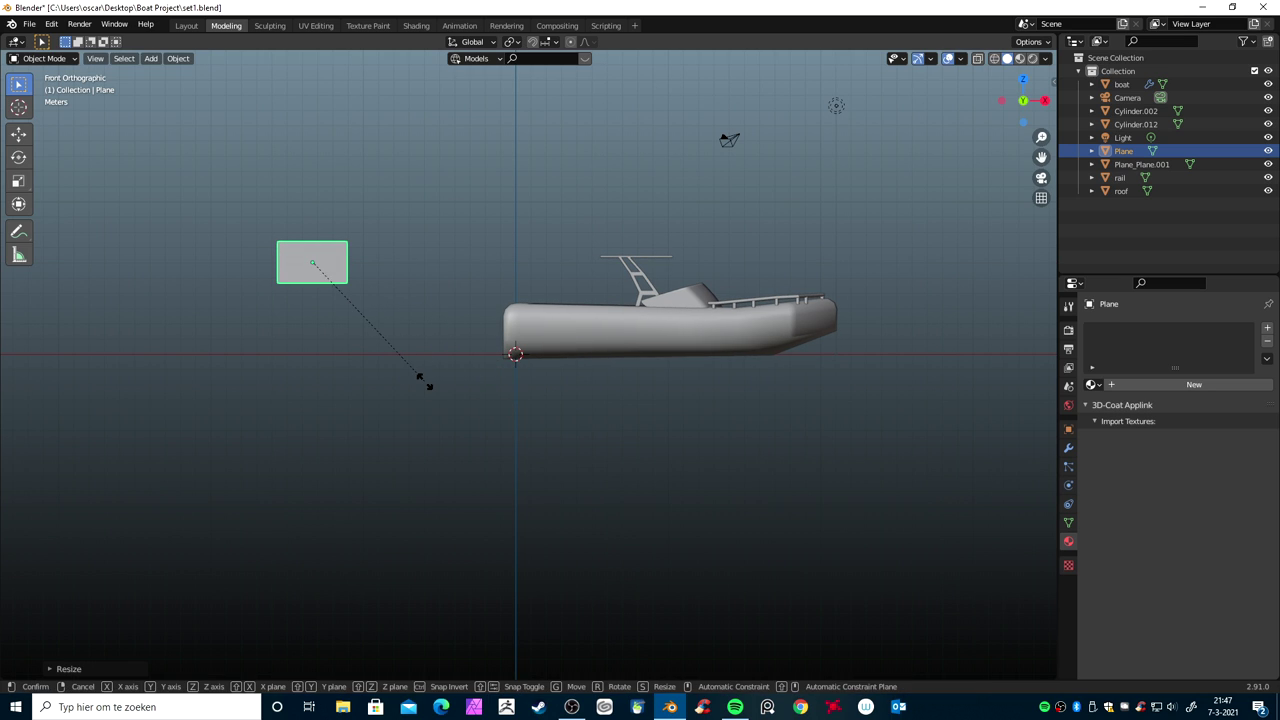
{"action": "key", "text": "z"}
{"action": "left_click", "coordinate": [427, 370]}
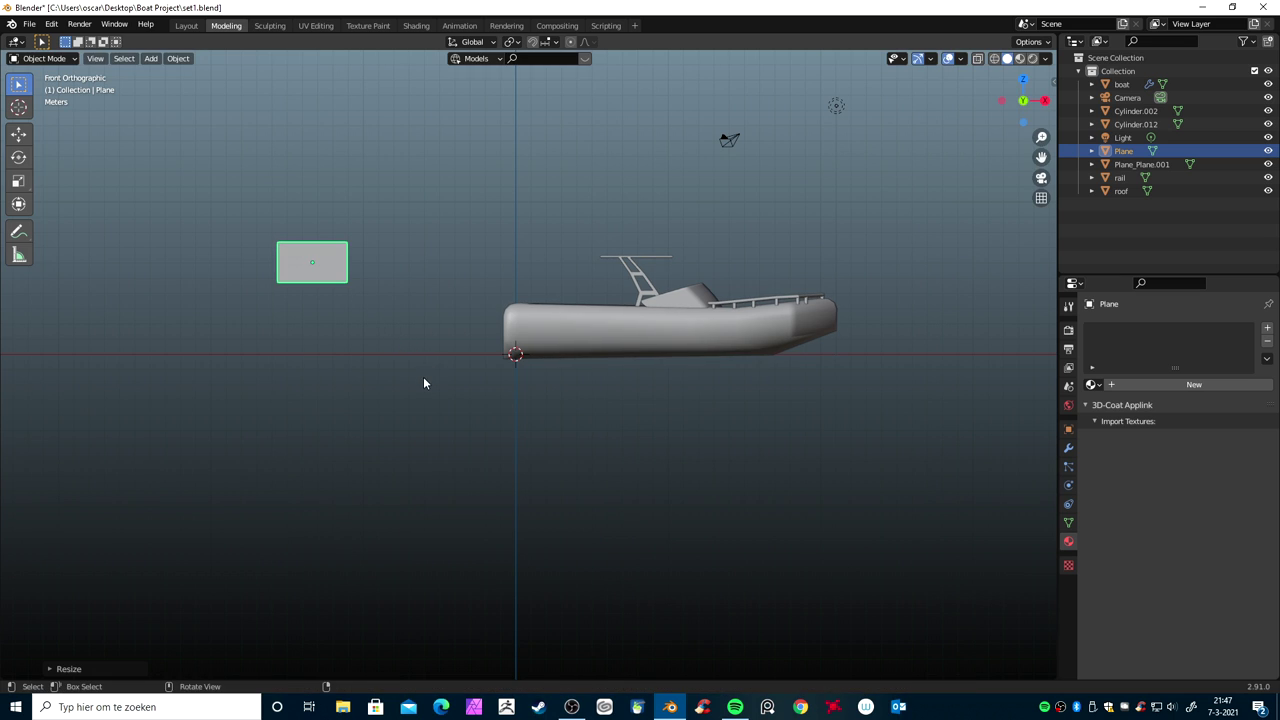
{"action": "middle_click_drag", "start_coordinate": [423, 376], "coordinate": [418, 487], "text": "shift"}
Slide the plane beside the boat, shrink it to about 0.59, lower it above the stern, and enter edit mode
{"action": "key", "text": "g"}
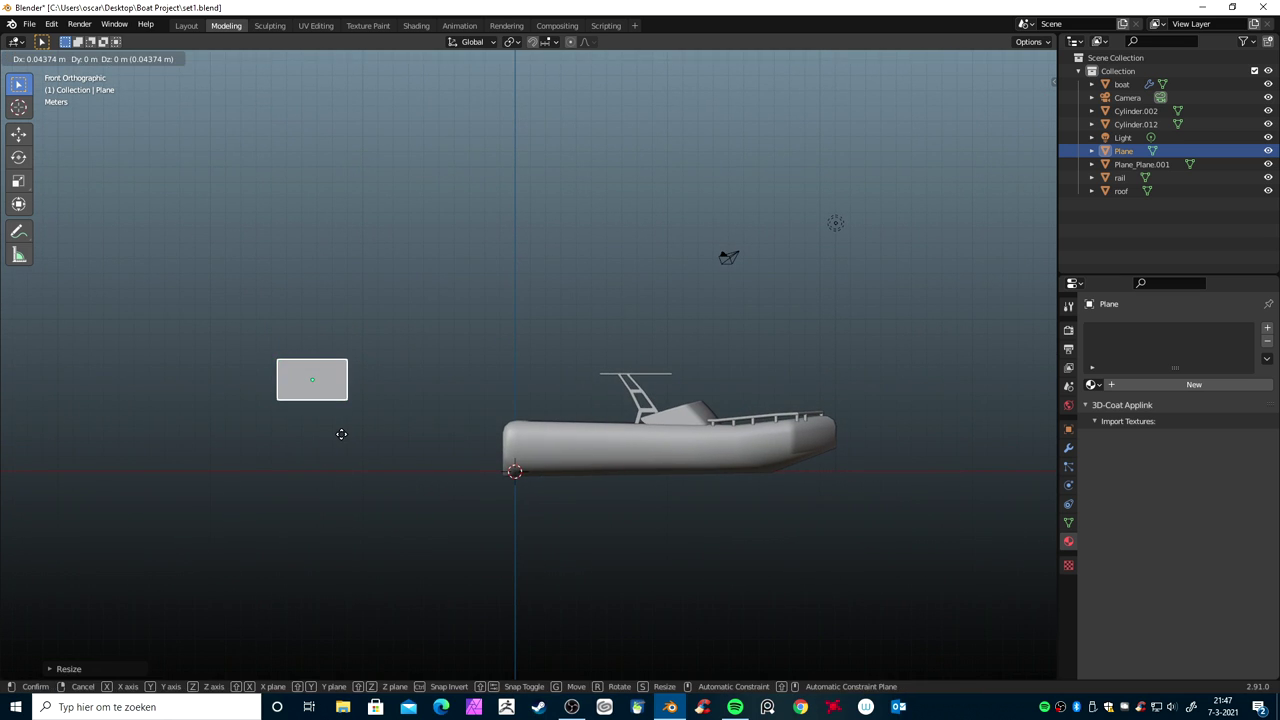
{"action": "key", "text": "x"}
{"action": "left_click", "coordinate": [517, 437]}
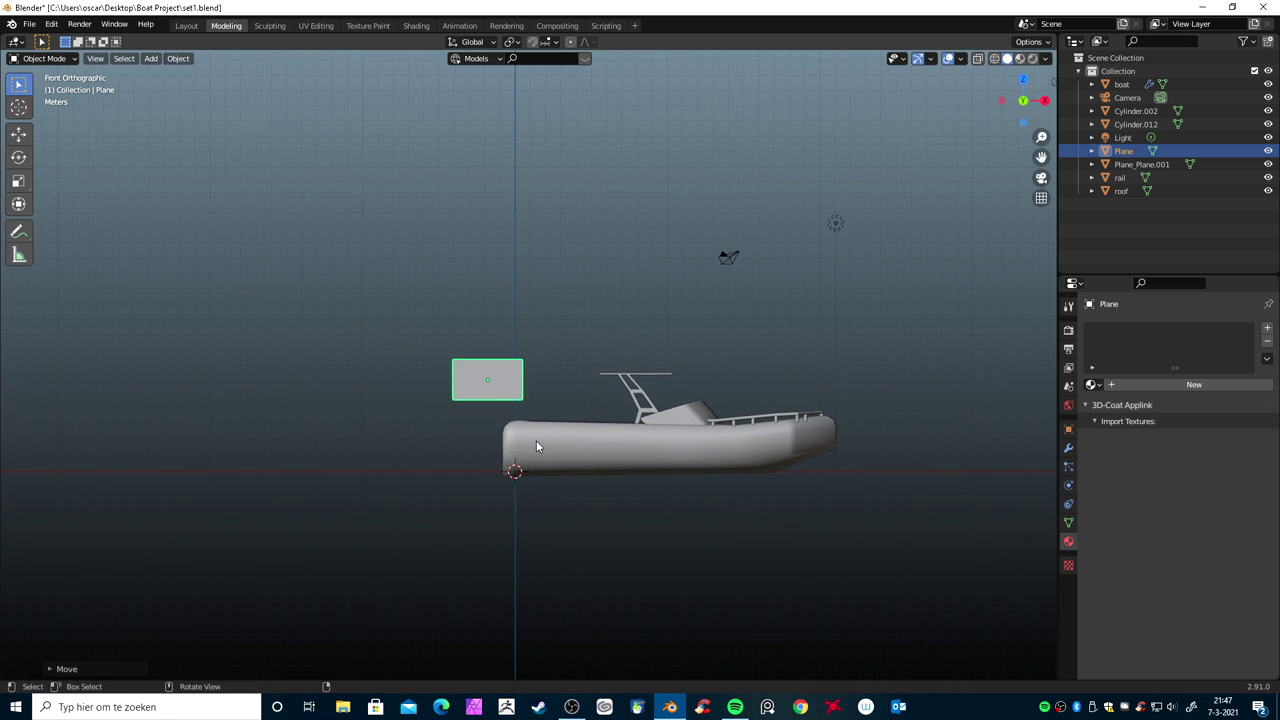
{"action": "key", "text": "s"}
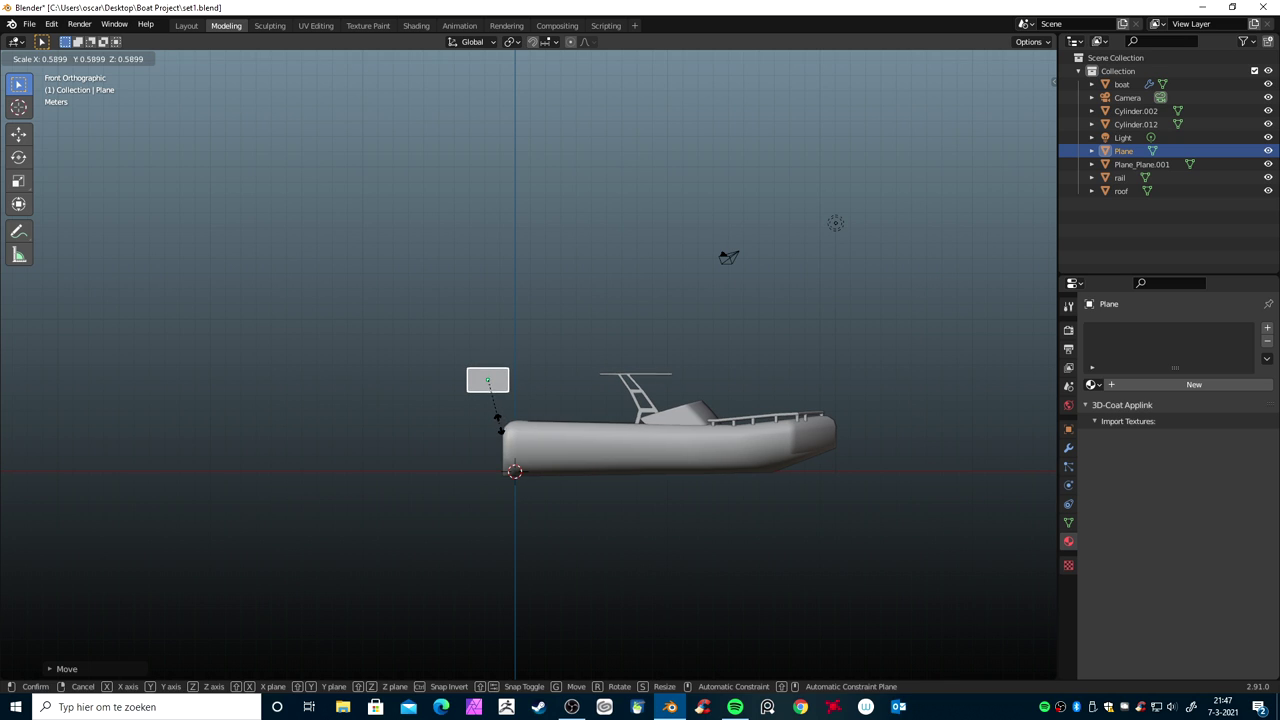
{"action": "left_click", "coordinate": [503, 432]}
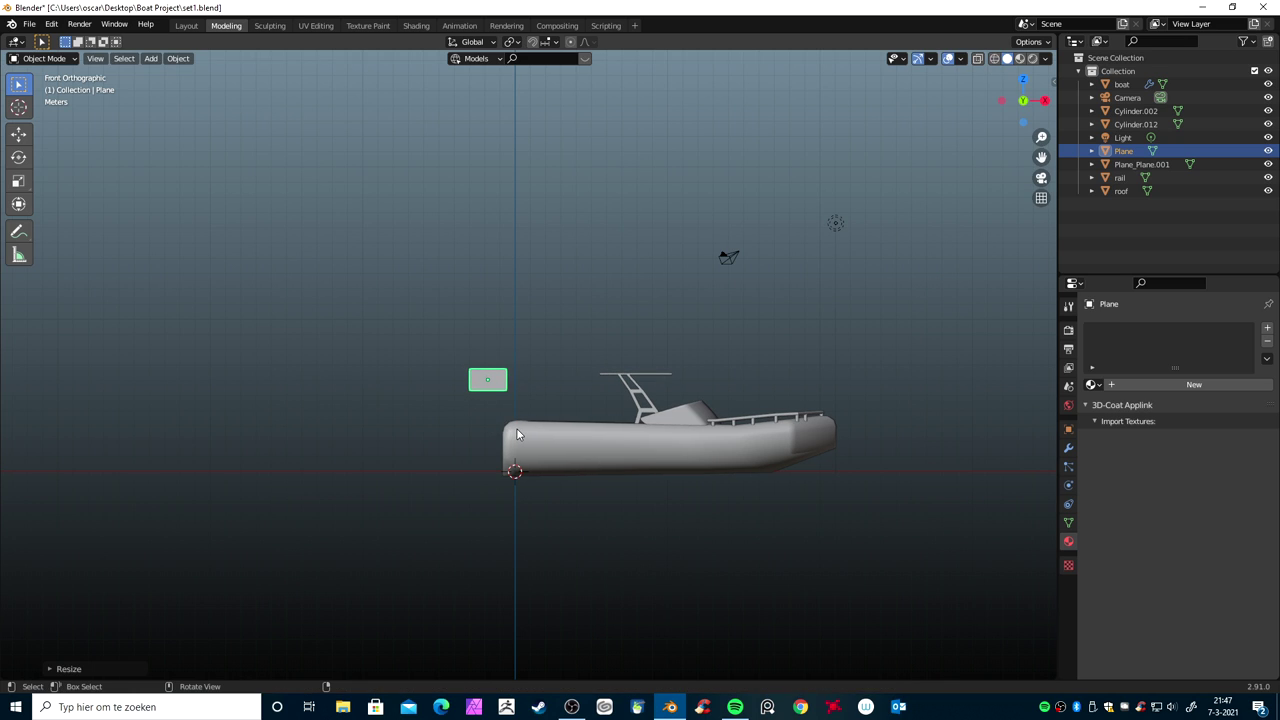
{"action": "key", "text": "g"}
{"action": "key", "text": "z"}
{"action": "left_click", "coordinate": [489, 409]}
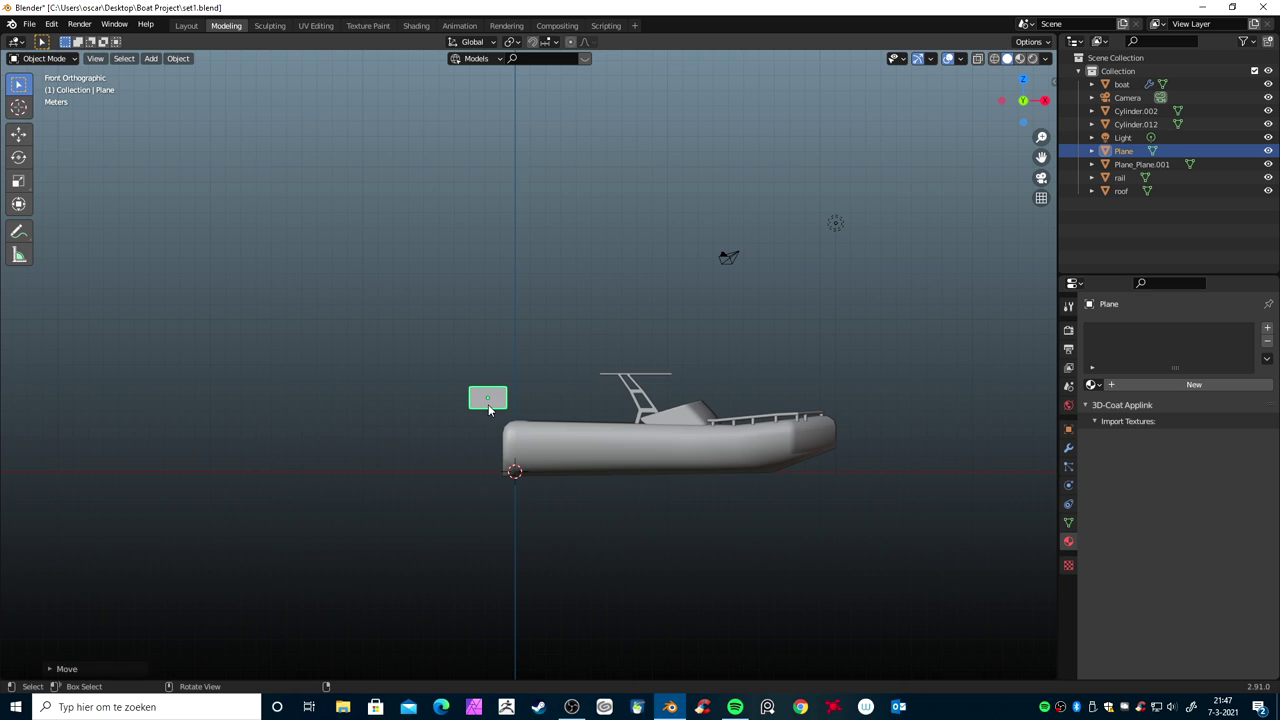
{"action": "key", "text": "Tab"}
{"action": "scroll", "coordinate": [514, 446], "scroll_direction": "up", "scroll_amount": 5}
{"action": "middle_click_drag", "start_coordinate": [514, 446], "coordinate": [607, 429], "text": "shift"}
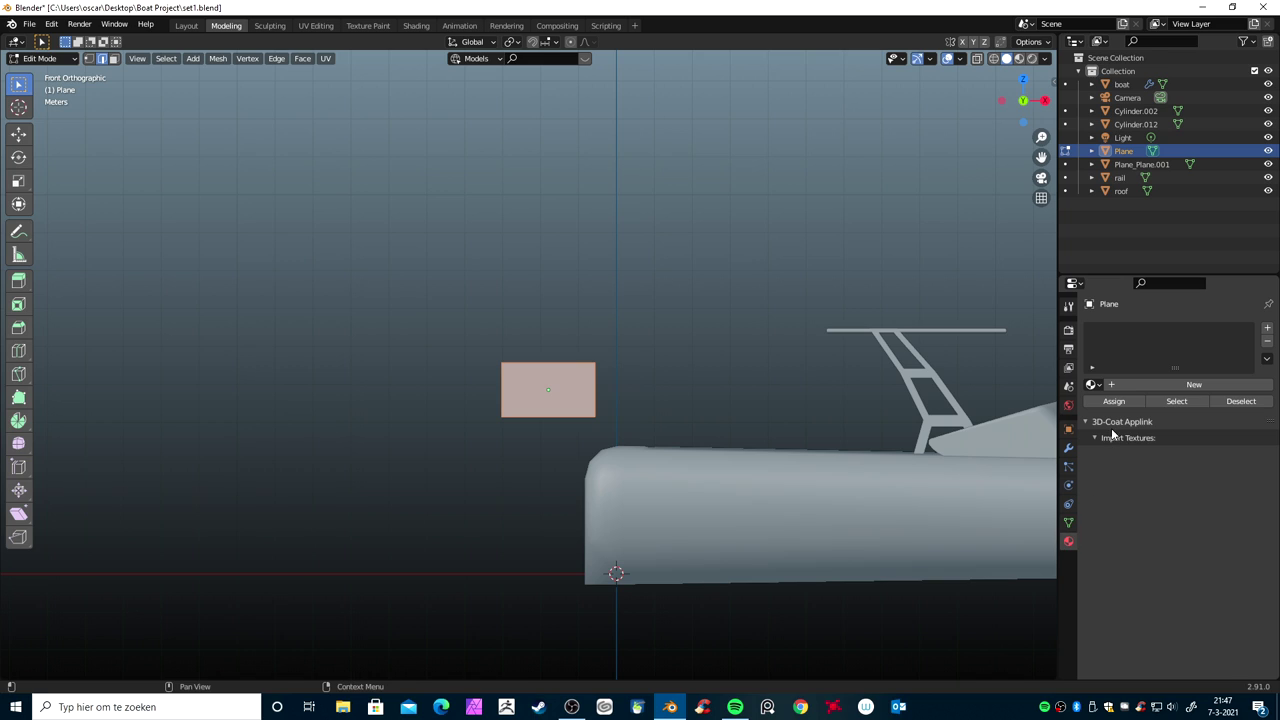
Create Material.001 for the plane with its Base Color from the unnamed.jpg image texture
{"action": "left_click", "coordinate": [1120, 384]}
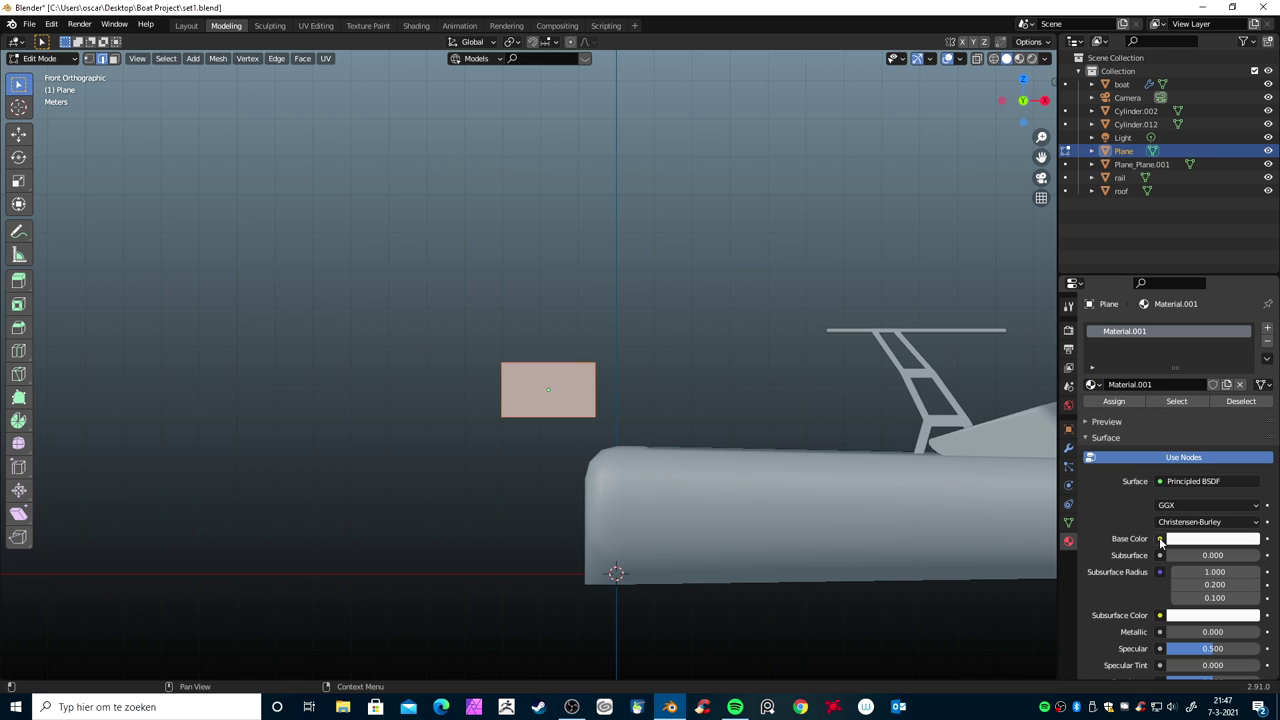
{"action": "left_click", "coordinate": [1160, 539]}
{"action": "left_click", "coordinate": [892, 420]}
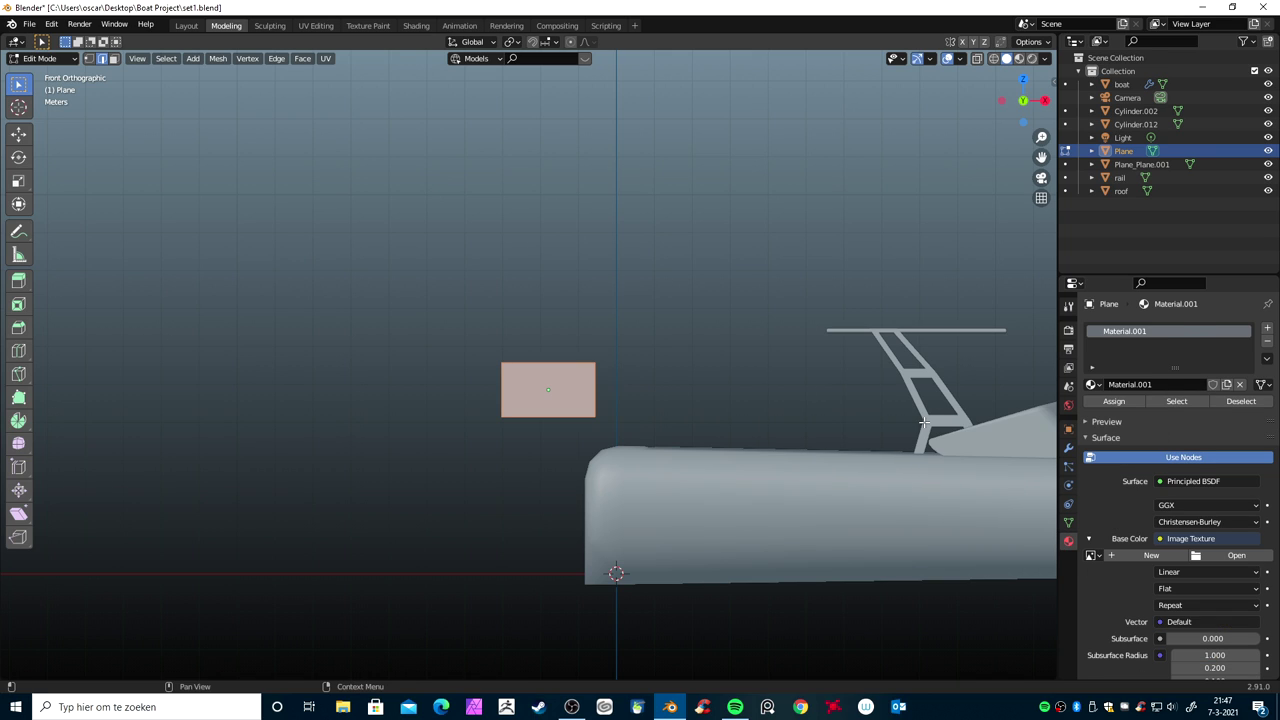
{"action": "left_click", "coordinate": [1236, 555]}
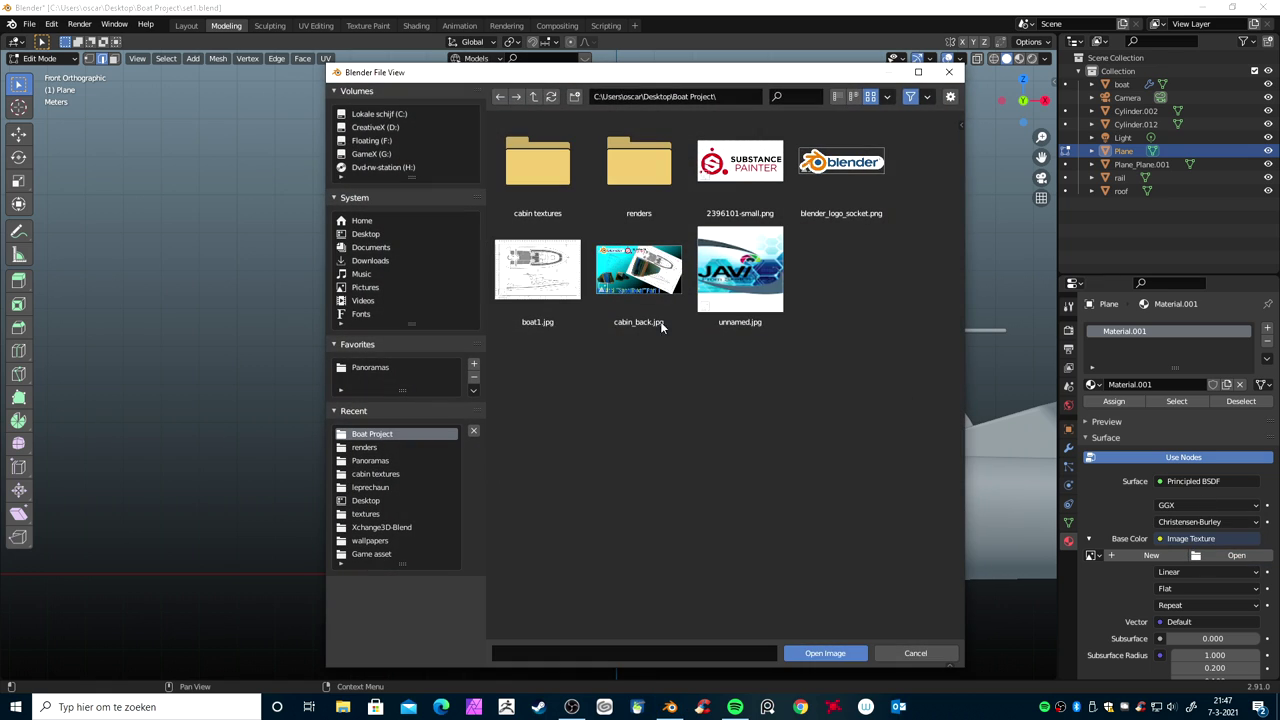
{"action": "double_click", "coordinate": [785, 283]}
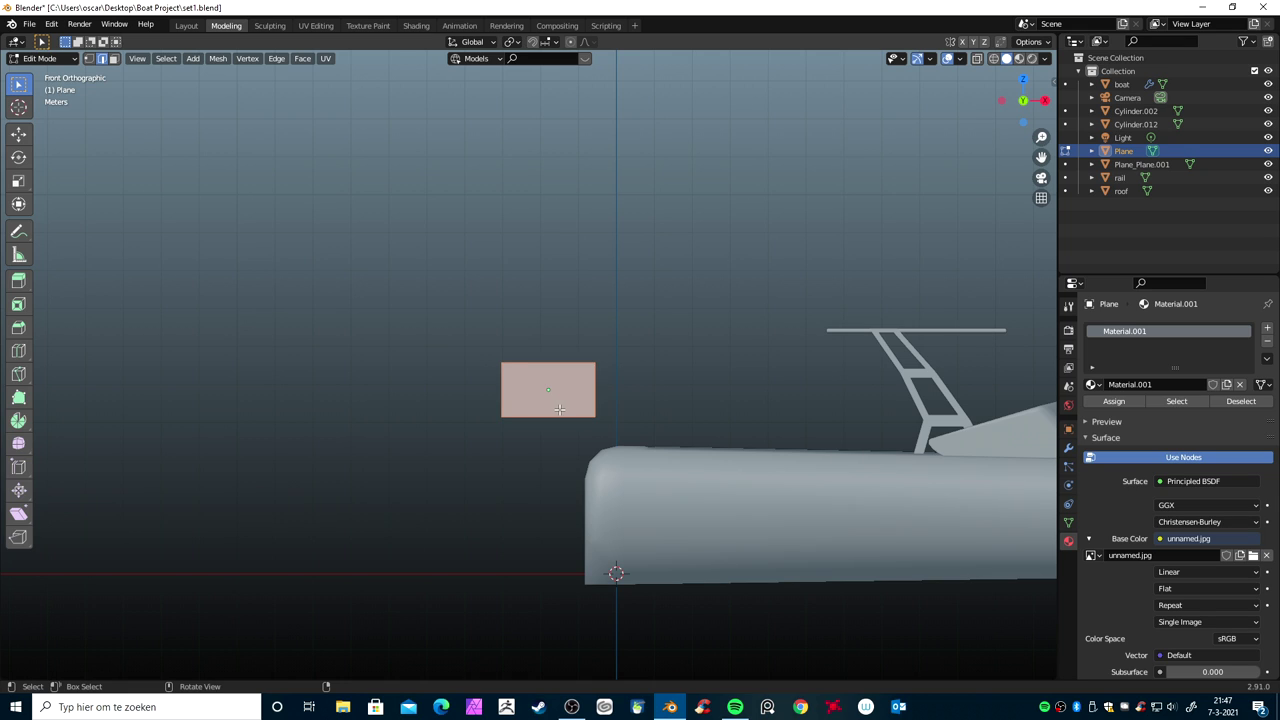
{"action": "scroll", "coordinate": [562, 405], "scroll_direction": "up", "scroll_amount": 5}
Unwrap the plane's UVs, then apply its scale in object mode
{"action": "key", "text": "u"}
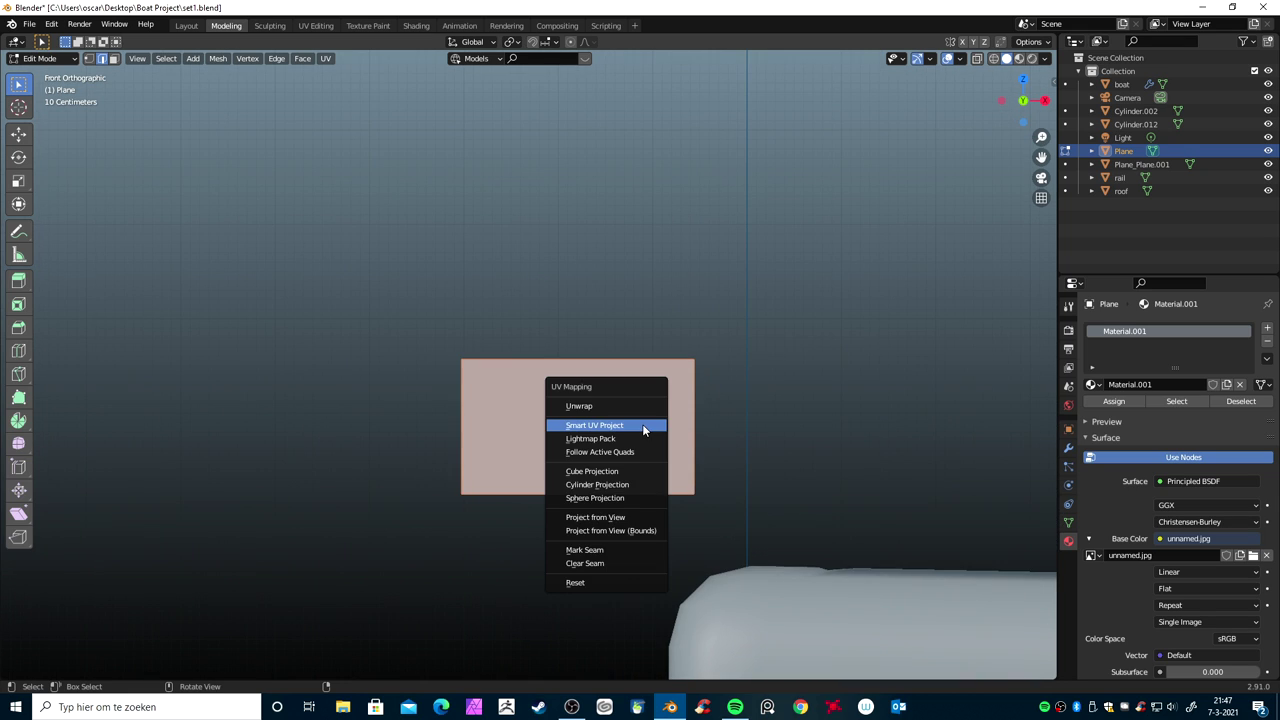
{"action": "left_click", "coordinate": [640, 406]}
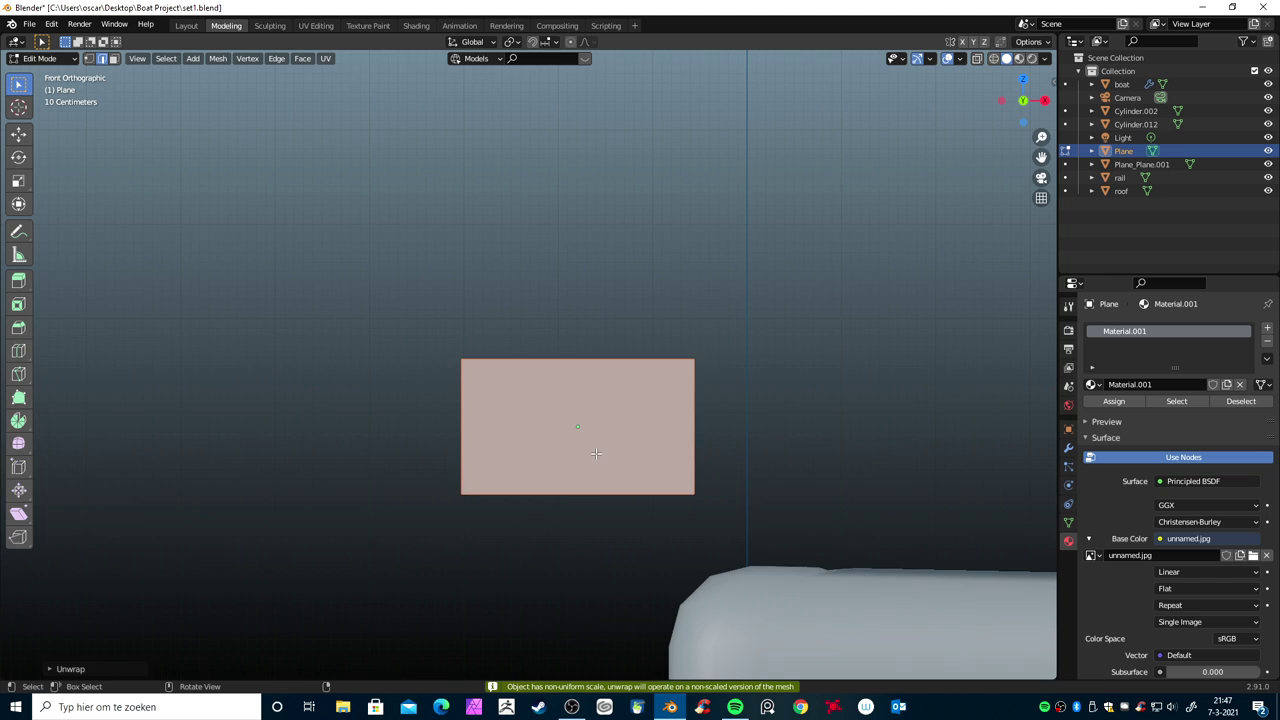
{"action": "key", "text": "Tab"}
{"action": "key", "text": "ctrl+a"}
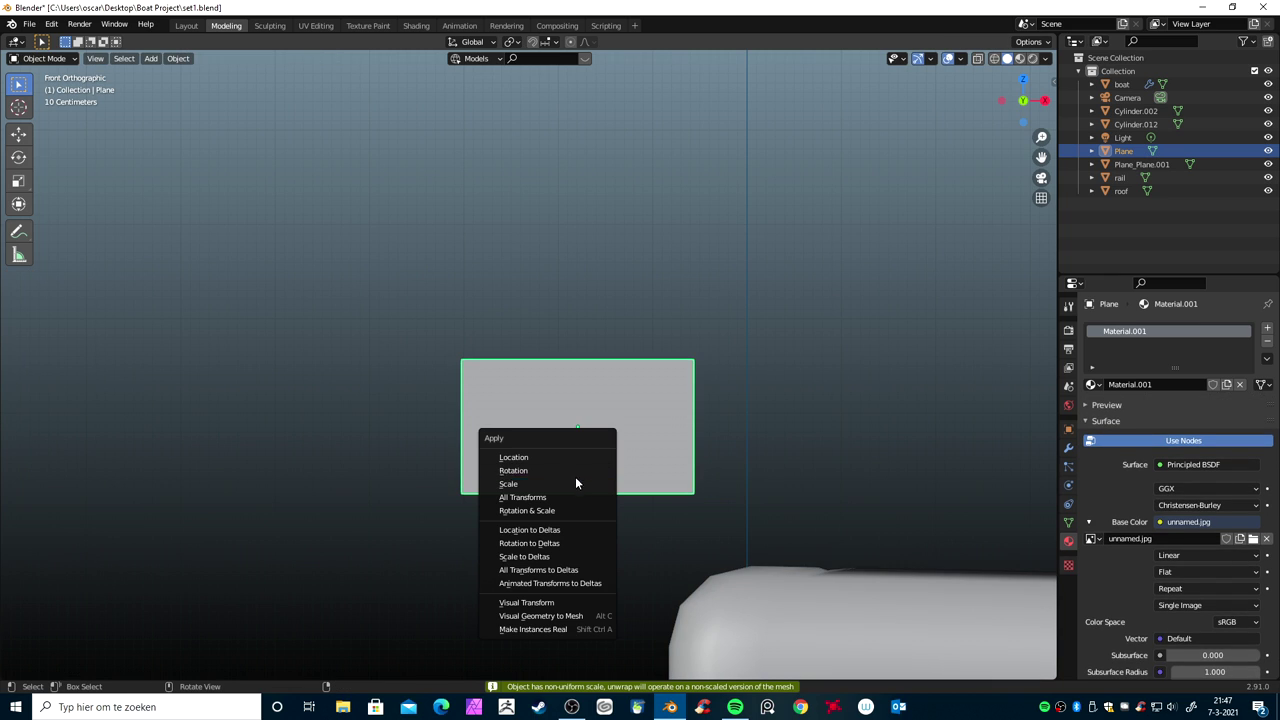
{"action": "left_click", "coordinate": [576, 483]}
{"action": "key", "text": "Tab"}
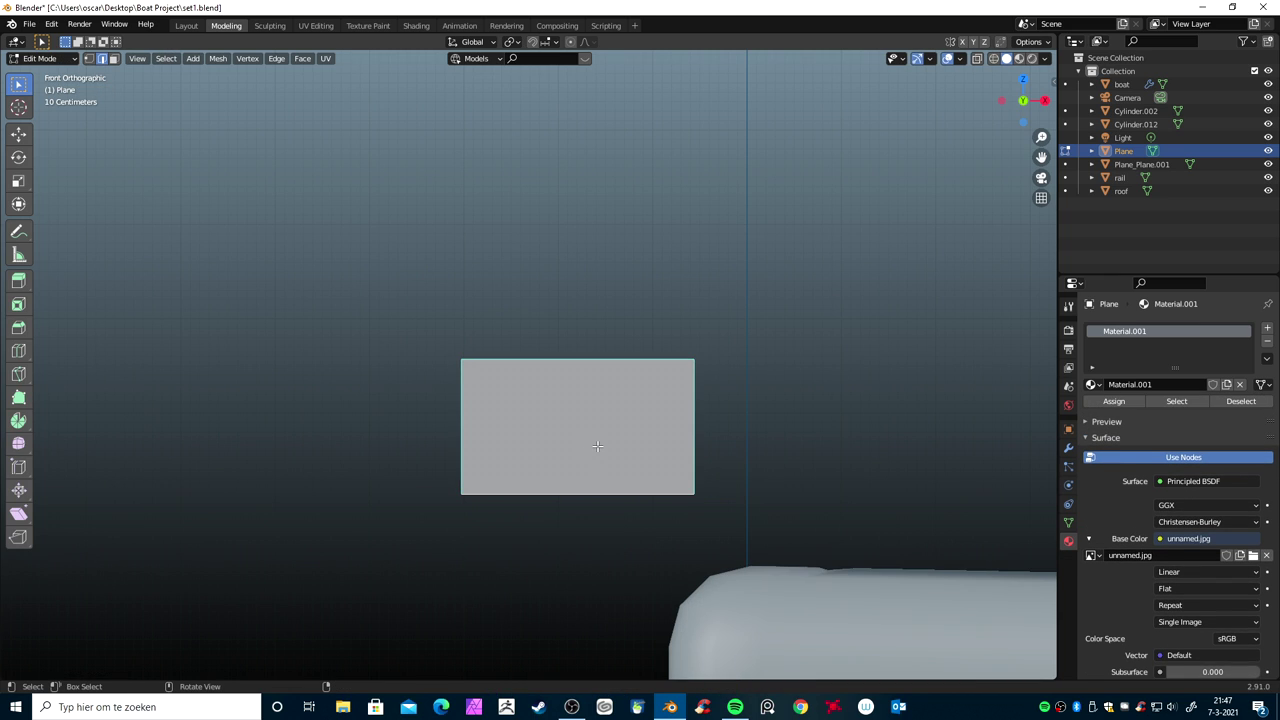
{"action": "key", "text": "Tab"}
{"action": "key", "text": "Tab"}
Re-unwrap the whole plane and view it in Material Preview and the UV Editing workspace
{"action": "key", "text": "a"}
{"action": "key", "text": "u"}
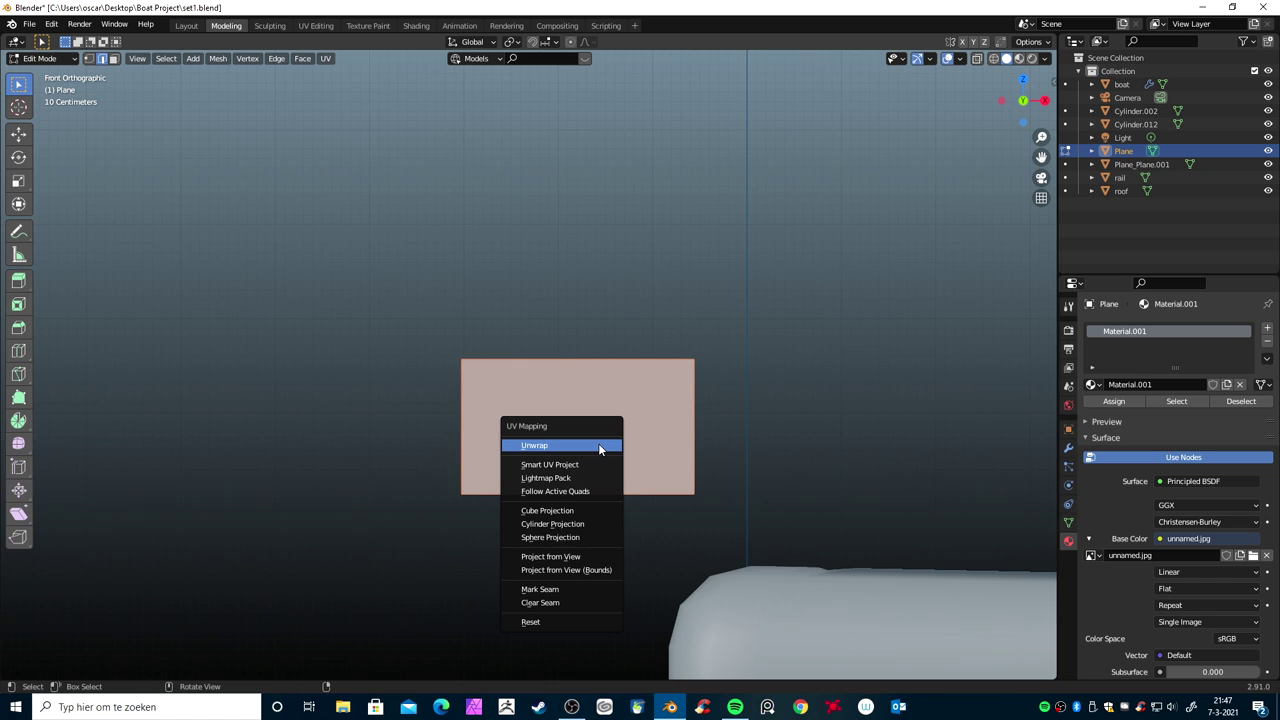
{"action": "left_click", "coordinate": [600, 446]}
{"action": "scroll", "coordinate": [600, 442], "scroll_direction": "down", "scroll_amount": 2}
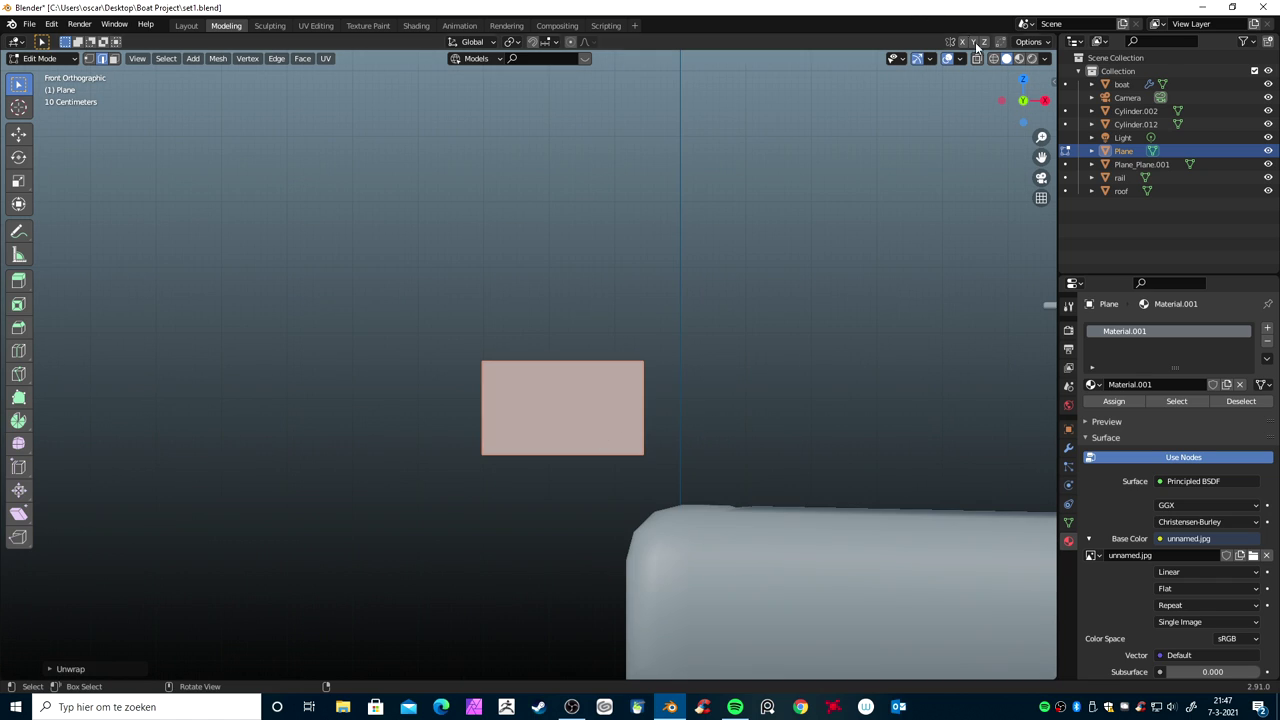
{"action": "left_click", "coordinate": [1018, 59]}
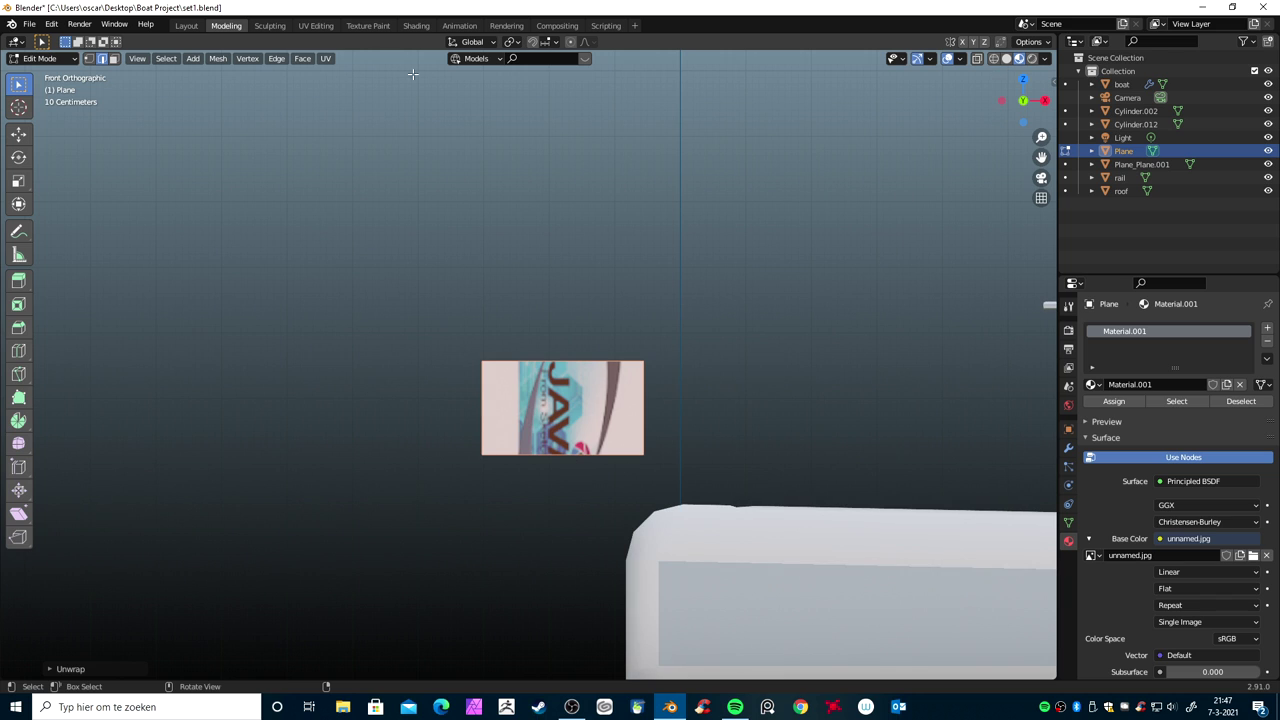
{"action": "left_click", "coordinate": [315, 25]}
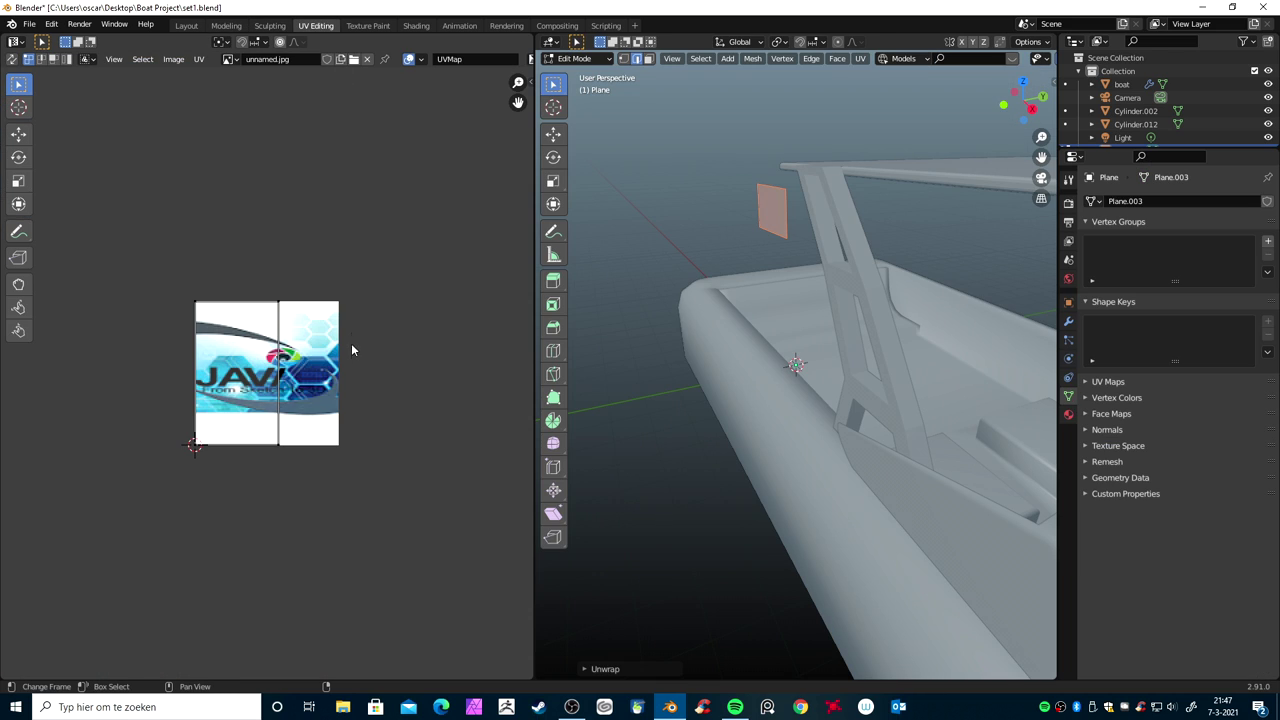
Bring the plane into view and display its image texture in the viewport
{"action": "mouse_move", "coordinate": [760, 420]}
{"action": "middle_mouse_down"}
{"action": "mouse_move", "coordinate": [840, 470]}
{"action": "mouse_move", "coordinate": [920, 594]}
{"action": "middle_mouse_up"}
{"action": "scroll", "coordinate": [856, 483], "scroll_direction": "up", "scroll_amount": 4}
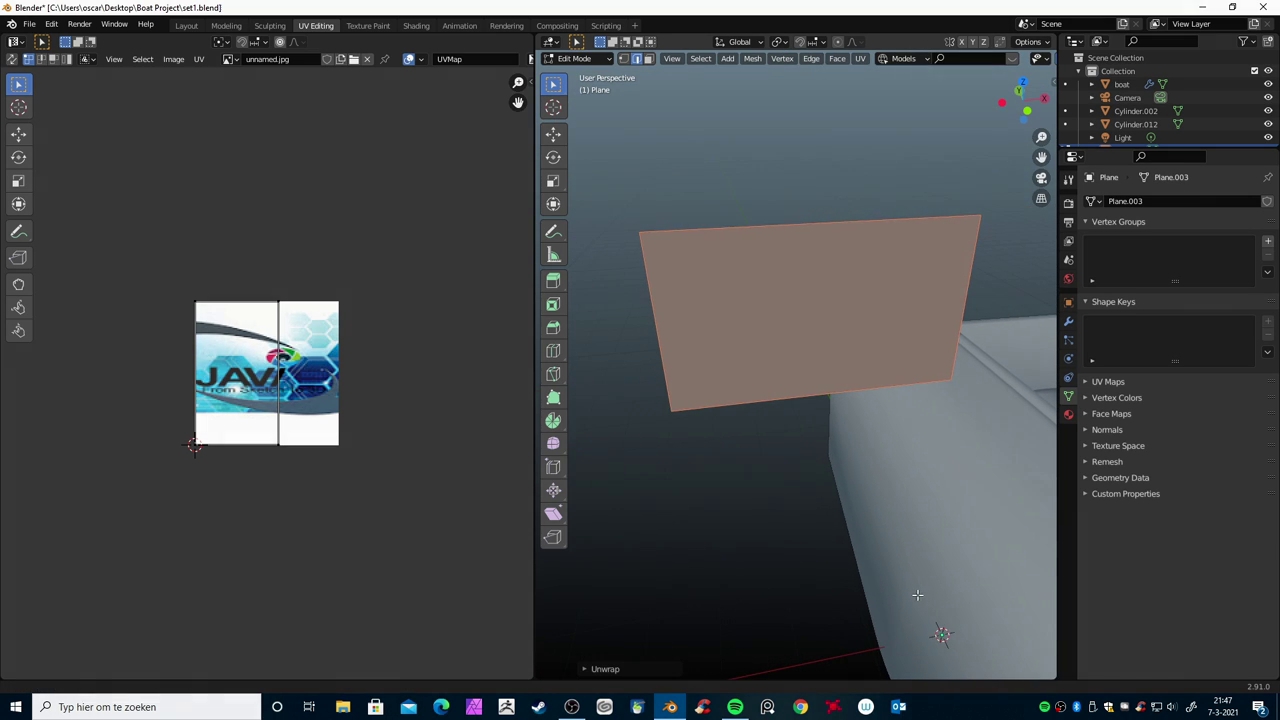
{"action": "scroll", "coordinate": [969, 56], "scroll_direction": "down", "scroll_amount": 3}
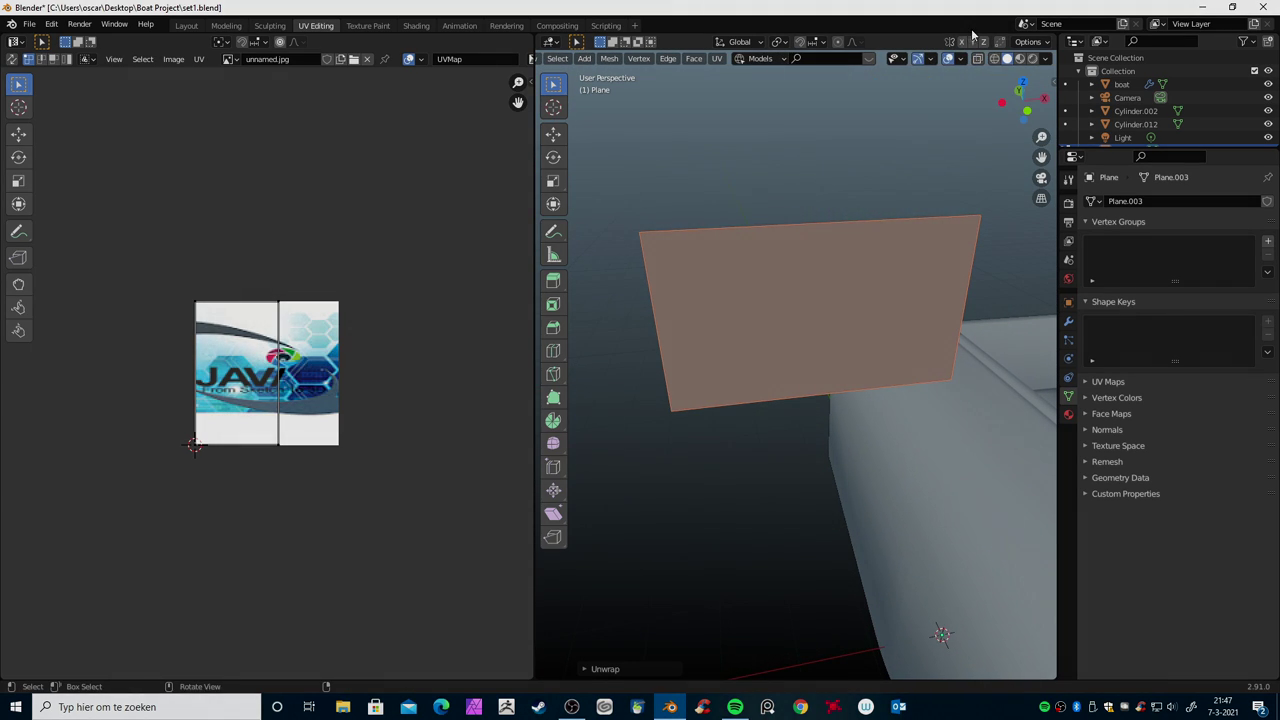
{"action": "left_click", "coordinate": [1019, 58]}
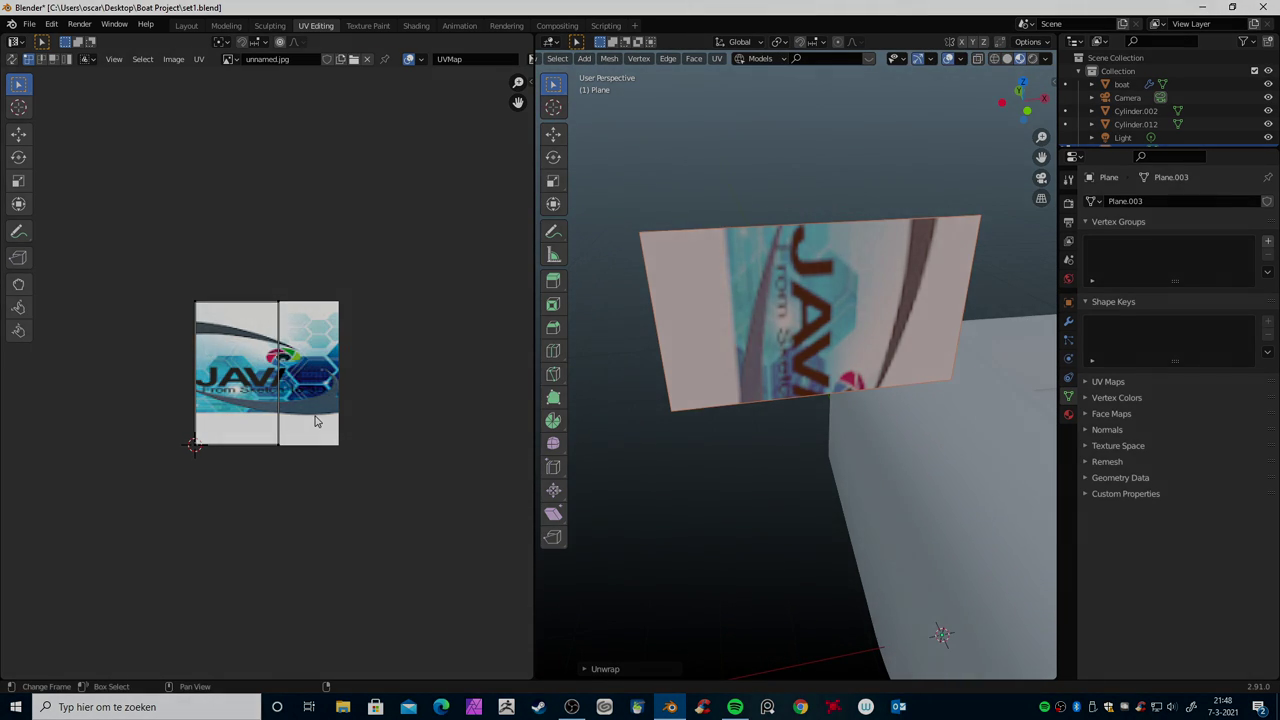
Shift the left UV island about 0.41 across unnamed.jpg, then scale all UVs up
{"action": "key", "text": "a"}
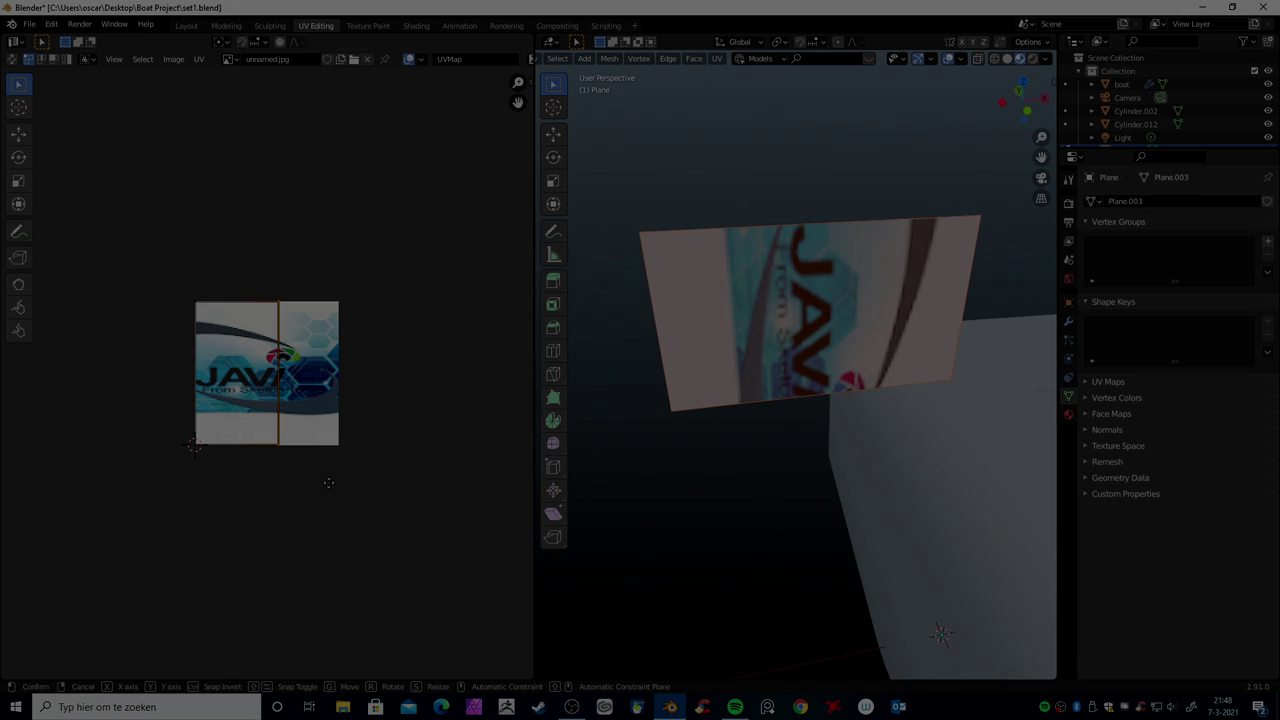
{"action": "key", "text": "g"}
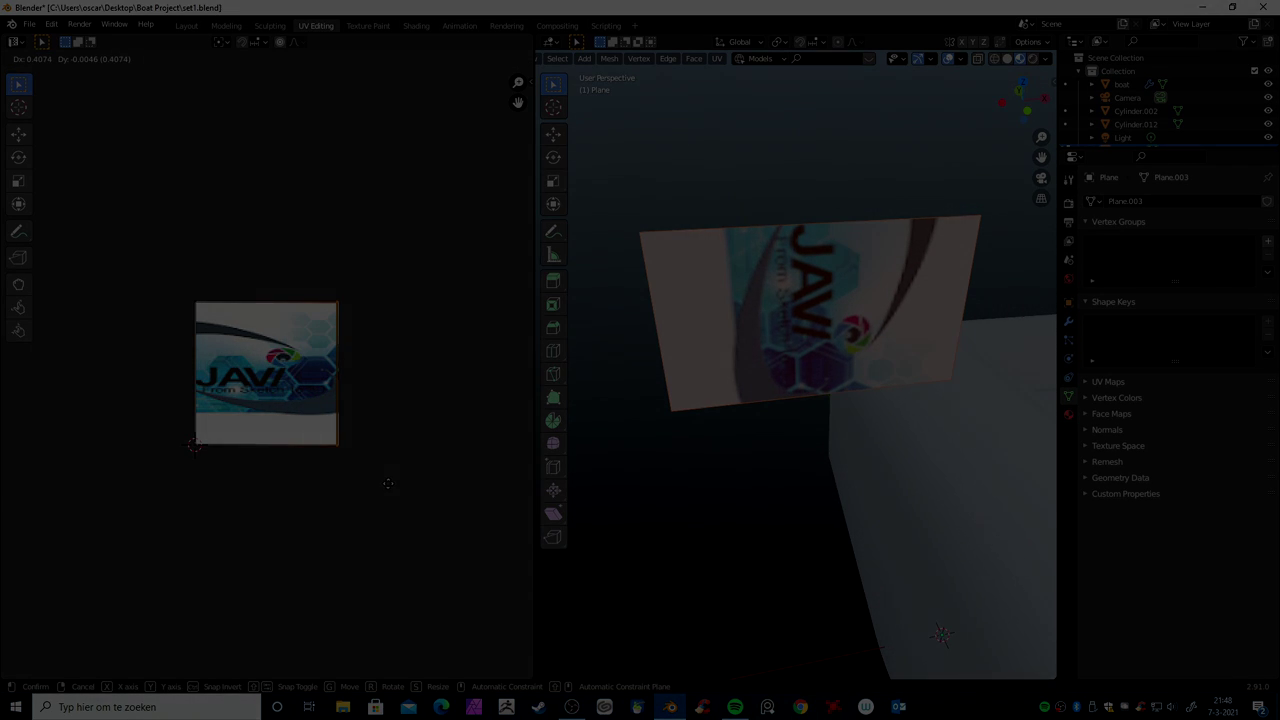
{"action": "left_click", "coordinate": [388, 484]}
{"action": "key", "text": "a"}
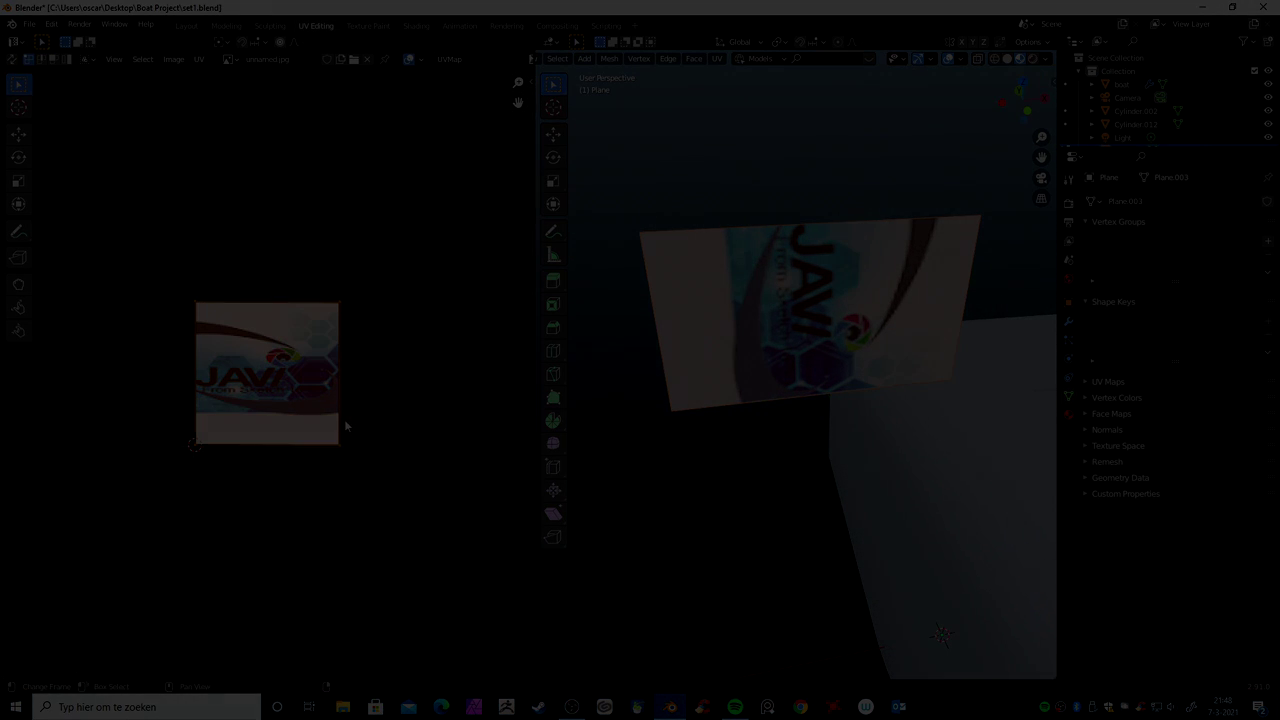
{"action": "key", "text": "s"}
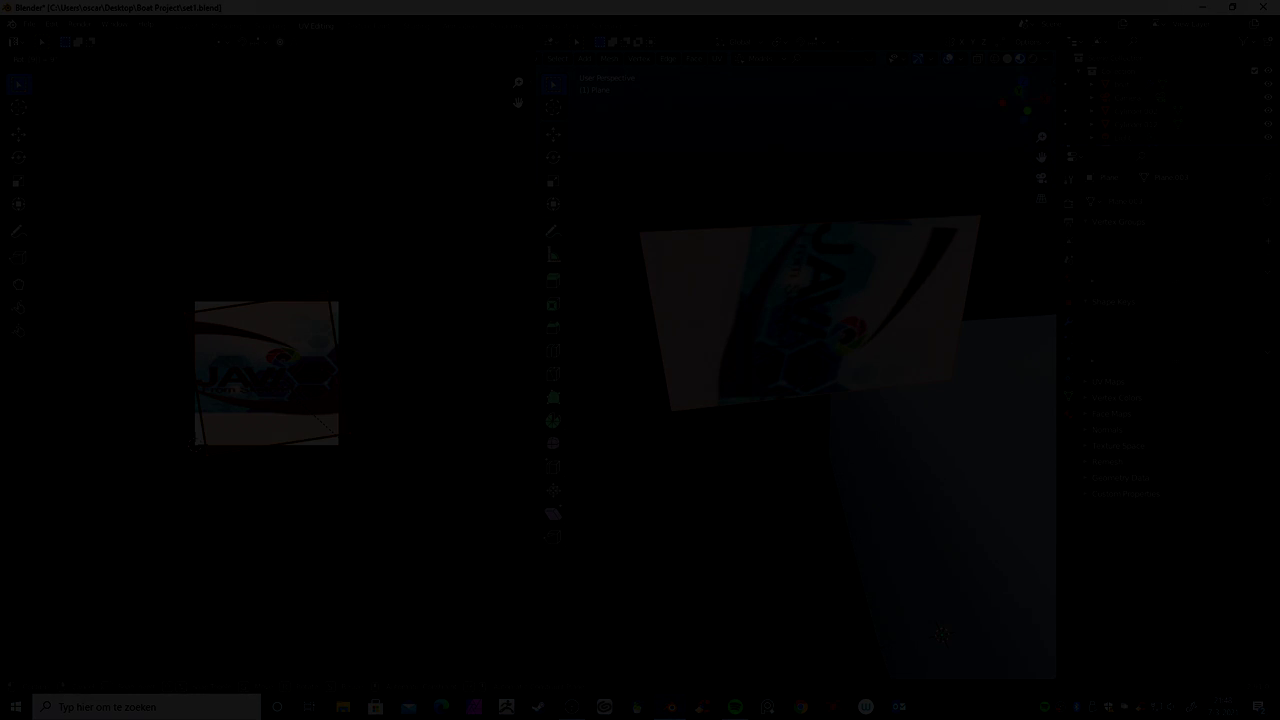